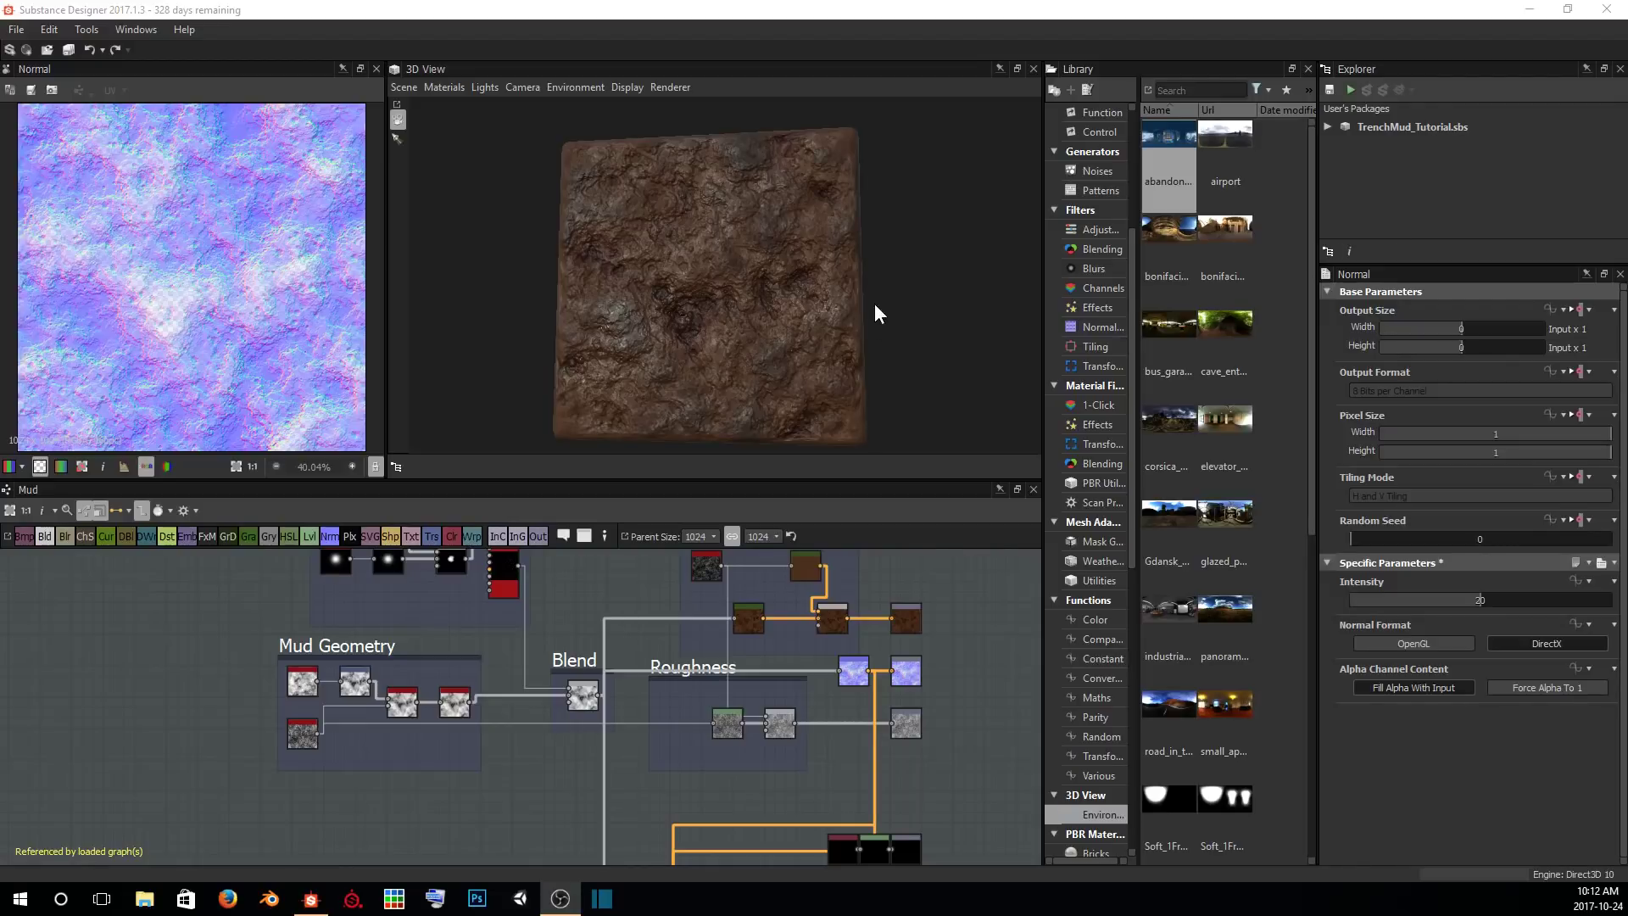
Create a new Physically Based (Metallic/Roughness) substance graph named Mud with a width and height of 512 px.
click(16, 29)
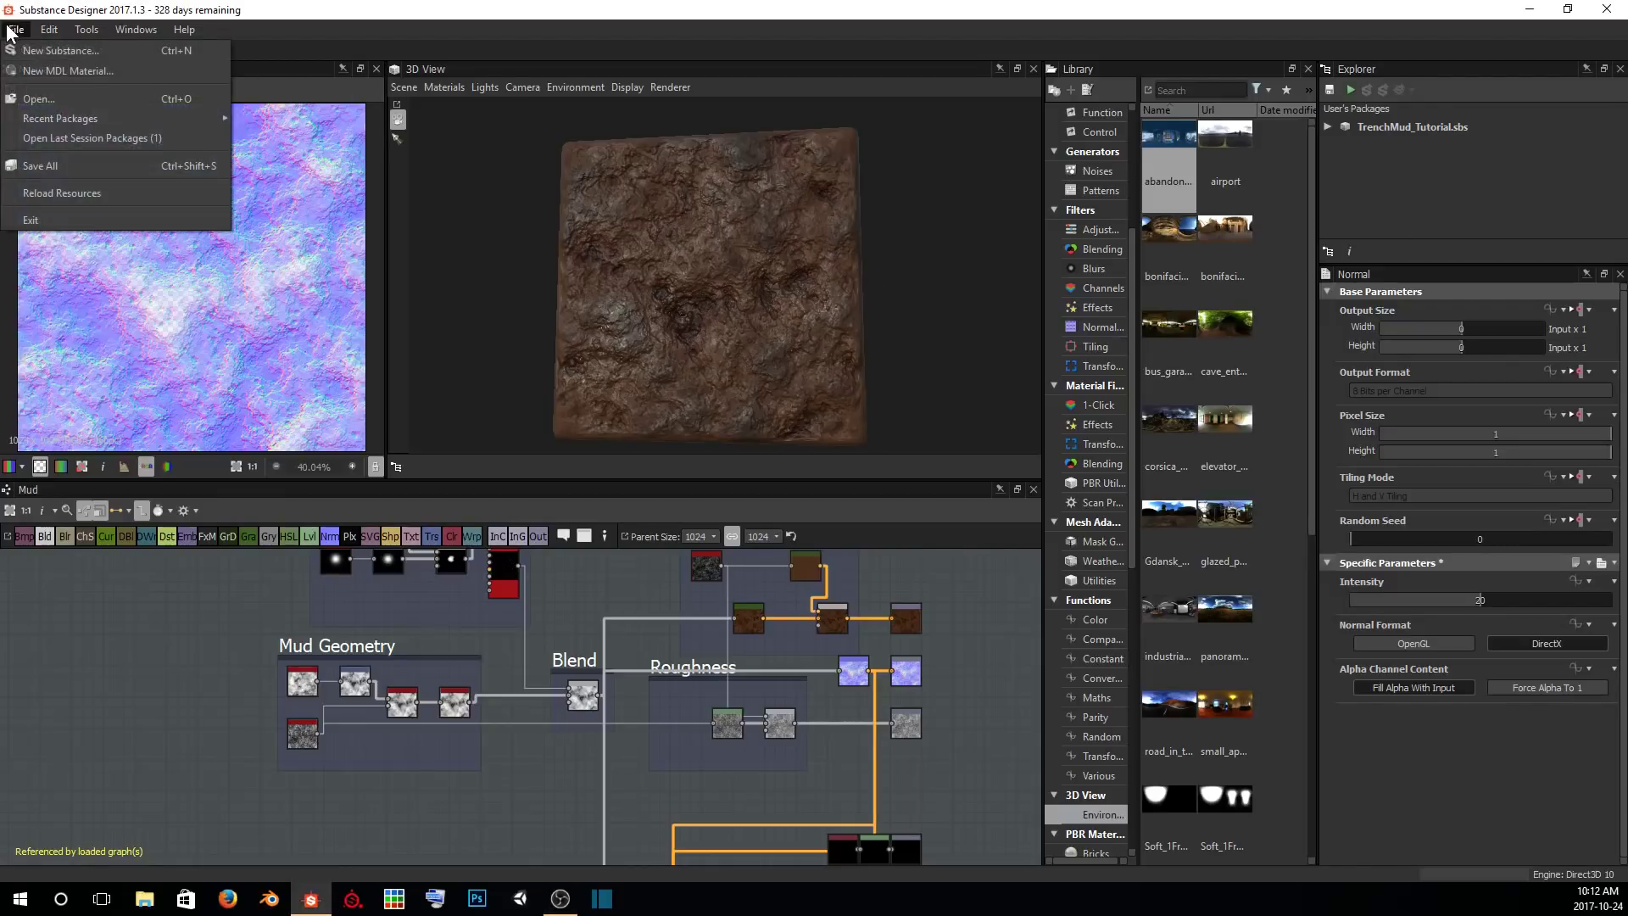
click(25, 53)
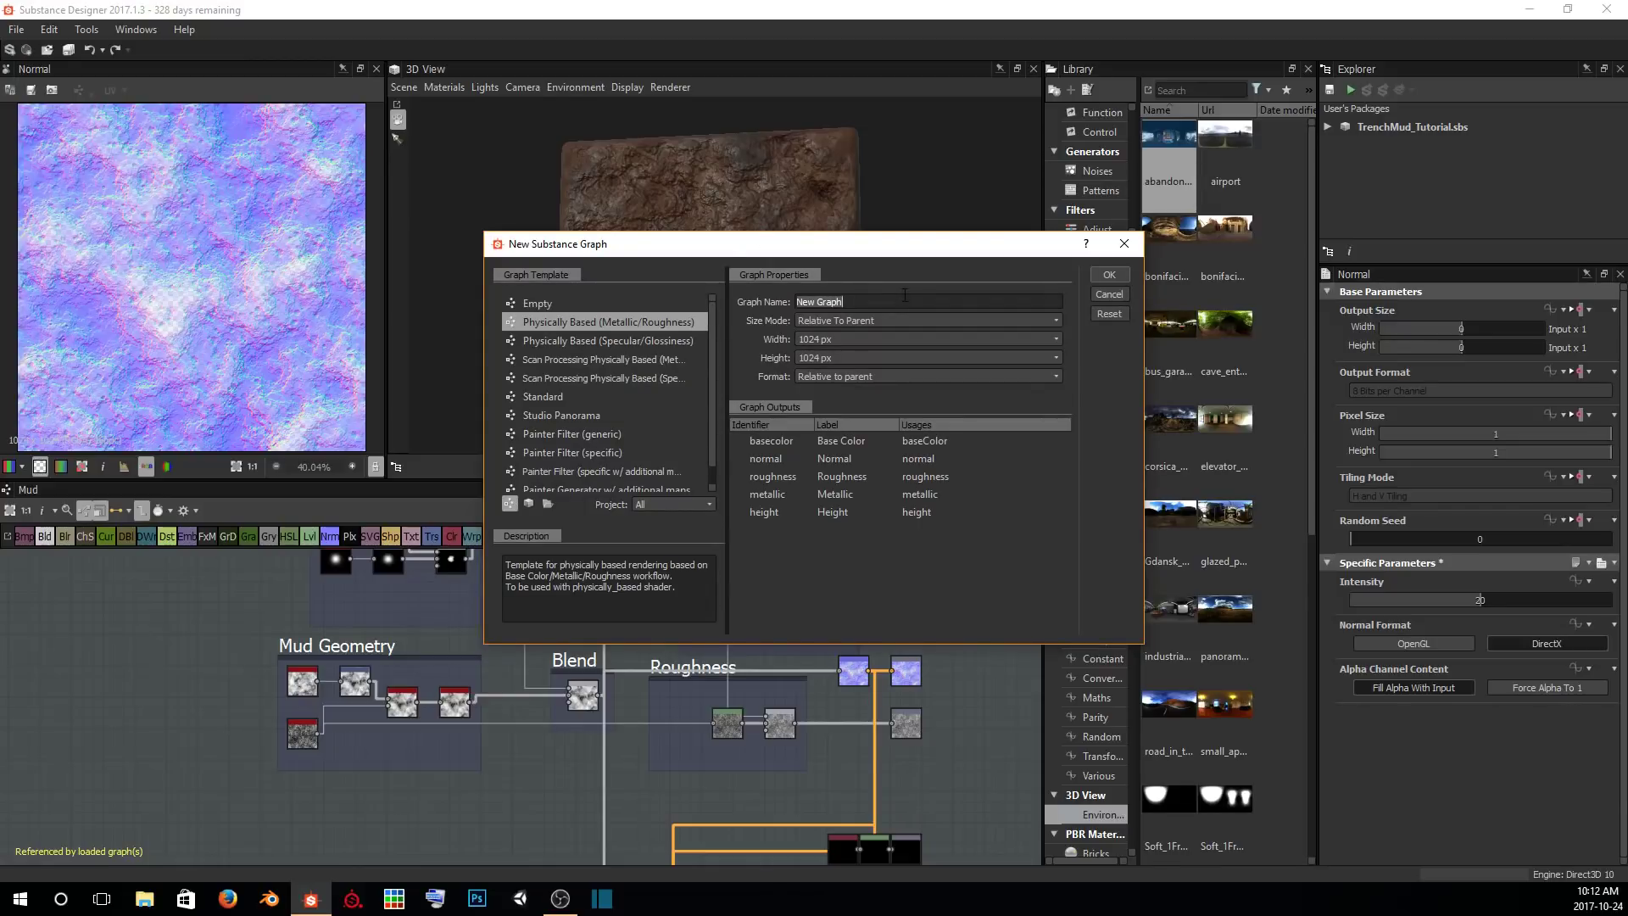
text(Mud)
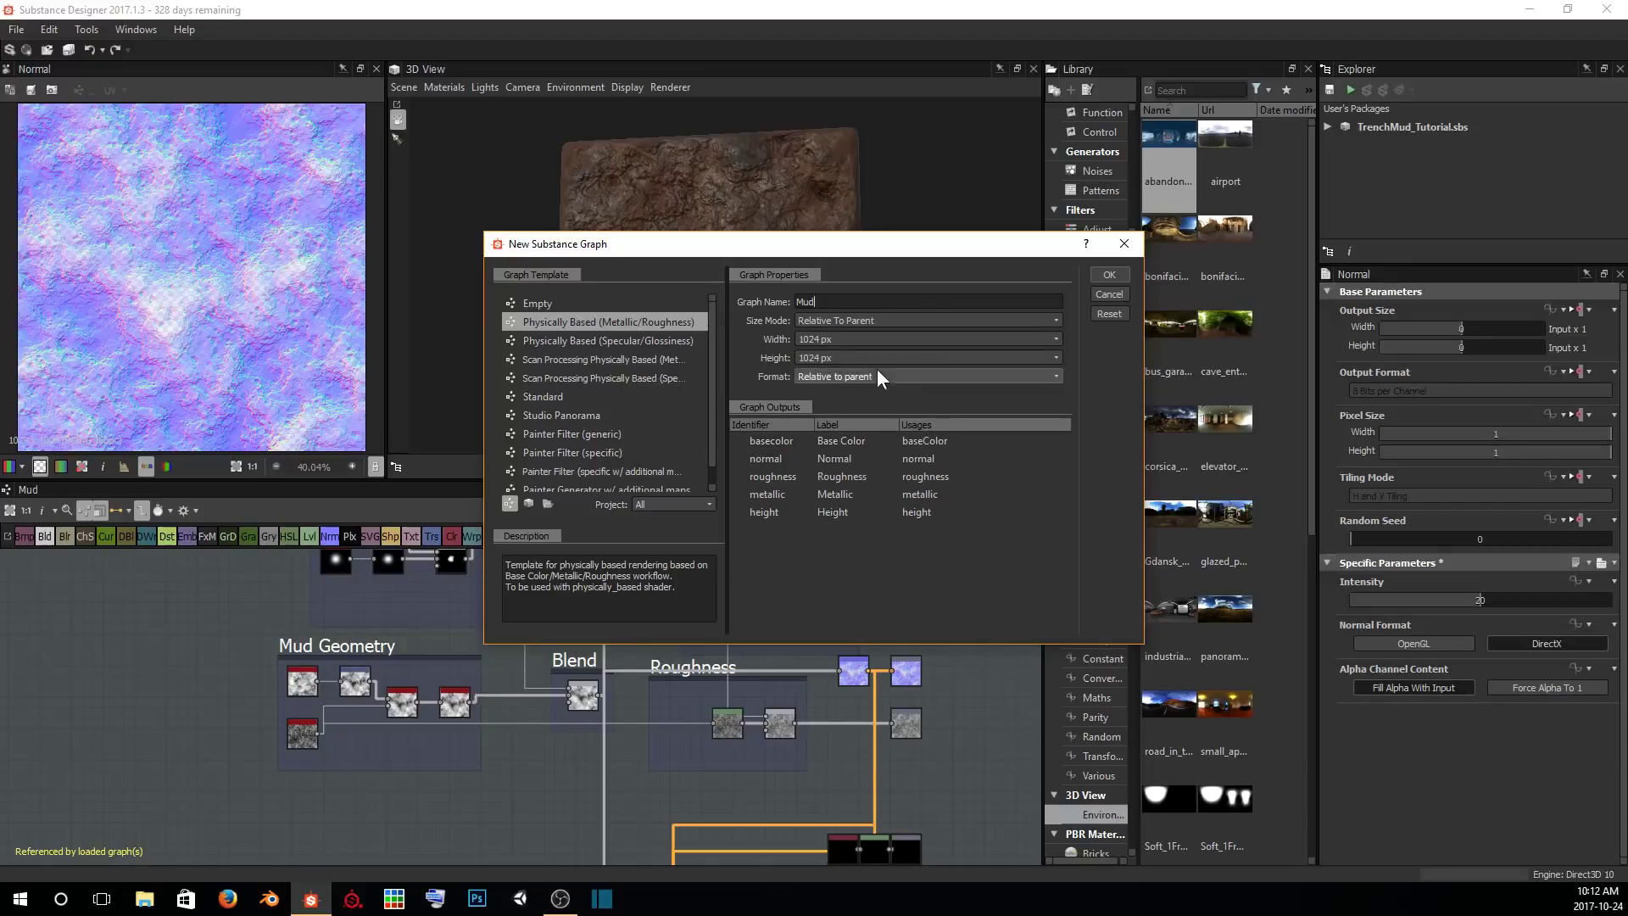
click(863, 338)
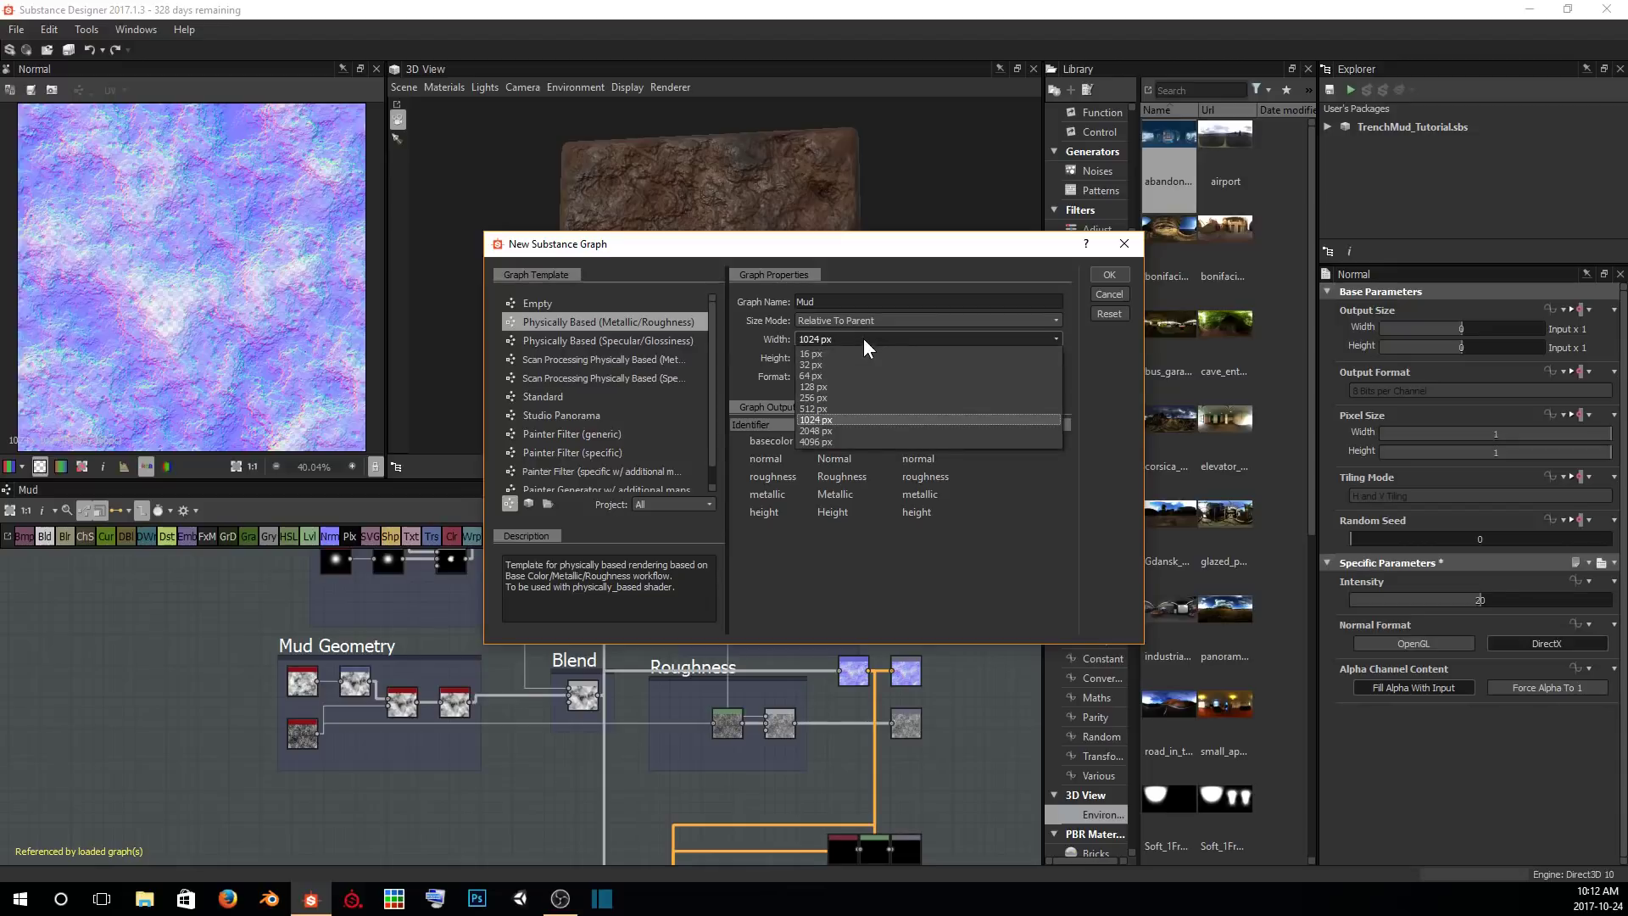
click(847, 404)
click(834, 358)
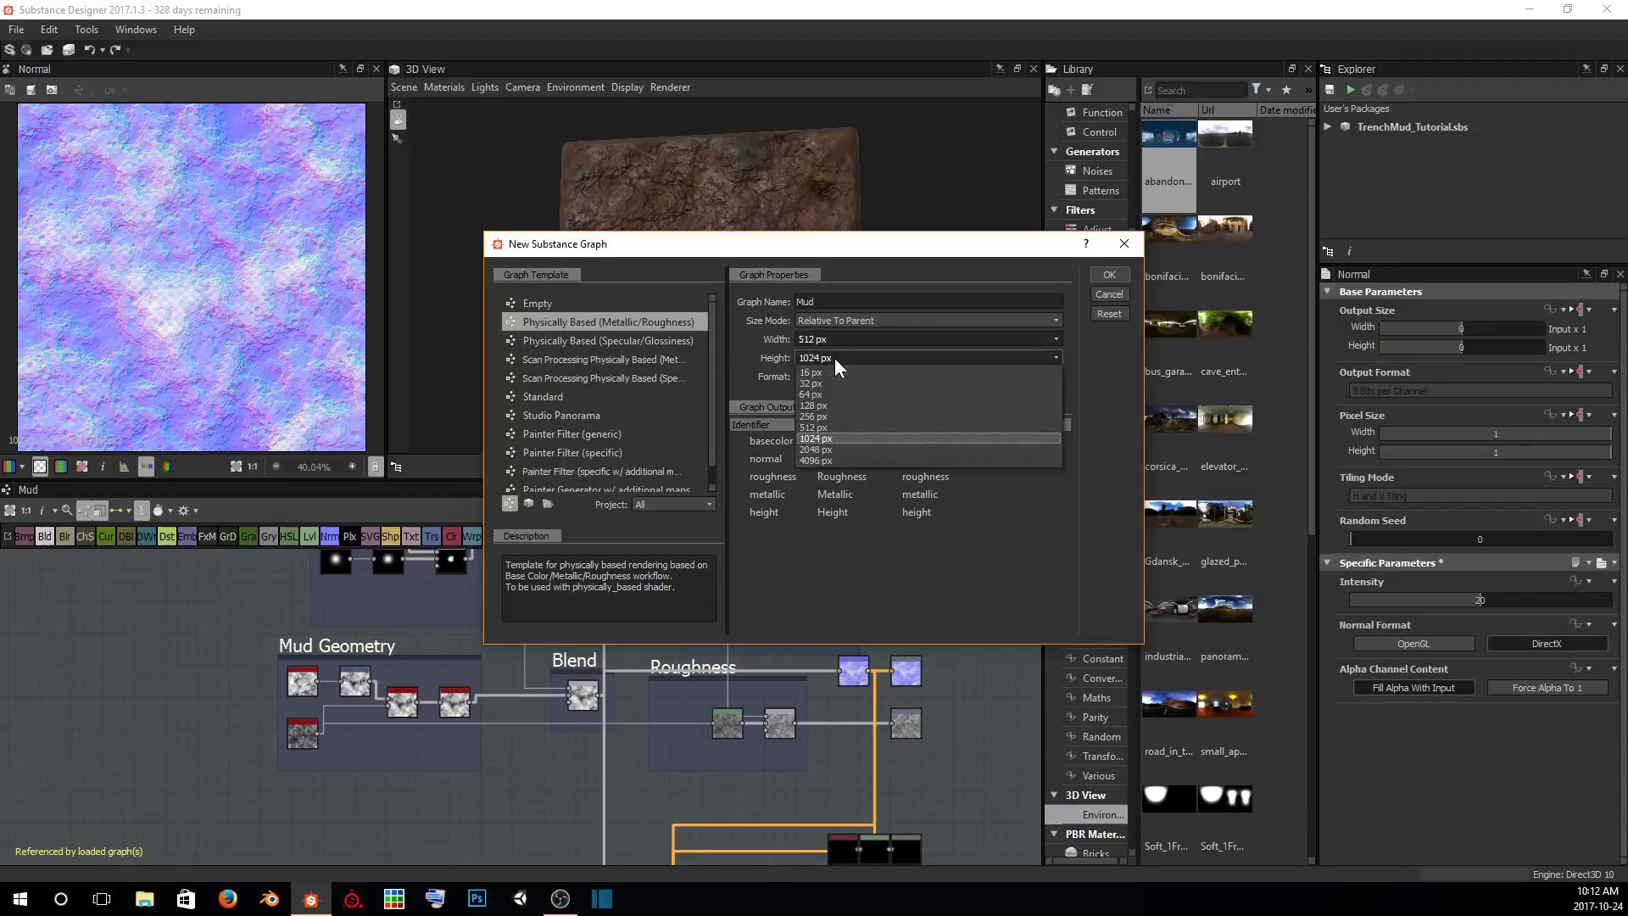
click(832, 427)
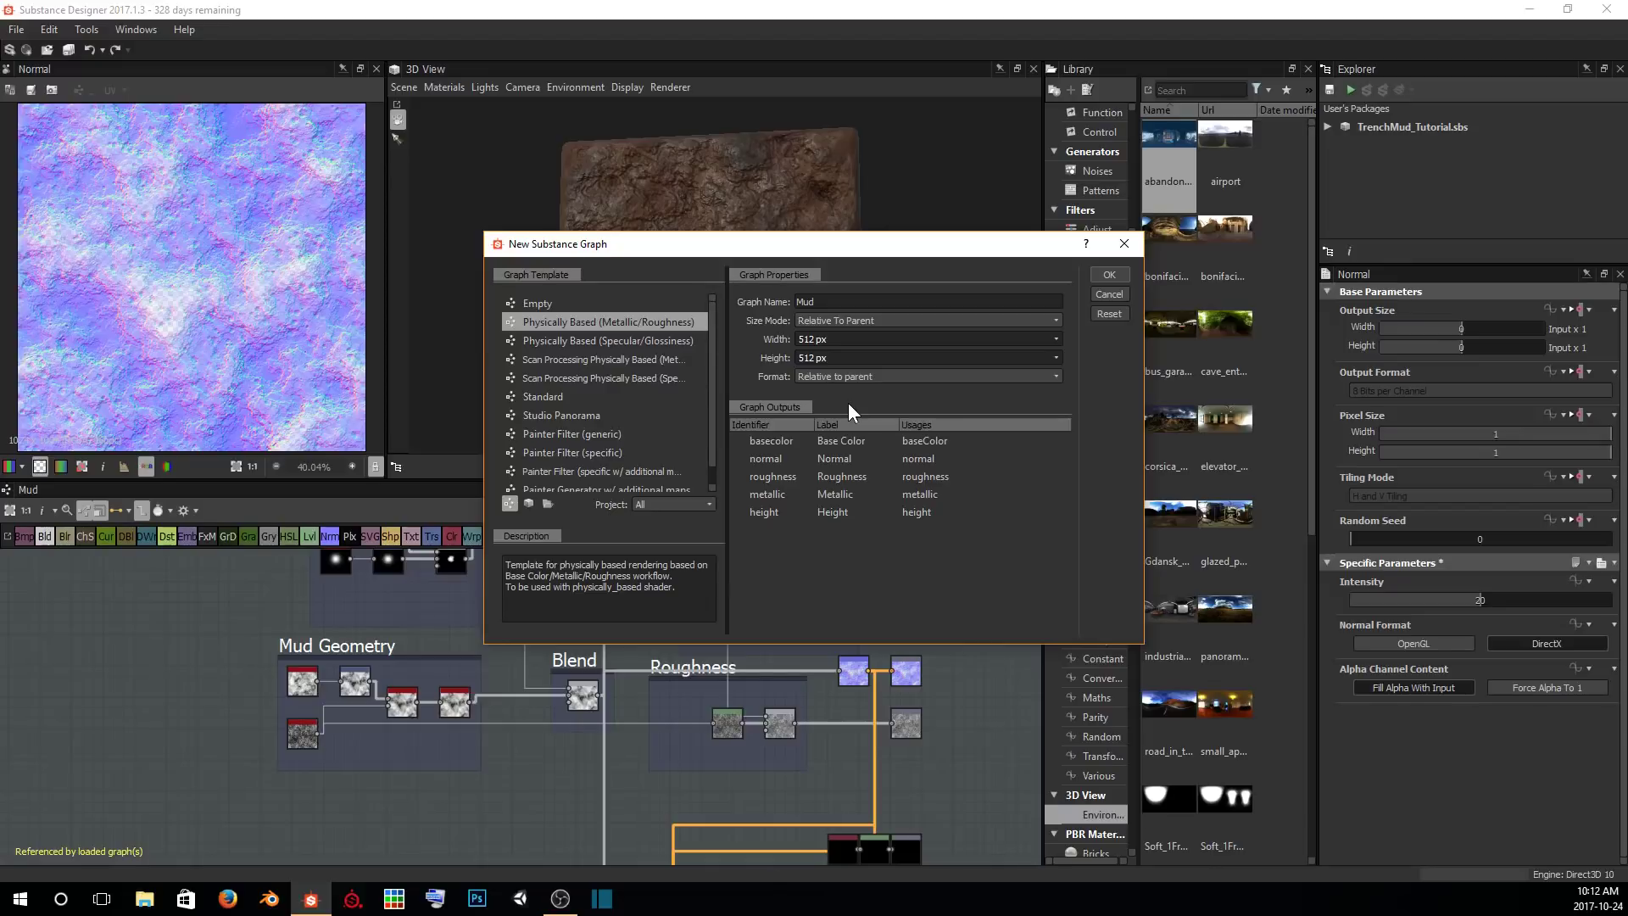
click(1100, 272)
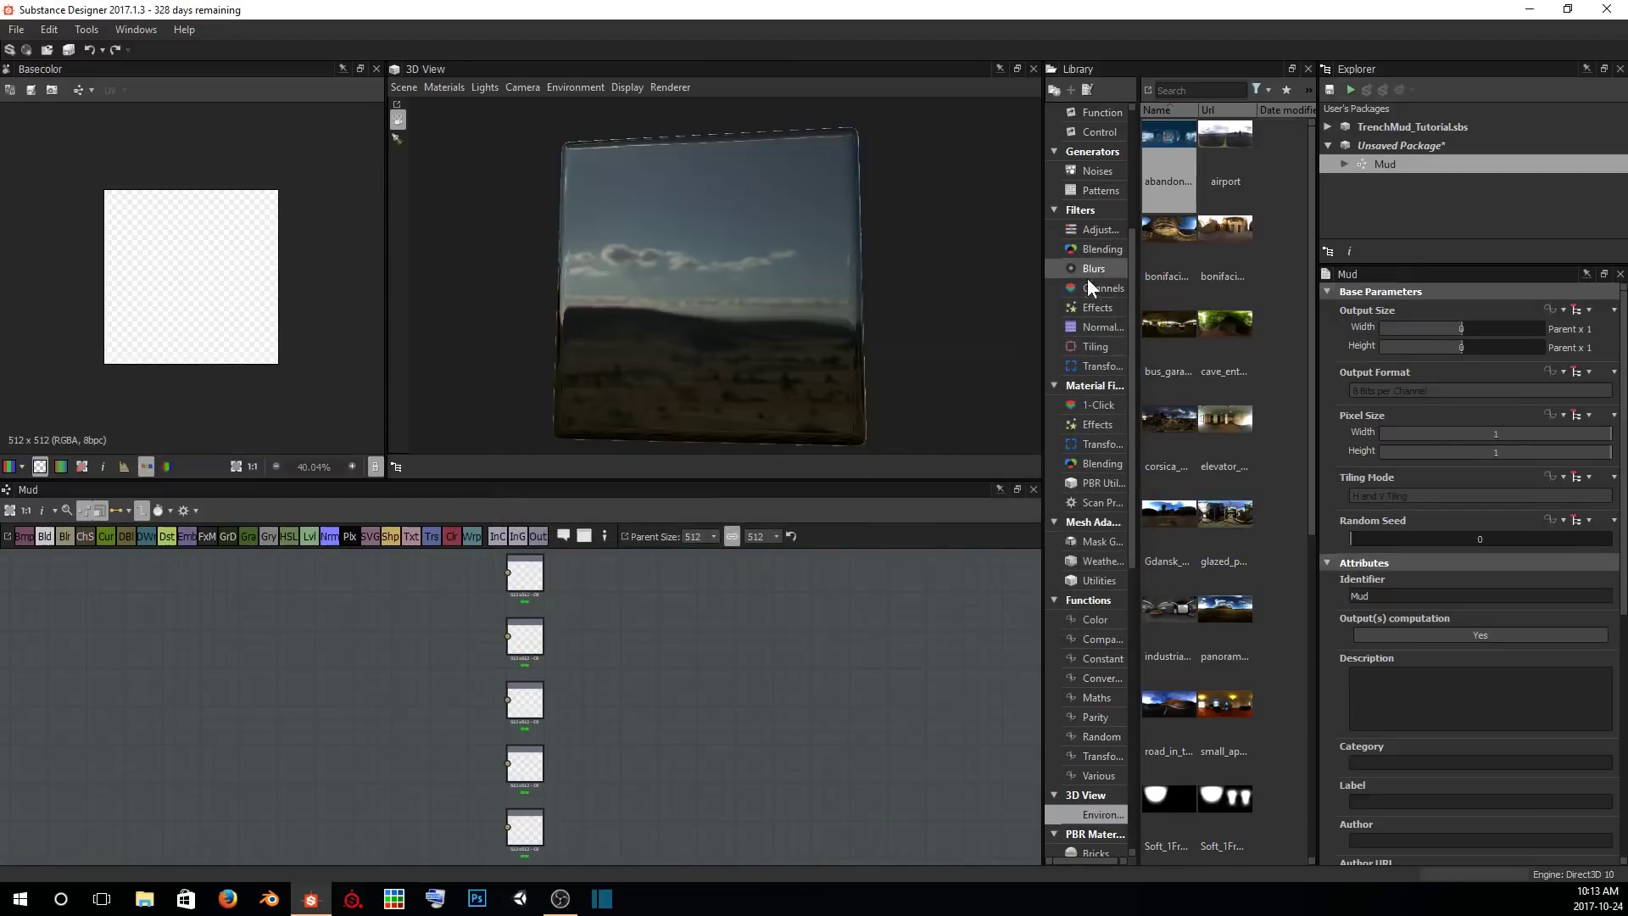
drag(562, 222, 713, 346)
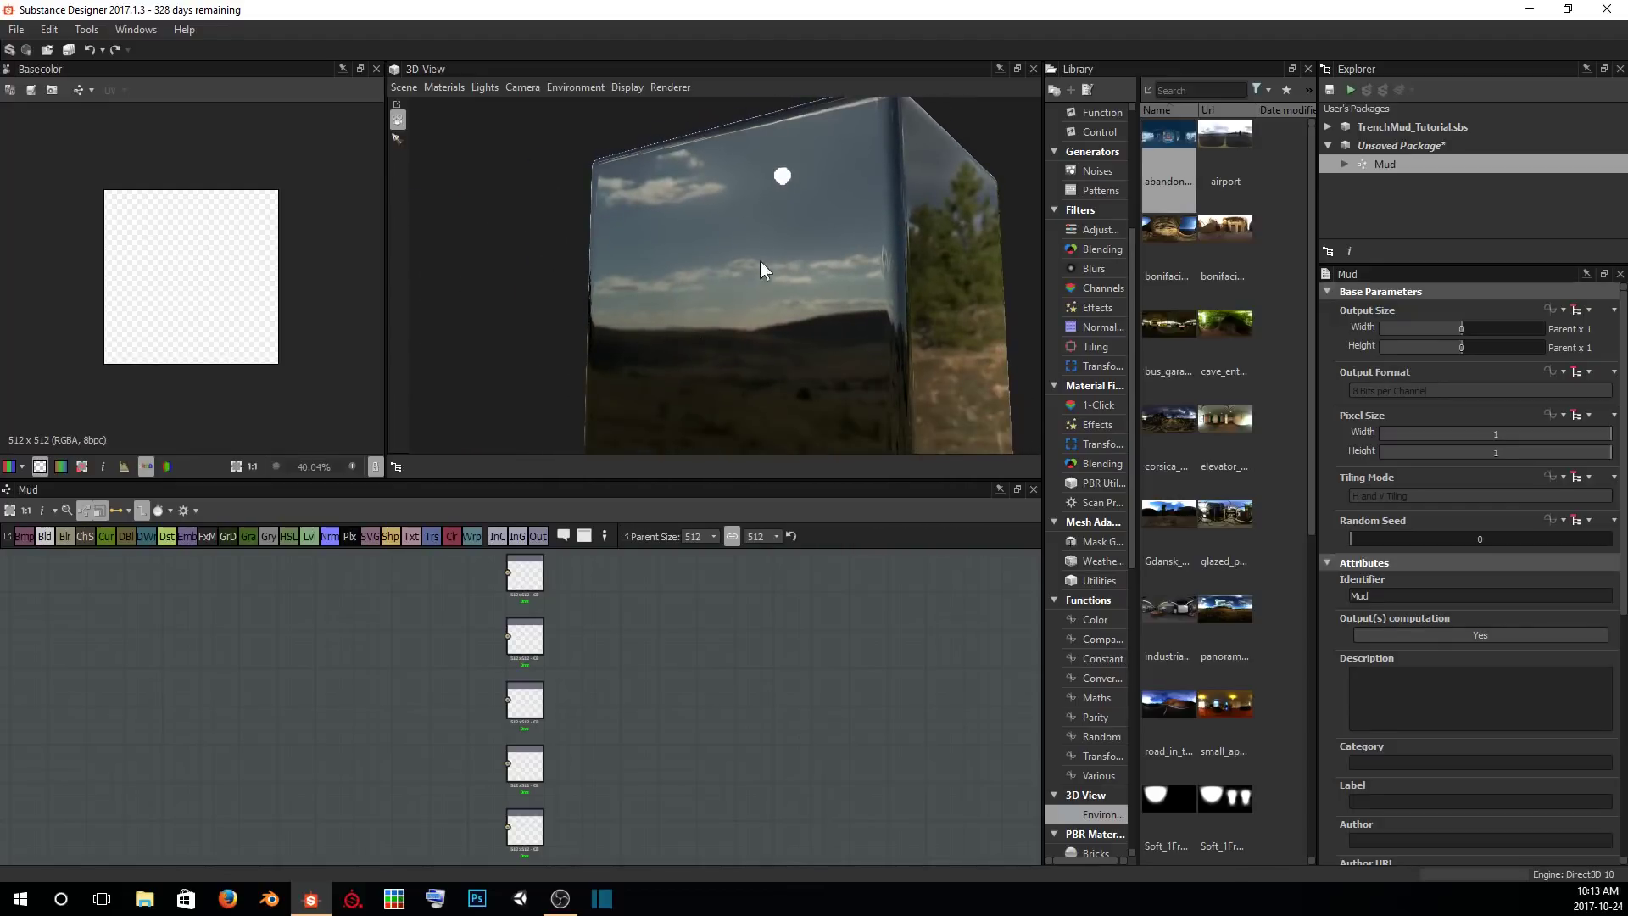
drag(762, 265, 809, 280)
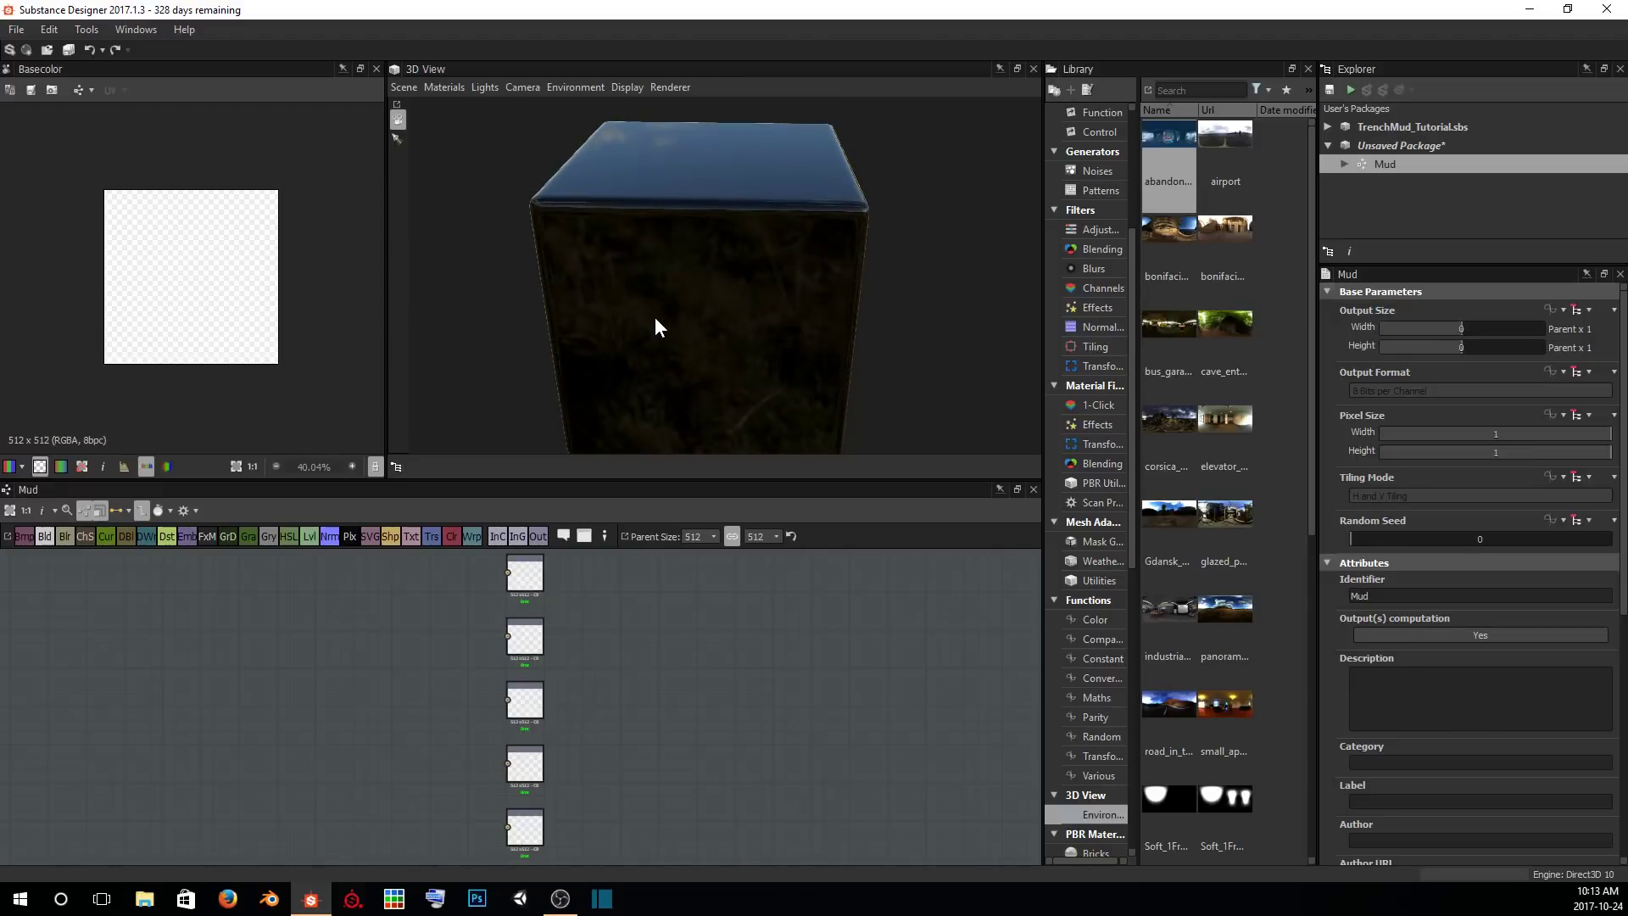
Save the unsaved package as Trench Mud in the Tutorial Files folder of Trench Mud.
click(1391, 146)
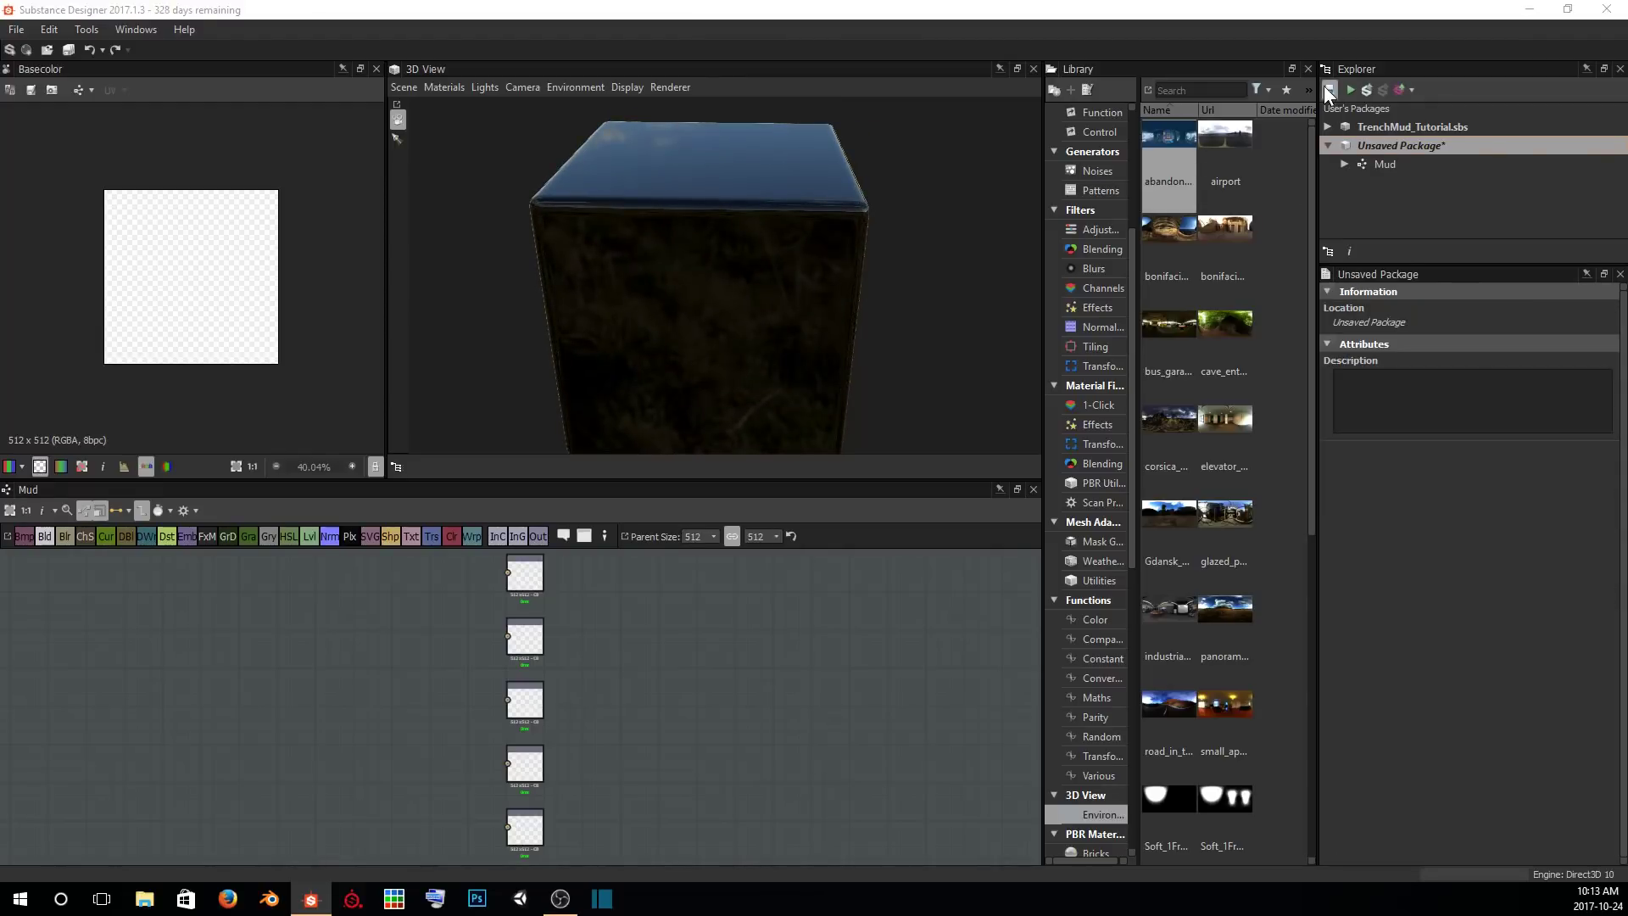
click(1329, 94)
drag(418, 36, 794, 242)
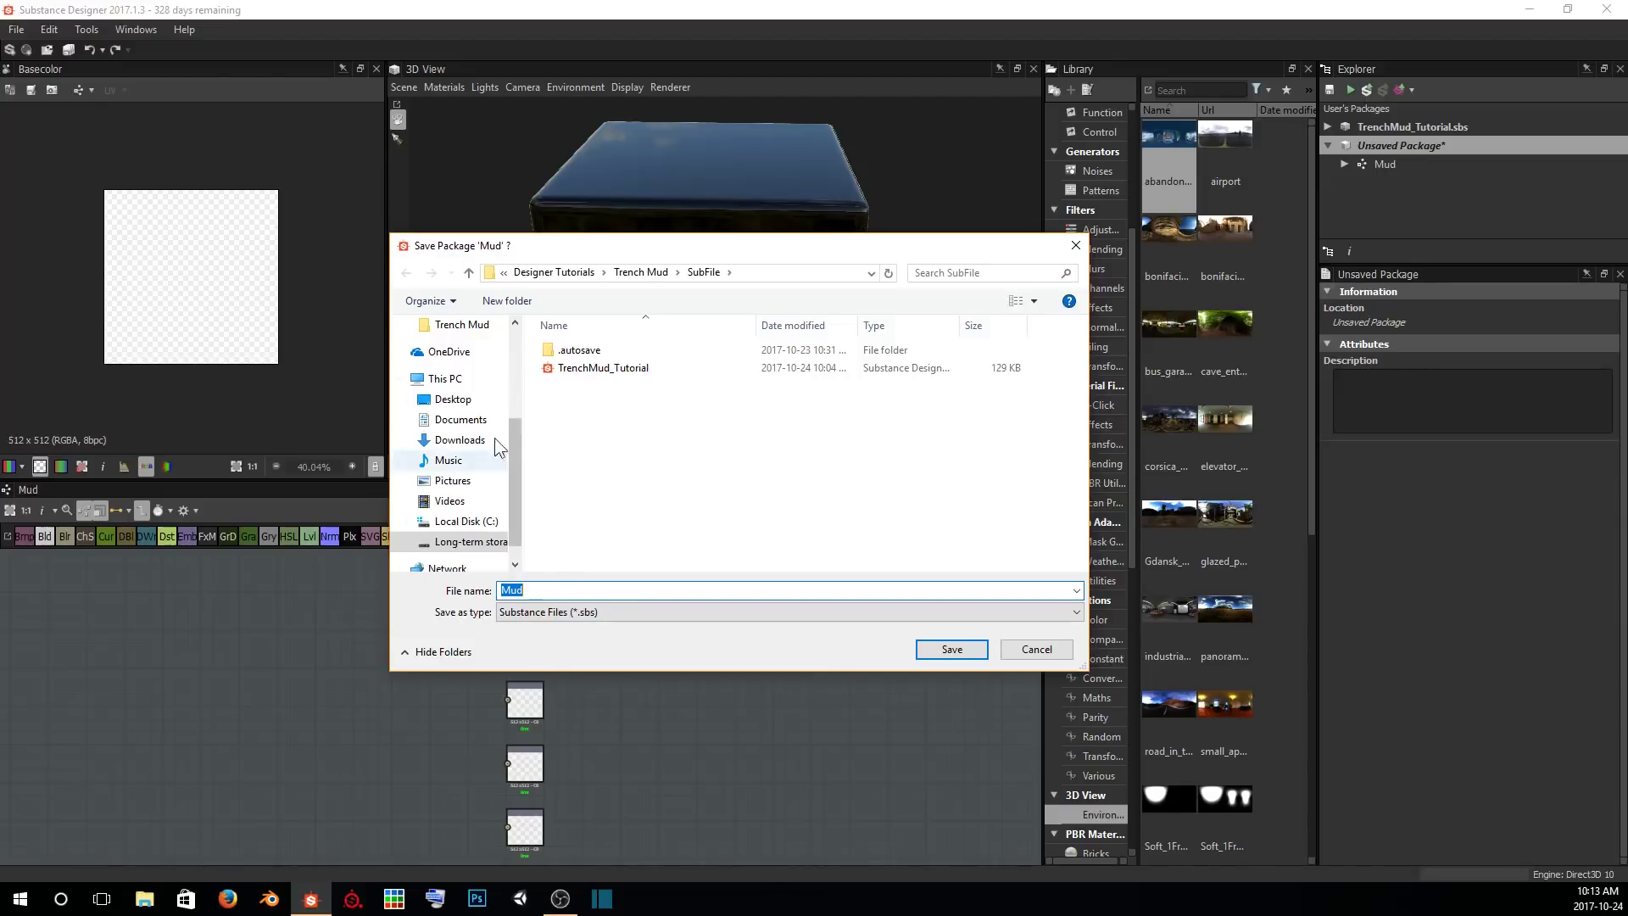
click(470, 541)
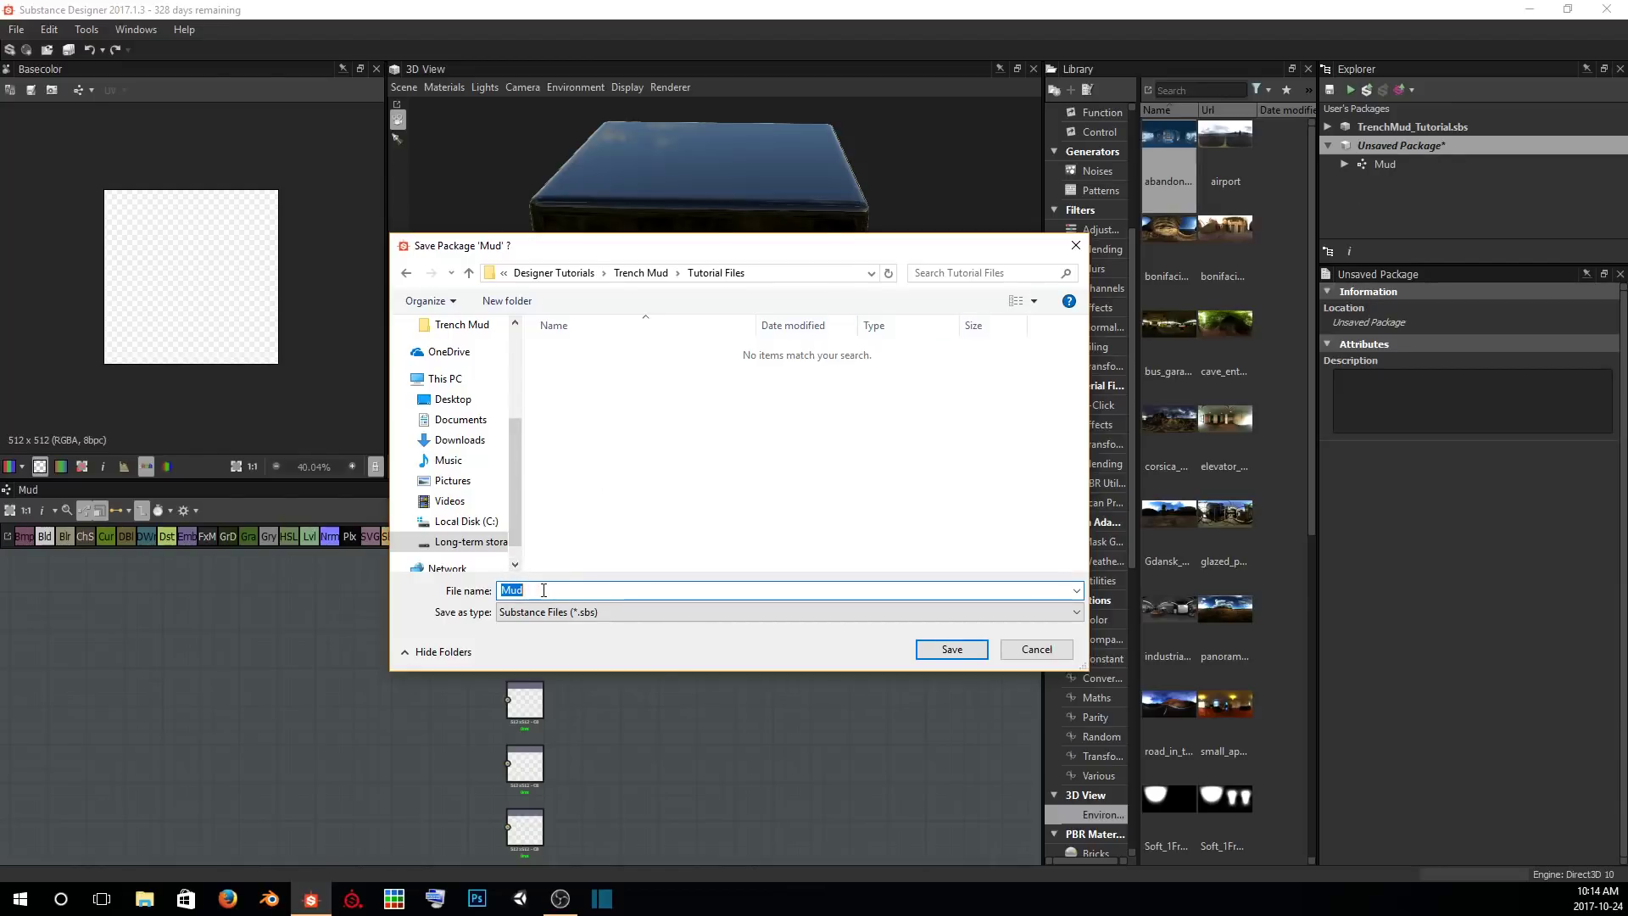
text(Trench Mud)
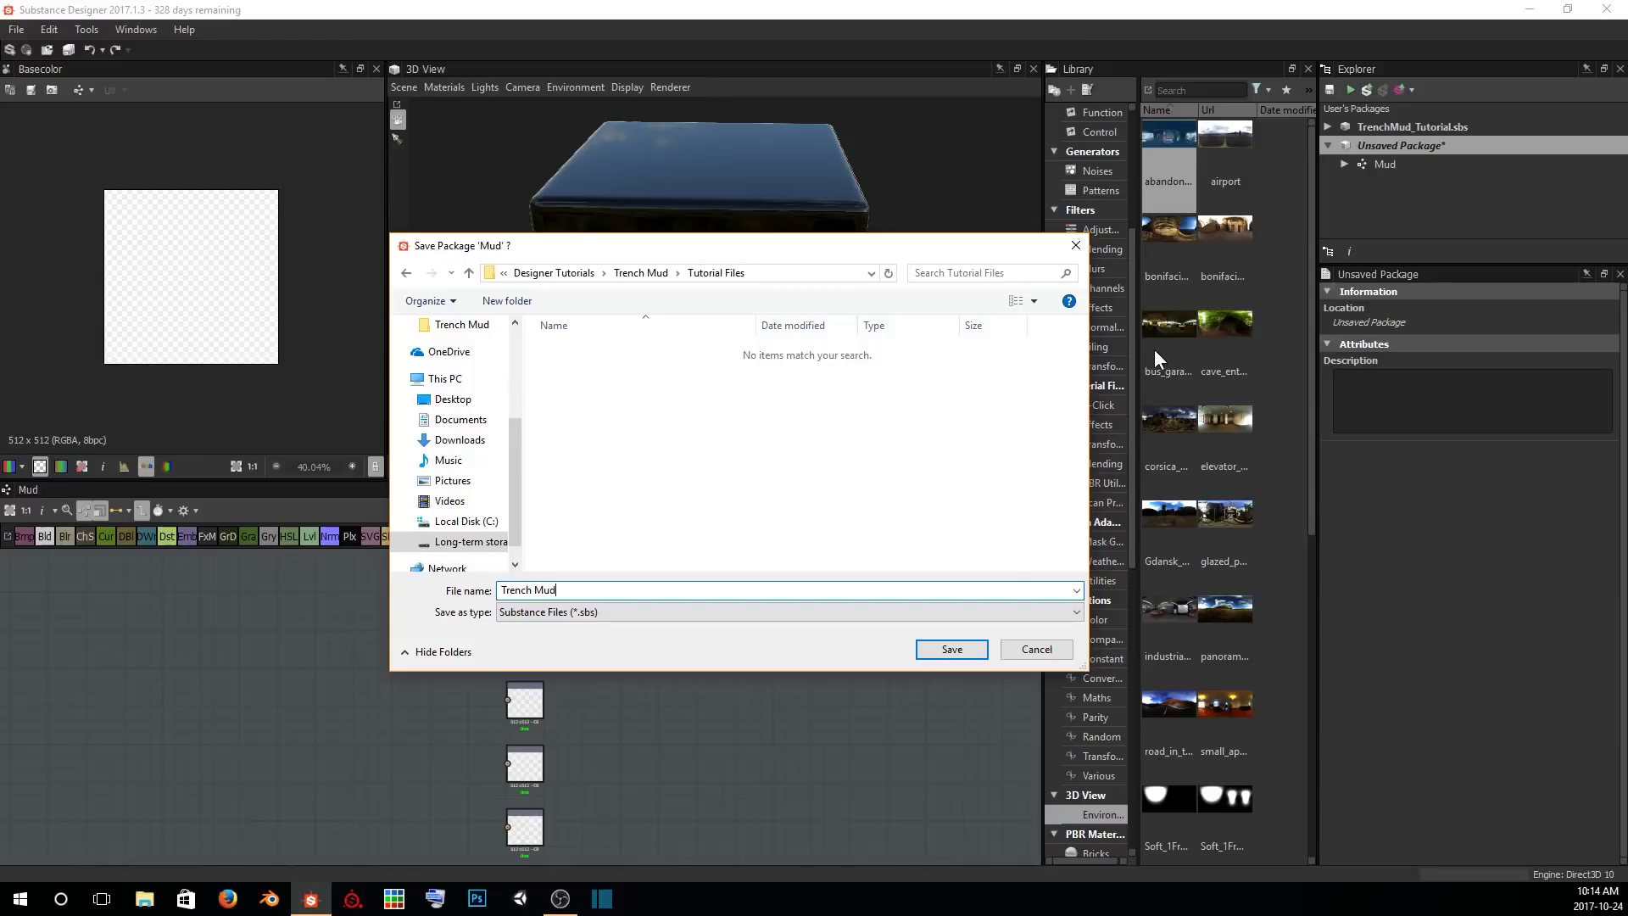
click(933, 652)
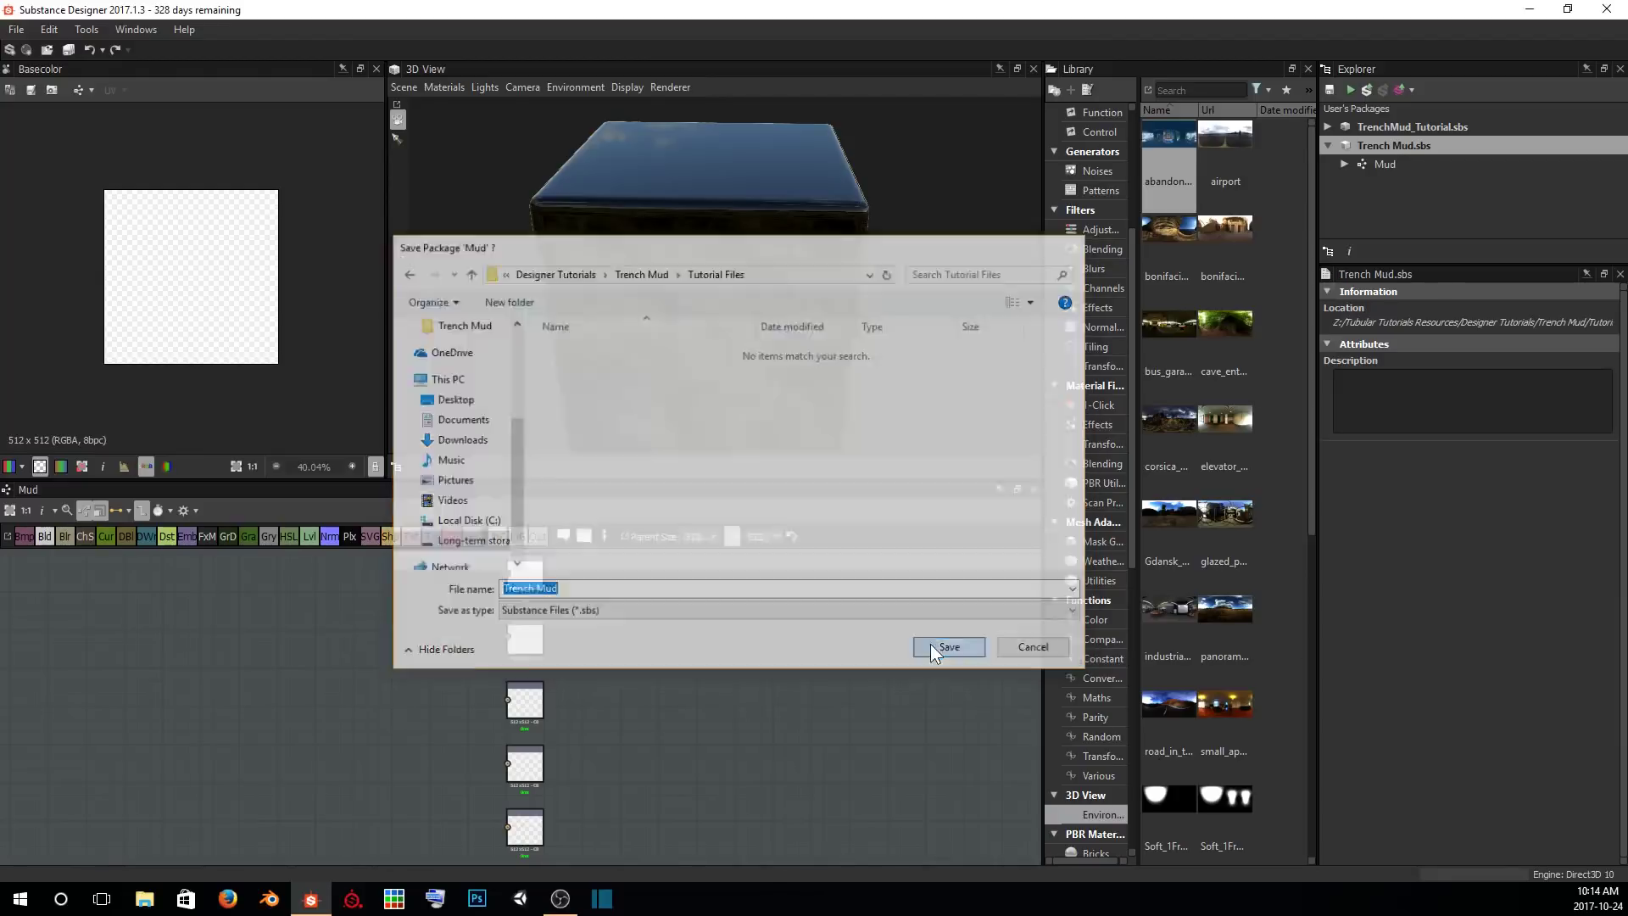
click(1389, 167)
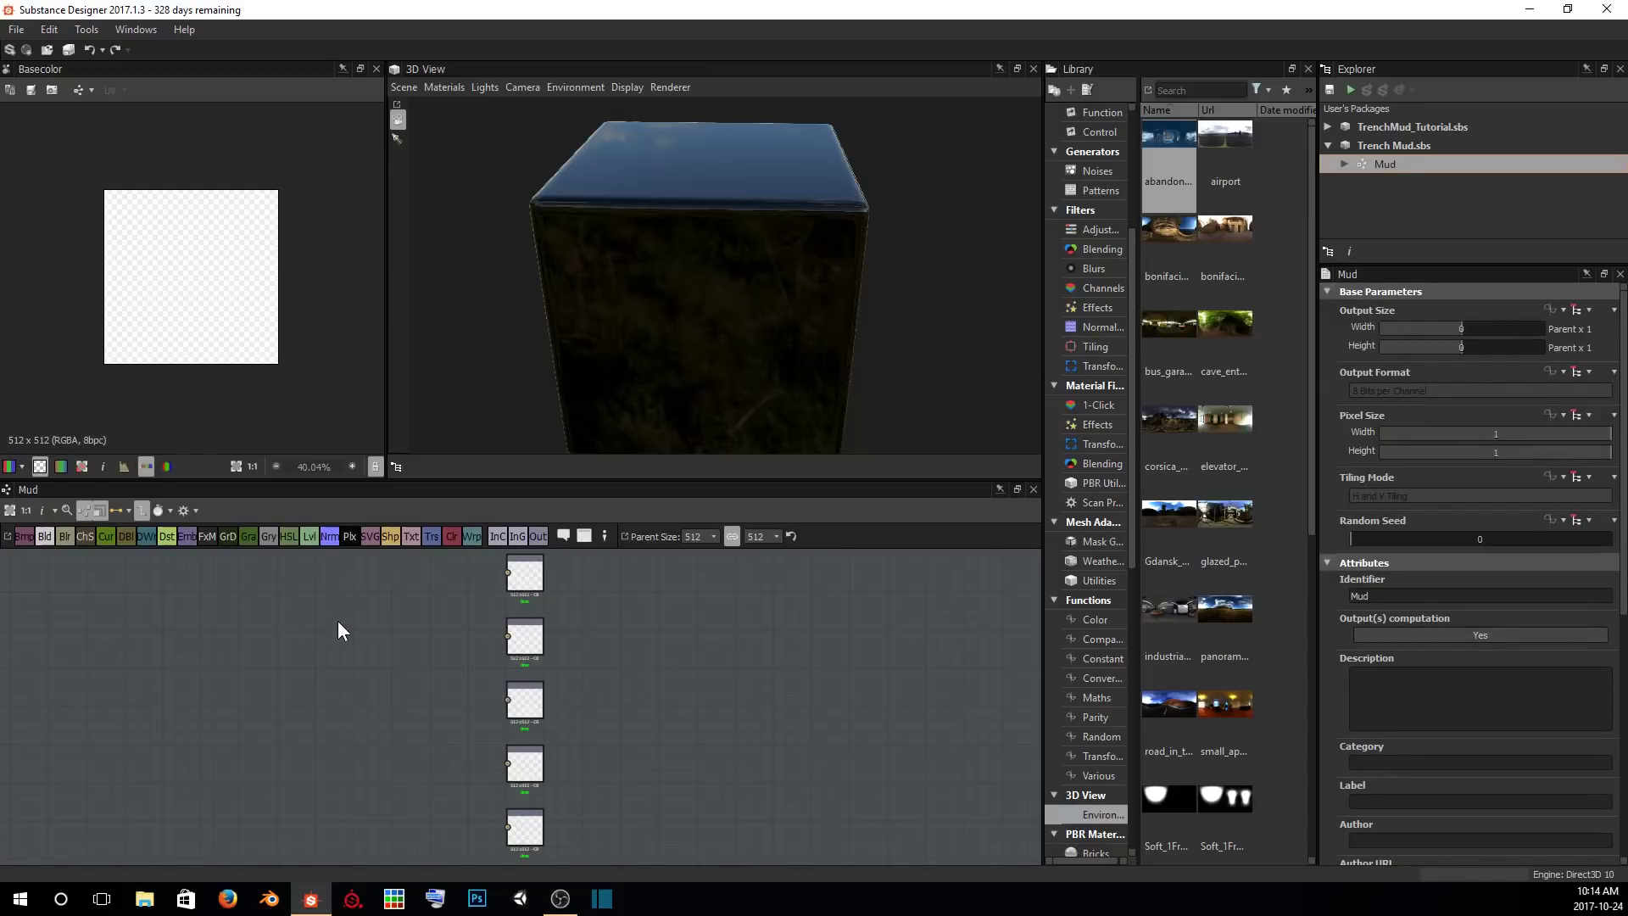
scroll(258, 353, up, 4)
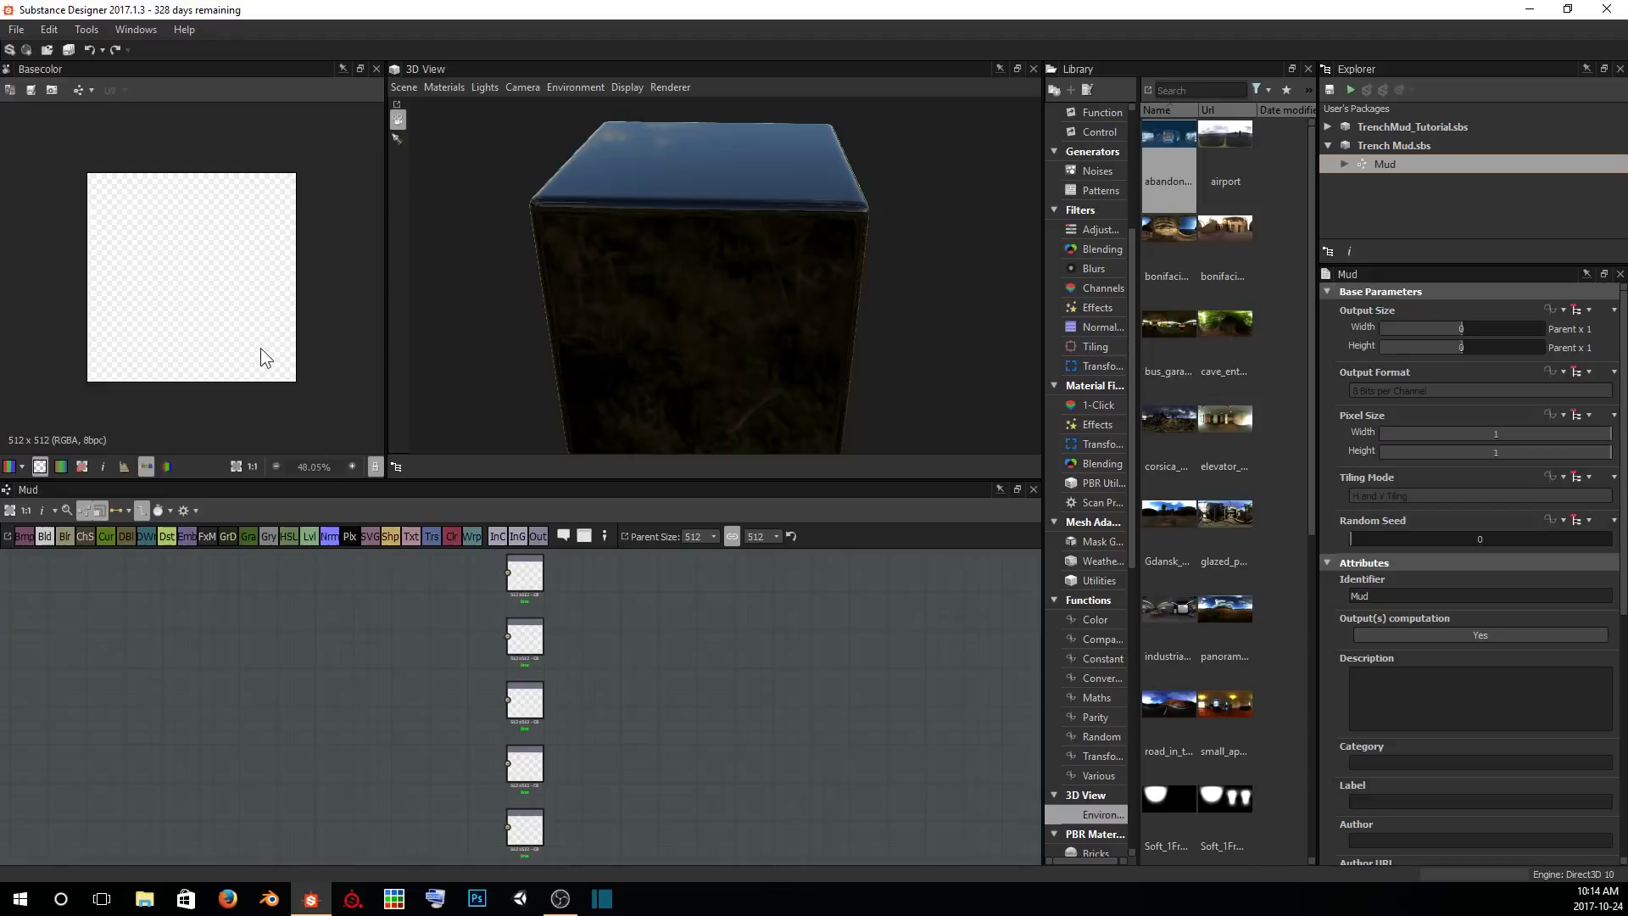
middle_drag(332, 635, 515, 639)
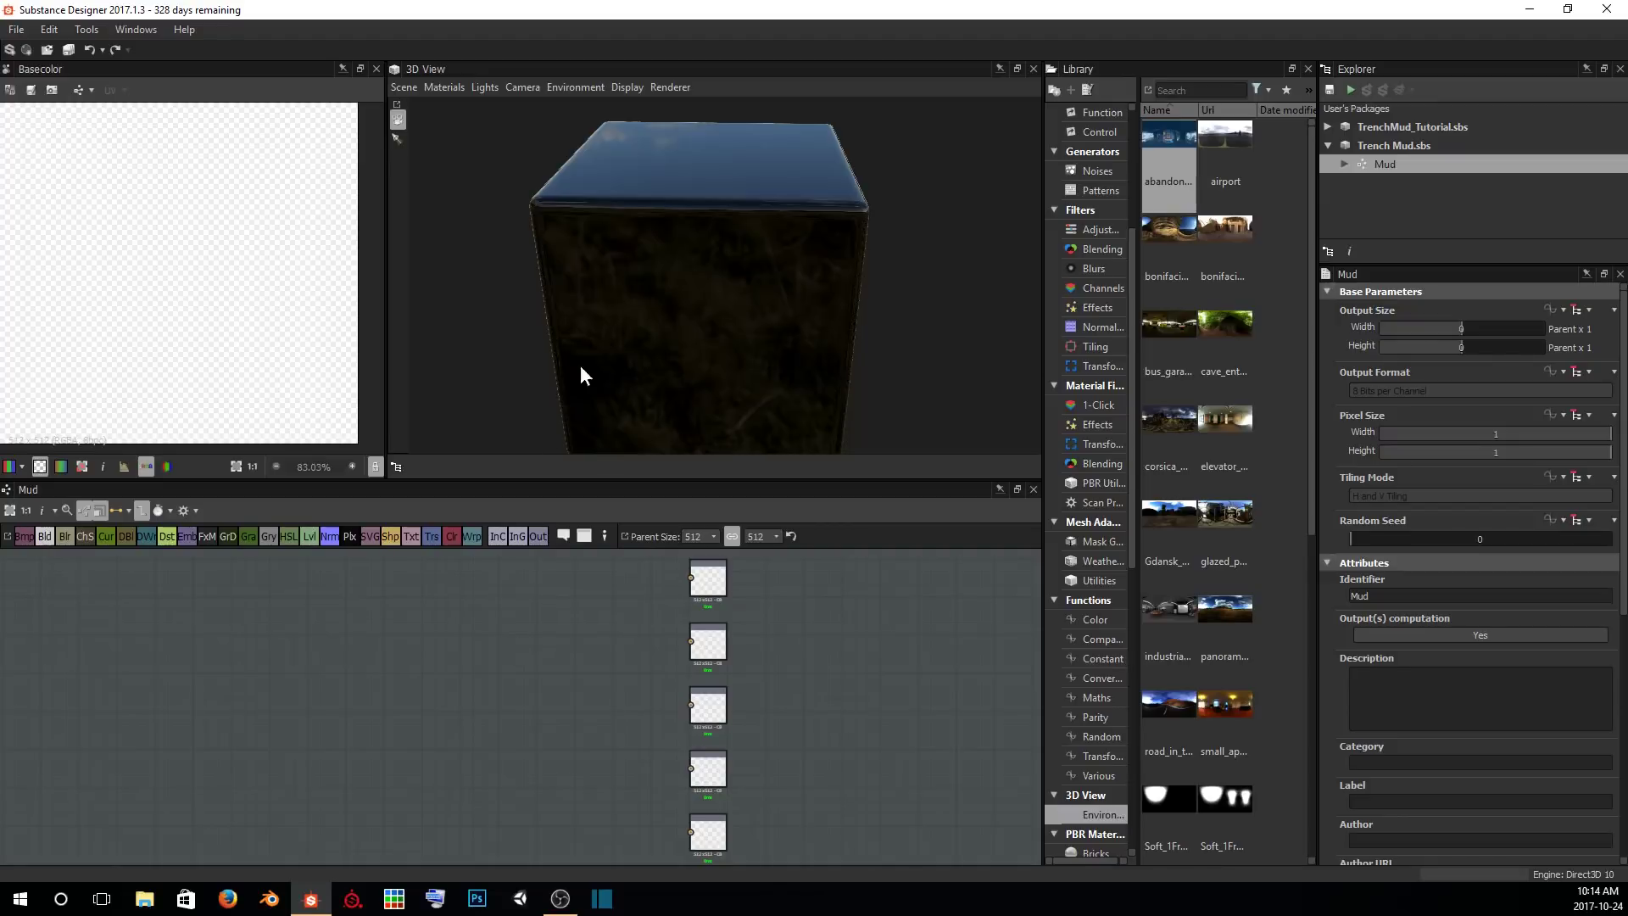
drag(898, 188, 817, 226)
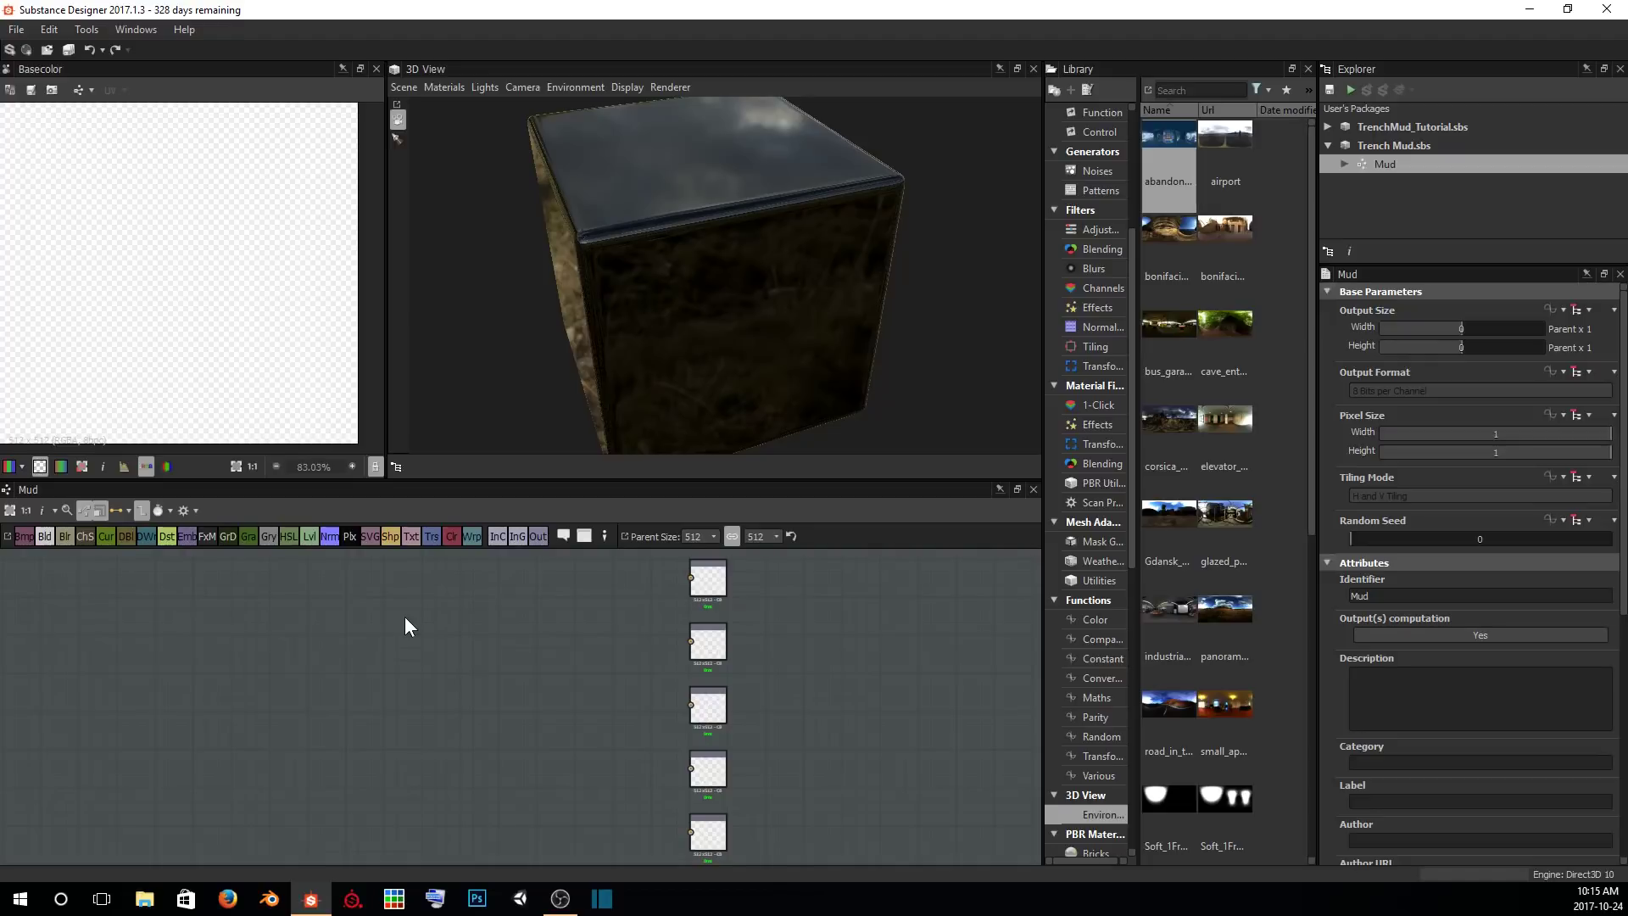
Add a Base Material node to the Mud graph and place it just before the output nodes.
key(space)
text(base ma)
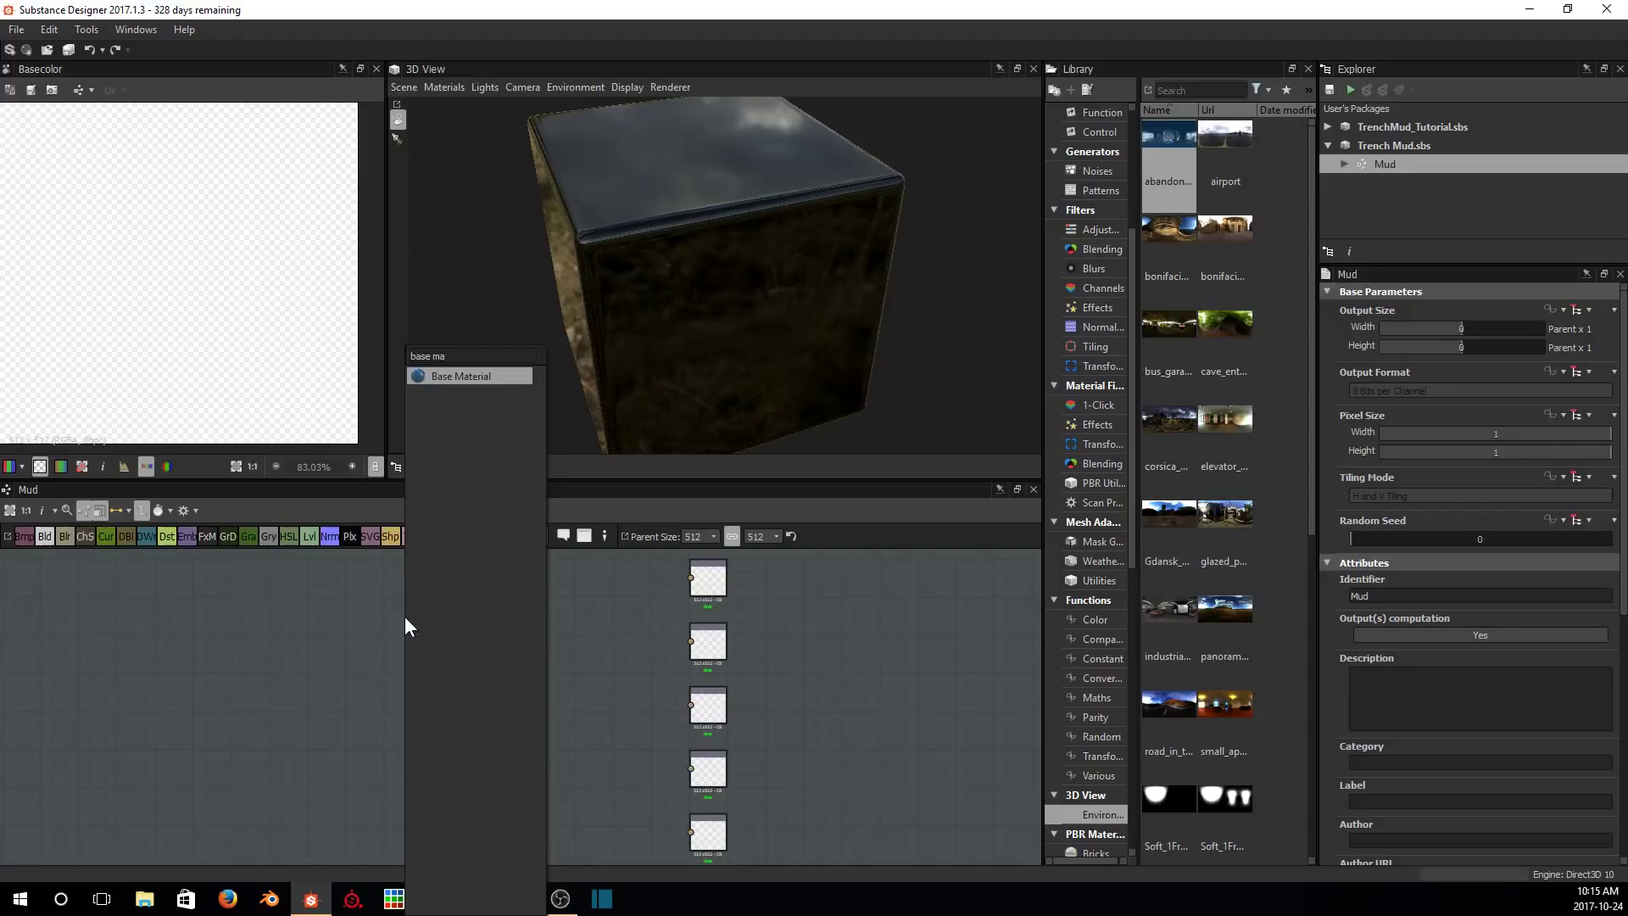
key(Return)
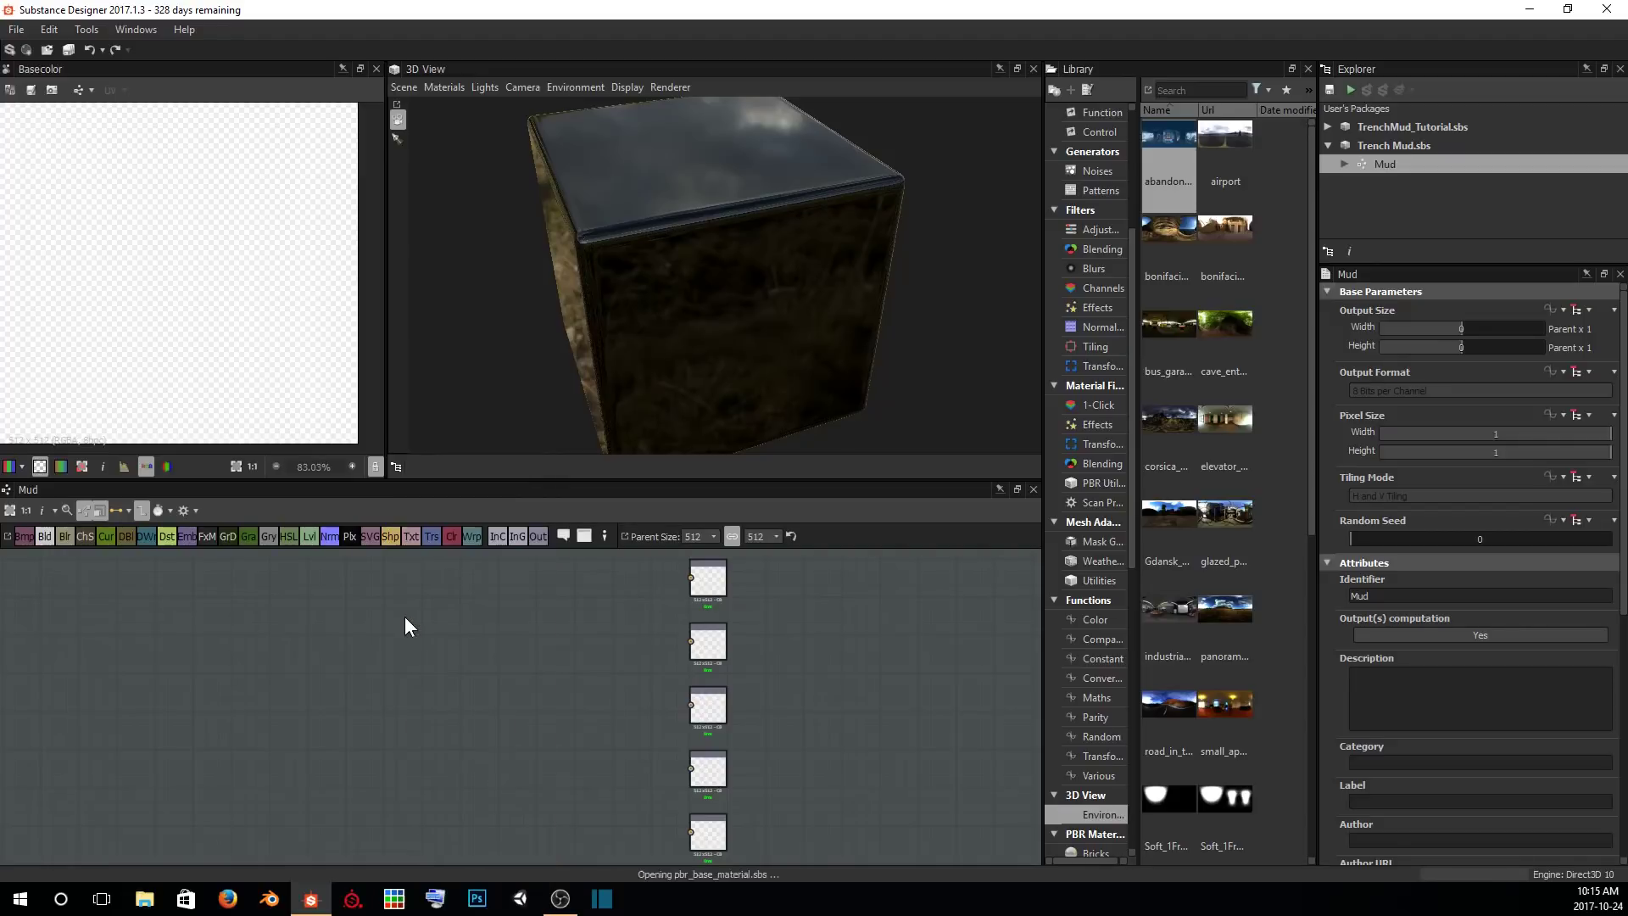
scroll(405, 617, up, 5)
scroll(405, 617, up, 2)
drag(404, 617, 761, 685)
middle_drag(836, 648, 451, 639)
scroll(451, 639, down, 1)
scroll(452, 642, down, 1)
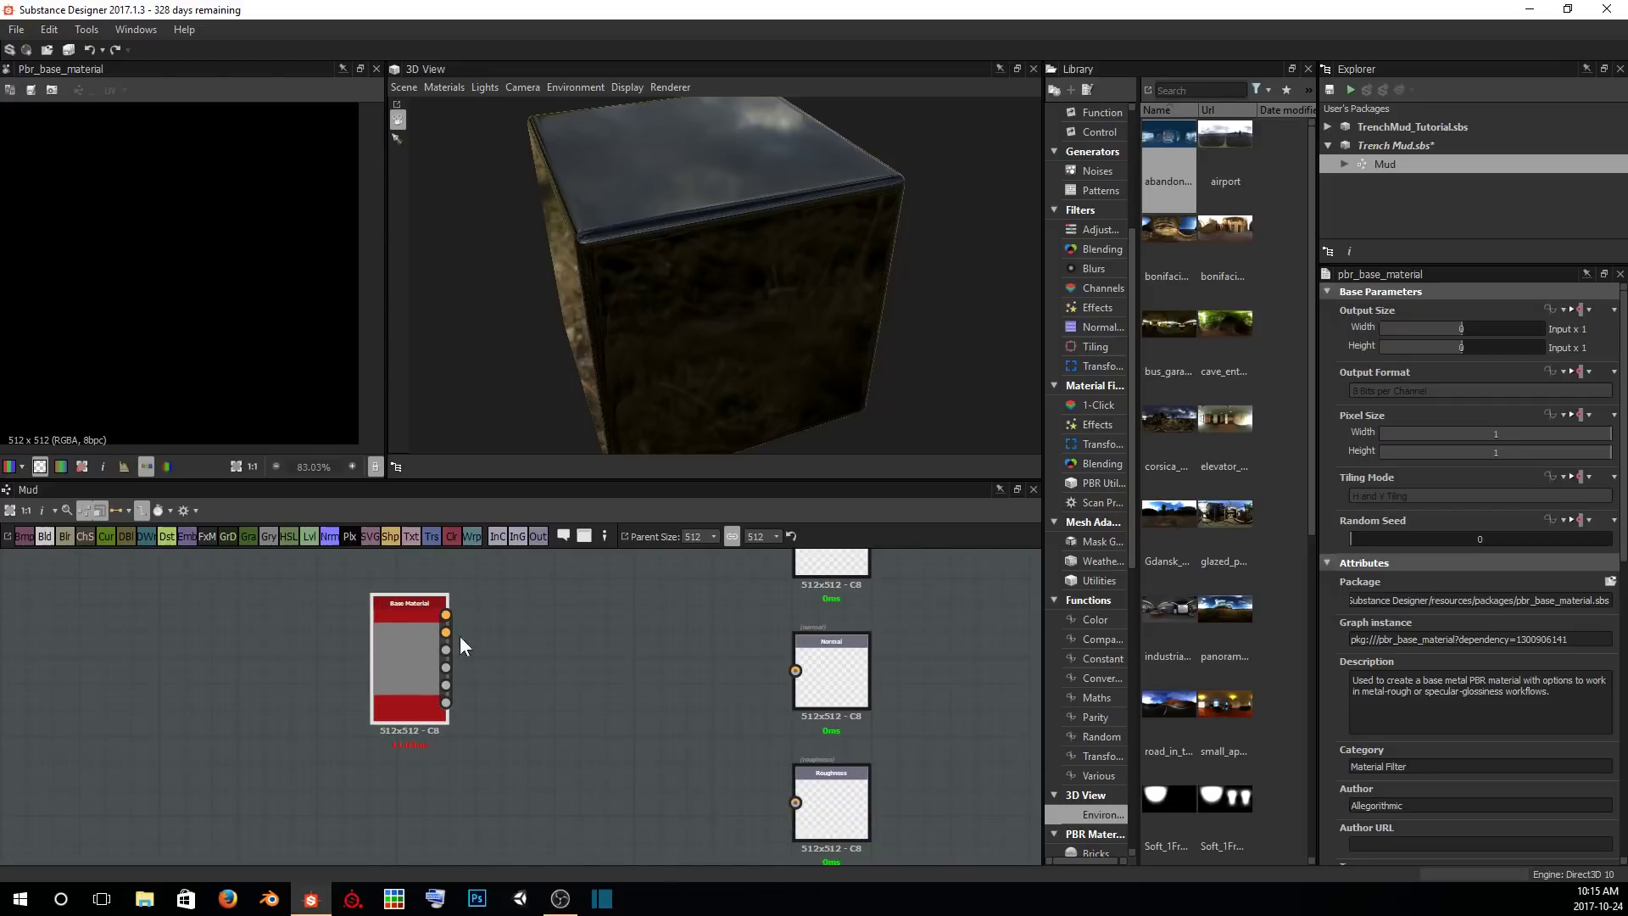
drag(400, 642, 667, 665)
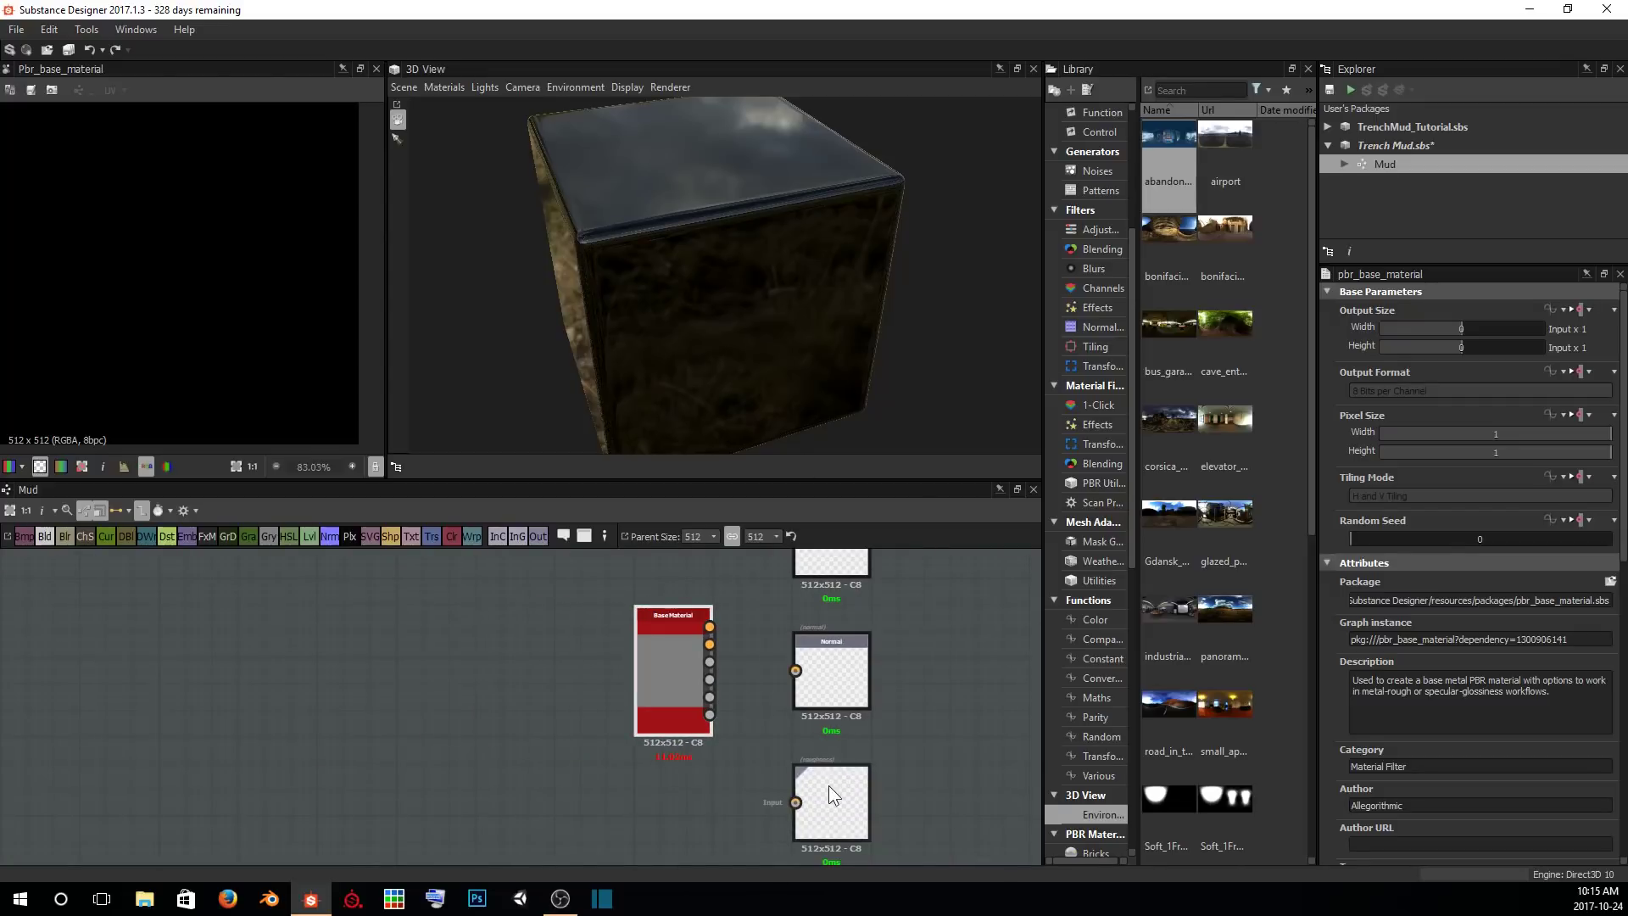
Set the Base Material's preset to Dielectric and enable its user-defined Normal and Height maps.
scroll(1442, 618, down, 10)
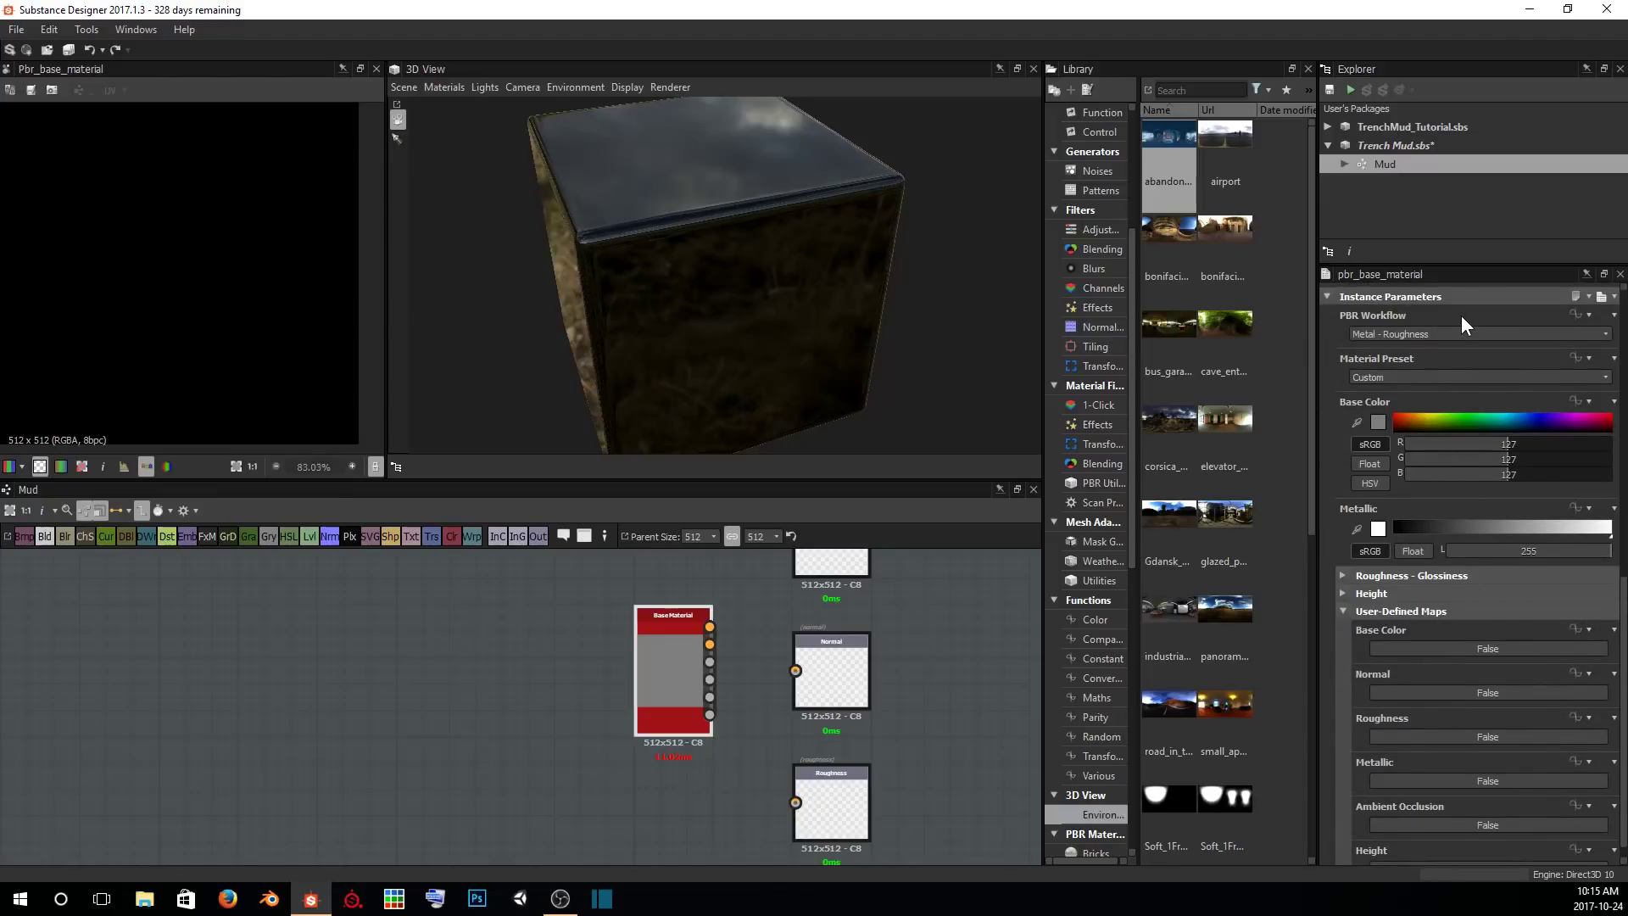
click(1409, 378)
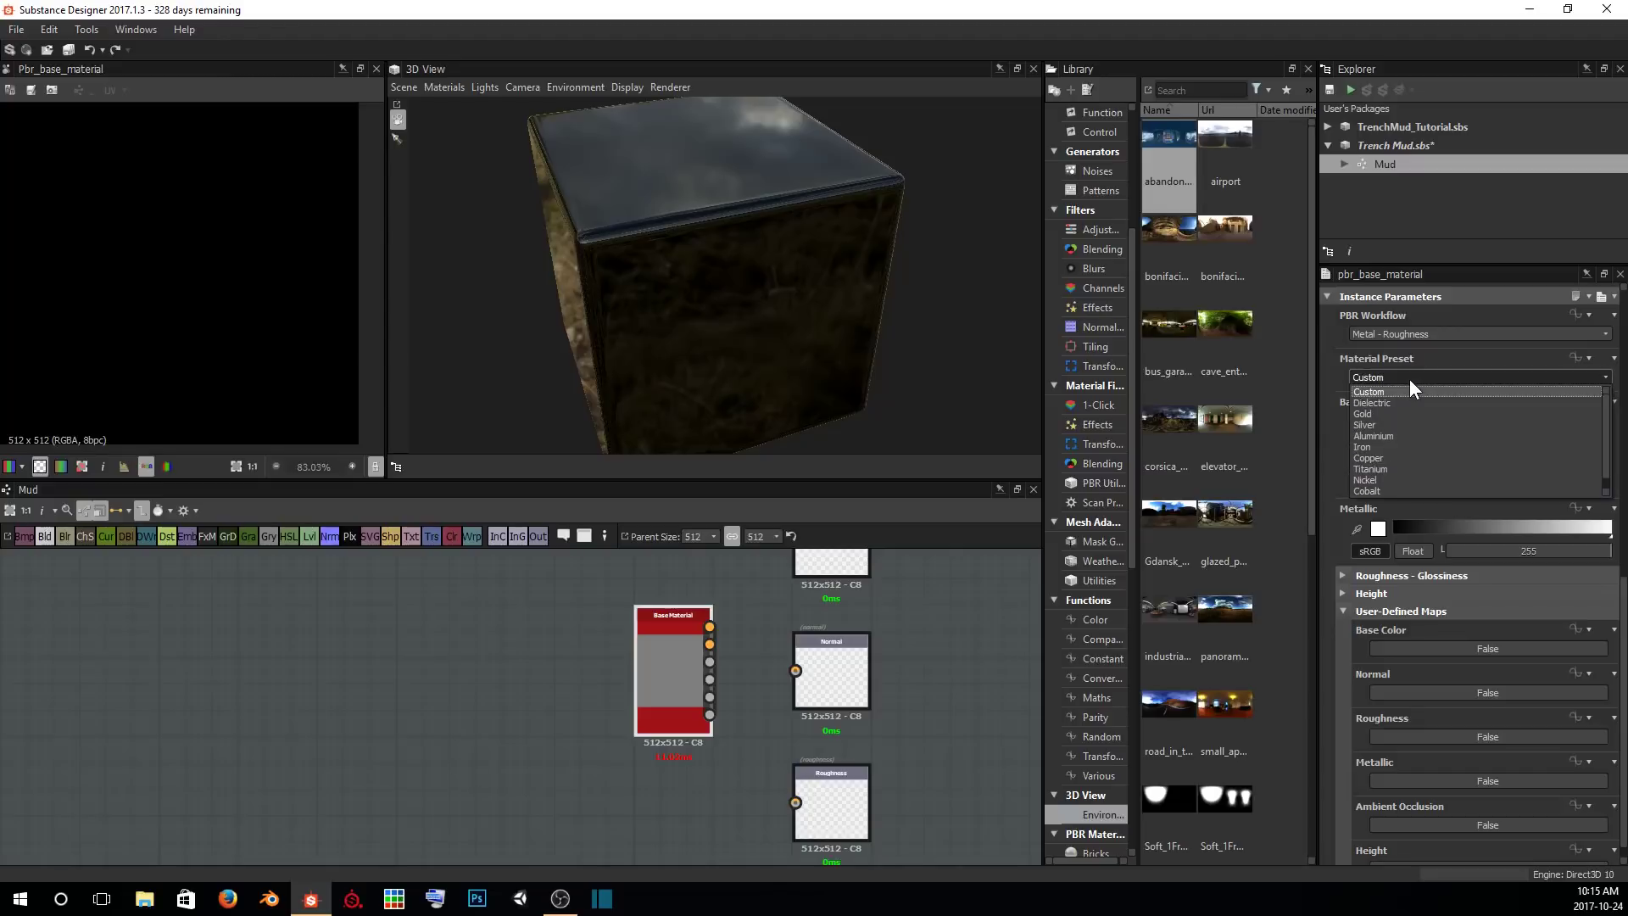
click(1396, 400)
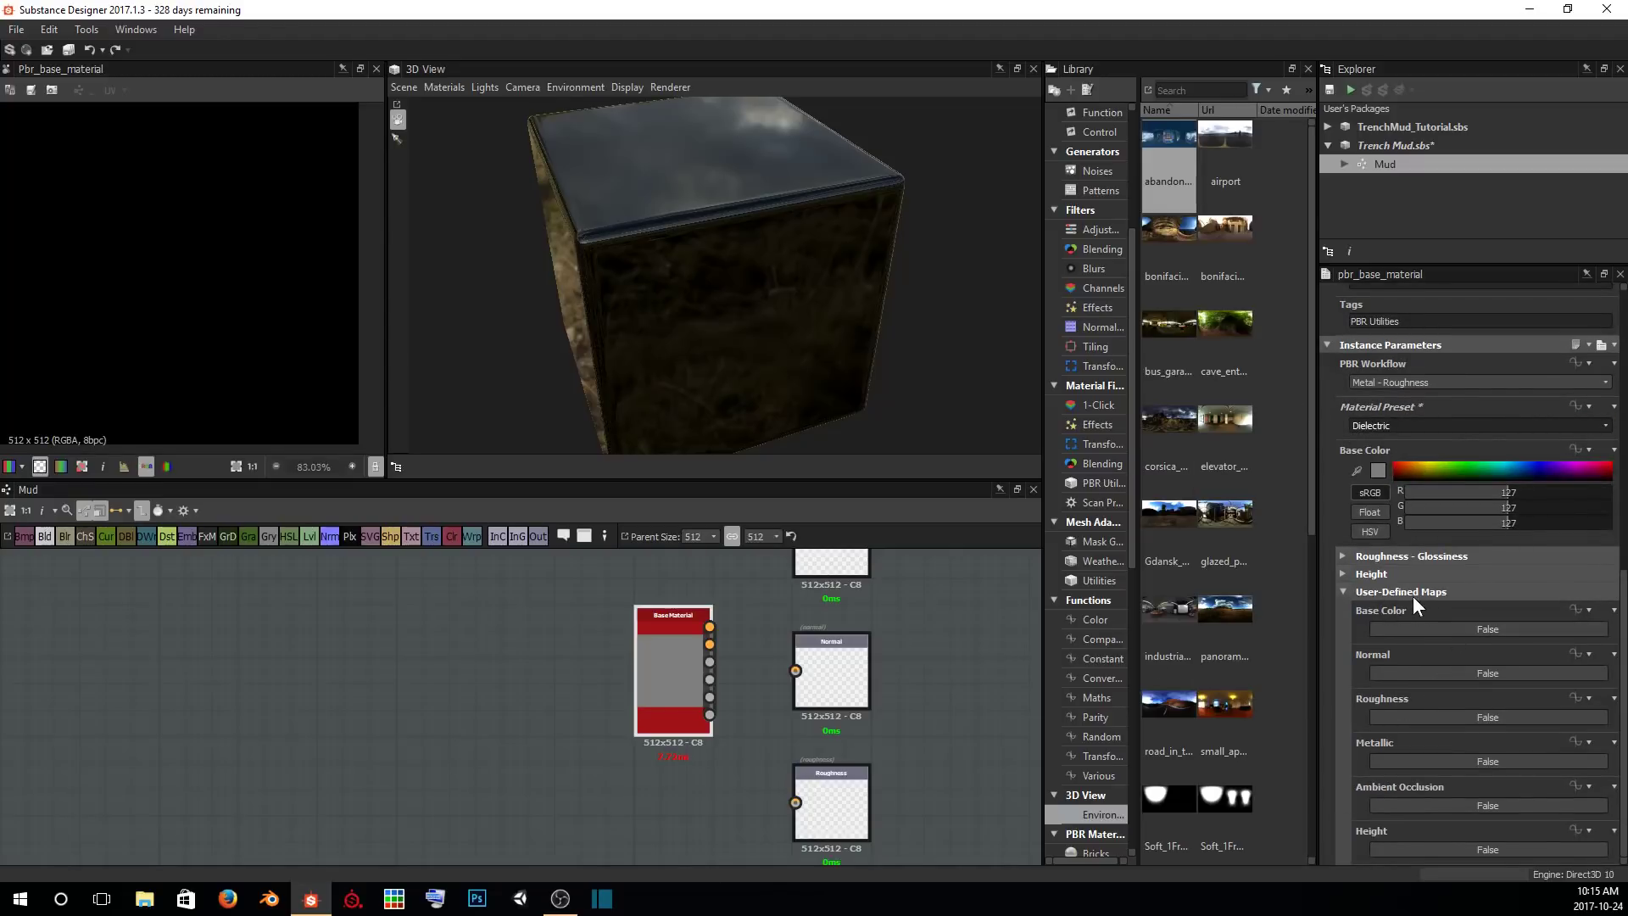
click(1420, 675)
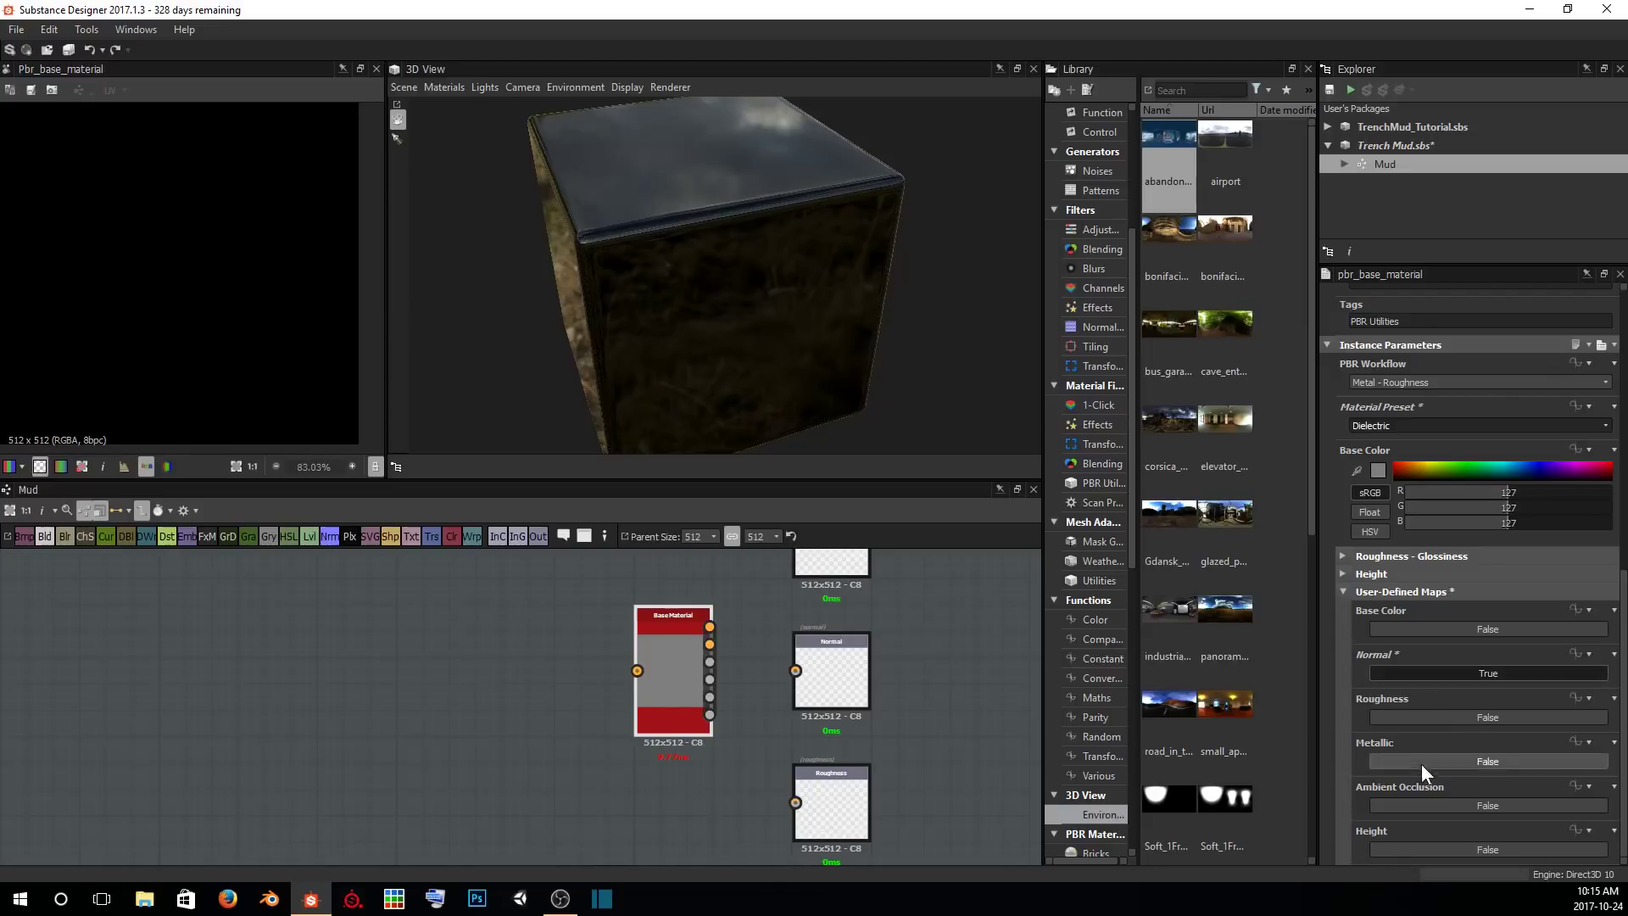
click(1408, 843)
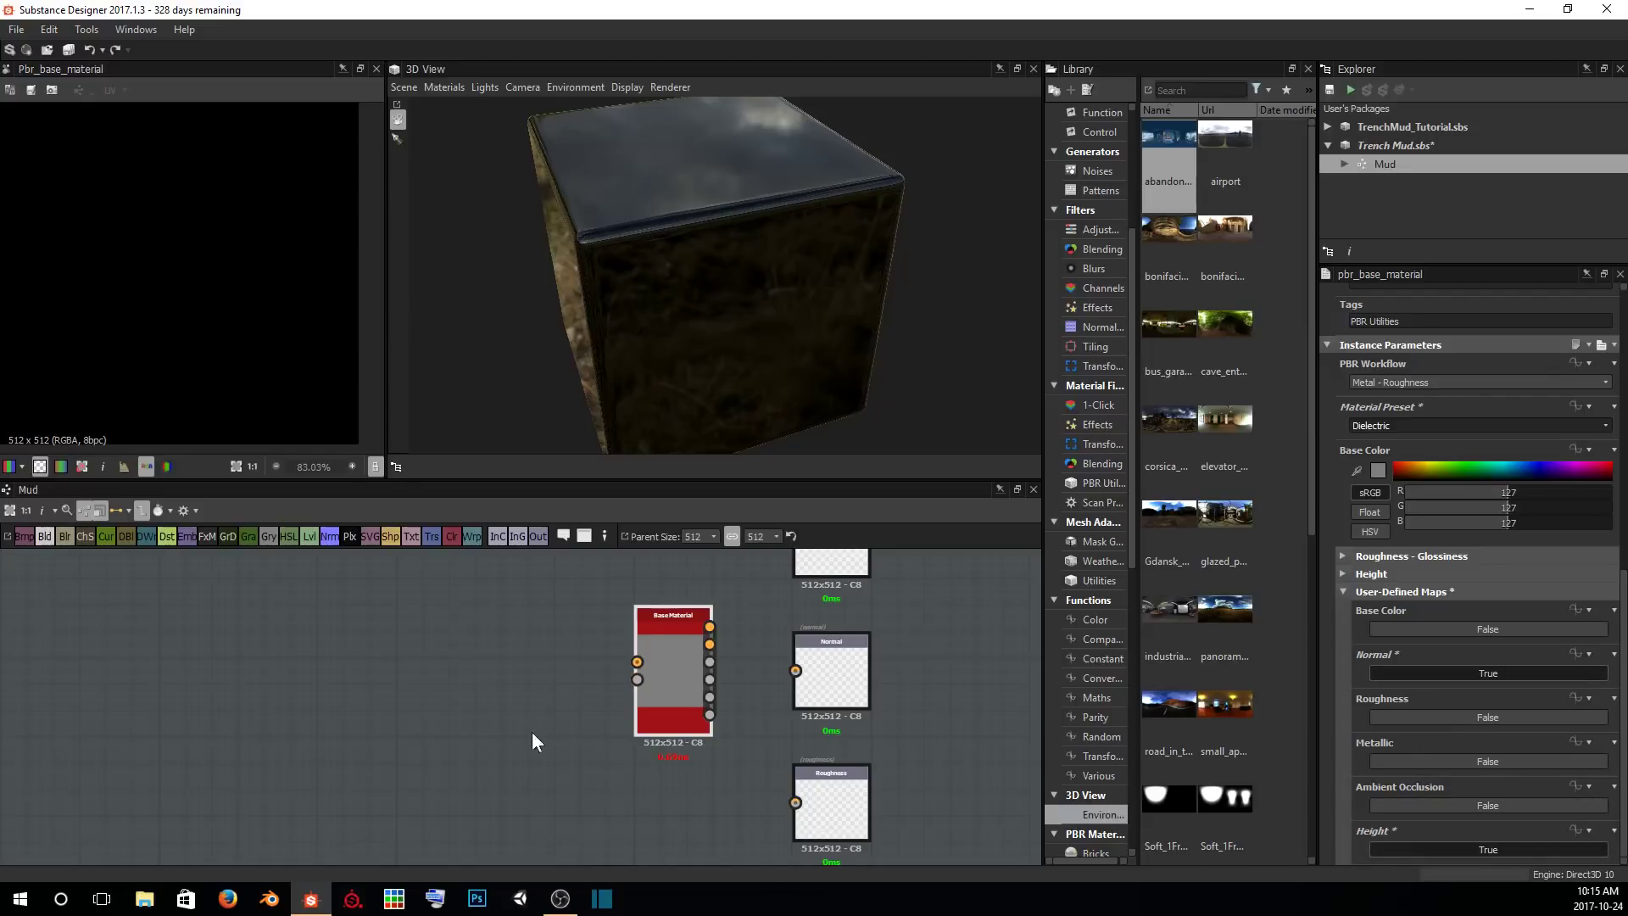
Show the Base Material node's outputs on the cube in the 3D view.
scroll(656, 703, up, 3)
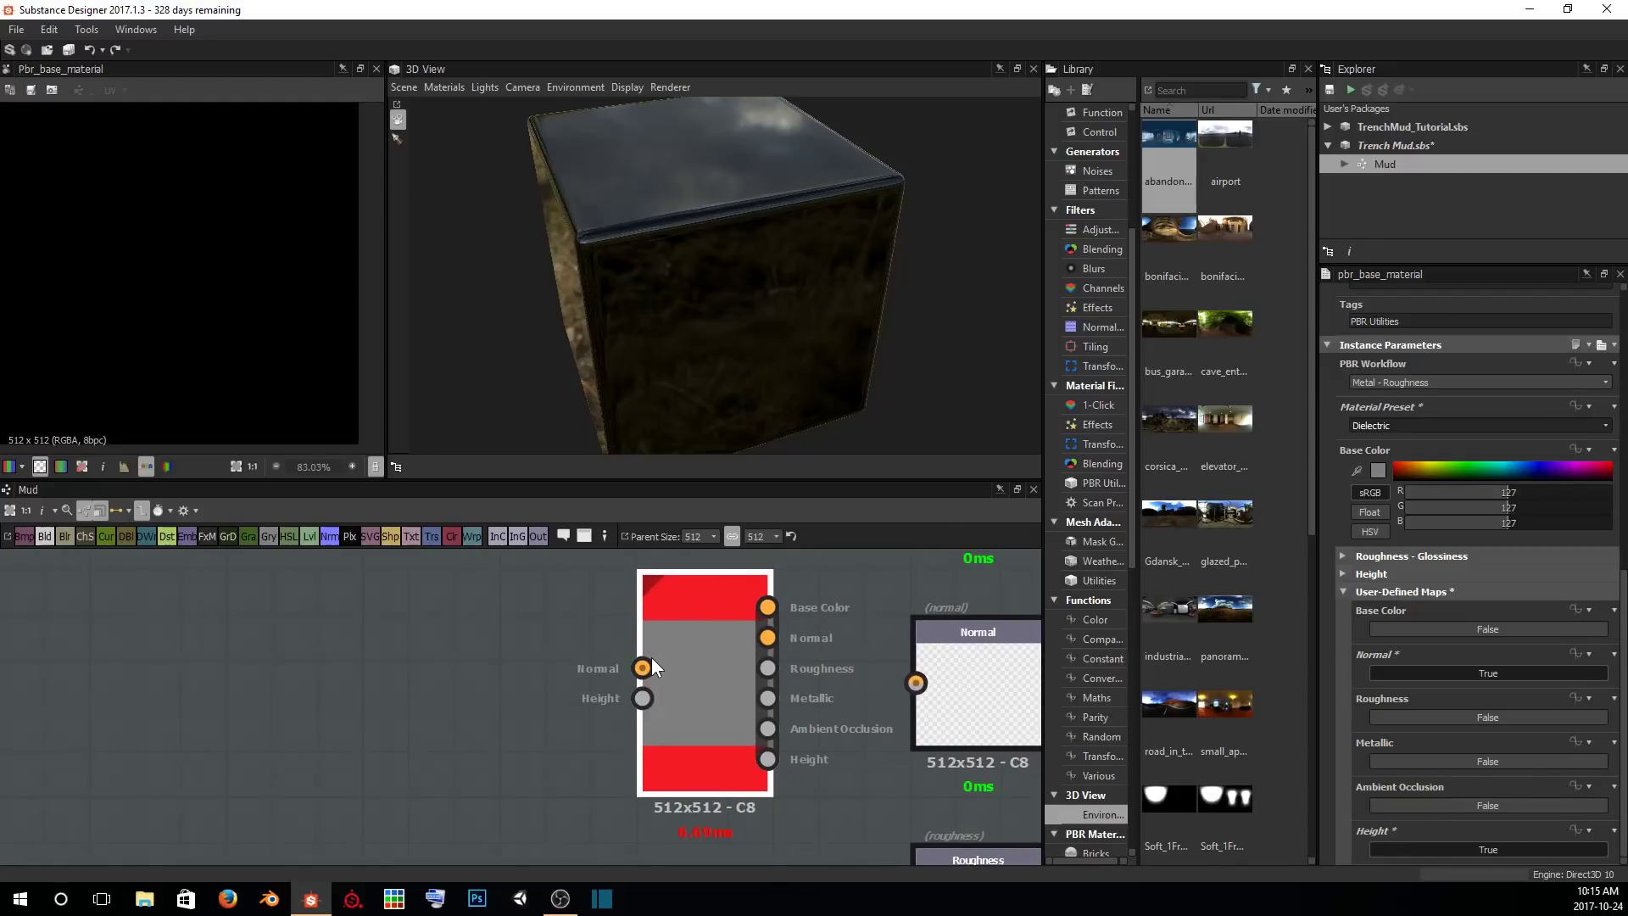
right_click(699, 654)
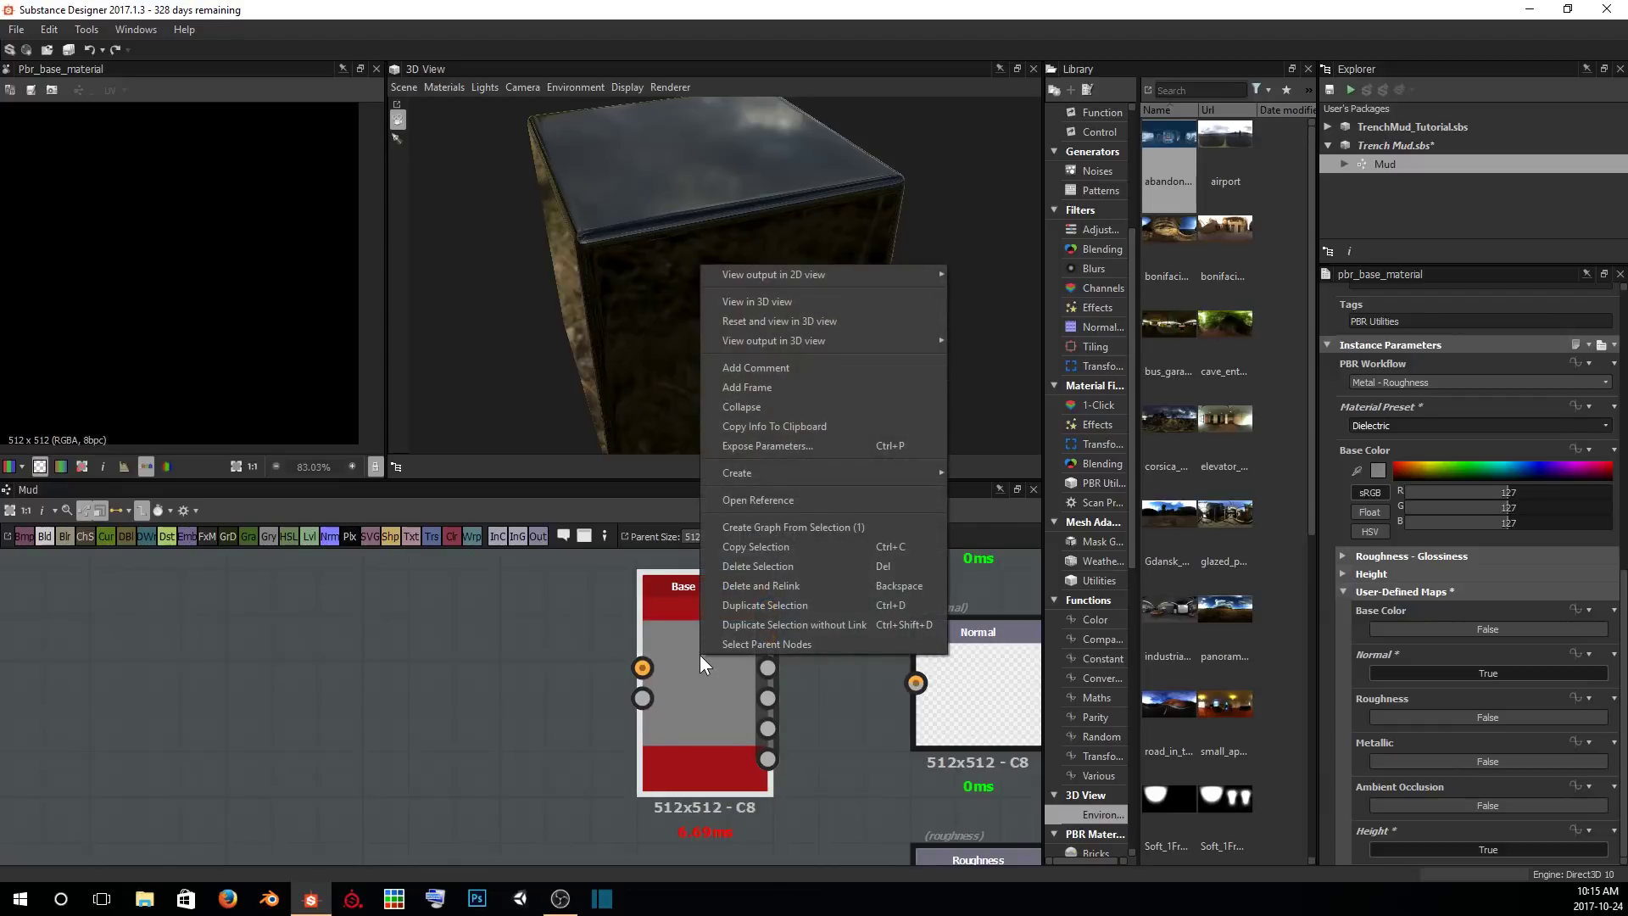
click(746, 303)
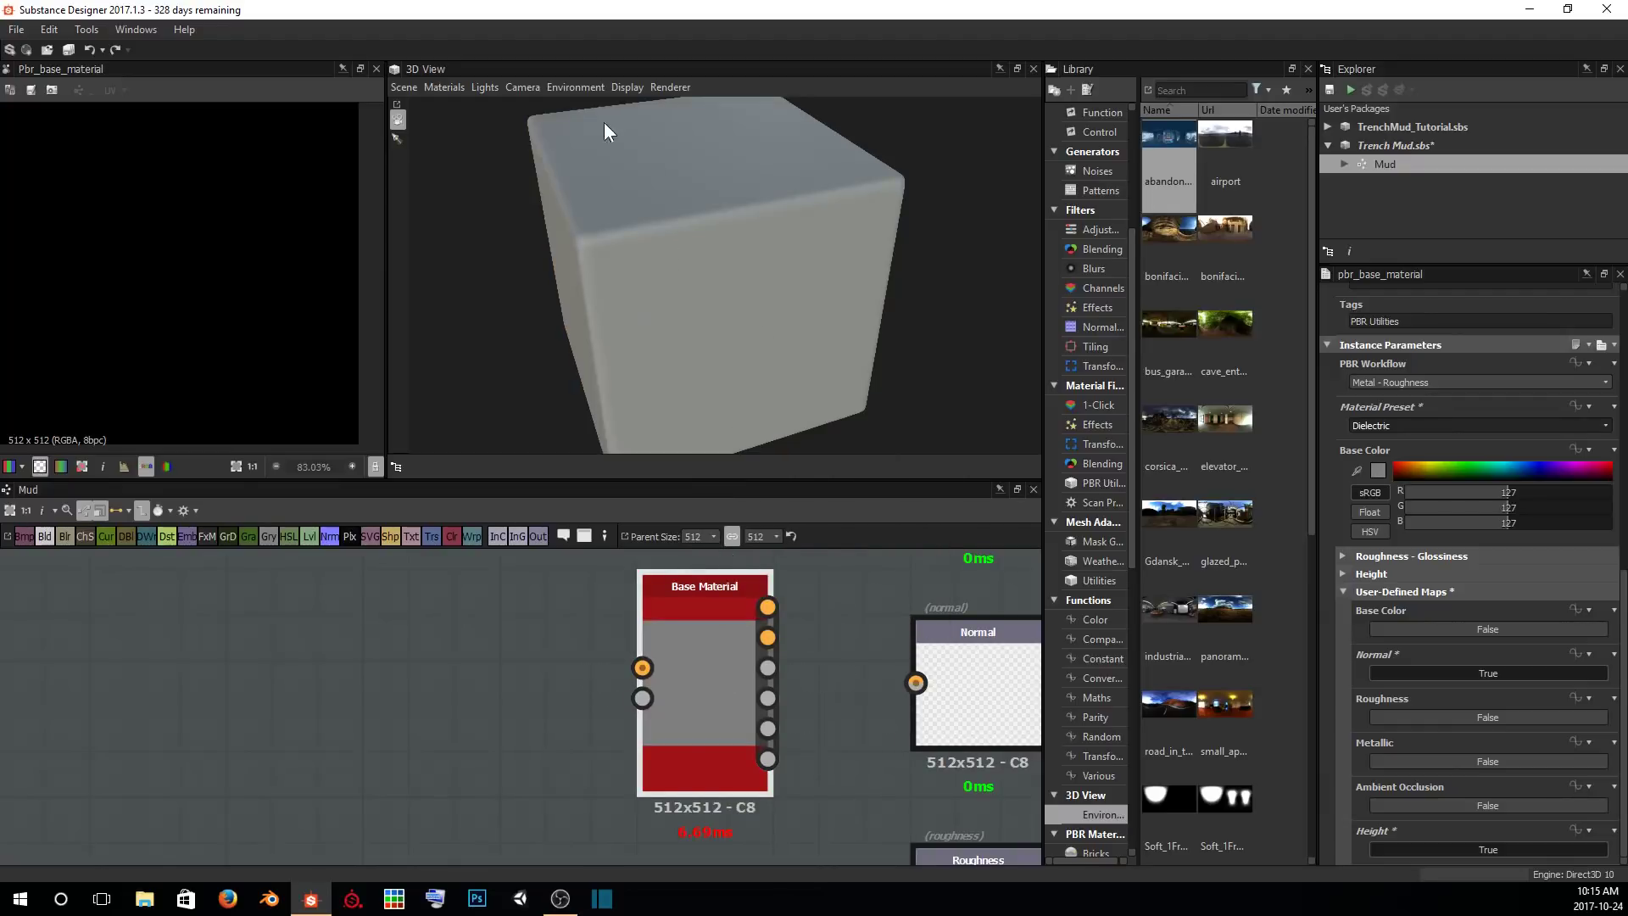
drag(803, 389, 726, 235)
drag(832, 232, 744, 141)
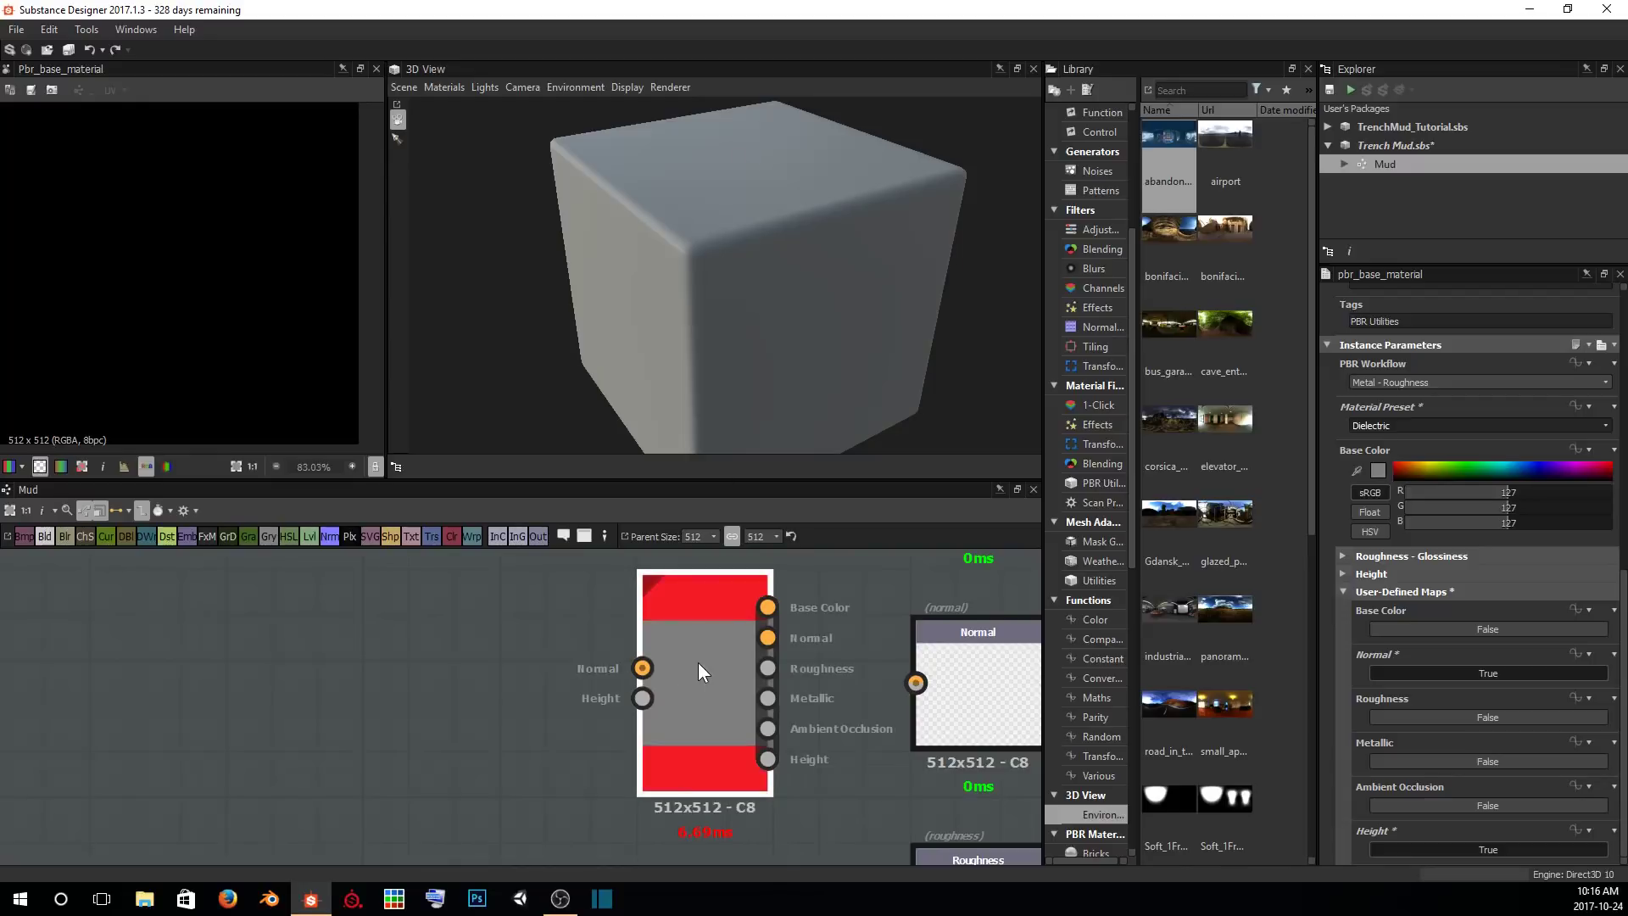
Add a Normal node before the Base Material and connect its output to the Base Material's Normal input.
click(323, 541)
double_click(532, 683)
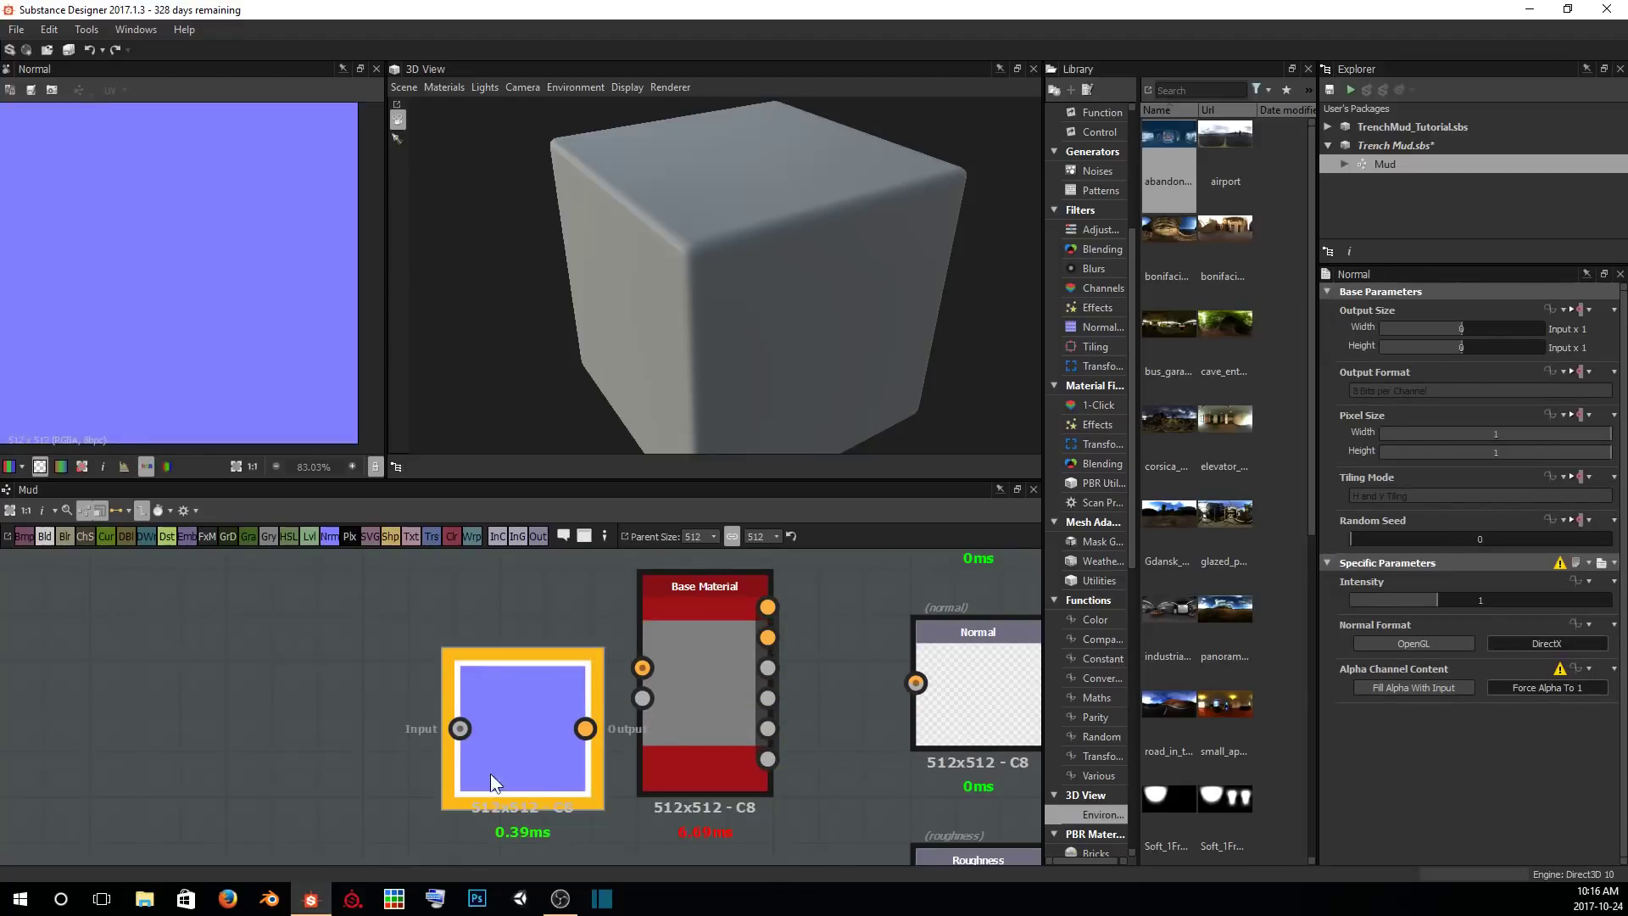
drag(545, 773, 643, 668)
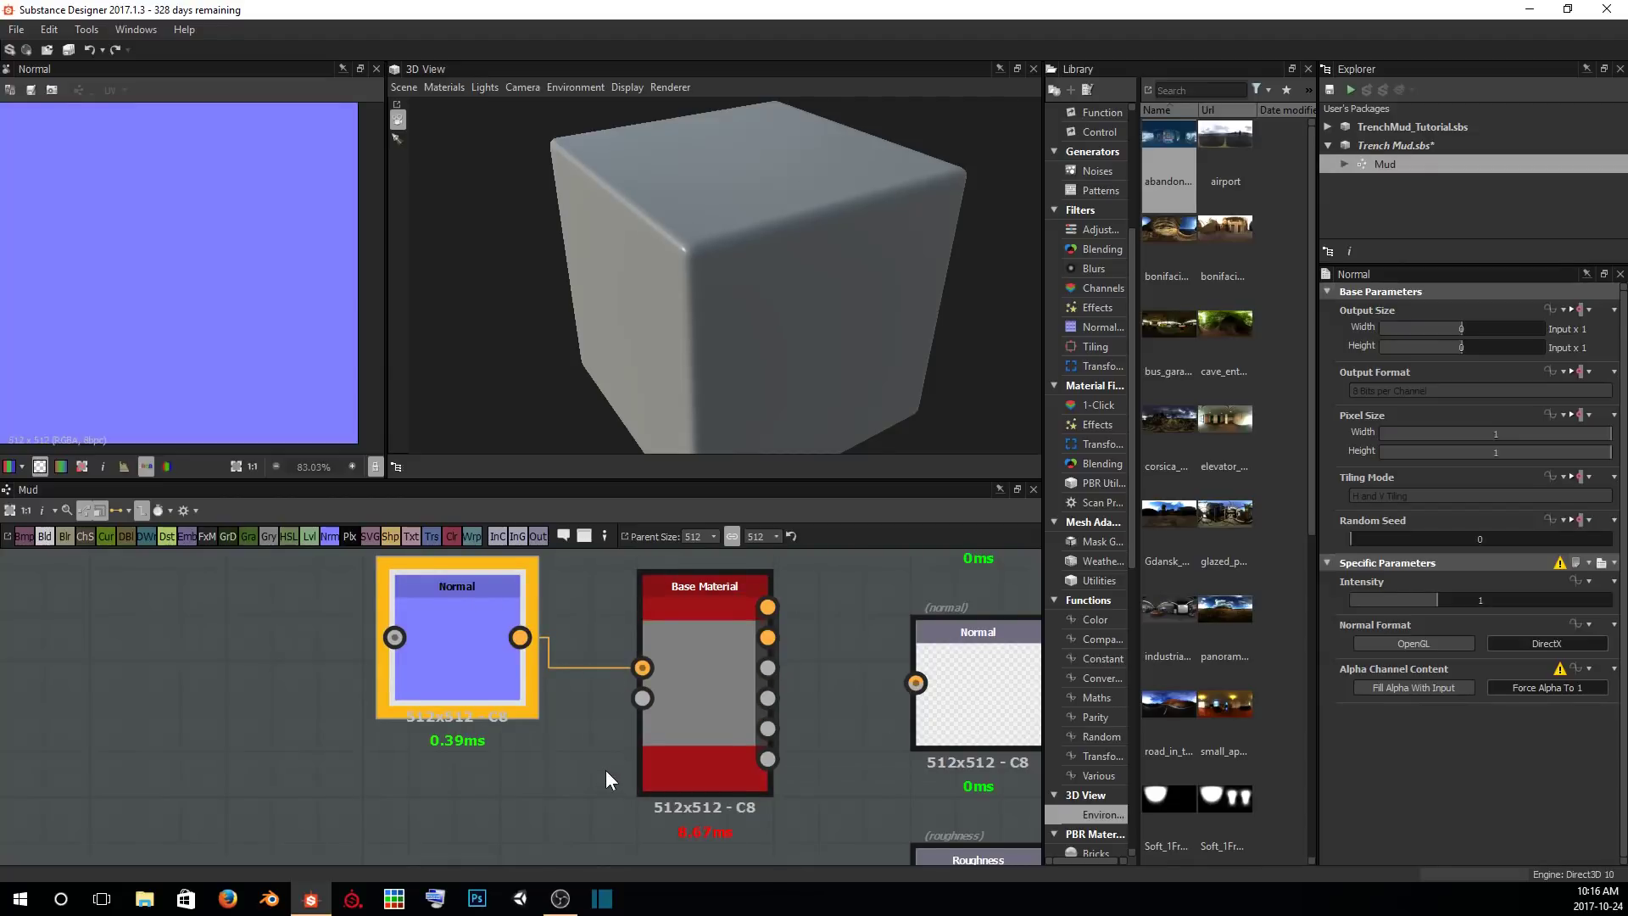
middle_drag(567, 642, 682, 691)
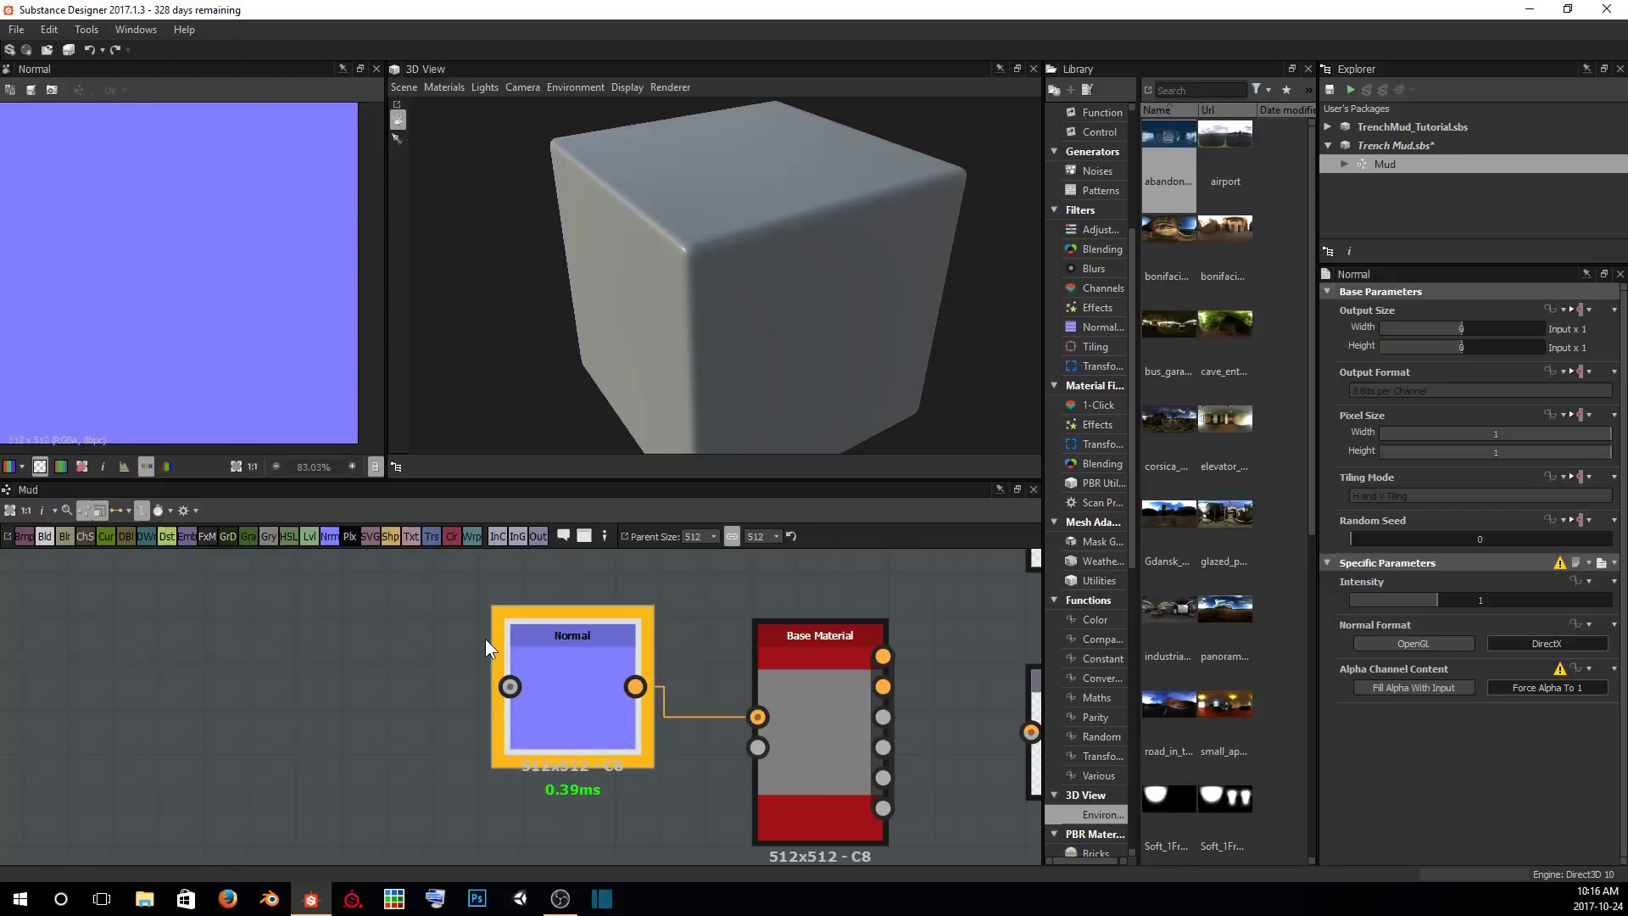
Widen the library and its category list so the full category names fit.
drag(1043, 573, 1024, 573)
drag(1125, 577, 1163, 578)
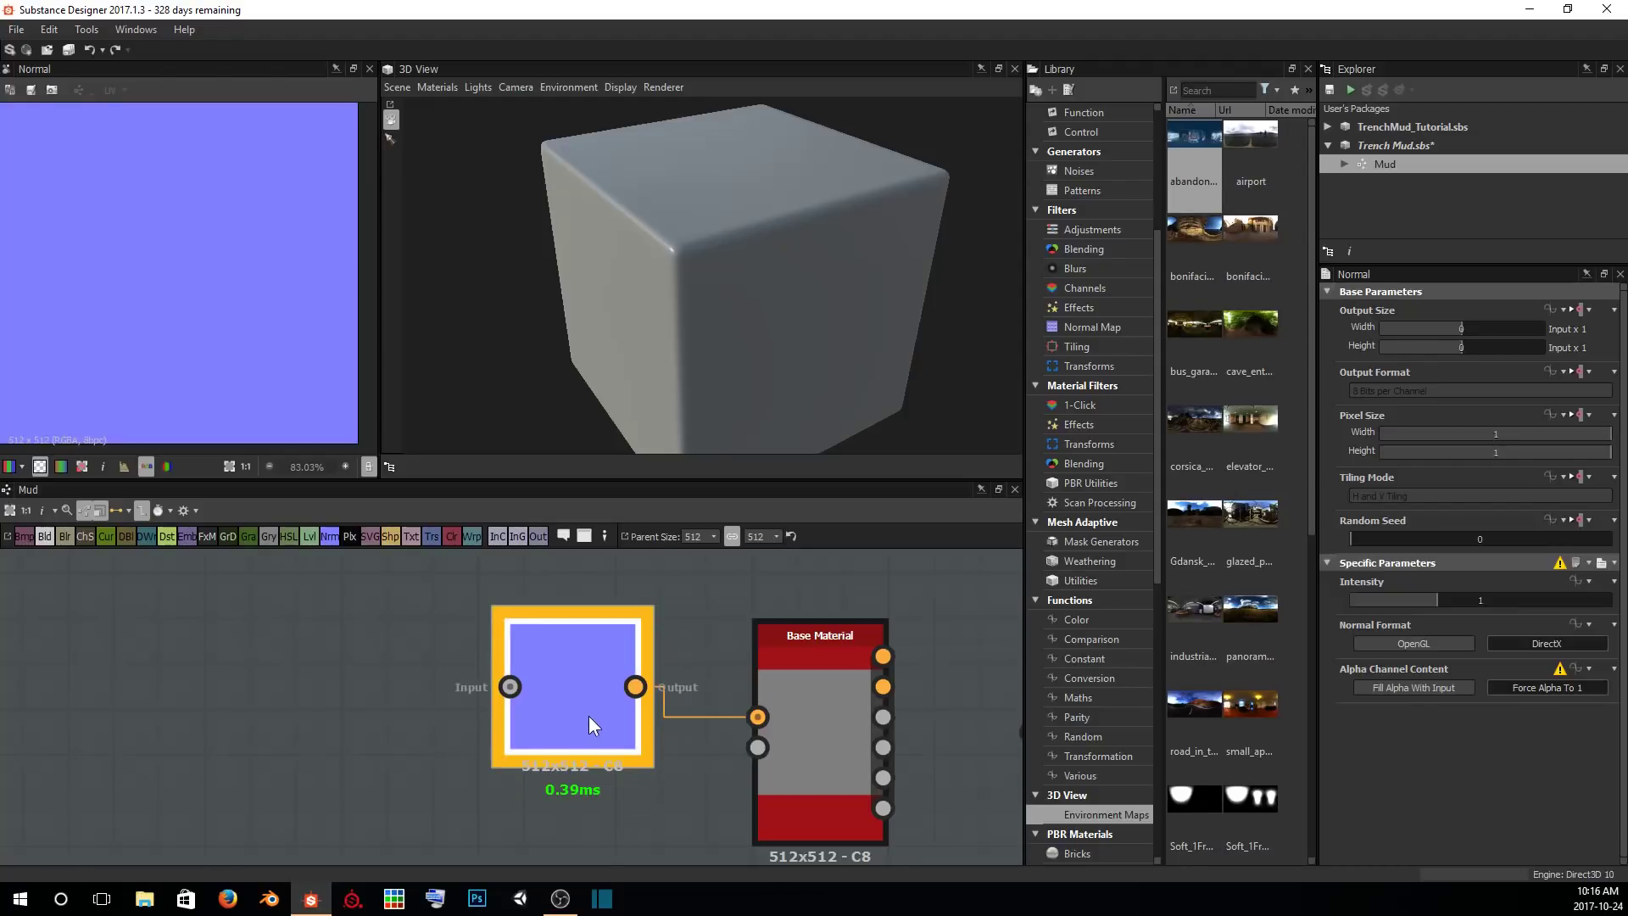
Check the compatibility mode in the project preferences, keep Substance Engine v5 selected, and close the preferences.
click(15, 30)
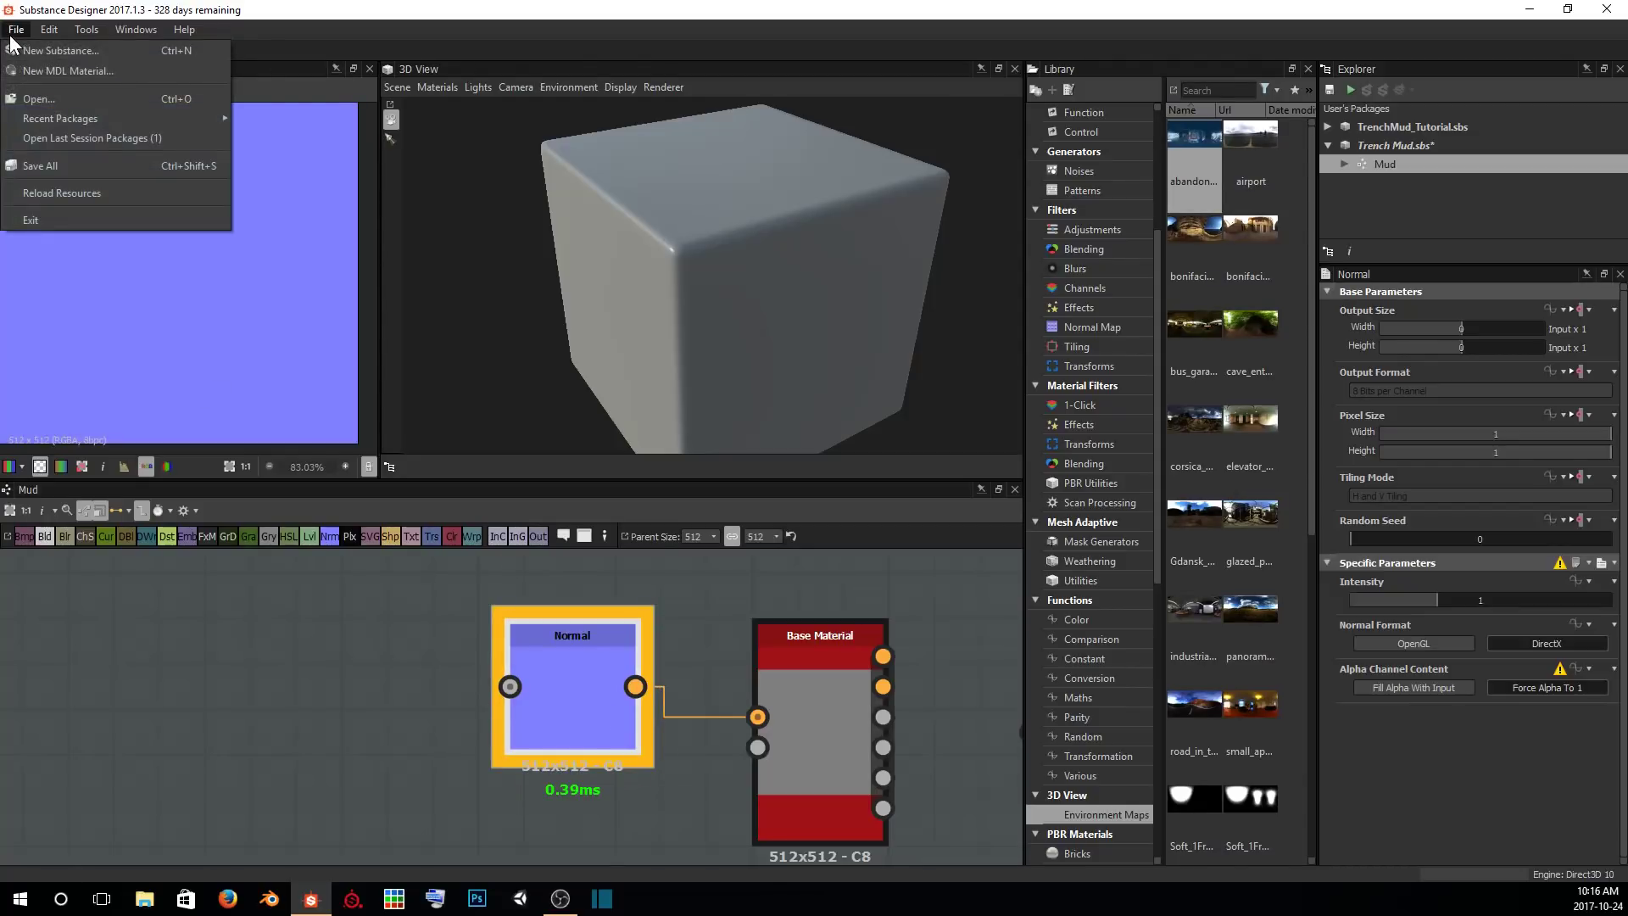
mouse_move(56, 31)
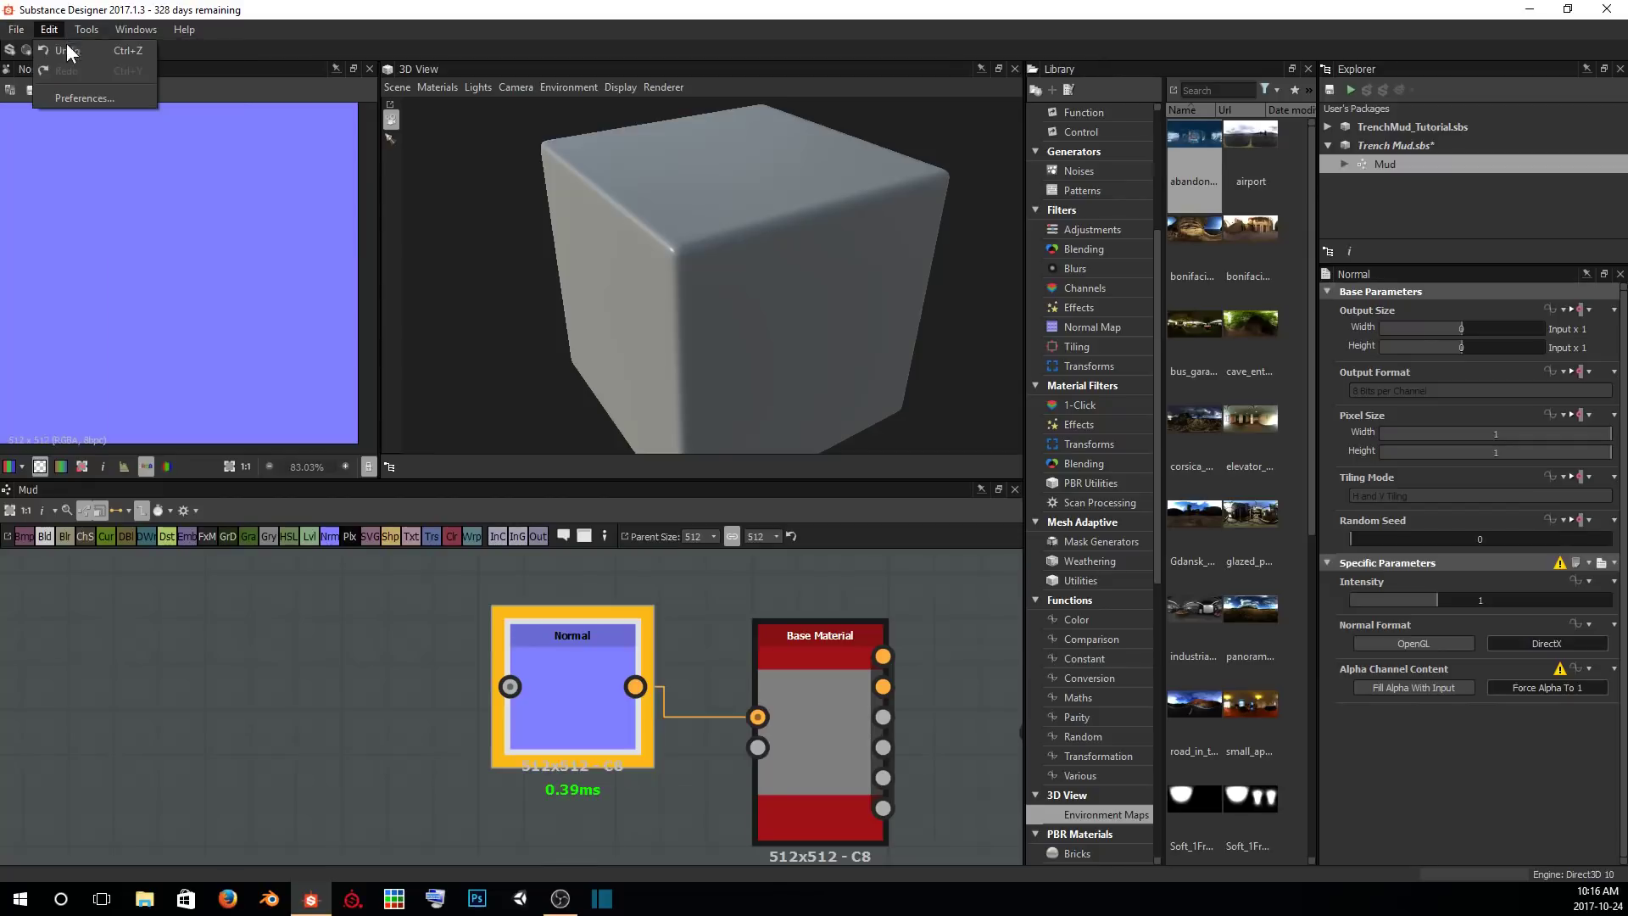
click(74, 97)
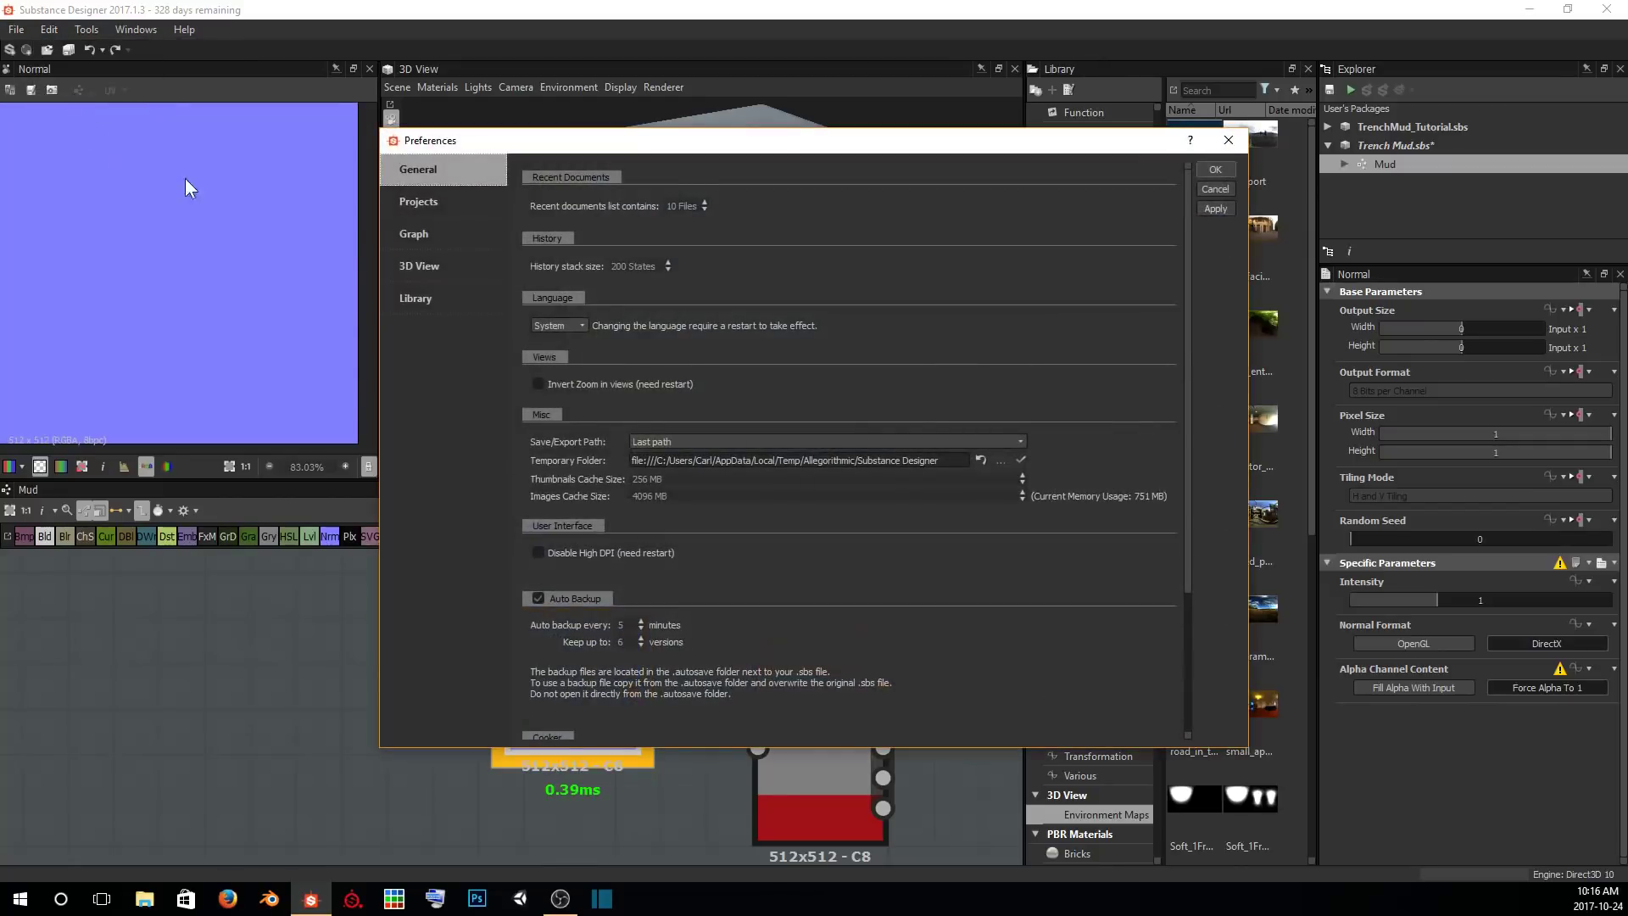
click(426, 206)
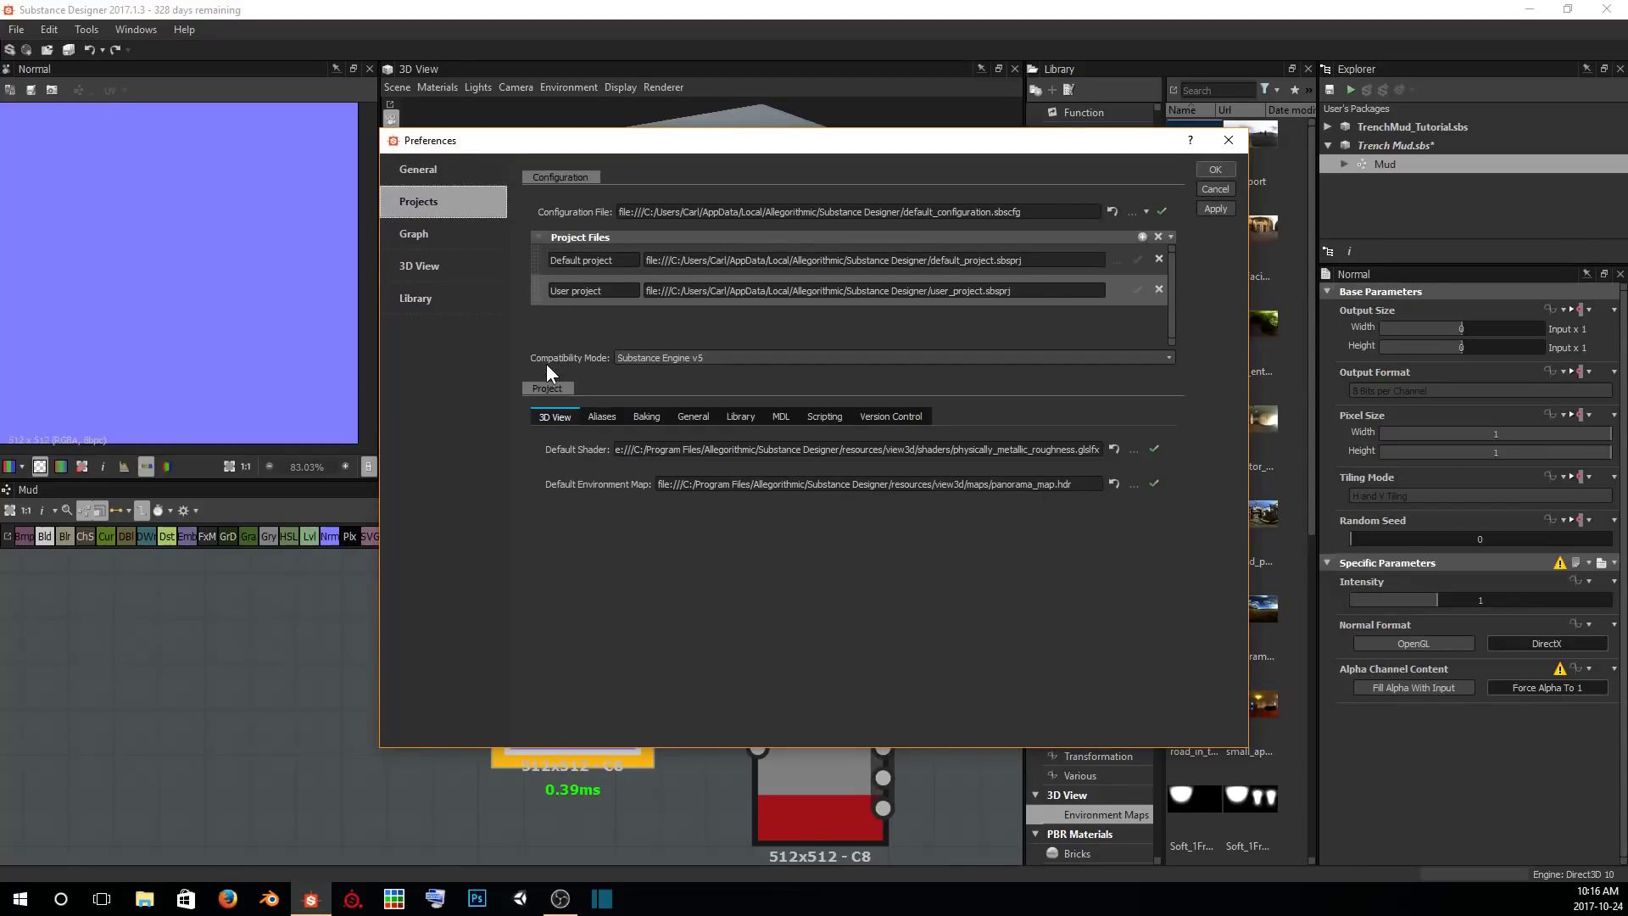
click(666, 358)
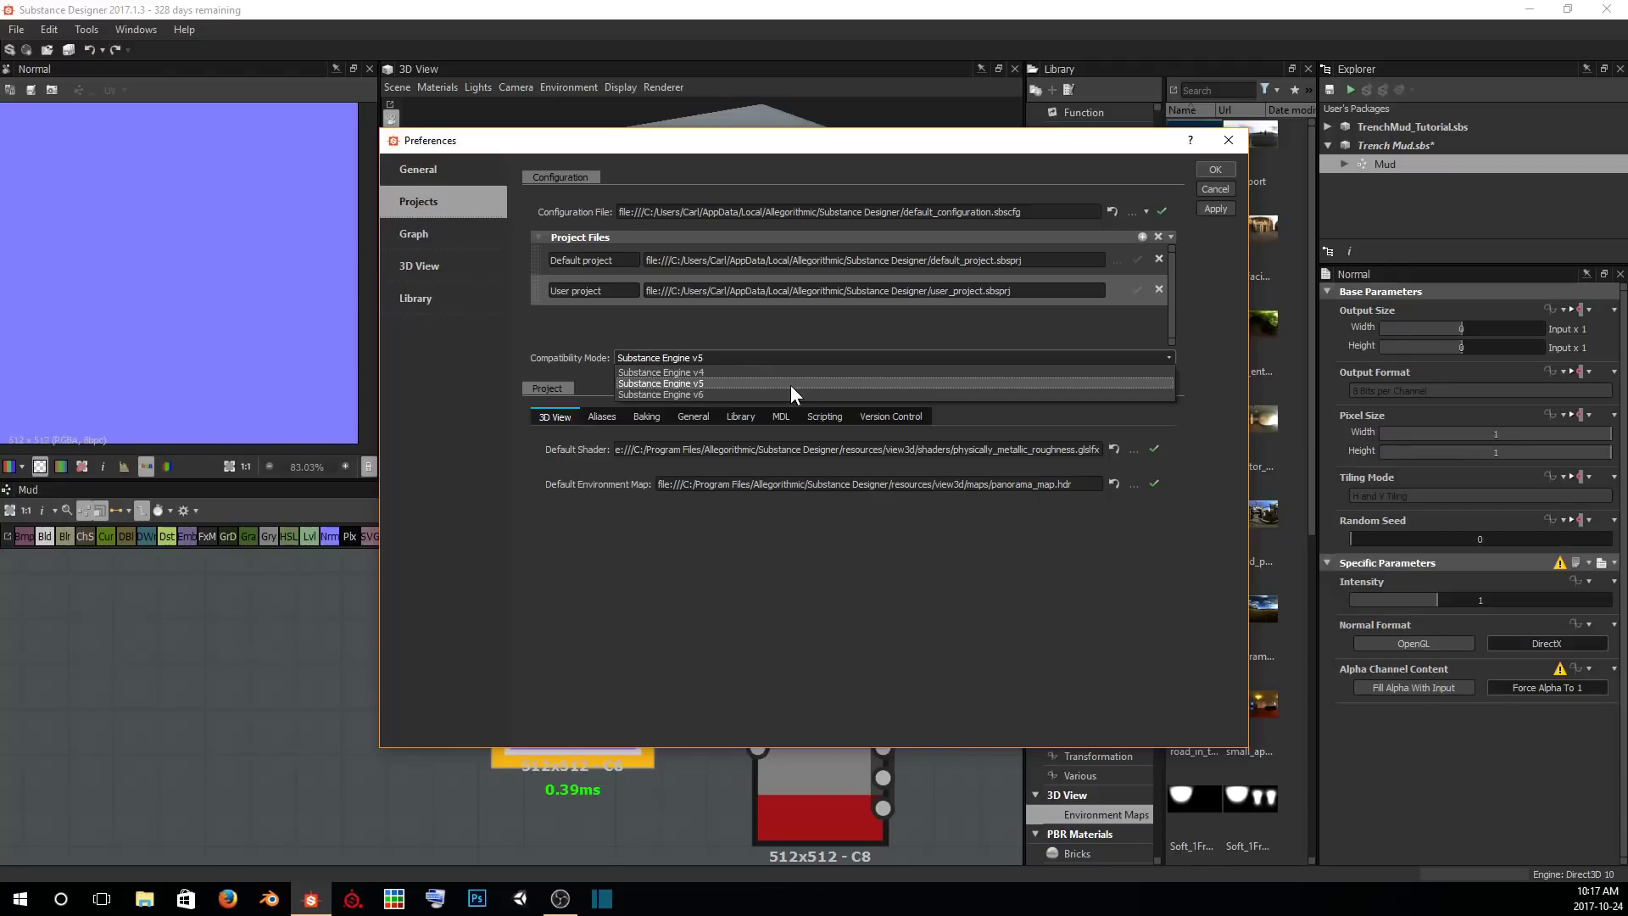
click(669, 383)
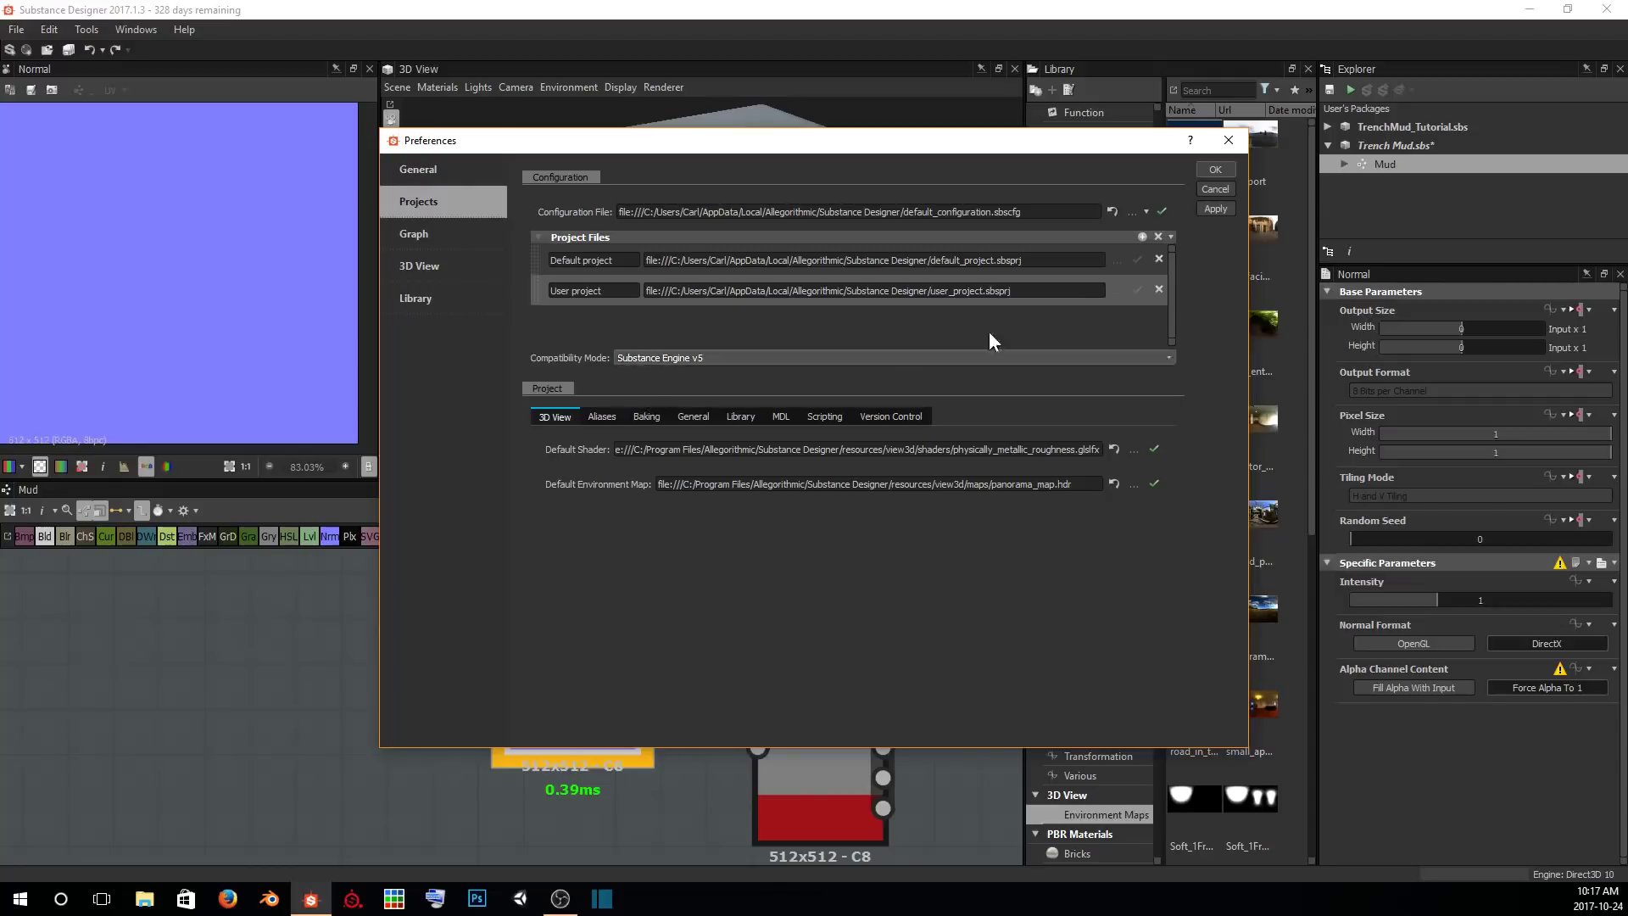
click(1229, 141)
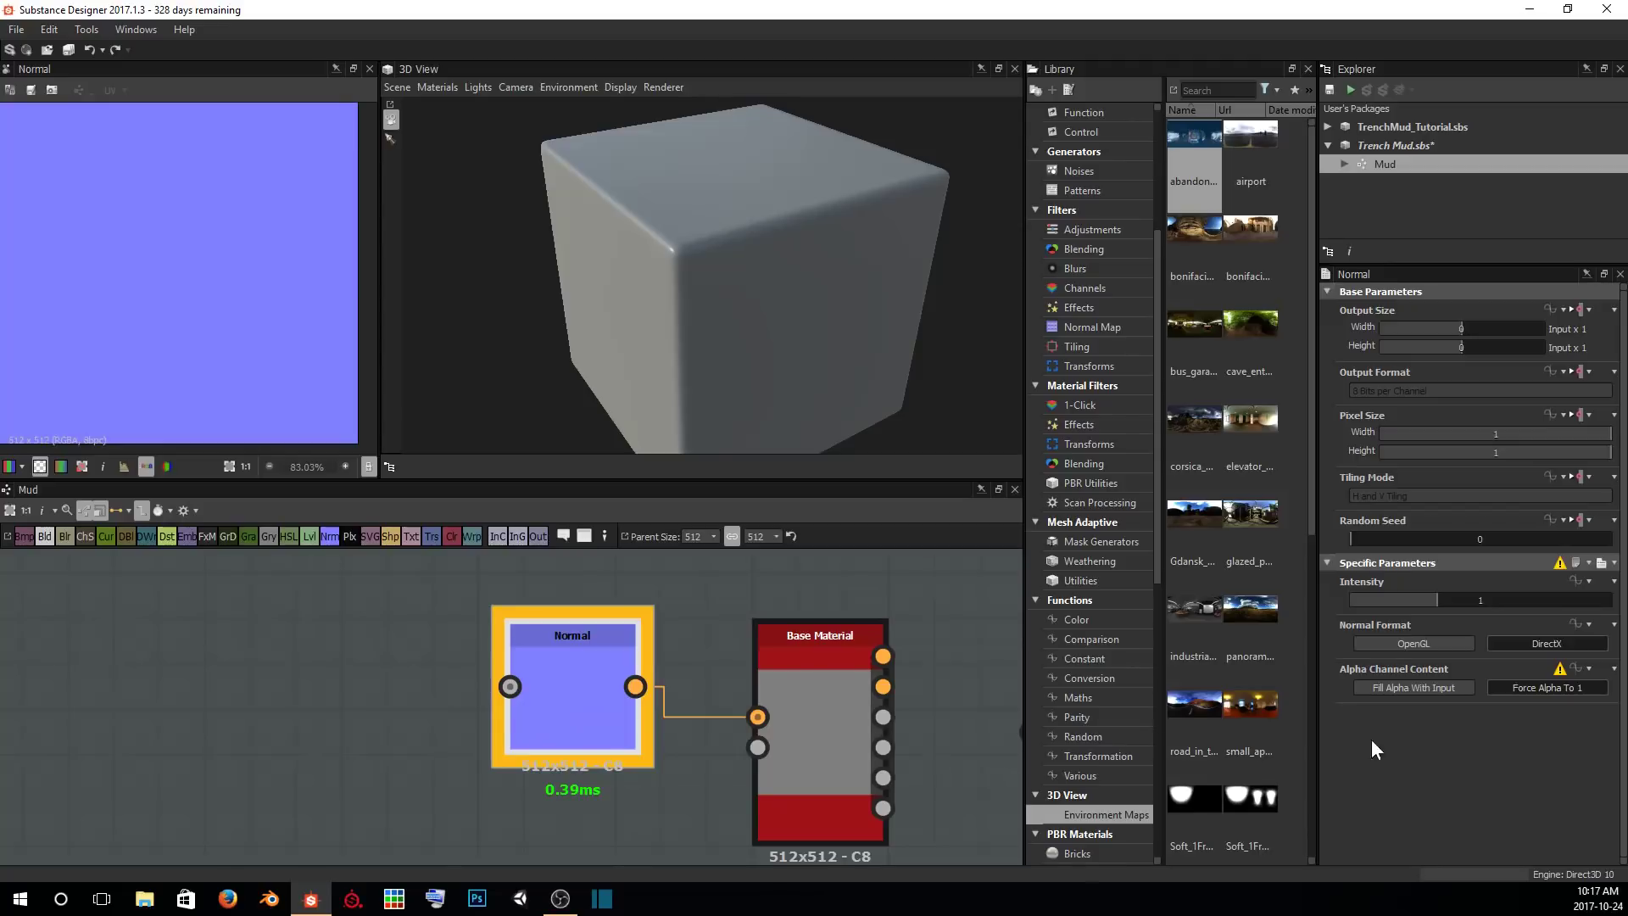
Set the Normal node's alpha channel content to Fill Alpha With Input and move the node slightly farther from the Base Material.
click(1365, 693)
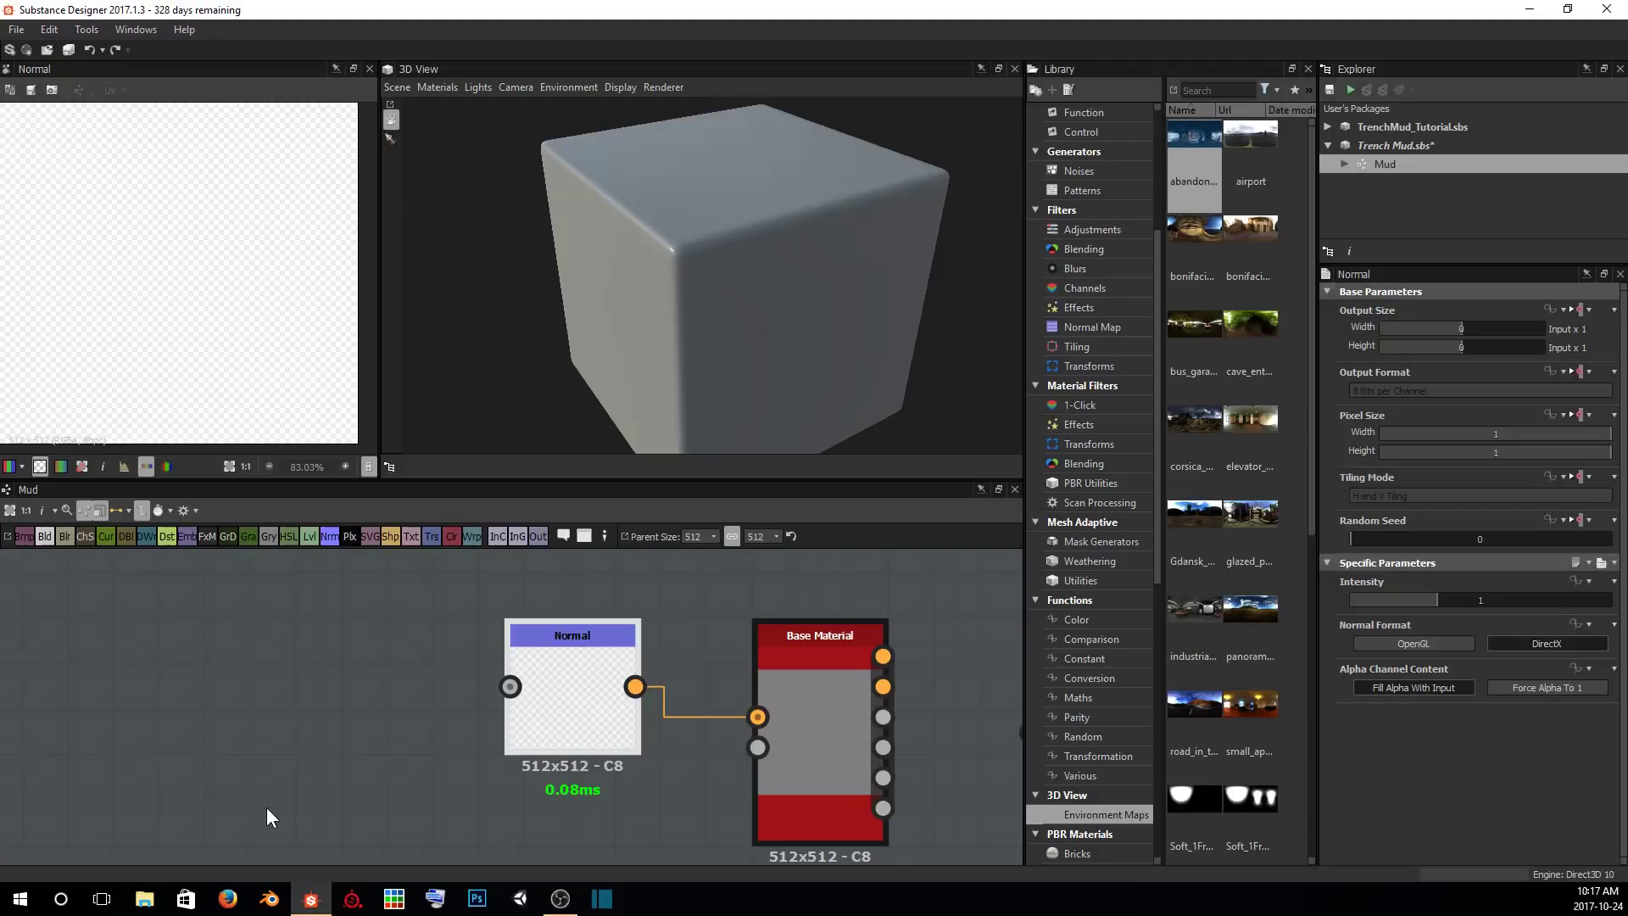
drag(596, 688, 570, 642)
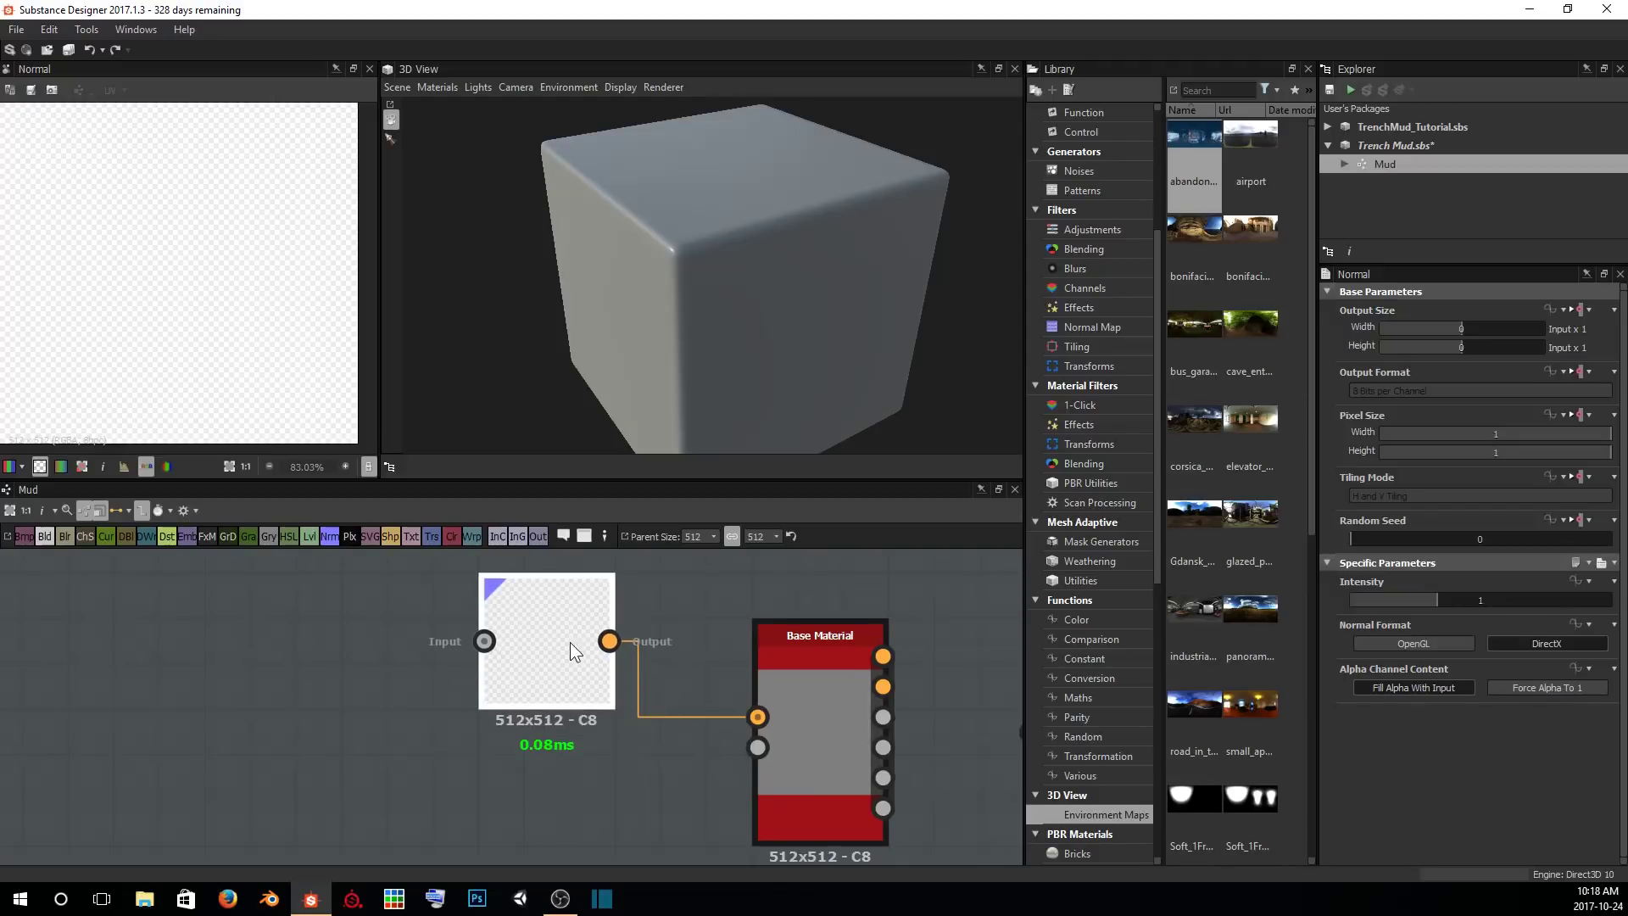
scroll(712, 669, down, 3)
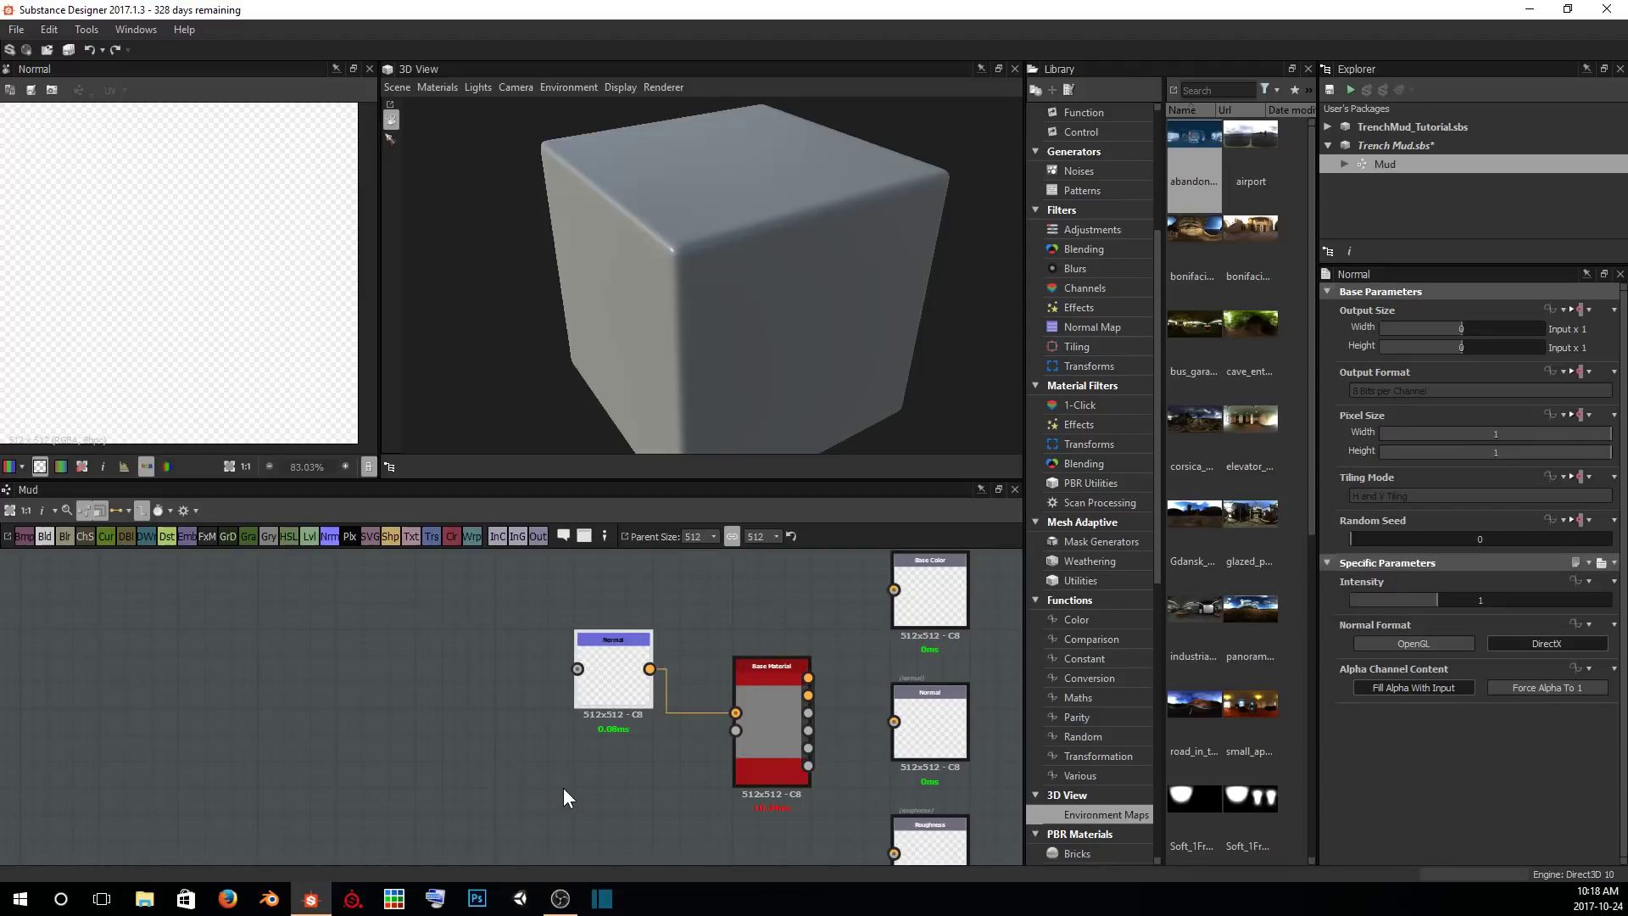
middle_drag(529, 766, 627, 753)
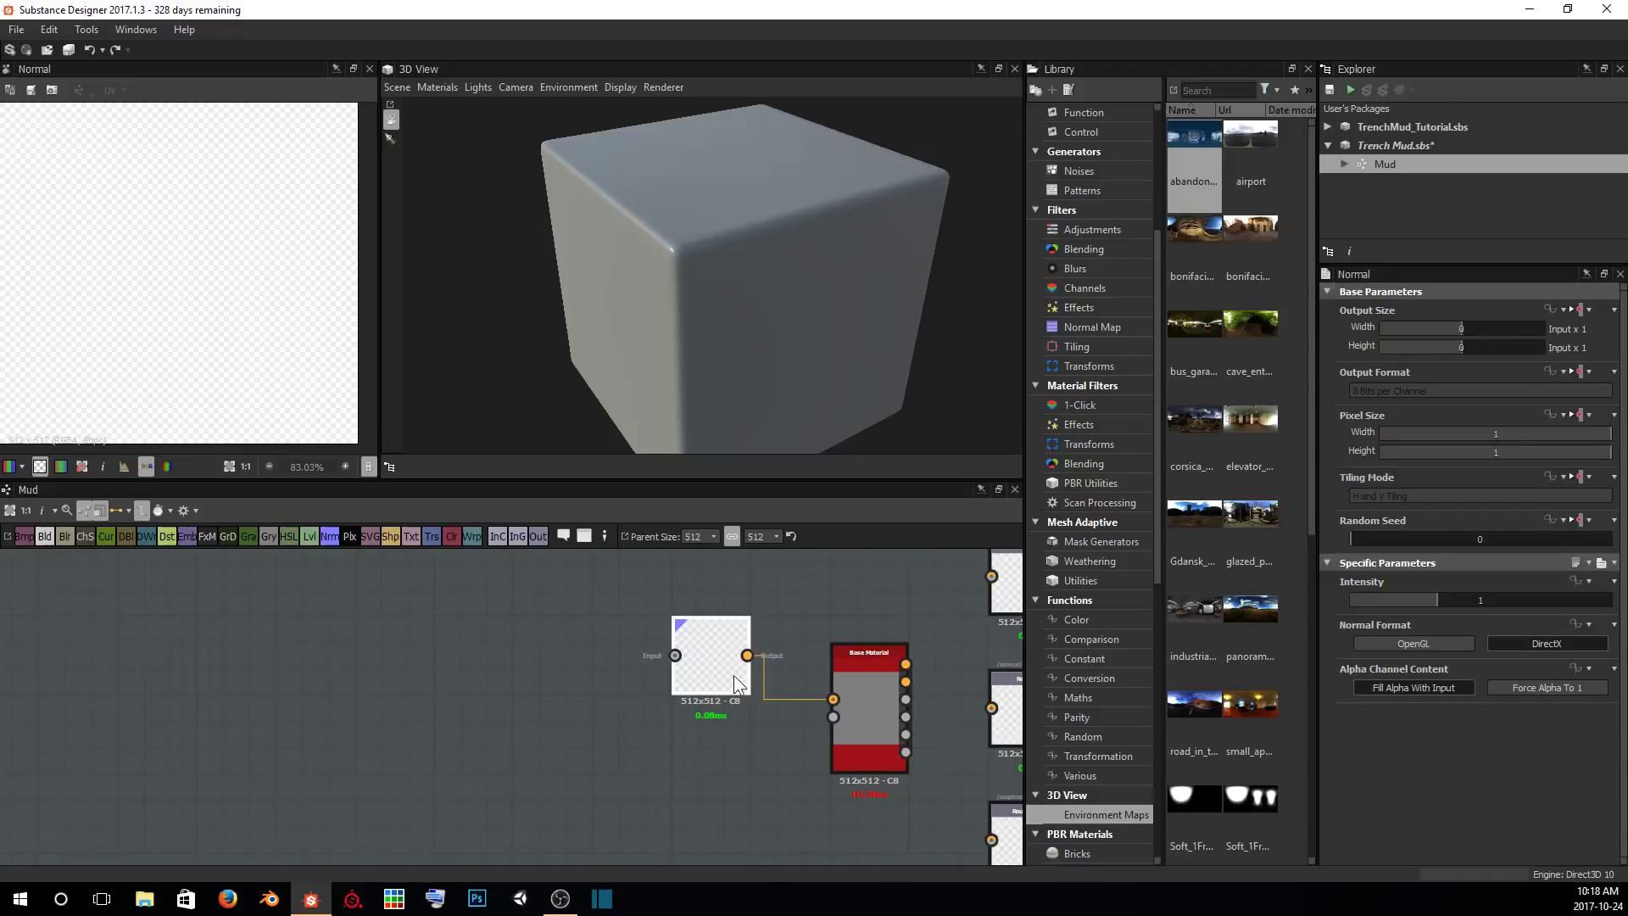
middle_drag(758, 683, 649, 706)
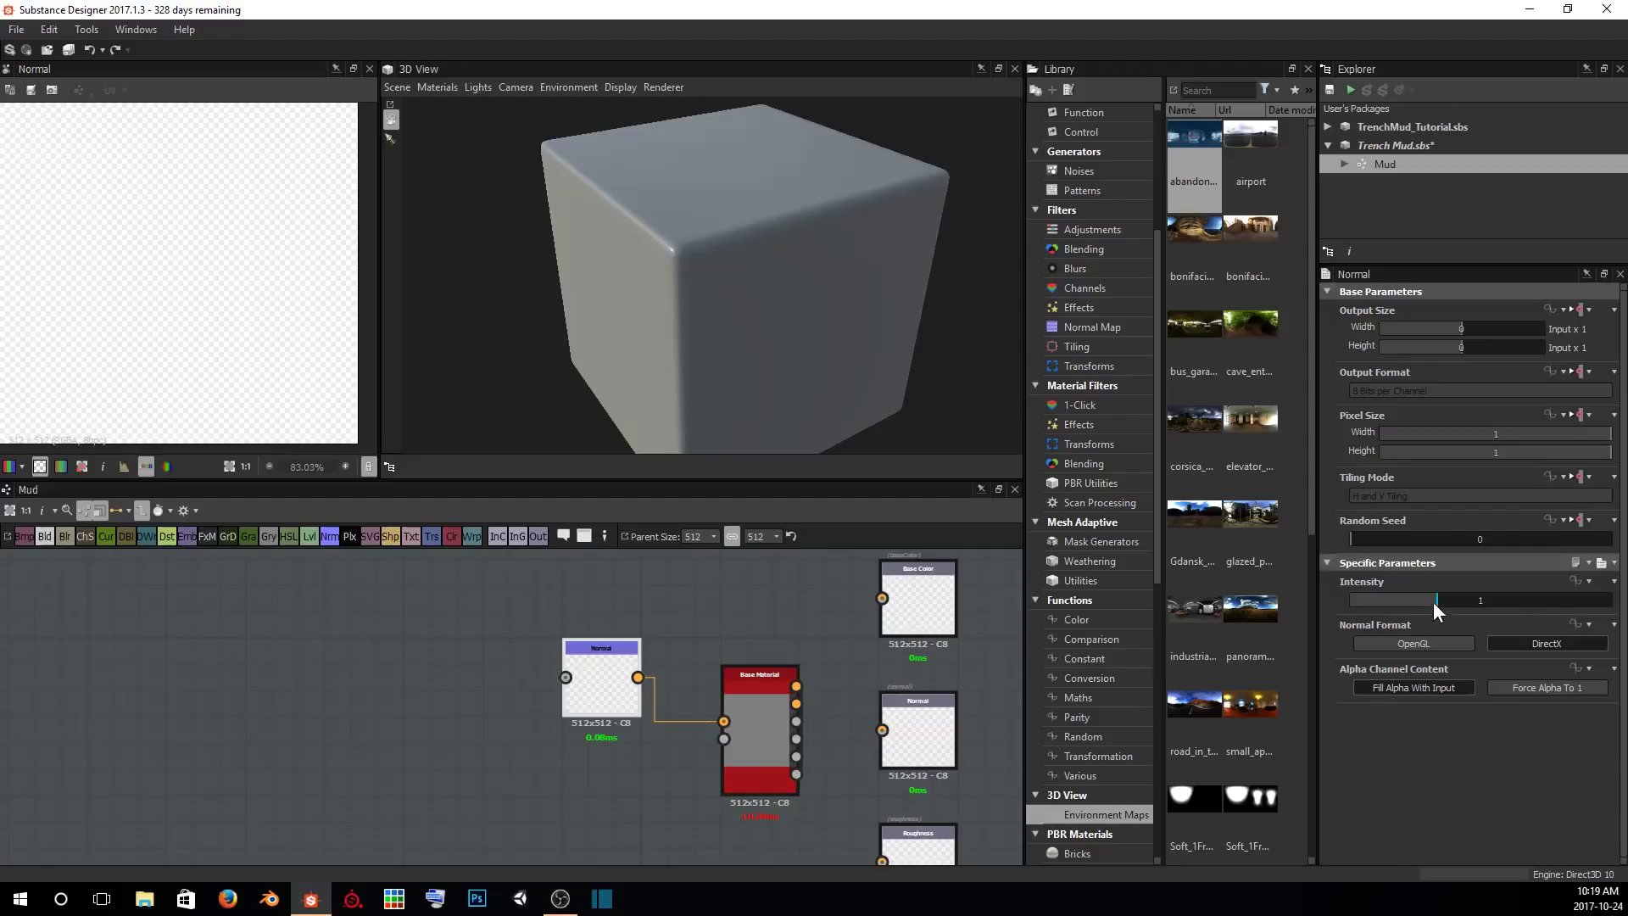
Set the Normal node's intensity to 7.
double_click(1479, 598)
text(7)
key(Return)
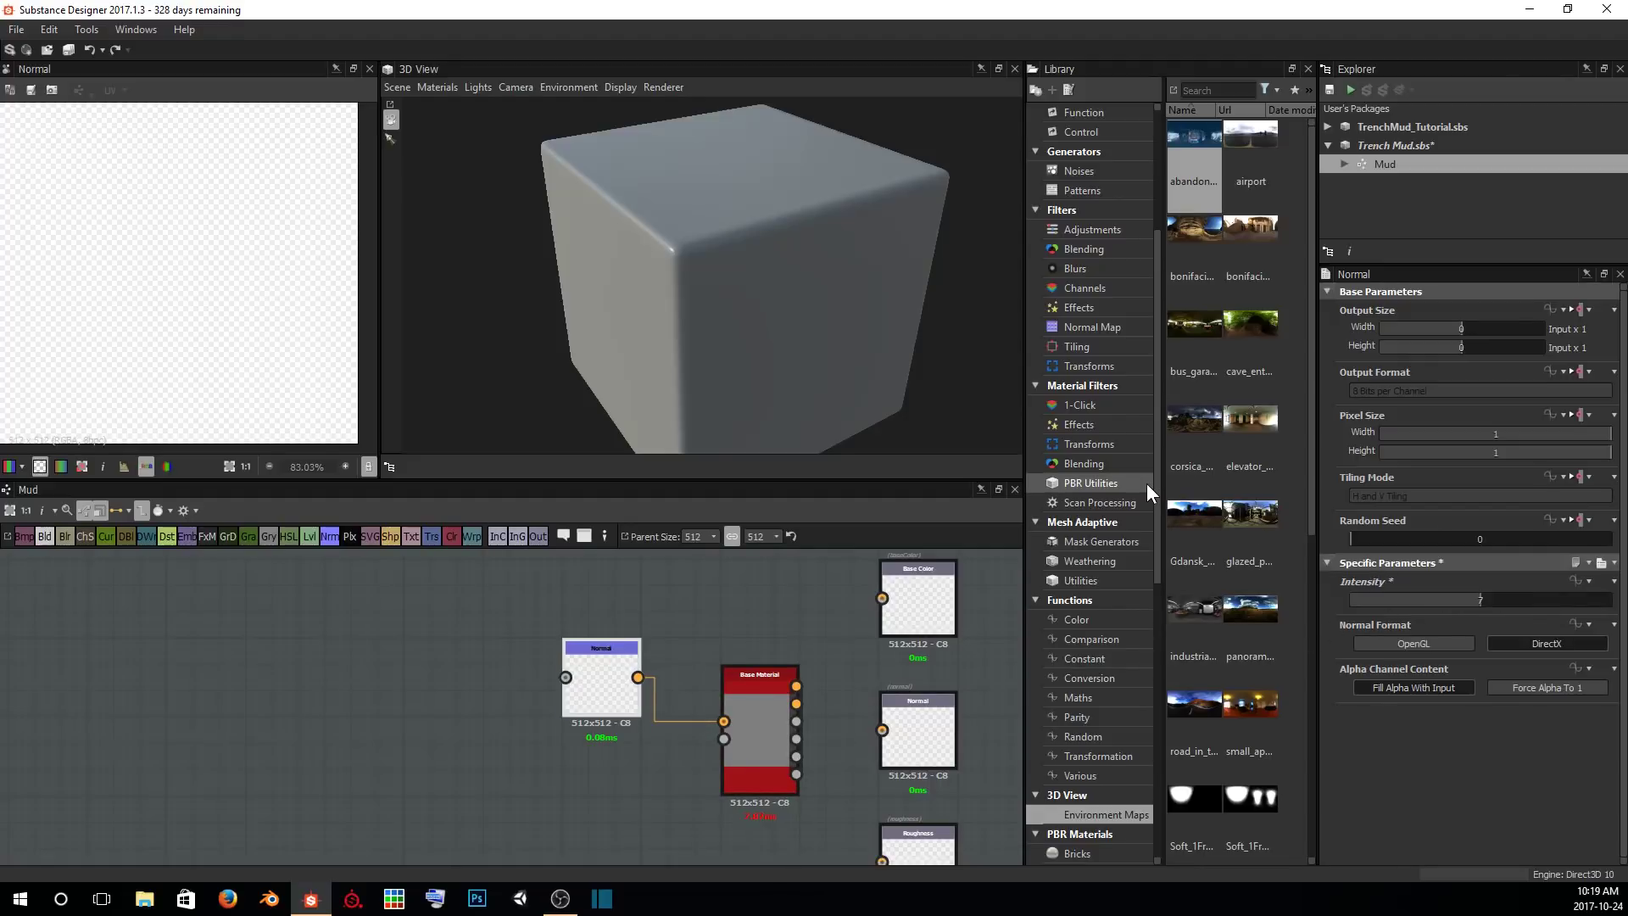
drag(655, 160, 725, 215)
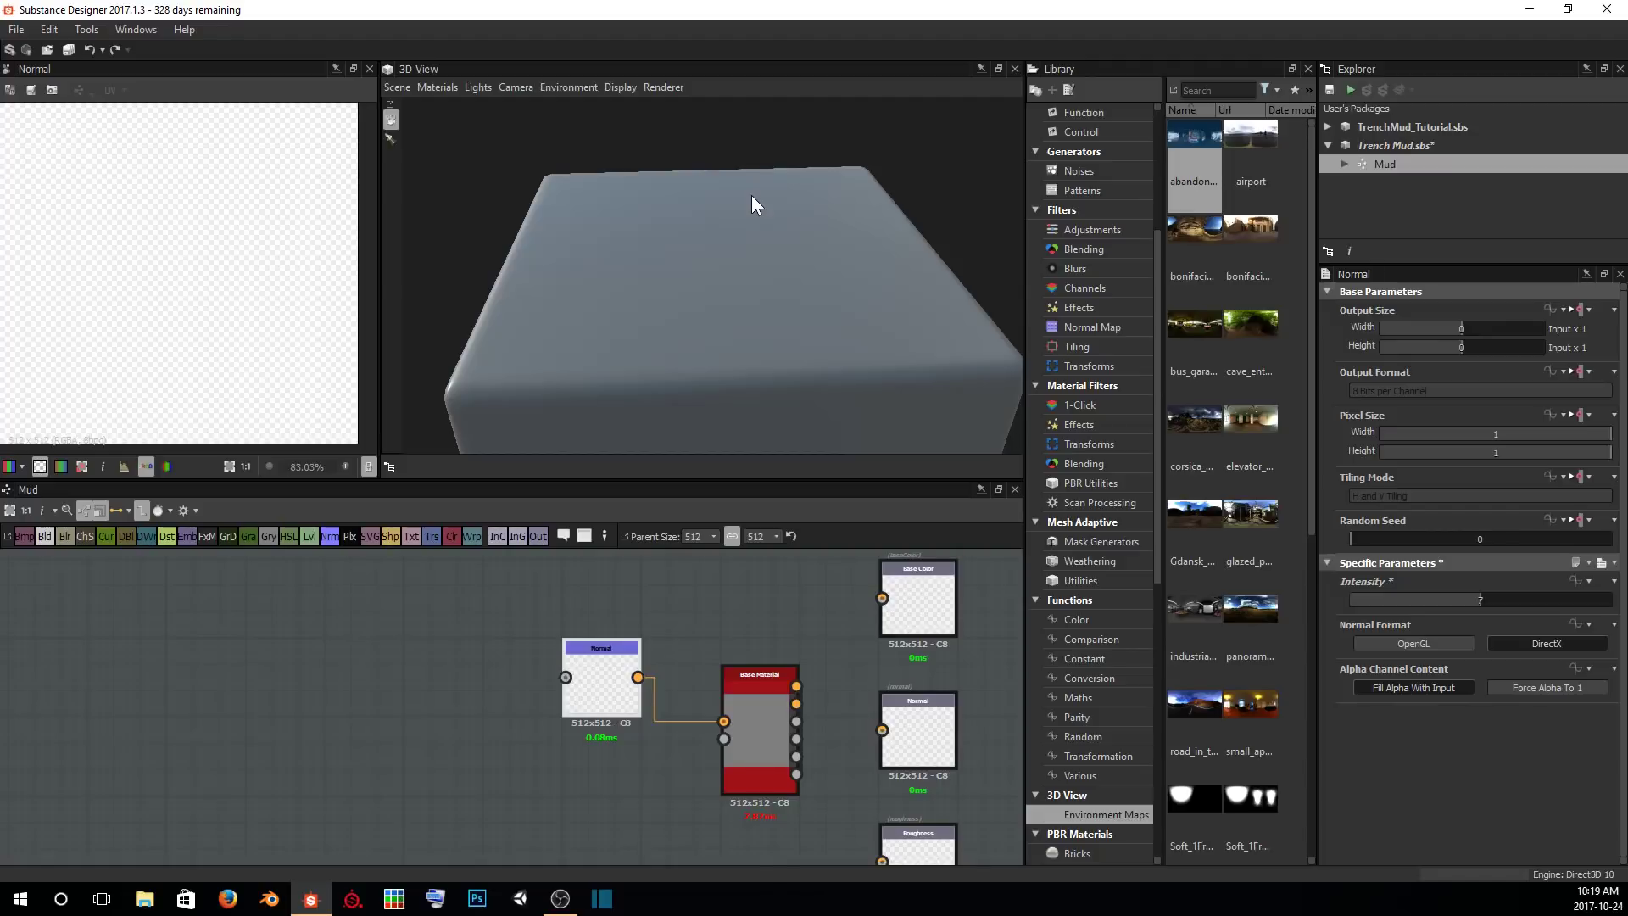
scroll(752, 197, up, 2)
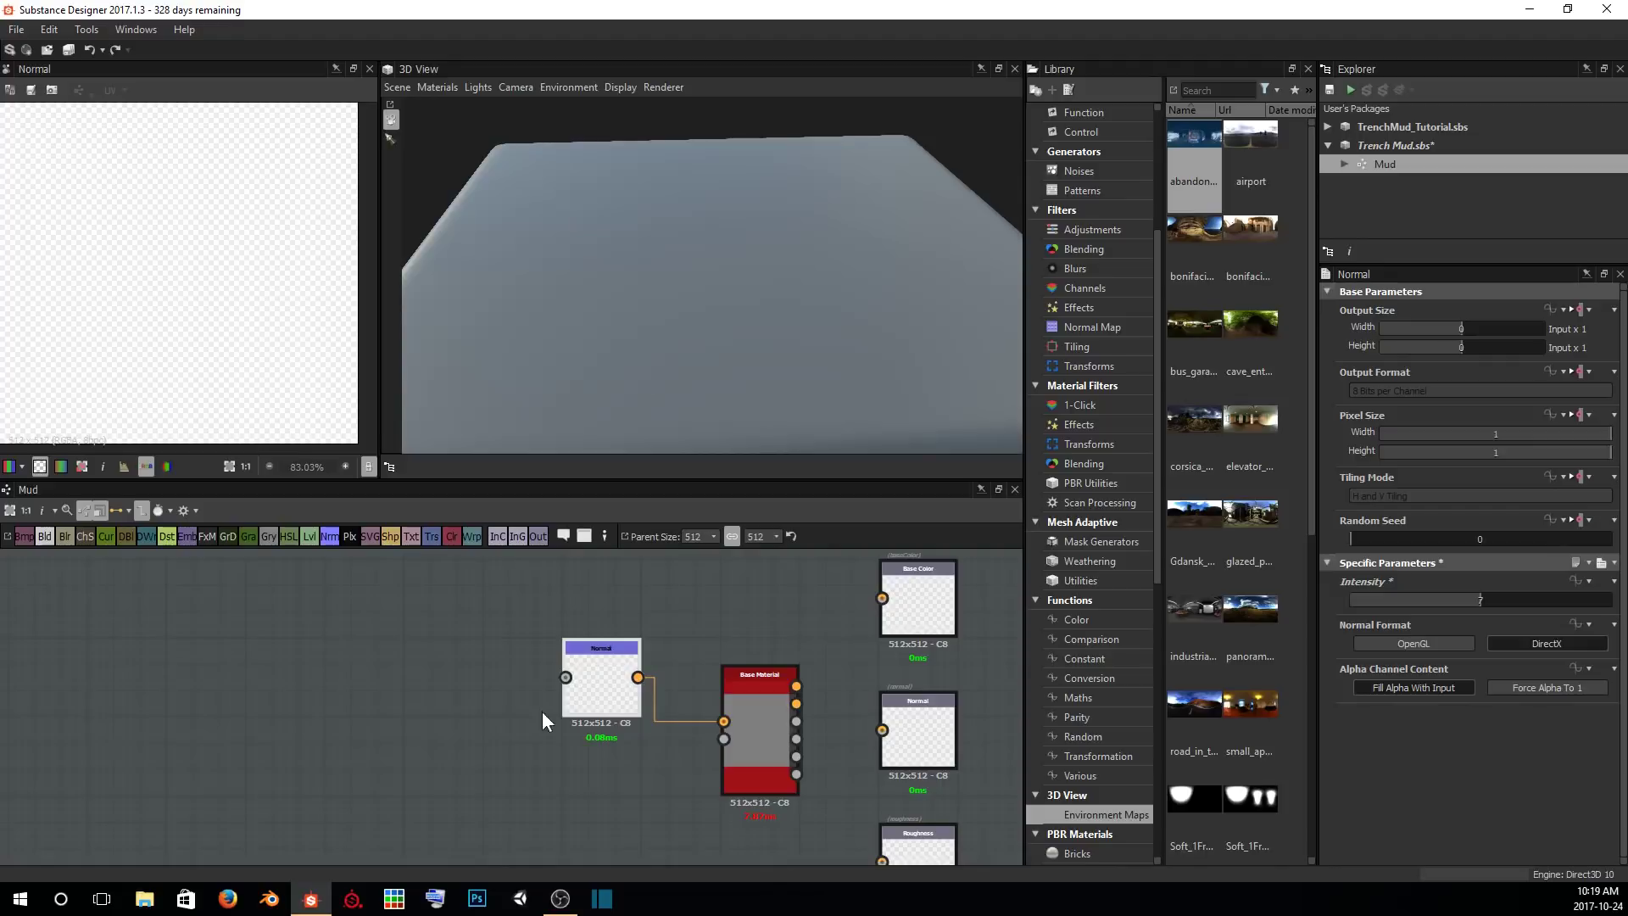
Add a Clouds 2 noise node in the empty graph area before the Normal node.
scroll(541, 711, up, 2)
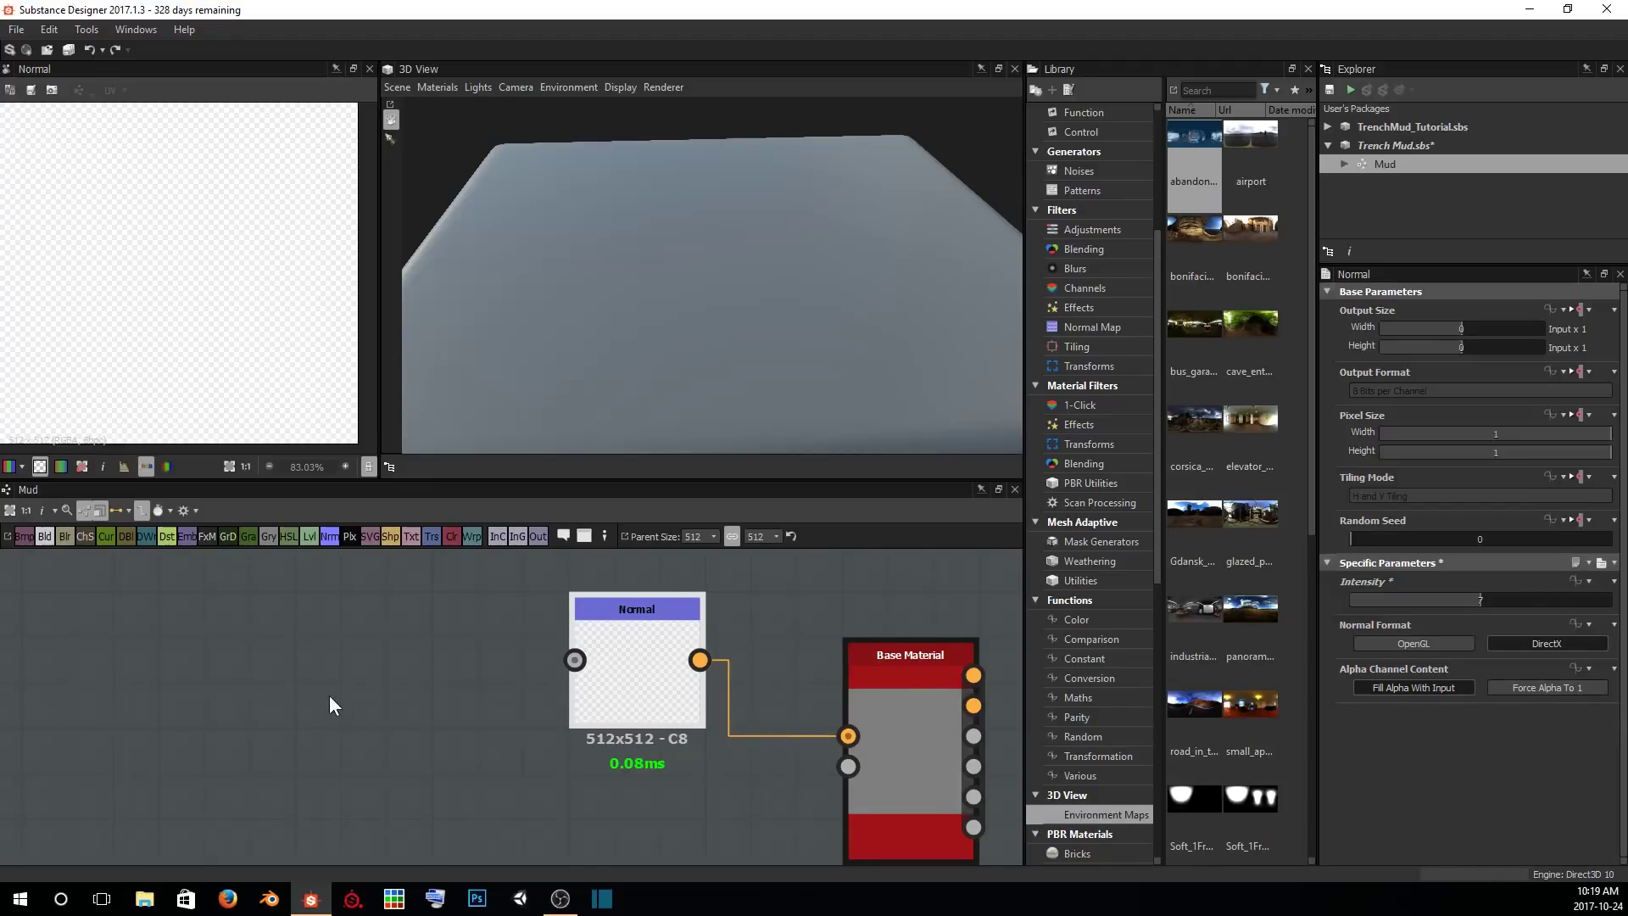
middle_drag(329, 695, 643, 668)
scroll(642, 668, down, 3)
middle_drag(390, 694, 436, 658)
click(435, 658)
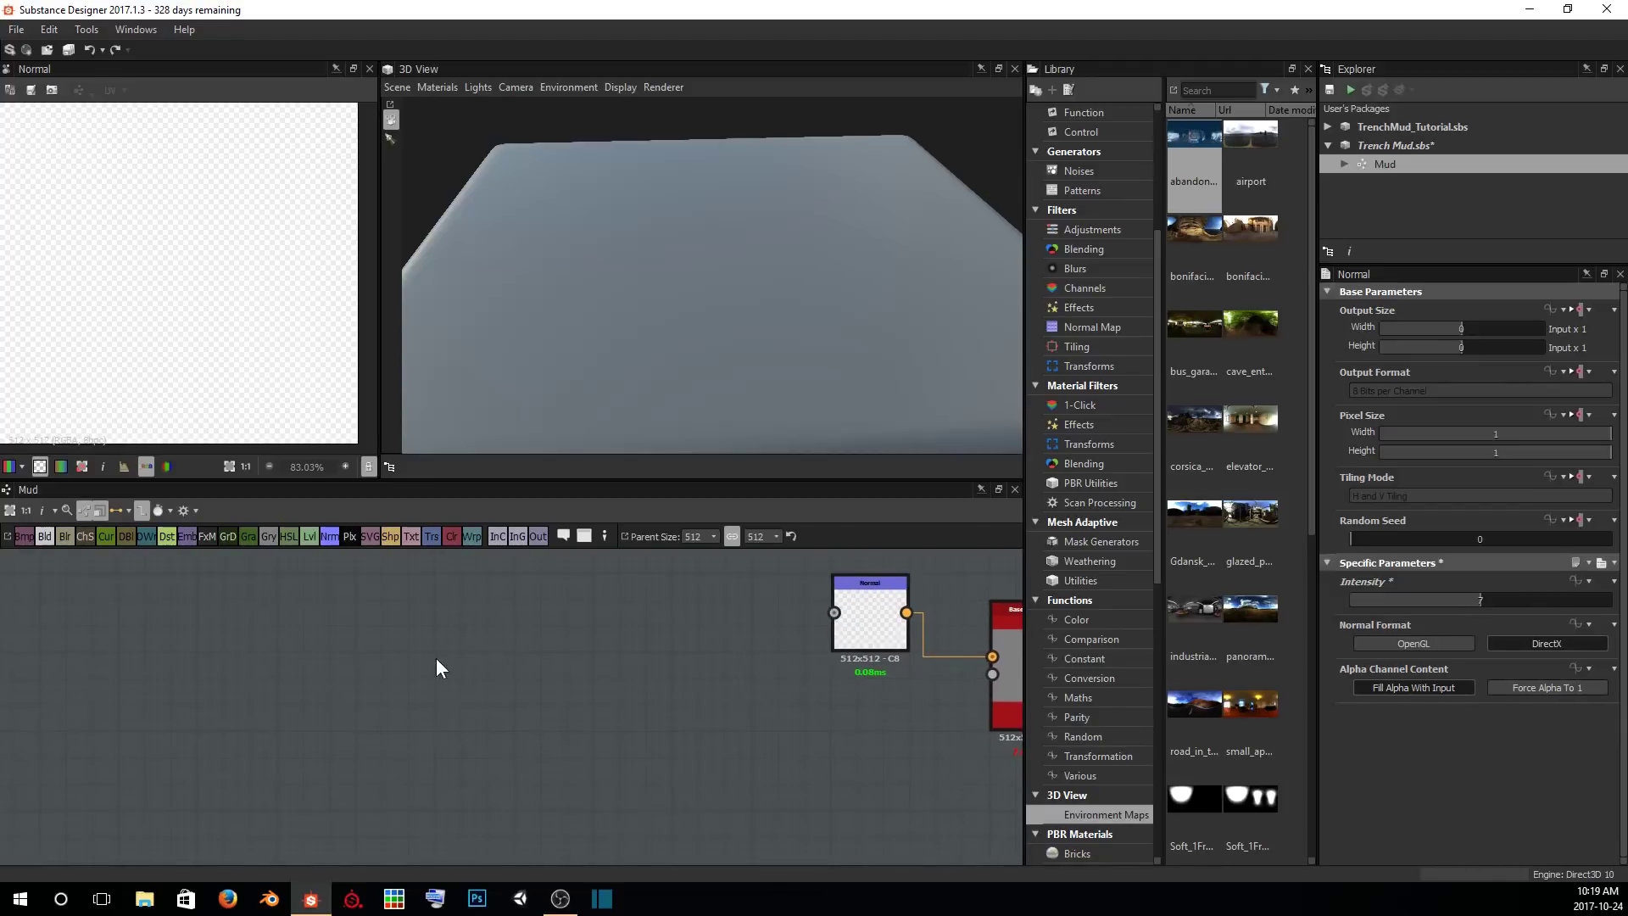
key(space)
text(clou)
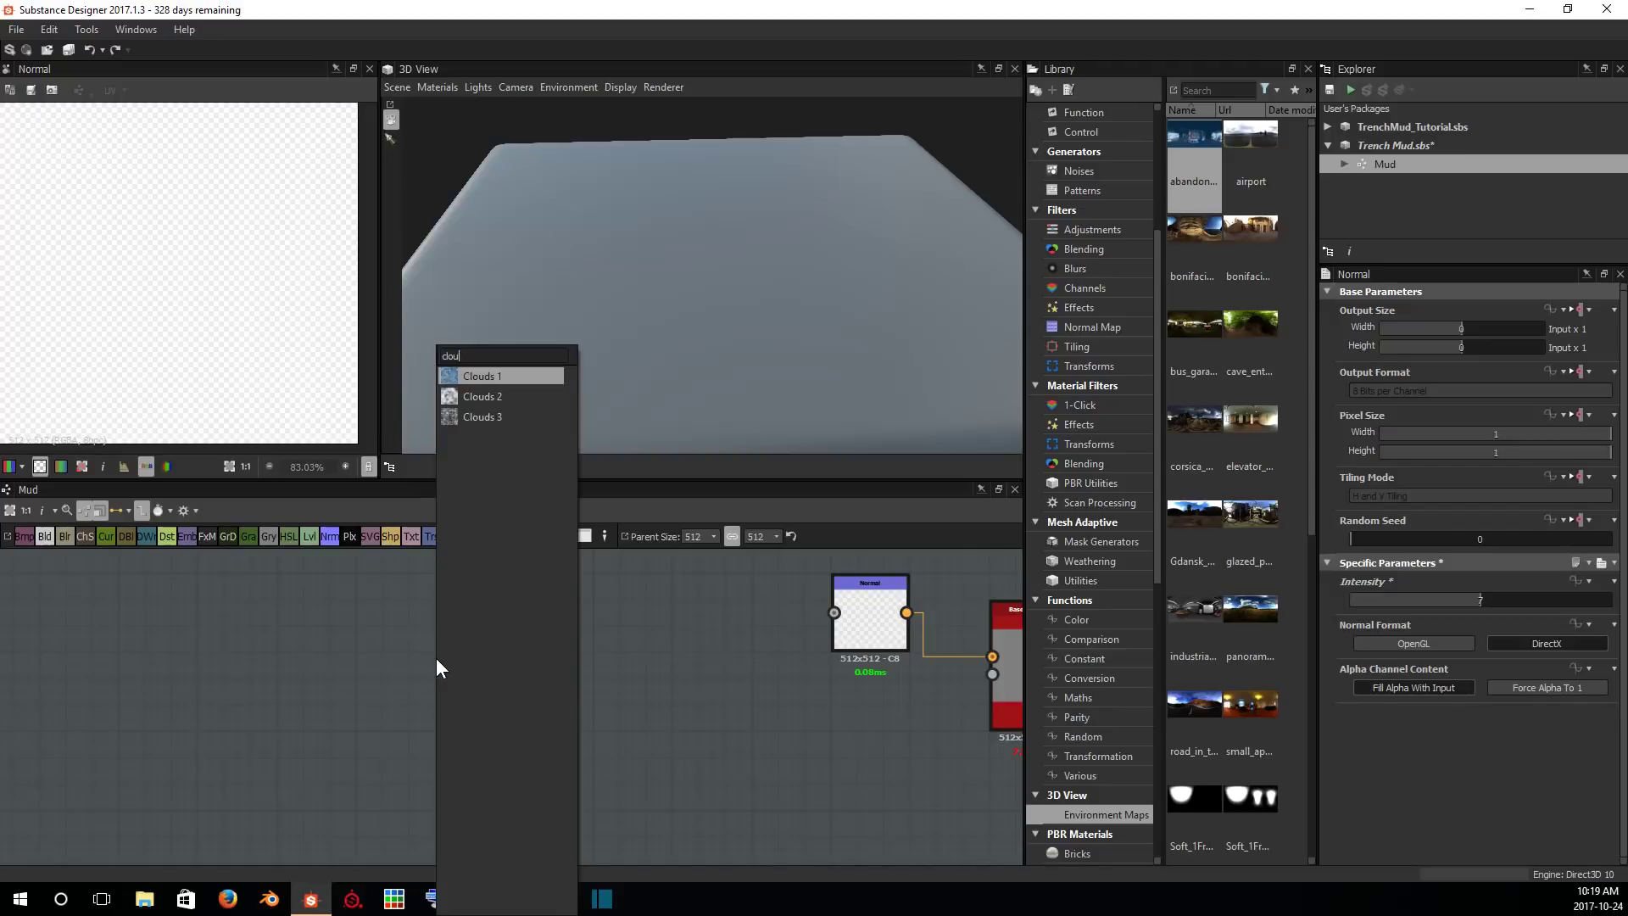
key(Down)
key(Return)
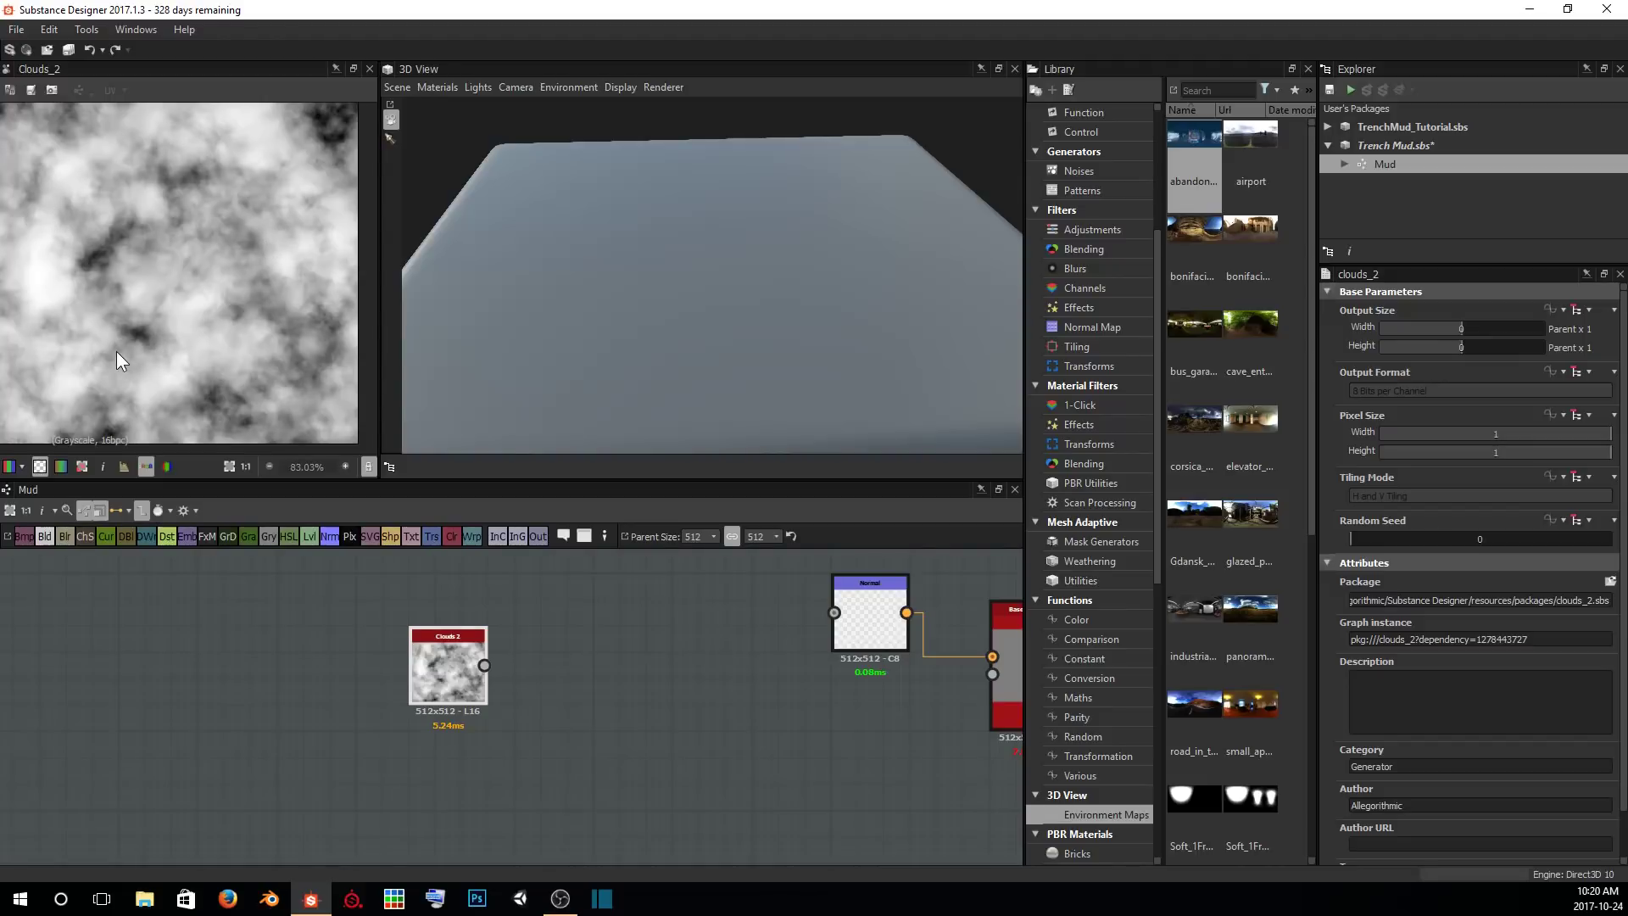
Inspect the Clouds 2 noise up close in the 2D view and move its node farther from the Normal node.
scroll(153, 330, up, 6)
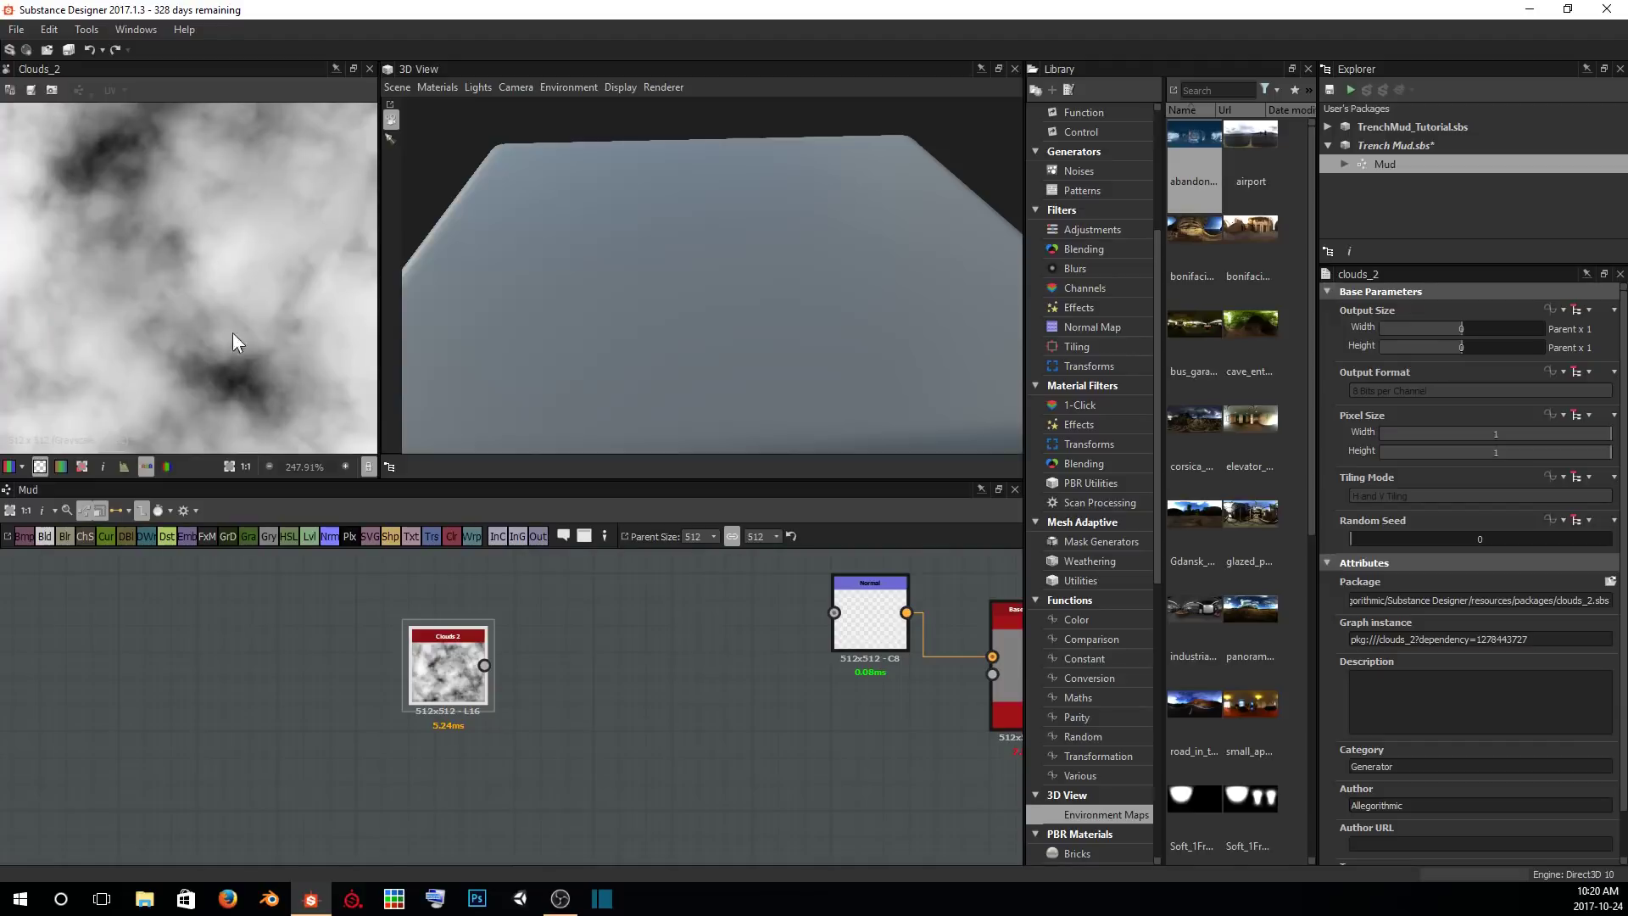
middle_drag(206, 199, 28, 402)
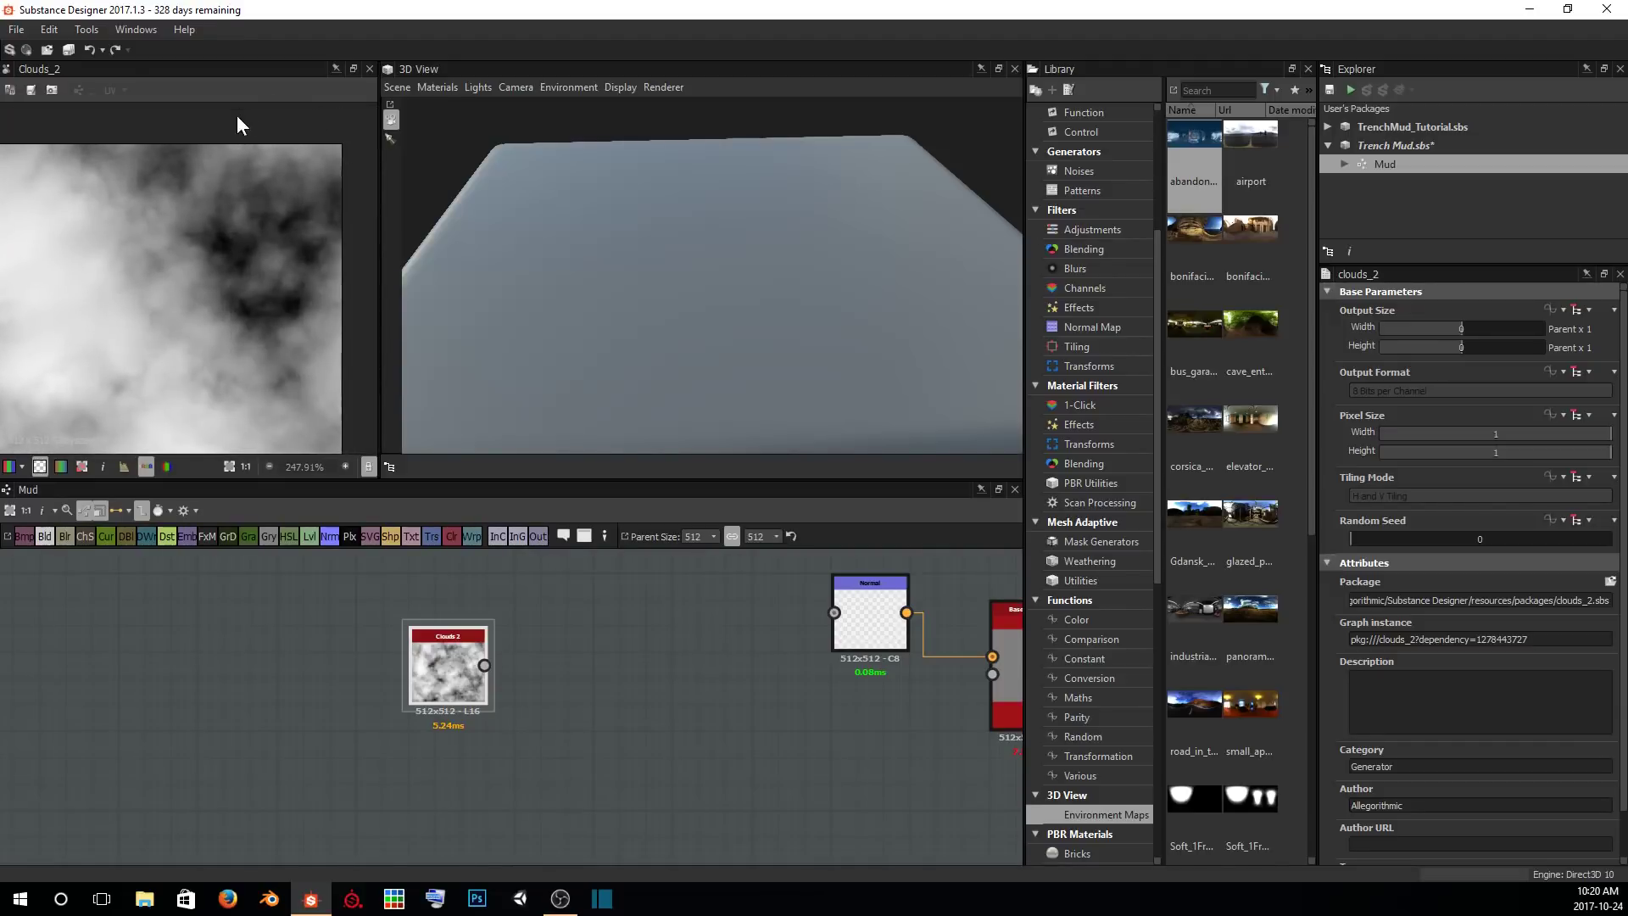
scroll(254, 255, down, 8)
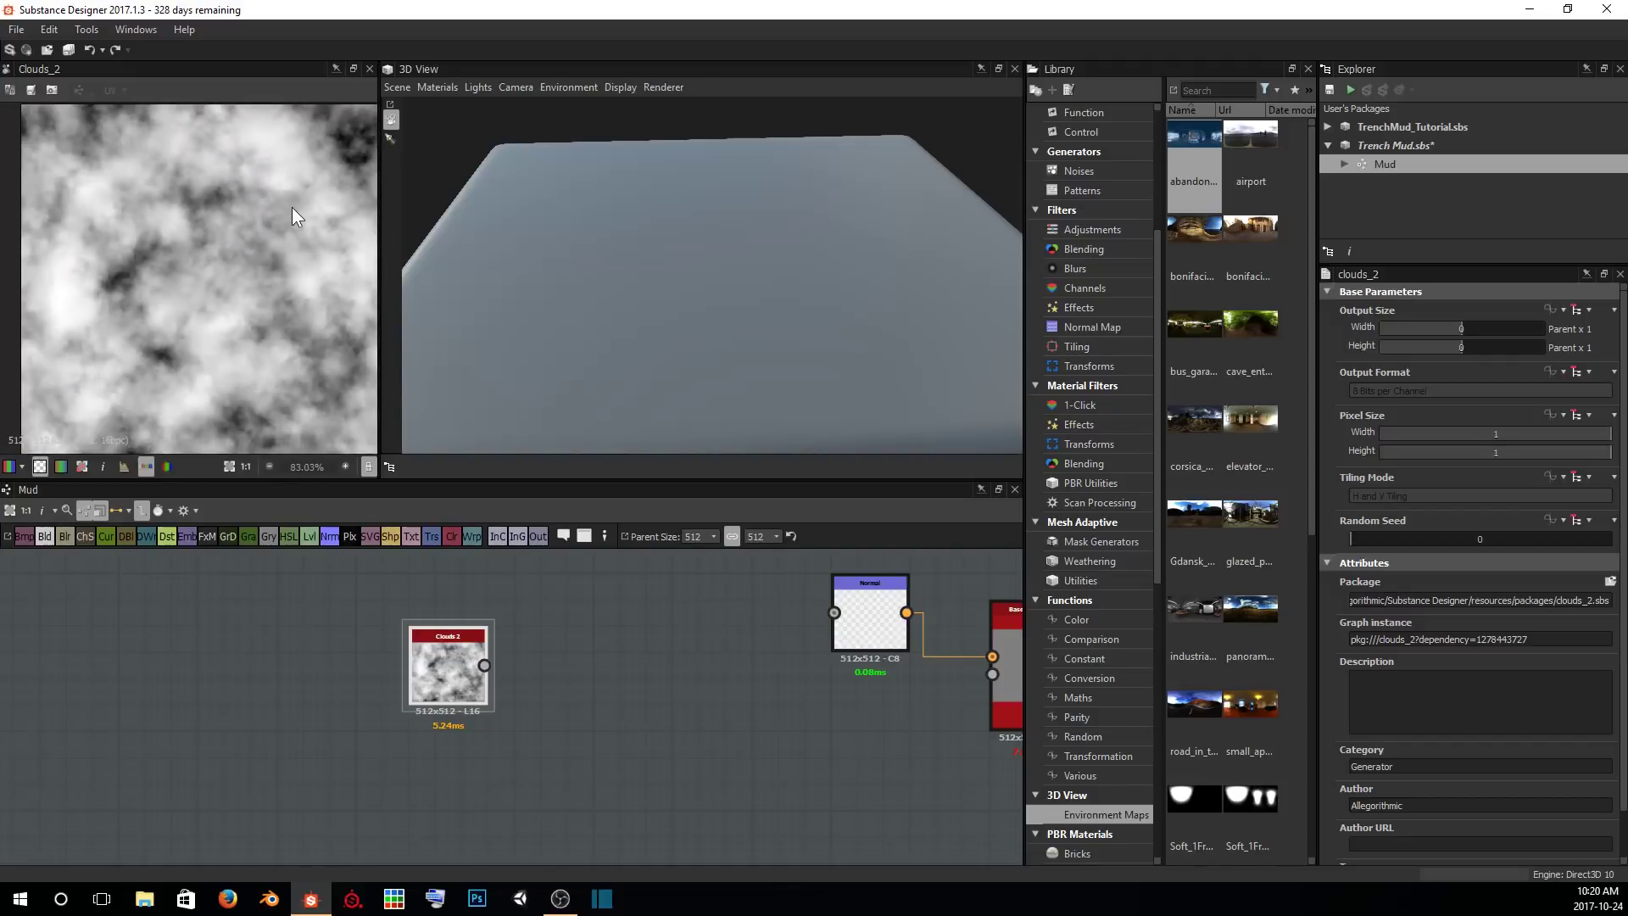
drag(445, 637, 195, 624)
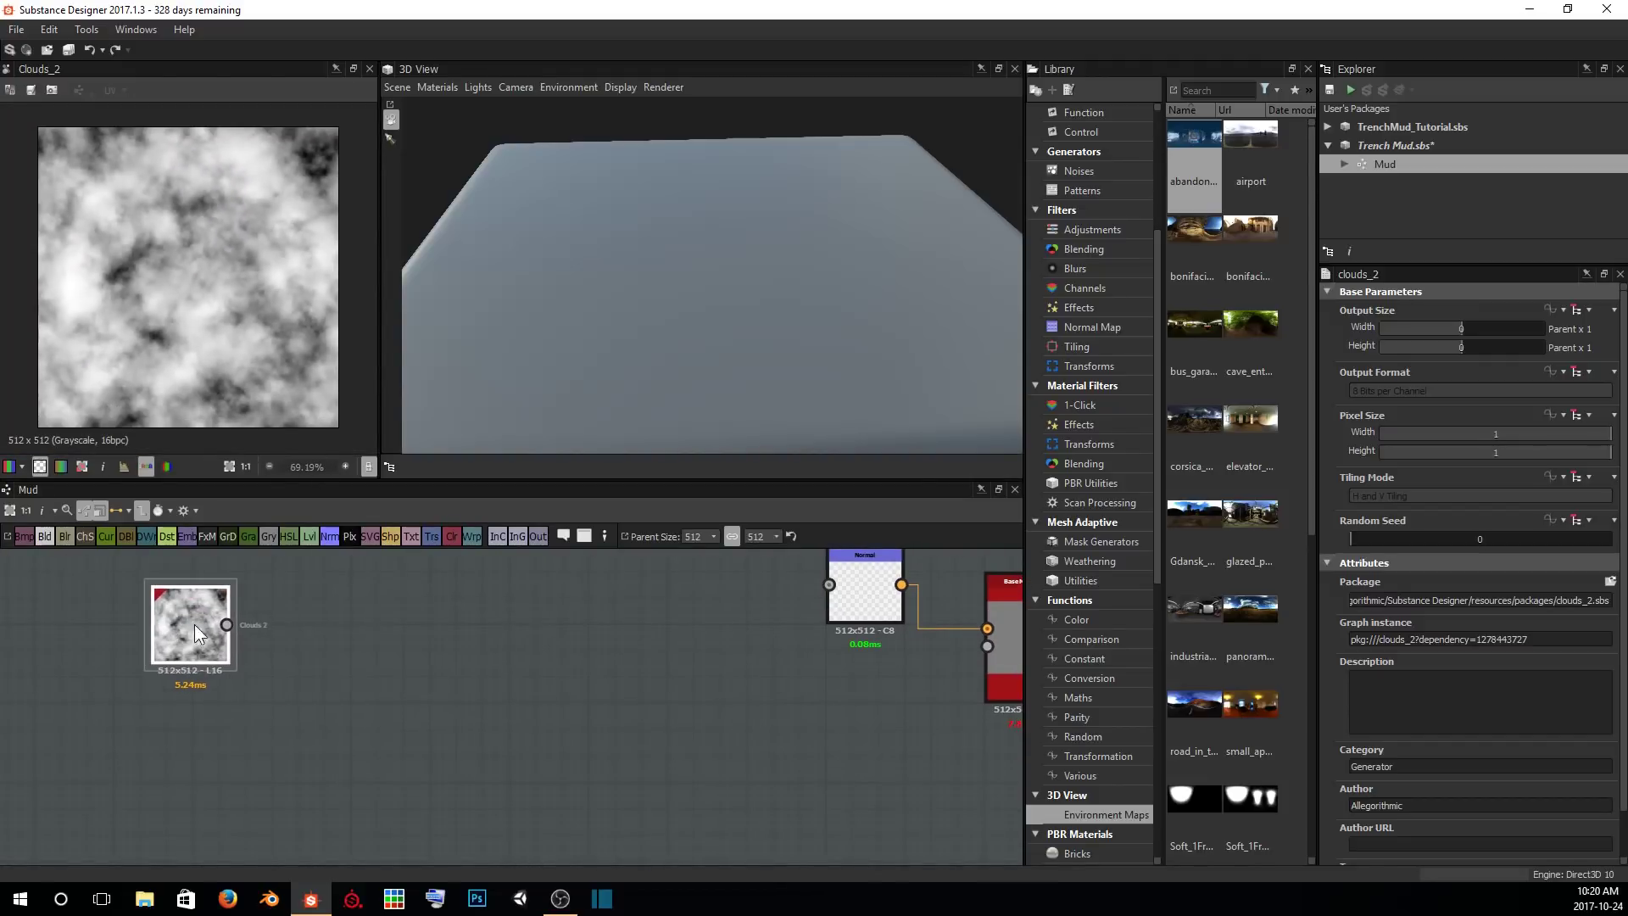
Add a BnW Spots 1 noise node and place it directly below the Clouds 2 node.
middle_drag(344, 637, 516, 632)
scroll(464, 638, up, 3)
scroll(515, 632, down, 2)
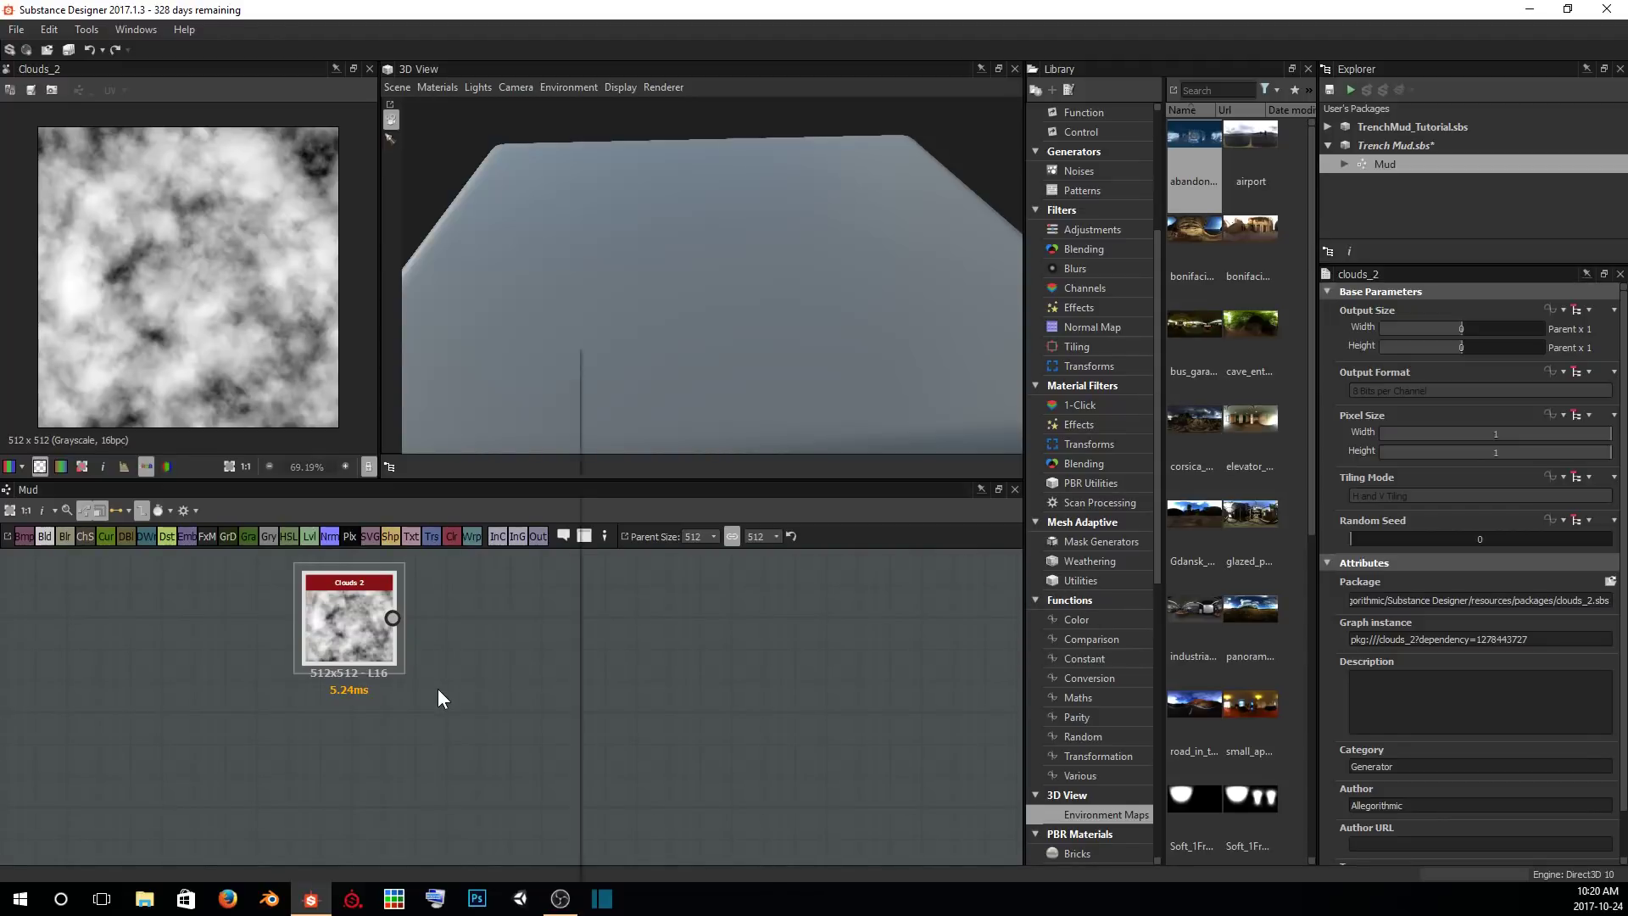
key(space)
text(bnw)
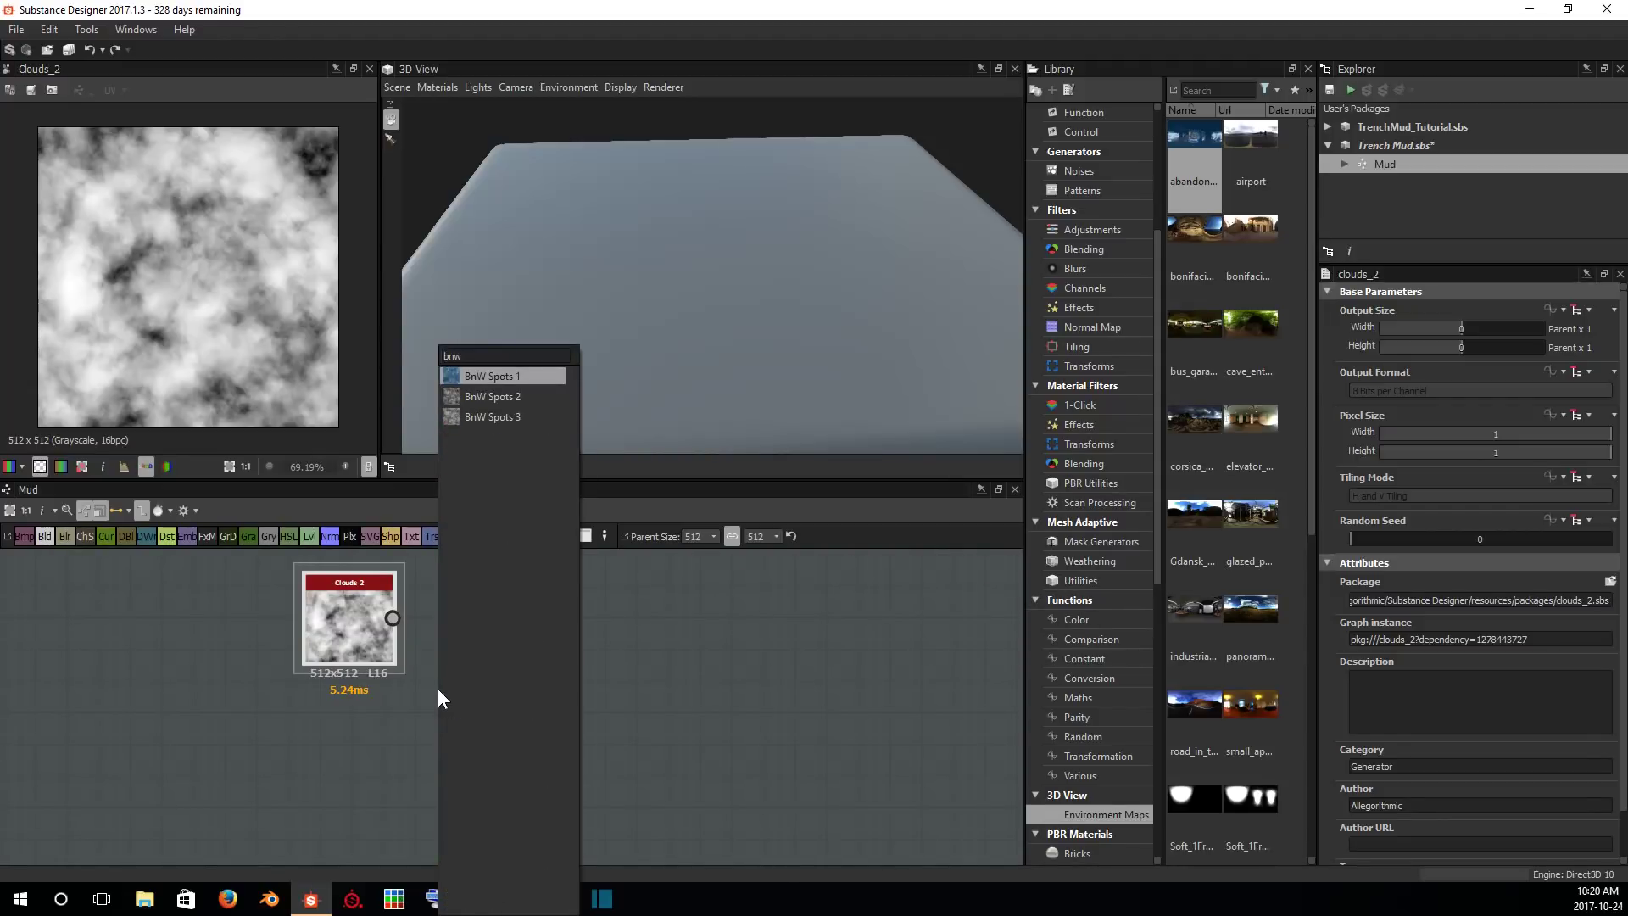
key(Return)
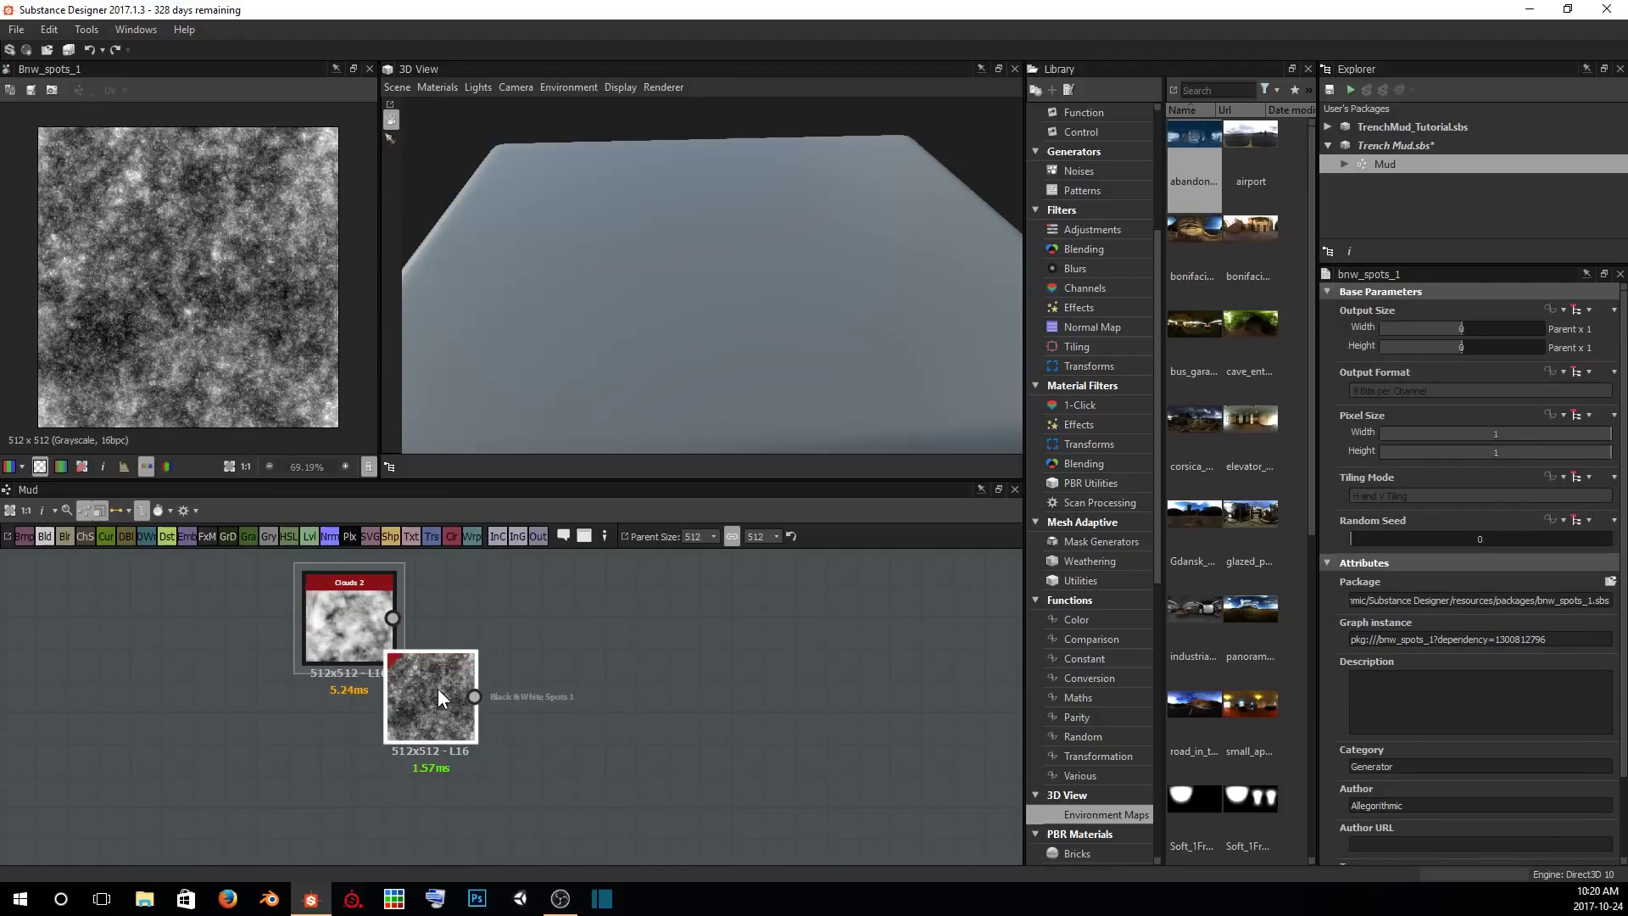
drag(437, 688, 359, 743)
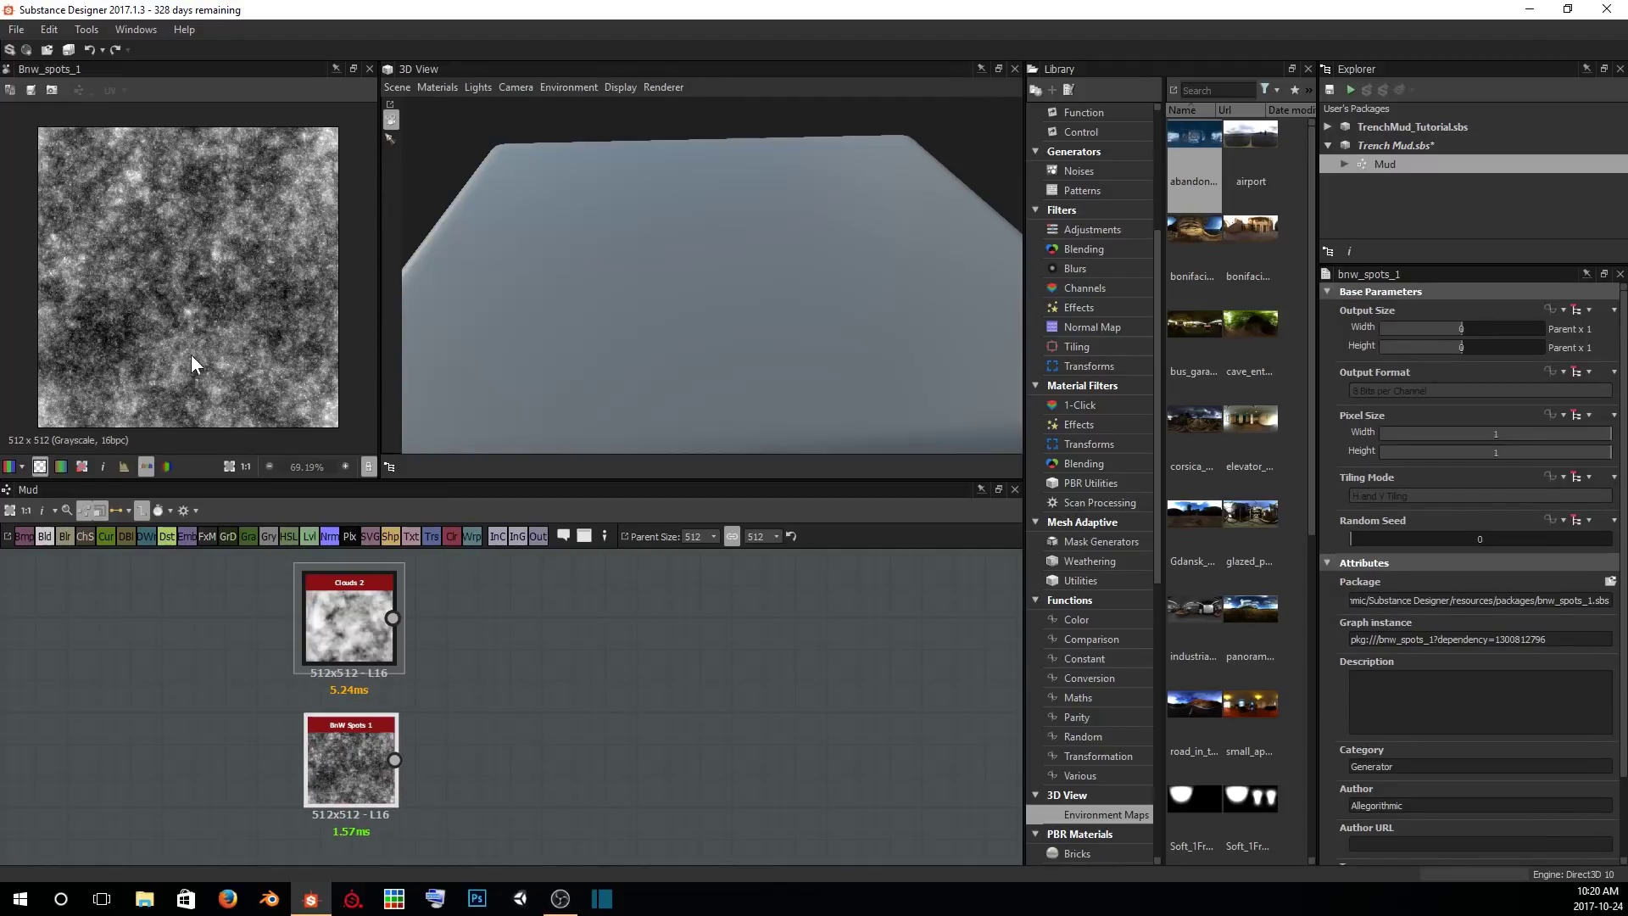
Examine the BnW Spots 1 noise up close and align its node with Clouds 2 in one column.
scroll(191, 355, up, 4)
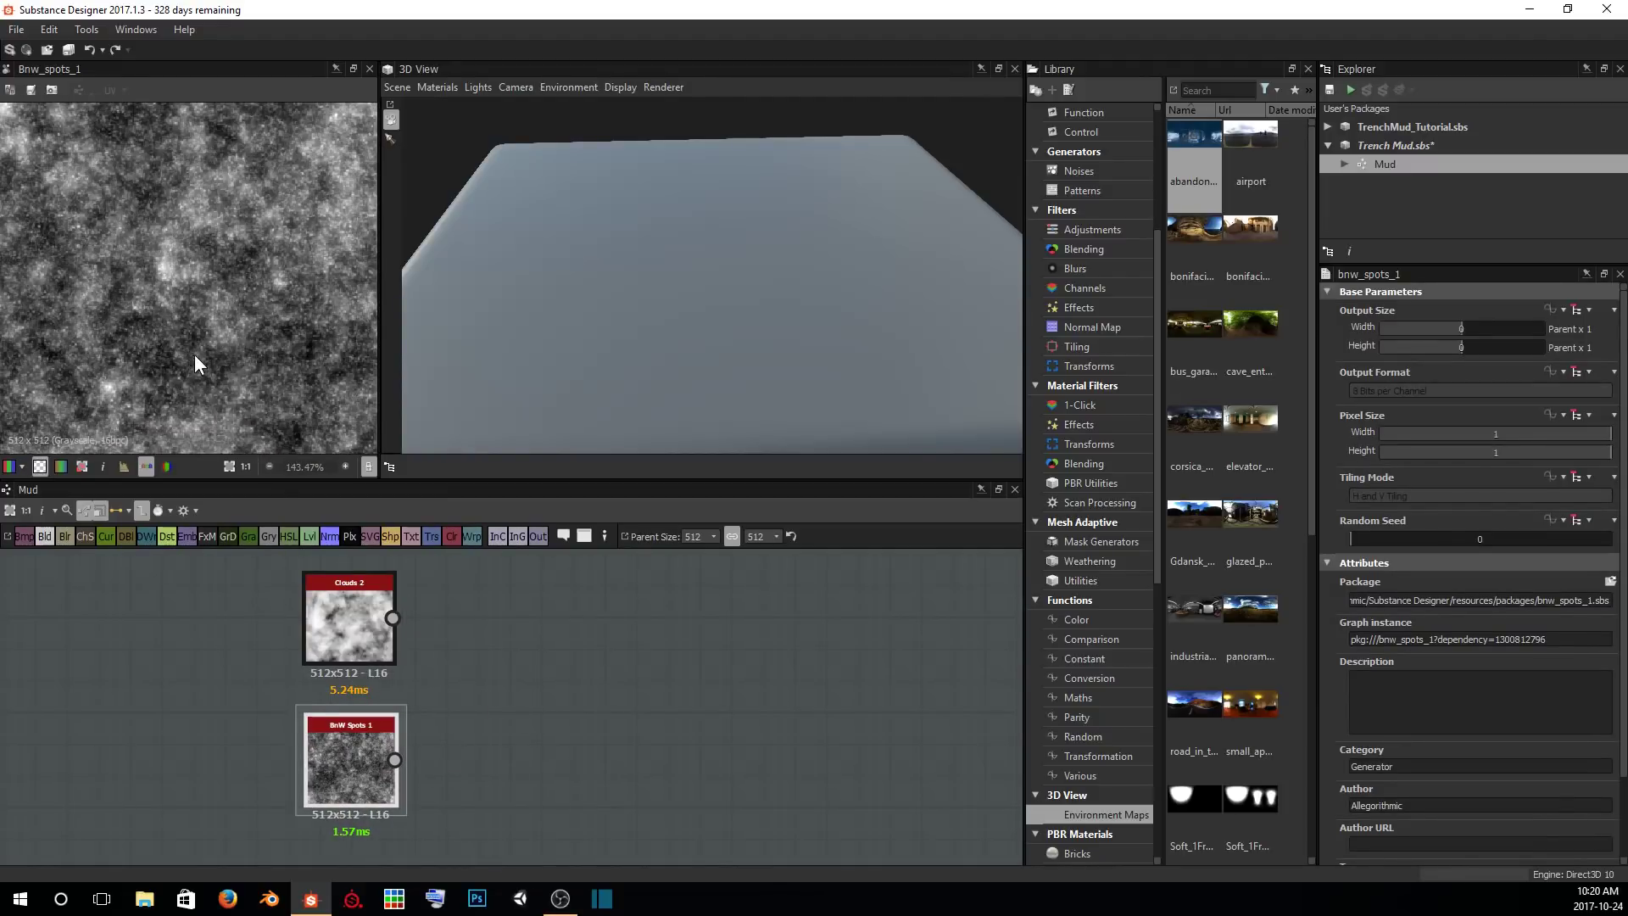
drag(345, 735, 360, 734)
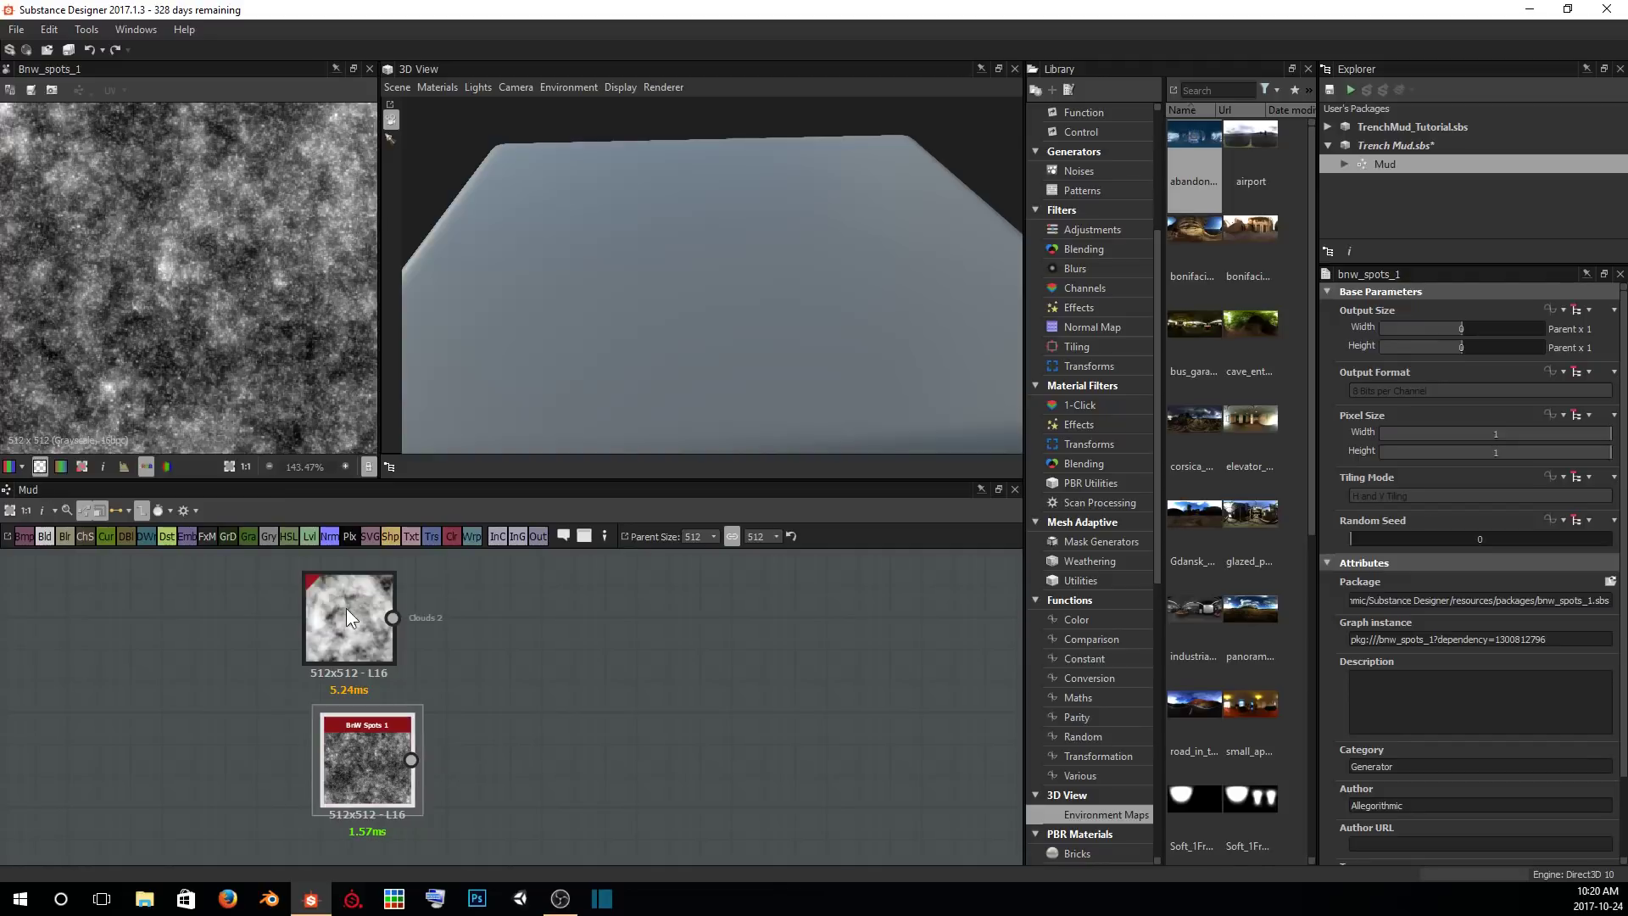
drag(345, 608, 357, 600)
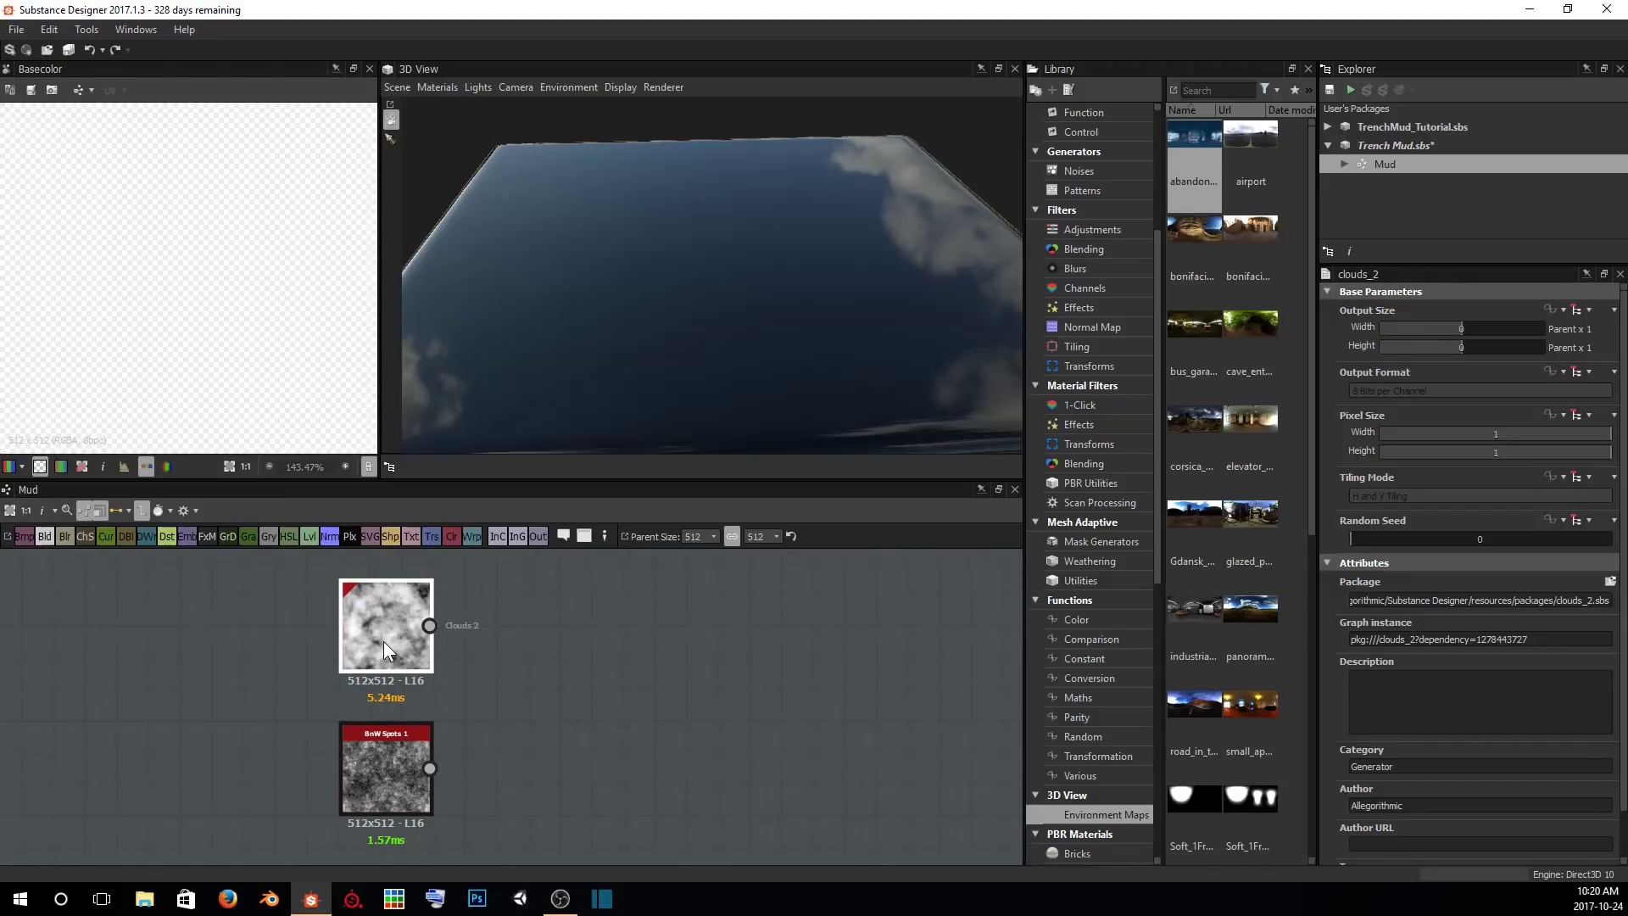
Add a Slope Blur Grayscale node fed by Clouds 2 and preview the BnW Spots 1 and Clouds 2 noises.
key(space)
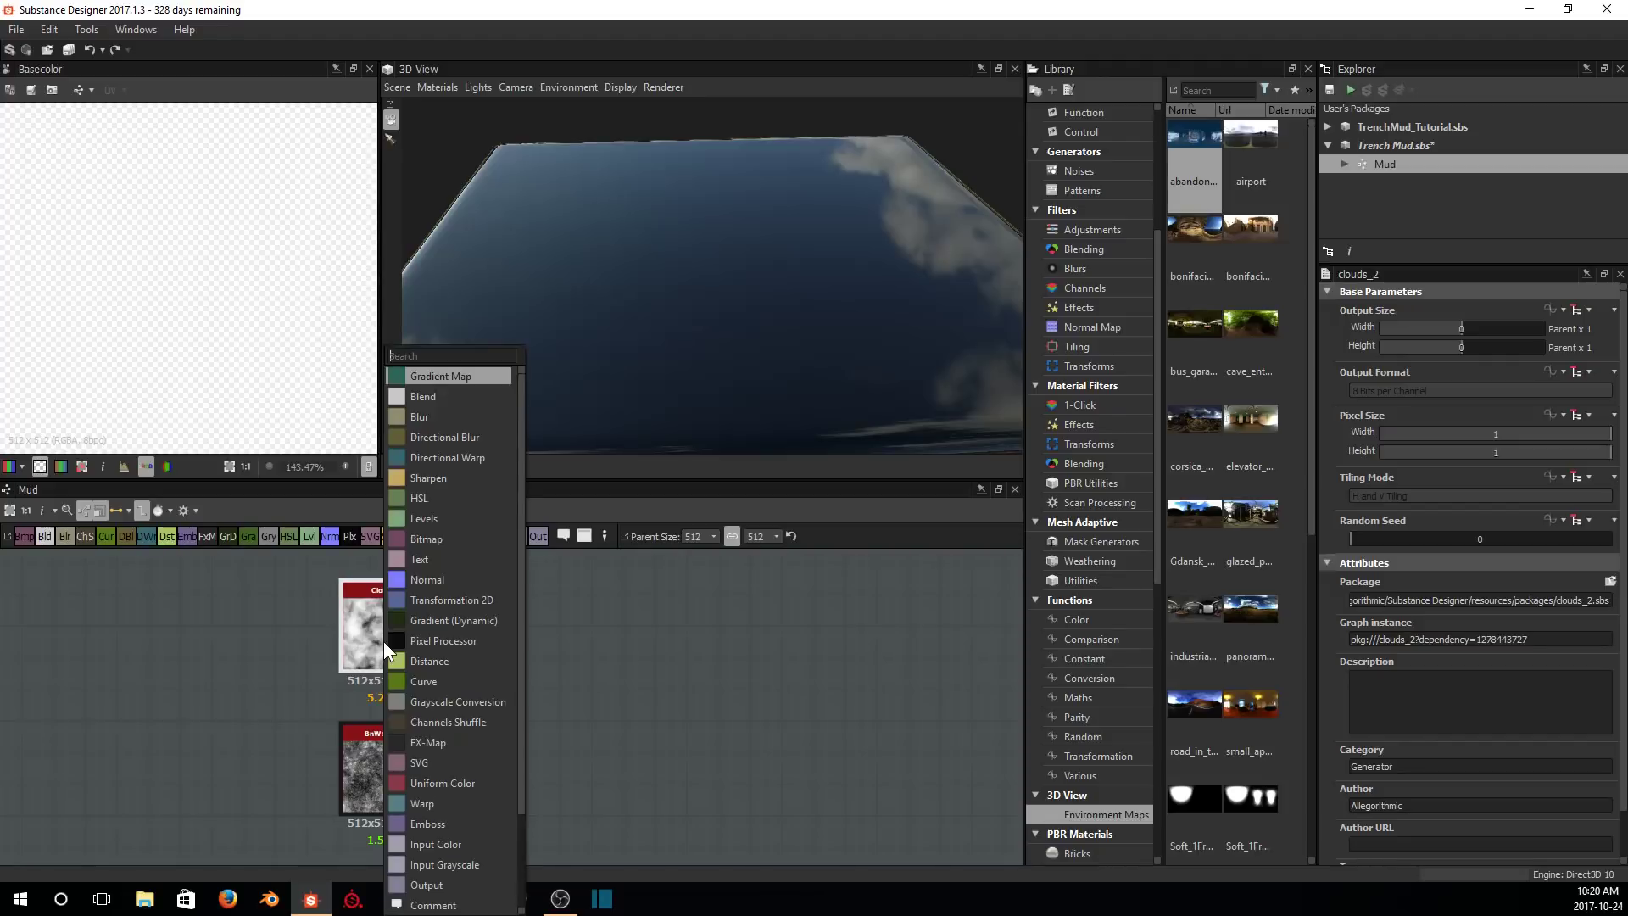
text(slope)
key(Down)
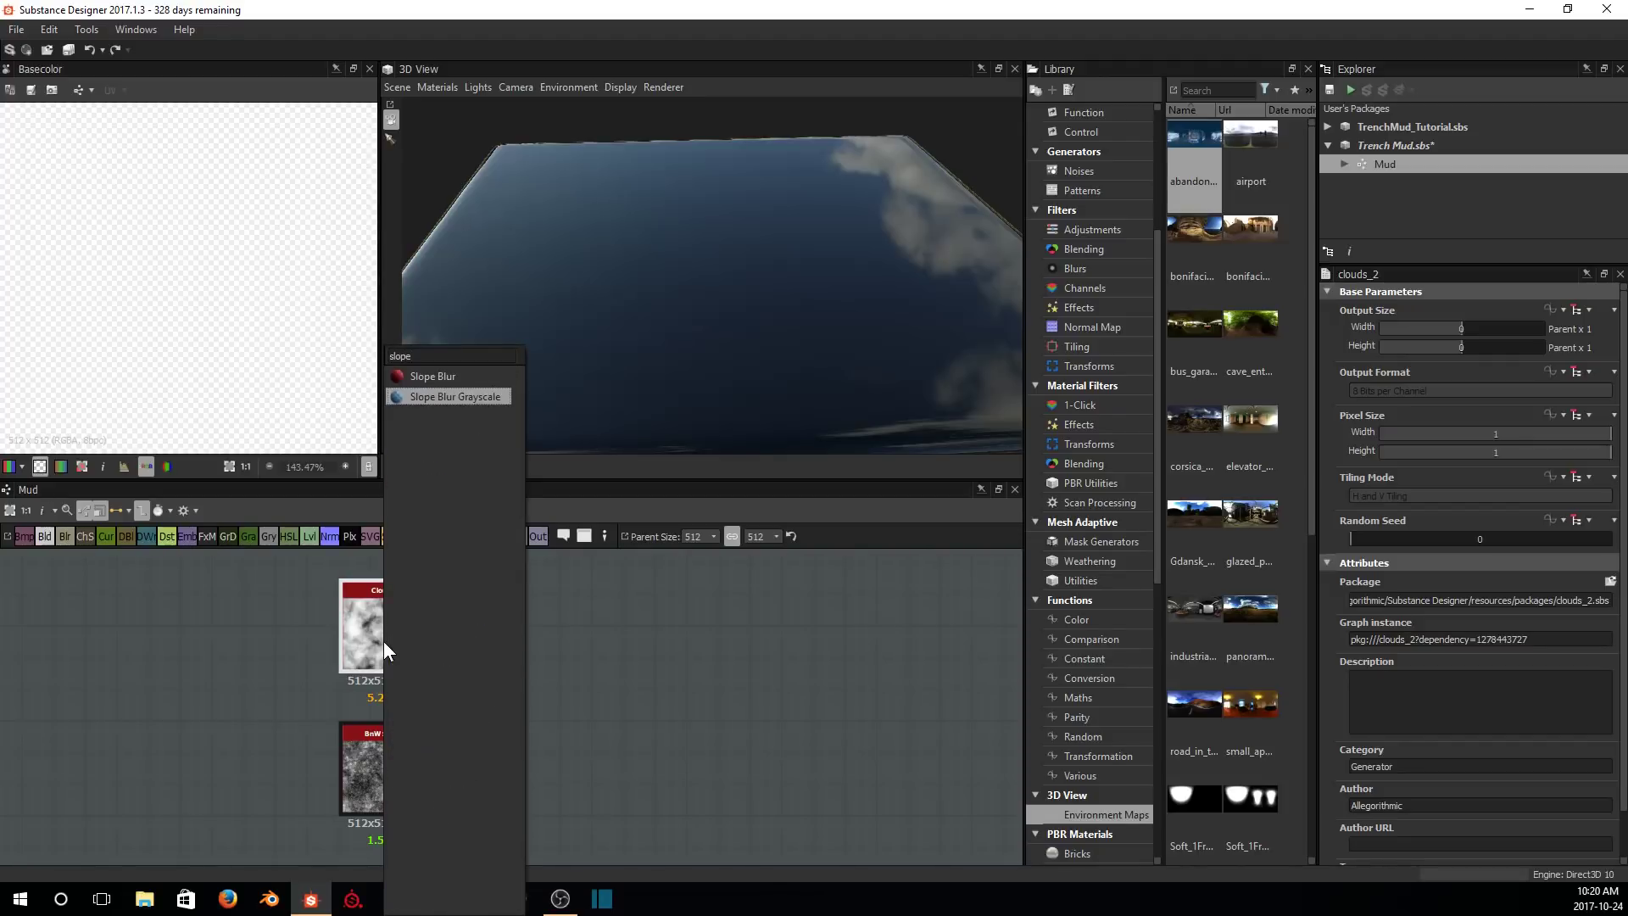
key(Return)
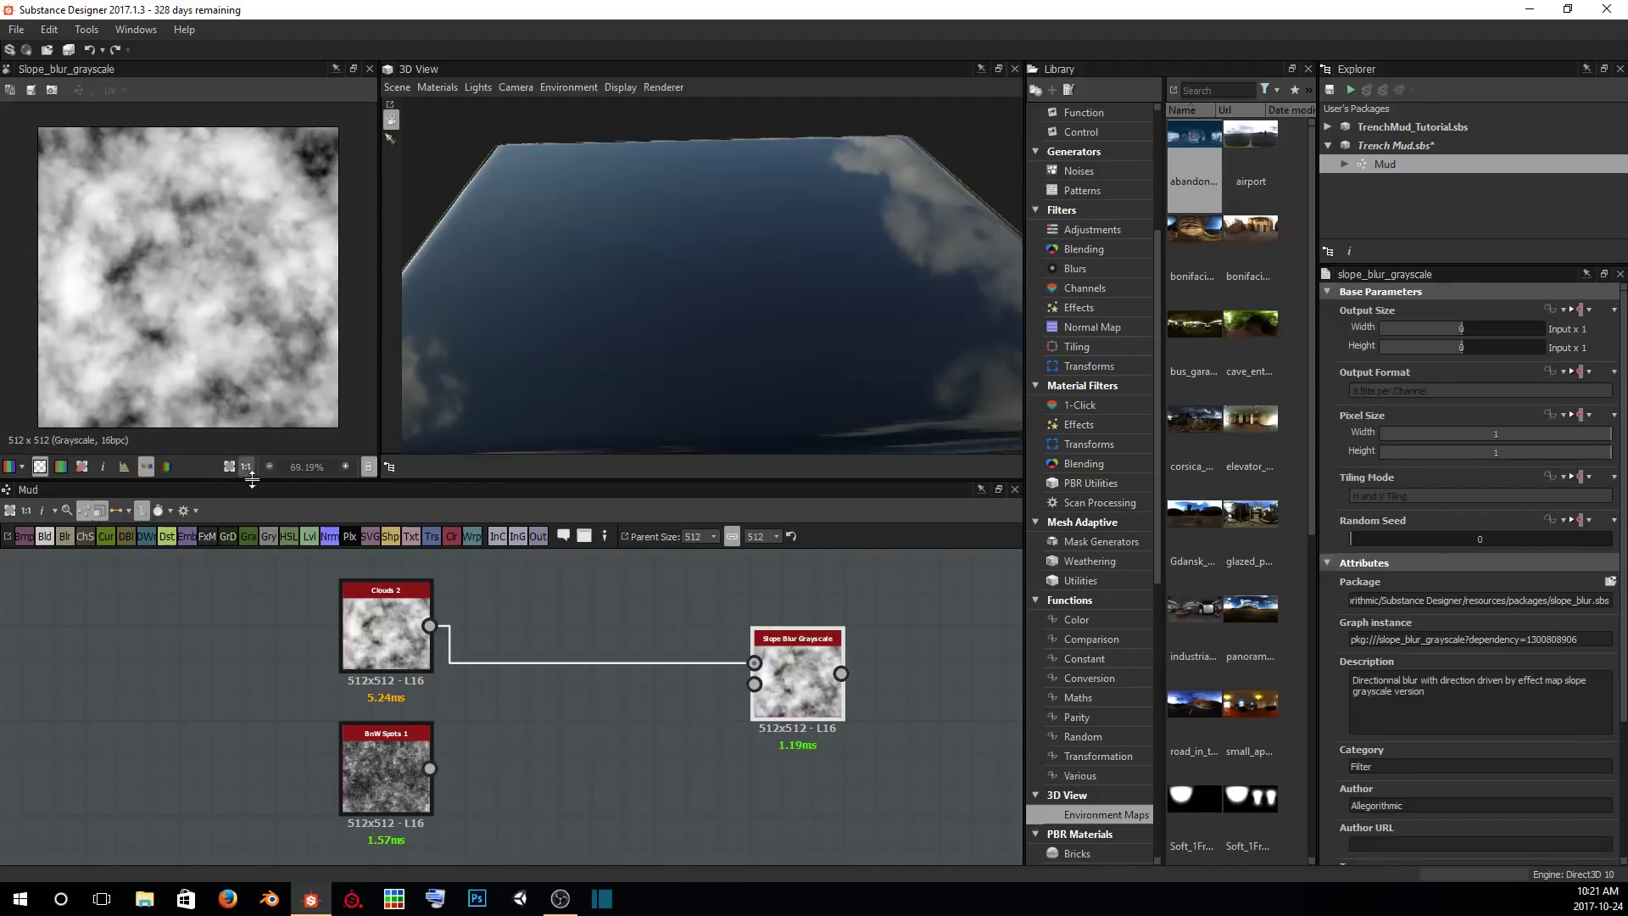
double_click(365, 767)
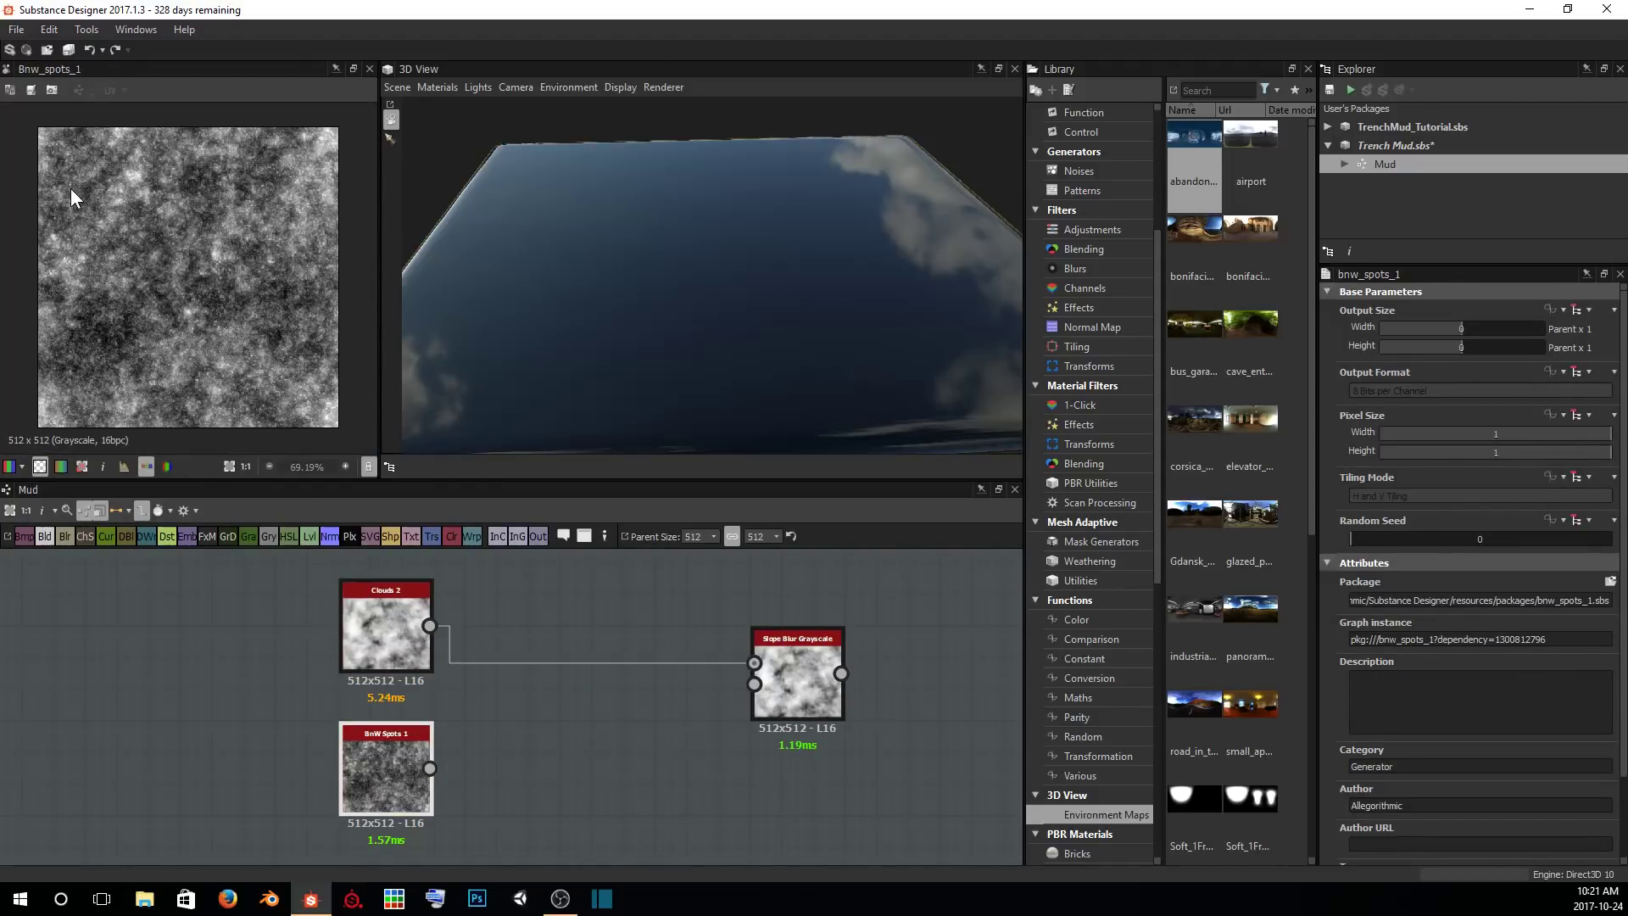
double_click(373, 608)
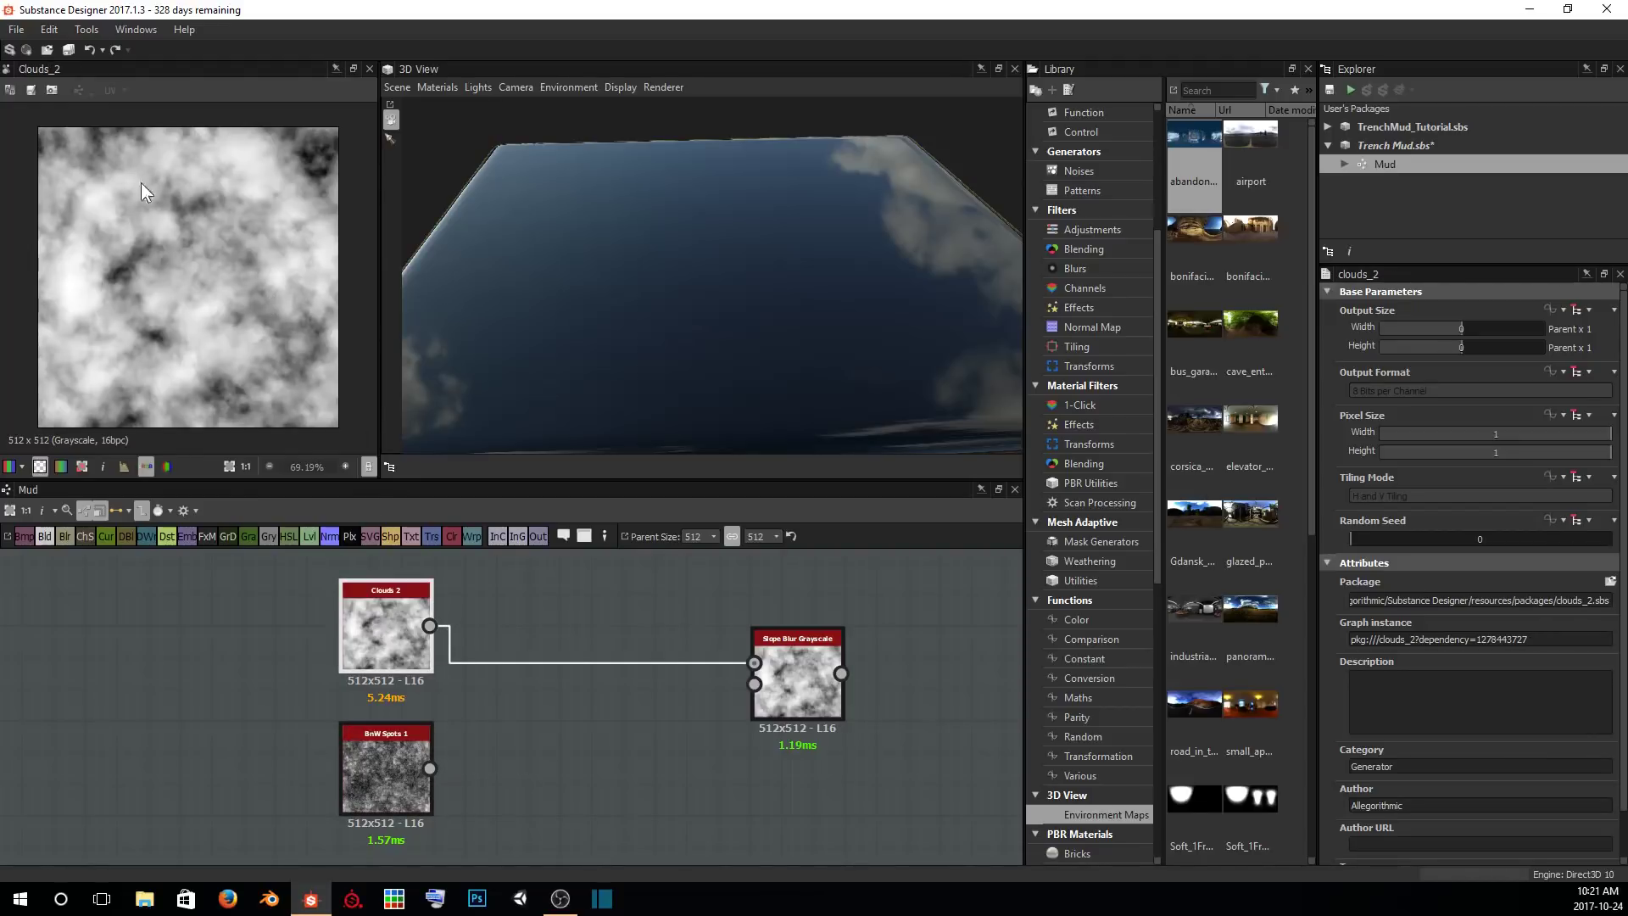
Connect the BnW Spots 1 output to the Slope input of Slope Blur Grayscale and preview the blurred result up close.
scroll(69, 195, up, 1)
middle_drag(240, 319, 207, 283)
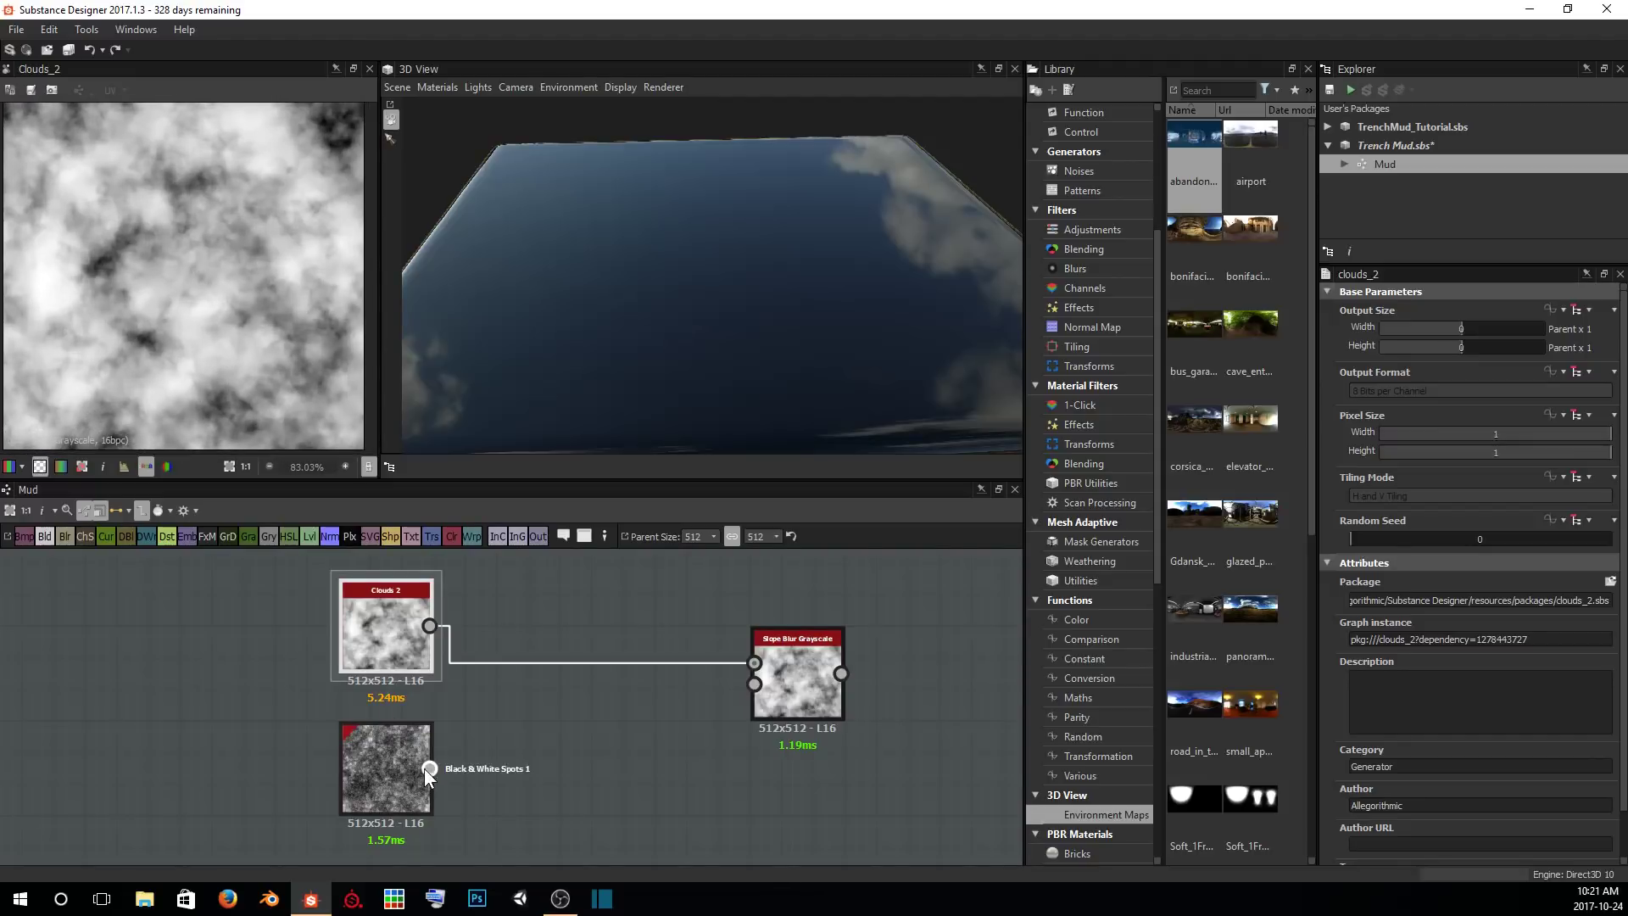
drag(429, 770, 755, 682)
double_click(816, 670)
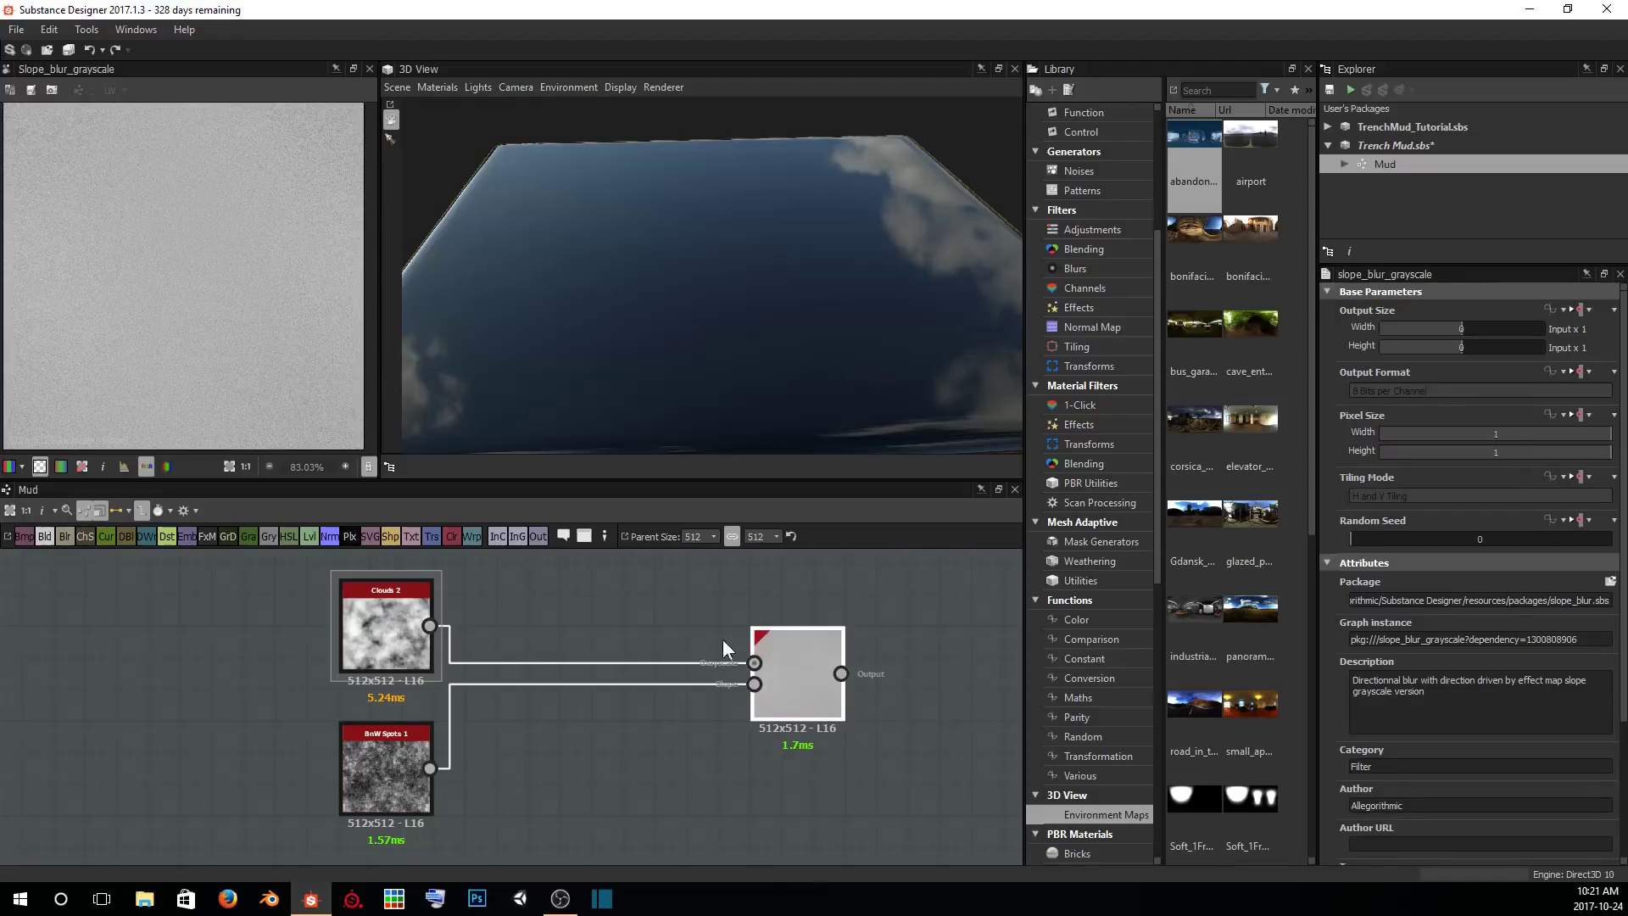
scroll(132, 257, up, 5)
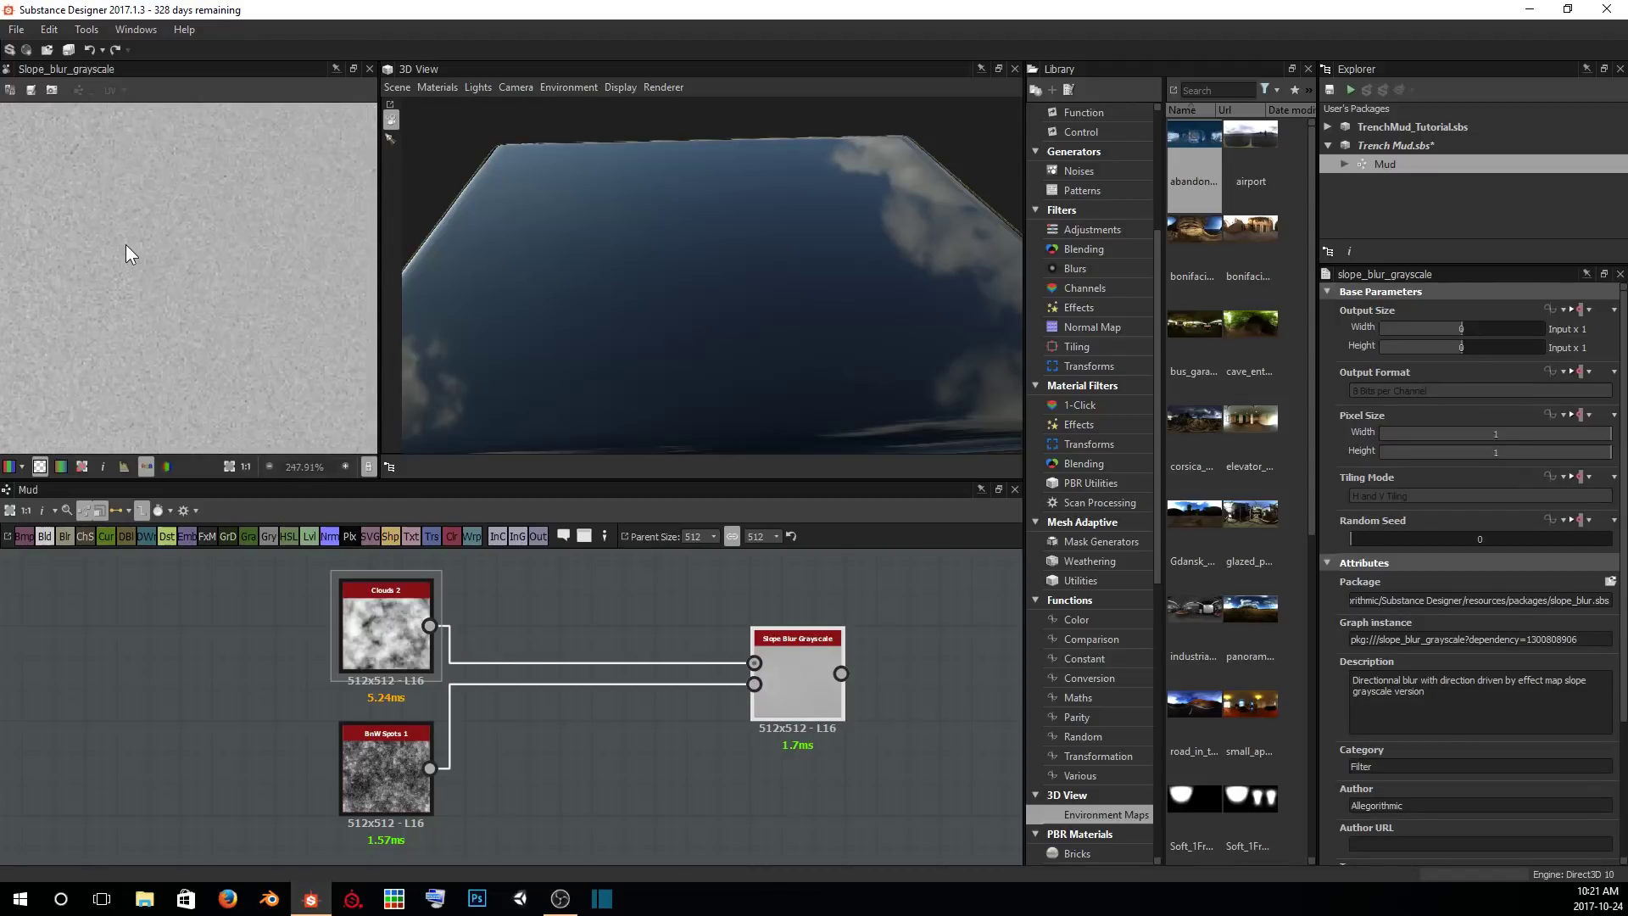
scroll(138, 275, down, 7)
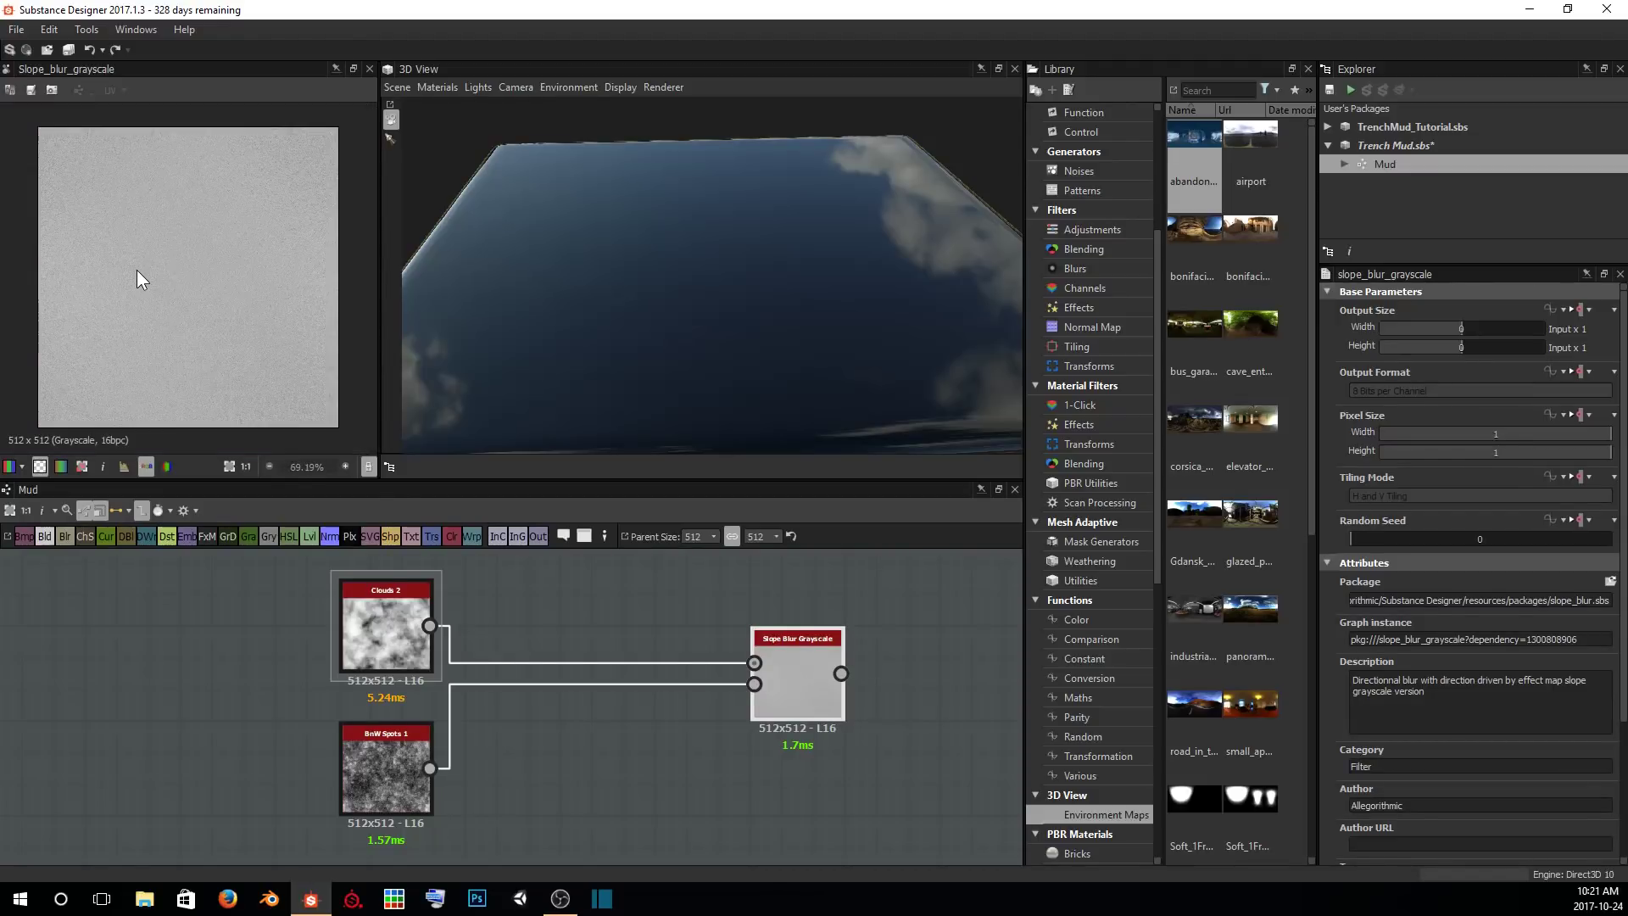
Set the Slope Blur Grayscale node's Samples to 32 and Intensity to 3.44, and examine the softened noise.
scroll(1476, 775, down, 3)
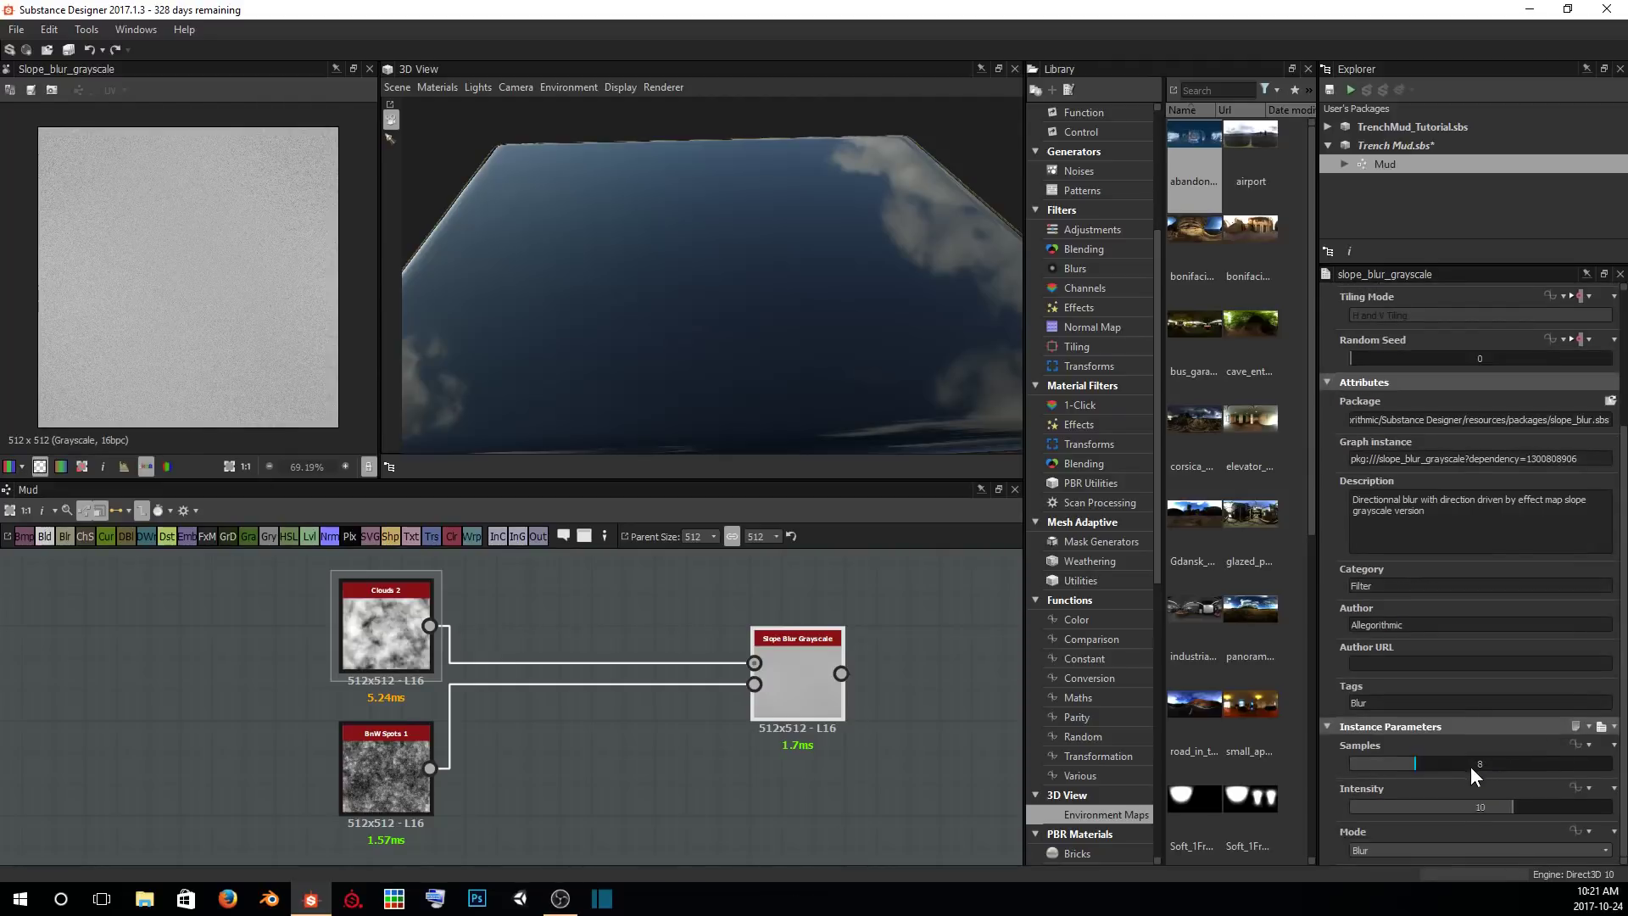
drag(1399, 761, 1610, 766)
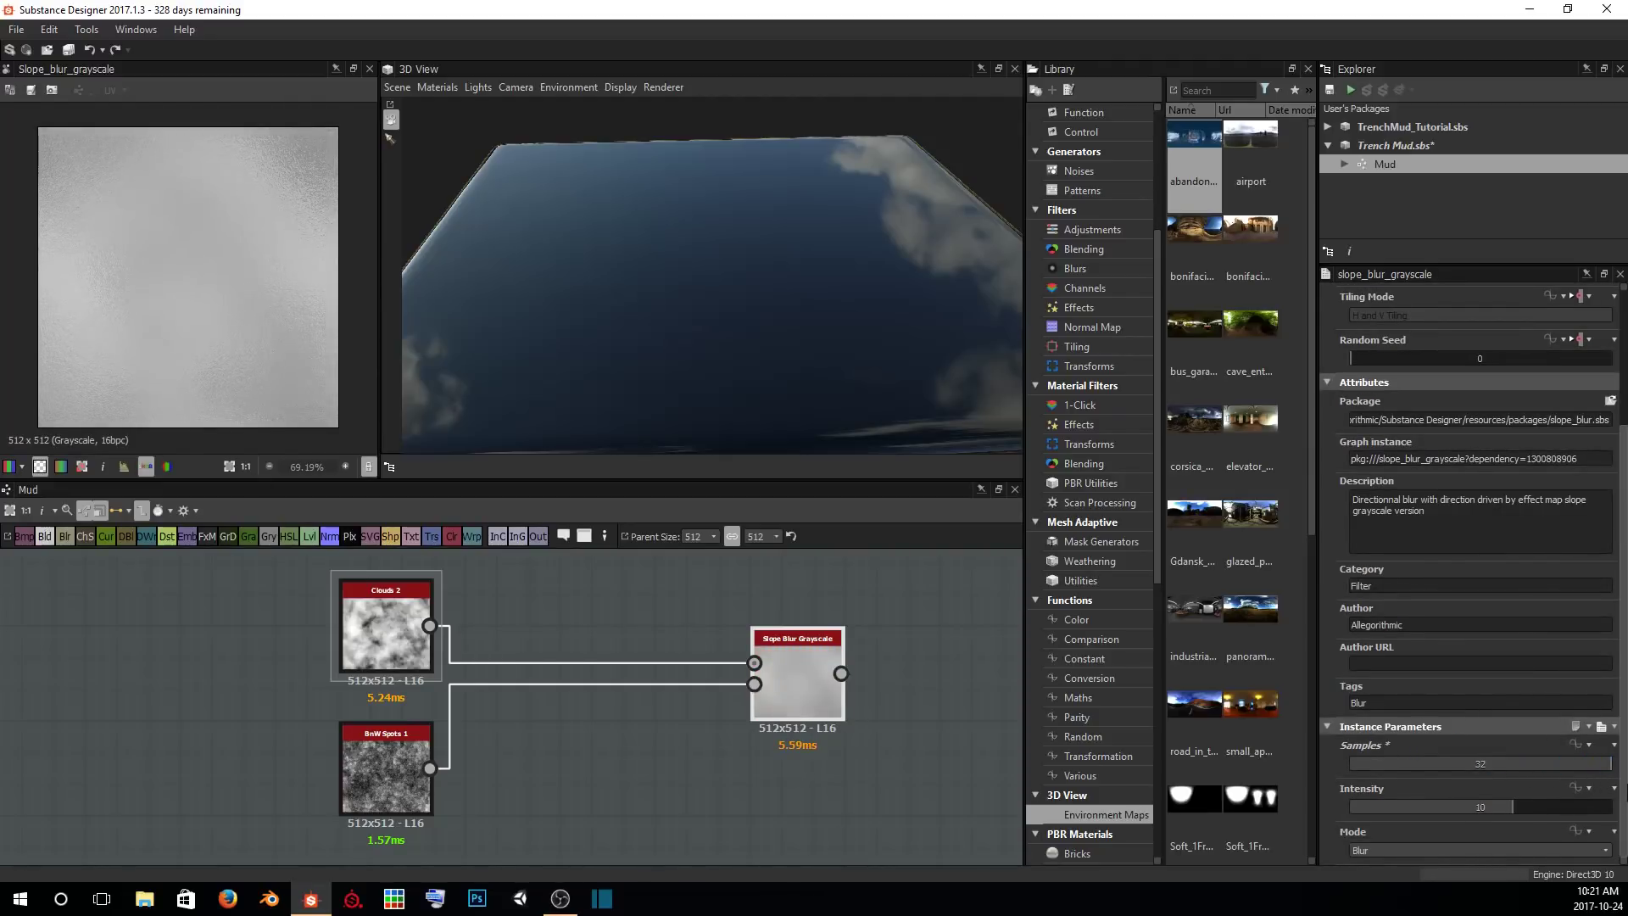
drag(1521, 806, 1407, 803)
scroll(120, 269, up, 6)
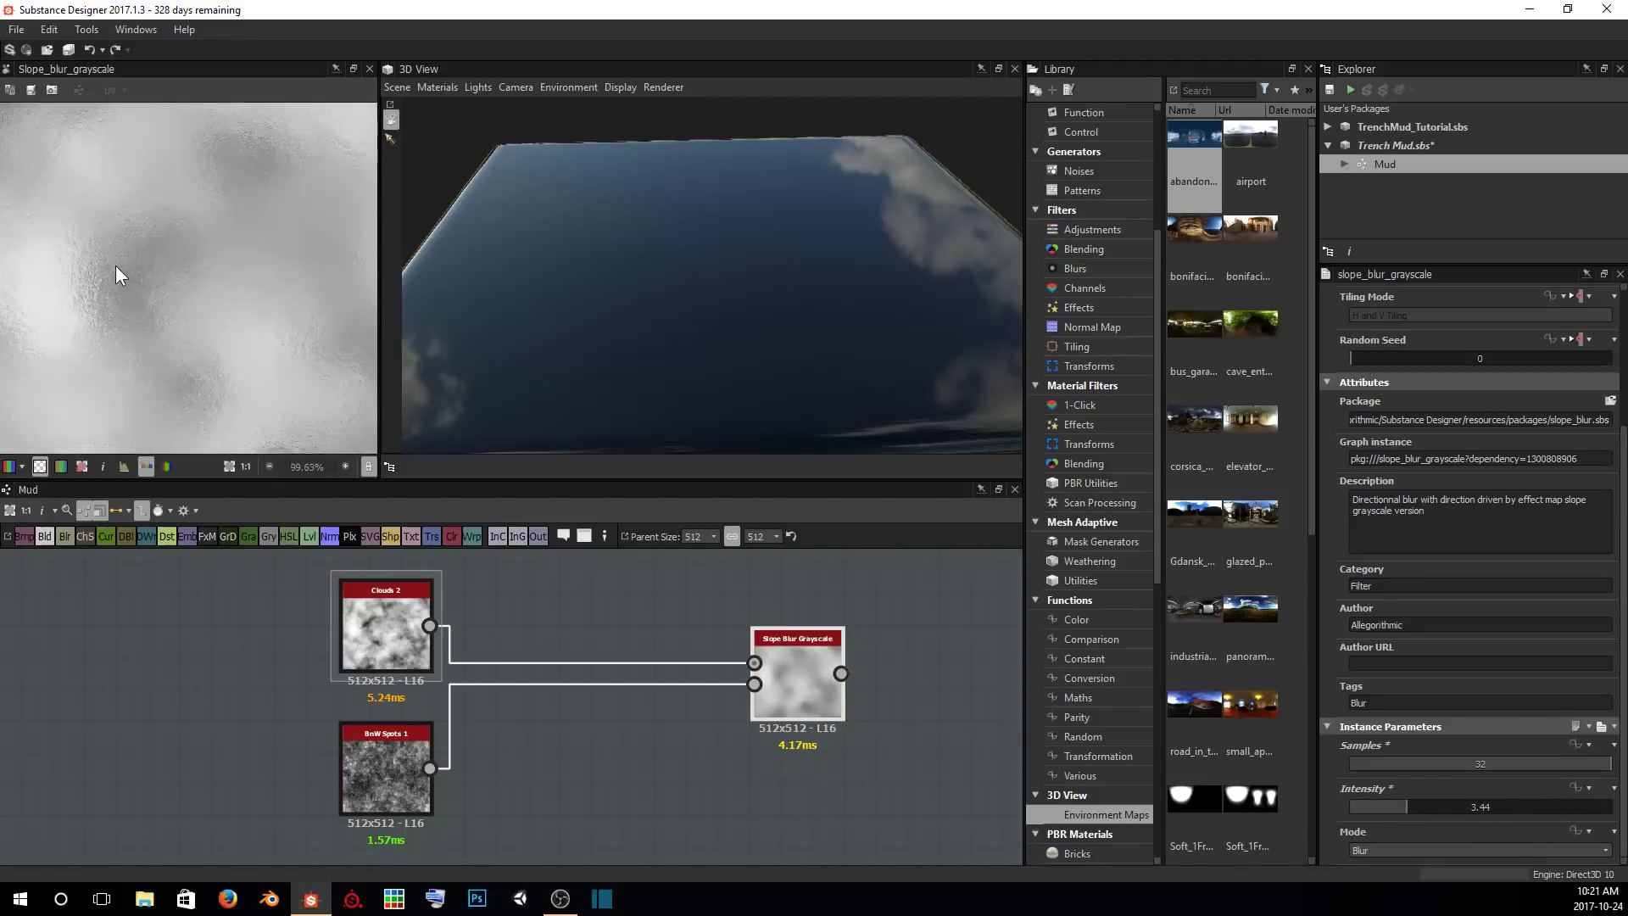
scroll(100, 303, down, 4)
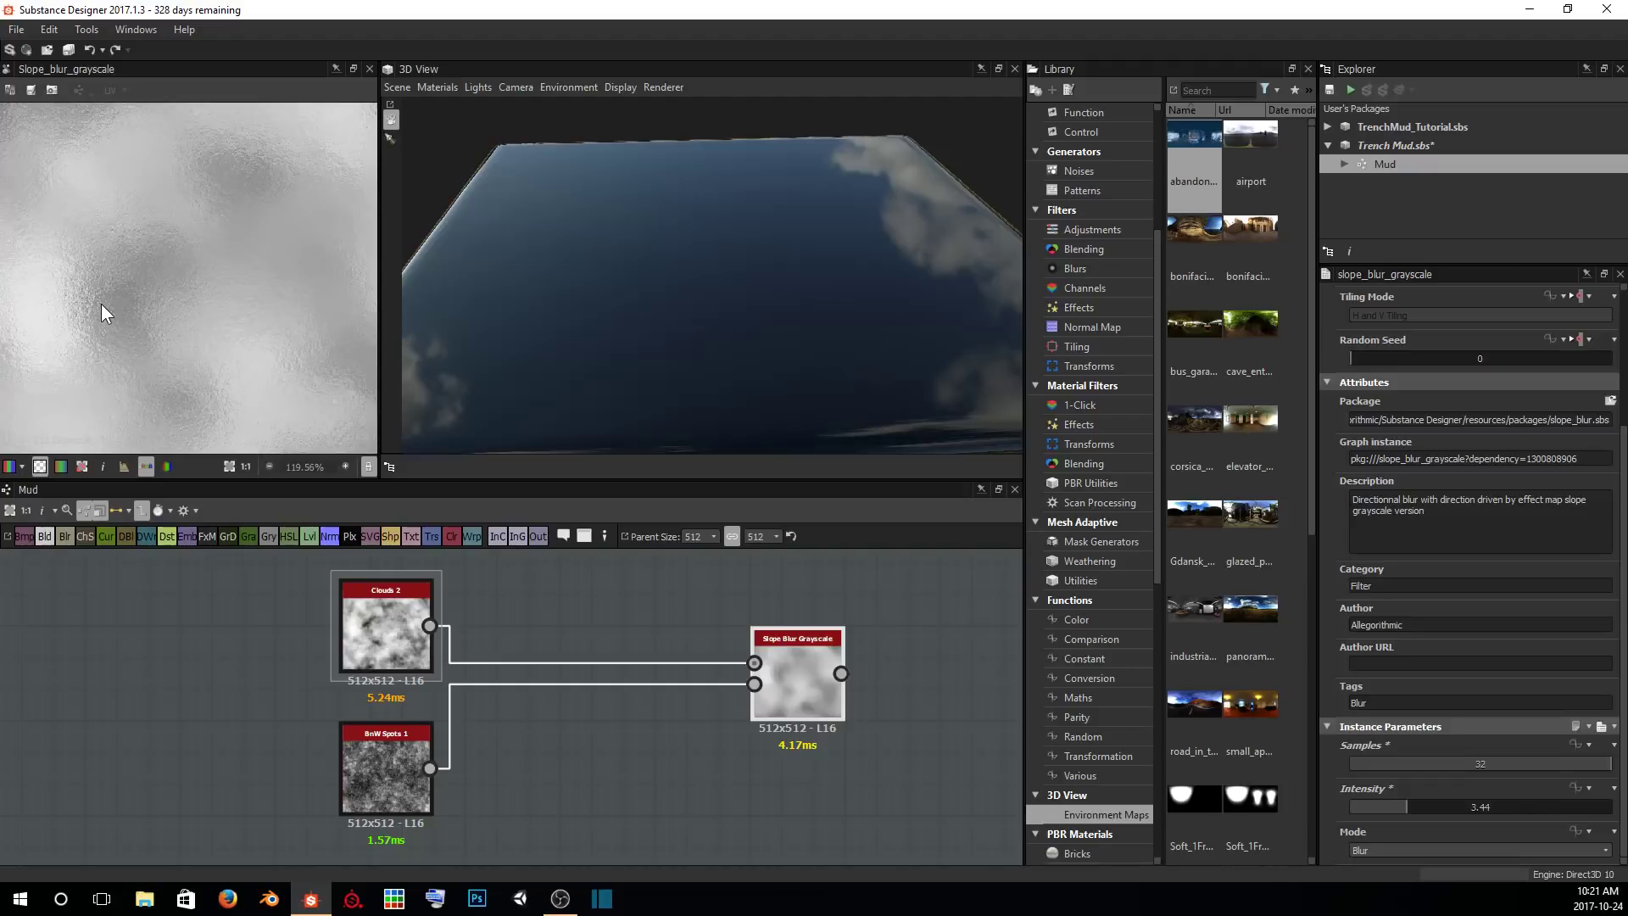
scroll(150, 280, down, 1)
middle_drag(210, 334, 204, 314)
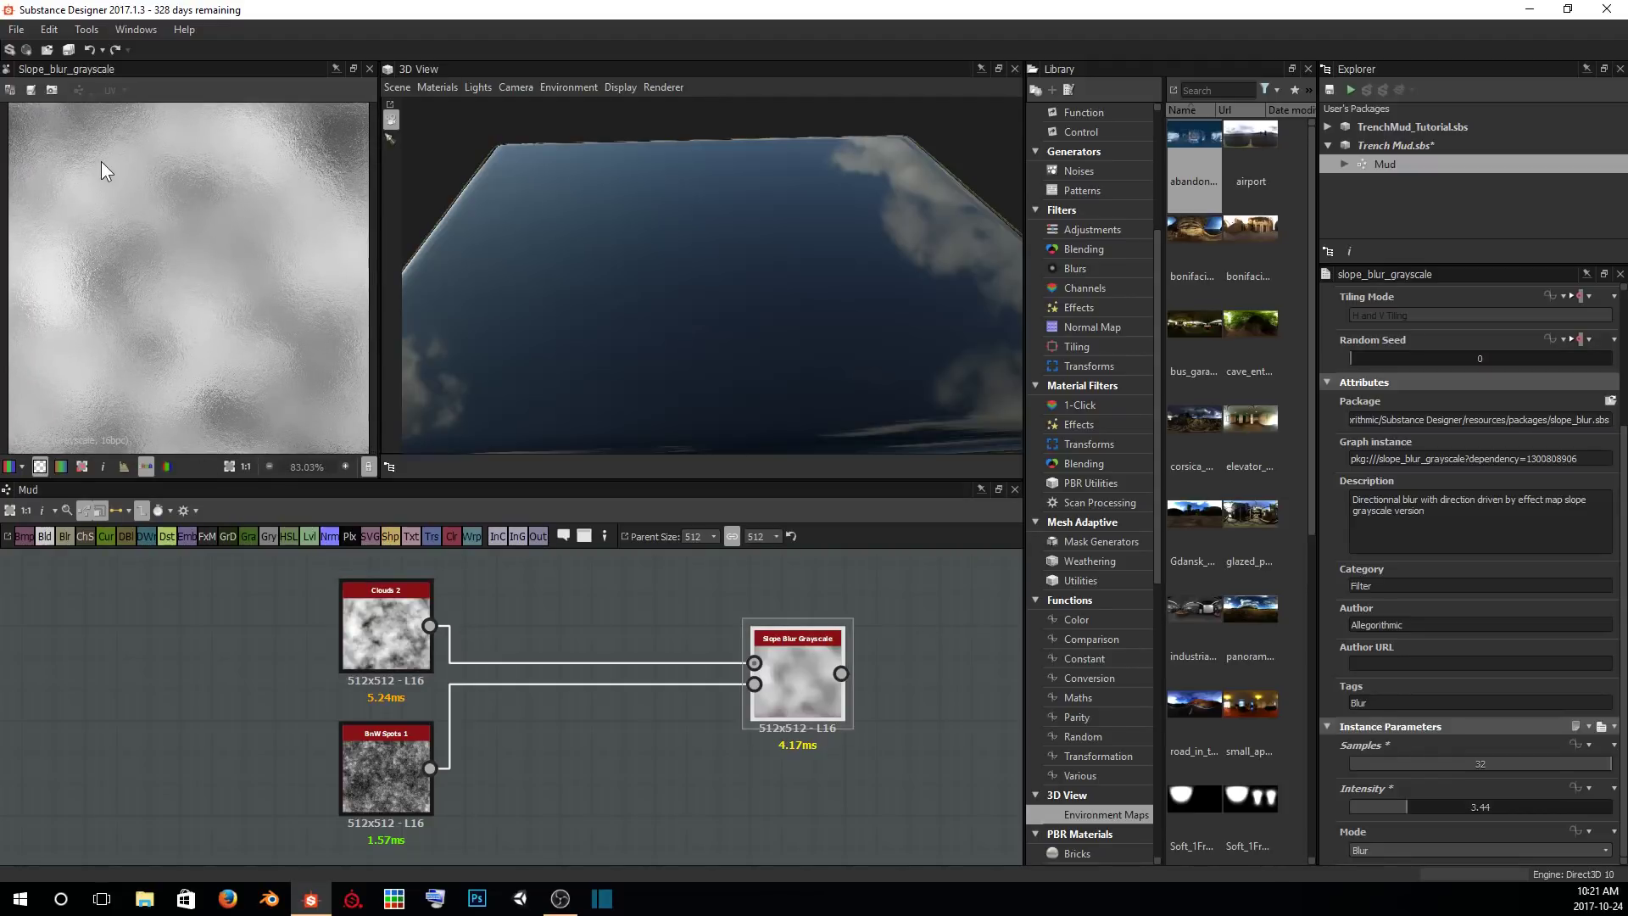
Lower the Slope Blur Grayscale node's Intensity to 0.31 and inspect the detail of the blurred clouds.
drag(1406, 806, 1355, 812)
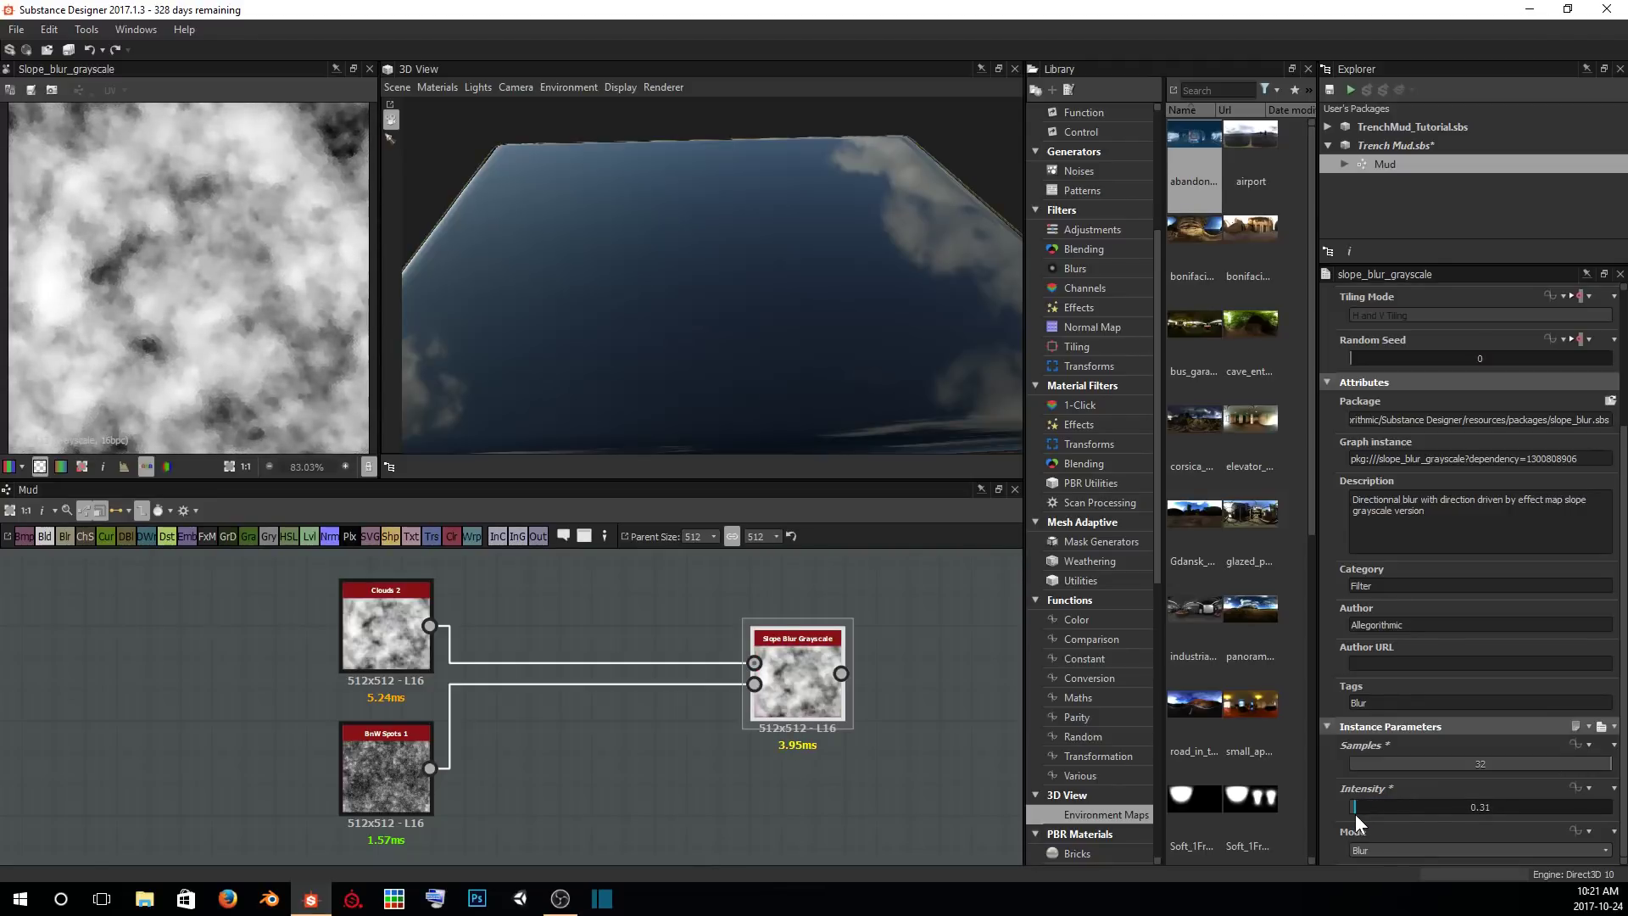
scroll(118, 225, up, 7)
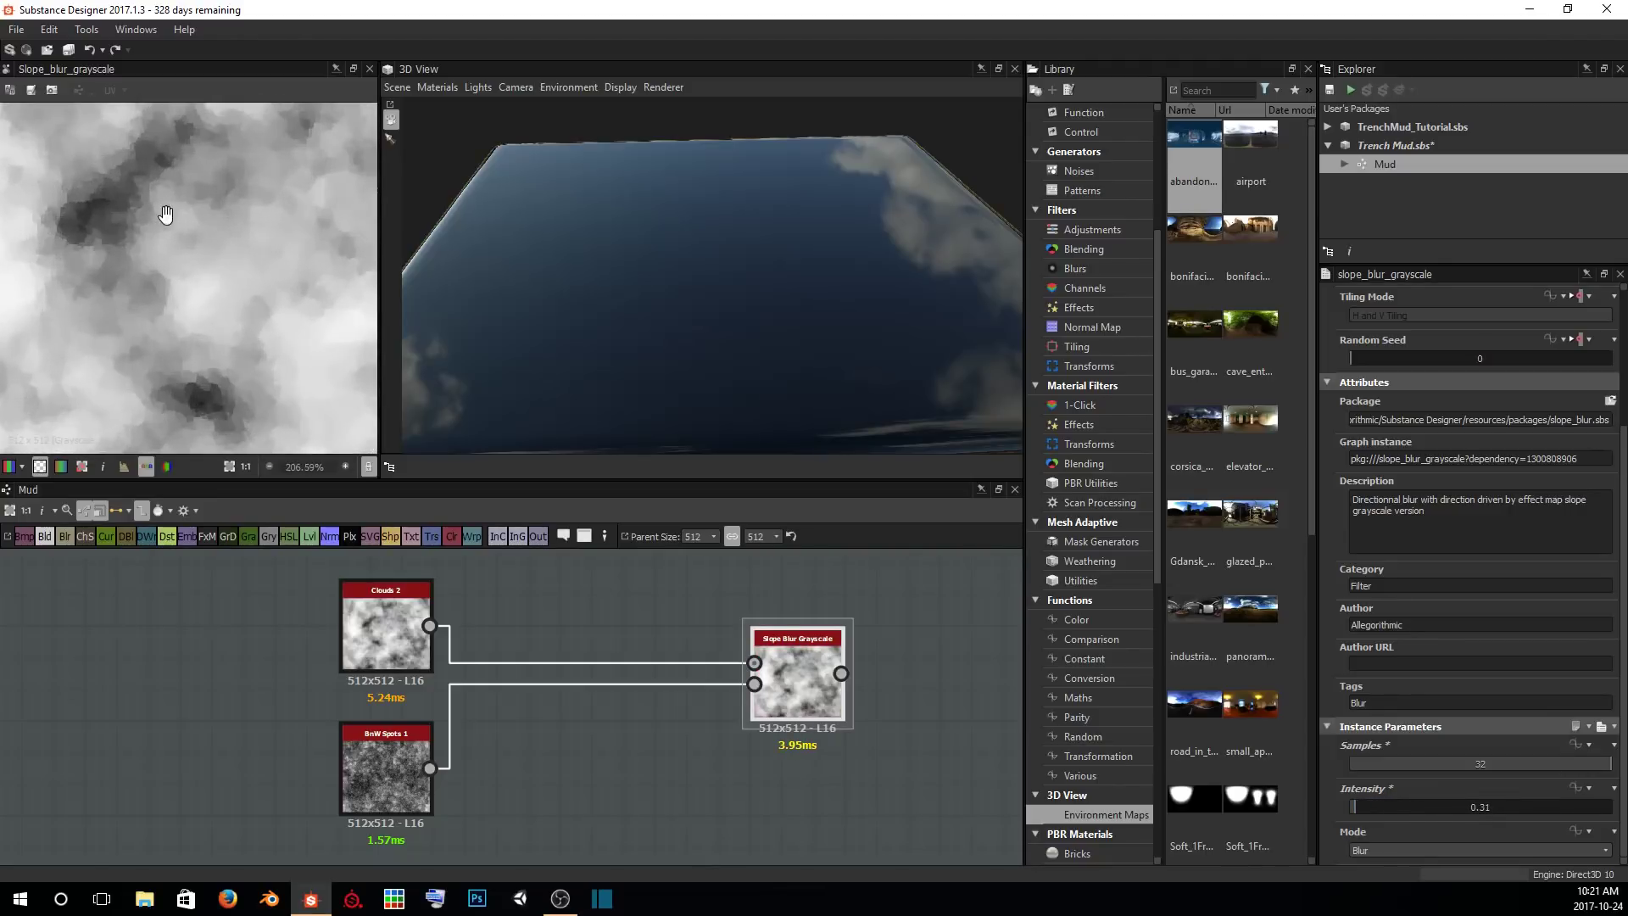
scroll(222, 300, up, 3)
middle_drag(200, 241, 248, 271)
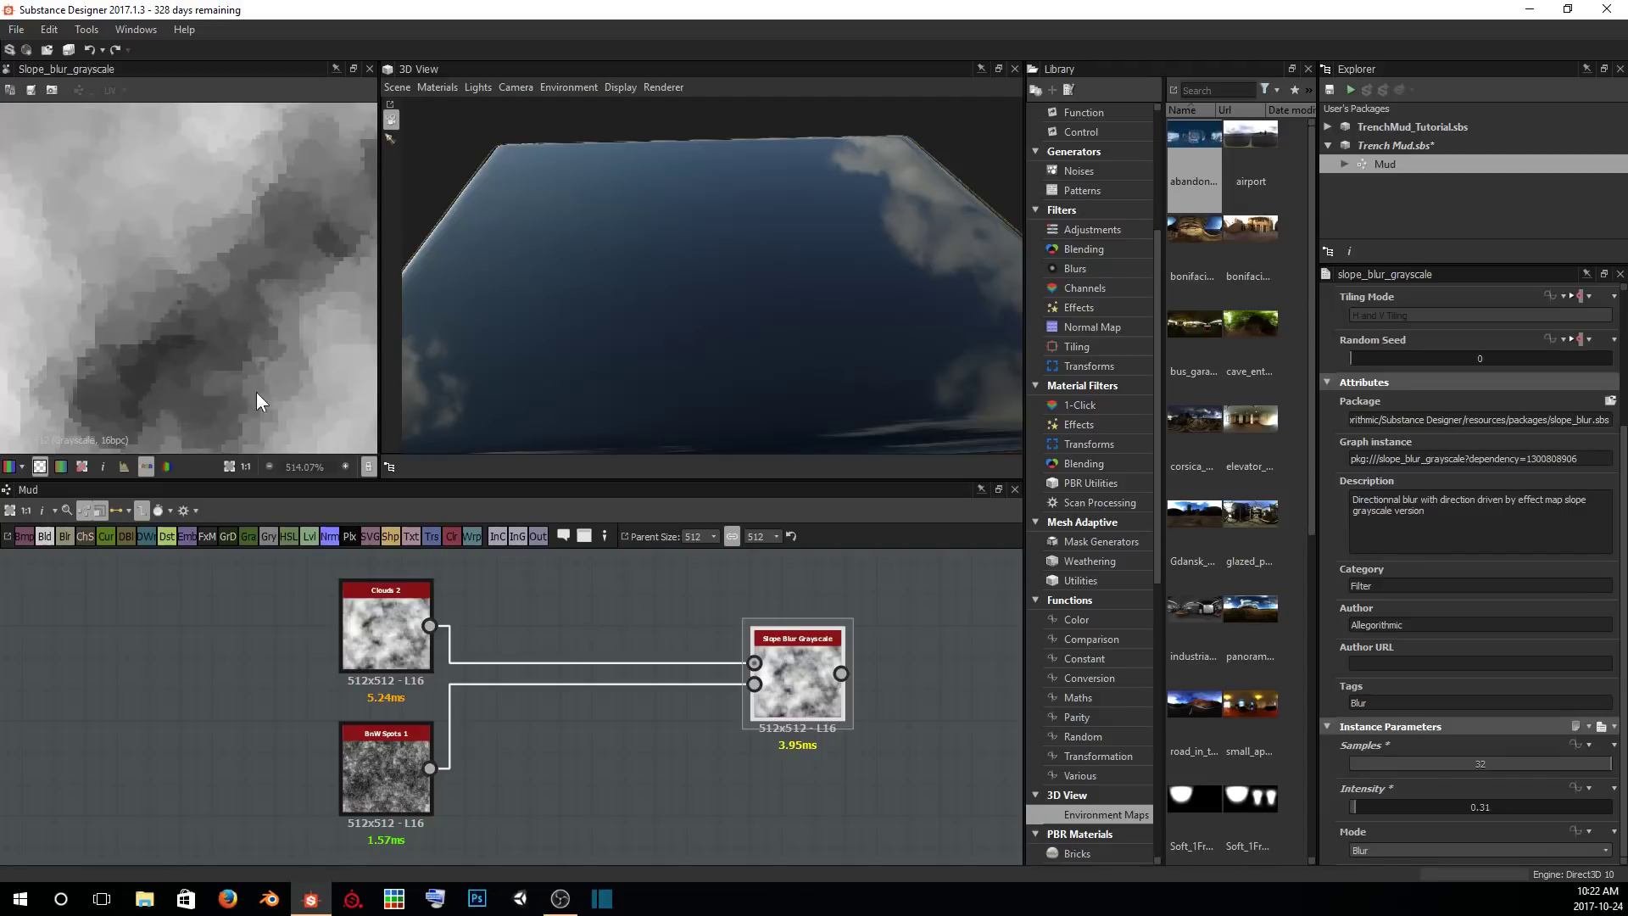
scroll(224, 343, down, 4)
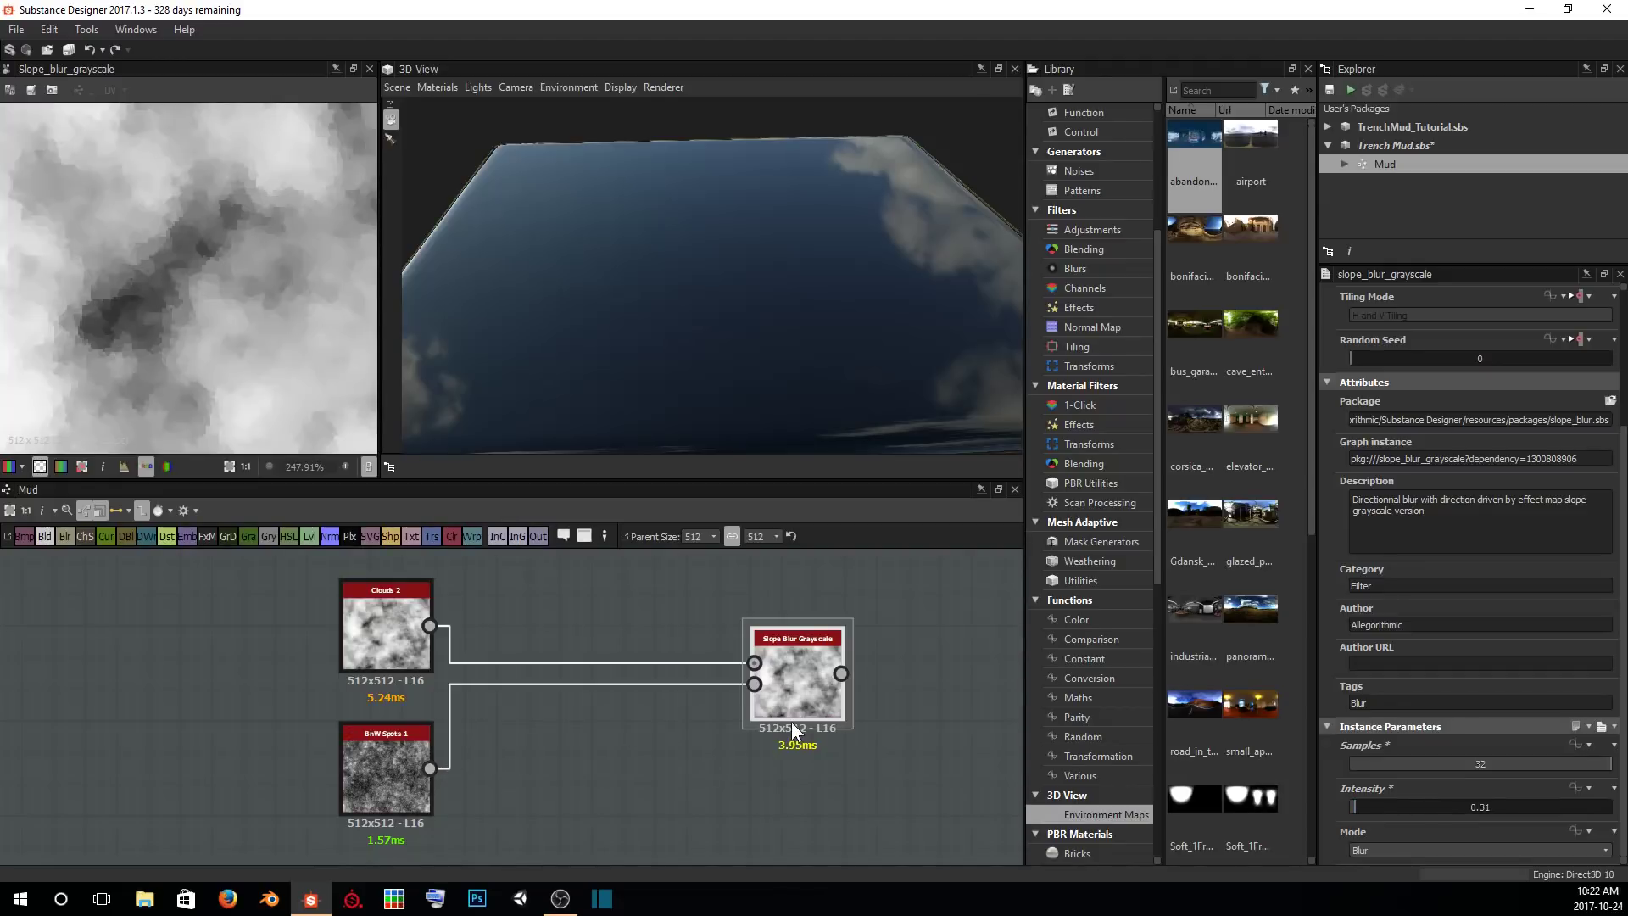
scroll(280, 335, down, 4)
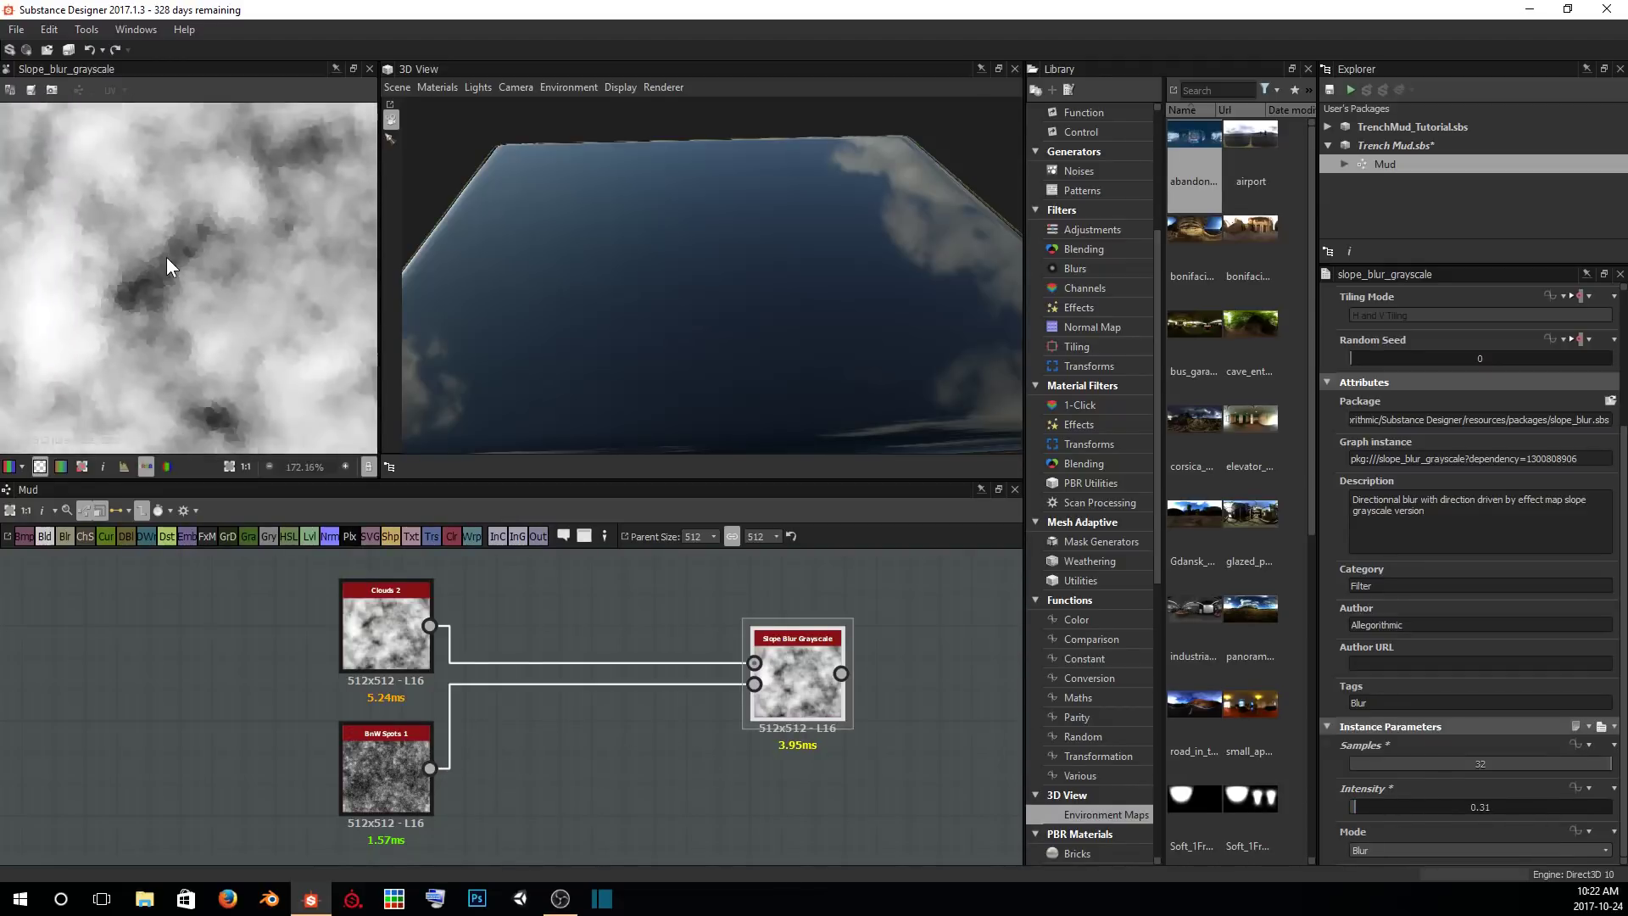
Try the Min and Max modes on the Slope Blur Grayscale node and switch its mode back to Blur.
click(1380, 853)
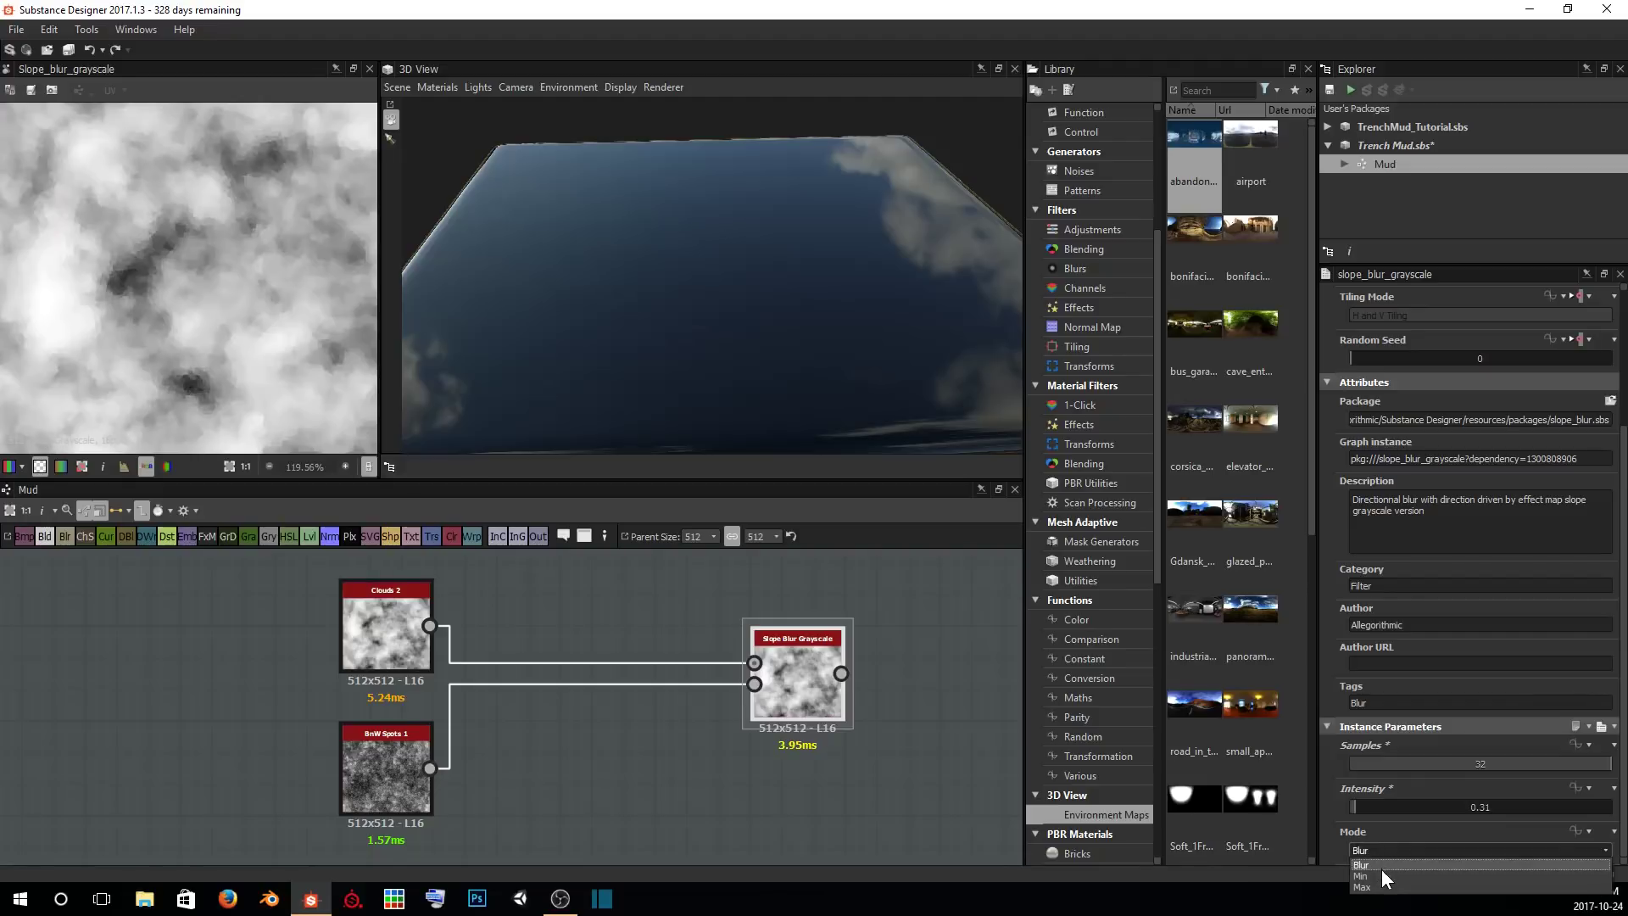
click(1381, 871)
scroll(201, 226, down, 3)
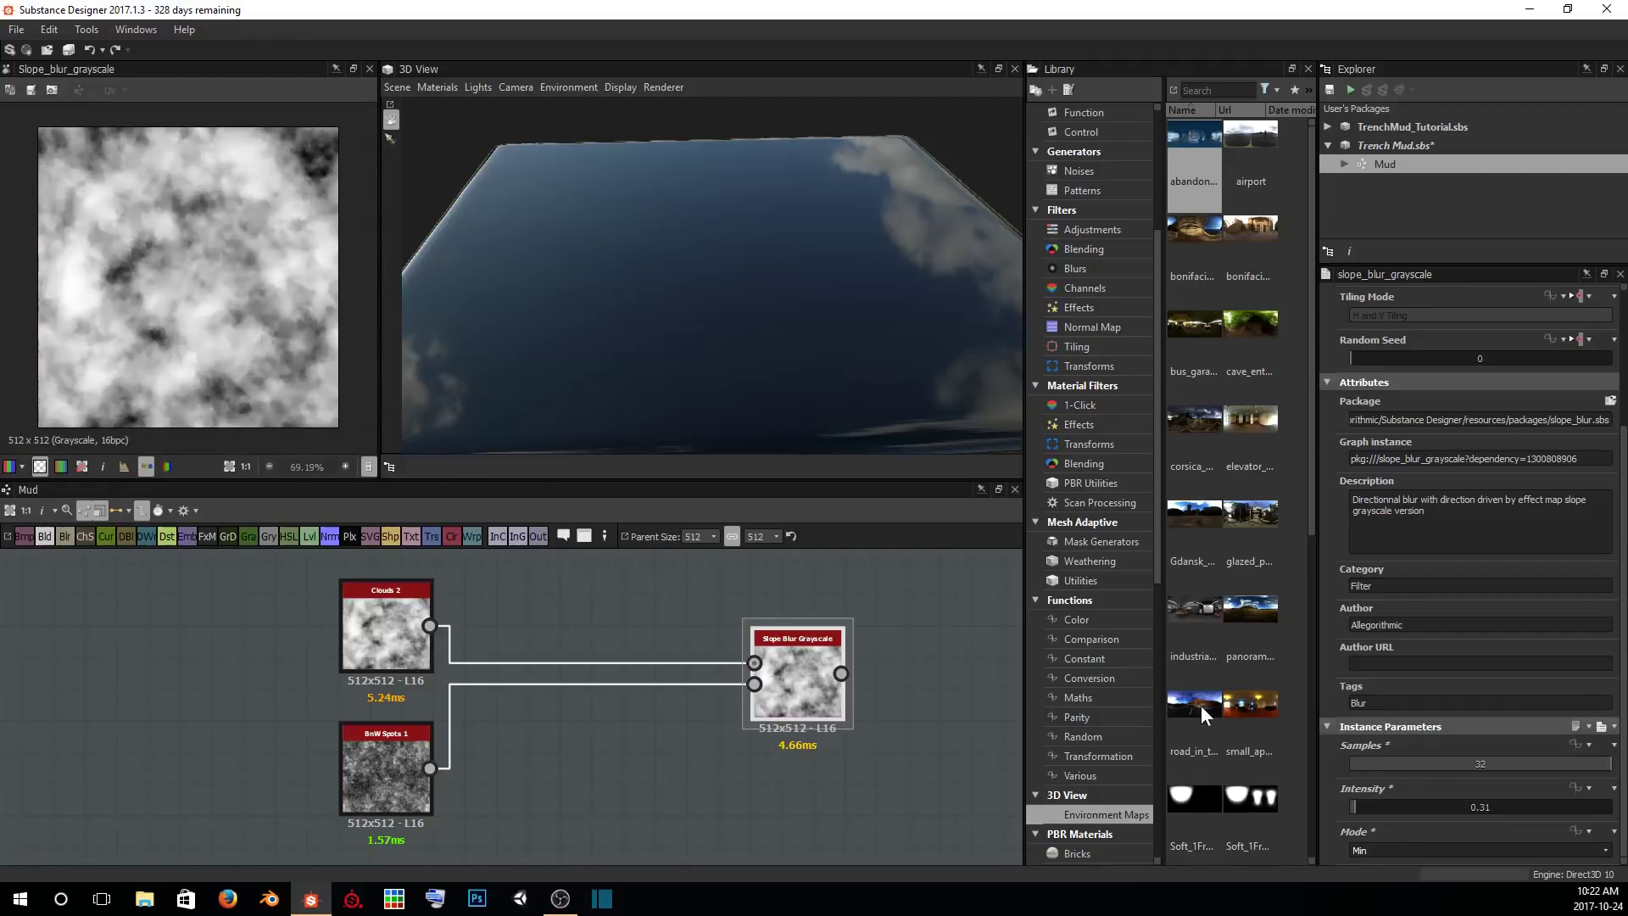
click(1392, 848)
click(1383, 887)
click(1385, 851)
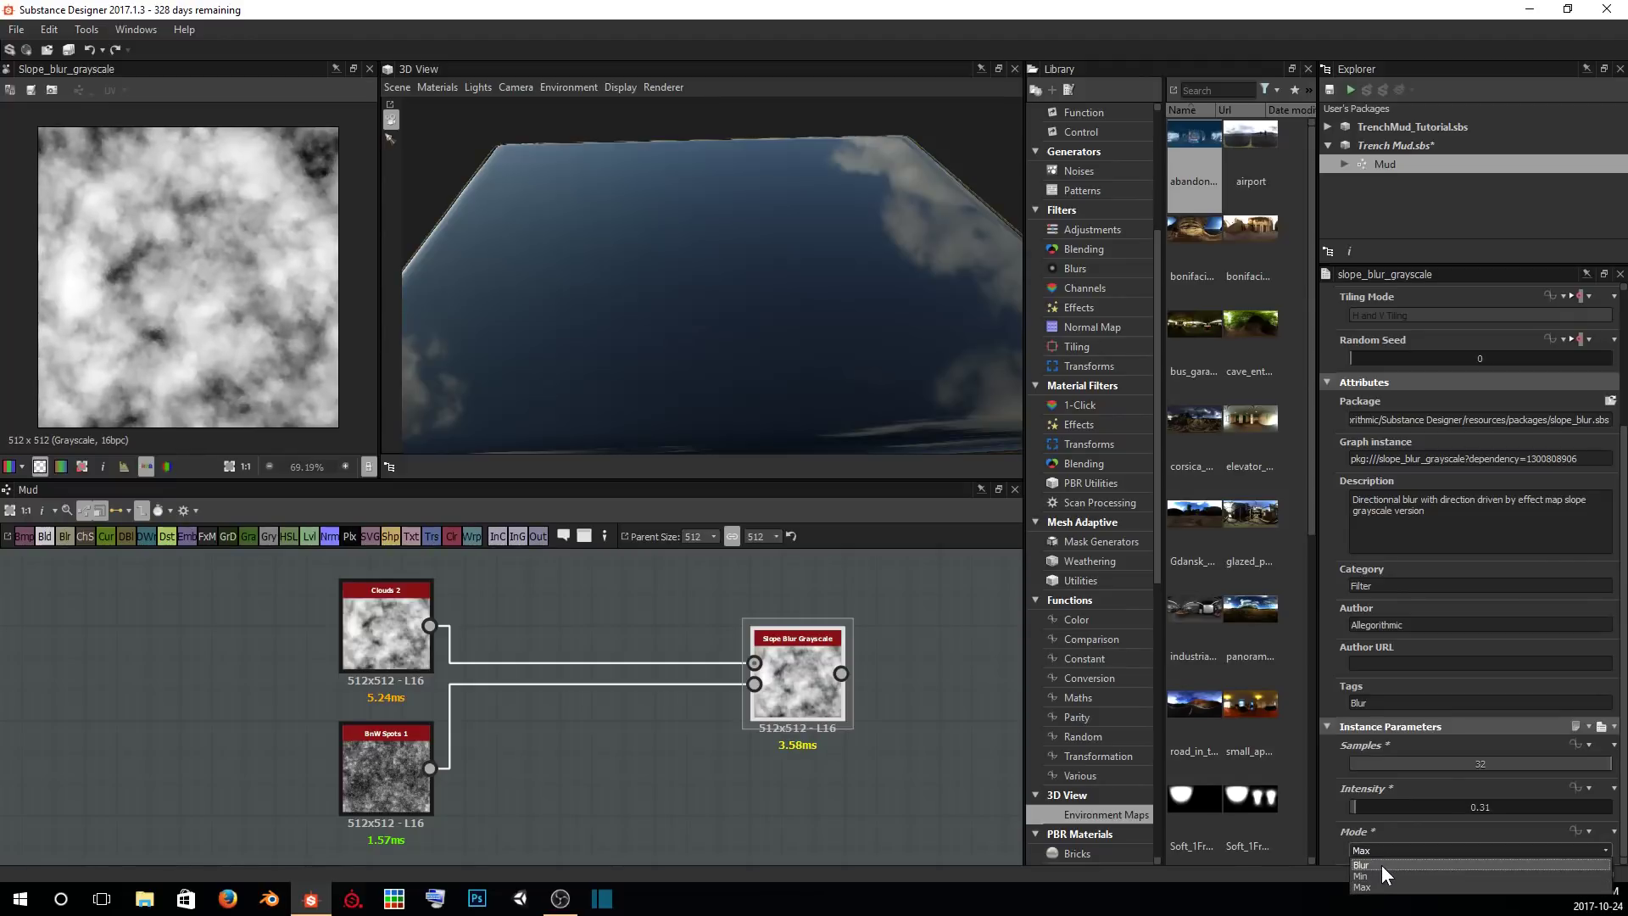
click(1381, 865)
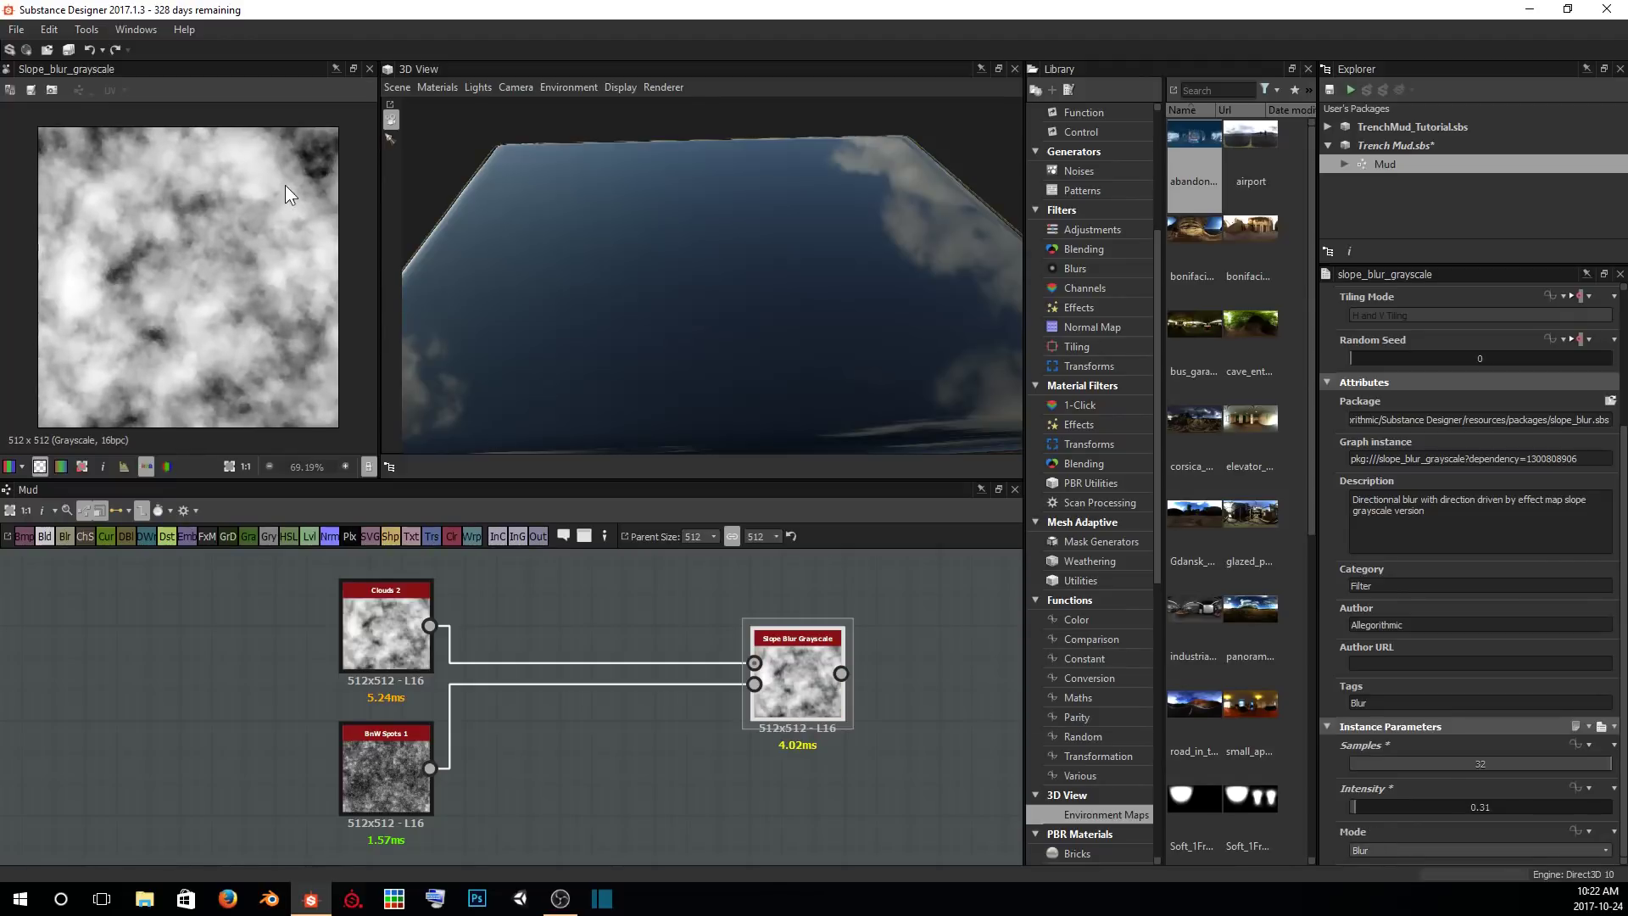
Insert a Transformation 2D node between the Clouds 2 and Slope Blur Grayscale nodes.
middle_drag(918, 656, 852, 690)
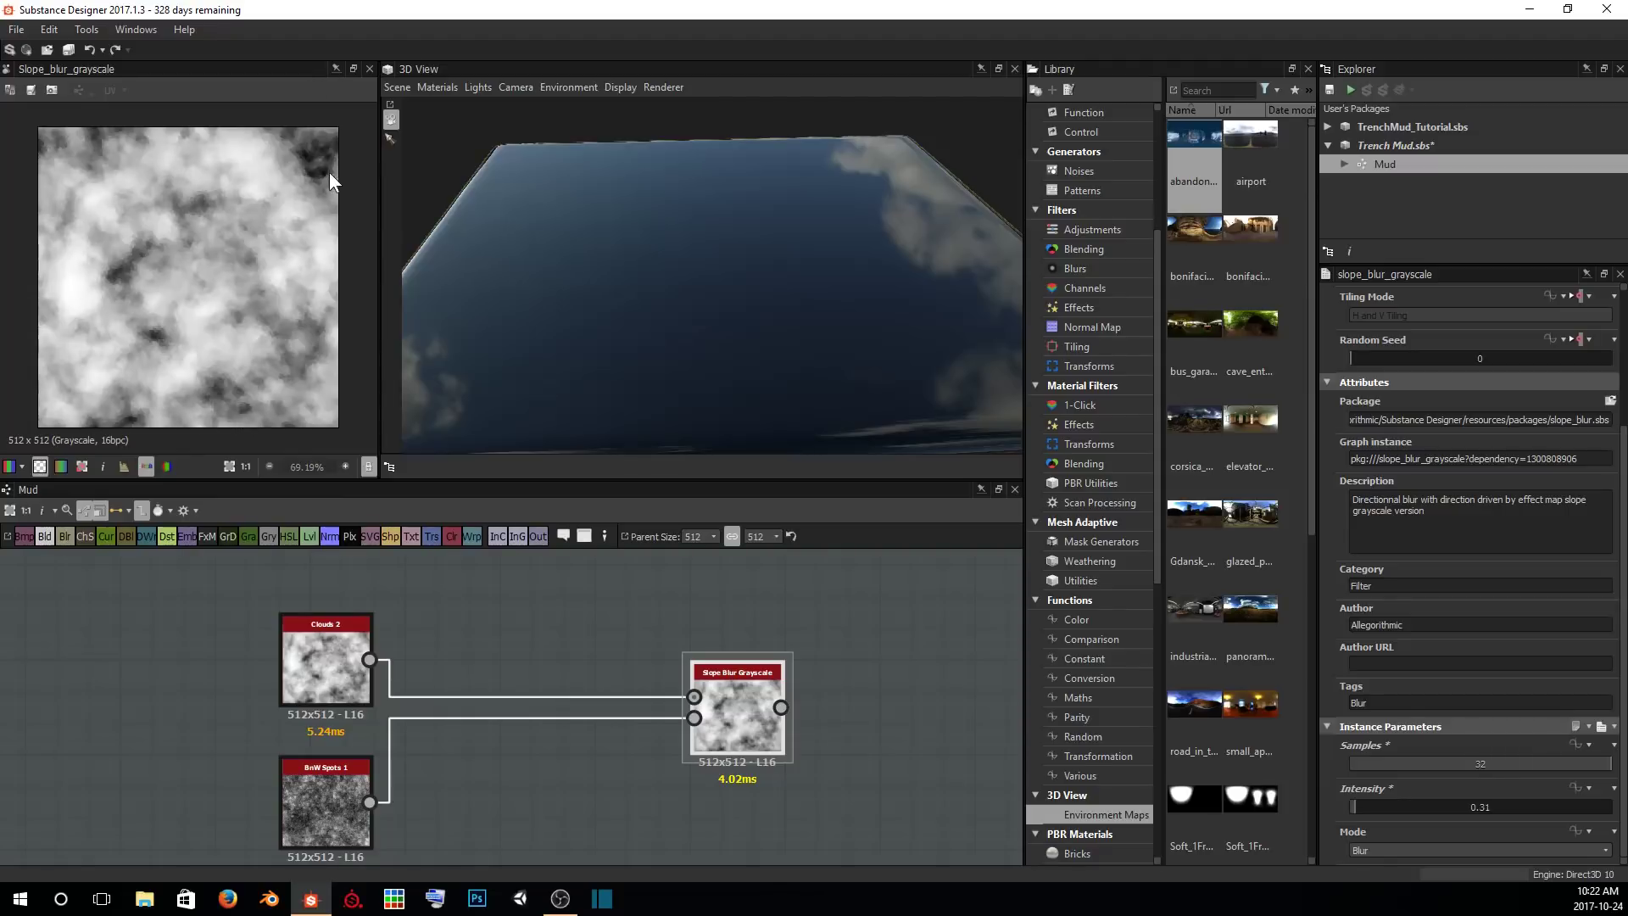
scroll(327, 134, up, 3)
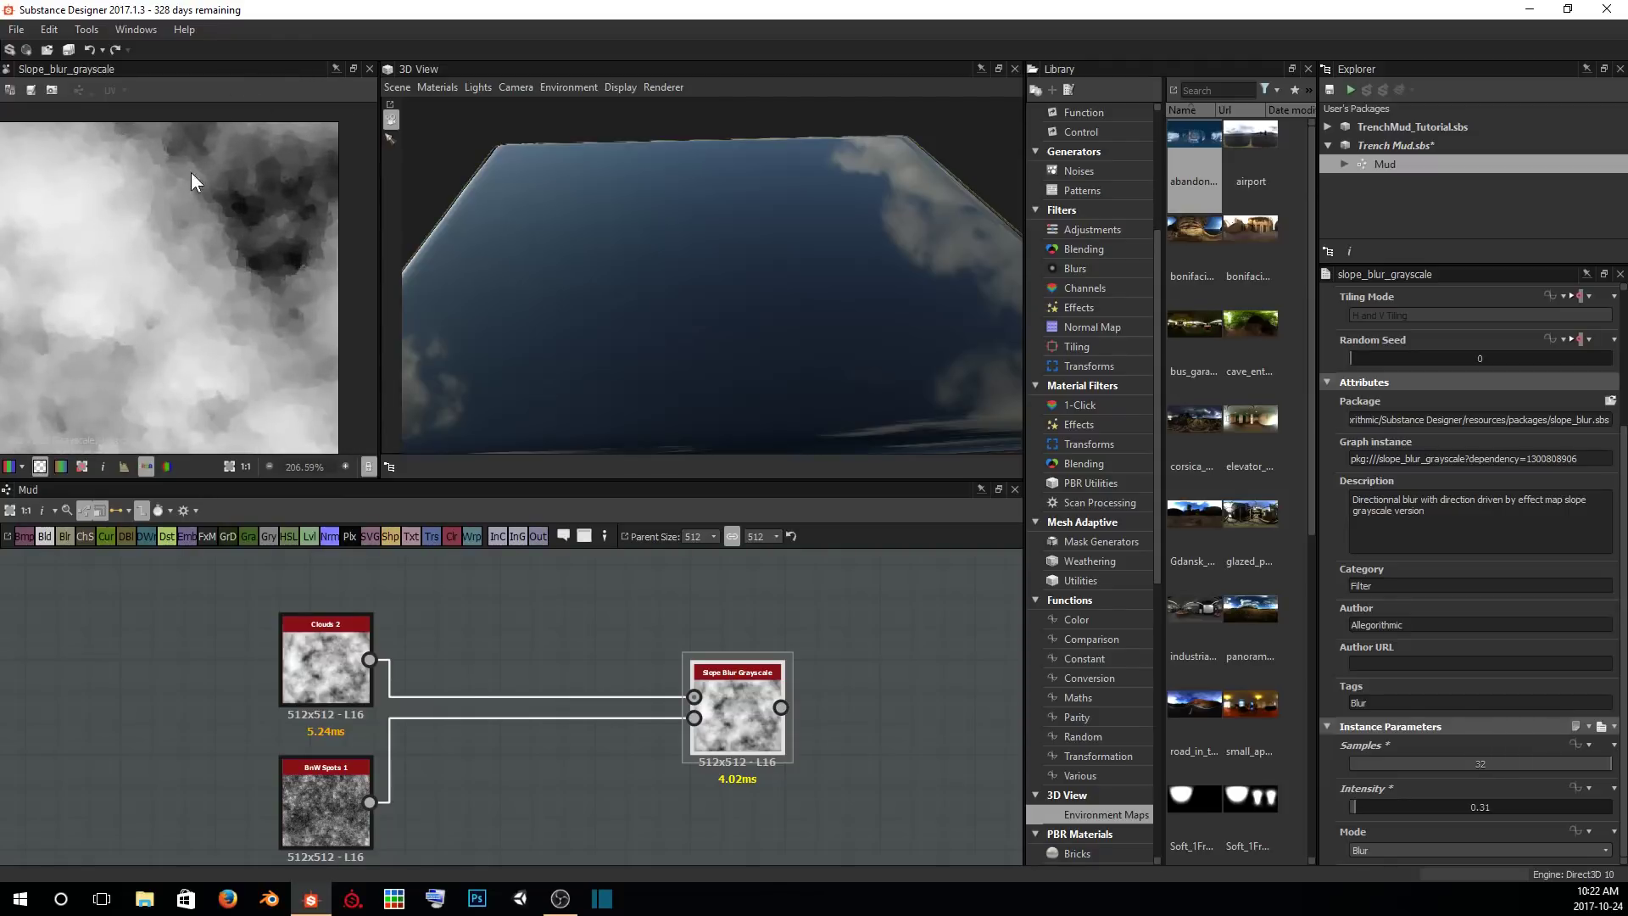
scroll(120, 300, down, 4)
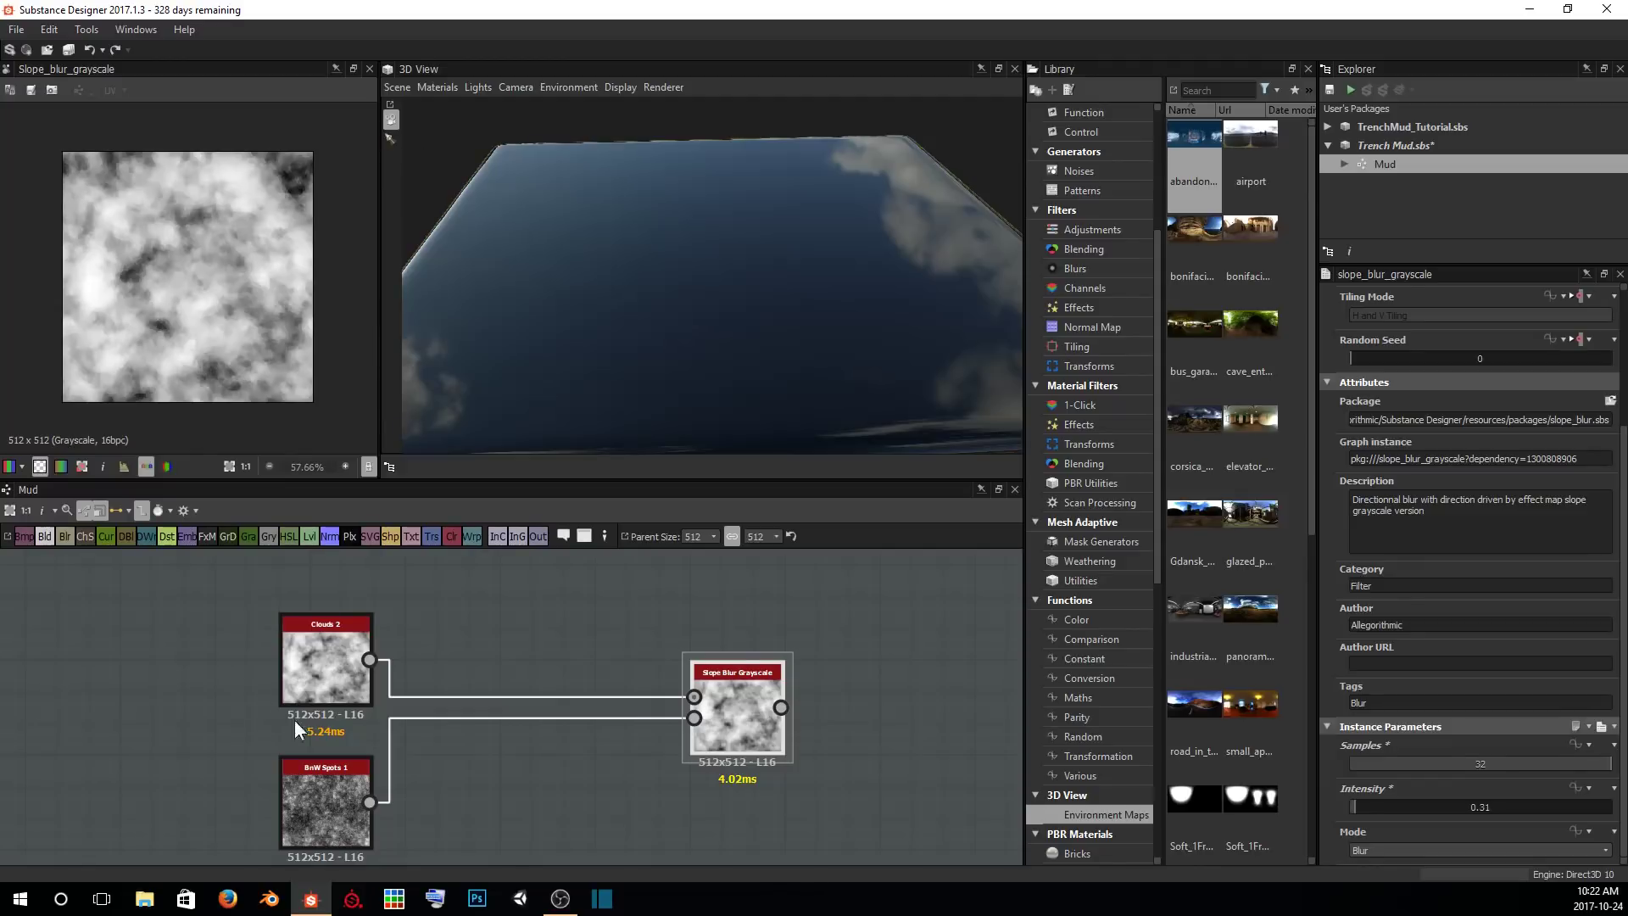
click(328, 663)
key(space)
text(t)
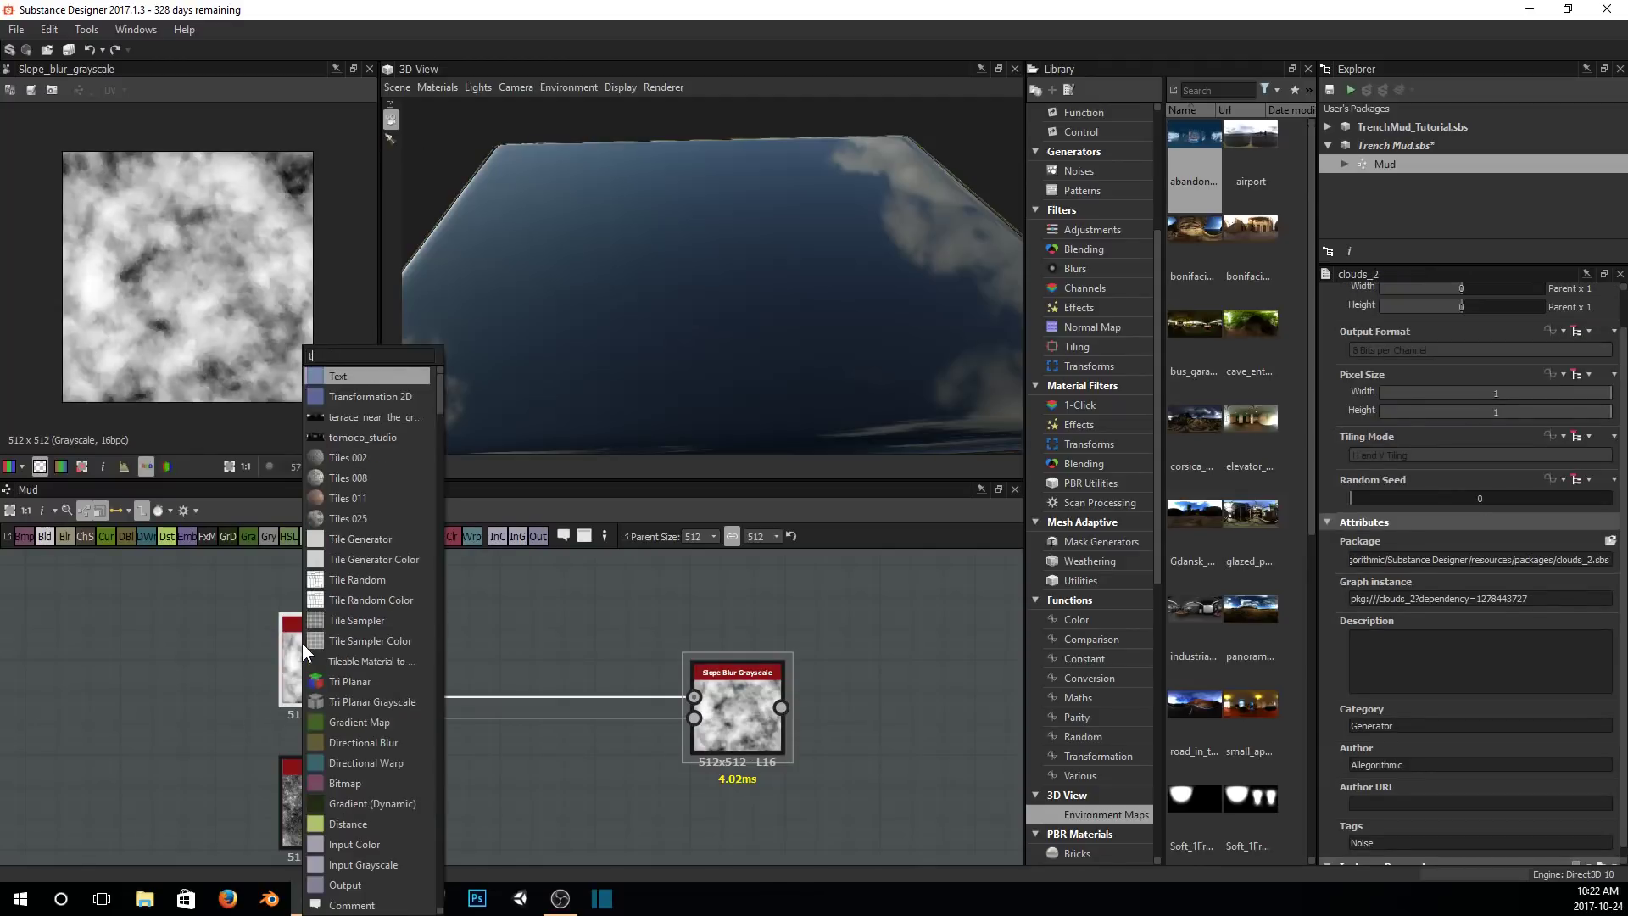
text(r)
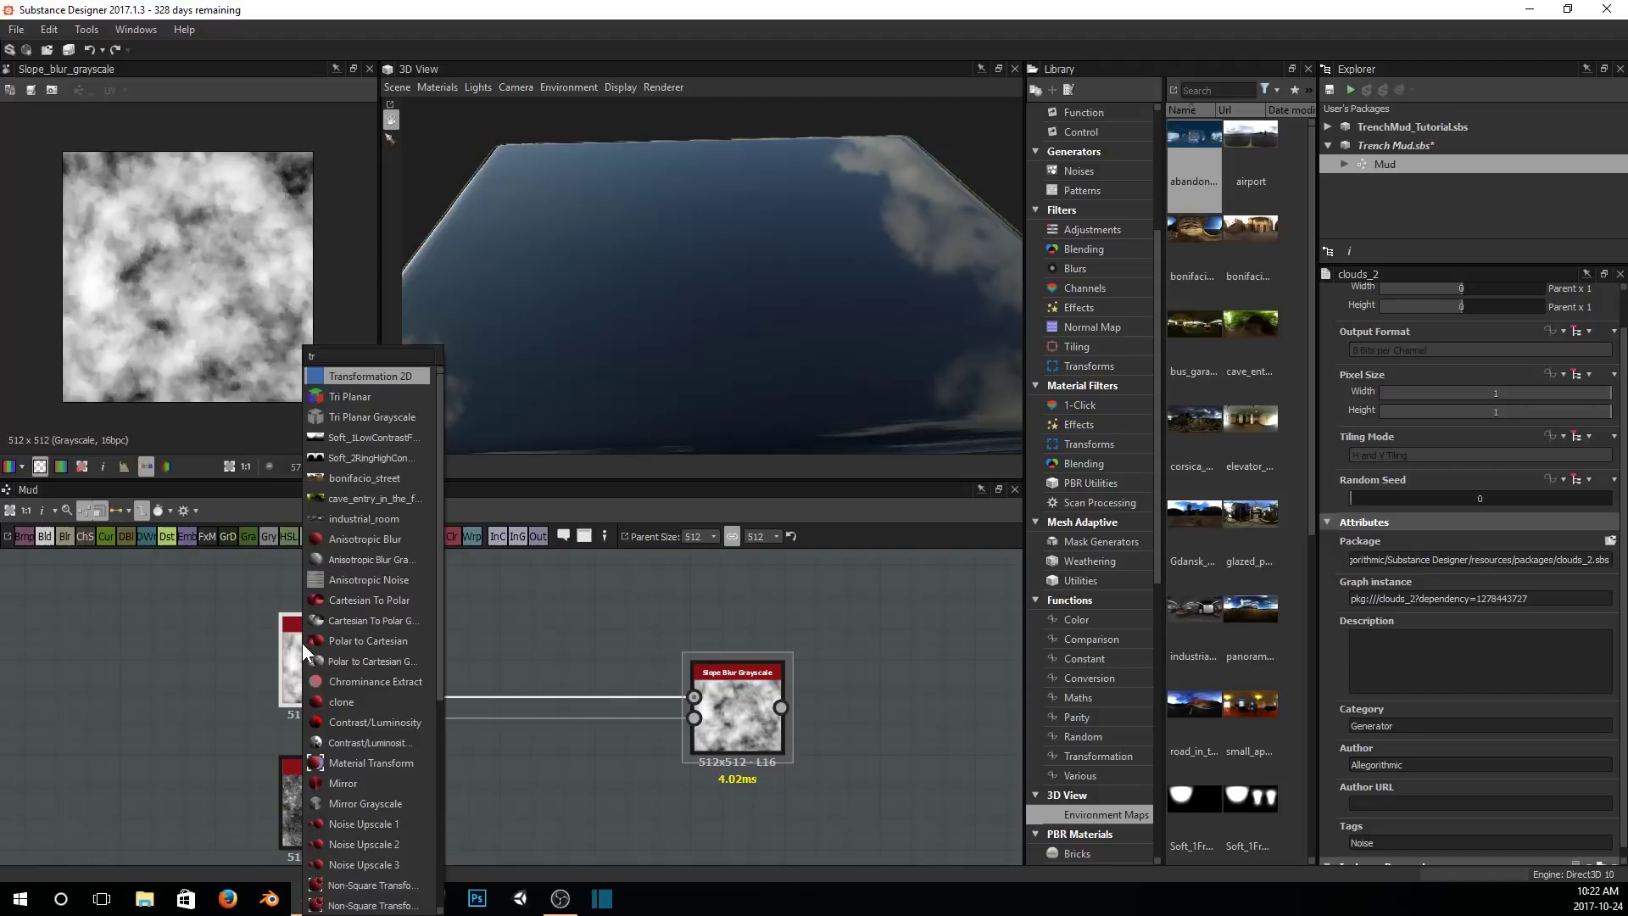
key(Return)
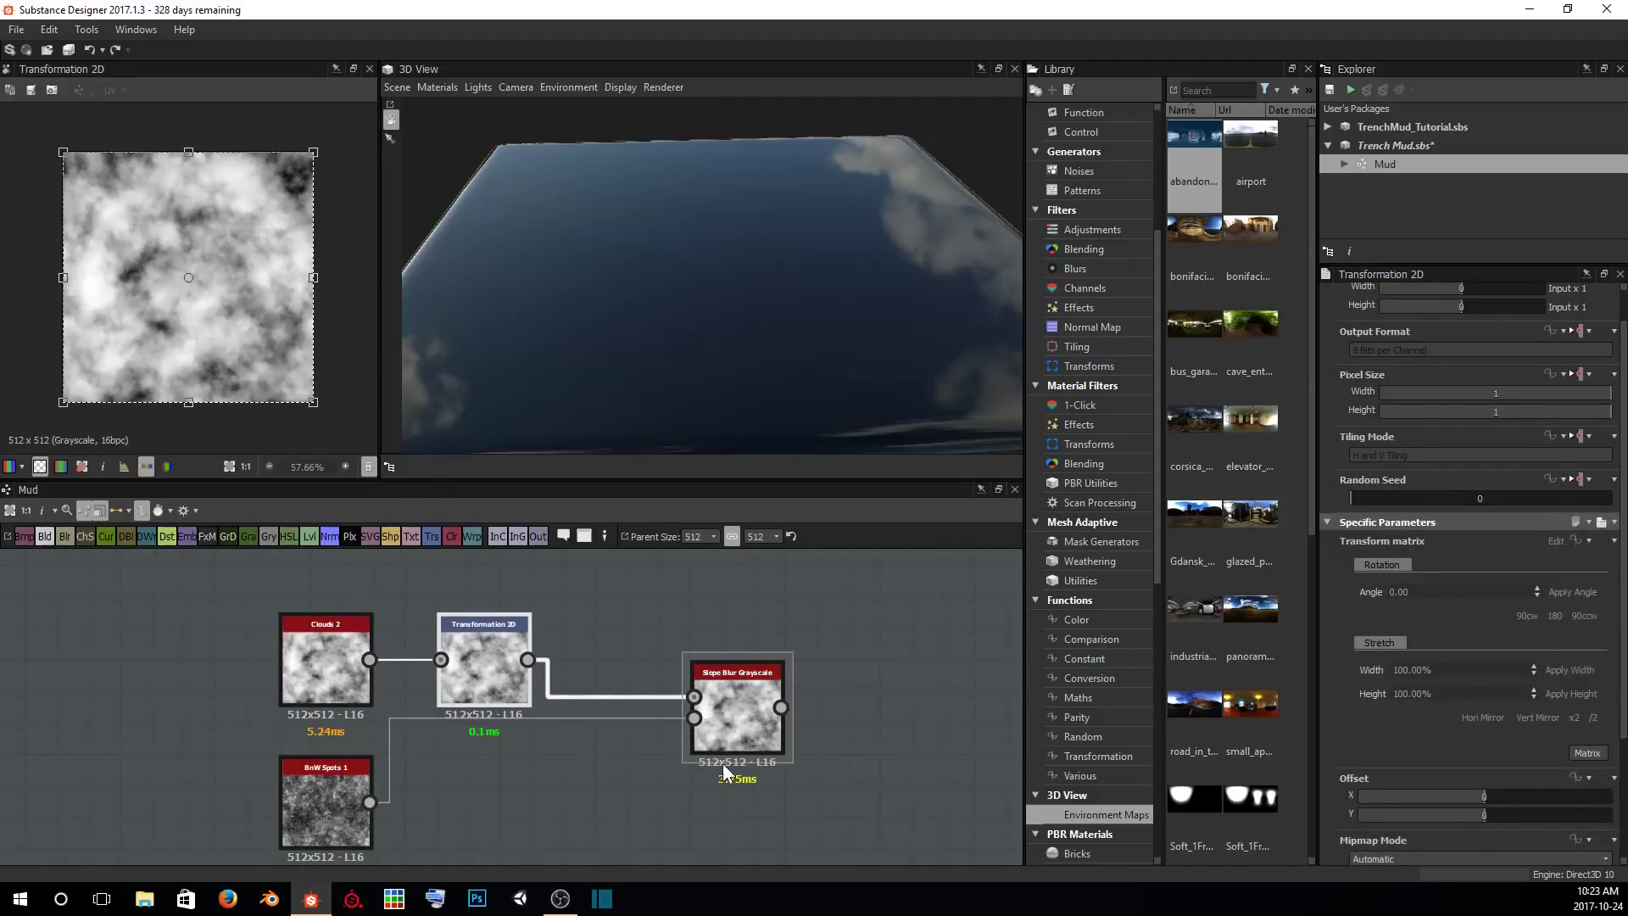
Offset the Transformation 2D to about X 0.5 and Y -0.68 to reposition the cloud pattern, and save the package.
click(731, 714)
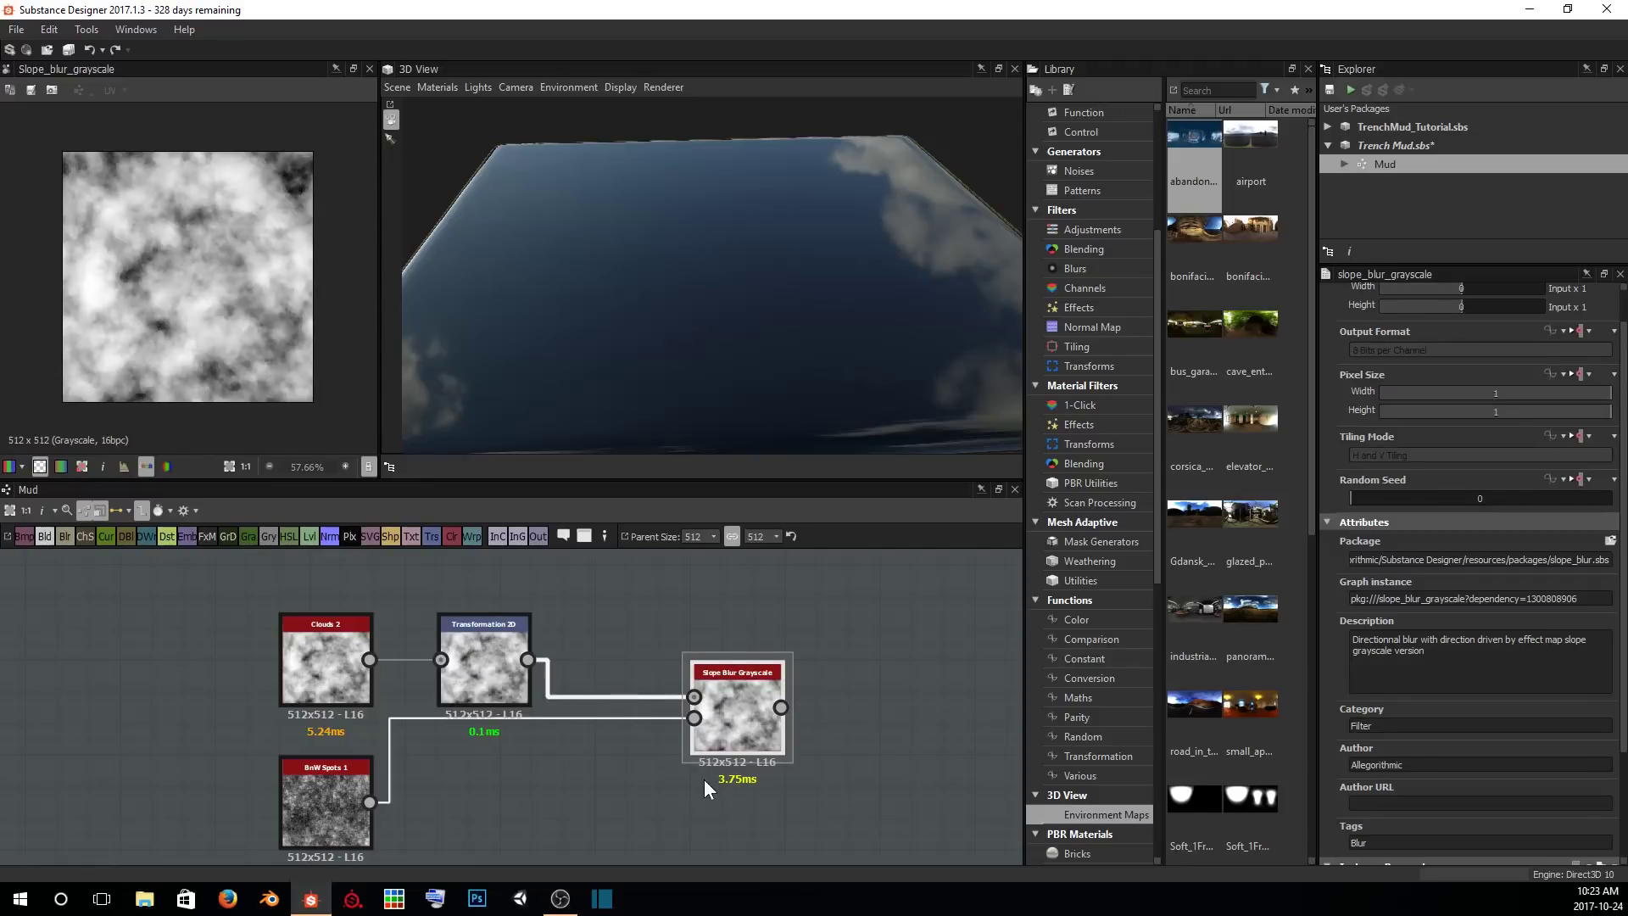
scroll(161, 292, up, 1)
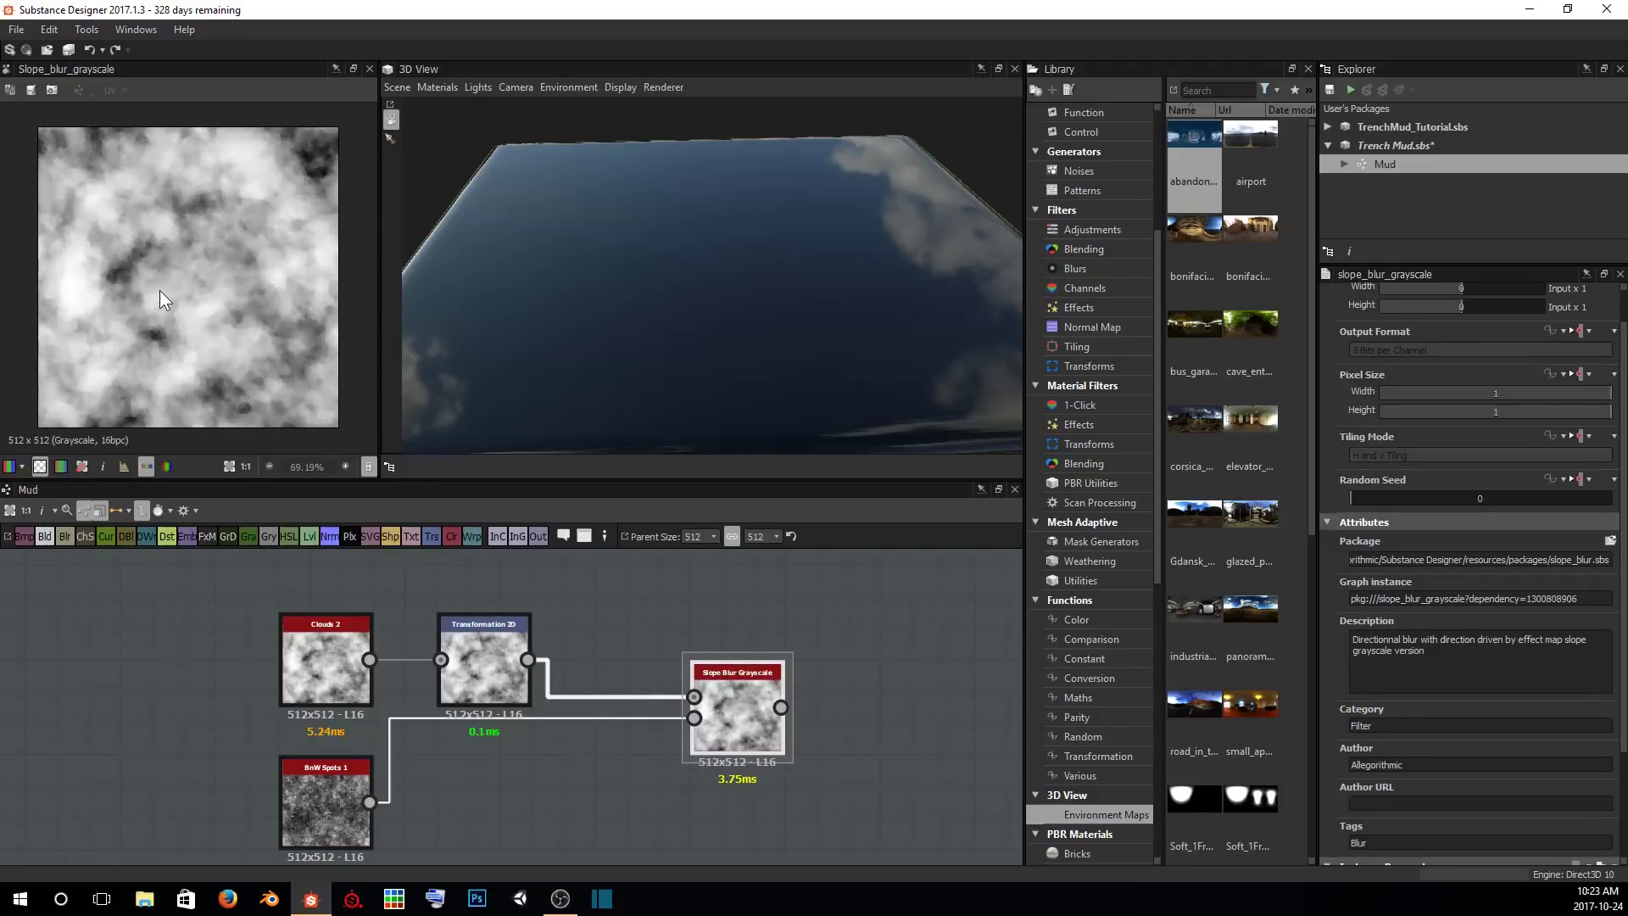
click(490, 665)
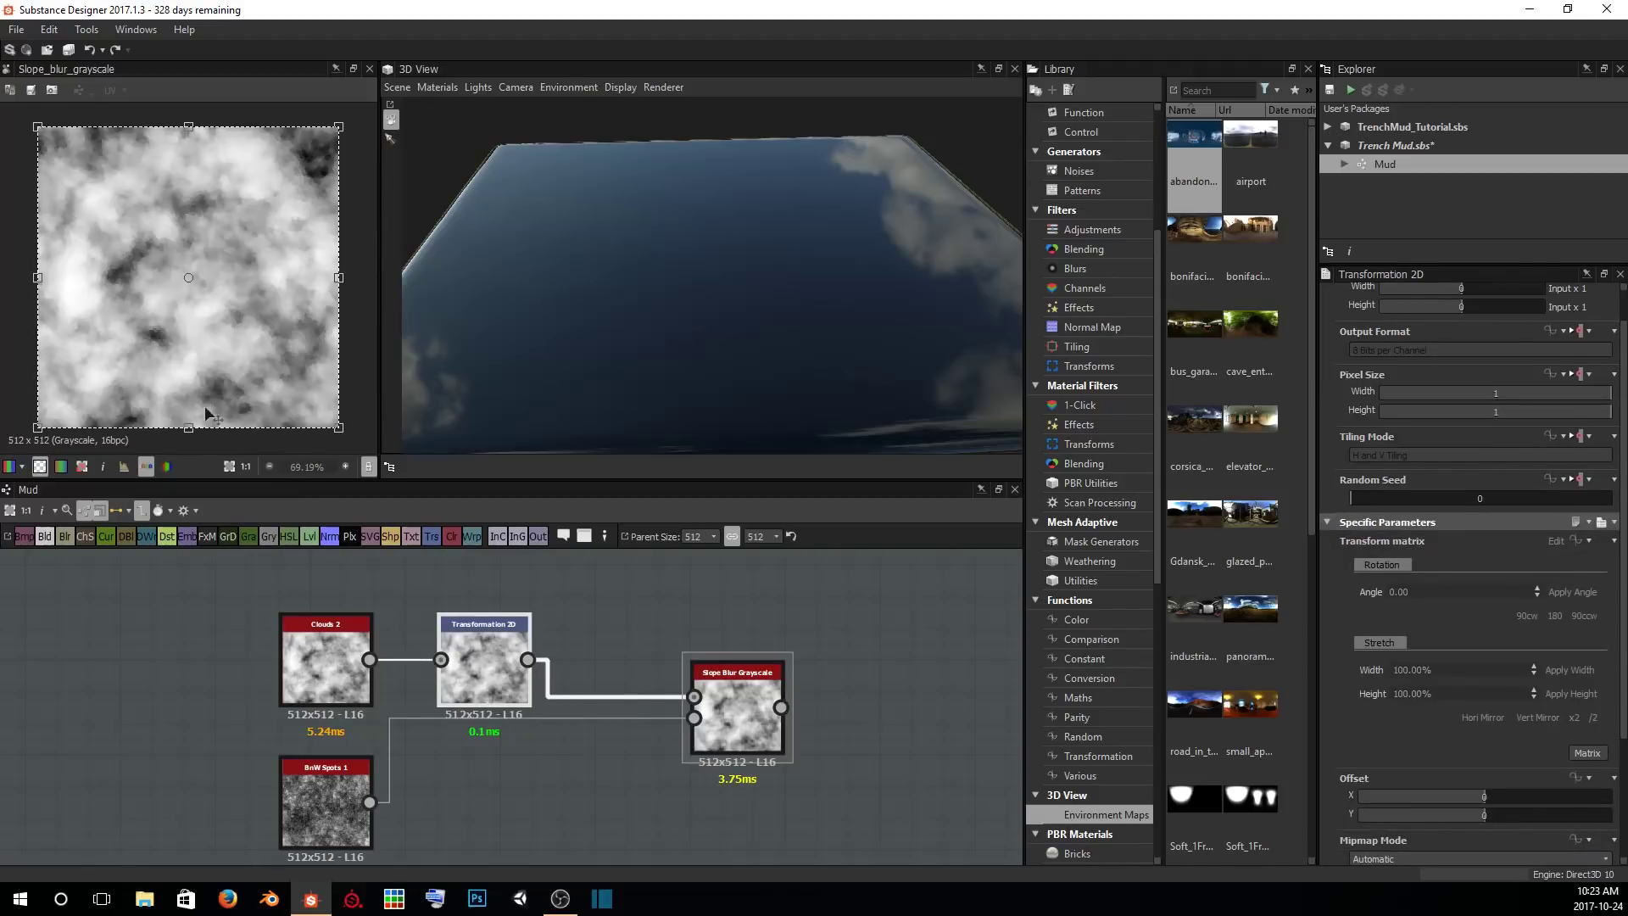
drag(289, 223, 138, 418)
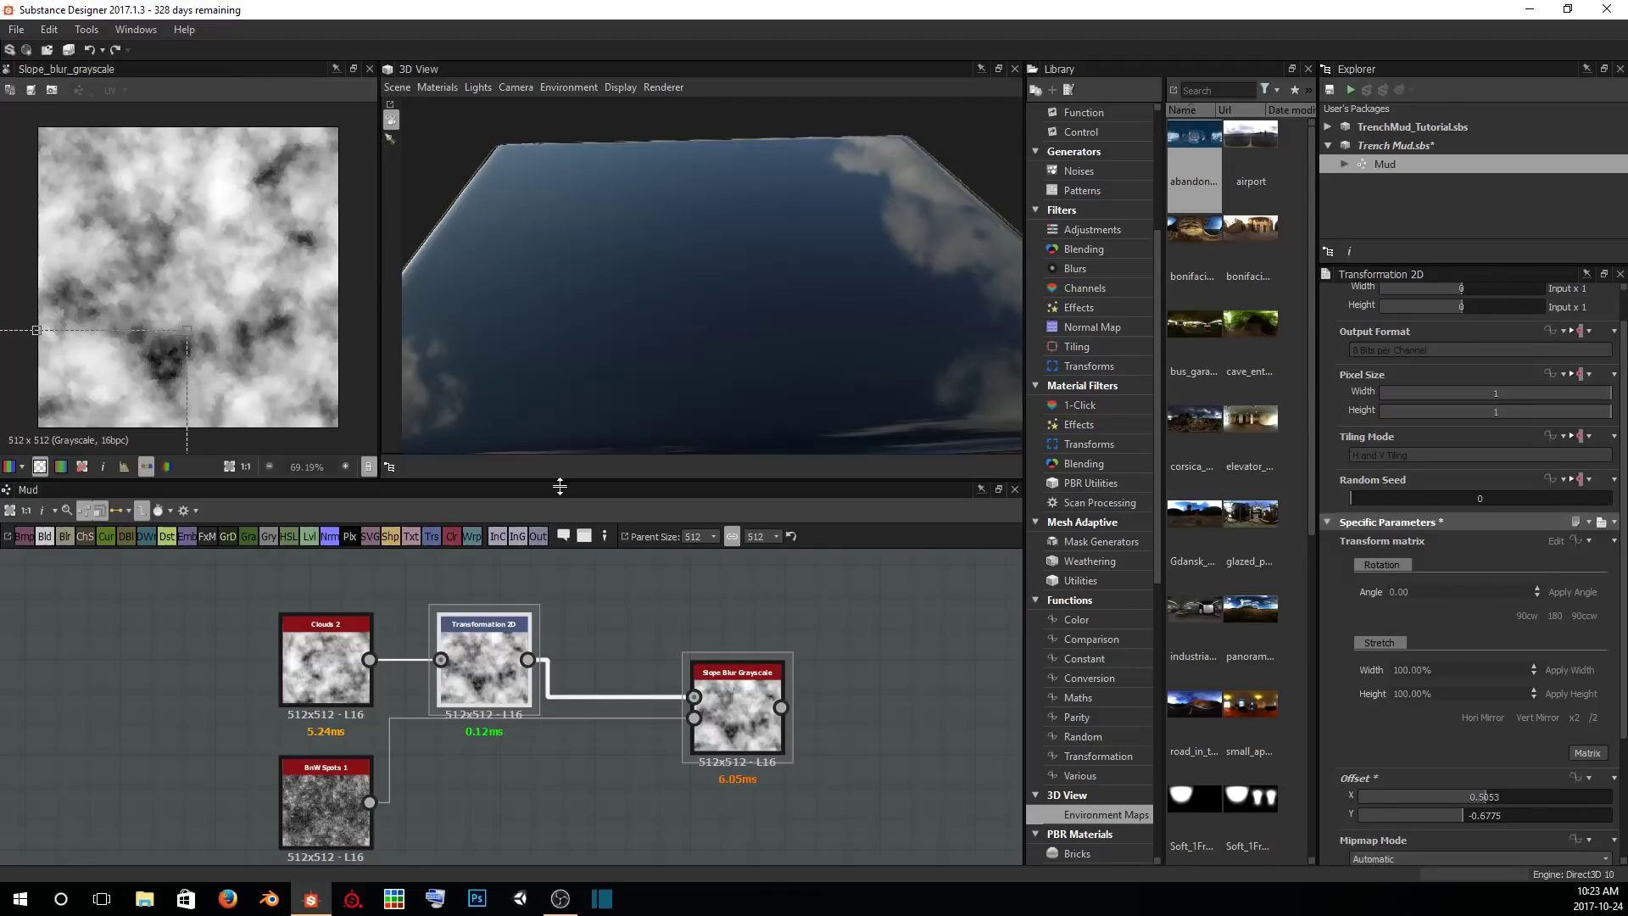
click(895, 621)
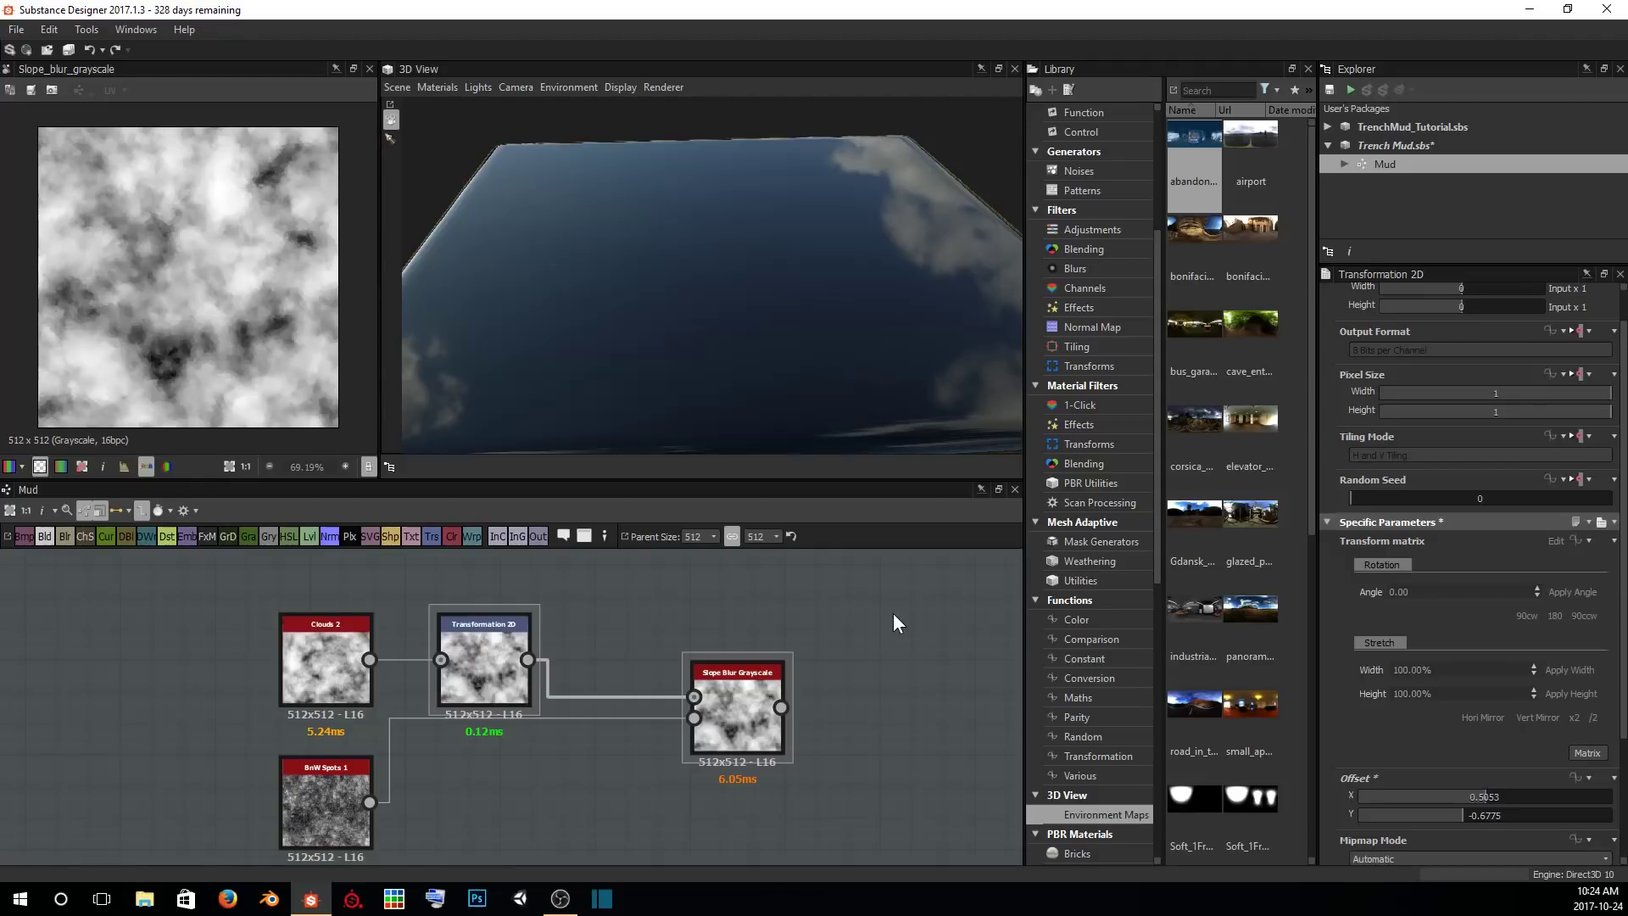
key(ctrl+s)
Connect the Slope Blur Grayscale output to the input of the Normal node that feeds Base Material.
scroll(868, 642, down, 1)
middle_drag(868, 641, 512, 656)
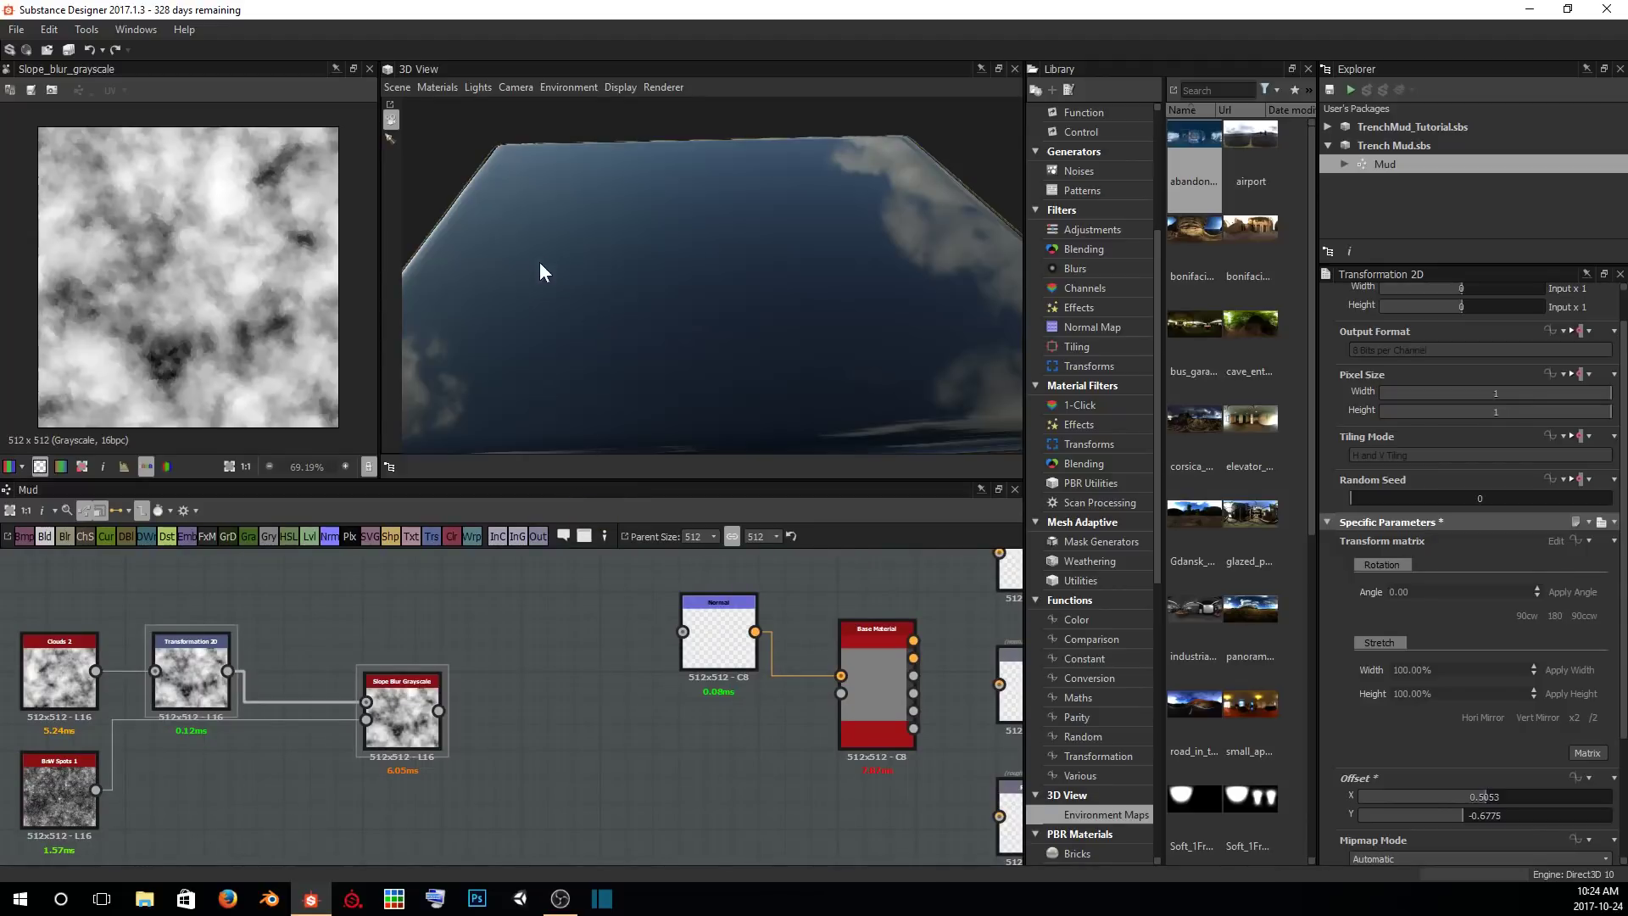
drag(539, 262, 760, 302)
click(389, 716)
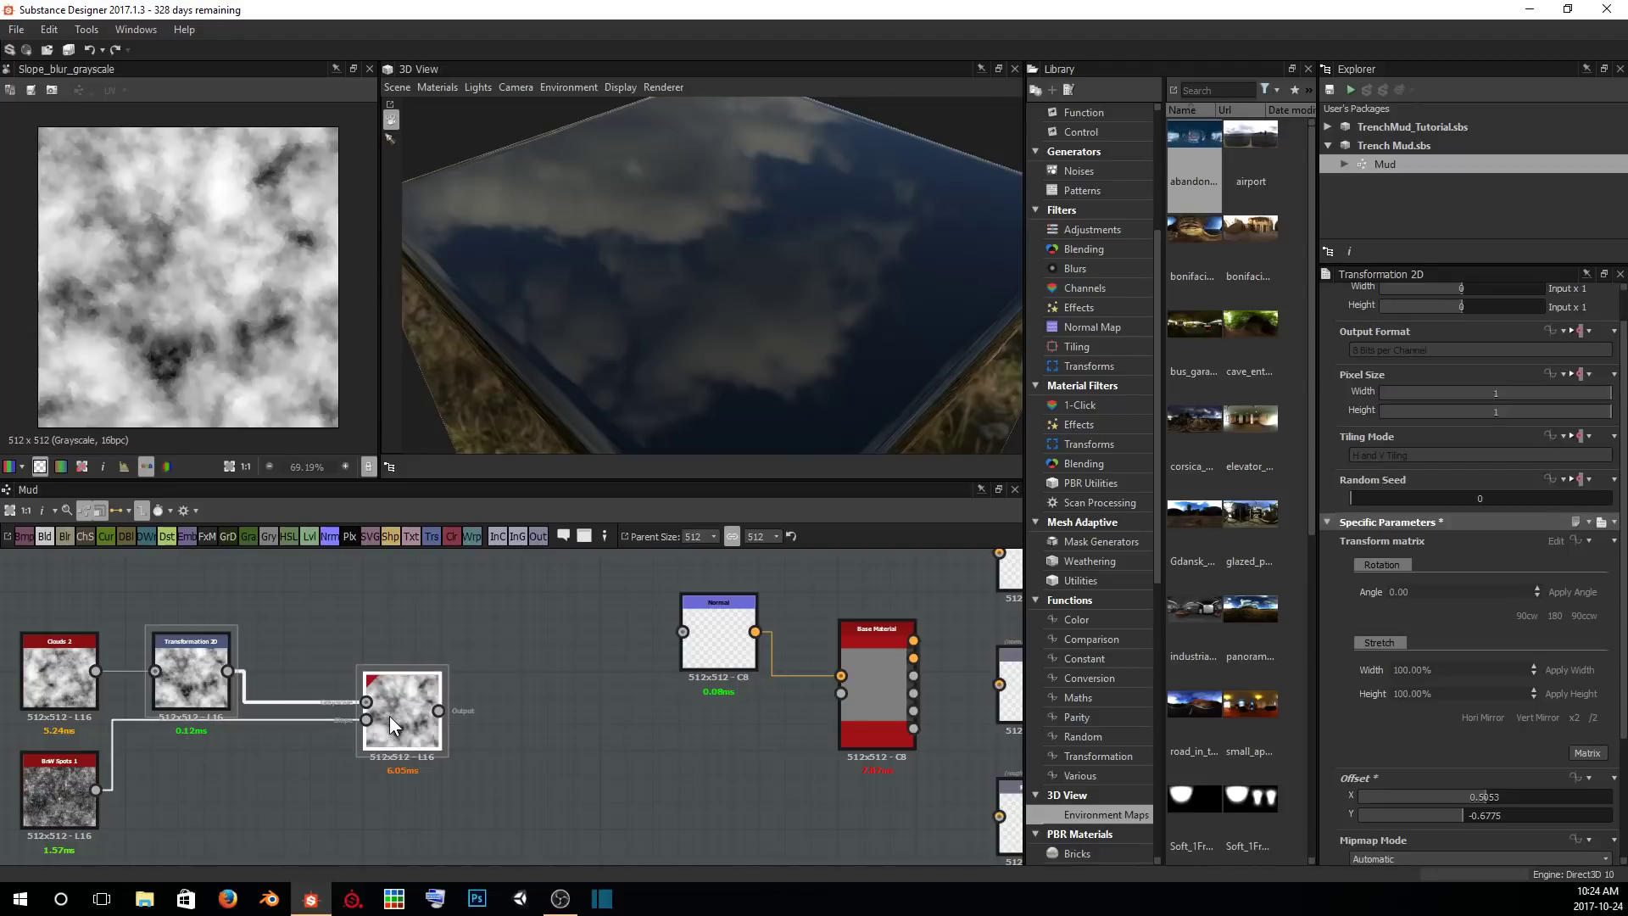
scroll(396, 783, up, 3)
middle_drag(395, 783, 490, 736)
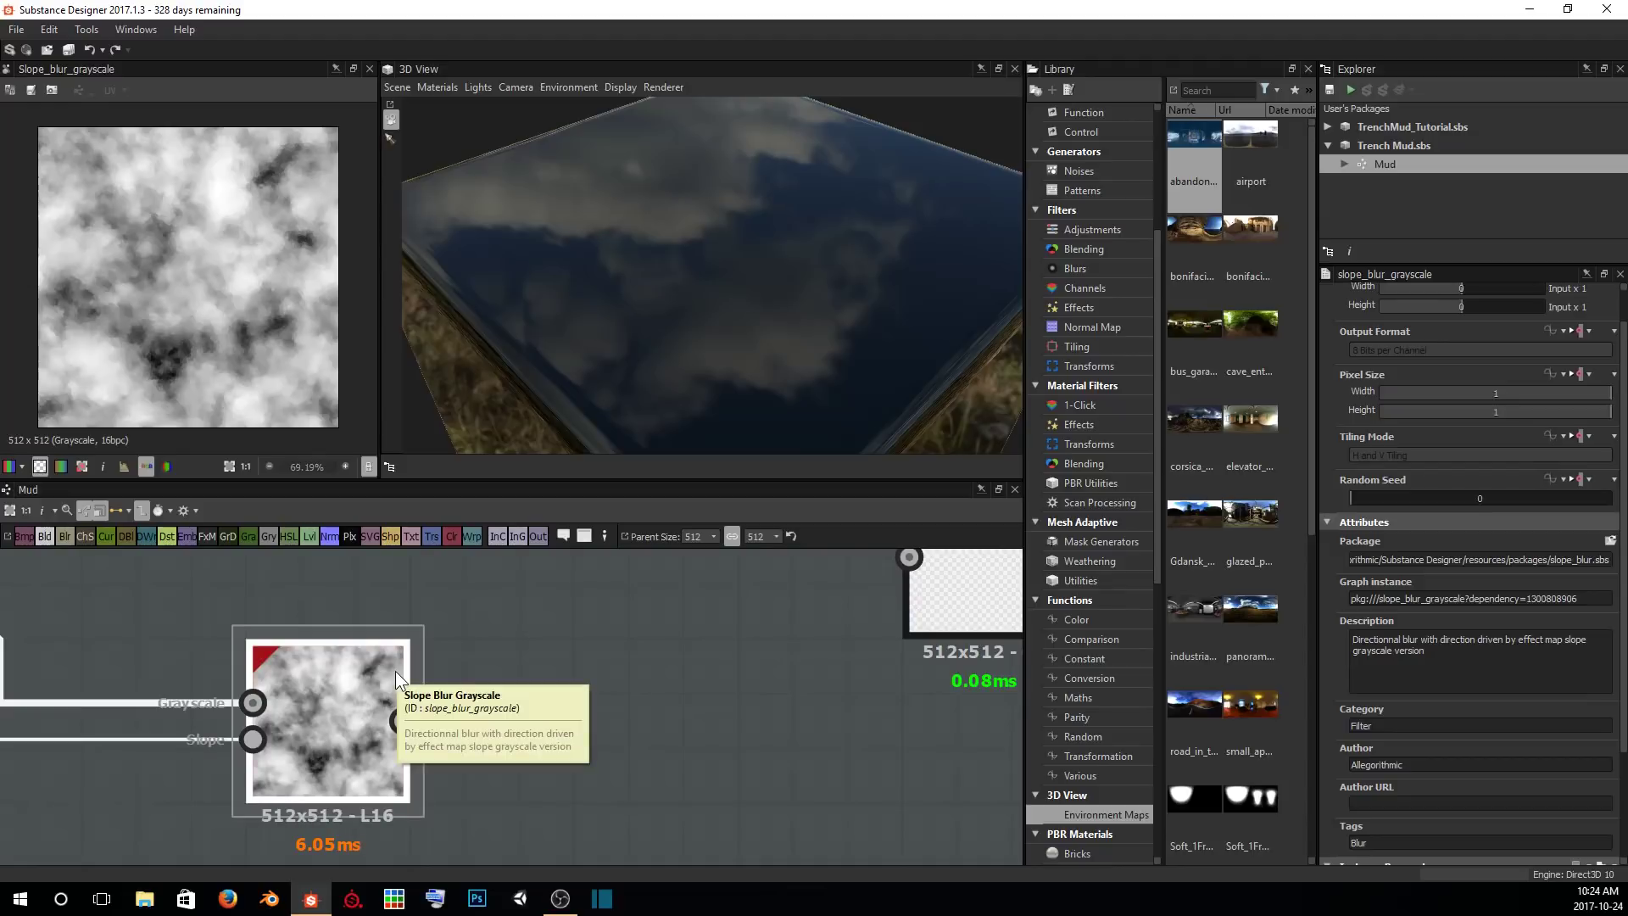
middle_drag(606, 690, 370, 721)
scroll(412, 722, down, 2)
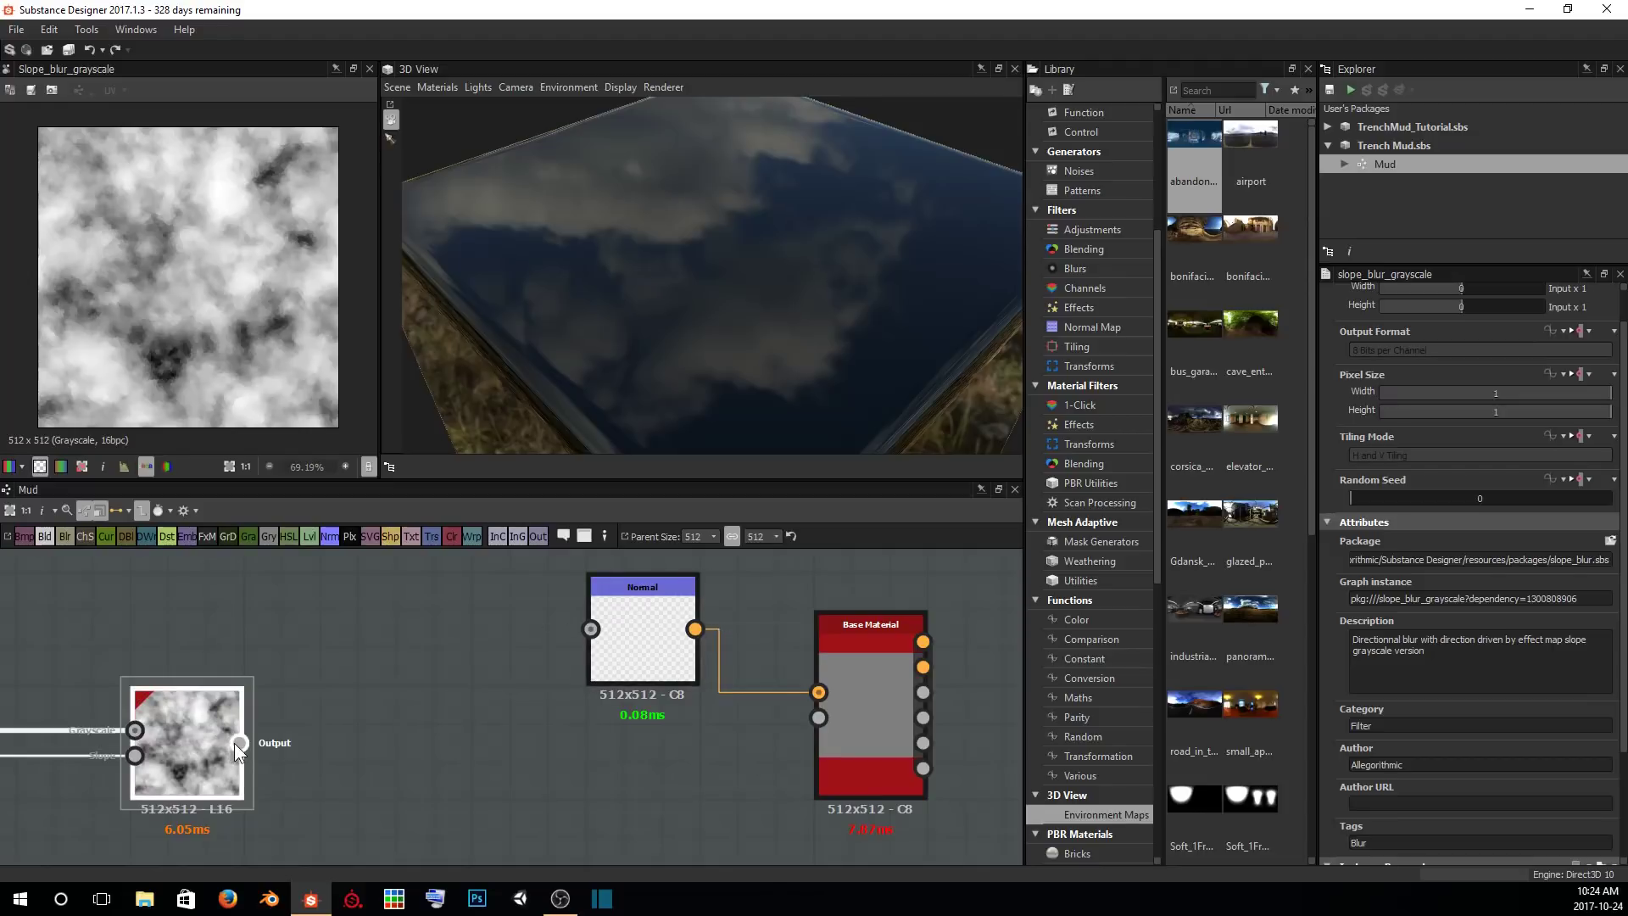
drag(239, 742, 591, 629)
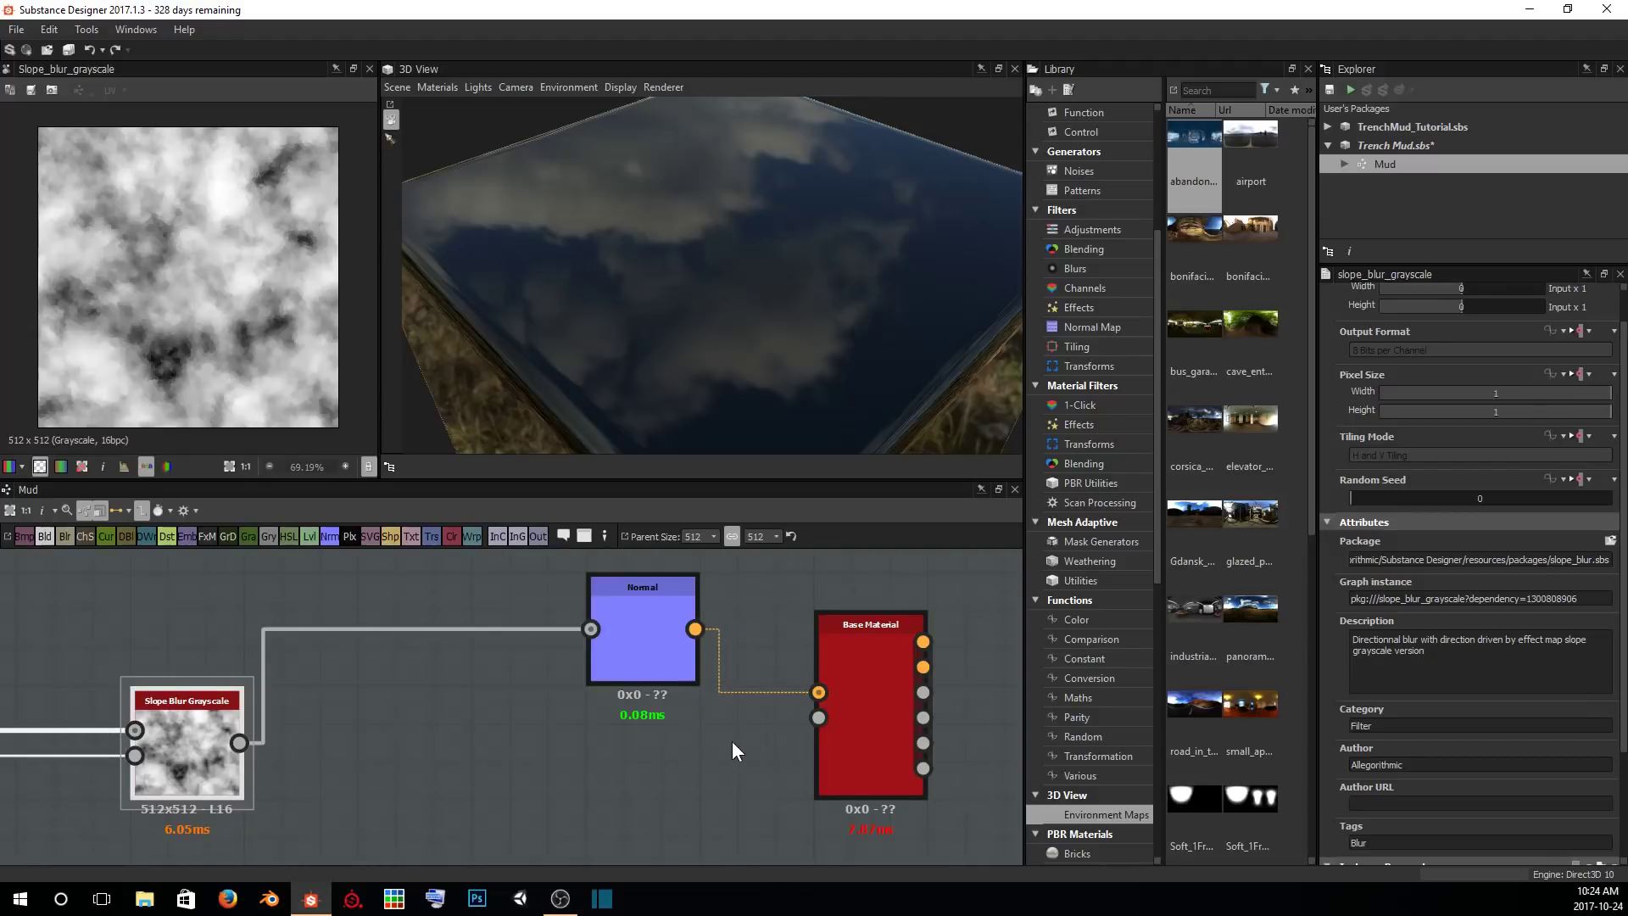
middle_drag(731, 741, 692, 719)
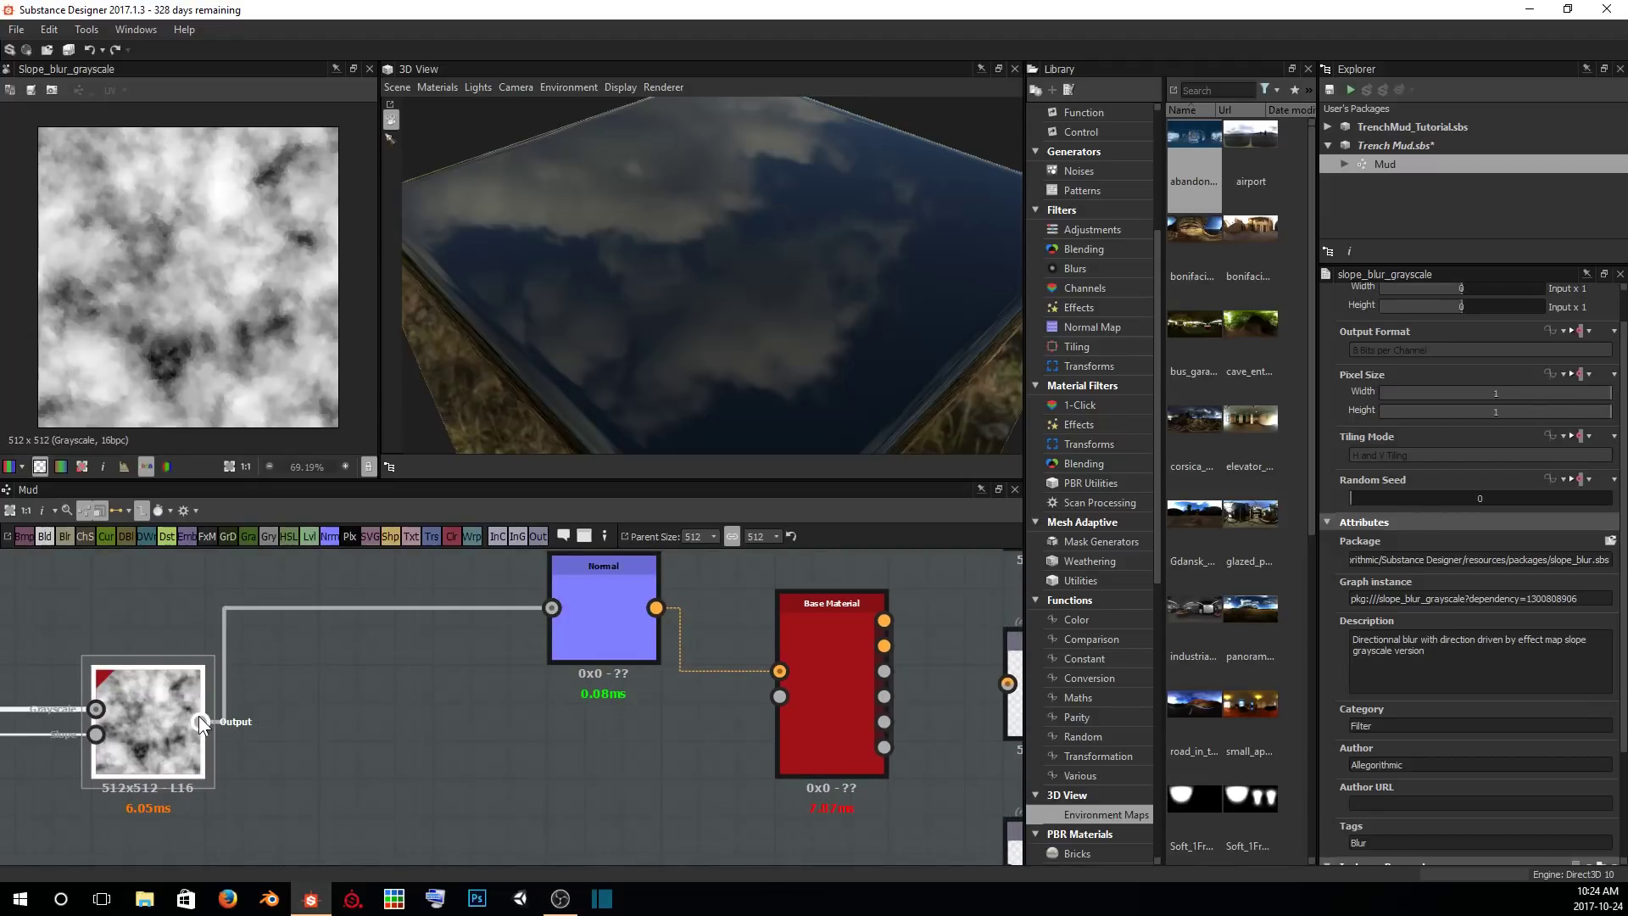
Connect the Slope Blur Grayscale output to the Height input of Base Material and show the material in the 3D view.
drag(199, 719, 778, 704)
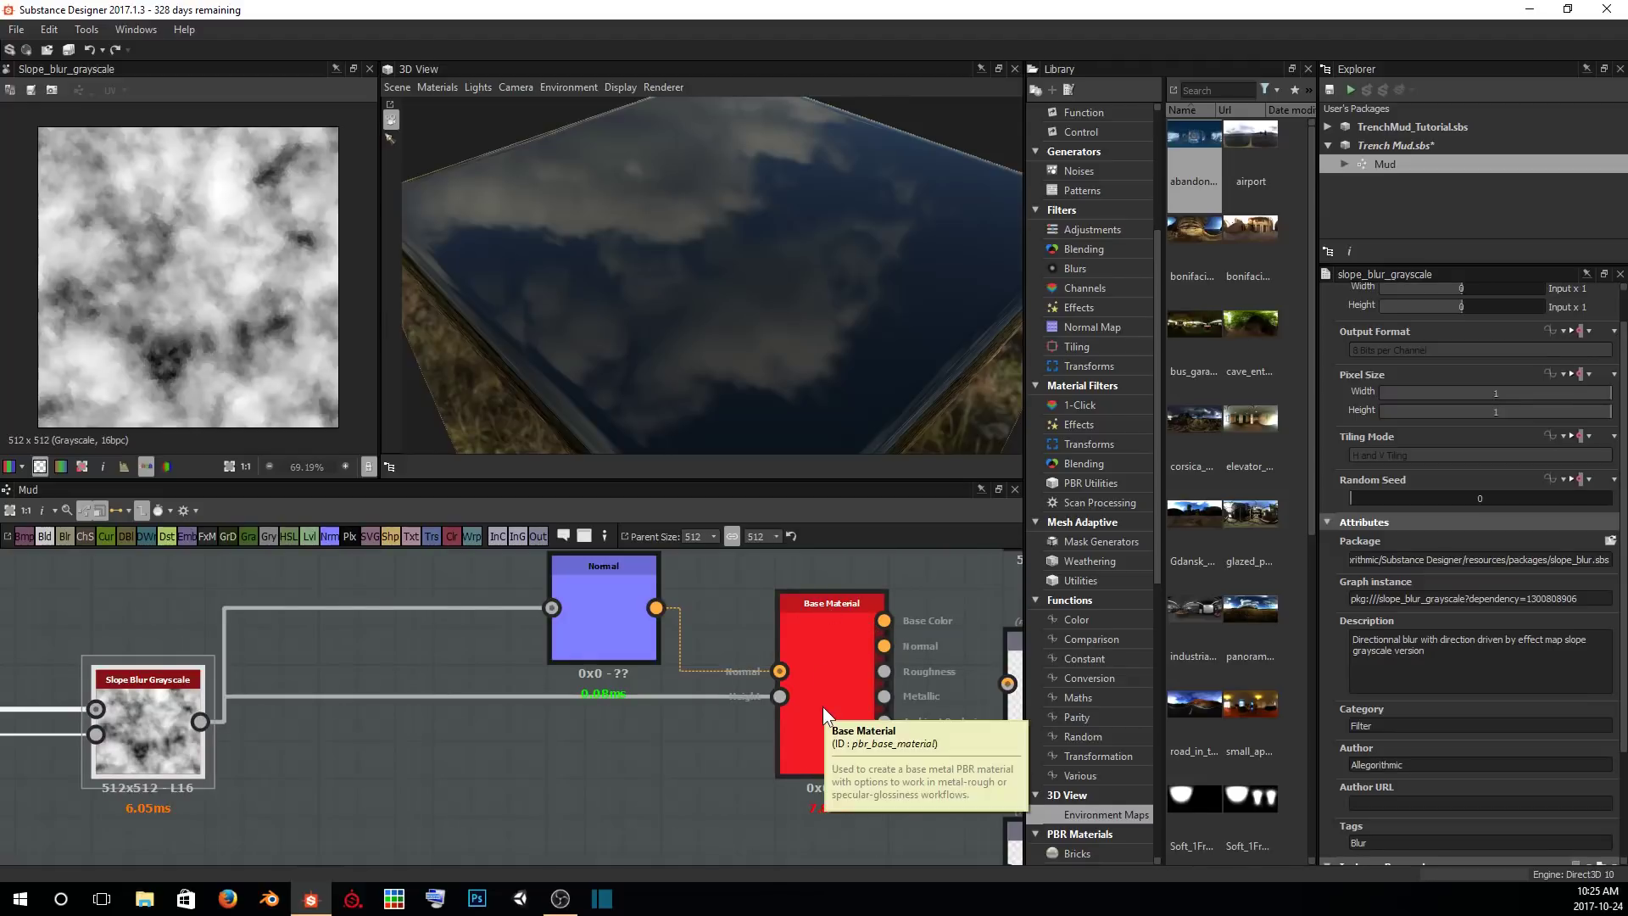
right_click(830, 664)
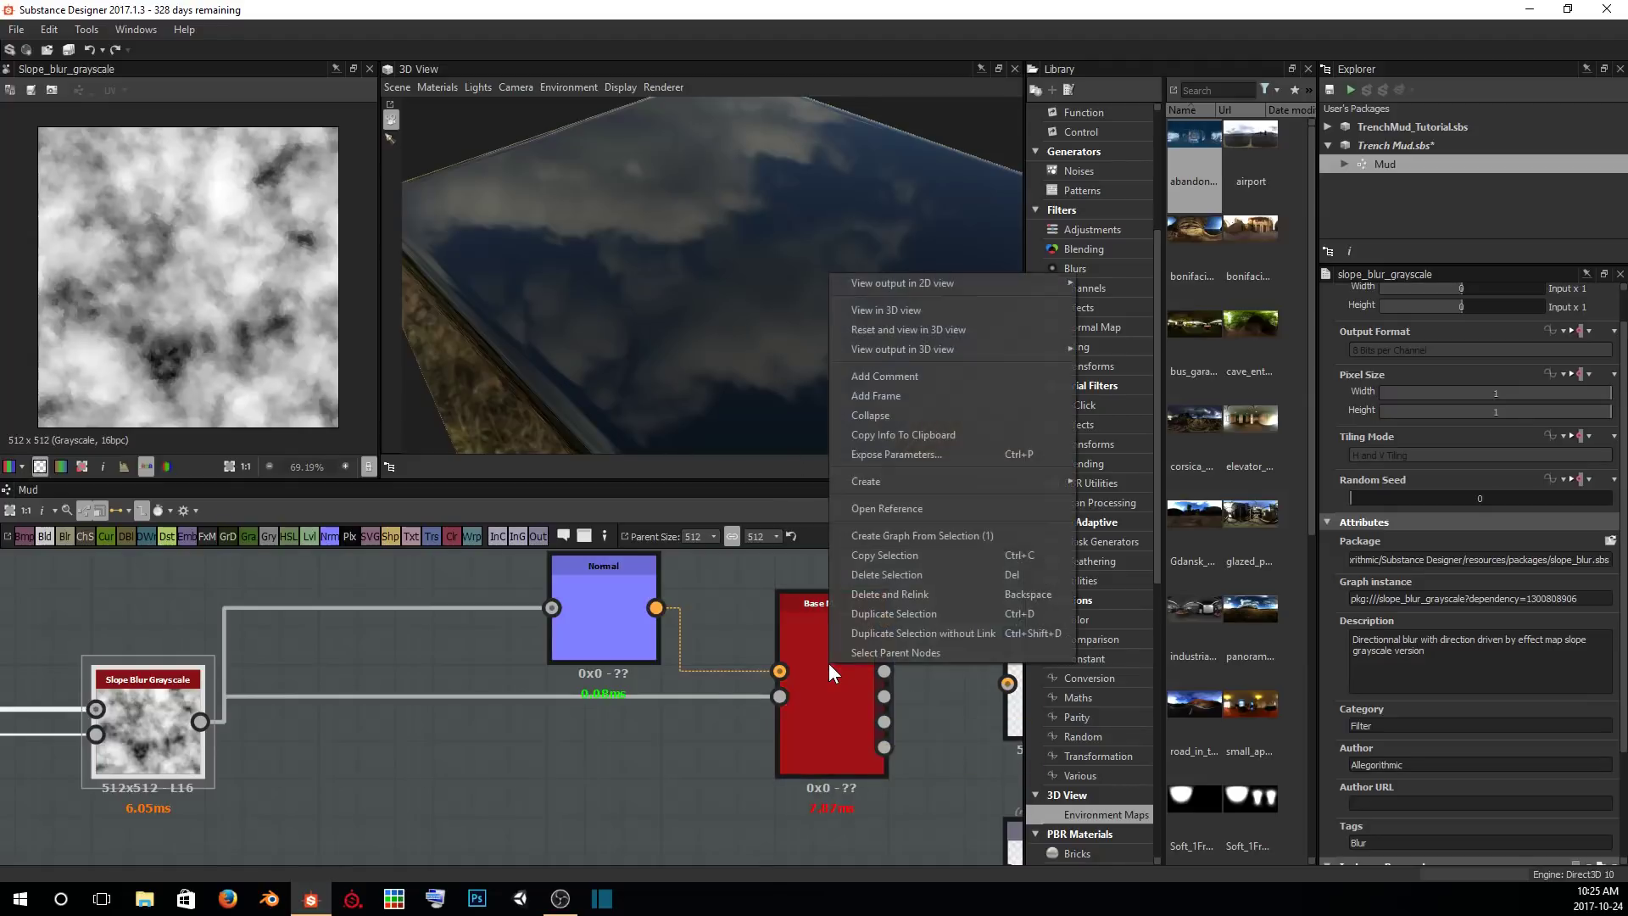
click(877, 312)
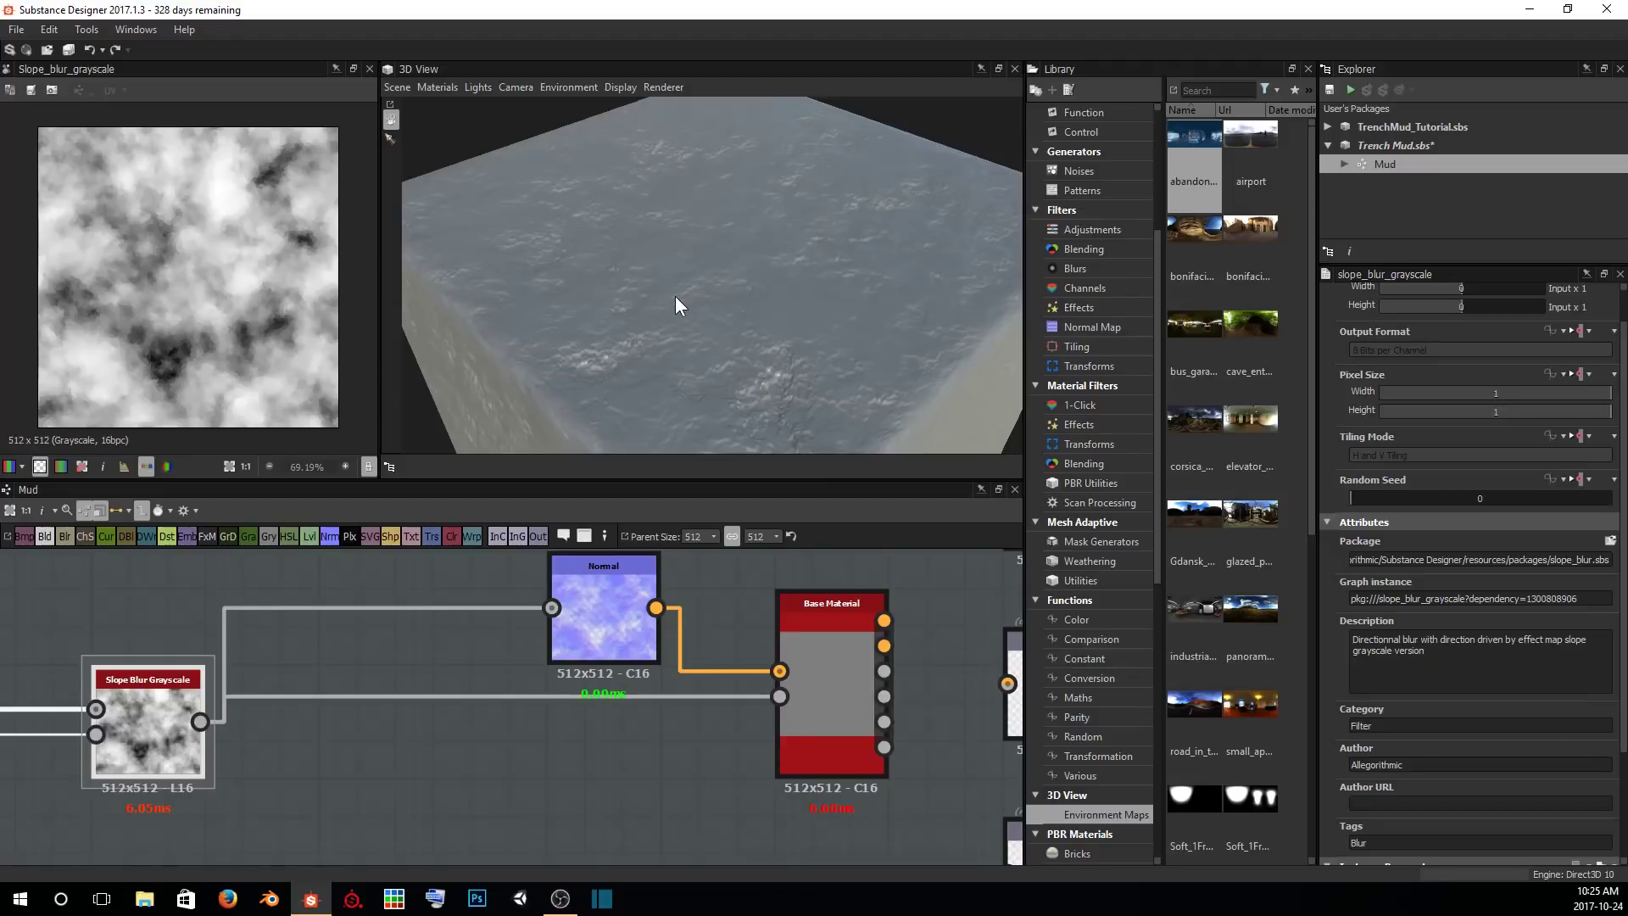
drag(656, 296, 763, 290)
scroll(720, 262, down, 2)
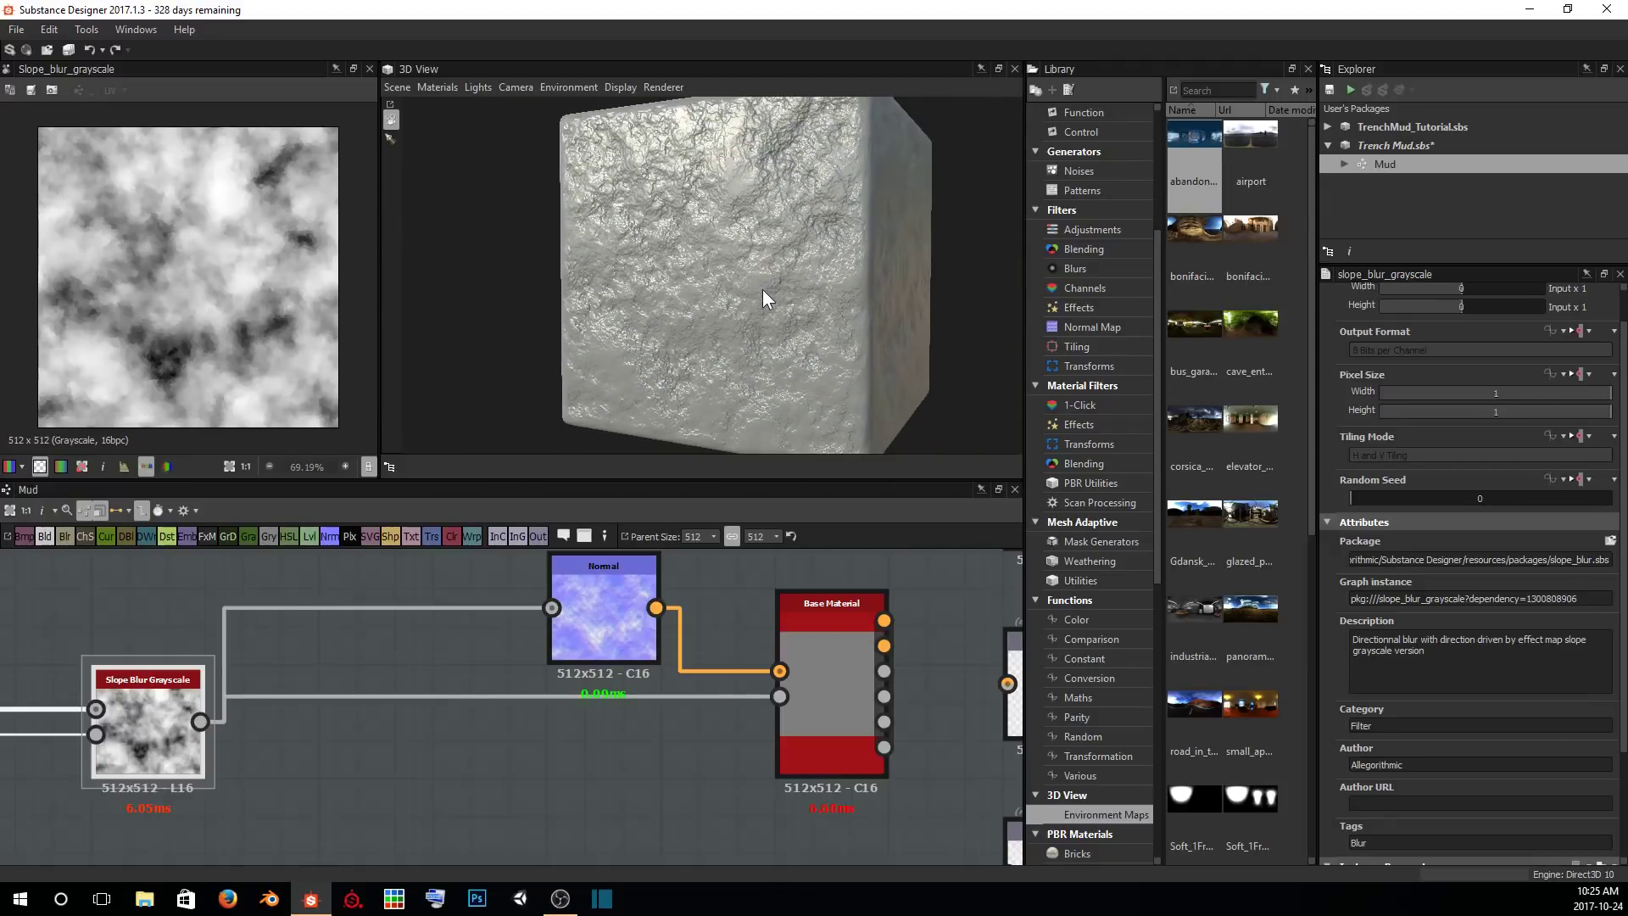
drag(836, 201, 644, 201)
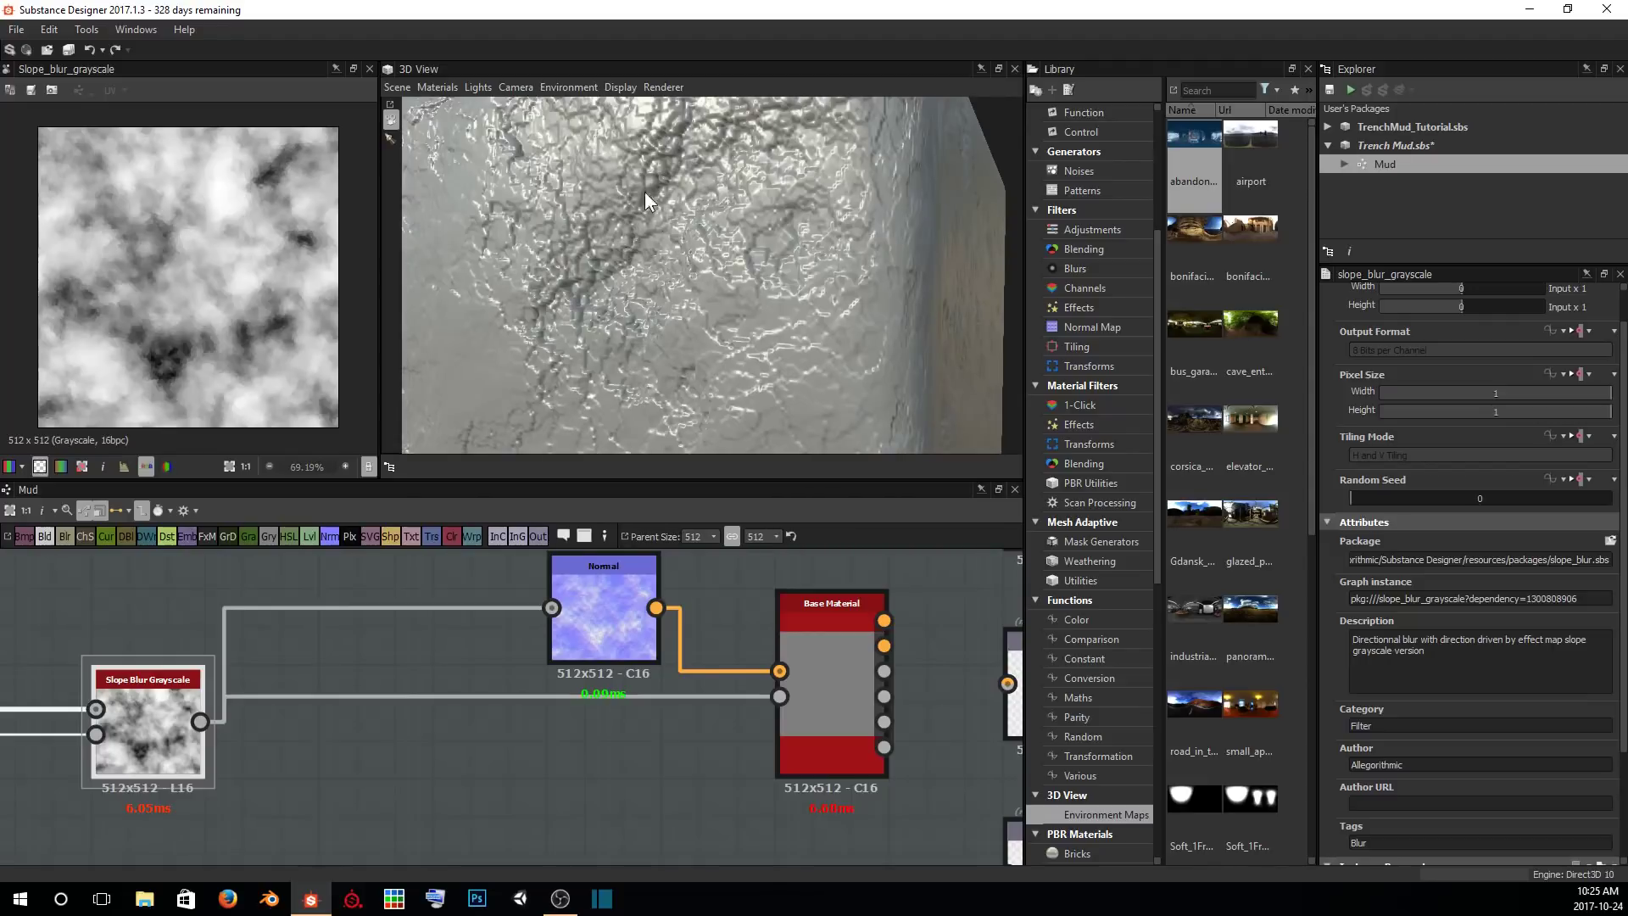
drag(599, 264, 637, 246)
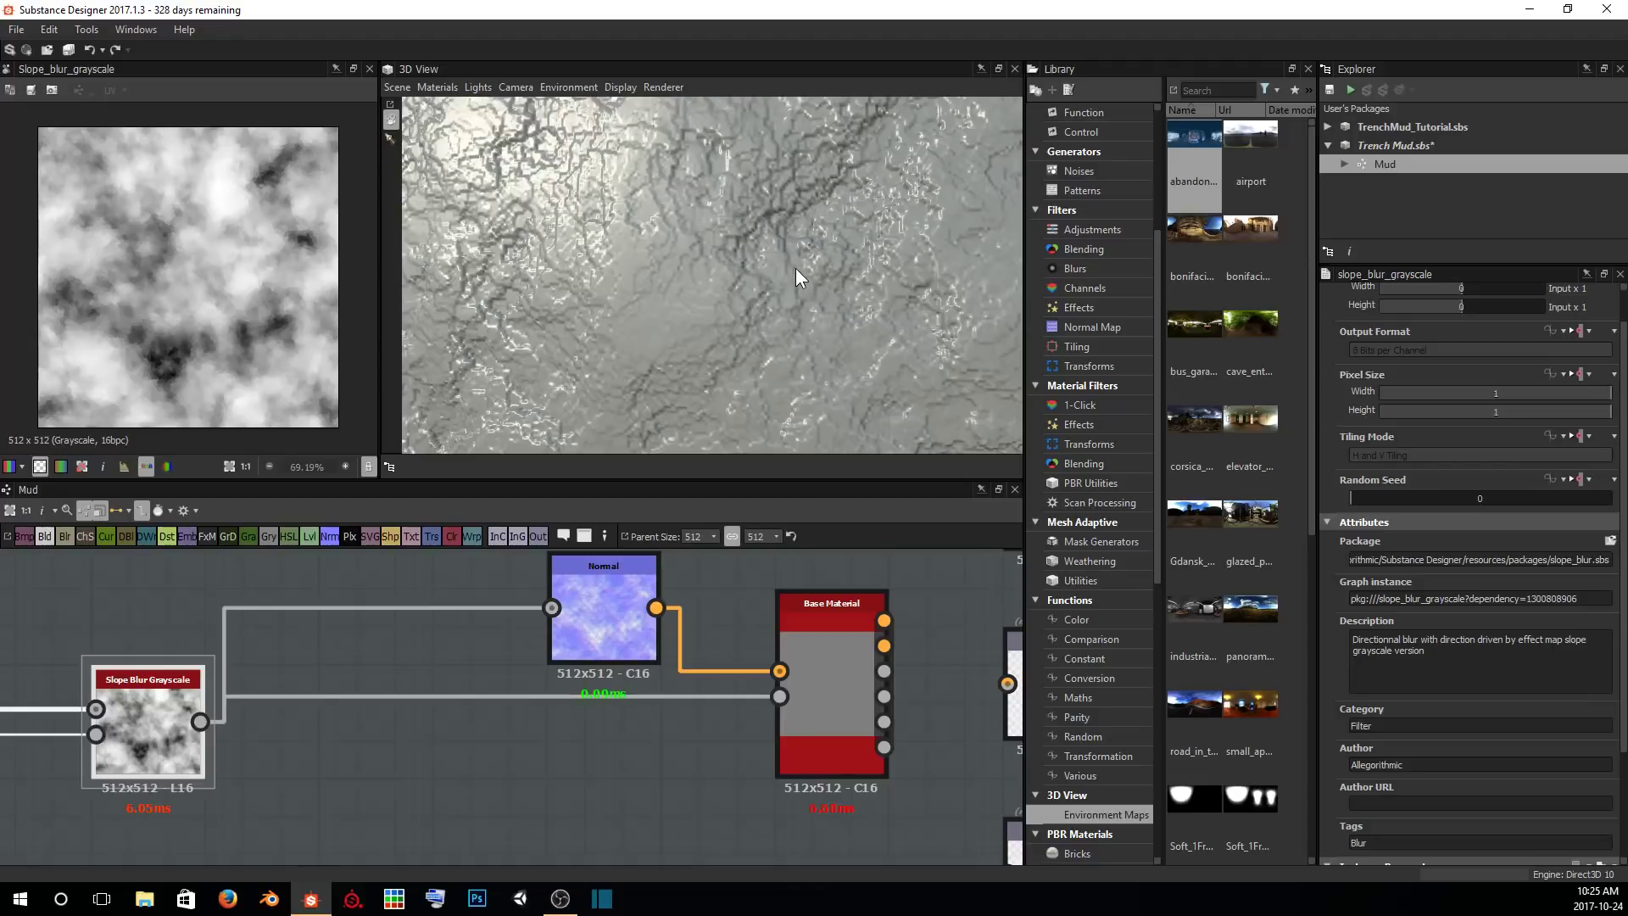
drag(795, 268, 832, 258)
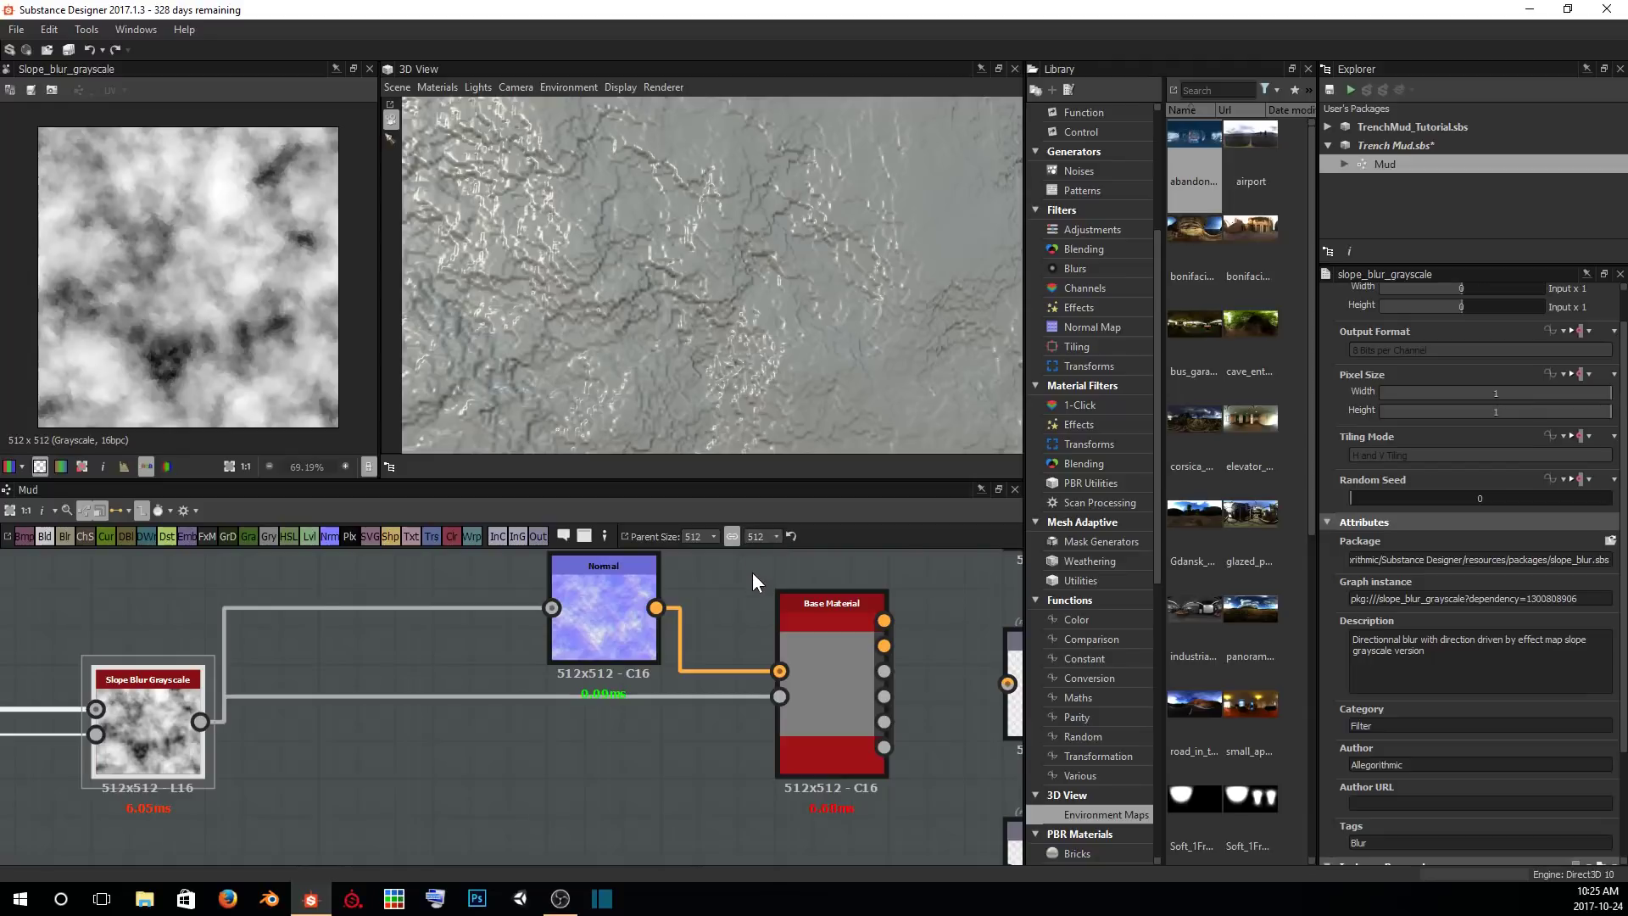
Try an absolute output size on the Mud graph and switch it back to Relative to Parent.
scroll(1437, 587, up, 1)
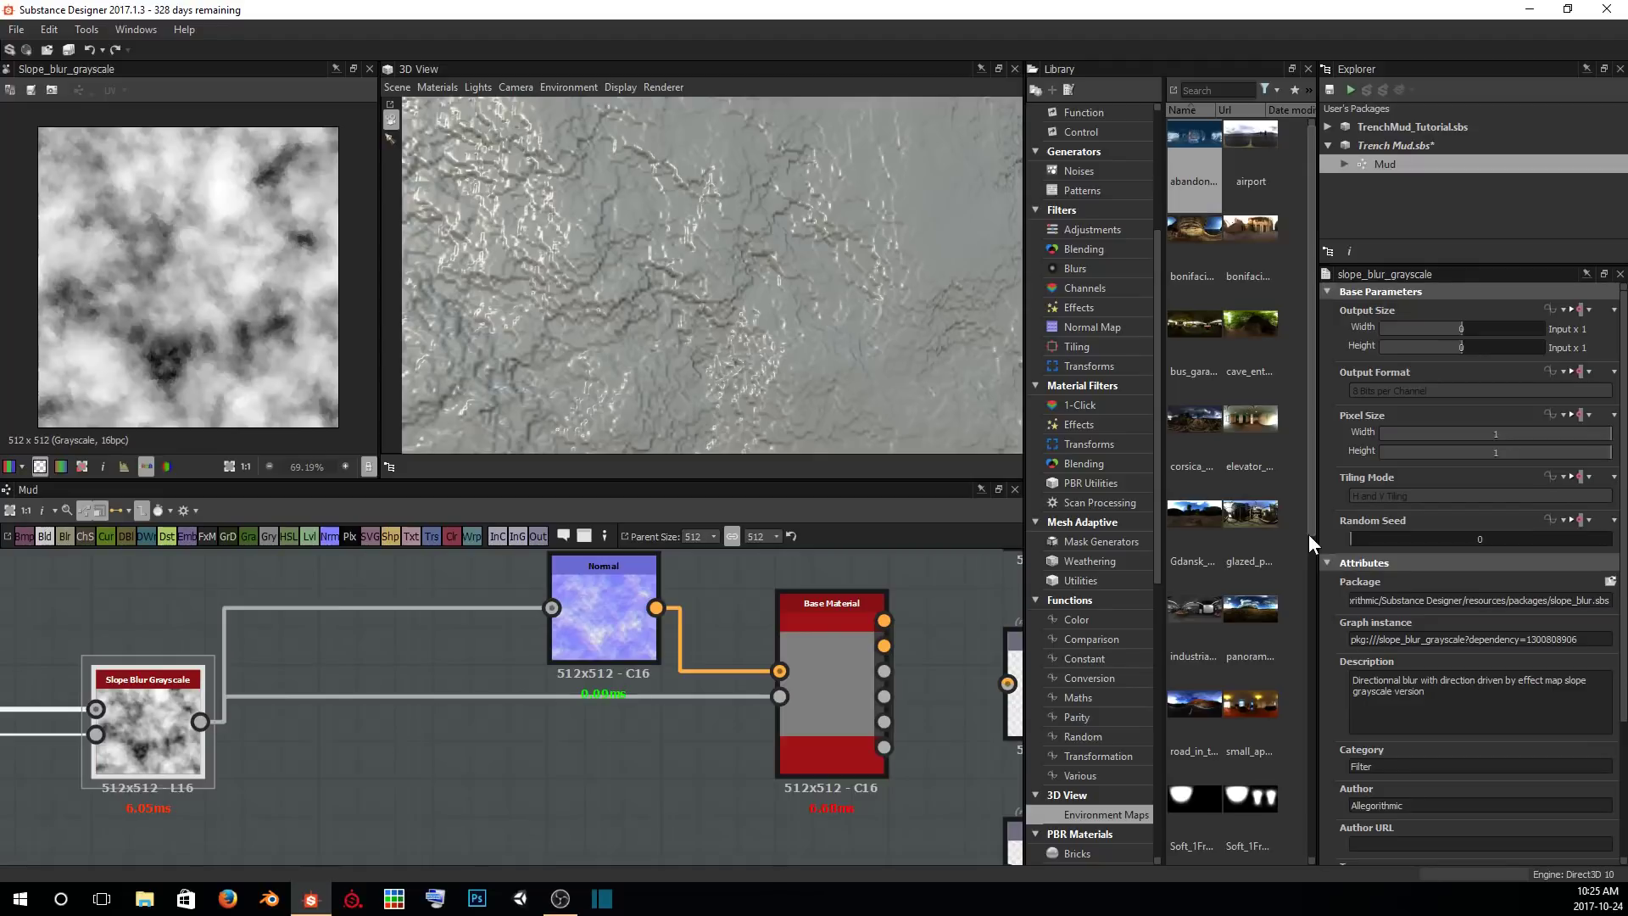
click(970, 647)
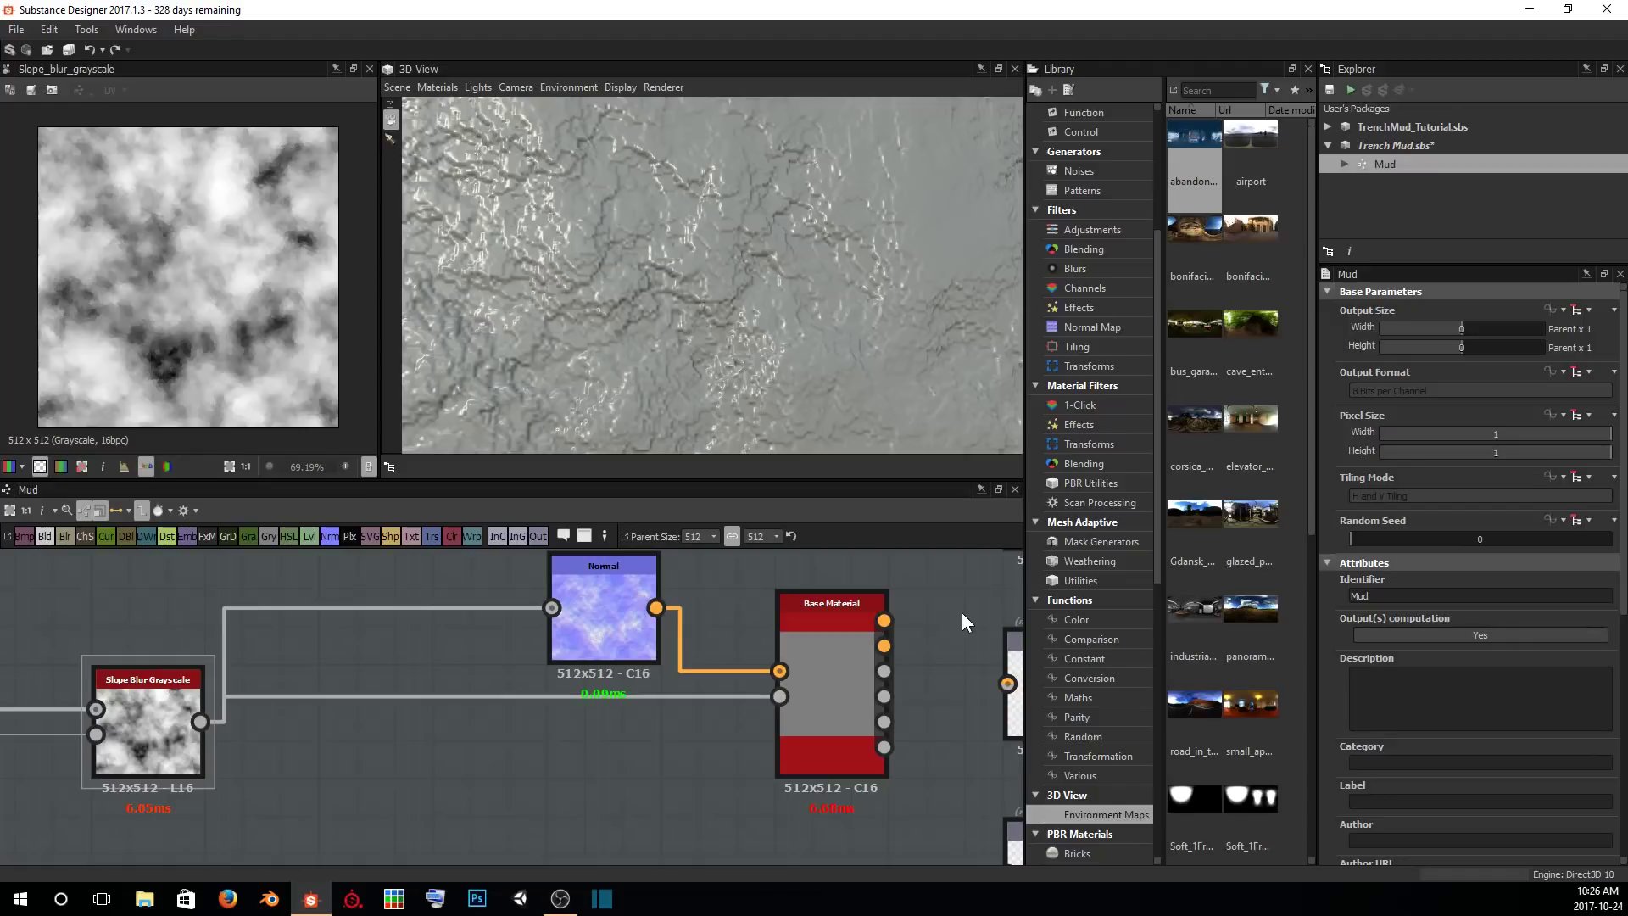
click(1579, 311)
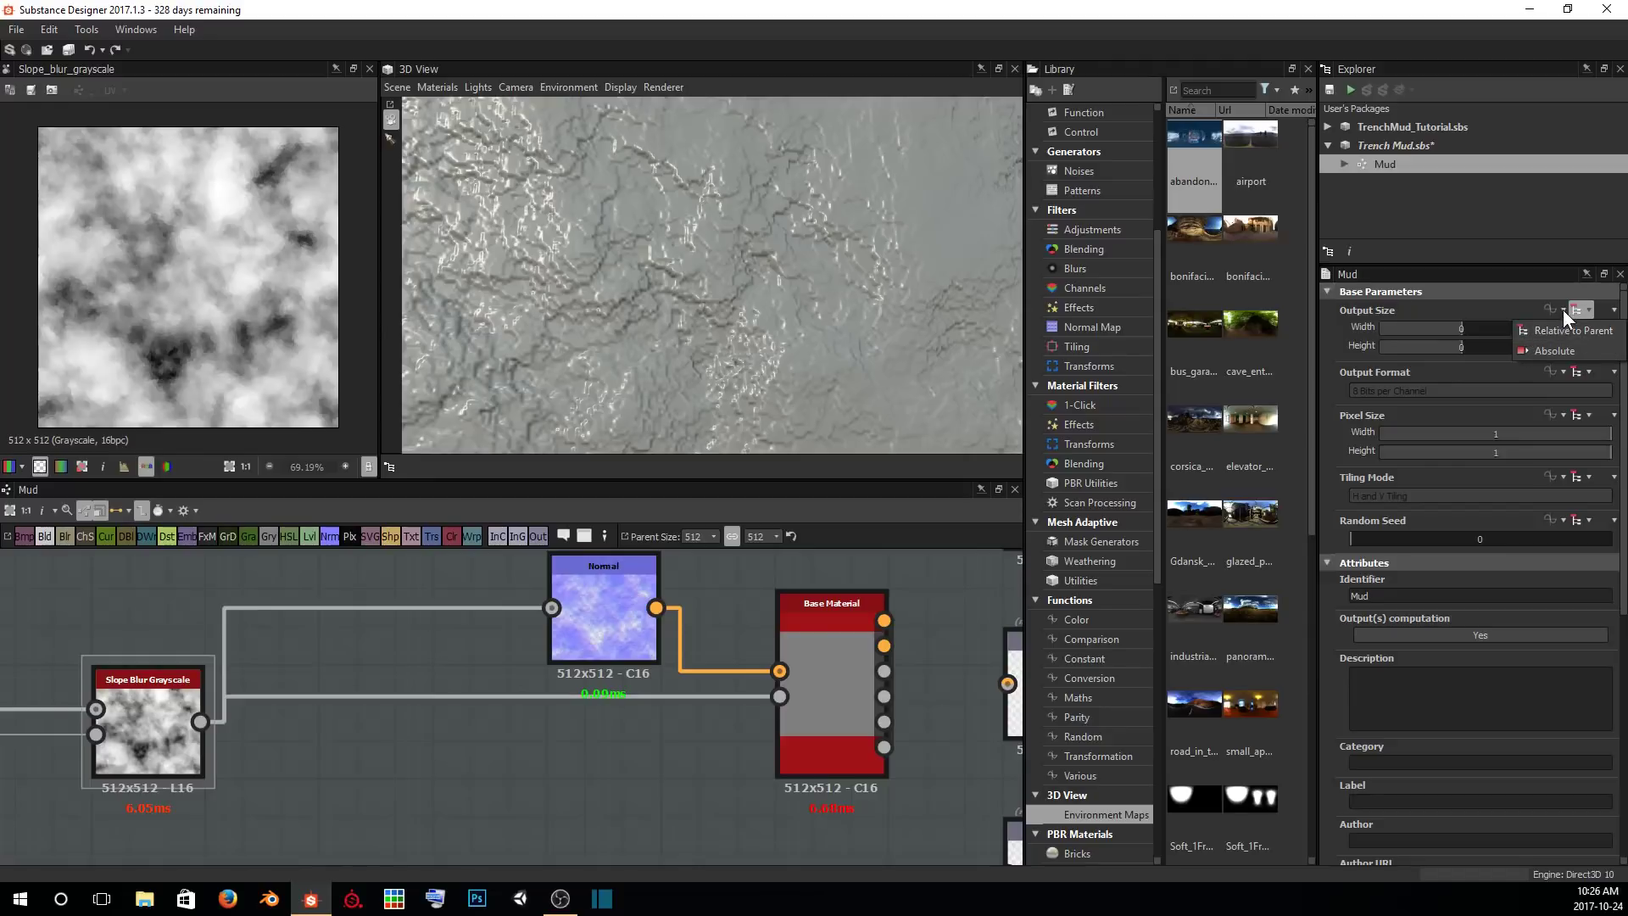
click(1599, 350)
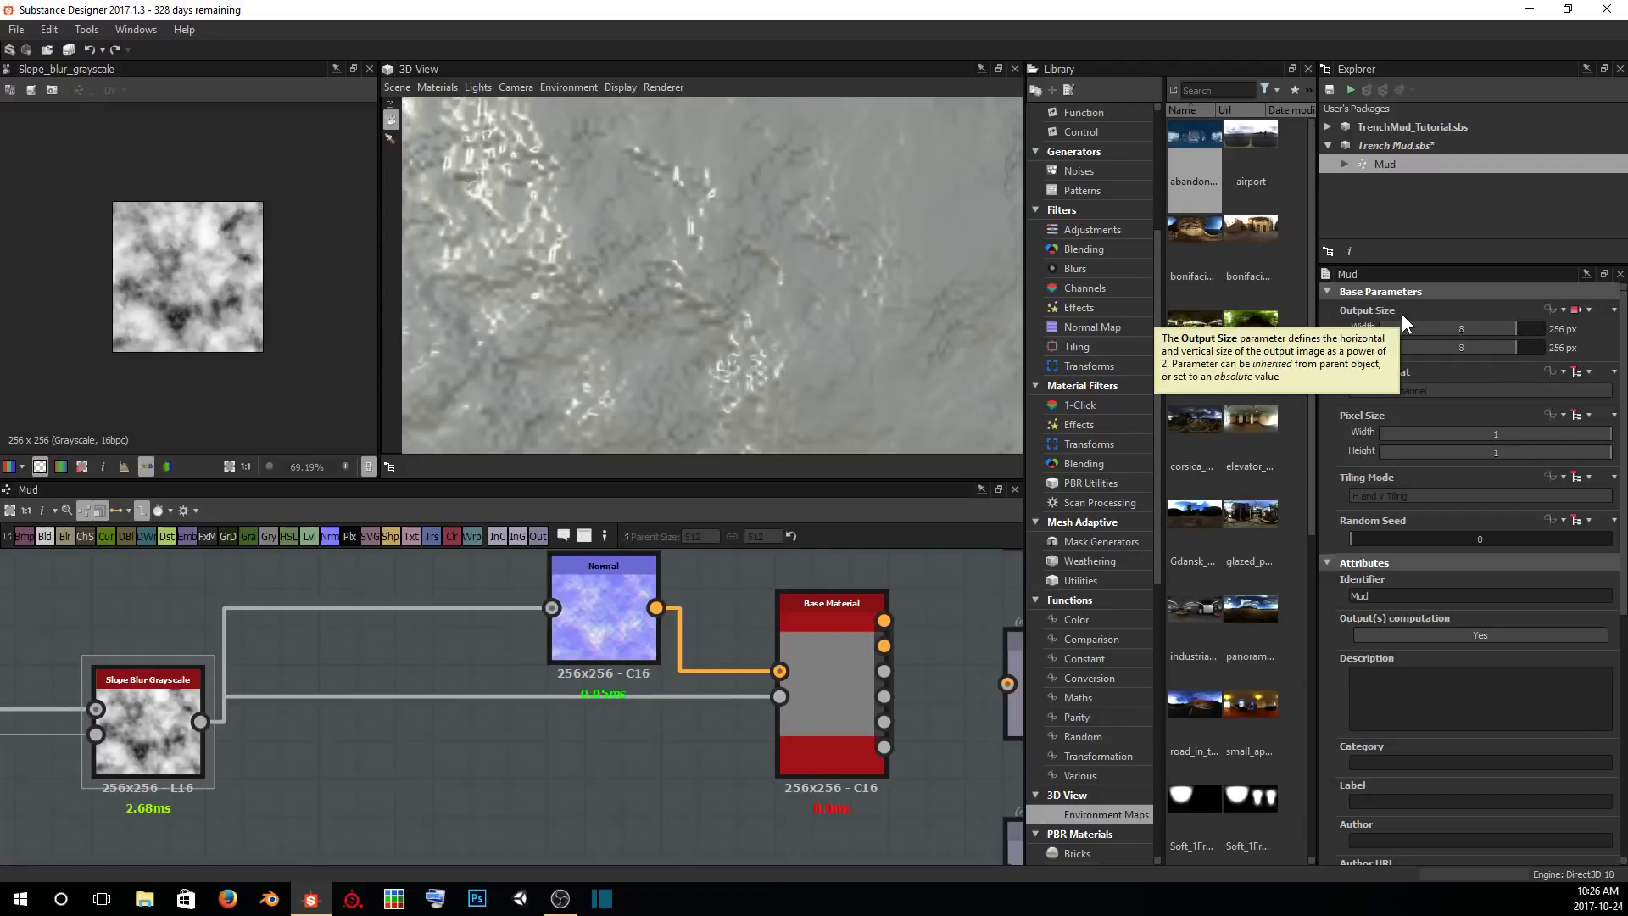
click(1579, 311)
click(1569, 333)
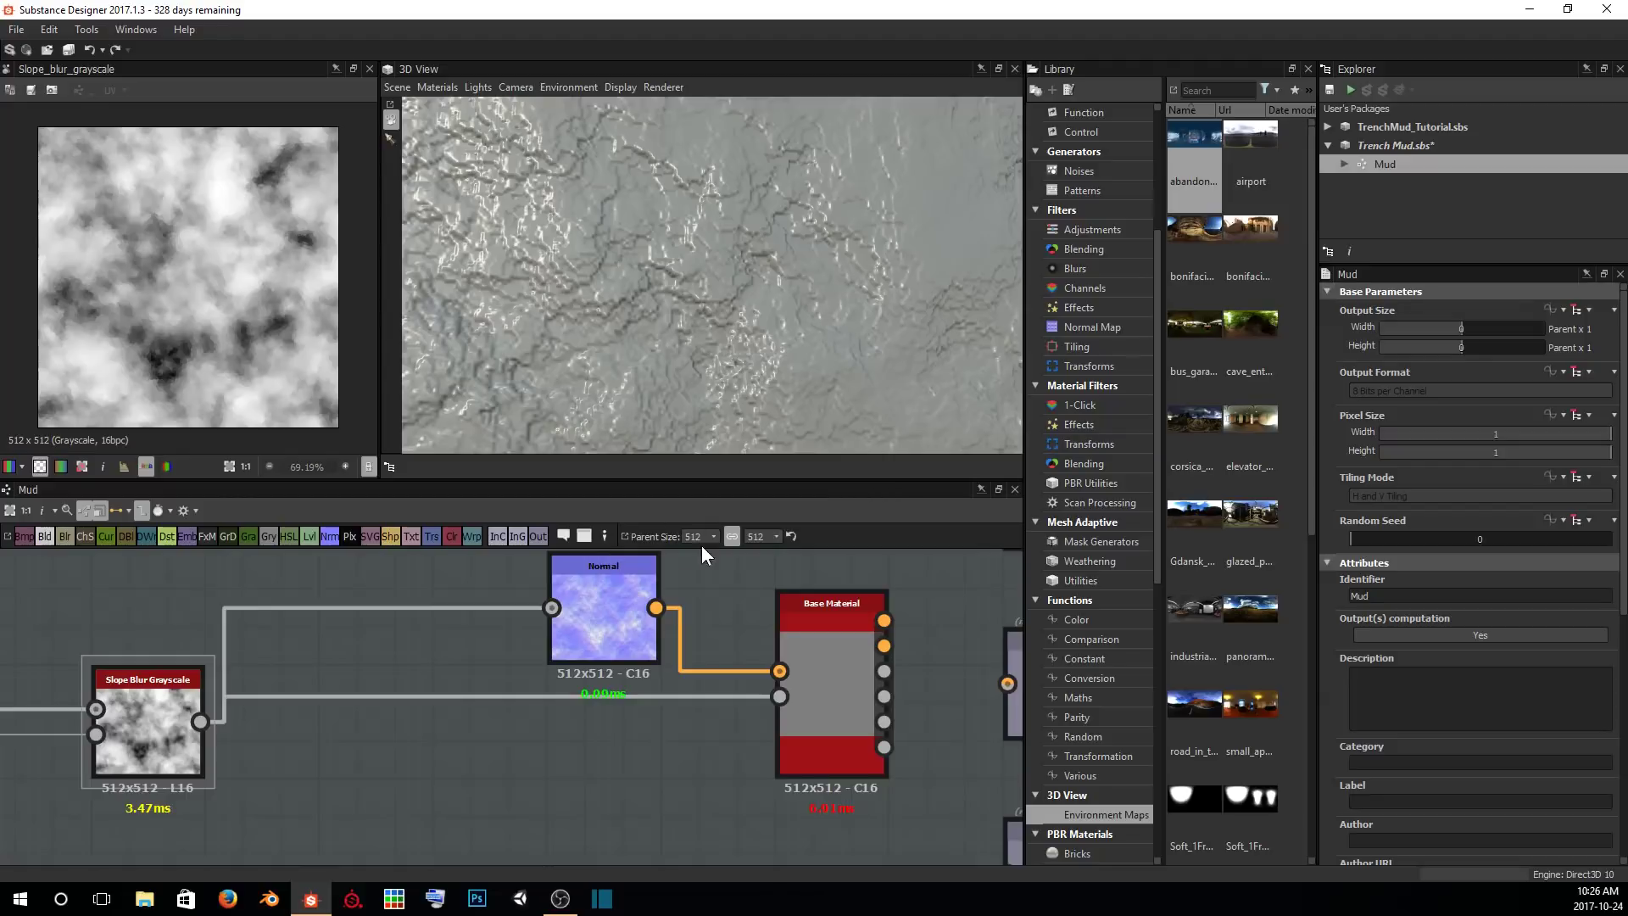
Preview the surface at a parent size of 2048 and set the parent size back to 512.
click(768, 630)
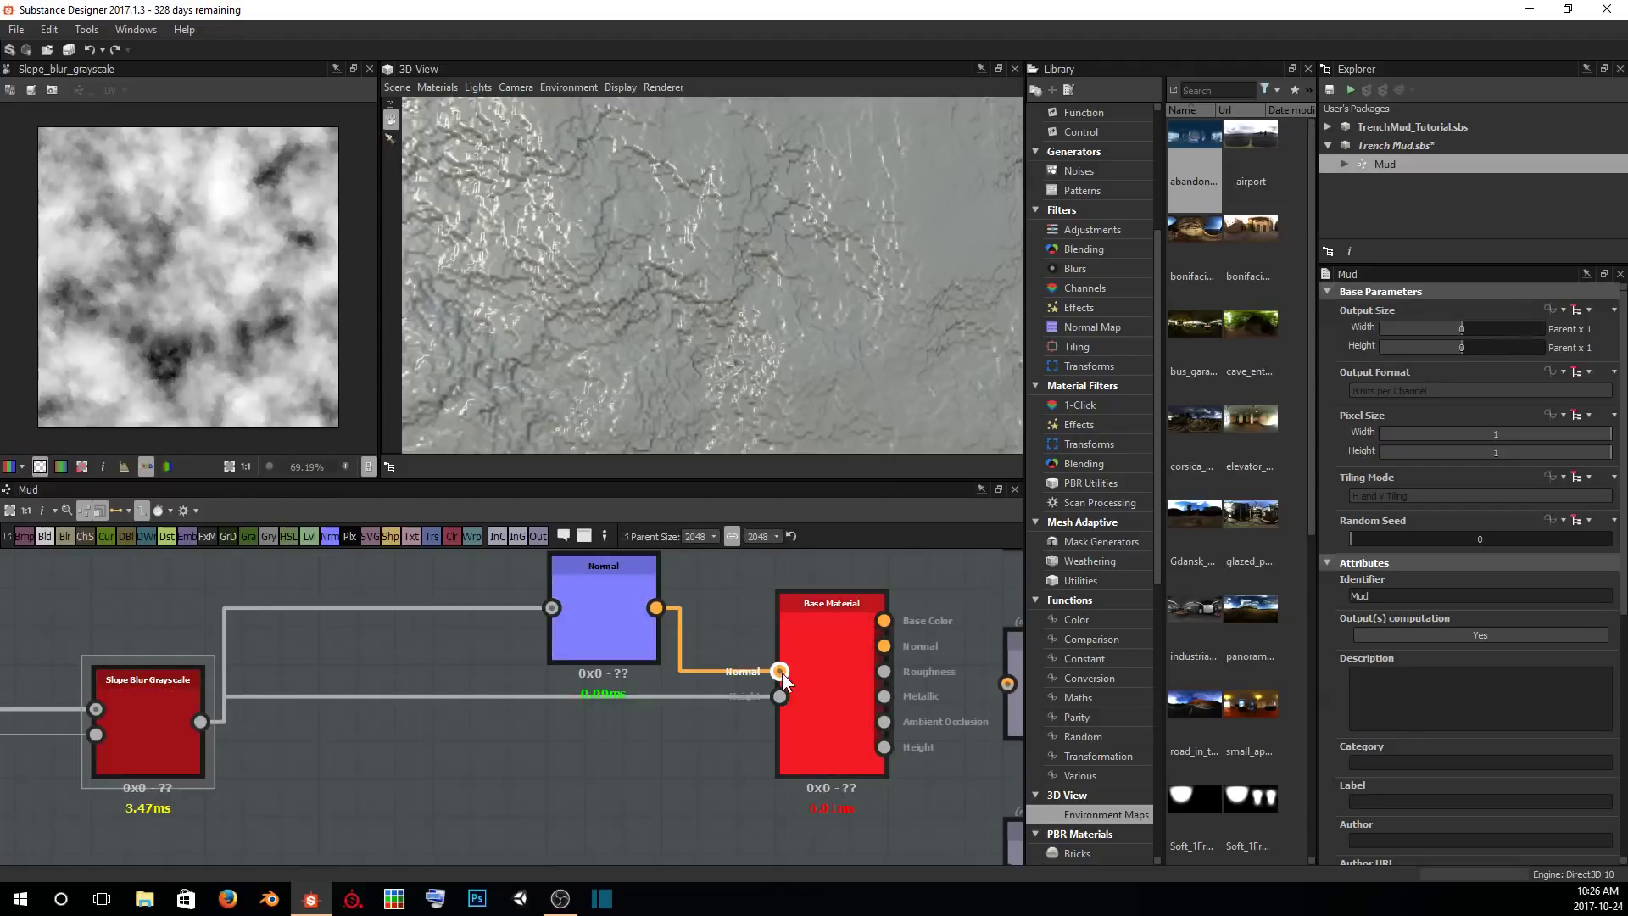
drag(789, 267, 730, 302)
scroll(735, 312, down, 3)
scroll(746, 315, up, 8)
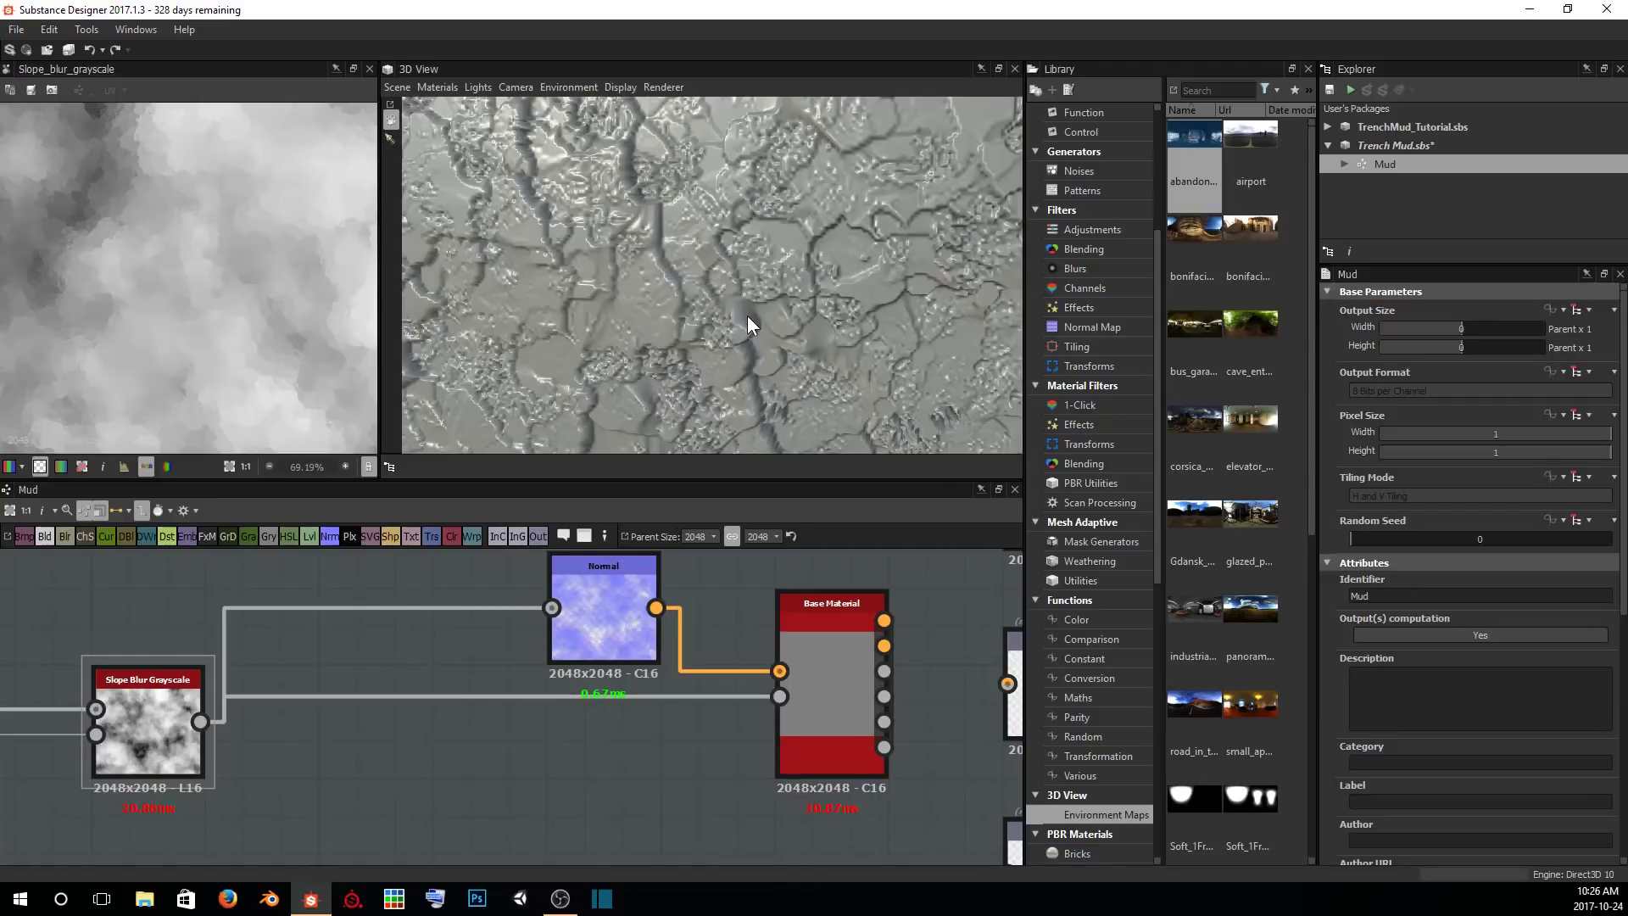
scroll(746, 315, down, 5)
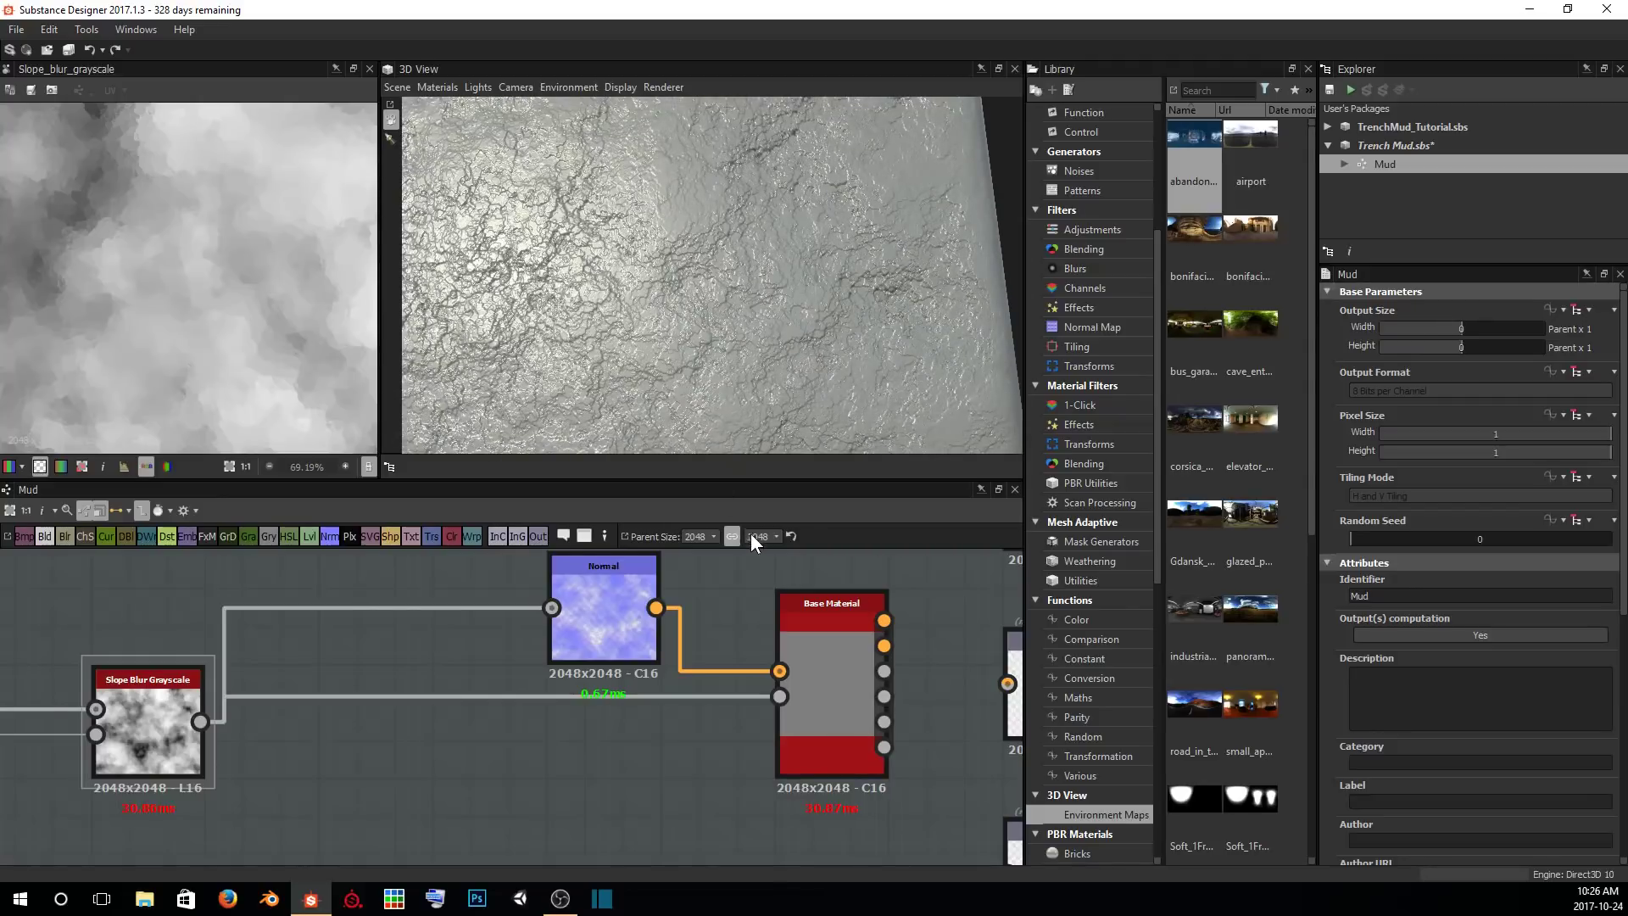
click(757, 536)
click(759, 603)
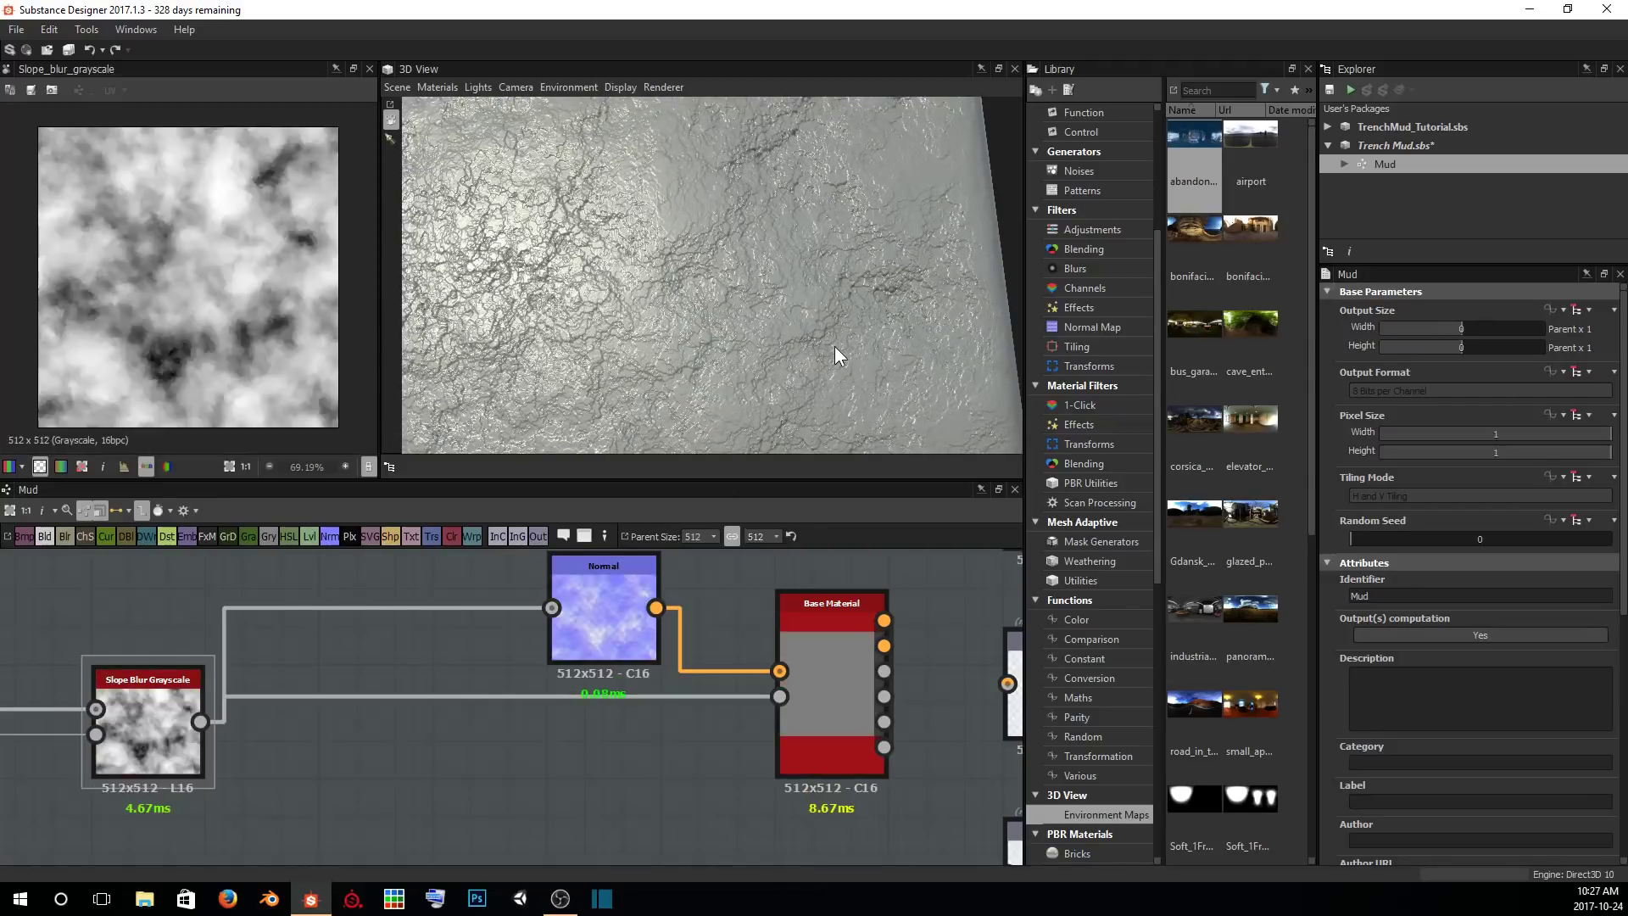
drag(792, 256, 704, 321)
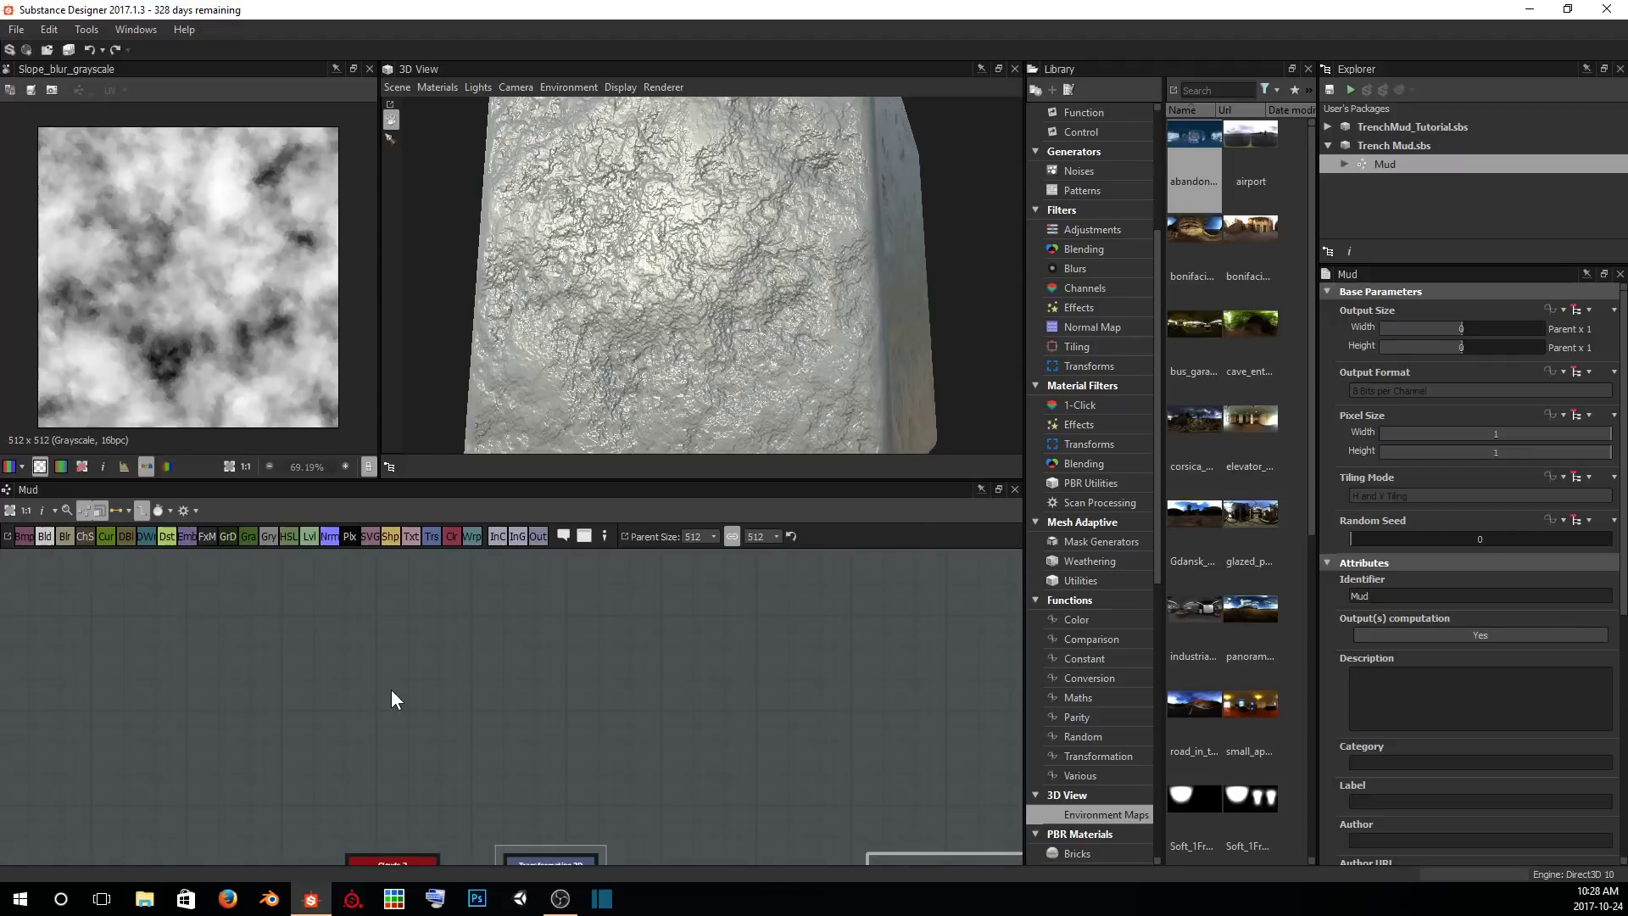
Add a Shape node in the empty graph area above the Clouds 2 node and set its pattern to Gaussian.
key(space)
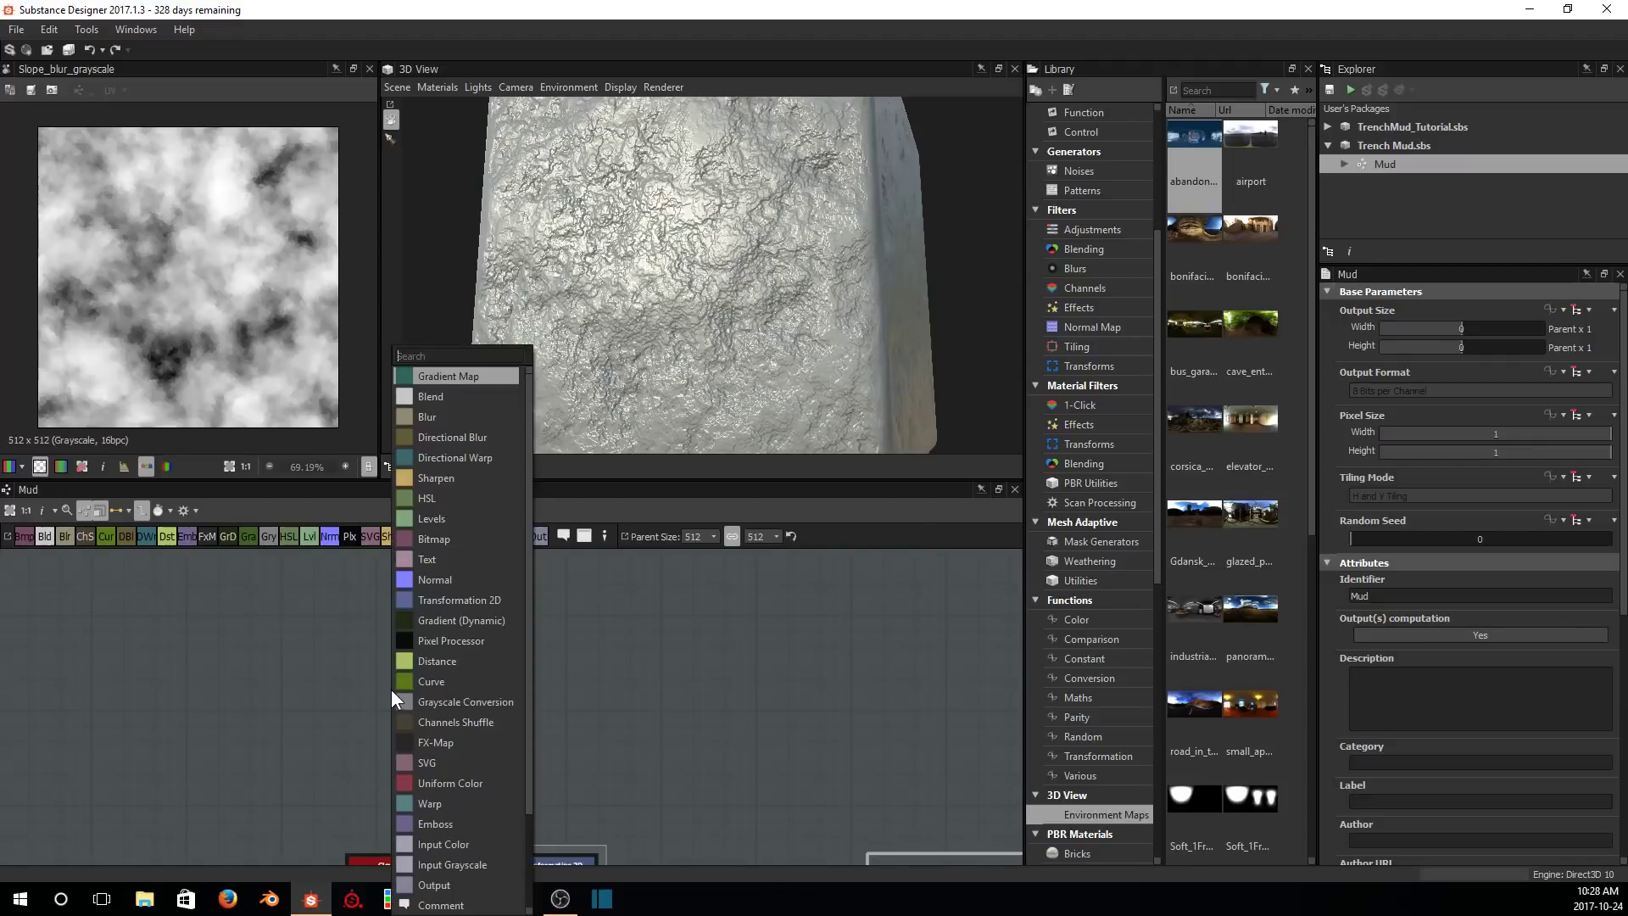
text(shap)
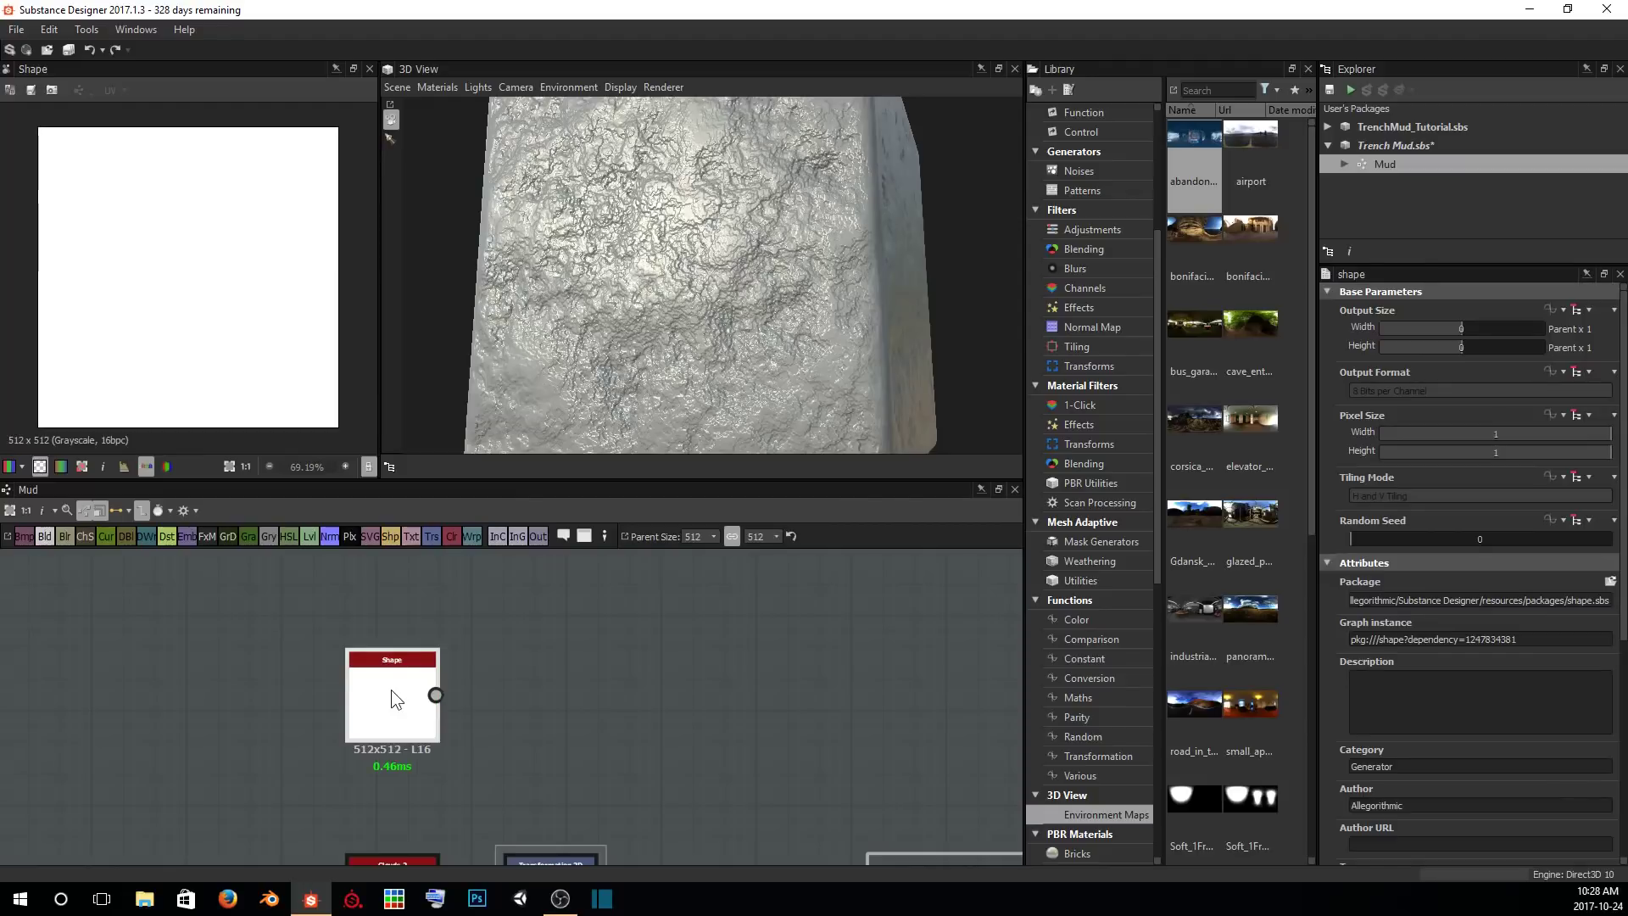
scroll(390, 690, up, 3)
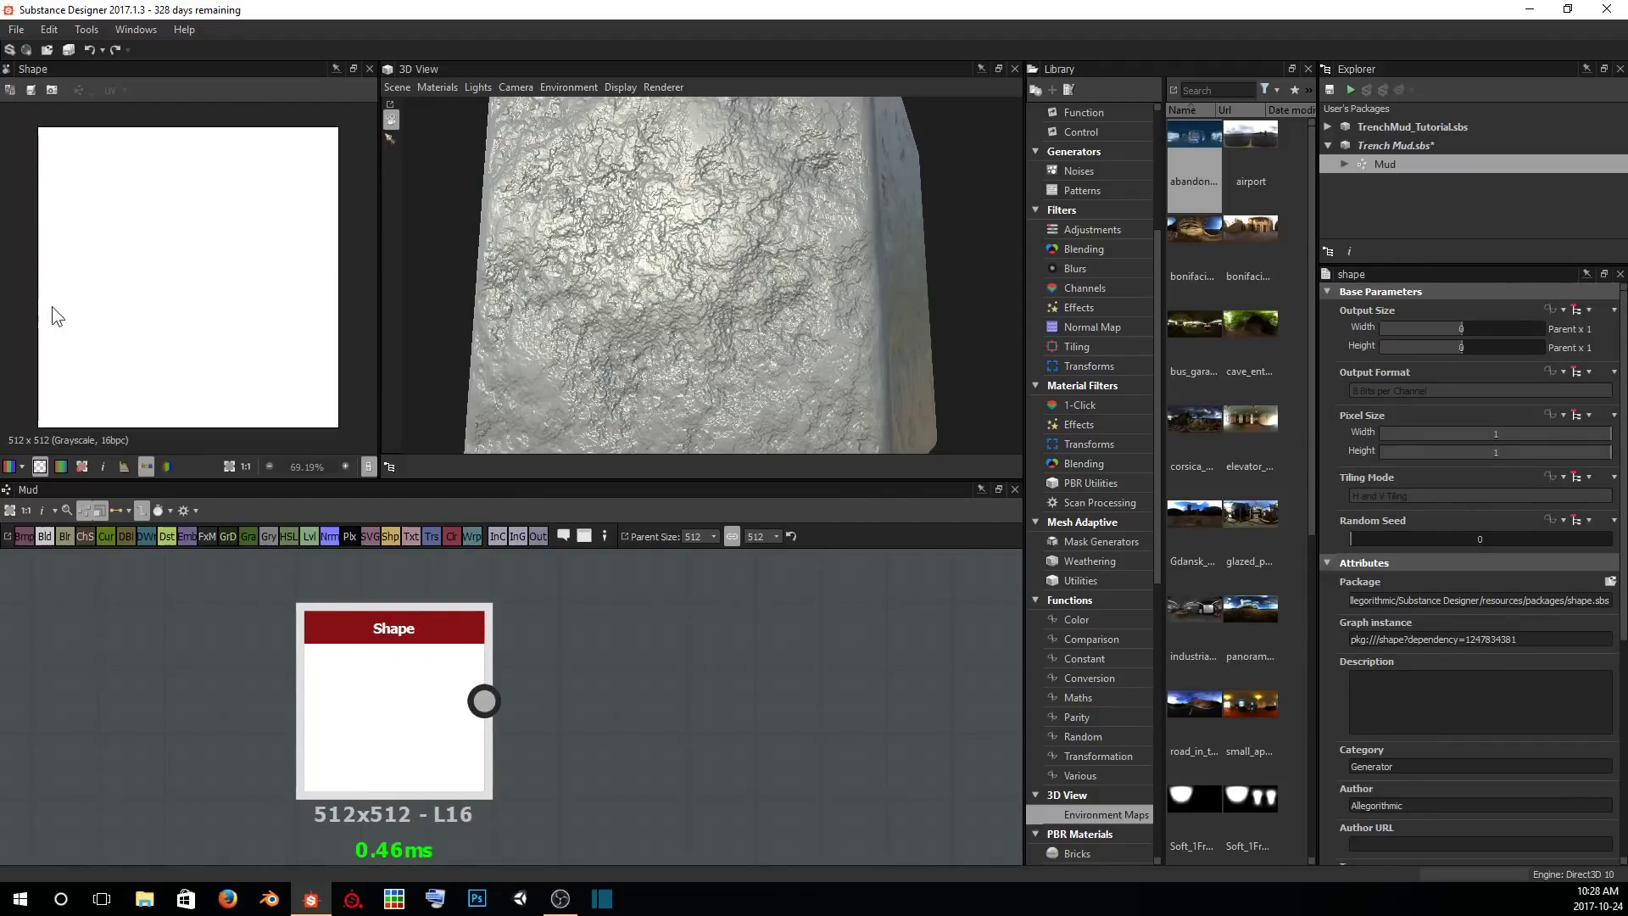
scroll(1537, 632, down, 5)
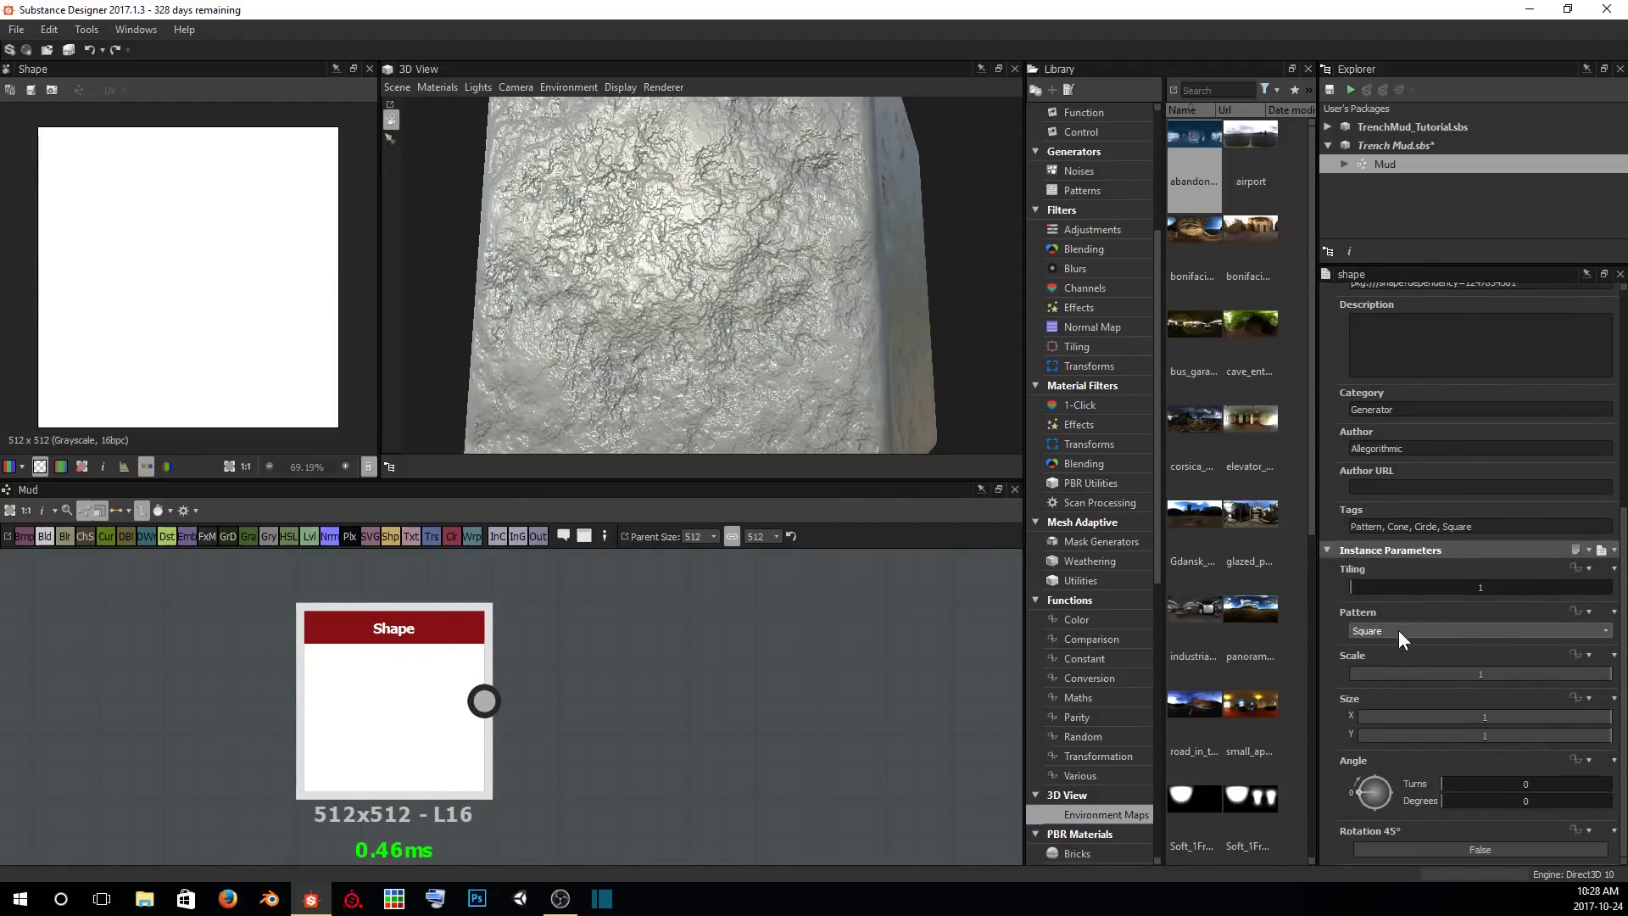
click(1401, 629)
click(1387, 689)
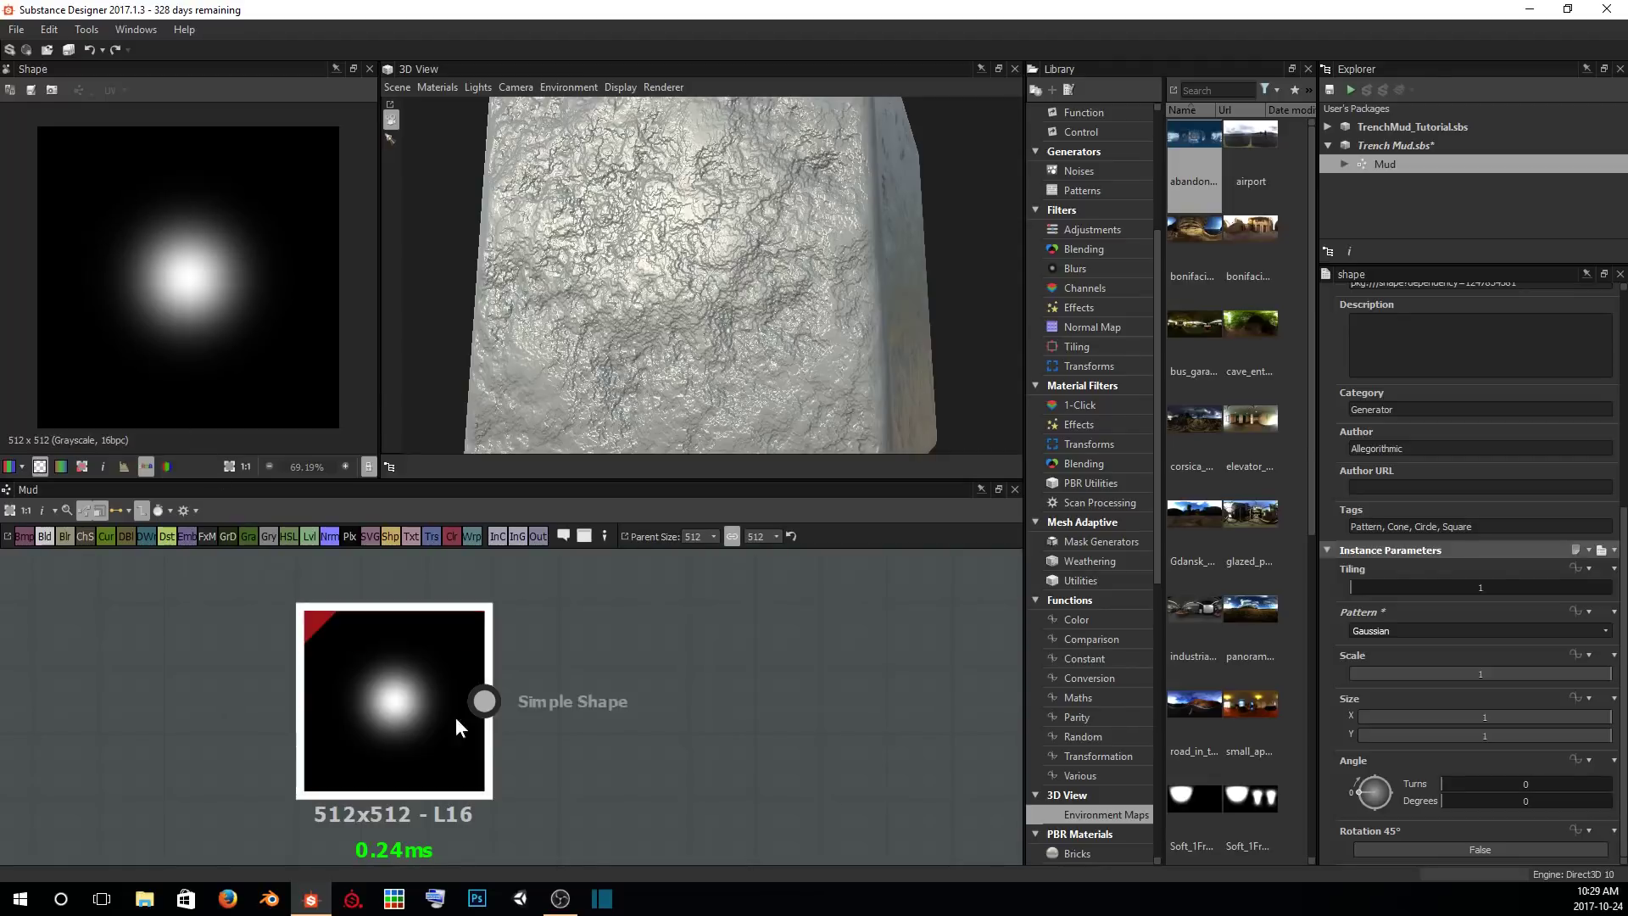
Add a Polygon 2 node and align it directly above the Shape node.
middle_drag(624, 654, 576, 677)
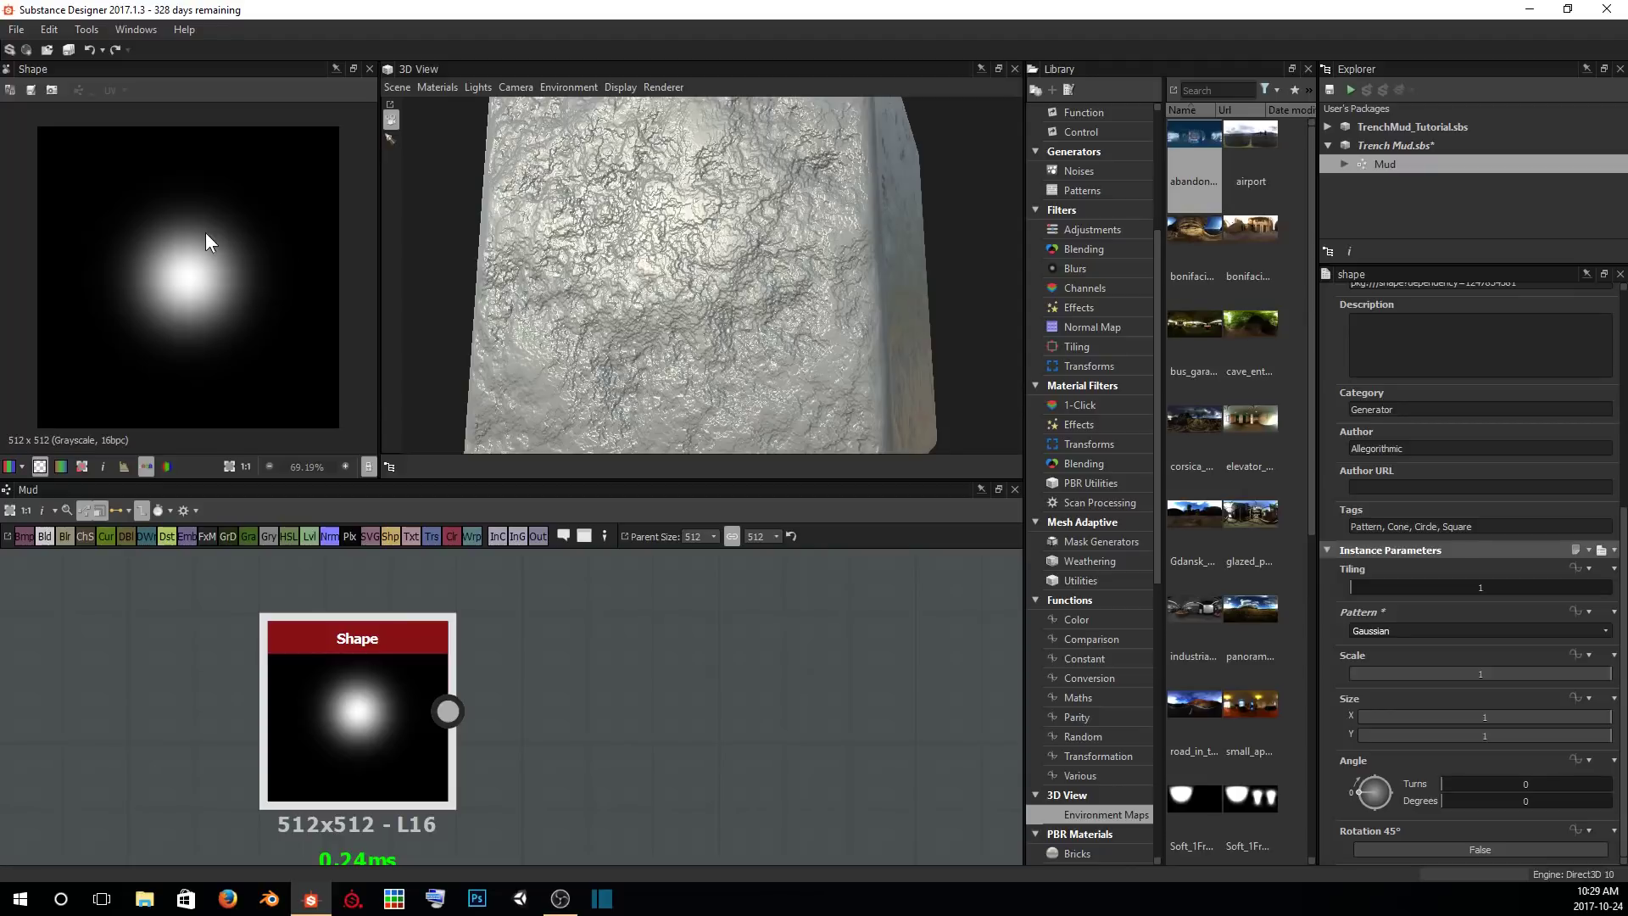
scroll(763, 299, up, 5)
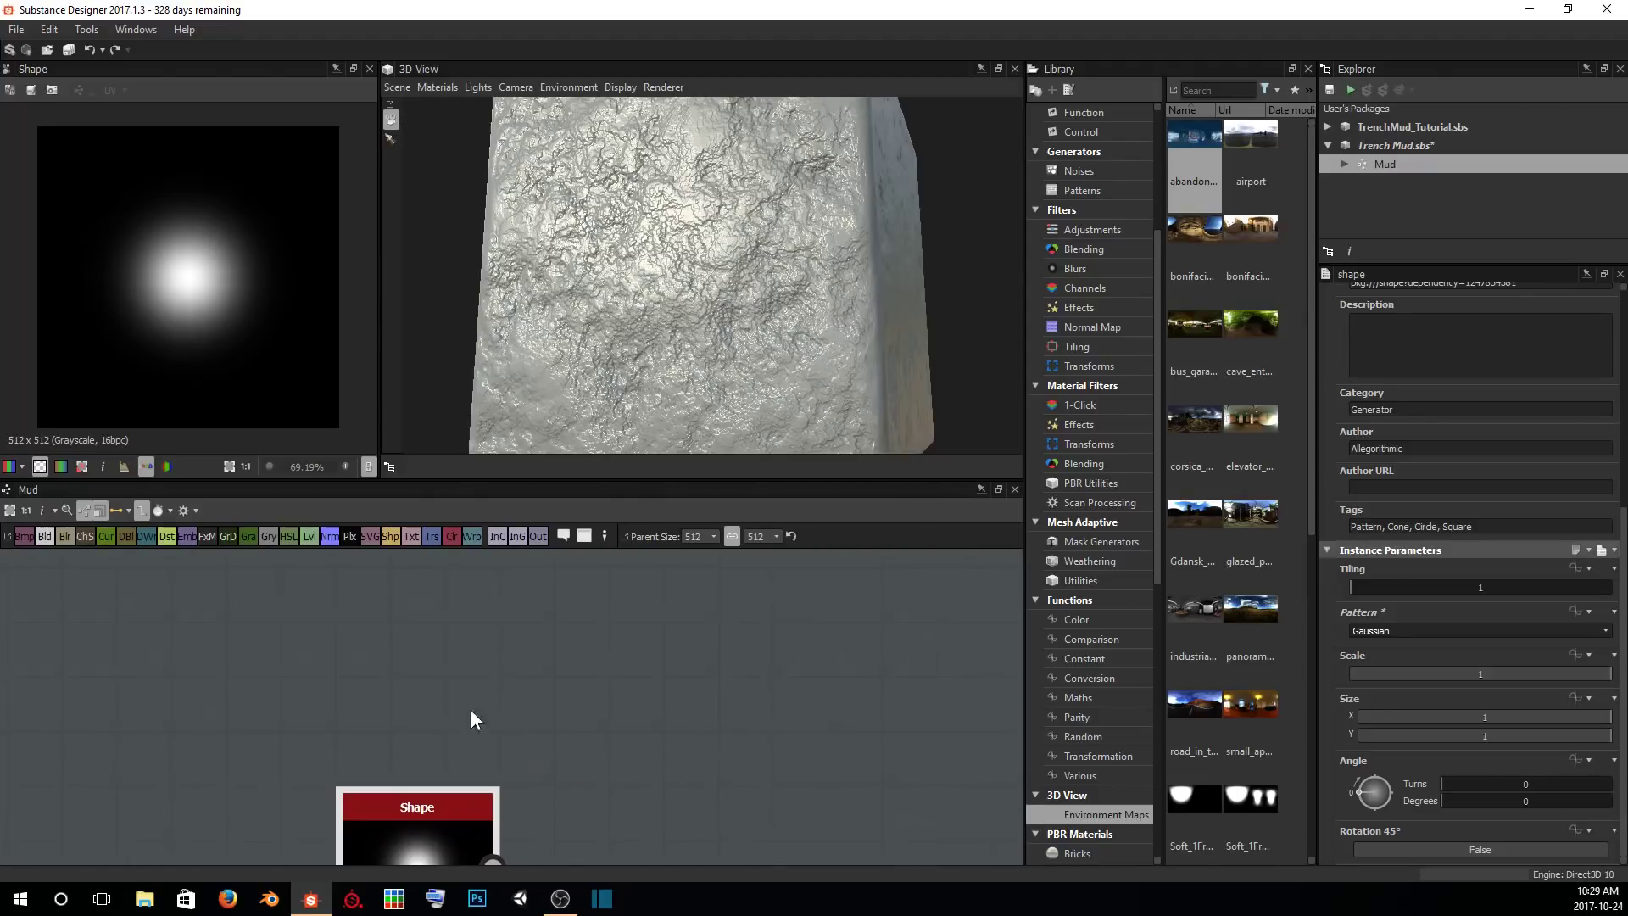
click(379, 627)
key(space)
text(poly)
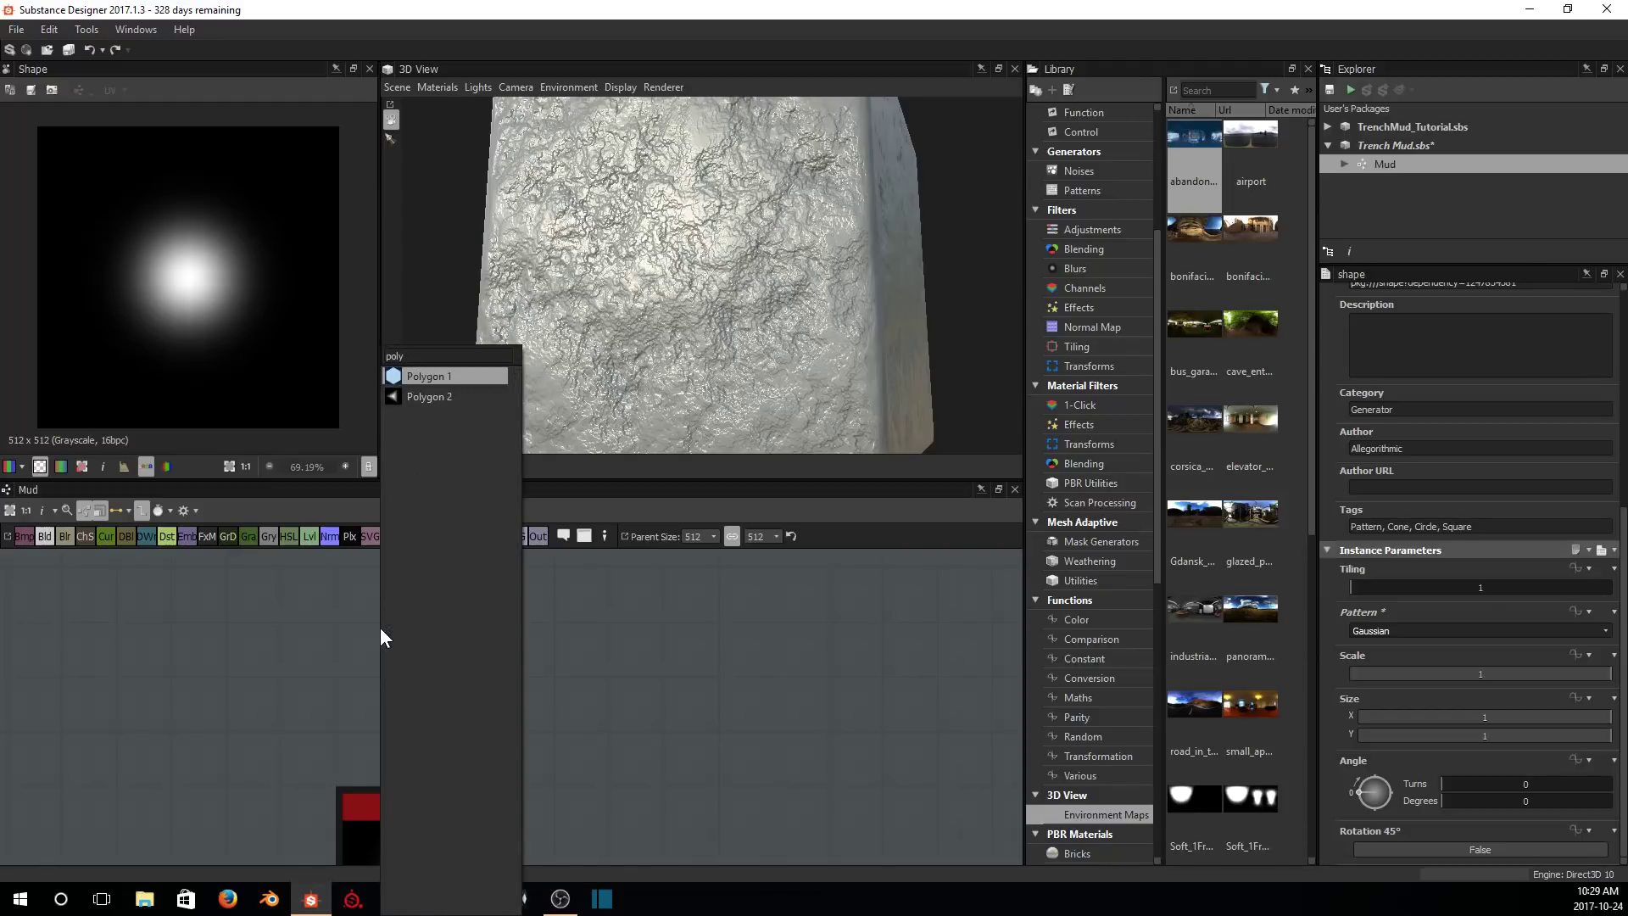
key(Down)
key(Return)
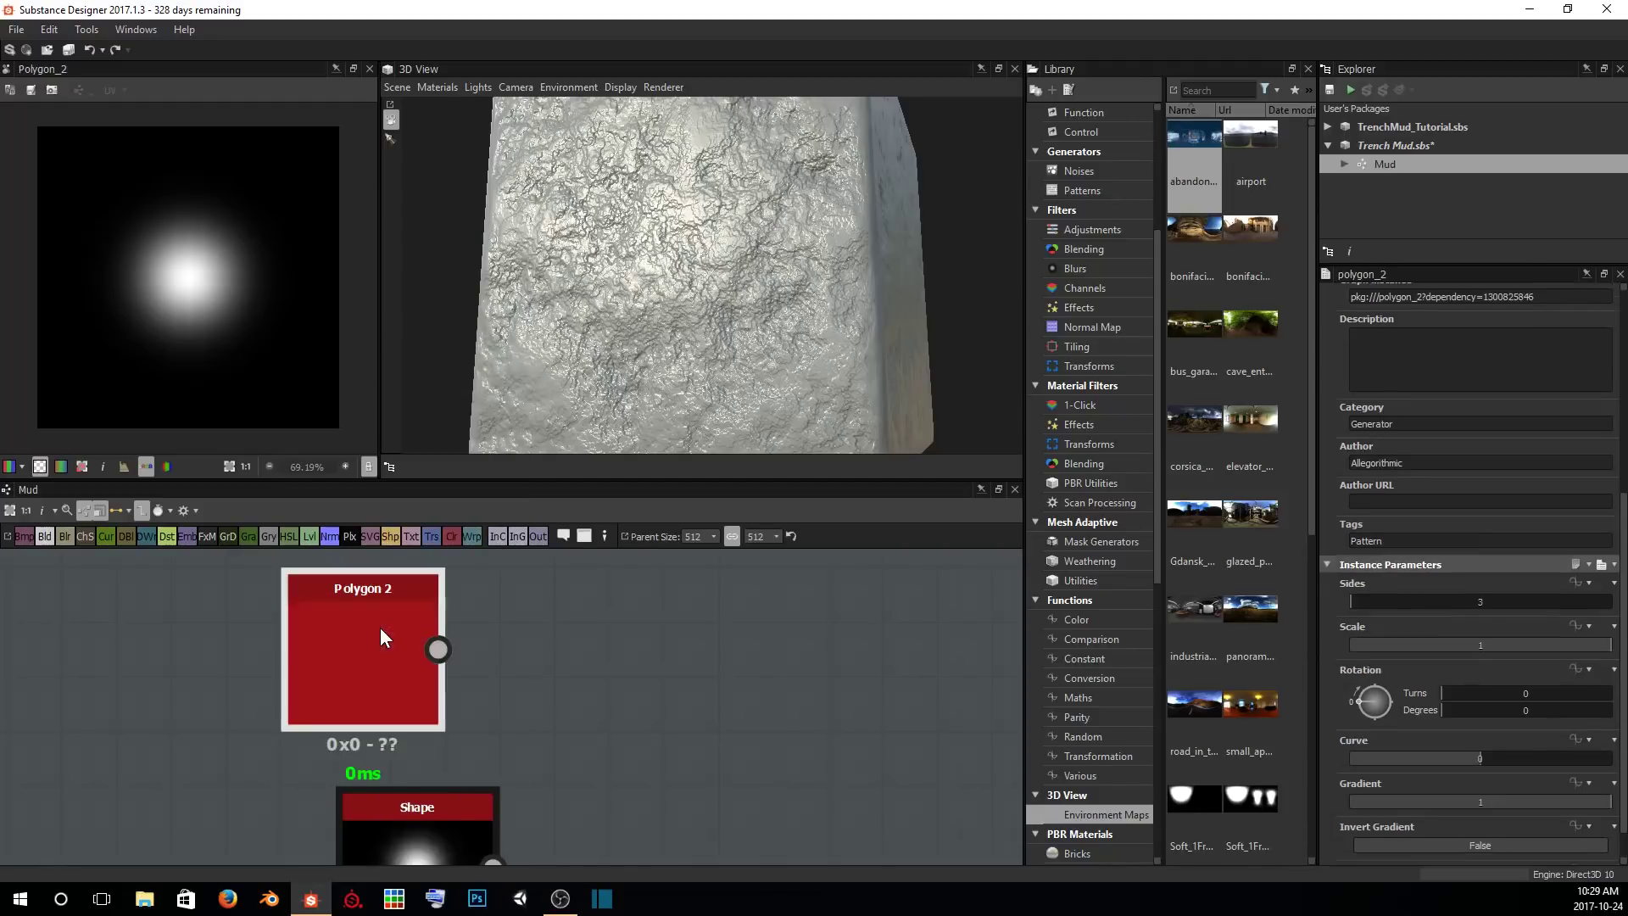
drag(380, 629, 424, 627)
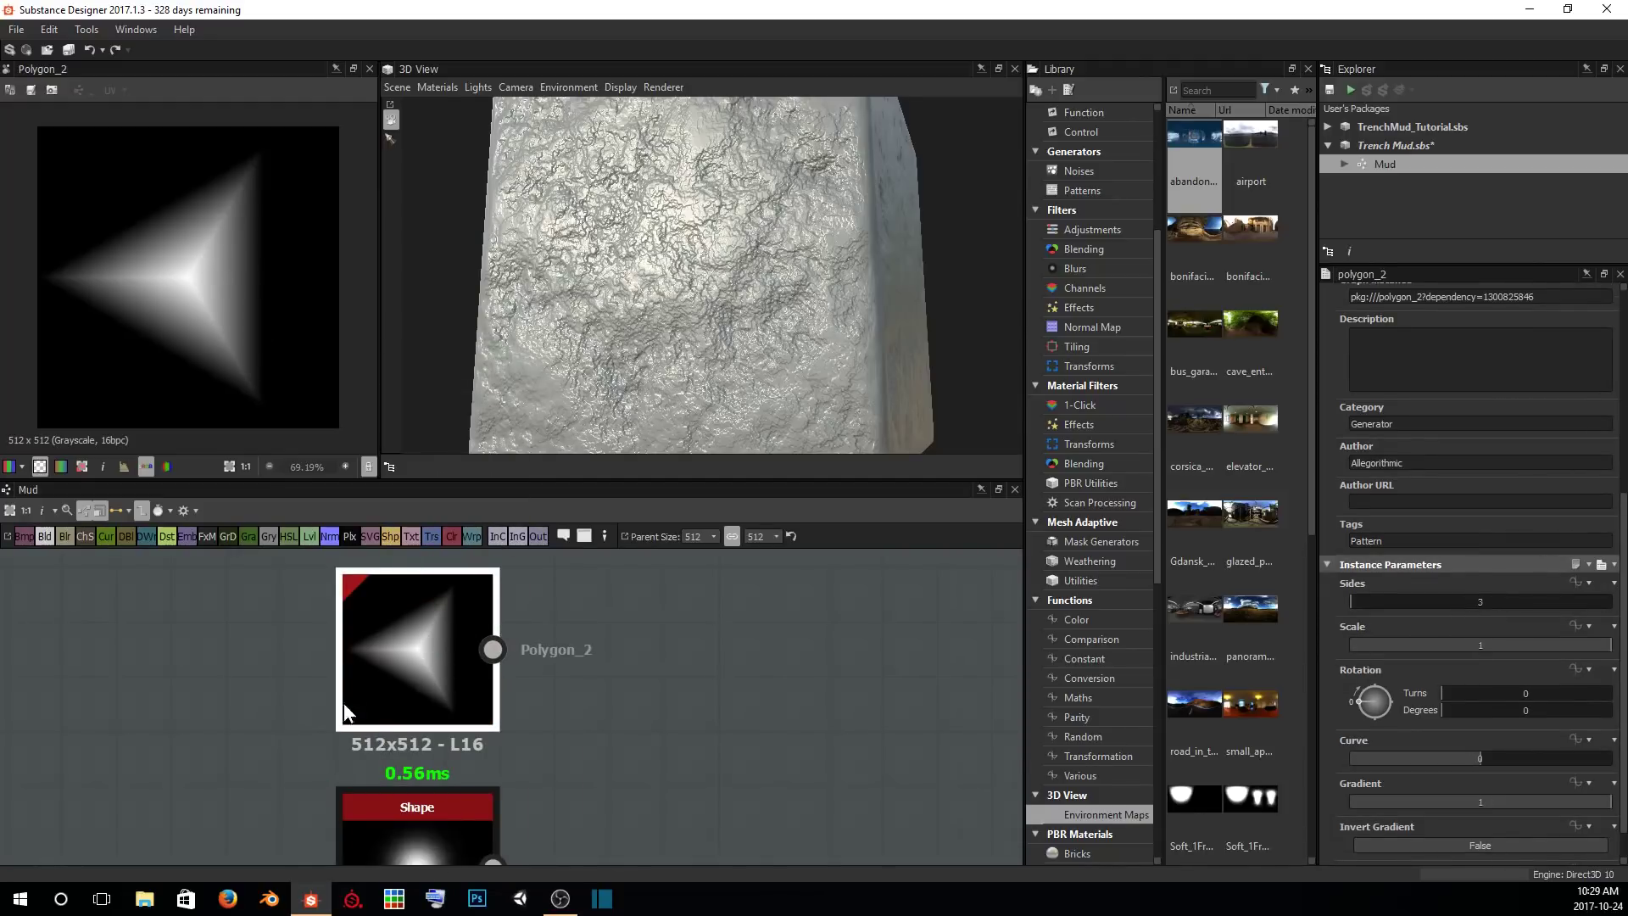
scroll(551, 729, down, 1)
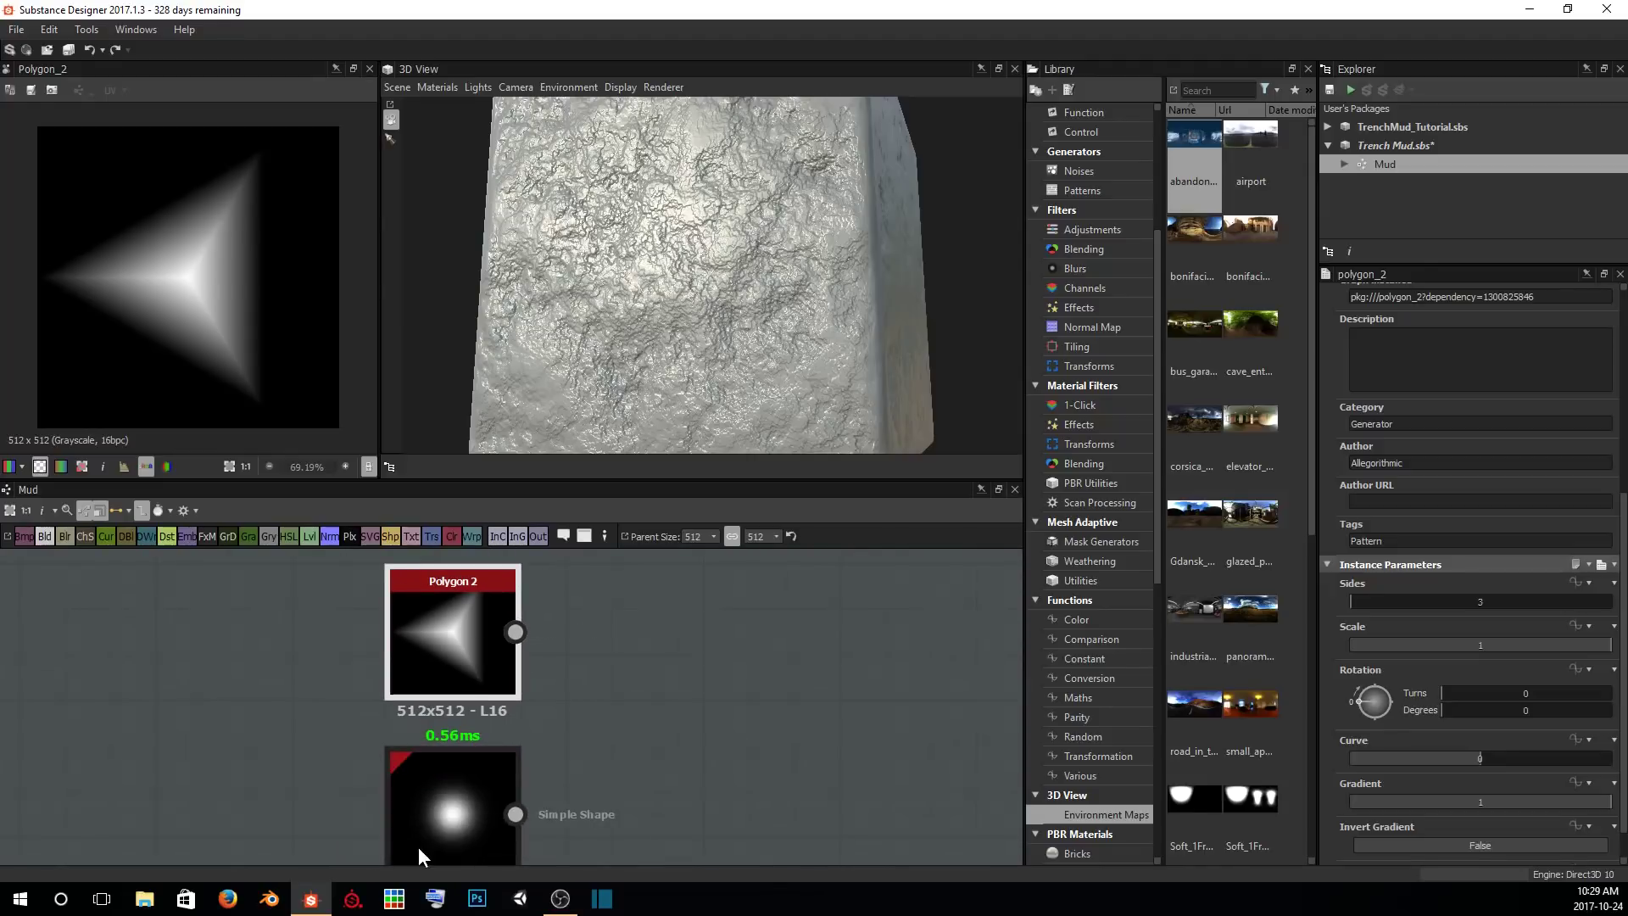
Set the Polygon 2 node to 5 sides with a gradient of 0.5.
click(414, 790)
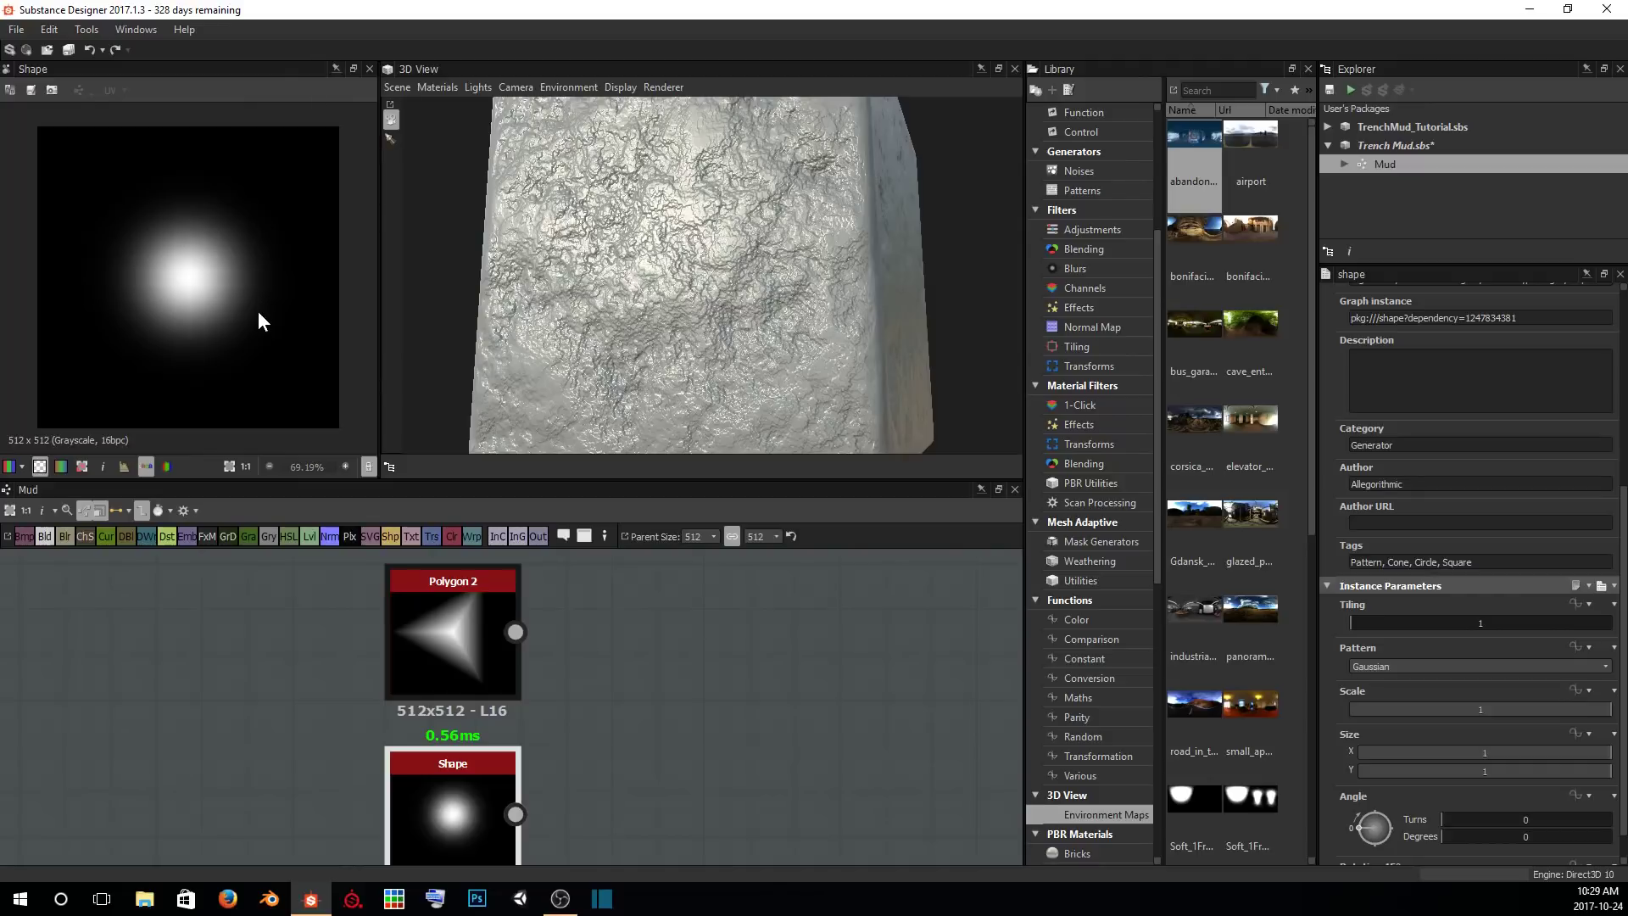
click(478, 623)
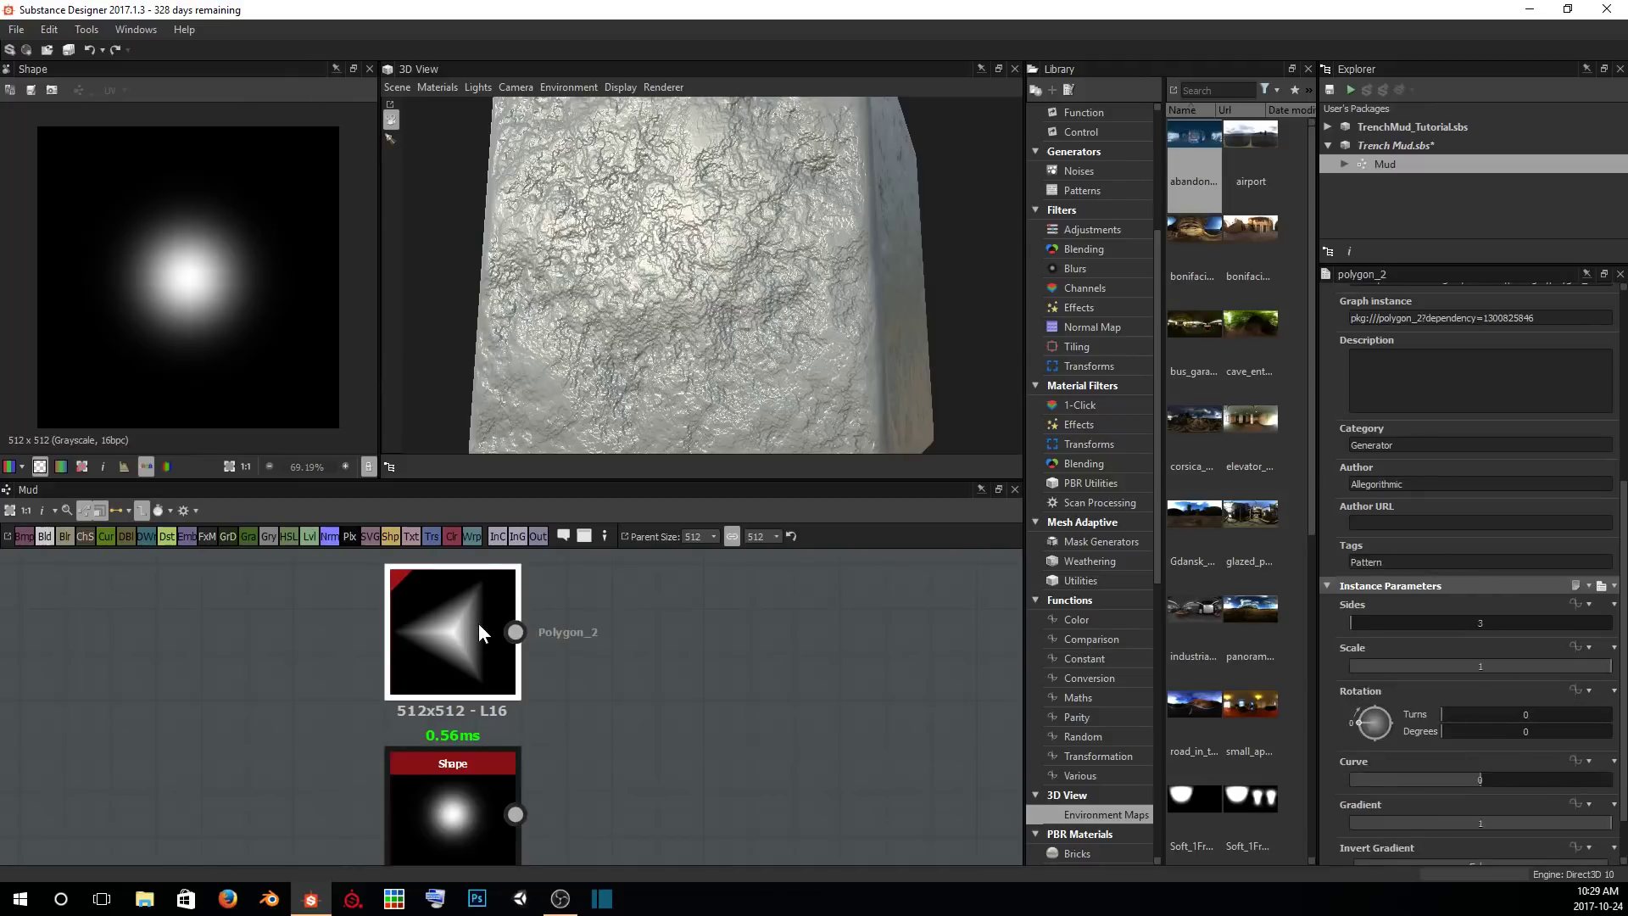
scroll(1532, 684, down, 3)
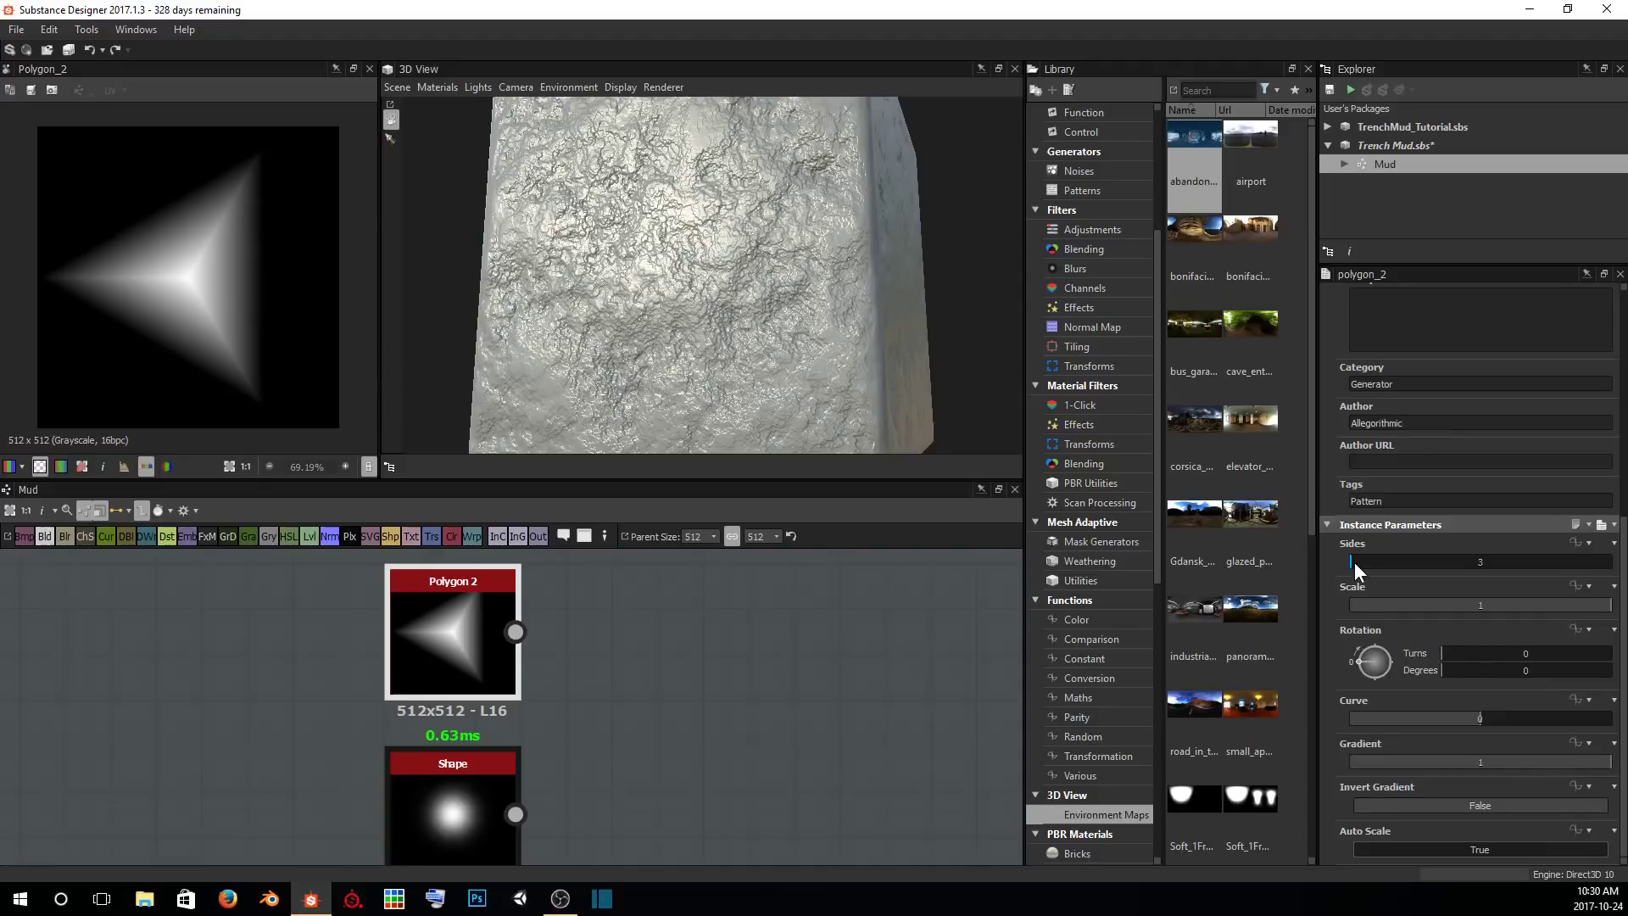
drag(1354, 562, 1363, 565)
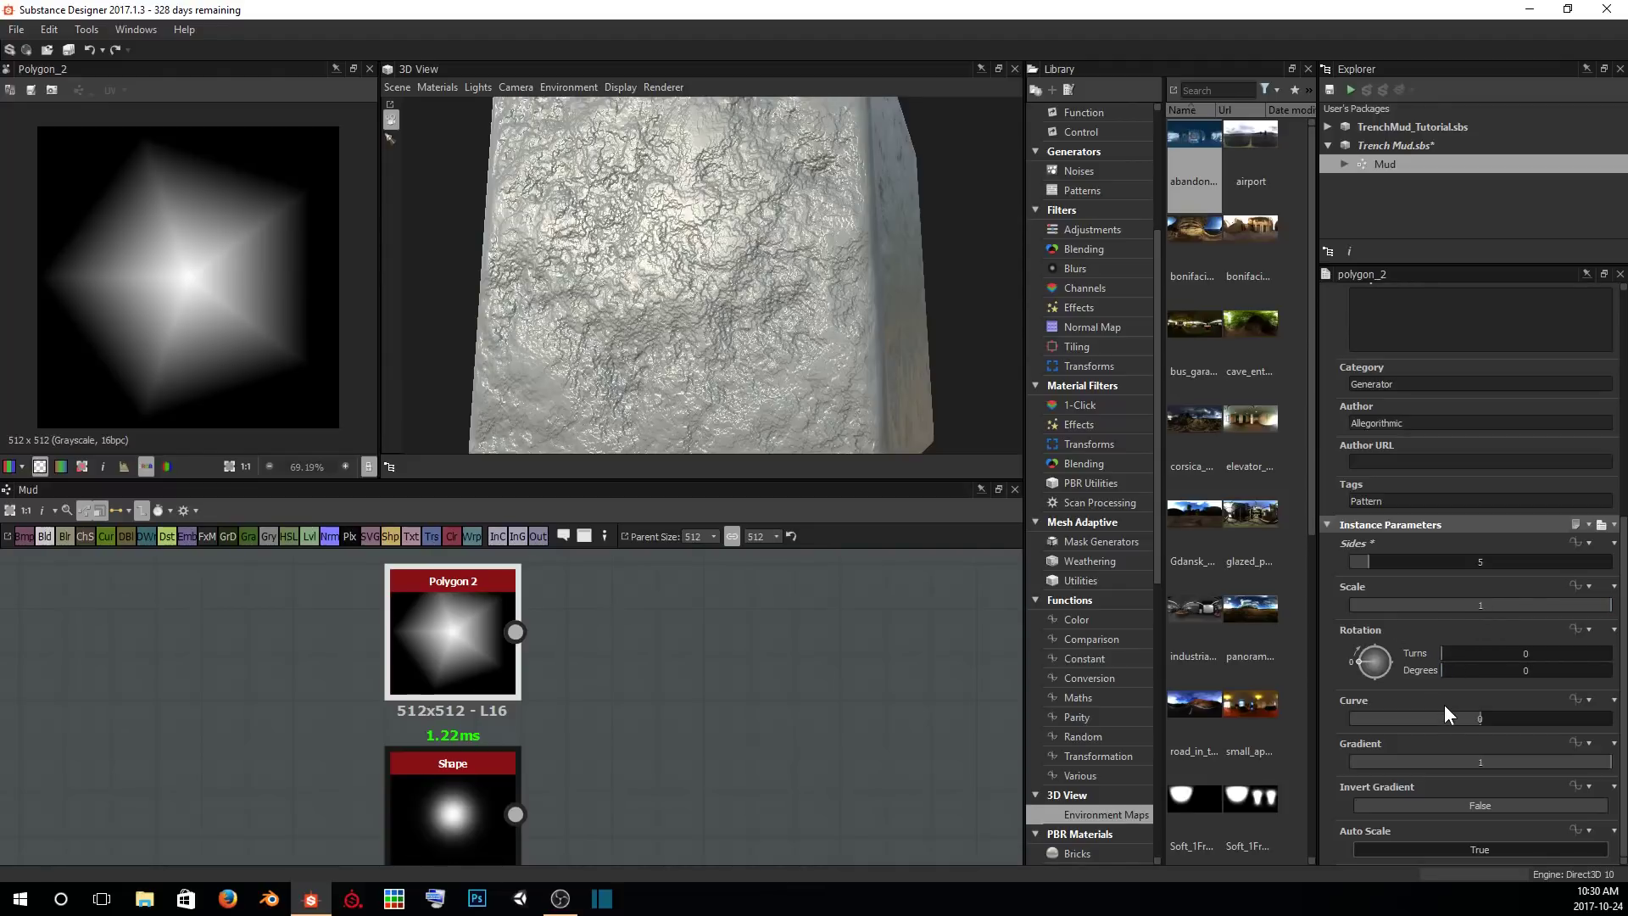
drag(1606, 761, 1484, 744)
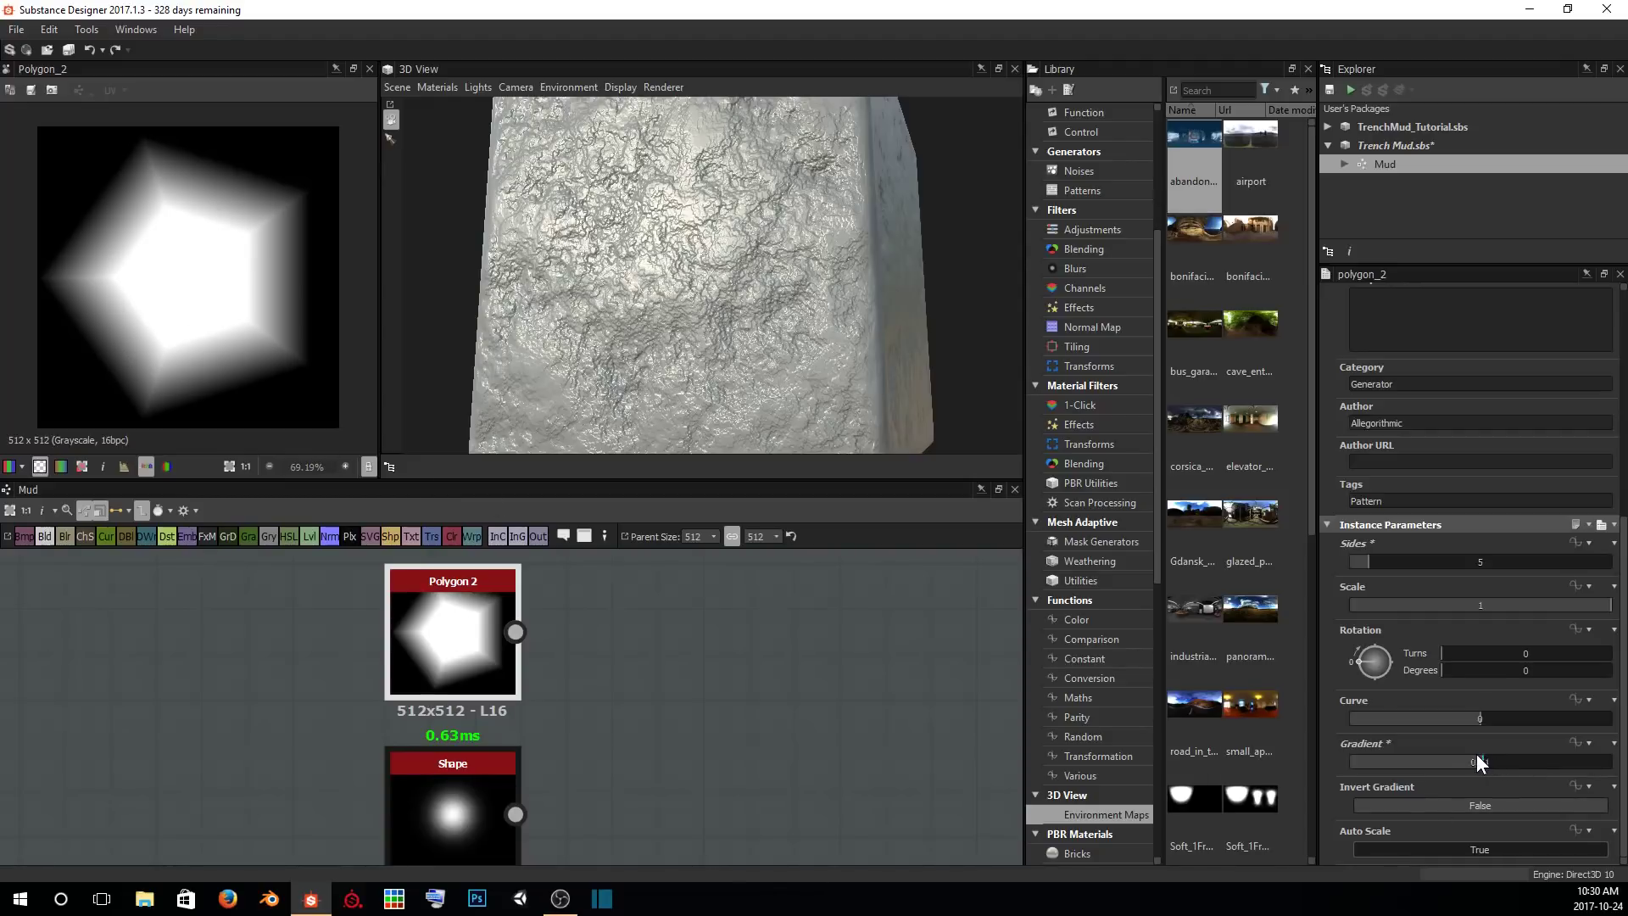
mouse_move(1477, 754)
mouse_down()
mouse_move(1428, 749)
mouse_move(1480, 735)
mouse_up()
Add a Splatter Circular node fed by the Polygon 2 node and set its pattern to Image Input.
key(space)
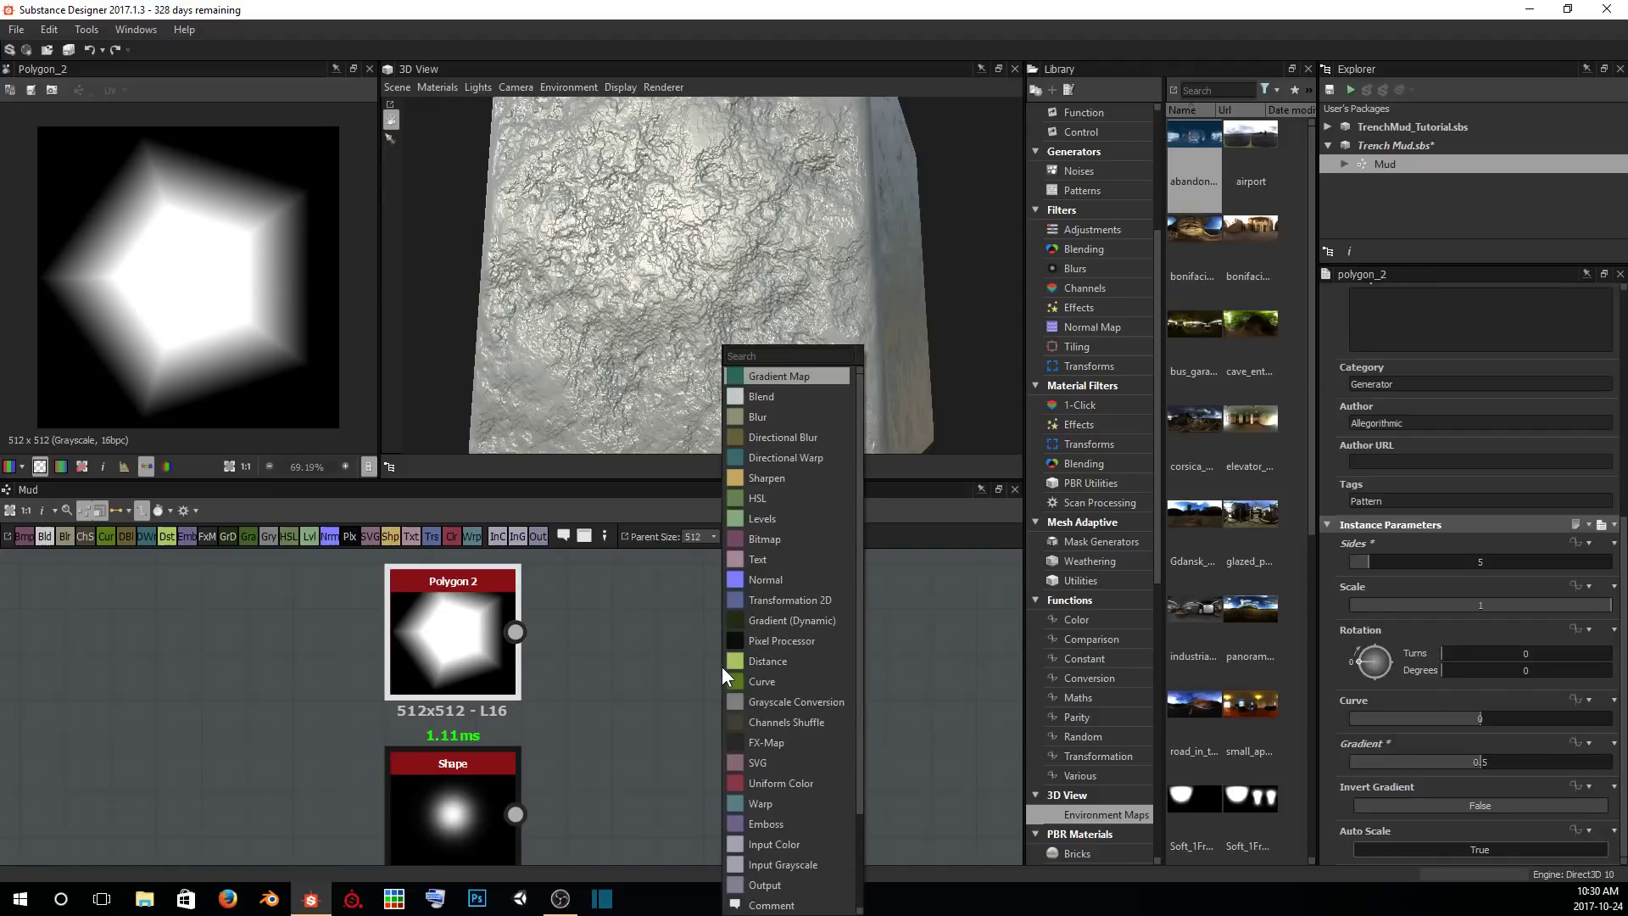
text(splatter)
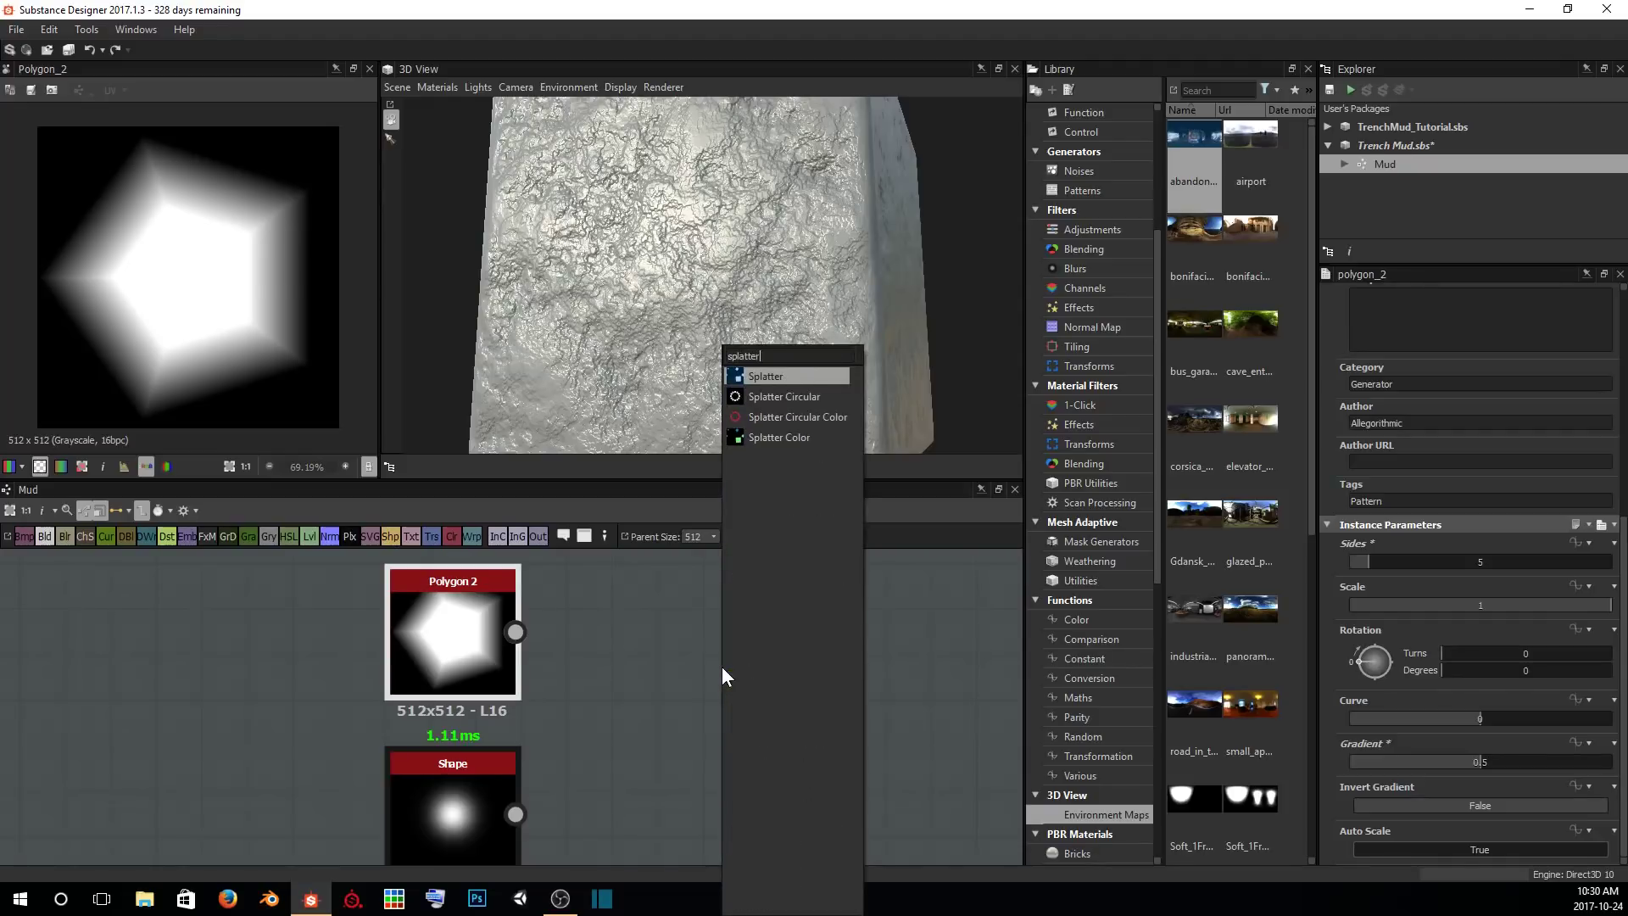
key(Down)
key(Return)
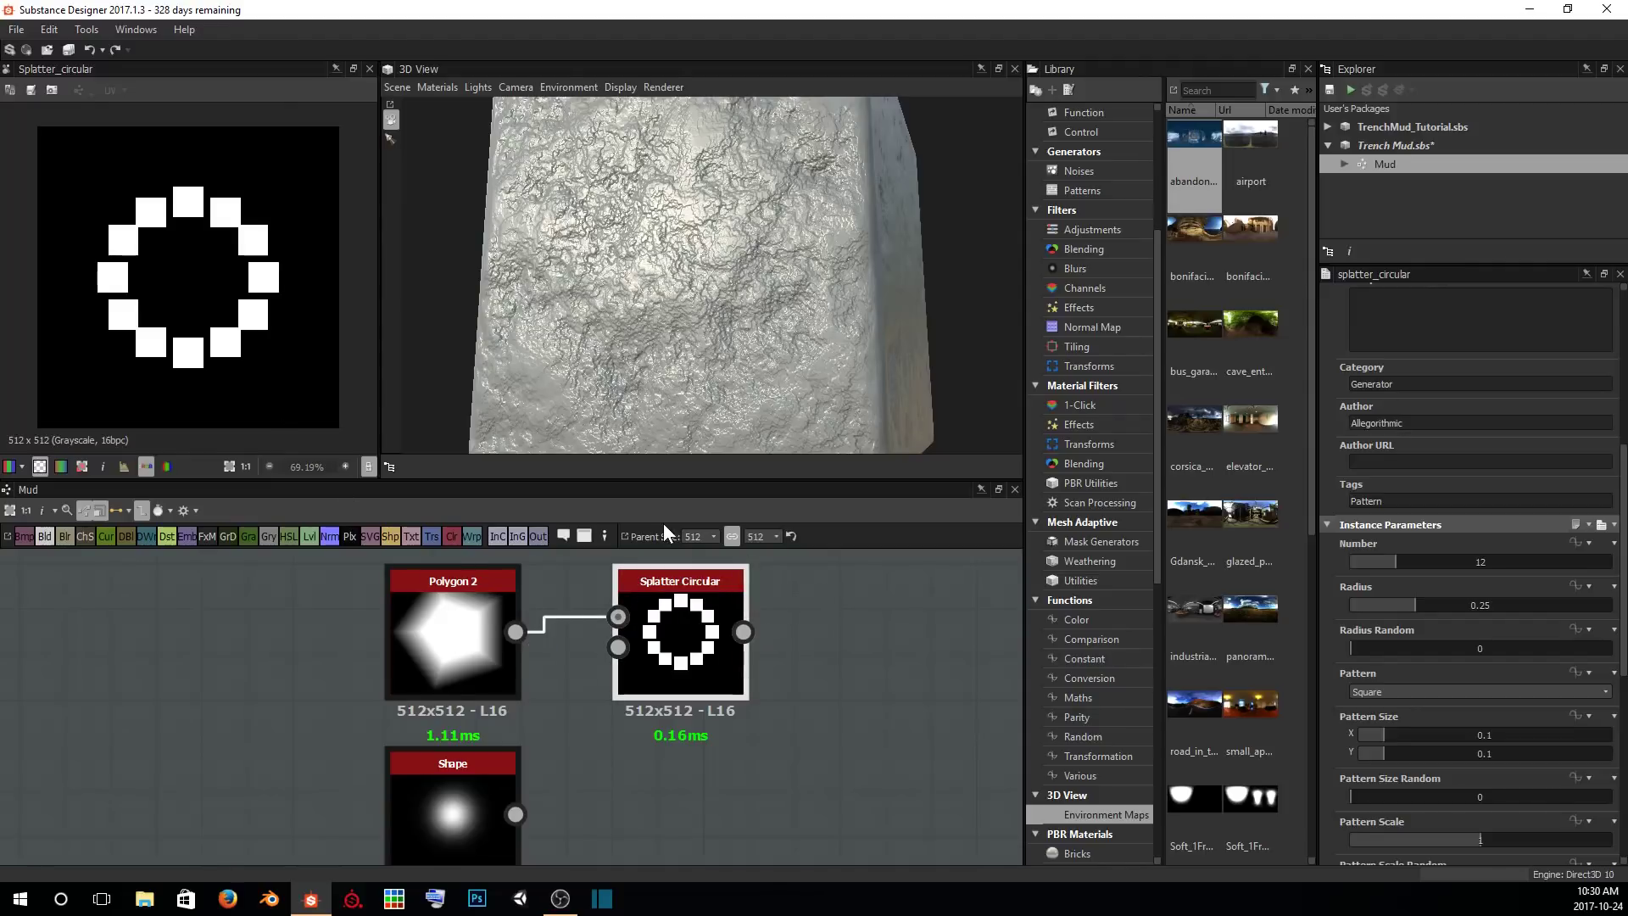
click(1372, 690)
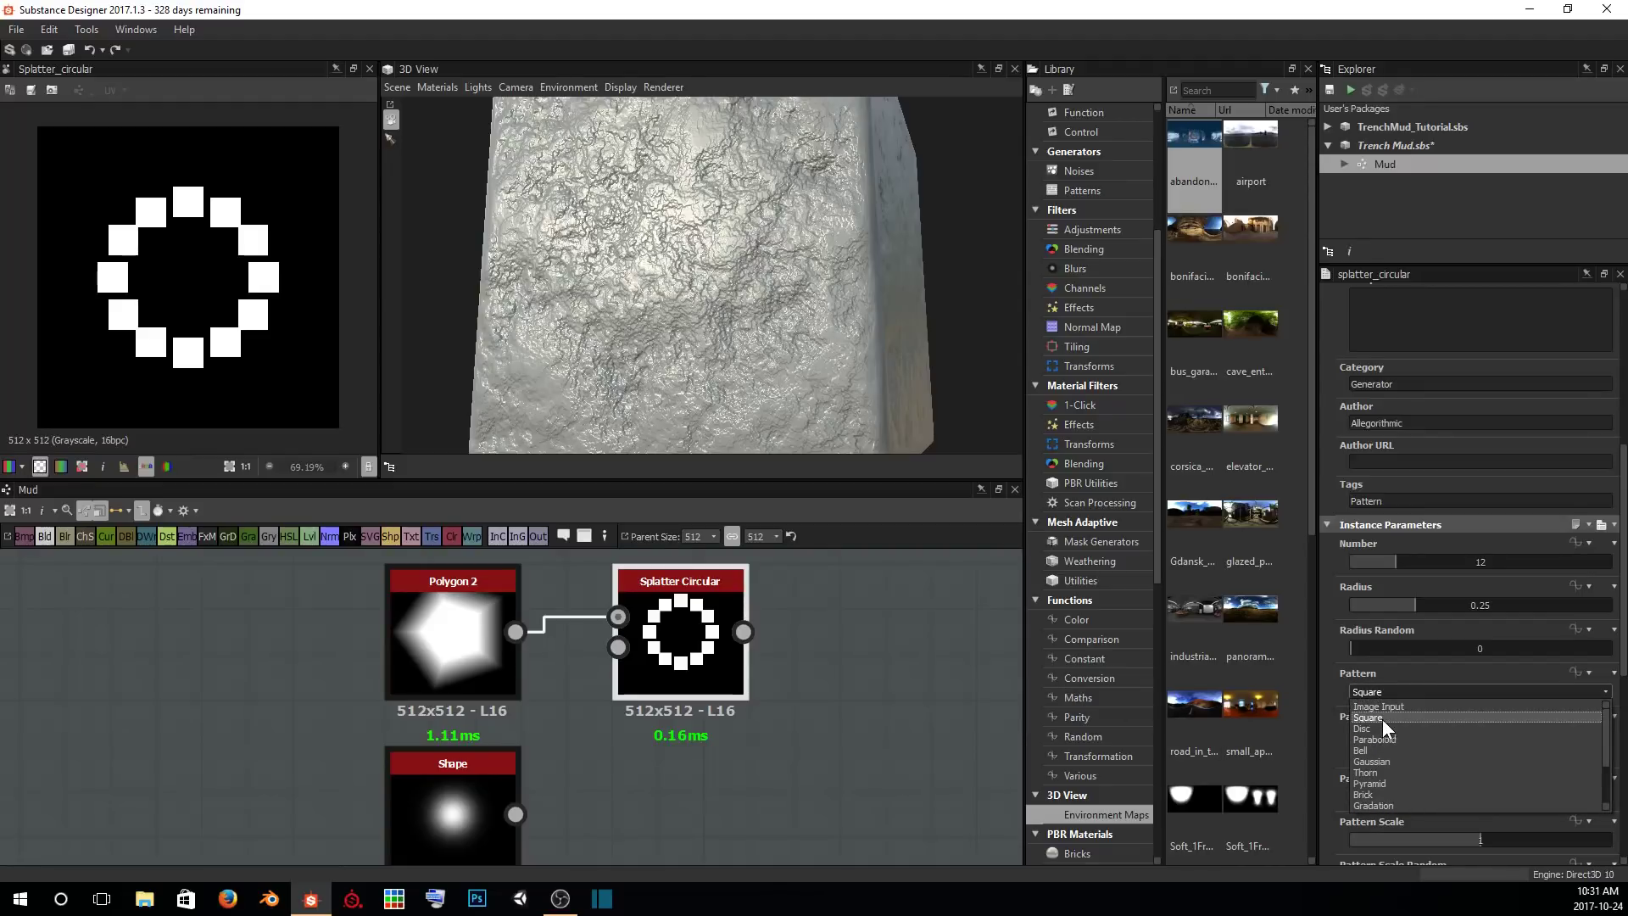
click(1389, 705)
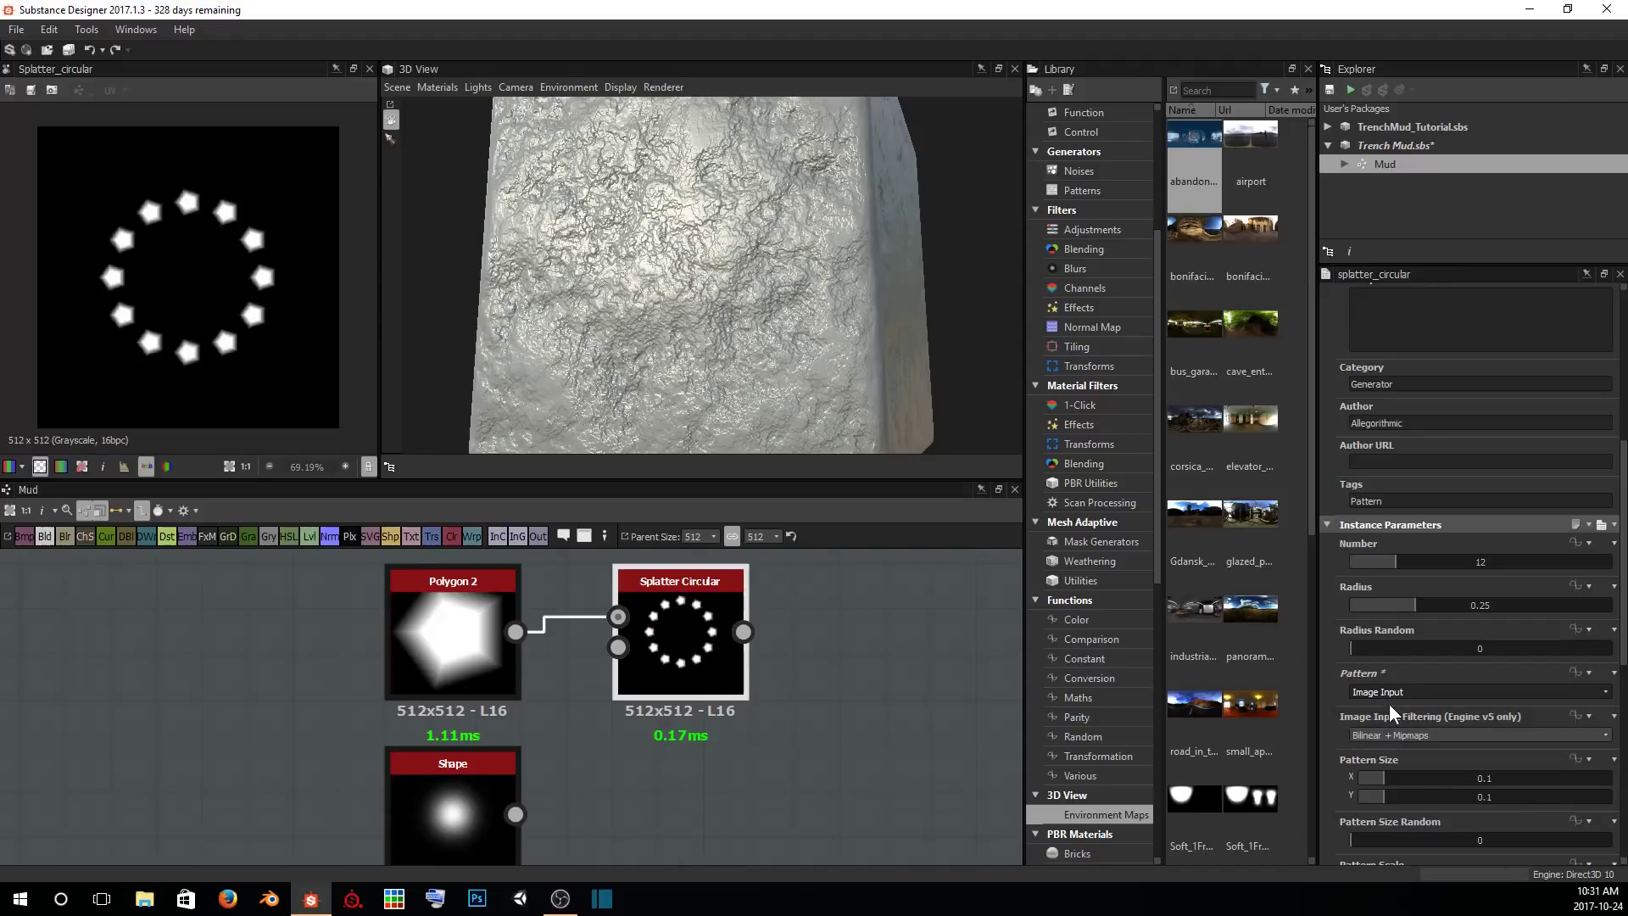
scroll(135, 292, up, 1)
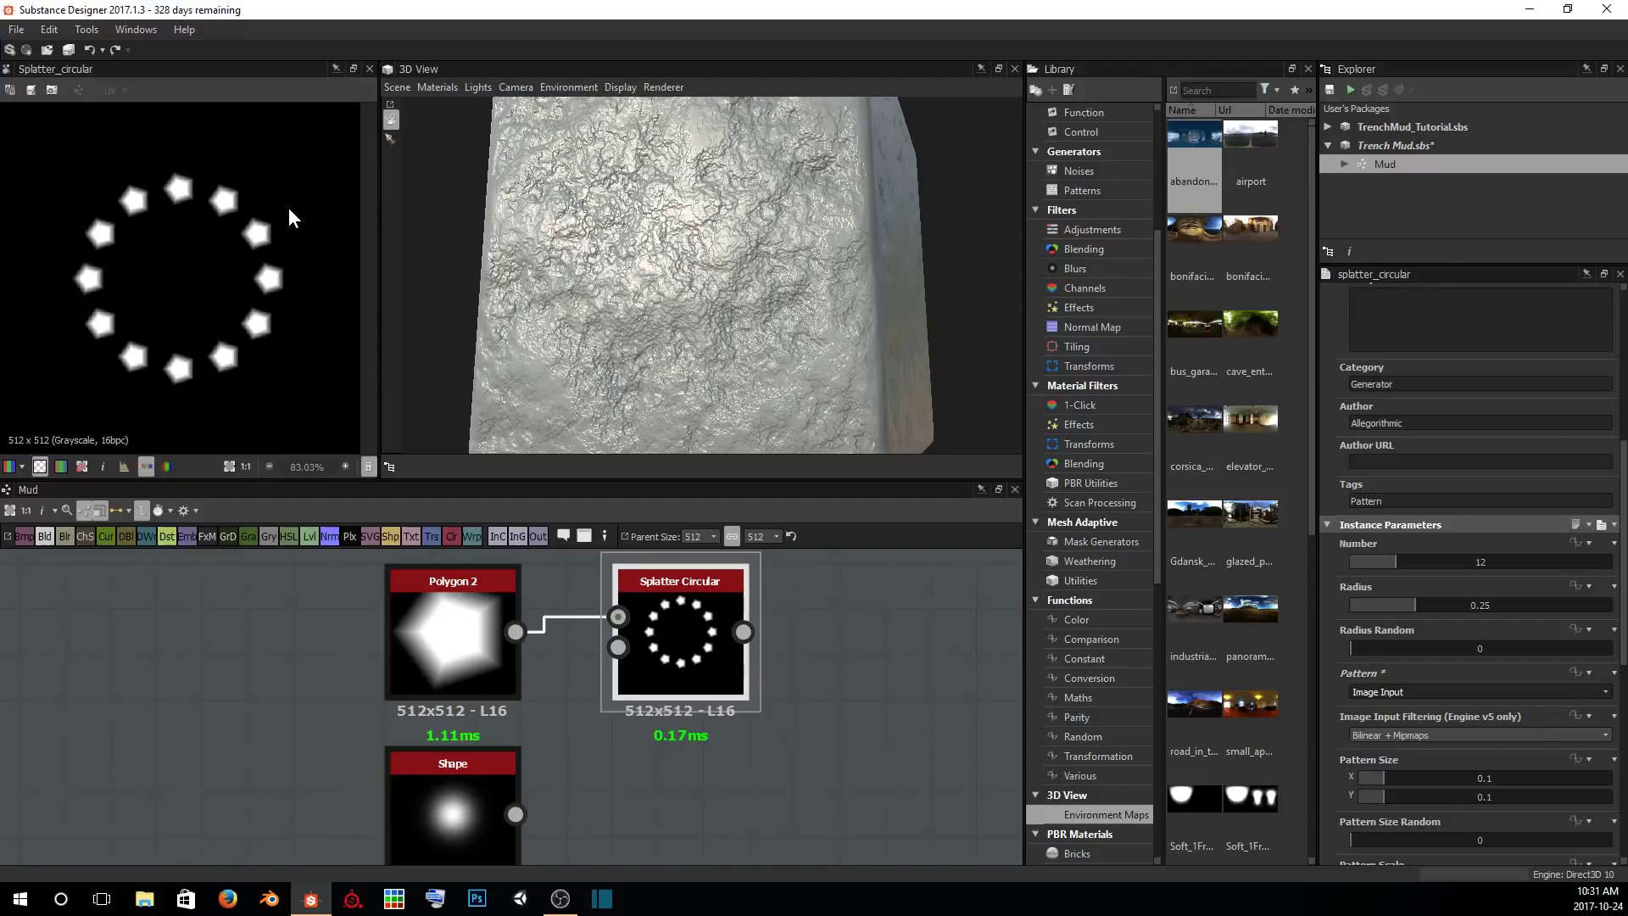
Set the Splatter Circular node's number to 25, radius to 0.4 and pattern scale to 2.
drag(1392, 568, 1448, 562)
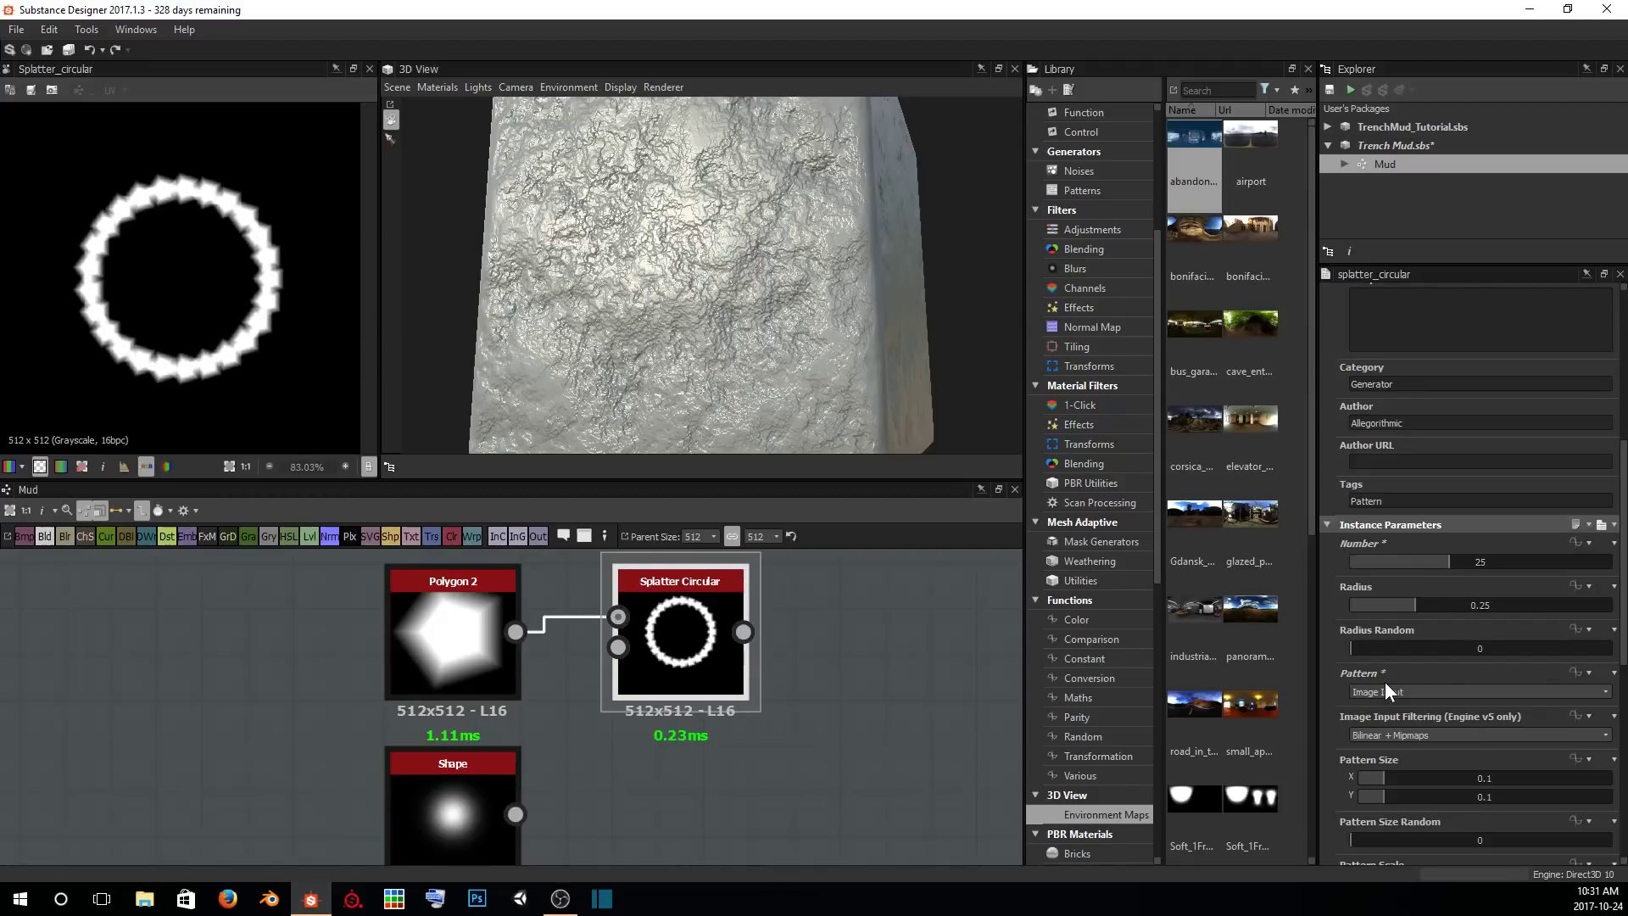
drag(1427, 605, 1455, 600)
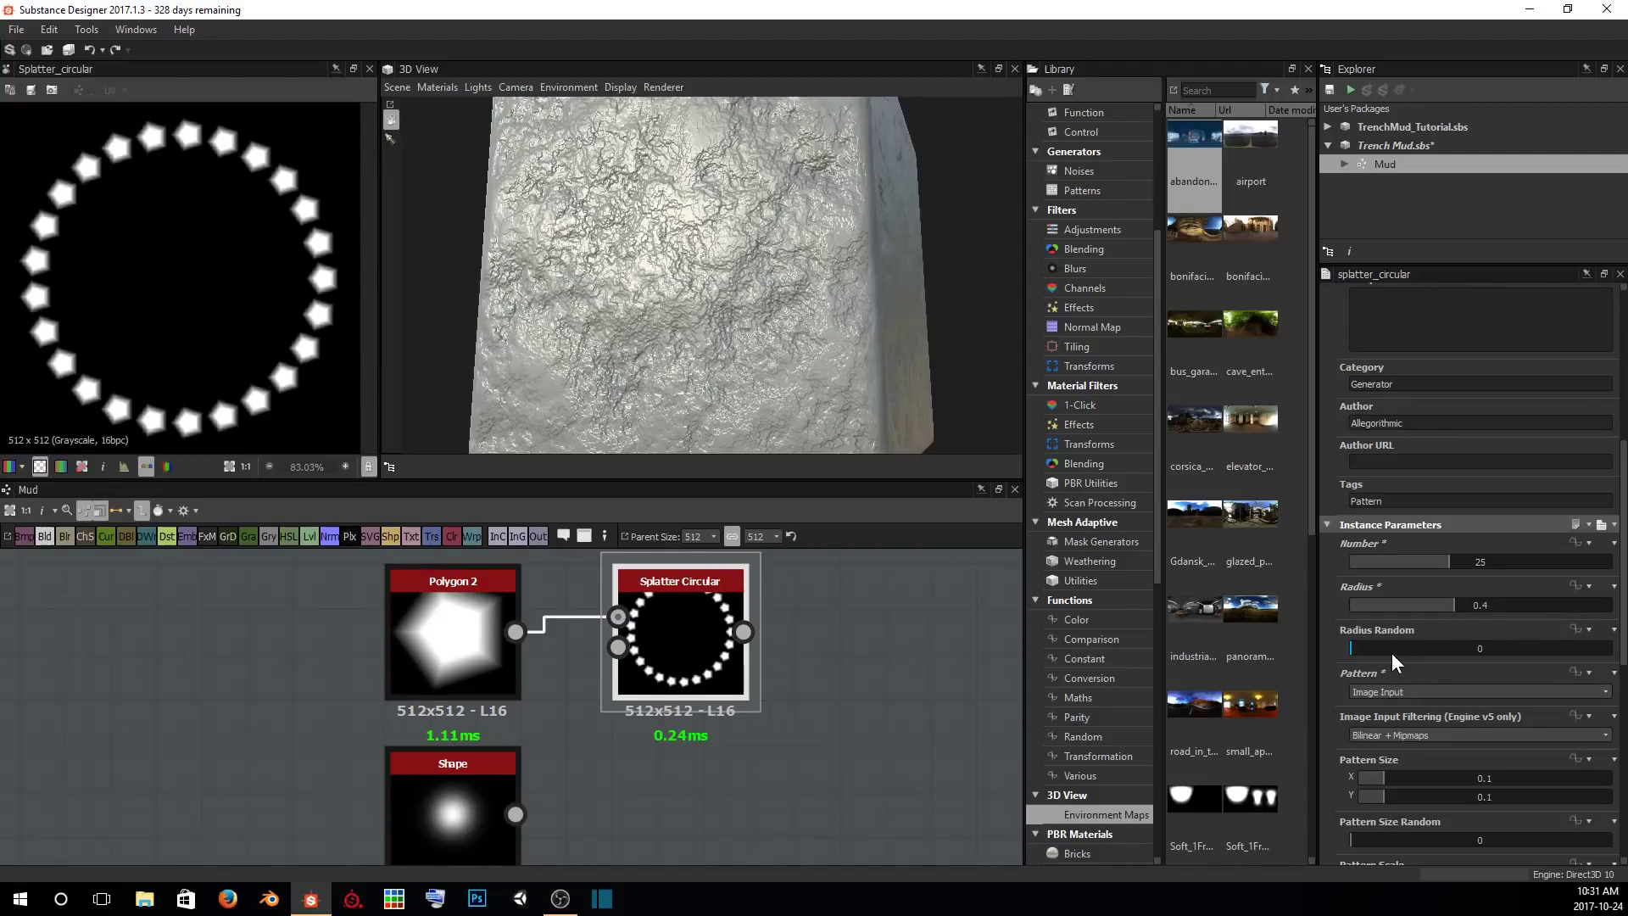
scroll(1448, 651, down, 5)
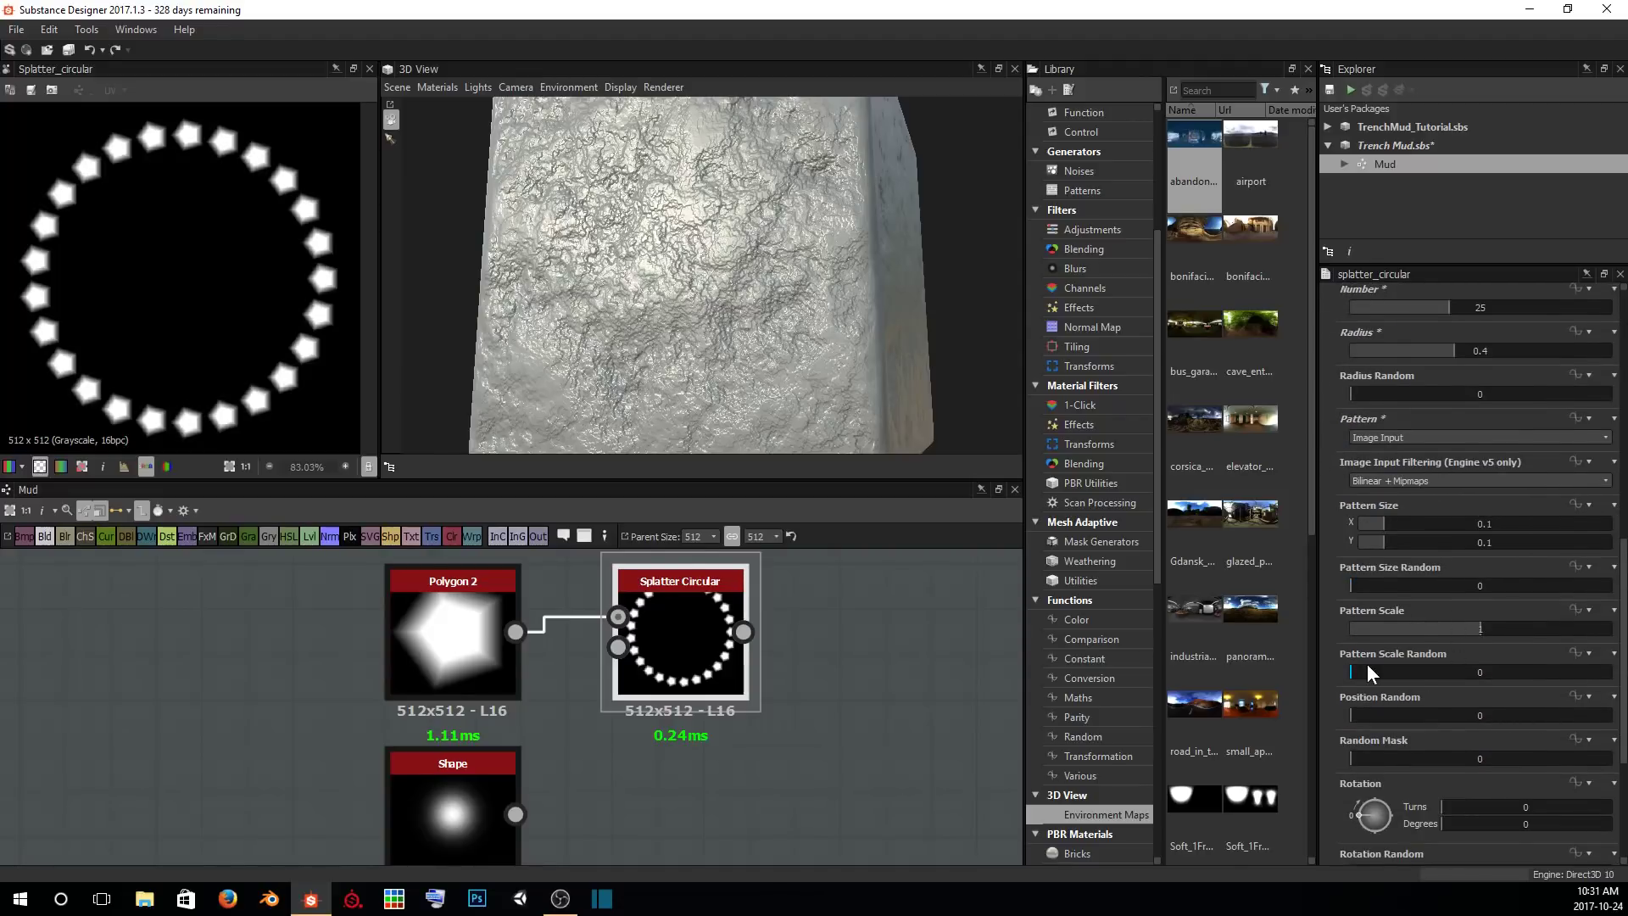
scroll(1456, 609, down, 1)
drag(1476, 578, 1610, 577)
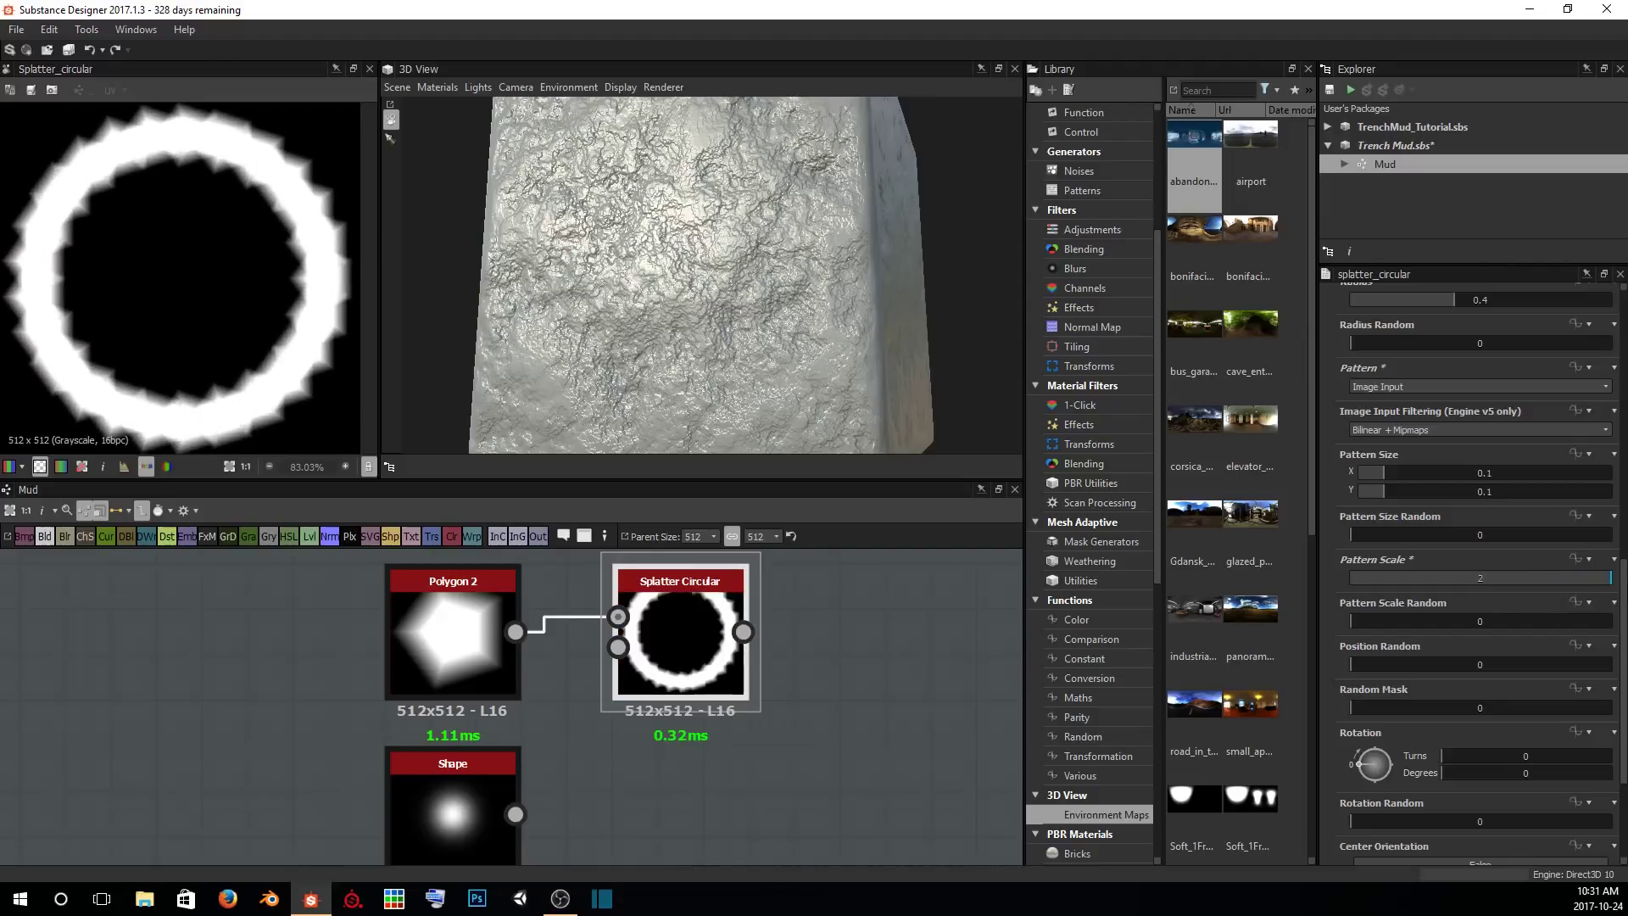
Compare the previews of the Shape, Polygon 2 and Splatter Circular nodes.
scroll(1447, 637, down, 2)
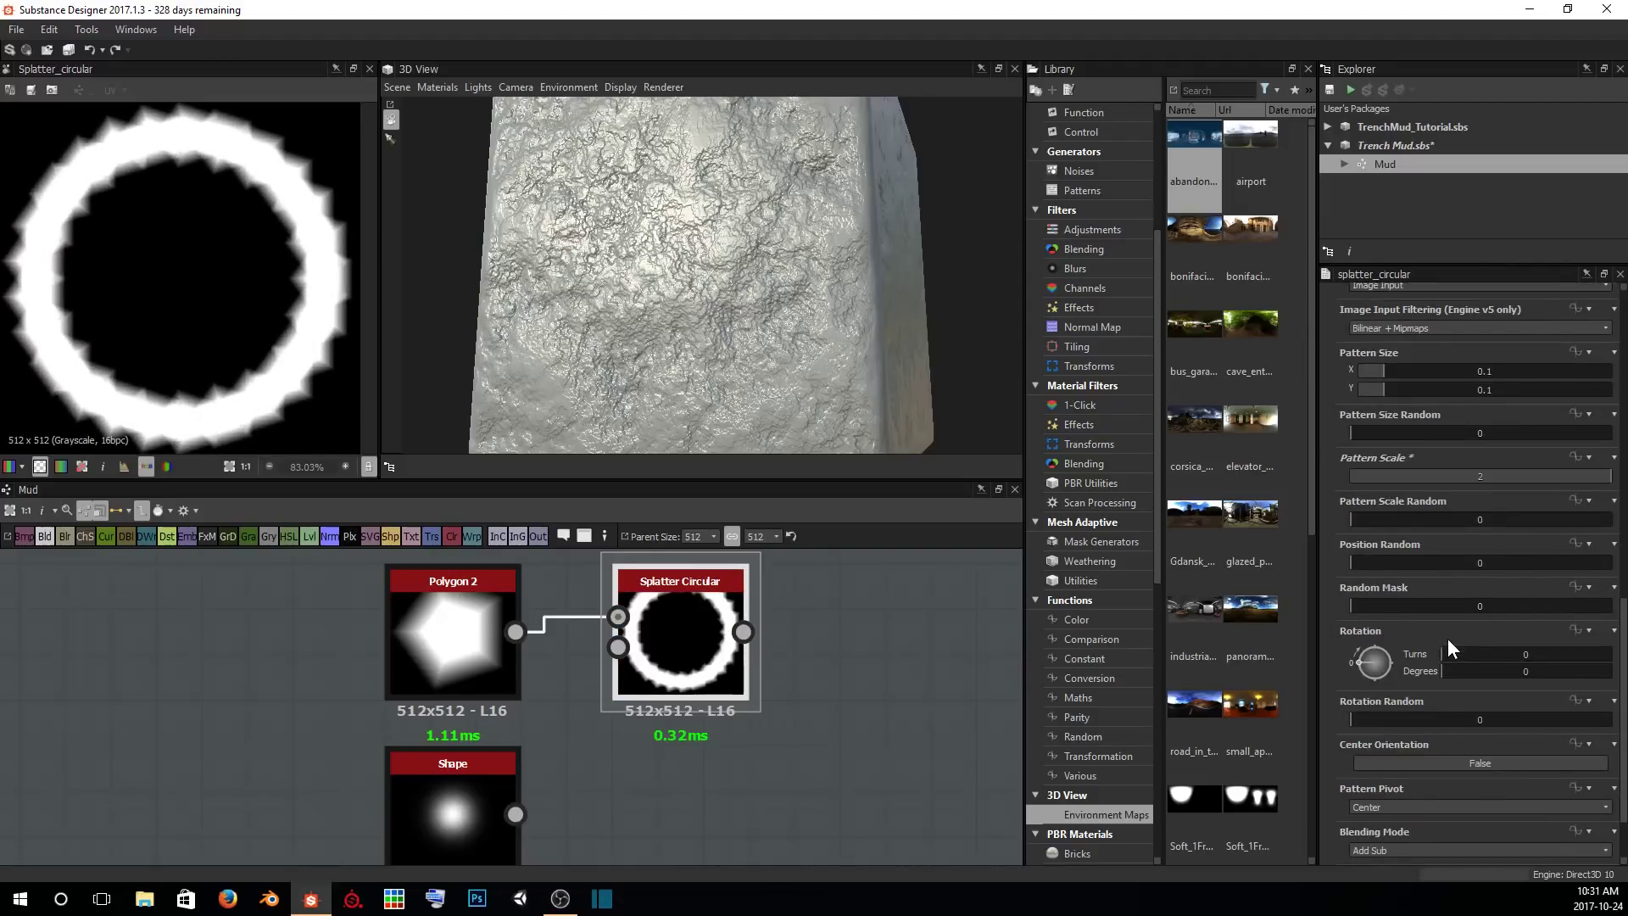
scroll(1447, 637, down, 1)
scroll(179, 232, down, 2)
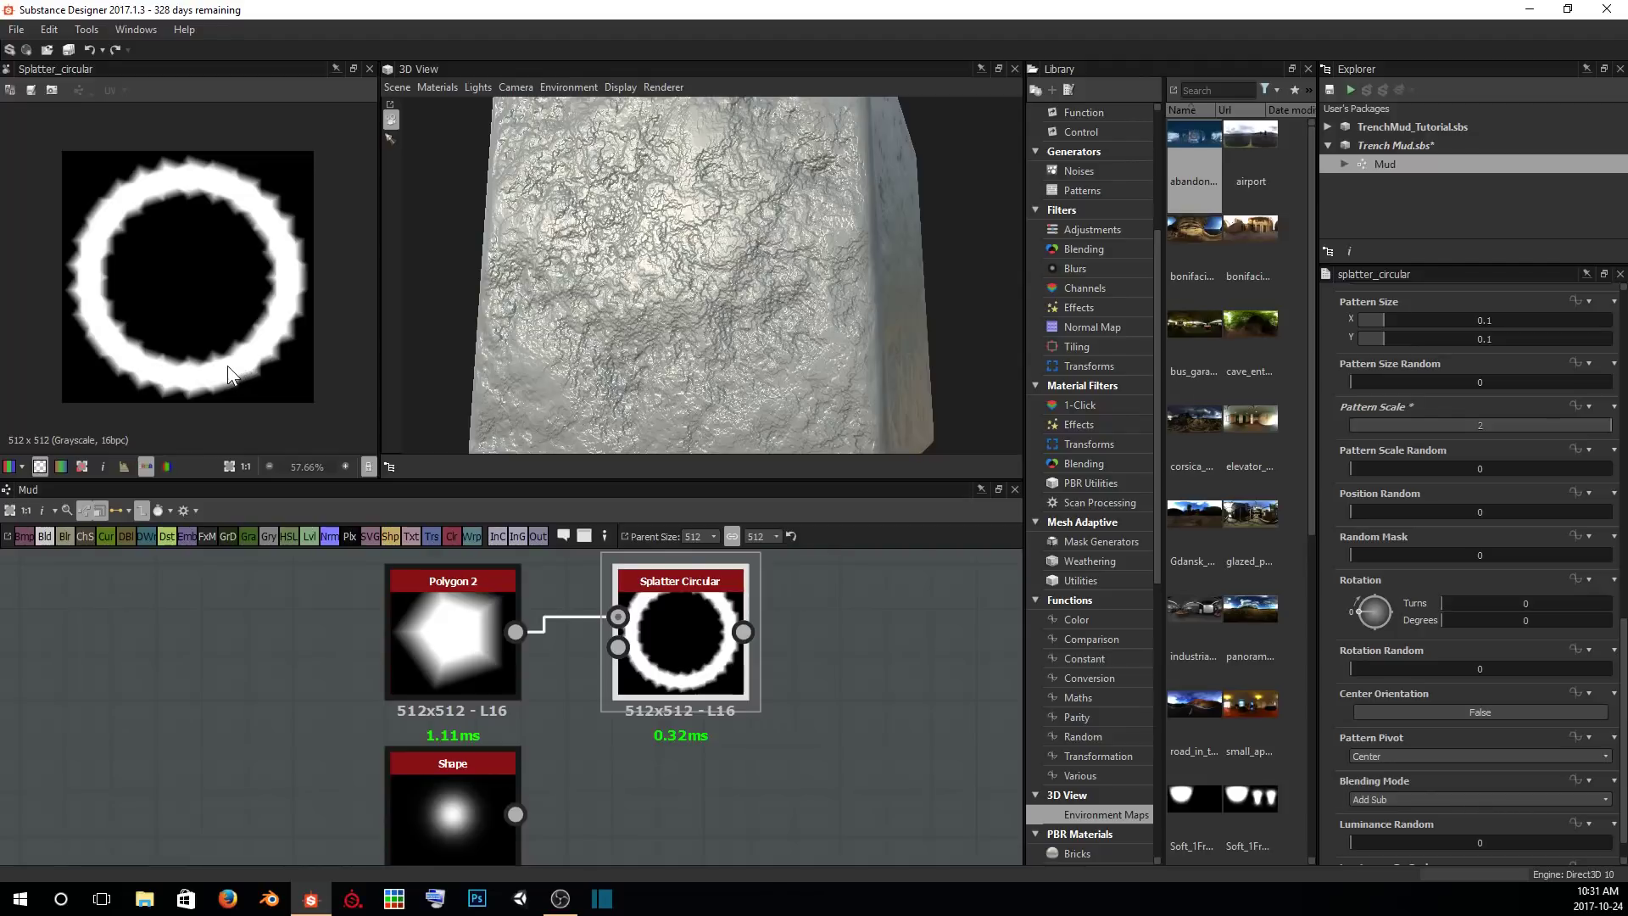
click(461, 816)
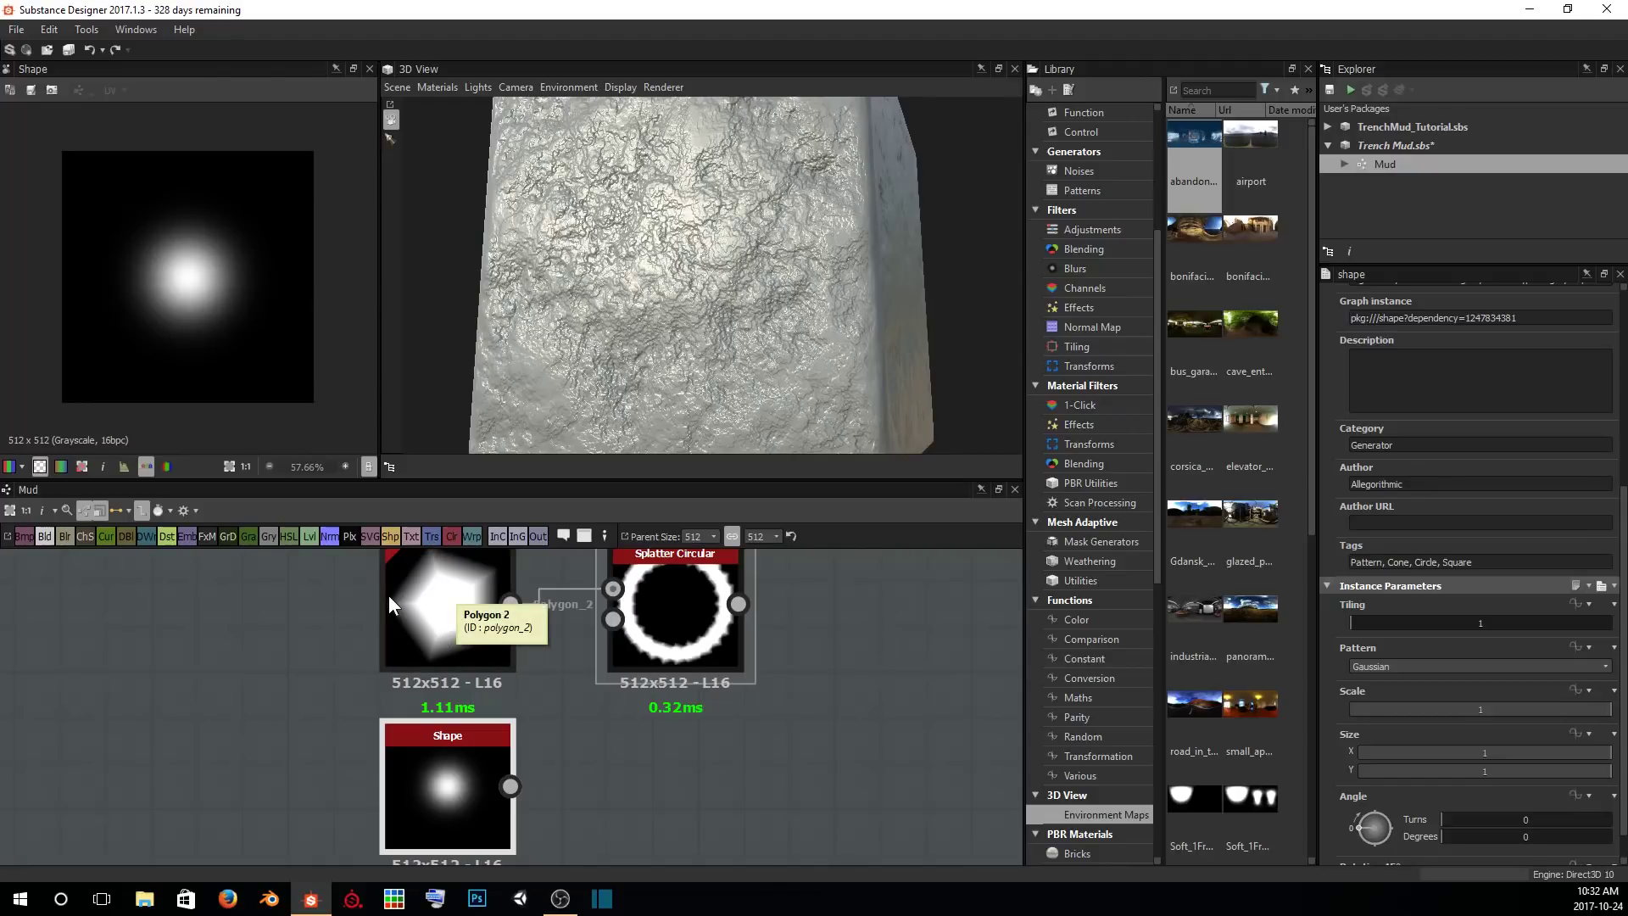
double_click(459, 592)
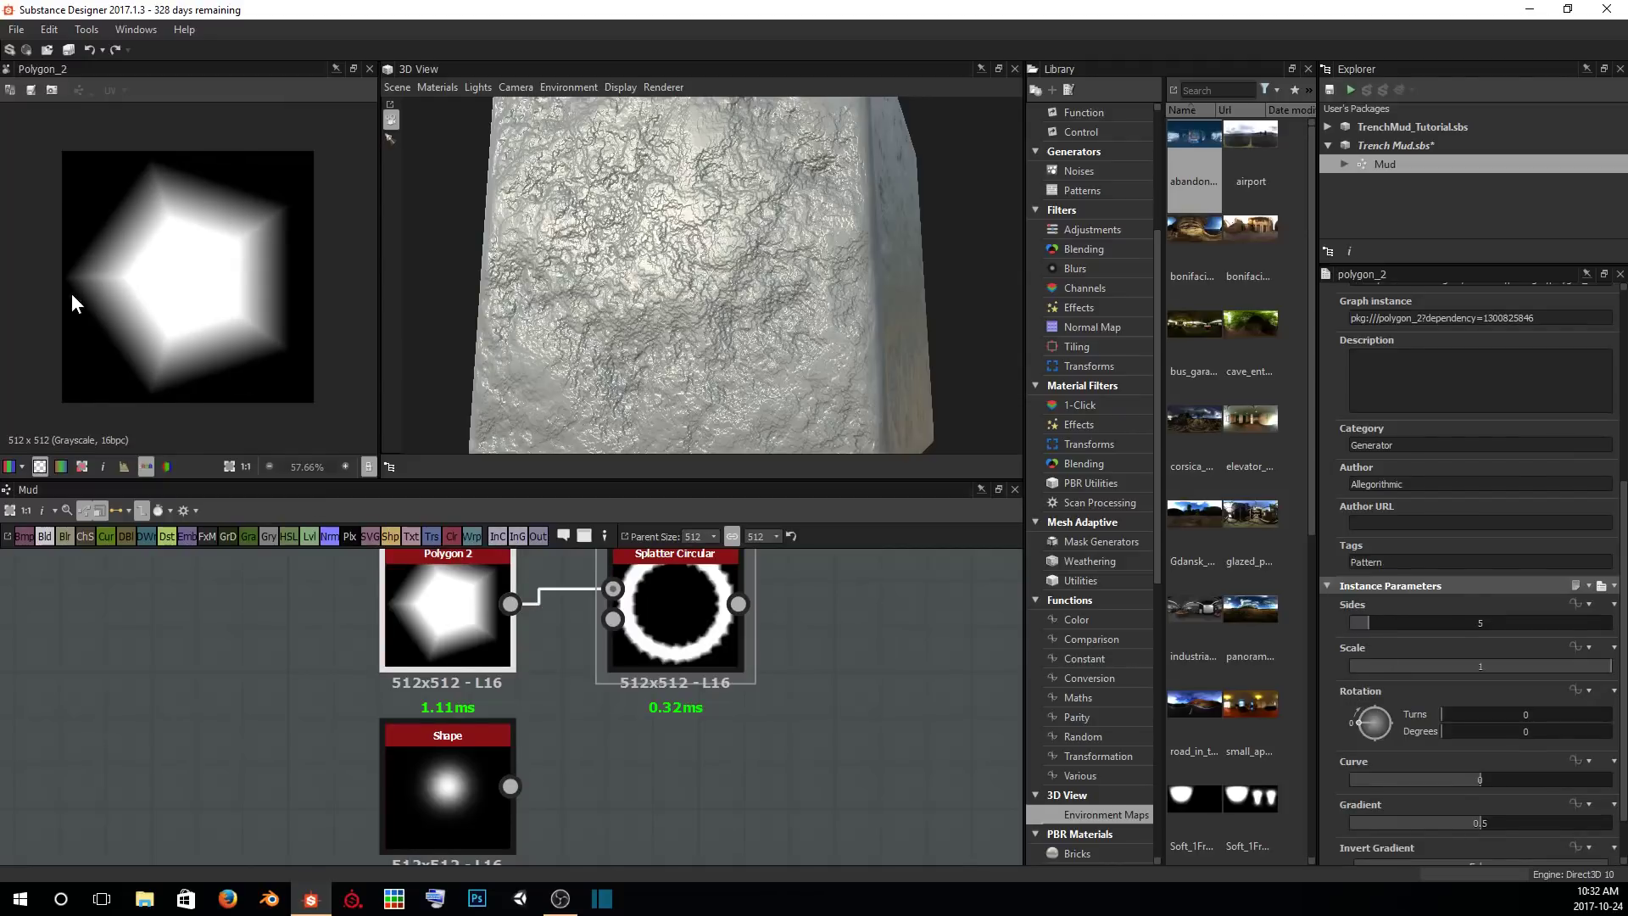
double_click(448, 782)
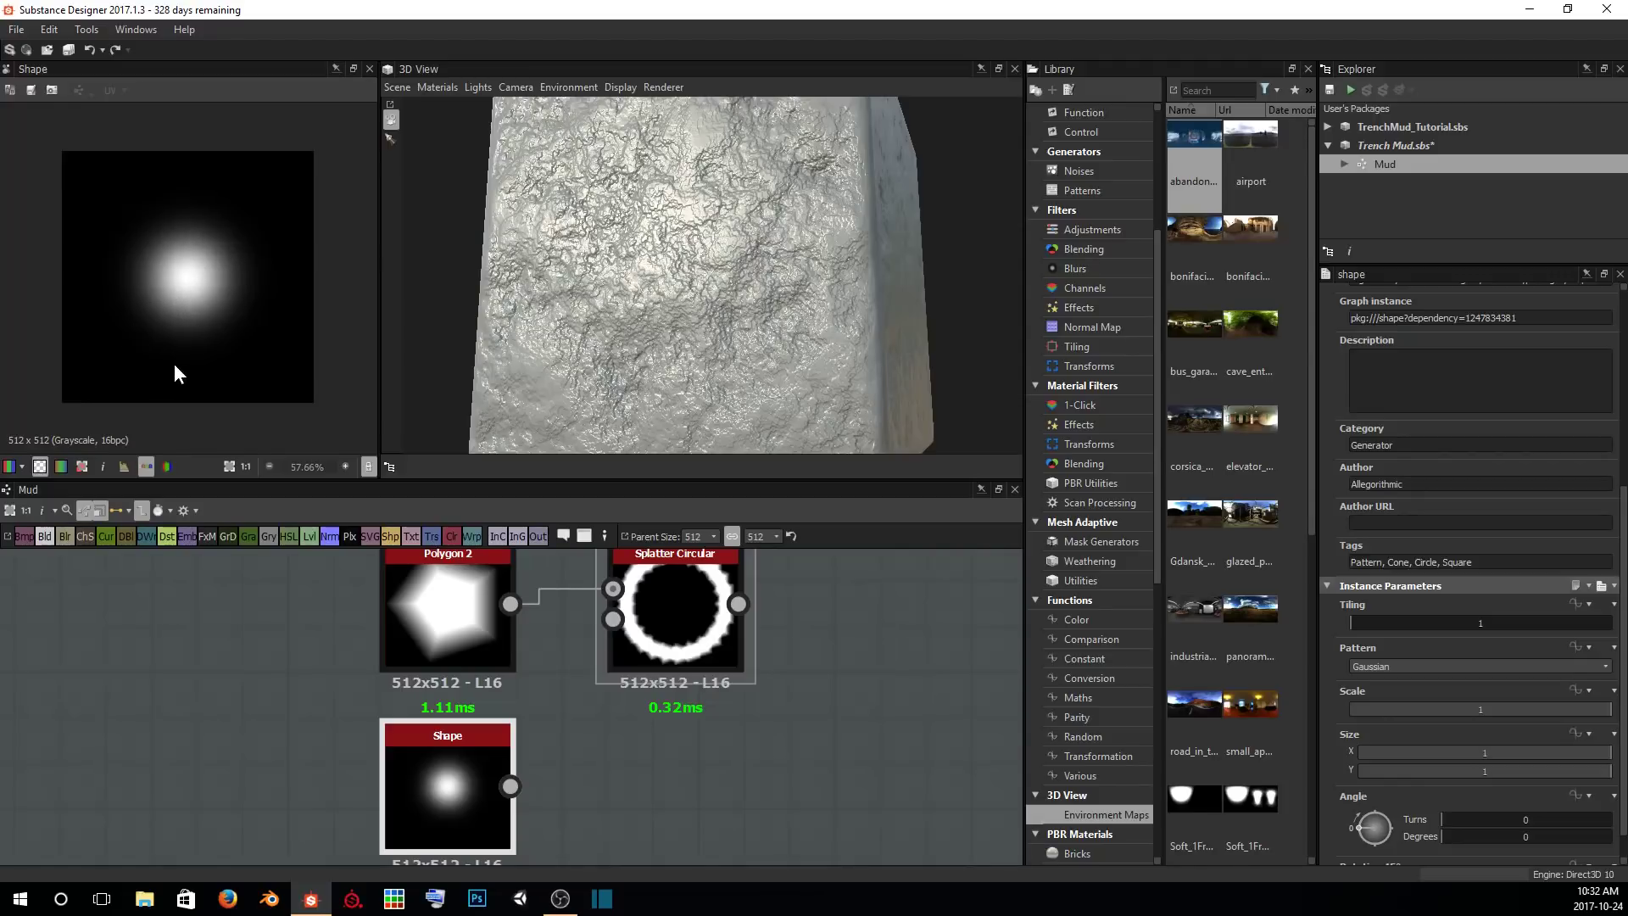
double_click(674, 608)
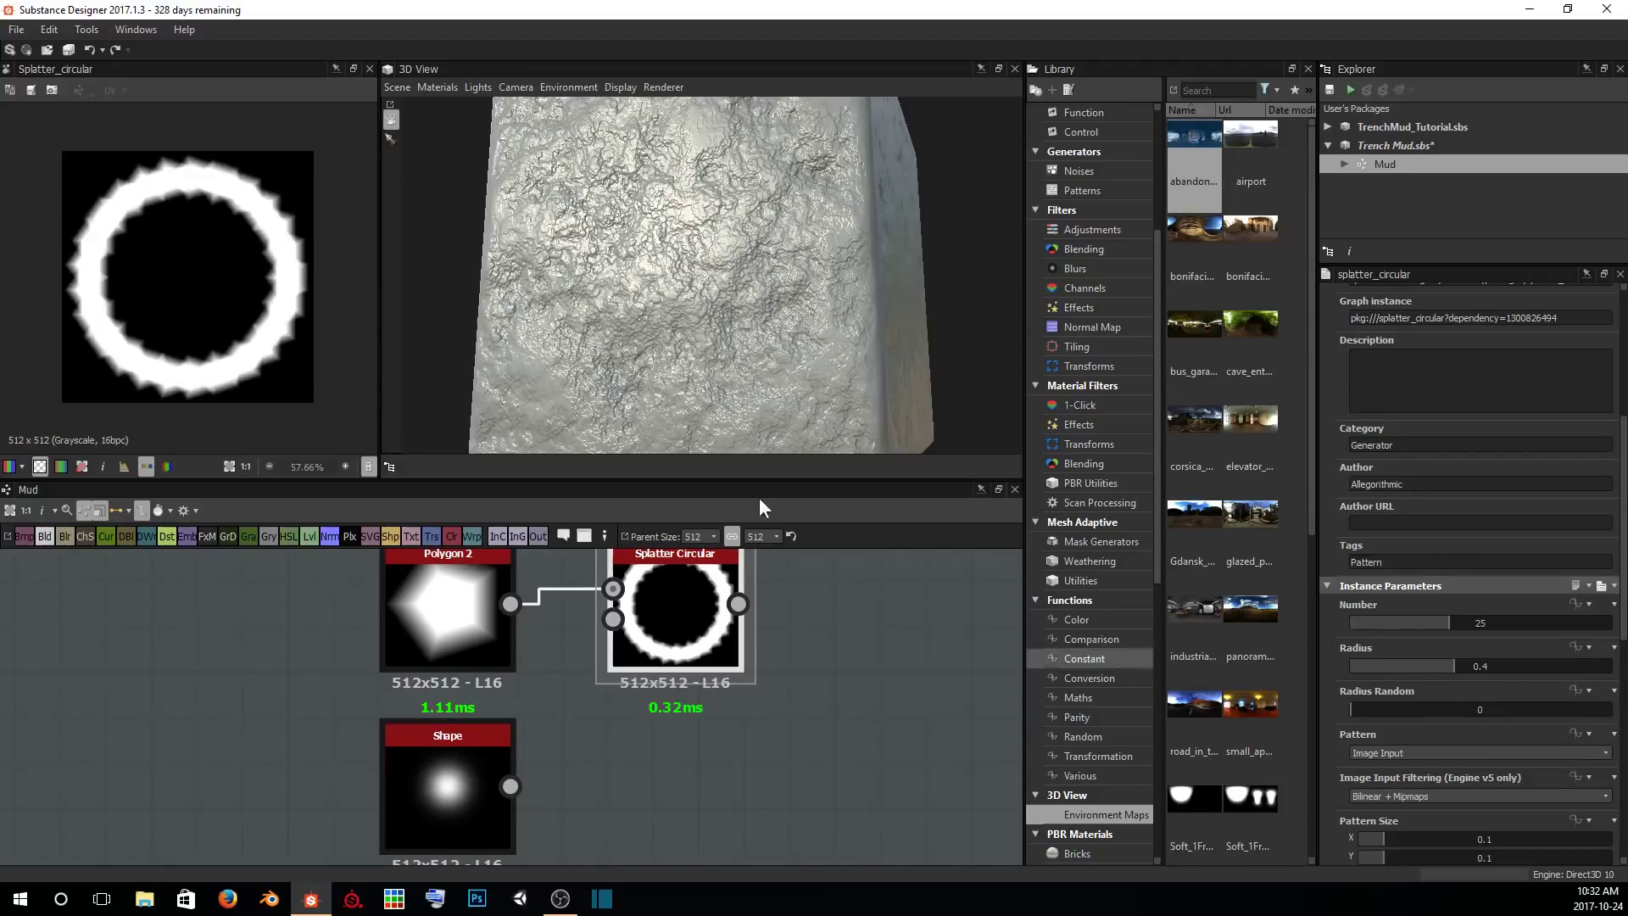
Set the Splatter Circular node's blending mode to Max.
scroll(1432, 700, down, 8)
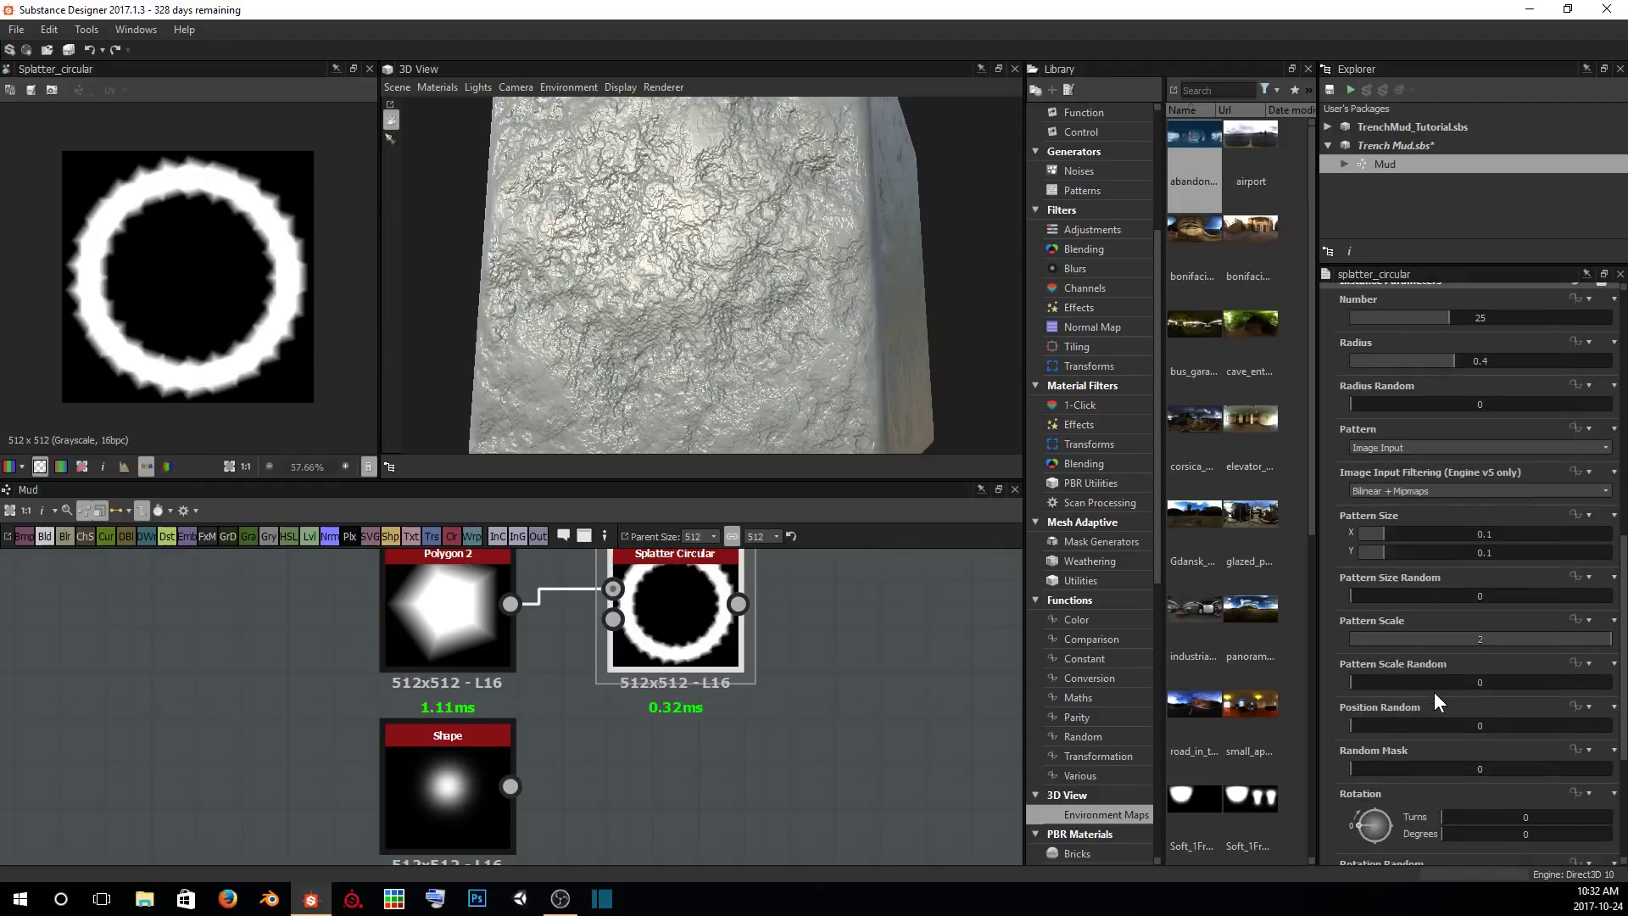
scroll(1446, 585, down, 3)
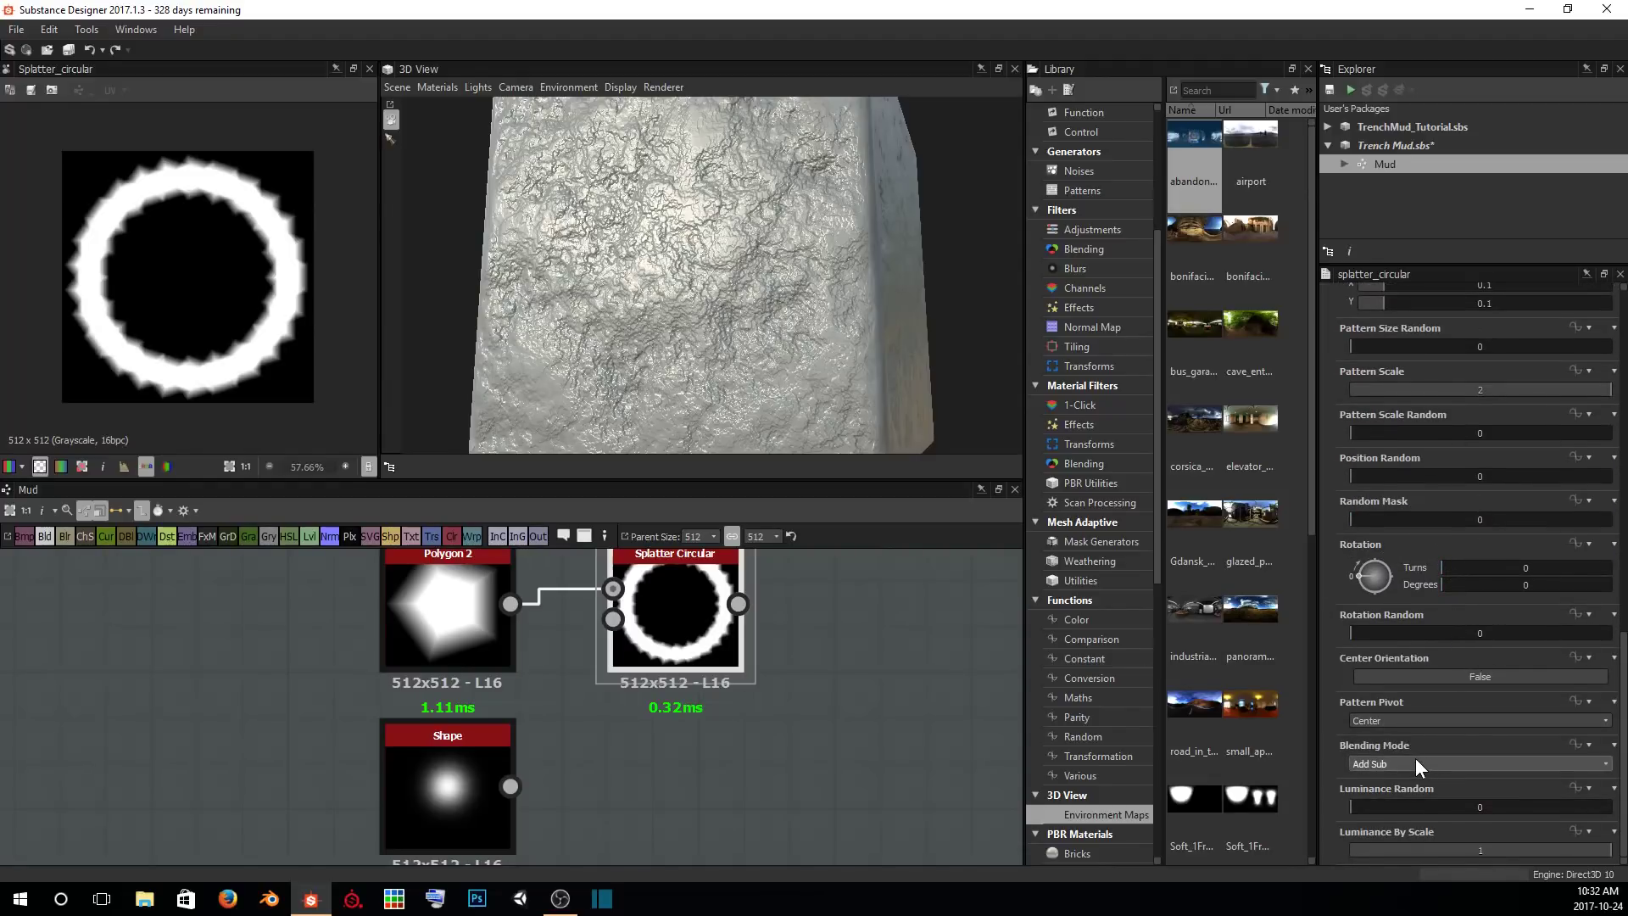
scroll(257, 206, up, 5)
scroll(297, 229, down, 5)
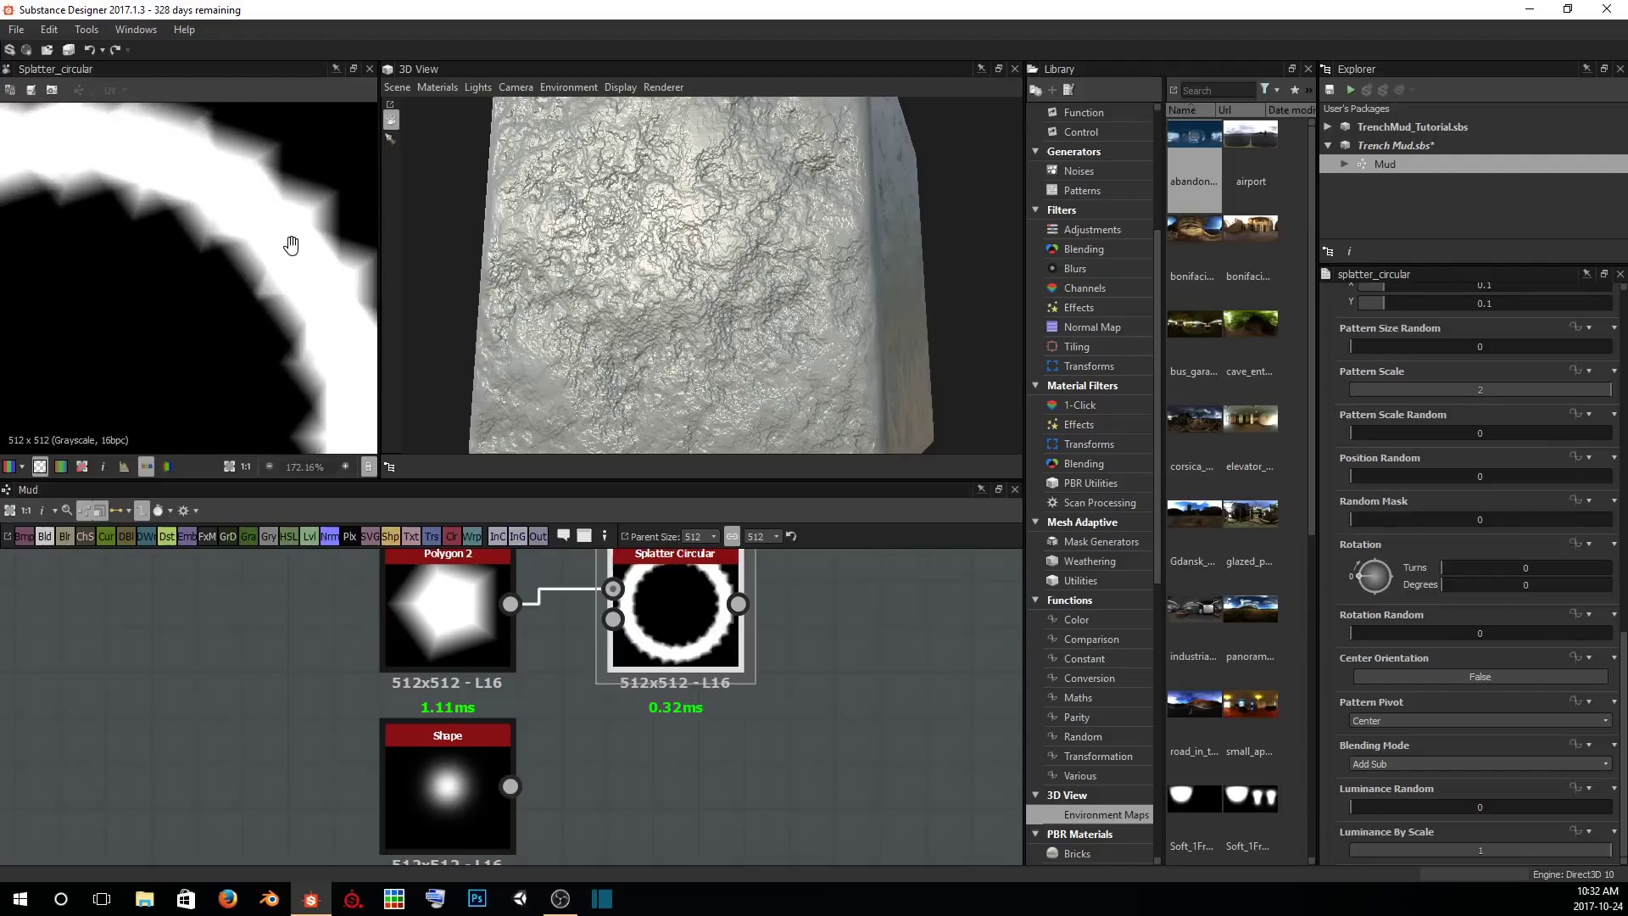
scroll(287, 205, up, 5)
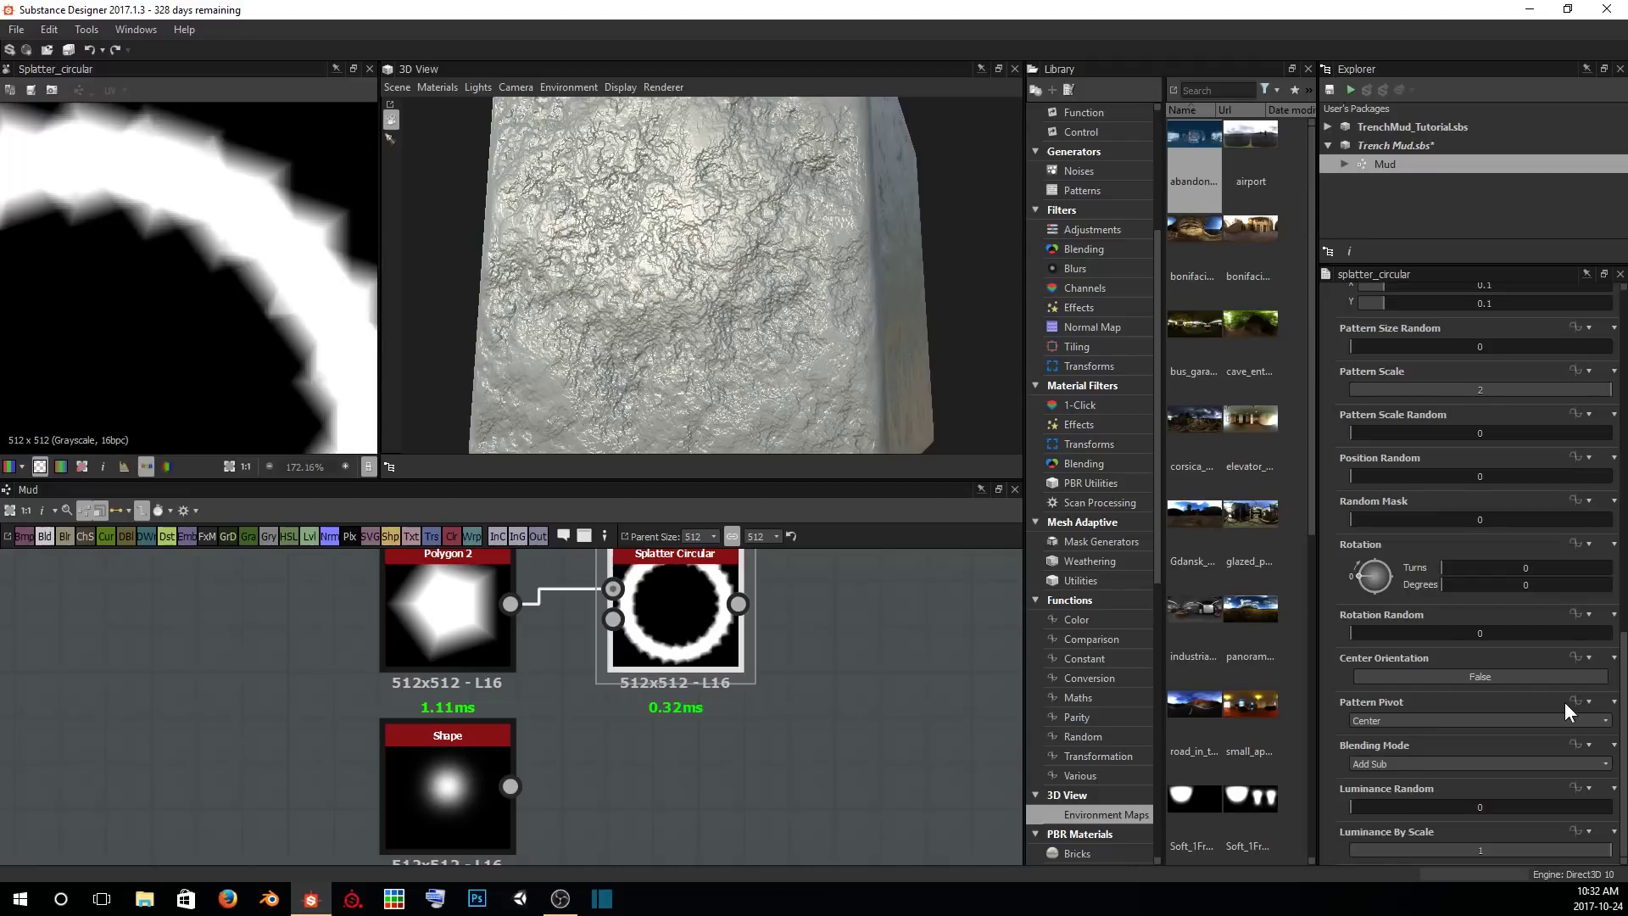
click(1468, 764)
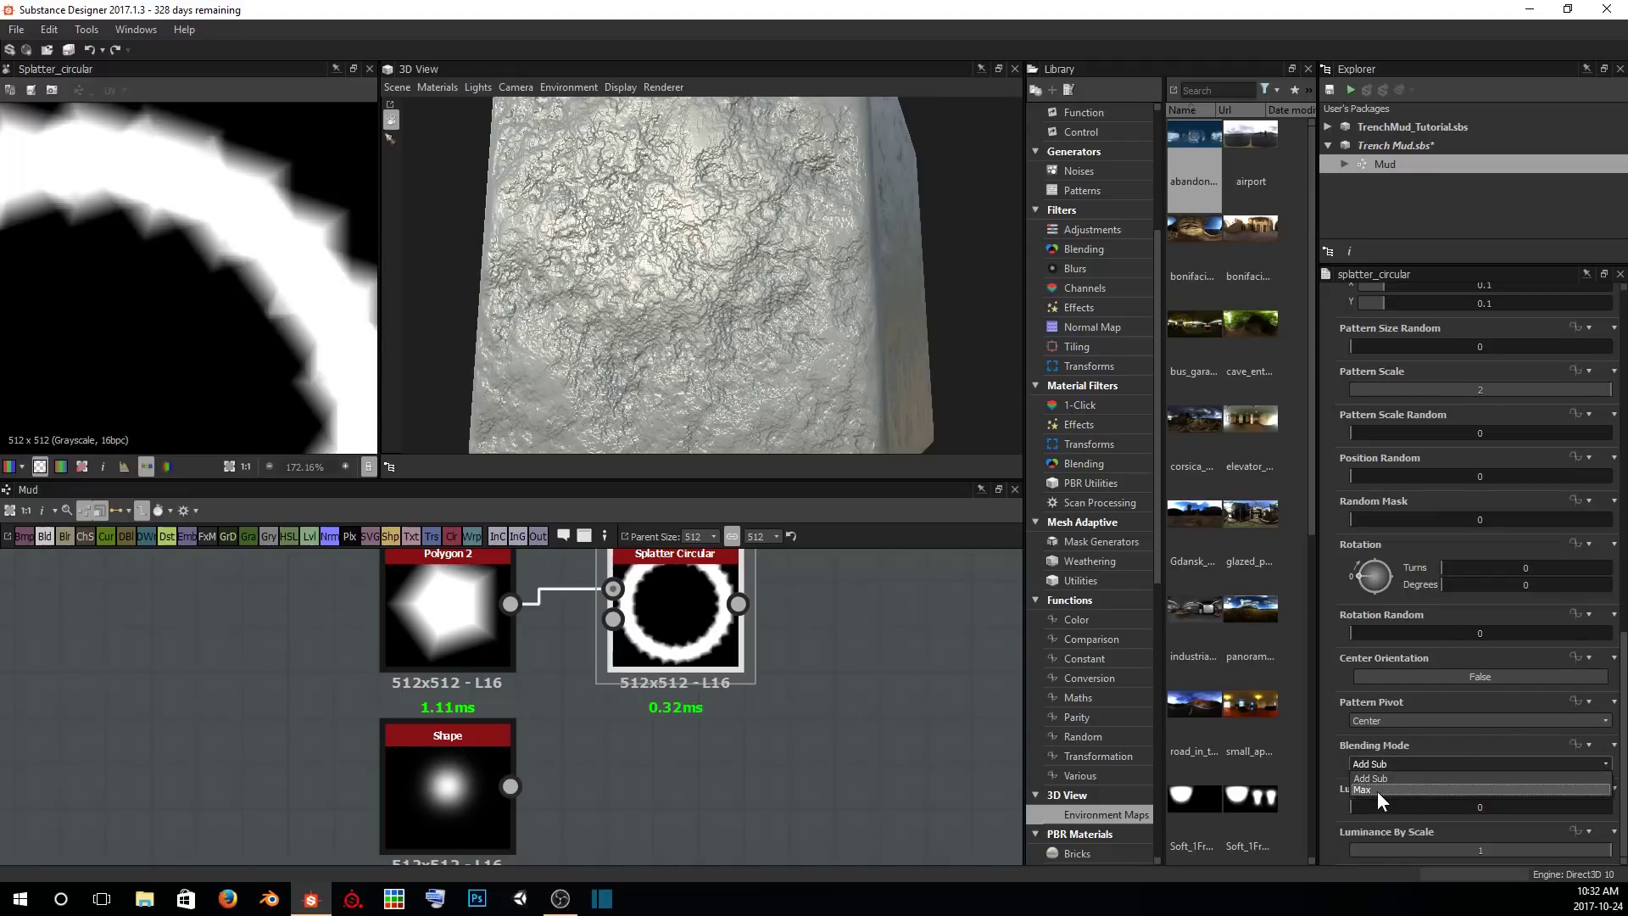
click(1376, 789)
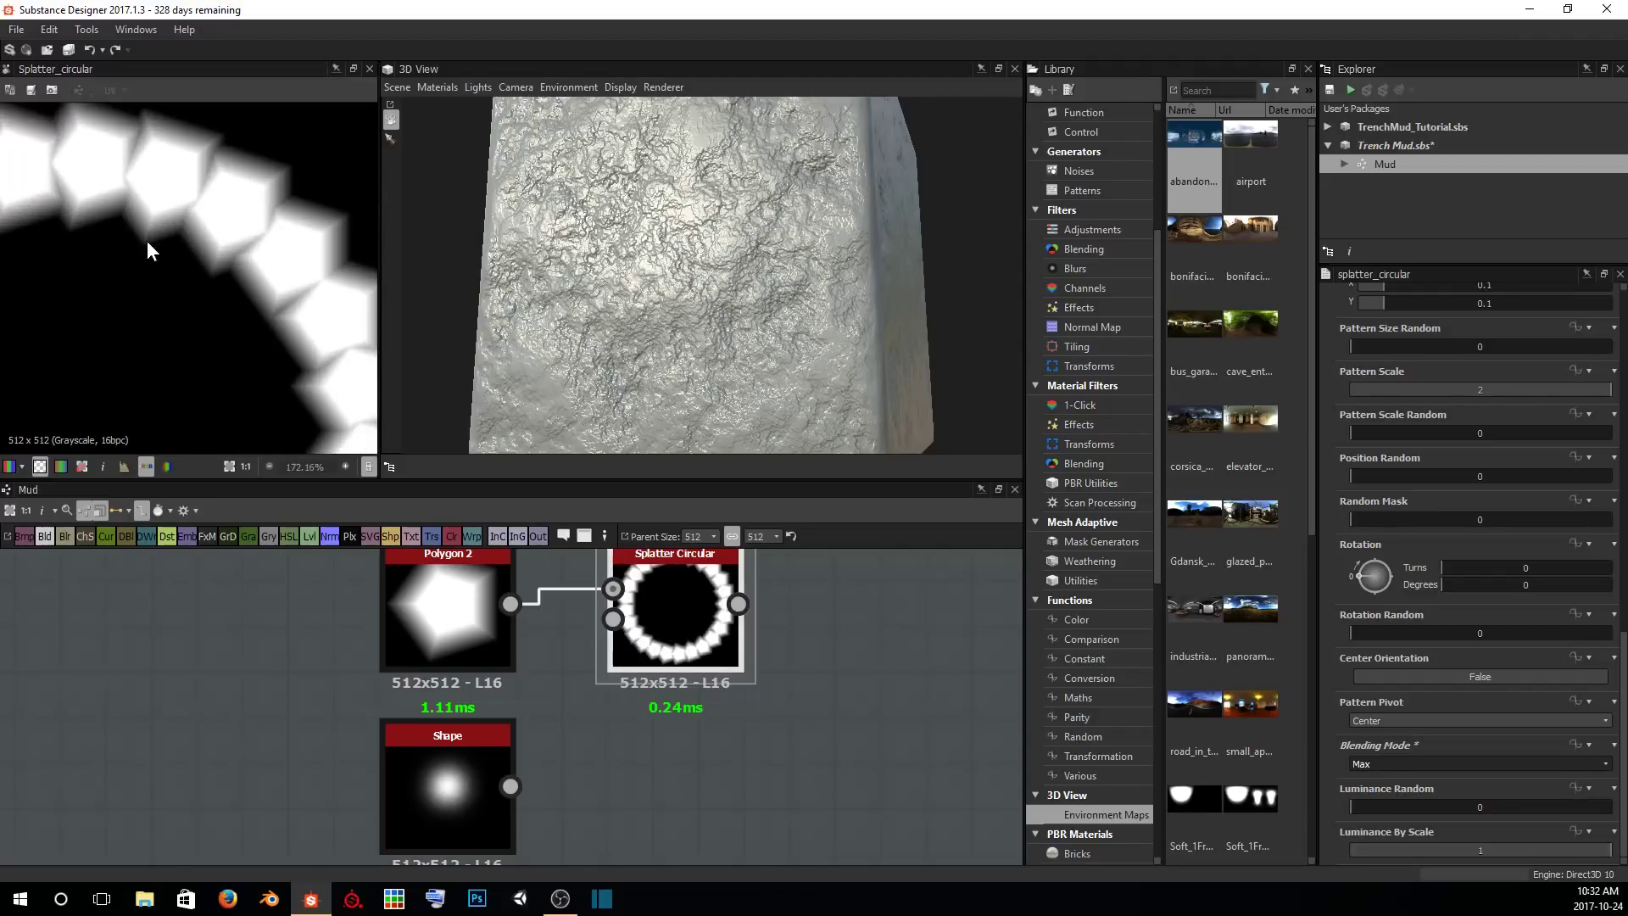
Try different Pattern Scale Random amounts on the Splatter Circular node, ending at 0.48.
scroll(260, 343, down, 4)
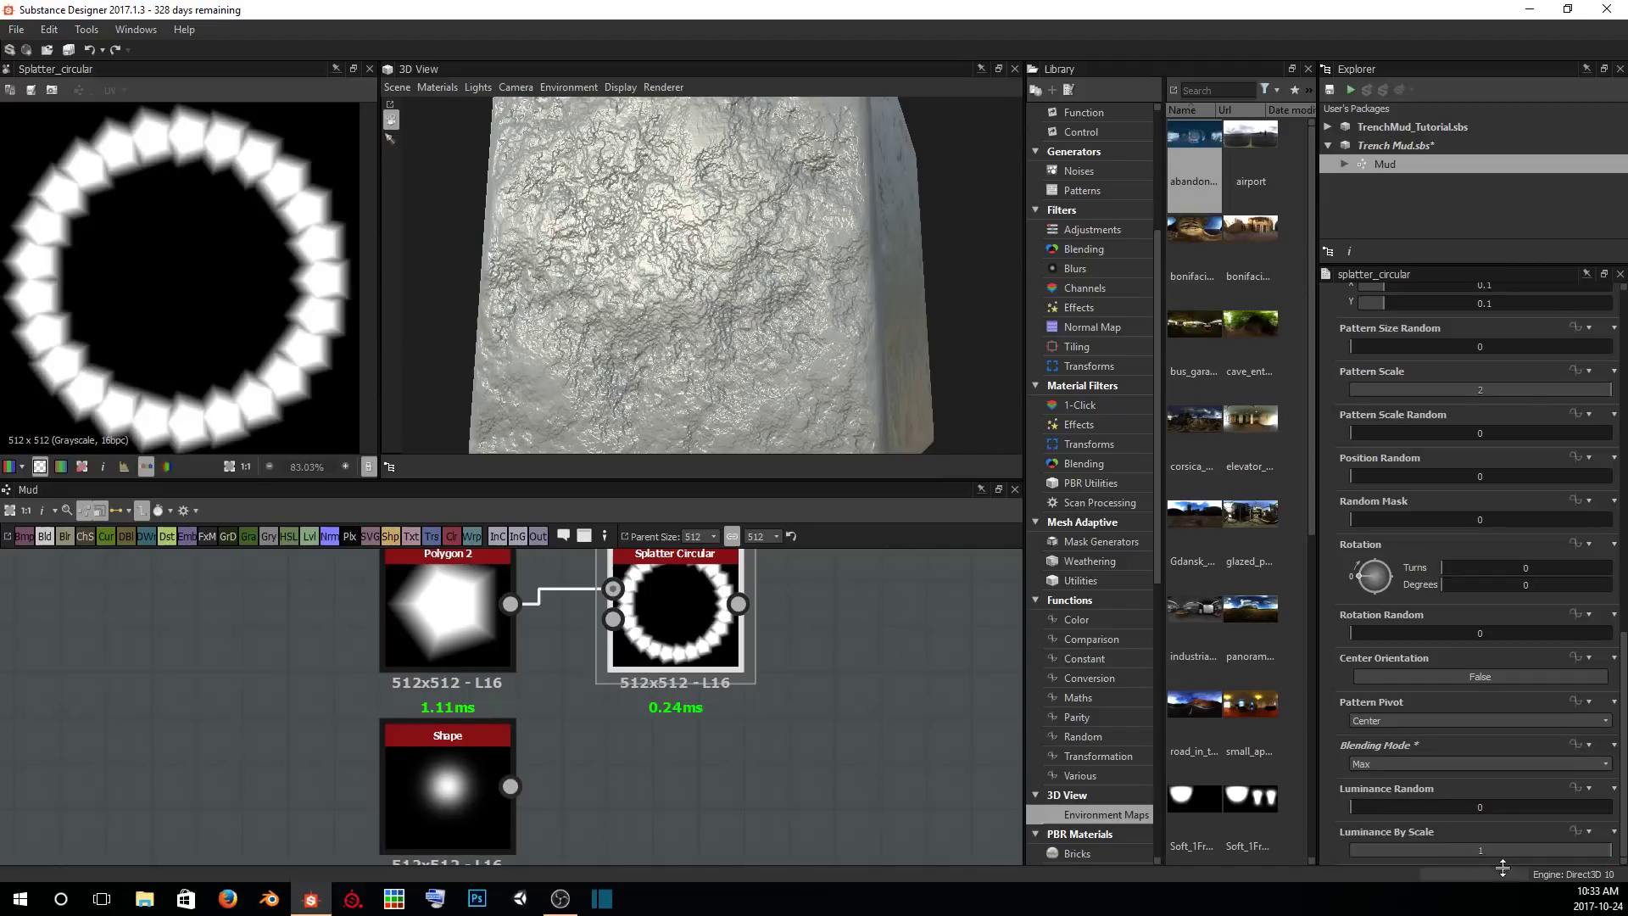
mouse_move(1610, 850)
mouse_down()
mouse_move(1360, 851)
mouse_move(1615, 851)
mouse_up()
scroll(1529, 730, up, 4)
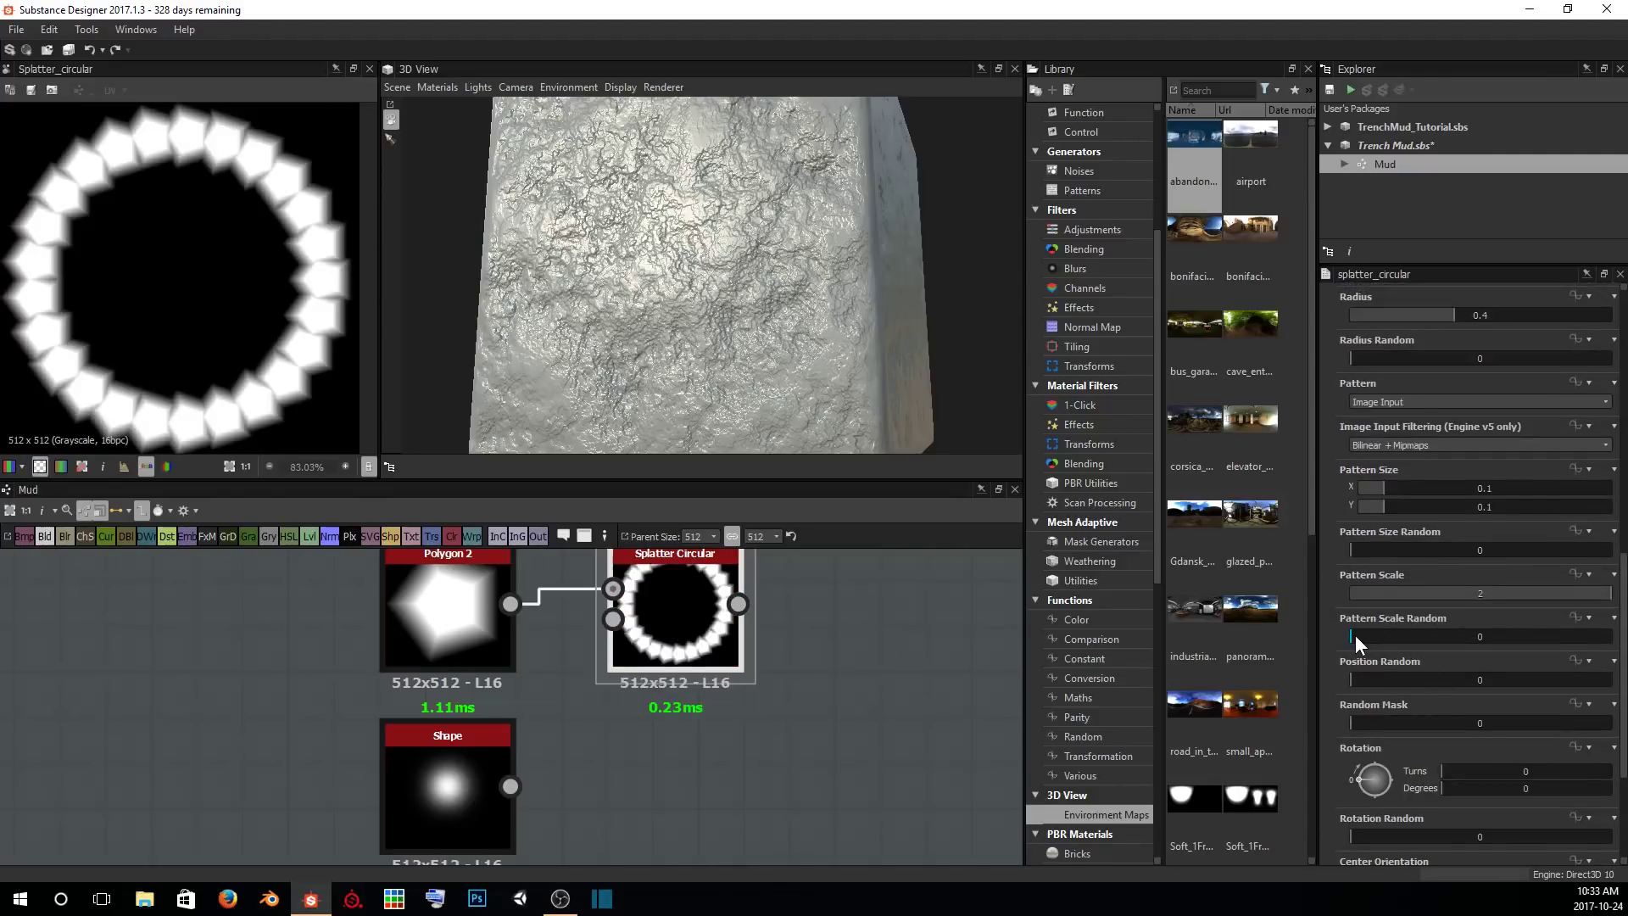
drag(1355, 634, 1471, 626)
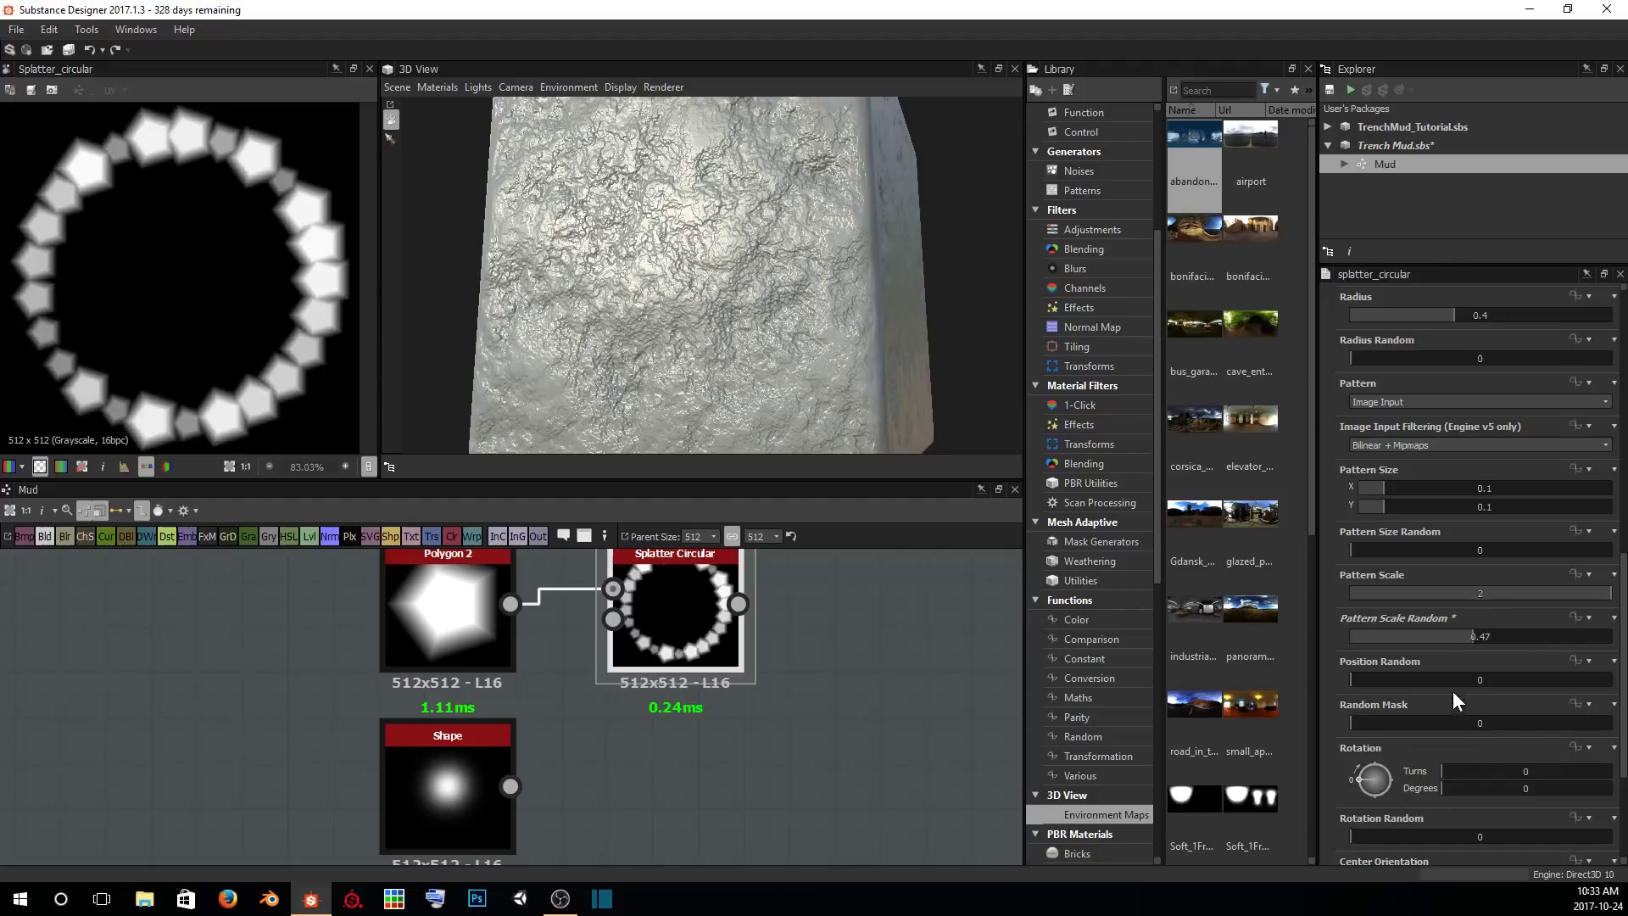
drag(1499, 636, 1611, 636)
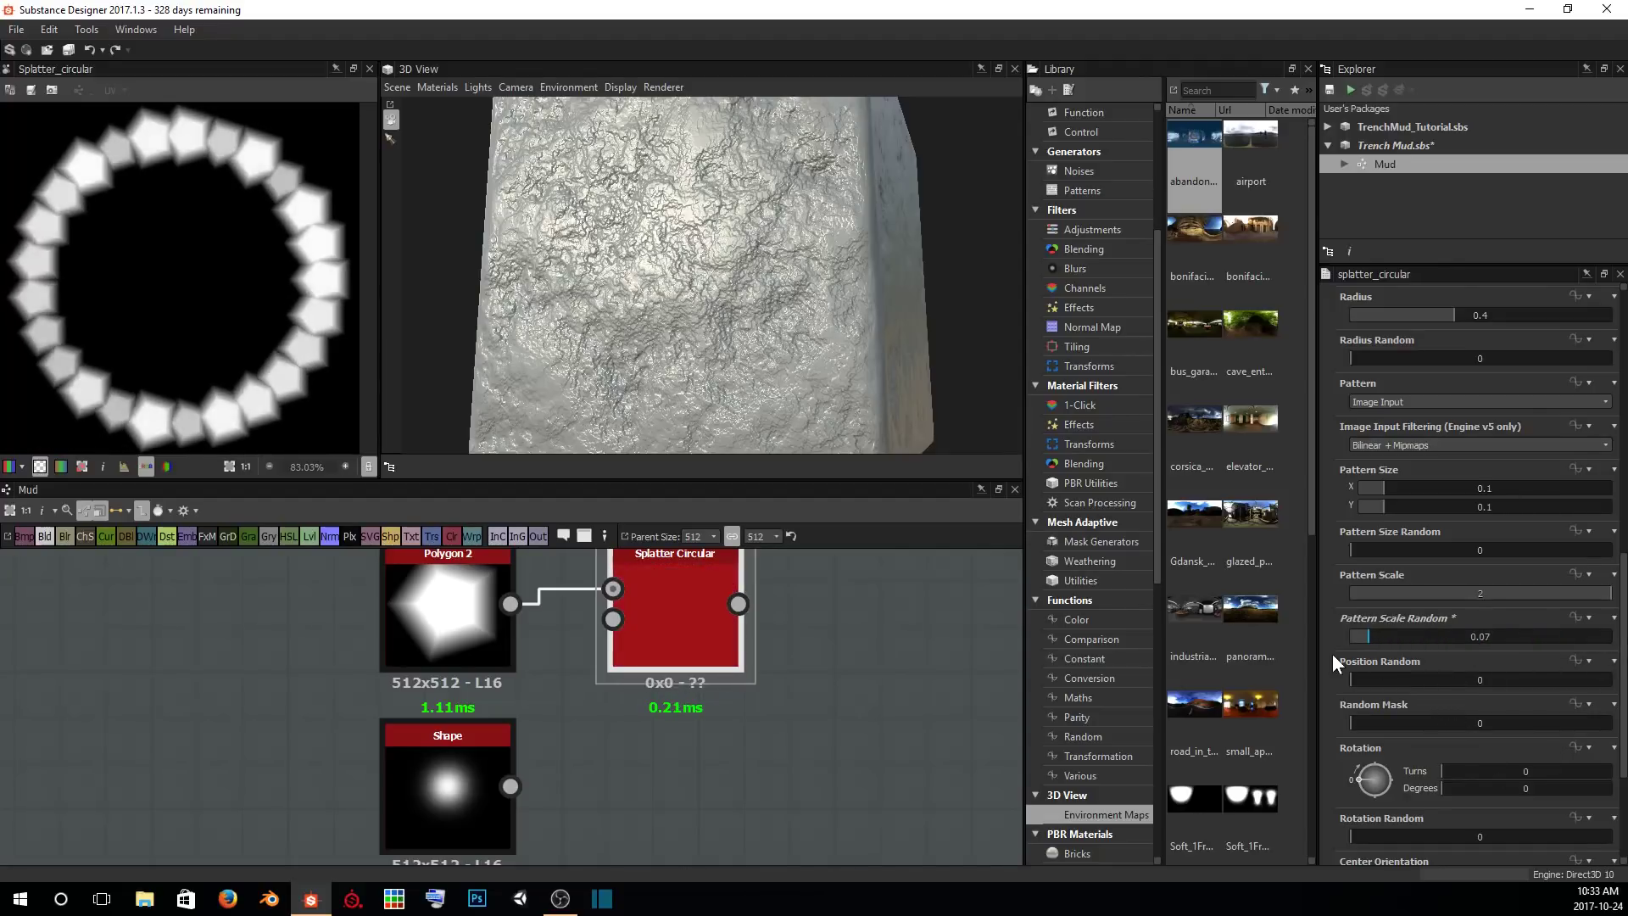
drag(1466, 635, 1473, 636)
scroll(1465, 657, down, 4)
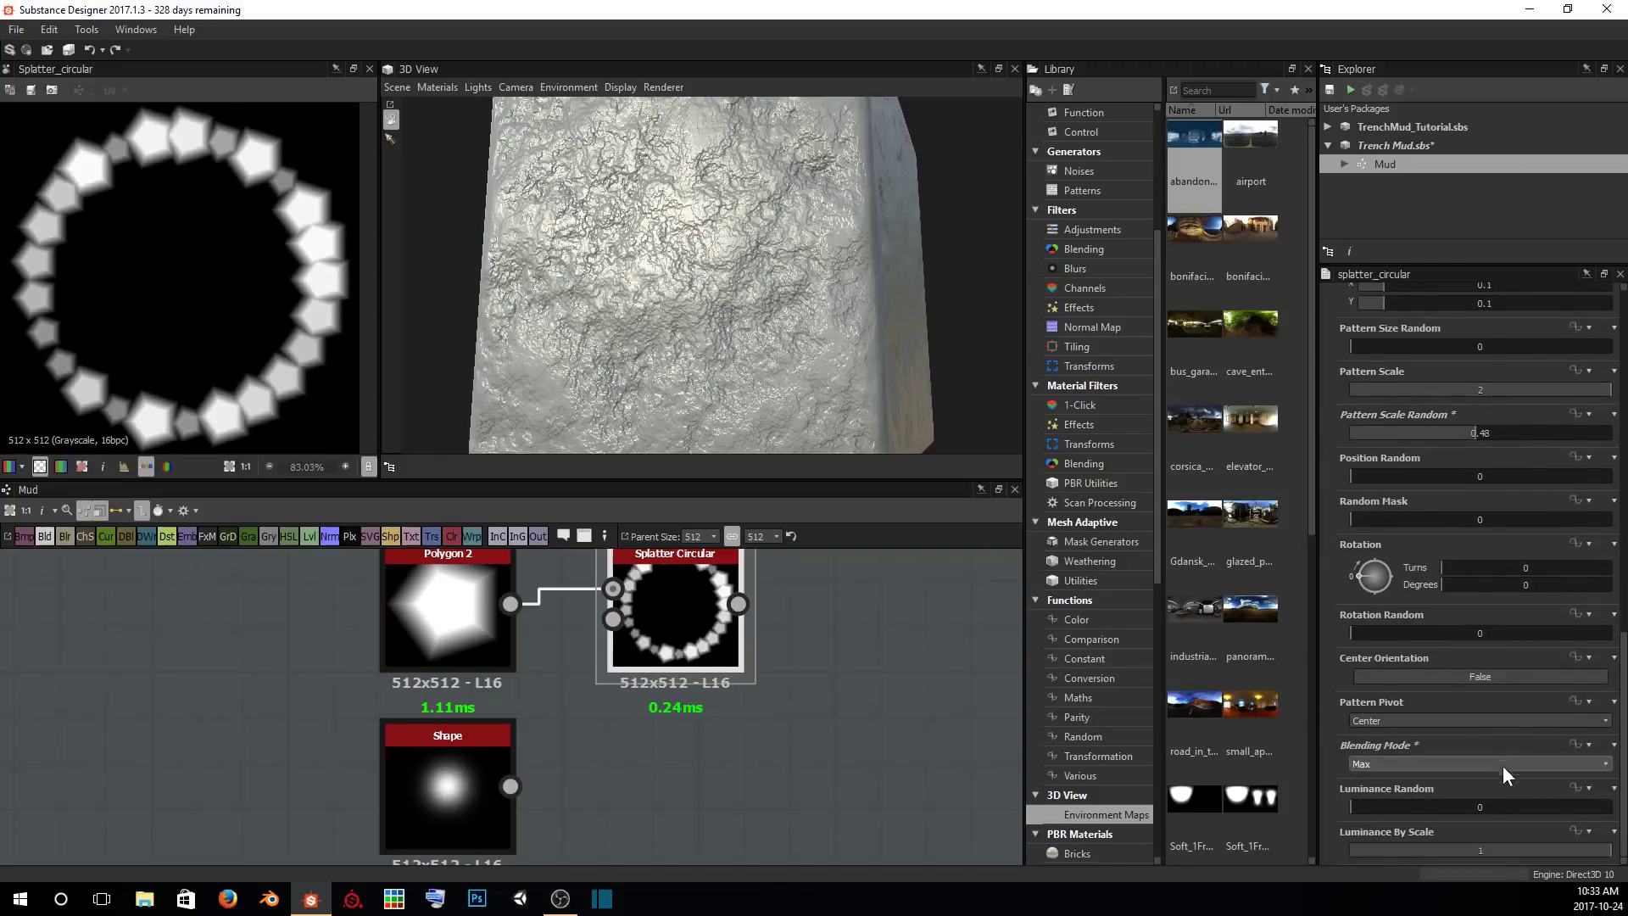
Set the Splatter Circular node's Luminance By Scale to 0, Pattern Scale Random to 0.12 and Pattern Scale to 5.
drag(1610, 850, 1250, 831)
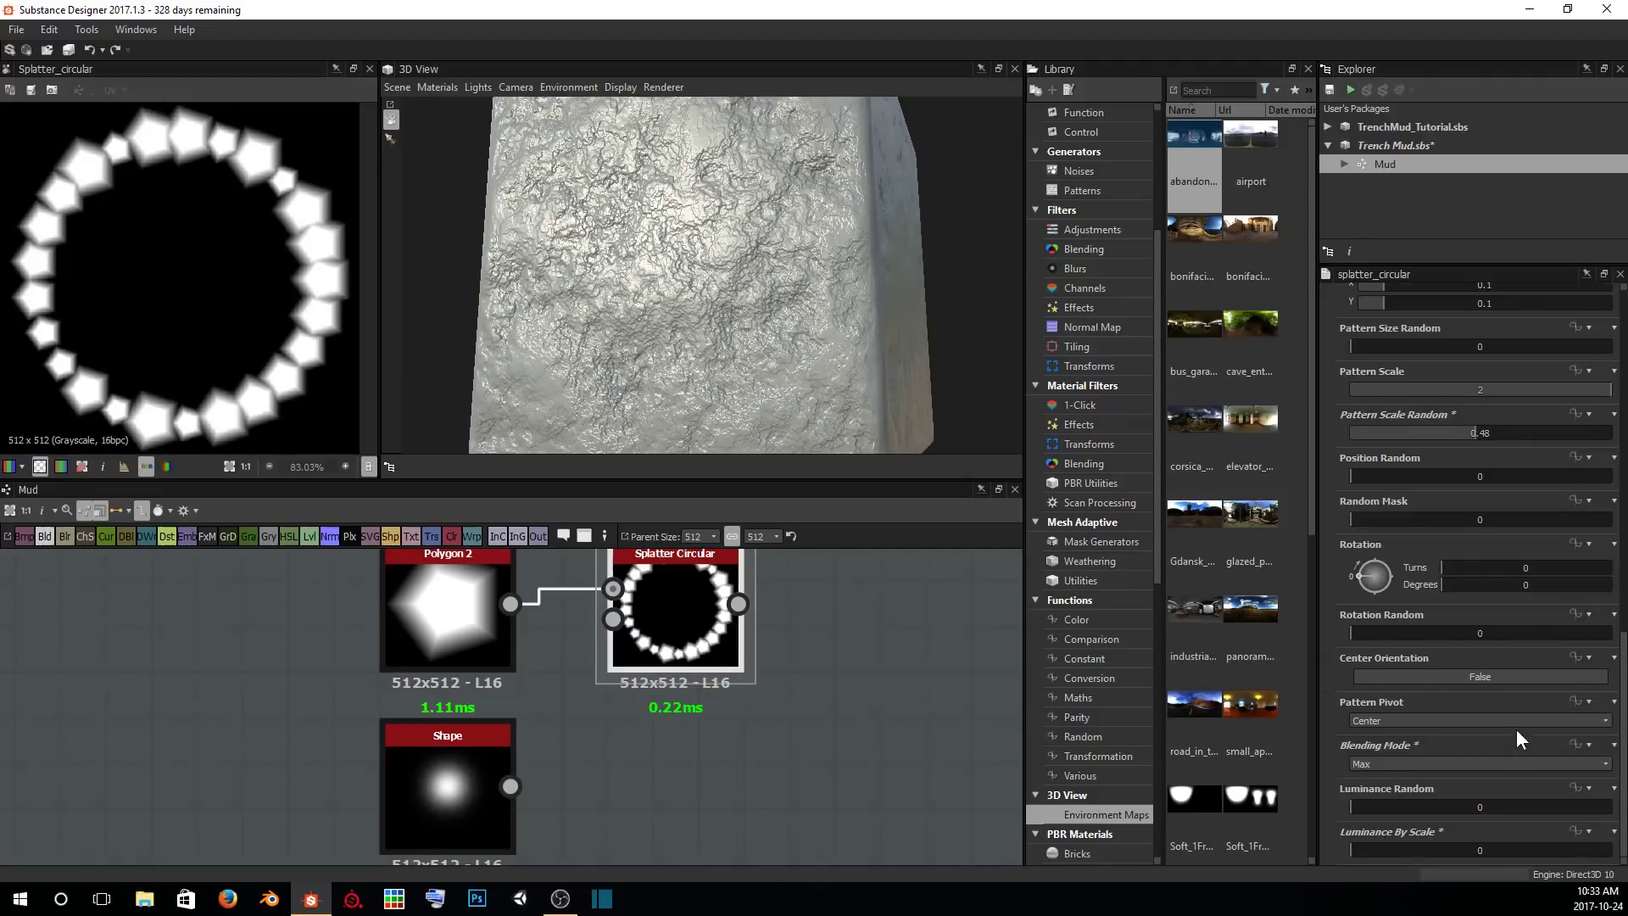
scroll(1448, 543, up, 2)
drag(1475, 536, 1380, 527)
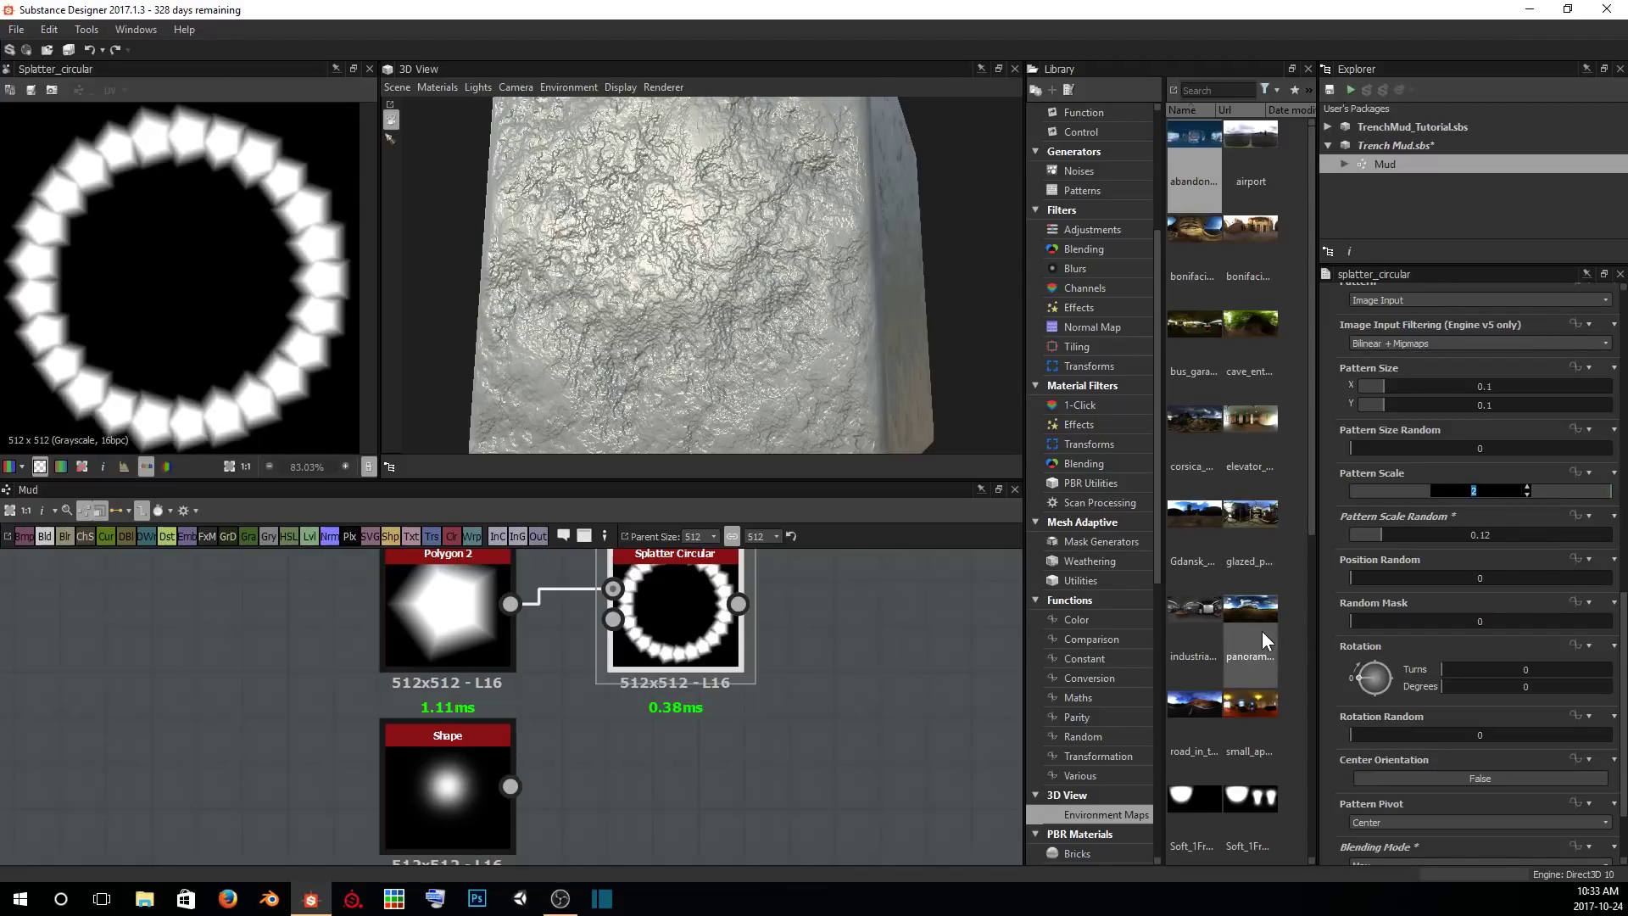
text(5)
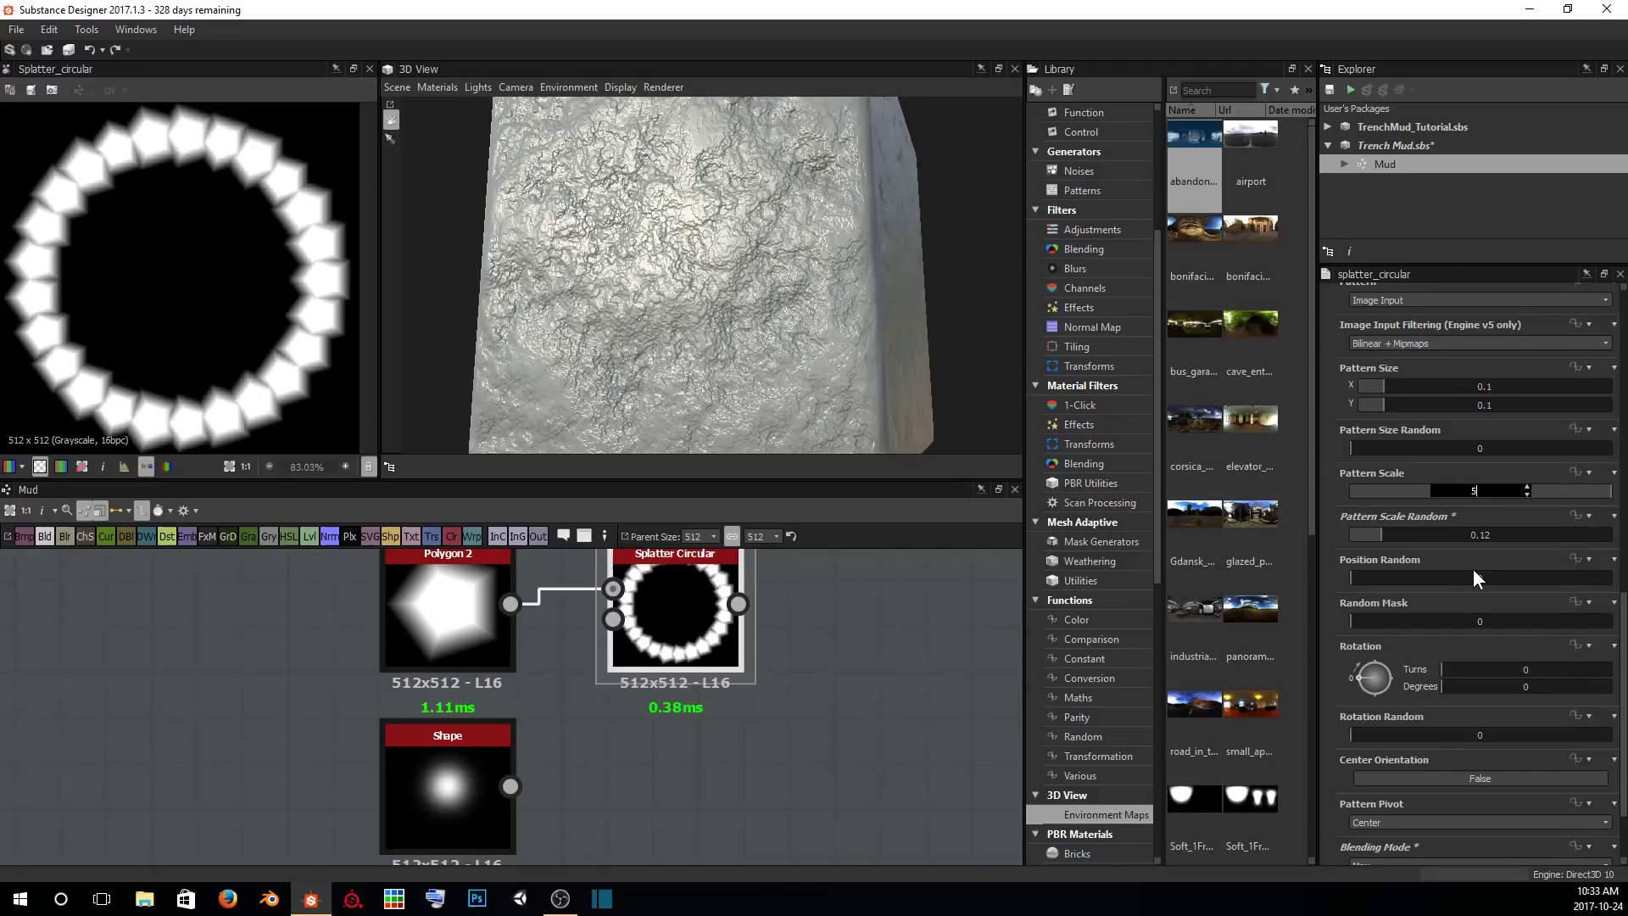
key(Return)
scroll(117, 297, down, 2)
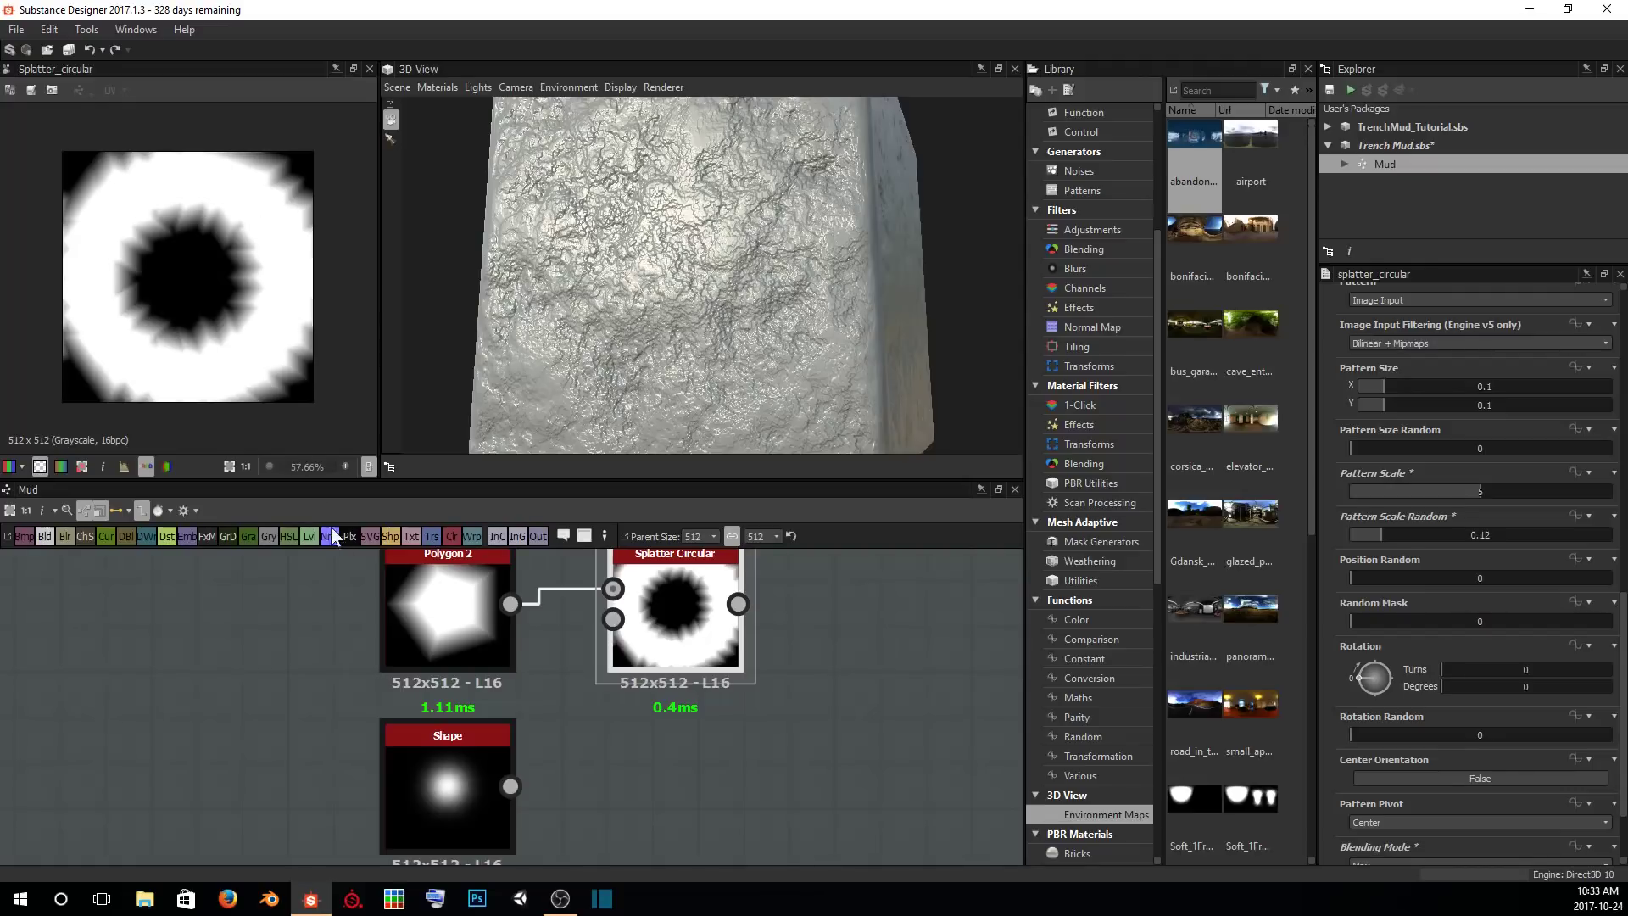
Add a Blend node fed by the Shape node and place it well beyond the Splatter Circular node.
click(447, 778)
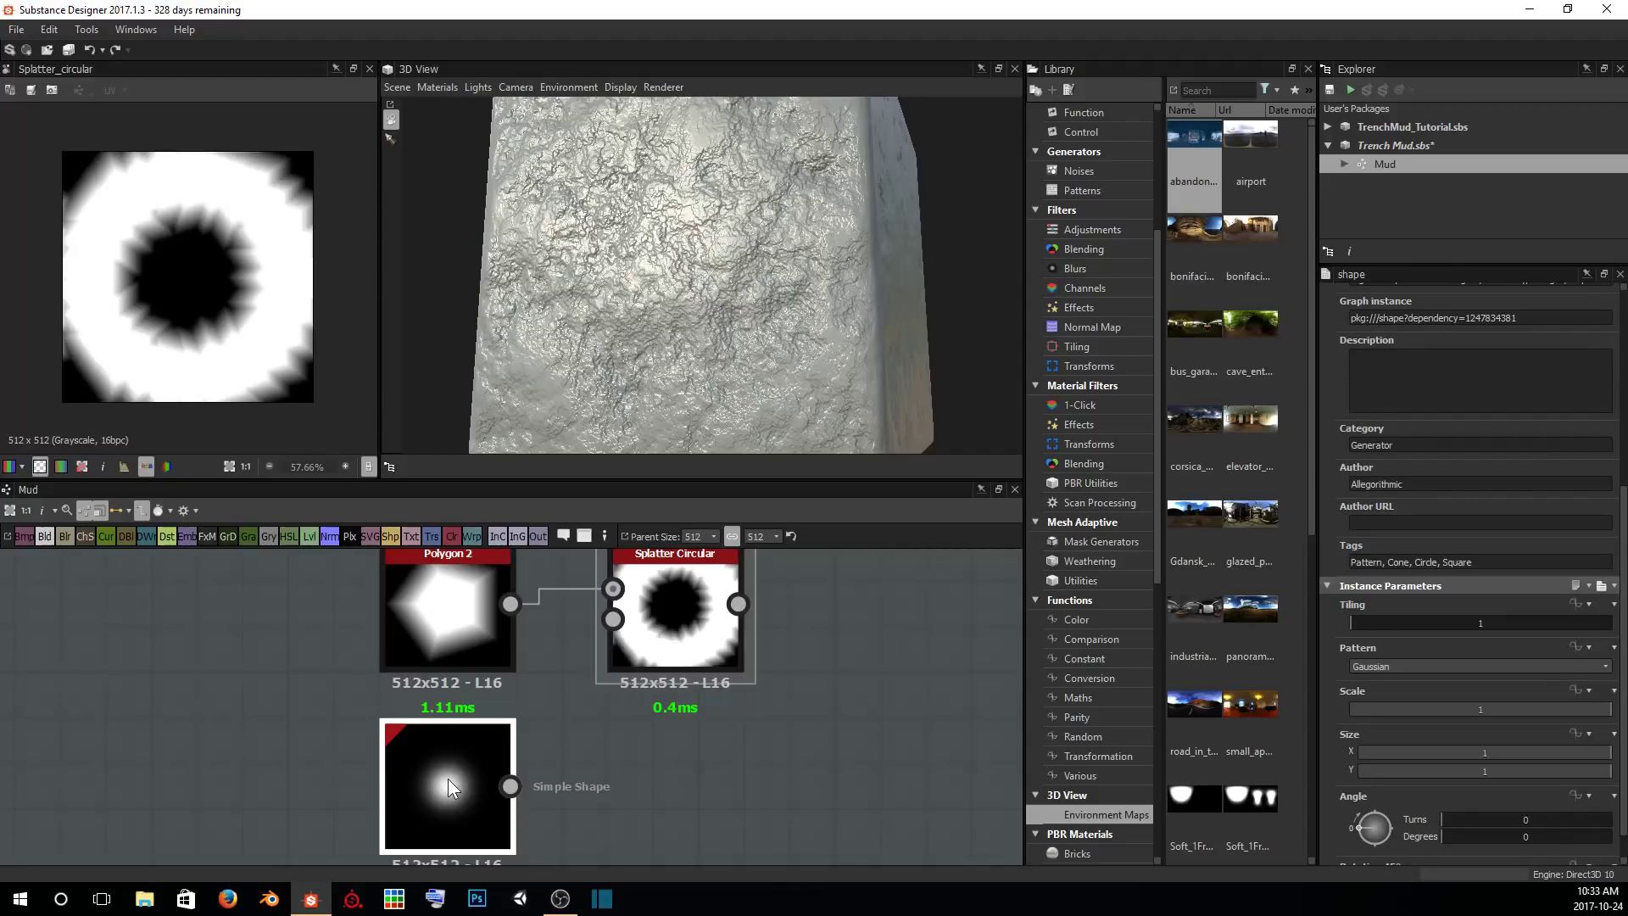
key(space)
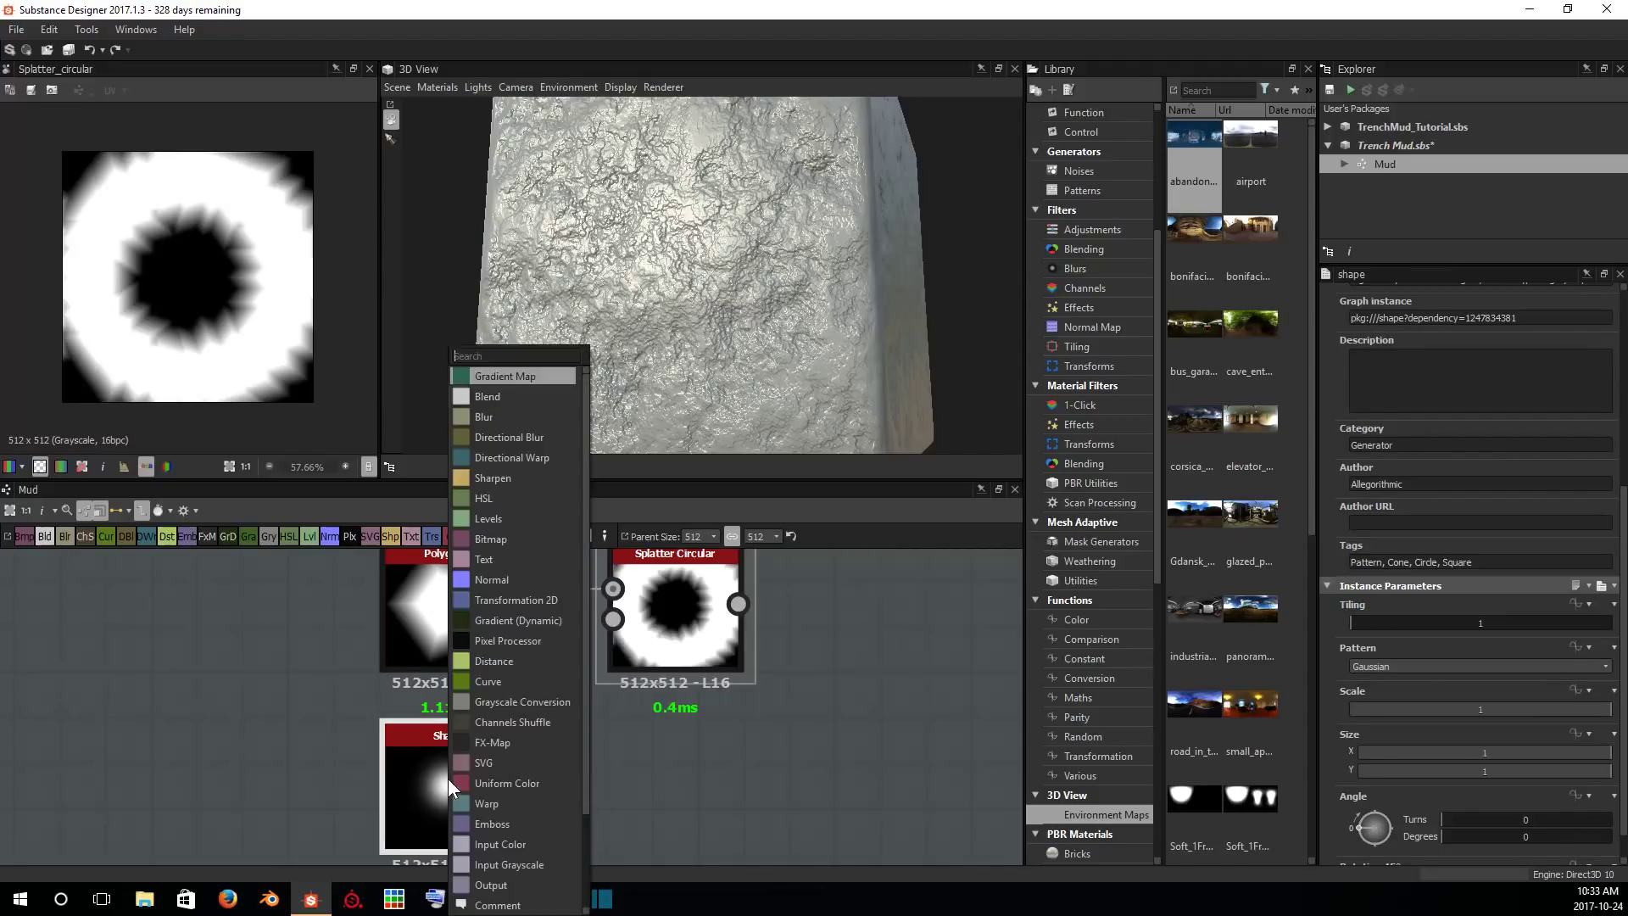
text(blend)
key(Return)
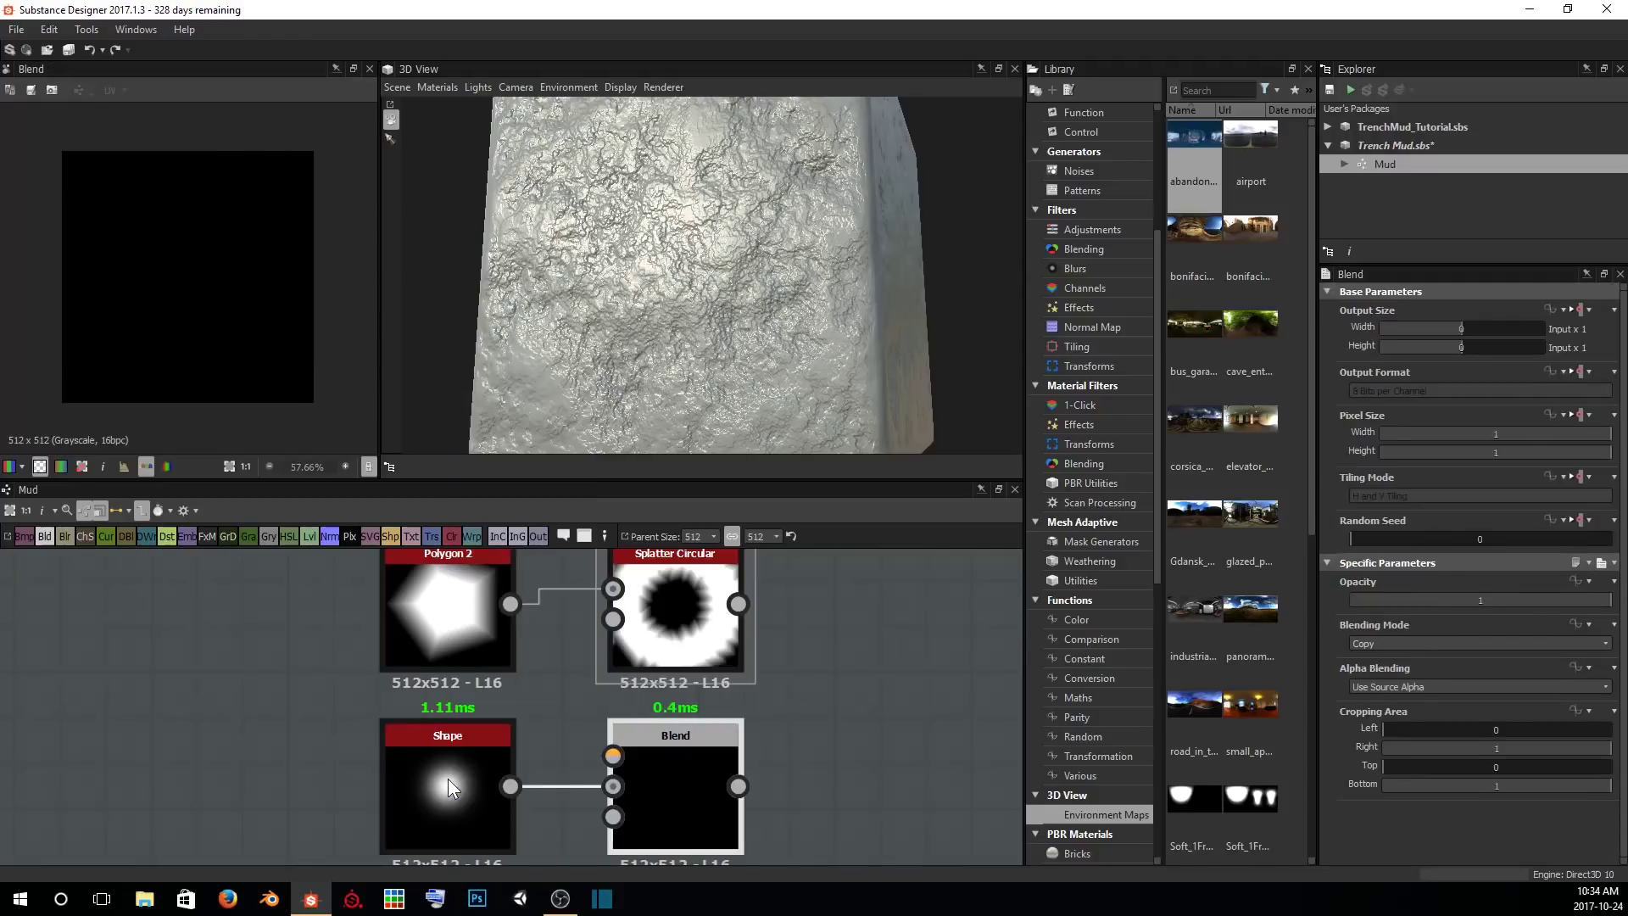
middle_drag(797, 746, 528, 699)
drag(398, 726, 763, 726)
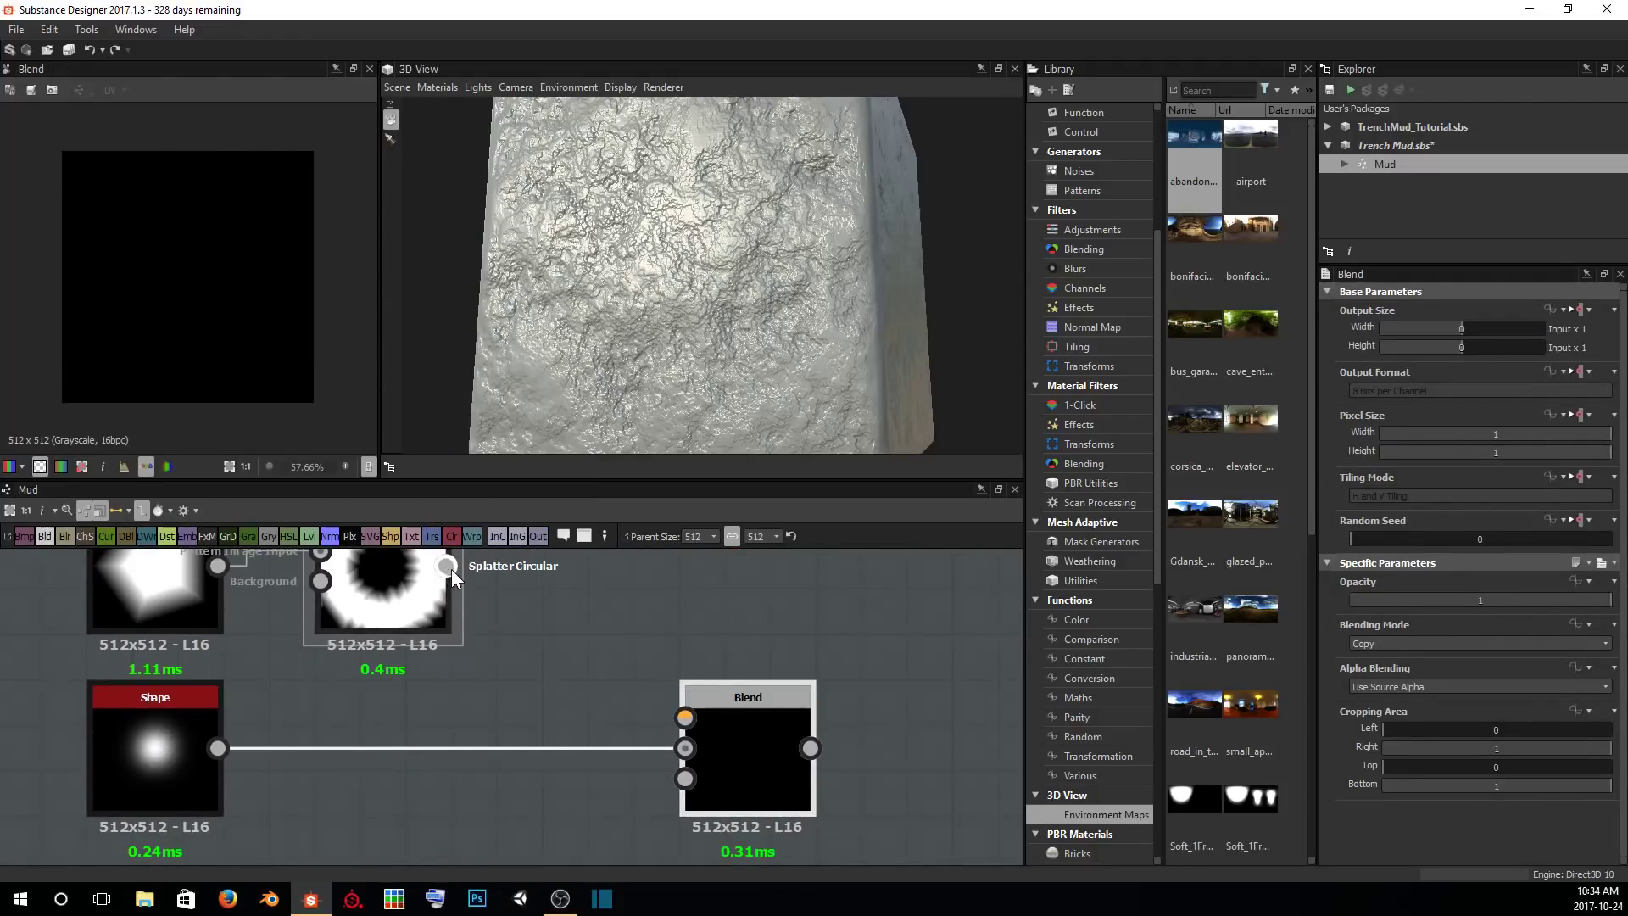
Connect the Splatter Circular output to the Blend node's foreground and set the blending mode to Subtract.
drag(446, 567, 683, 719)
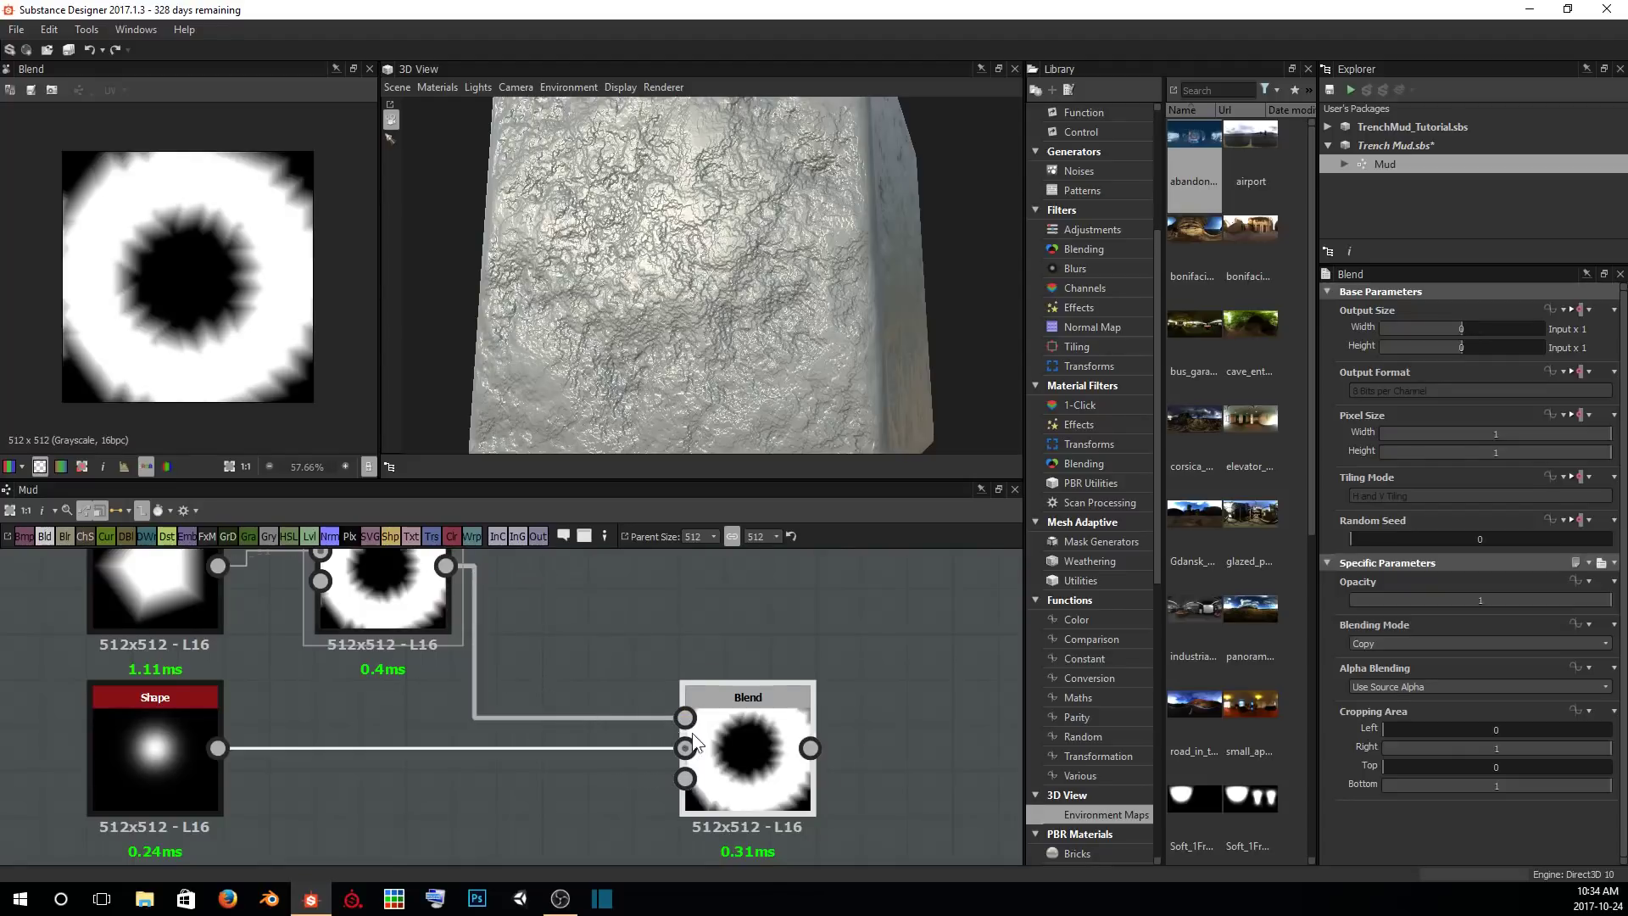
click(1477, 644)
click(1451, 679)
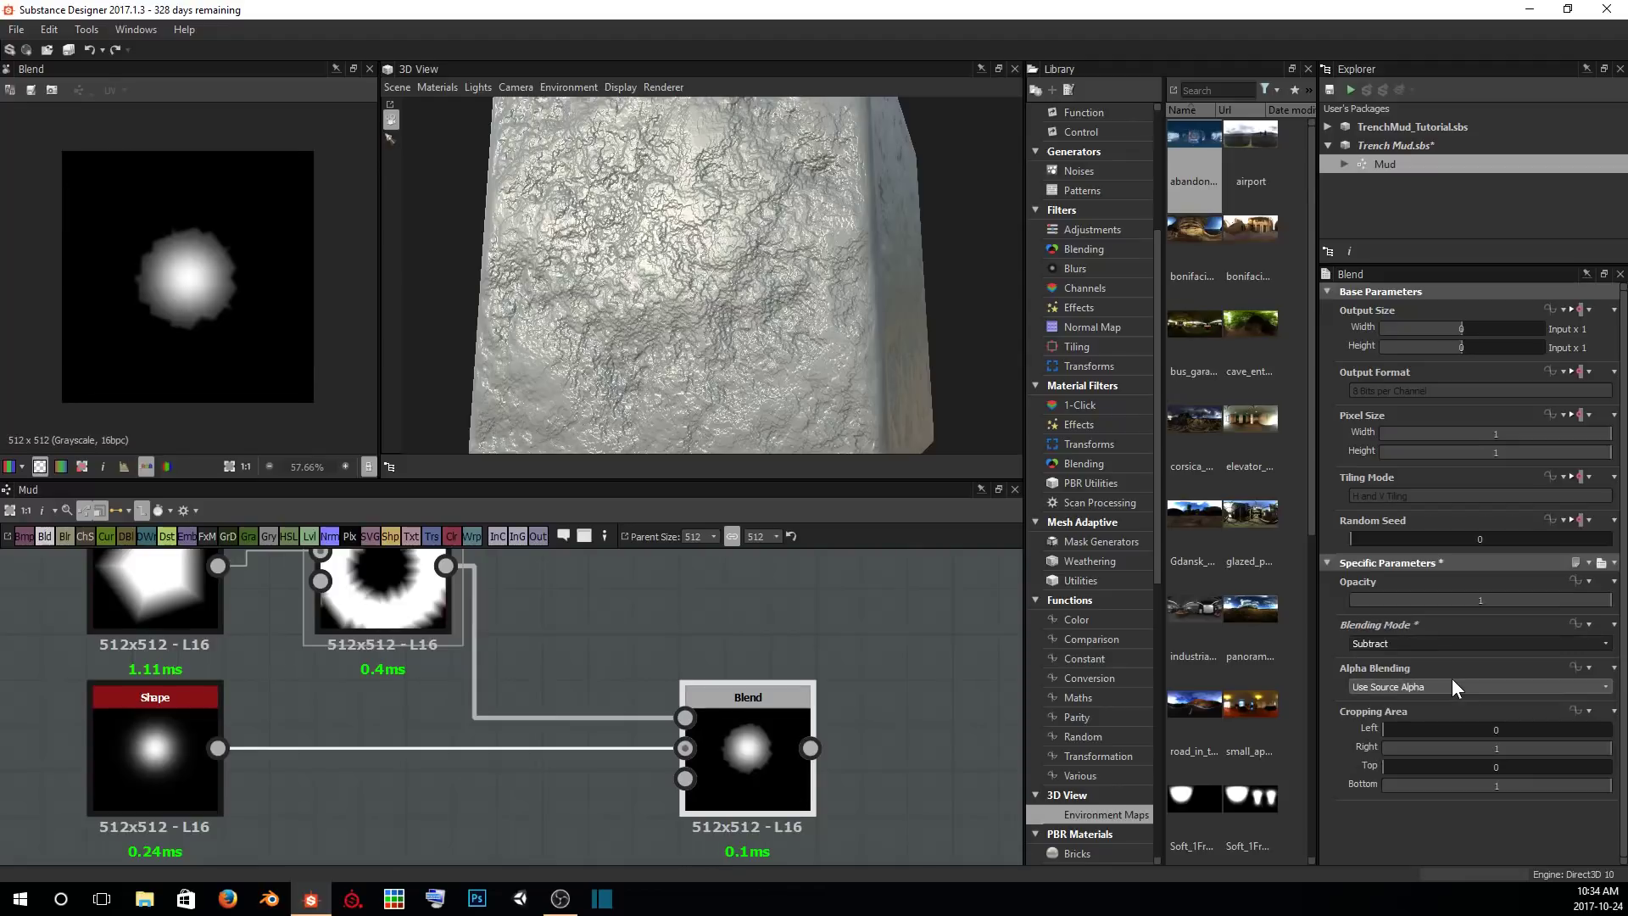
scroll(183, 307, up, 3)
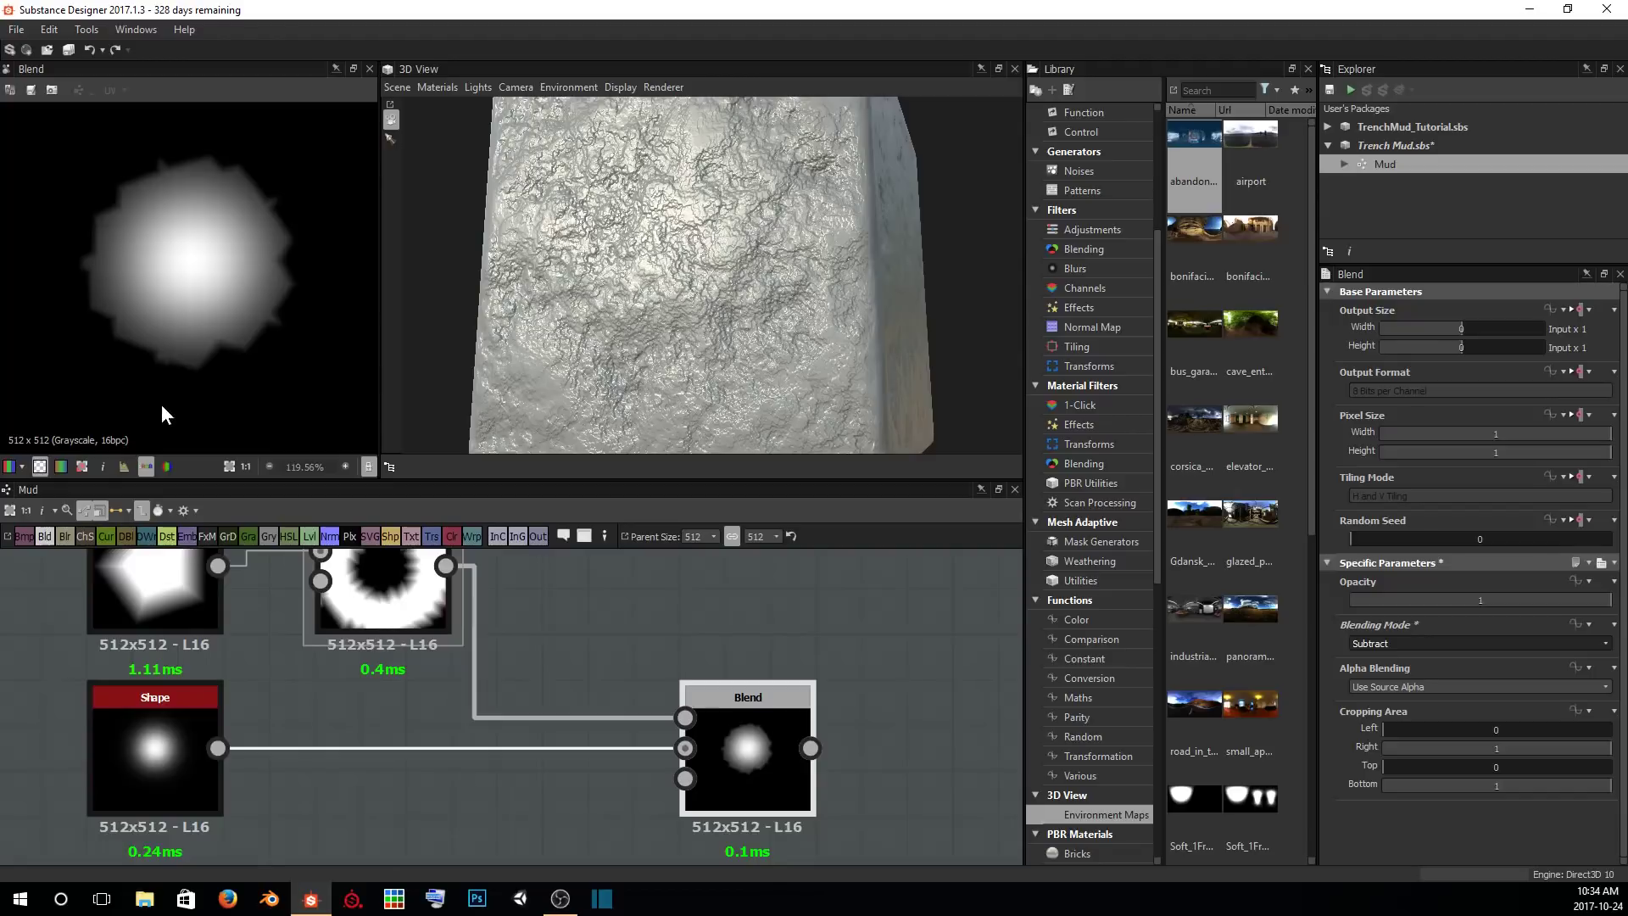
Try a Pattern Size Random of 0.68 on the Splatter Circular node.
middle_drag(421, 719, 443, 817)
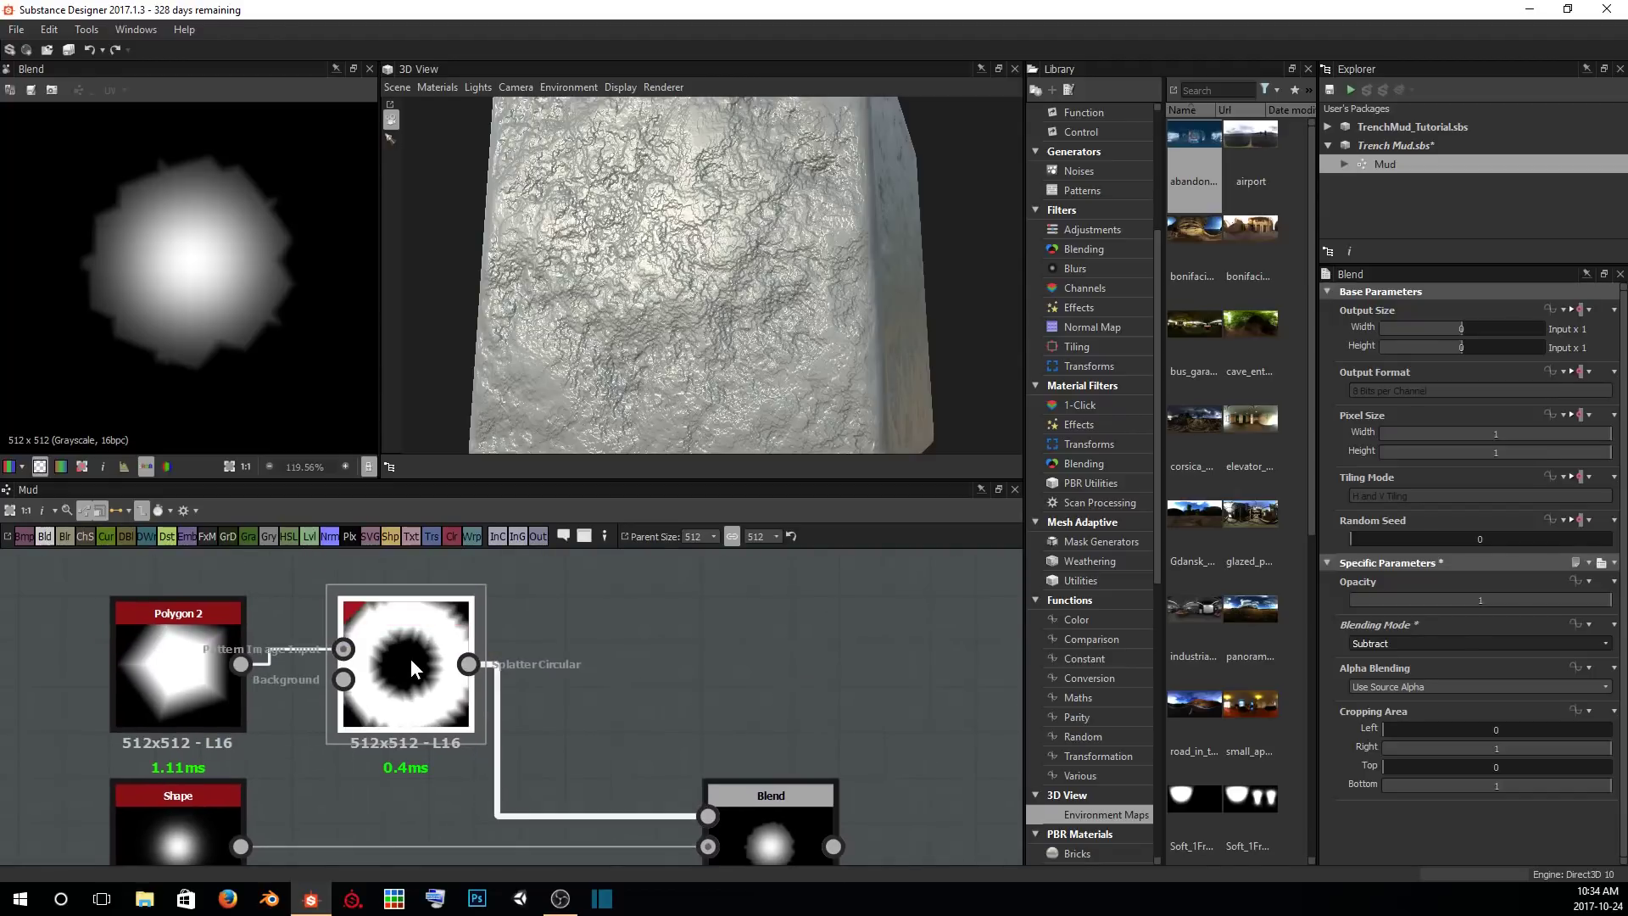
click(410, 658)
scroll(1463, 723, down, 10)
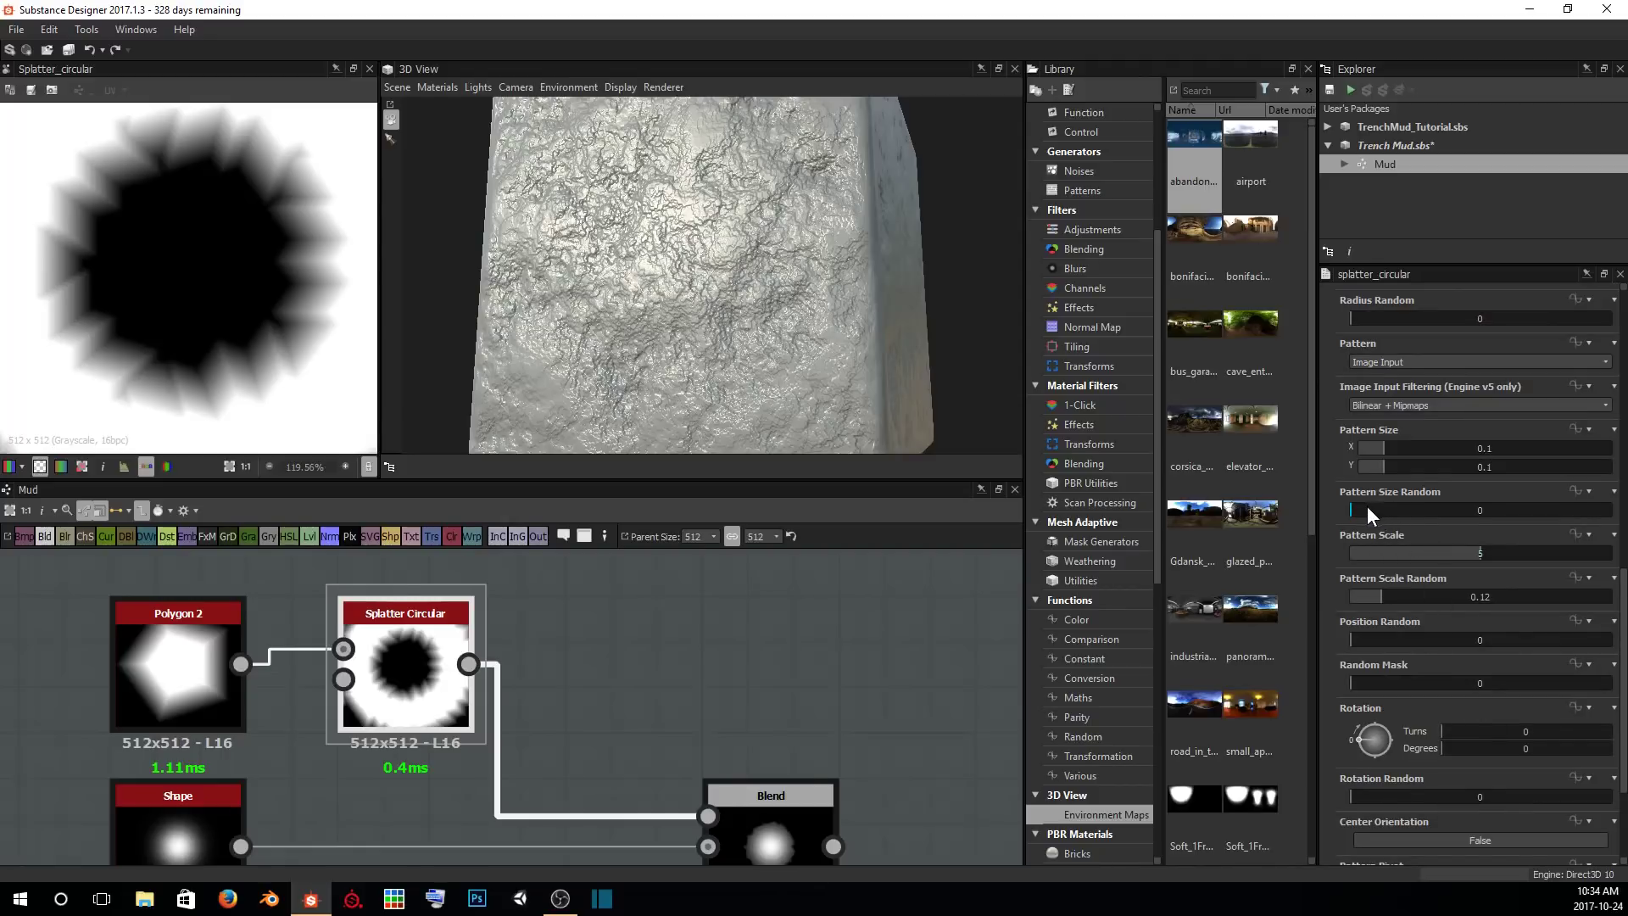
drag(1366, 509, 1526, 514)
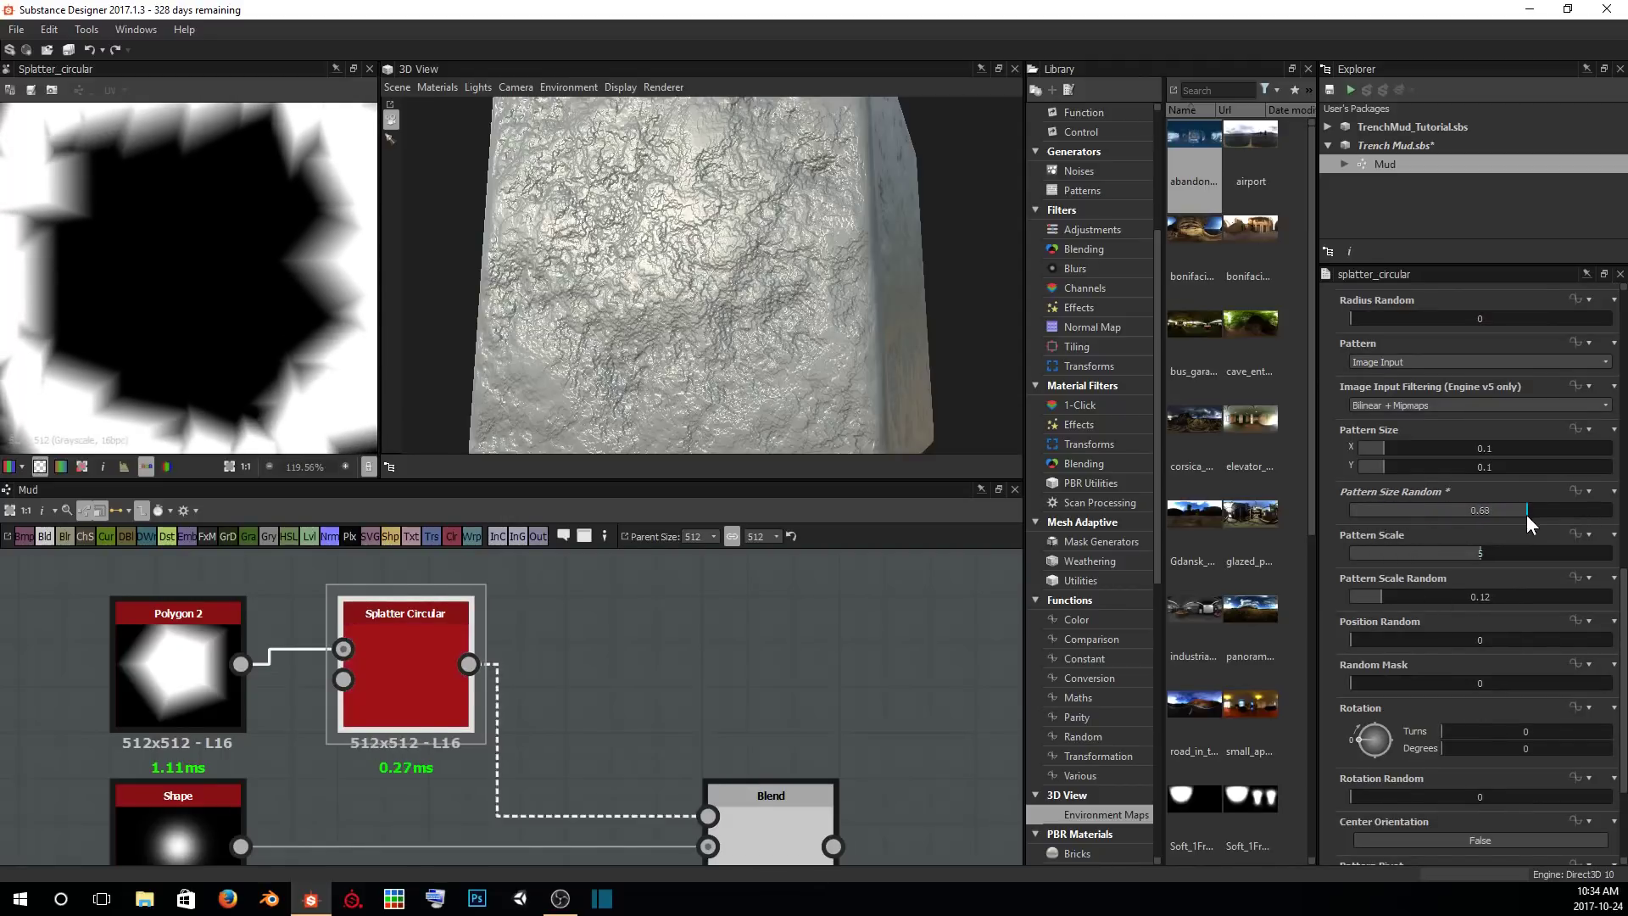
scroll(237, 341, down, 5)
scroll(241, 338, up, 2)
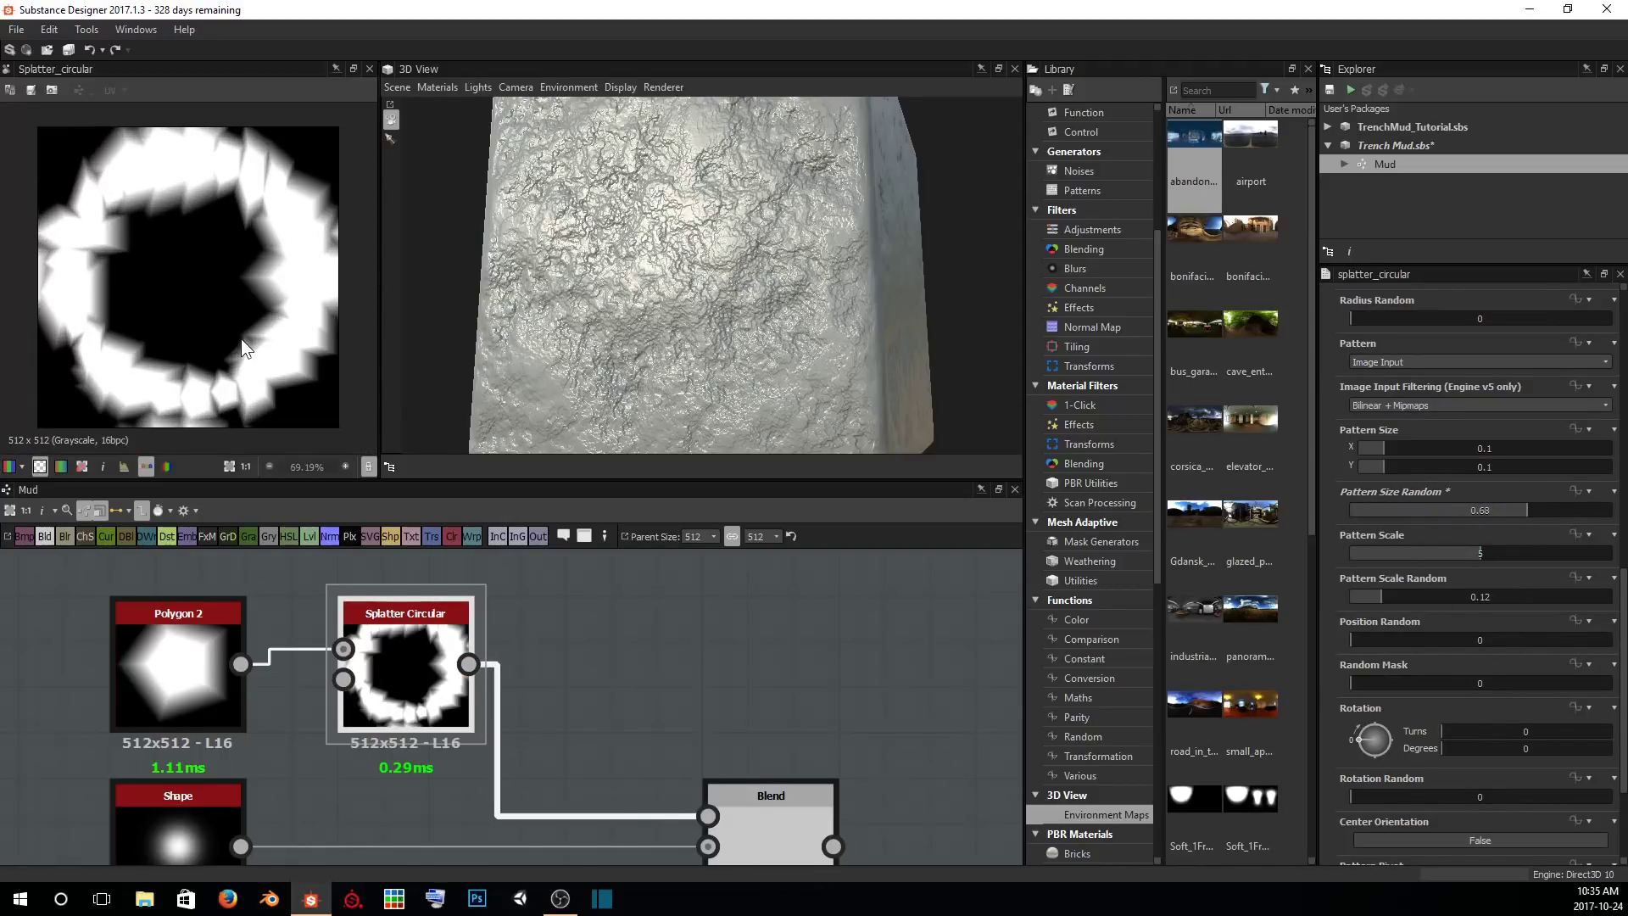
middle_drag(910, 698, 846, 637)
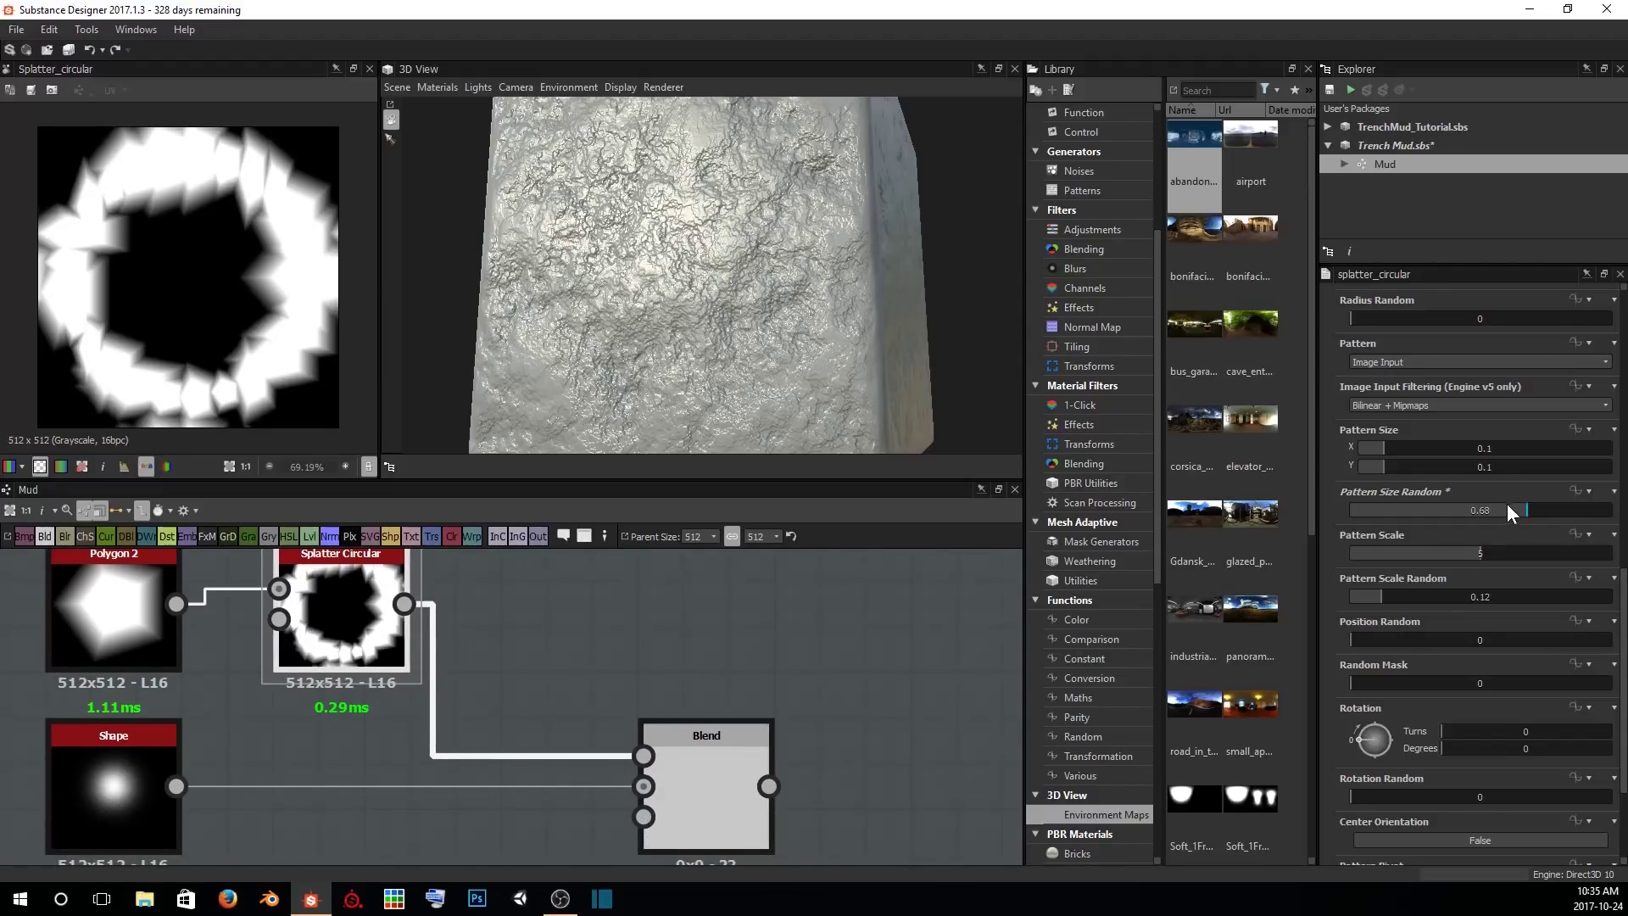
With the Blend result previewed, set the Splatter Circular node's Pattern Size Random to 0.34 and Pattern Scale to 8.53.
click(710, 790)
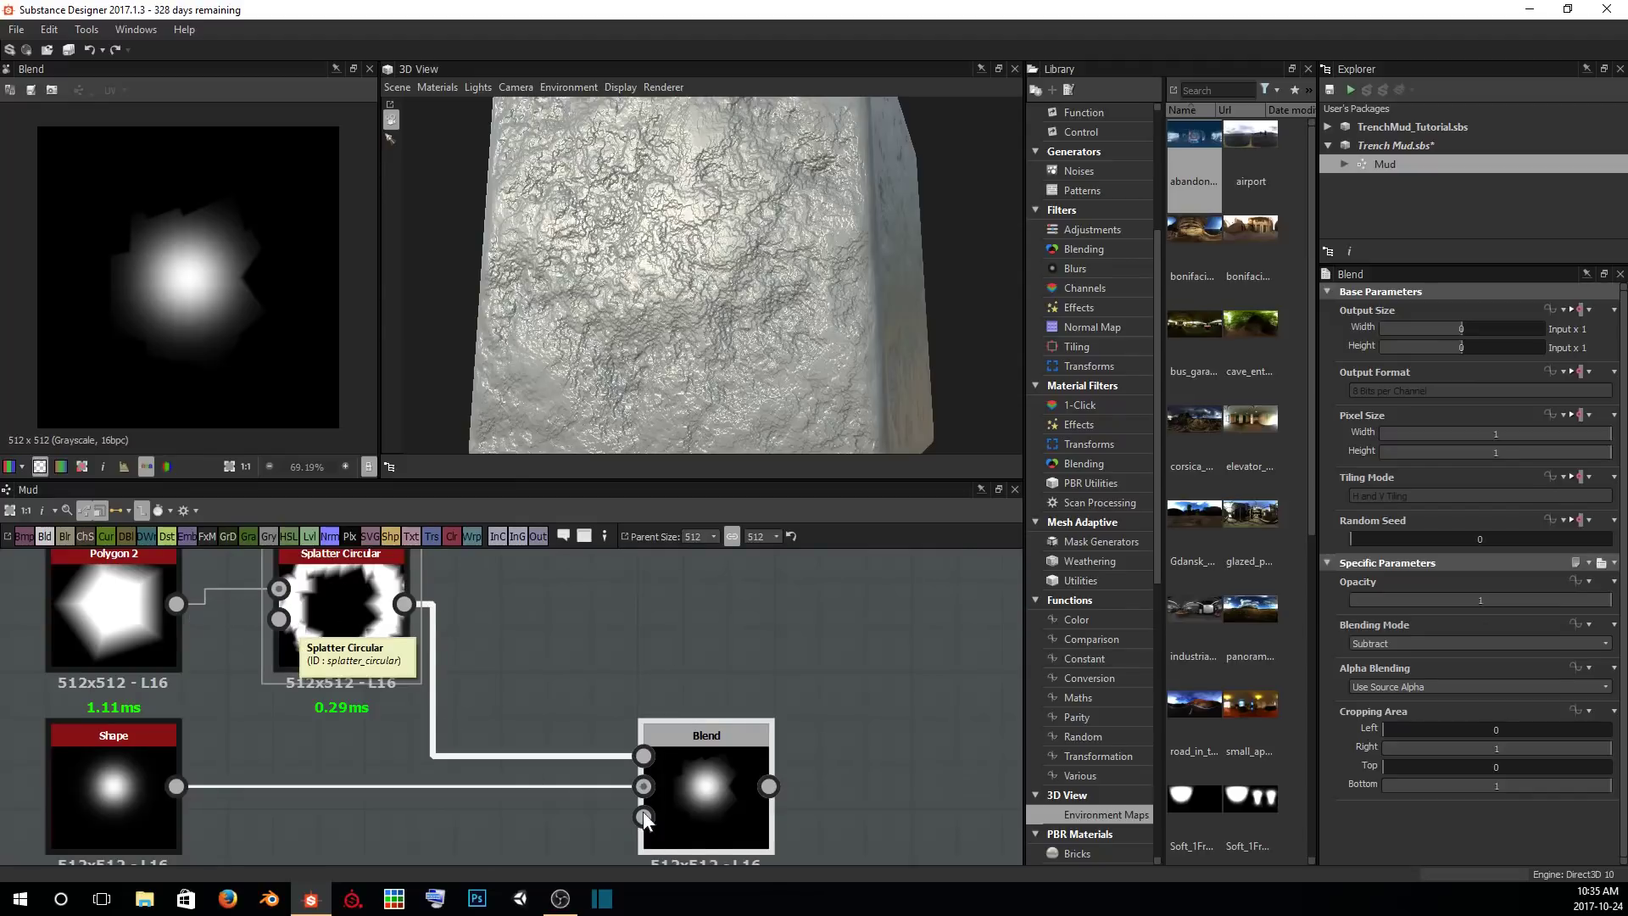
click(350, 587)
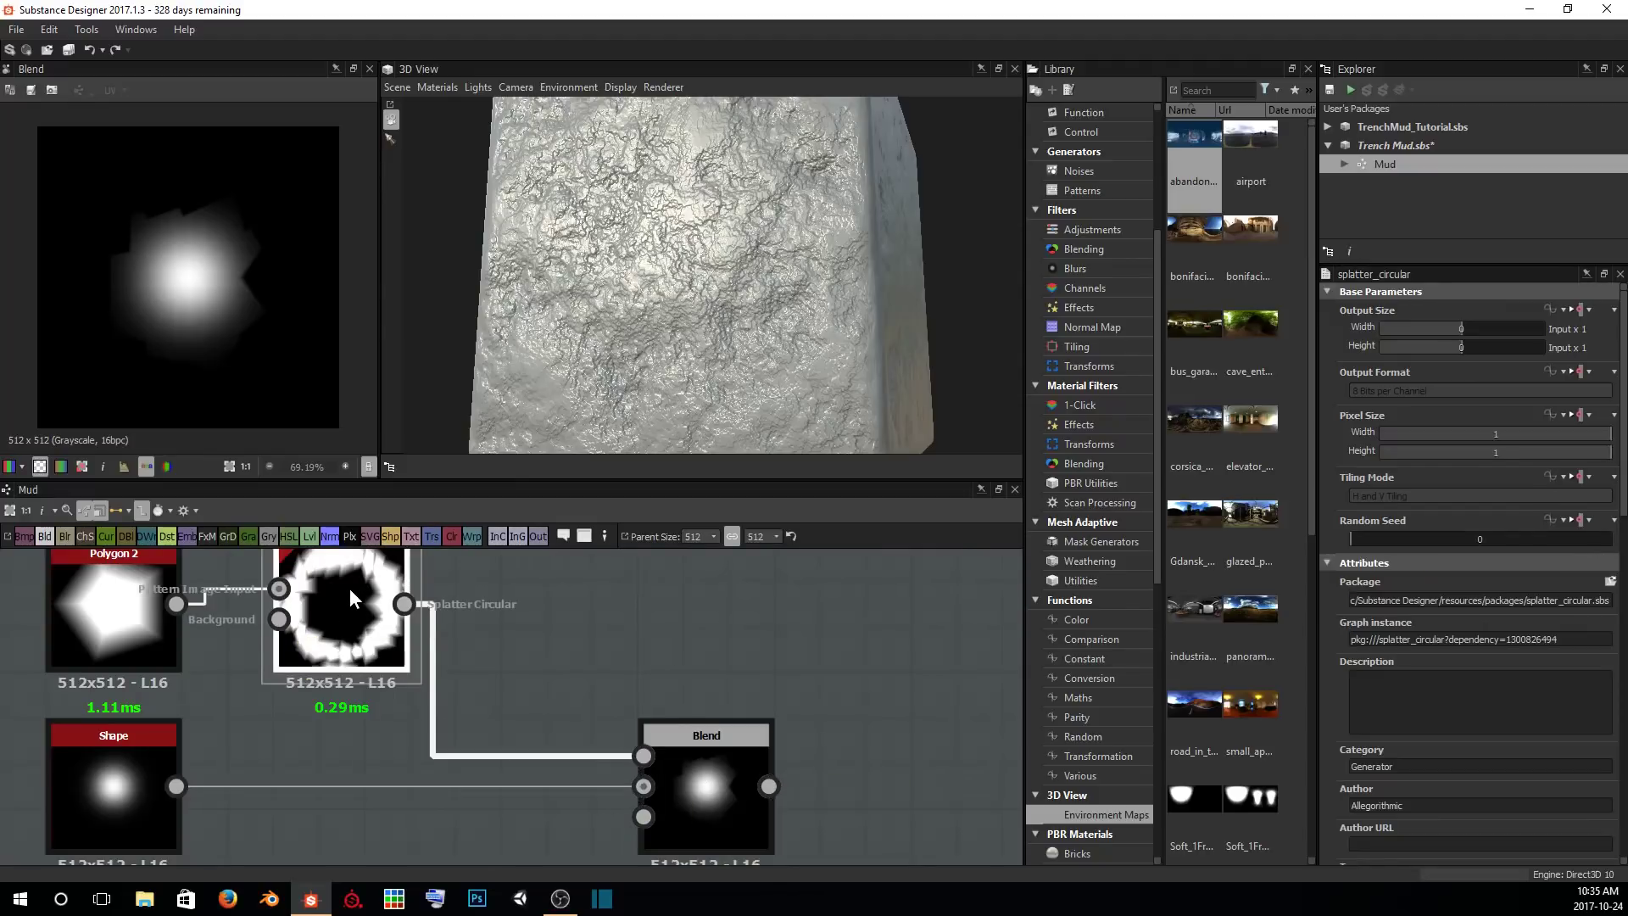
scroll(1508, 654, down, 10)
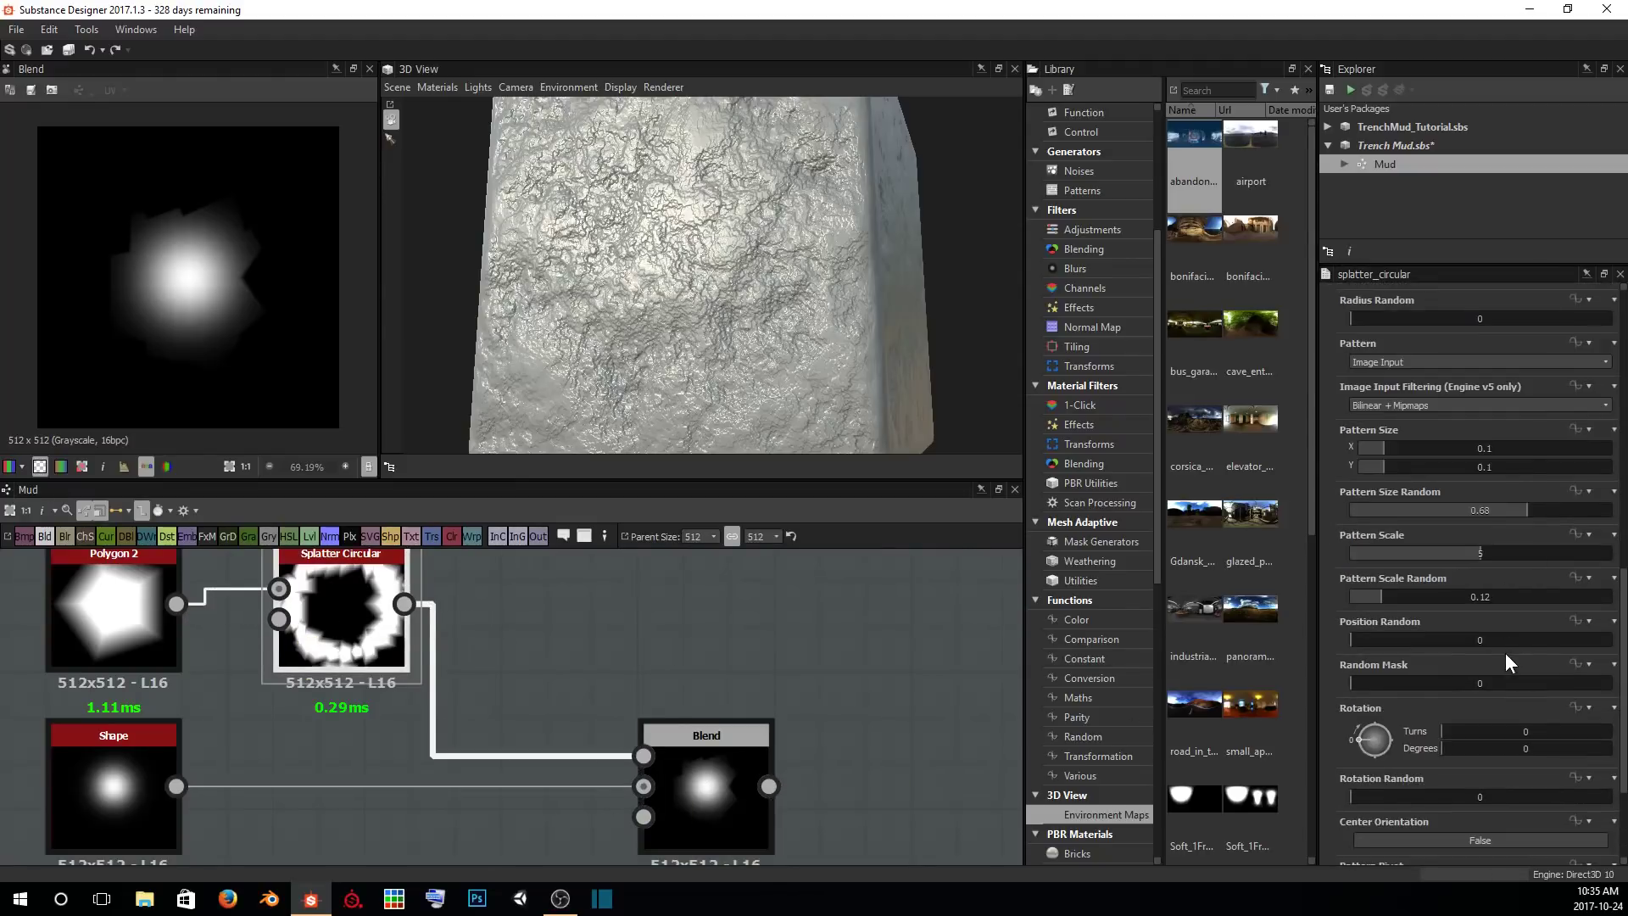
drag(1485, 552, 1439, 500)
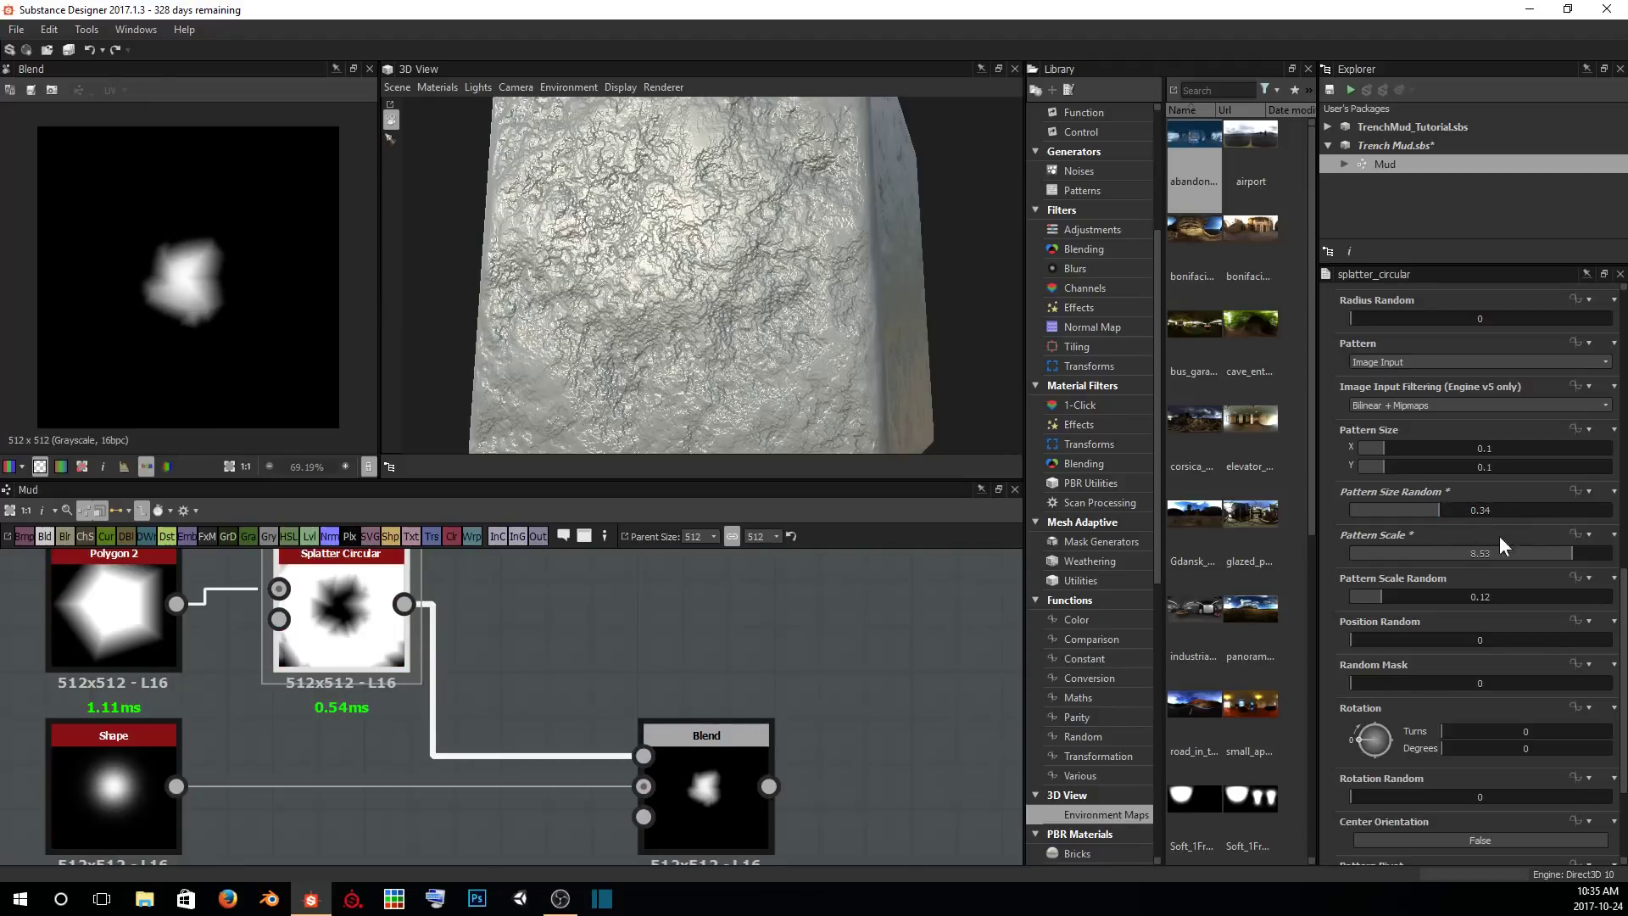
scroll(1422, 689, down, 3)
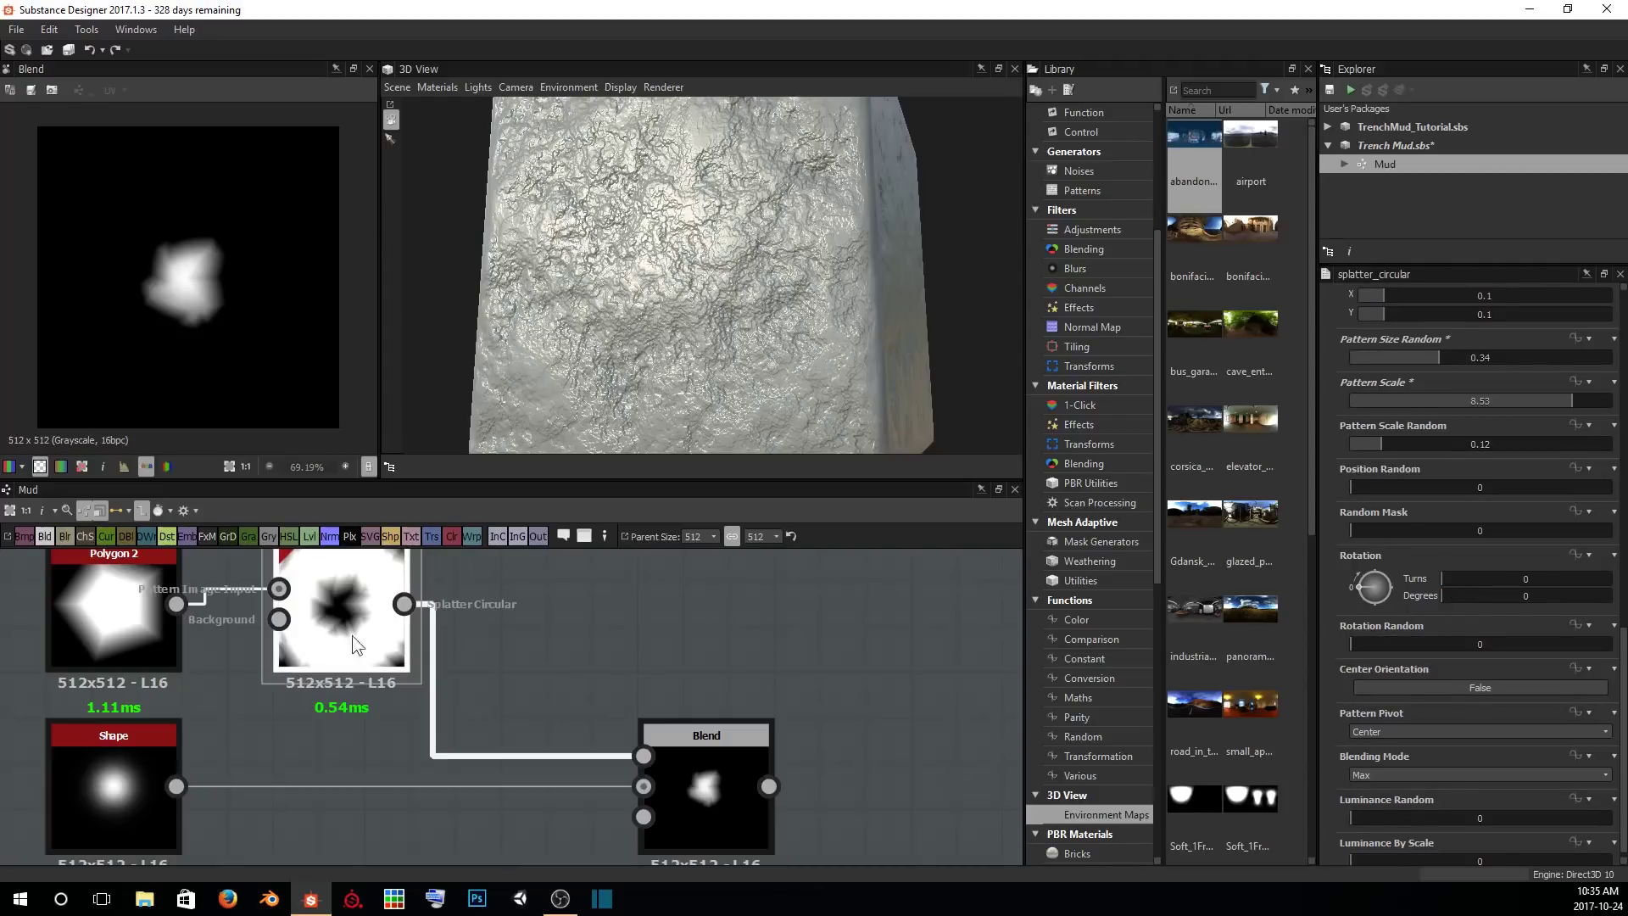
double_click(373, 643)
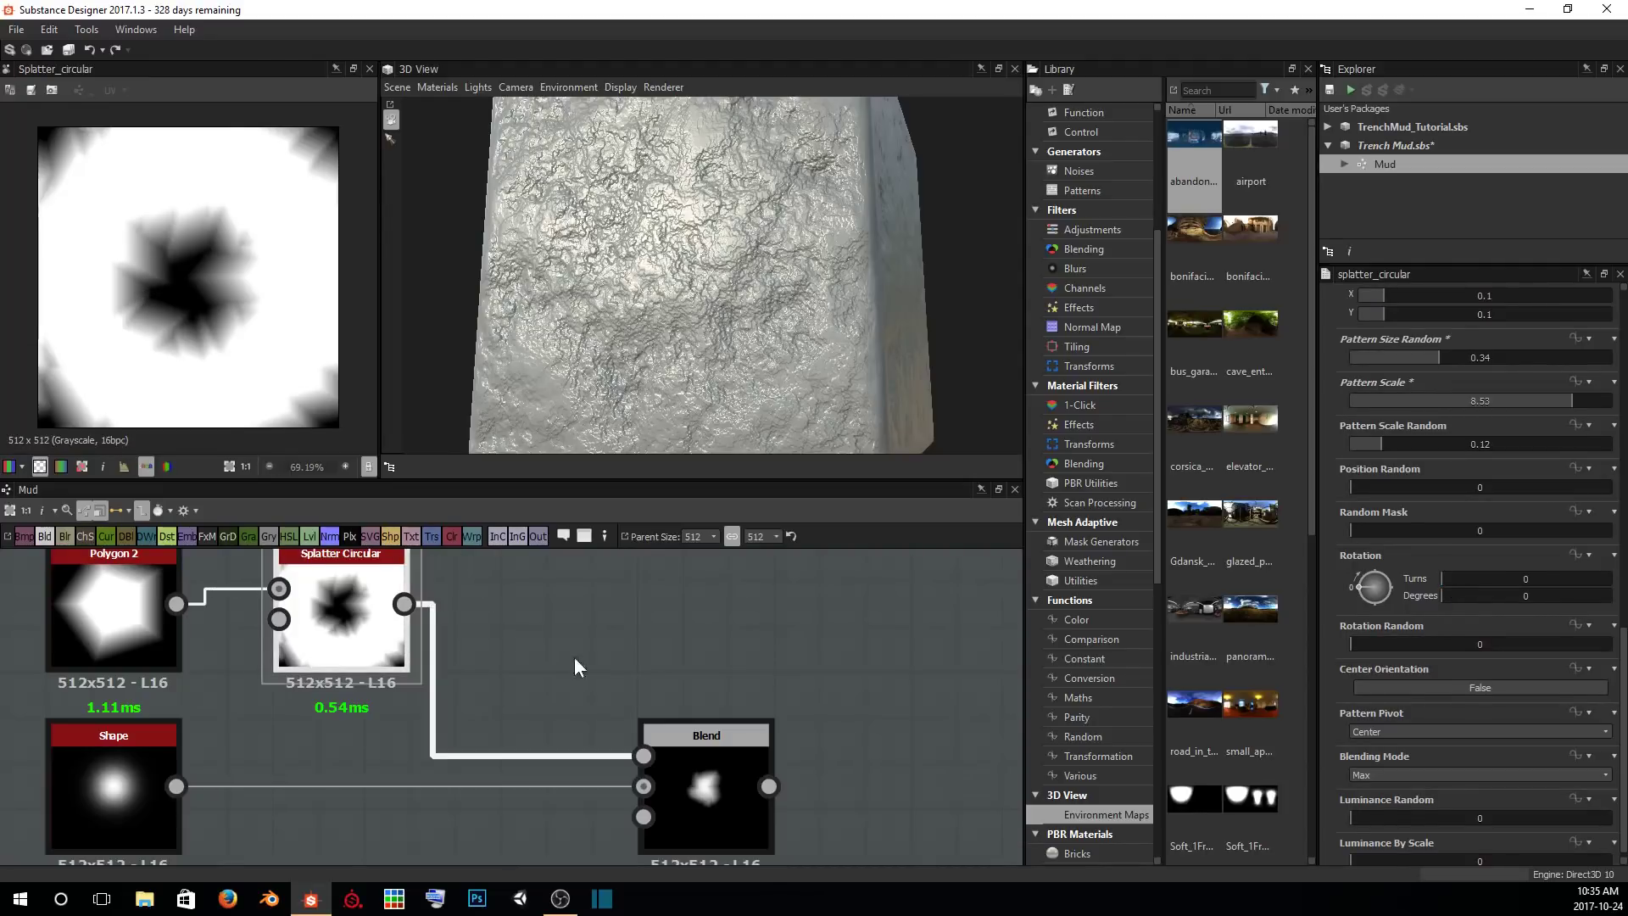
double_click(705, 771)
Set the Splatter Circular node's Rotation to 0.46 turns while checking the blended shape.
click(338, 620)
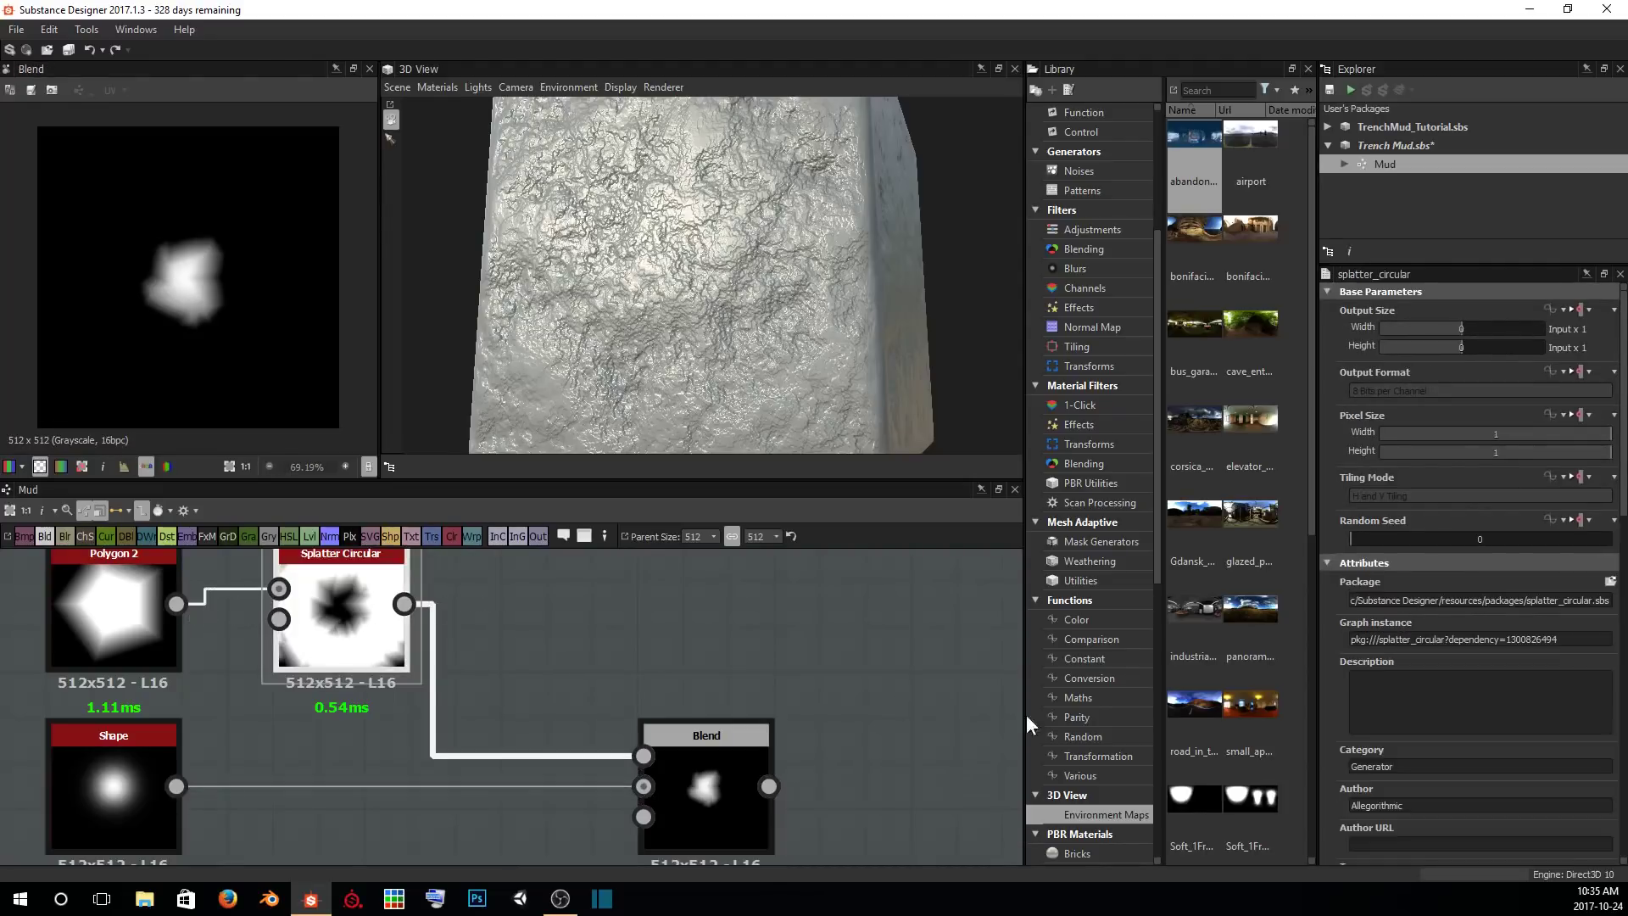
scroll(1478, 669, down, 10)
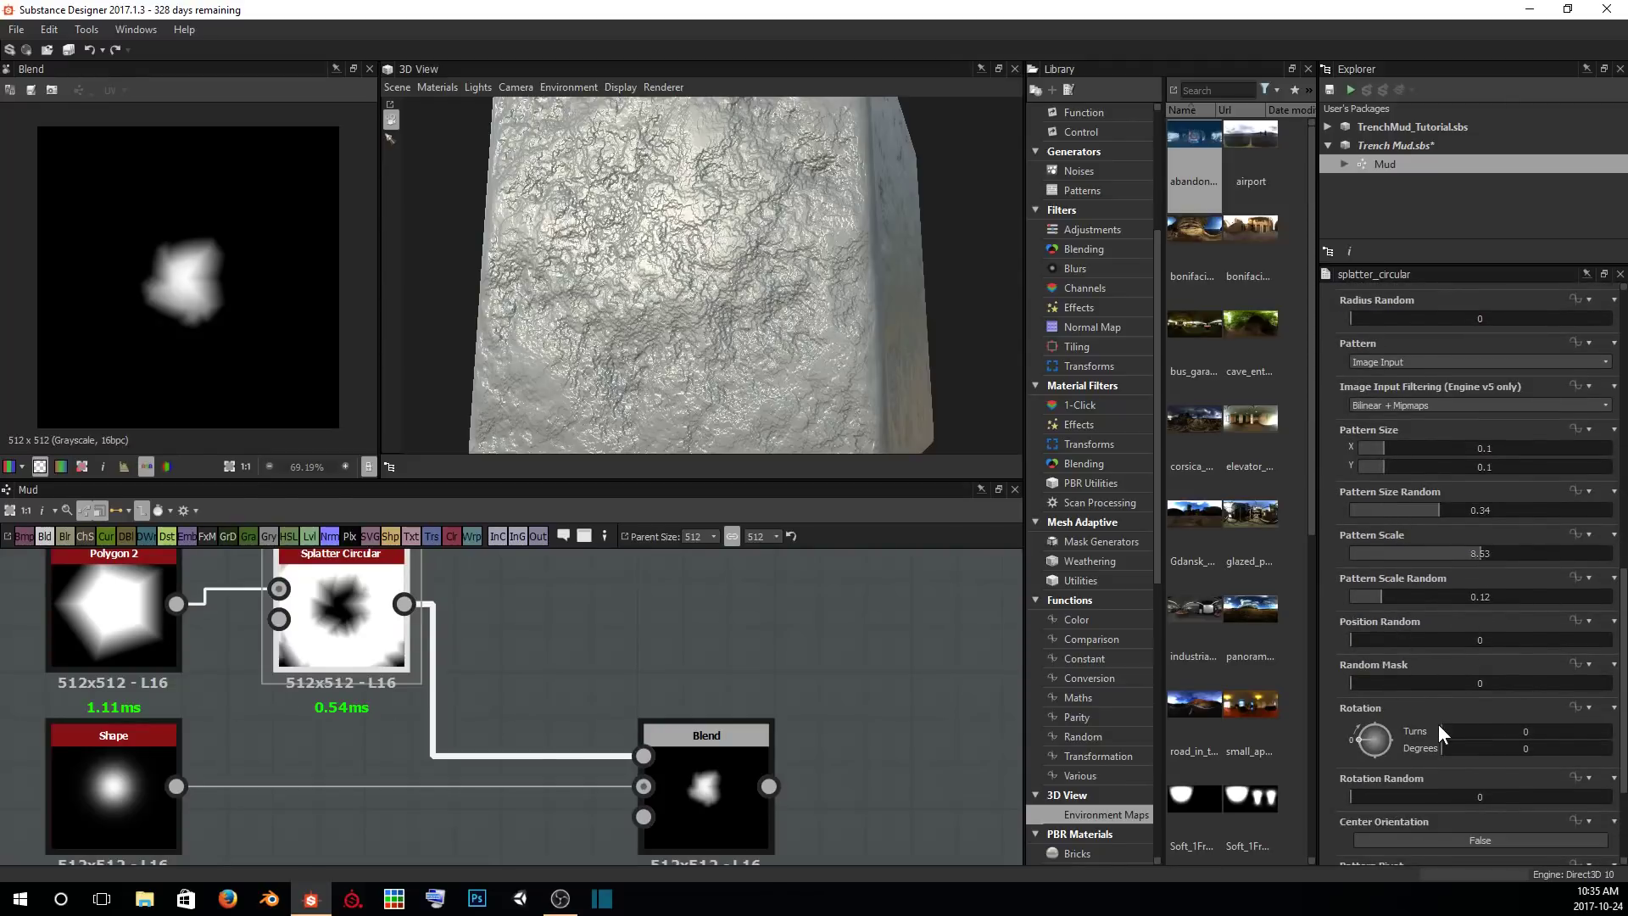
drag(1442, 726, 1518, 749)
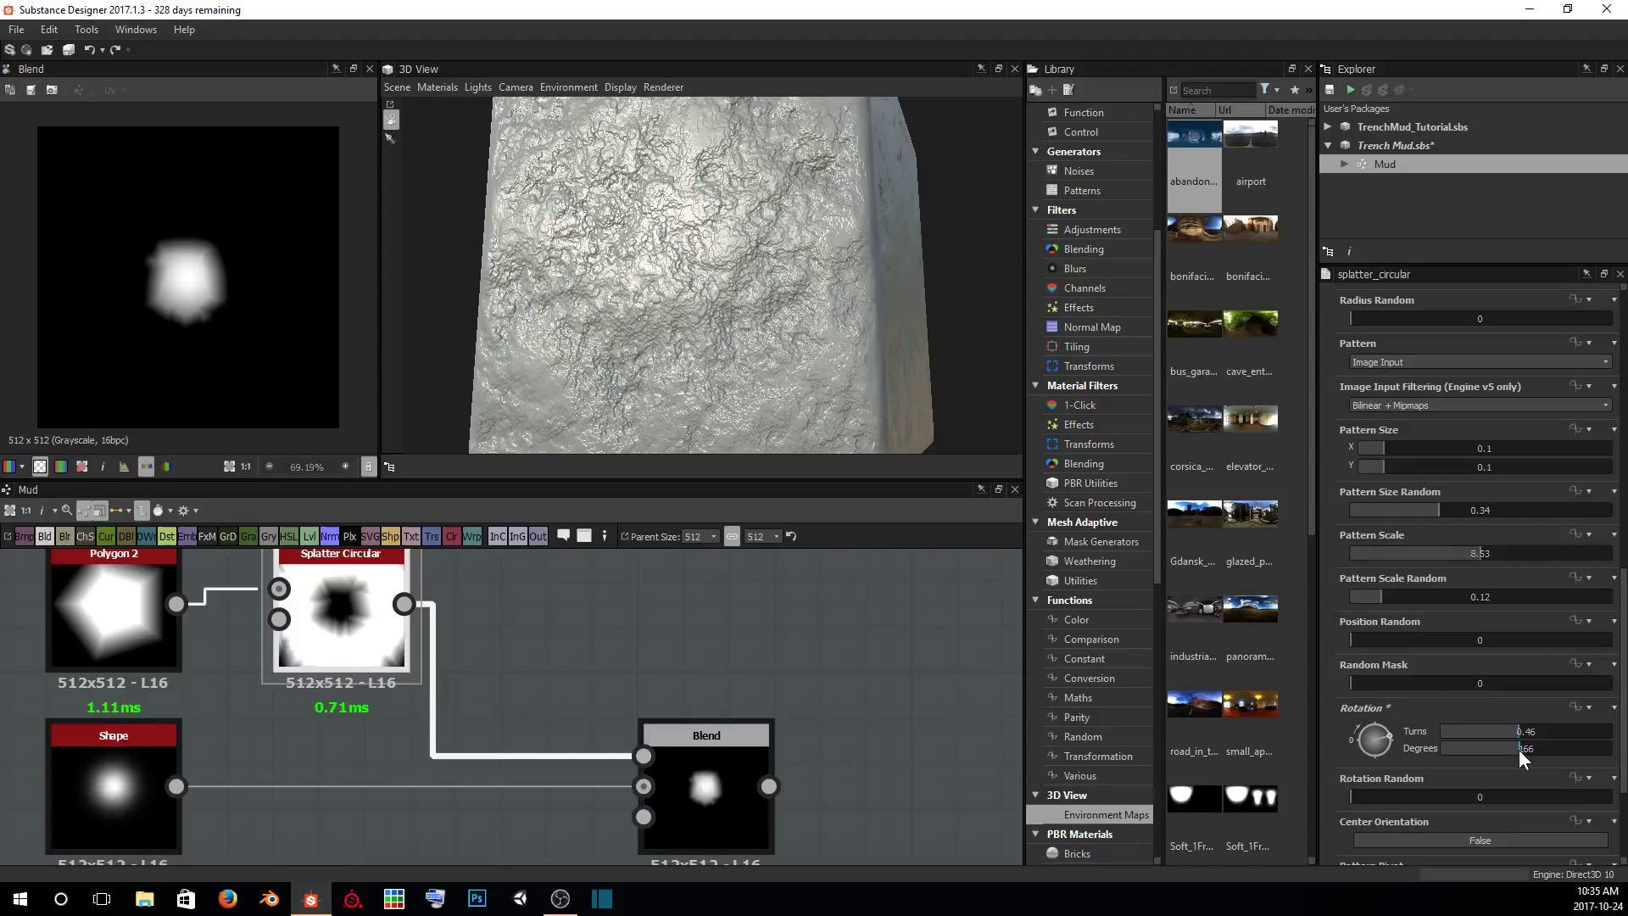
scroll(151, 272, up, 3)
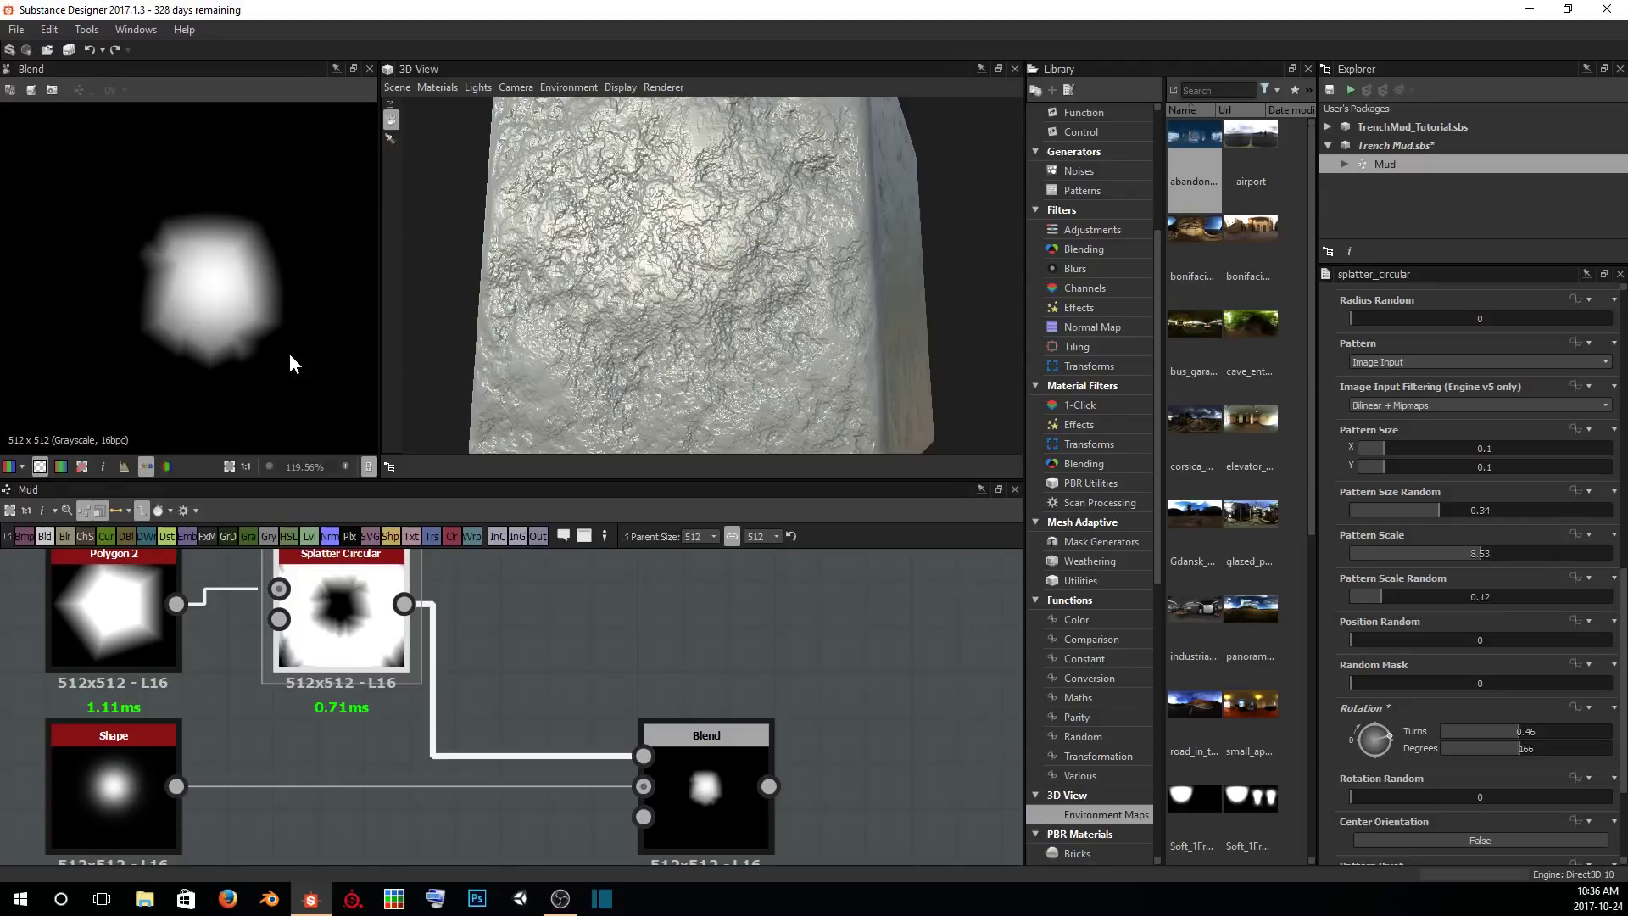
middle_drag(302, 727, 316, 696)
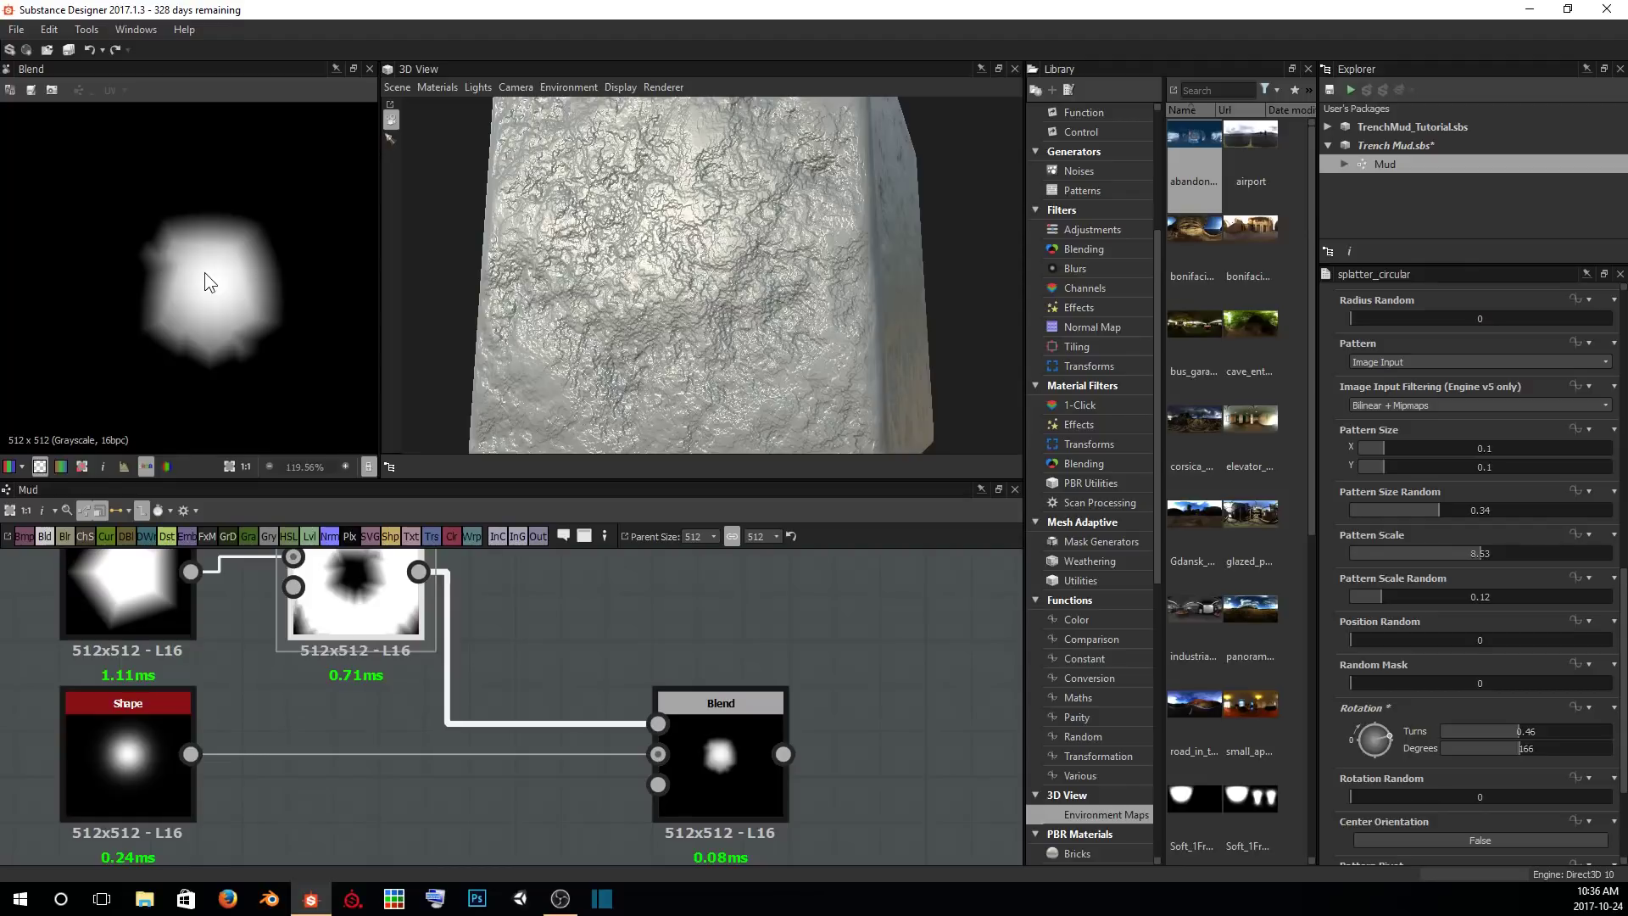
Insert a Transformation 2D node between the Shape node and the Blend node.
click(712, 755)
scroll(605, 805, down, 1)
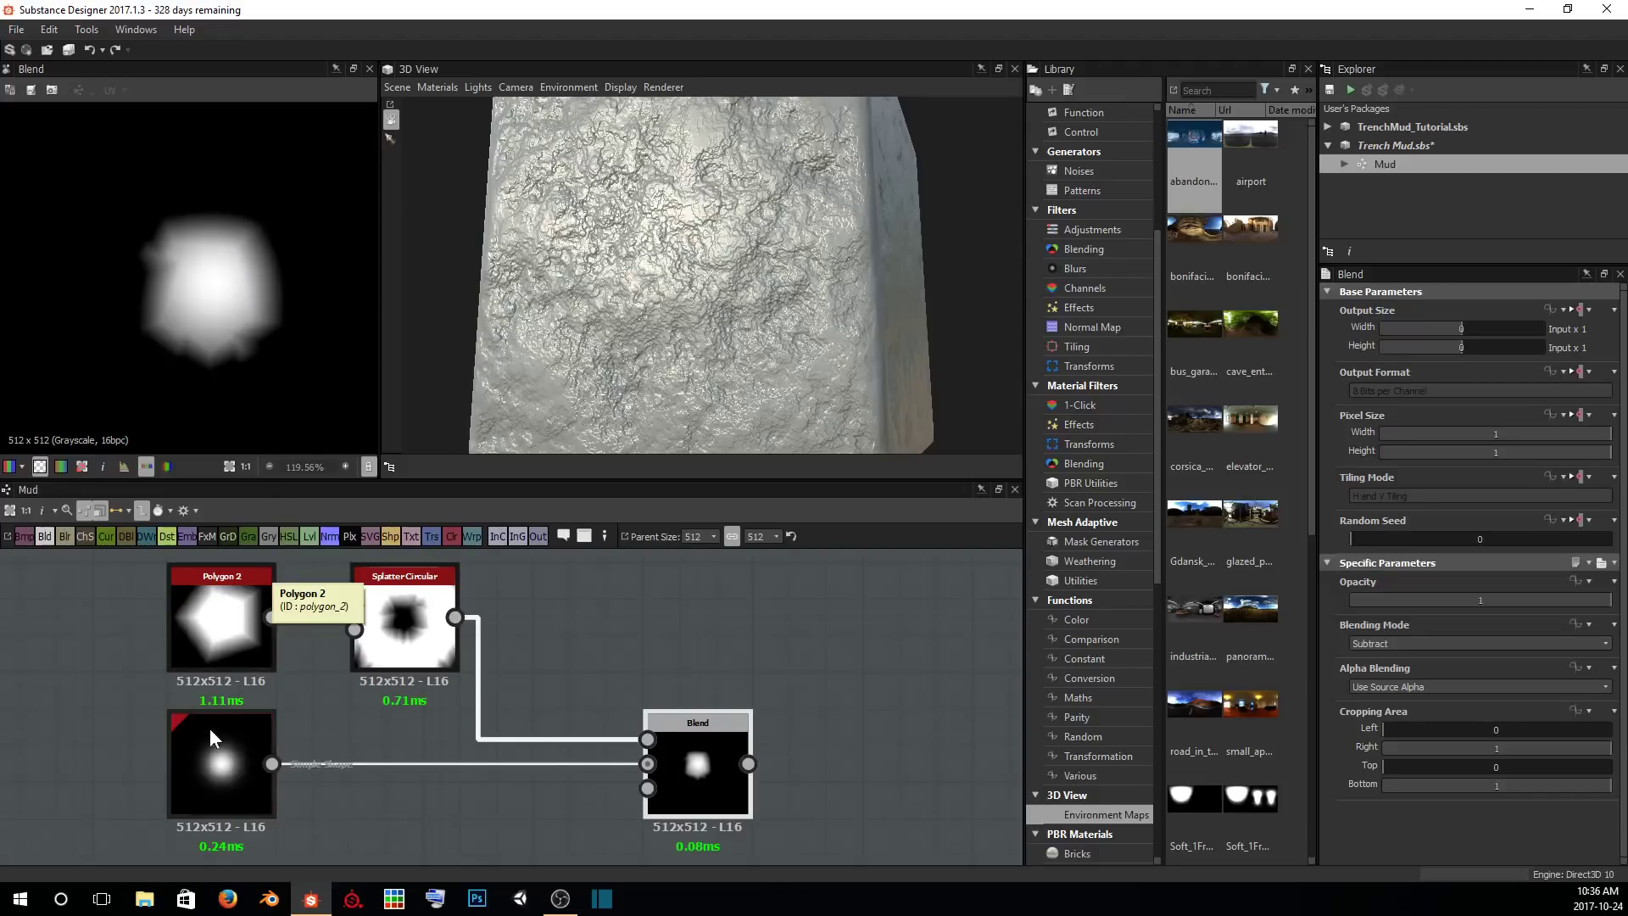
click(210, 761)
middle_drag(124, 739, 177, 404)
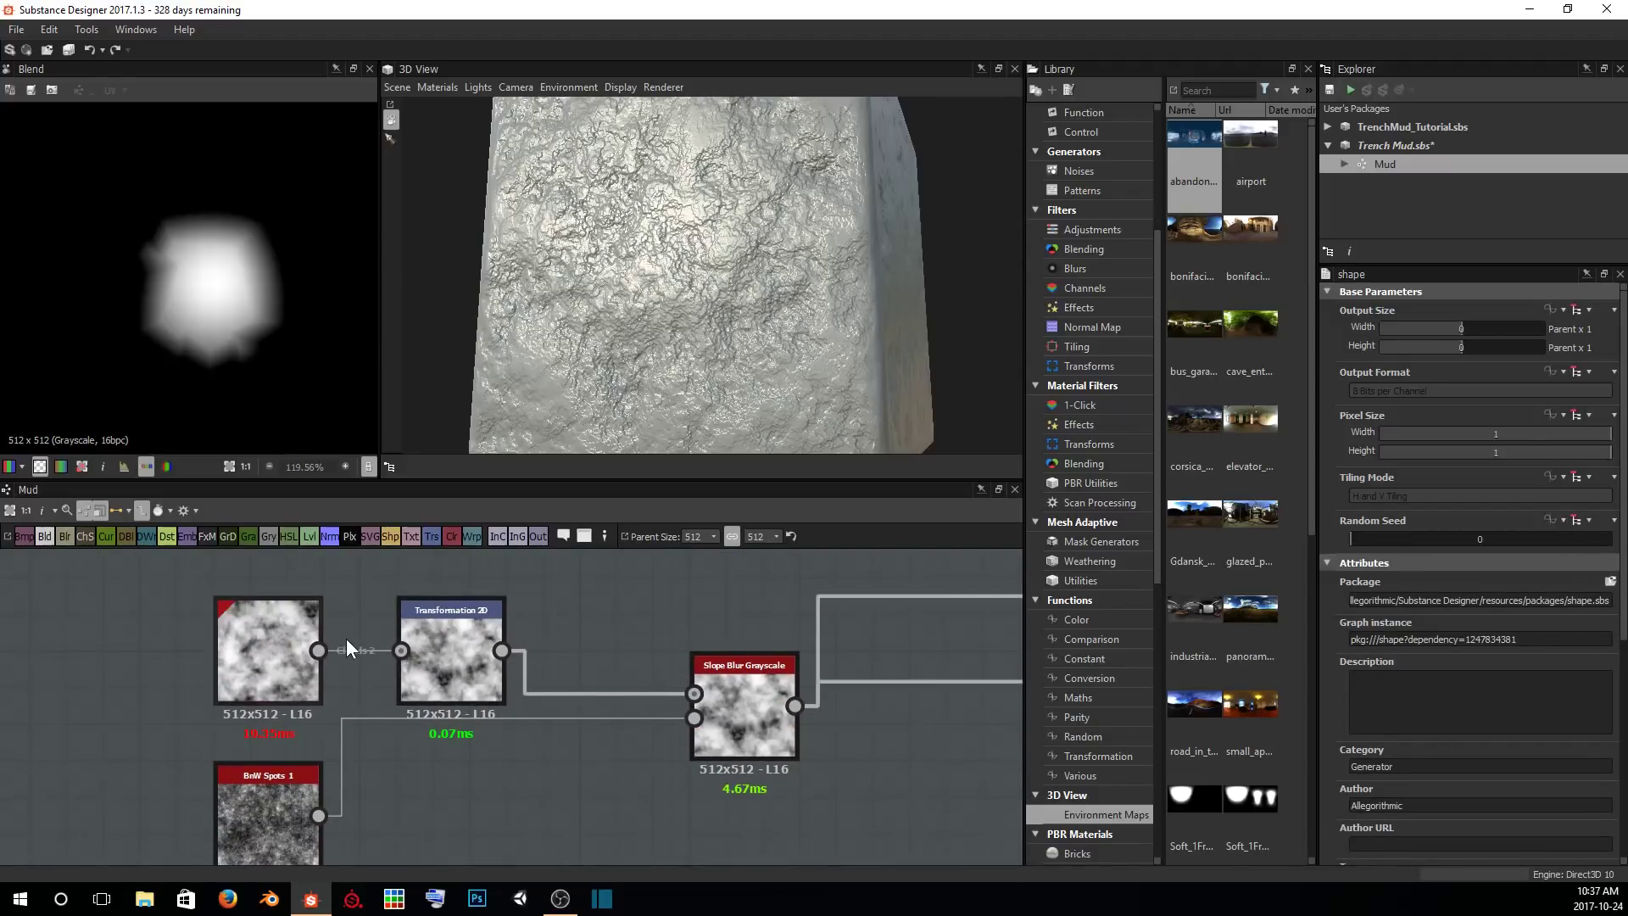
middle_drag(211, 596, 207, 604)
middle_drag(217, 863, 218, 872)
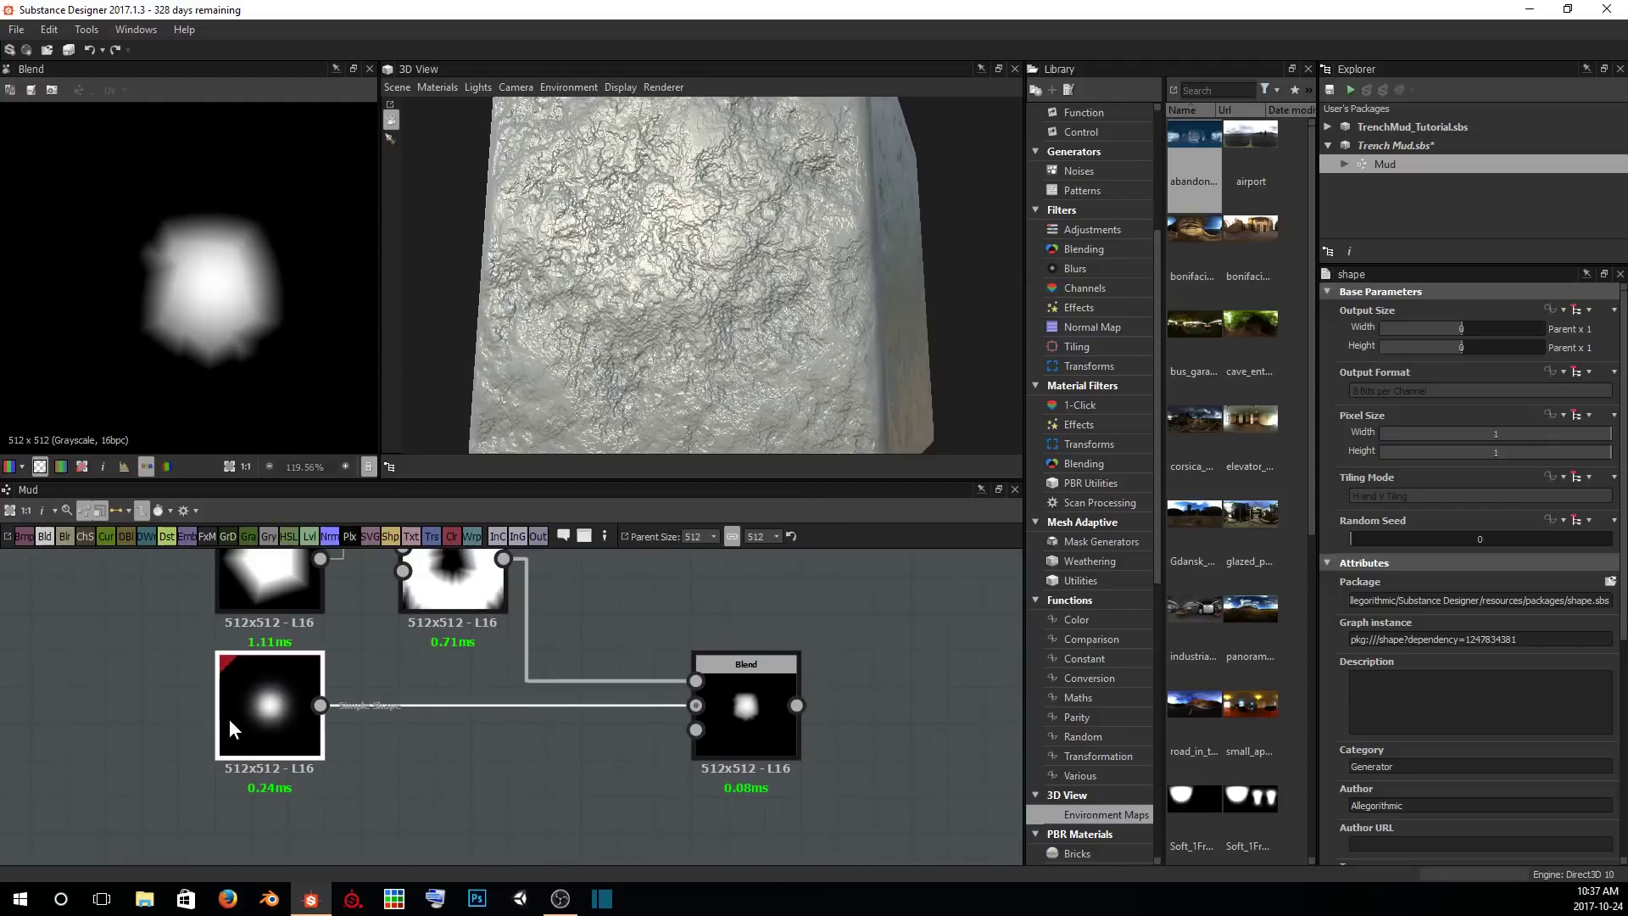
key(space)
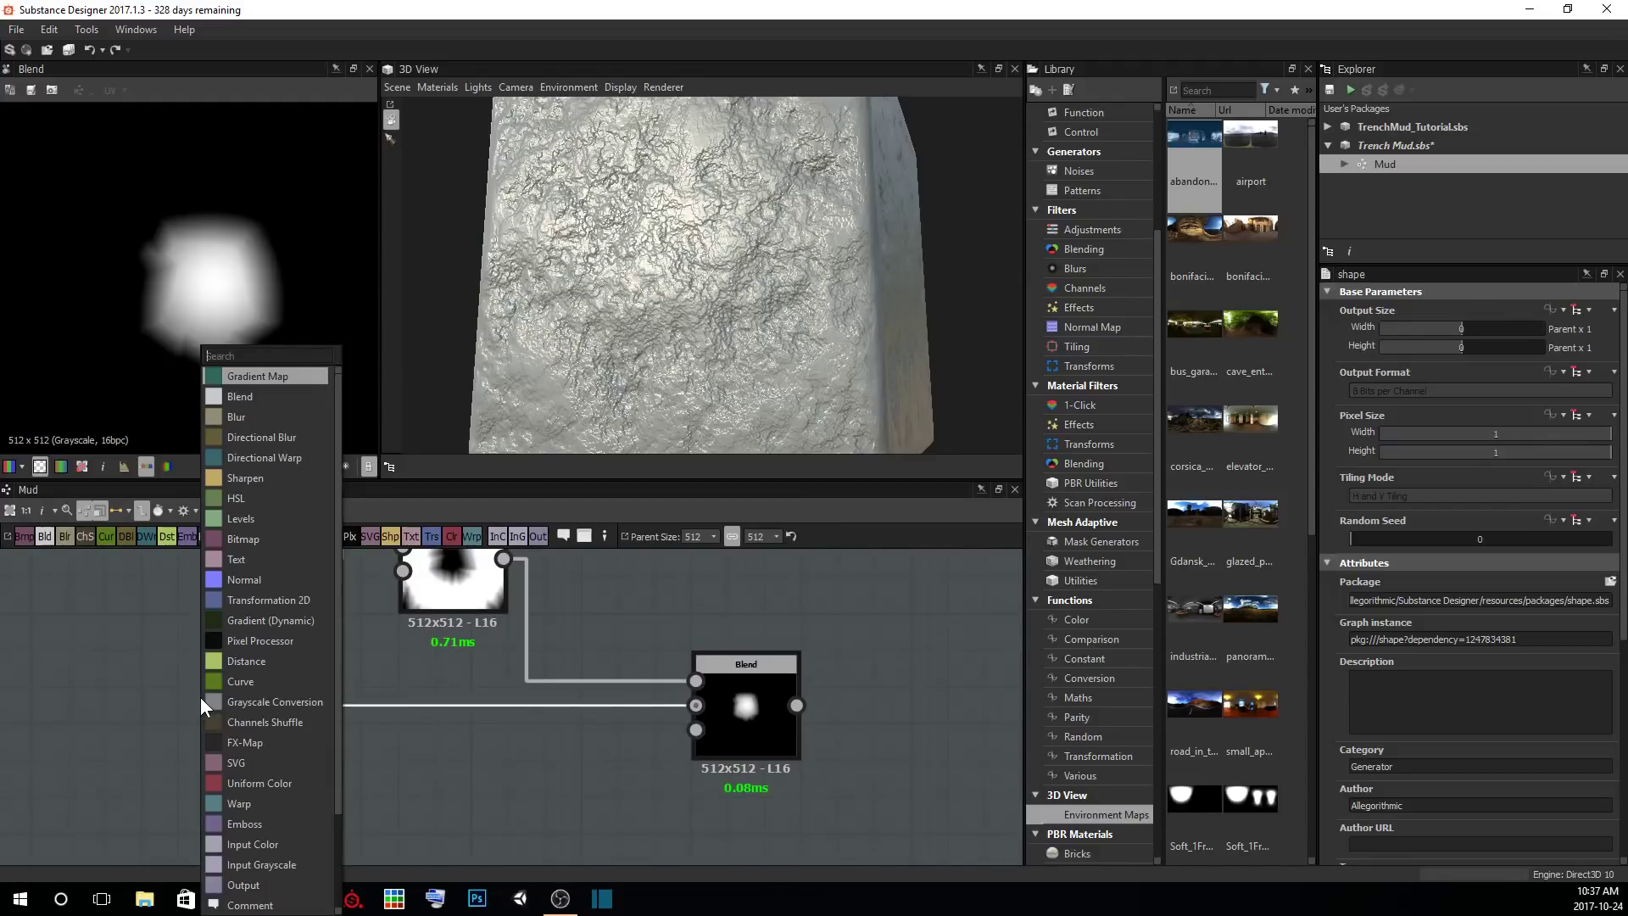
text(tra)
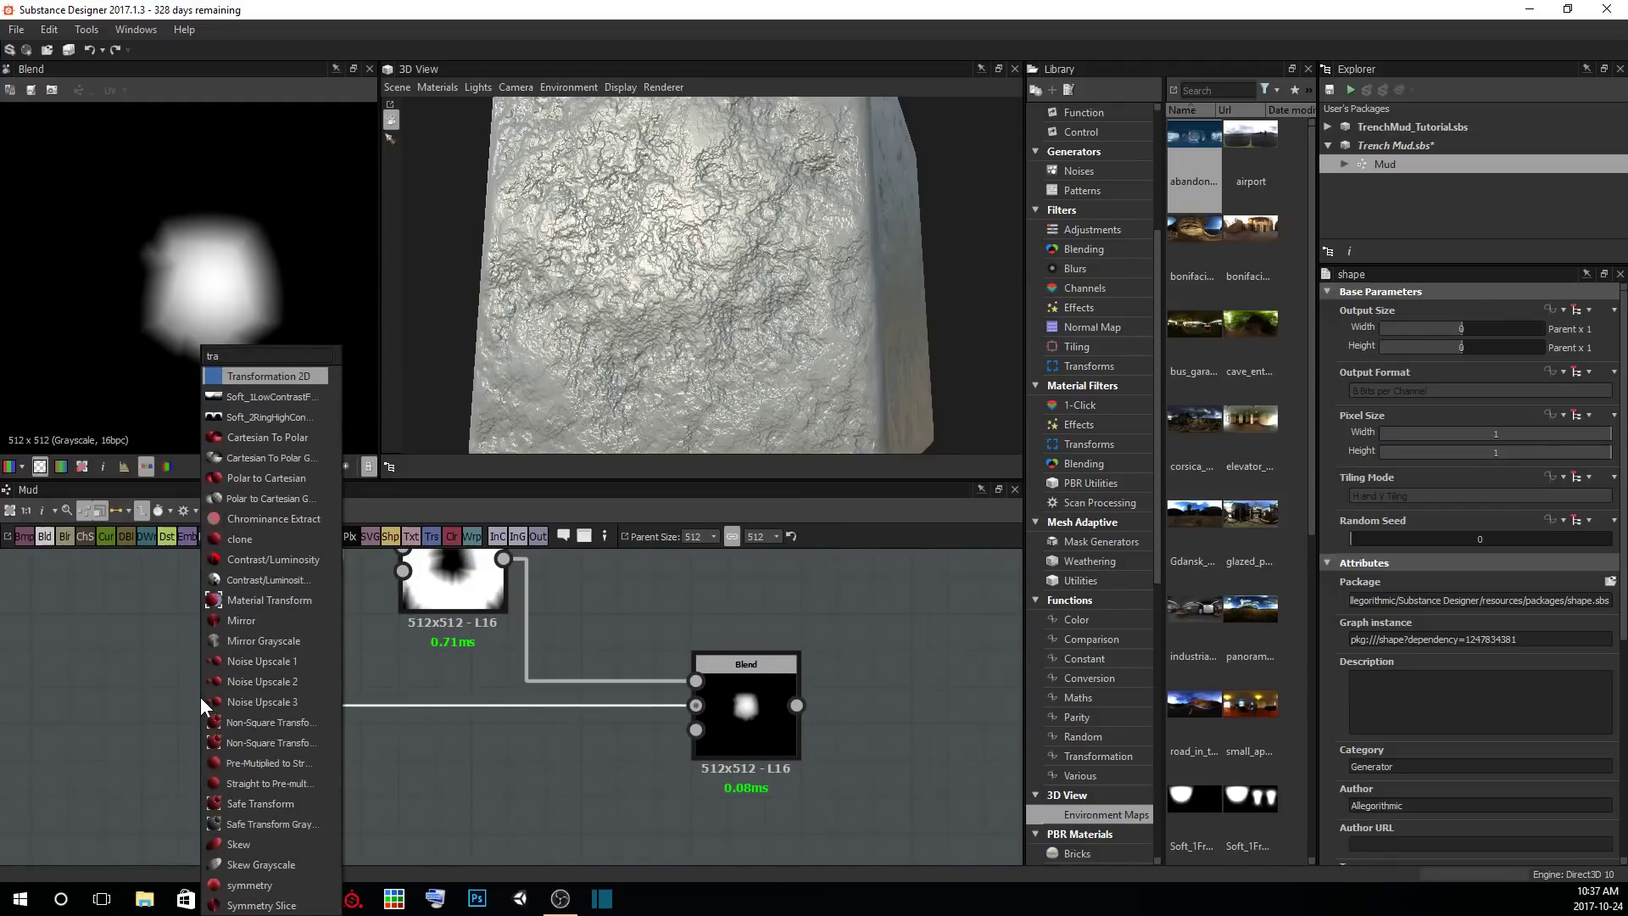
key(Return)
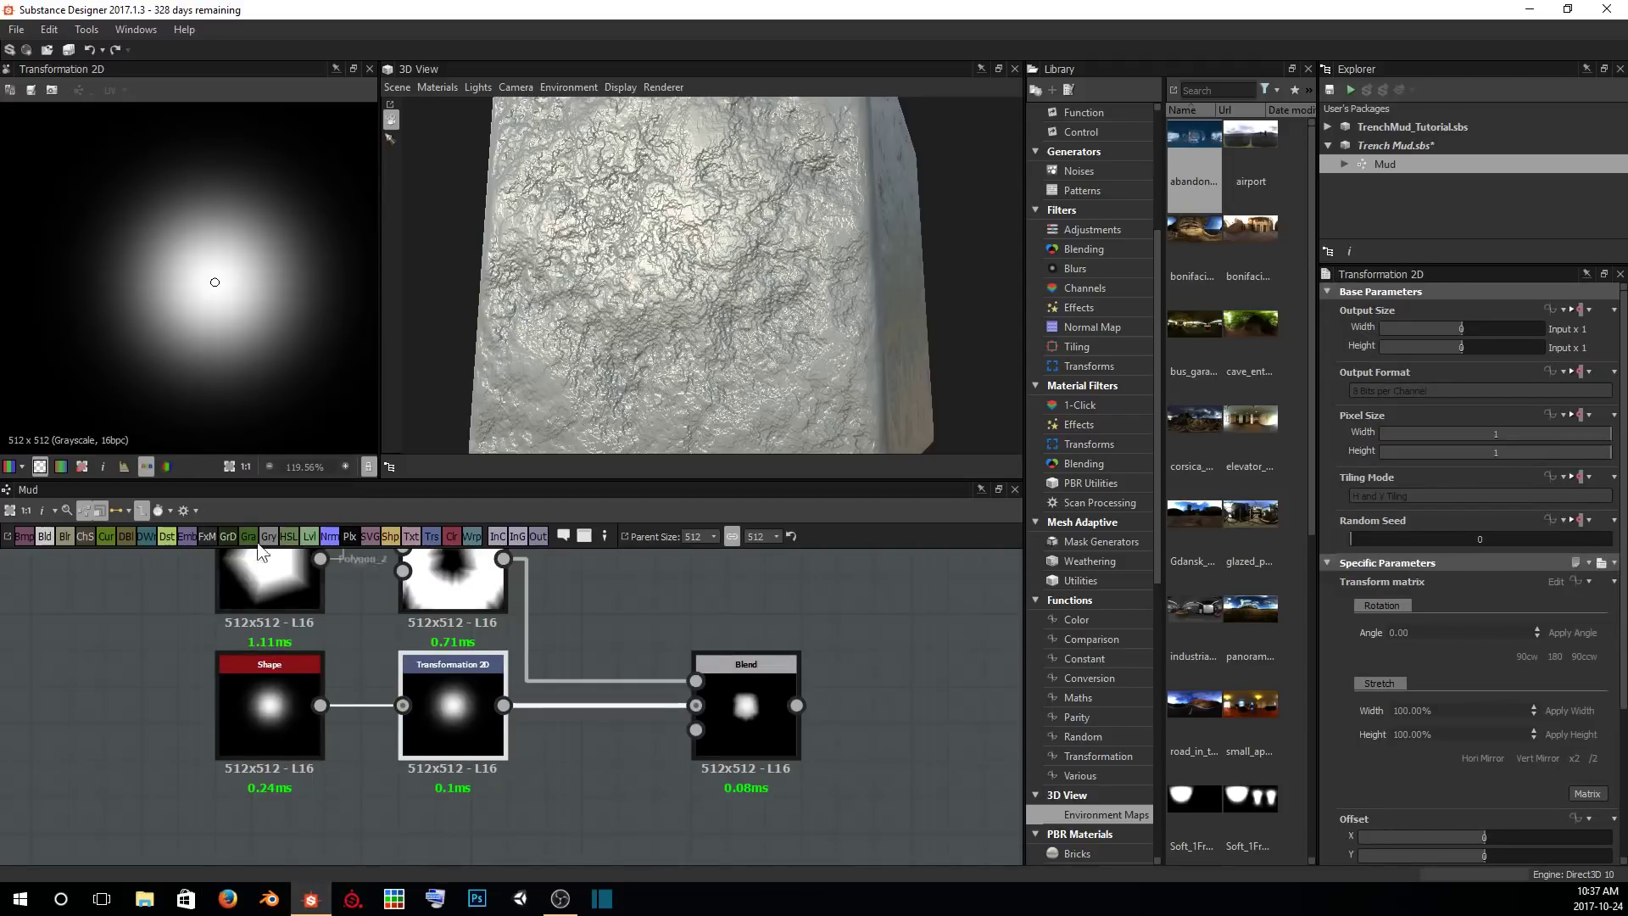
Try rotating, moving and stretching the shape in the Transformation 2D node, and undo the changes.
scroll(246, 223, down, 3)
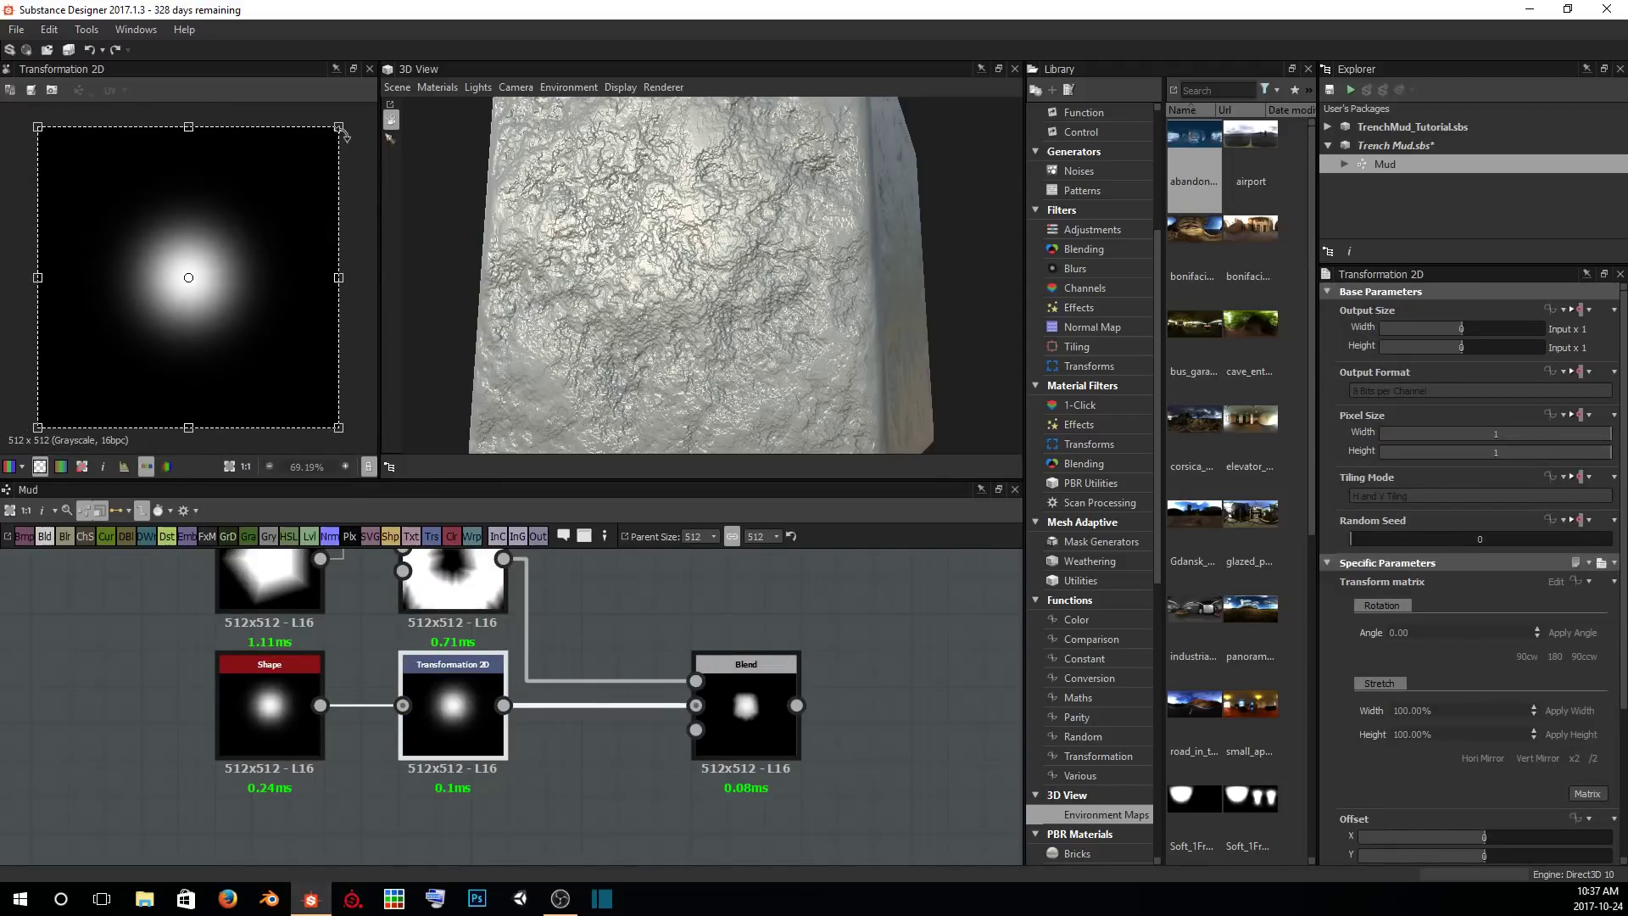
drag(349, 129, 424, 200)
drag(275, 276, 256, 345)
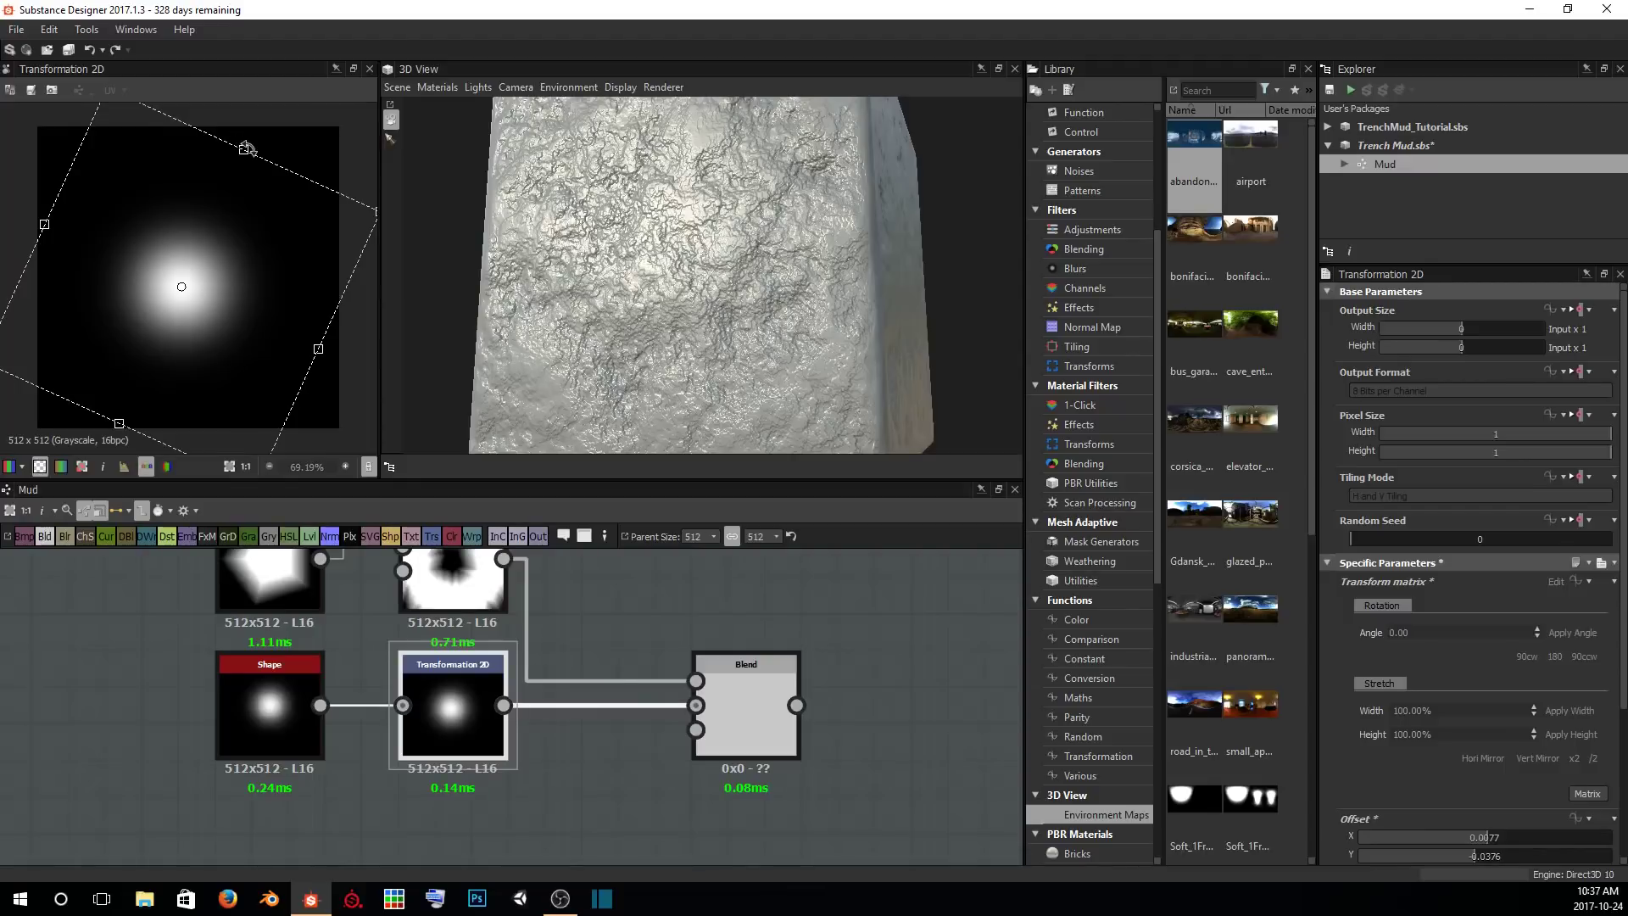
drag(246, 150, 326, 126)
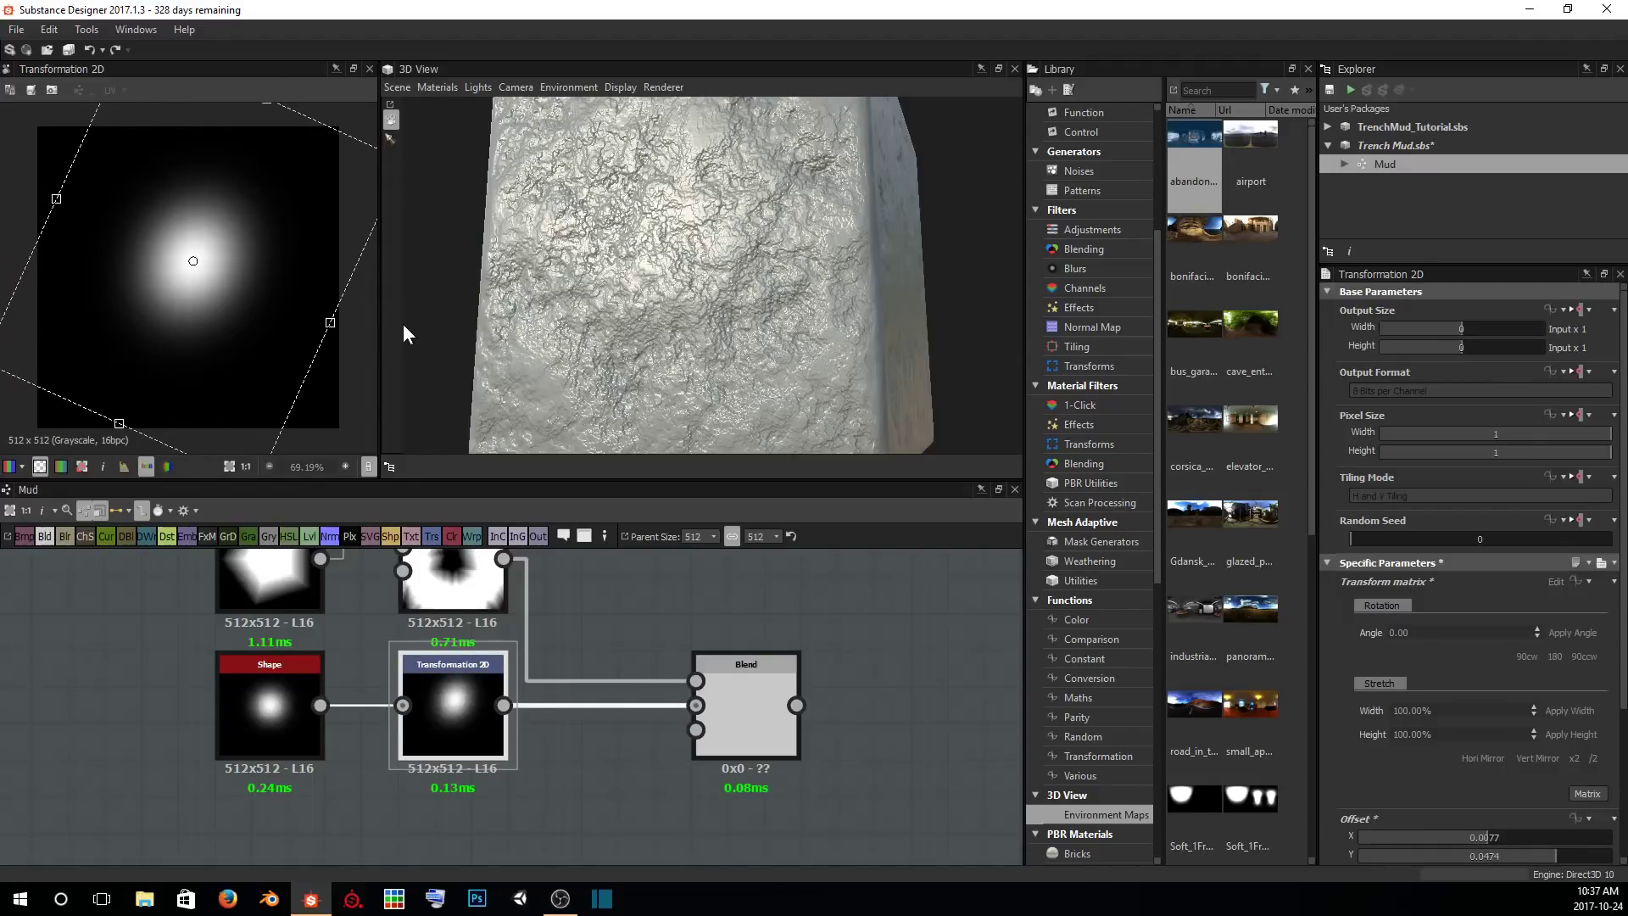
key(ctrl+z)
key(ctrl+z)
key(ctrl+z)
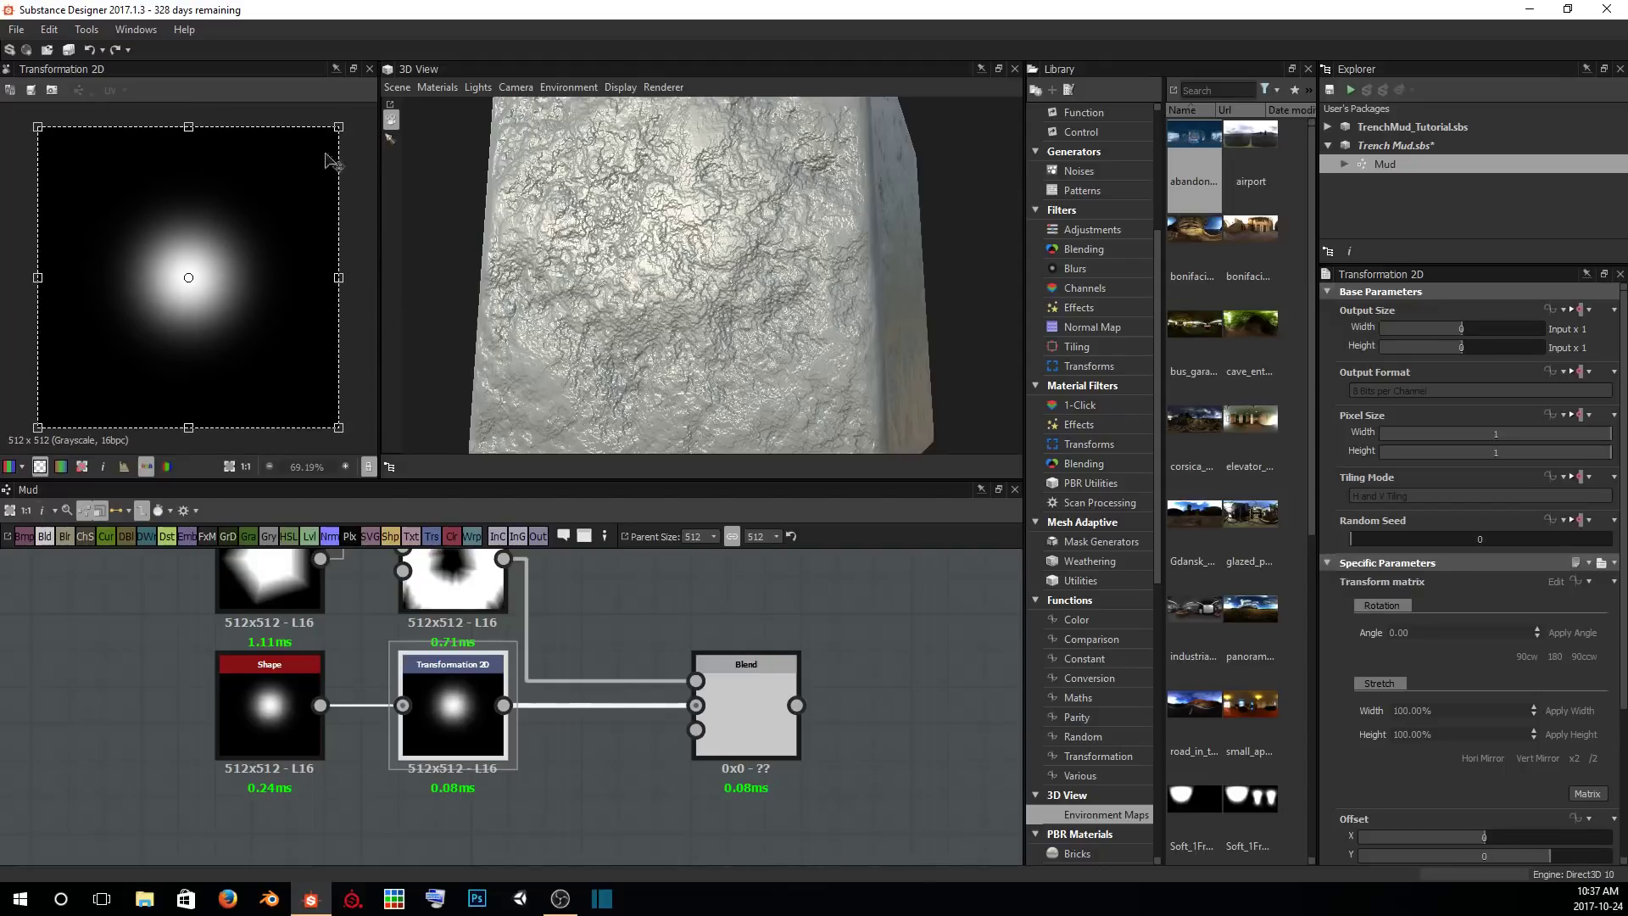
With the Blend result previewed, offset the Transformation 2D node by about 0.016 in X and -0.019 in Y.
double_click(739, 707)
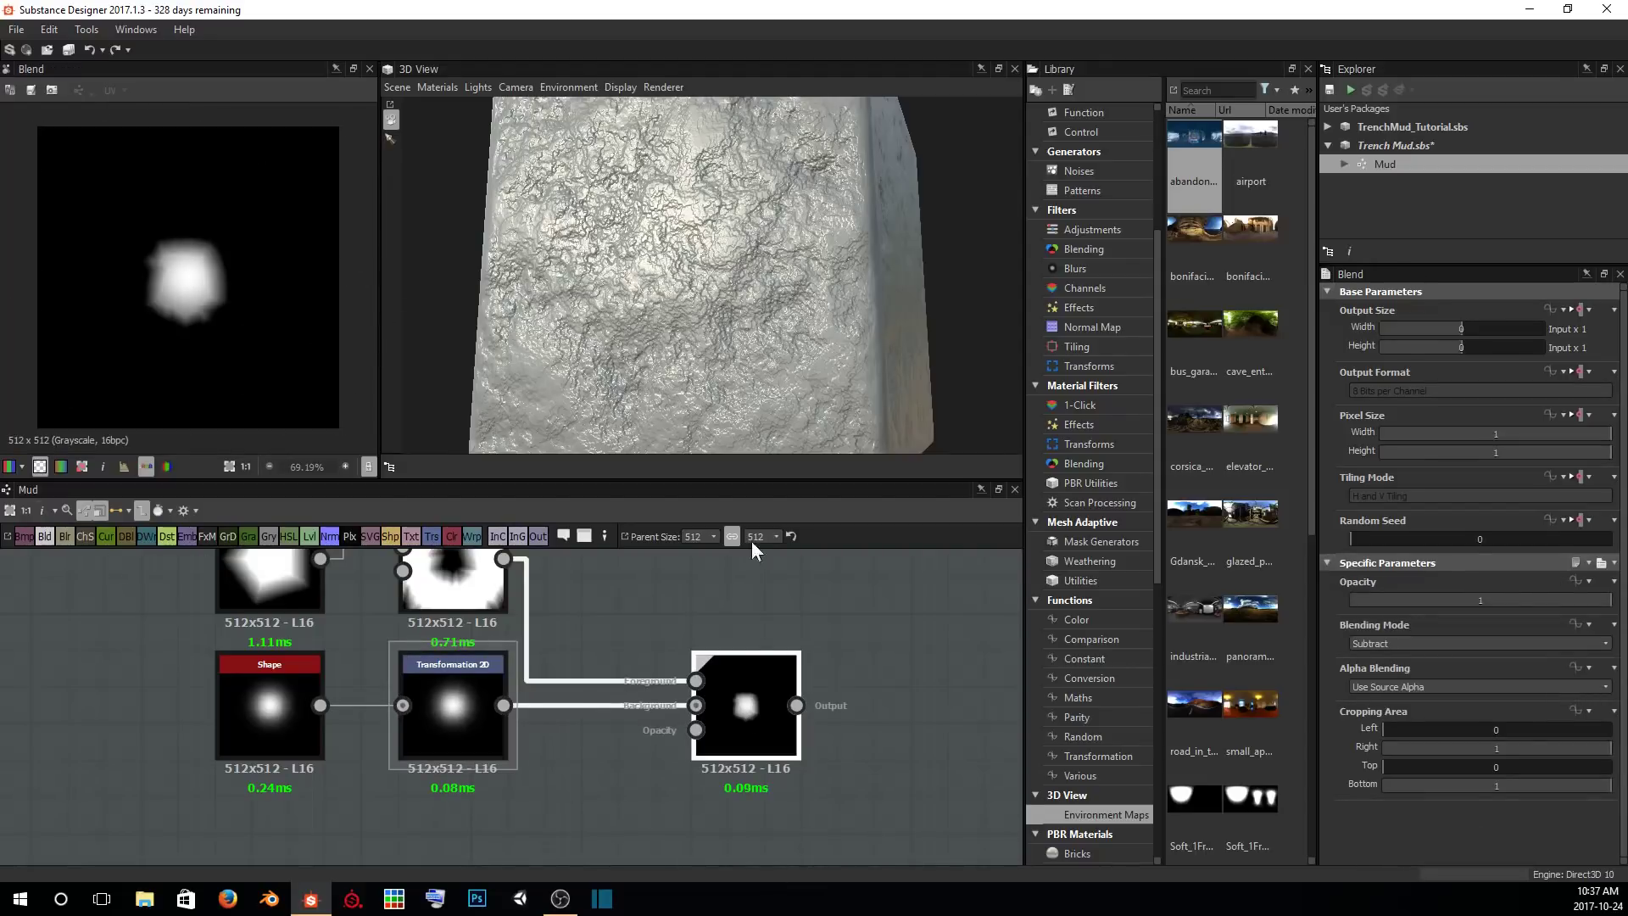
scroll(211, 281, up, 1)
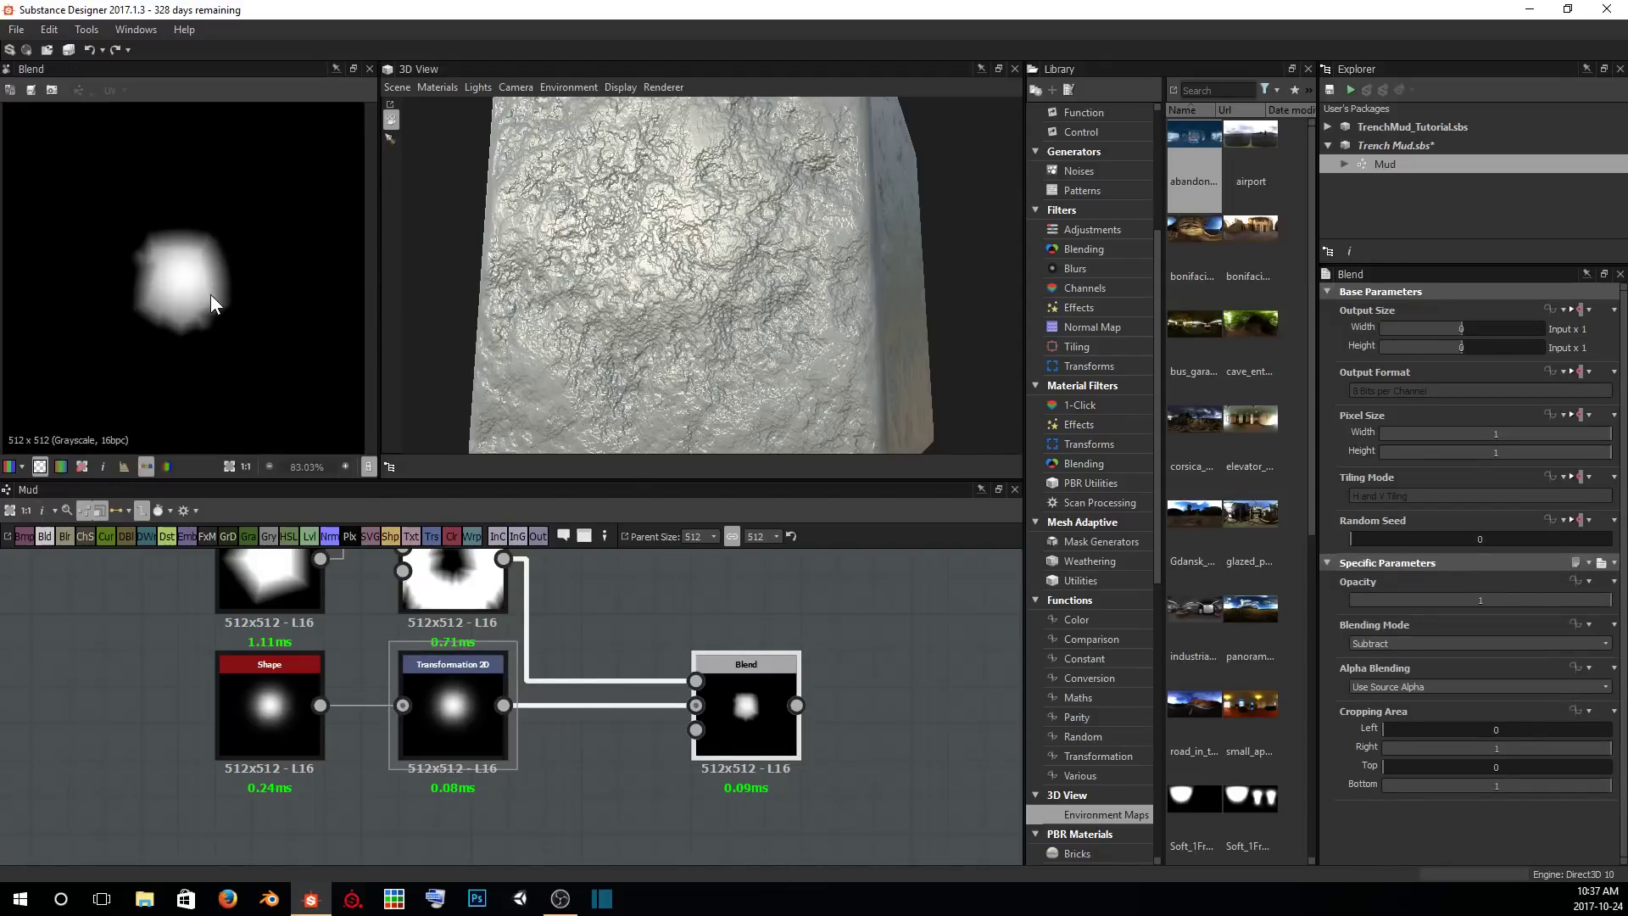
double_click(458, 725)
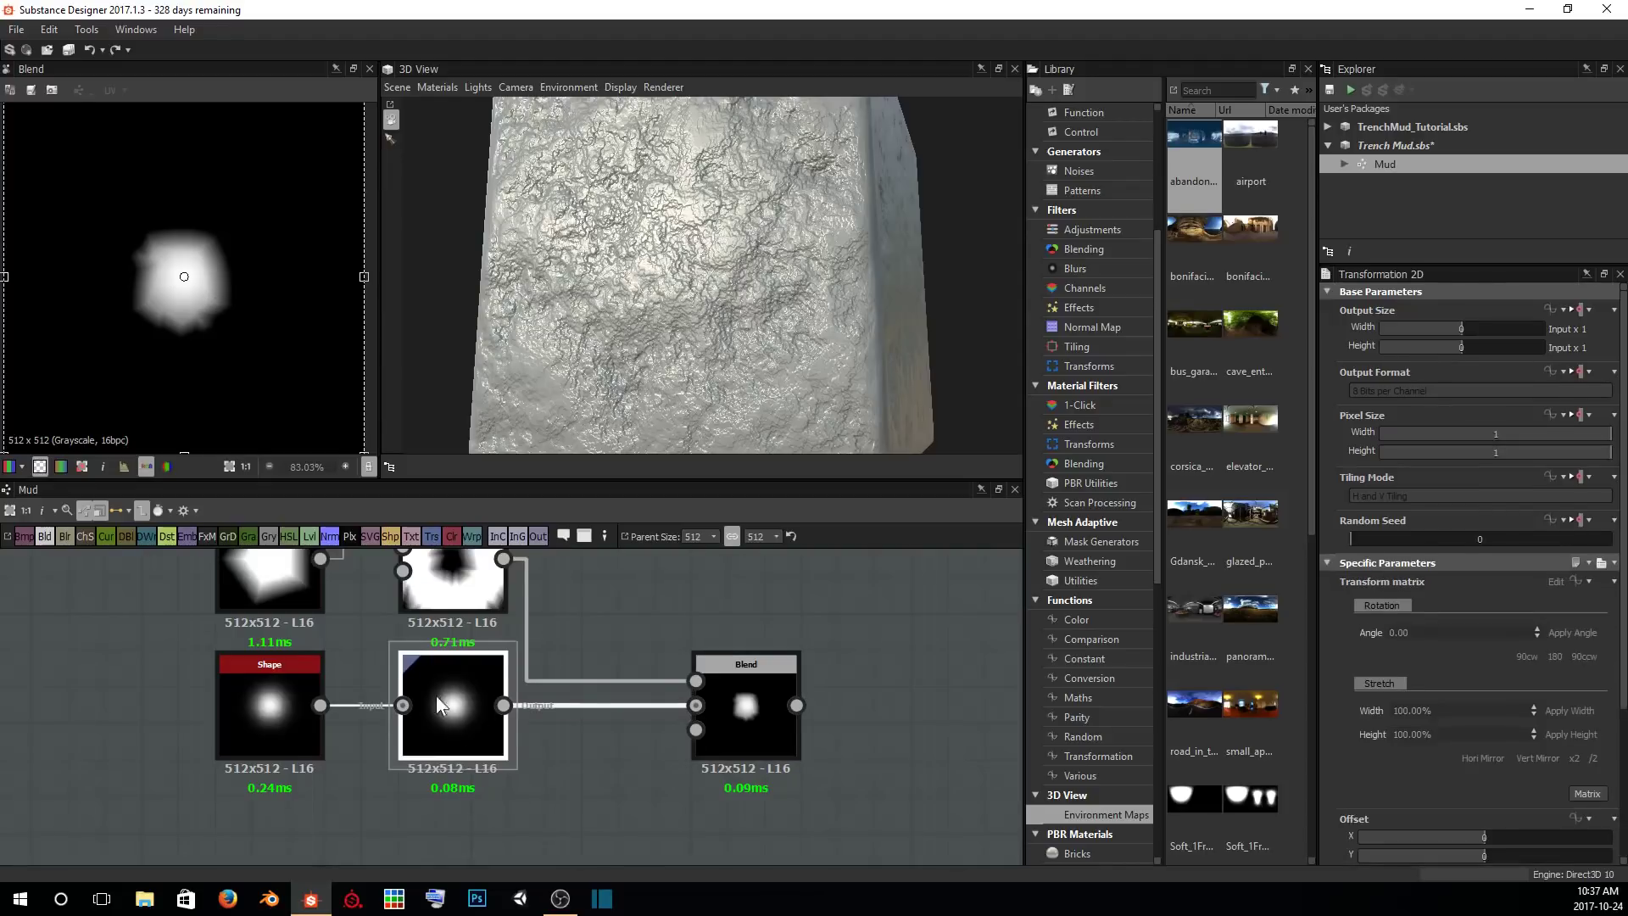
drag(206, 287, 174, 303)
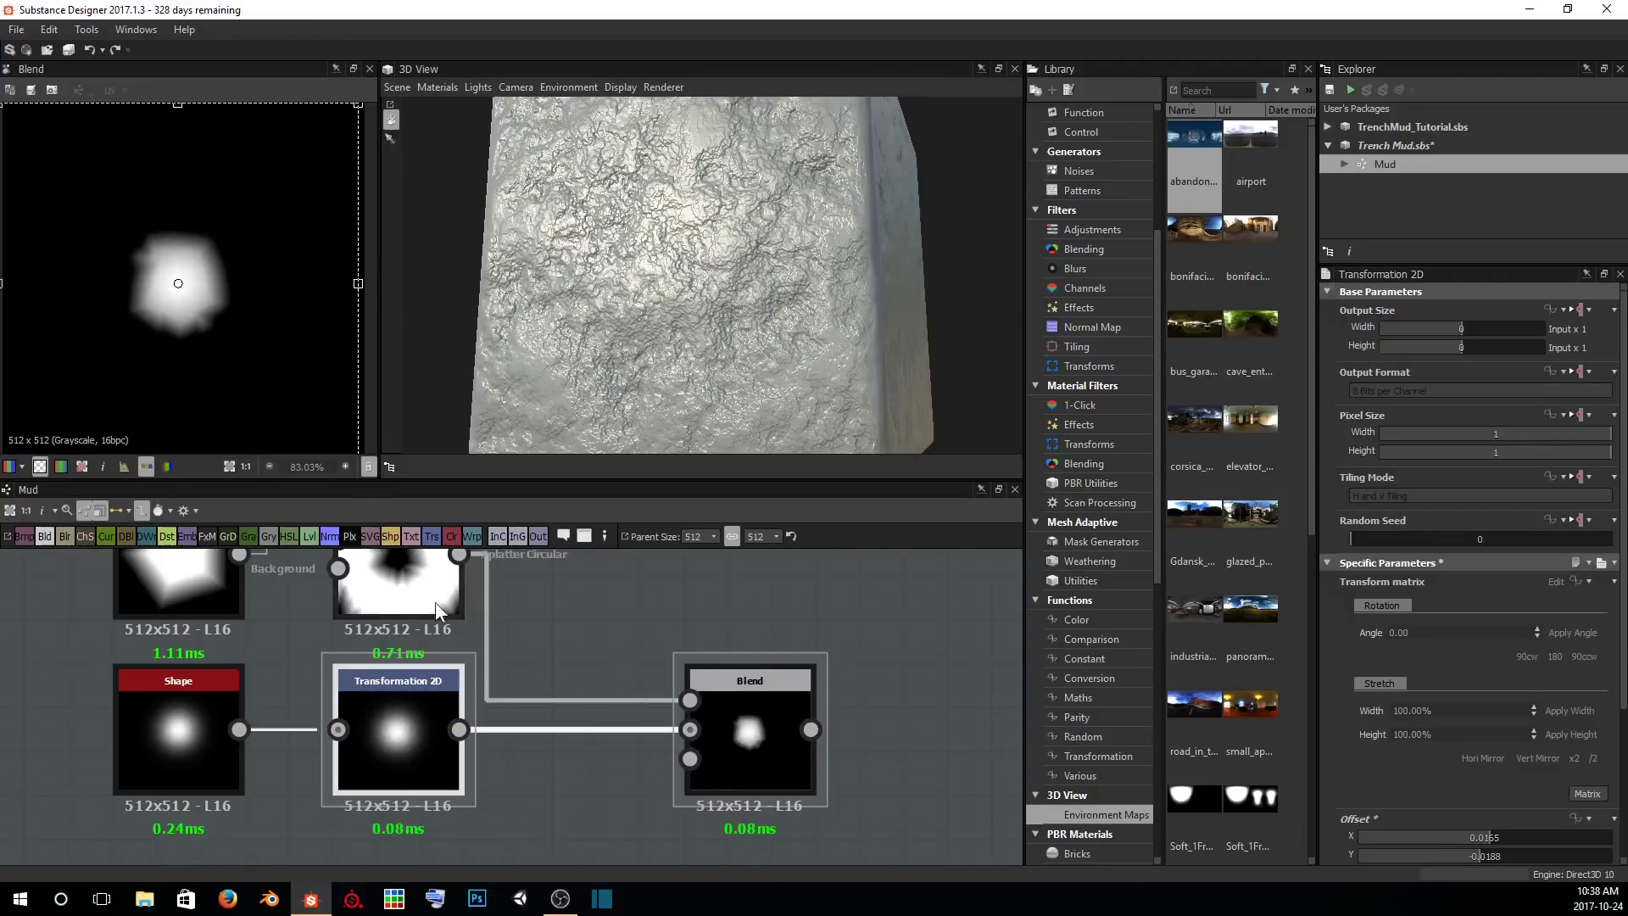
Move the clump's Subtract Blend node closer to the Splatter Circular and Transformation 2D nodes that feed it.
middle_drag(636, 619, 430, 589)
middle_drag(644, 618, 587, 623)
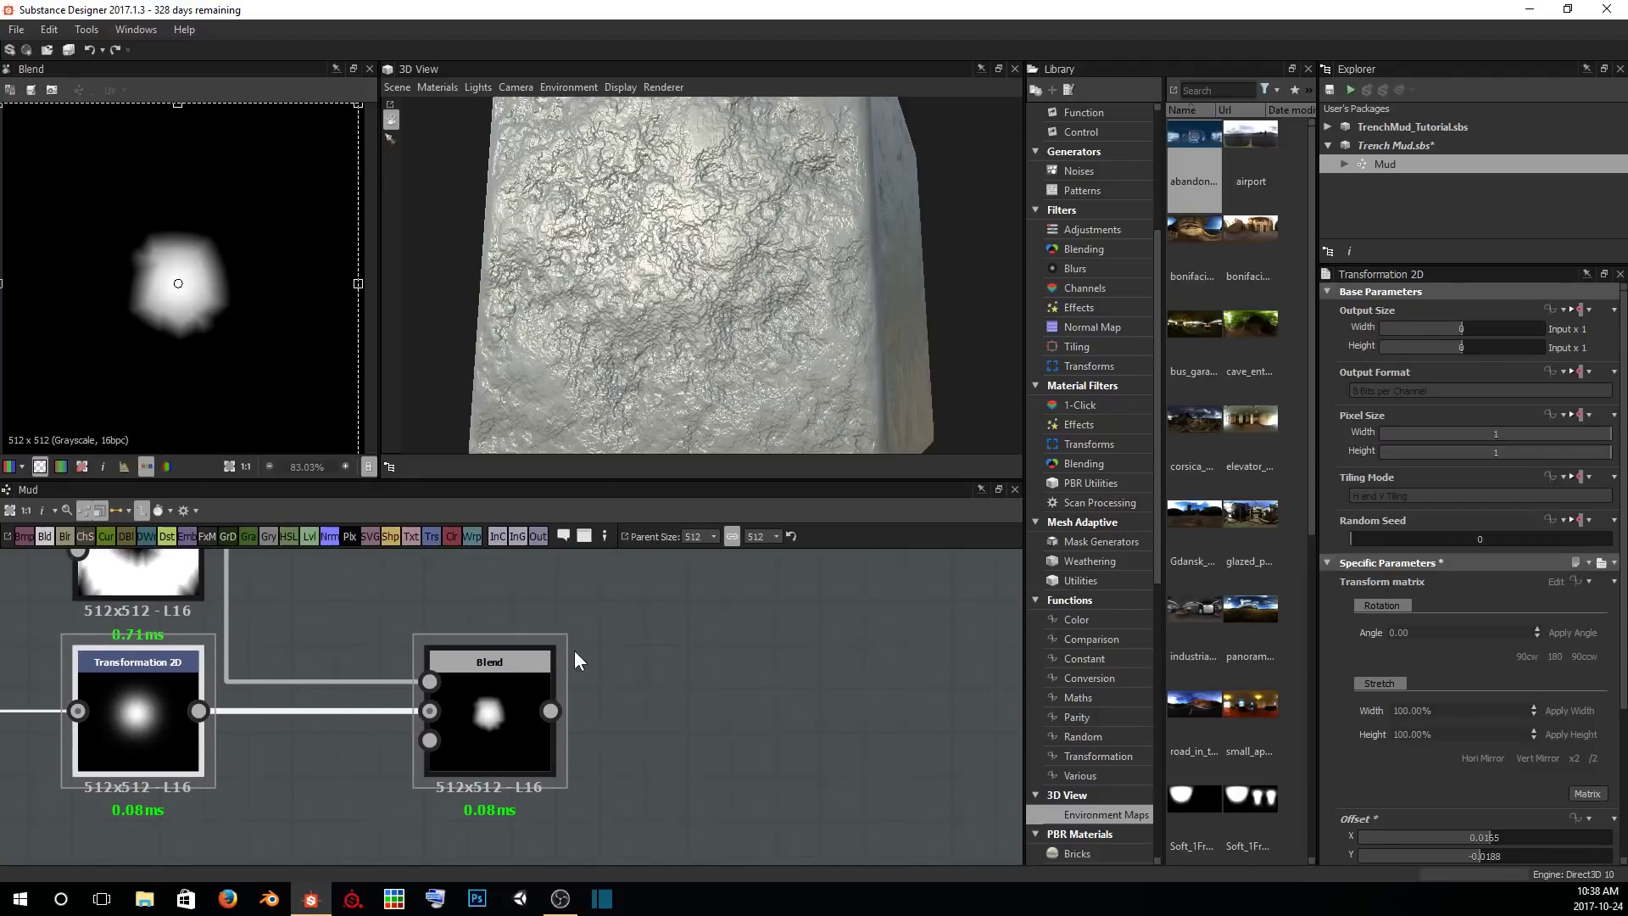
click(502, 699)
scroll(690, 715, down, 3)
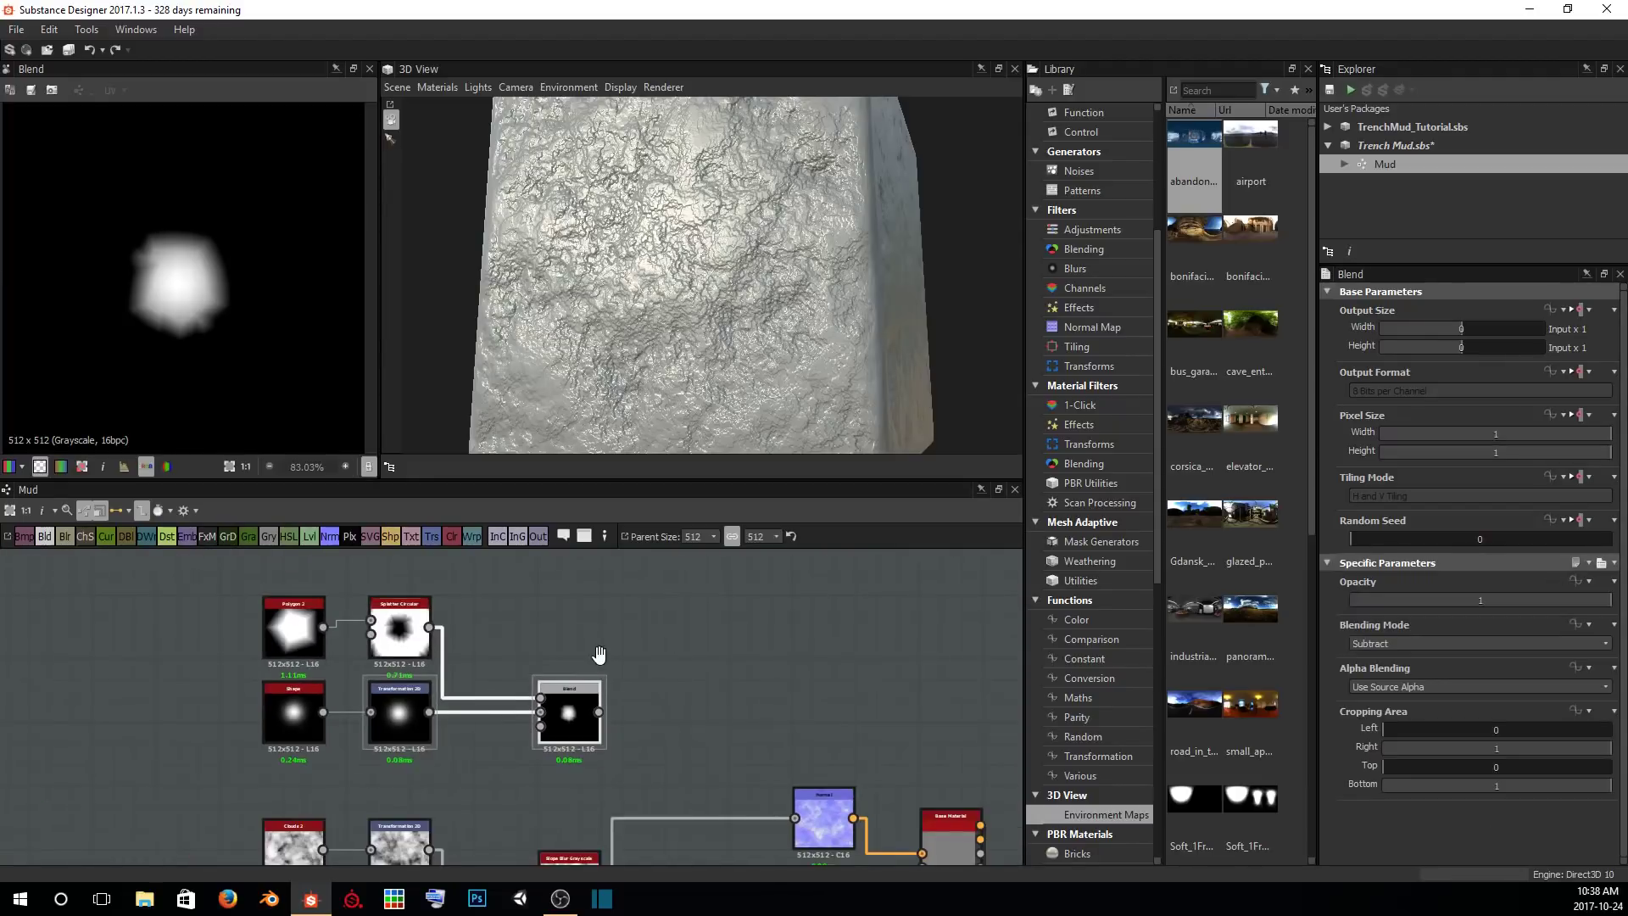
scroll(726, 734, up, 2)
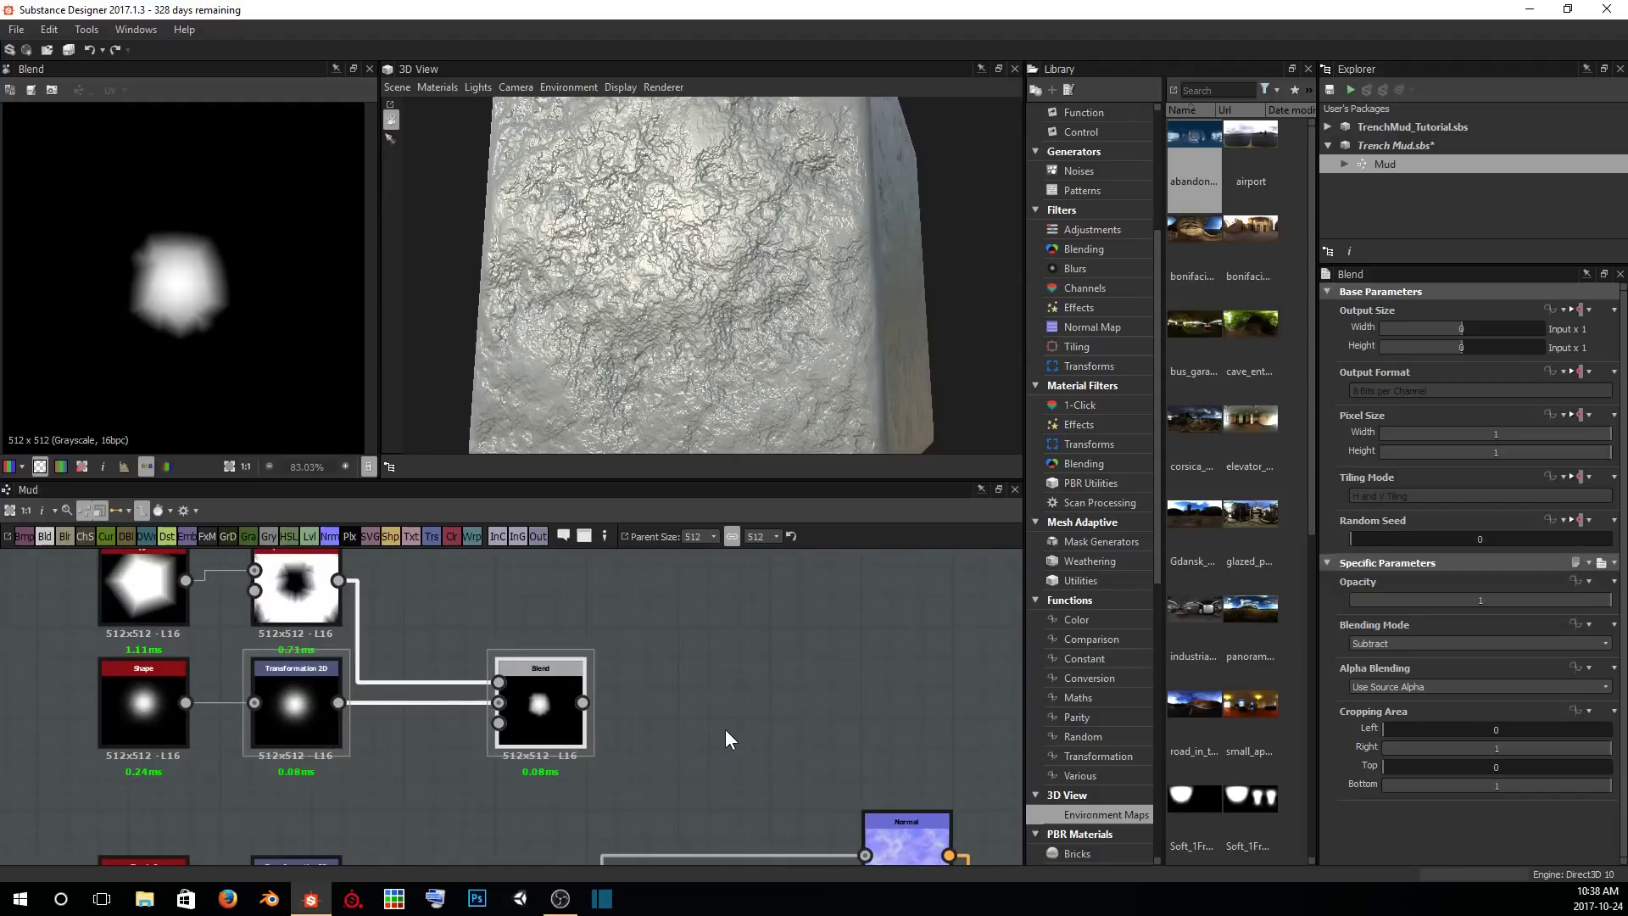
drag(542, 705, 454, 644)
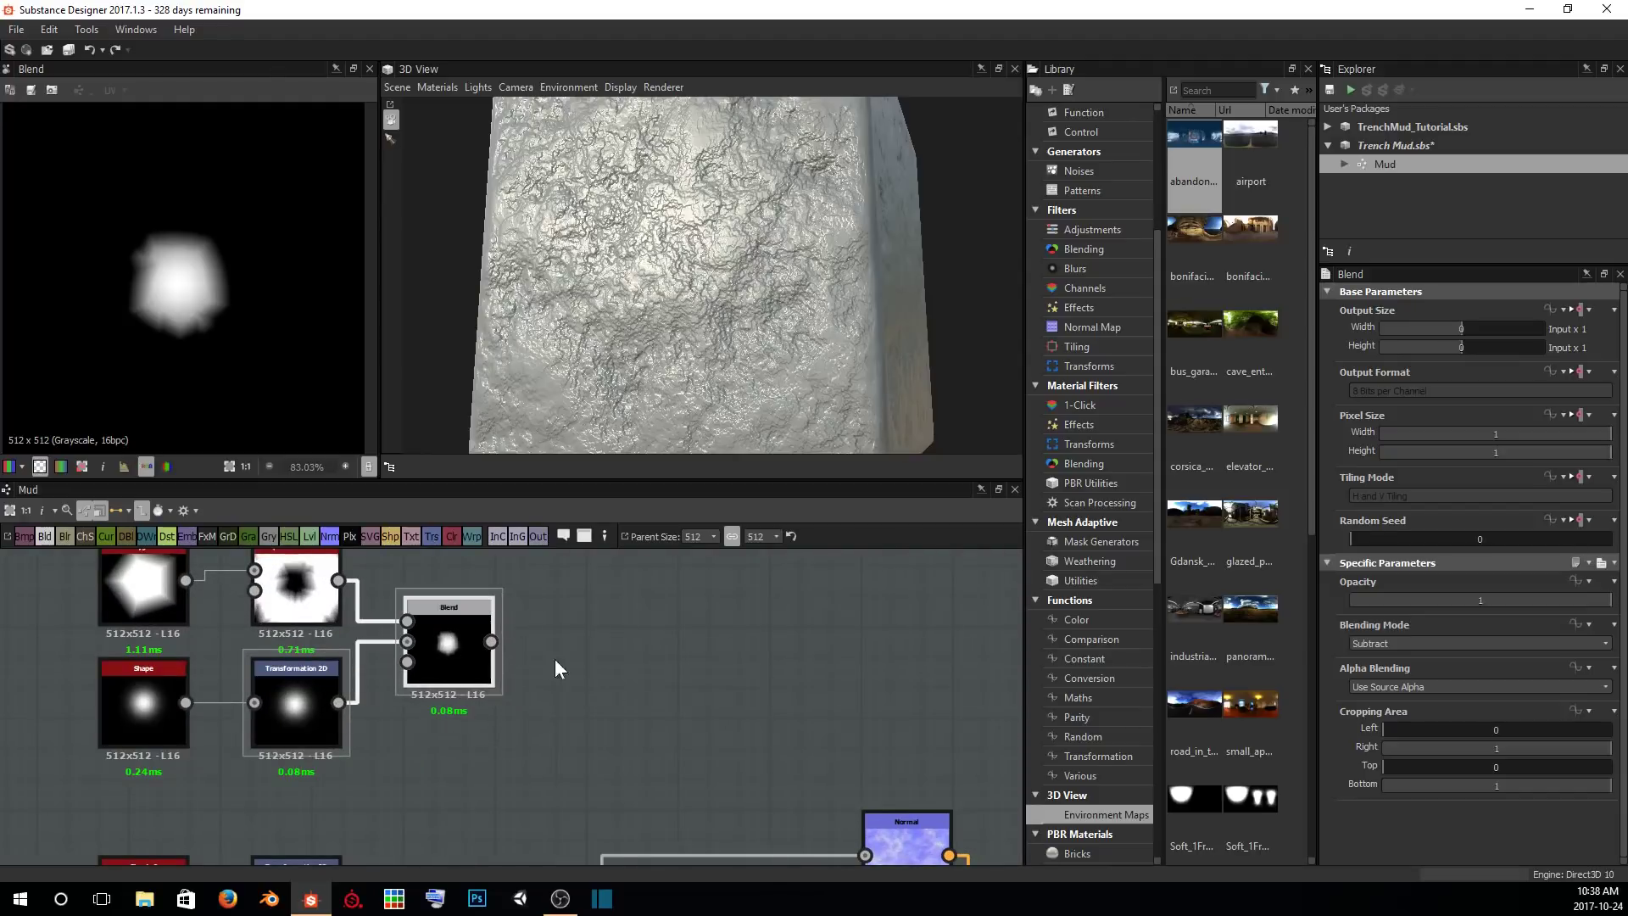
Insert a Blend node between the Slope Blur Grayscale node and the Normal and Base Material nodes.
scroll(160, 202, down, 2)
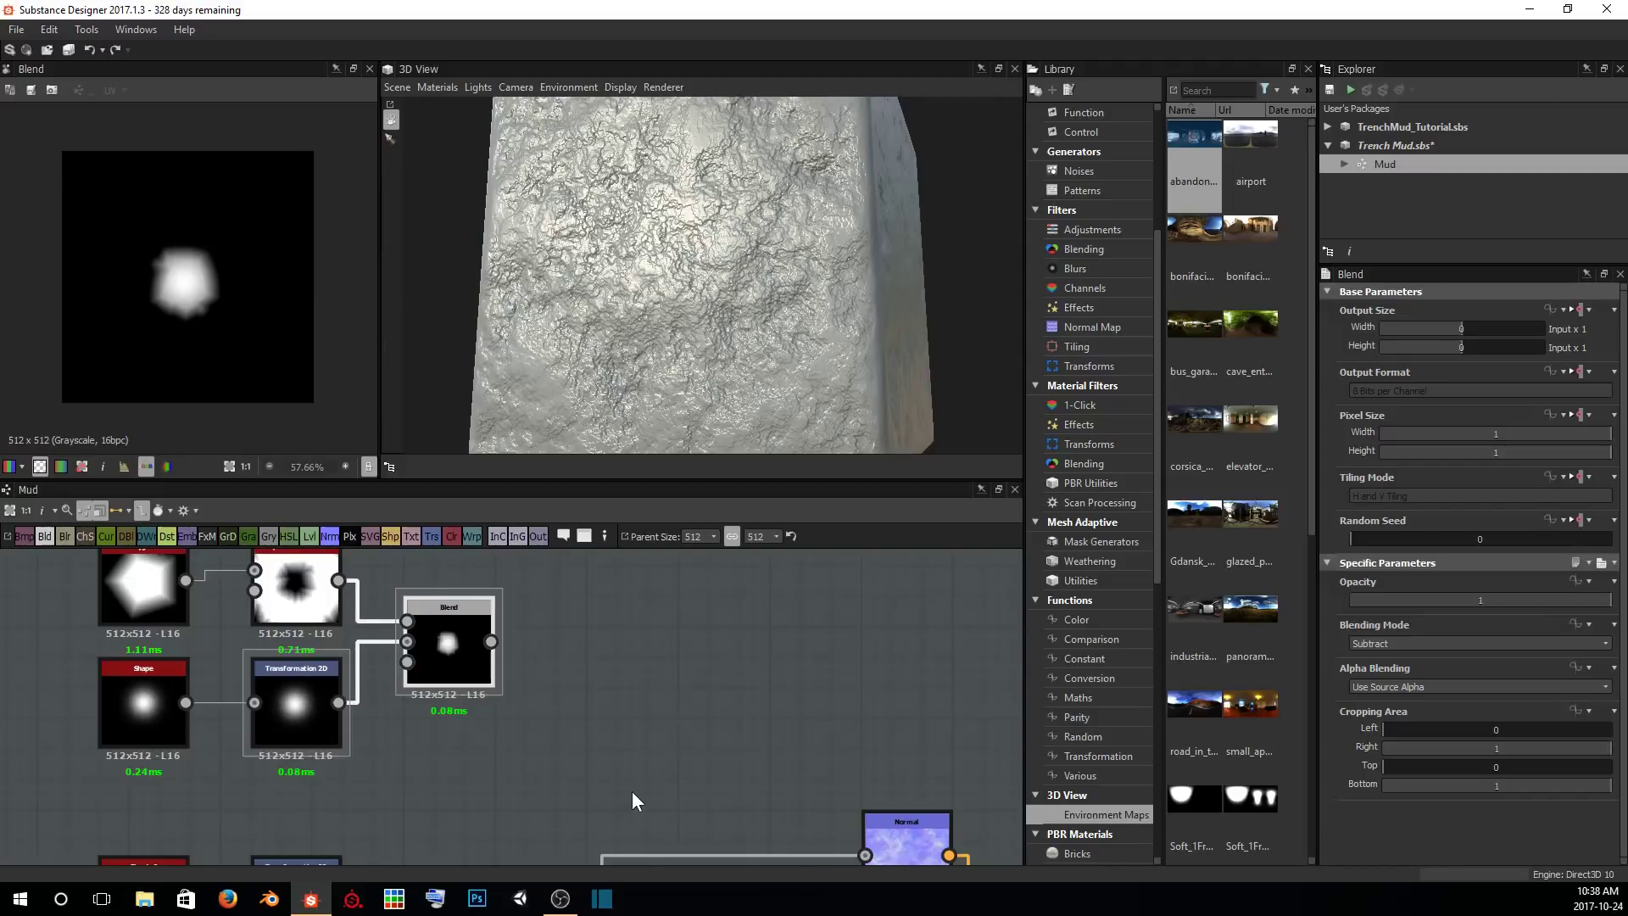
scroll(611, 755, down, 1)
scroll(644, 623, up, 1)
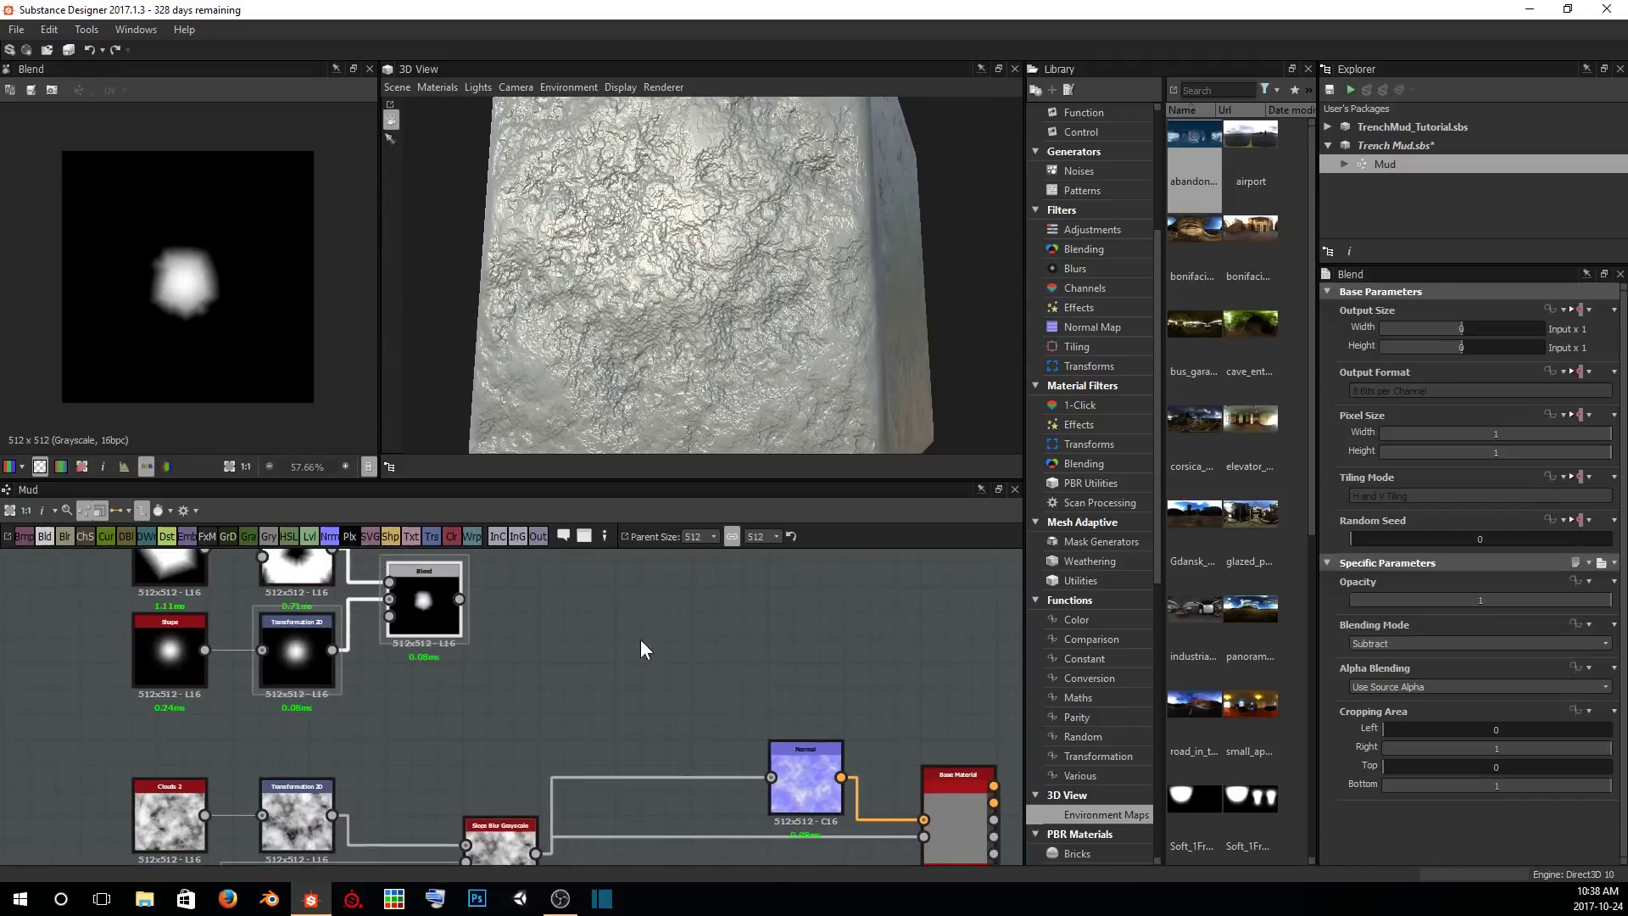
drag(646, 193, 637, 379)
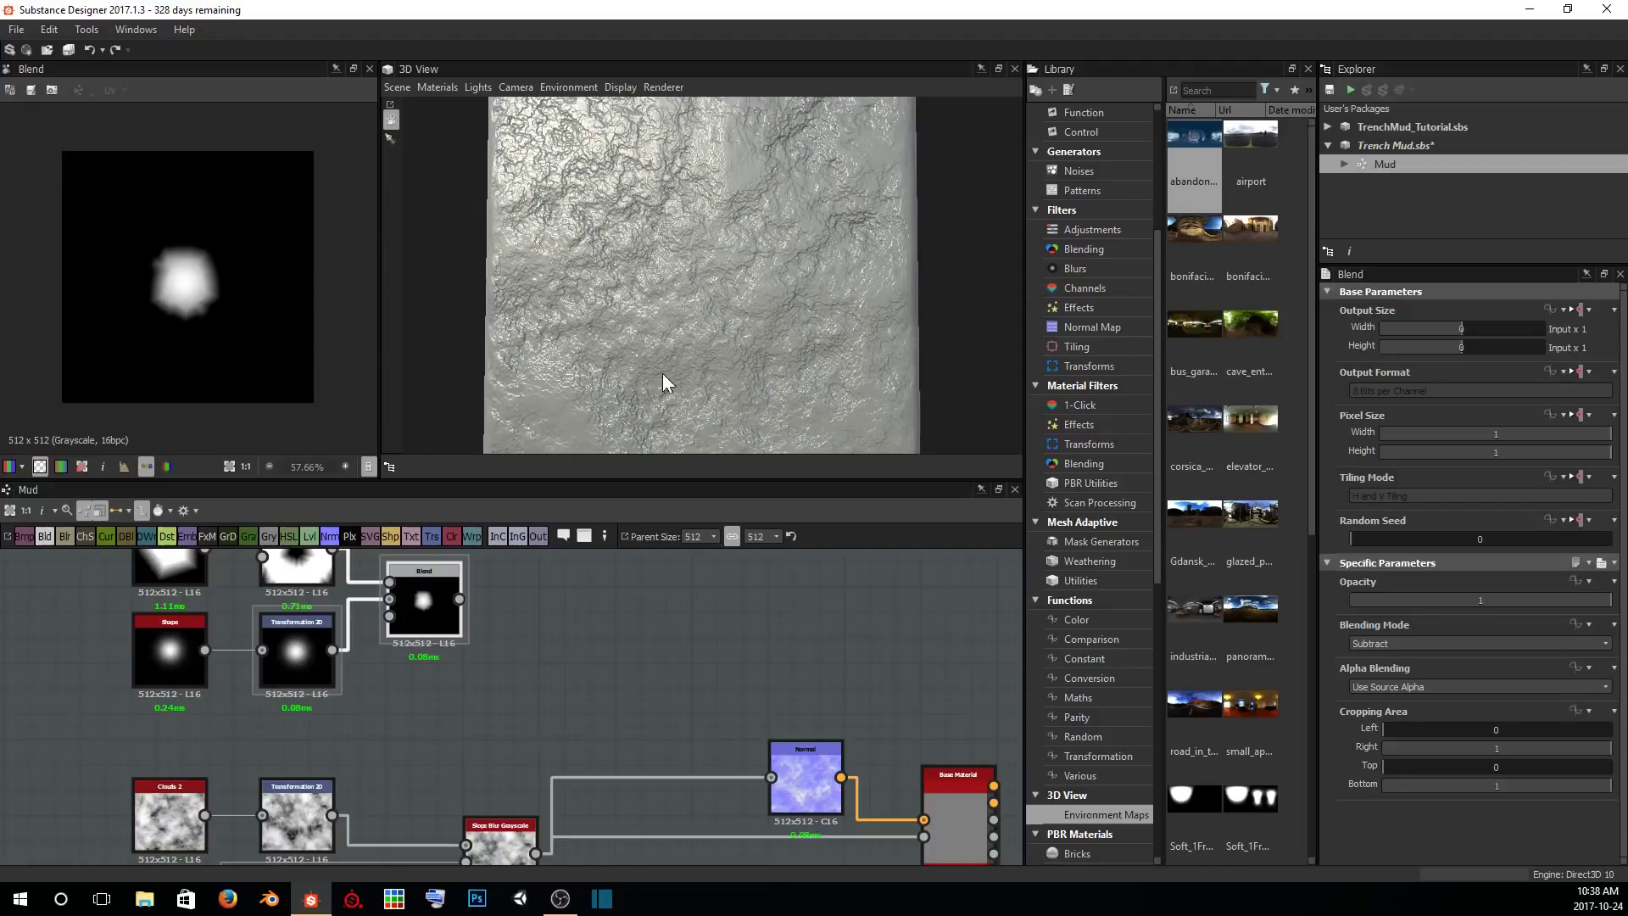
scroll(603, 734, up, 1)
drag(517, 841, 409, 826)
key(space)
text(ble)
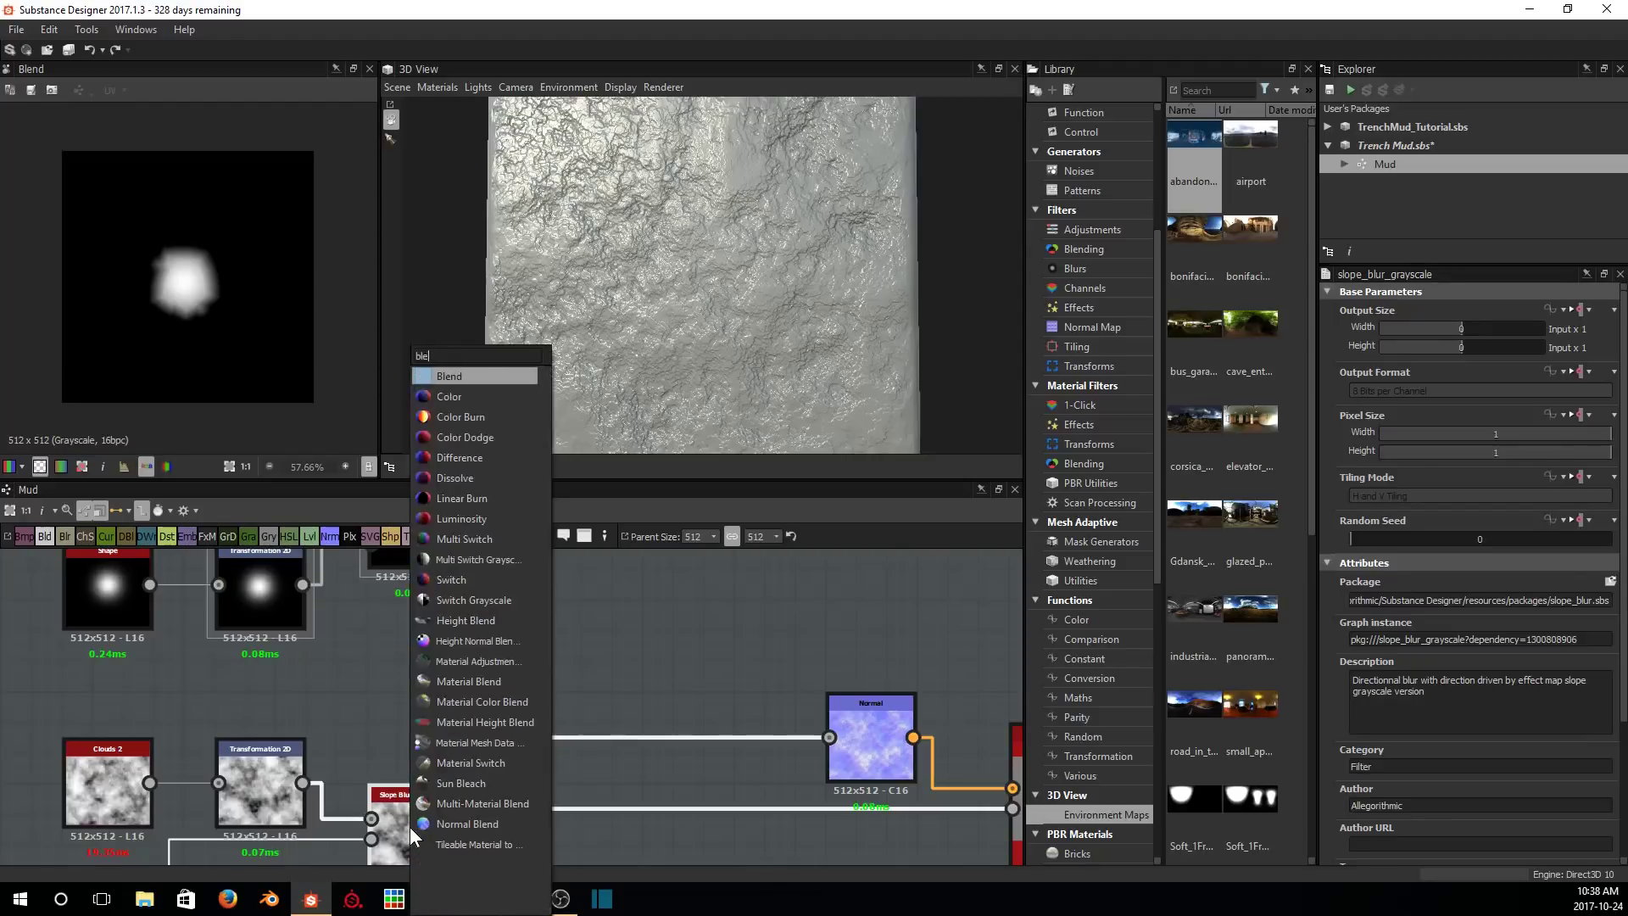
key(Return)
drag(563, 797, 580, 694)
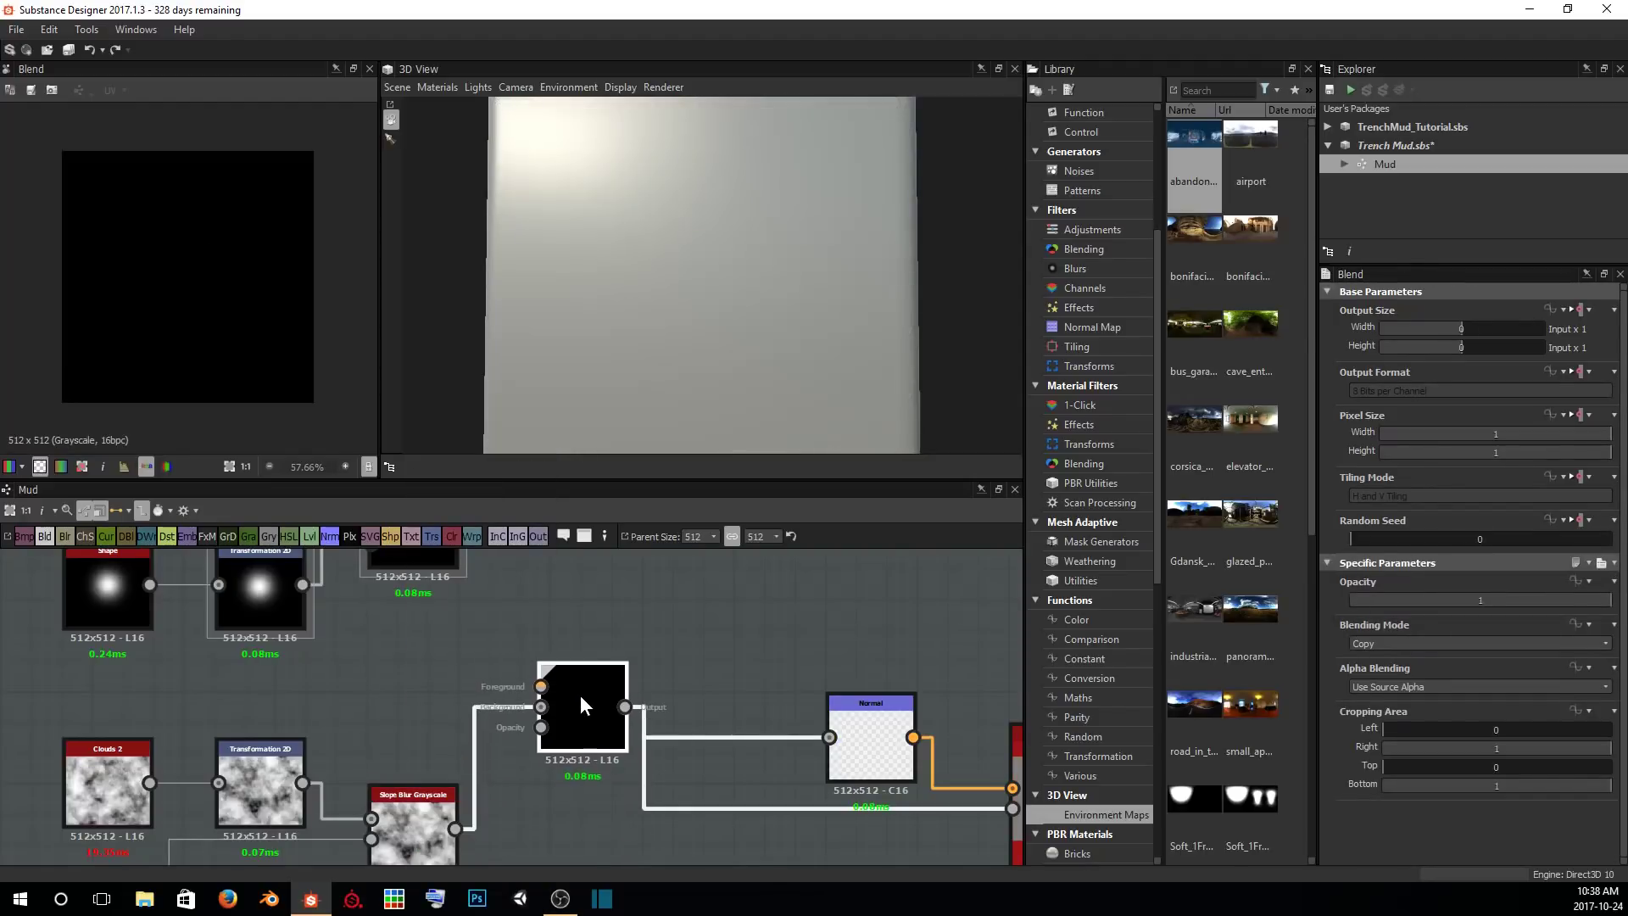
Connect the clump Blend output to the new Blend's Foreground and set its Blending Mode to Screen.
middle_drag(555, 592, 563, 627)
scroll(563, 628, down, 1)
drag(481, 572, 550, 709)
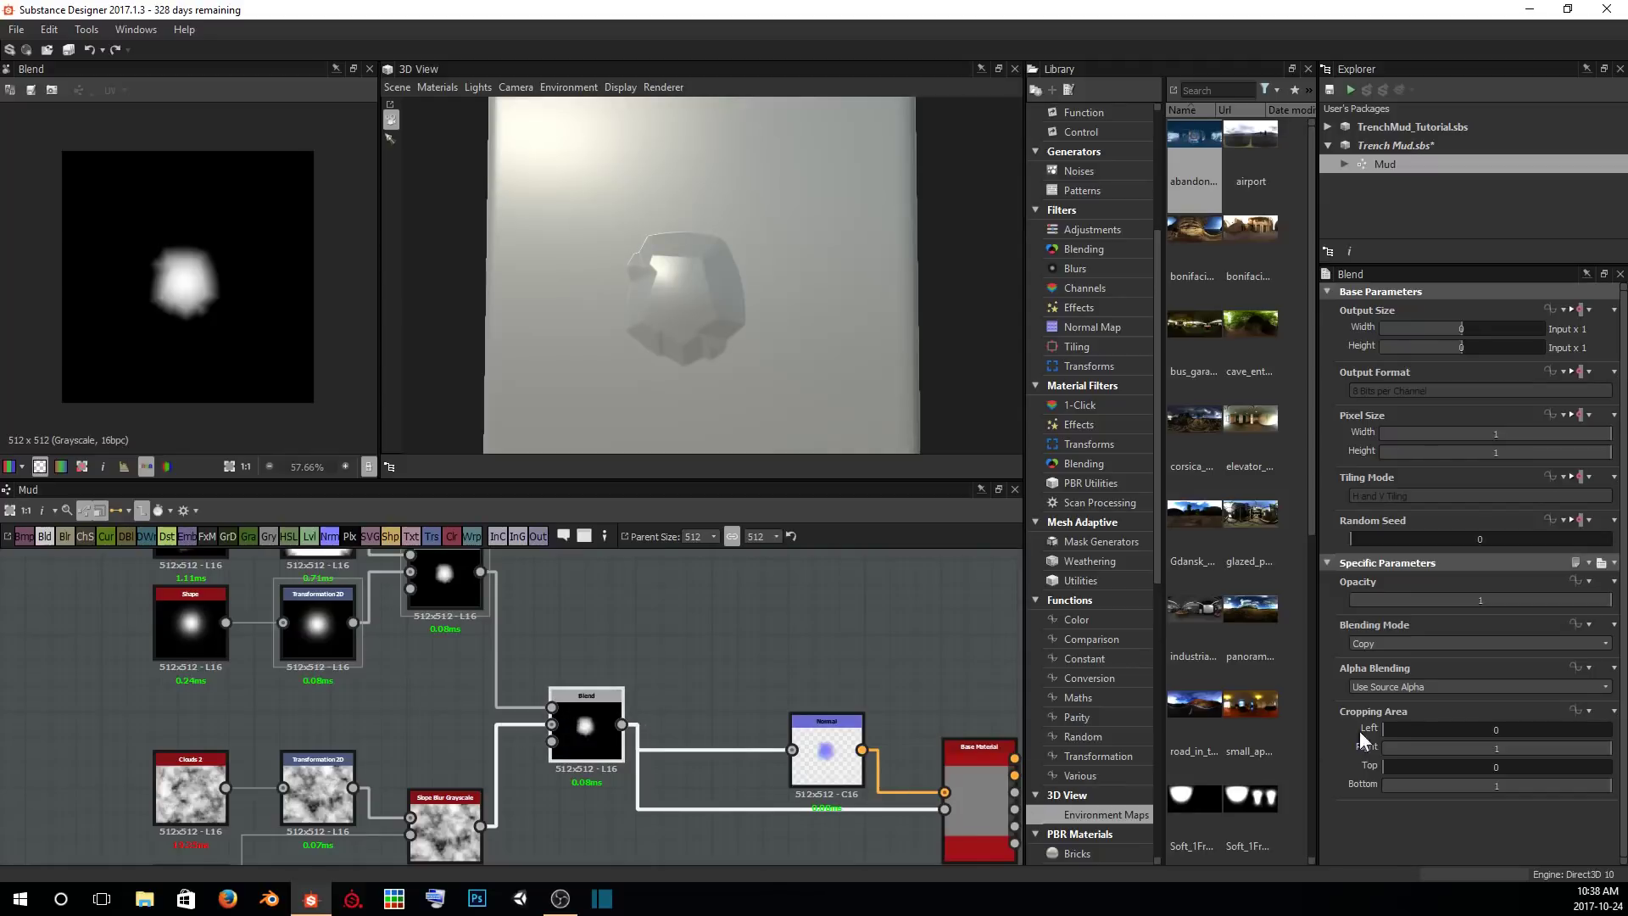
click(1412, 644)
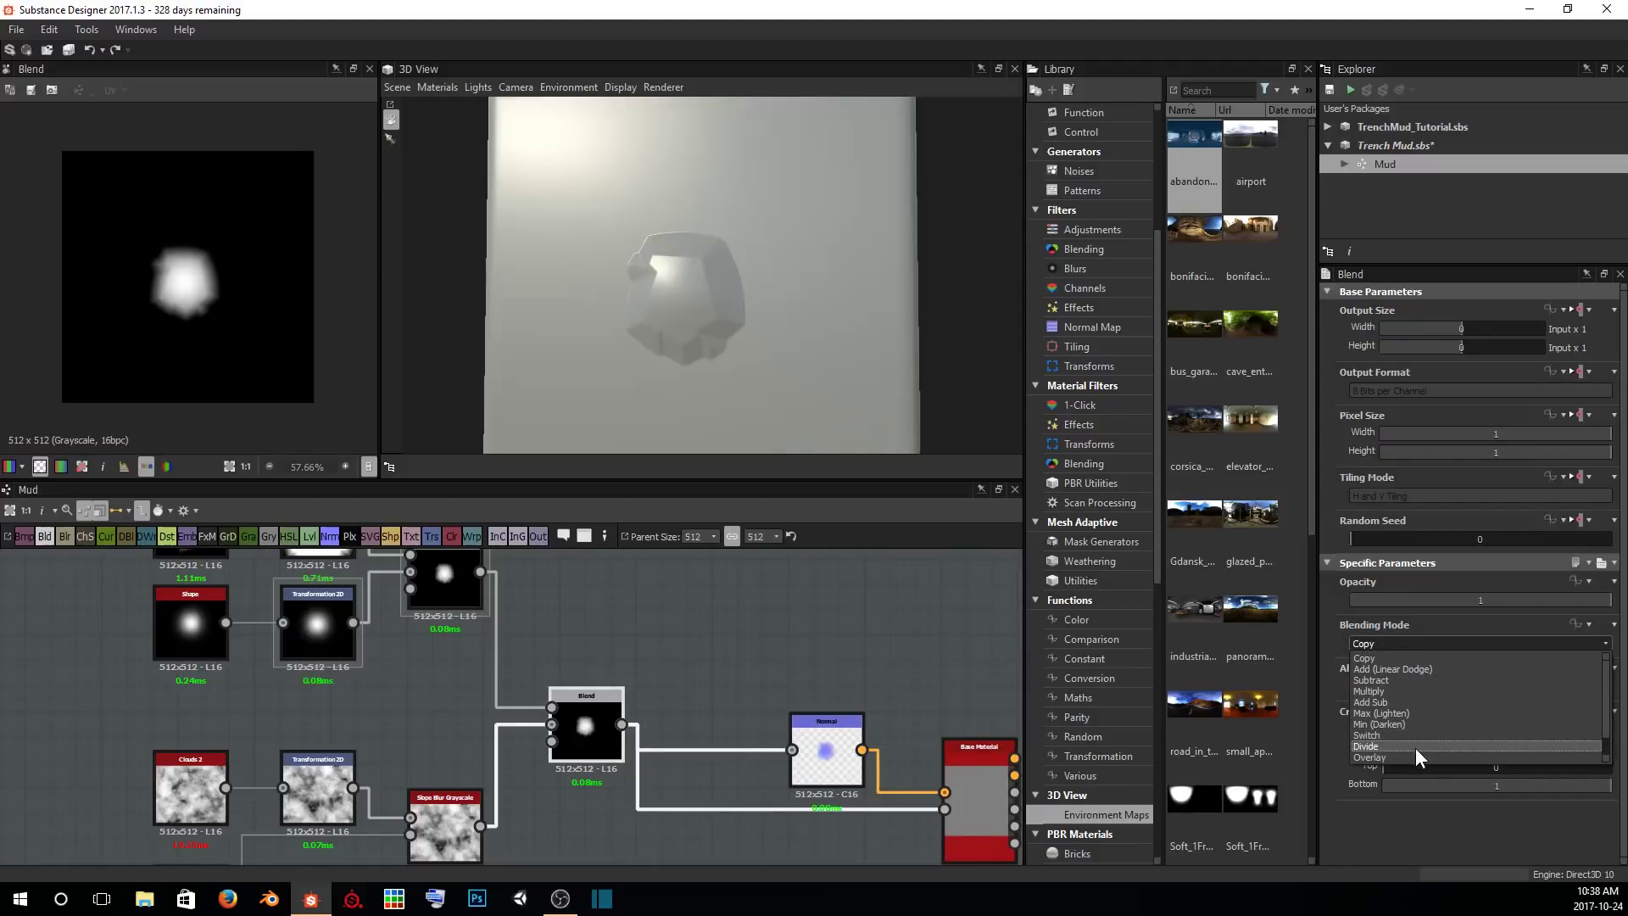
click(1405, 747)
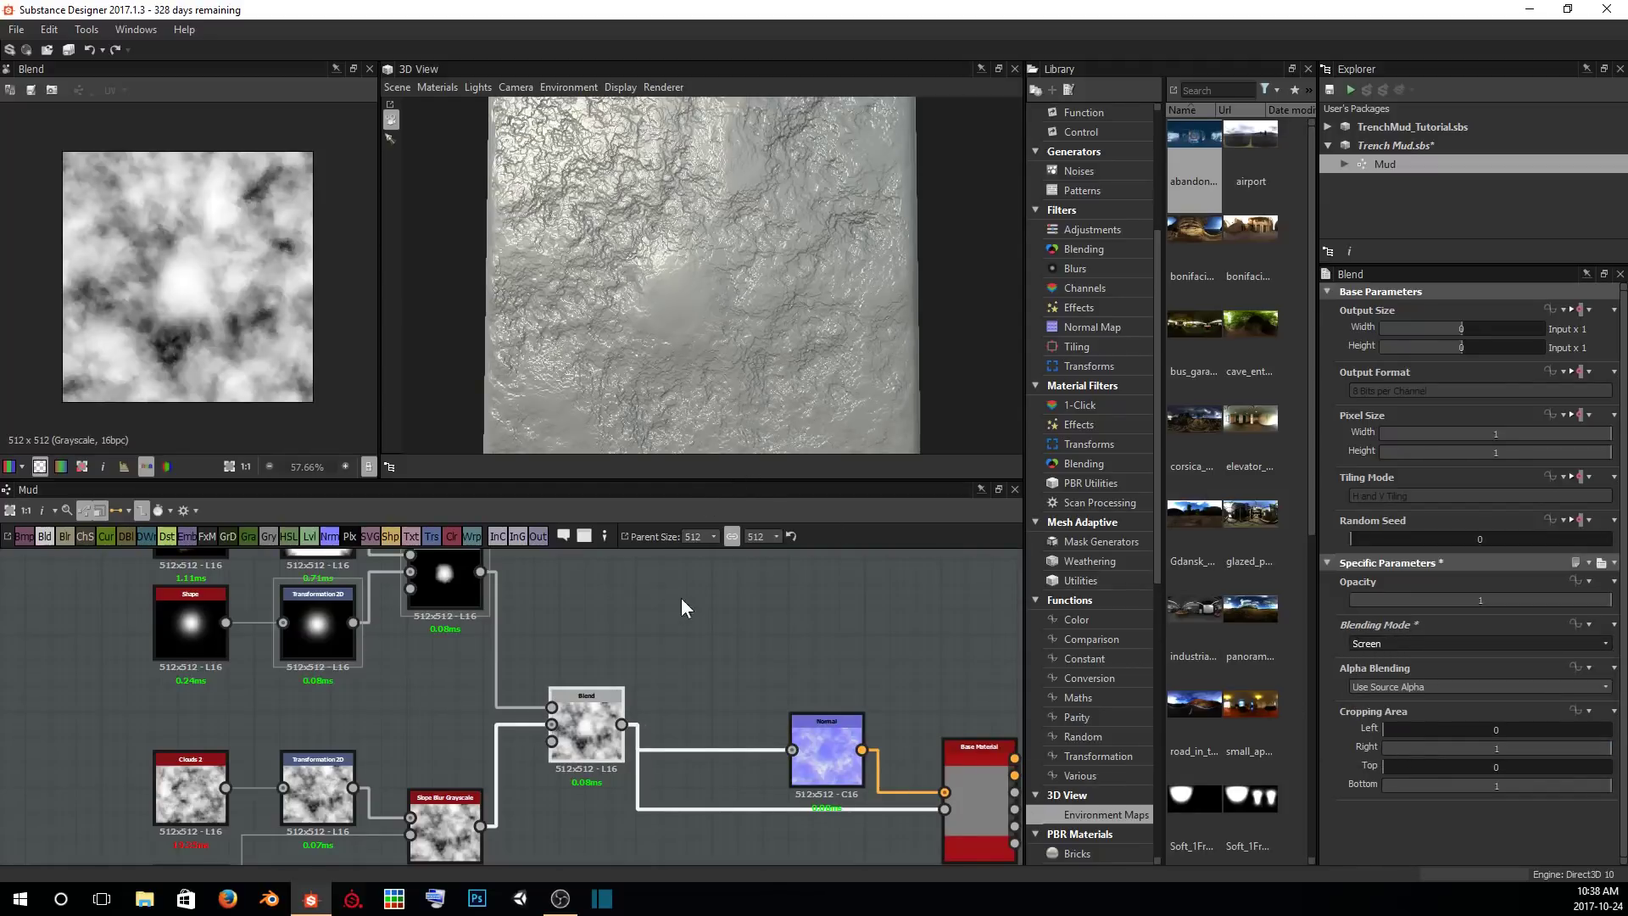
Compare the screened clump with its two source images in the 2D and 3D views, and delete the test Blend node.
alt+drag(766, 342, 609, 195)
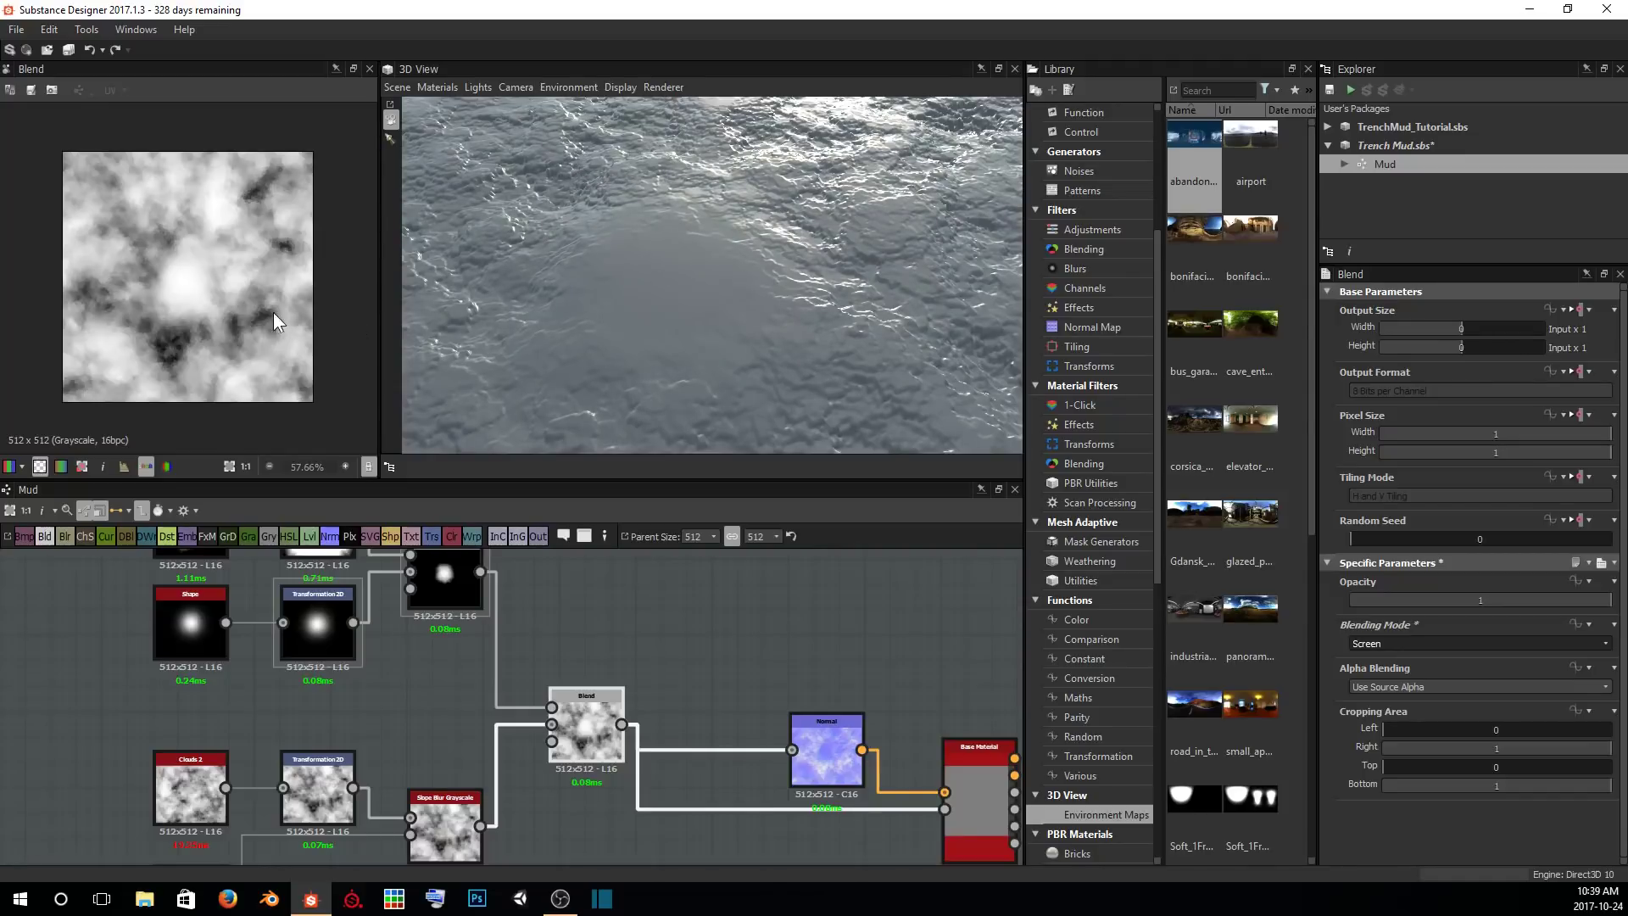
scroll(229, 309, up, 7)
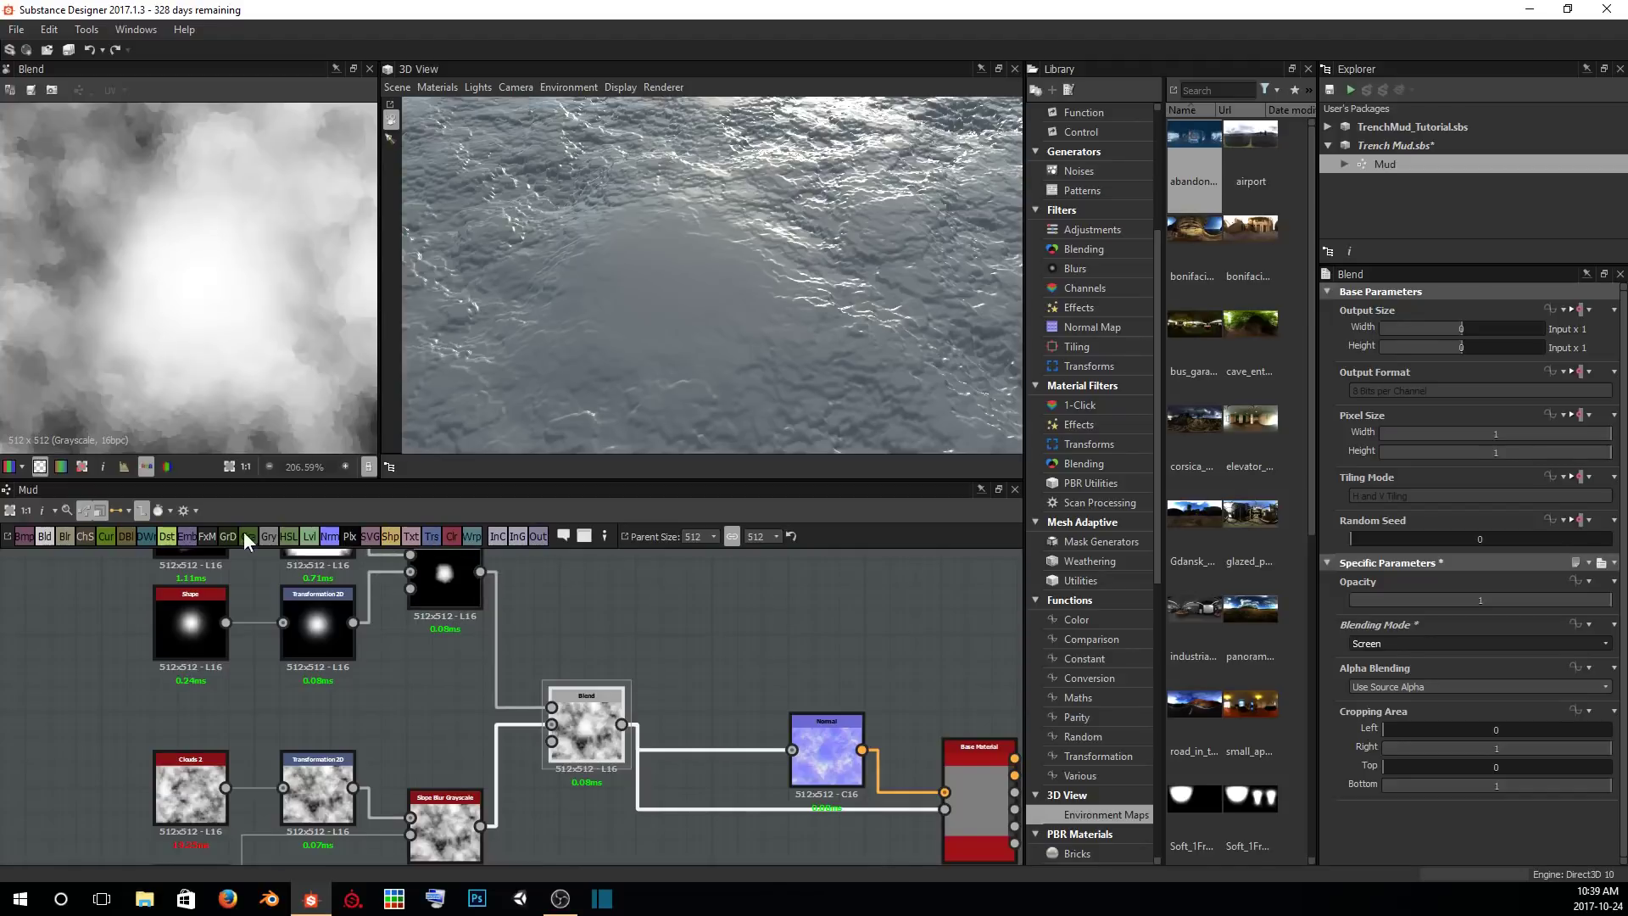
double_click(429, 821)
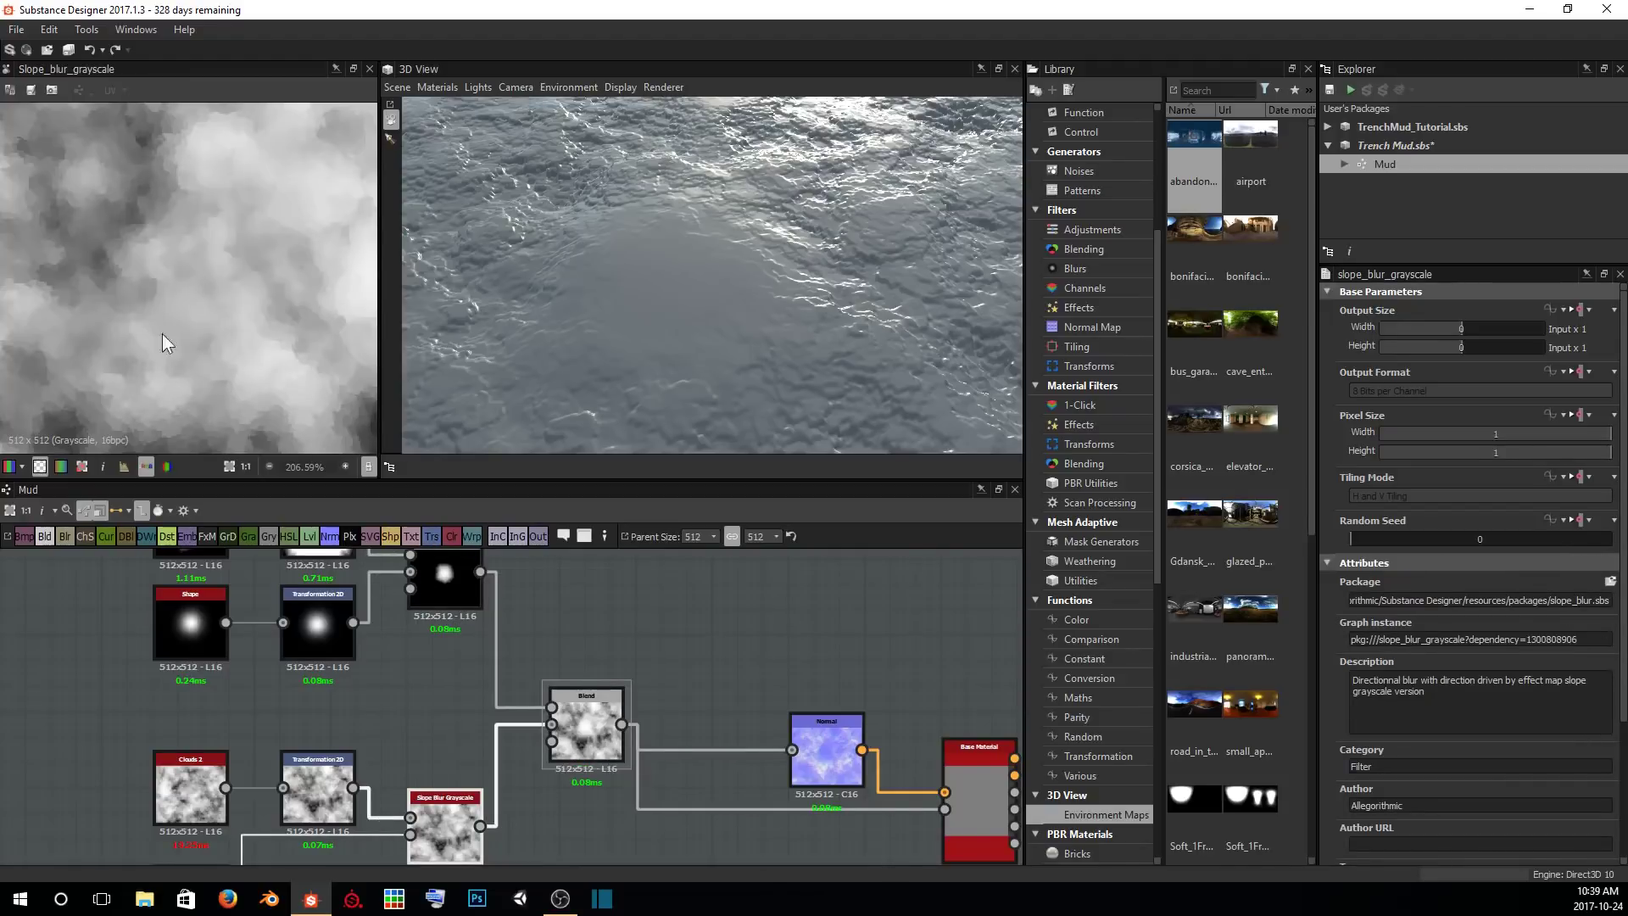
double_click(448, 566)
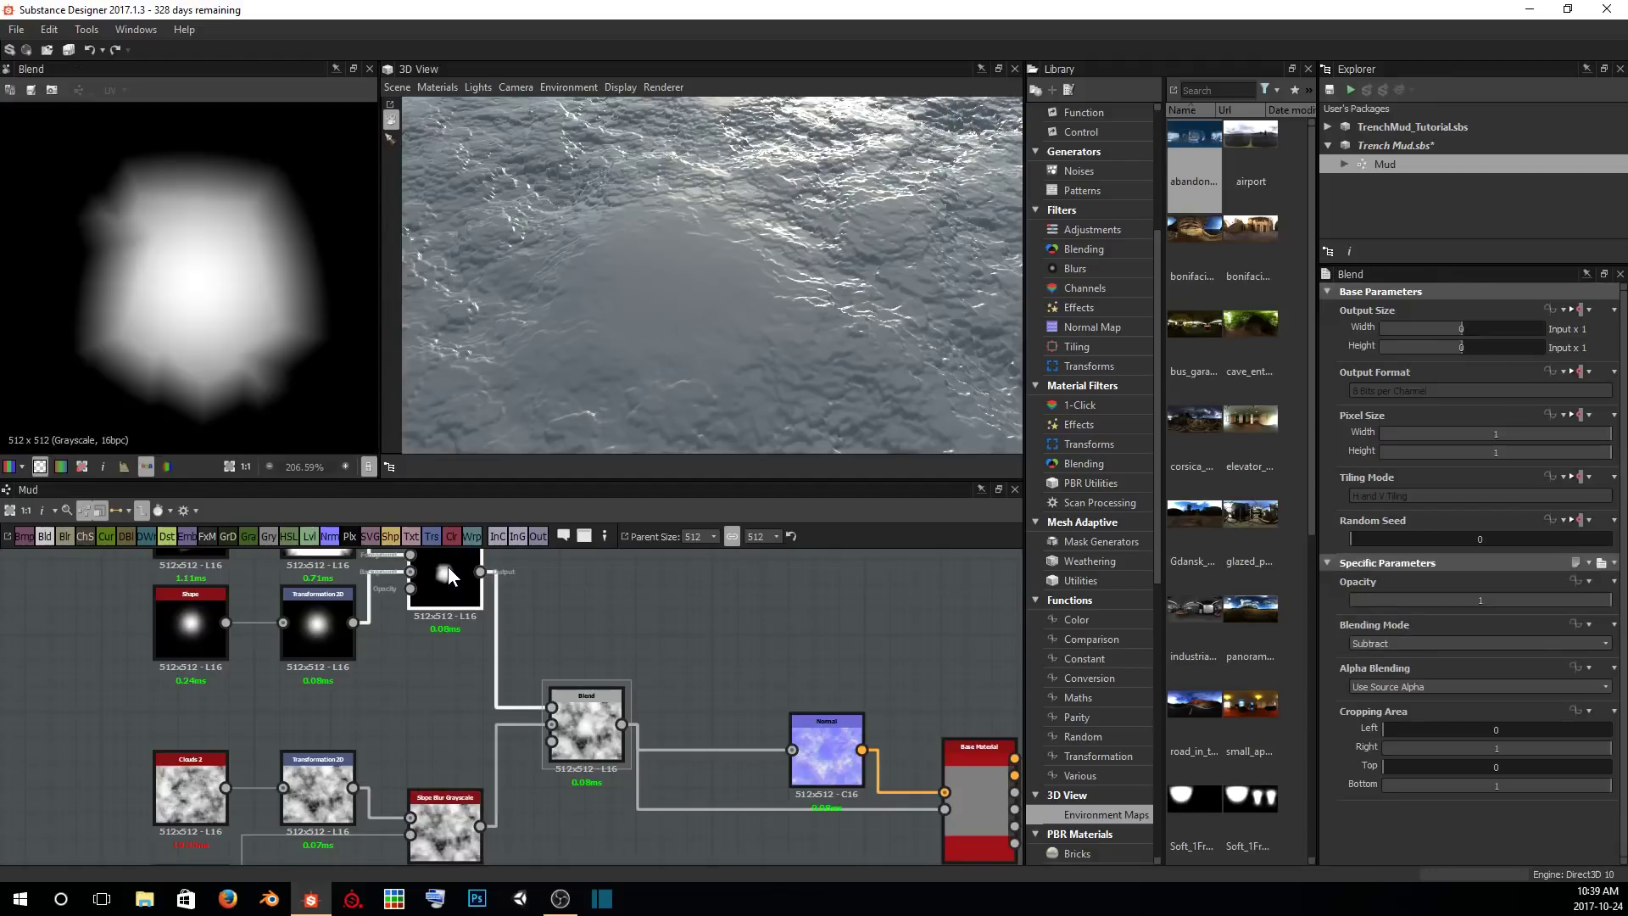
double_click(587, 744)
drag(680, 390, 758, 250)
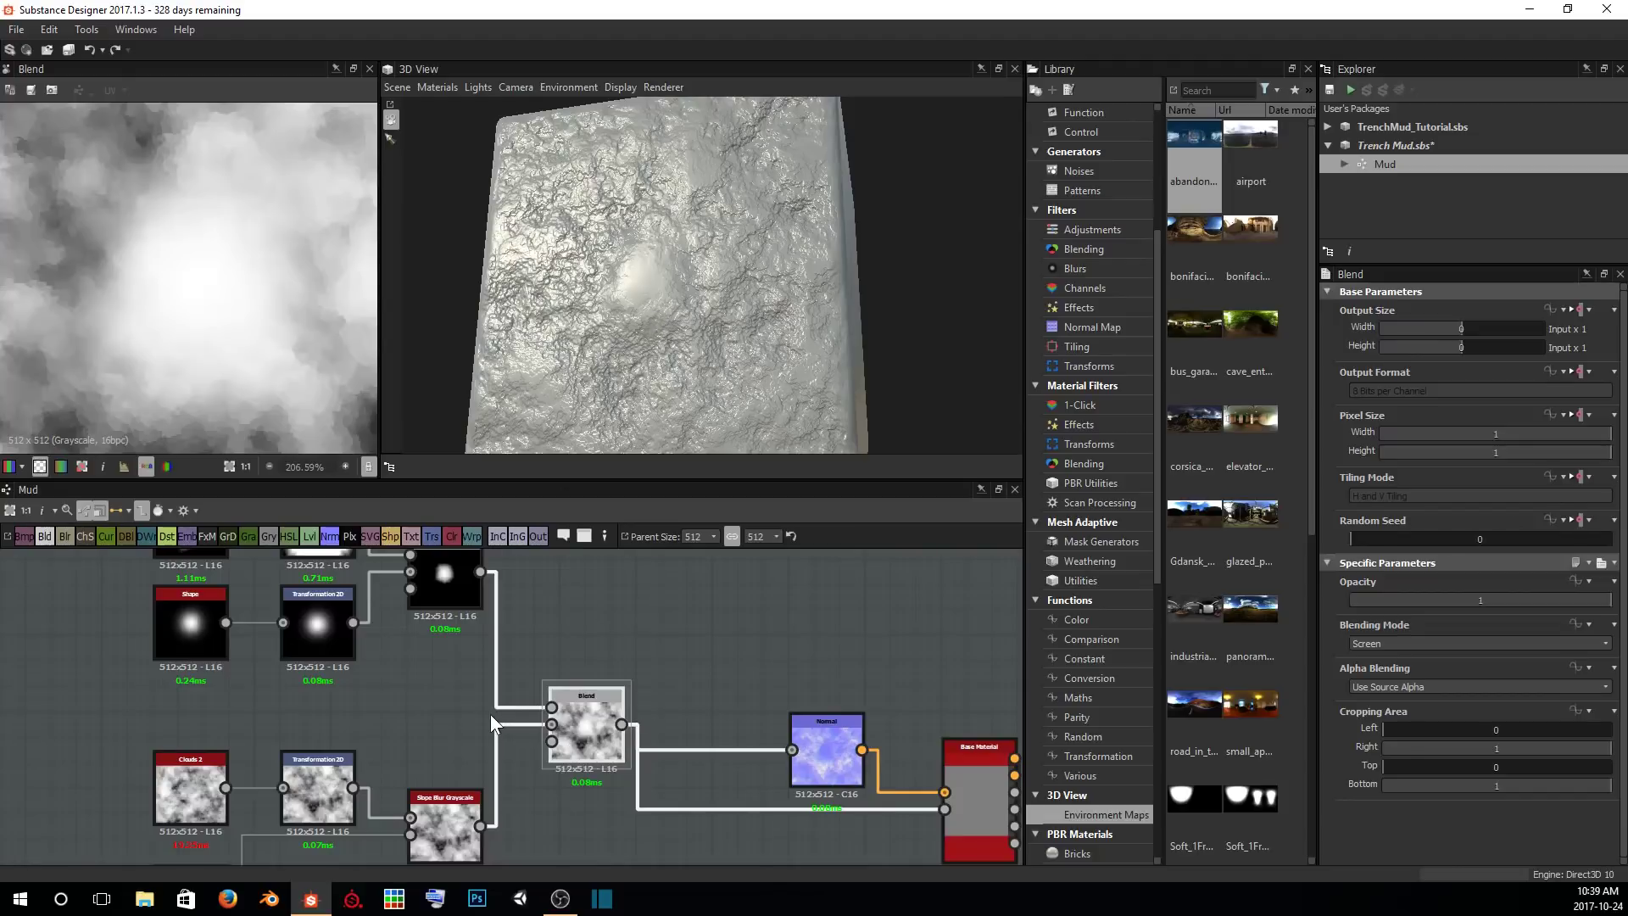
key(Delete)
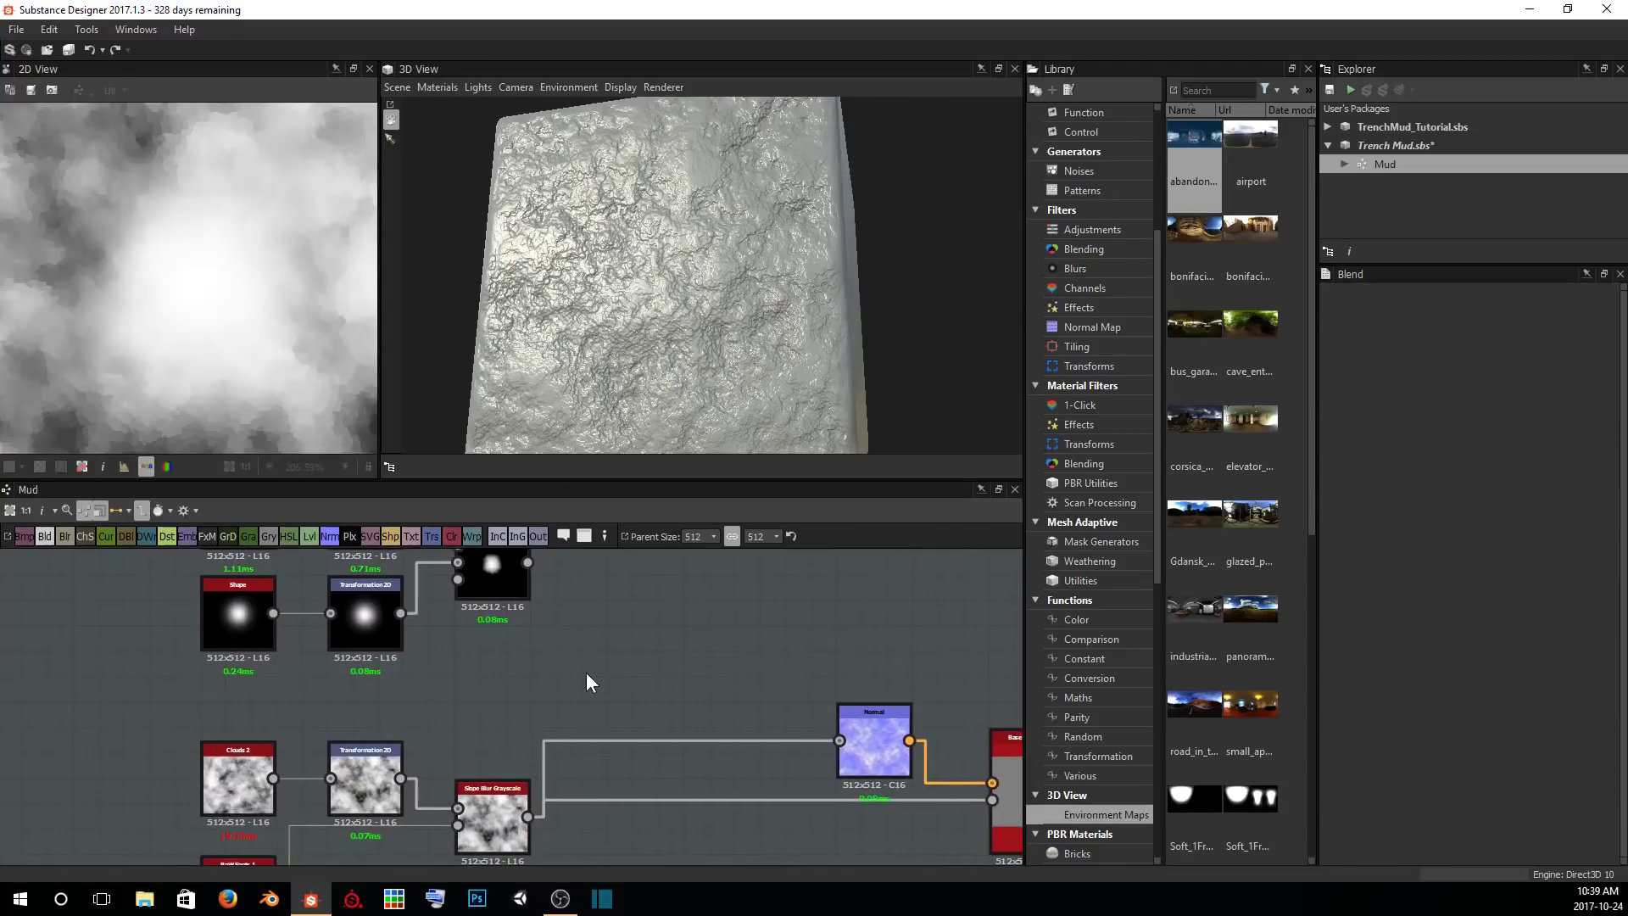
Preview the clump's Blend node and add a Tile Sampler node connected after it.
scroll(582, 669, up, 4)
double_click(537, 610)
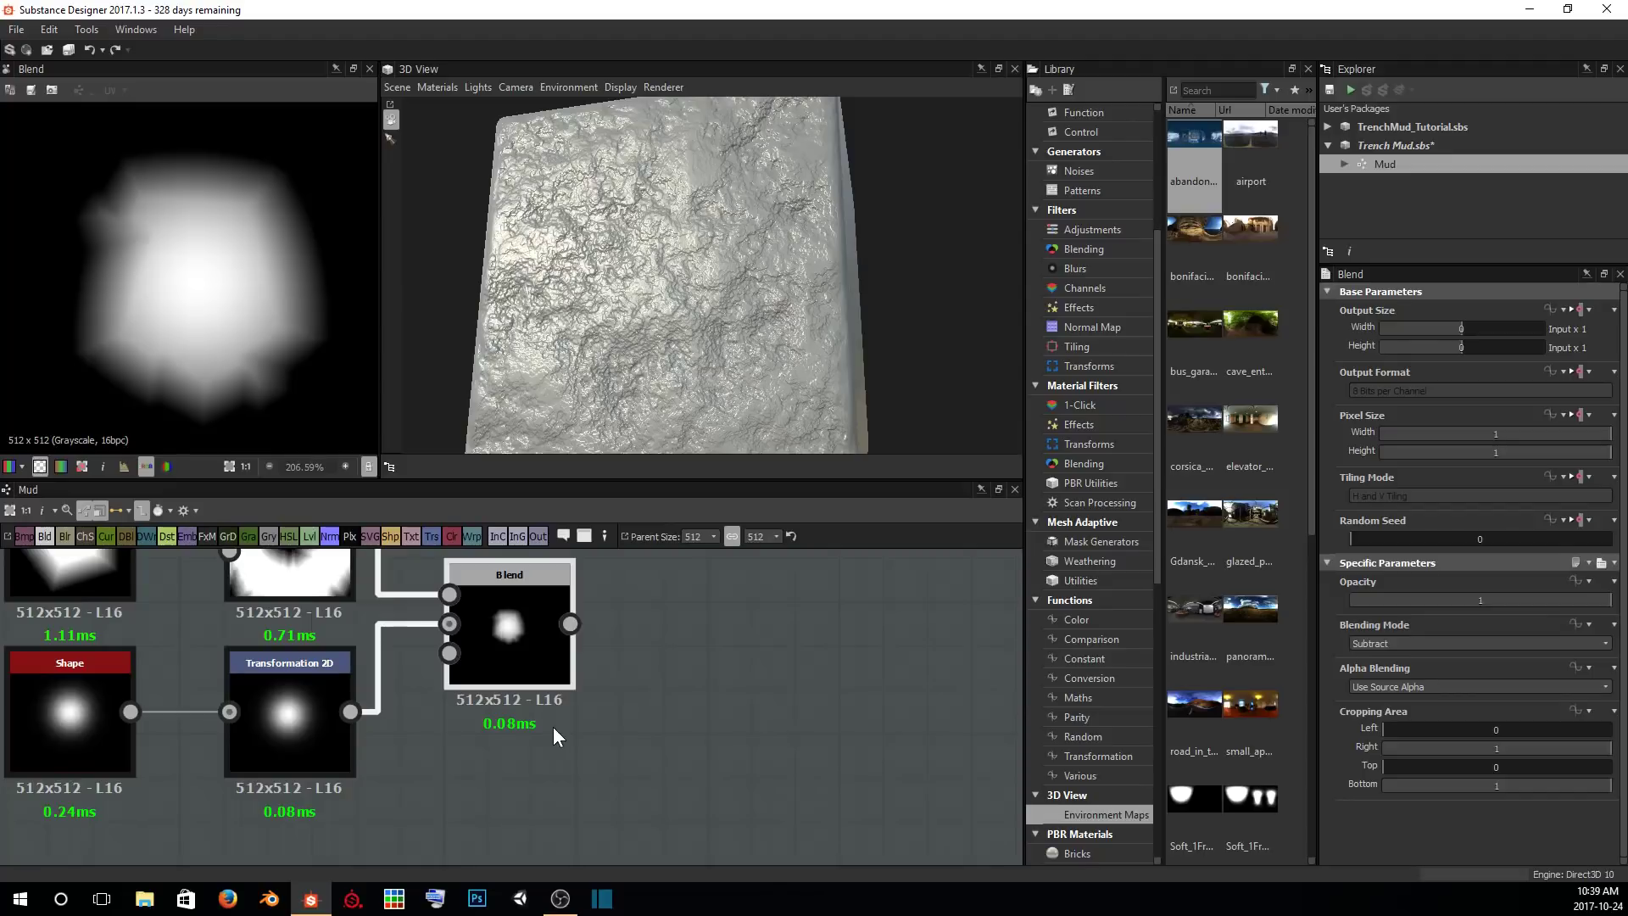
key(space)
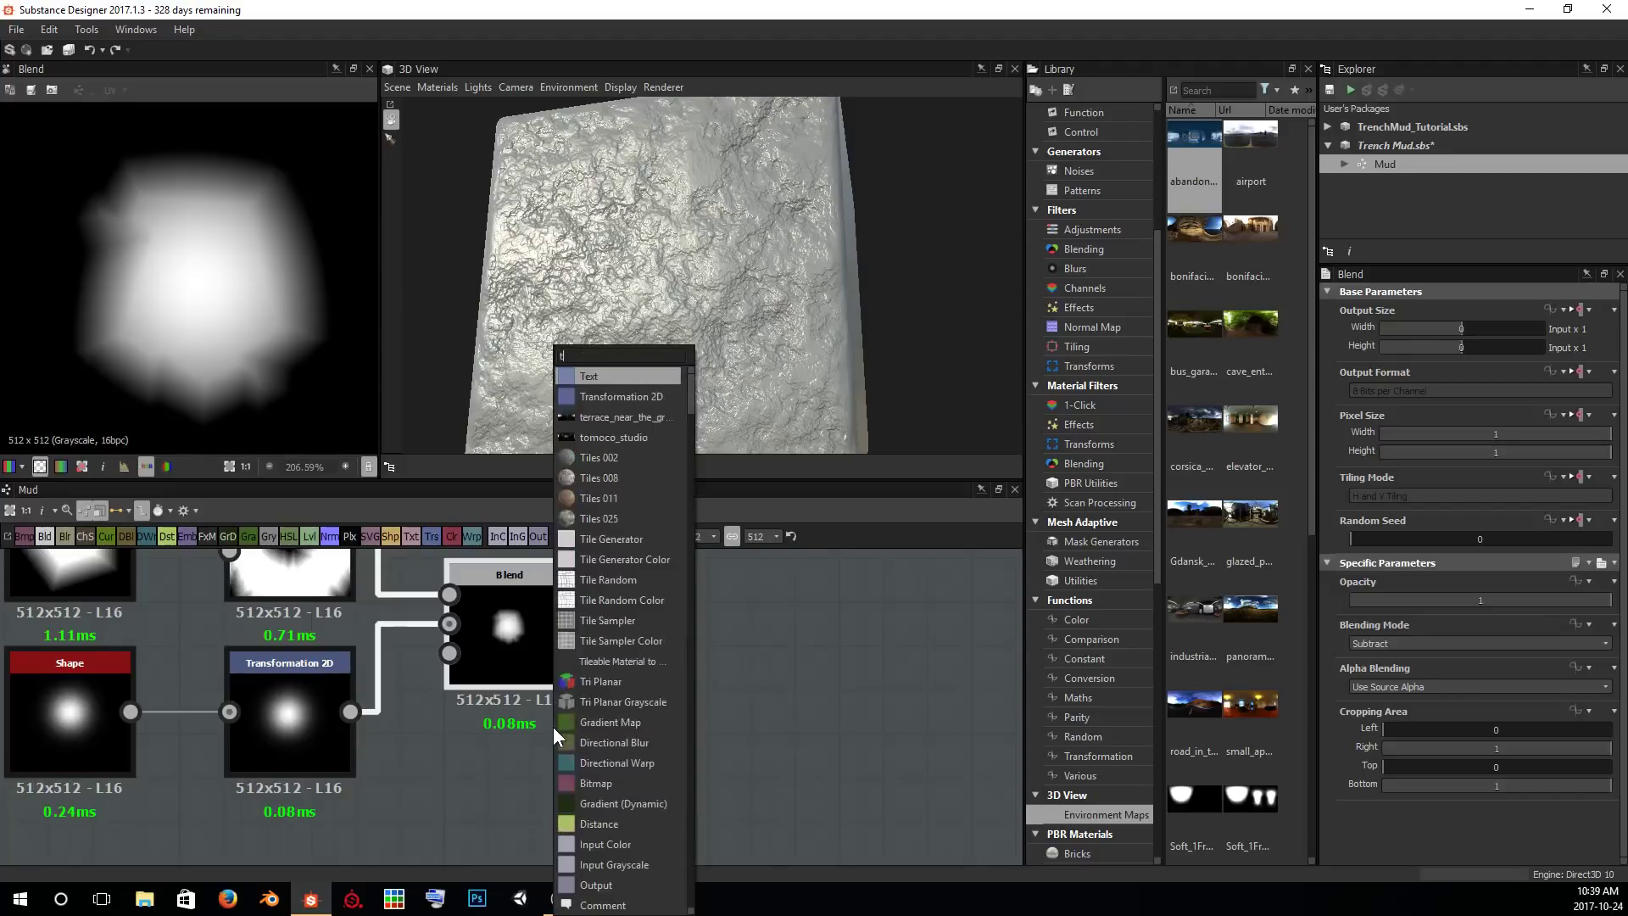
text(tile sam)
key(Return)
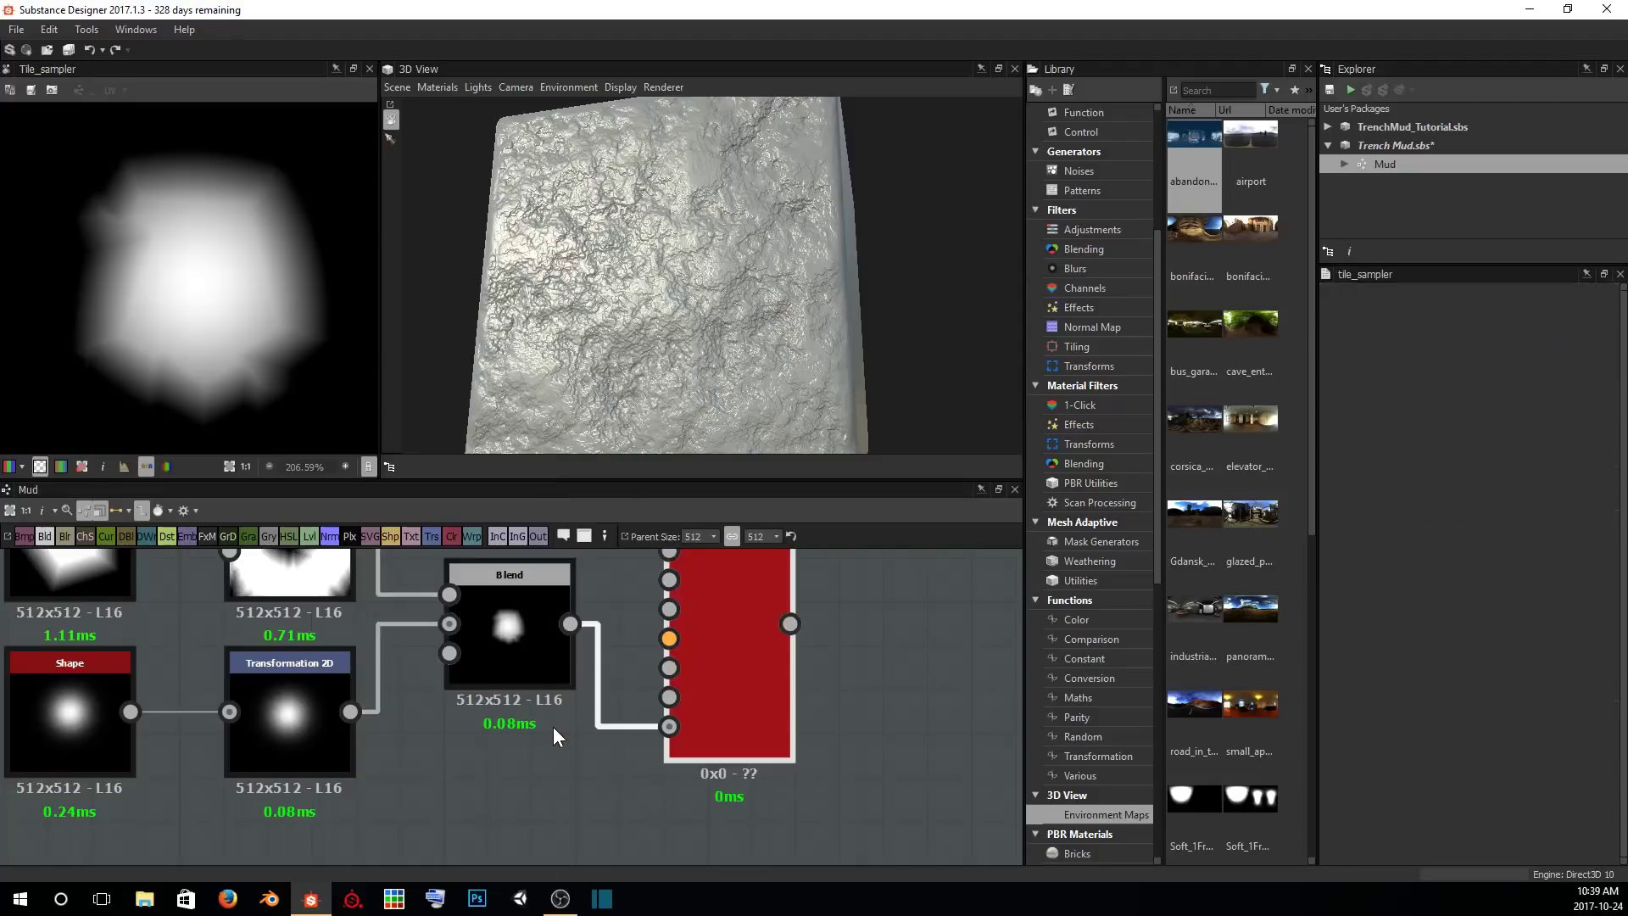
Remove the link to the Tile Sampler's last input and connect the clump Blend output to its first input instead.
middle_drag(757, 597, 604, 707)
click(449, 835)
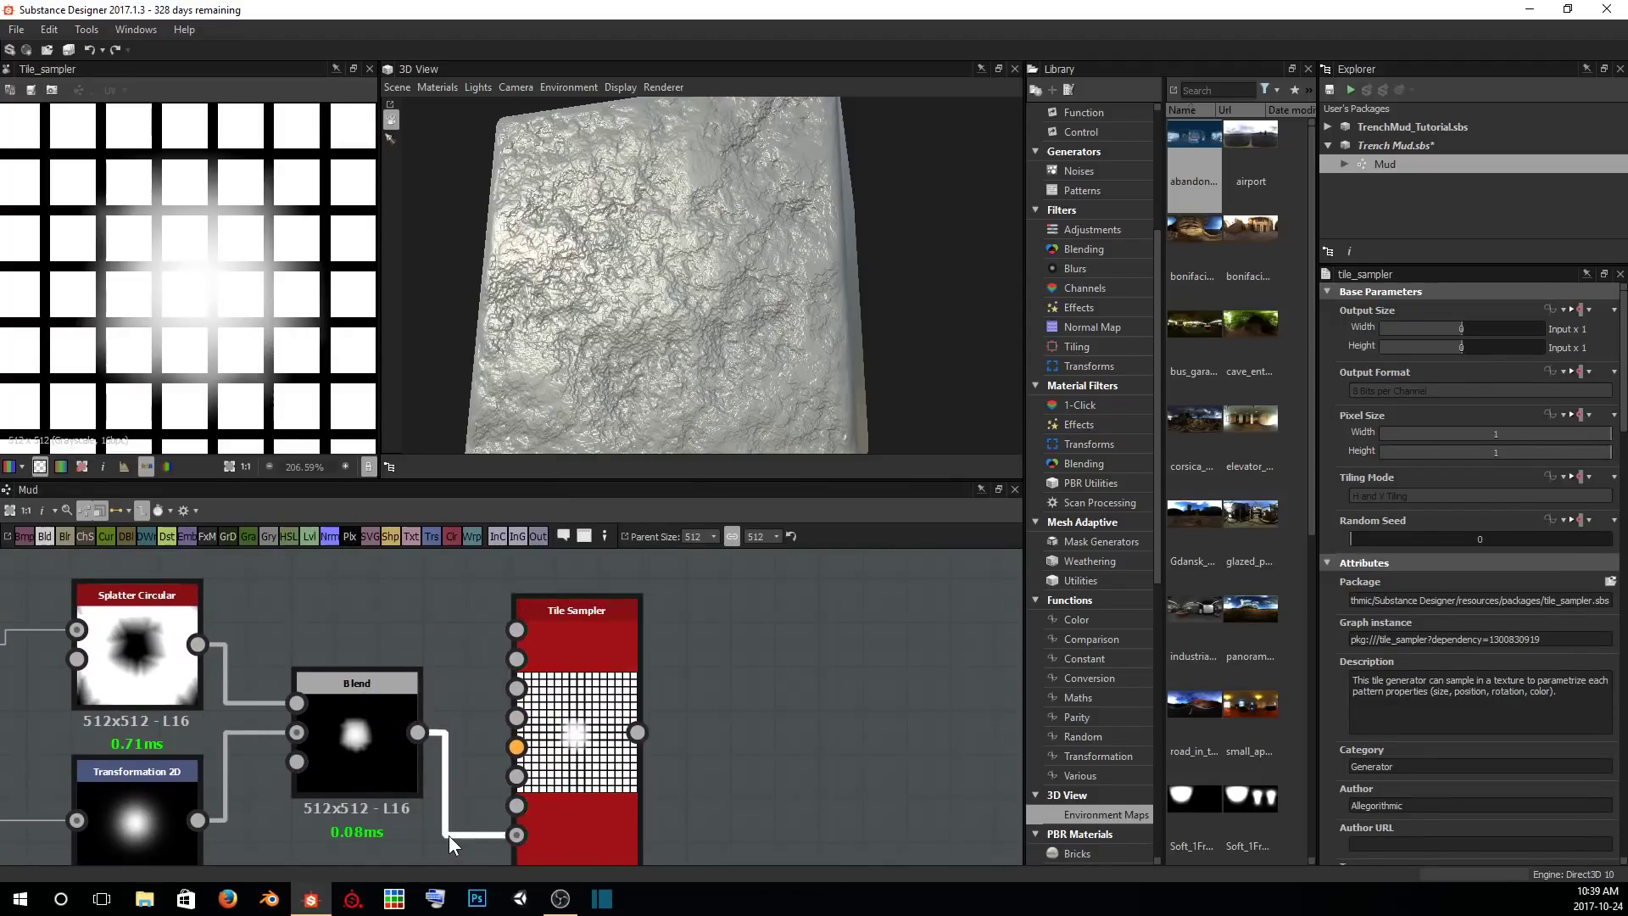
key(Delete)
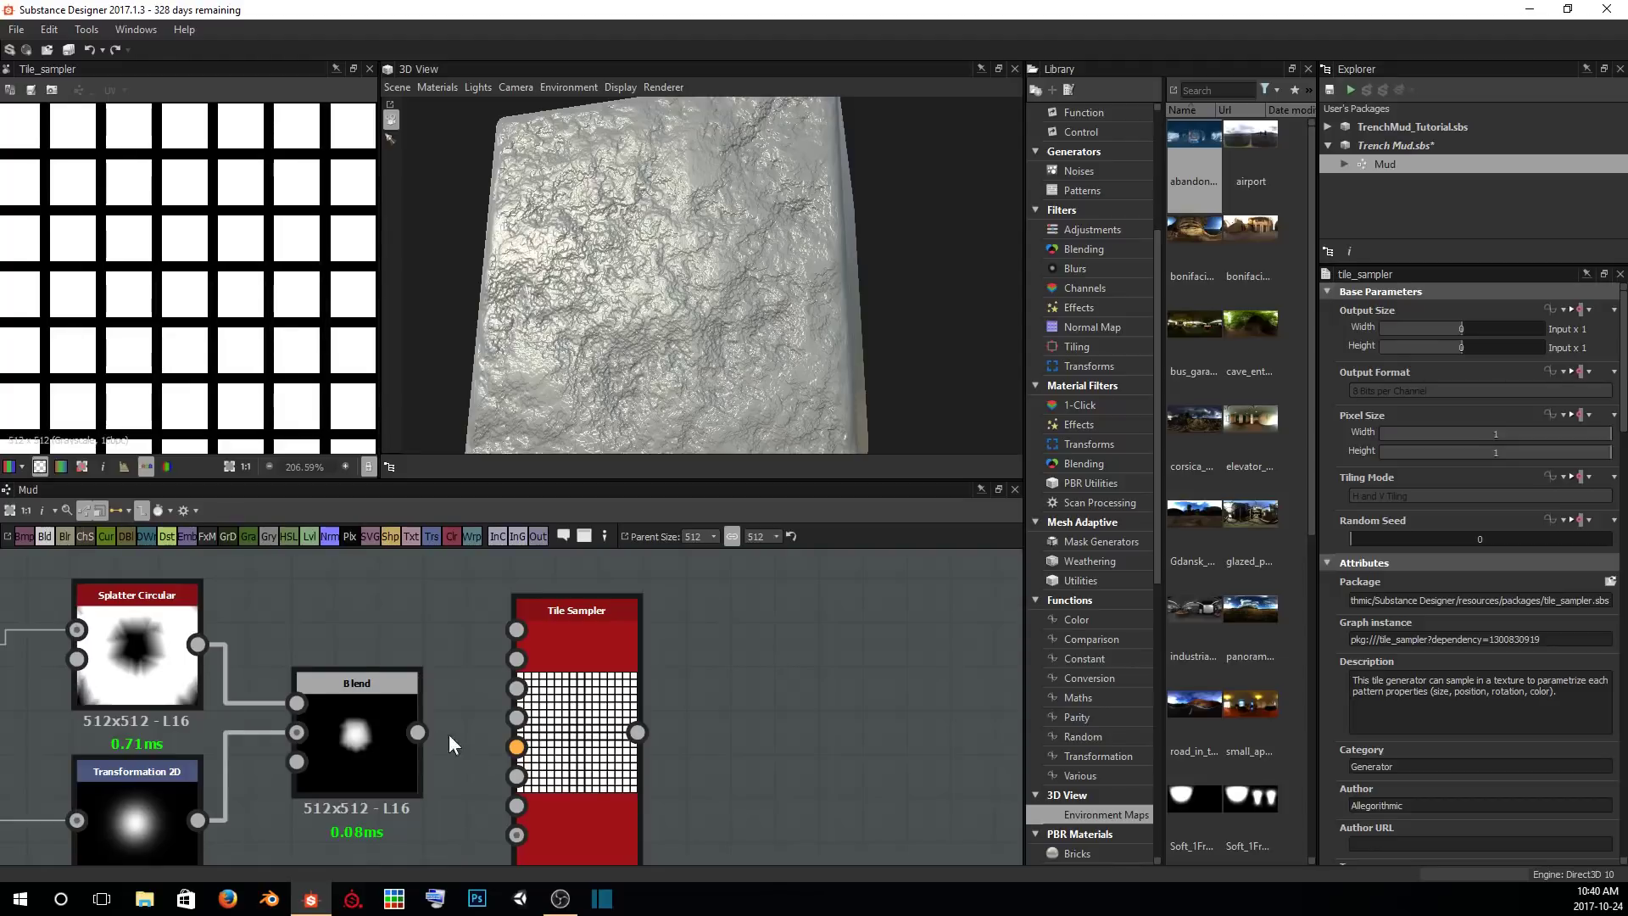
drag(417, 731, 516, 632)
Set the Tile Sampler's Pattern to Pattern Input.
scroll(1378, 768, down, 4)
scroll(1525, 741, down, 3)
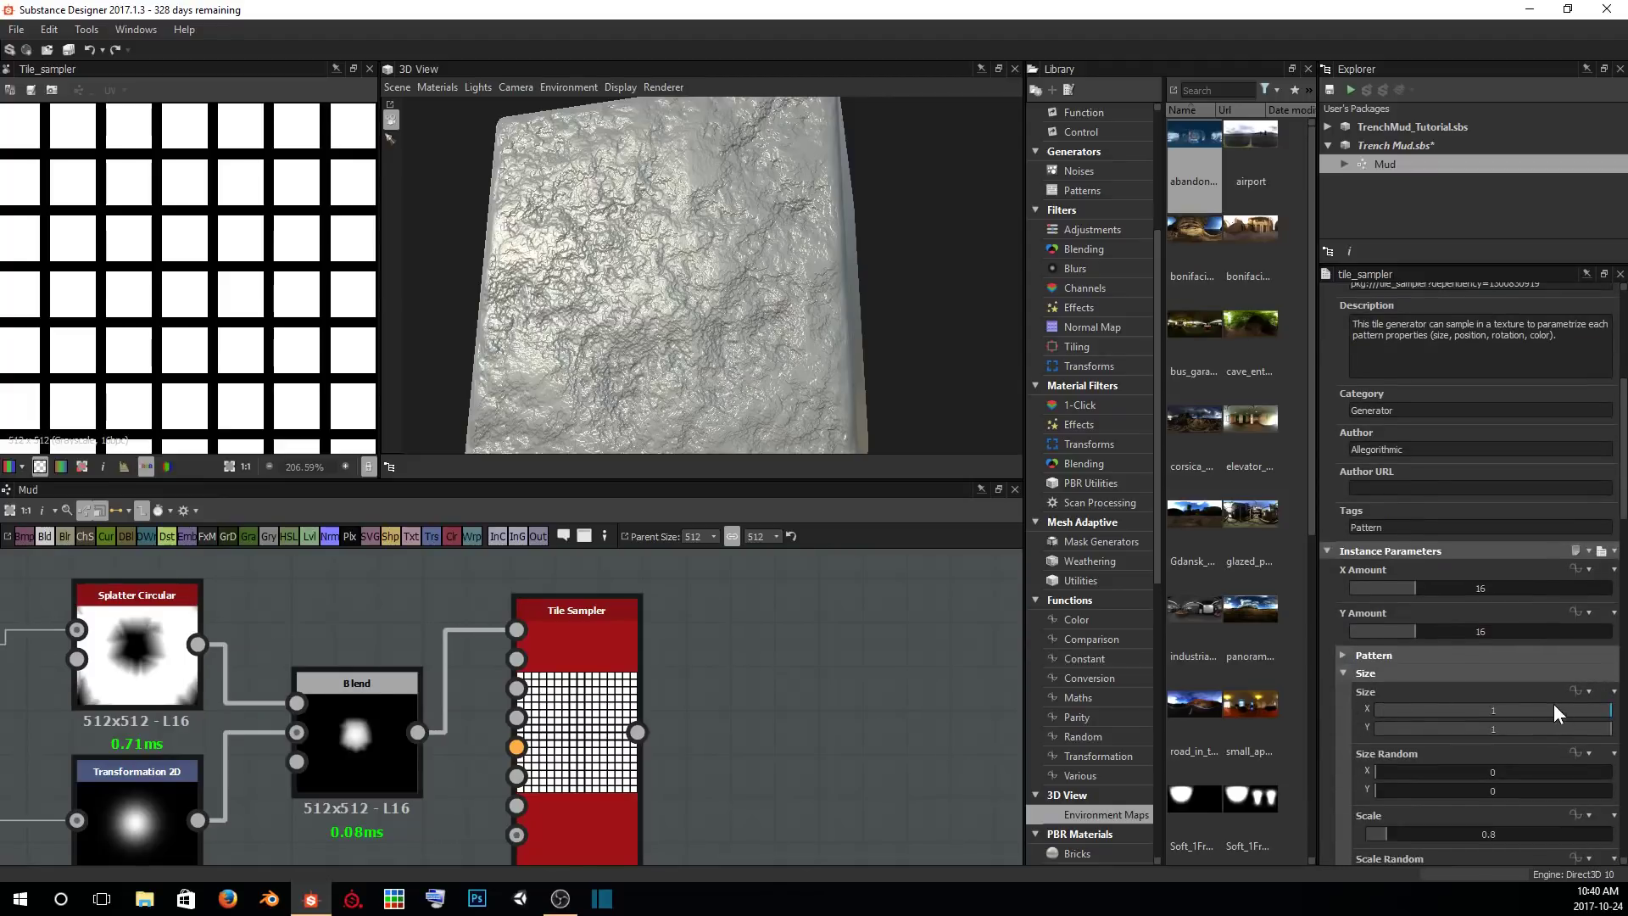
scroll(1411, 614, down, 2)
click(1367, 553)
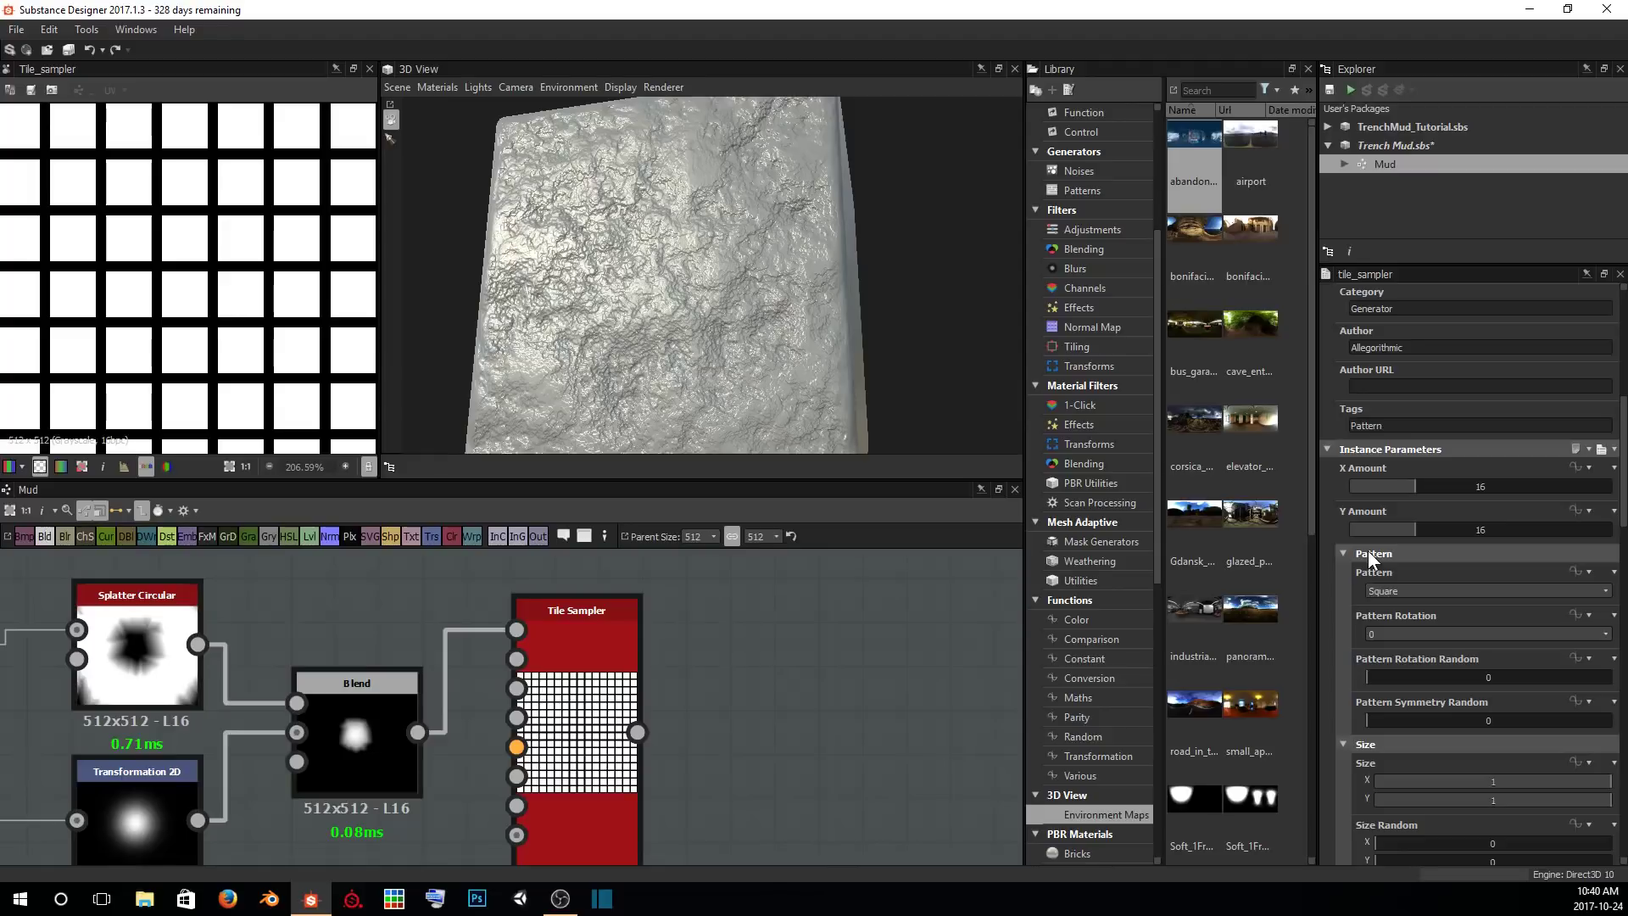
click(1400, 589)
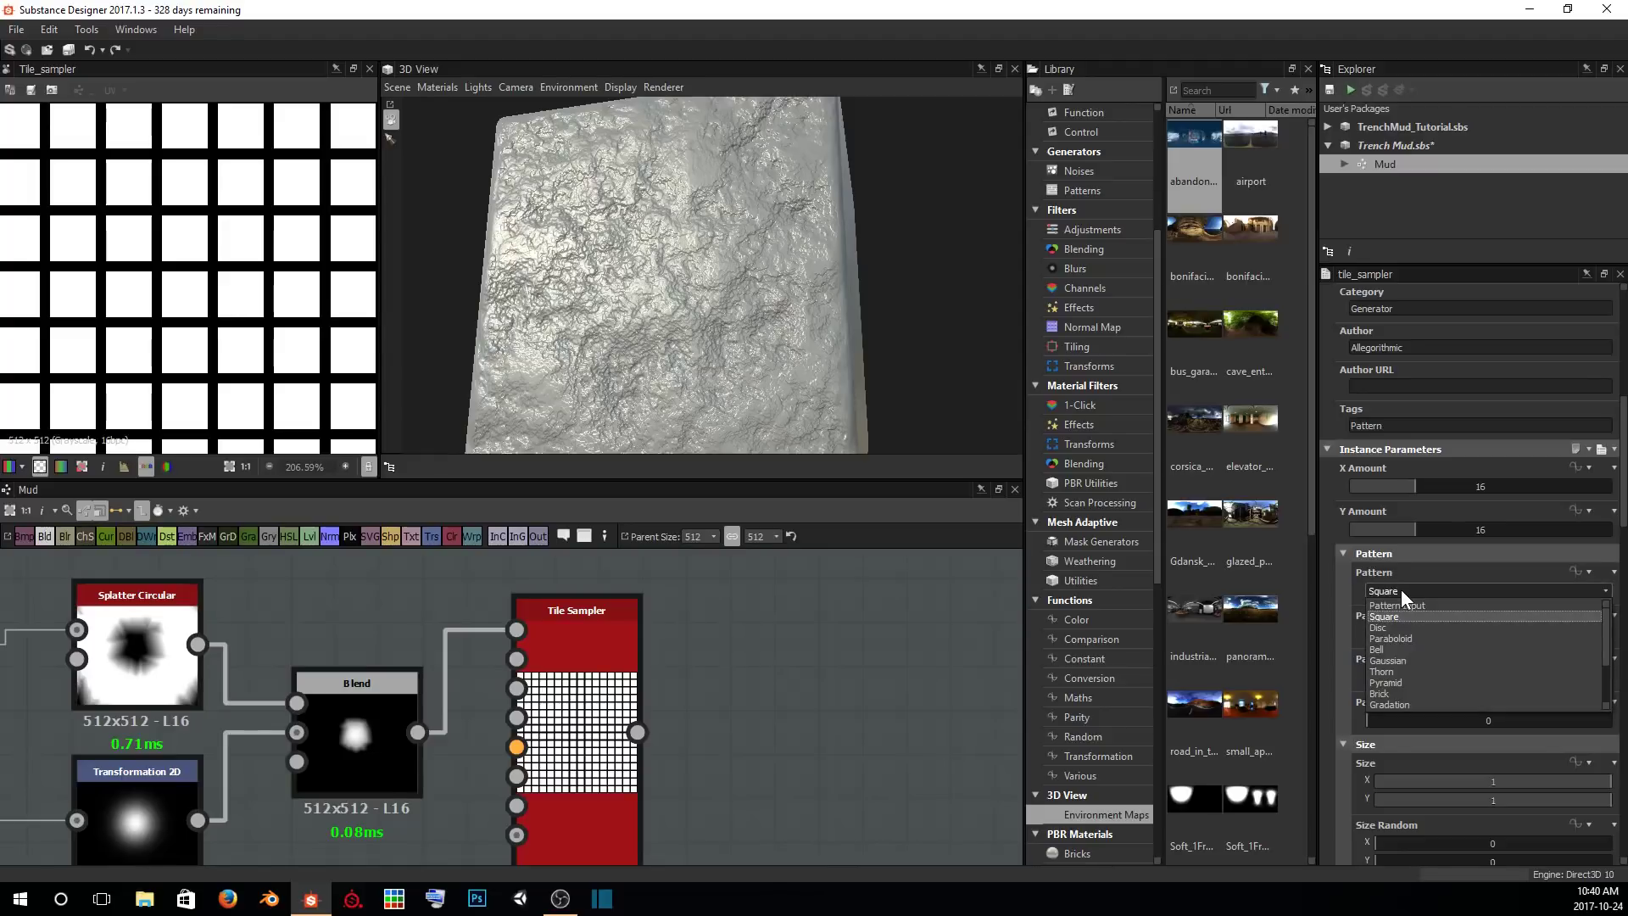
click(1457, 604)
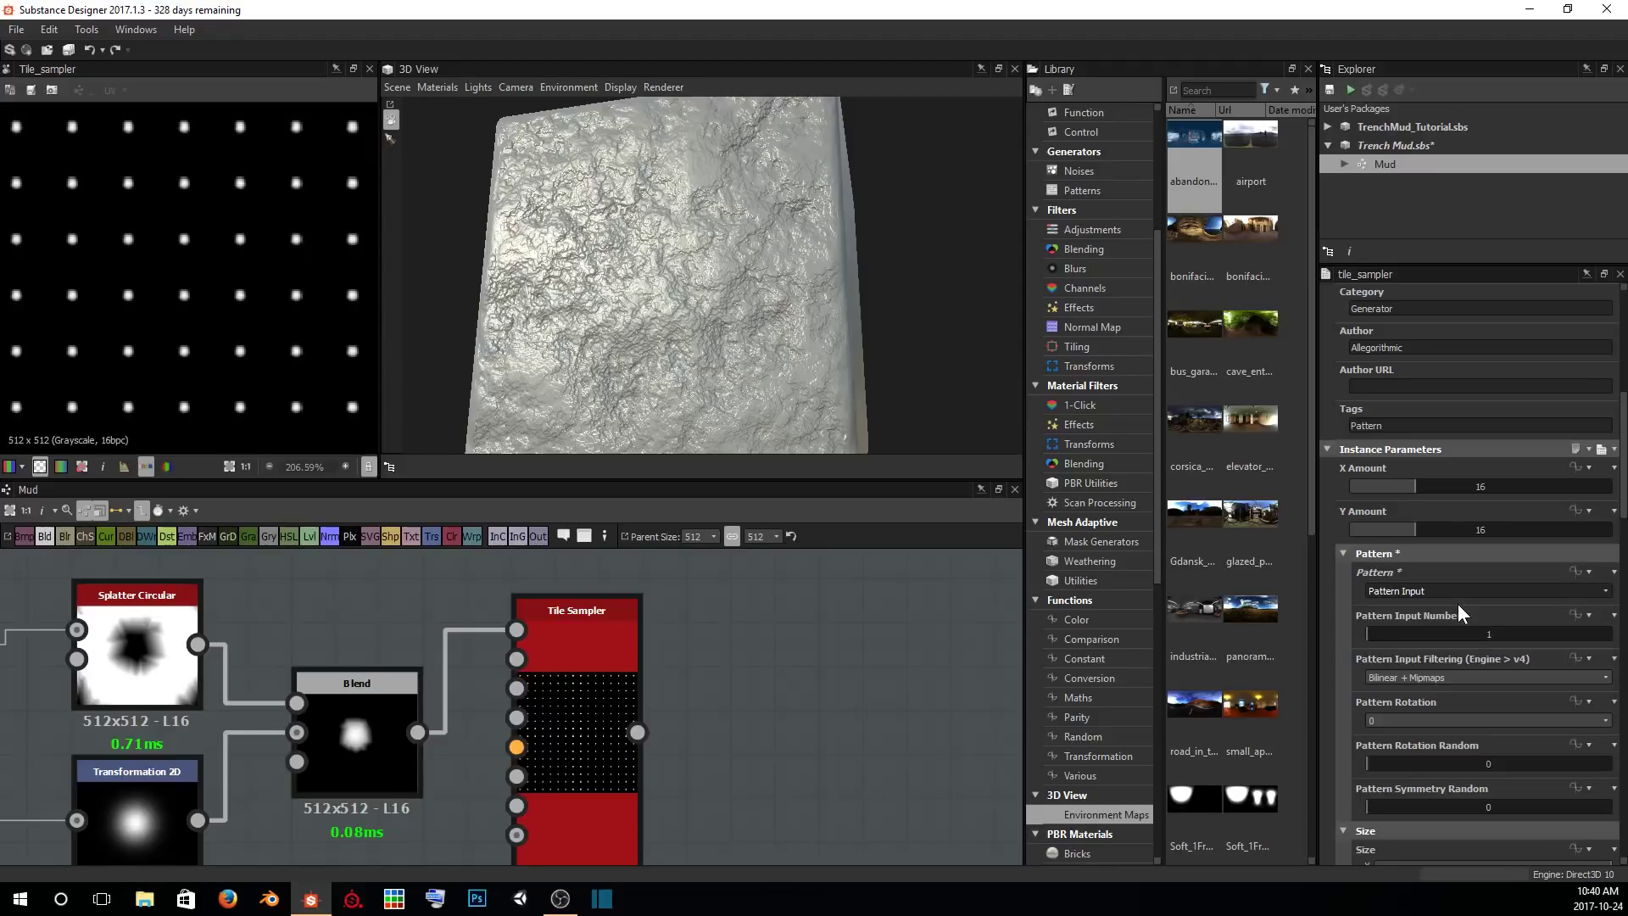
Examine the tiled clumps up close and review the Tile Sampler's amount, pattern and size parameters.
scroll(232, 227, up, 8)
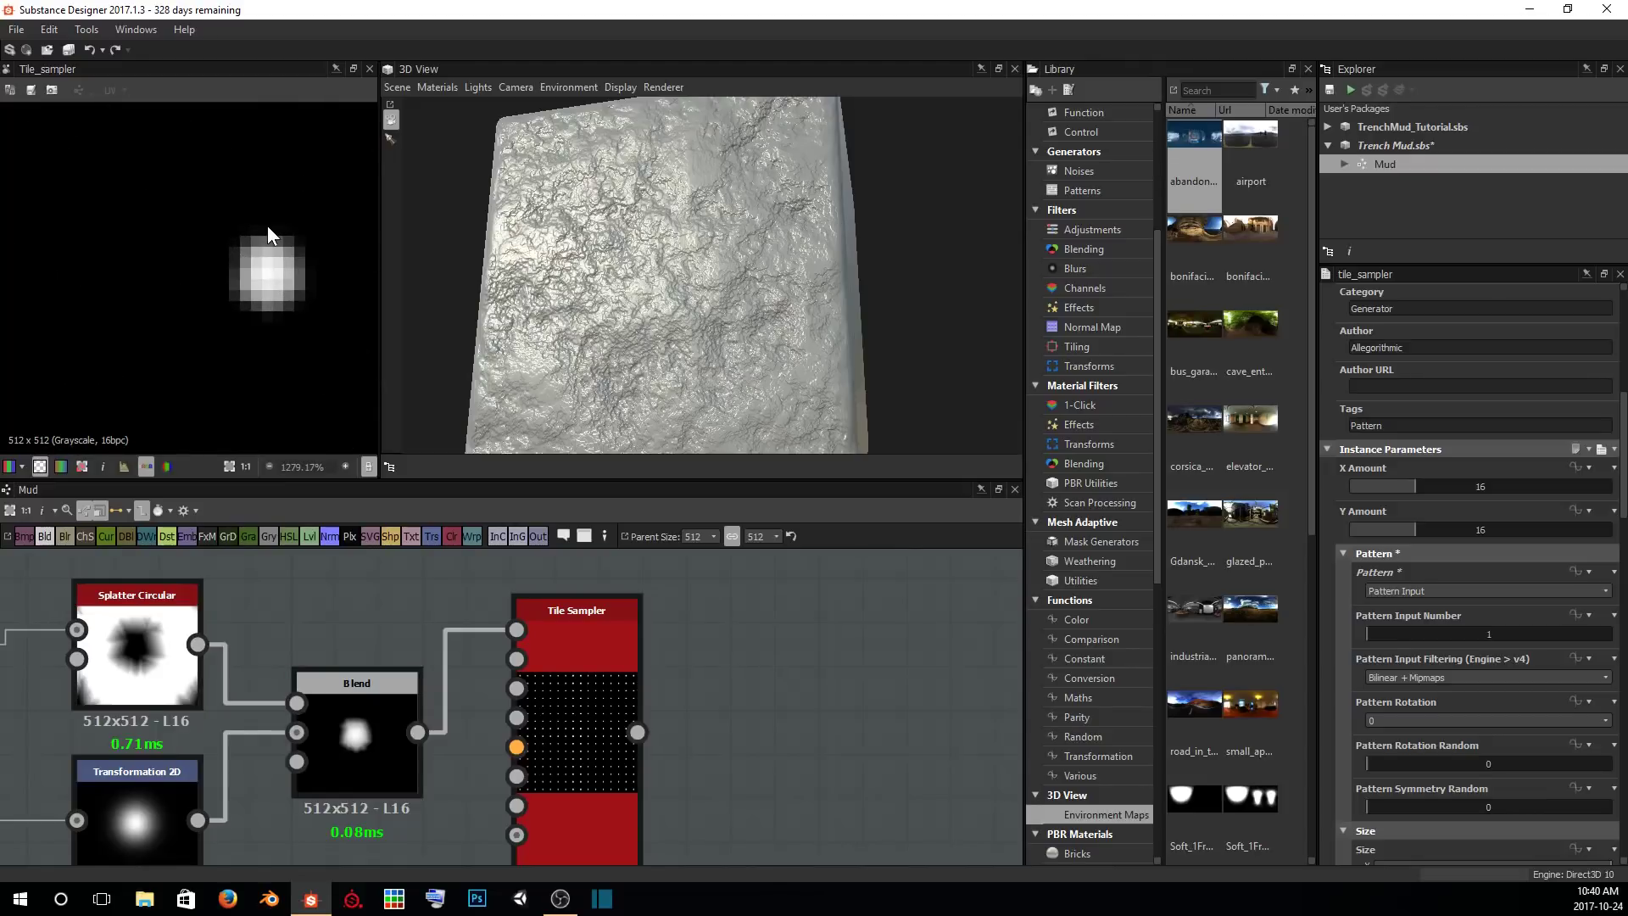
scroll(267, 226, down, 12)
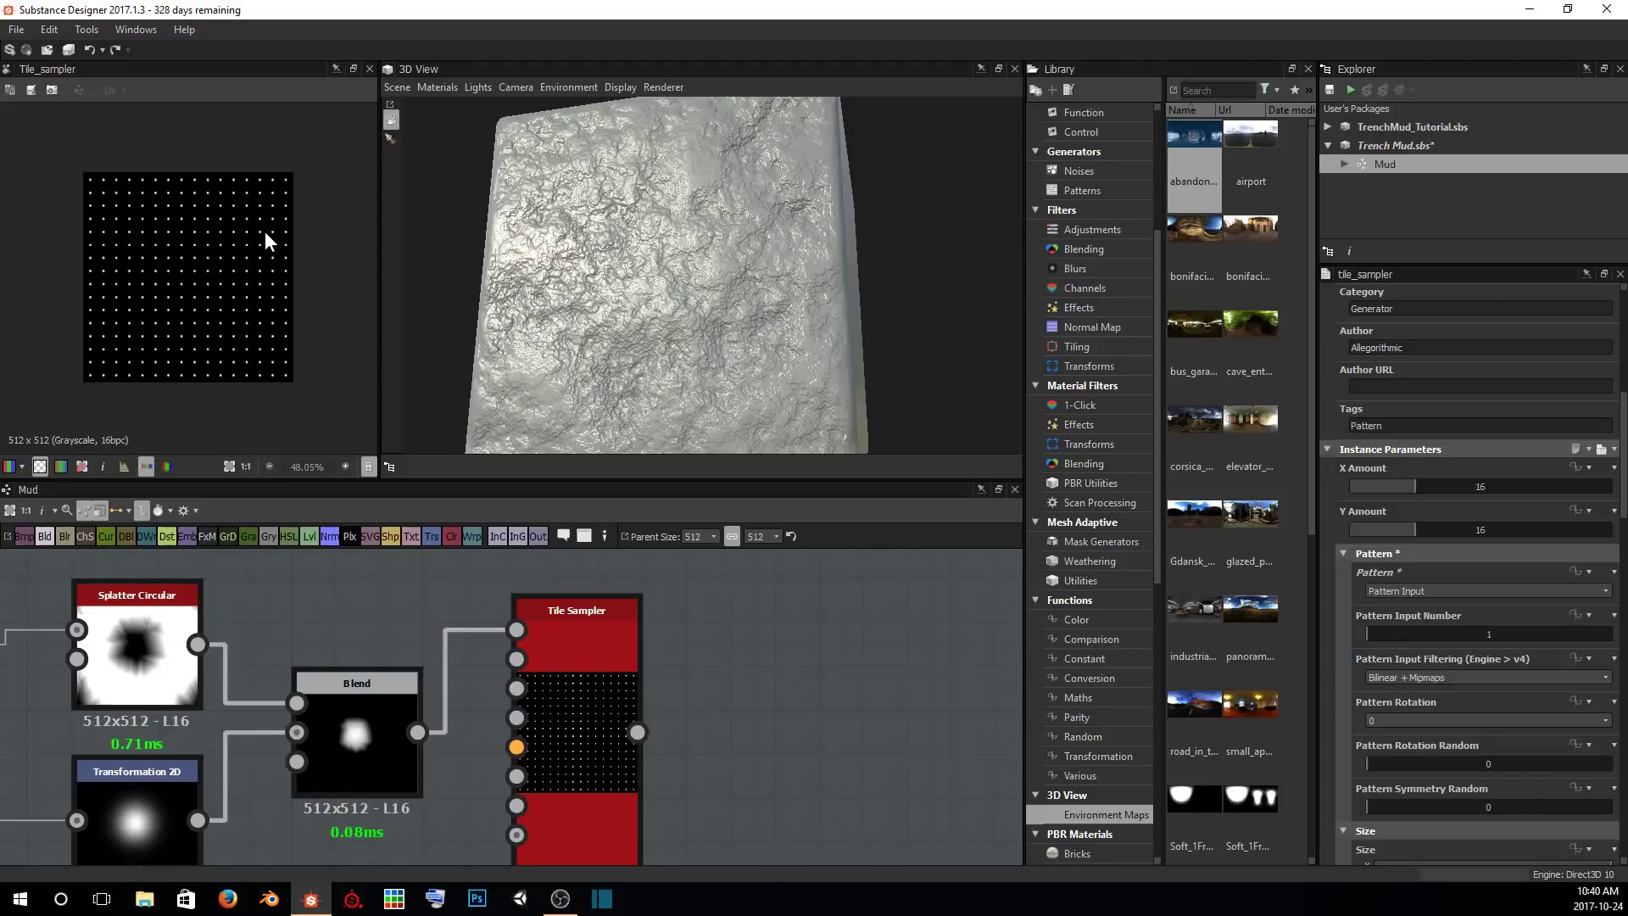
scroll(193, 262, up, 8)
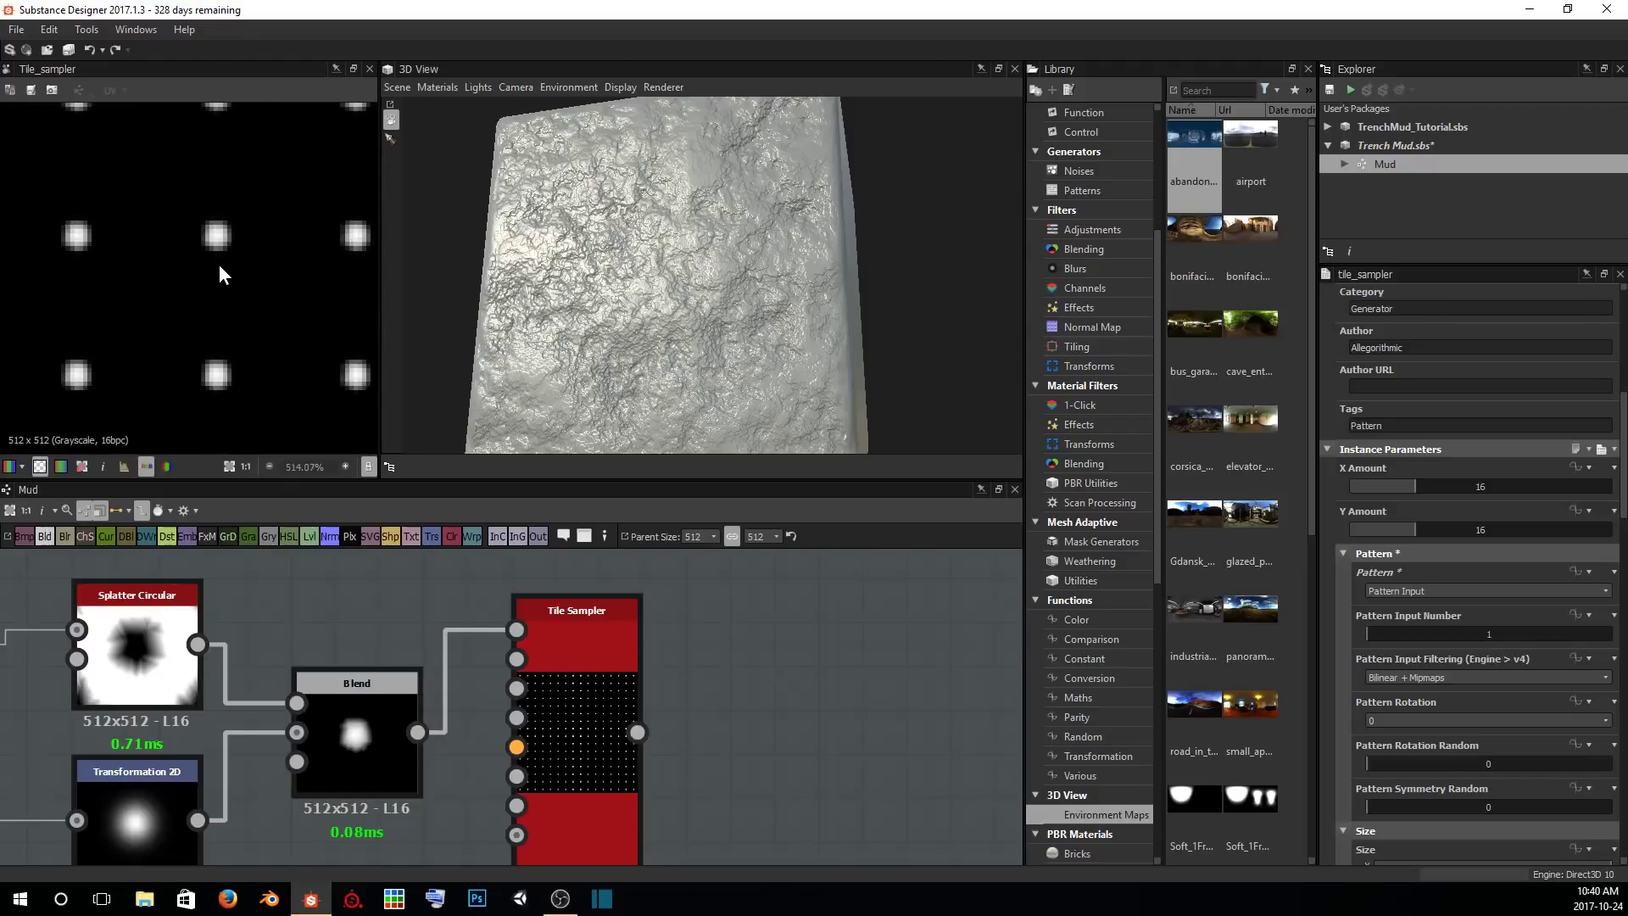
scroll(225, 267, up, 4)
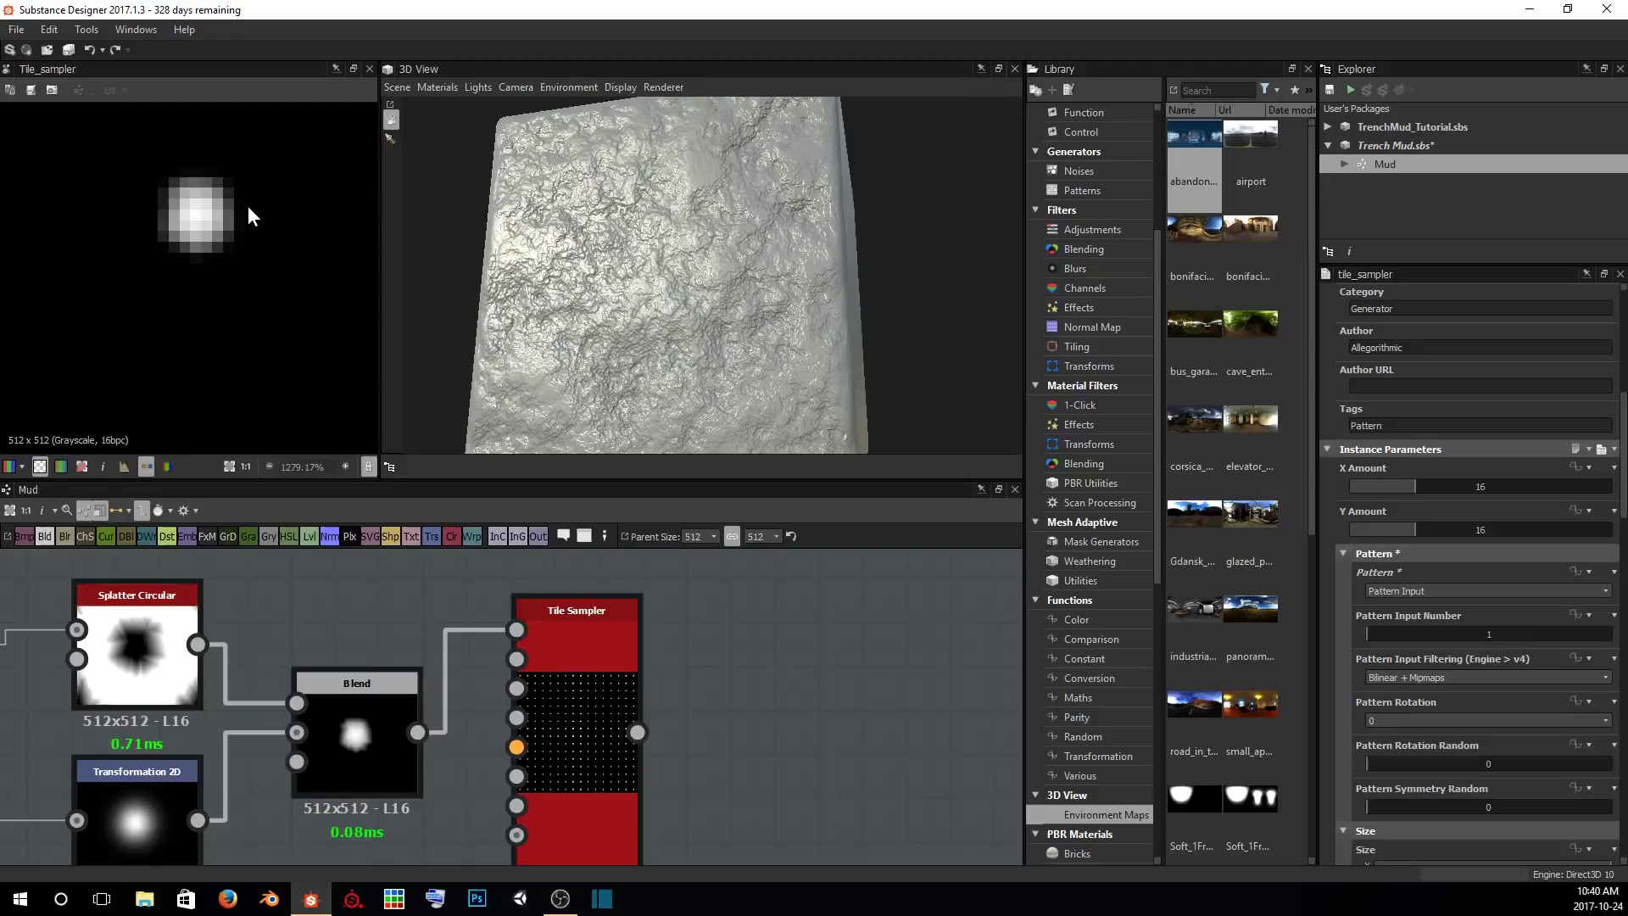
scroll(248, 206, down, 11)
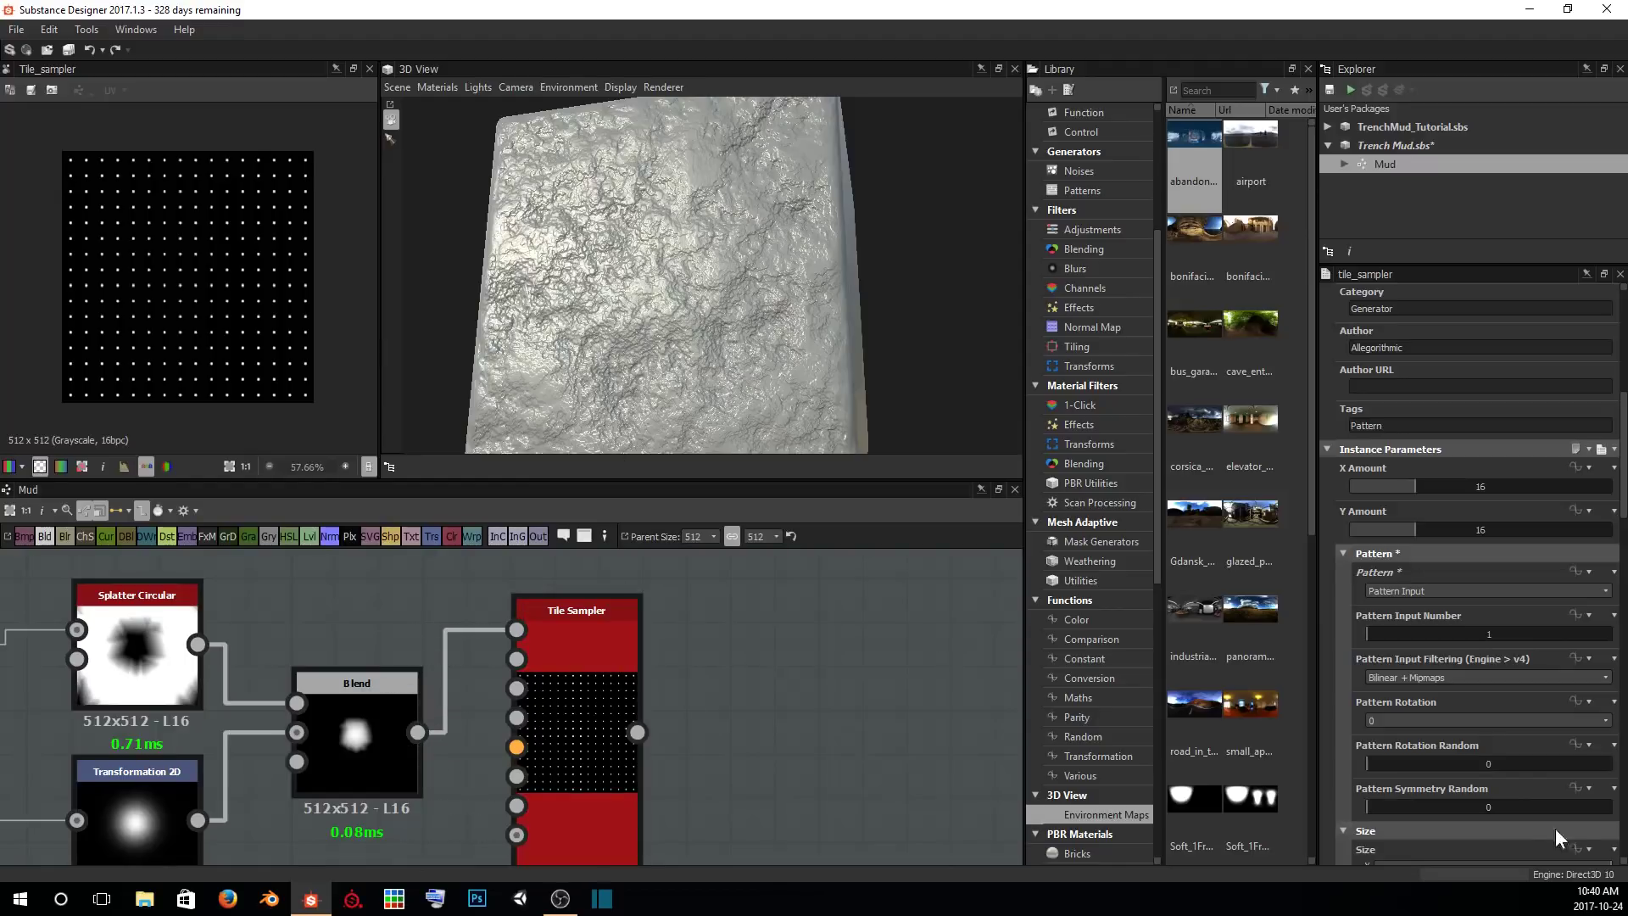
scroll(1528, 655, down, 1)
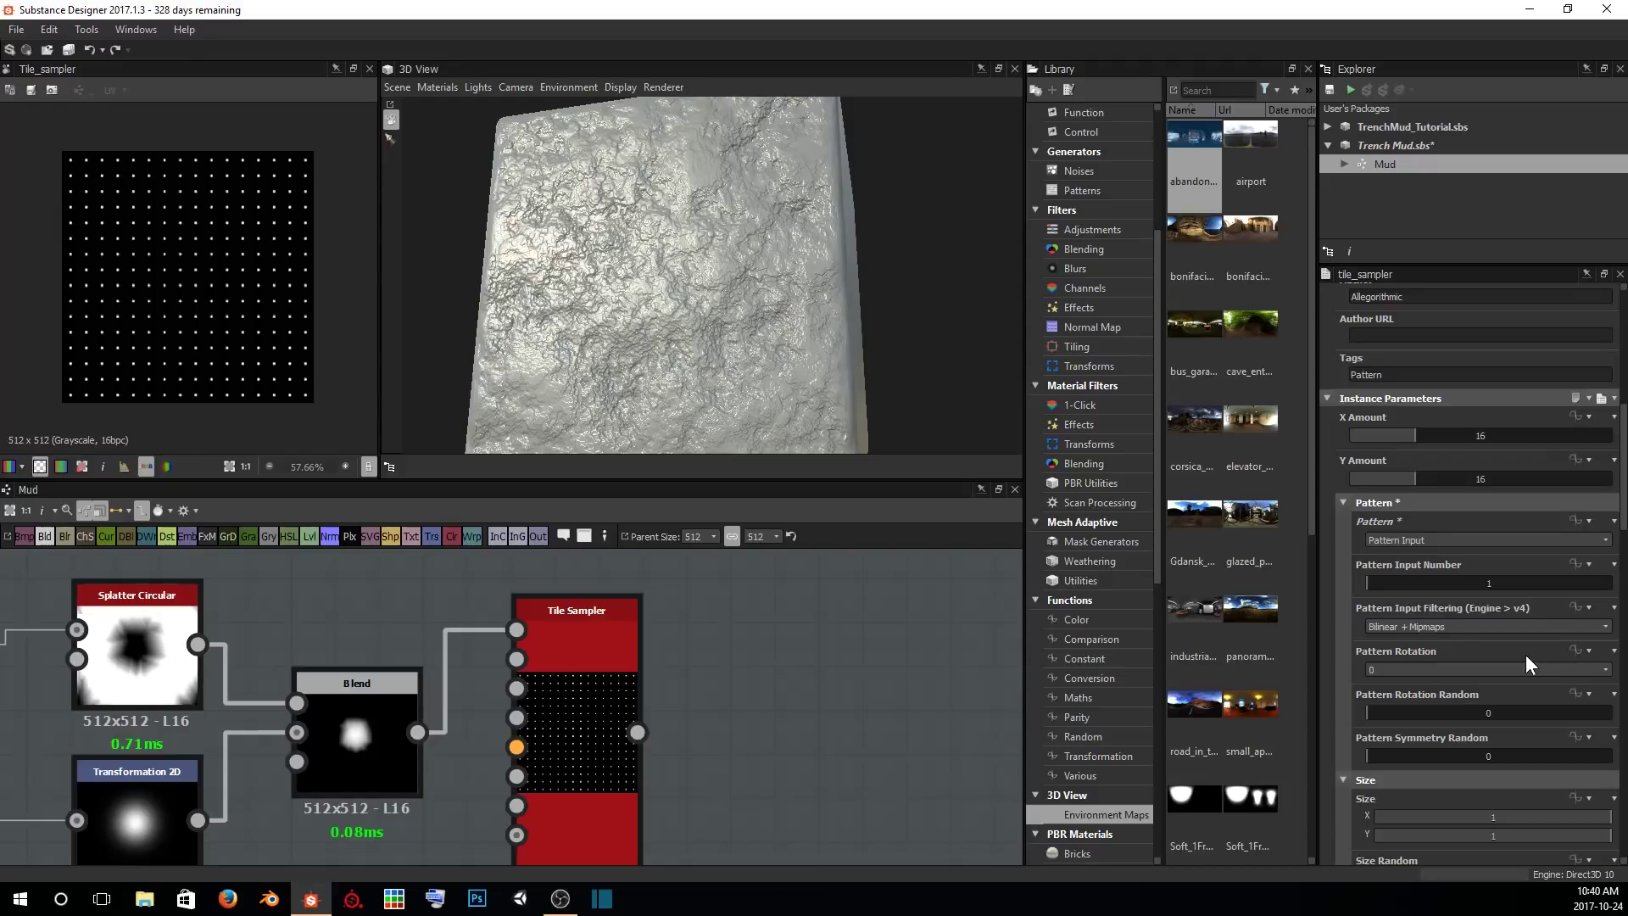
click(1370, 505)
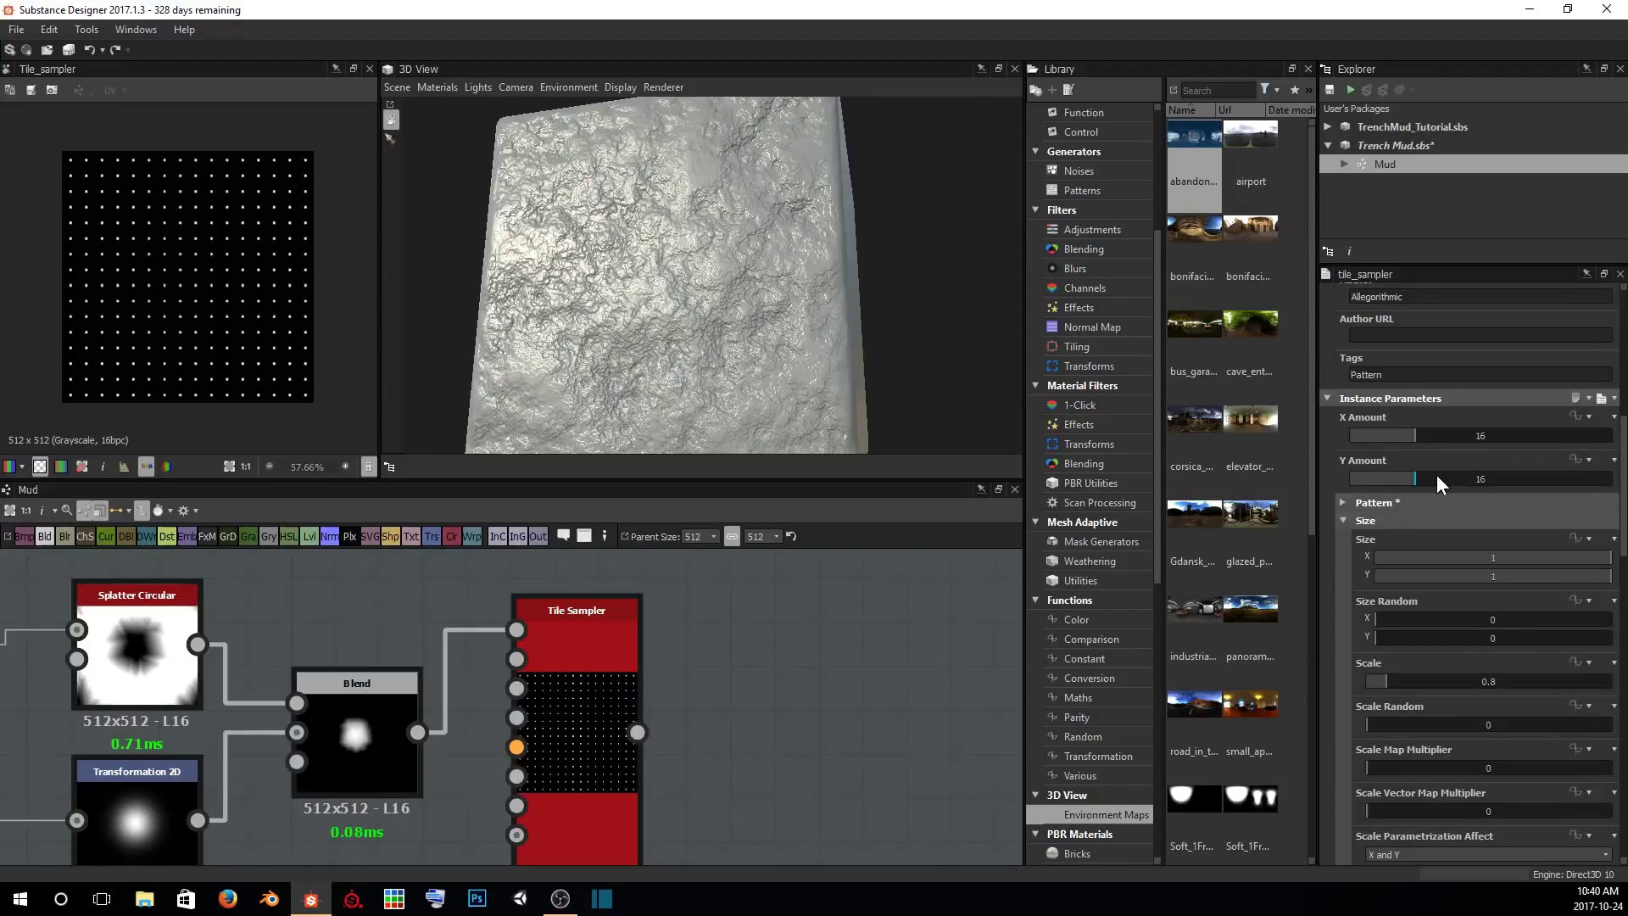
scroll(188, 325, up, 1)
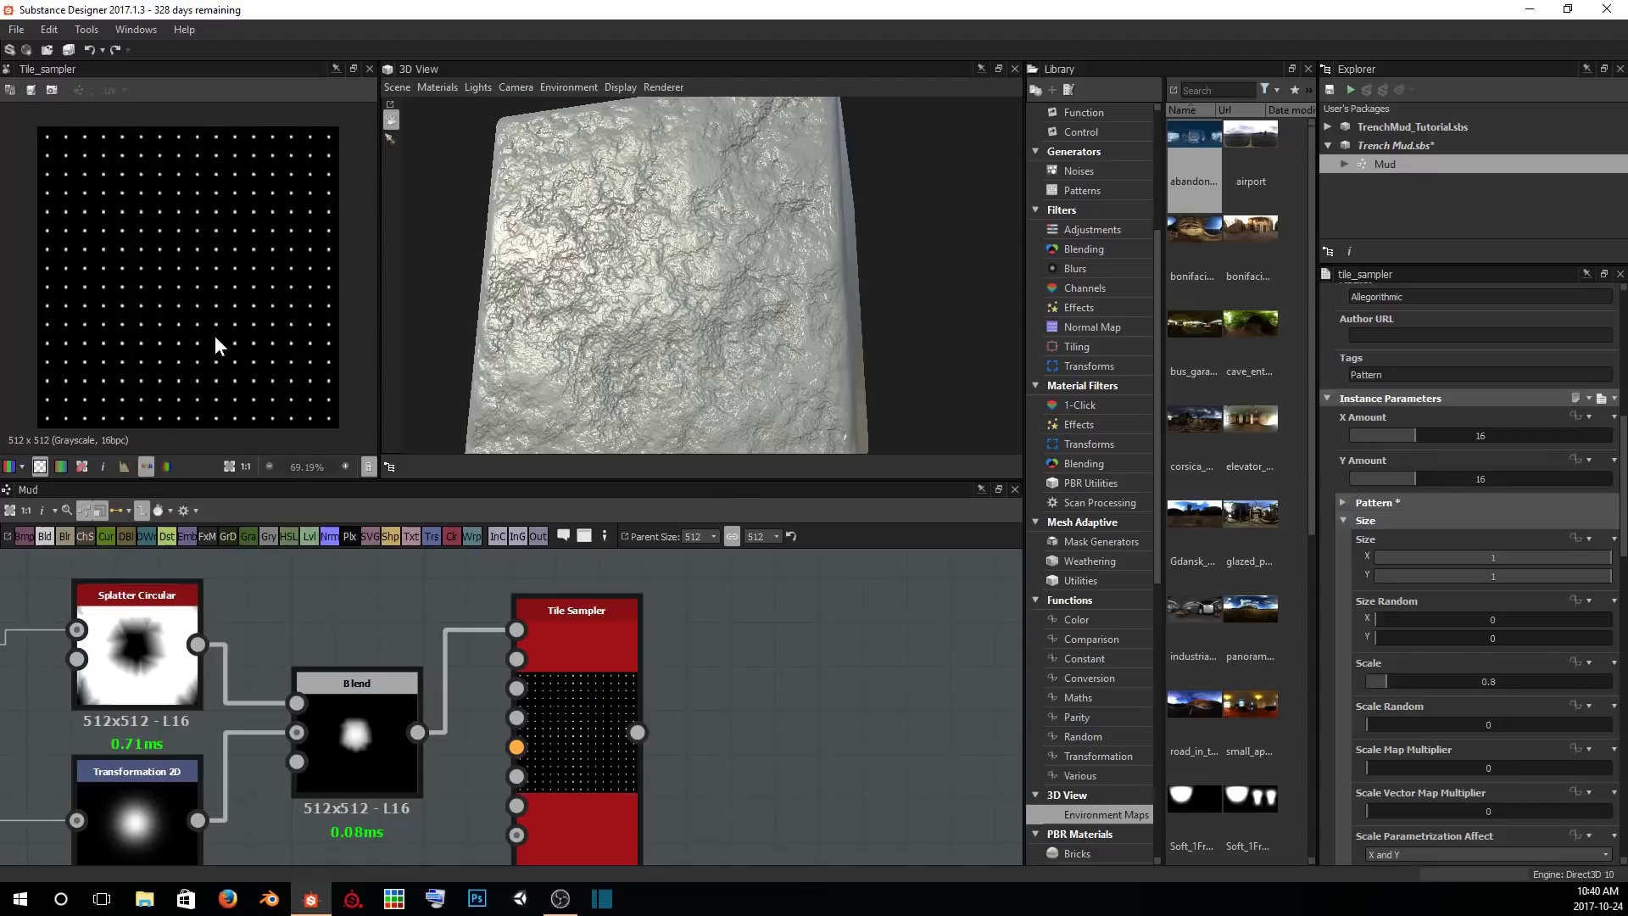
Try an X Amount of 36 and of 1 on the Tile Sampler with its Y Amount set to 9.
drag(1427, 439, 1496, 439)
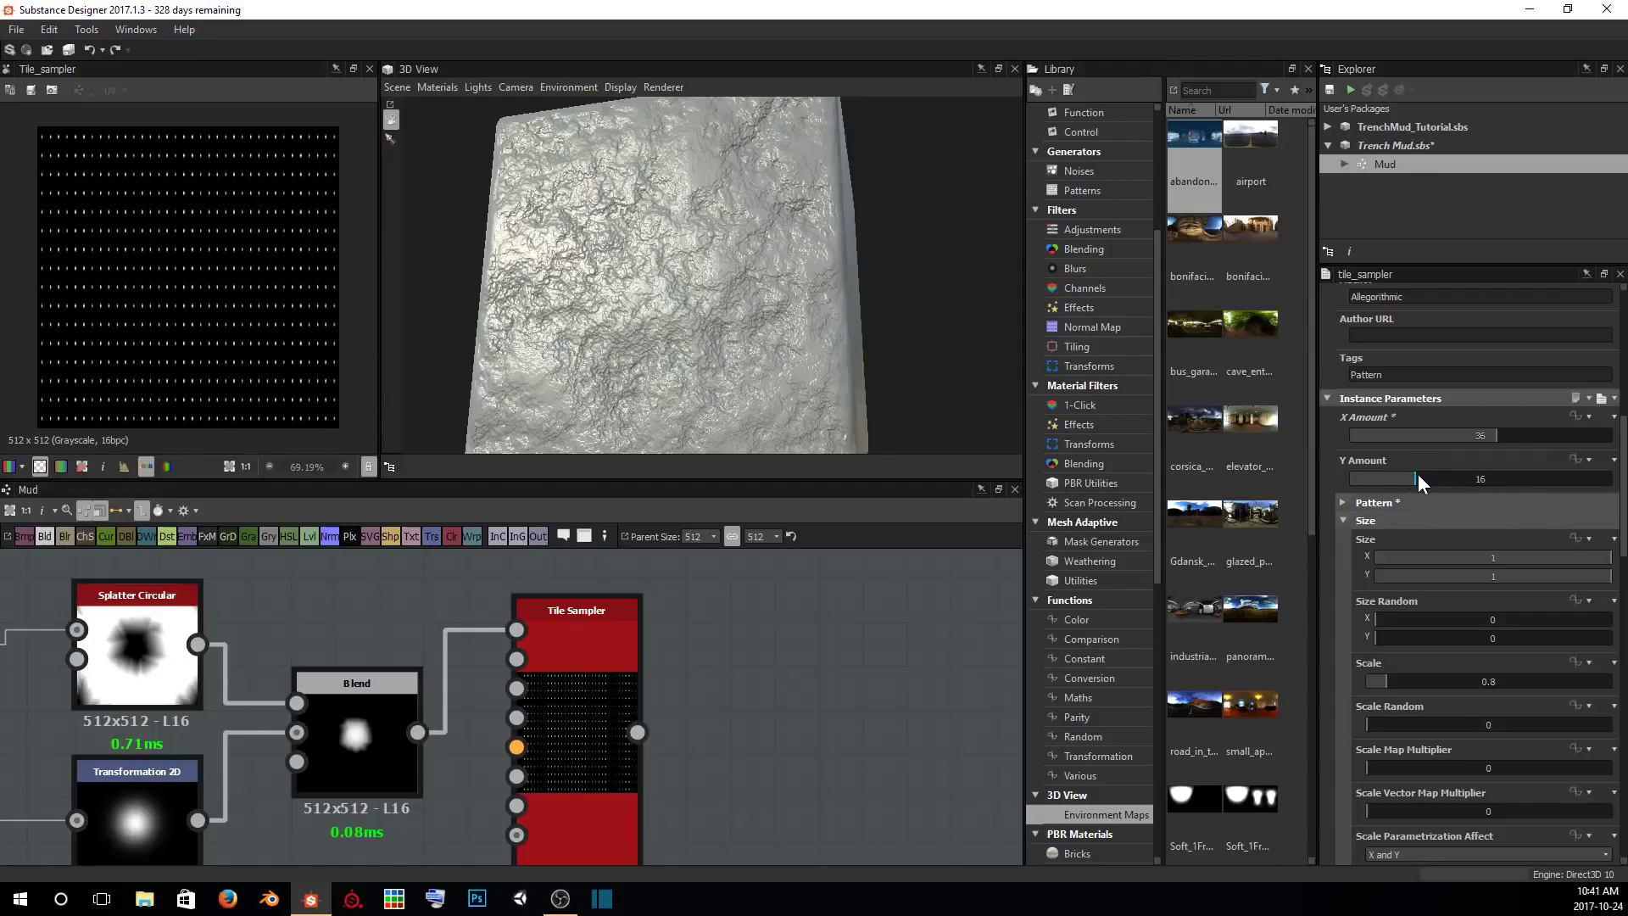
drag(1418, 473, 1386, 475)
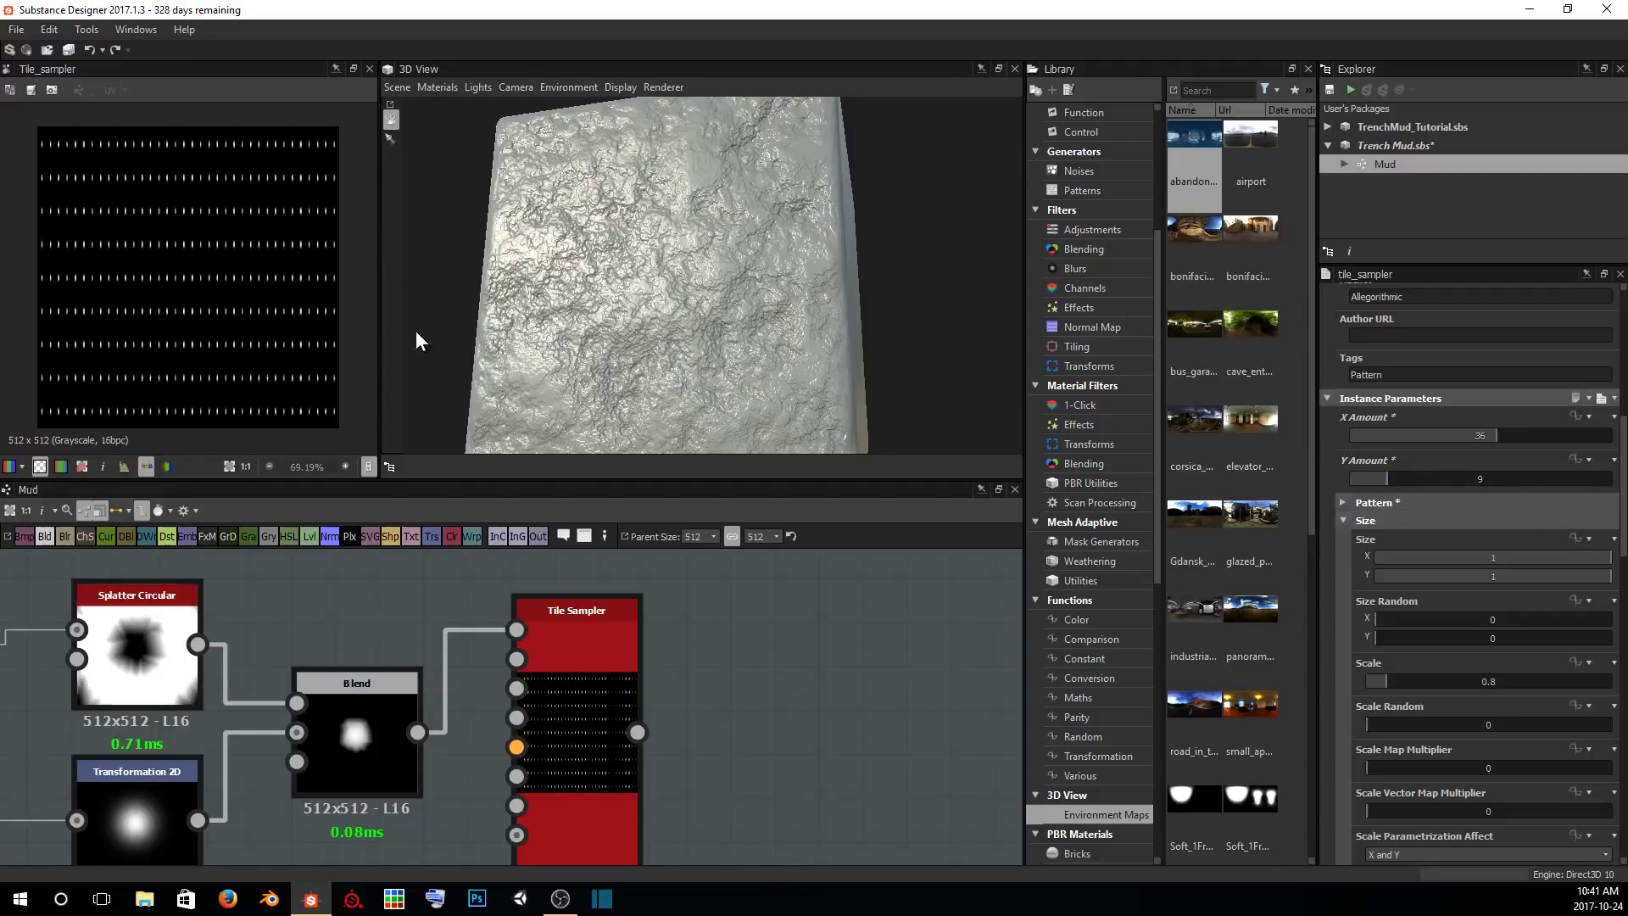
drag(1504, 429, 1355, 435)
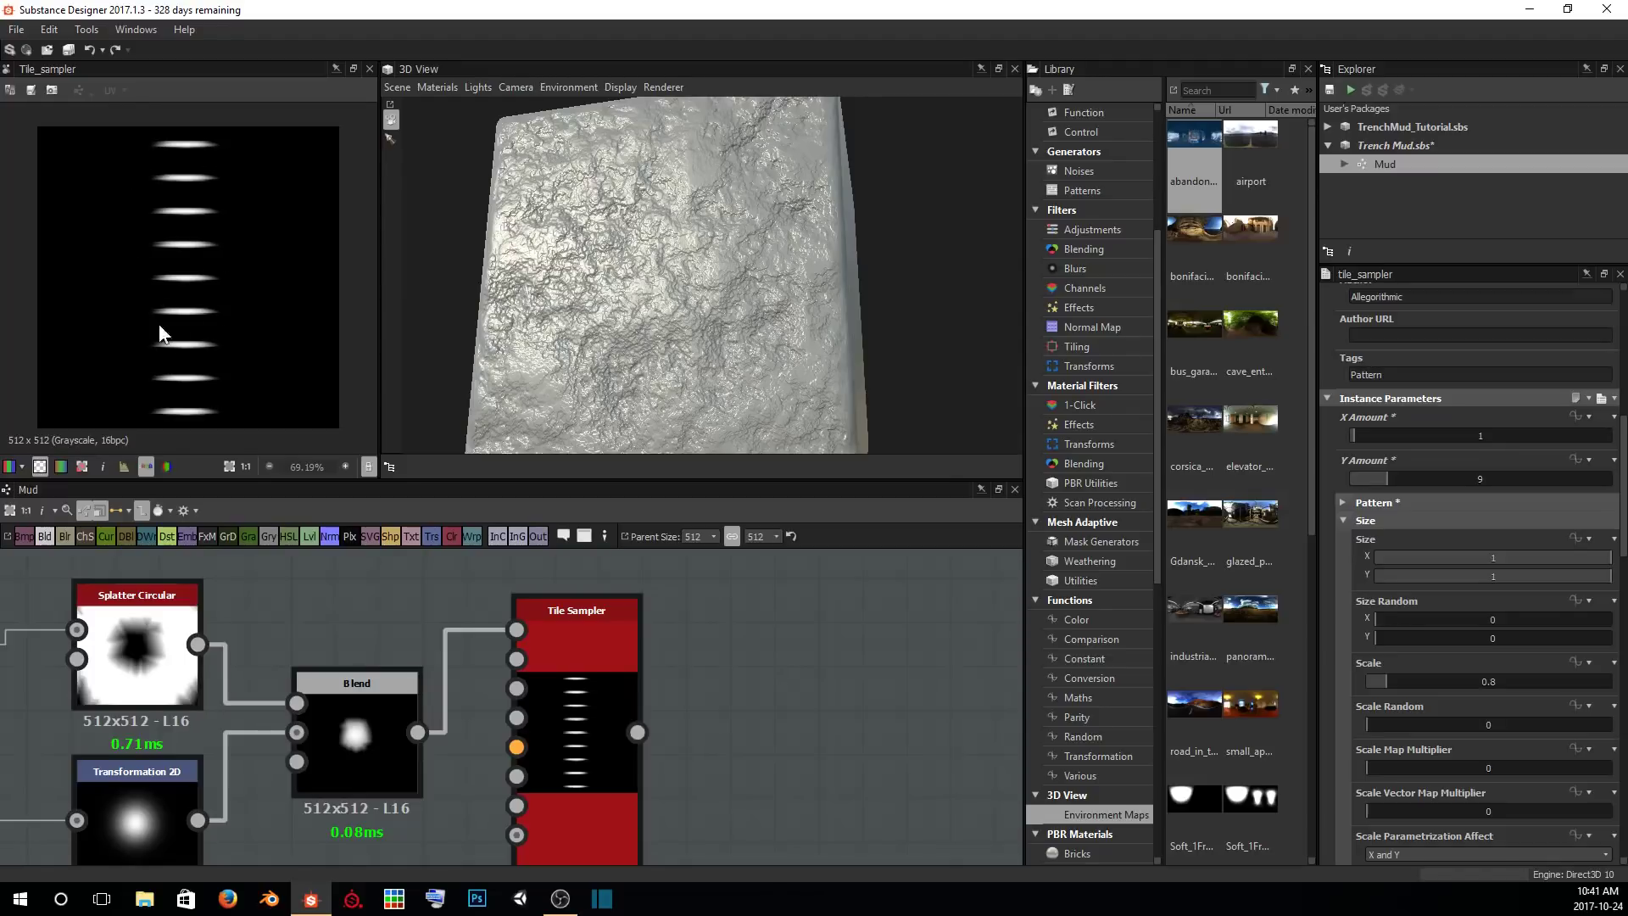
Preview the clump's Blend node for comparison, return to the Tile Sampler and set its X Amount to 8.
double_click(355, 729)
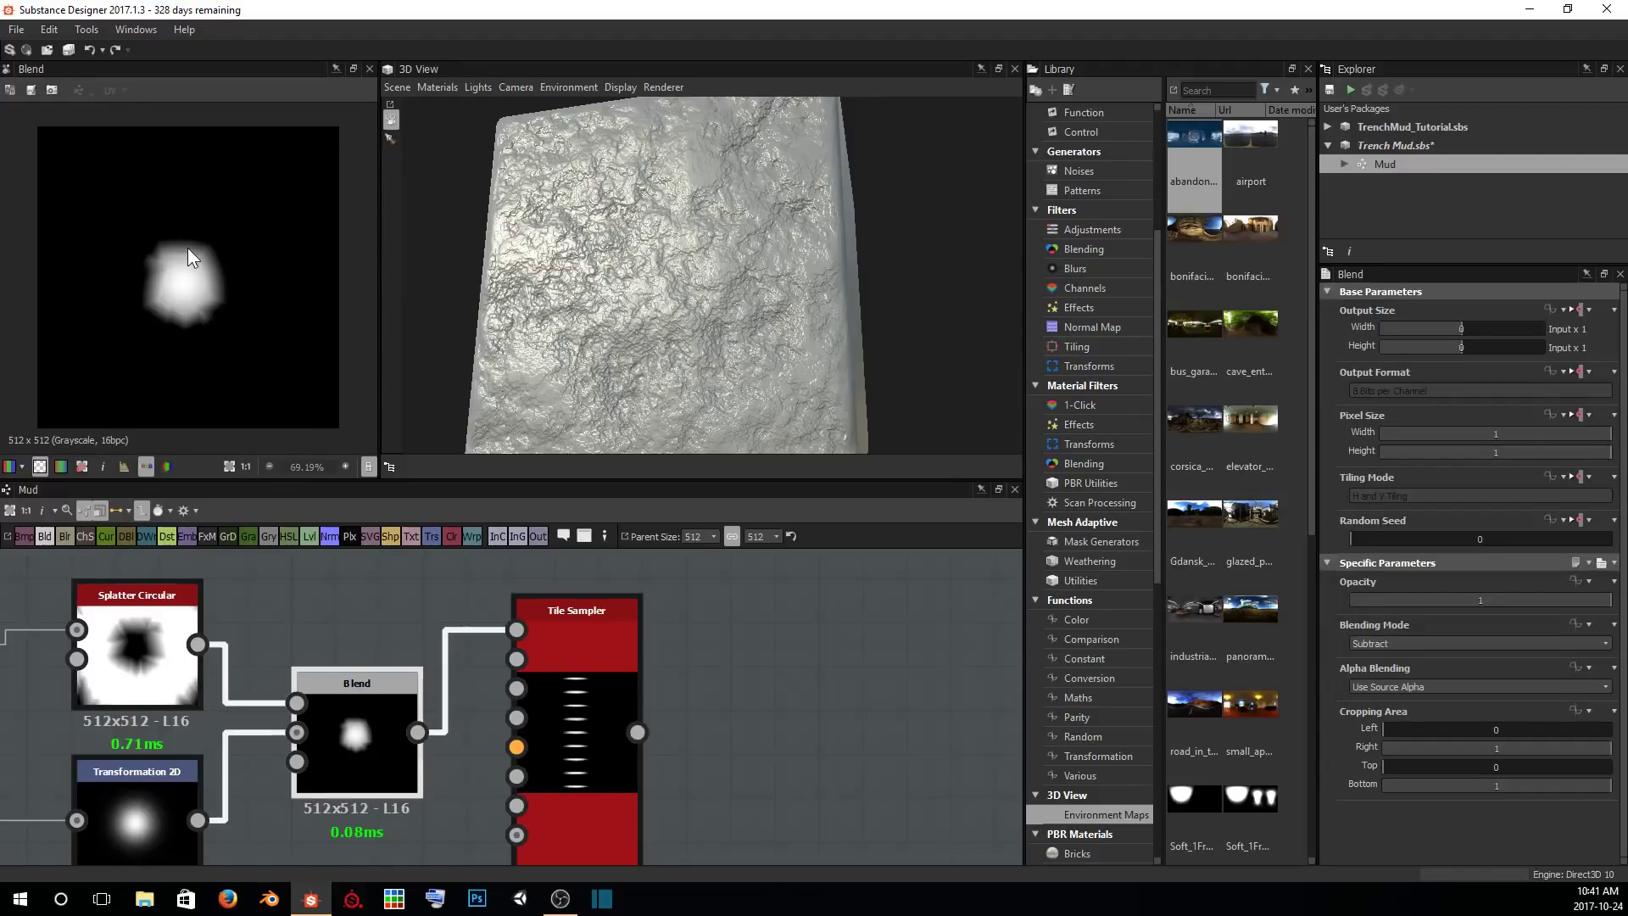
double_click(580, 771)
scroll(1468, 542, down, 10)
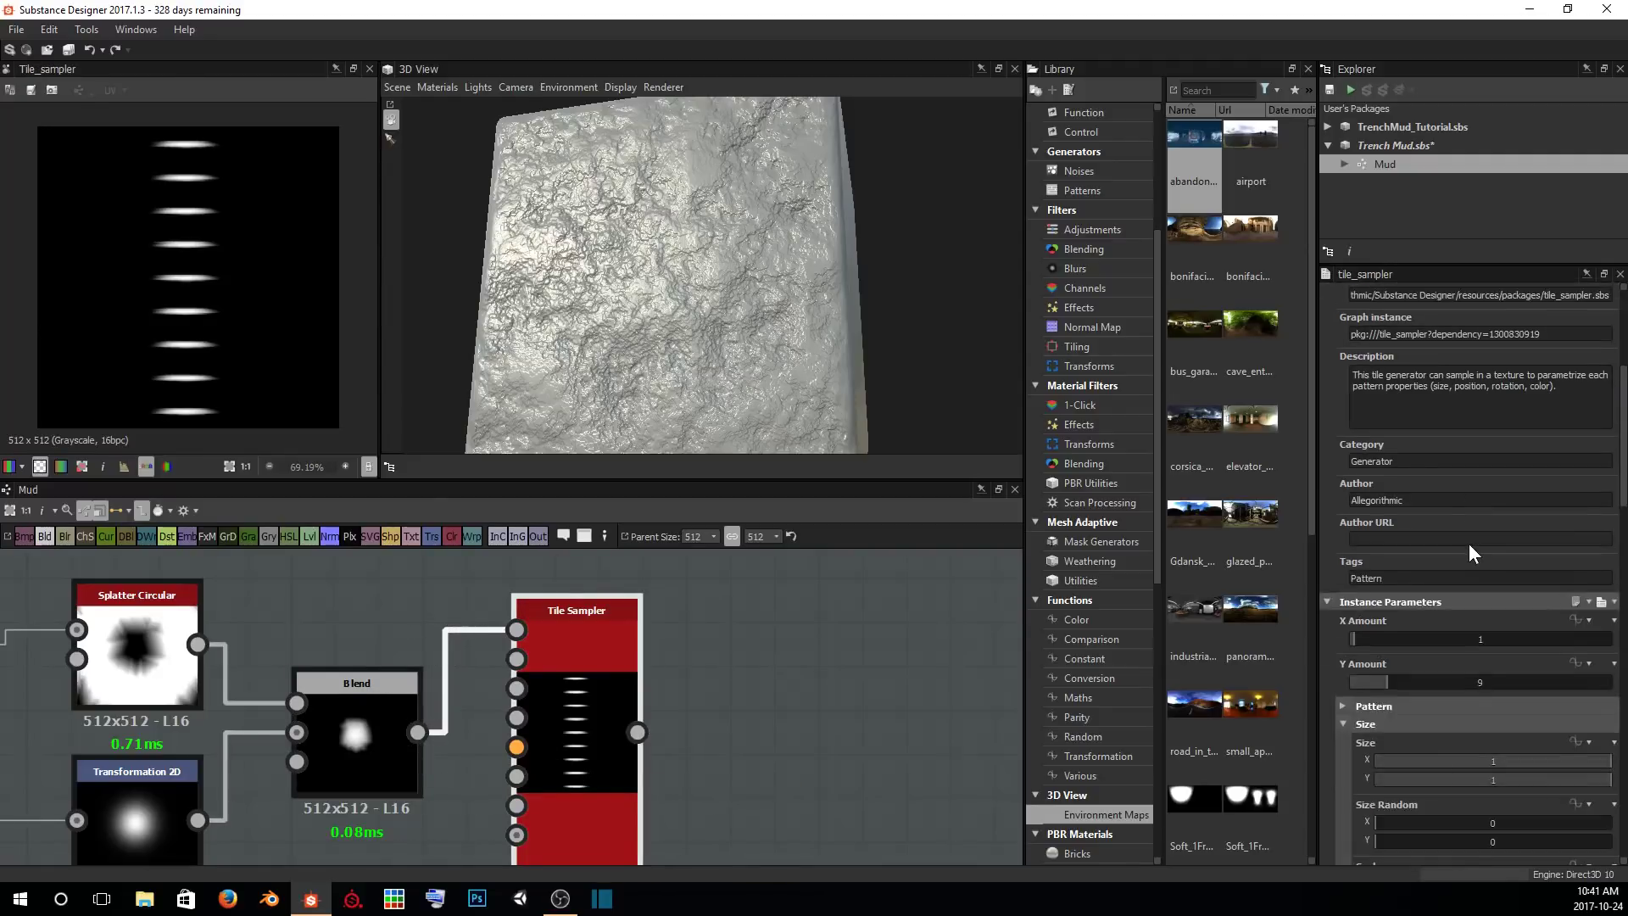
drag(1356, 385, 1386, 390)
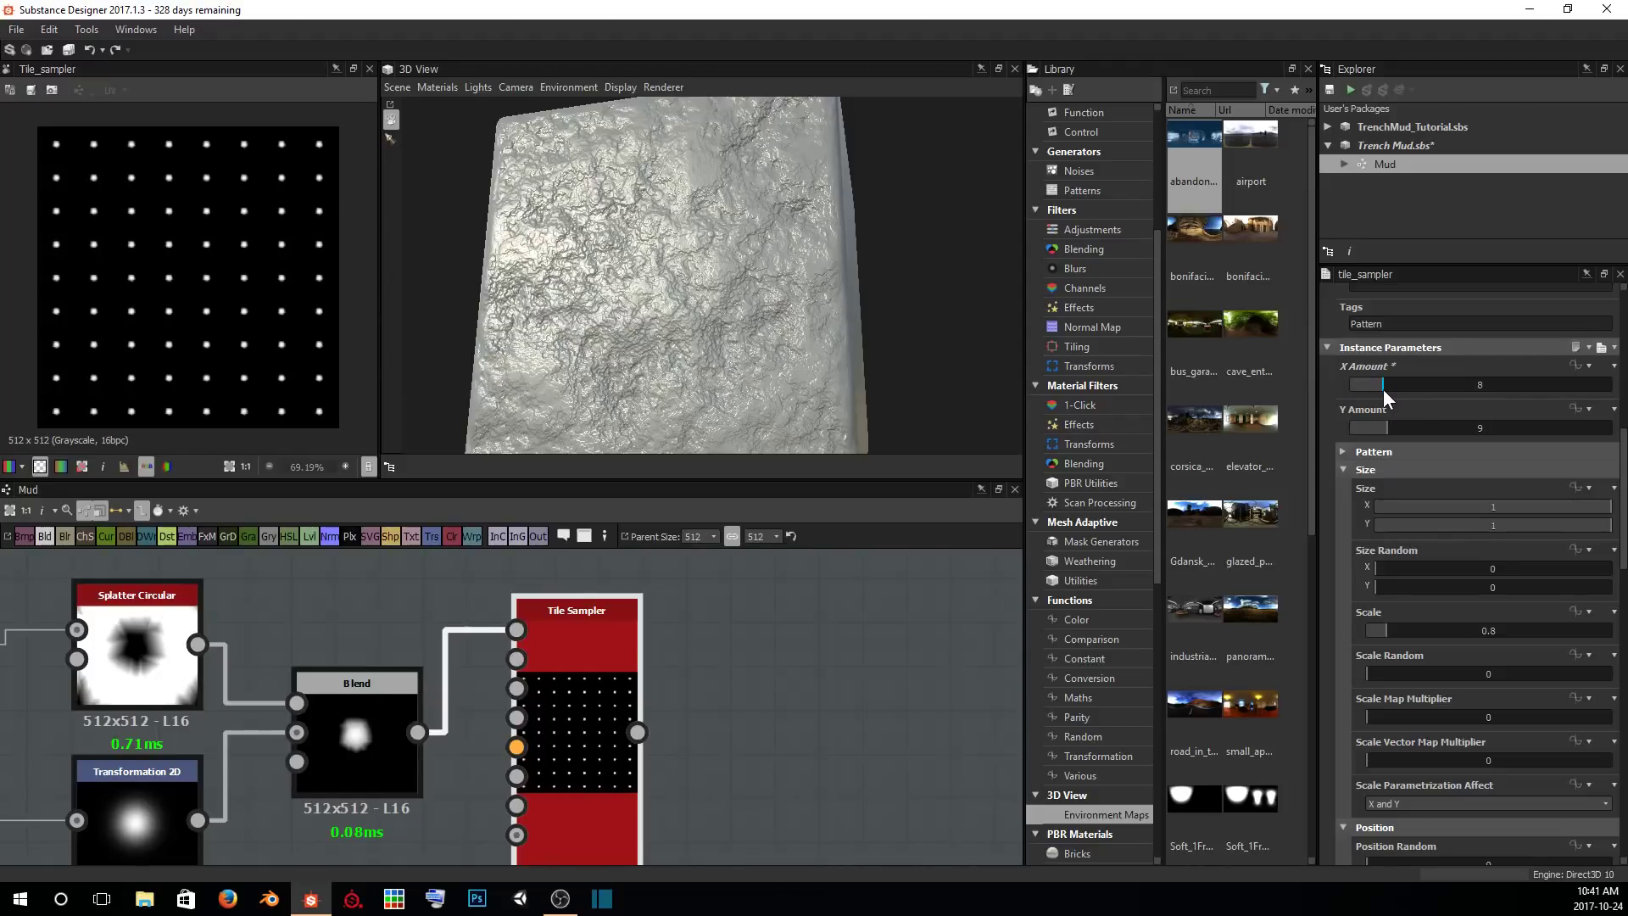
Set the Tile Sampler's X Amount to 7 and compare the clump proportions up close.
scroll(241, 236, up, 8)
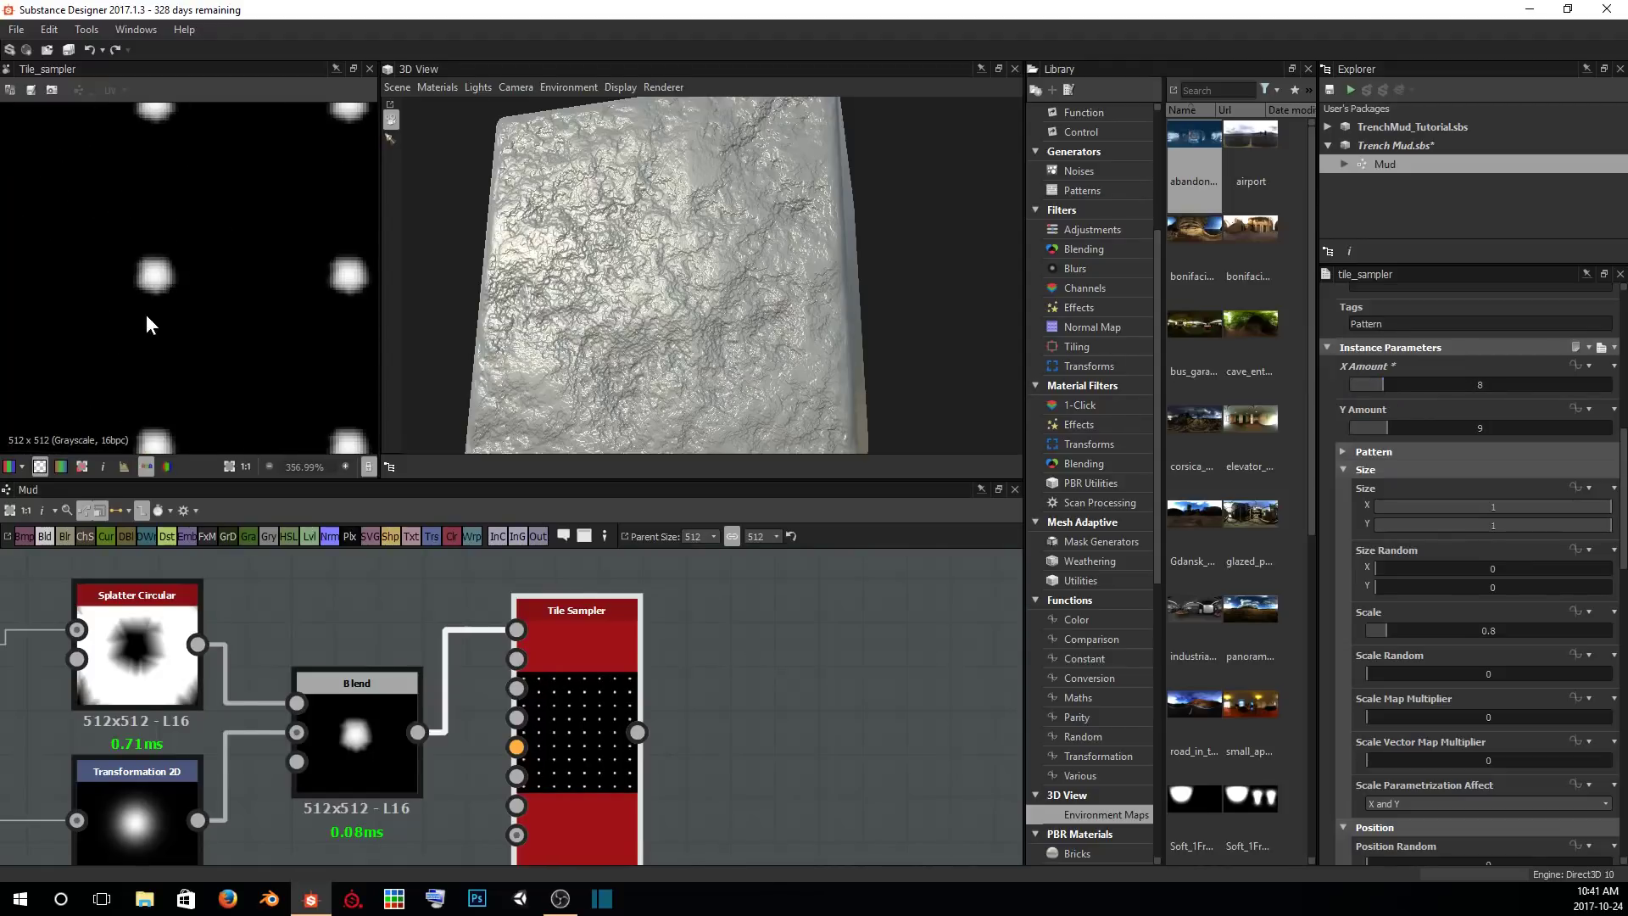
scroll(146, 316, up, 2)
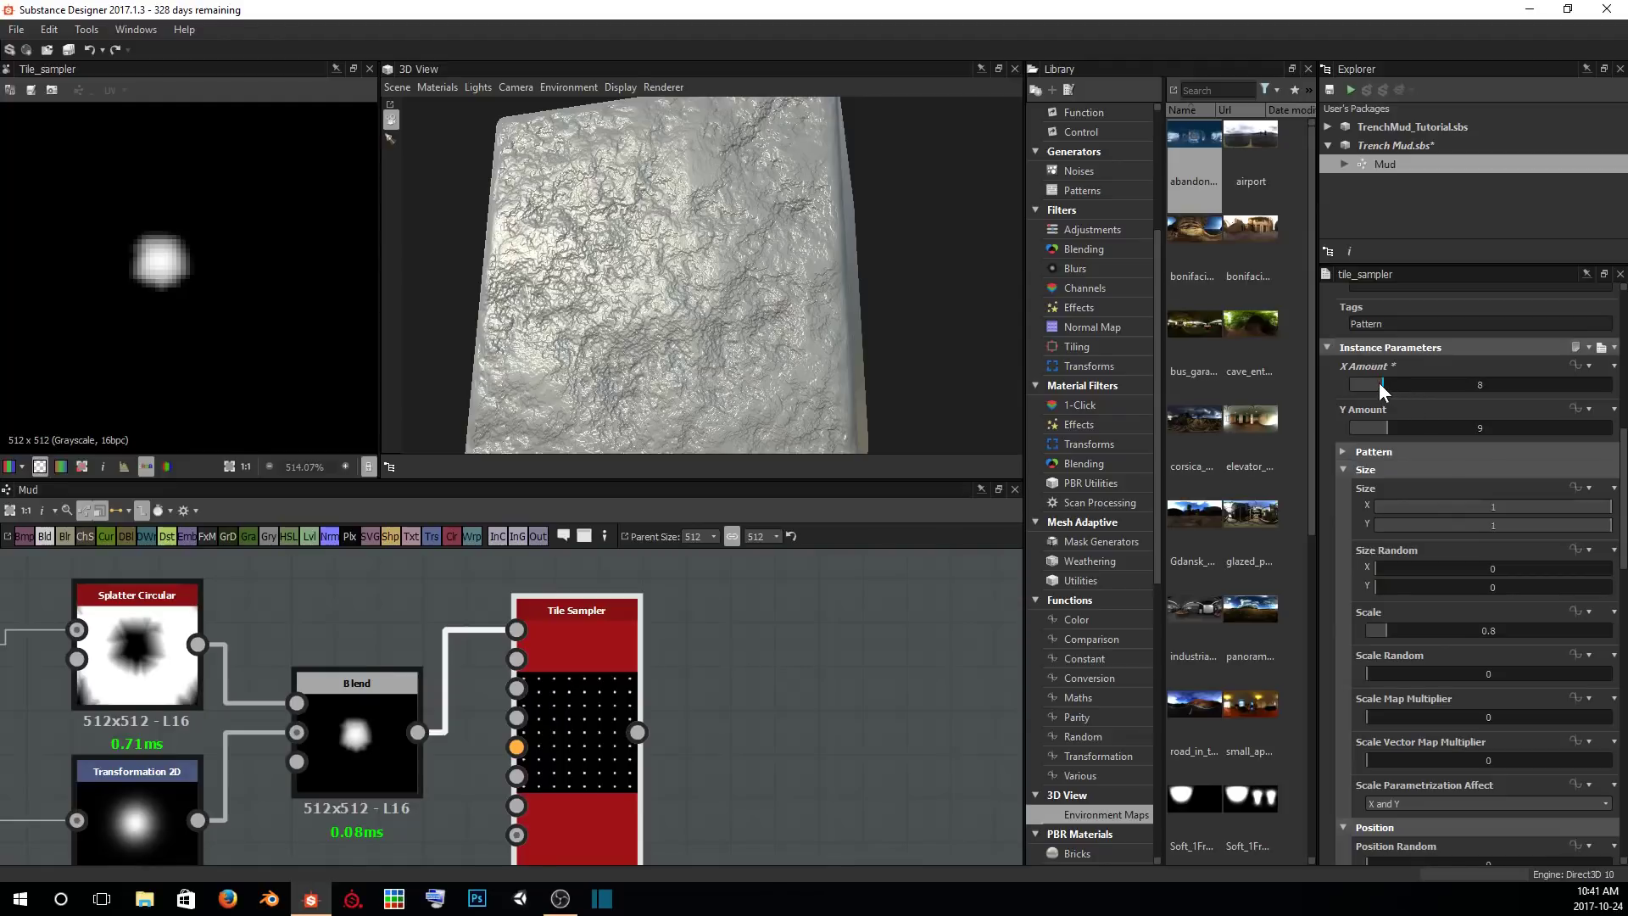
drag(1380, 385, 1376, 386)
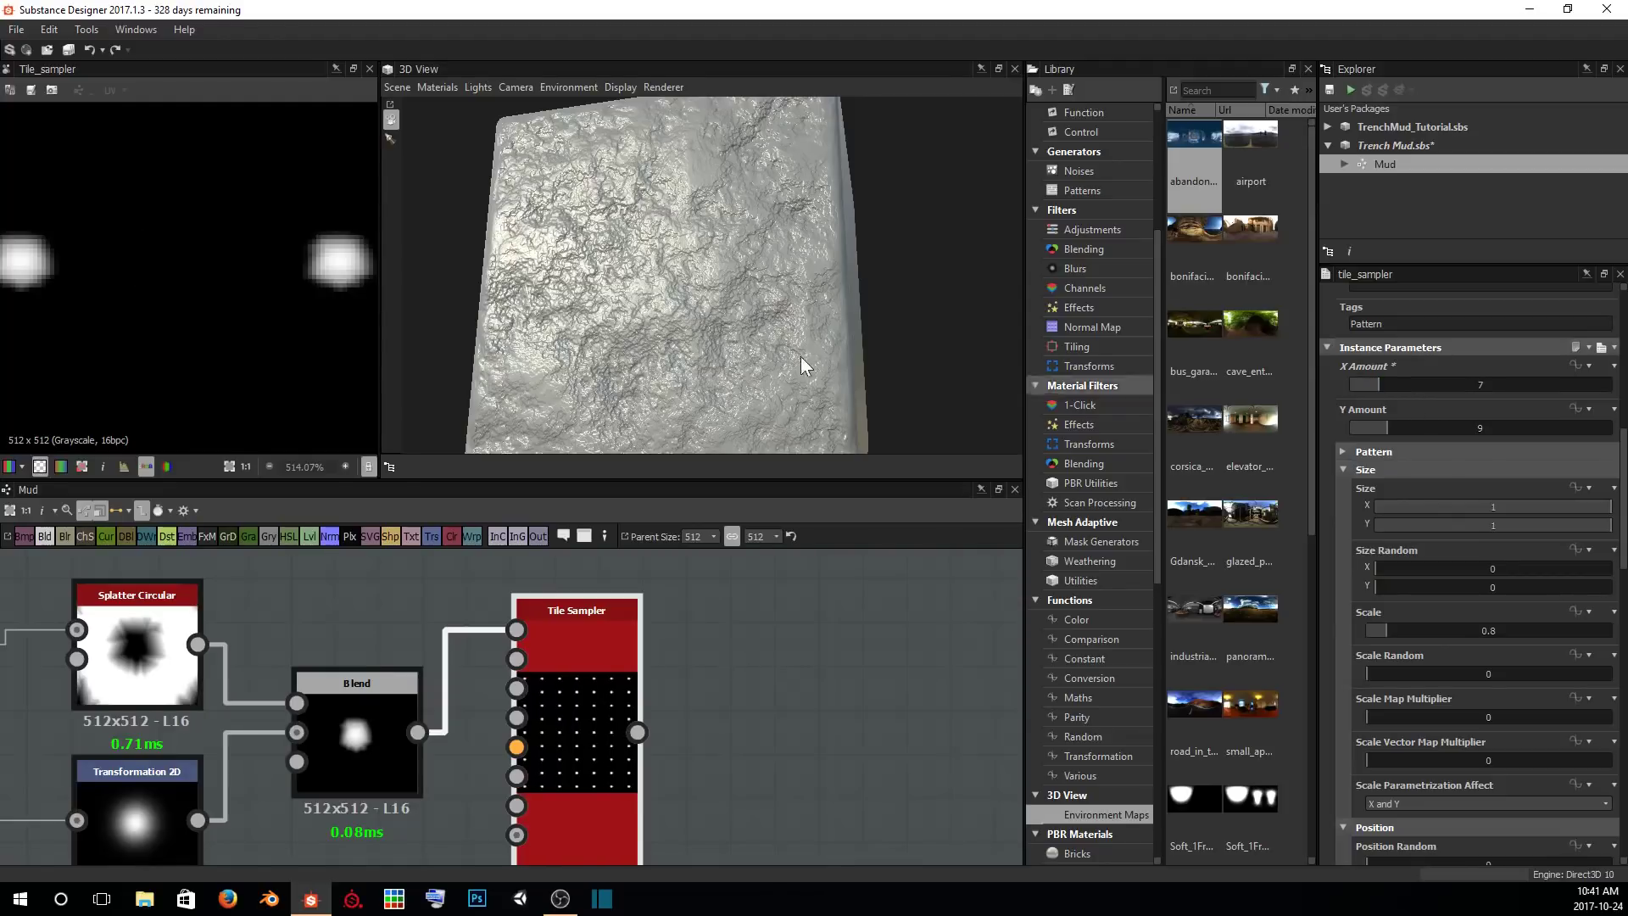
scroll(221, 285, down, 3)
scroll(219, 285, up, 3)
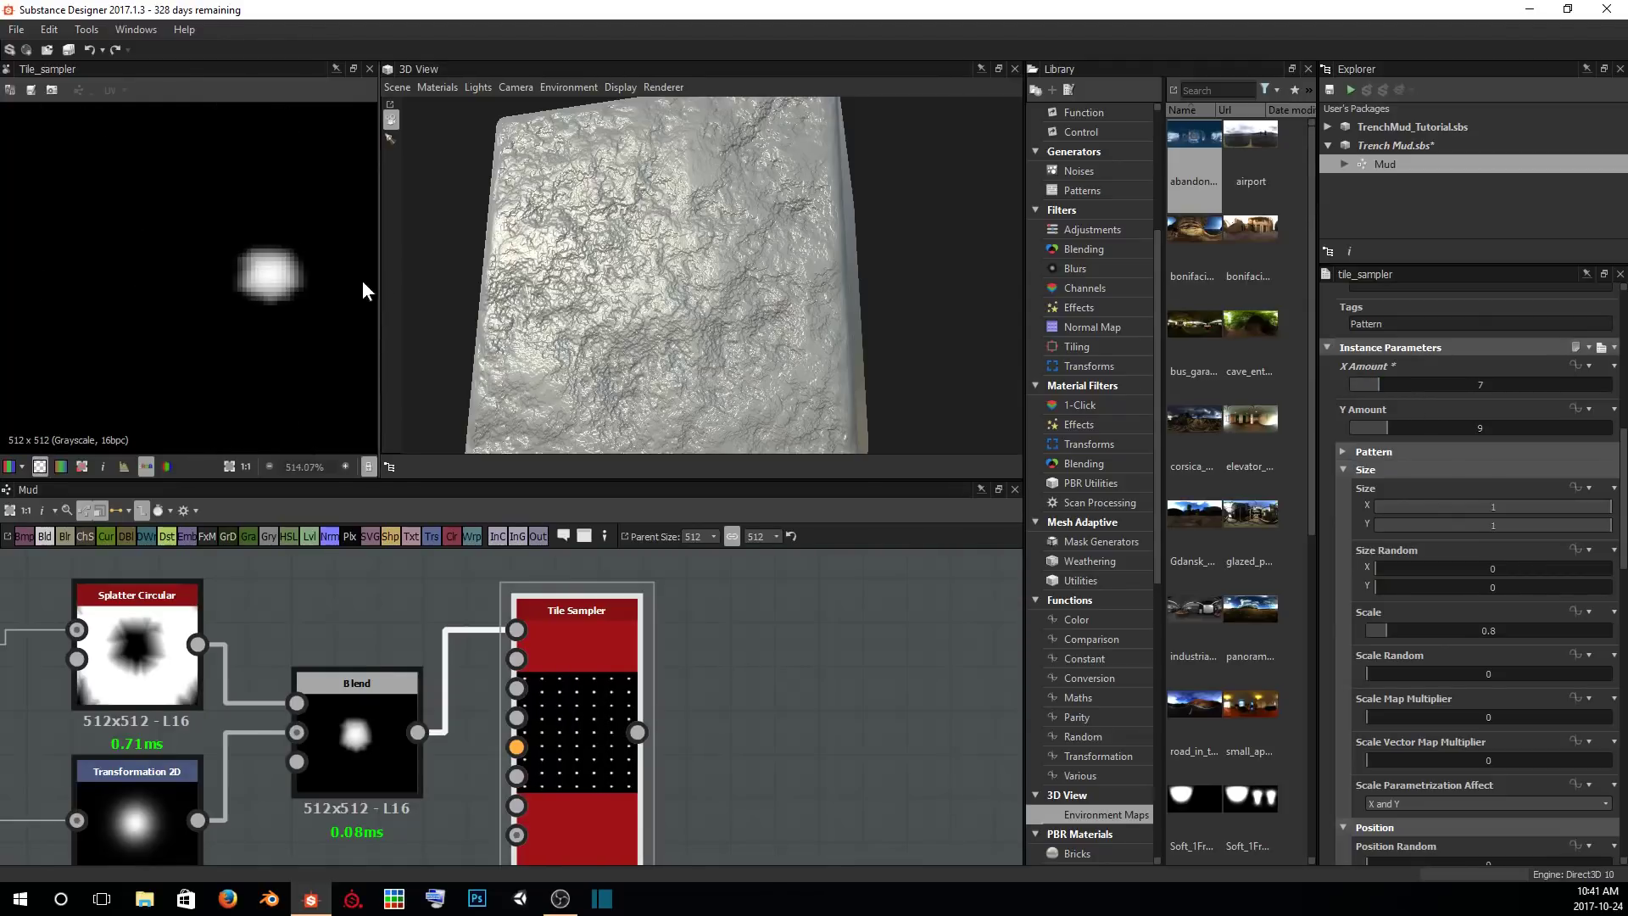
scroll(246, 281, down, 12)
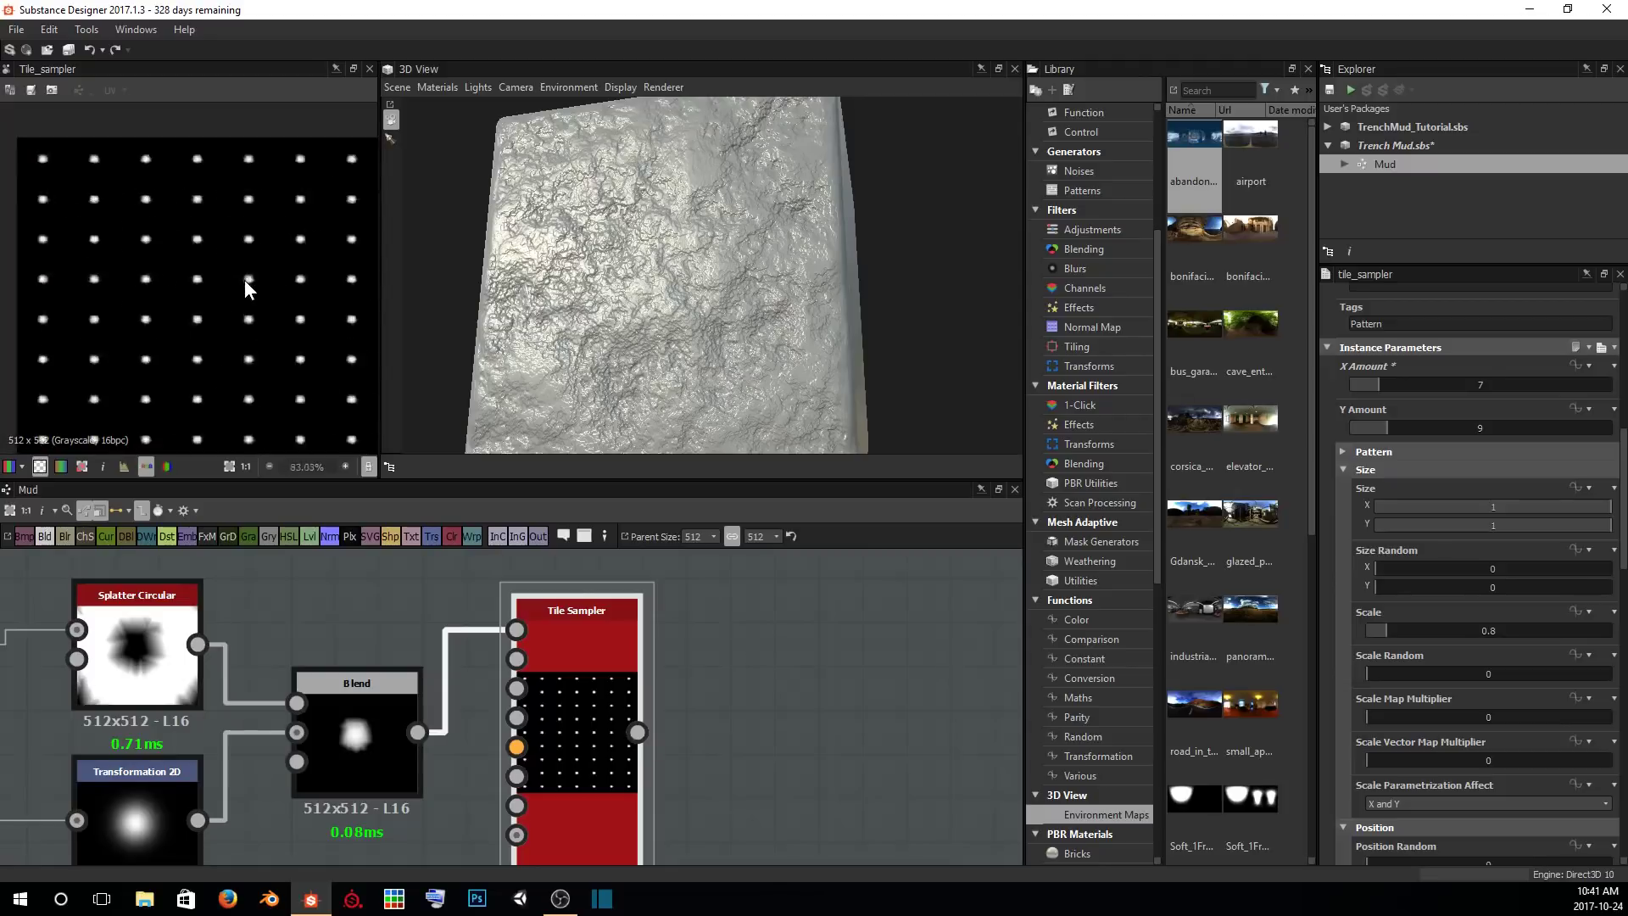
Set the Tile Sampler's X Amount and Y Amount both to 20 and its Scale to 3.33.
drag(1374, 379, 1434, 428)
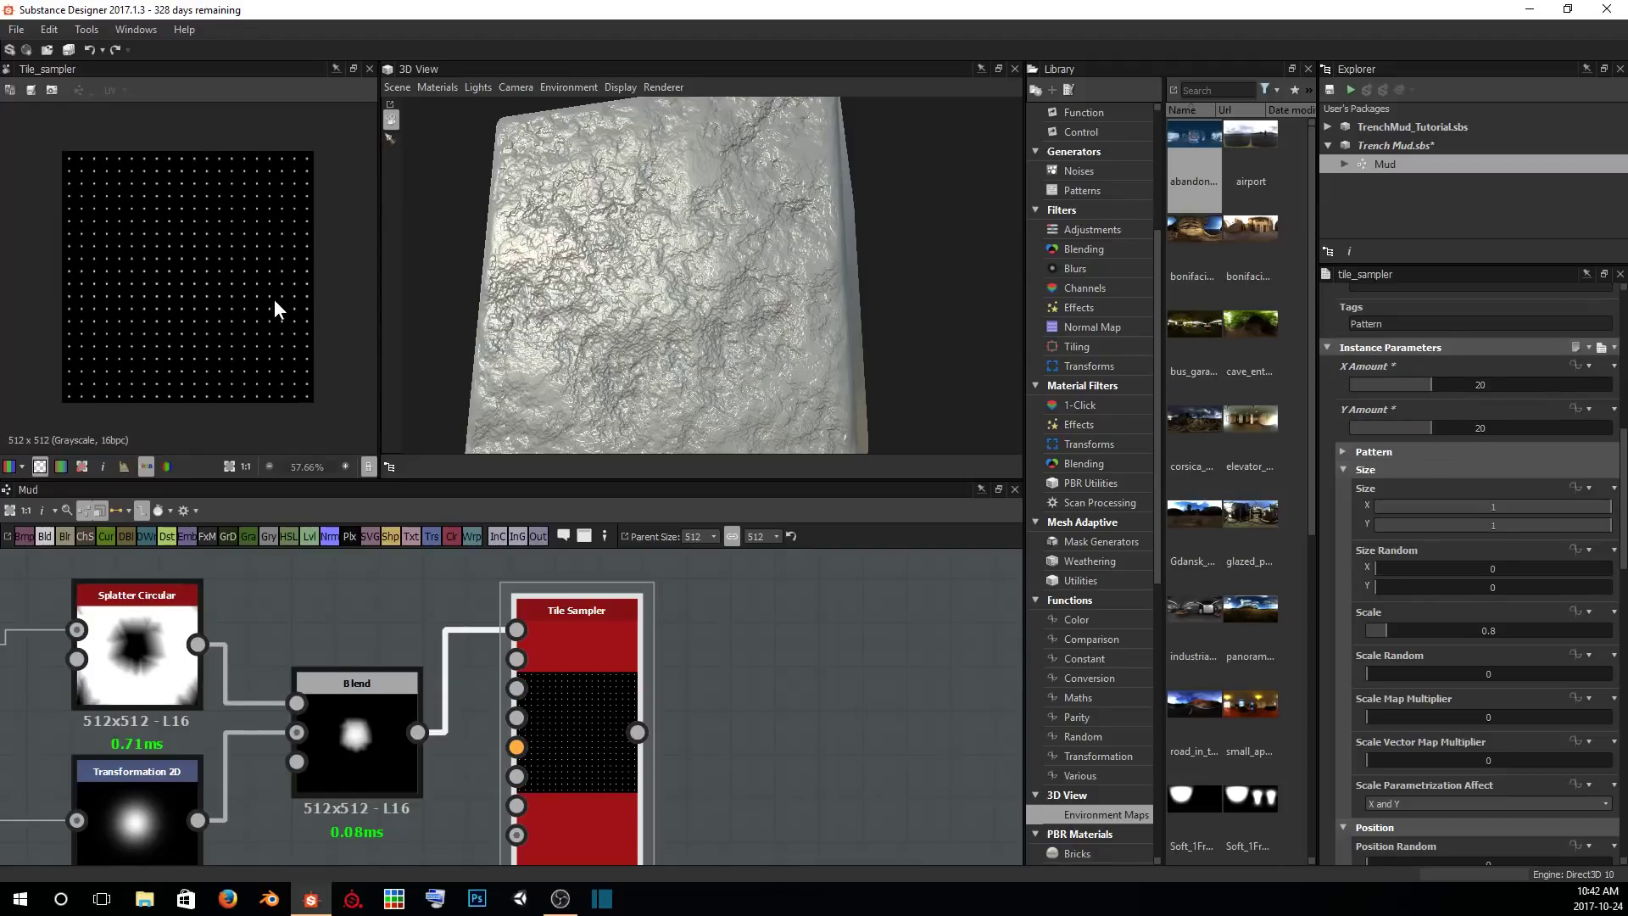
scroll(1424, 598, down, 3)
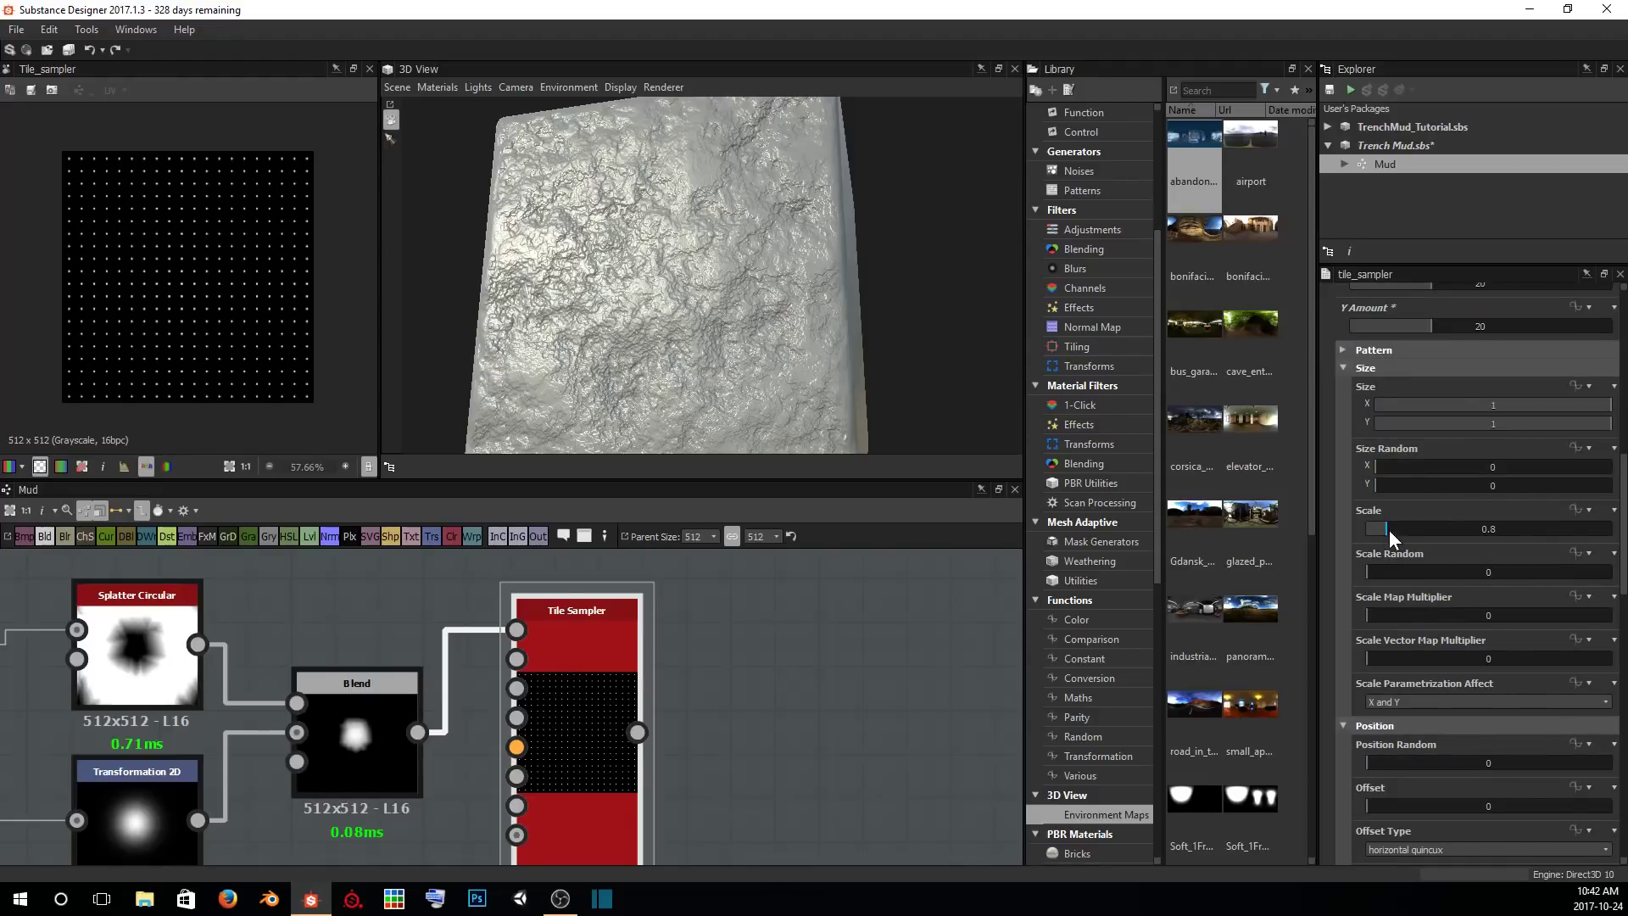
drag(1389, 529, 1446, 536)
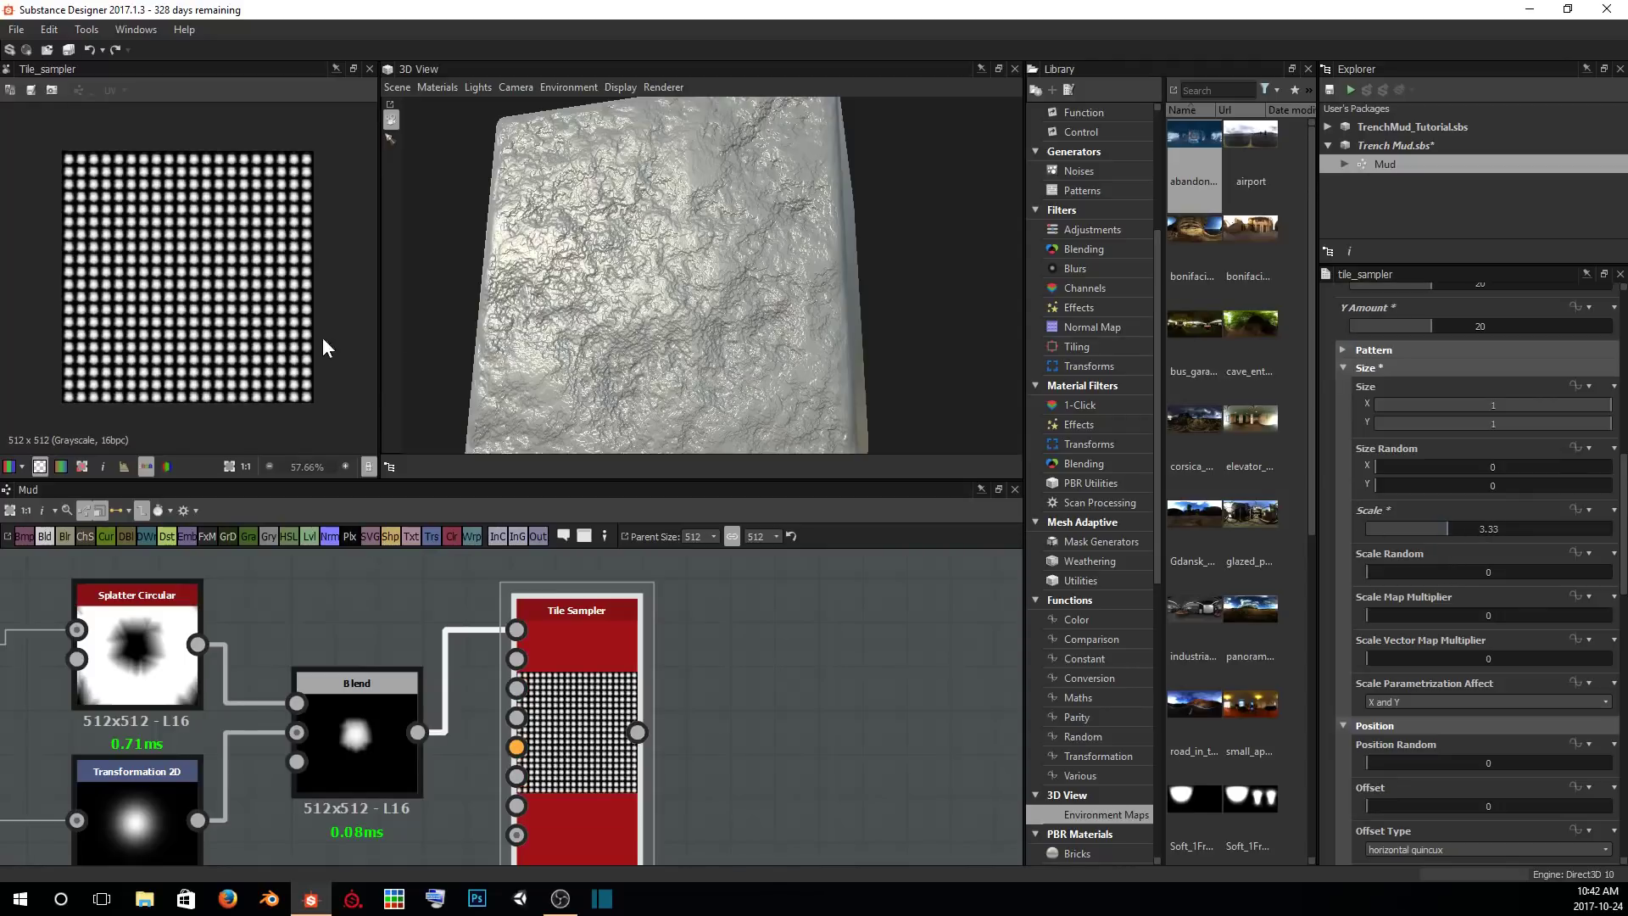
Set the Tile Sampler's Scale Random to 0.89 and check the clump size variation up close and across the whole texture.
scroll(251, 282, up, 5)
scroll(249, 278, up, 3)
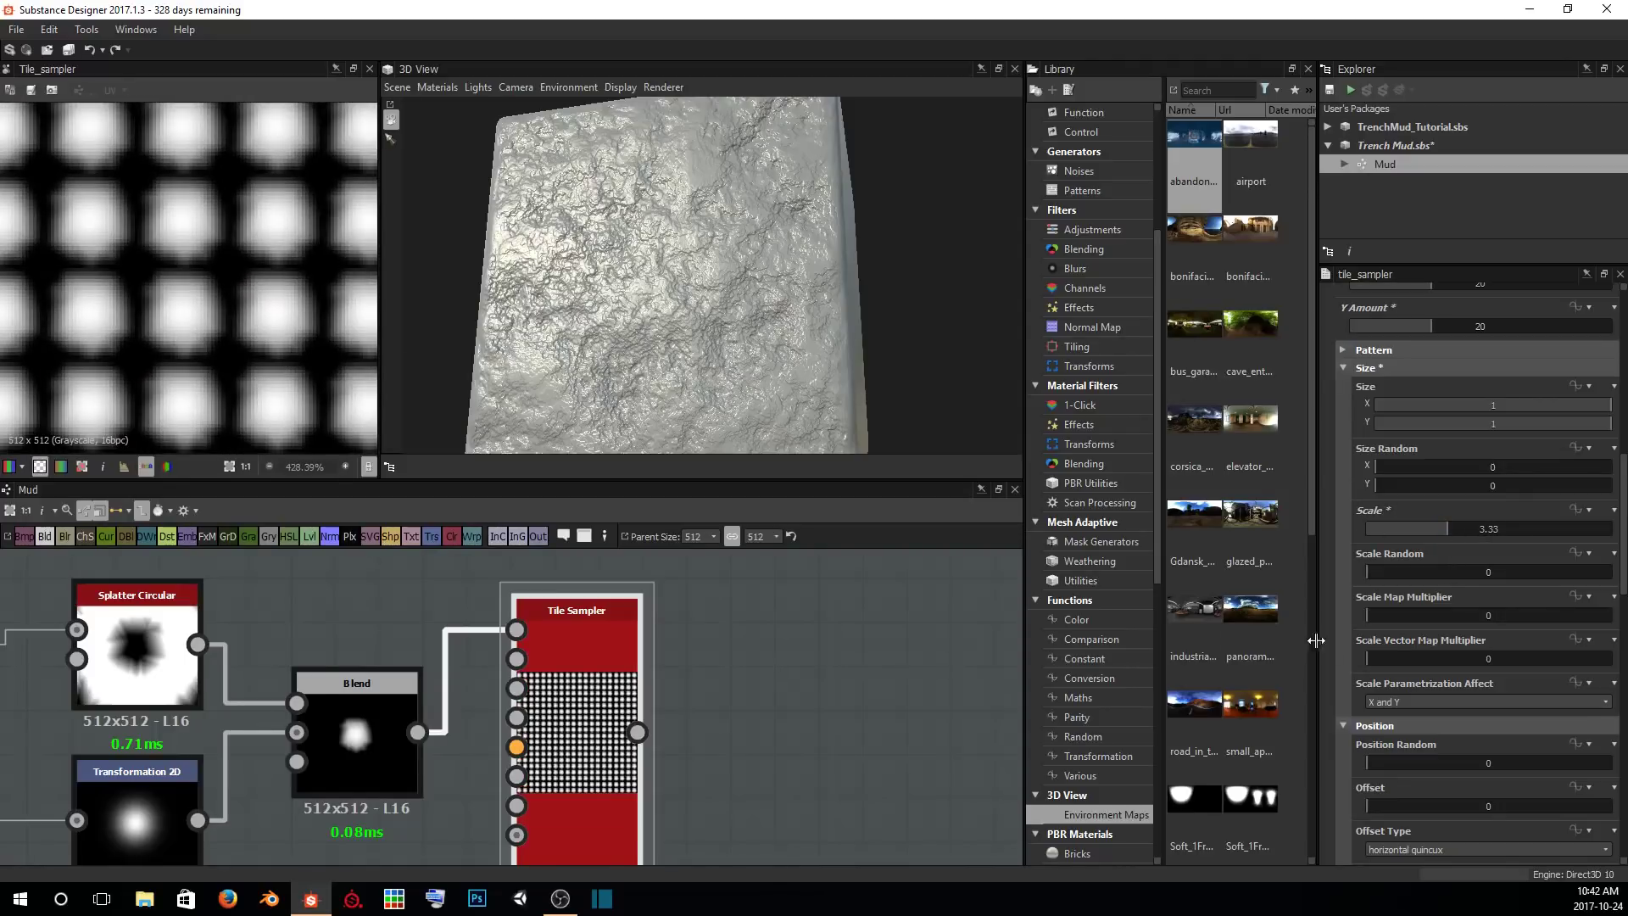
drag(1381, 571, 1582, 577)
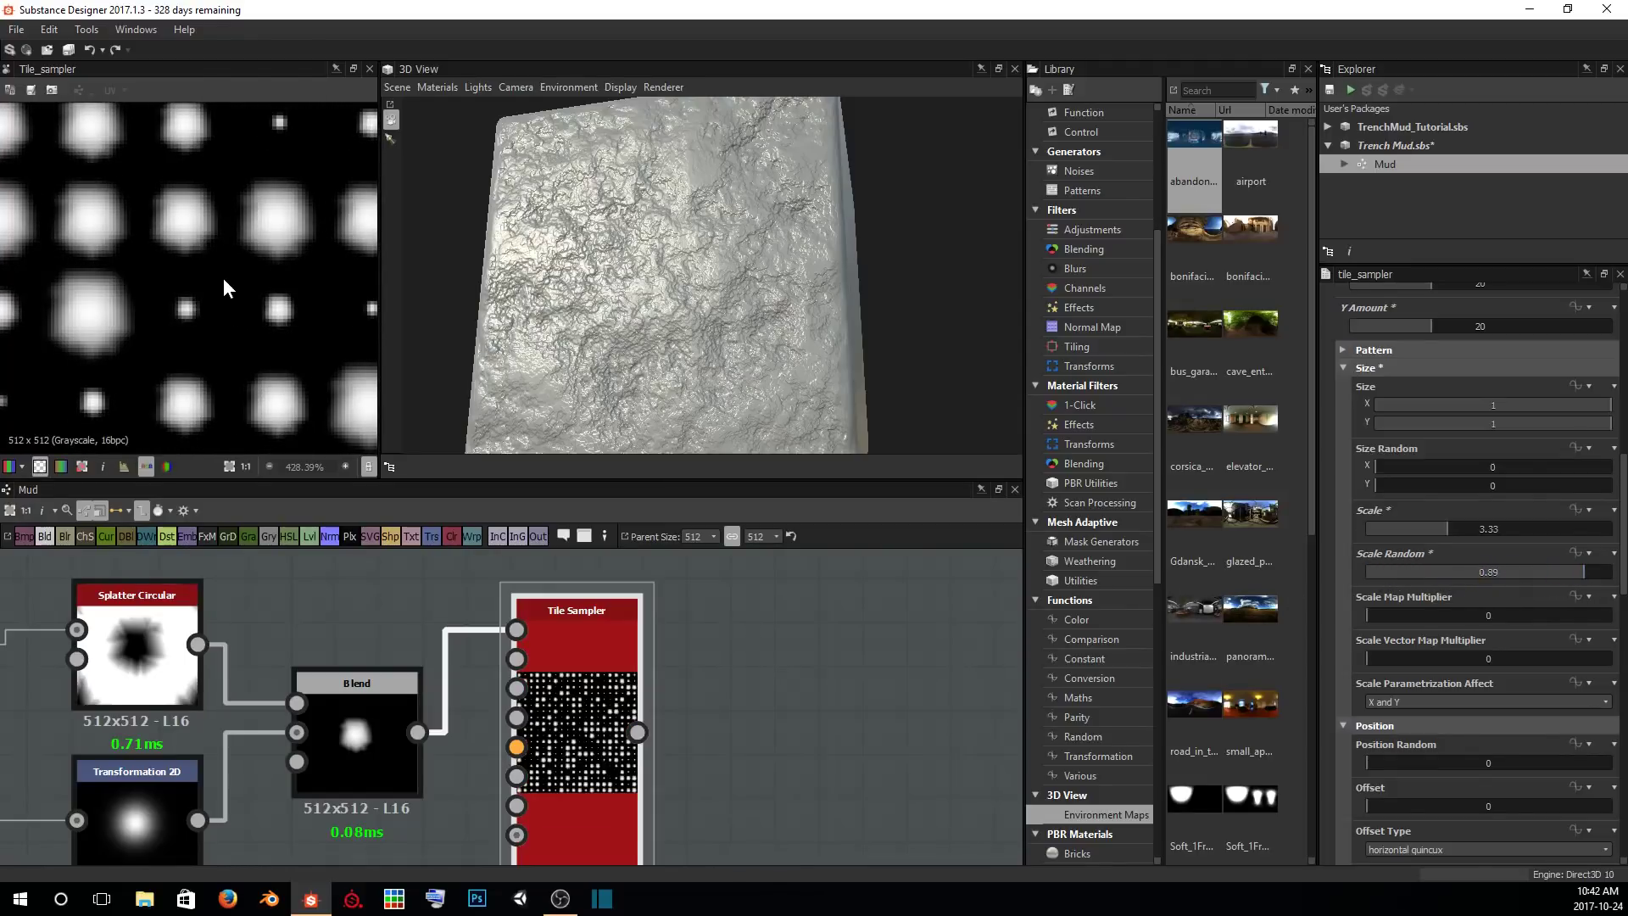
scroll(222, 277, down, 3)
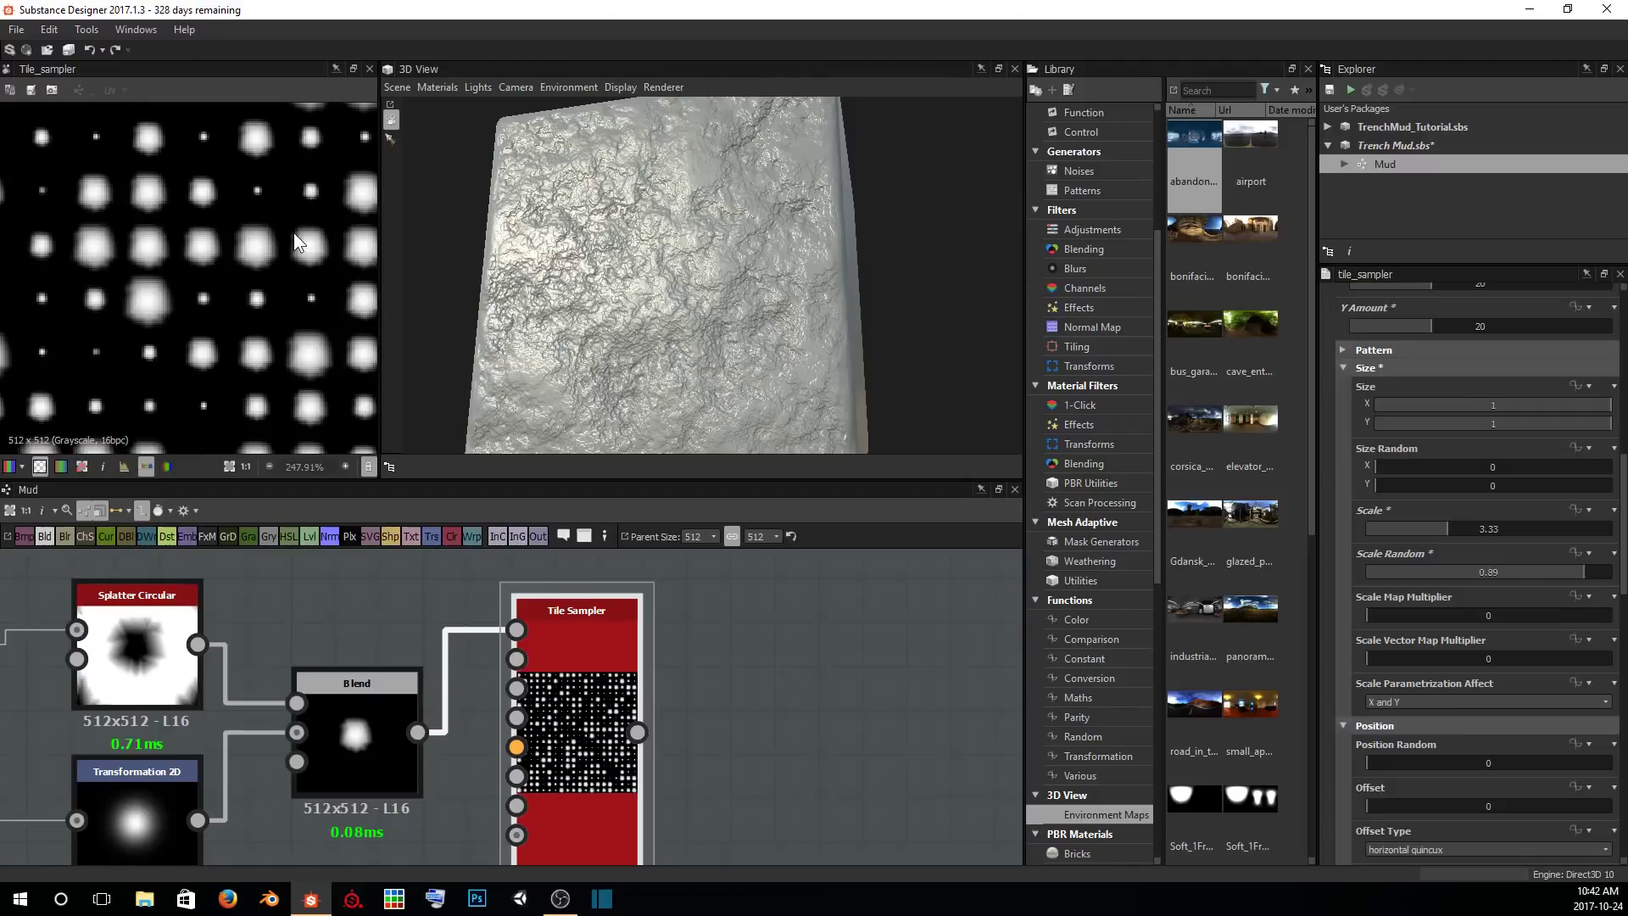
scroll(288, 242, down, 9)
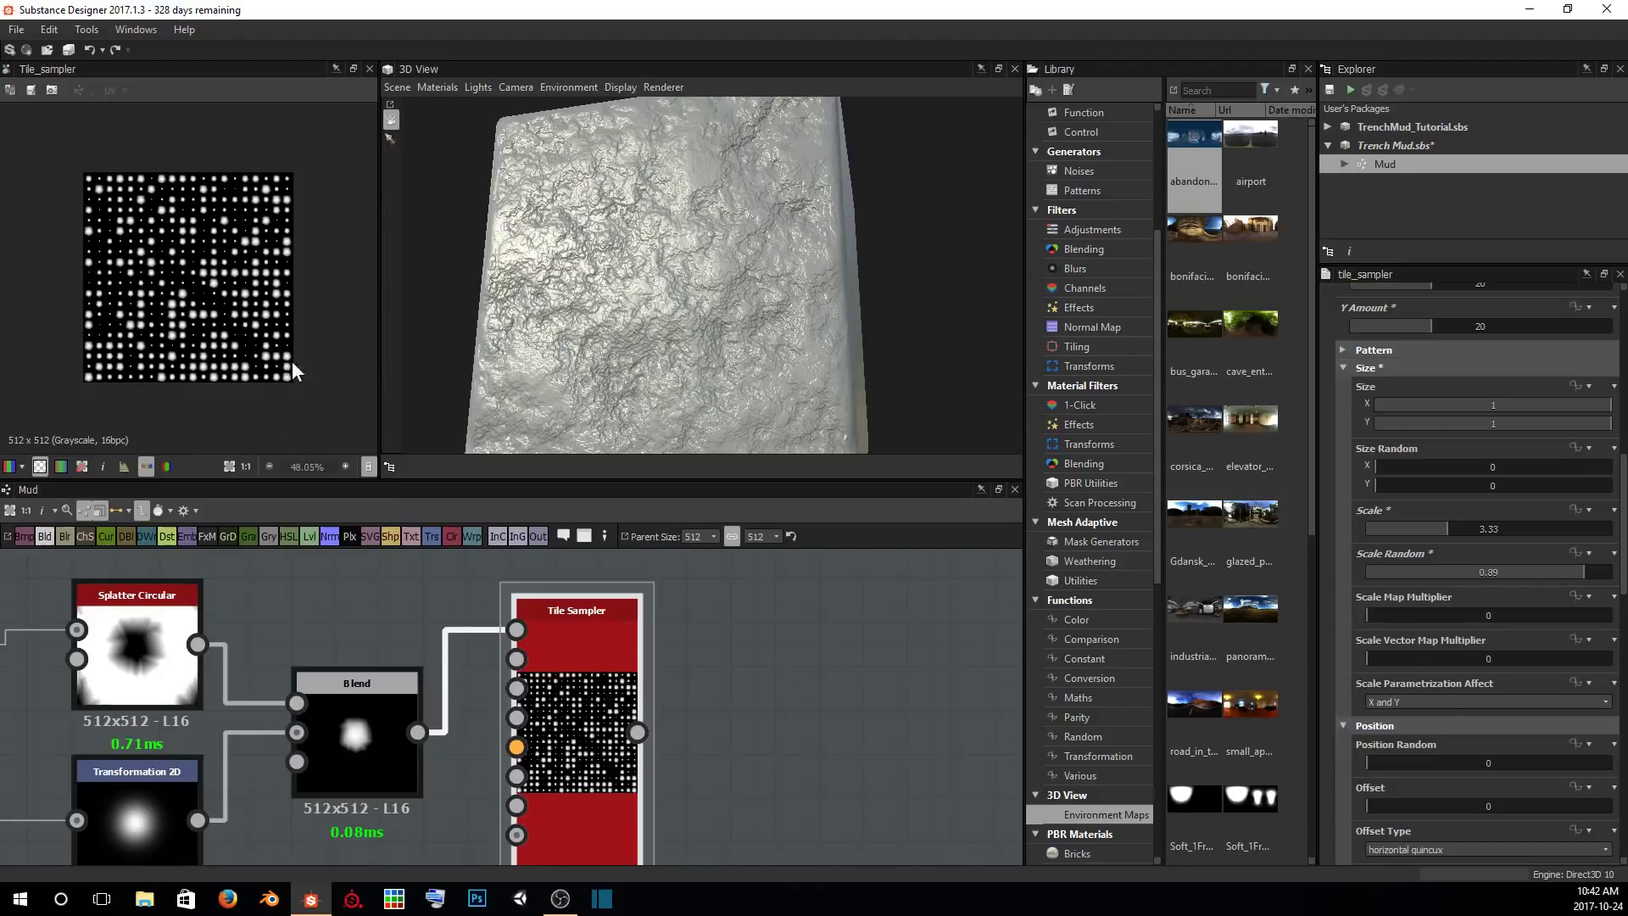
scroll(1482, 638, down, 2)
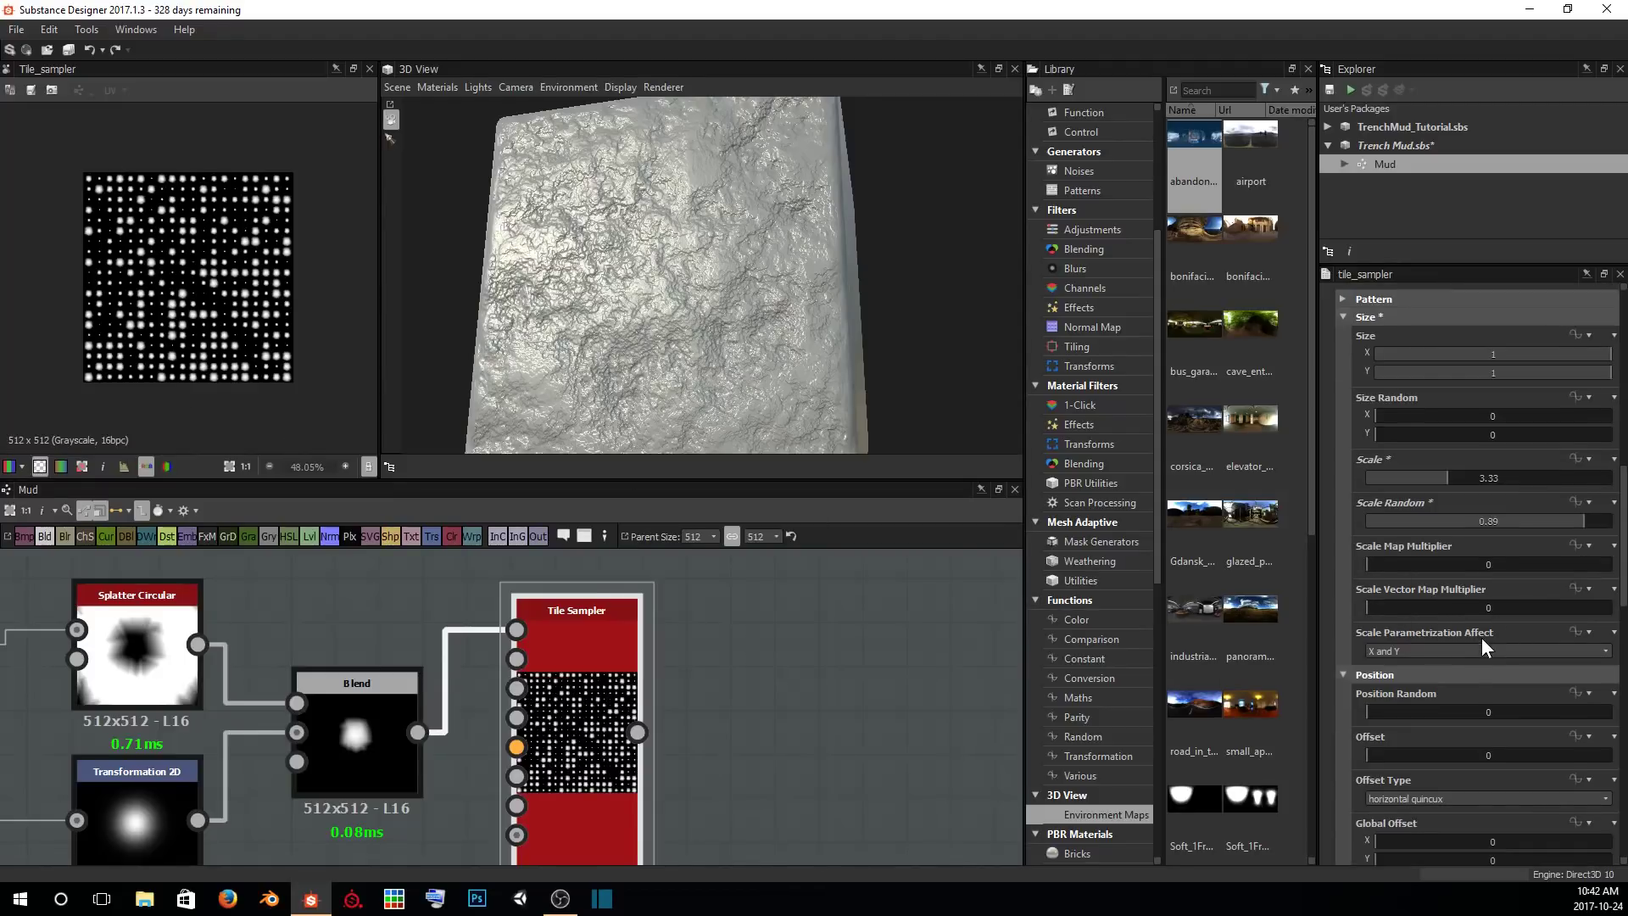
scroll(1471, 603, up, 1)
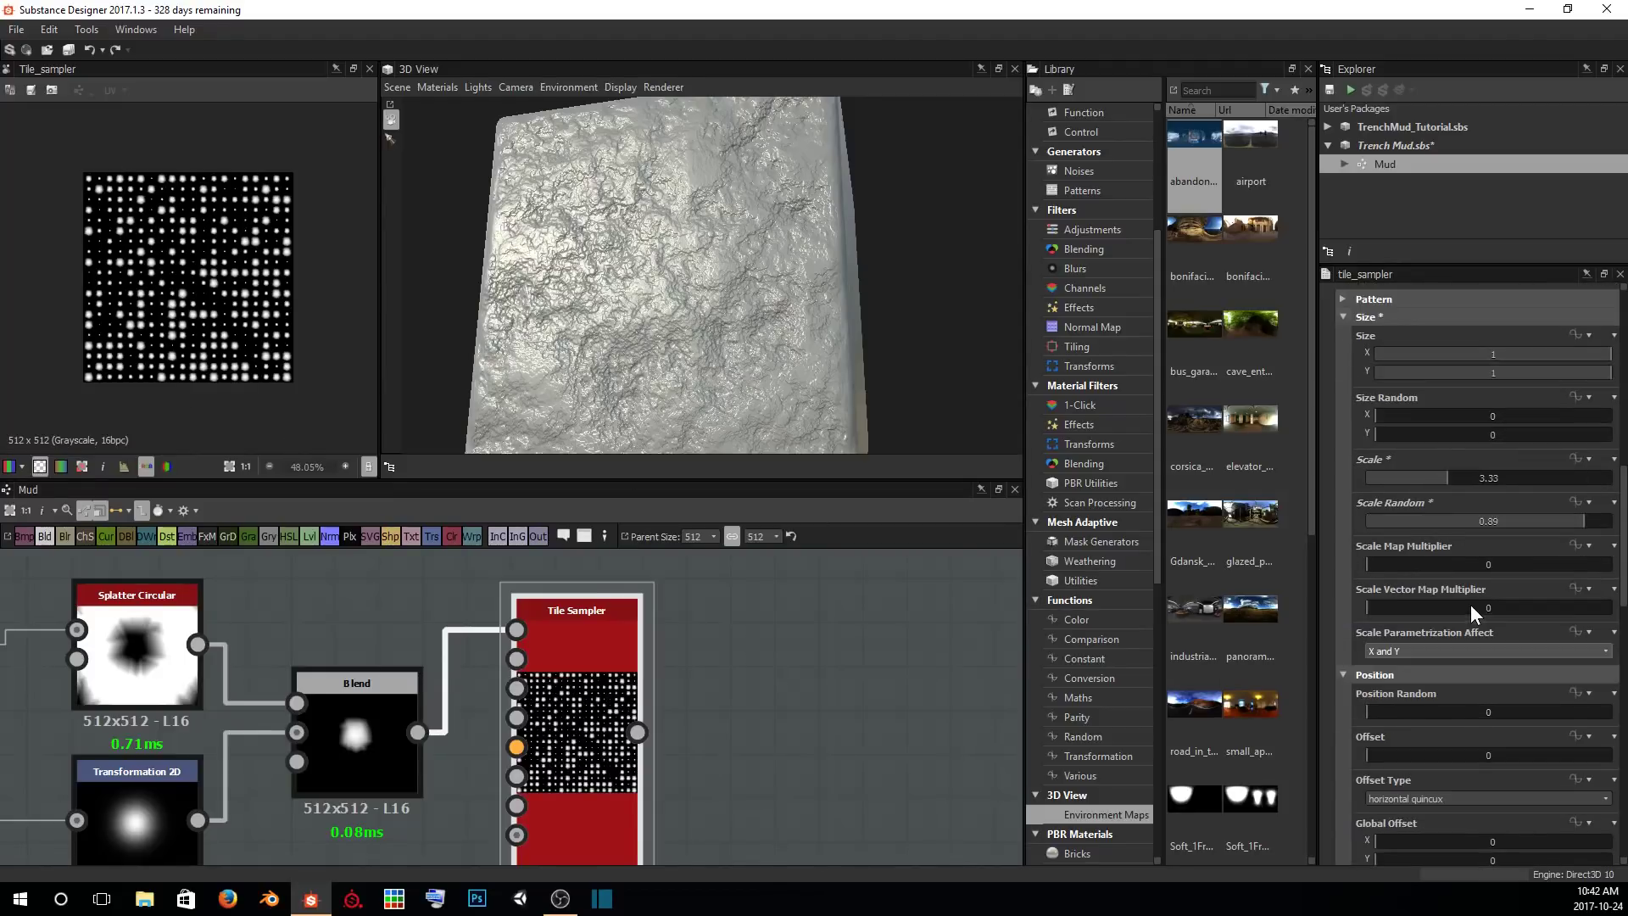
Scatter the clumps with a Position Random of 7.88 and an Offset of 1.
click(1368, 317)
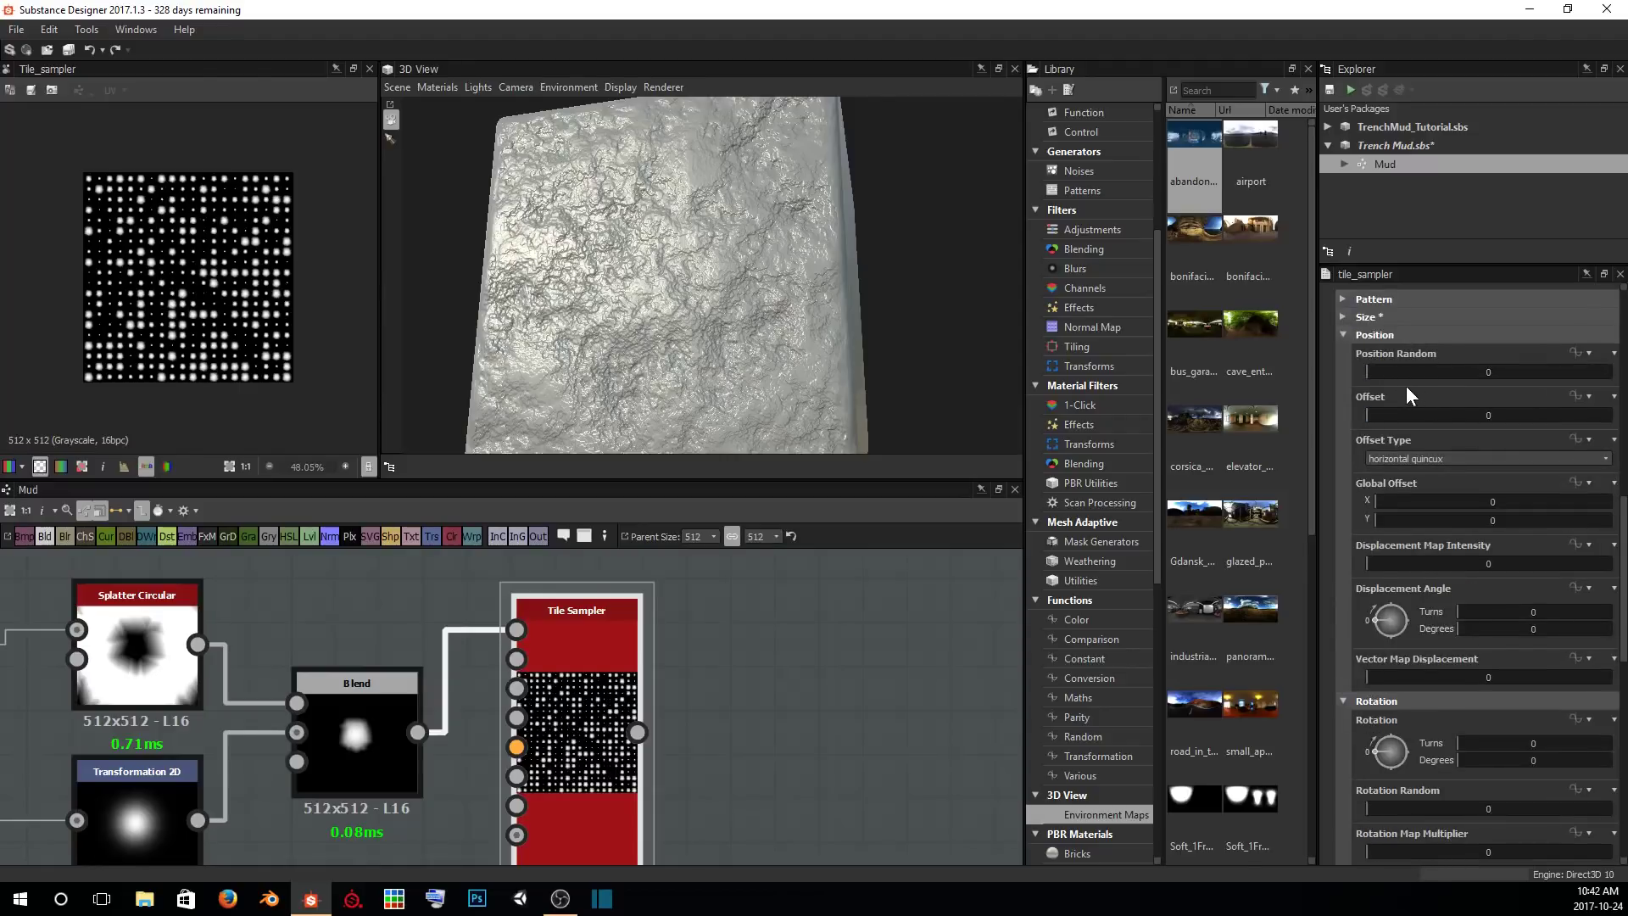
drag(1372, 372, 1467, 370)
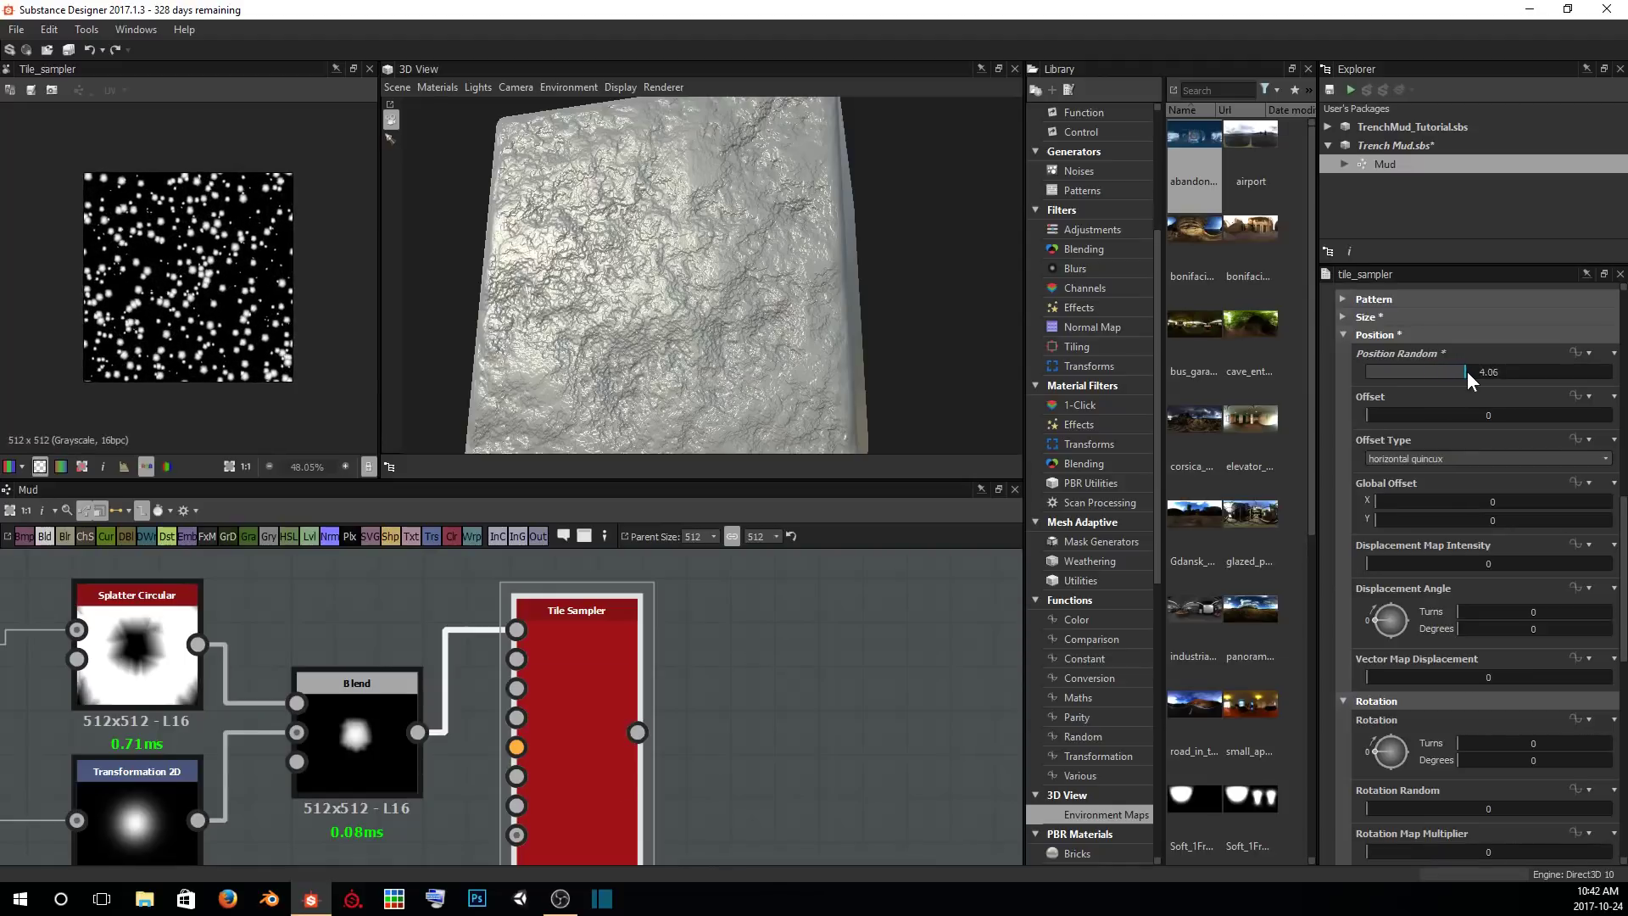
scroll(286, 320, up, 3)
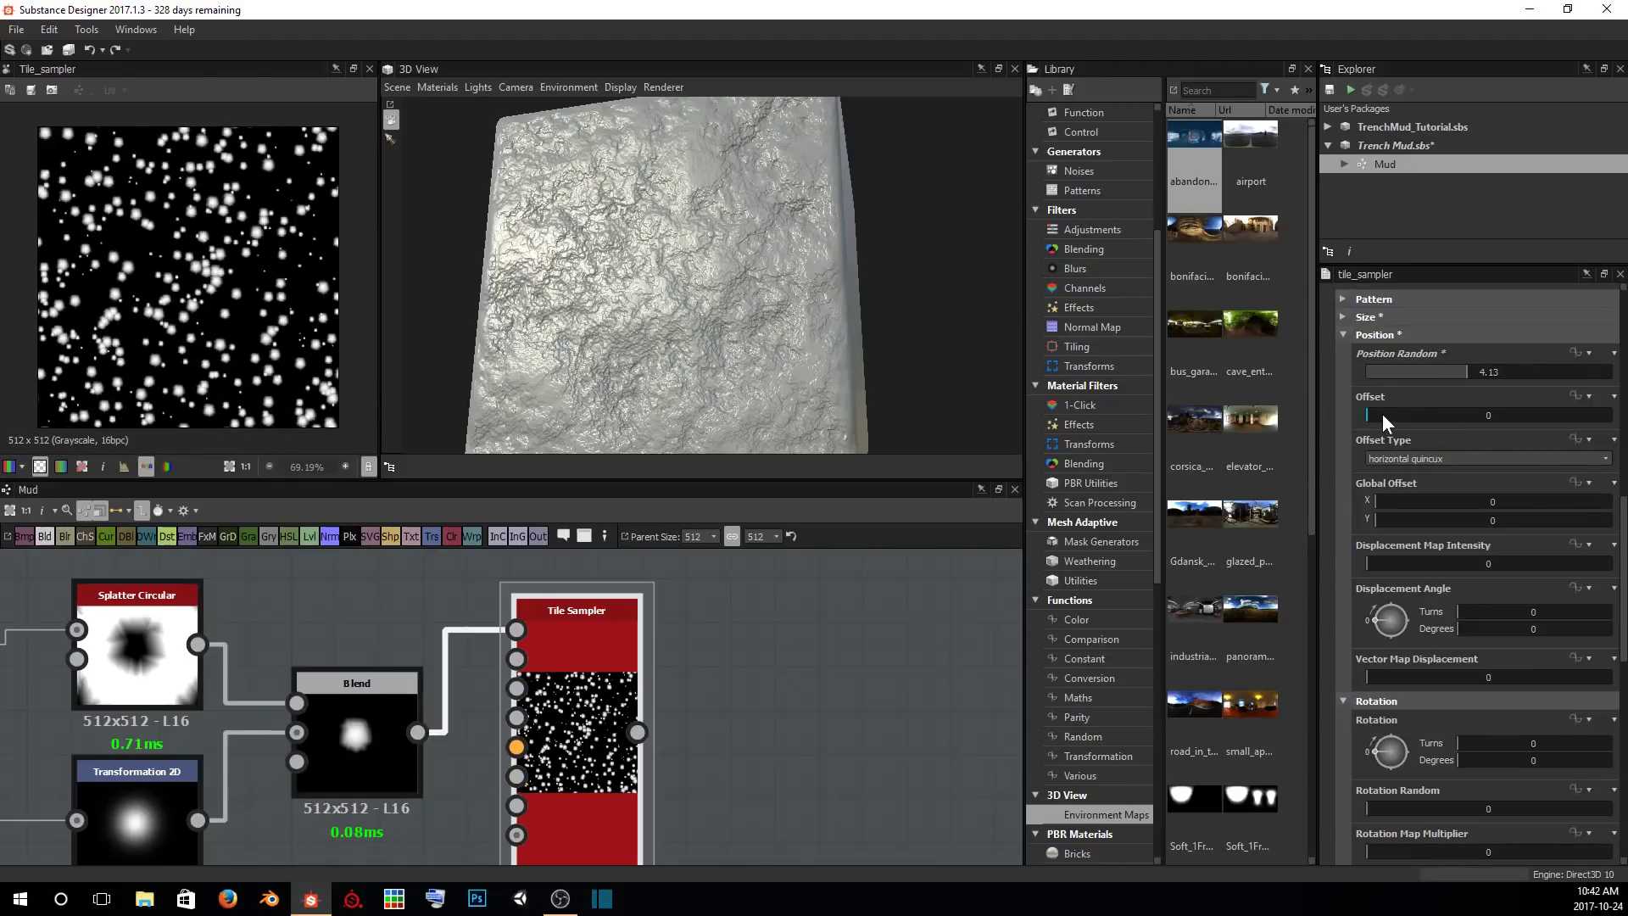
drag(1382, 414, 1610, 416)
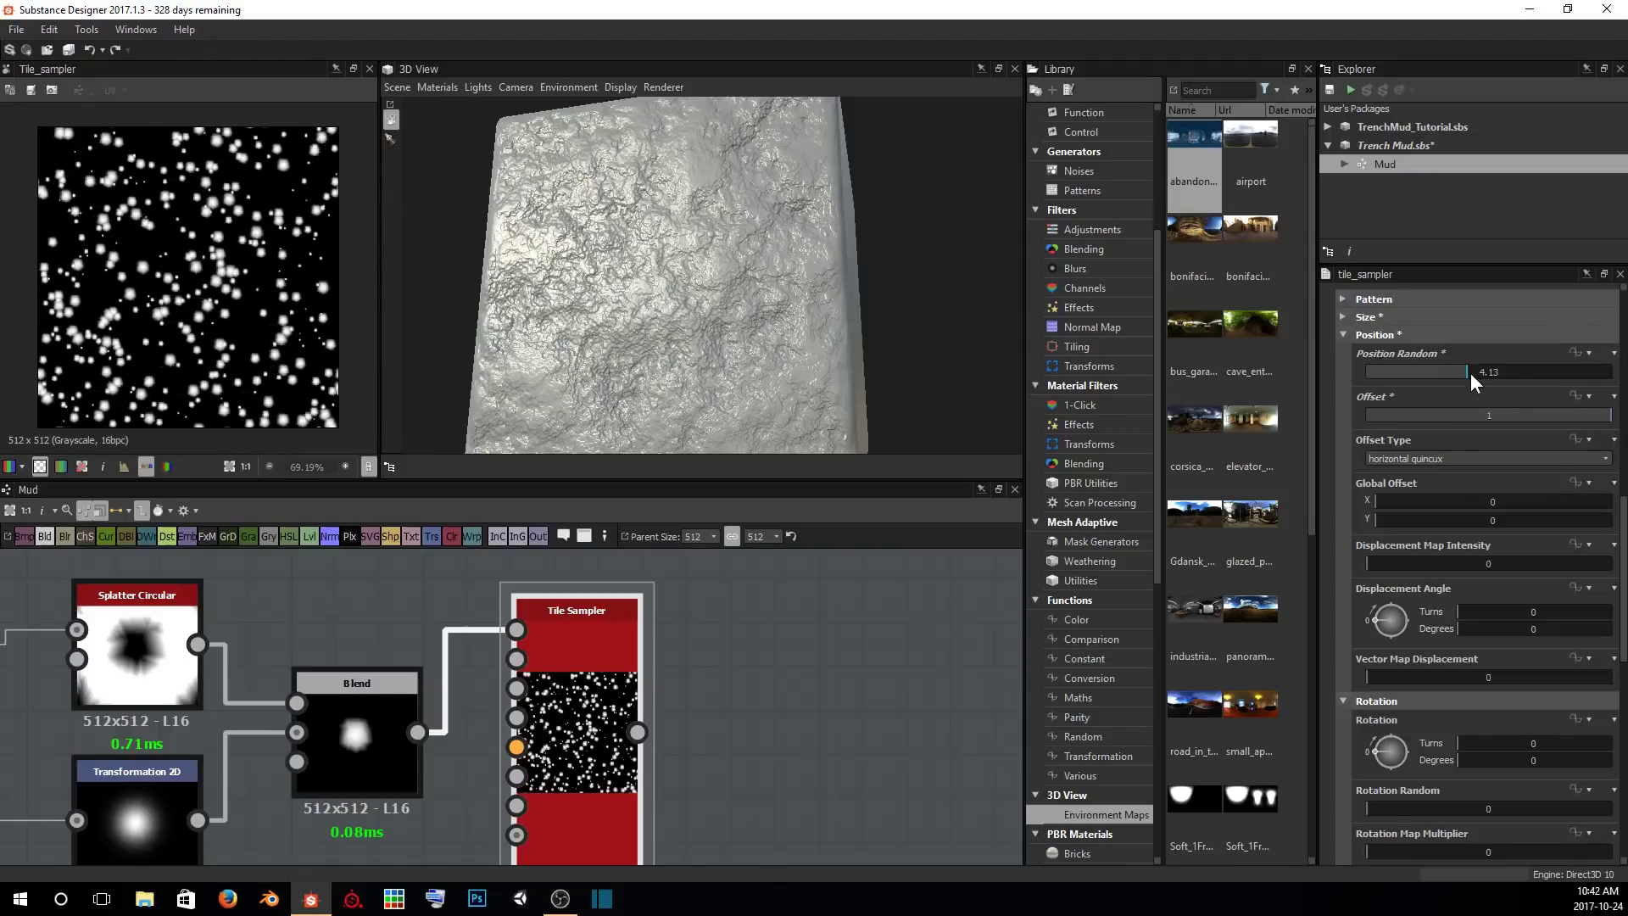
drag(1470, 374, 1558, 371)
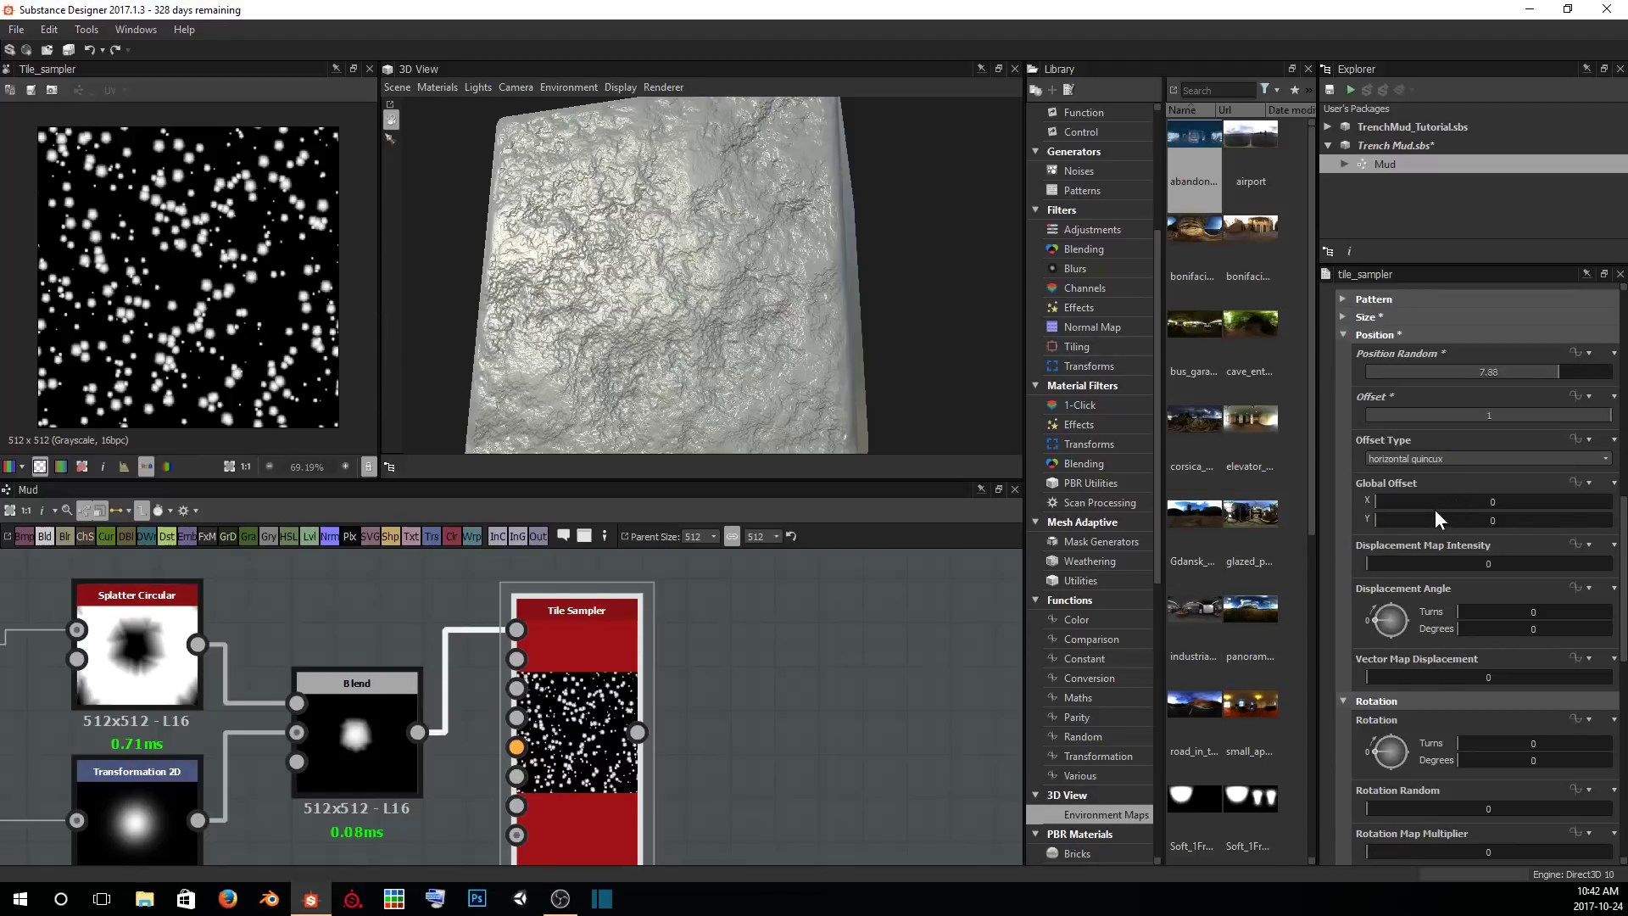
Set the clumps' Rotation to 0.62 turns and Rotation Random to 0.79.
scroll(1458, 509, down, 5)
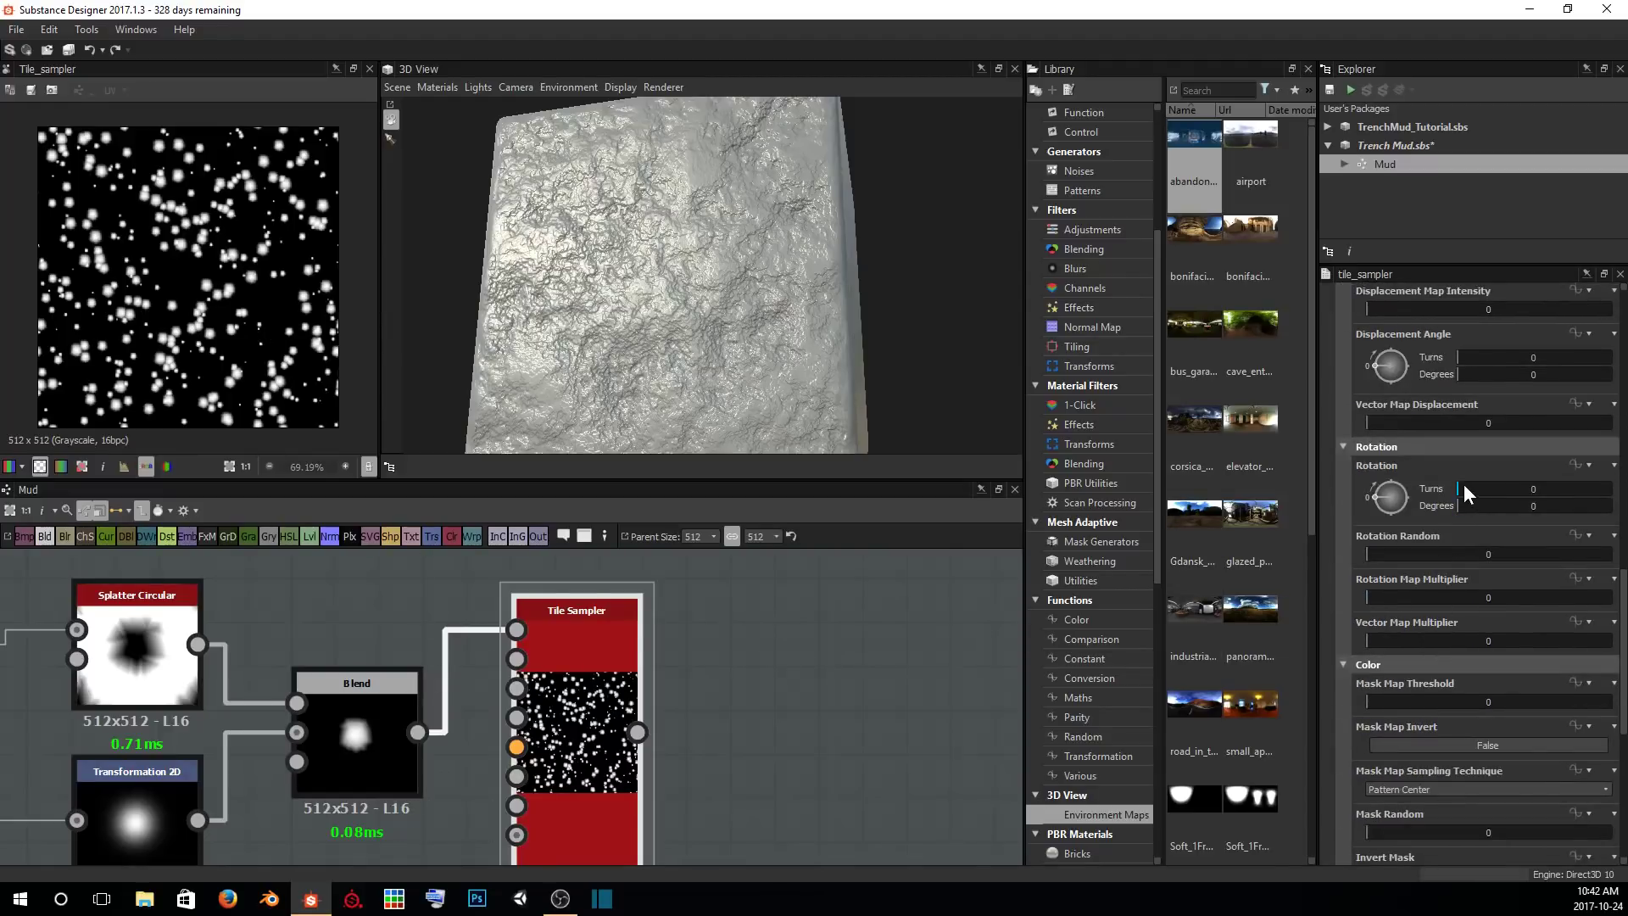
drag(1463, 485, 1536, 481)
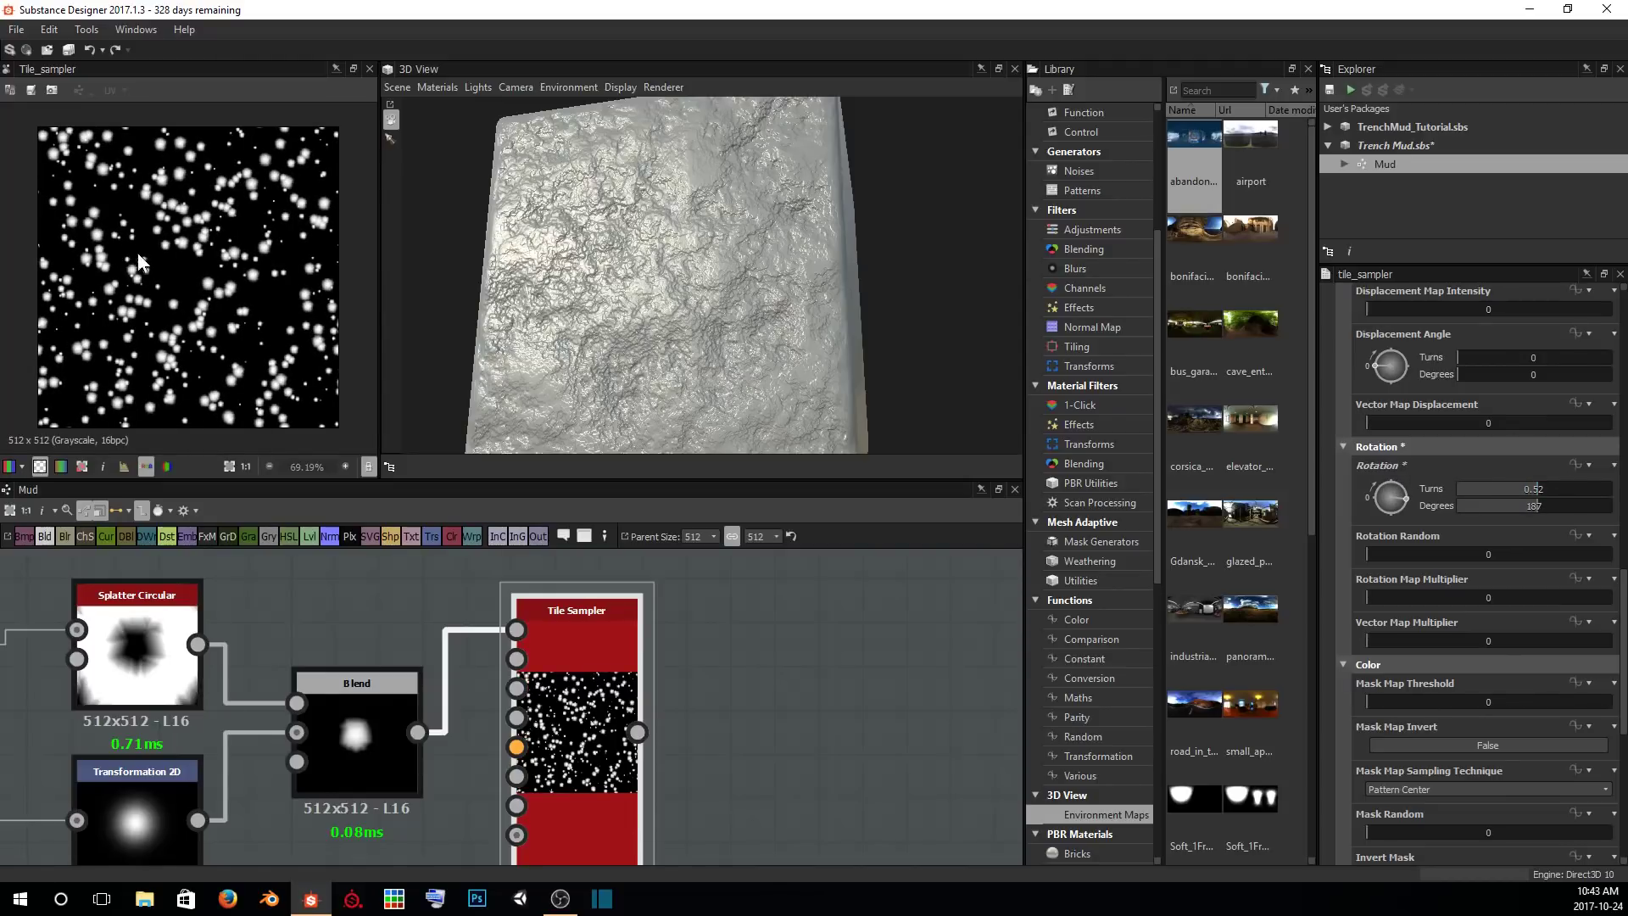
scroll(138, 253, up, 3)
middle_drag(258, 186, 297, 272)
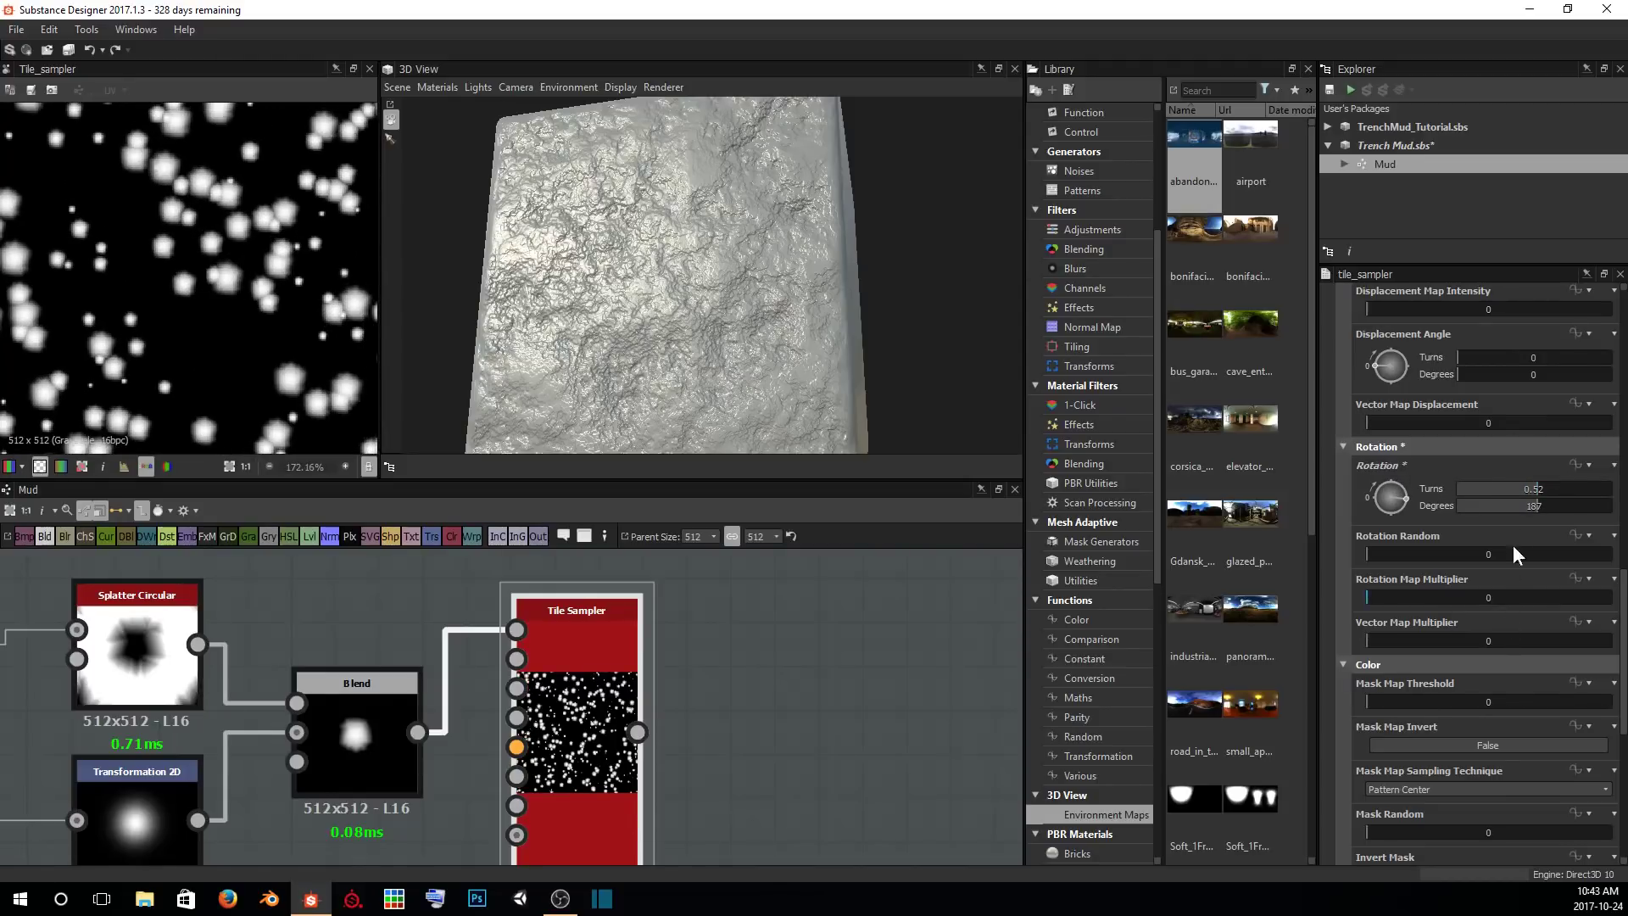
mouse_move(1536, 490)
mouse_down()
mouse_move(1478, 491)
mouse_move(1555, 489)
mouse_up()
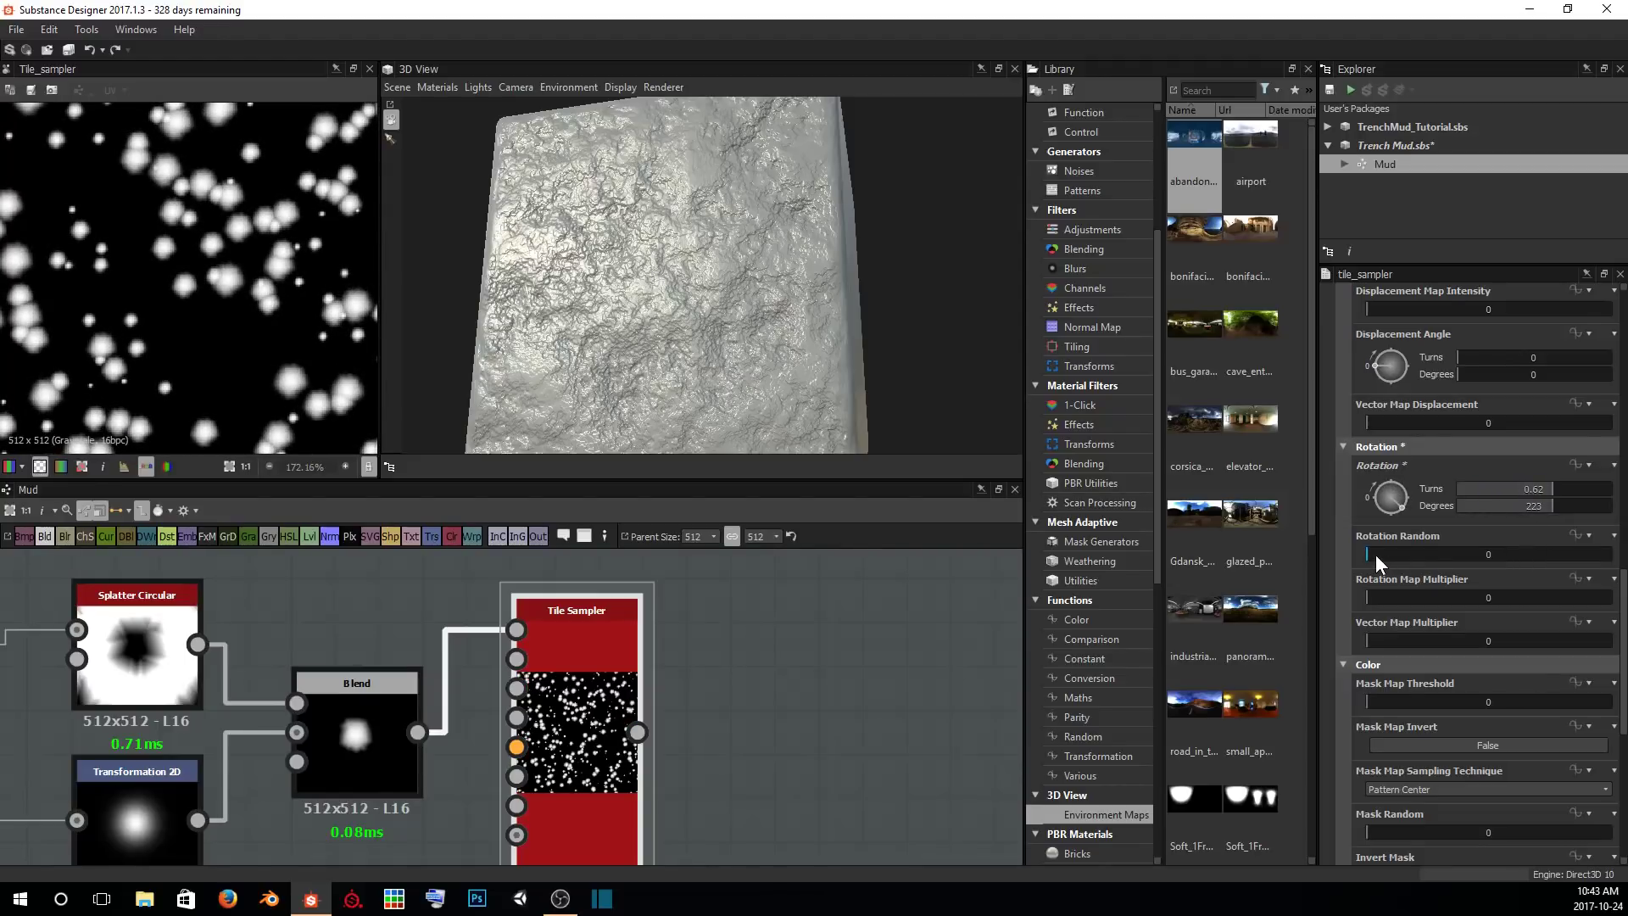
drag(1375, 554, 1558, 551)
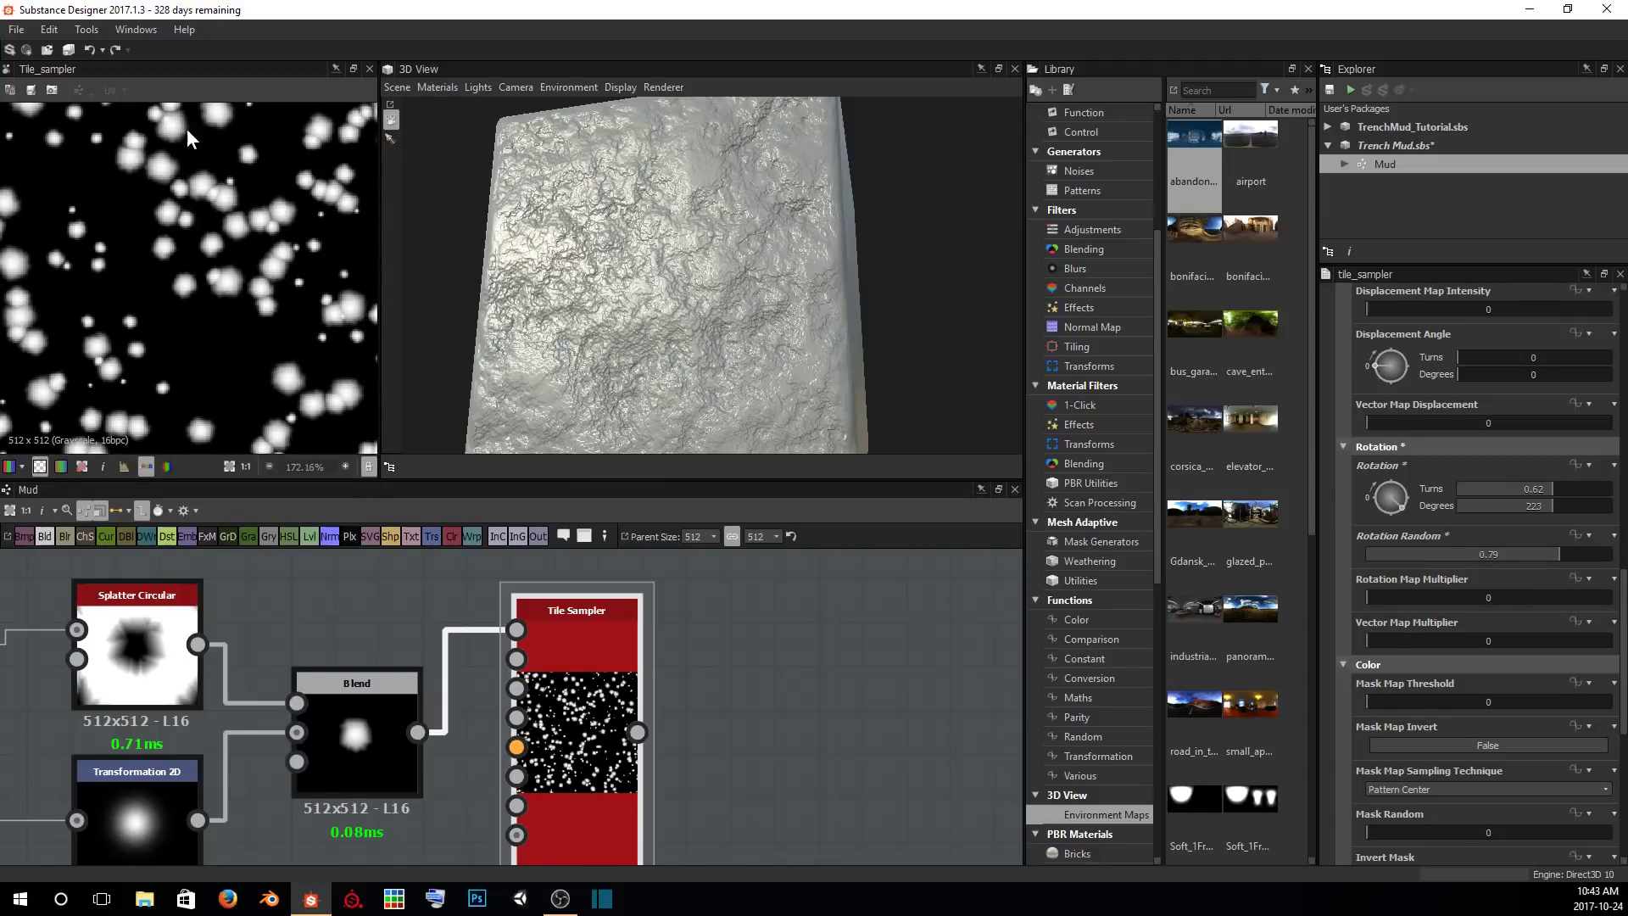
scroll(275, 220, up, 4)
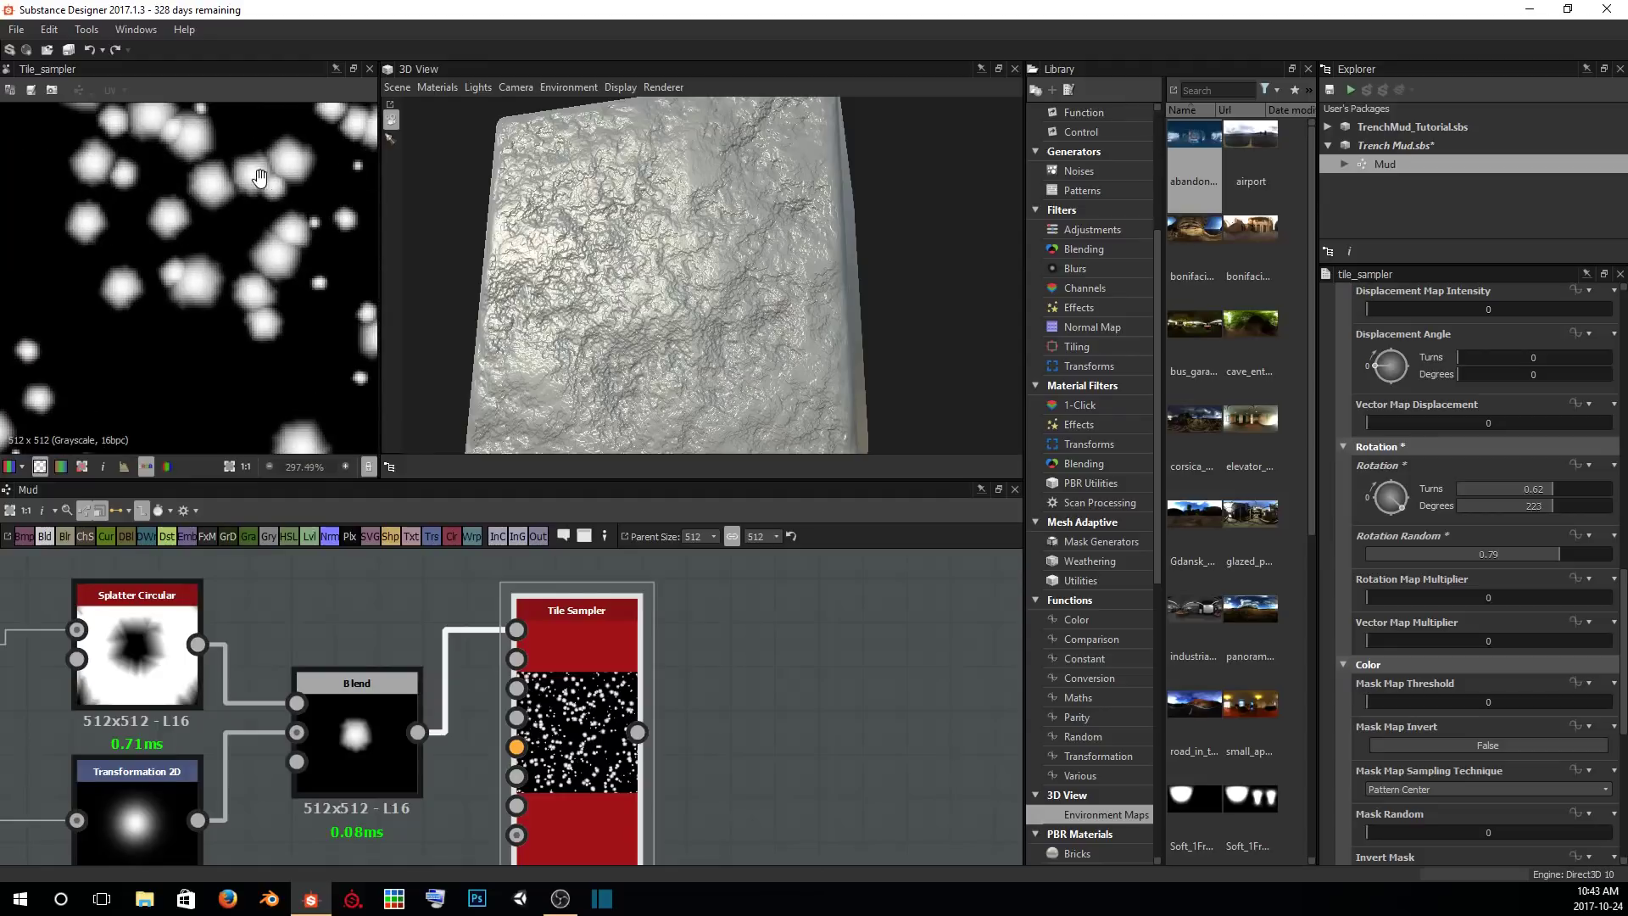
Try the Add/Sub blending mode on the Tile Sampler's overlapping clumps, and return it to Max.
scroll(1411, 641, down, 5)
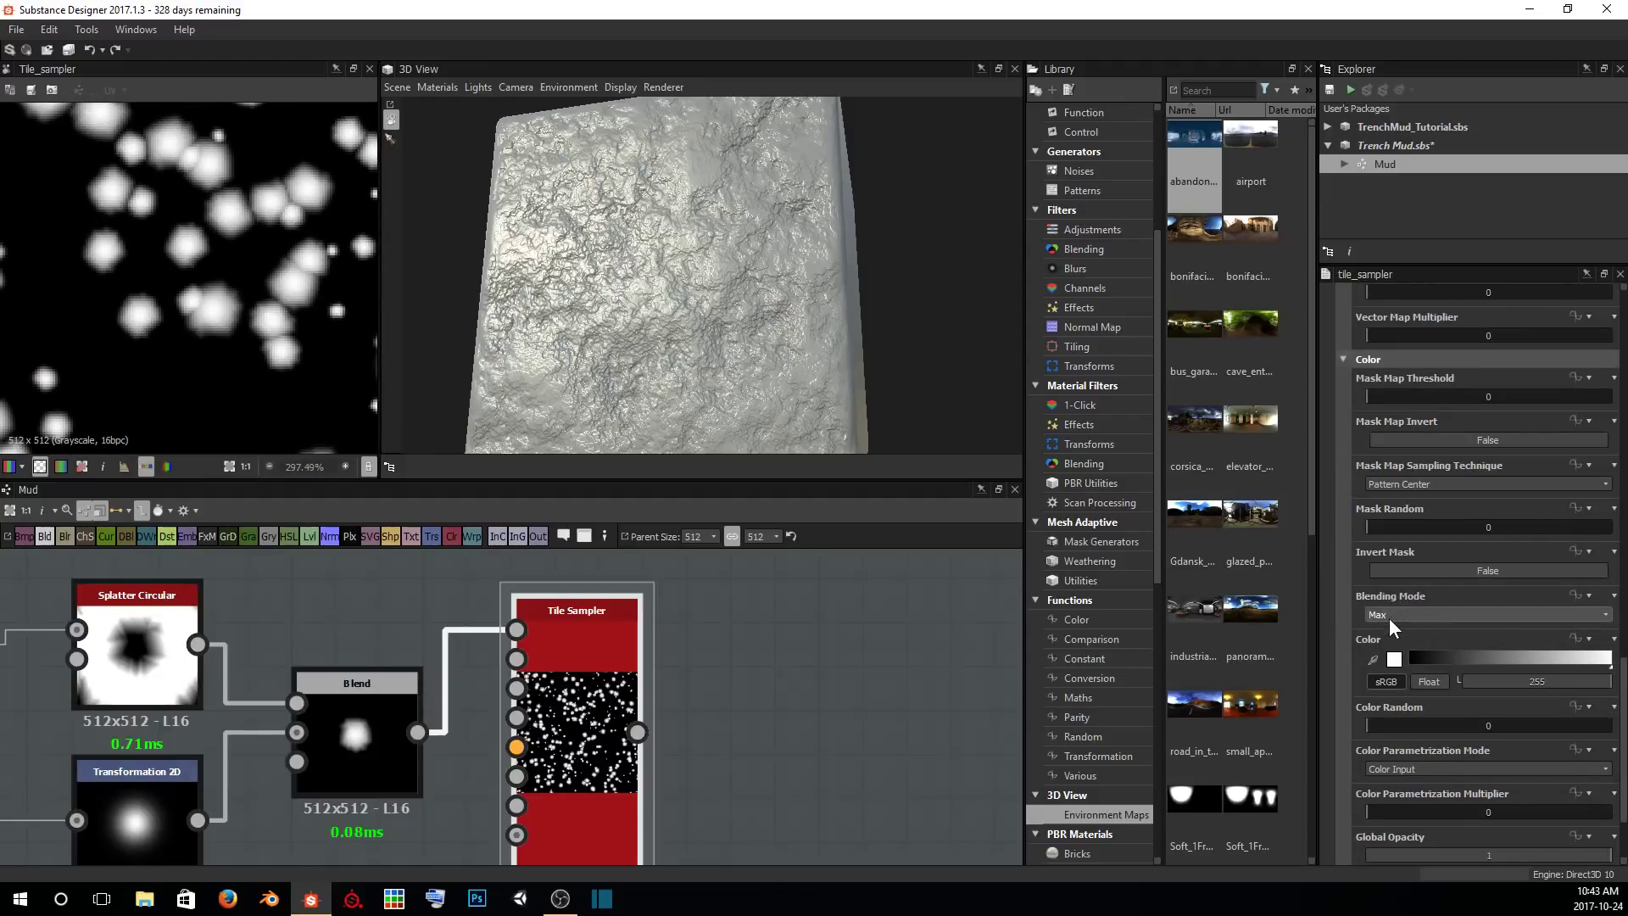
click(1388, 615)
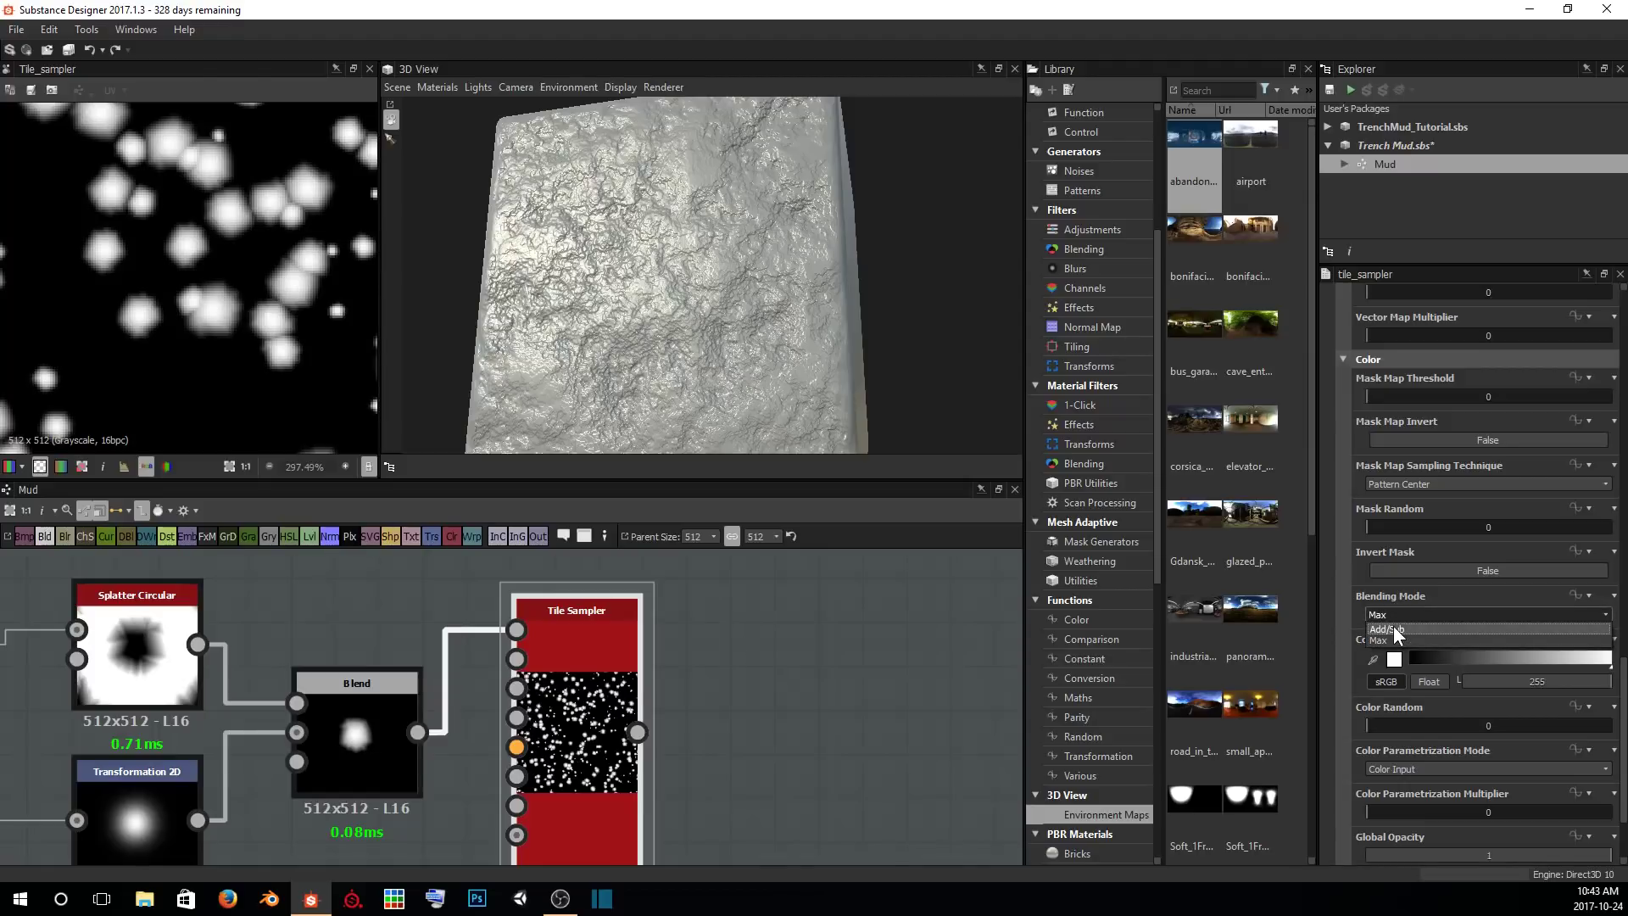
click(1393, 627)
scroll(179, 202, up, 5)
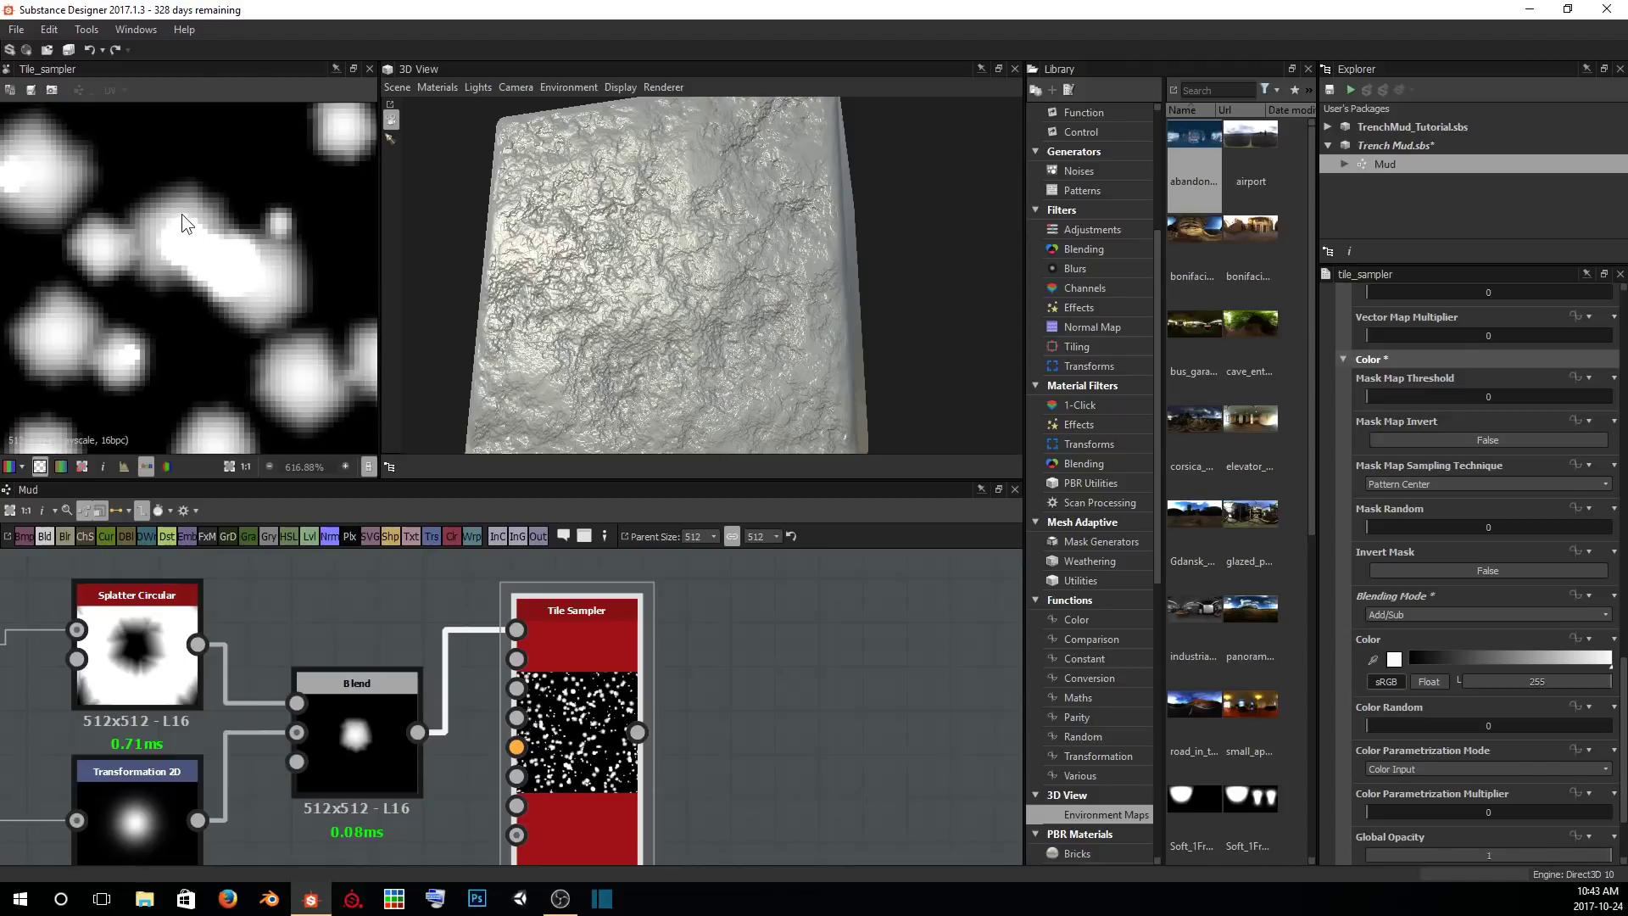
click(1430, 613)
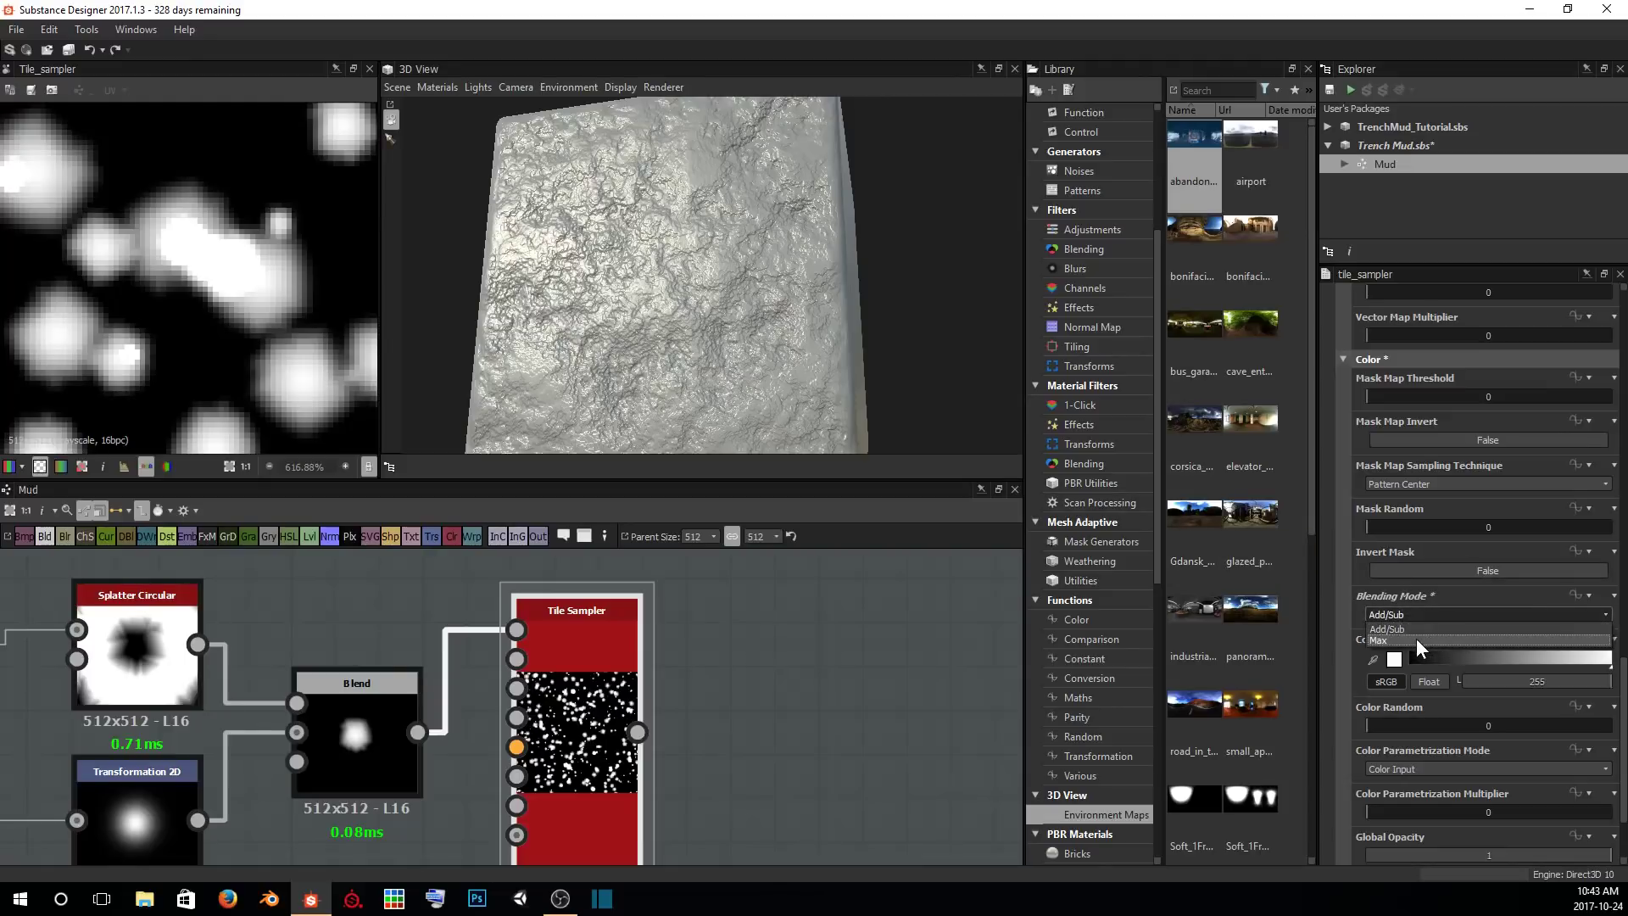
click(1409, 638)
Examine the overlapping clumps up close and across the whole texture, and view the mud surface from a low angle.
scroll(242, 327, down, 1)
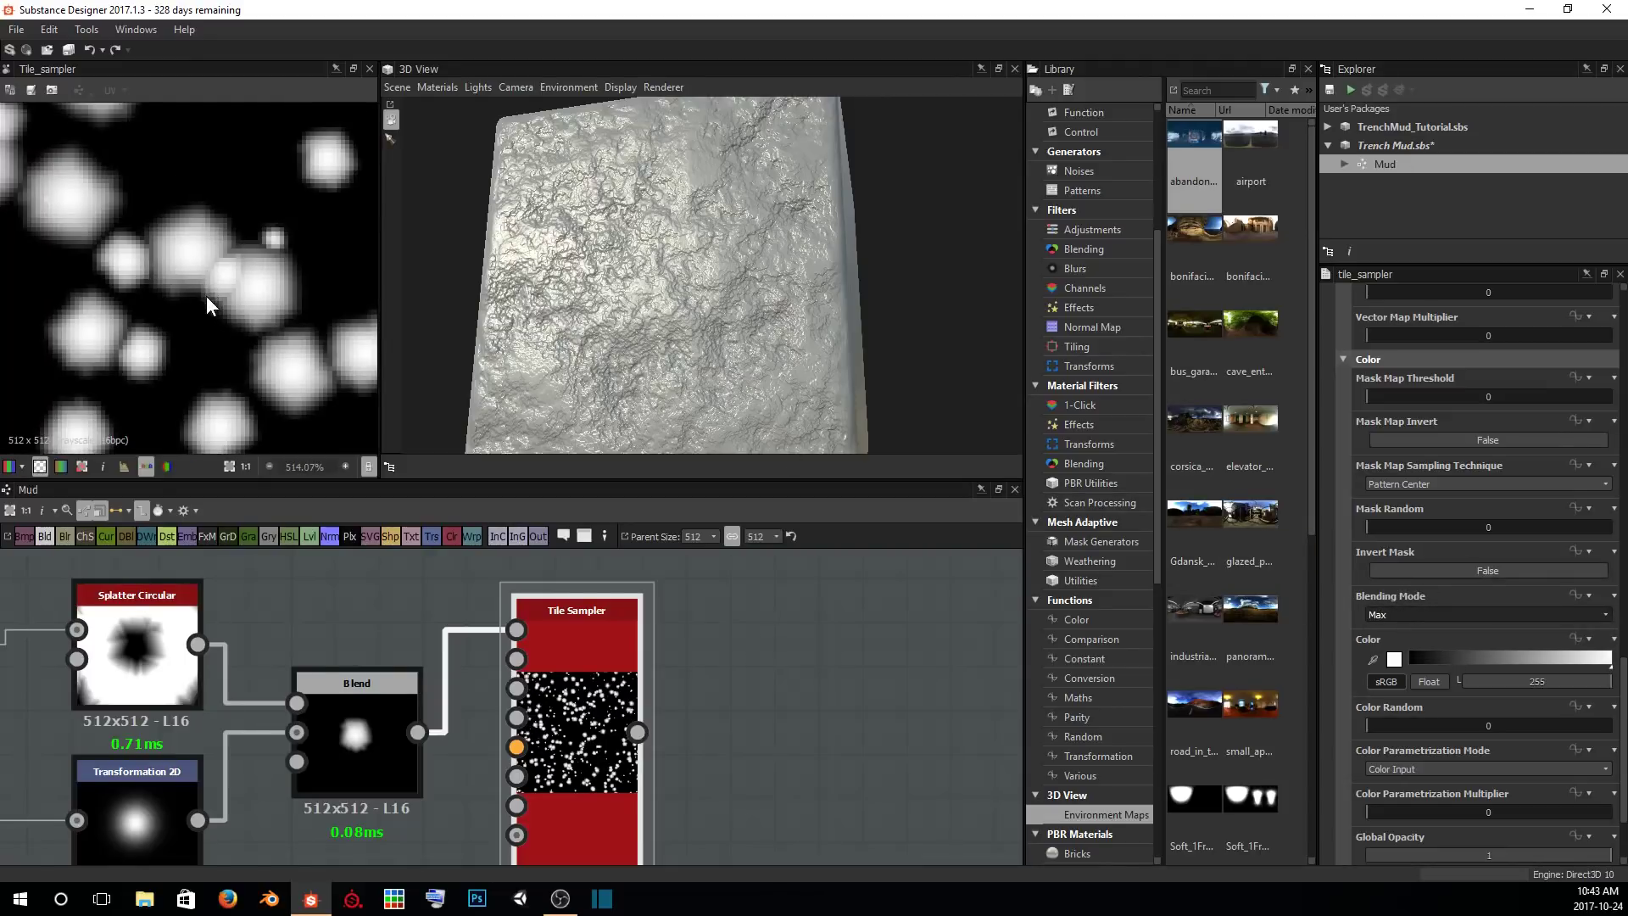
middle_drag(254, 315, 162, 303)
middle_drag(177, 375, 300, 227)
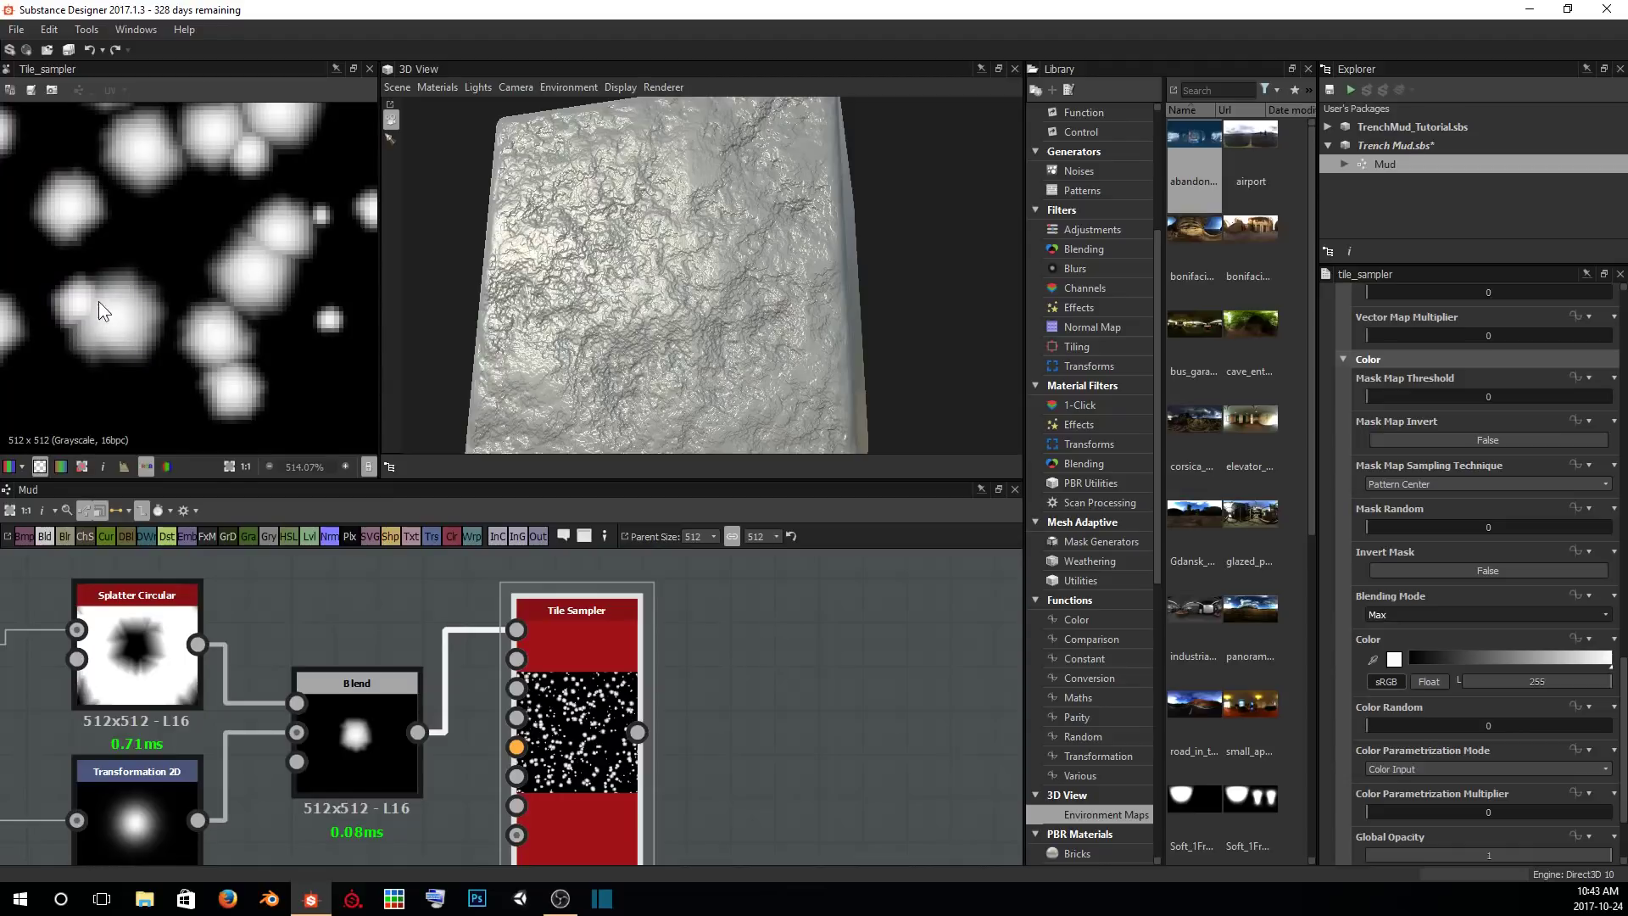
scroll(207, 254, down, 11)
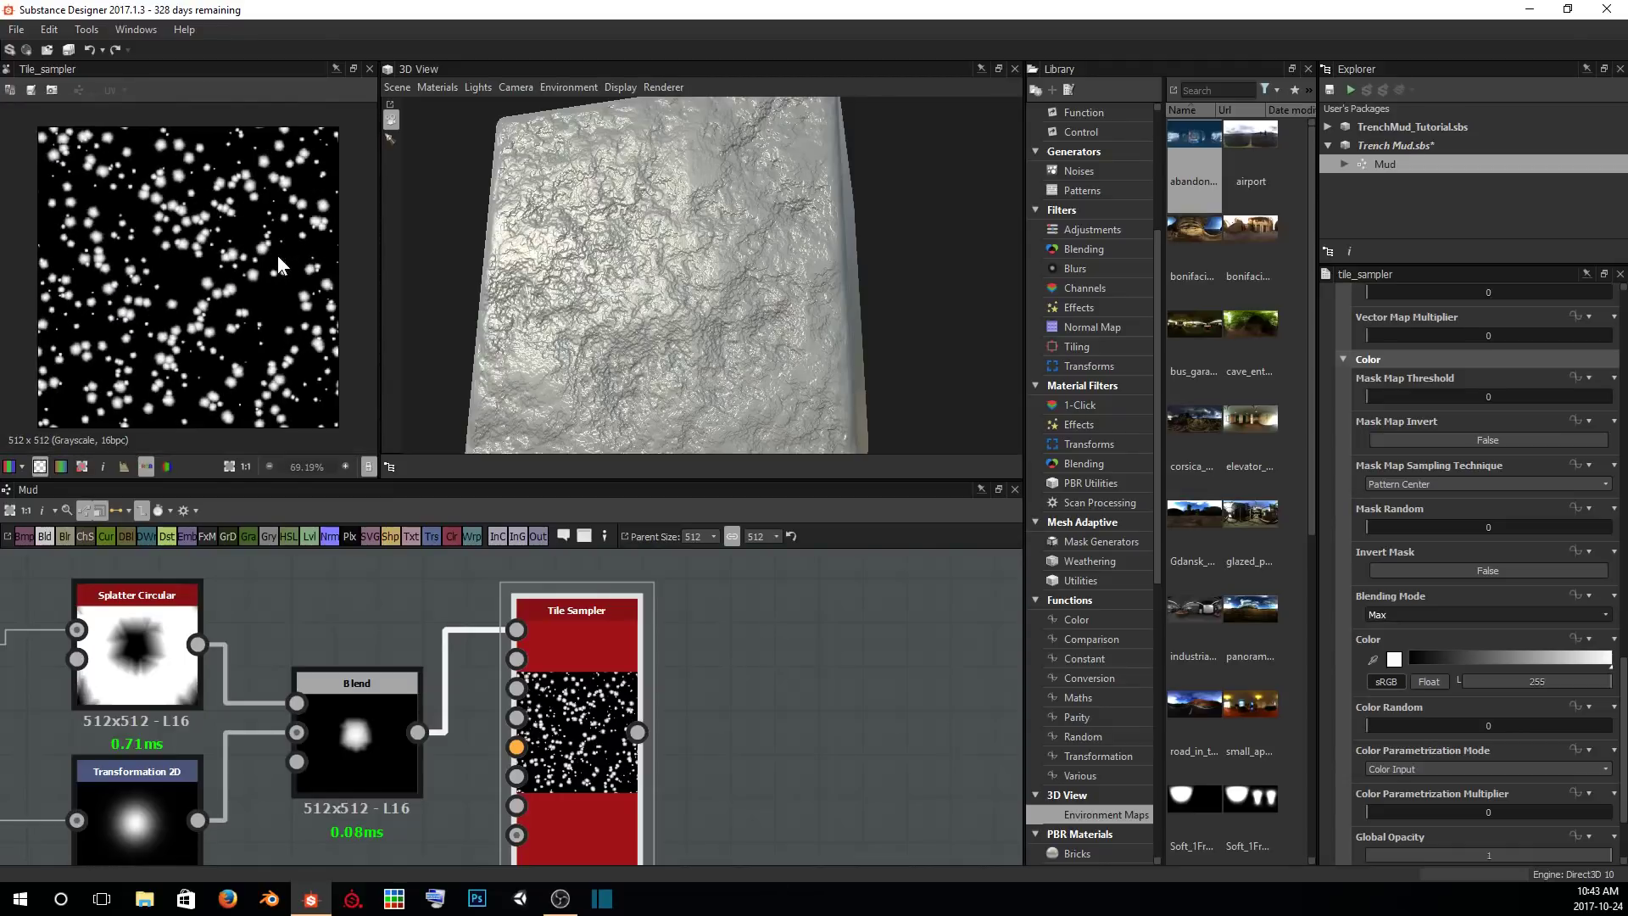
scroll(1509, 628, down, 3)
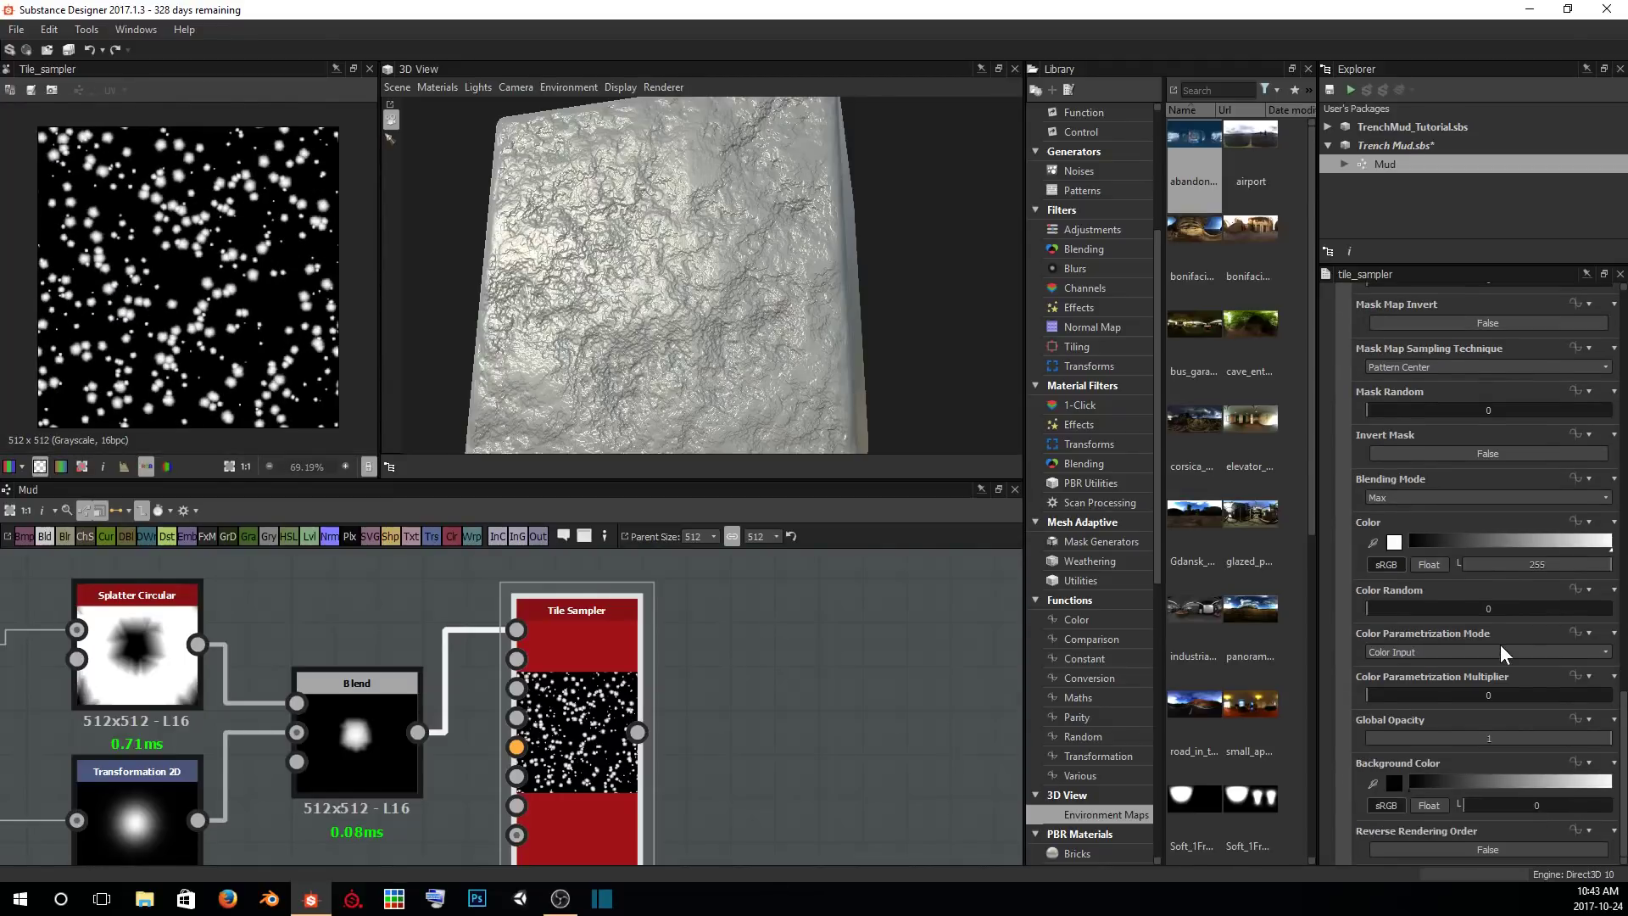
scroll(313, 258, up, 1)
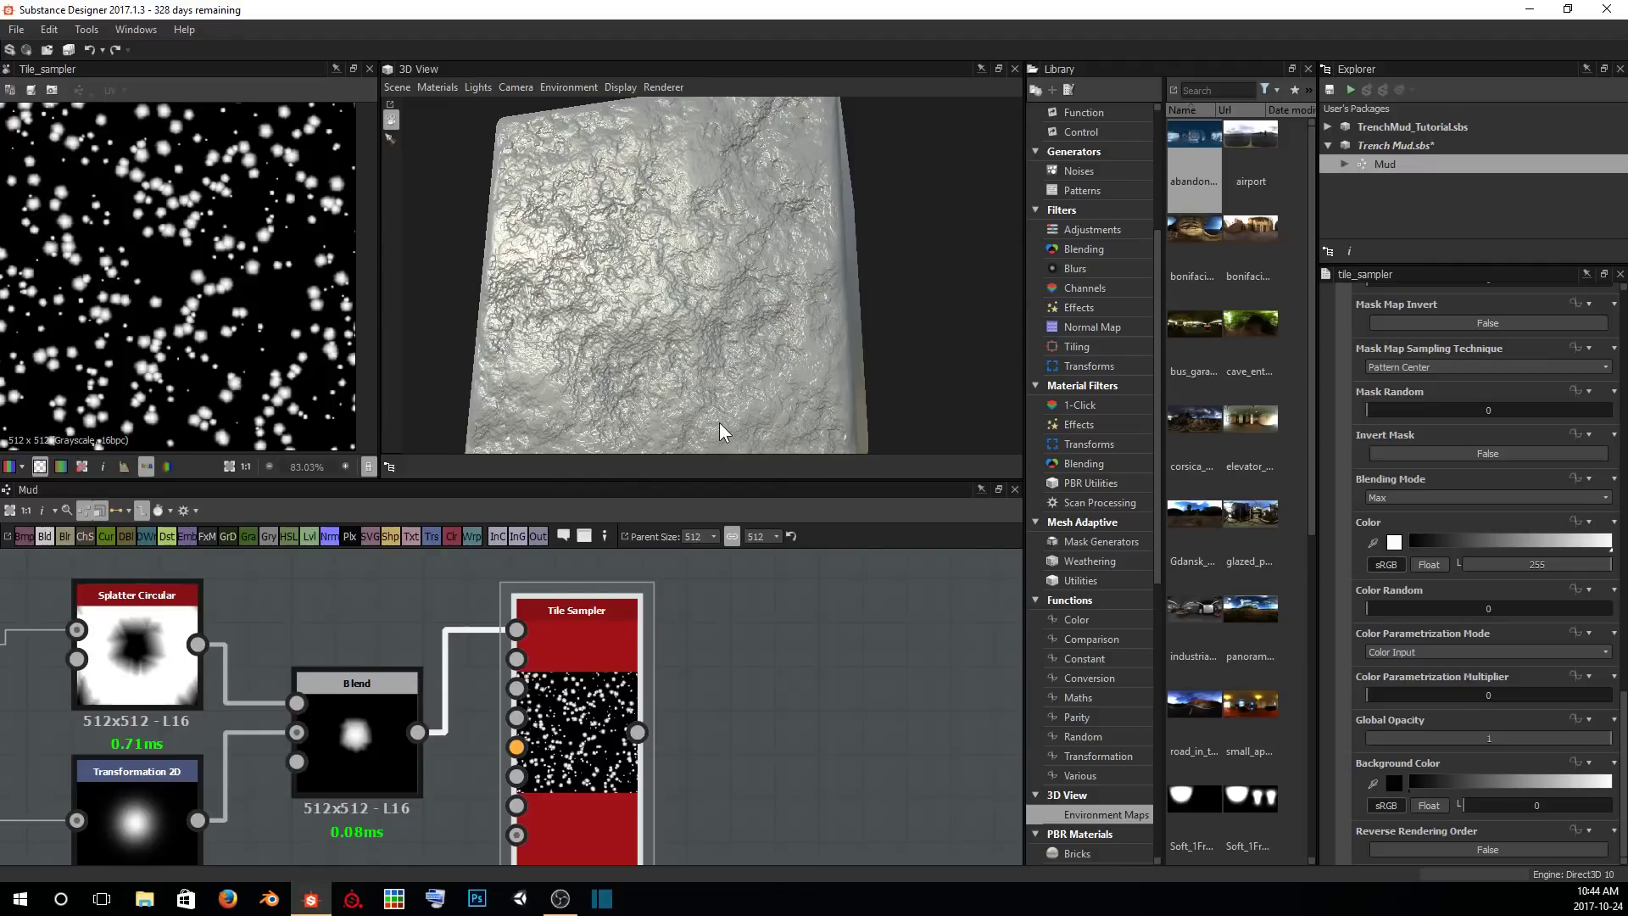
scroll(236, 146, up, 6)
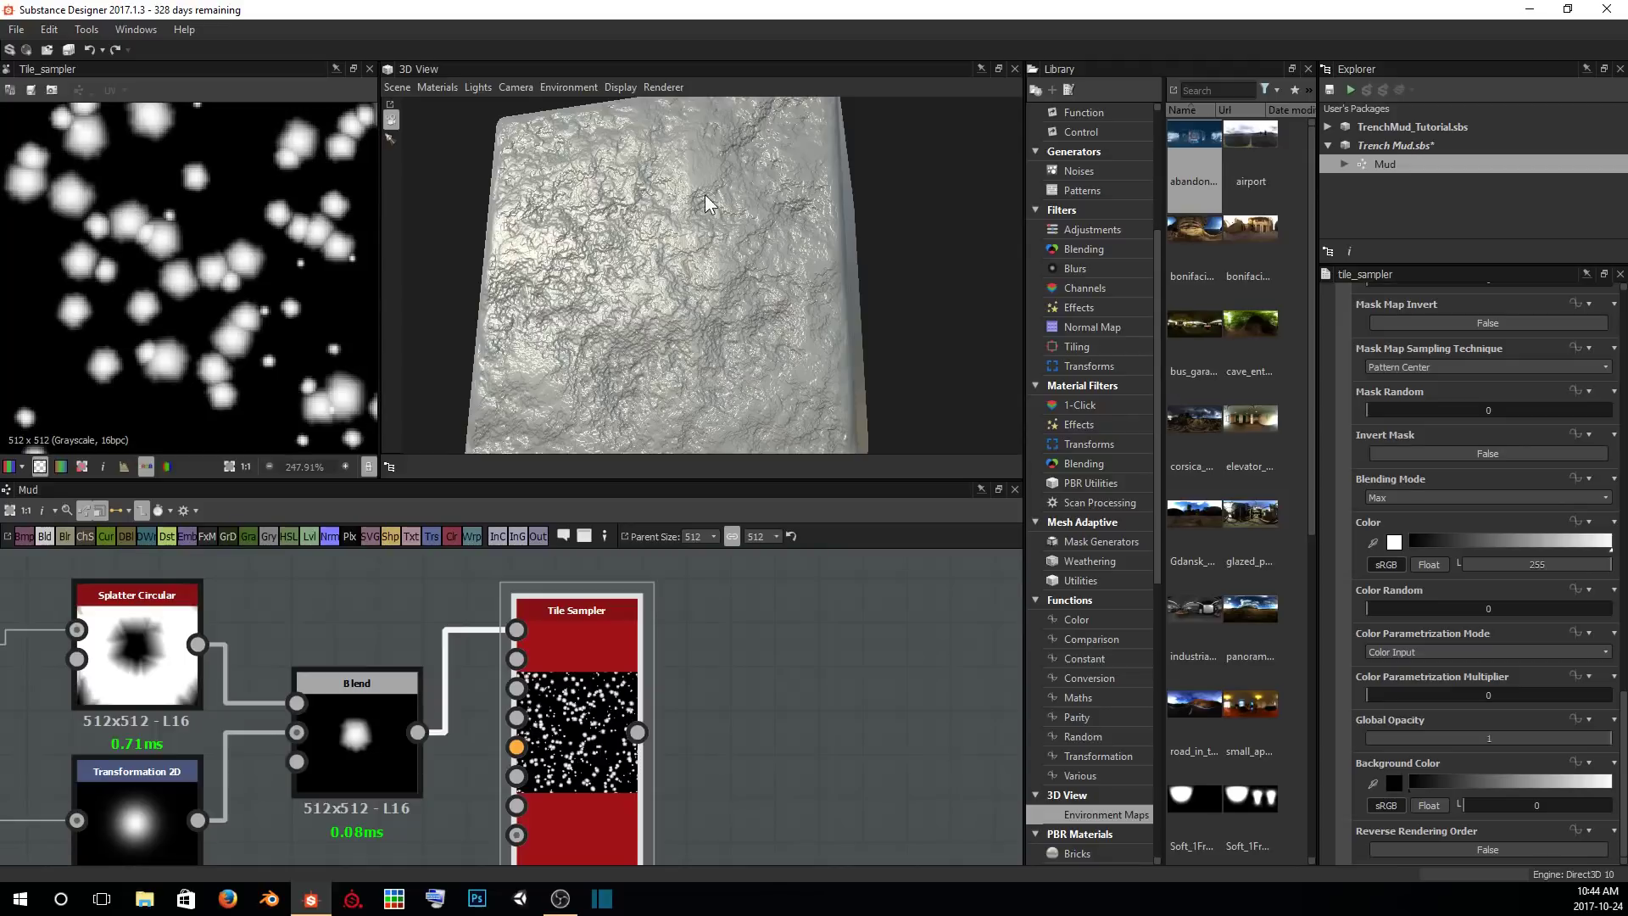
drag(707, 197, 637, 313)
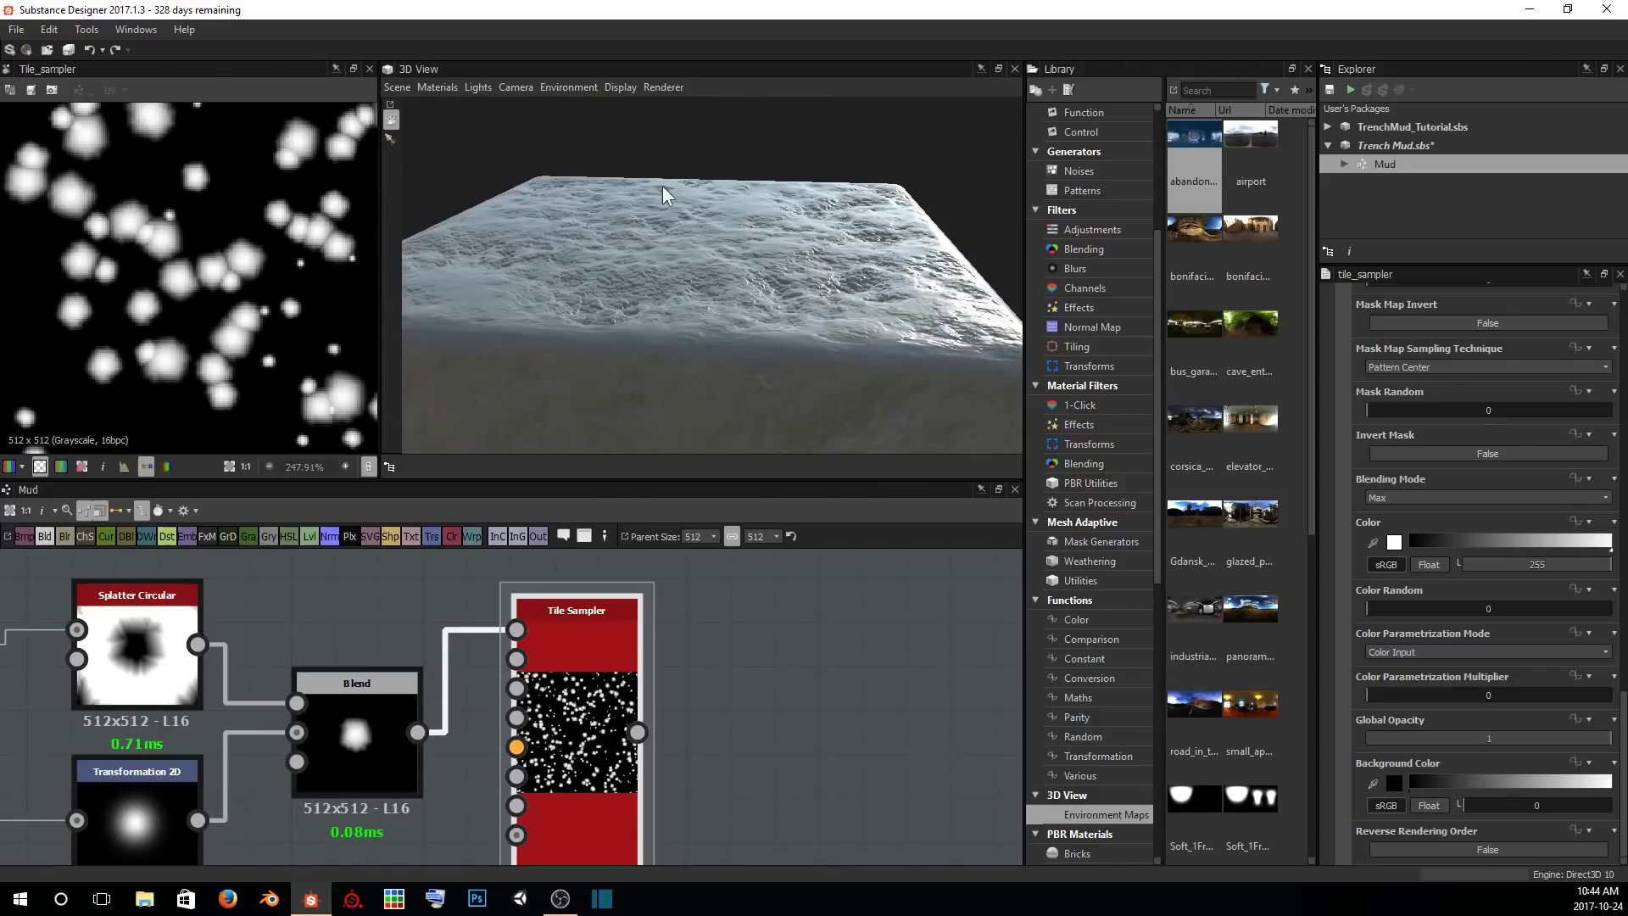
Insert a Blend node after the Slope Blur Grayscale node of the base mud.
scroll(714, 657, down, 5)
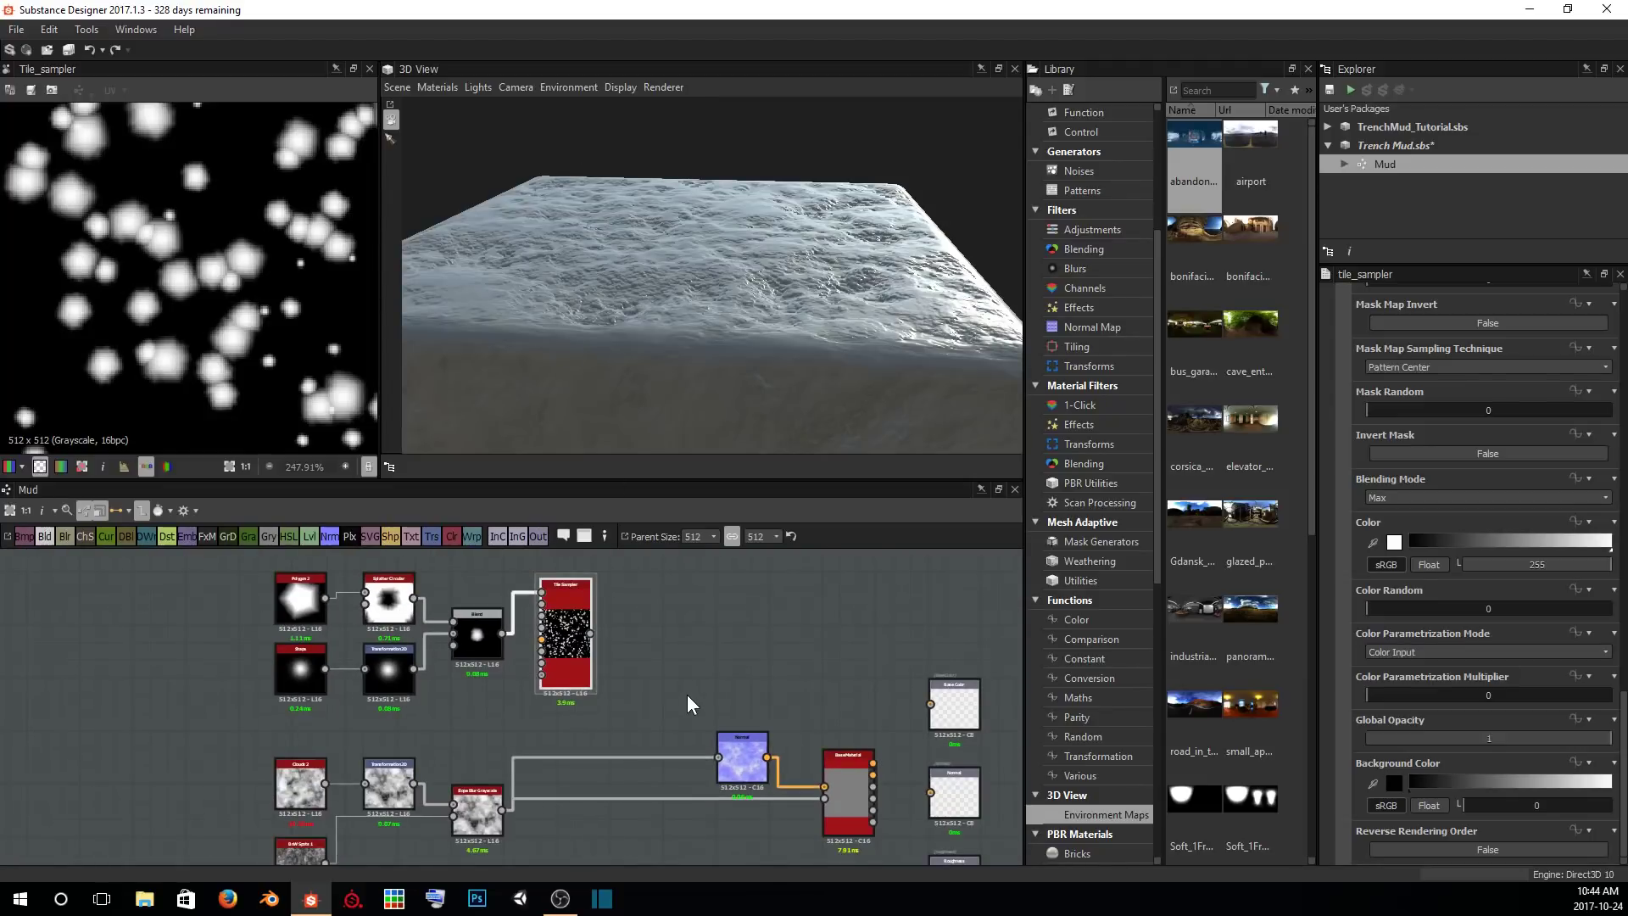
click(488, 803)
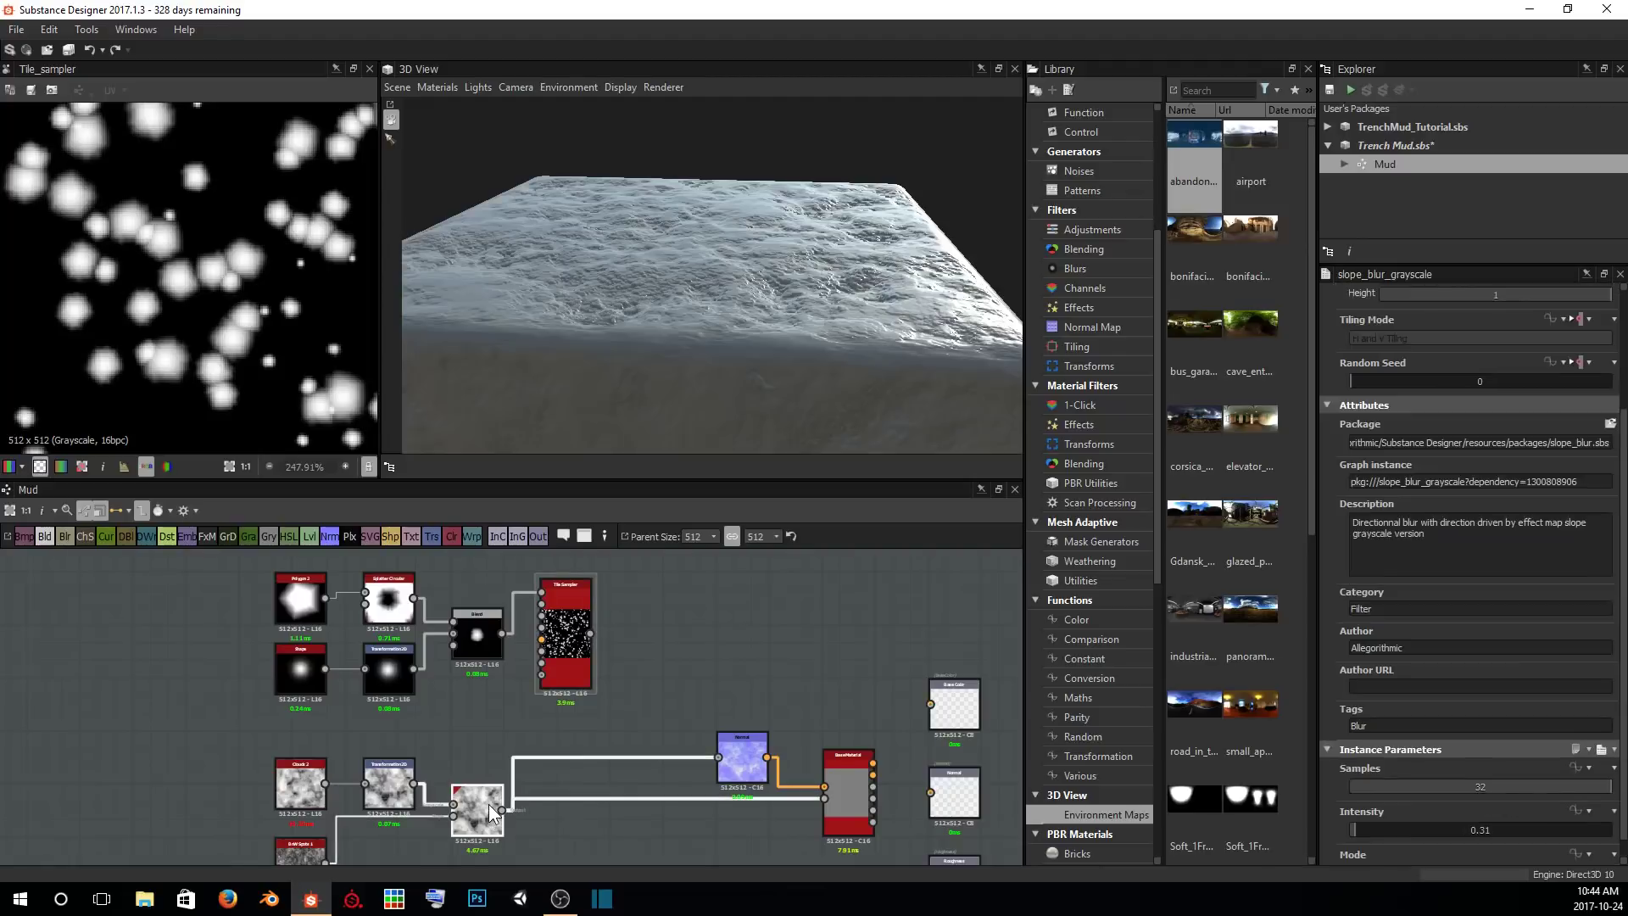
key(space)
text(blend)
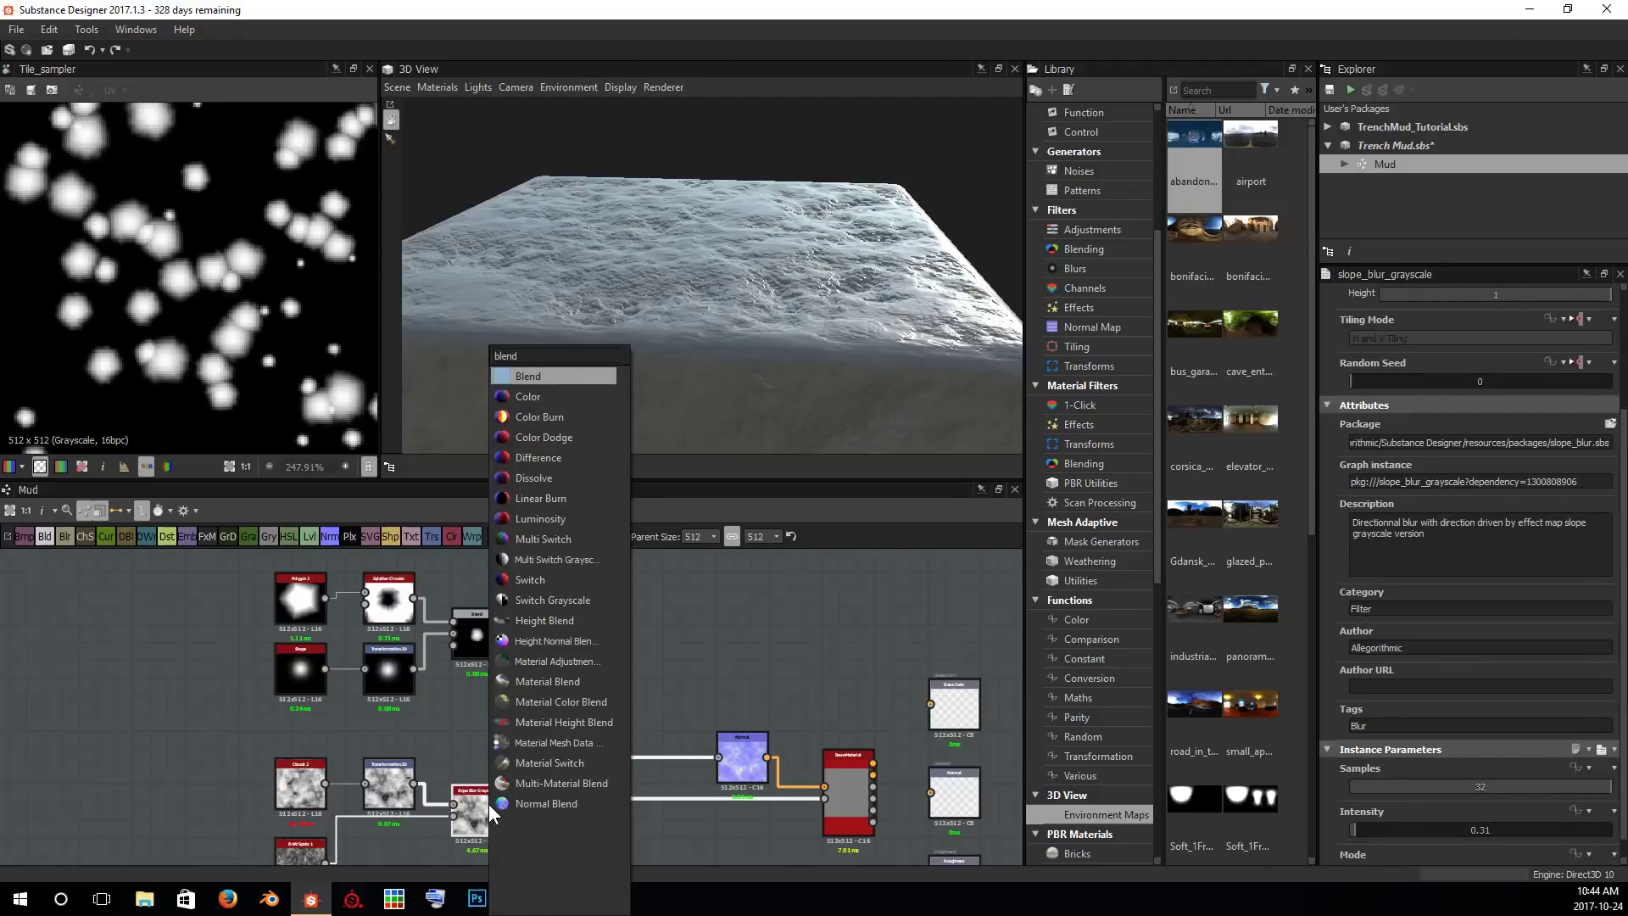
key(Return)
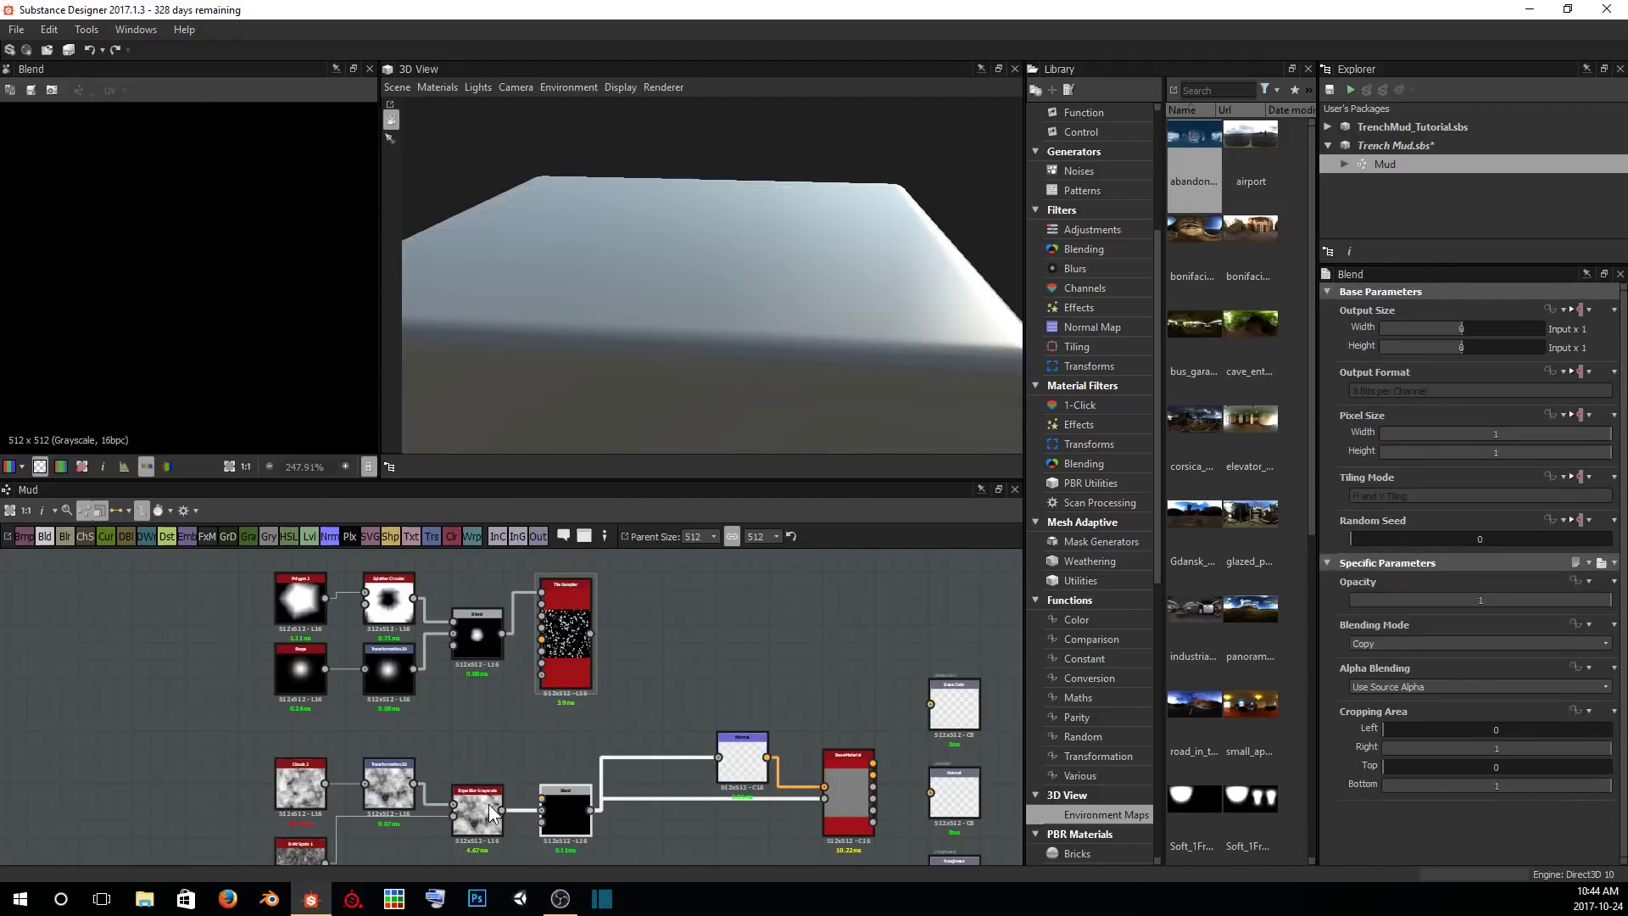
Move the new Blend node away from the Slope Blur Grayscale, and shift the Normal, base material and output nodes farther along the graph.
scroll(489, 804, up, 1)
middle_drag(519, 797, 523, 773)
drag(562, 785, 686, 700)
scroll(680, 641, down, 5)
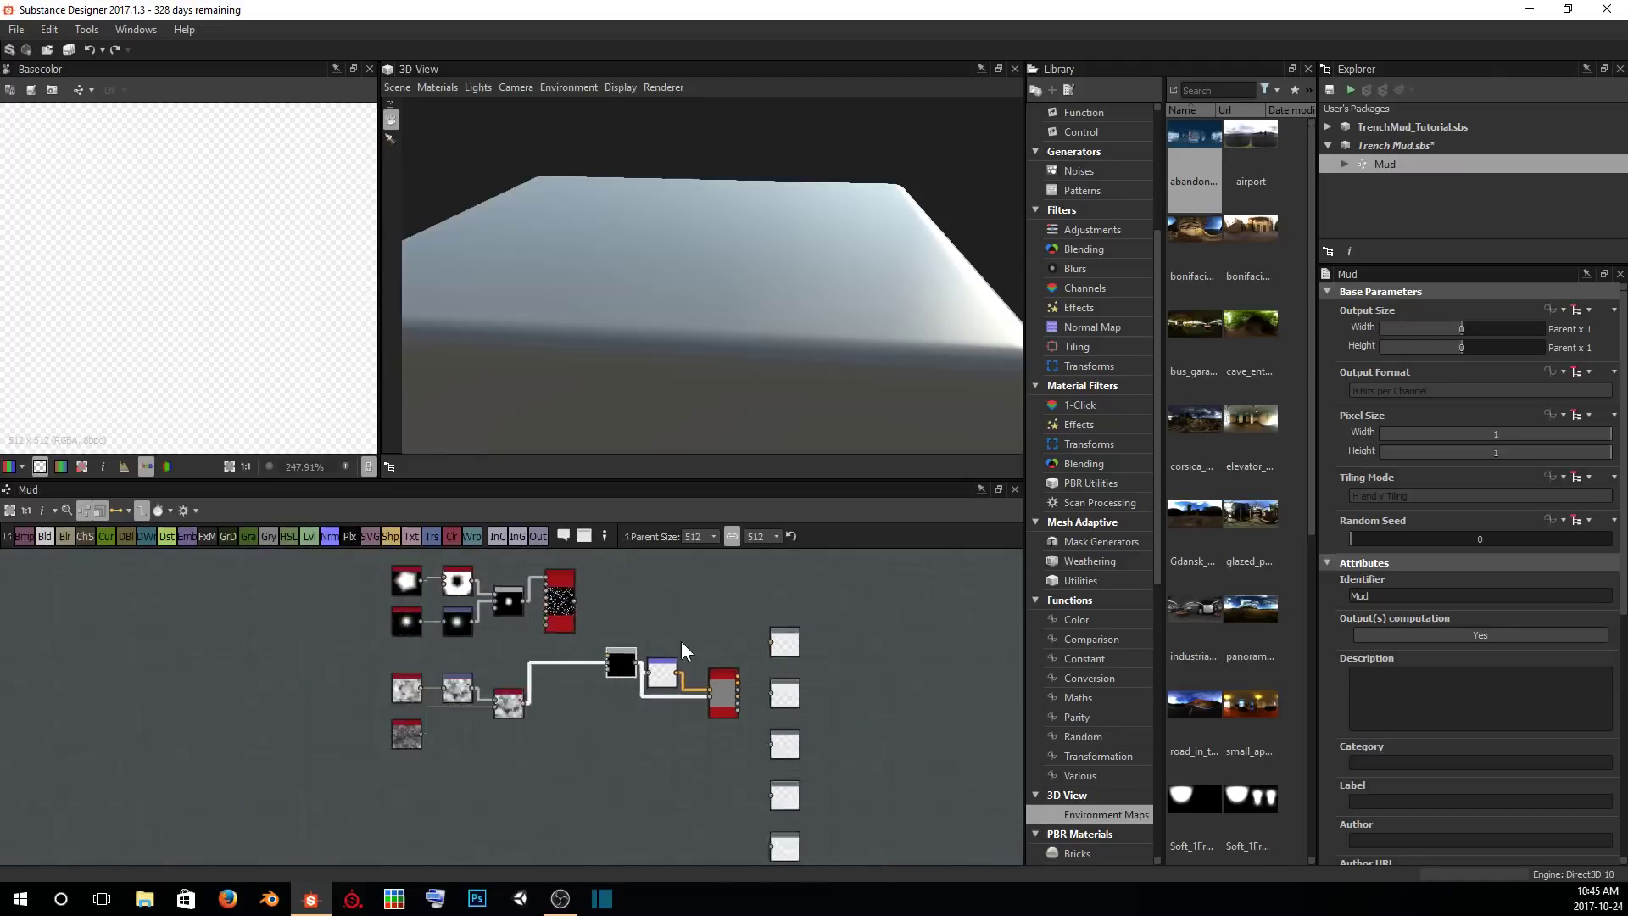
drag(654, 596, 796, 816)
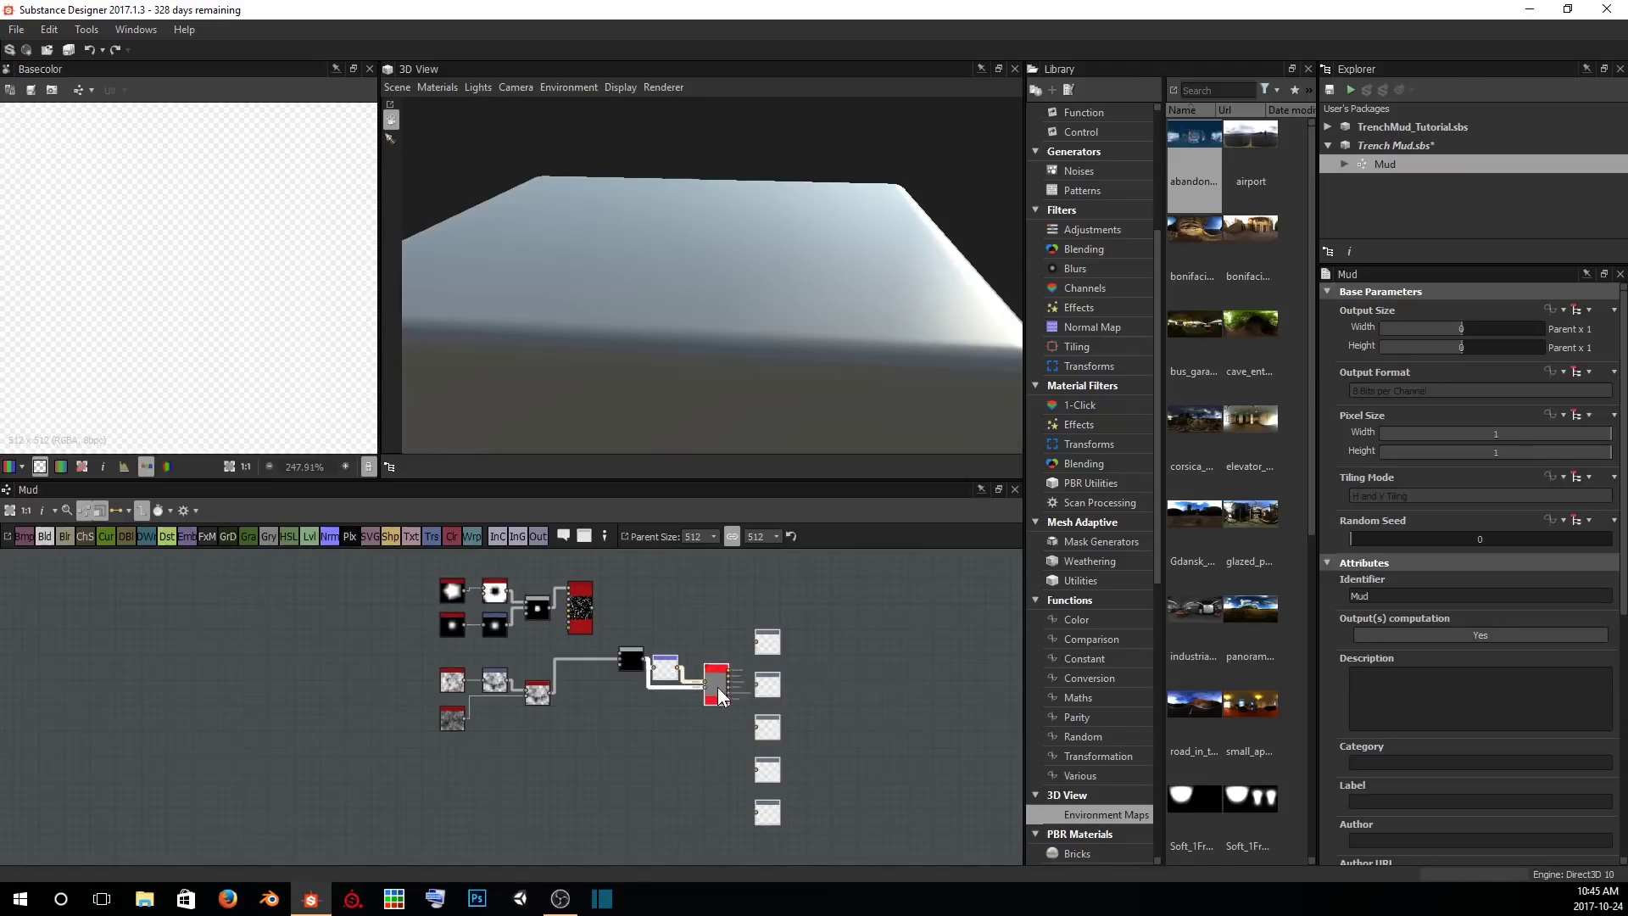
drag(718, 687, 890, 652)
Connect the Tile Sampler's output to the Foreground input of the new Blend node.
scroll(593, 704, up, 3)
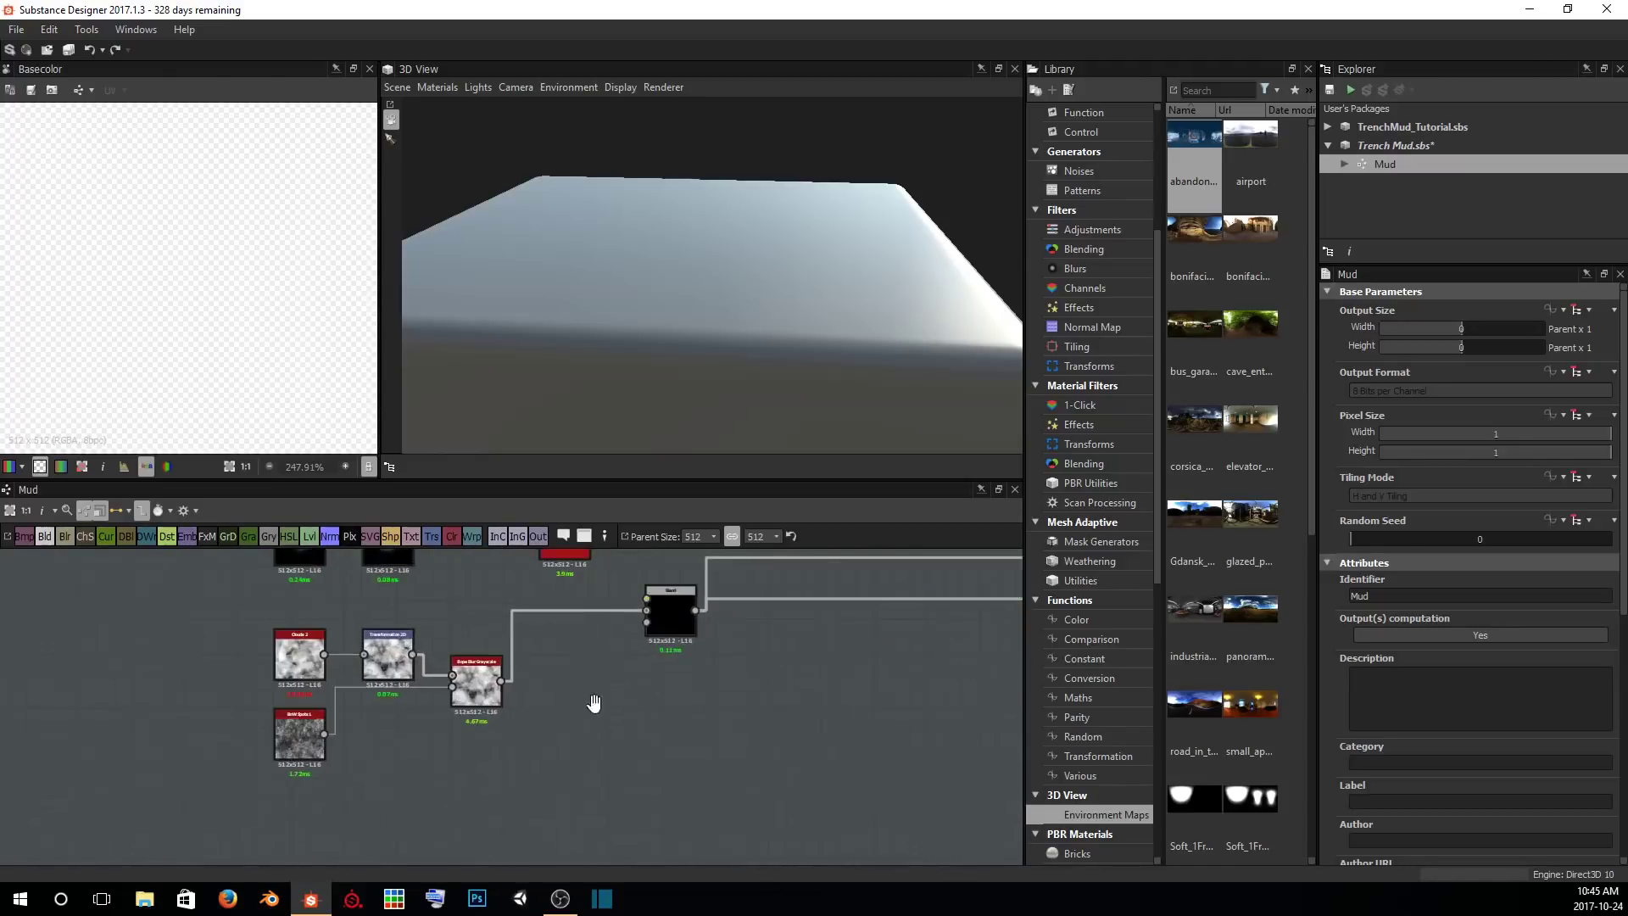
middle_drag(594, 704, 662, 821)
scroll(691, 688, up, 2)
middle_drag(693, 687, 629, 694)
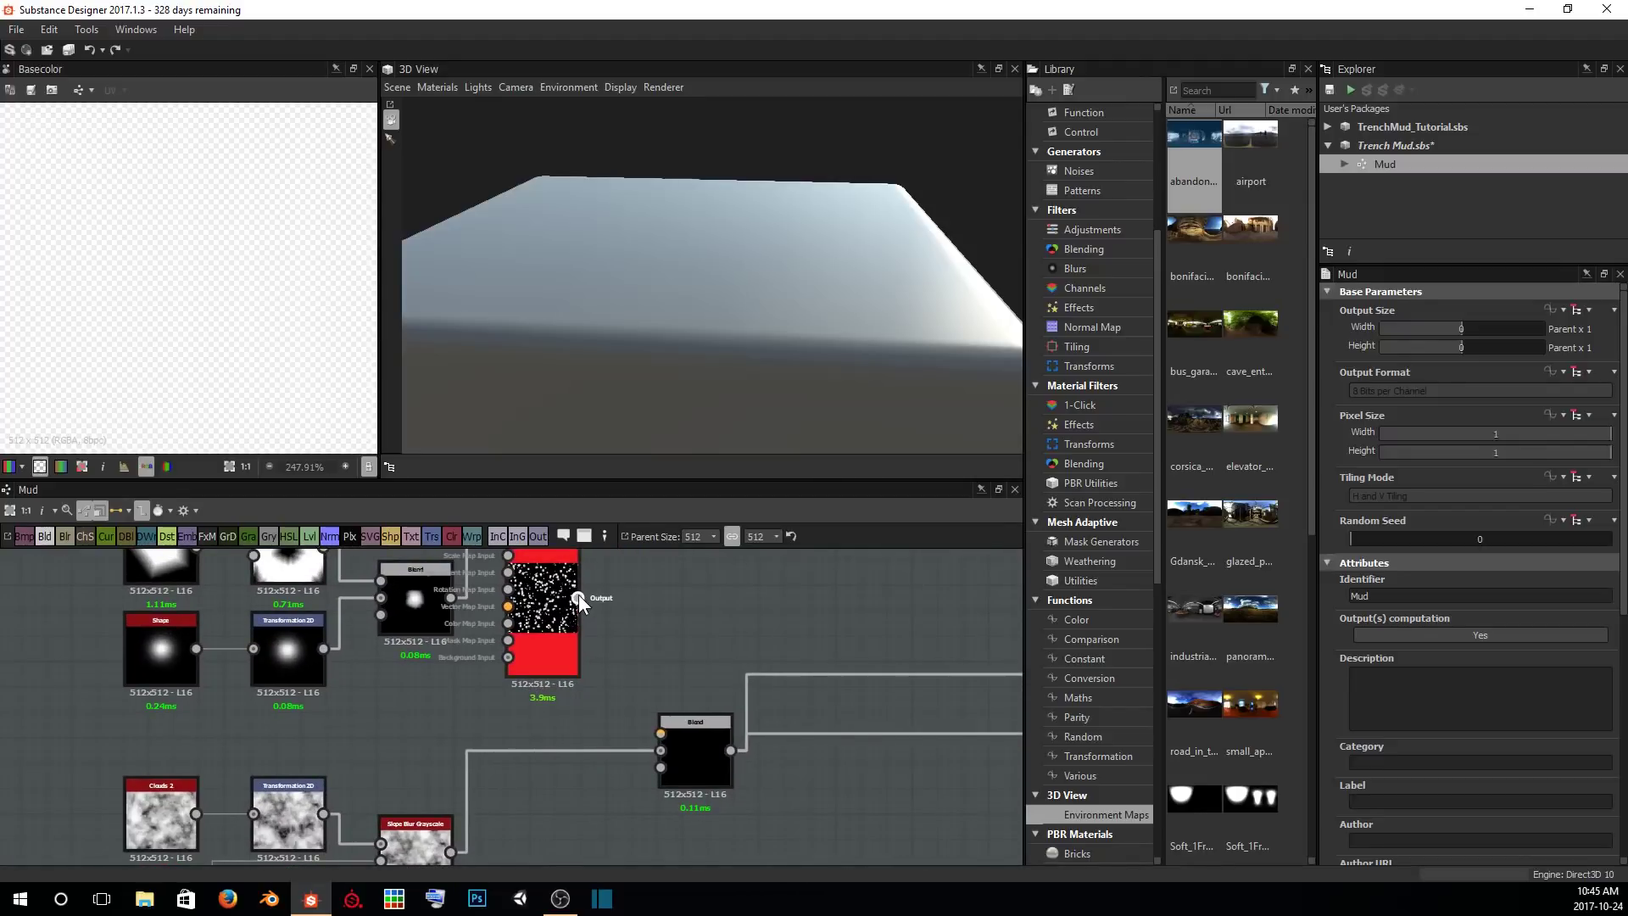
drag(578, 598, 660, 734)
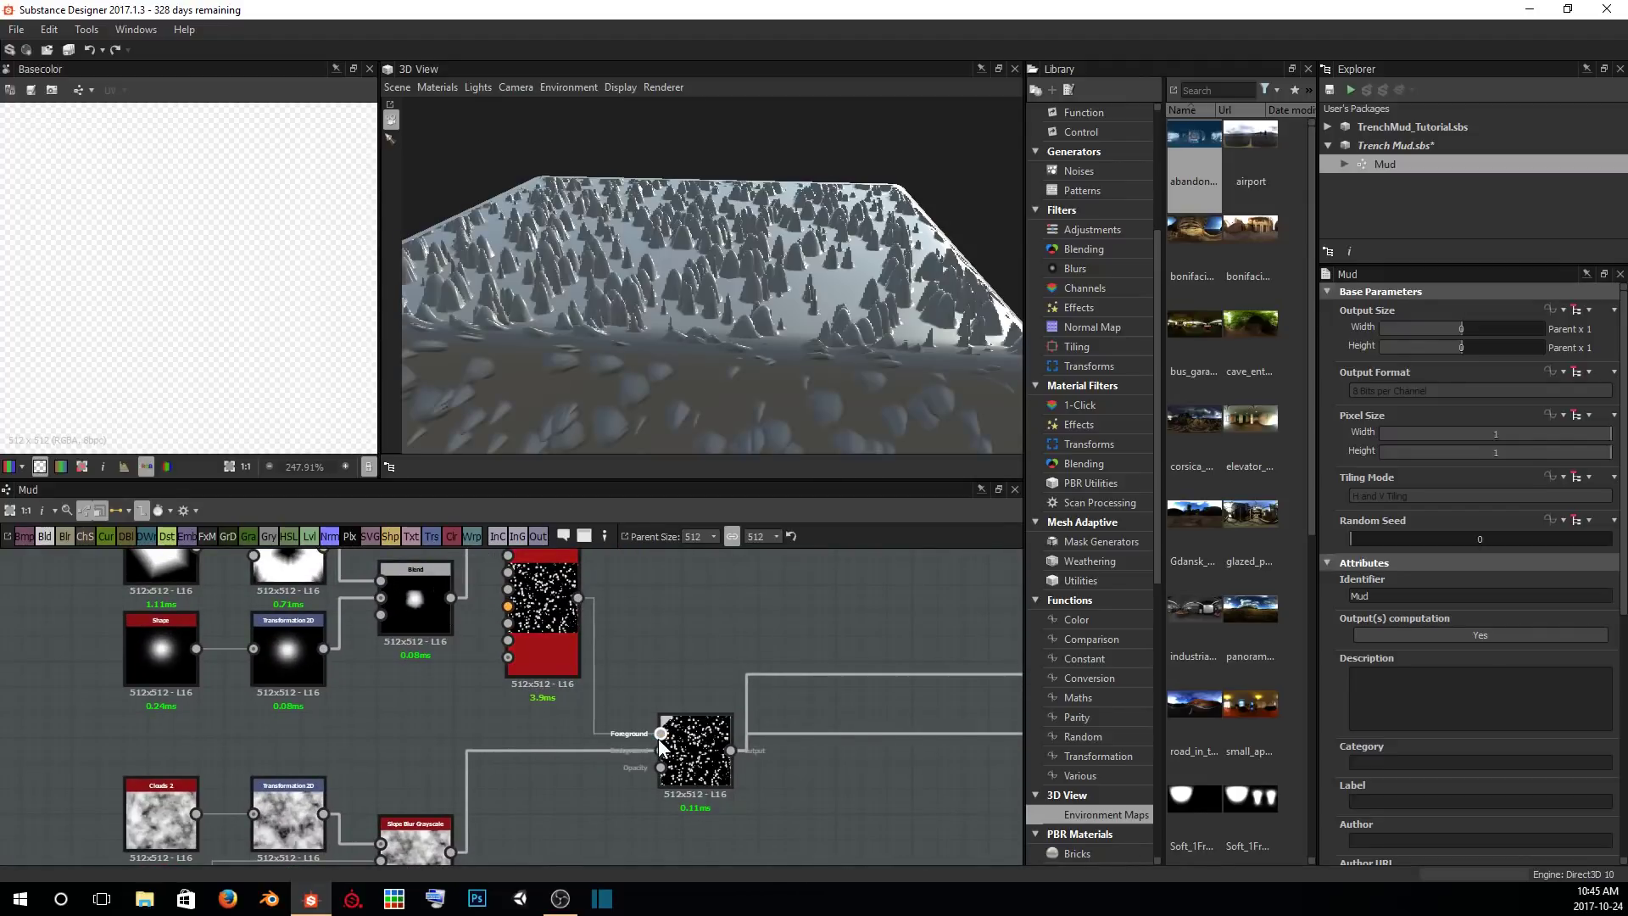
Inspect the height and shape of the displaced clumps on the 3D cube against the Tile Sampler's texture.
drag(668, 318, 755, 319)
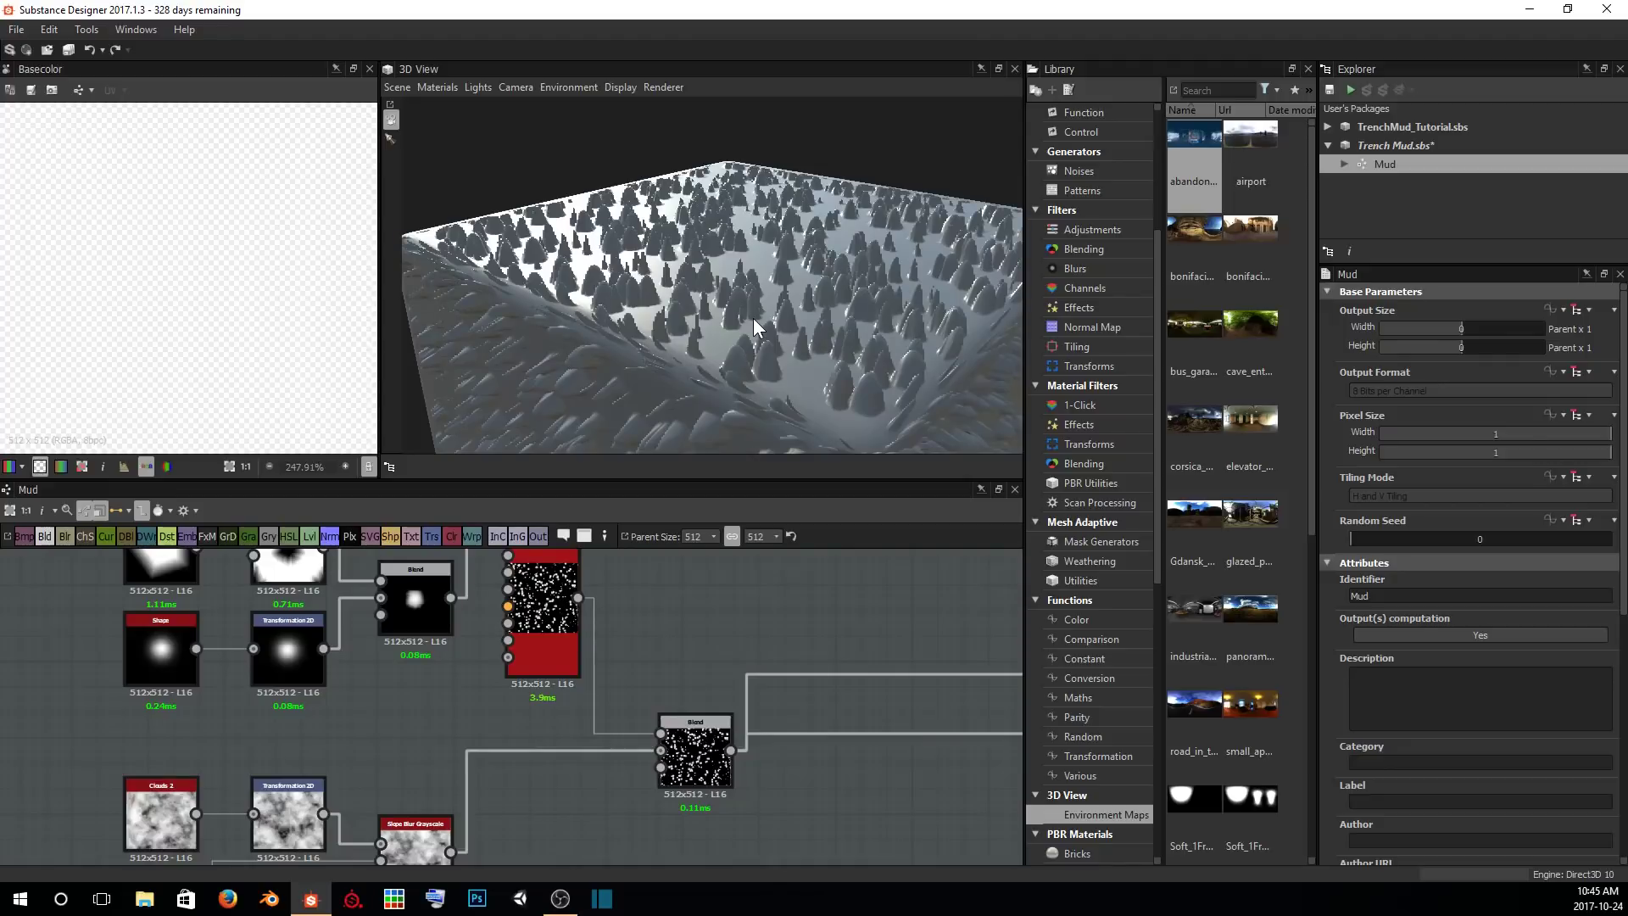
double_click(560, 604)
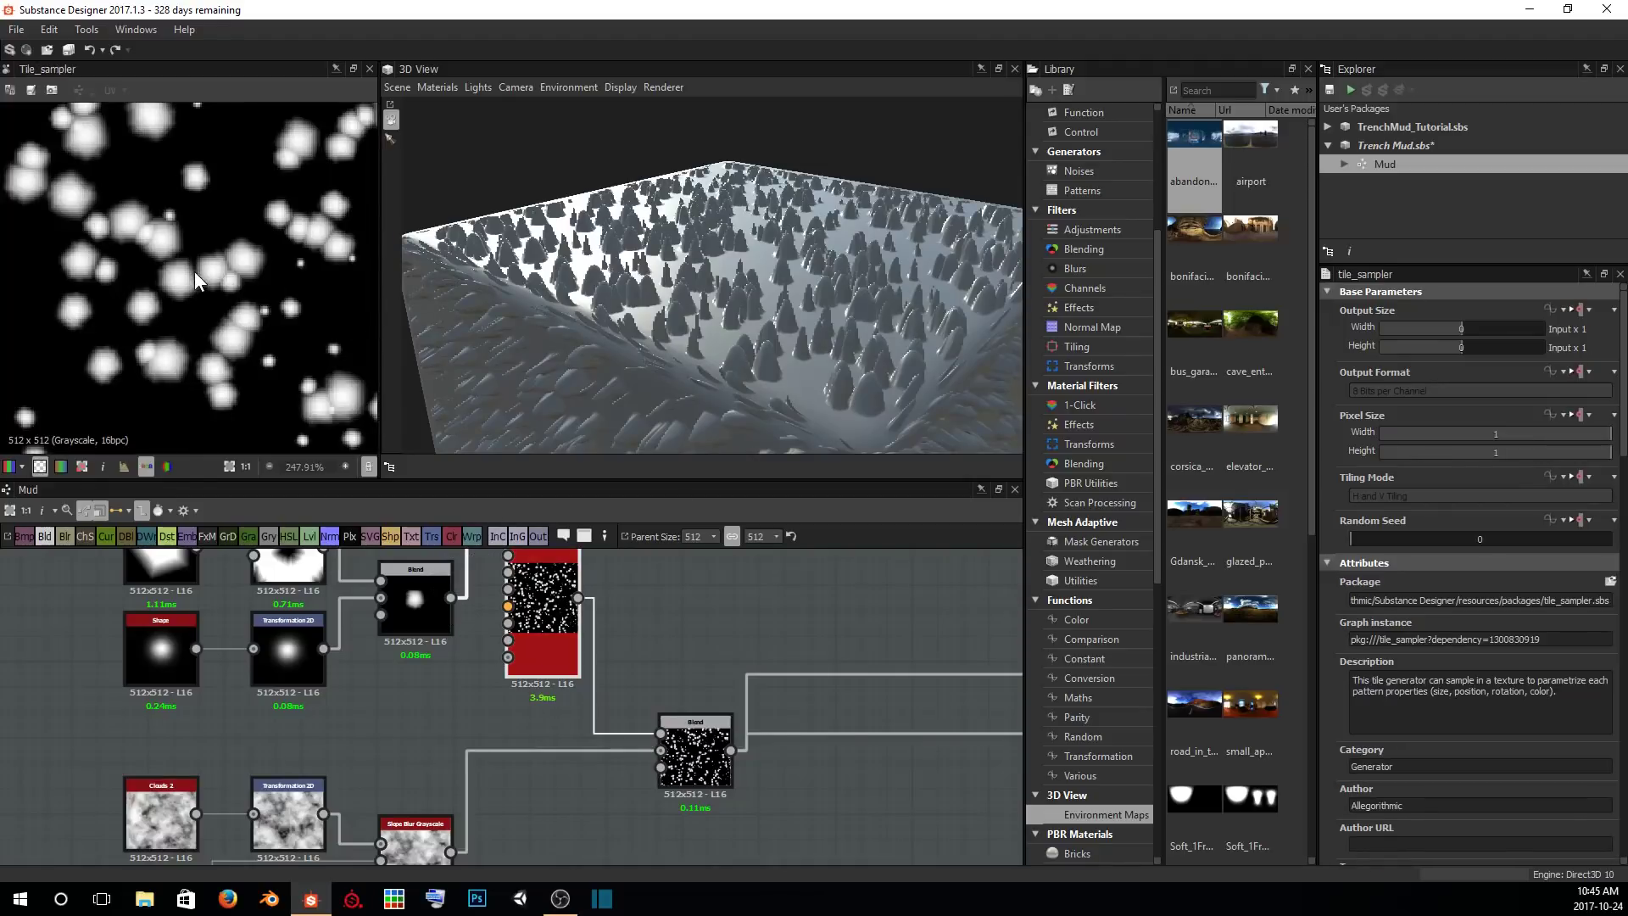
scroll(181, 119, down, 3)
drag(636, 363, 810, 245)
scroll(792, 279, up, 3)
scroll(674, 263, up, 4)
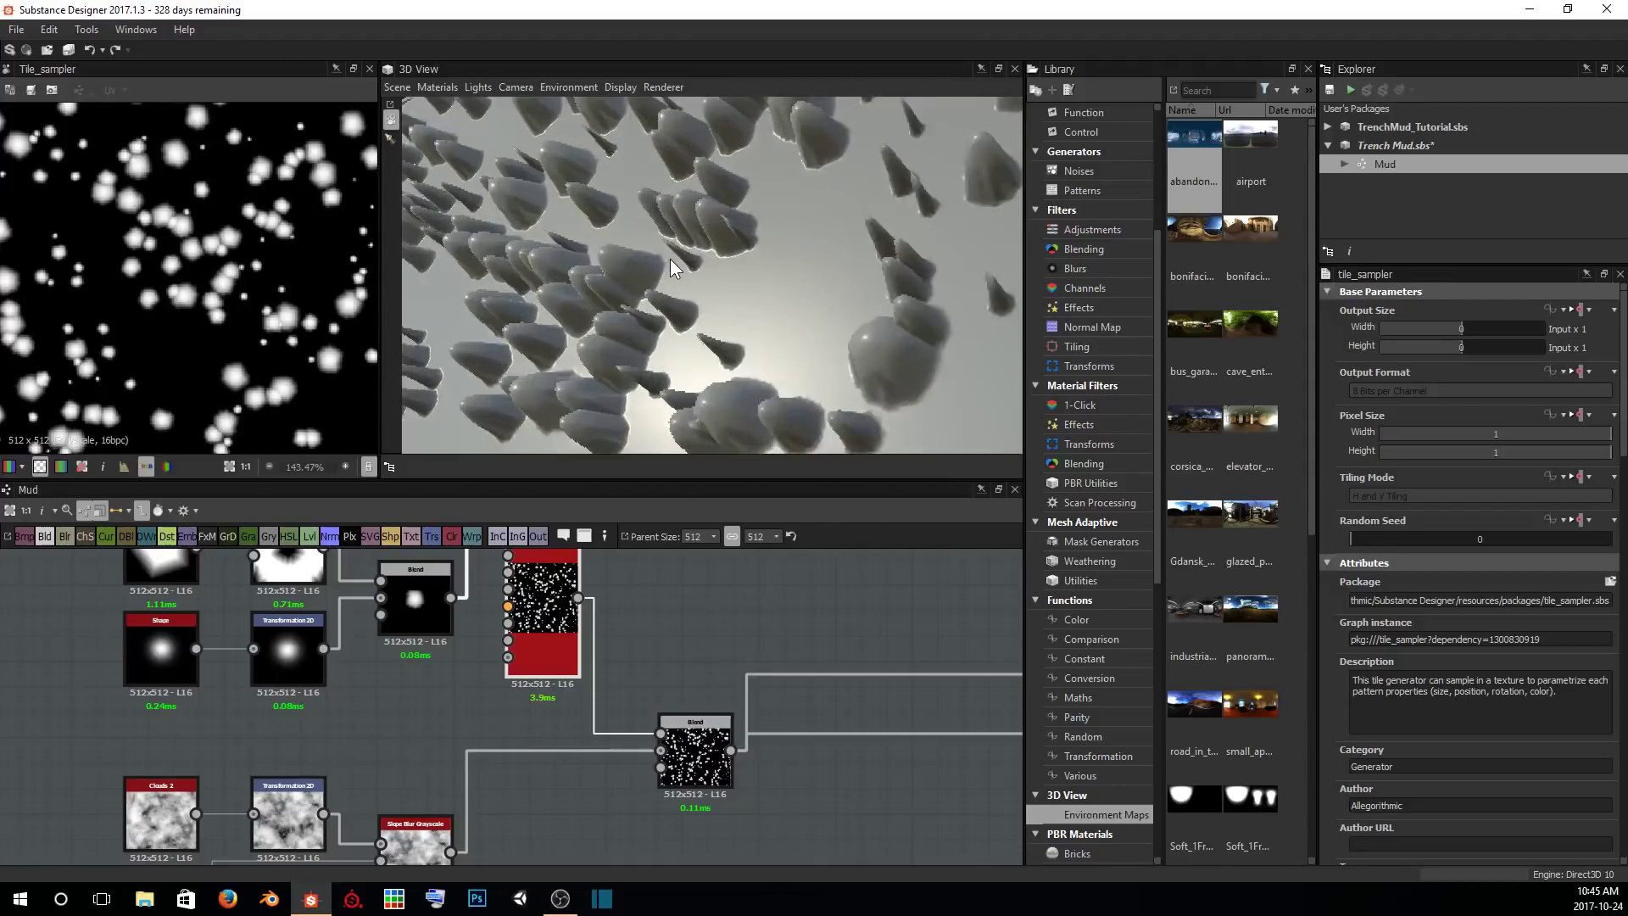
middle_drag(699, 374, 706, 351)
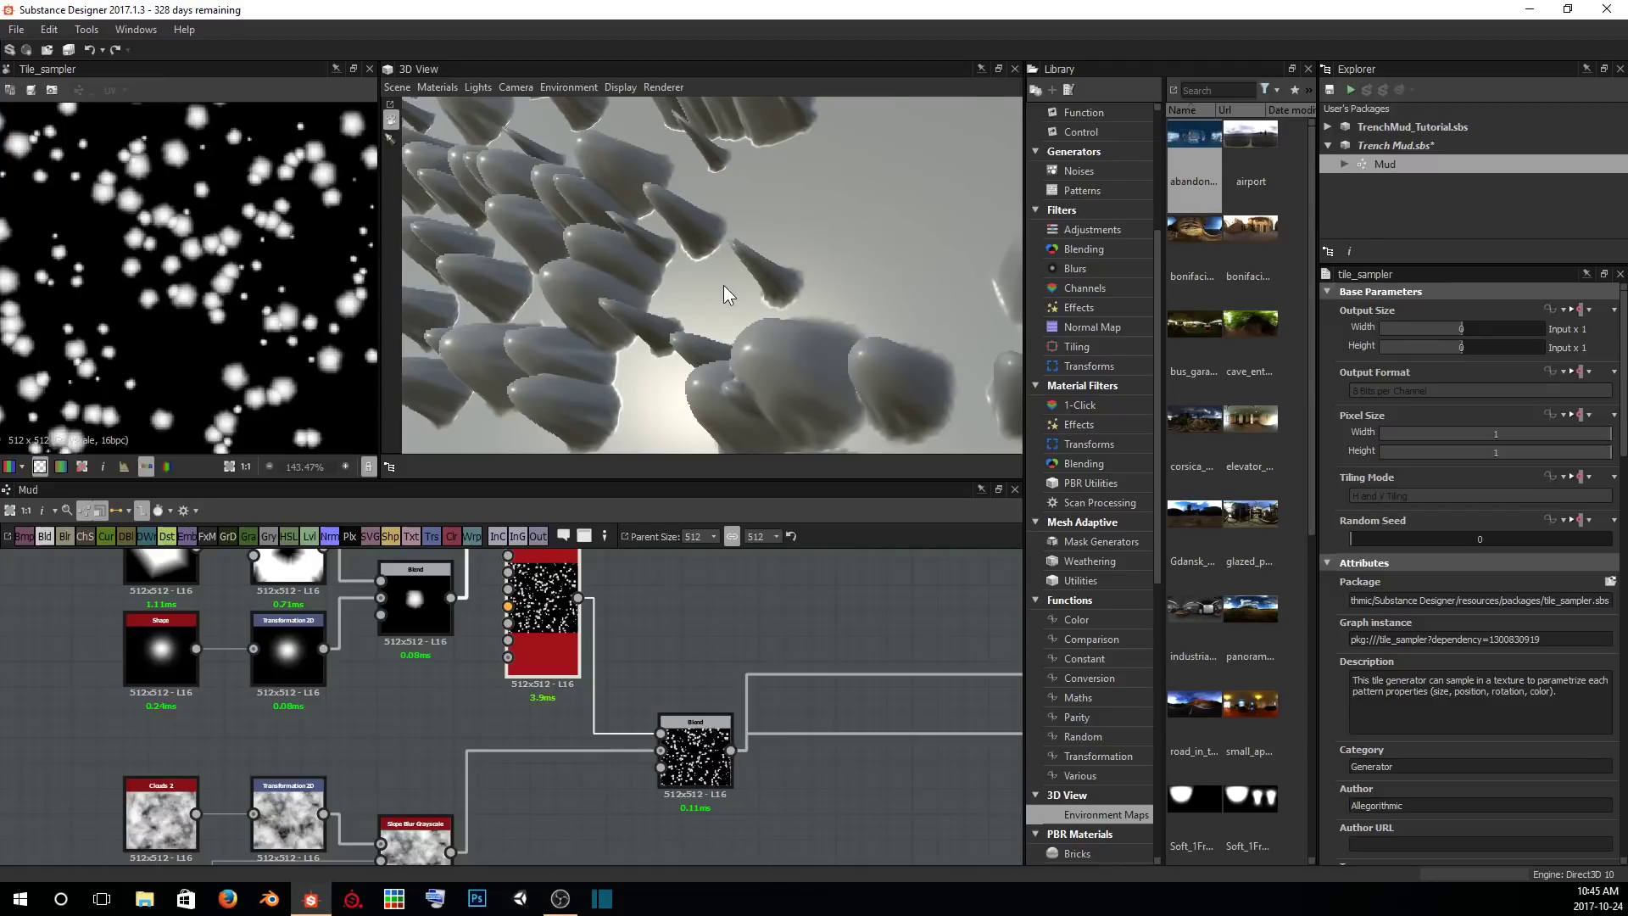
scroll(726, 295, down, 5)
Set the Tile Sampler's Color to 28 and Color Random to 0.33, and check the clump height in 3D.
scroll(1544, 660, down, 10)
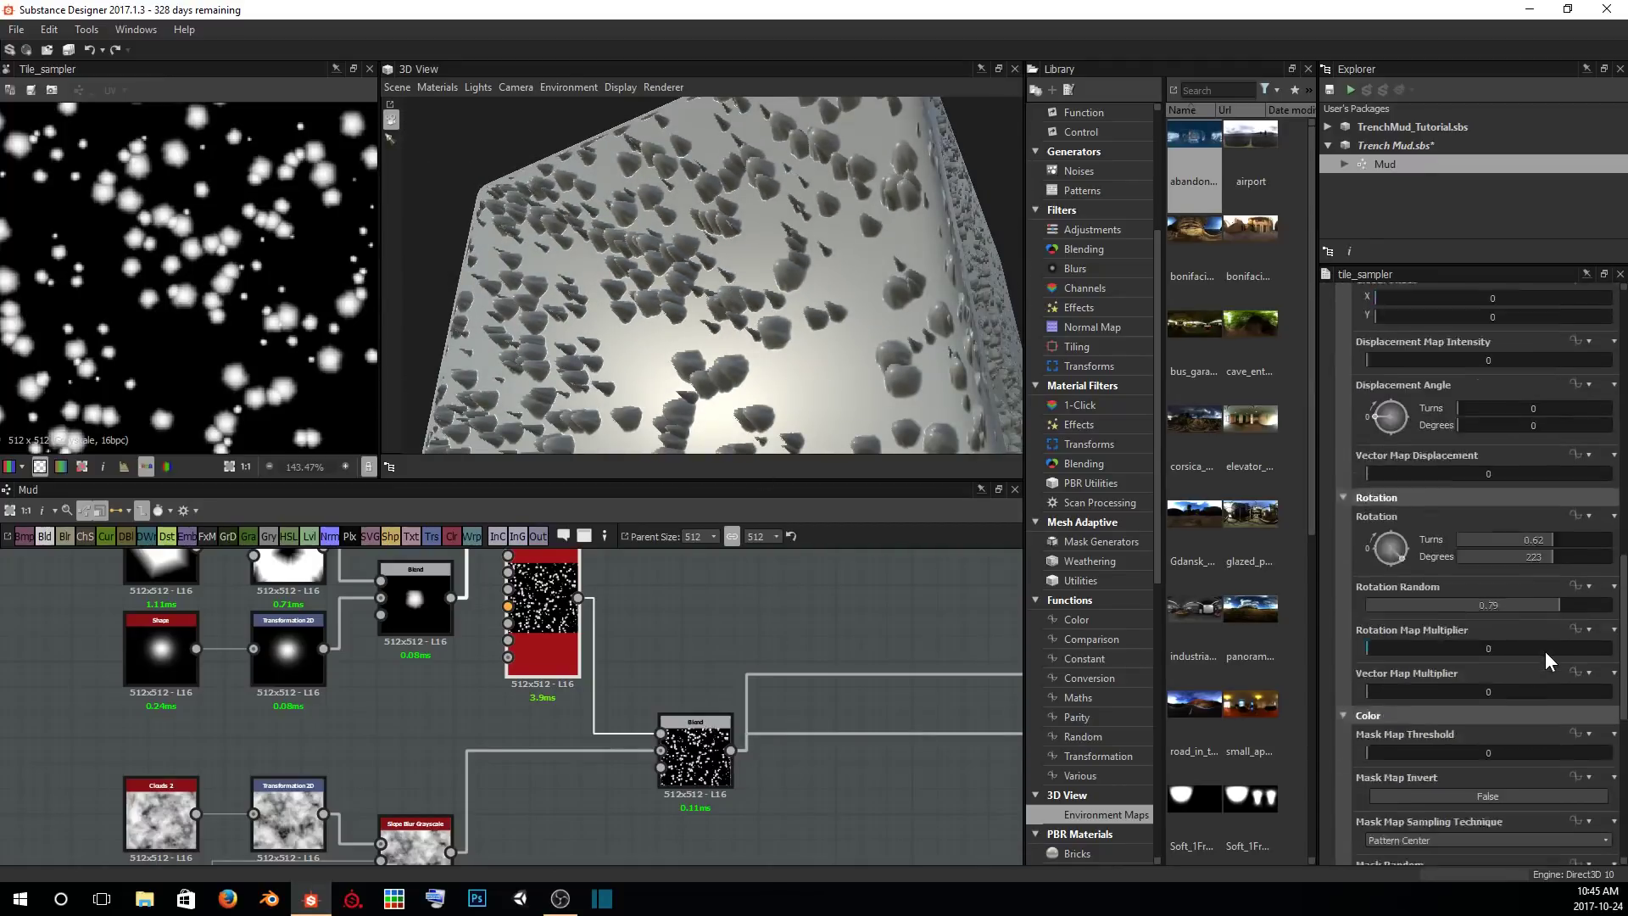
scroll(1544, 659, down, 5)
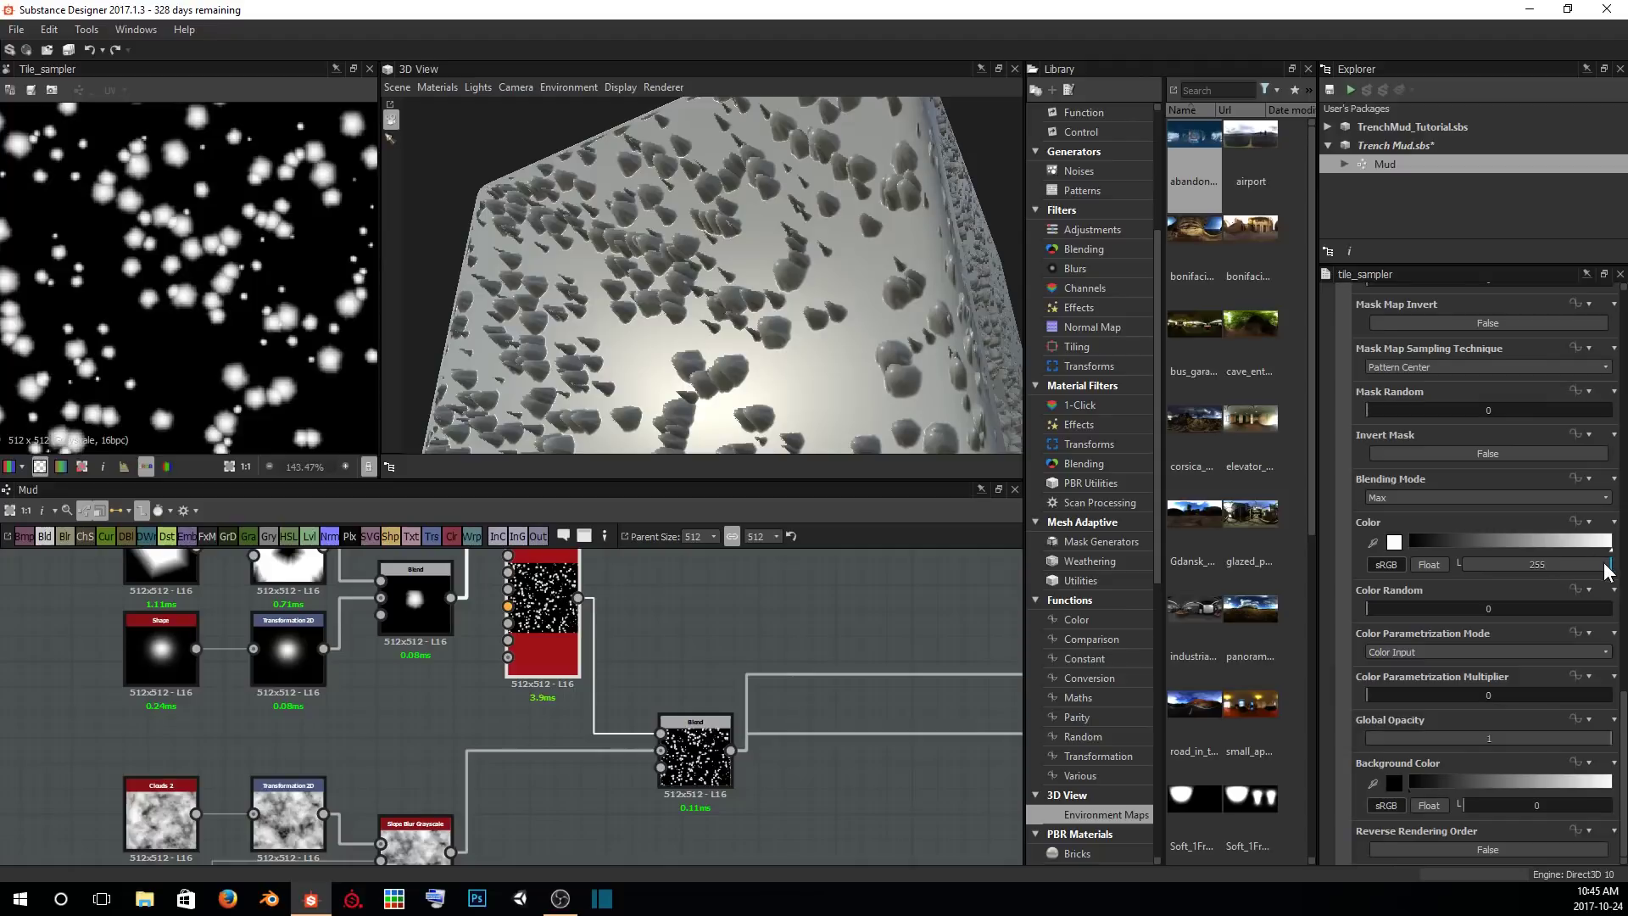
drag(1608, 573, 1474, 570)
drag(635, 240, 1446, 597)
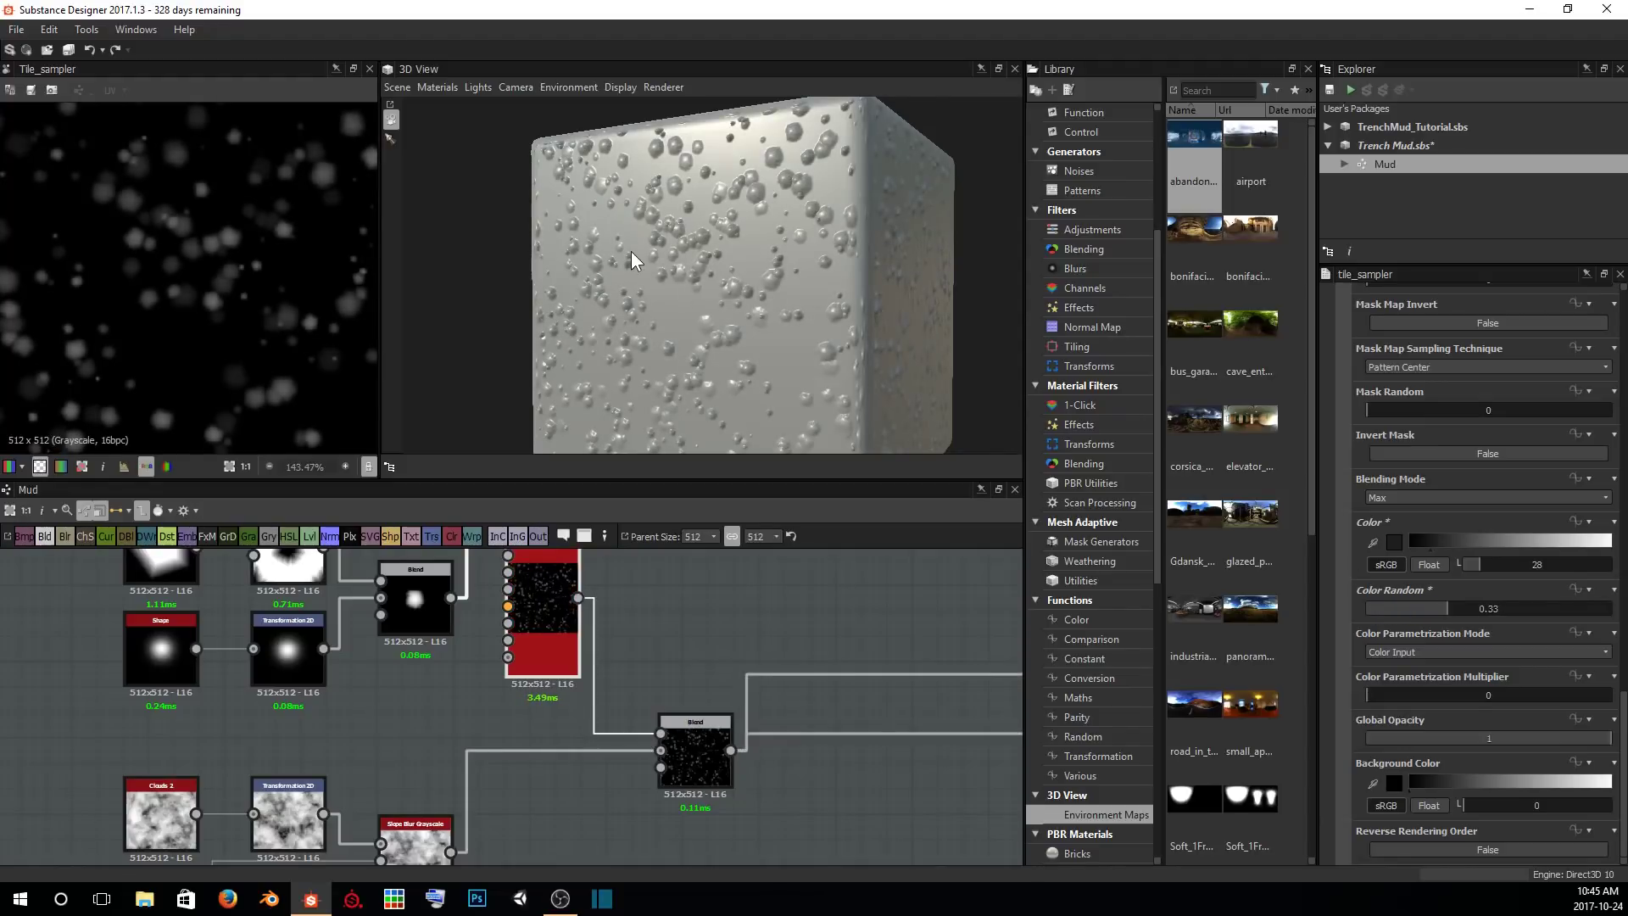
drag(630, 251, 659, 313)
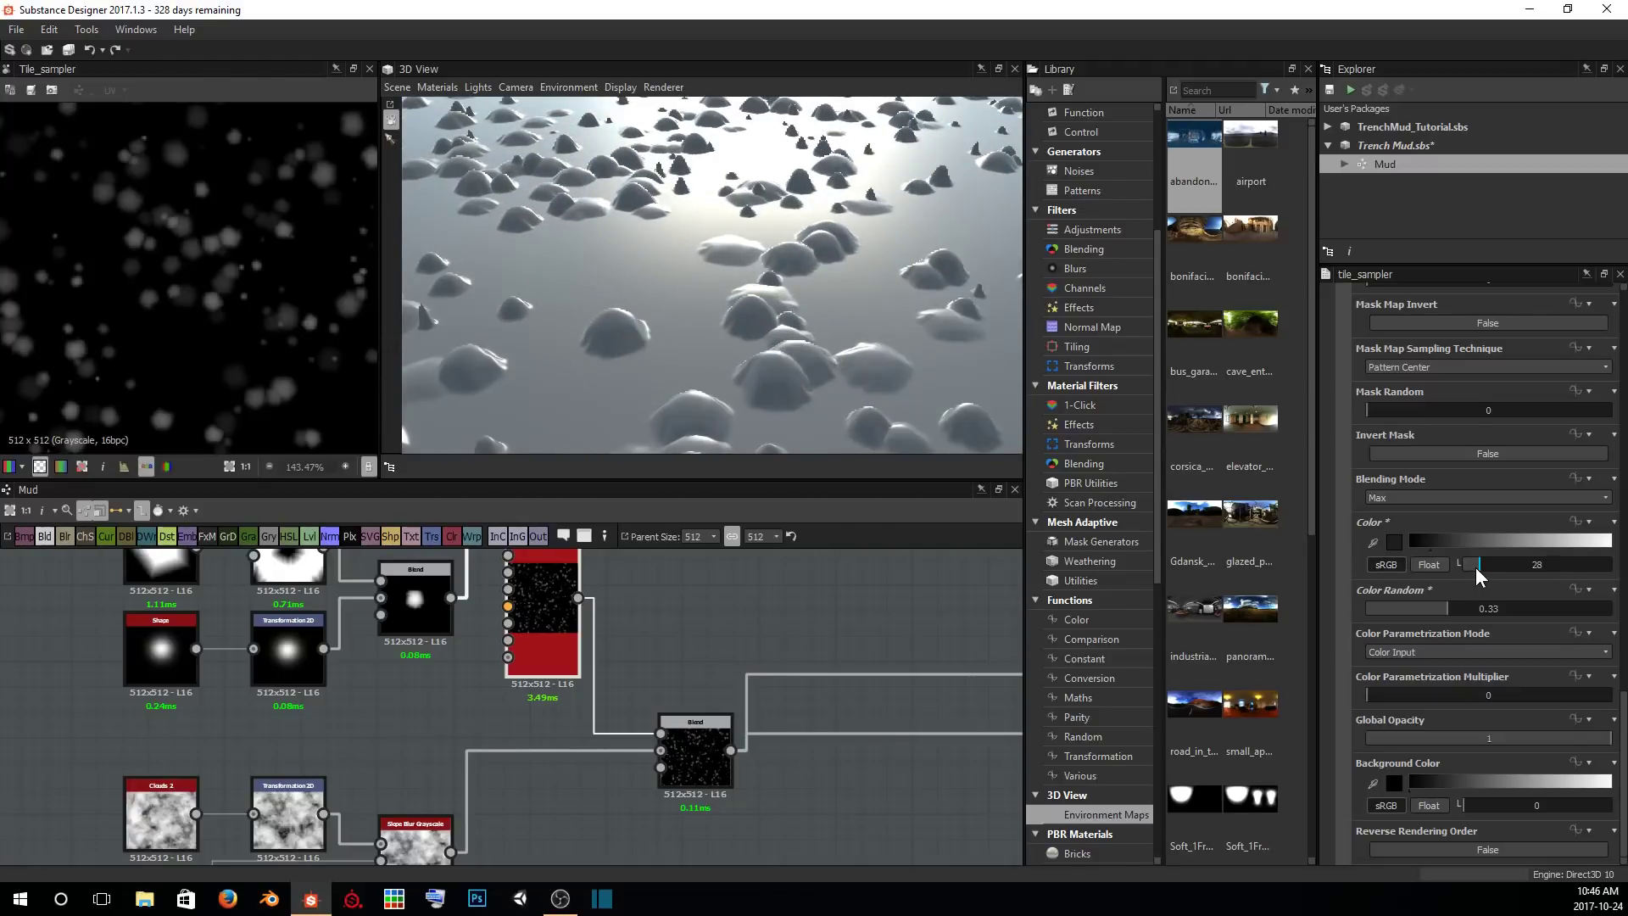
Lower the clumps further with a Tile Sampler Color of 19 and Color Random of 0.11, and check them on the cube.
drag(1475, 566, 1392, 618)
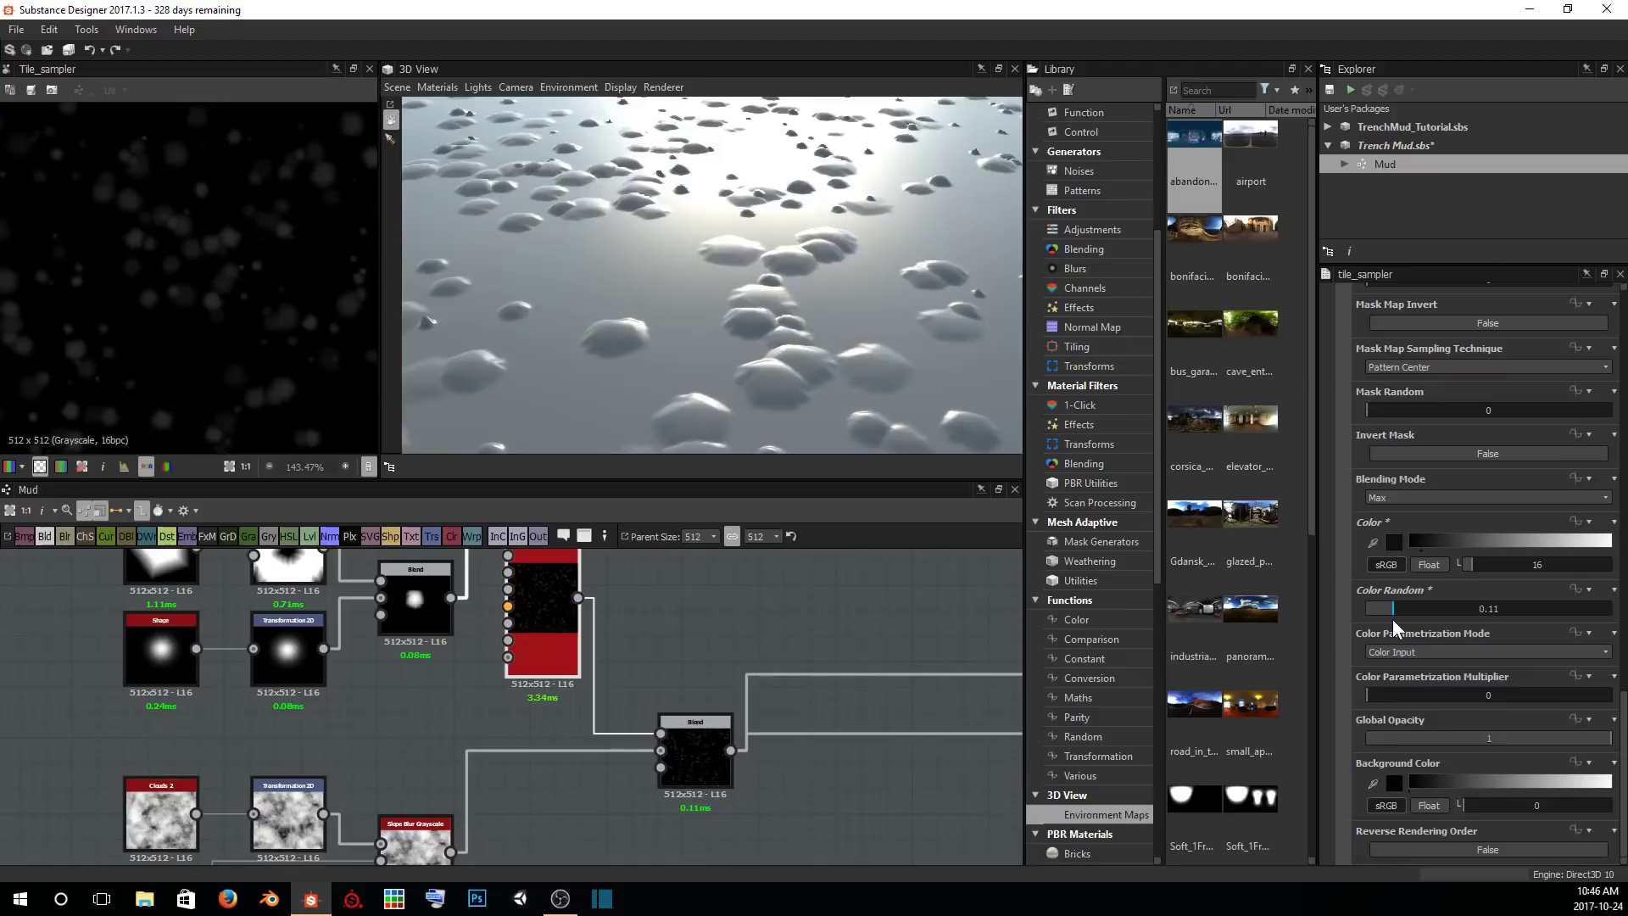
scroll(657, 188, down, 4)
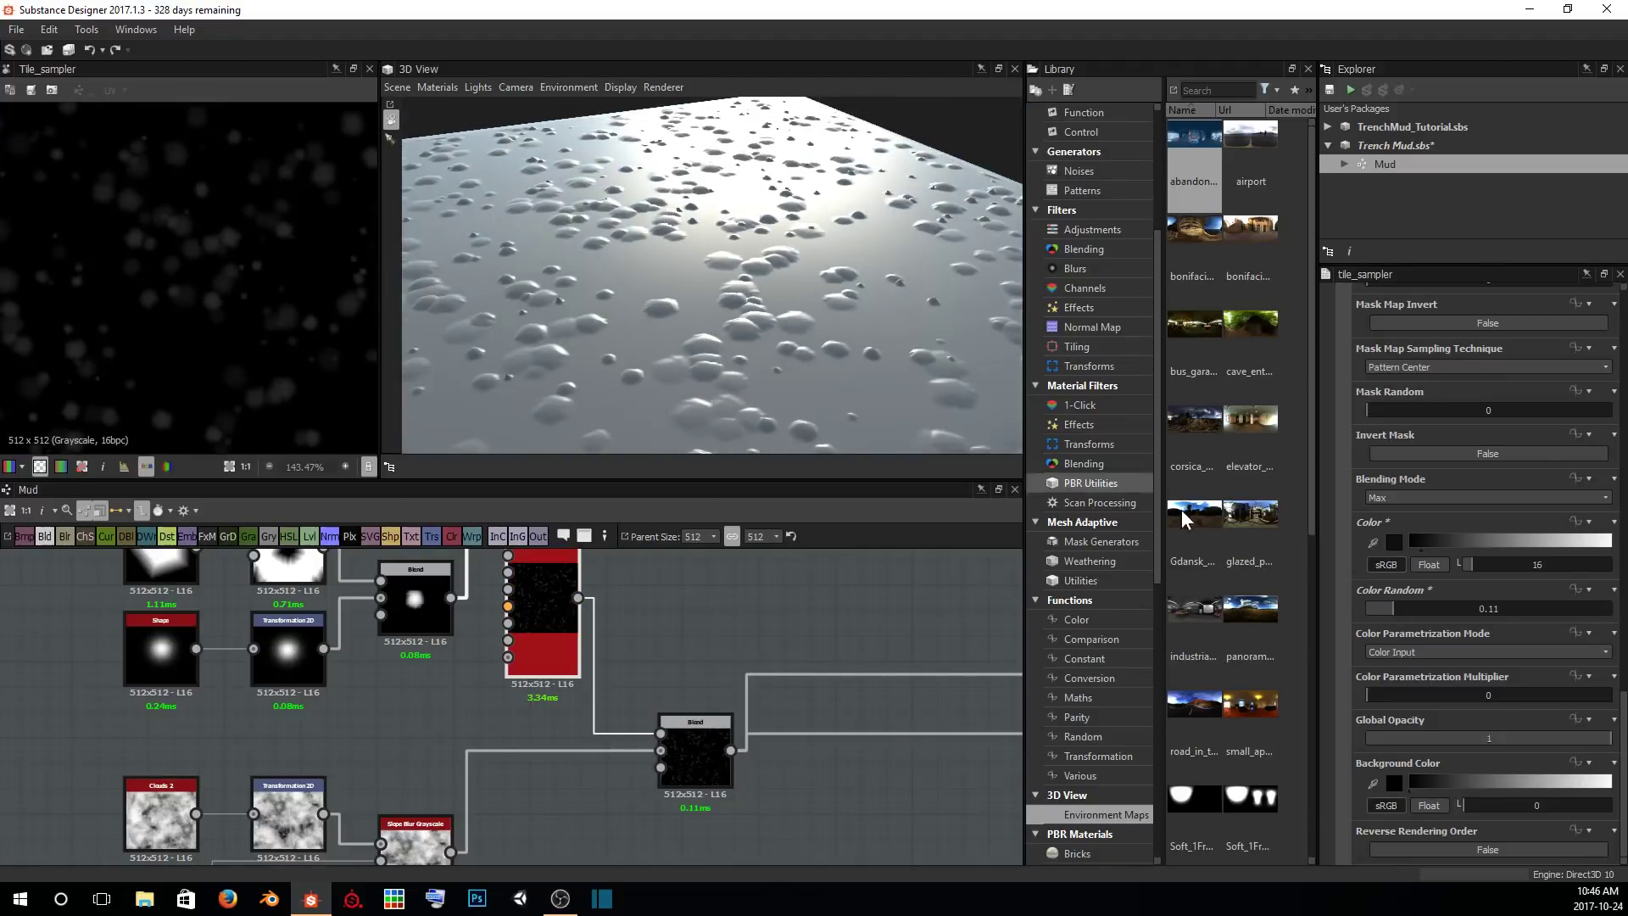
click(1469, 566)
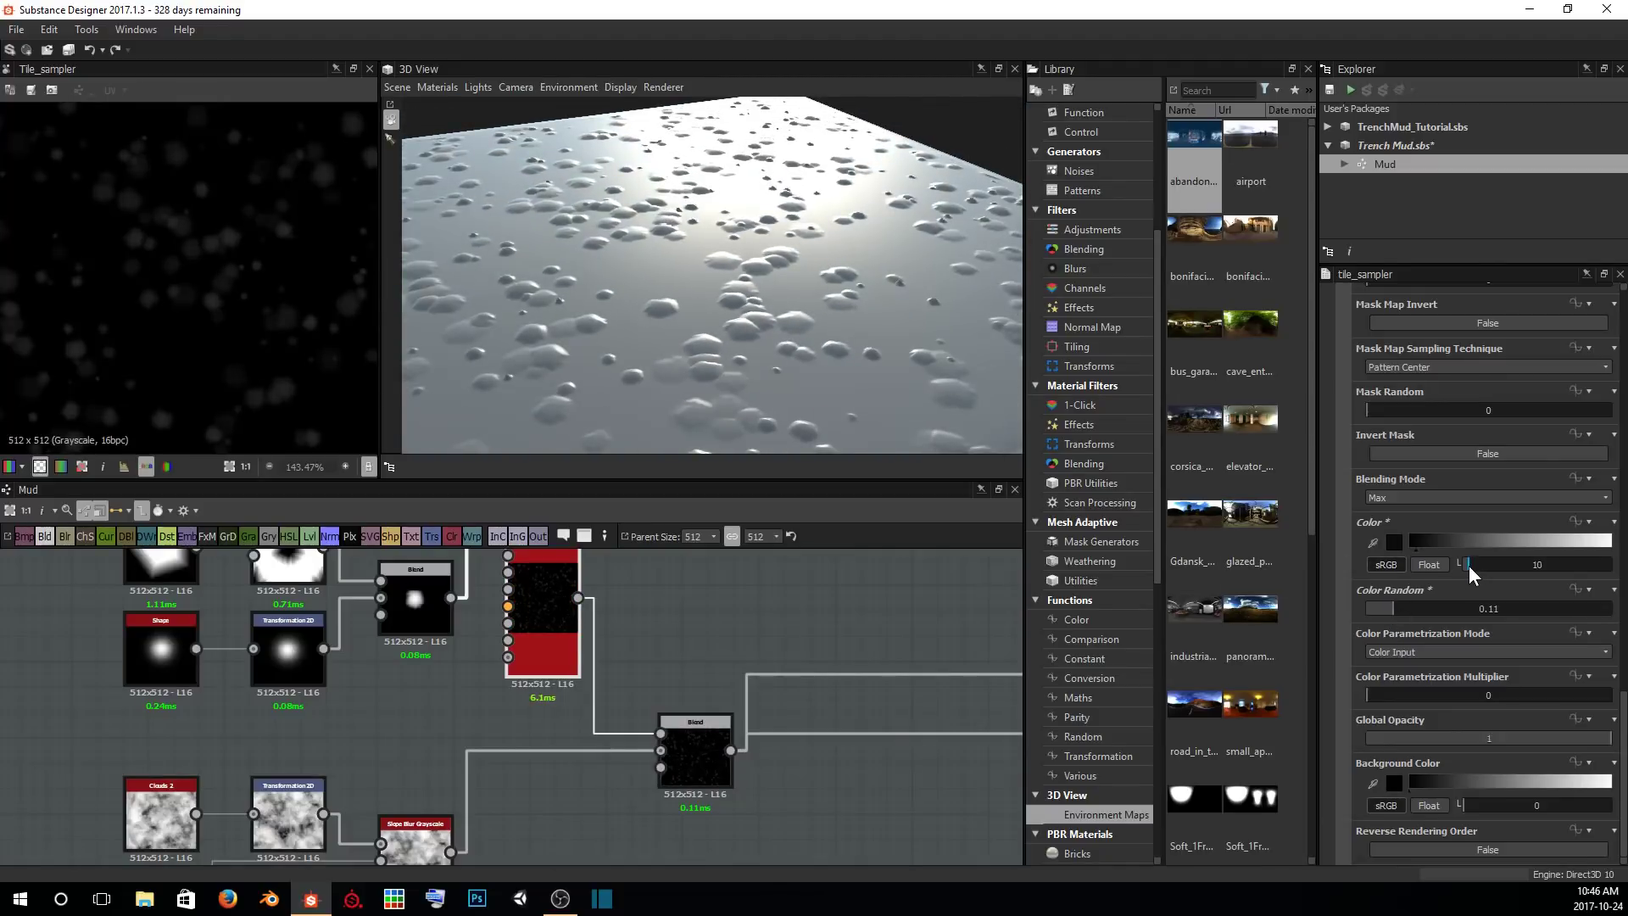
drag(1472, 564, 1474, 562)
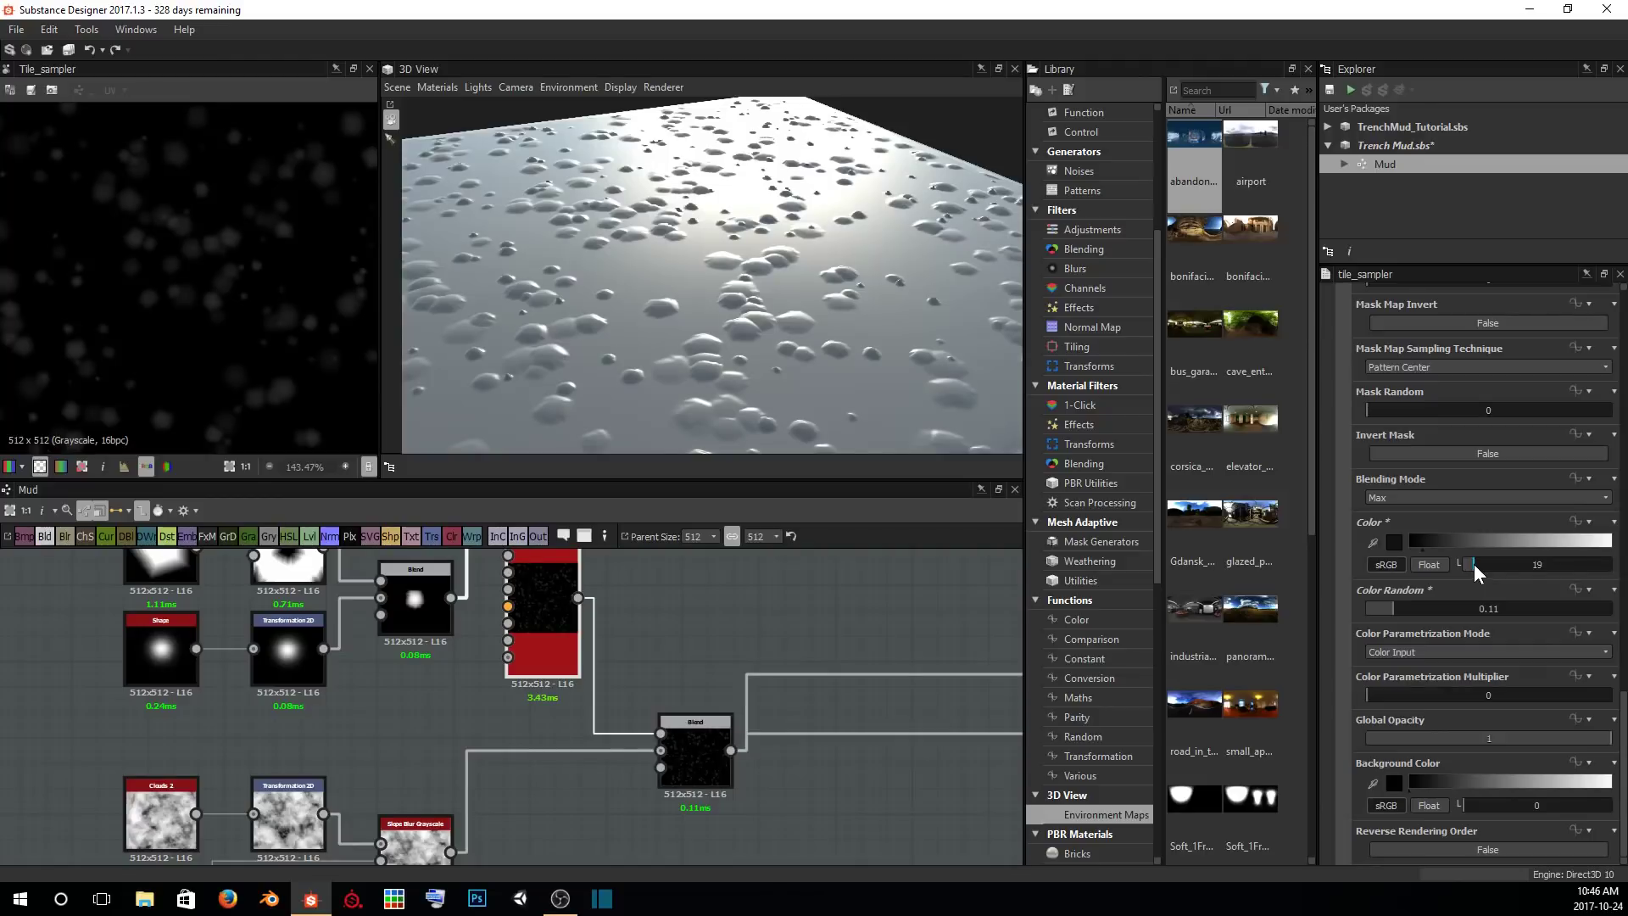
drag(561, 255, 792, 226)
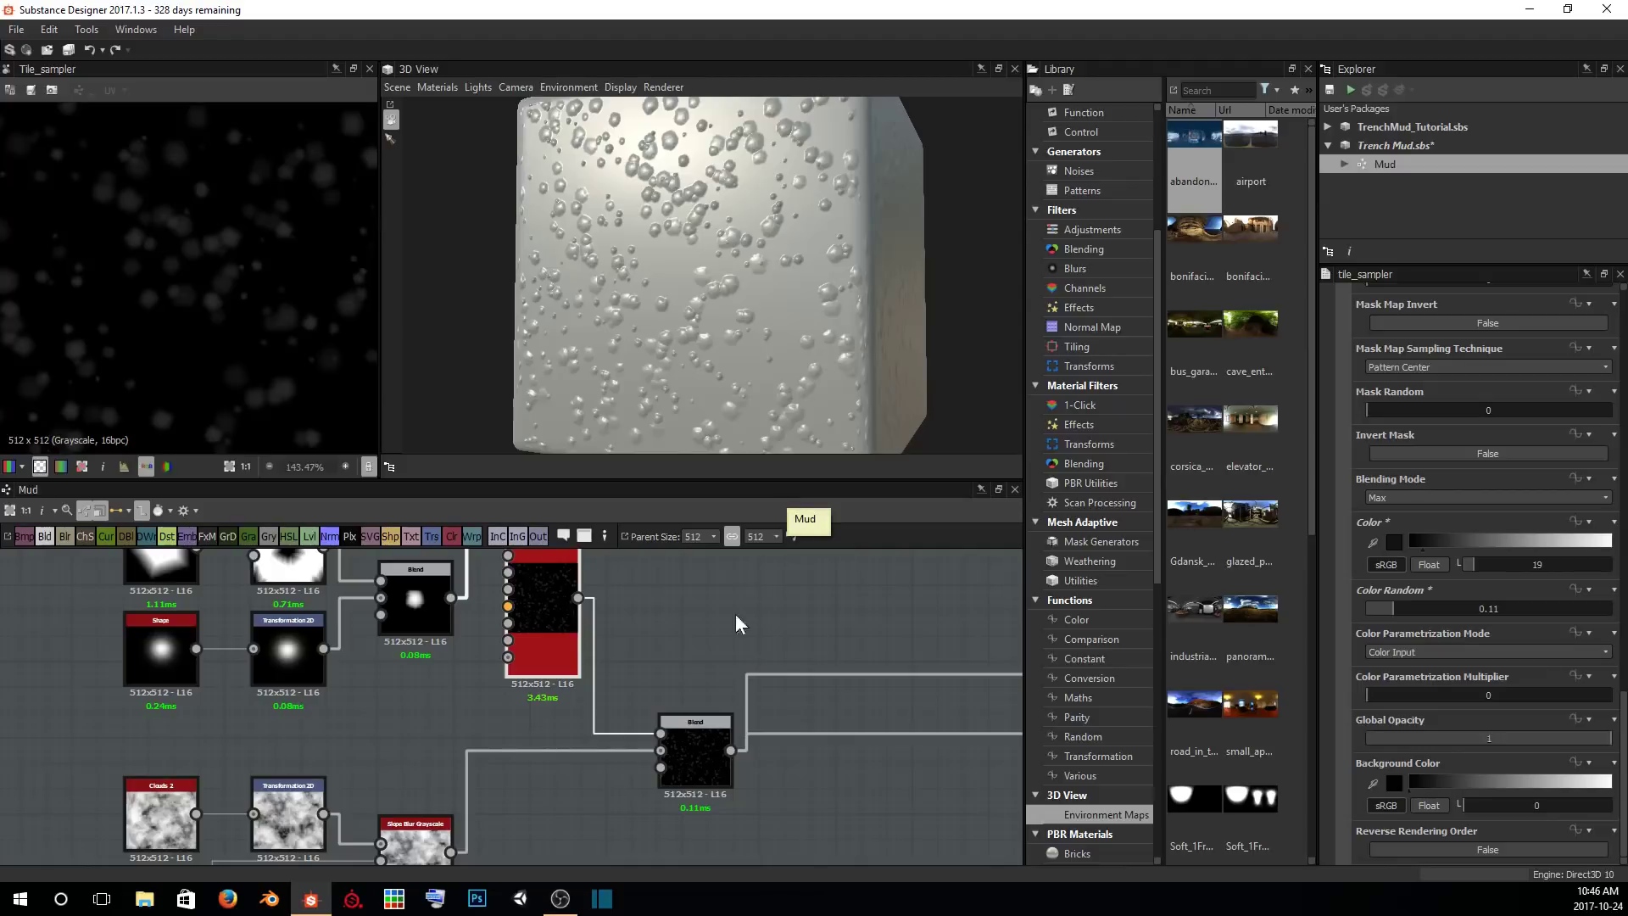
Set the blending mode of the Blend node combining the clumps with the base mud to Screen.
click(711, 755)
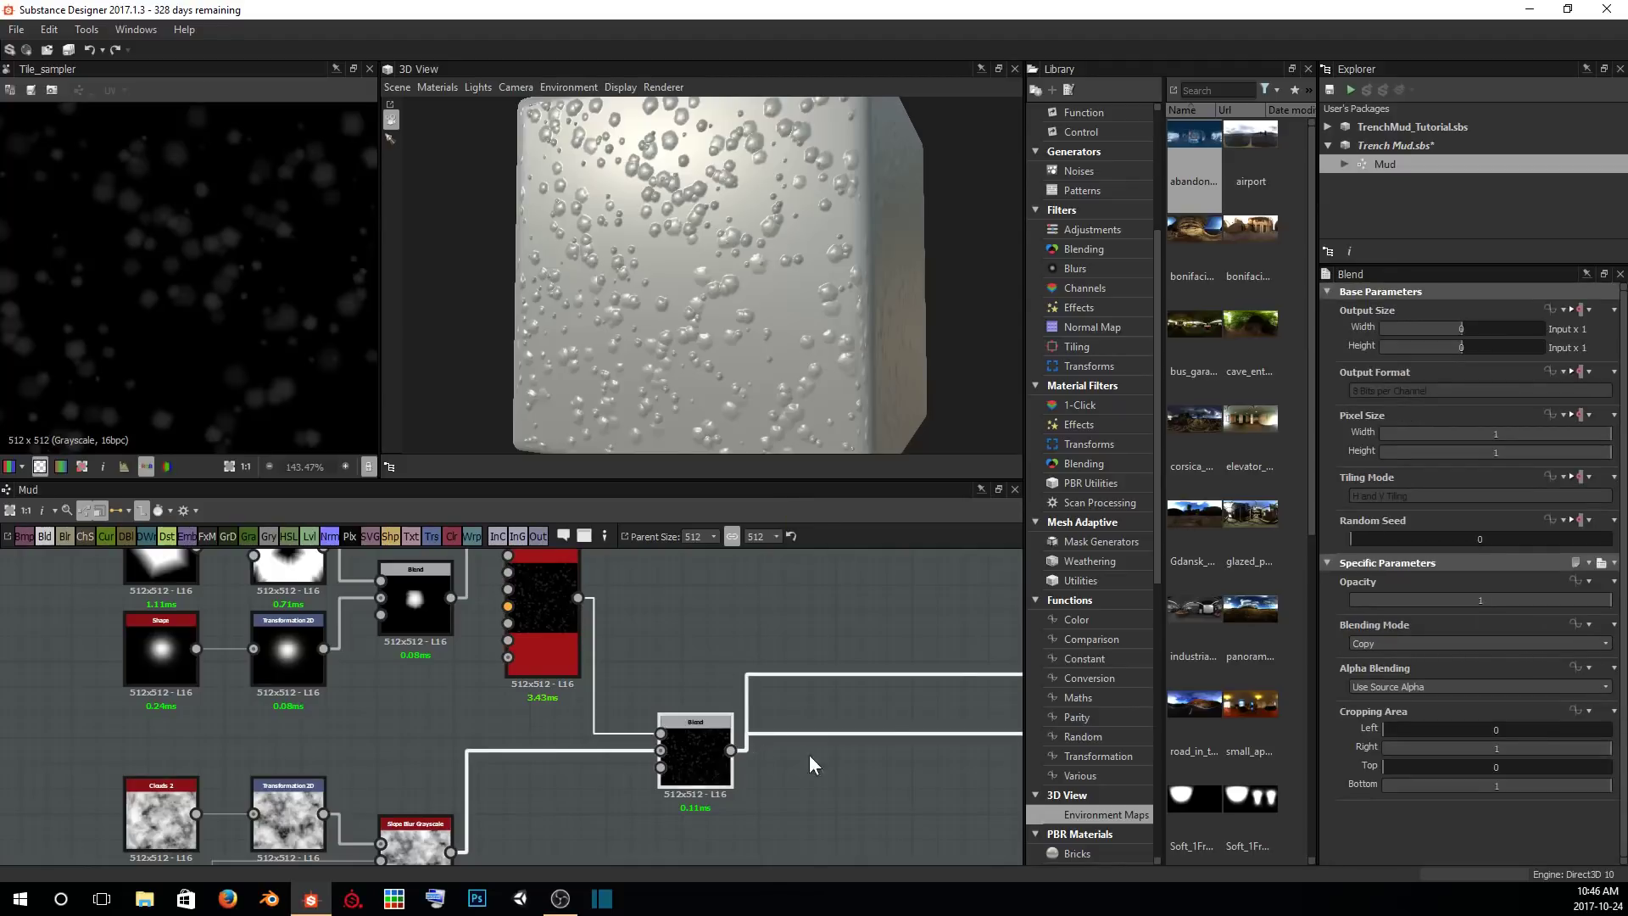
click(1394, 644)
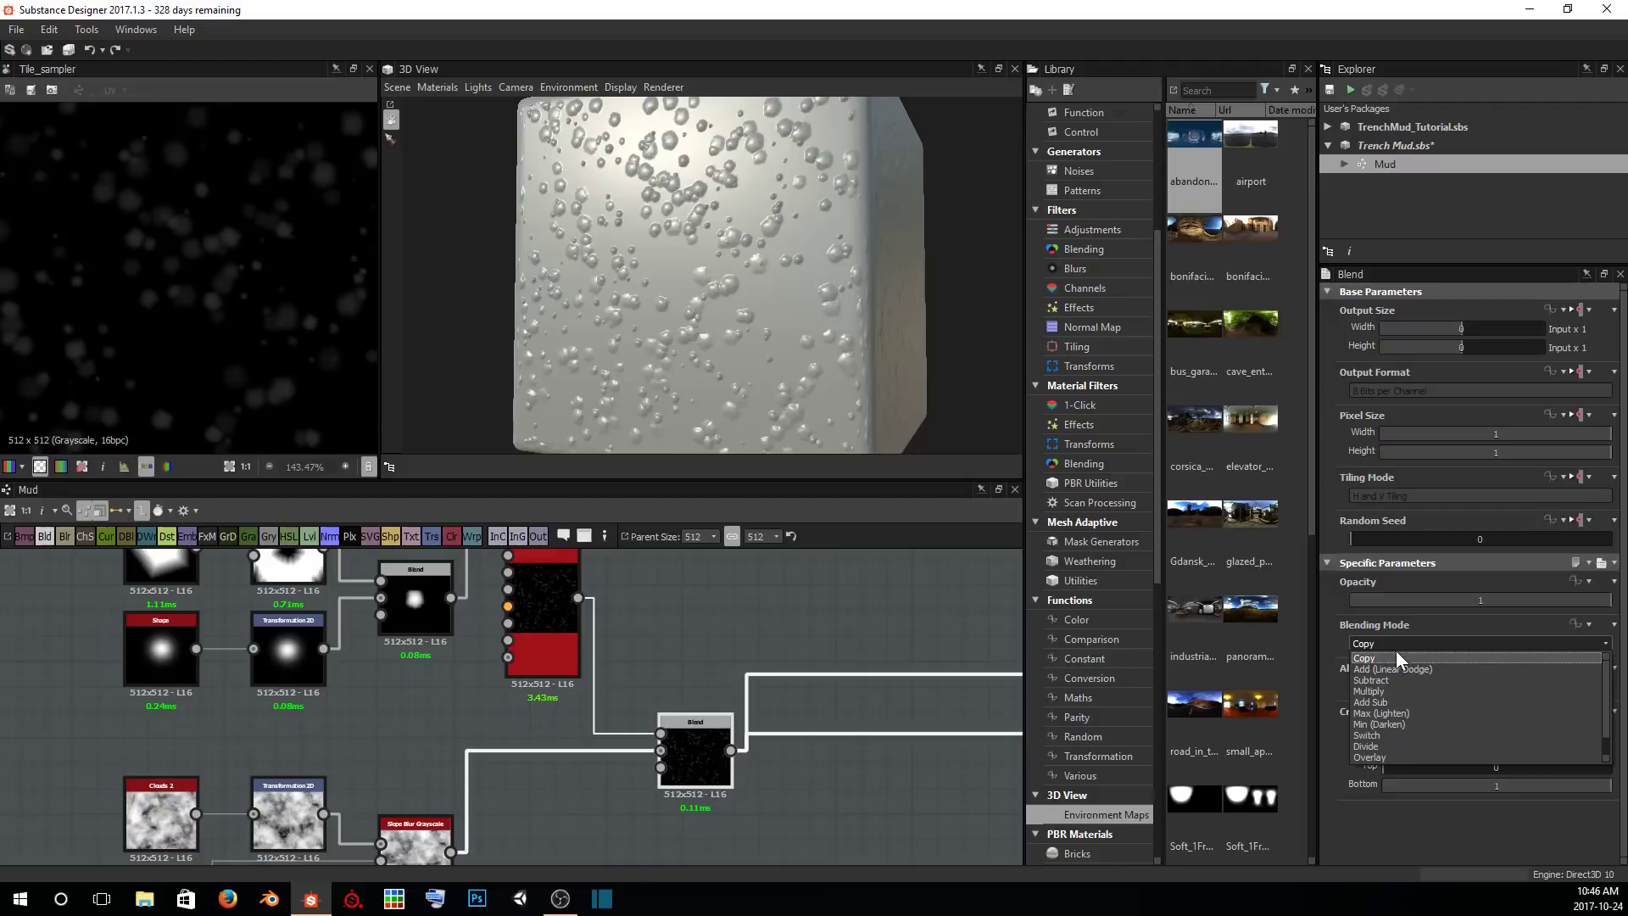
scroll(1386, 737, down, 1)
click(1391, 749)
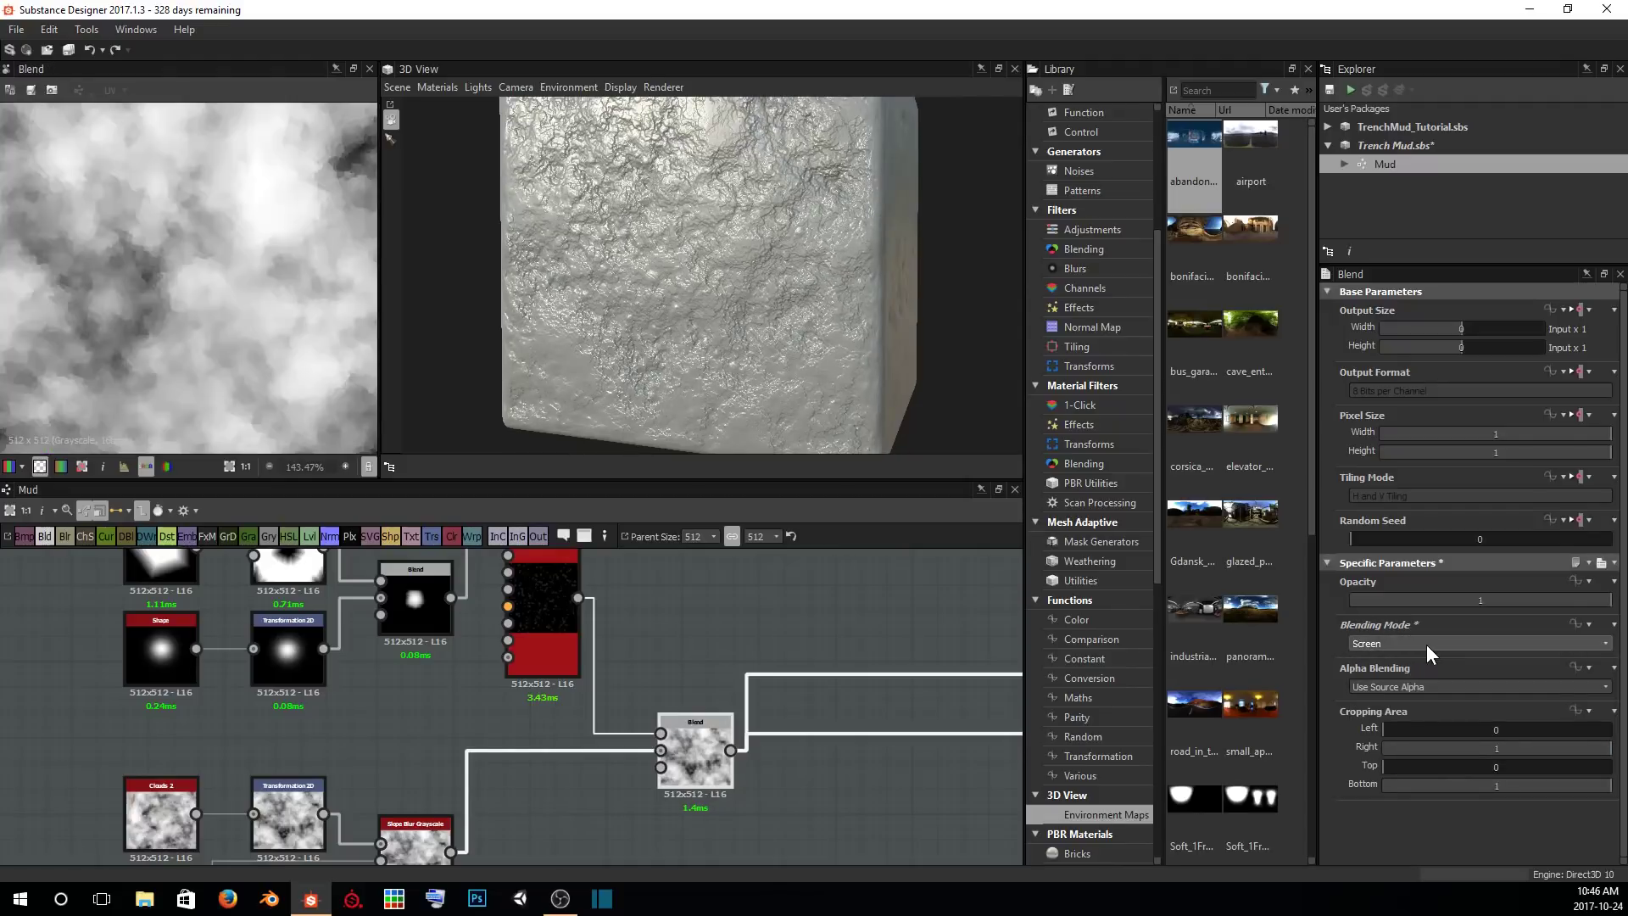
Compare the Tile Sampler, Slope Blur and blended textures up close, and examine the clumps' effect on the 3D cube.
double_click(561, 602)
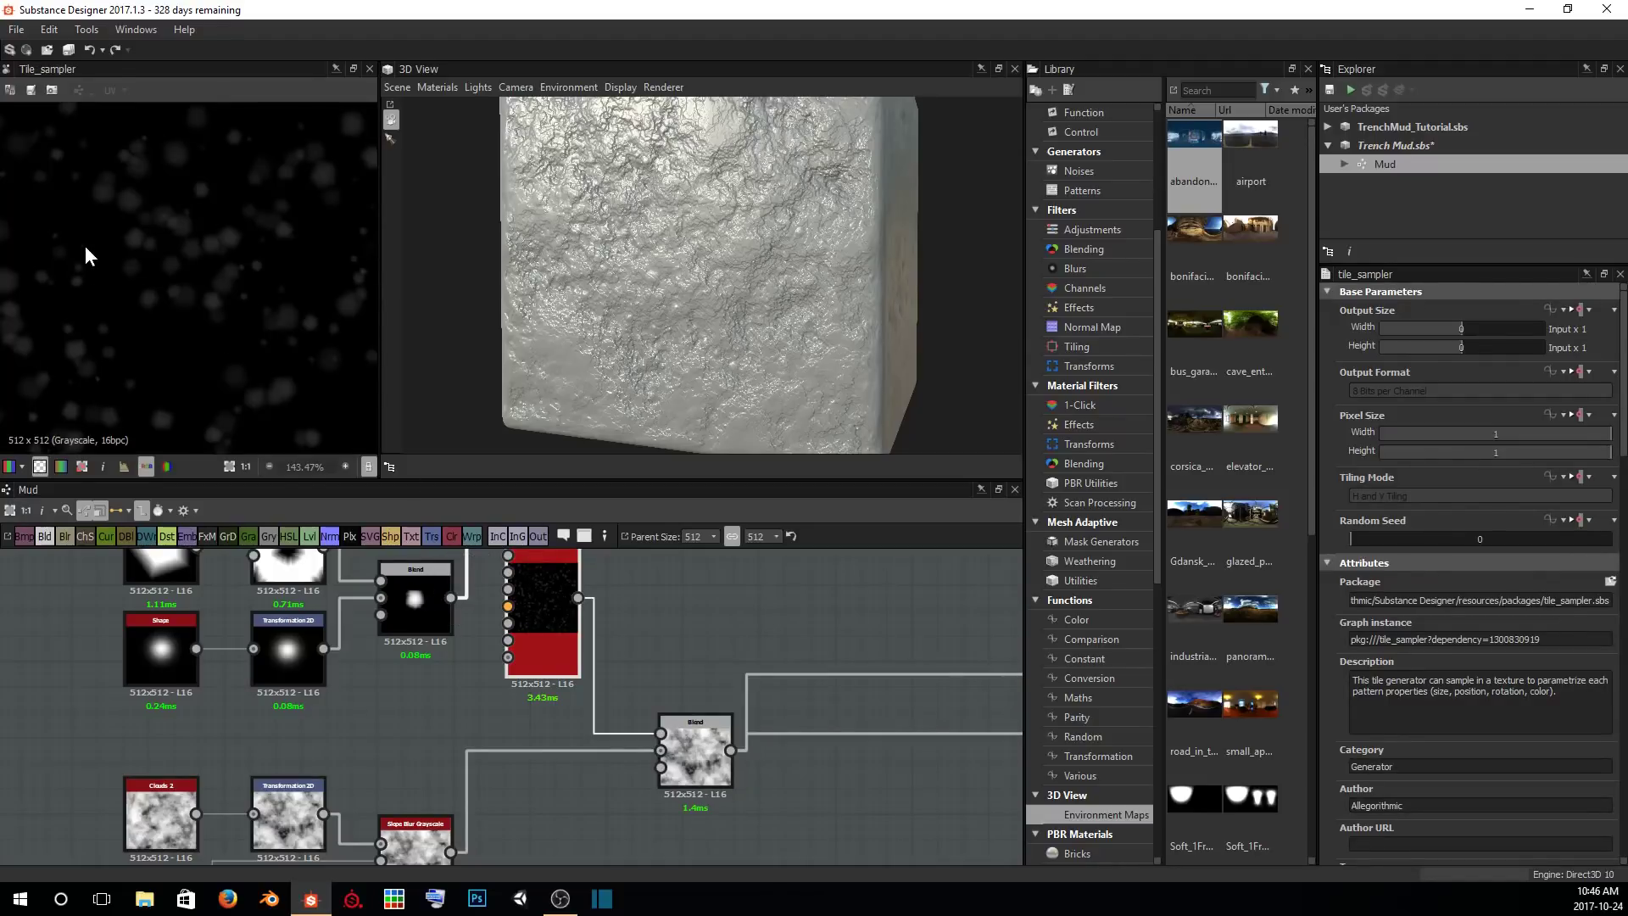
middle_drag(84, 187, 192, 263)
middle_drag(231, 402, 173, 319)
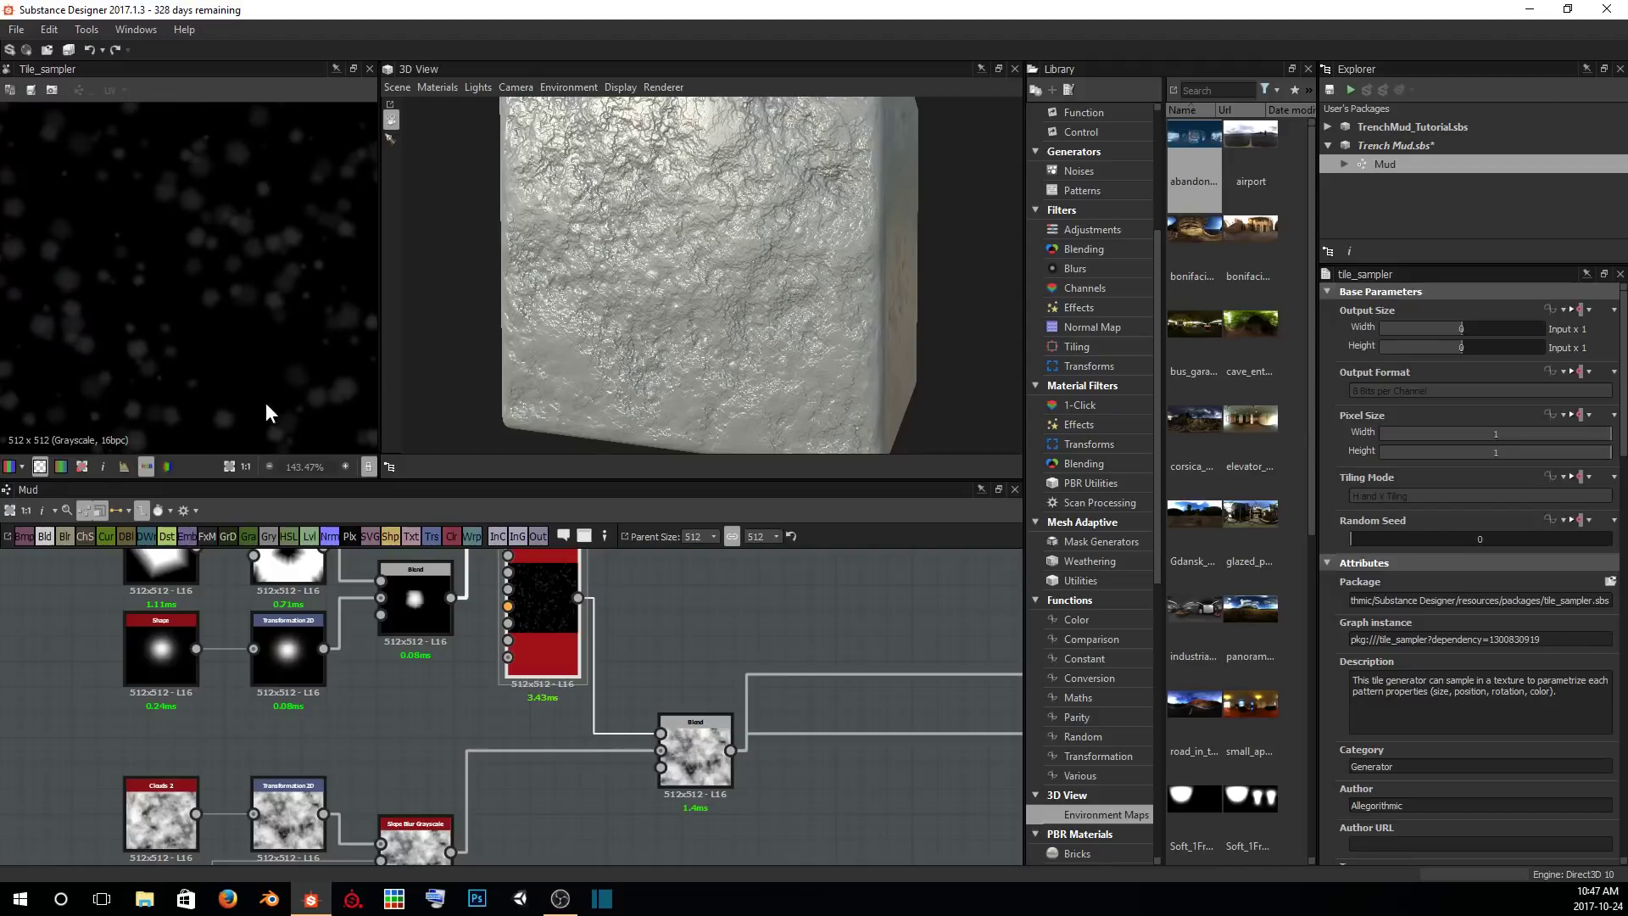
double_click(410, 826)
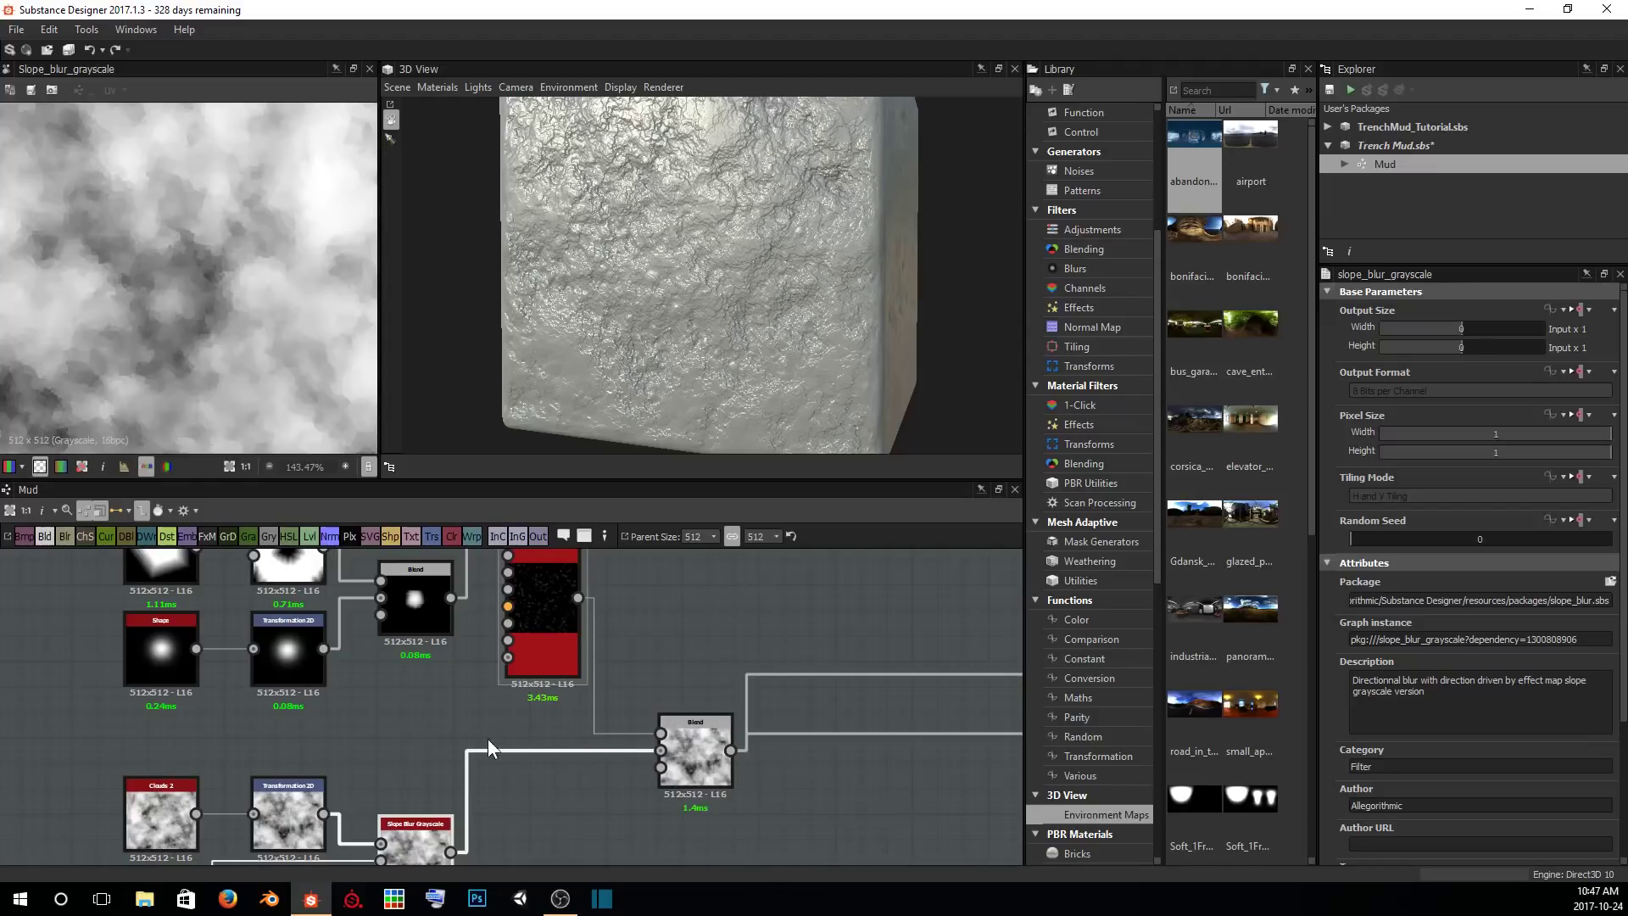
double_click(697, 752)
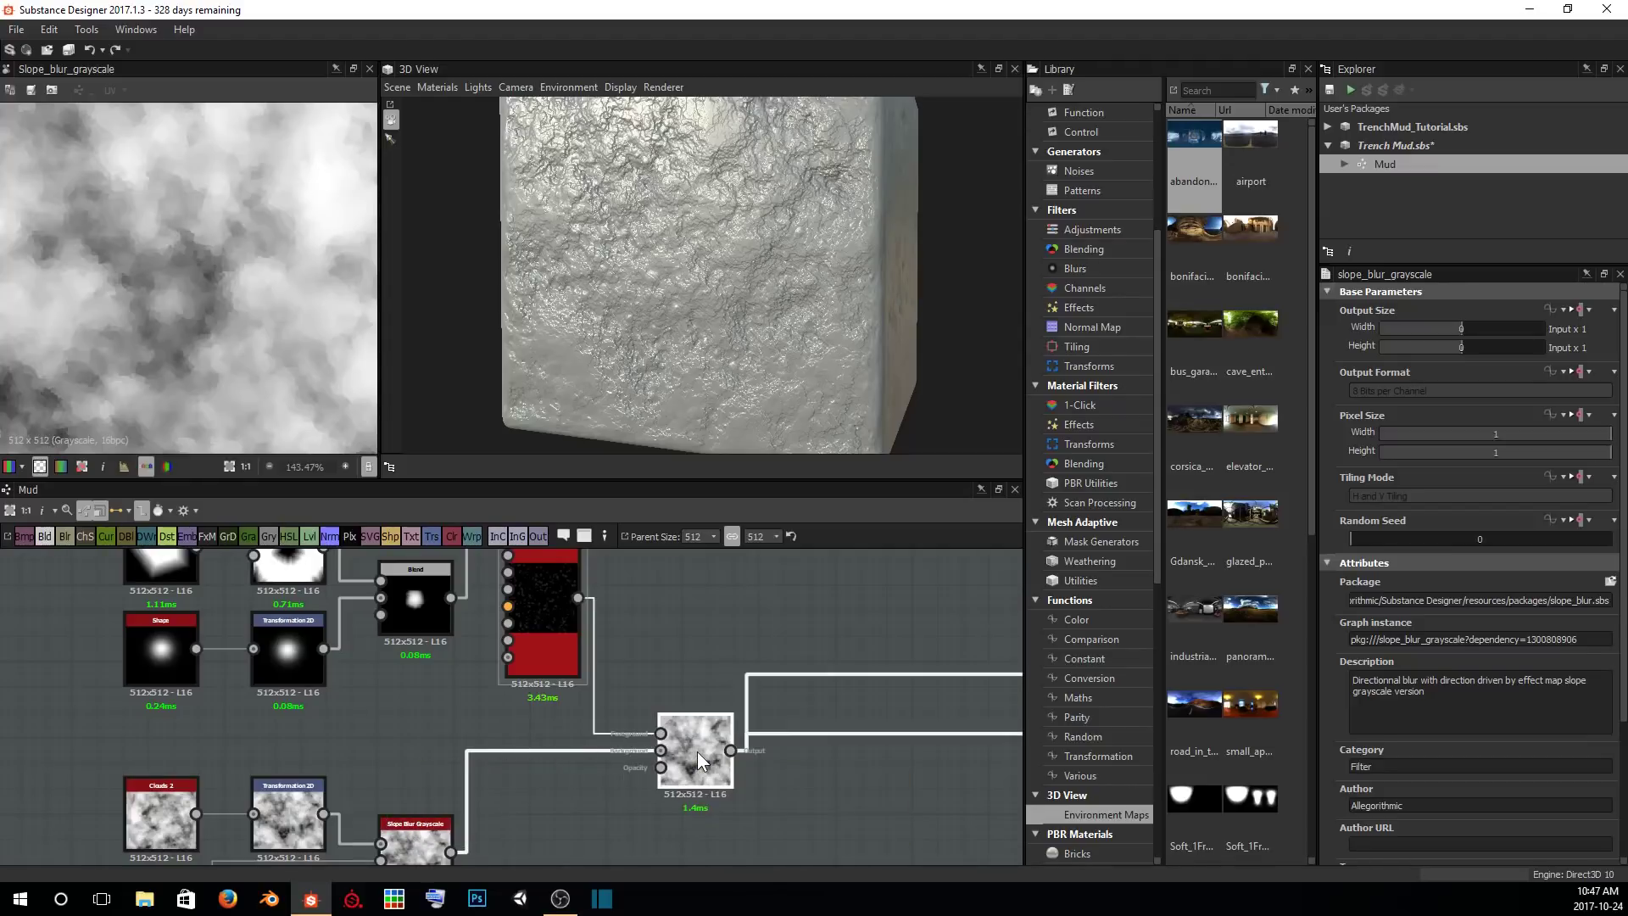
scroll(147, 287, up, 5)
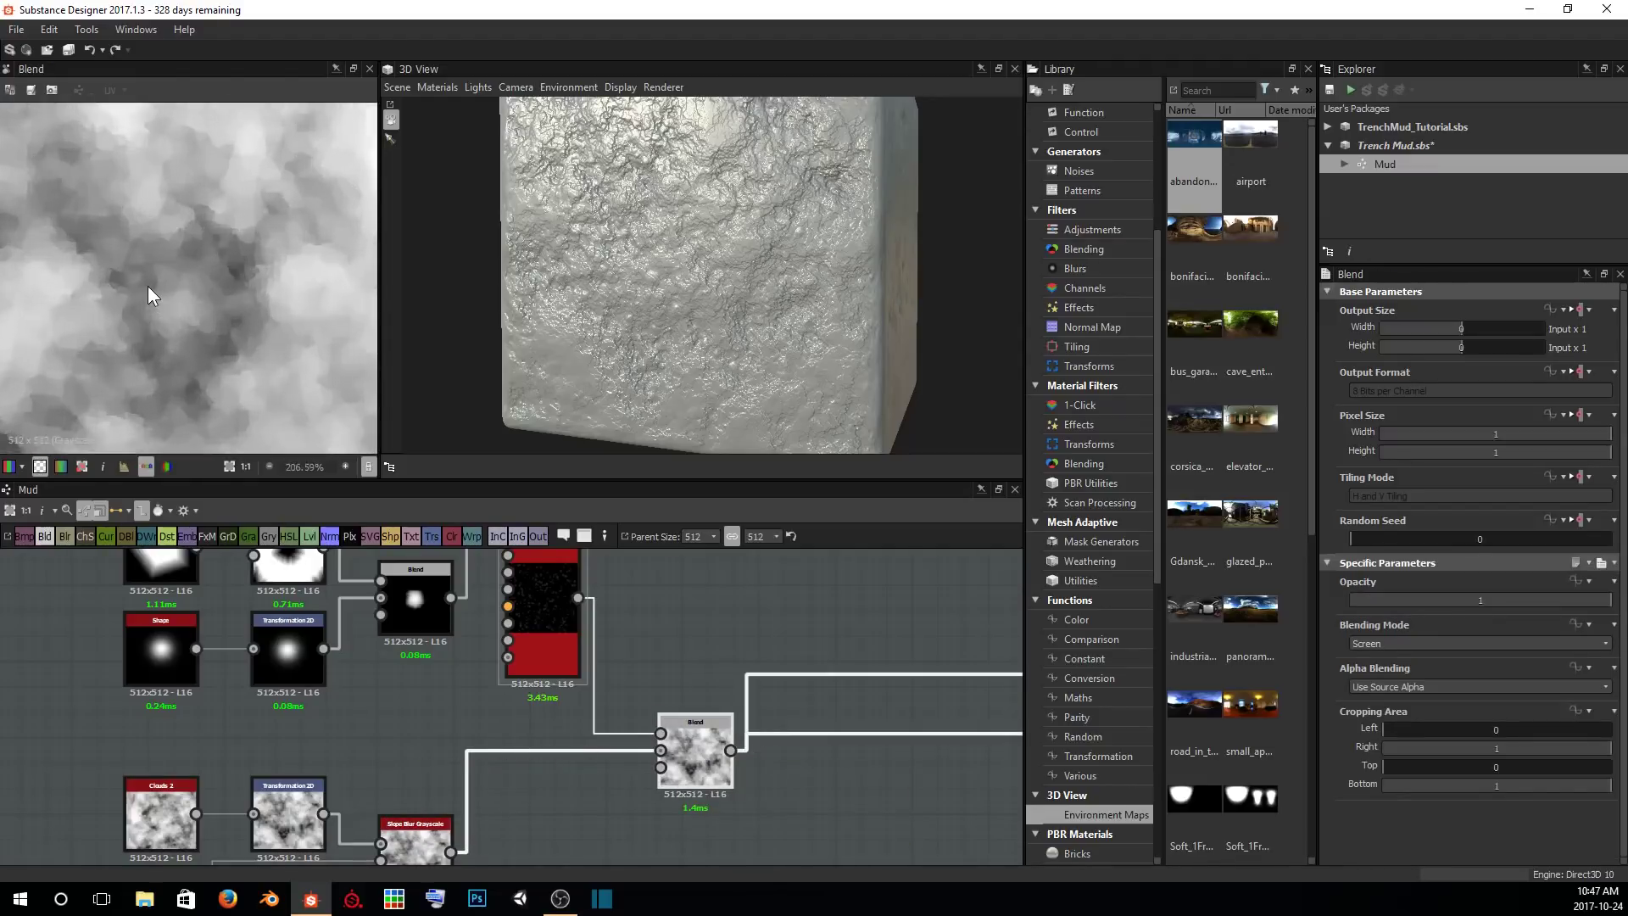
scroll(140, 284, up, 2)
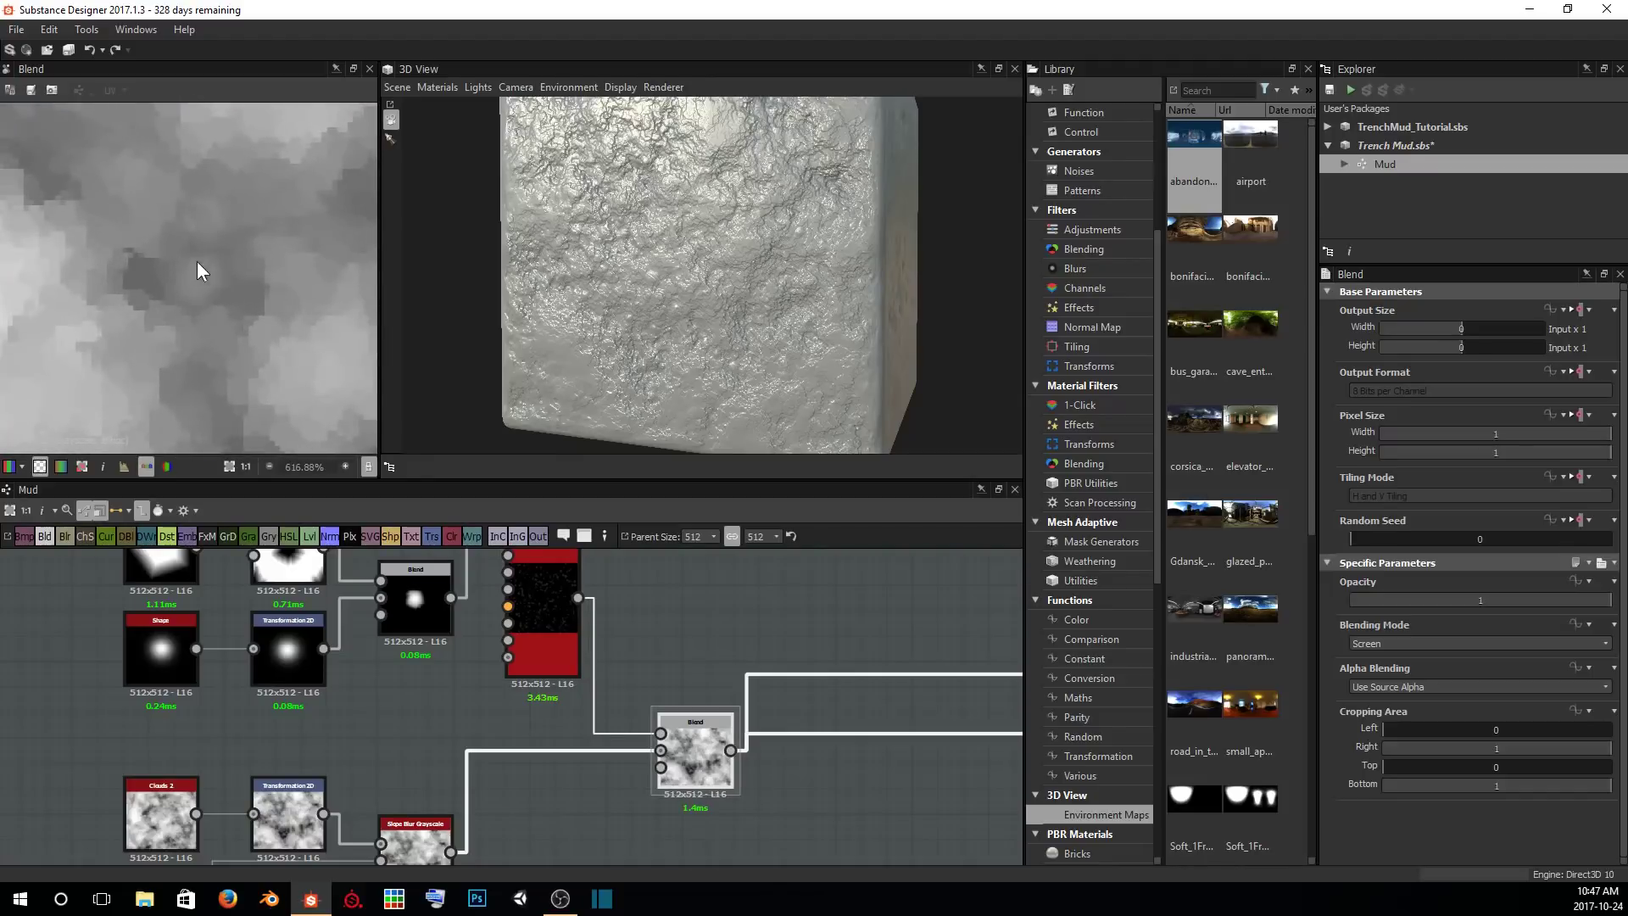
middle_drag(197, 271, 272, 315)
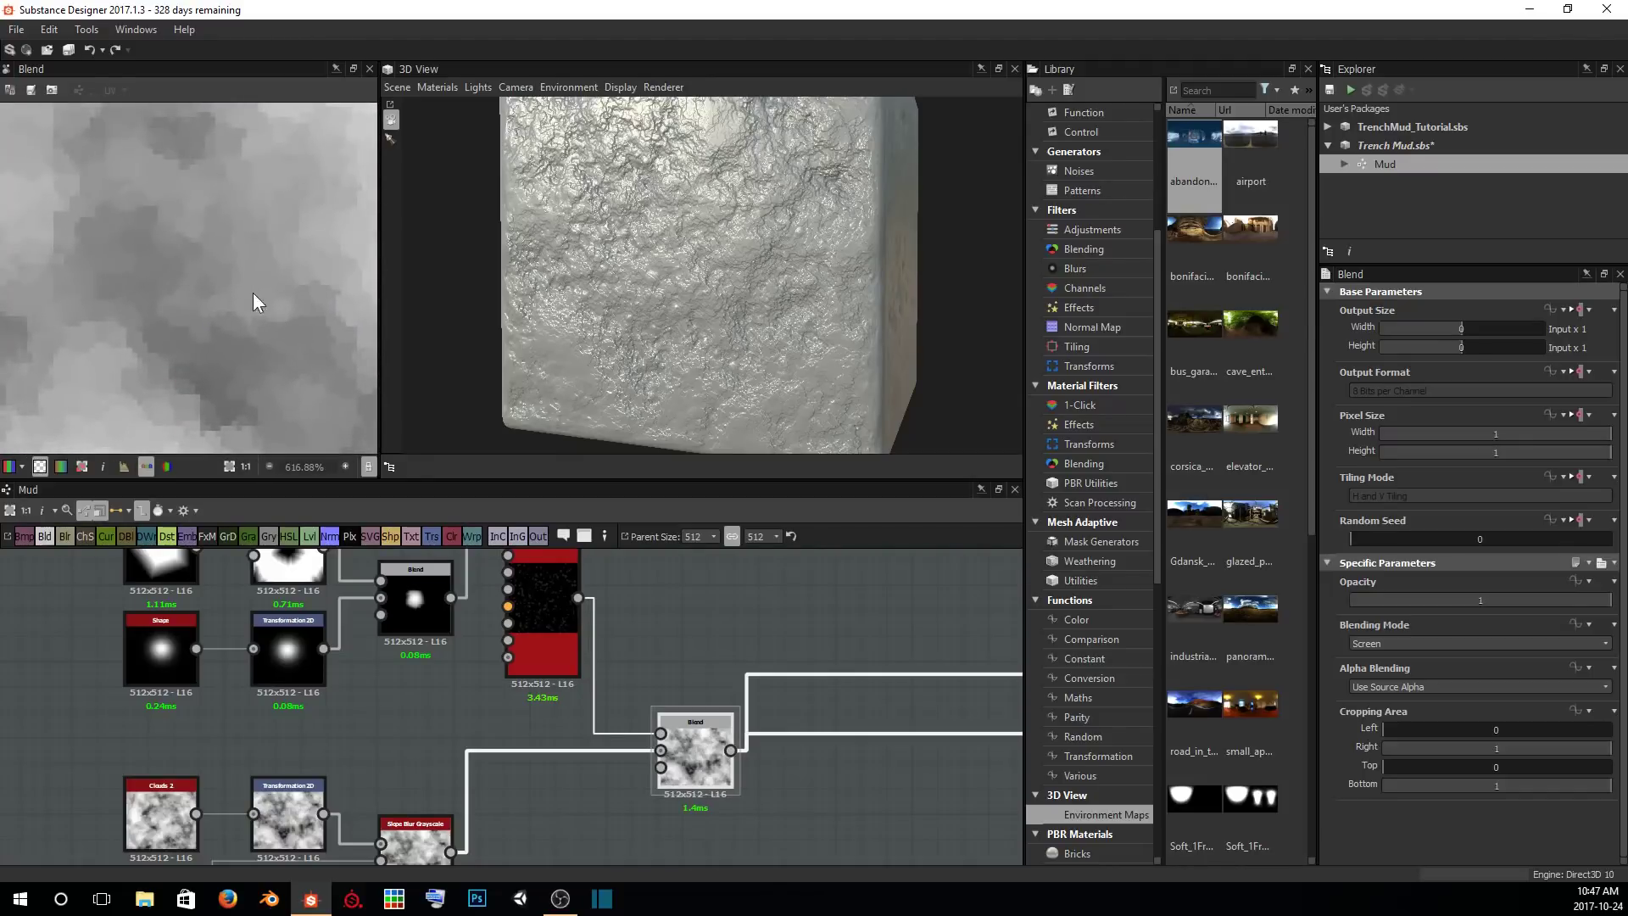
mouse_move(732, 302)
mouse_down()
mouse_move(761, 237)
mouse_move(753, 276)
mouse_move(732, 278)
mouse_up()
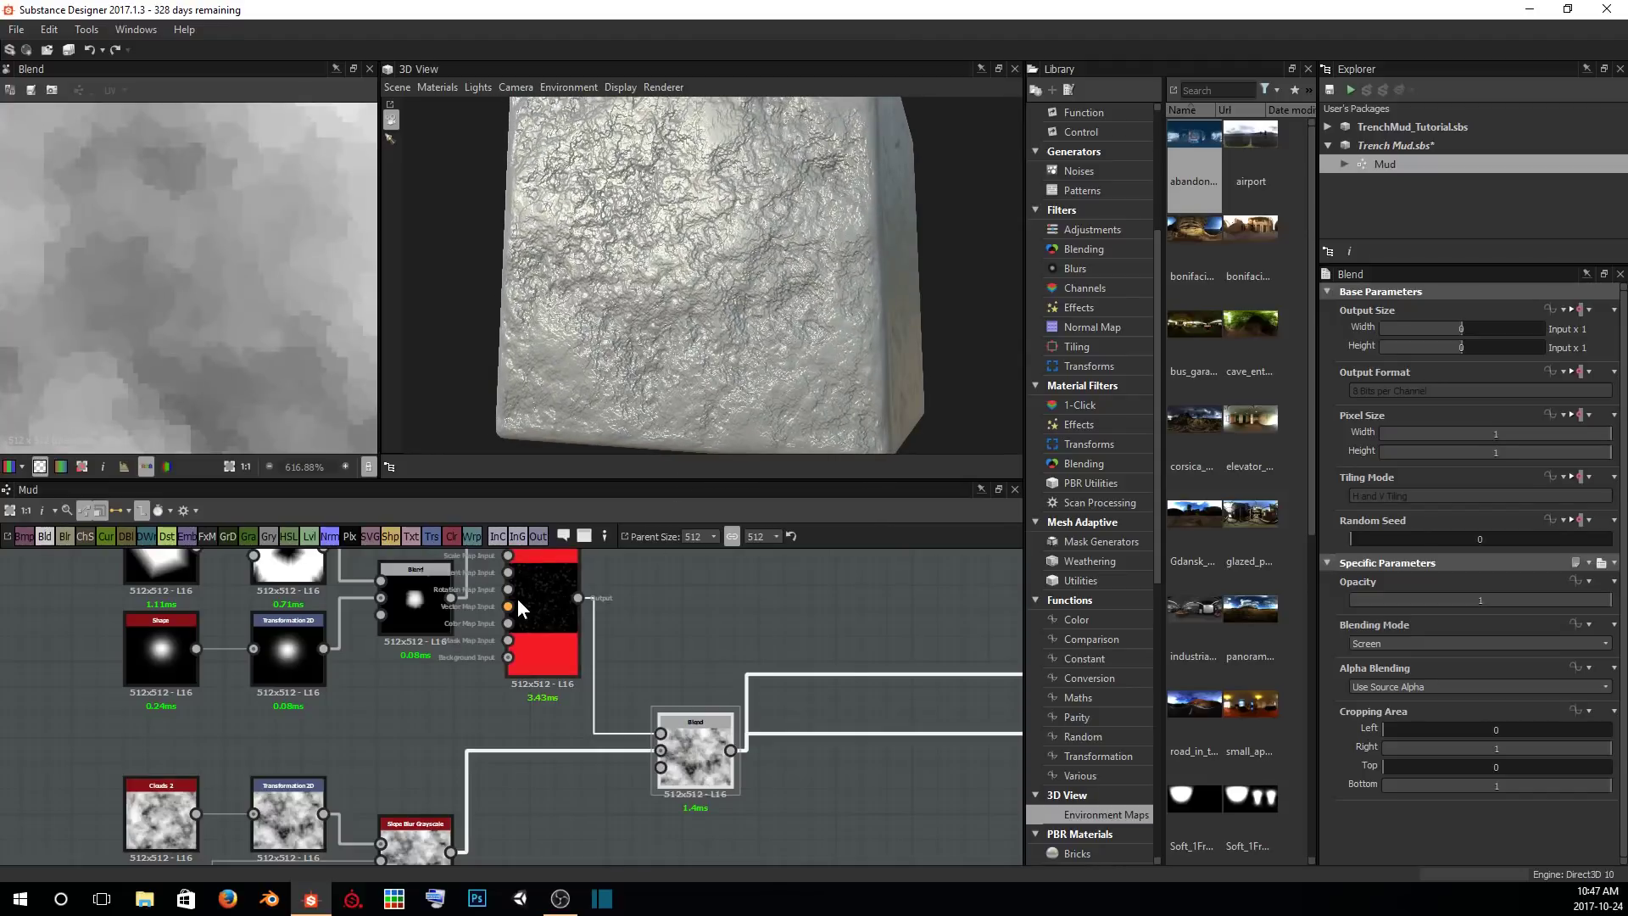
Raise the Tile Sampler's Color to 66 and check the clumps' height on the cube from several angles.
double_click(551, 598)
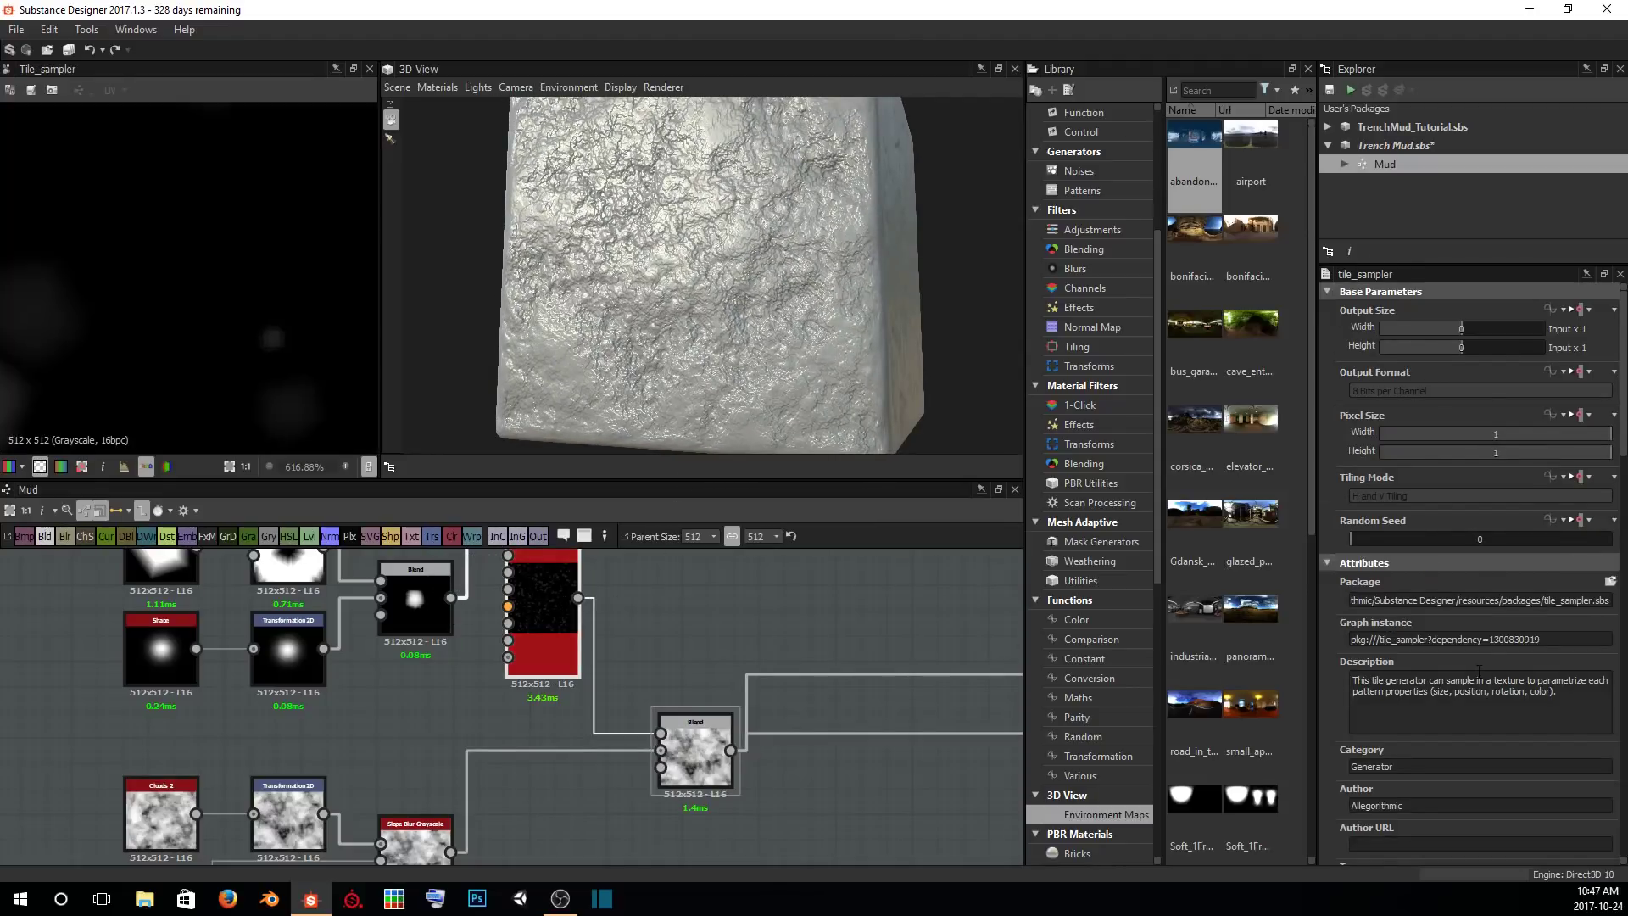
scroll(1477, 670, down, 10)
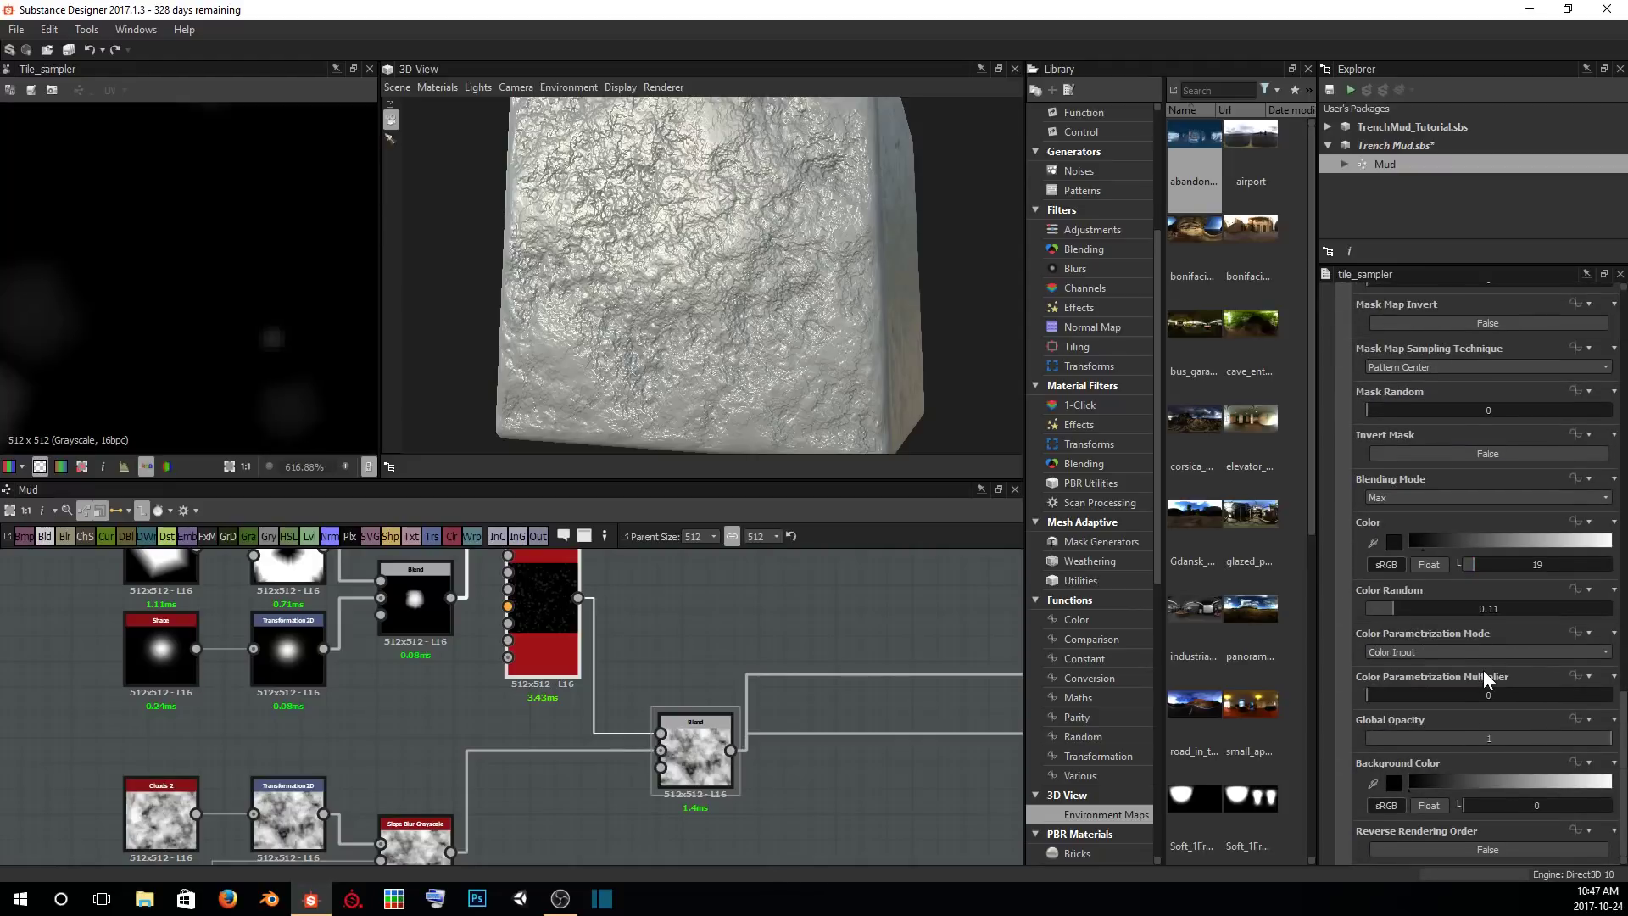
drag(1473, 557, 1539, 558)
drag(585, 215, 826, 303)
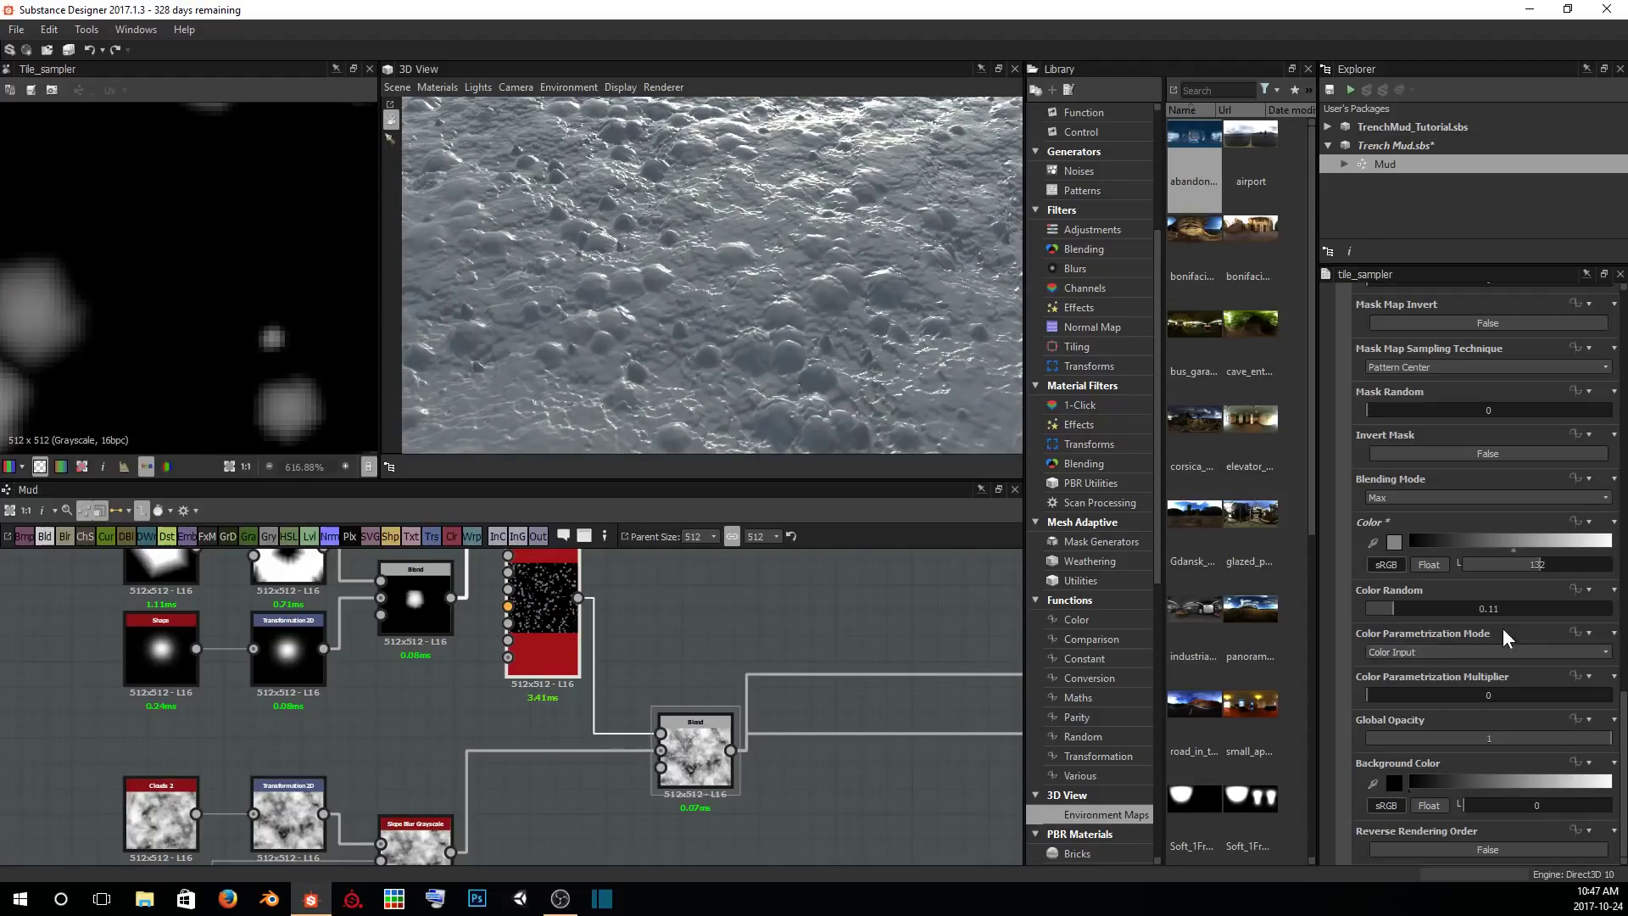
drag(1538, 564, 1503, 568)
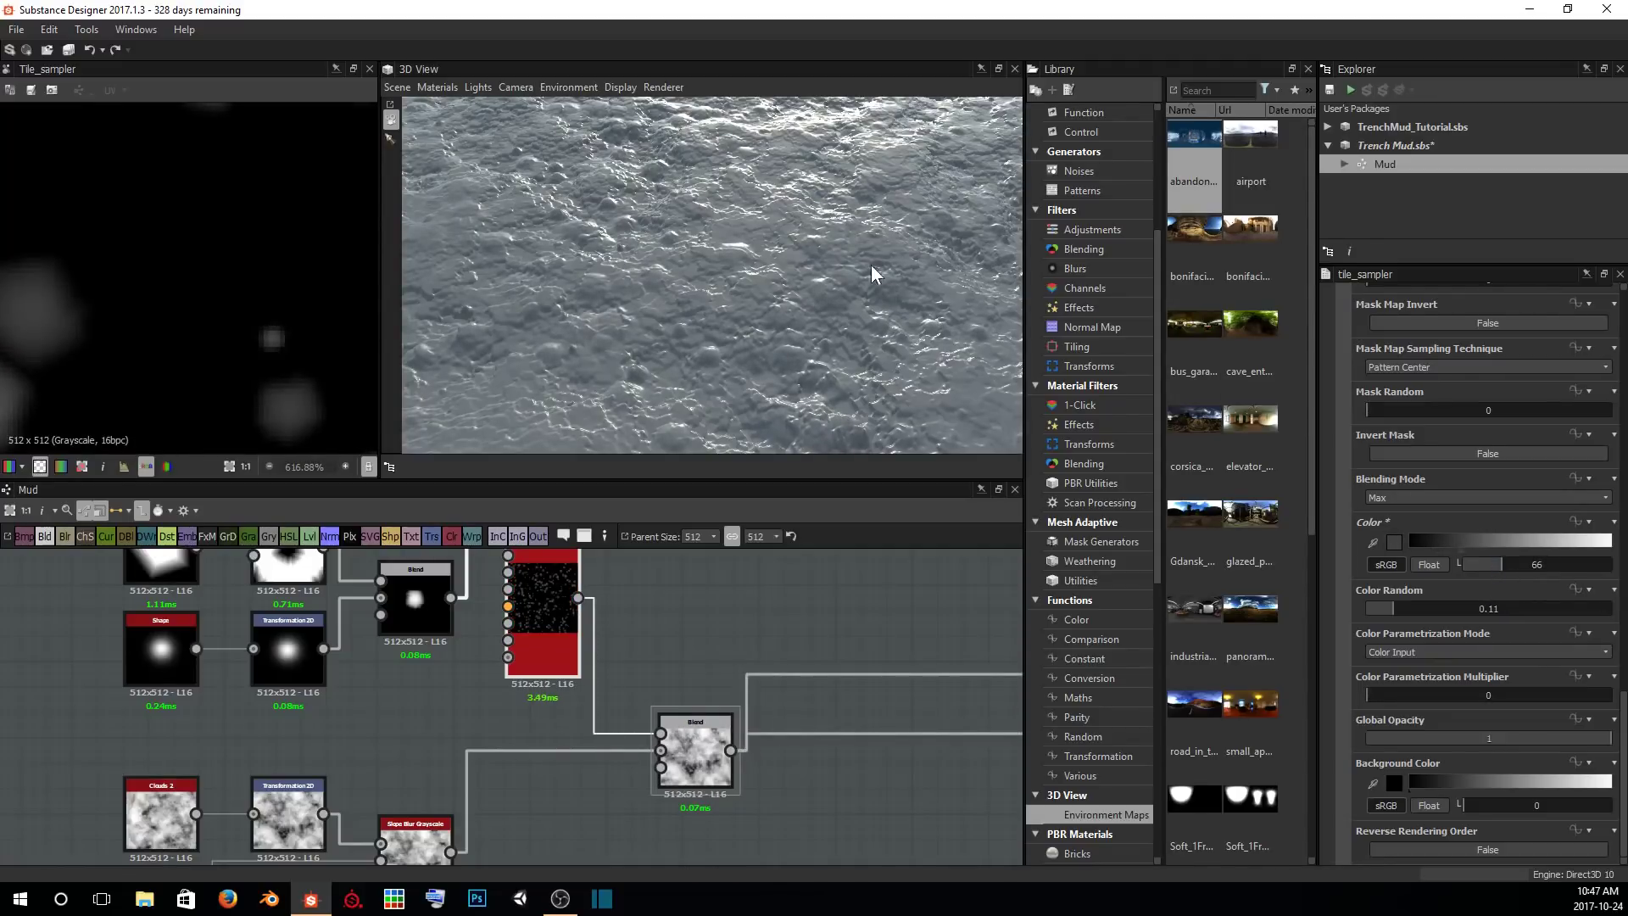
mouse_move(821, 292)
mouse_down()
mouse_move(767, 345)
mouse_move(796, 360)
mouse_move(864, 334)
mouse_move(664, 299)
mouse_move(628, 322)
mouse_move(669, 310)
mouse_up()
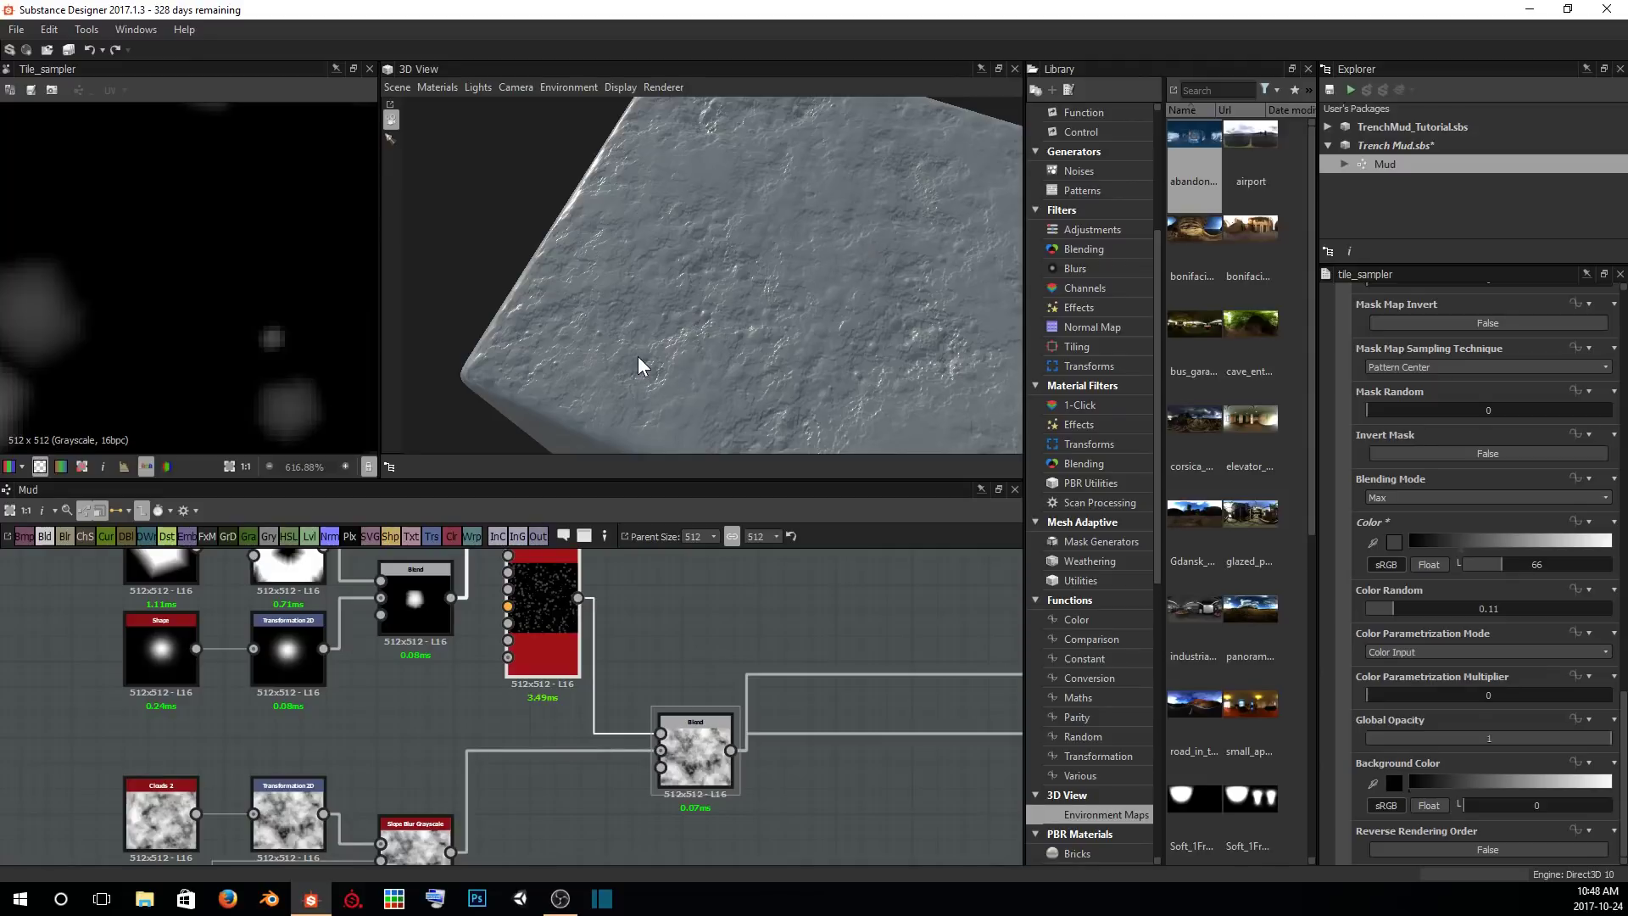
drag(640, 364, 780, 201)
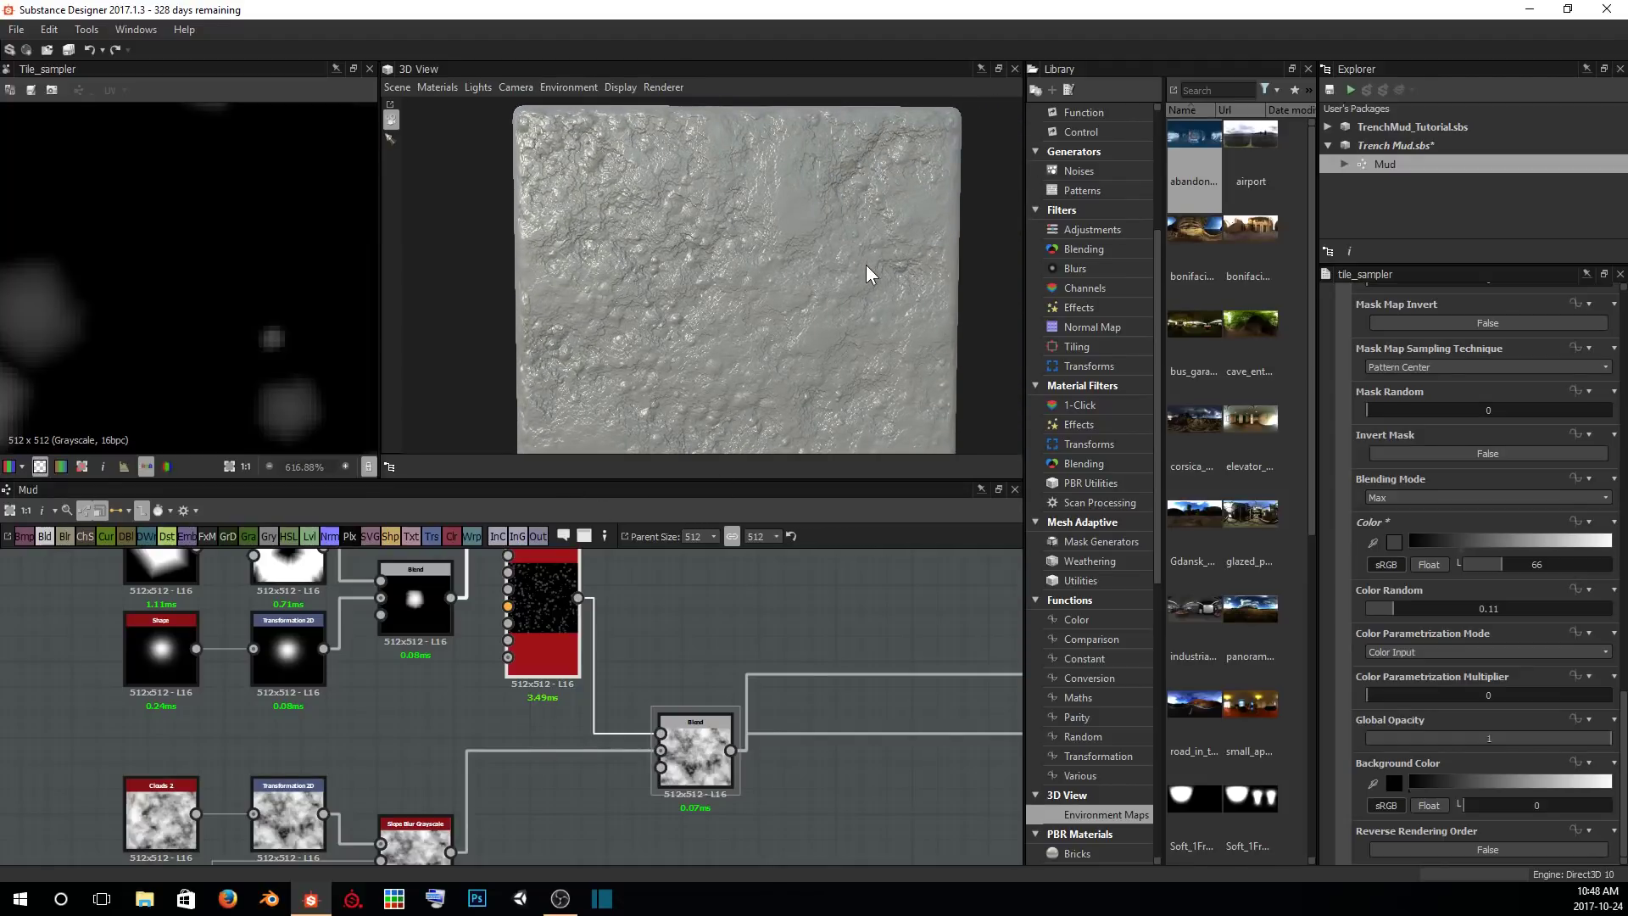
scroll(685, 625, down, 3)
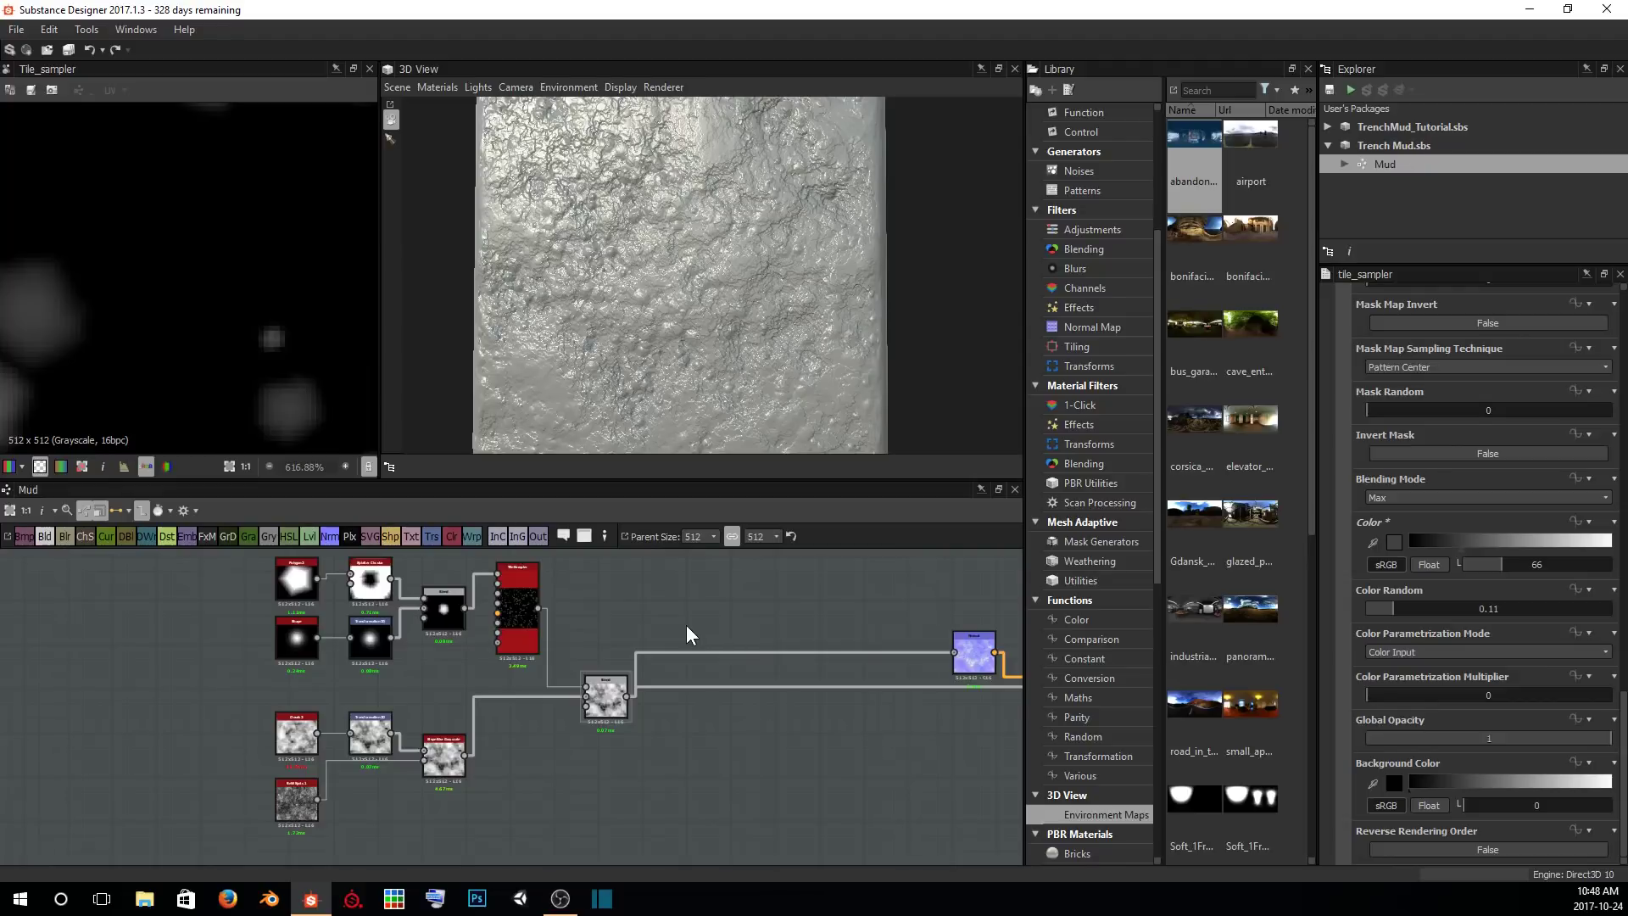
drag(252, 568, 730, 783)
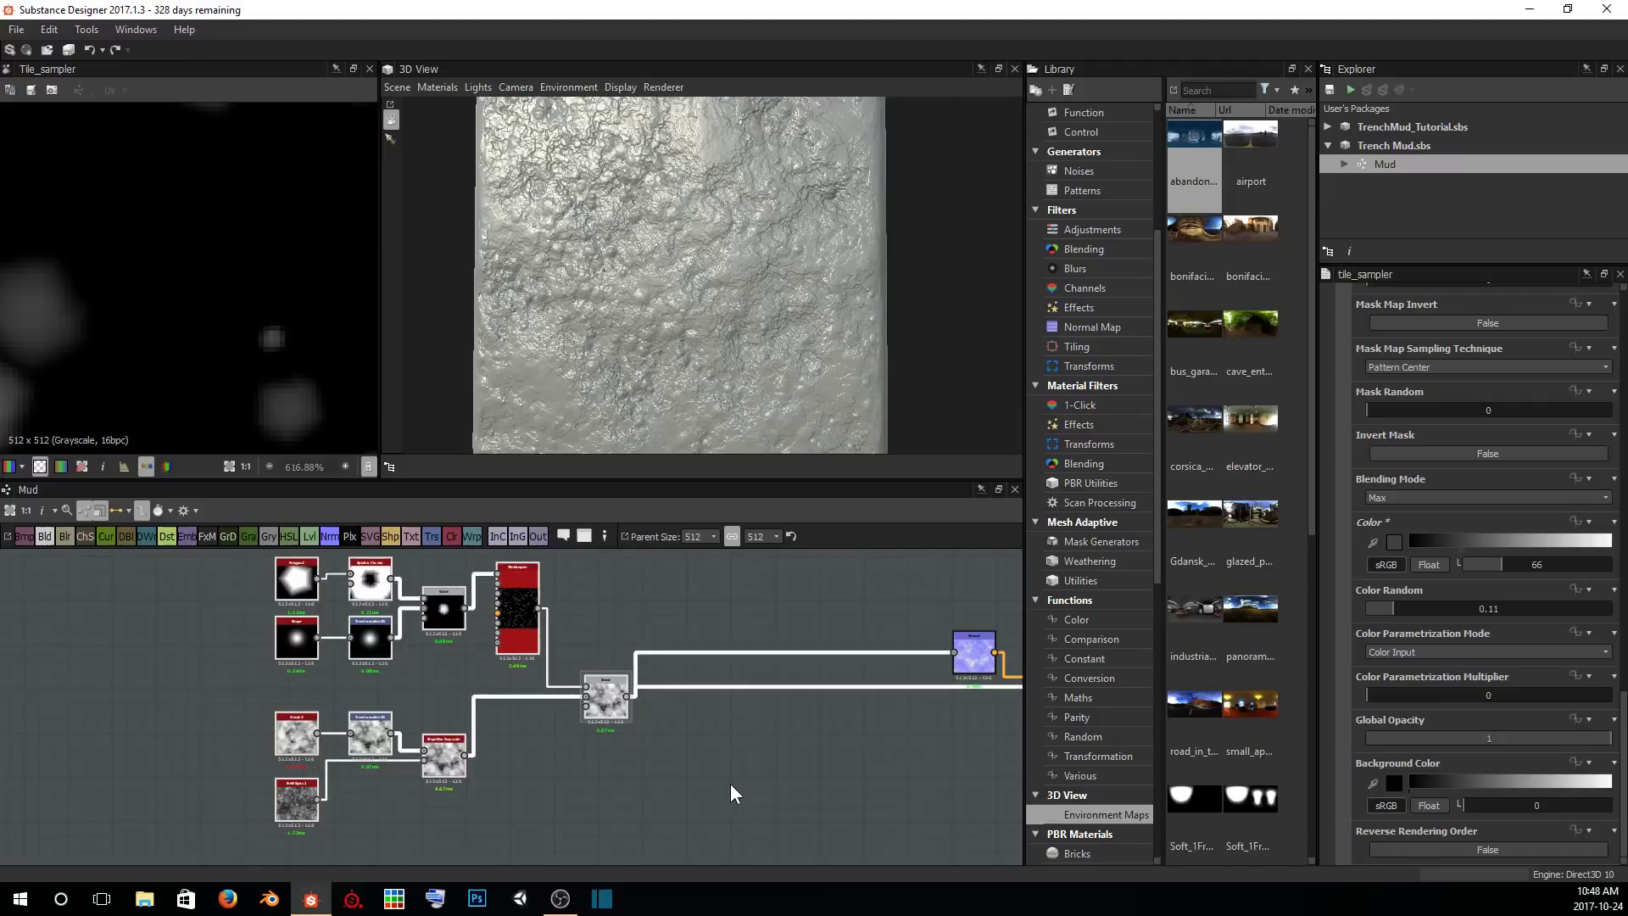
click(730, 783)
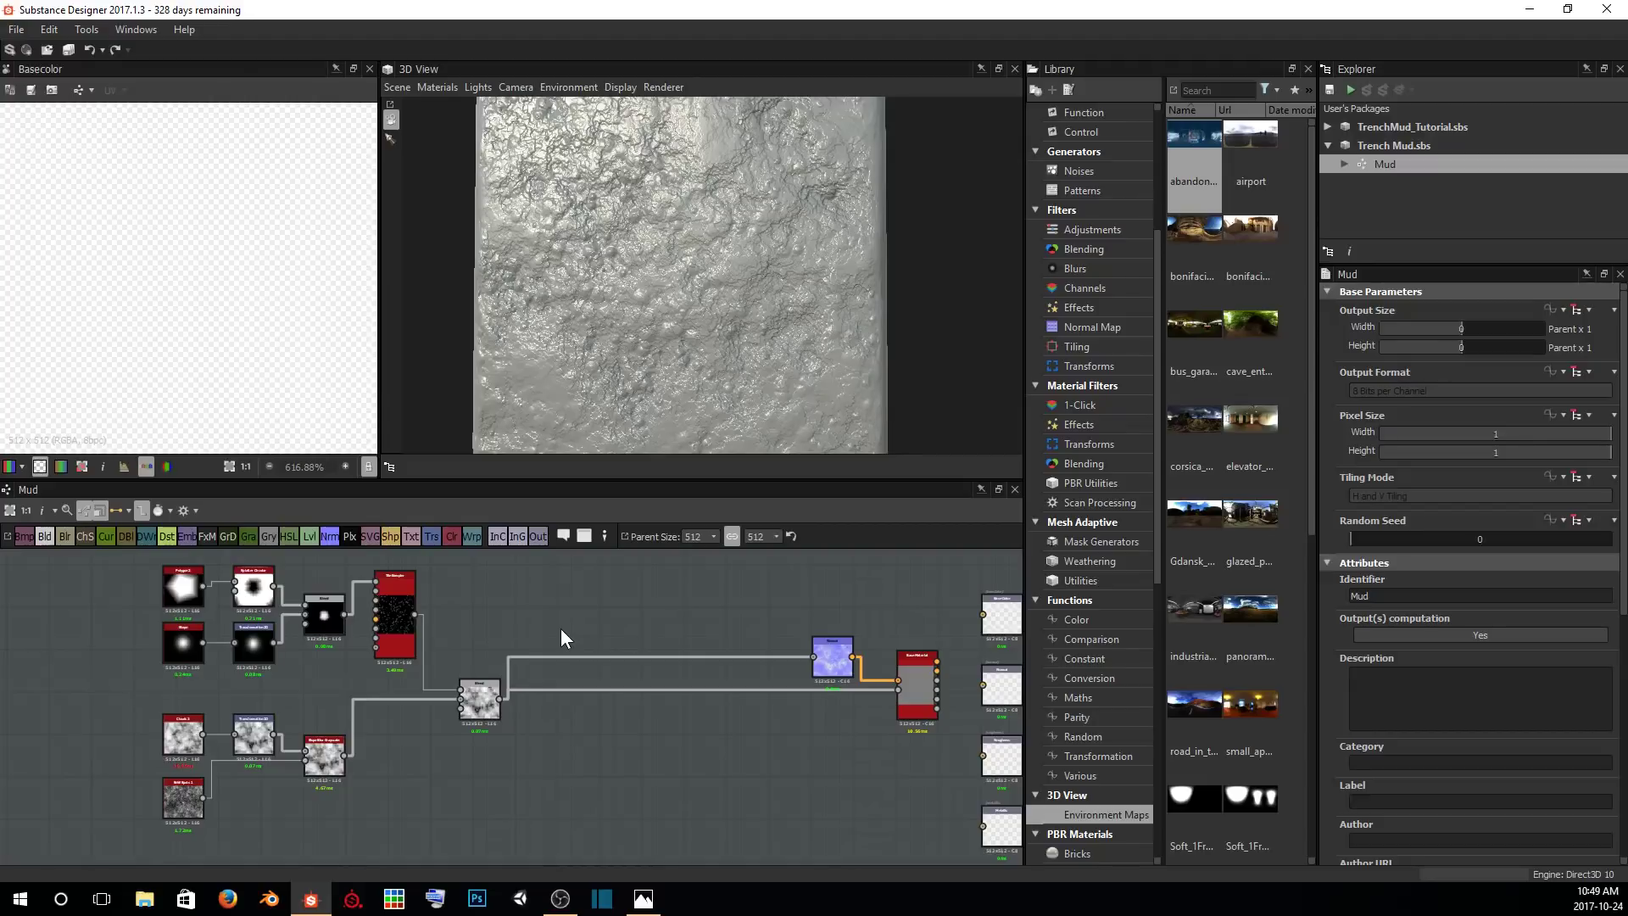
Delete the PBR Base Material node and connect the Normal node directly to the graph's Normal output.
middle_drag(814, 636, 546, 600)
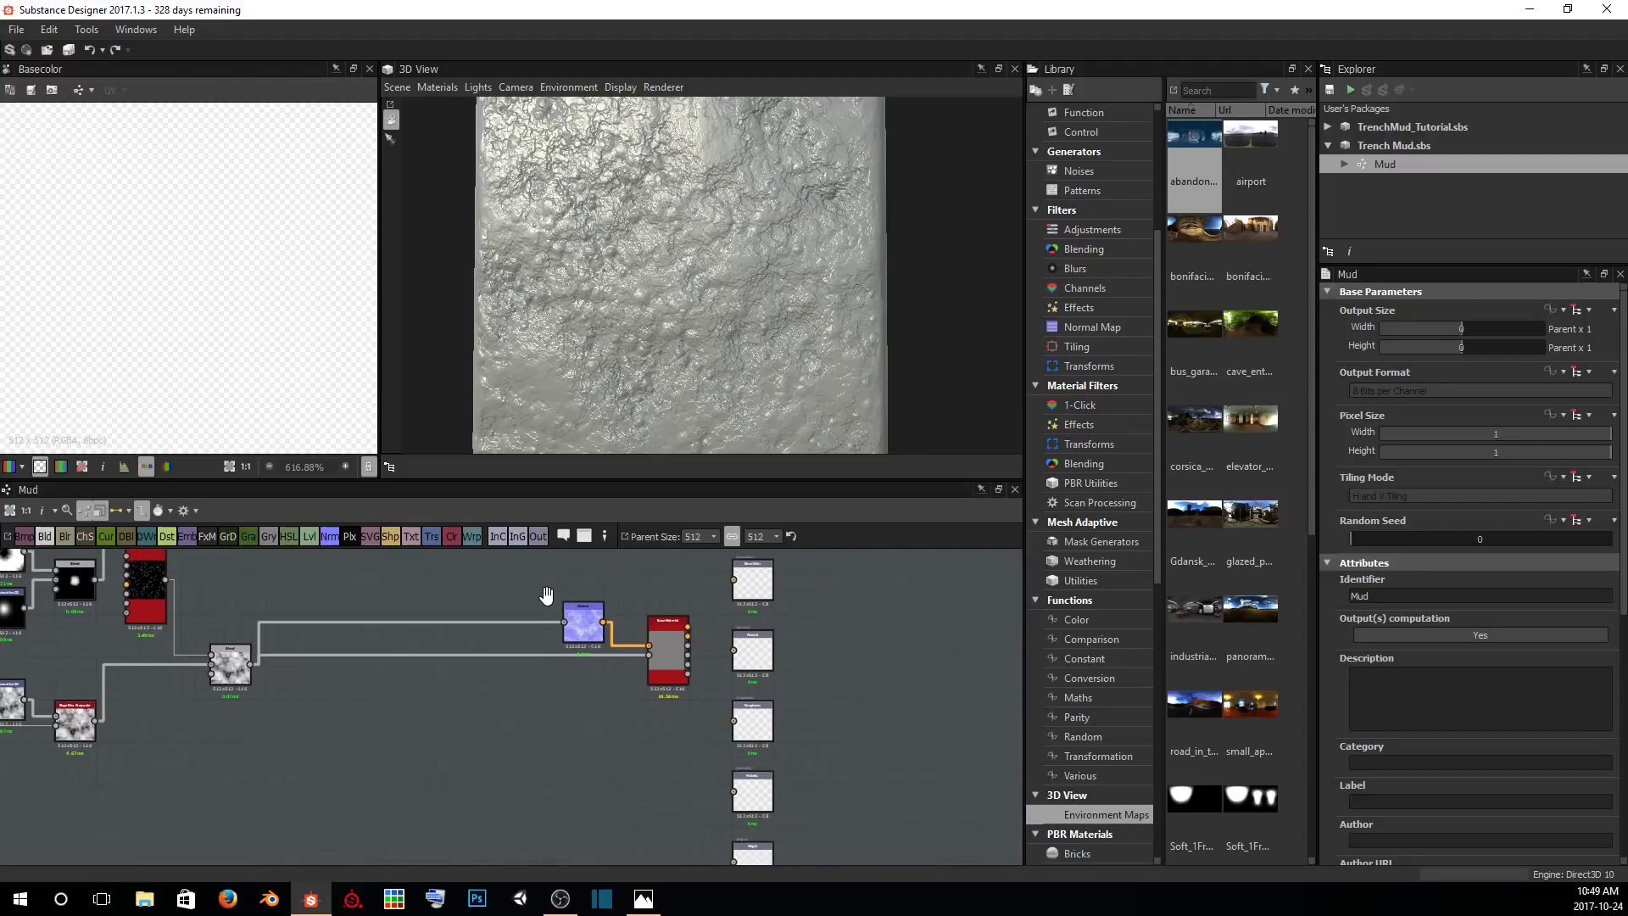
click(661, 653)
key(Delete)
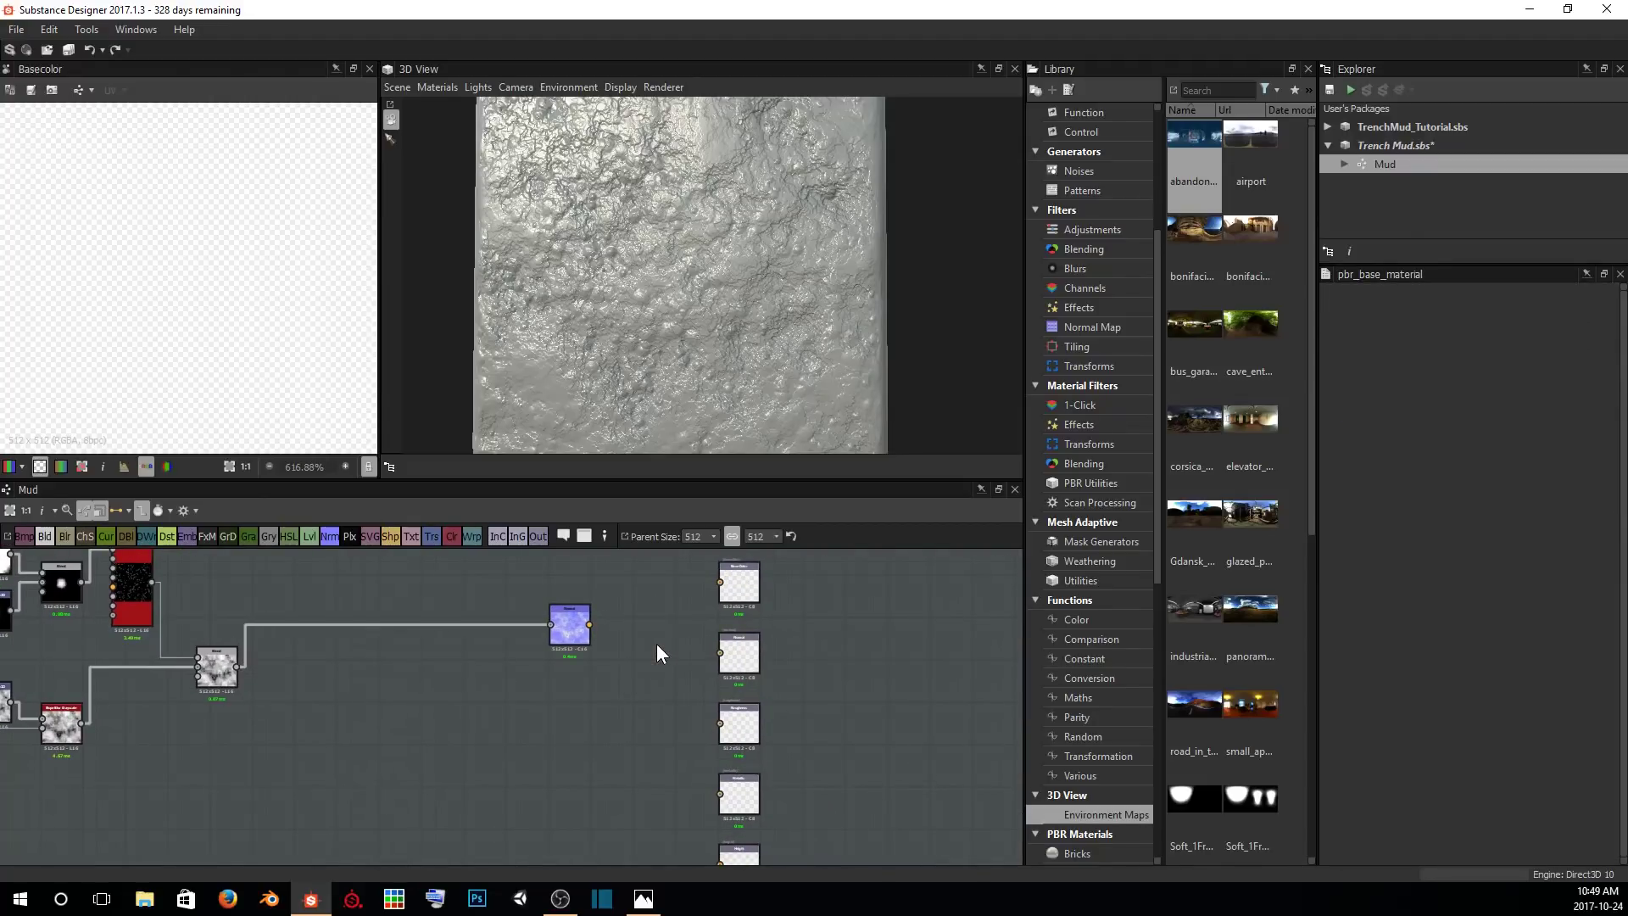
scroll(669, 606, up, 4)
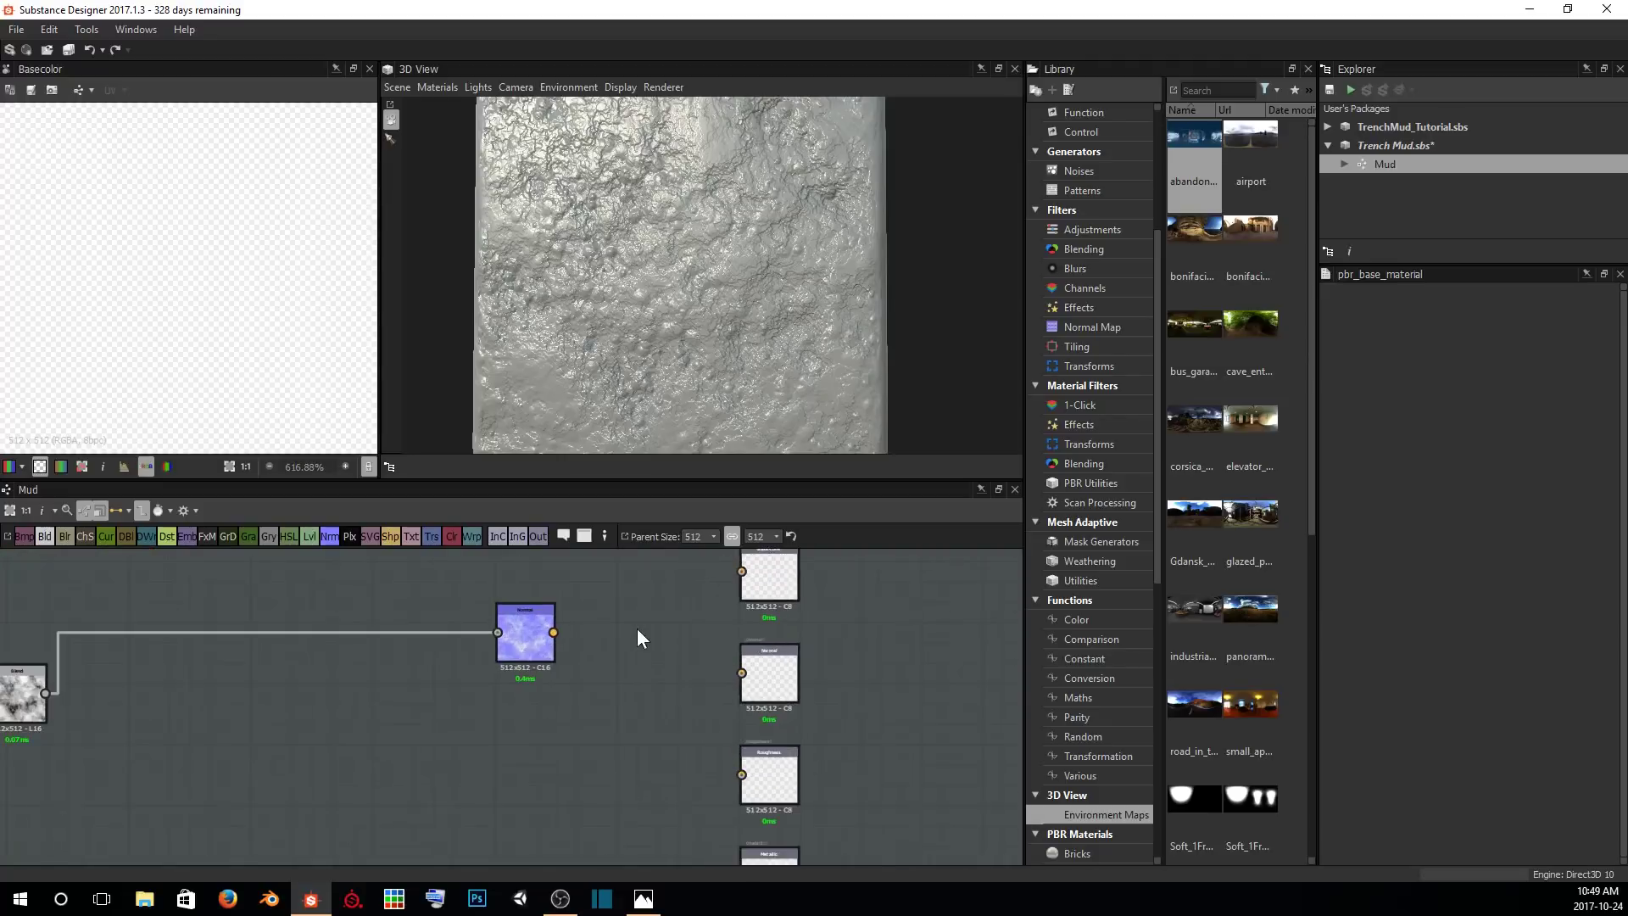
drag(388, 659, 761, 740)
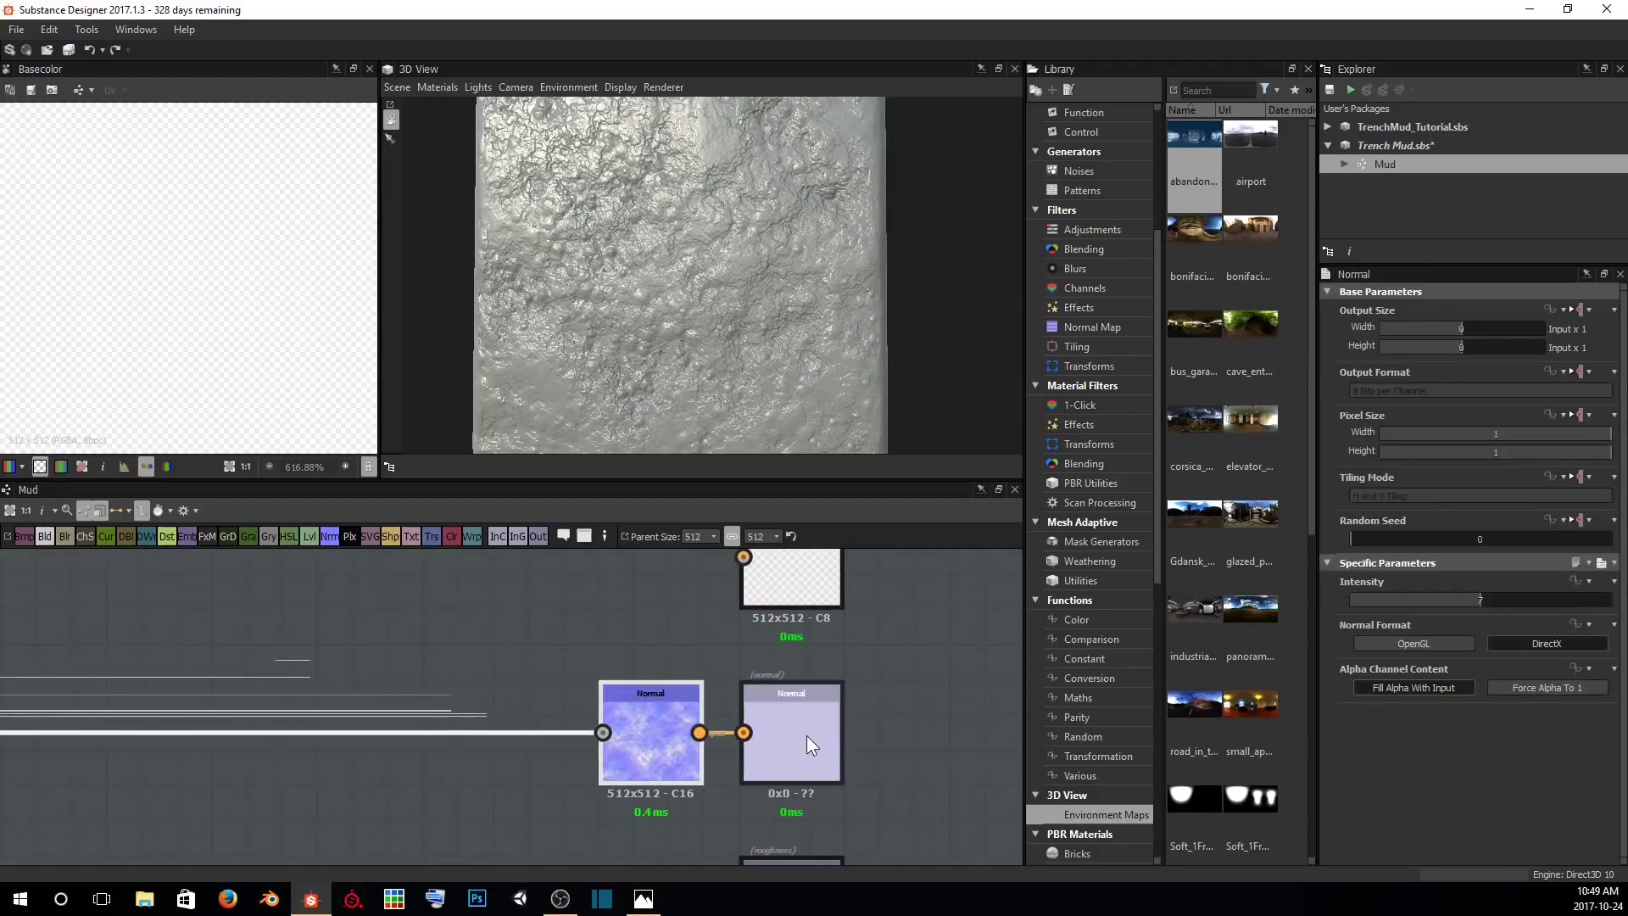
Display the Normal output node's map in the 2D view and check the whole texture.
double_click(812, 734)
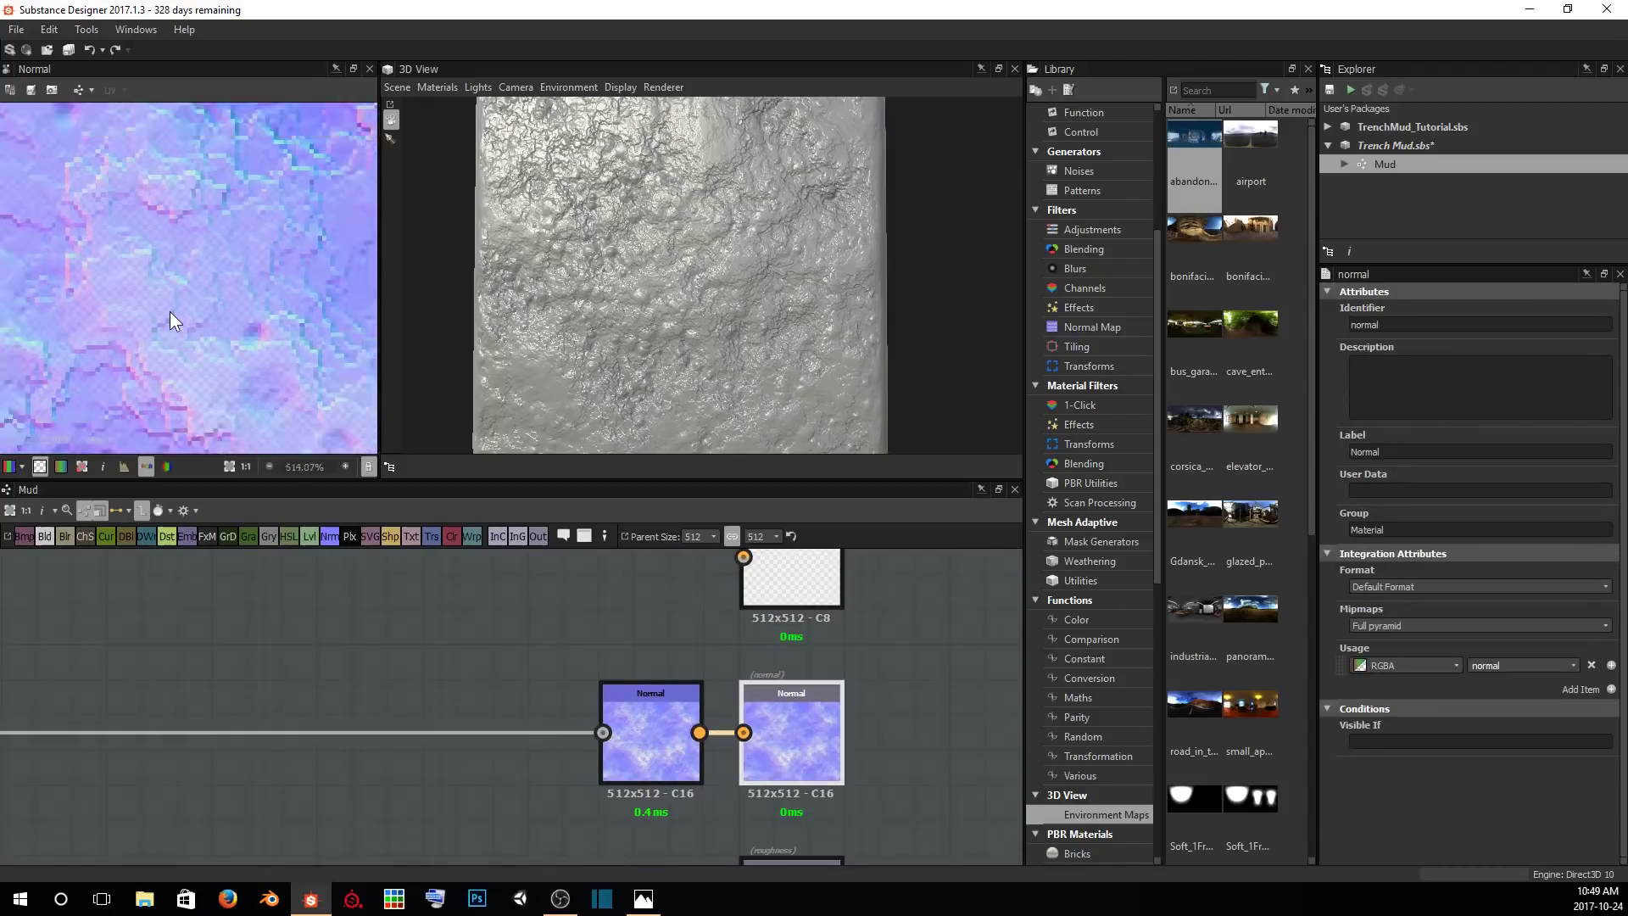
scroll(219, 319, down, 3)
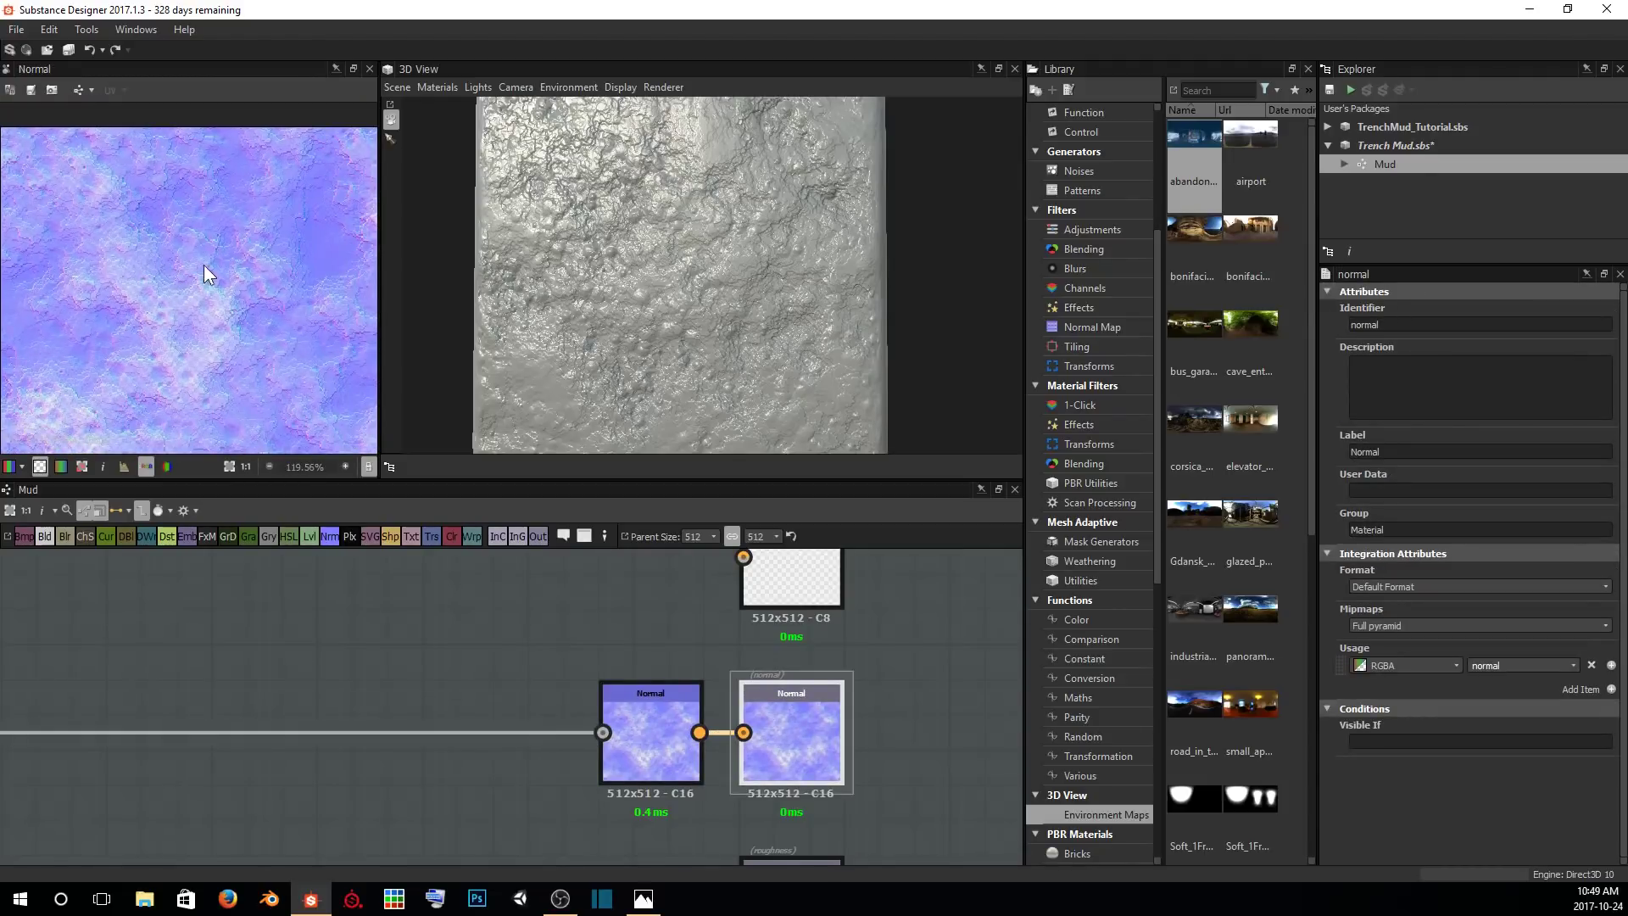
scroll(243, 226, down, 1)
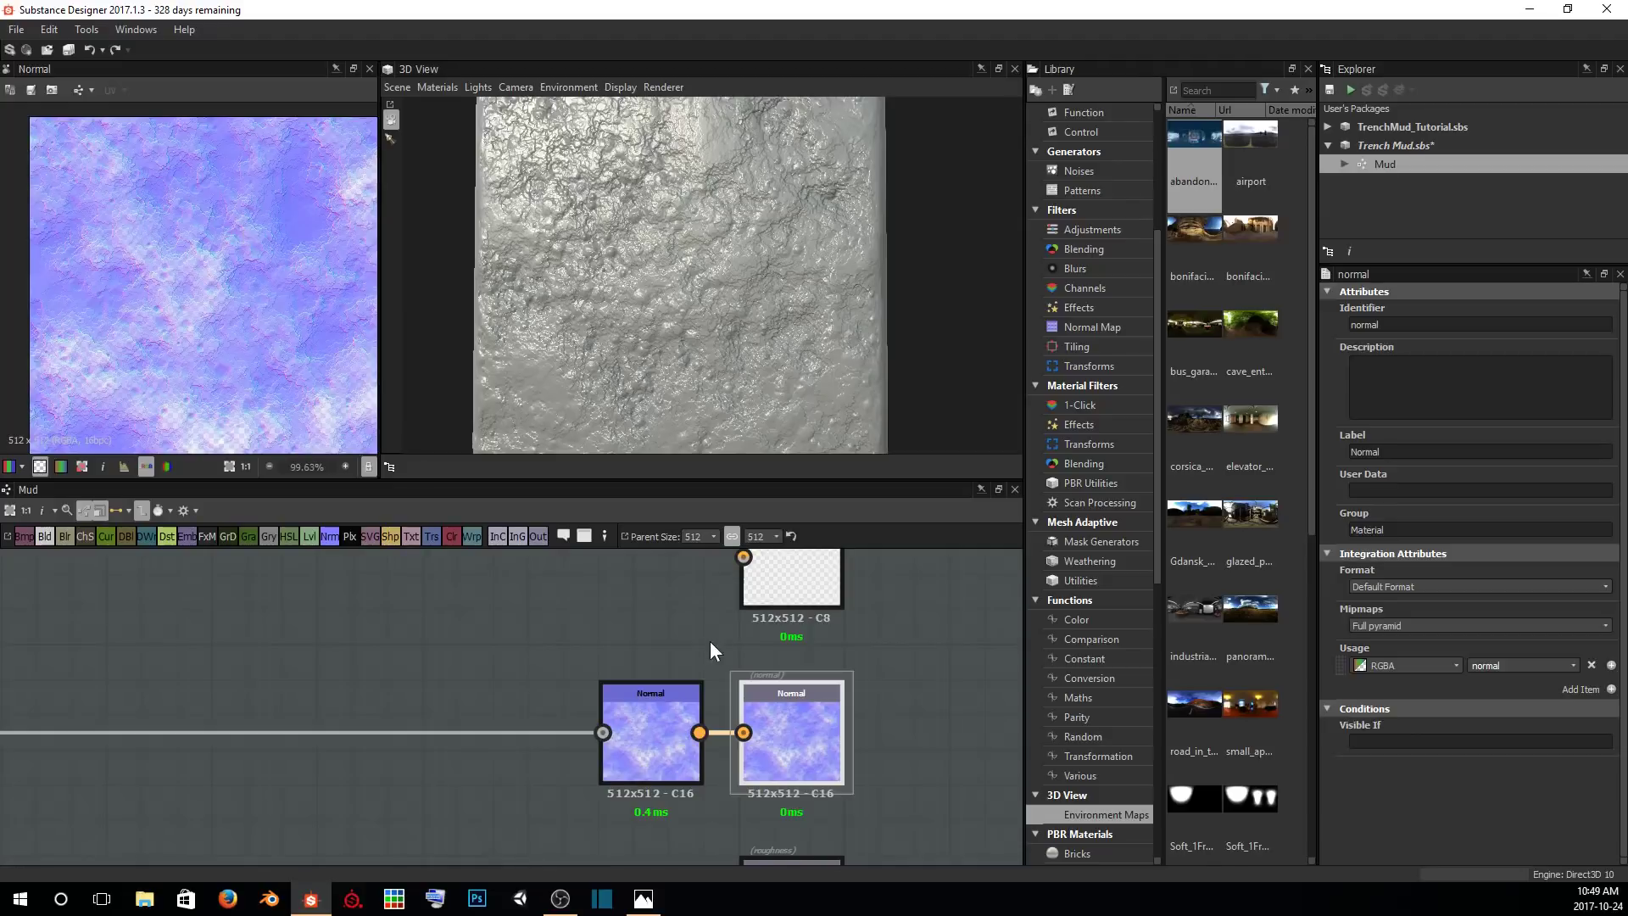
Connect the final Blend node's output to the Base Color output node and display Base Color in the 2D view.
middle_drag(675, 596, 690, 719)
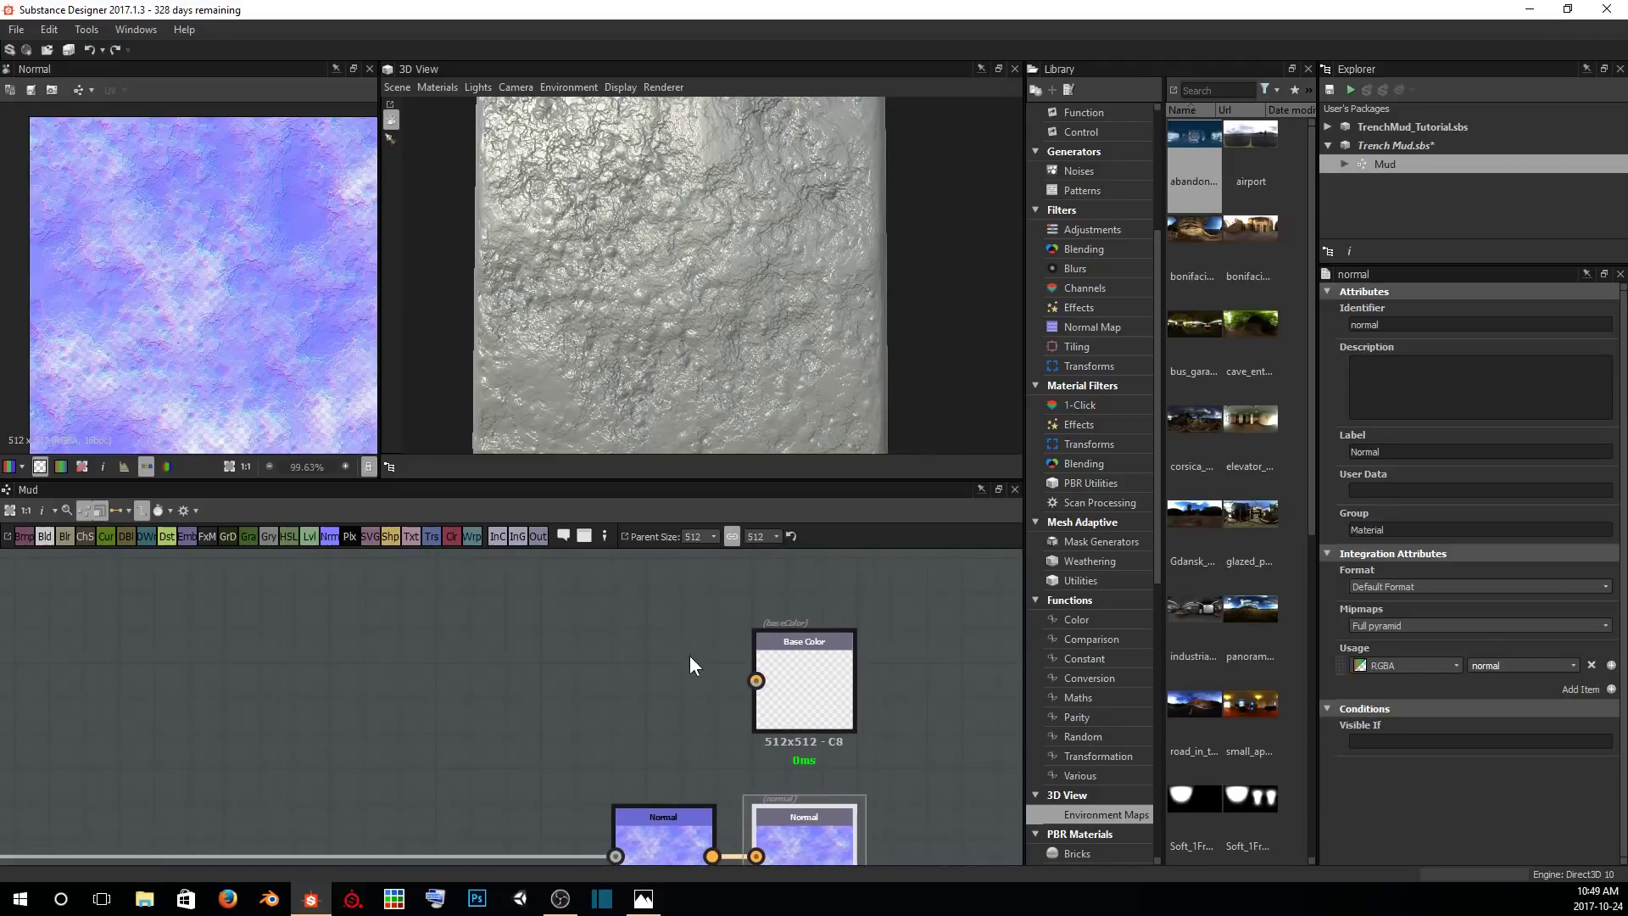
scroll(598, 693, down, 2)
middle_drag(425, 657, 711, 623)
scroll(608, 633, down, 1)
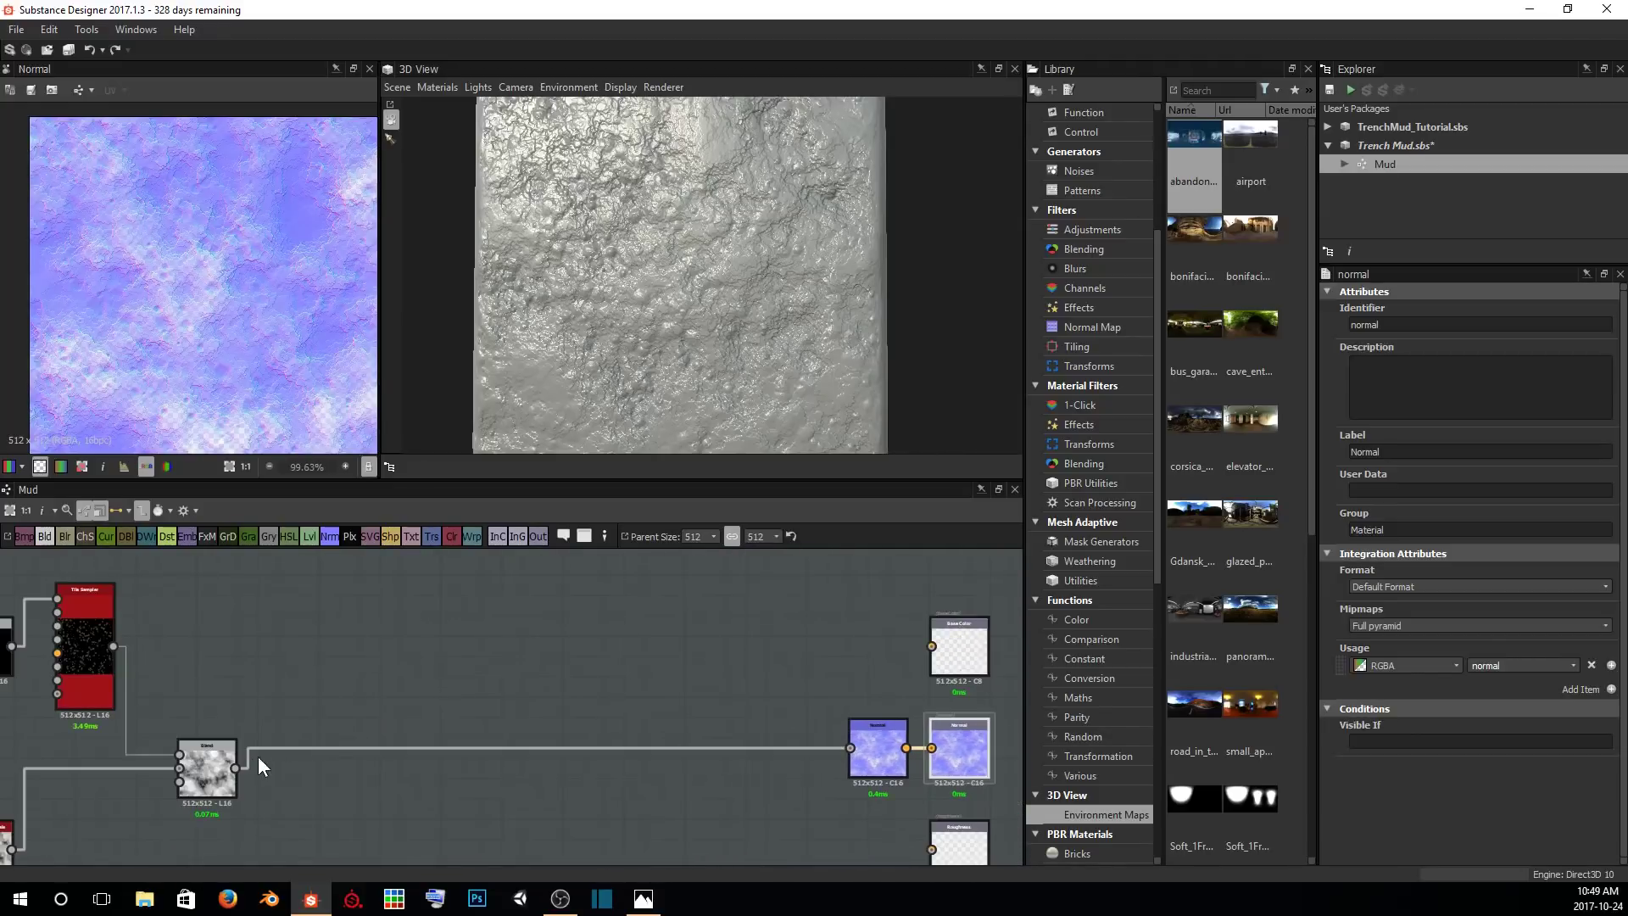
drag(236, 769, 930, 647)
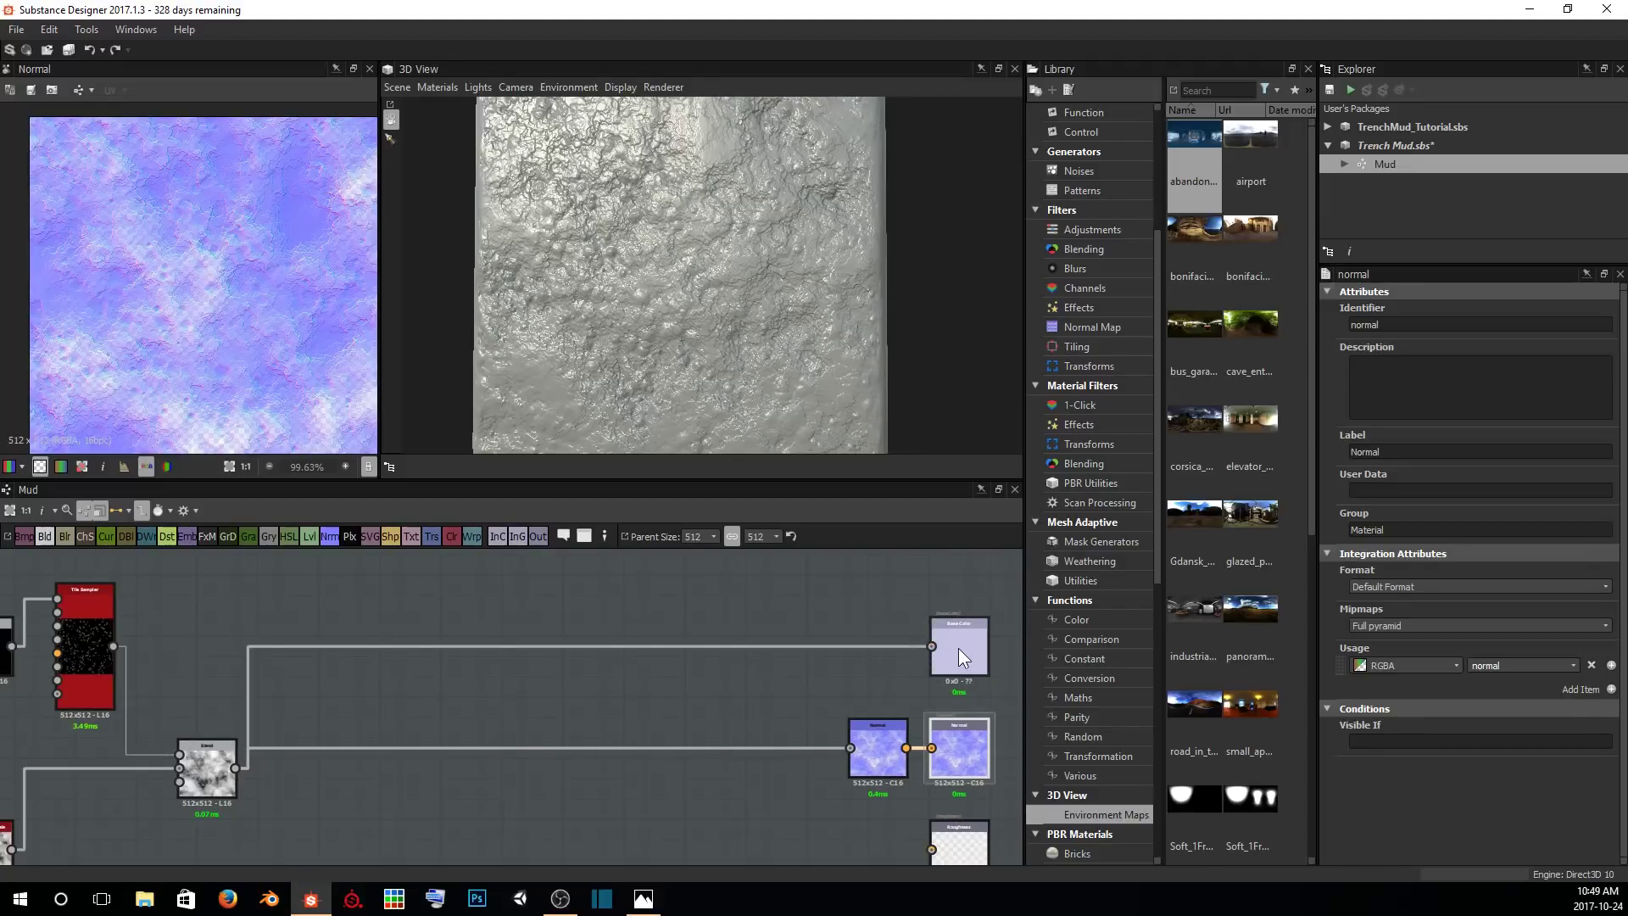
double_click(958, 648)
scroll(190, 288, down, 3)
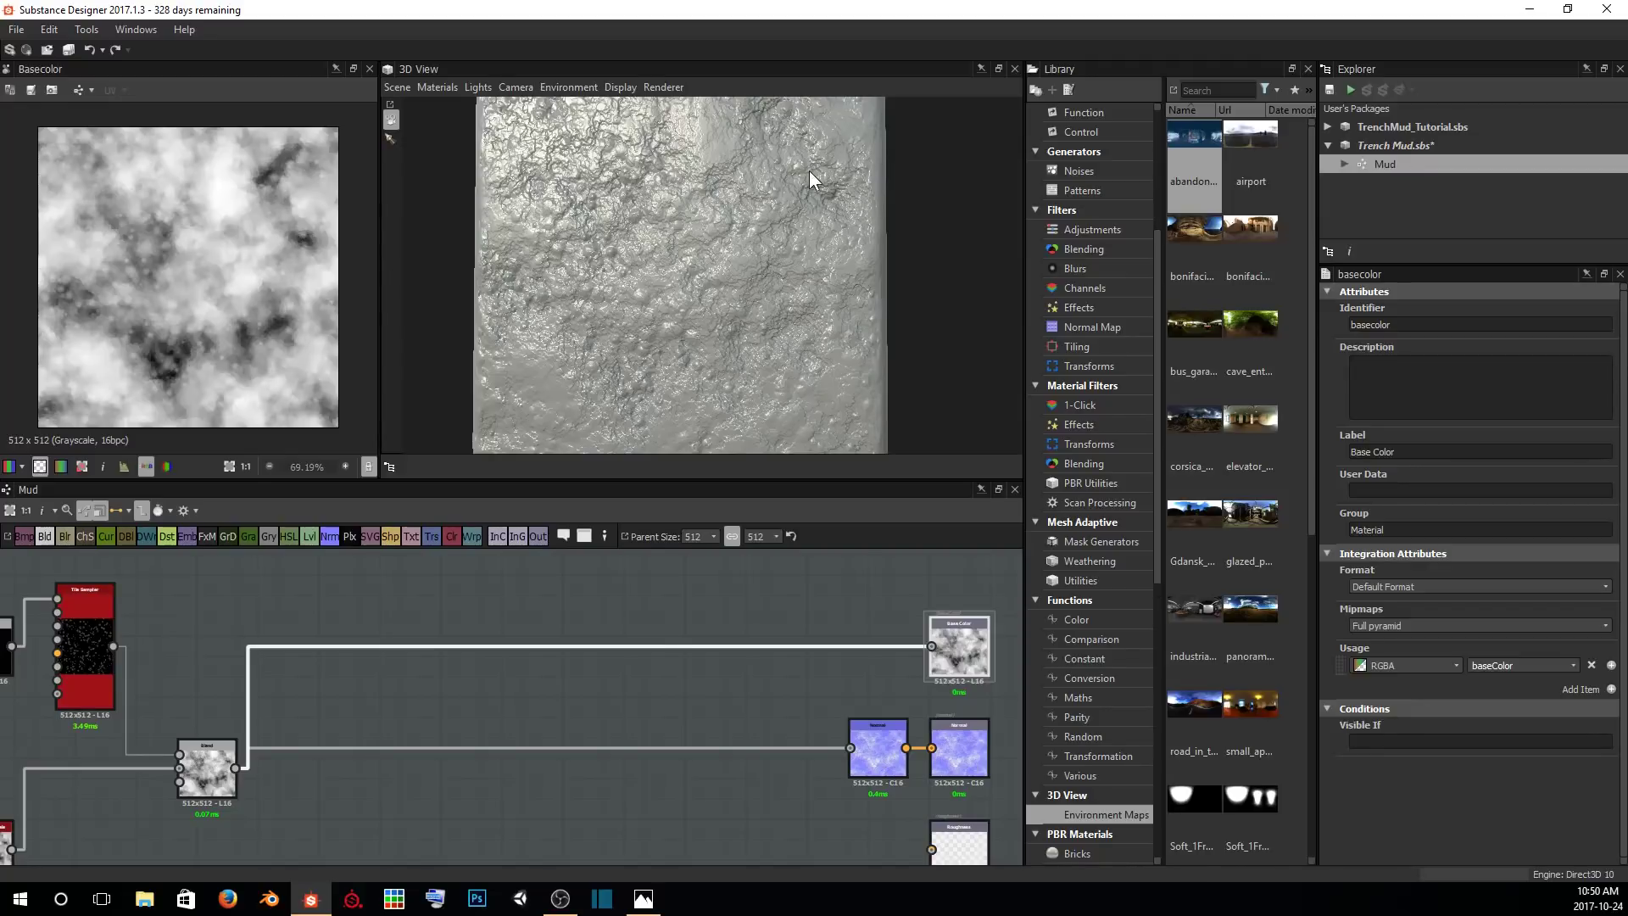
Insert a Gradient Map node between the Blend and the Base Color output, placing it directly beside the output node.
drag(809, 171, 720, 193)
scroll(604, 265, up, 5)
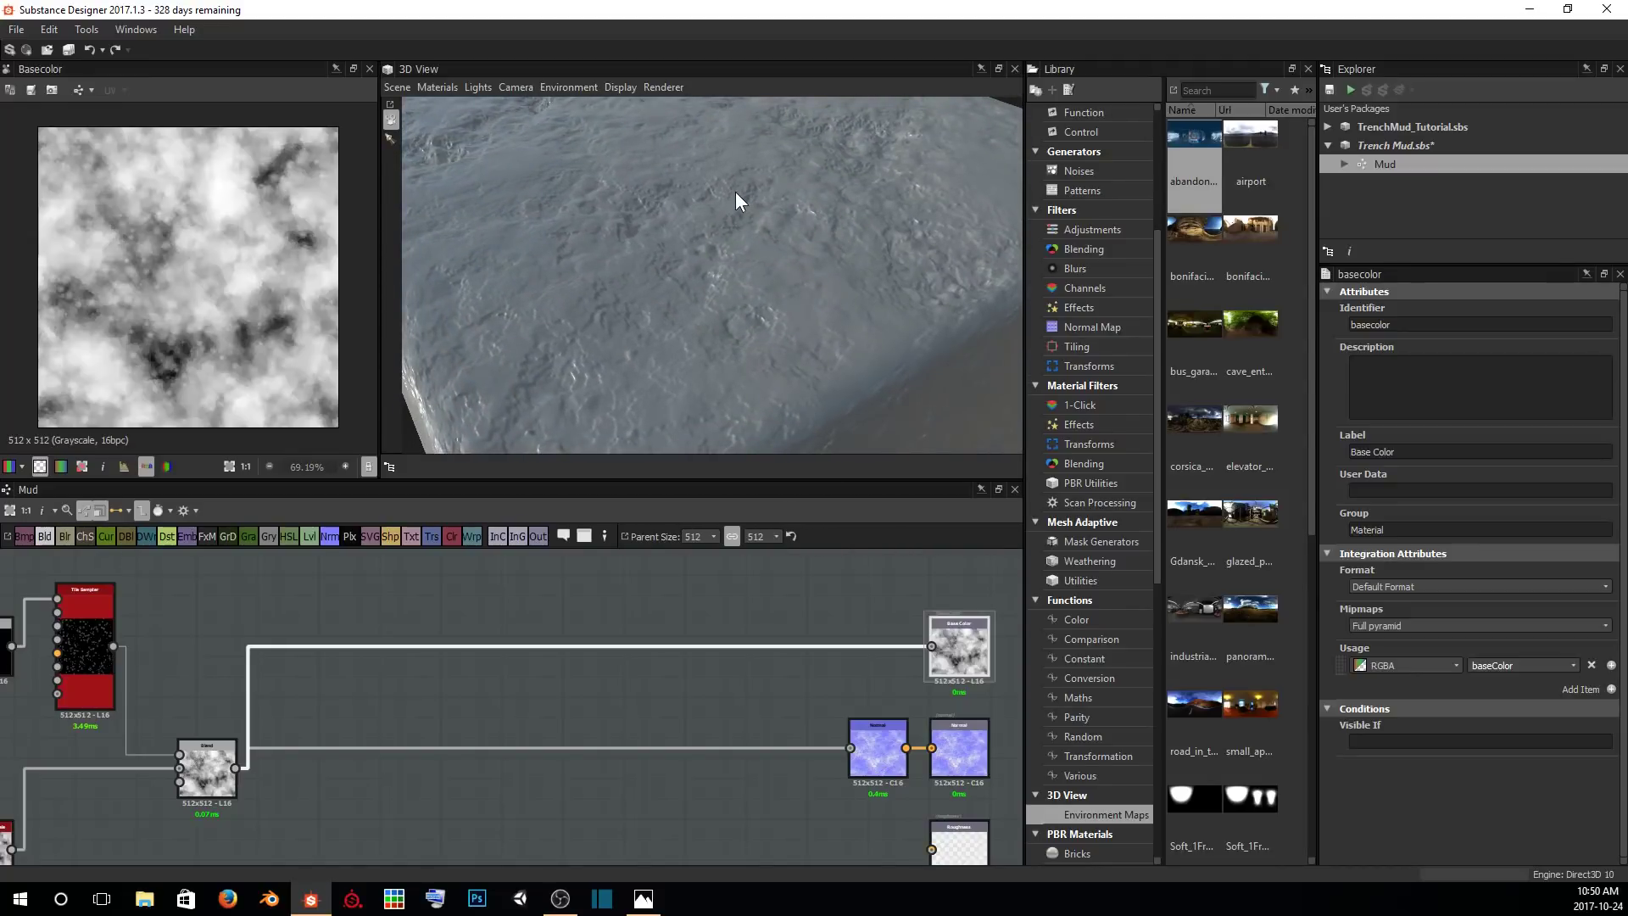
scroll(150, 365, up, 3)
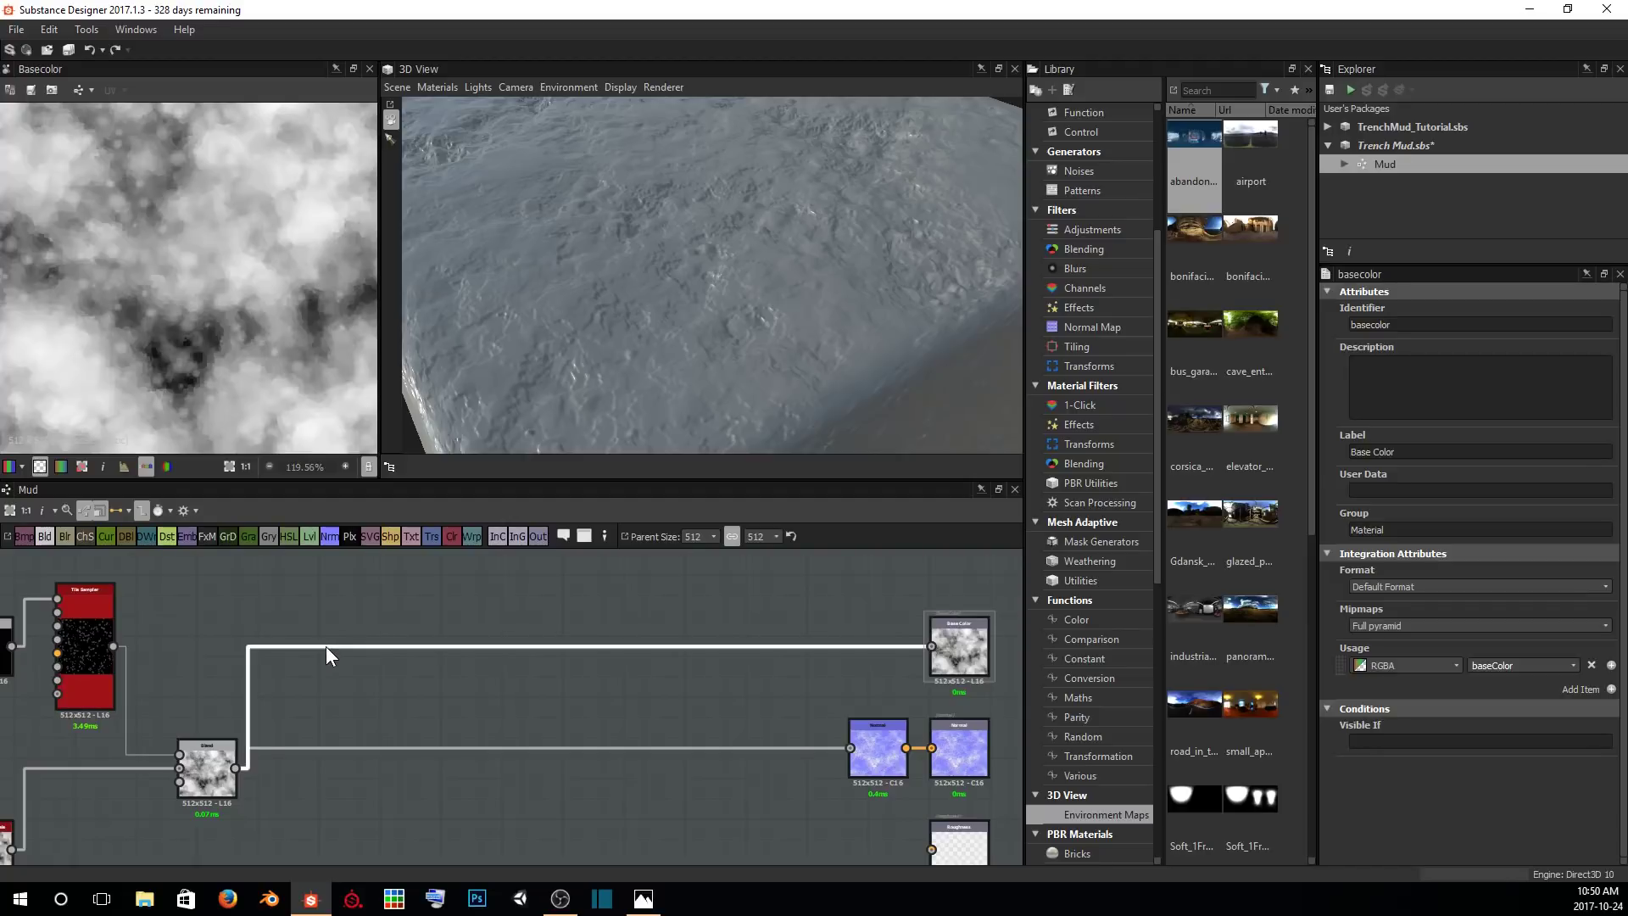
key(space)
text(grad)
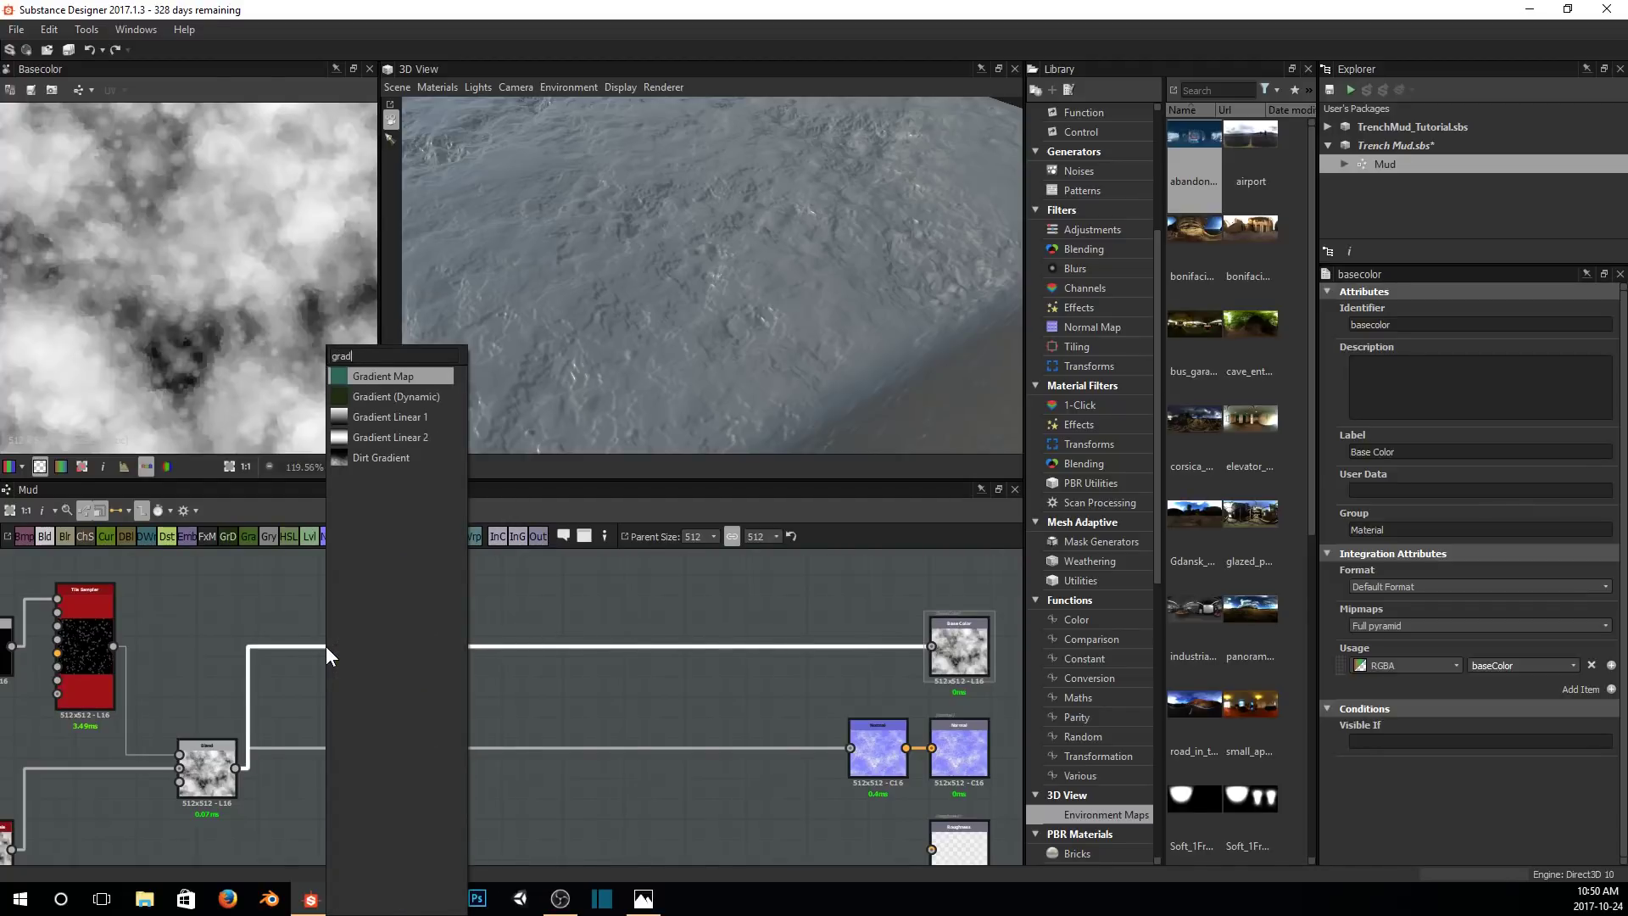
key(Return)
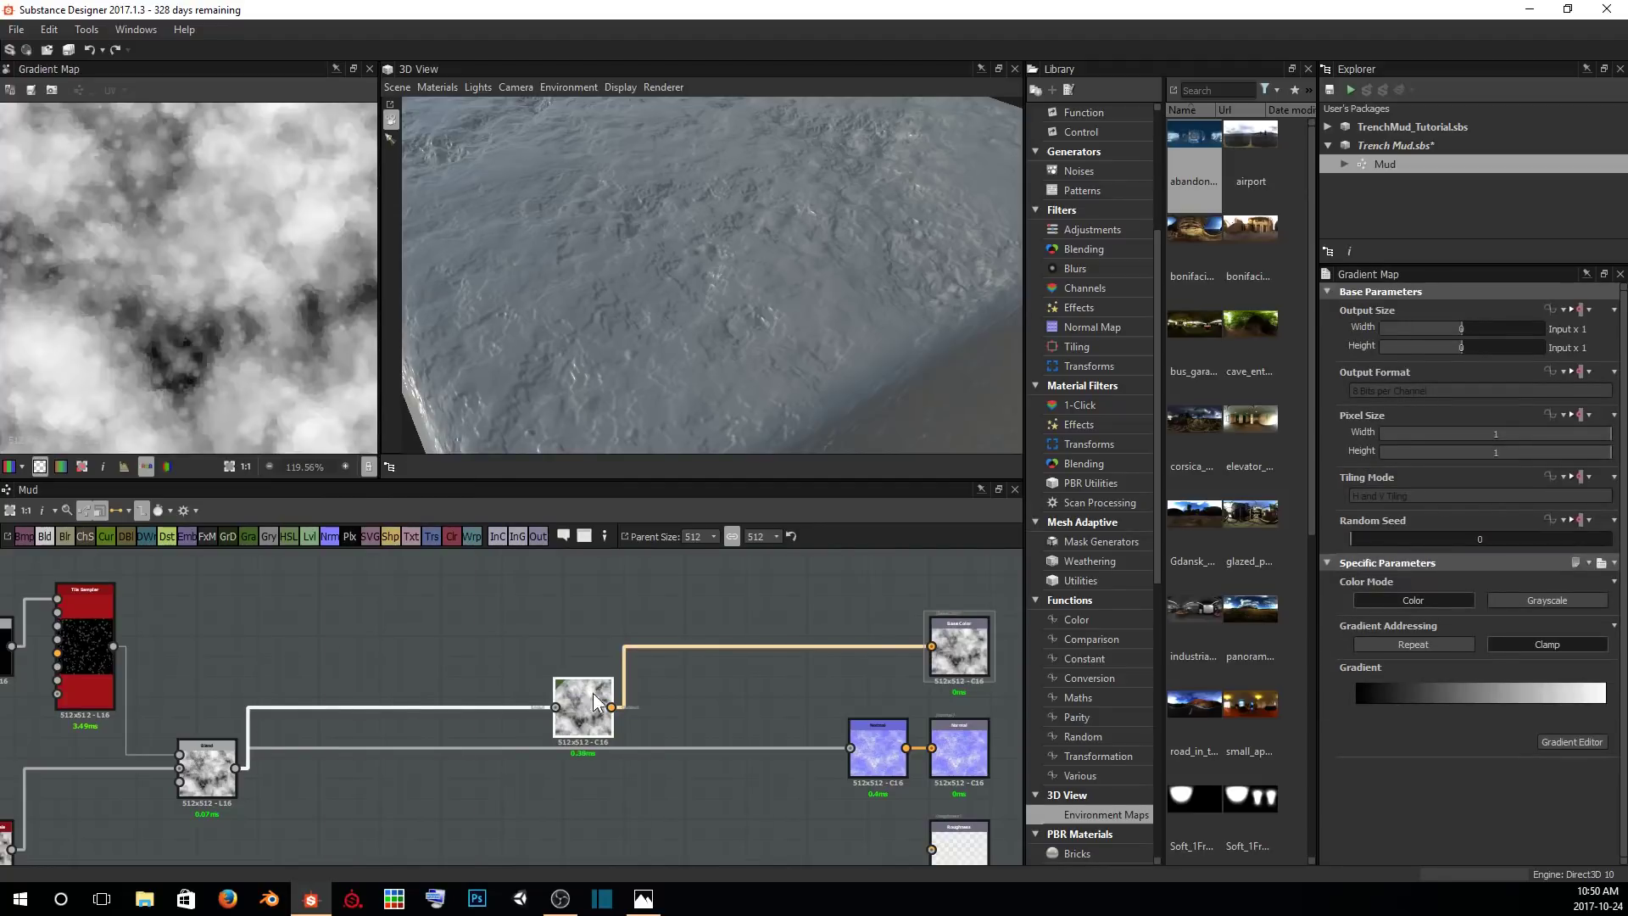
drag(596, 701, 885, 644)
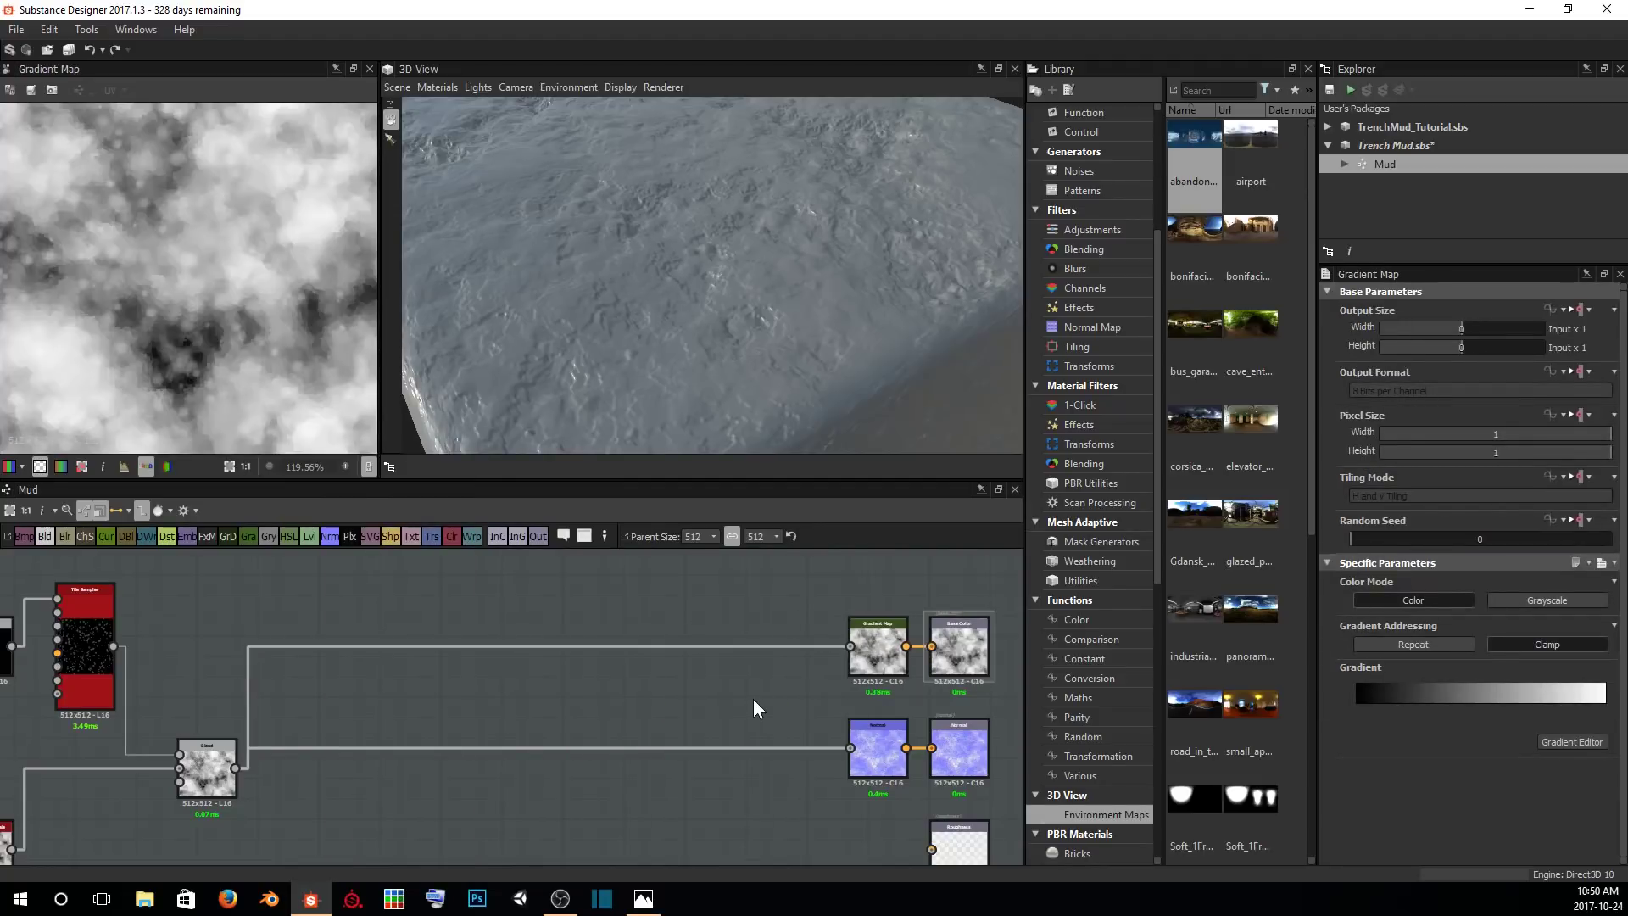
Open the Gradient Map node's Gradient Editor and move its window clear of the graph.
middle_drag(788, 683, 602, 677)
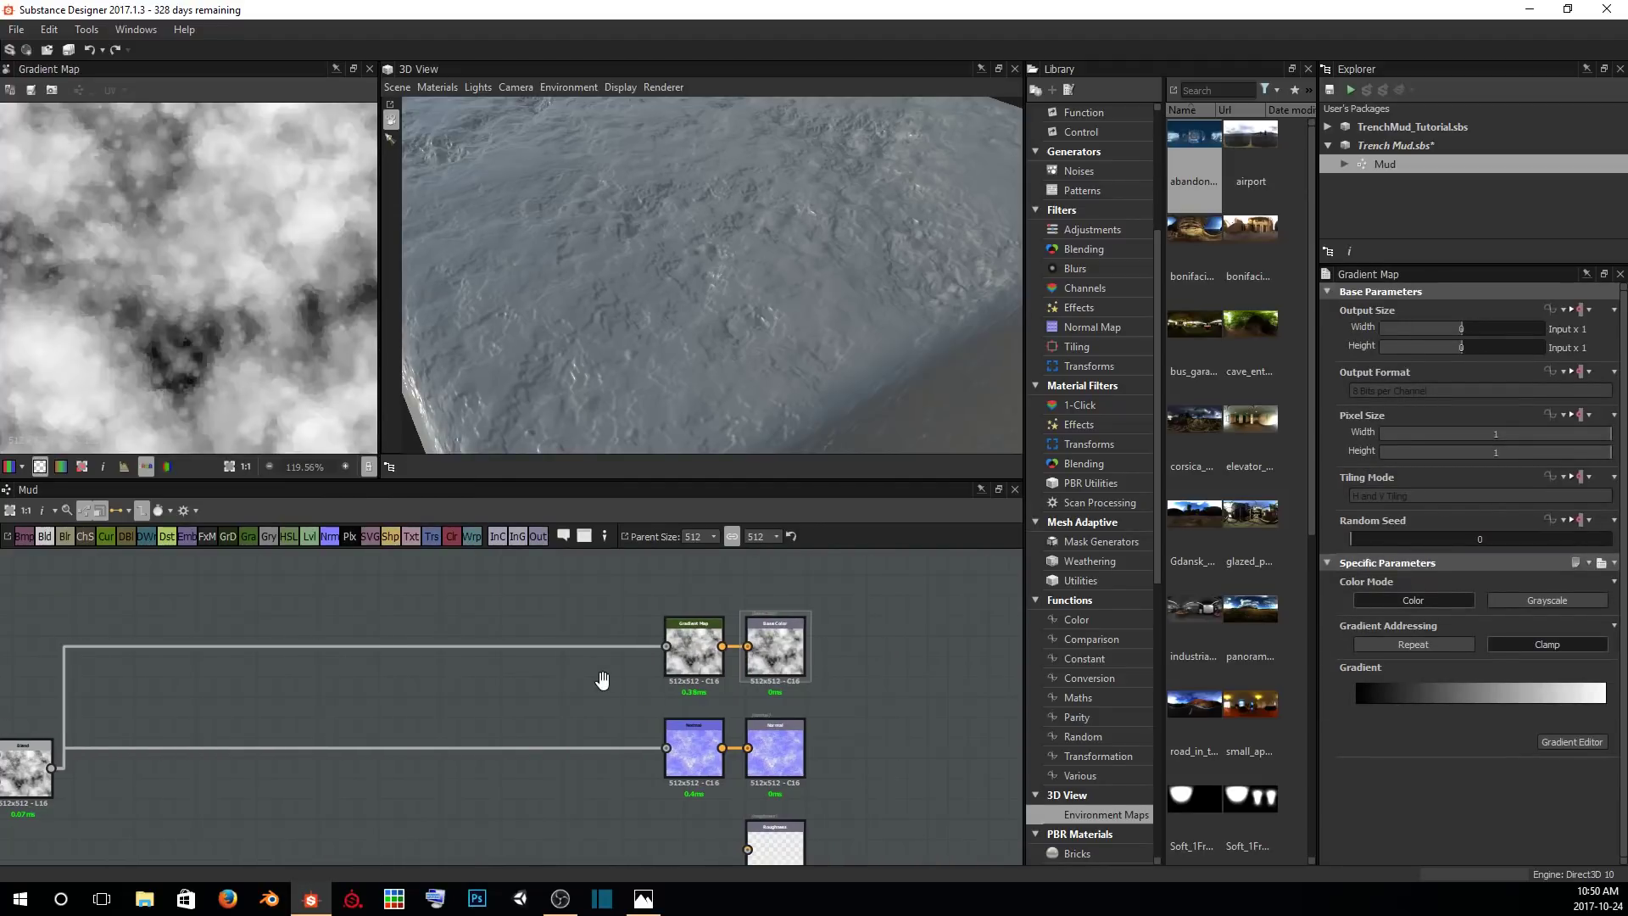
click(695, 639)
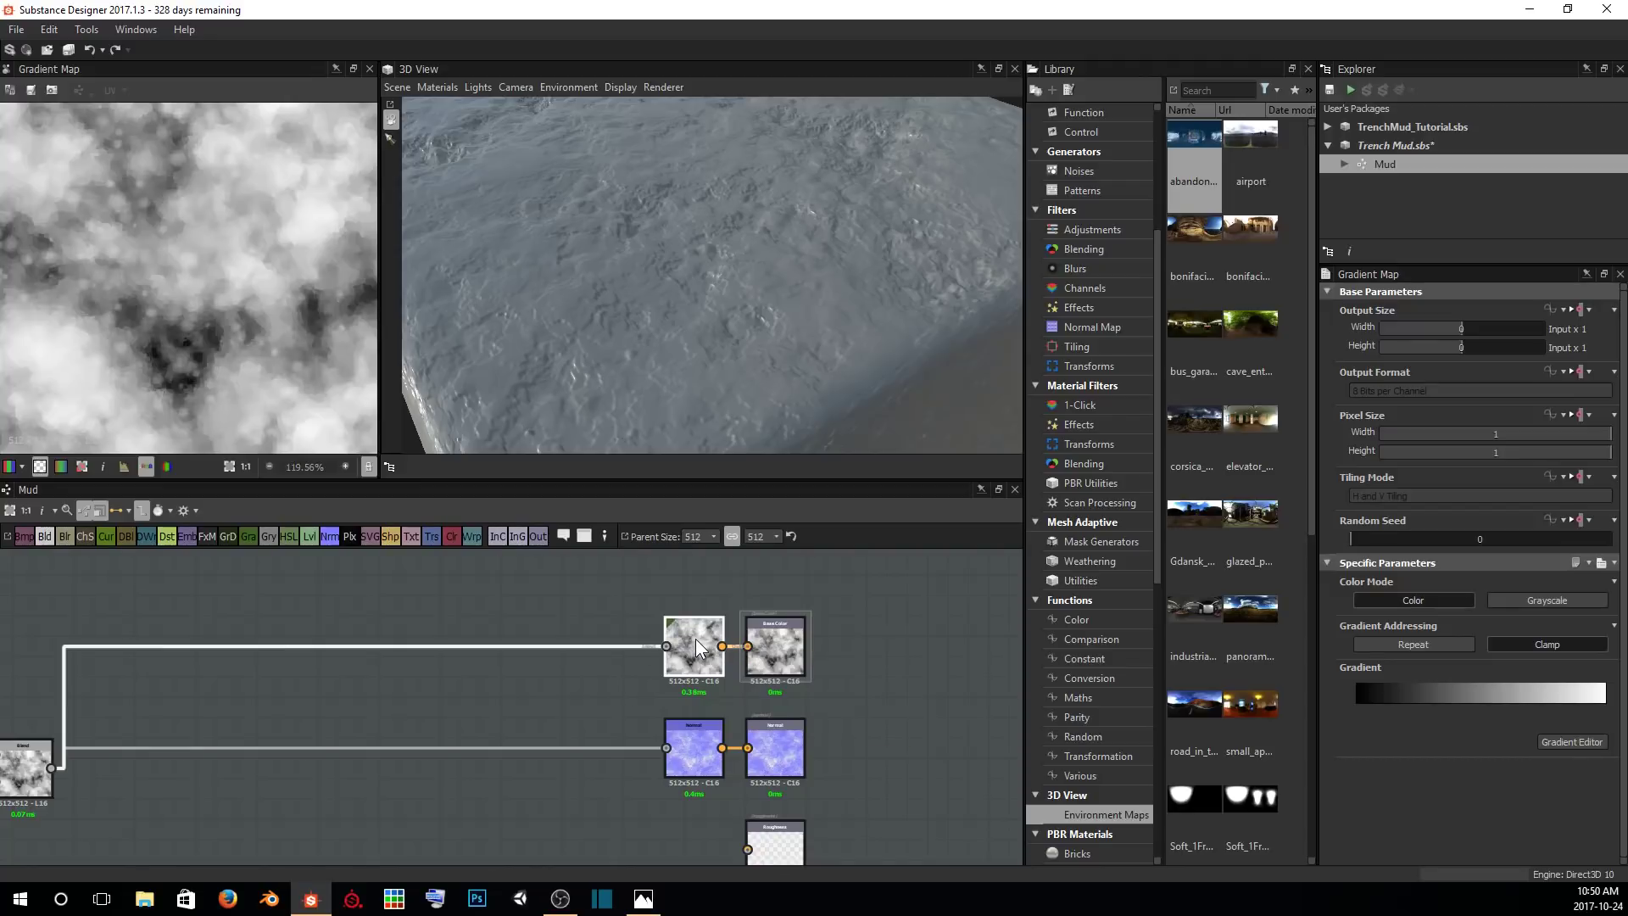
scroll(232, 313, down, 2)
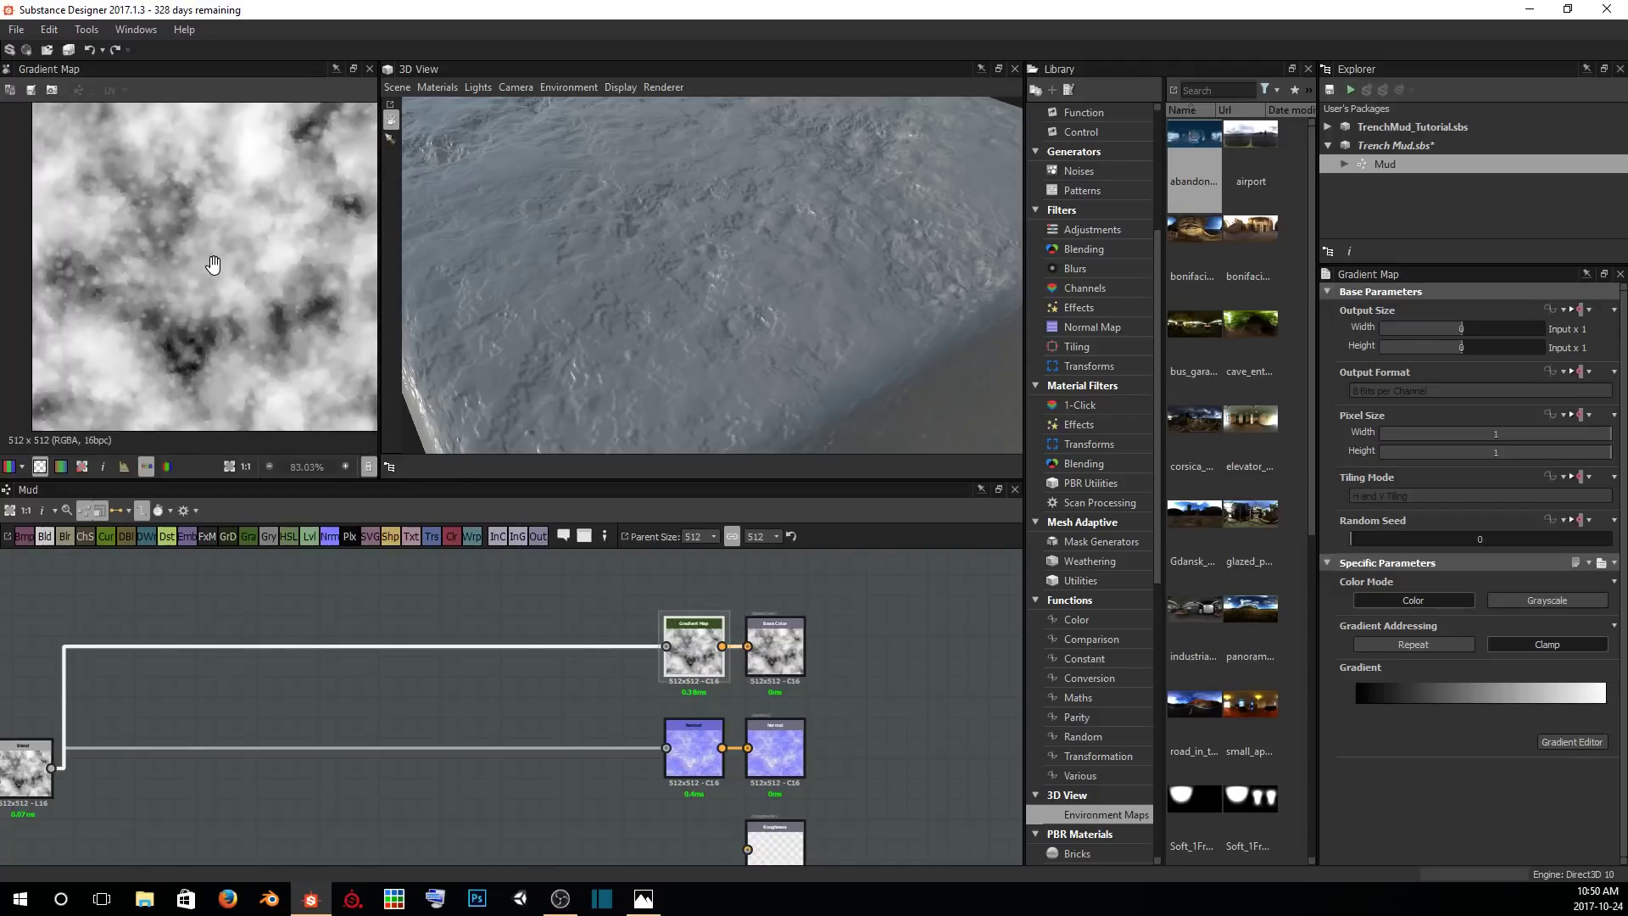
middle_drag(215, 265, 177, 289)
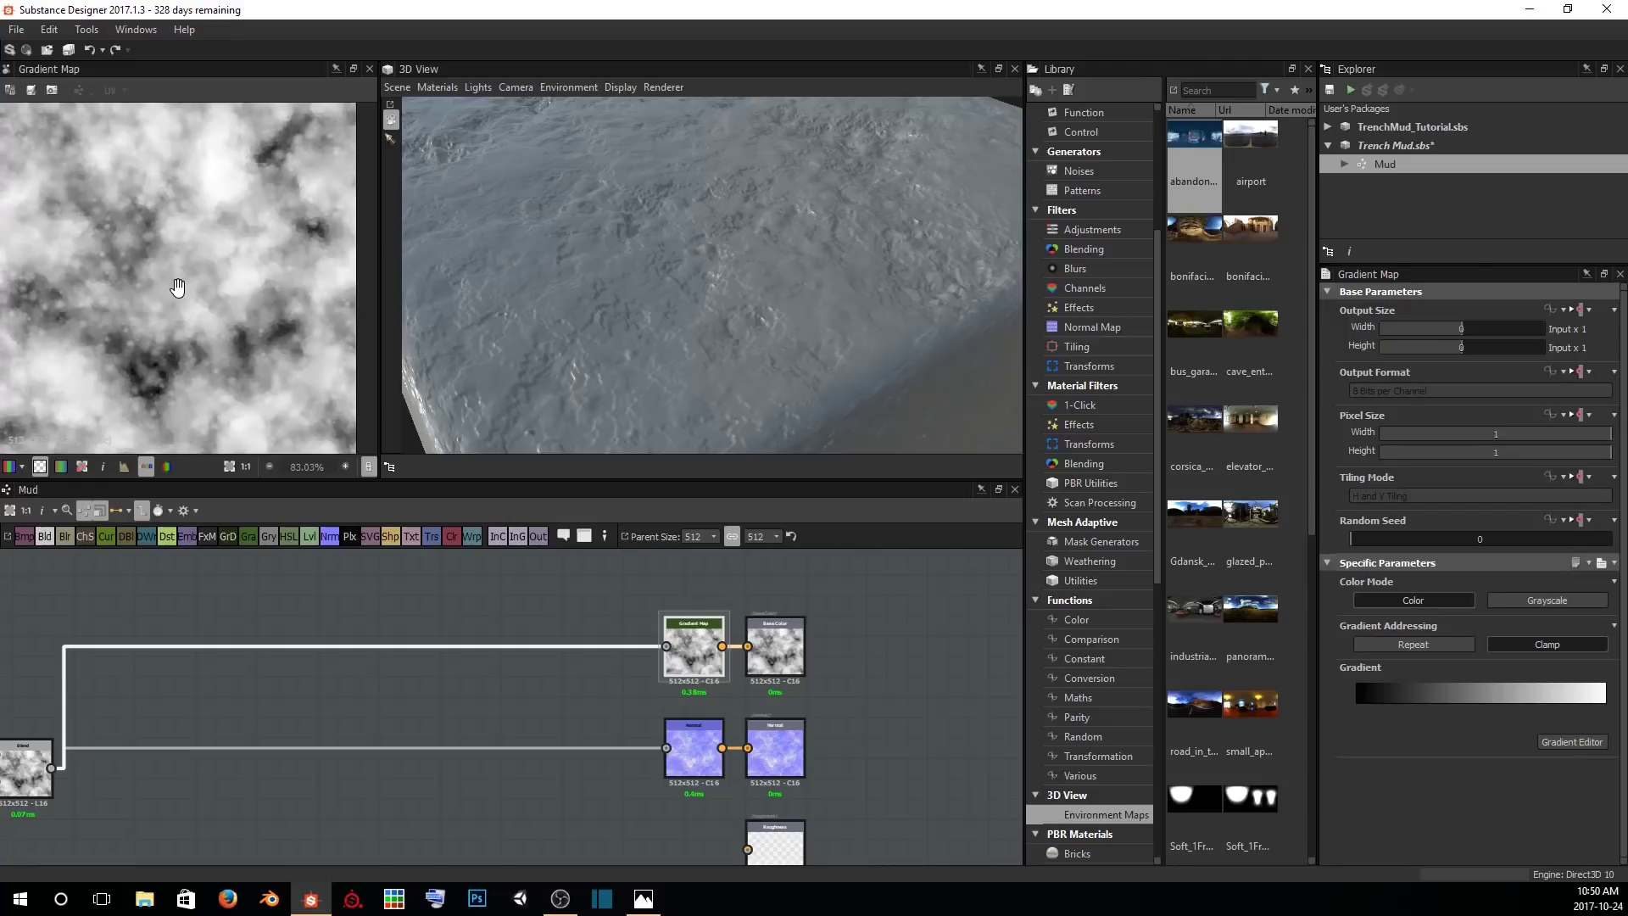
click(1575, 743)
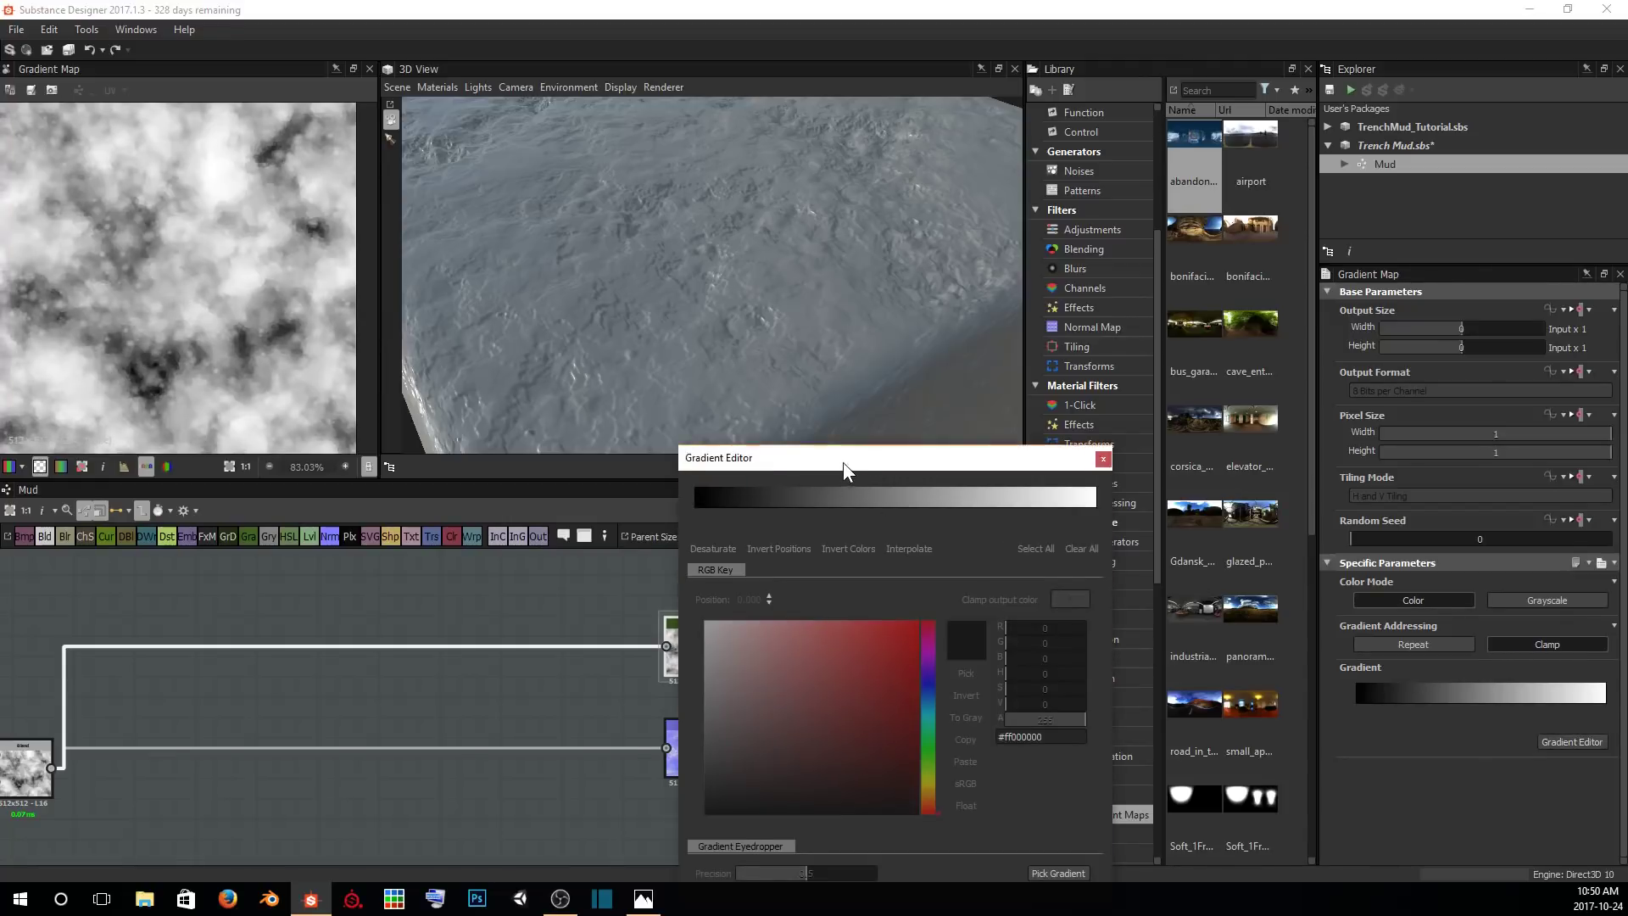
drag(842, 461, 1192, 118)
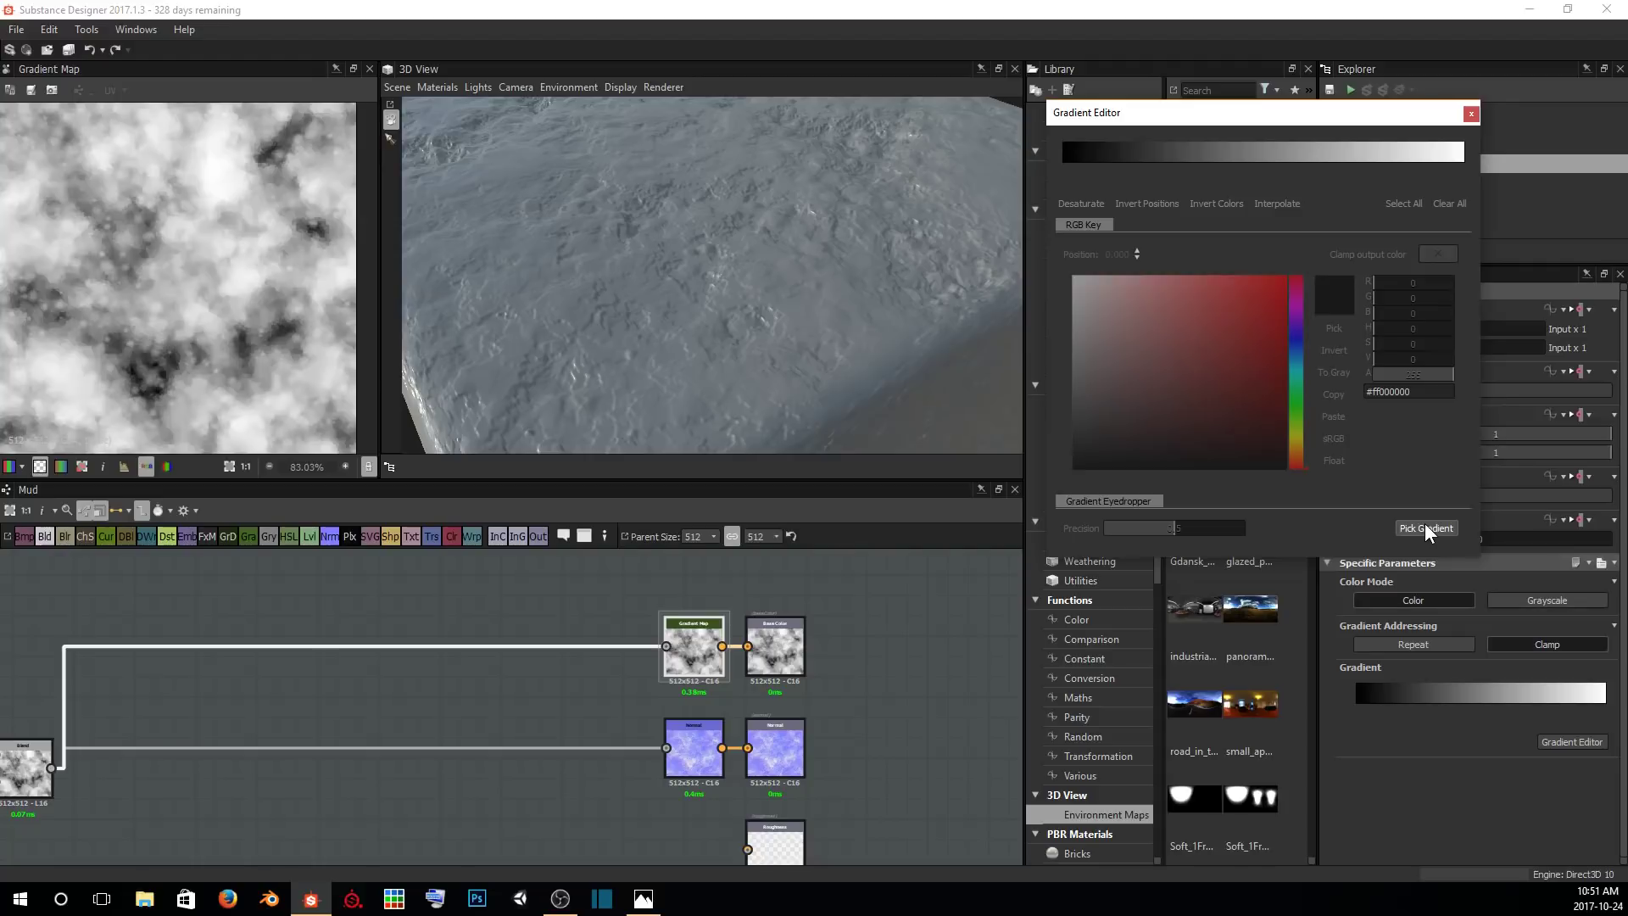
click(1371, 170)
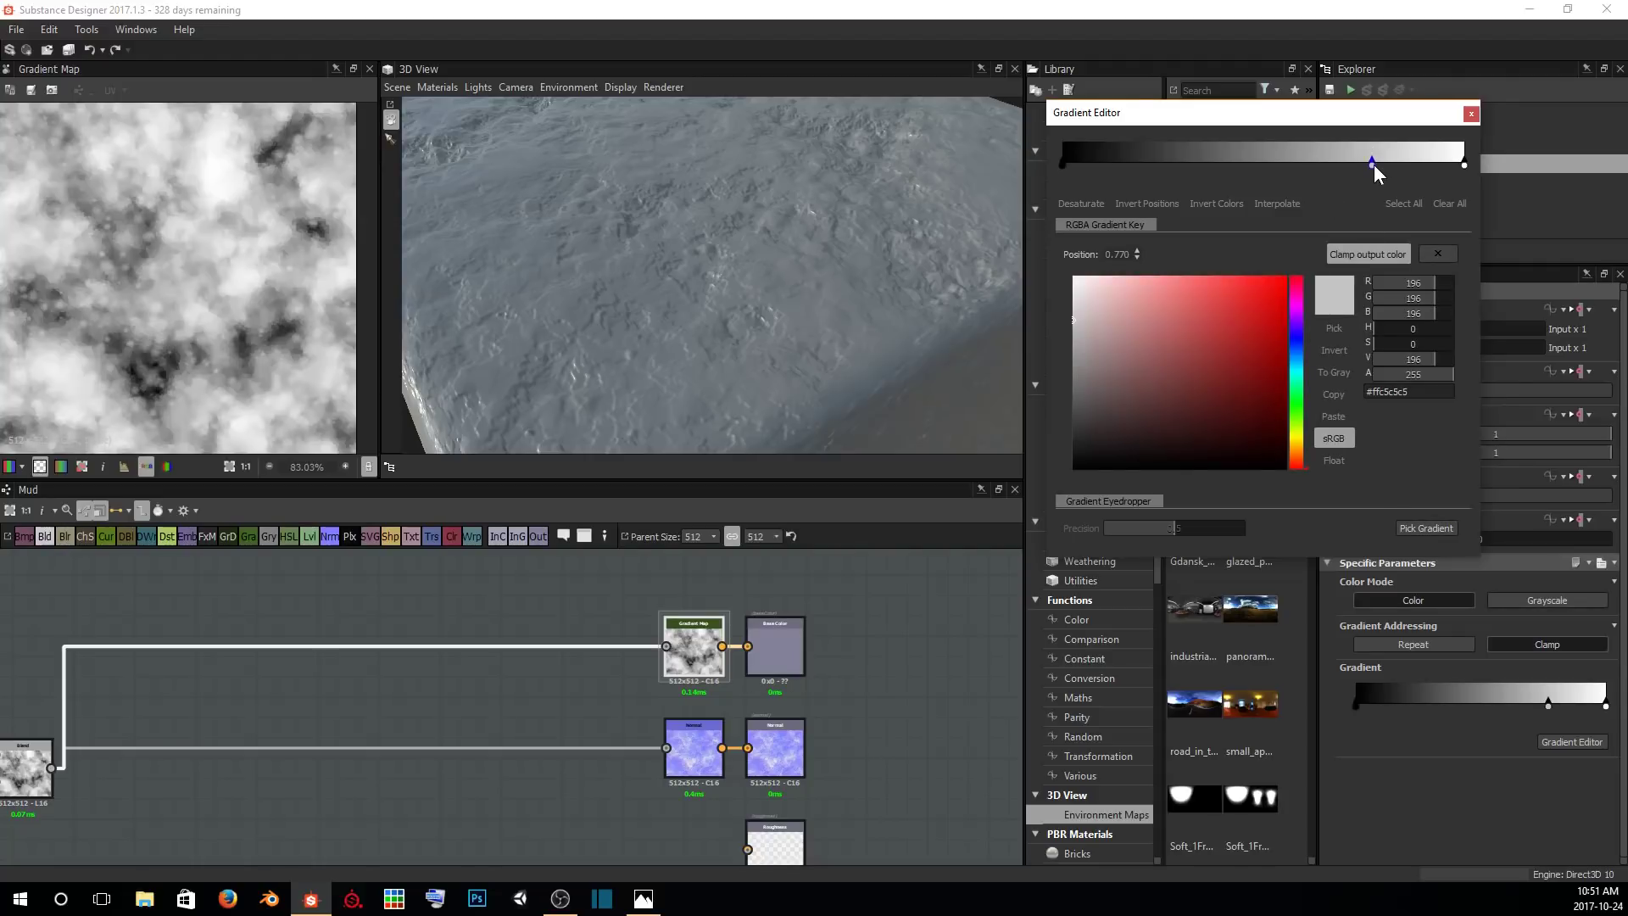
mouse_move(1373, 164)
mouse_down()
mouse_move(1163, 161)
mouse_move(1363, 164)
mouse_move(1223, 172)
mouse_move(1351, 180)
mouse_up()
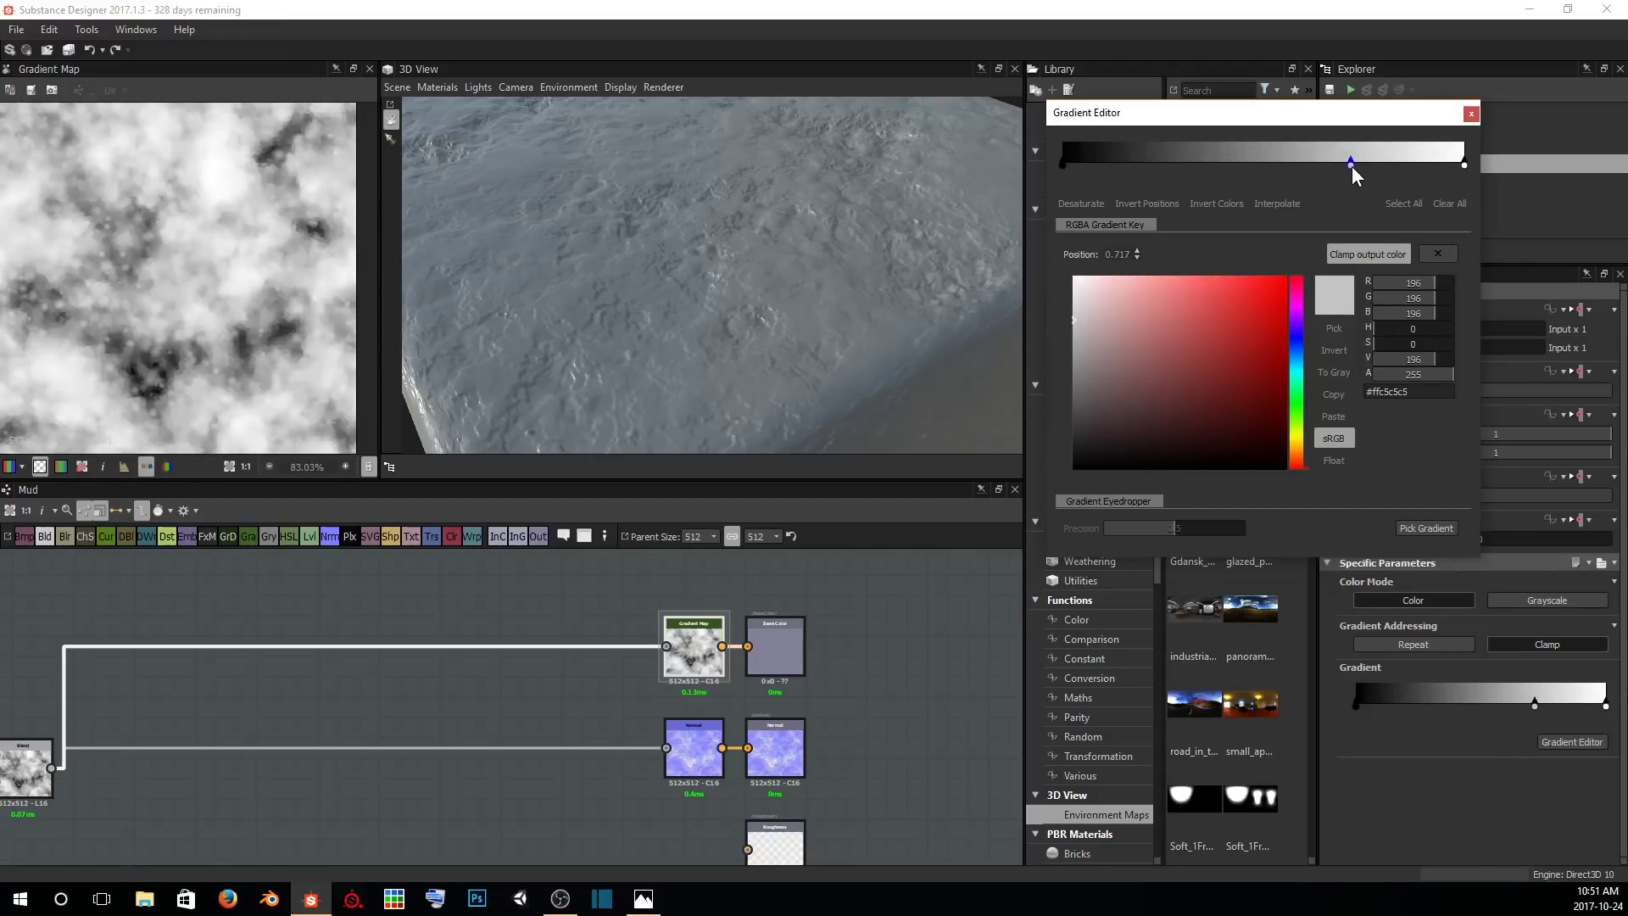
key(Delete)
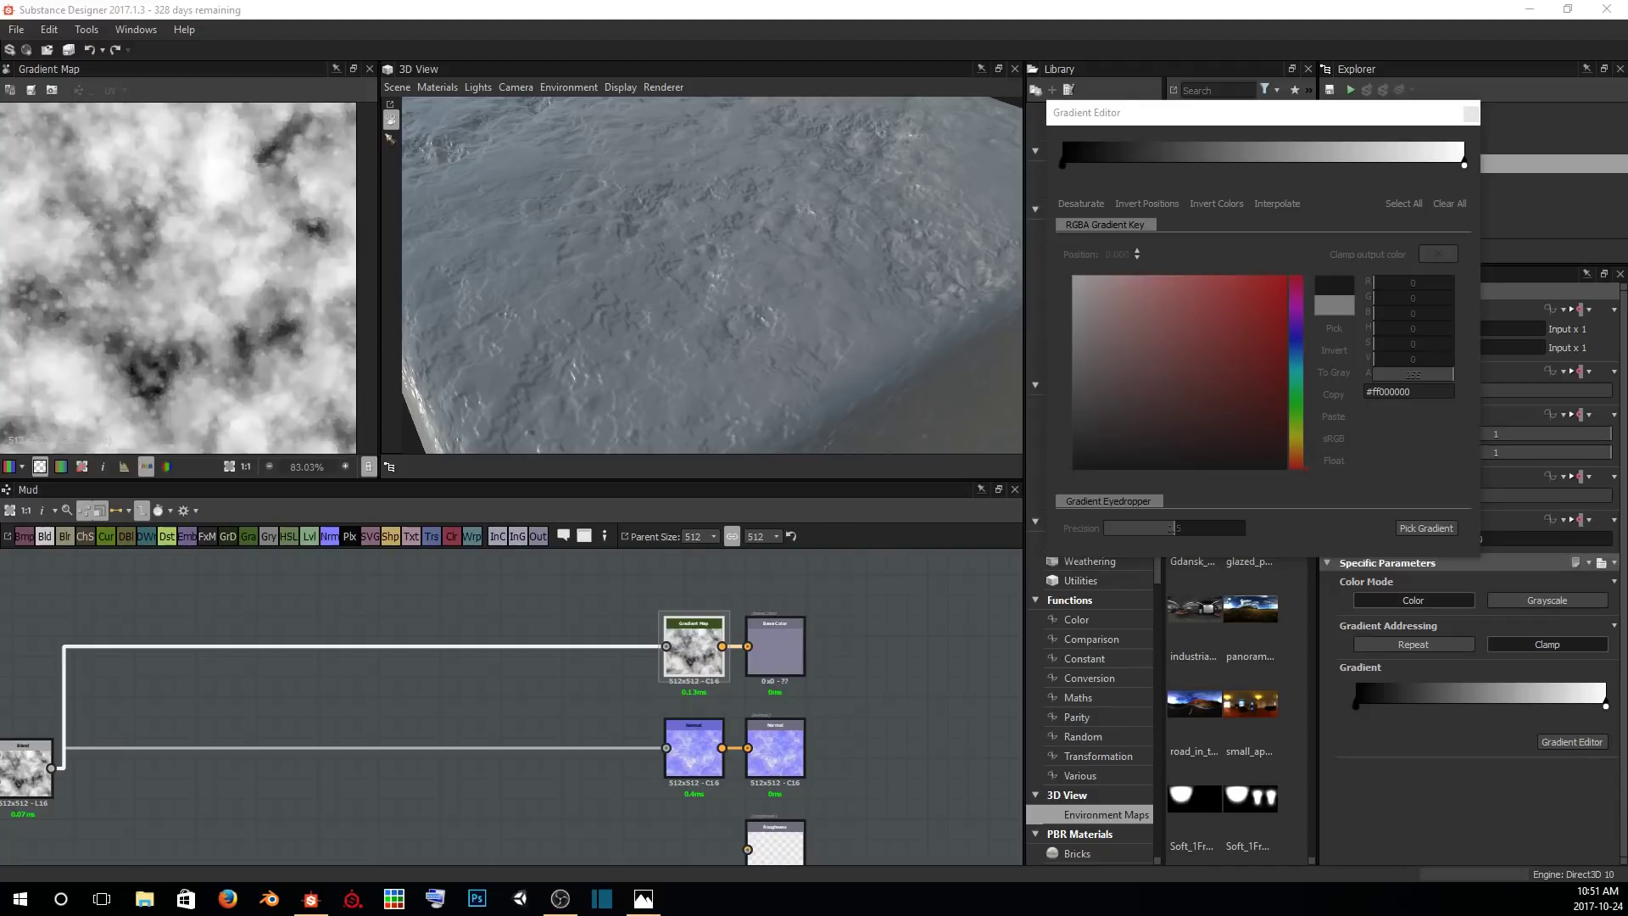
Shrink the Substance Designer window and place the Thumb_TrenchMud_1.png reference image in Photos beside it.
drag(217, 364, 482, 398)
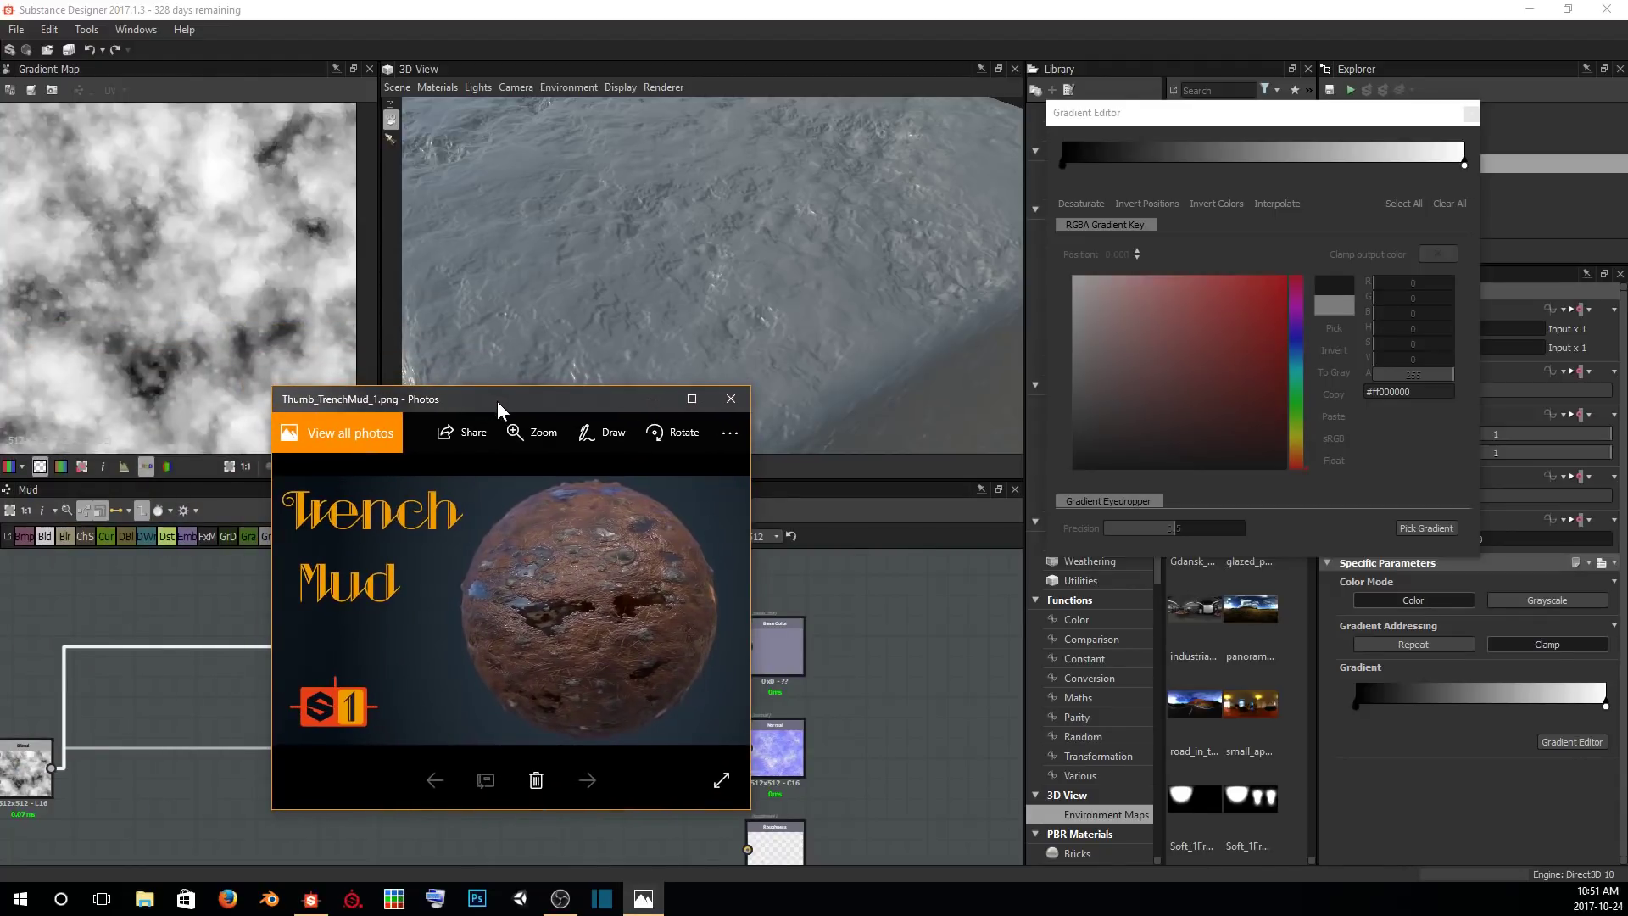
click(1570, 10)
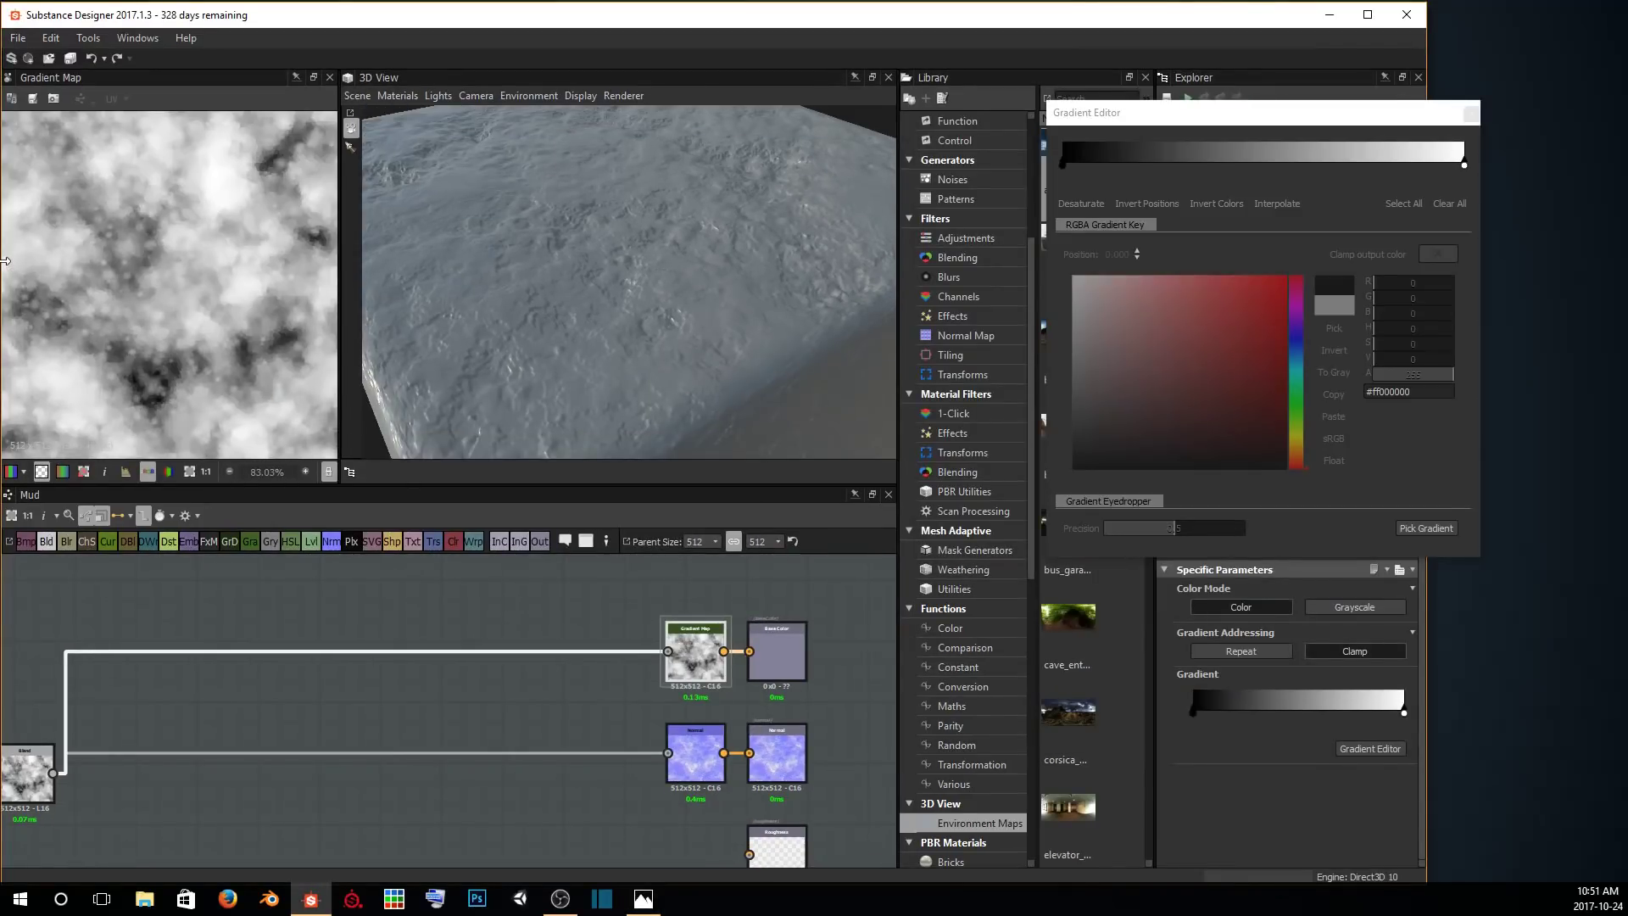
drag(5, 261, 575, 261)
drag(448, 398, 229, 192)
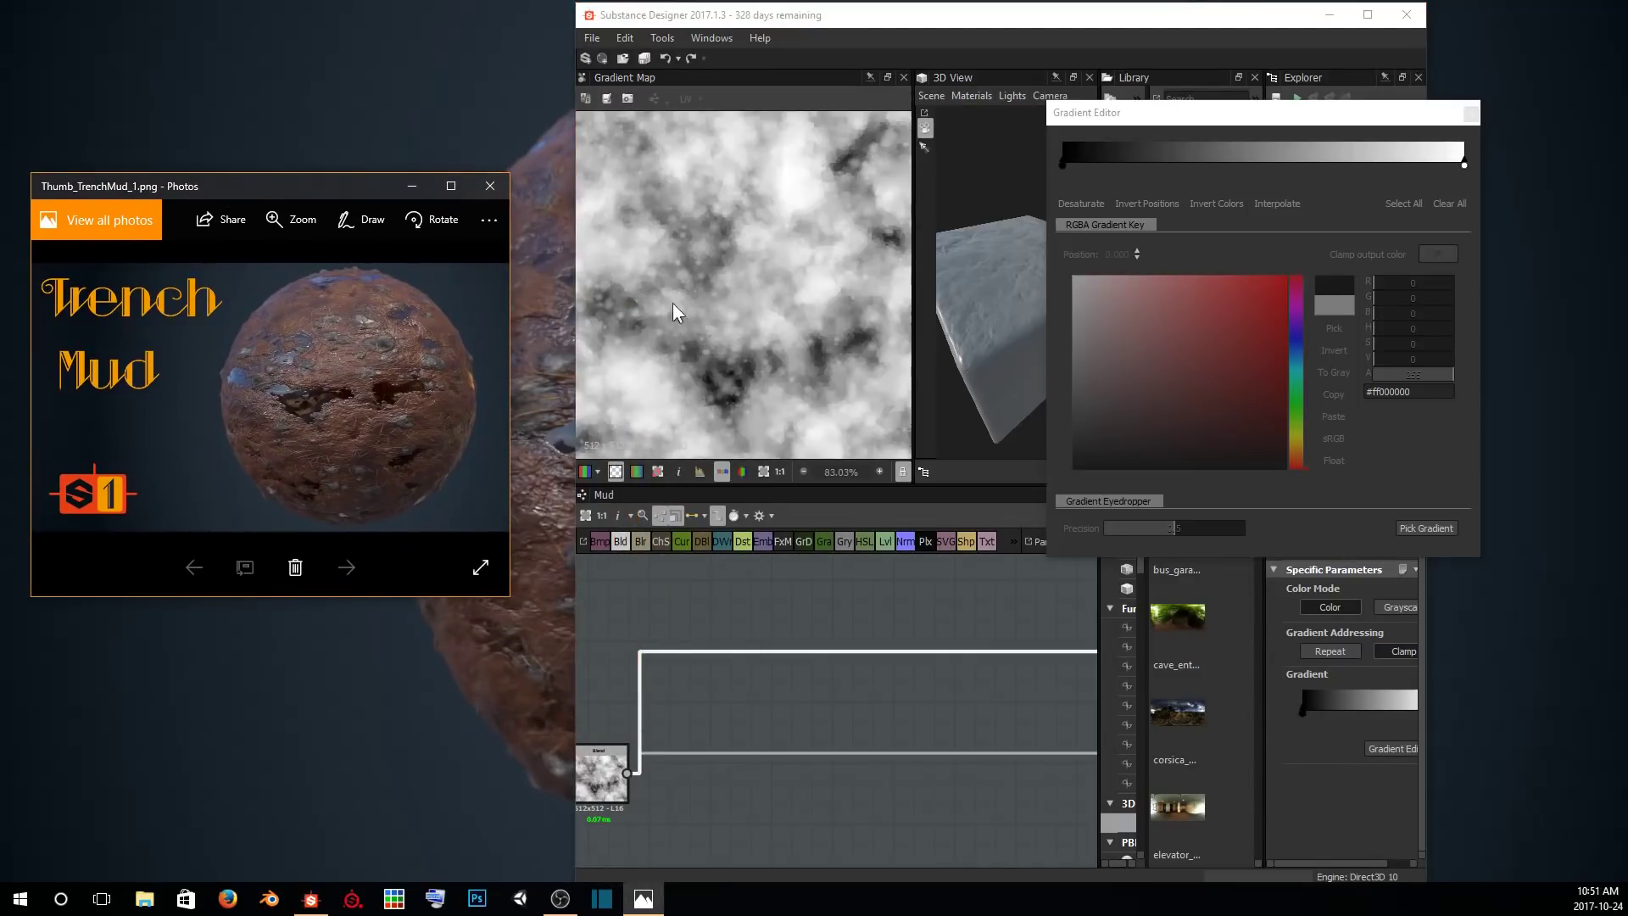
Pick the gradient from the upper part of the mud sphere in the reference image, then minimize the image and maximize Substance Designer.
click(1430, 529)
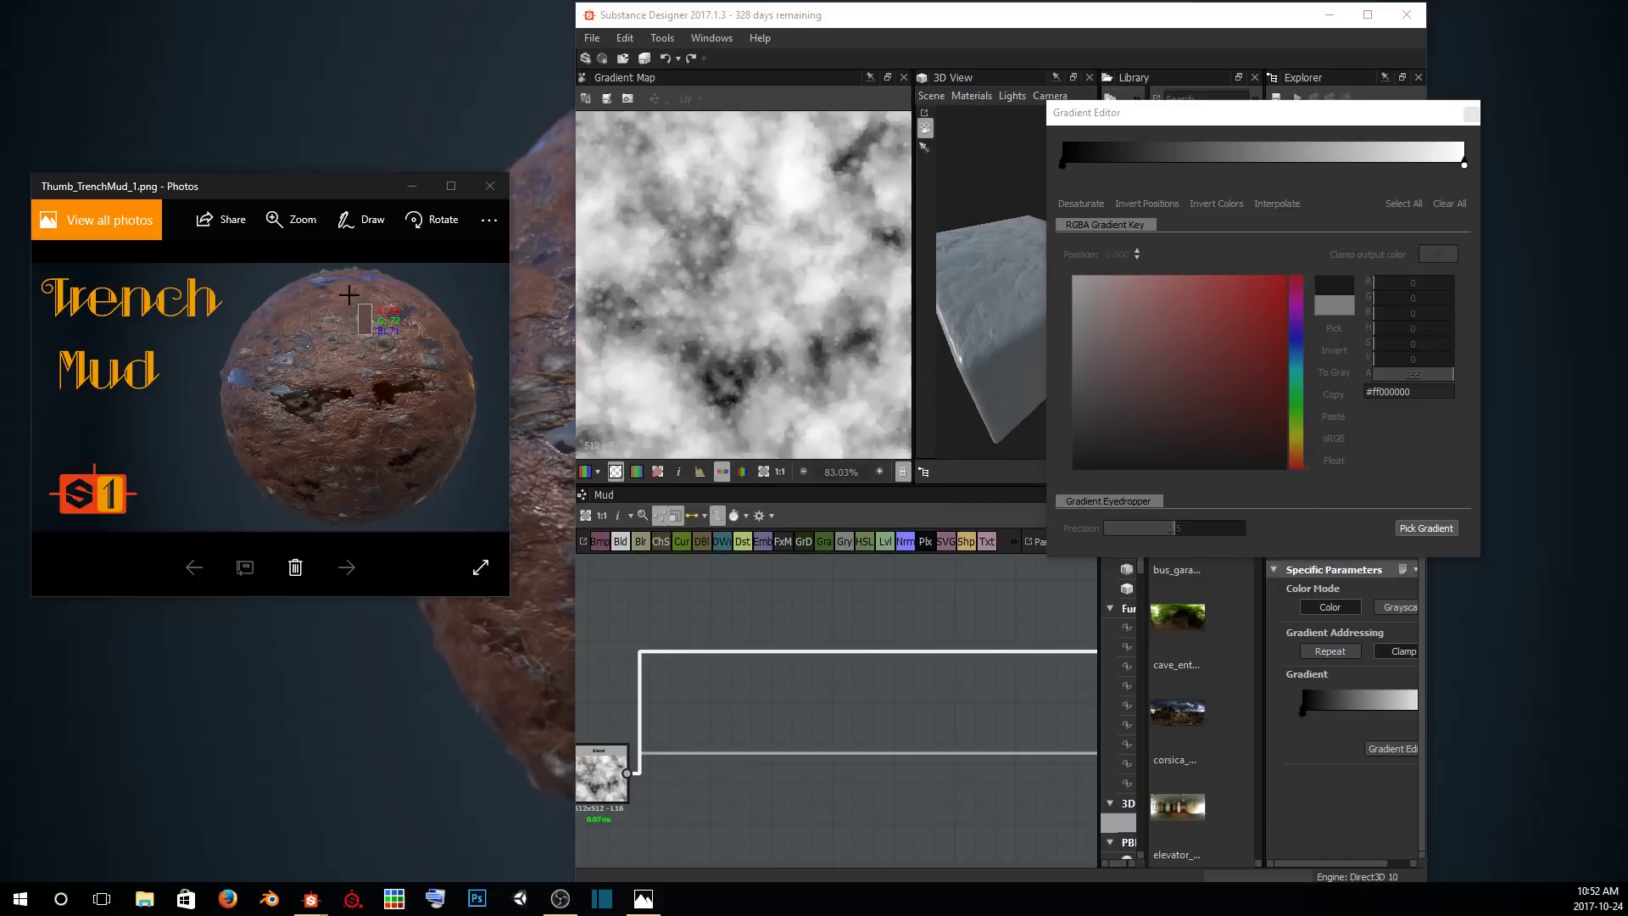
drag(349, 295, 303, 310)
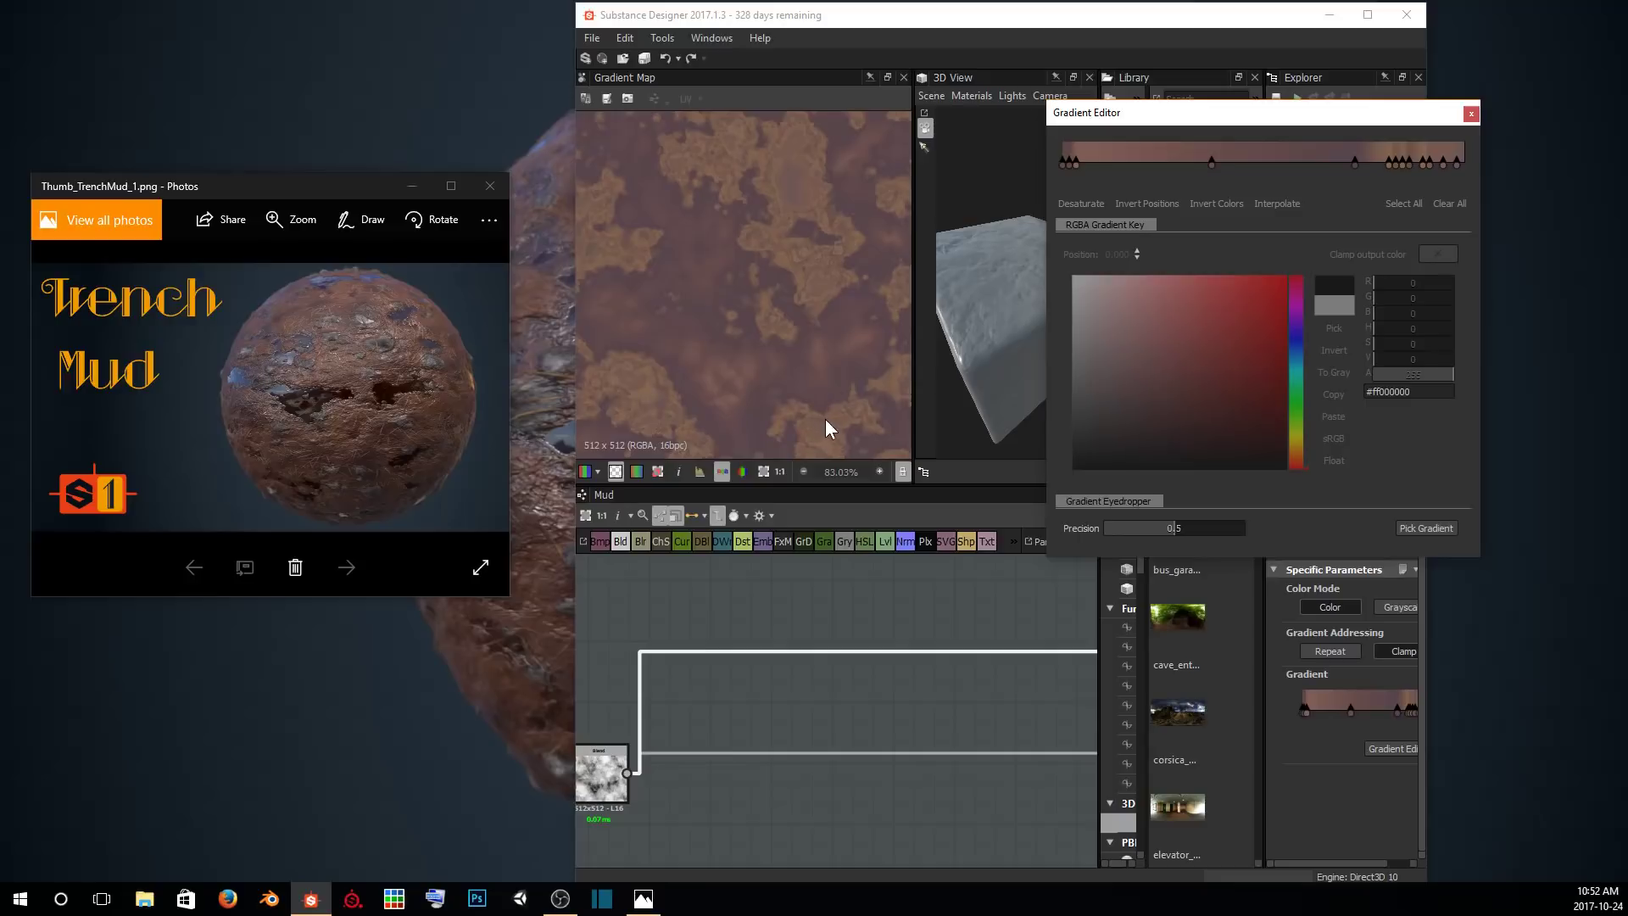
click(411, 186)
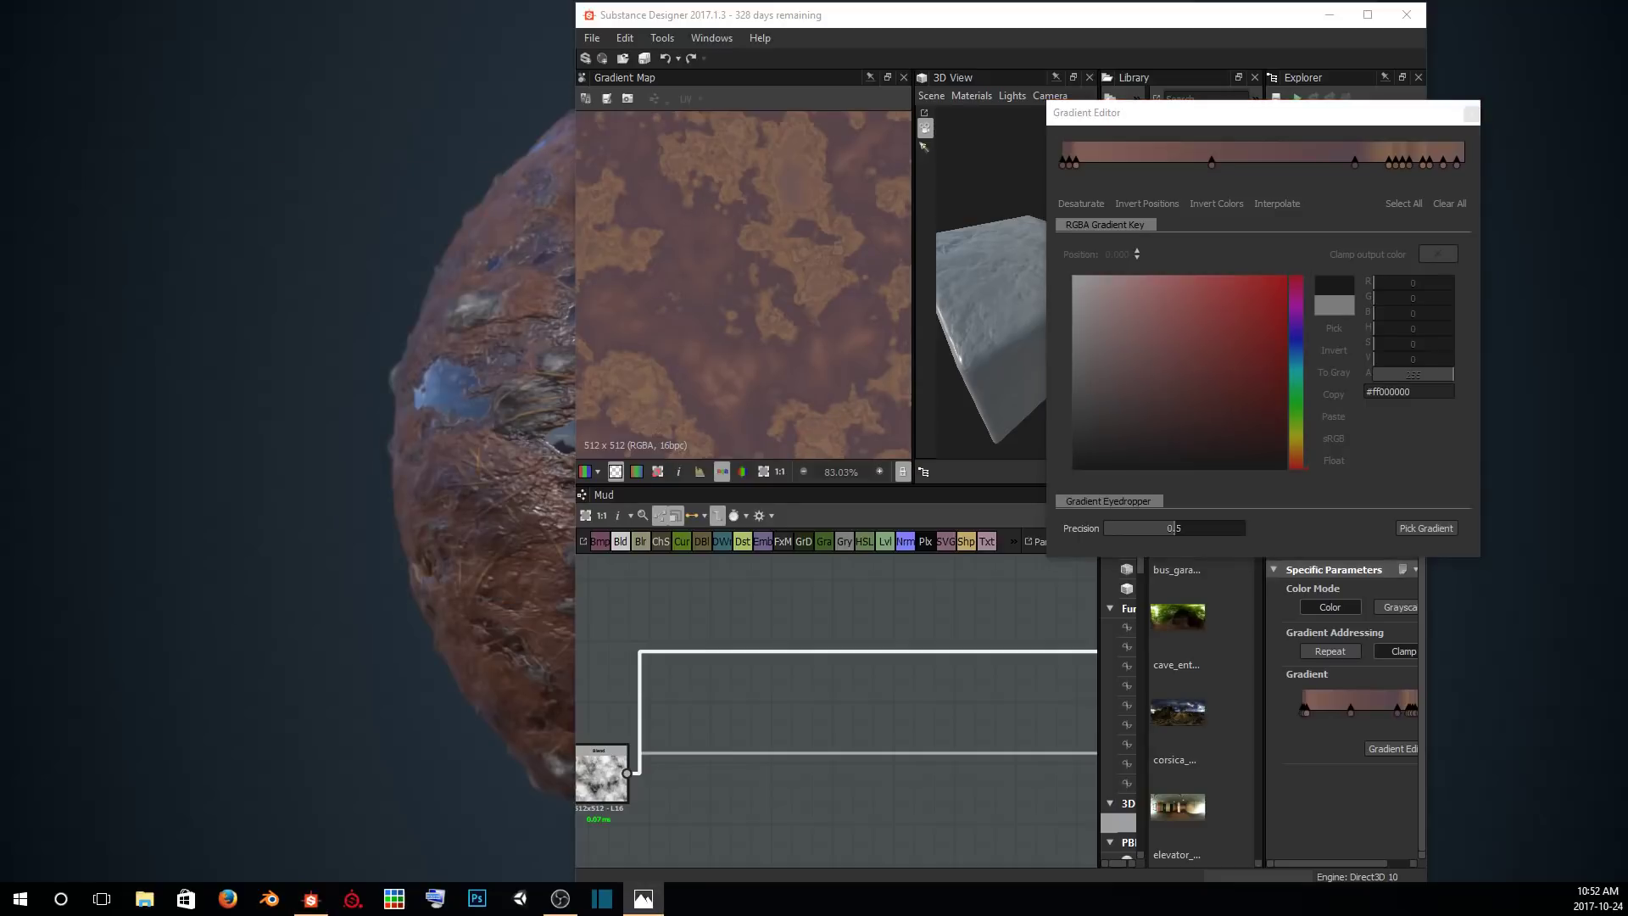
click(1366, 14)
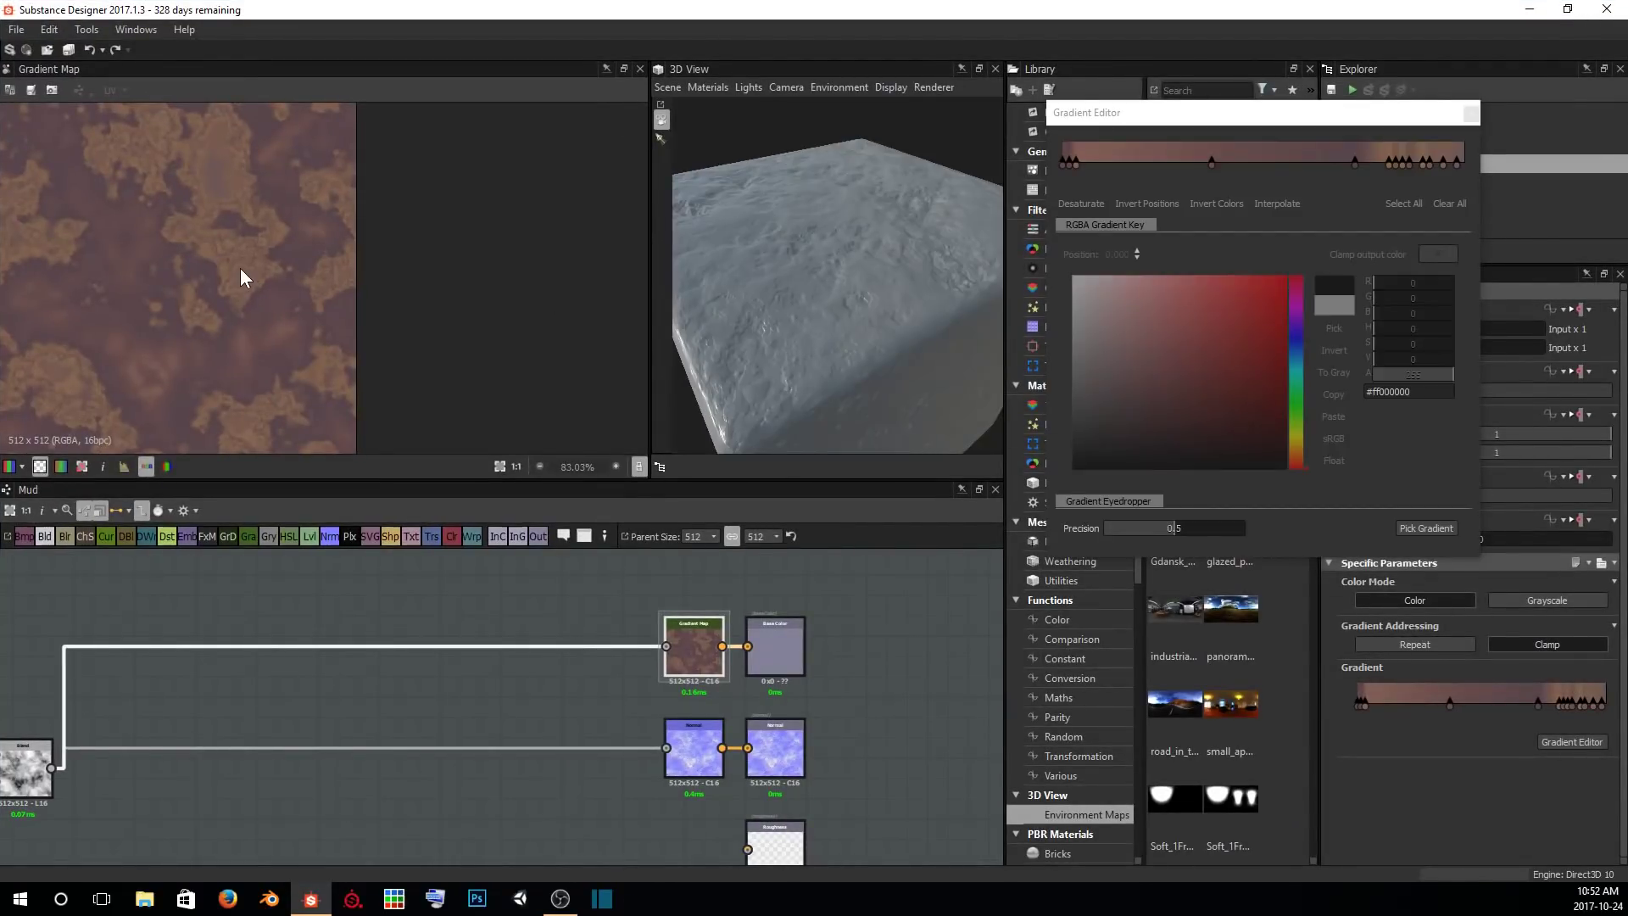
Narrow the 2D view to give the 3D view more room, keeping the whole gradient-mapped texture in sight.
scroll(241, 268, up, 3)
scroll(239, 262, down, 5)
scroll(336, 251, up, 2)
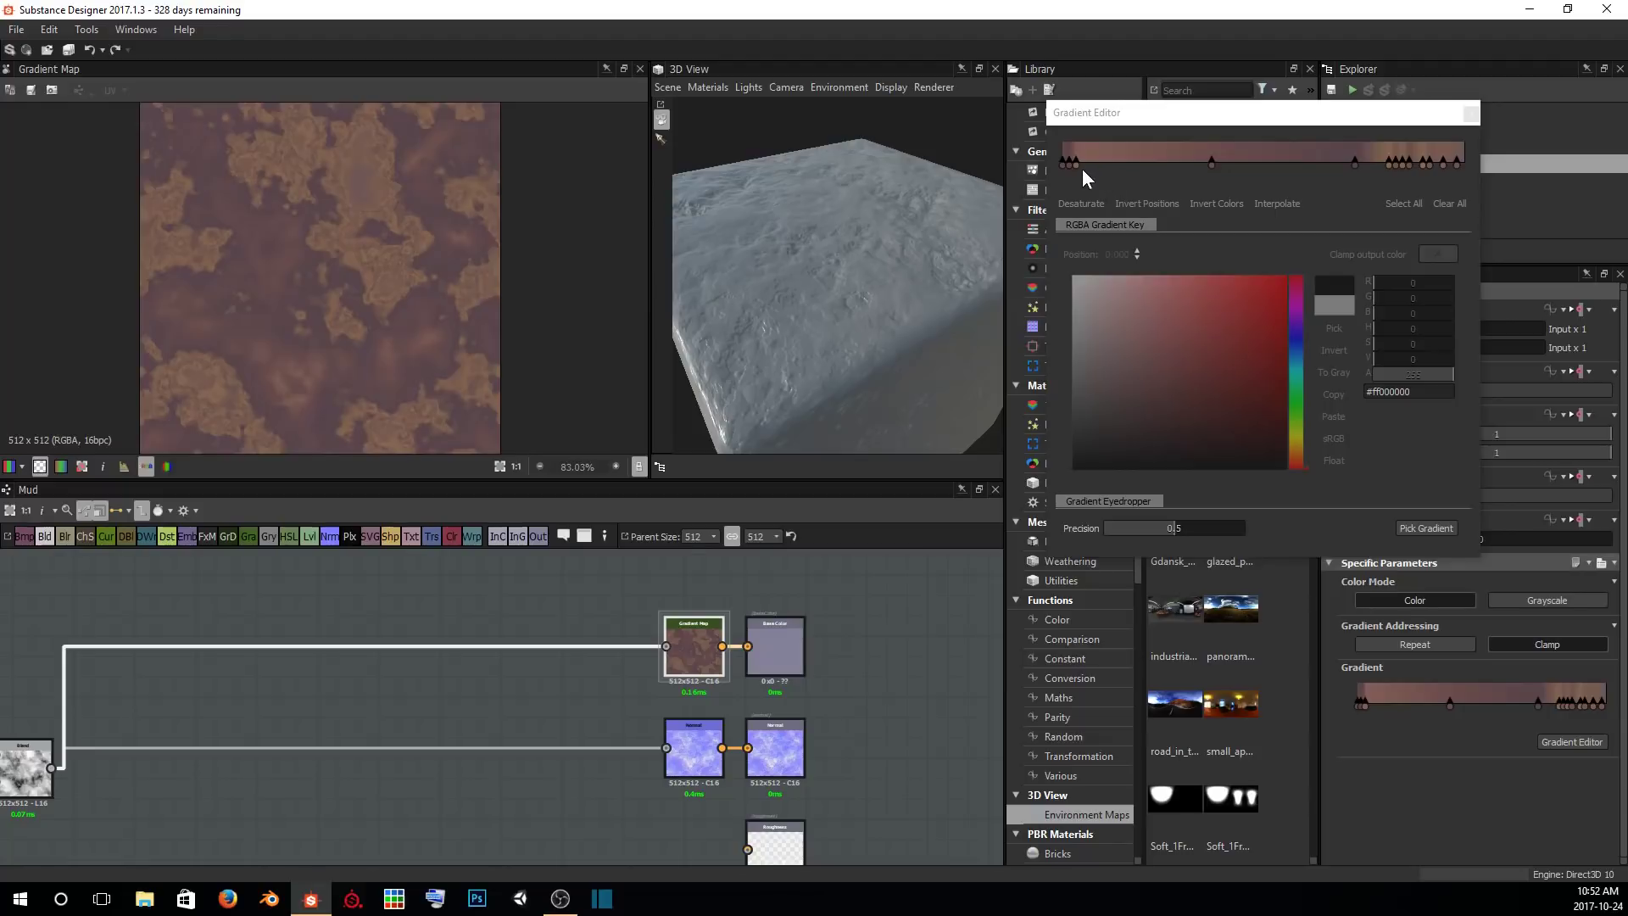
drag(650, 287, 337, 287)
scroll(269, 301, down, 2)
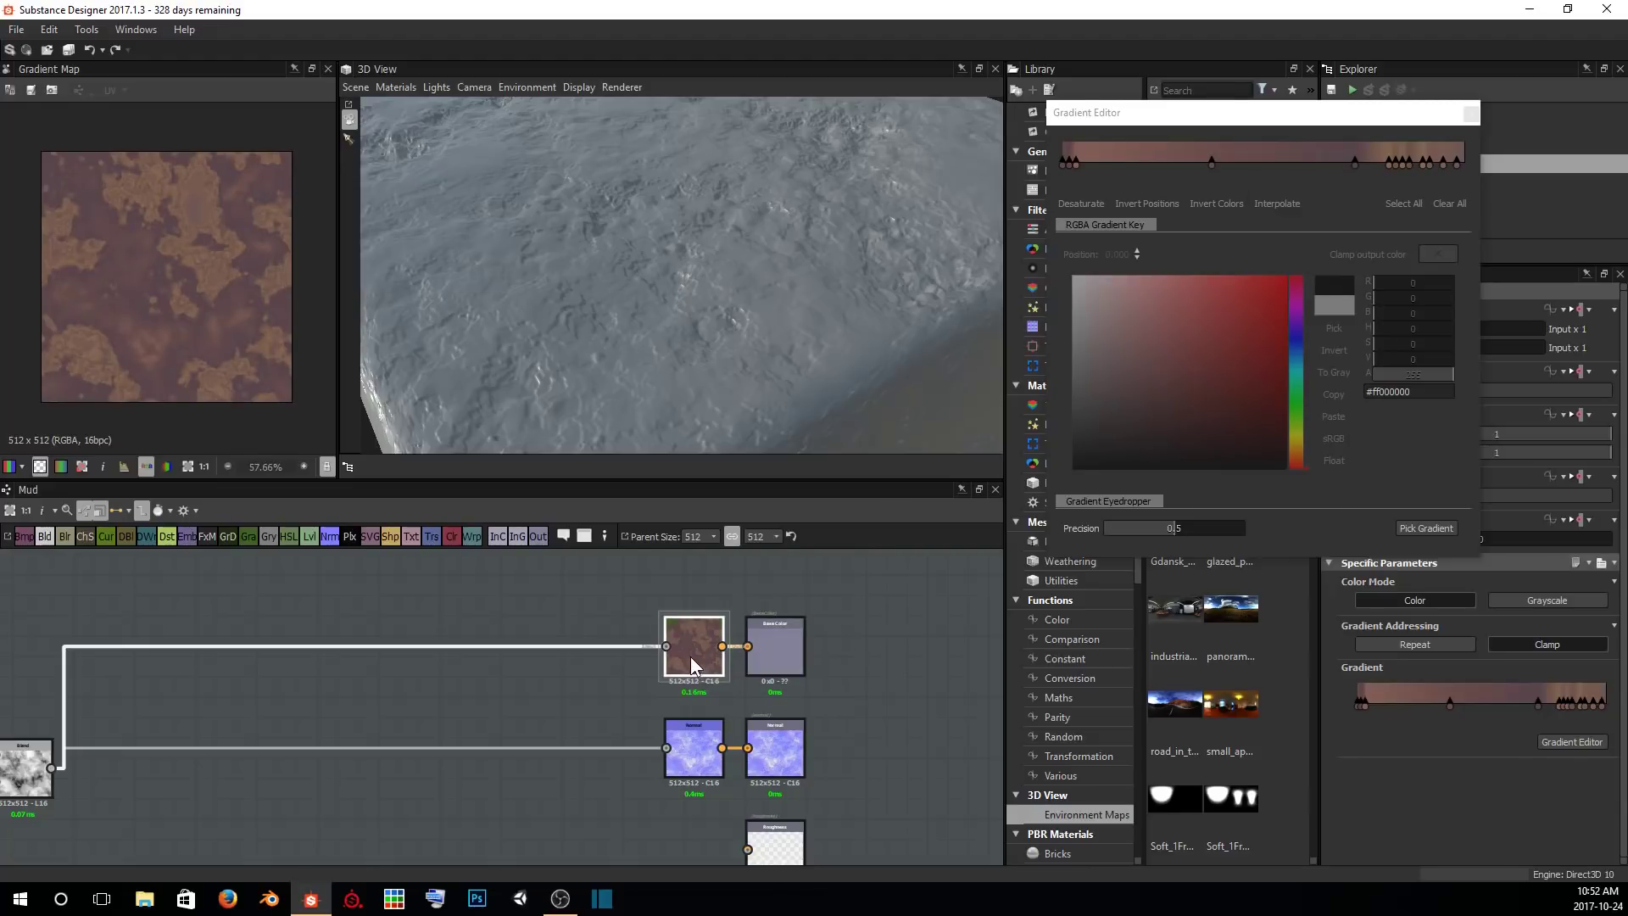
Show the graph's outputs in the 3D view with the cube's mud face turned to the front.
mouse_move(756, 278)
mouse_down()
mouse_move(496, 302)
mouse_move(776, 345)
mouse_move(685, 272)
mouse_move(731, 335)
mouse_move(759, 298)
mouse_up()
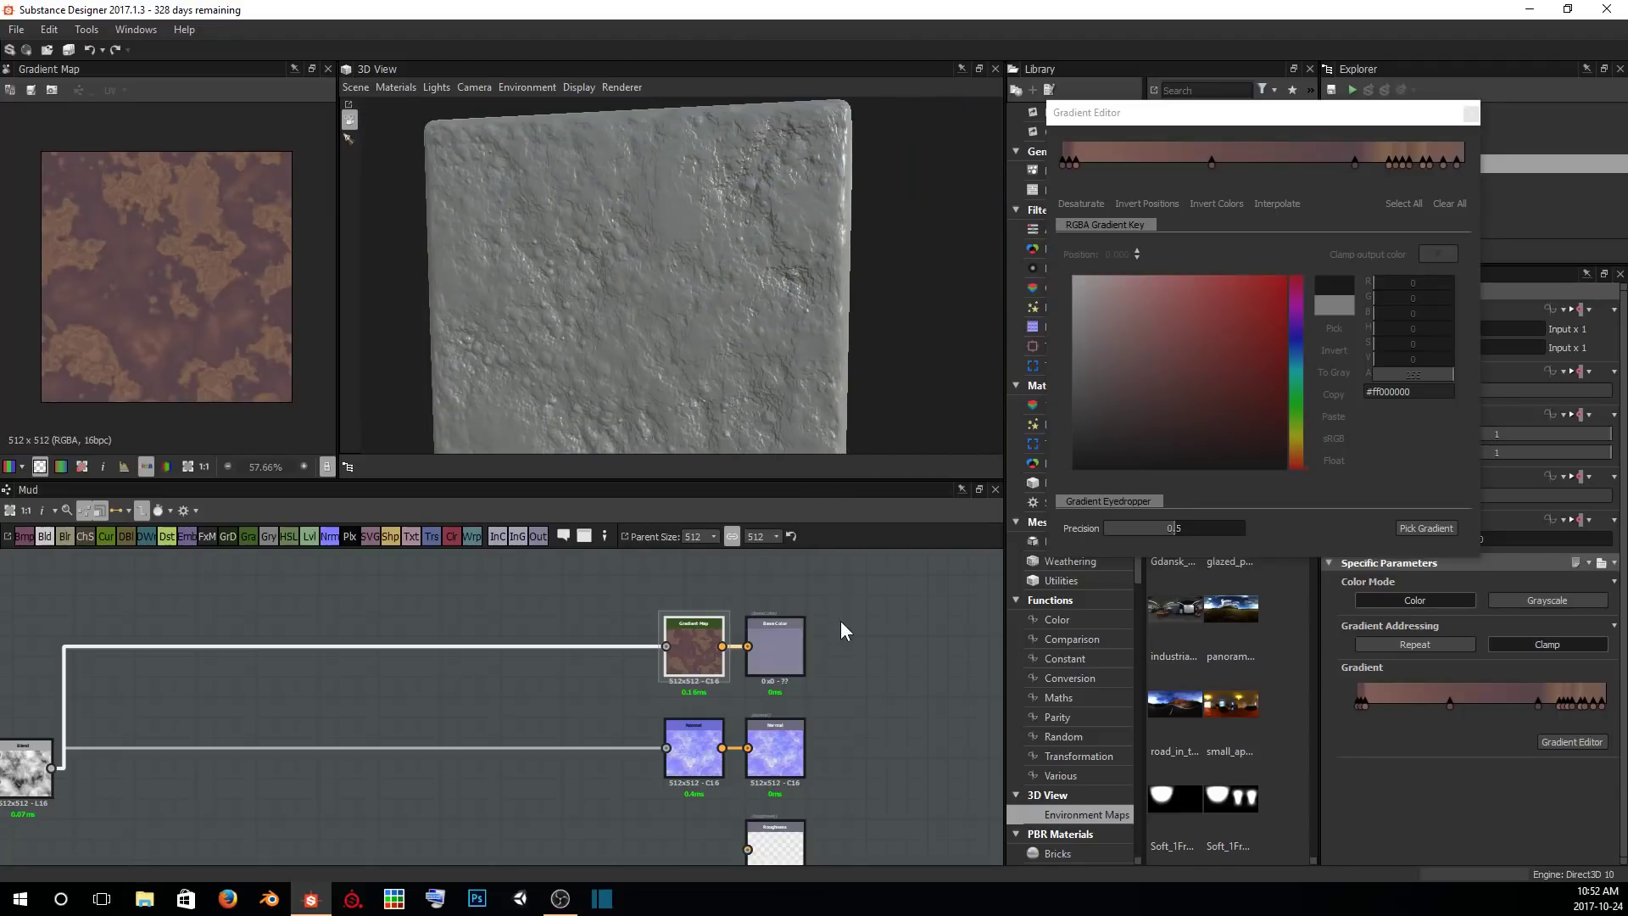
drag(804, 382, 816, 263)
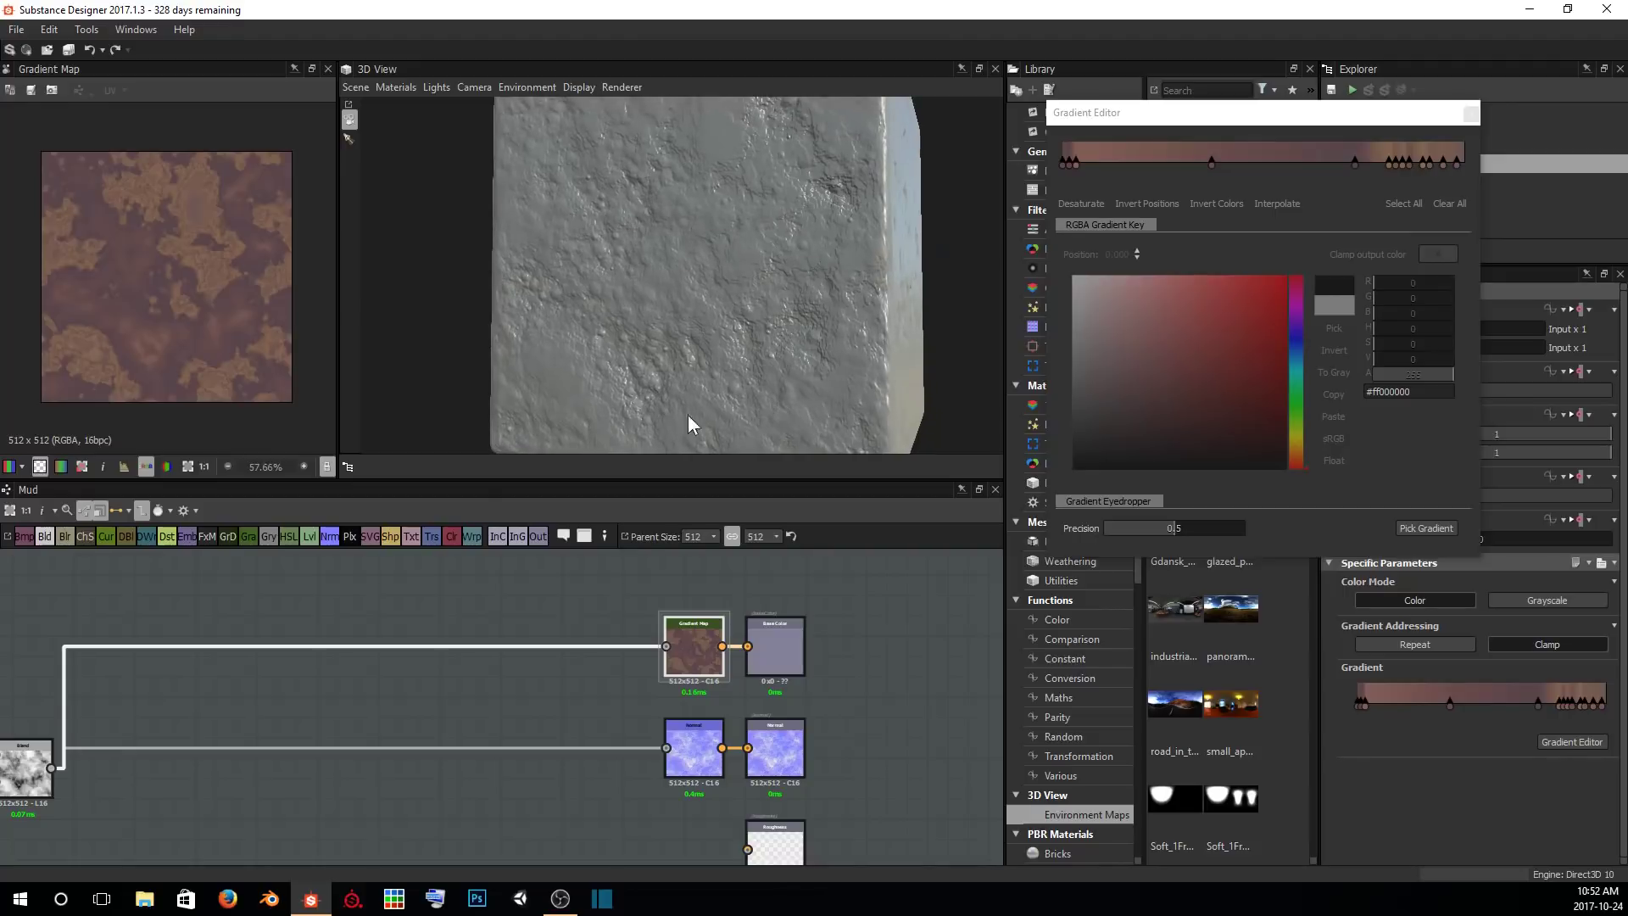
right_click(847, 643)
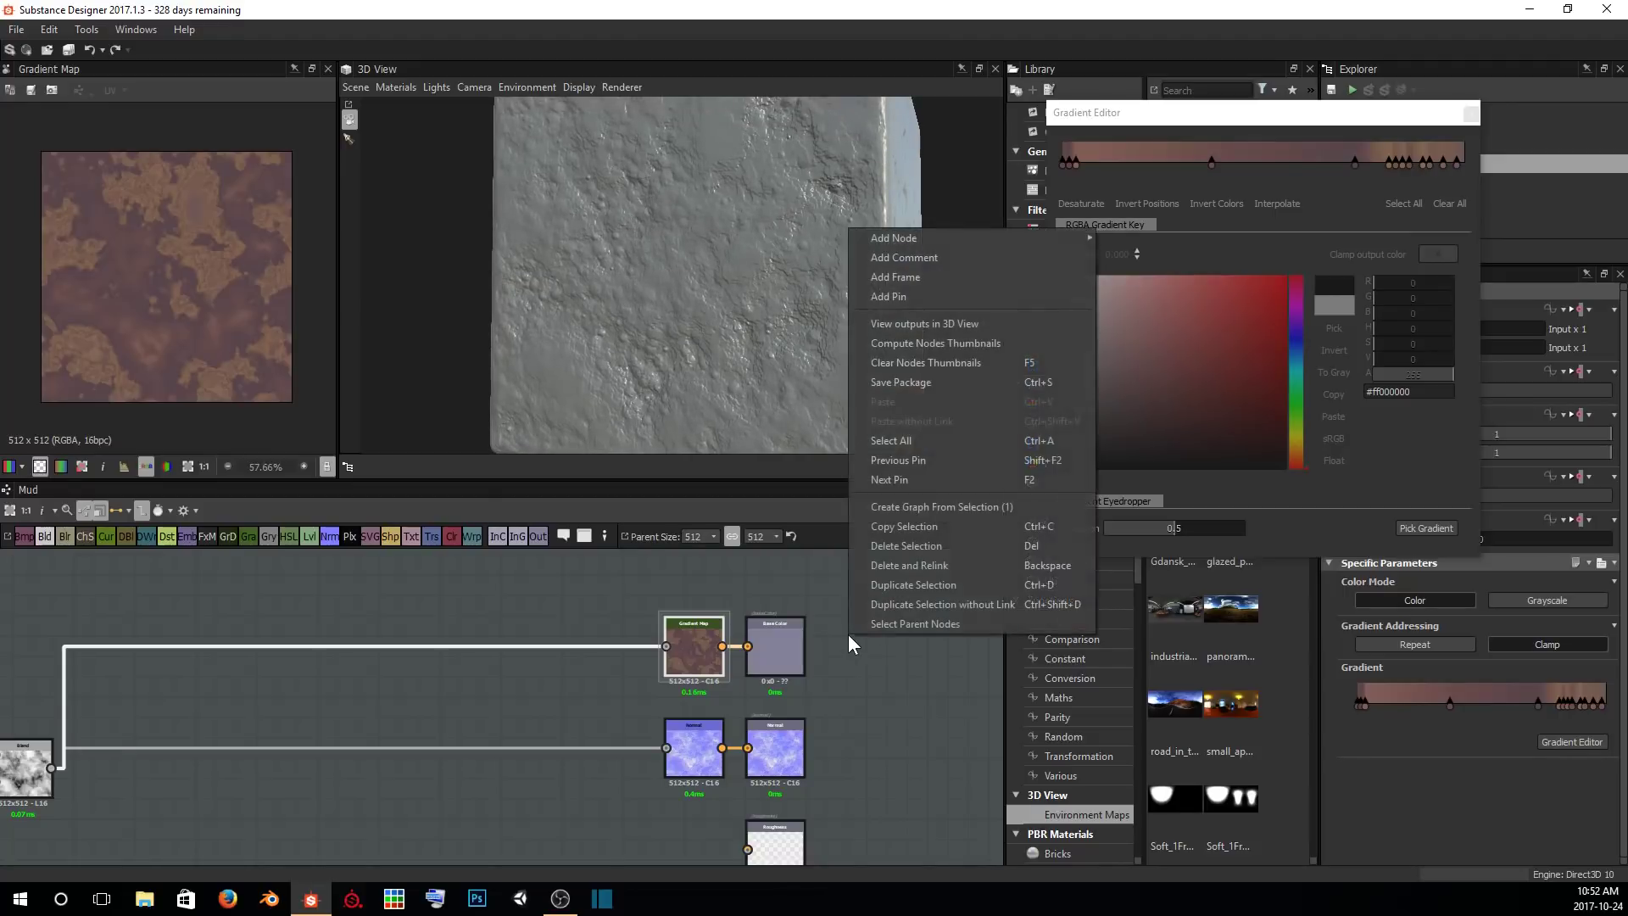
click(875, 325)
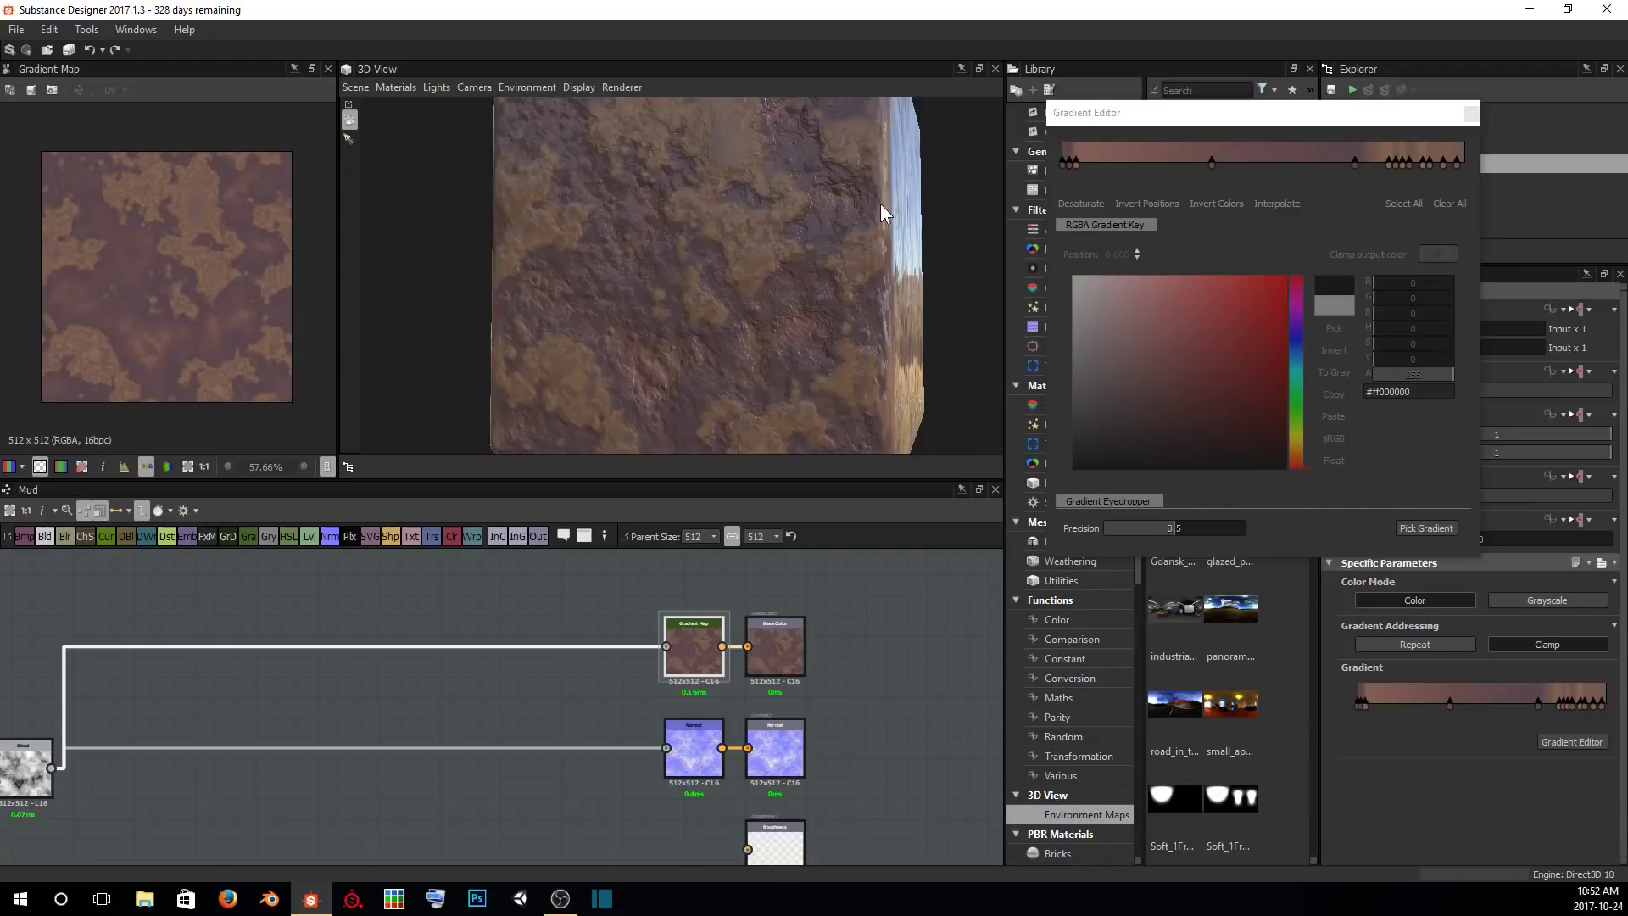
scroll(739, 603, down, 3)
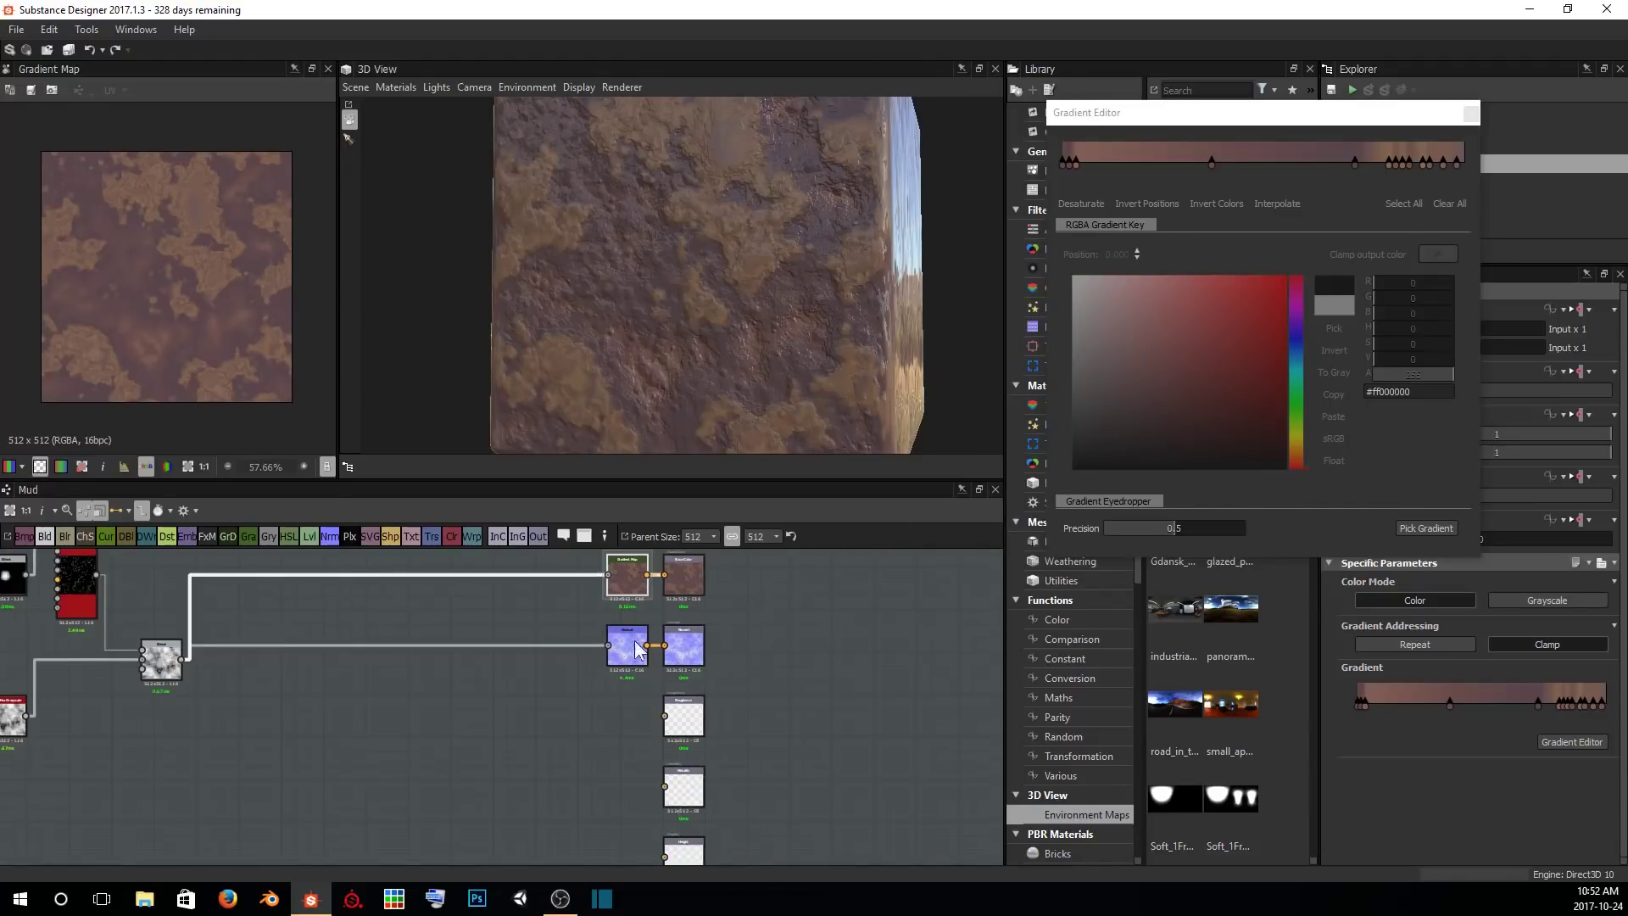
Add a Uniform Color node beside the Roughness output and connect it to that output's input.
middle_drag(780, 615, 802, 710)
scroll(802, 710, up, 2)
drag(775, 252, 801, 274)
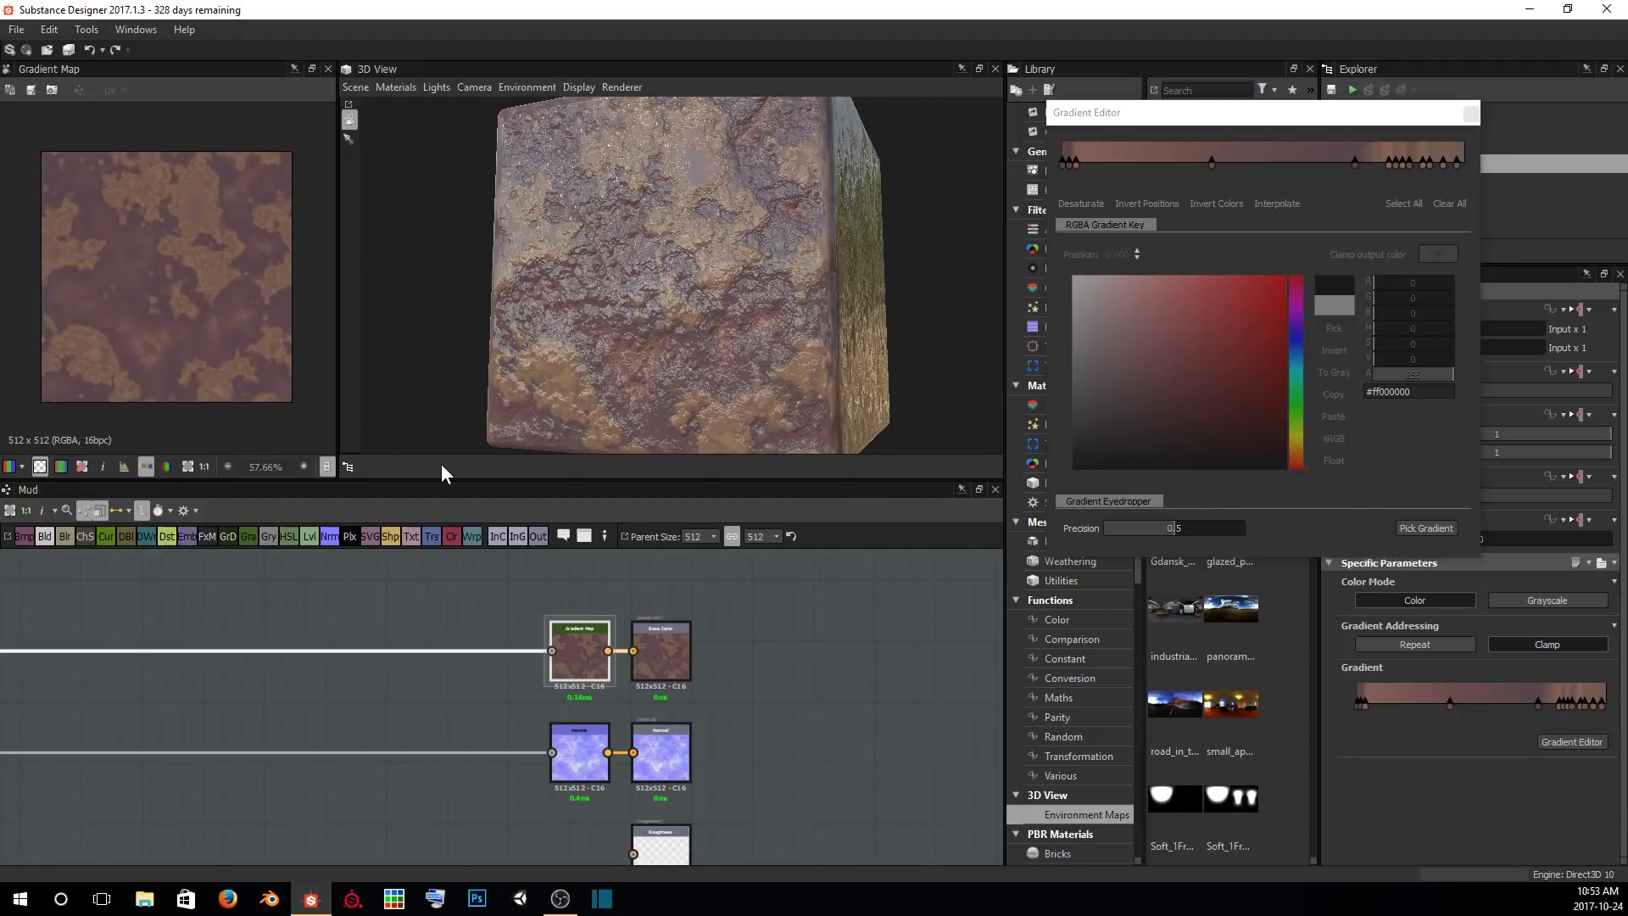
mouse_move(685, 339)
mouse_down()
mouse_move(693, 315)
mouse_move(680, 390)
mouse_move(680, 340)
mouse_move(927, 373)
mouse_move(690, 359)
mouse_up()
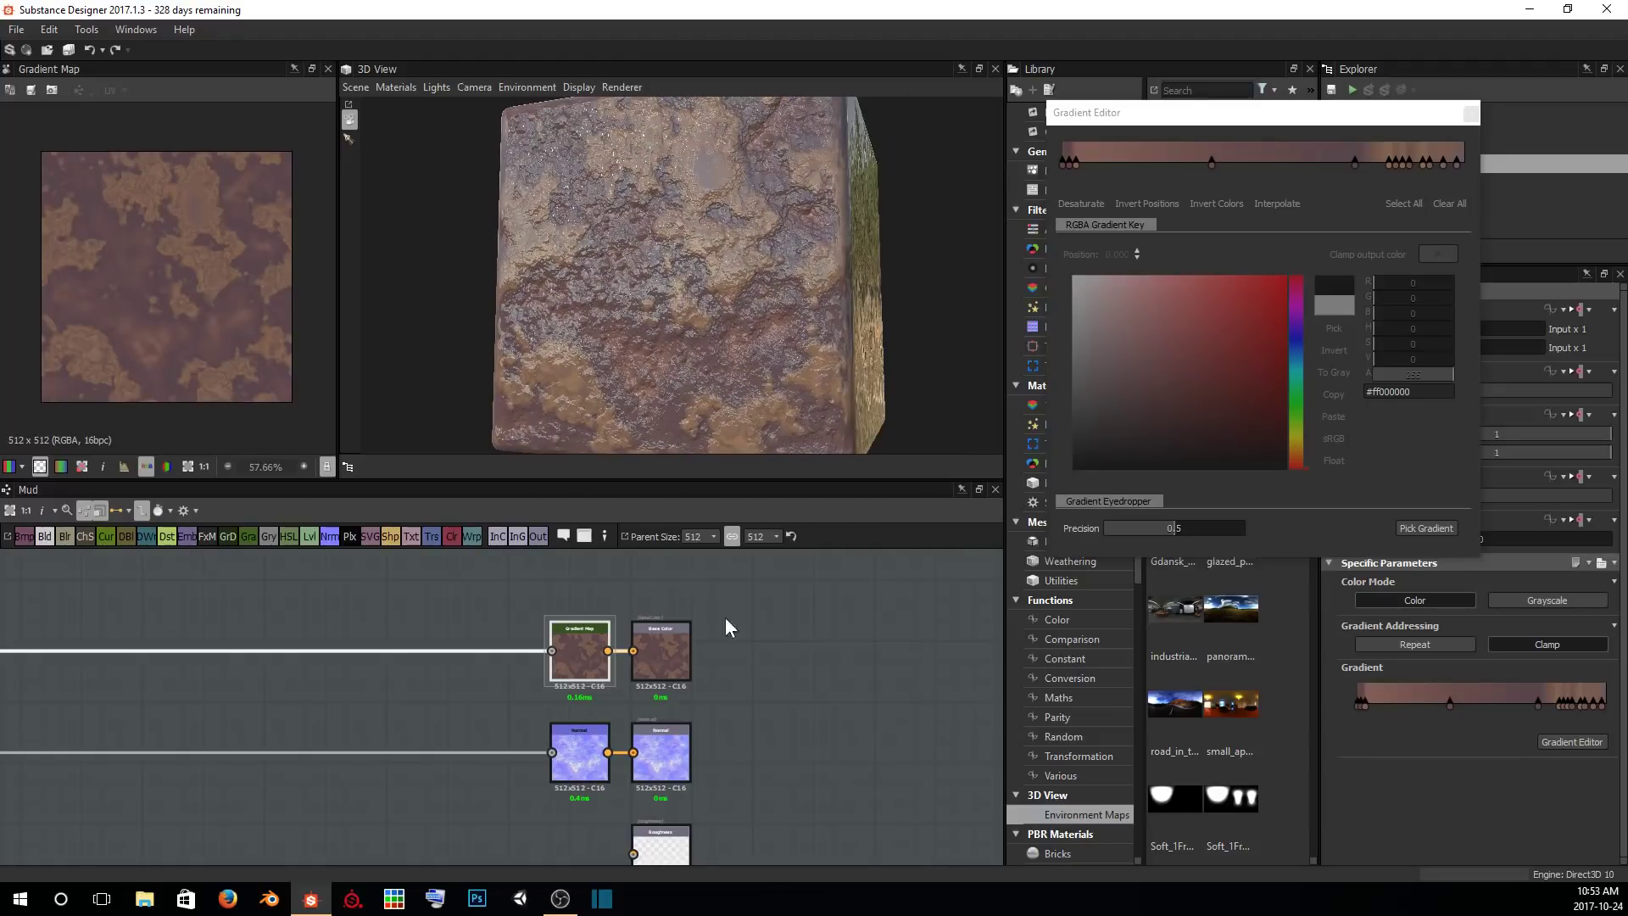
middle_drag(774, 697, 780, 537)
scroll(652, 682, up, 3)
click(664, 678)
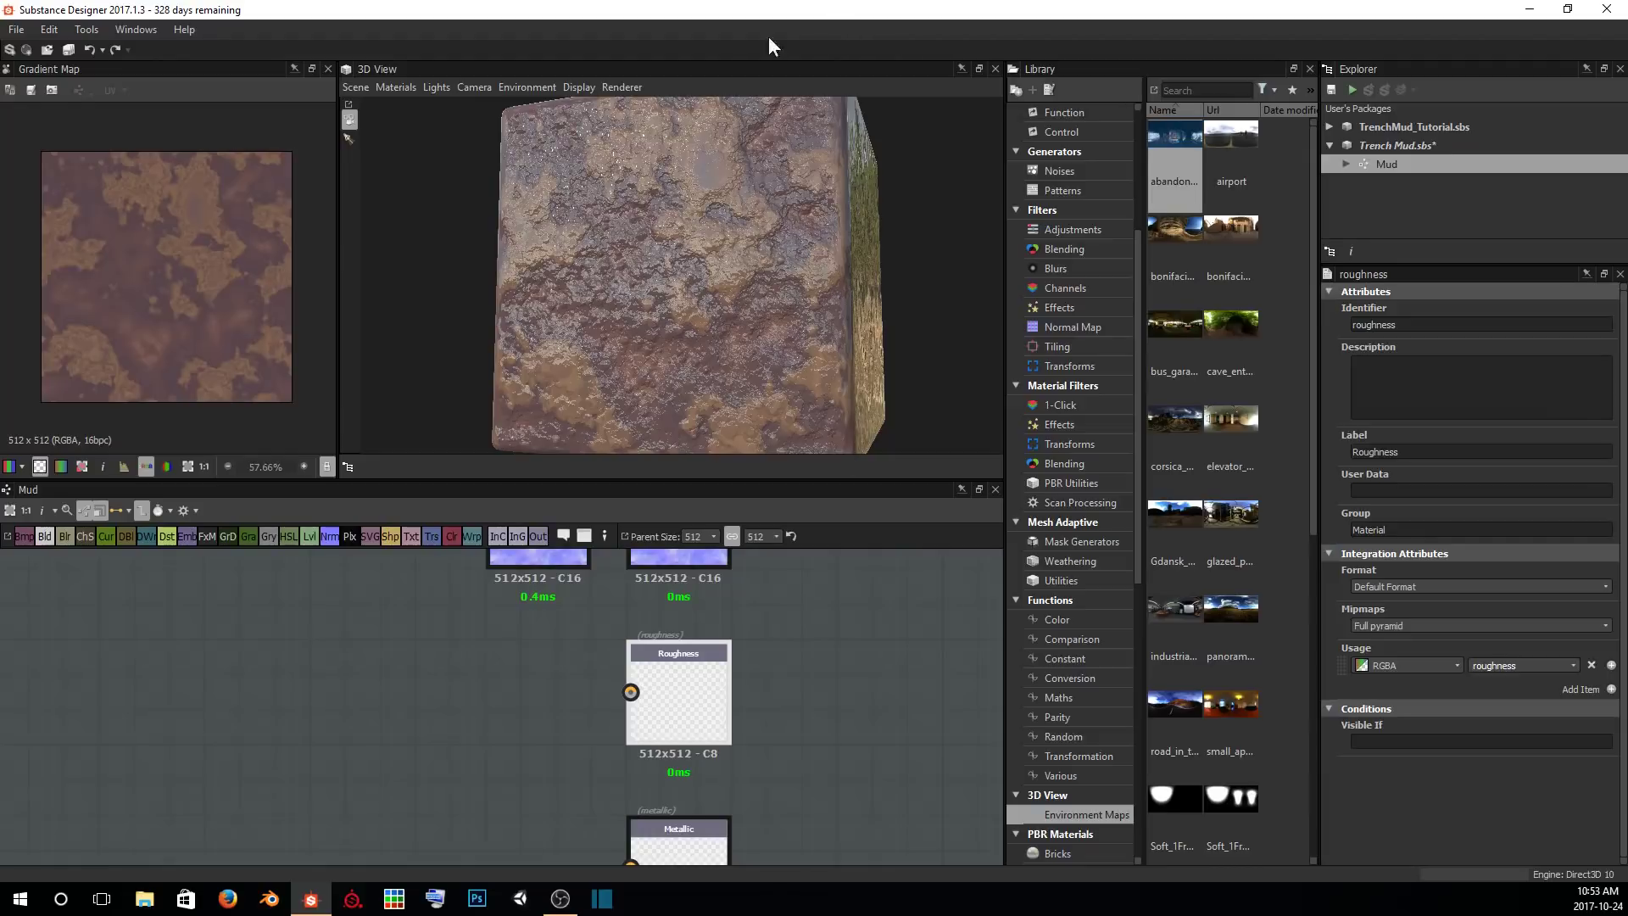
click(450, 537)
double_click(498, 681)
drag(499, 681, 543, 681)
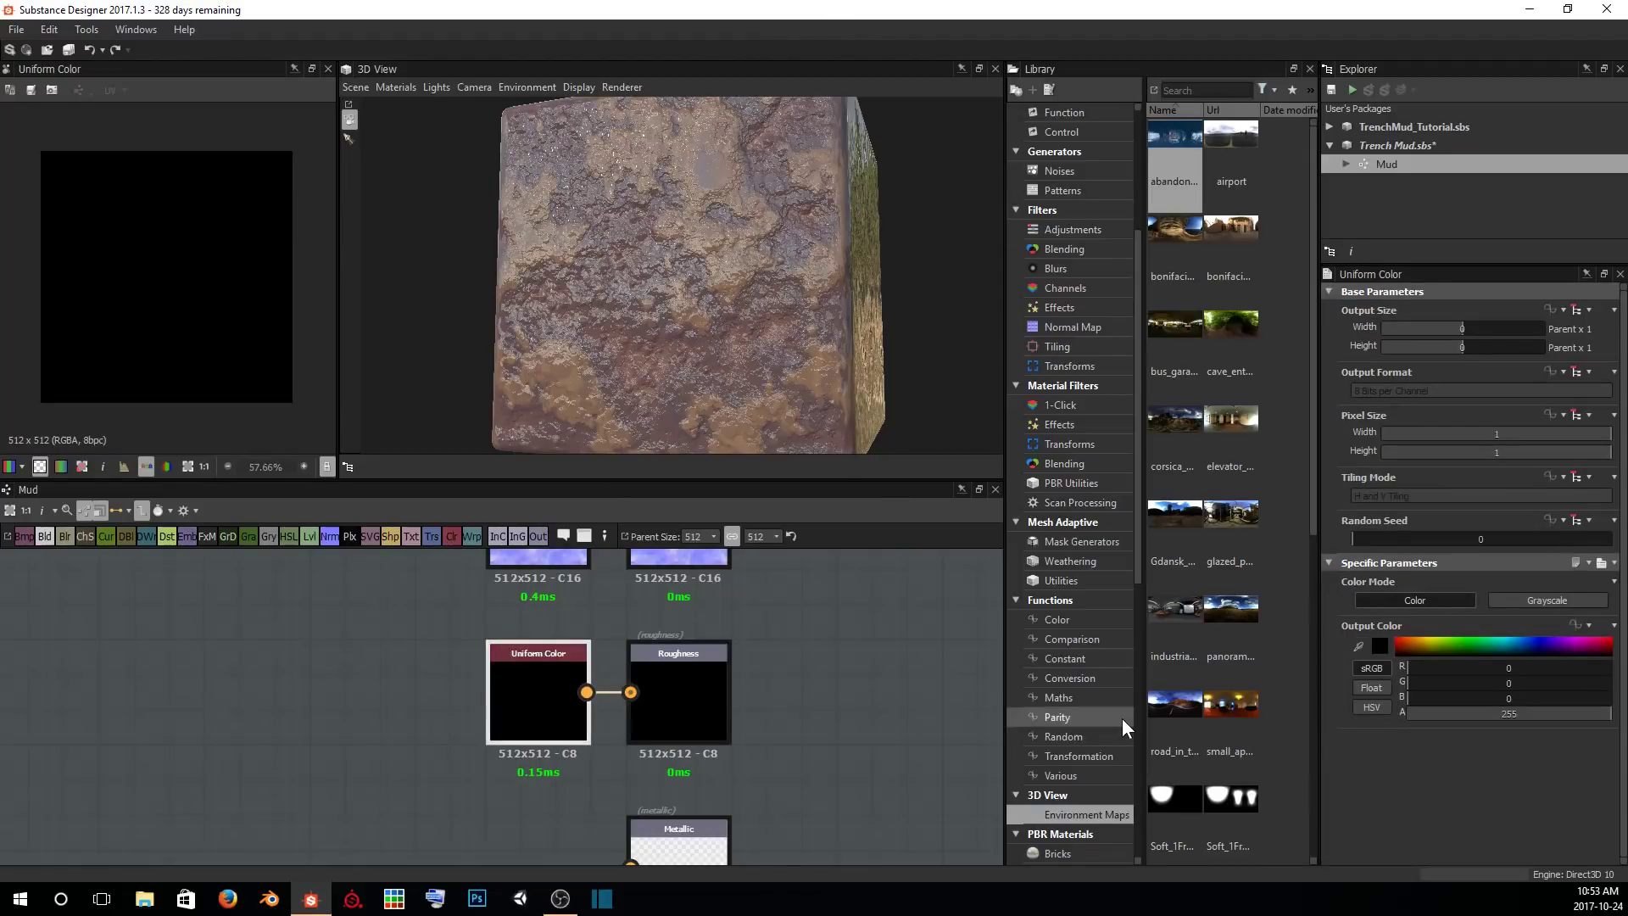
Switch the Uniform Color node to Grayscale and set its output luminance to 190.
click(1554, 606)
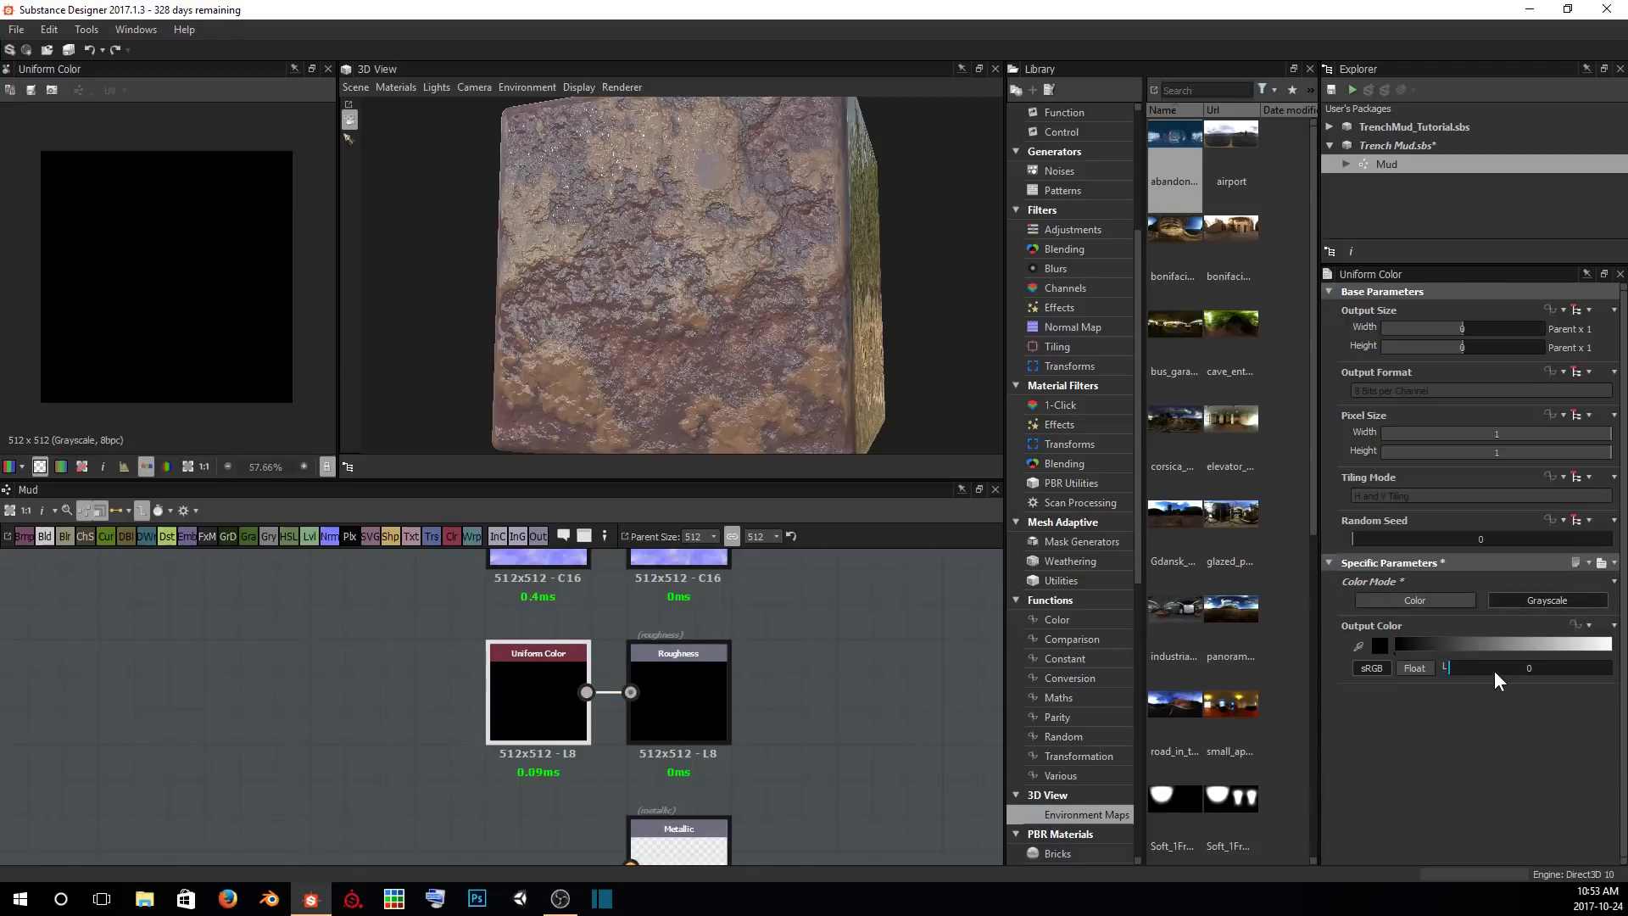
drag(1494, 669, 1568, 667)
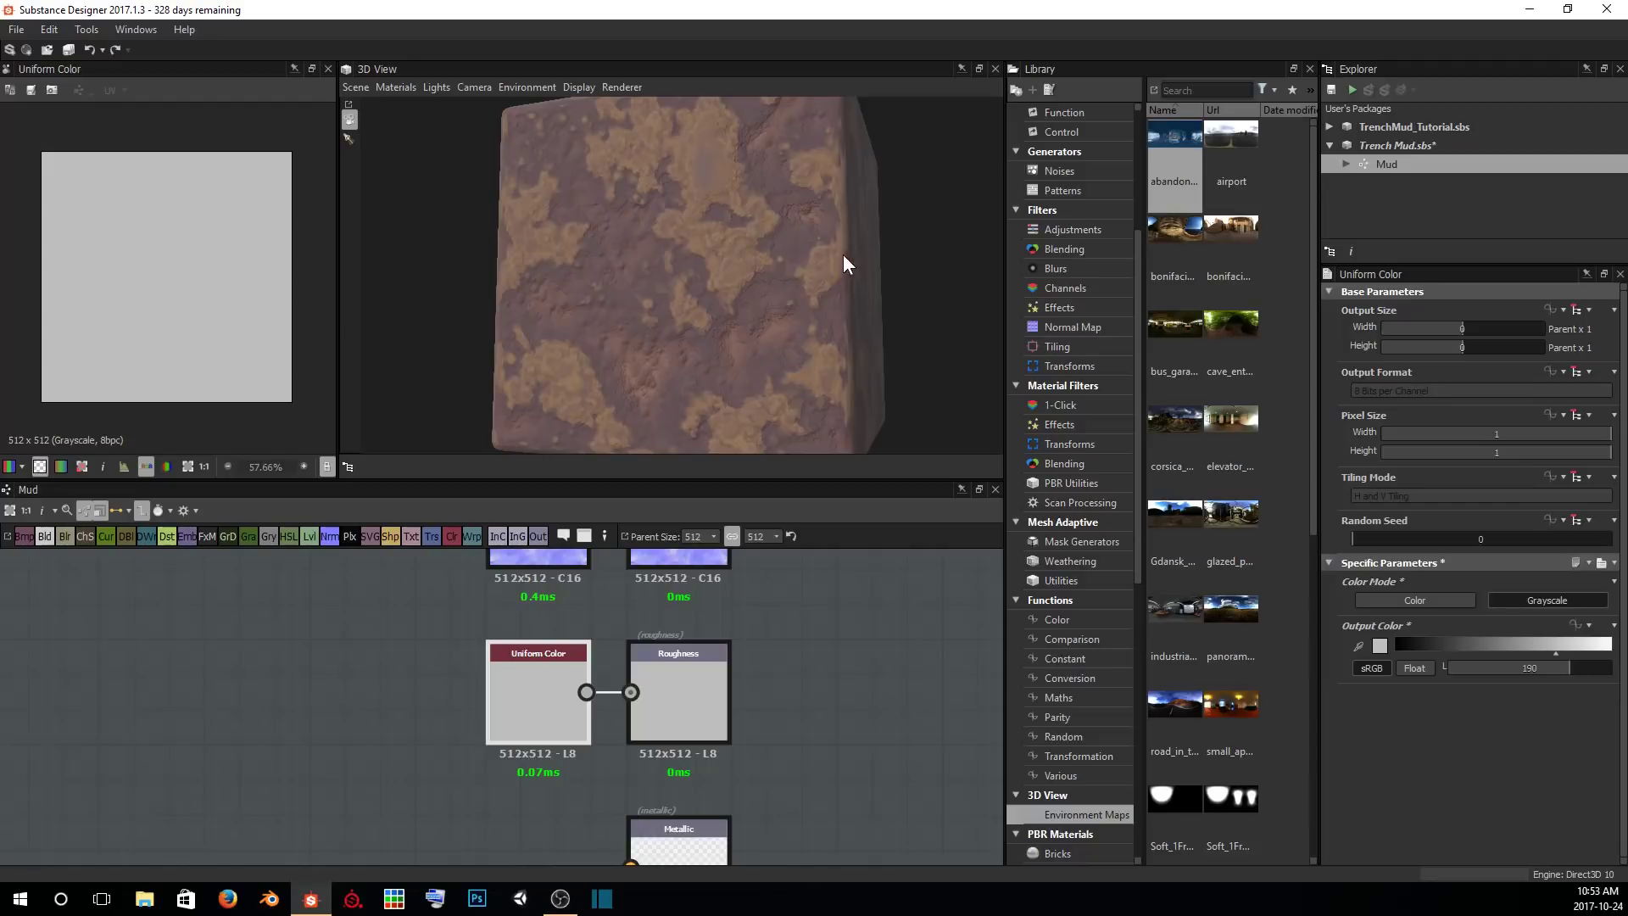
drag(843, 255, 770, 280)
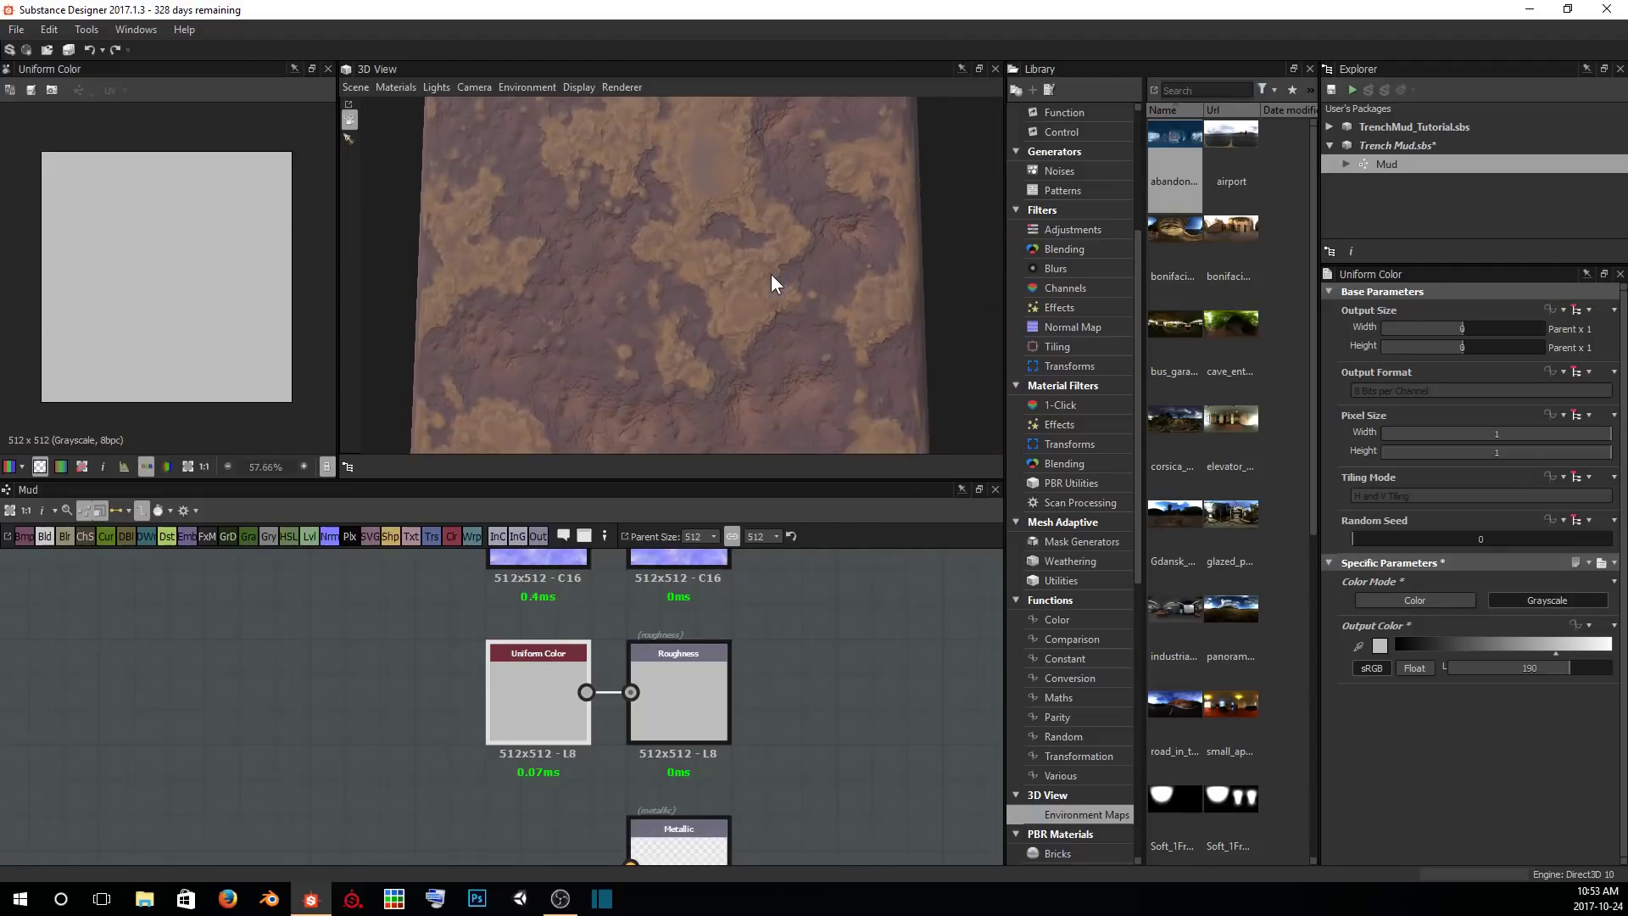
Open the Gradient Map's gradient for editing and shift the middle reddish-brown key to just past the midpoint.
middle_drag(823, 623, 785, 864)
click(521, 643)
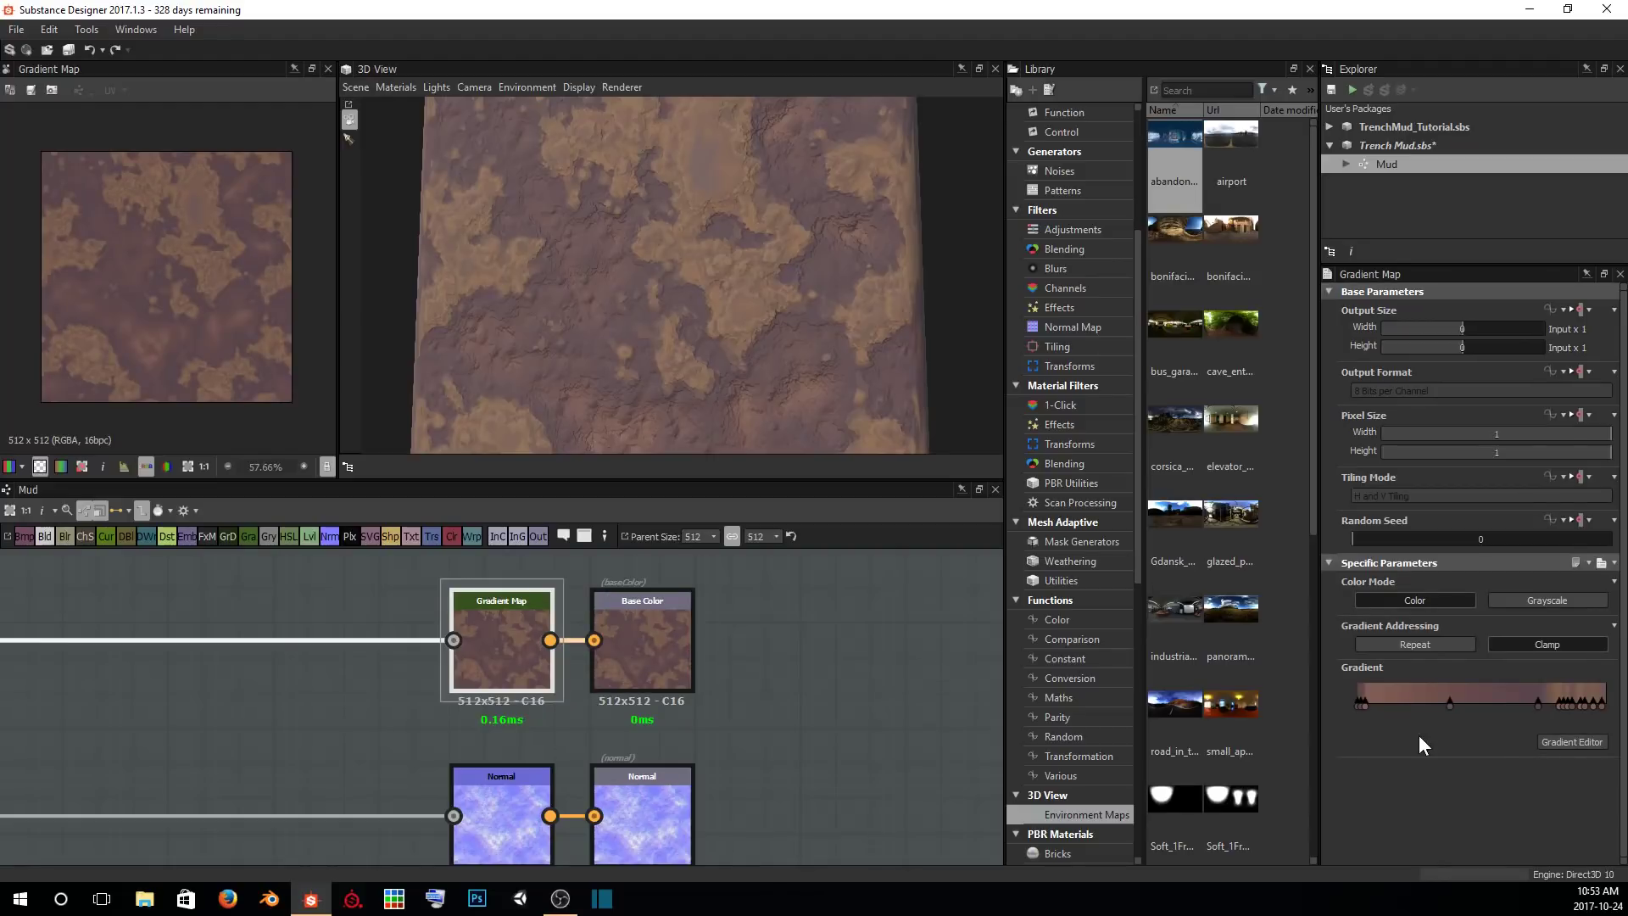
click(1572, 741)
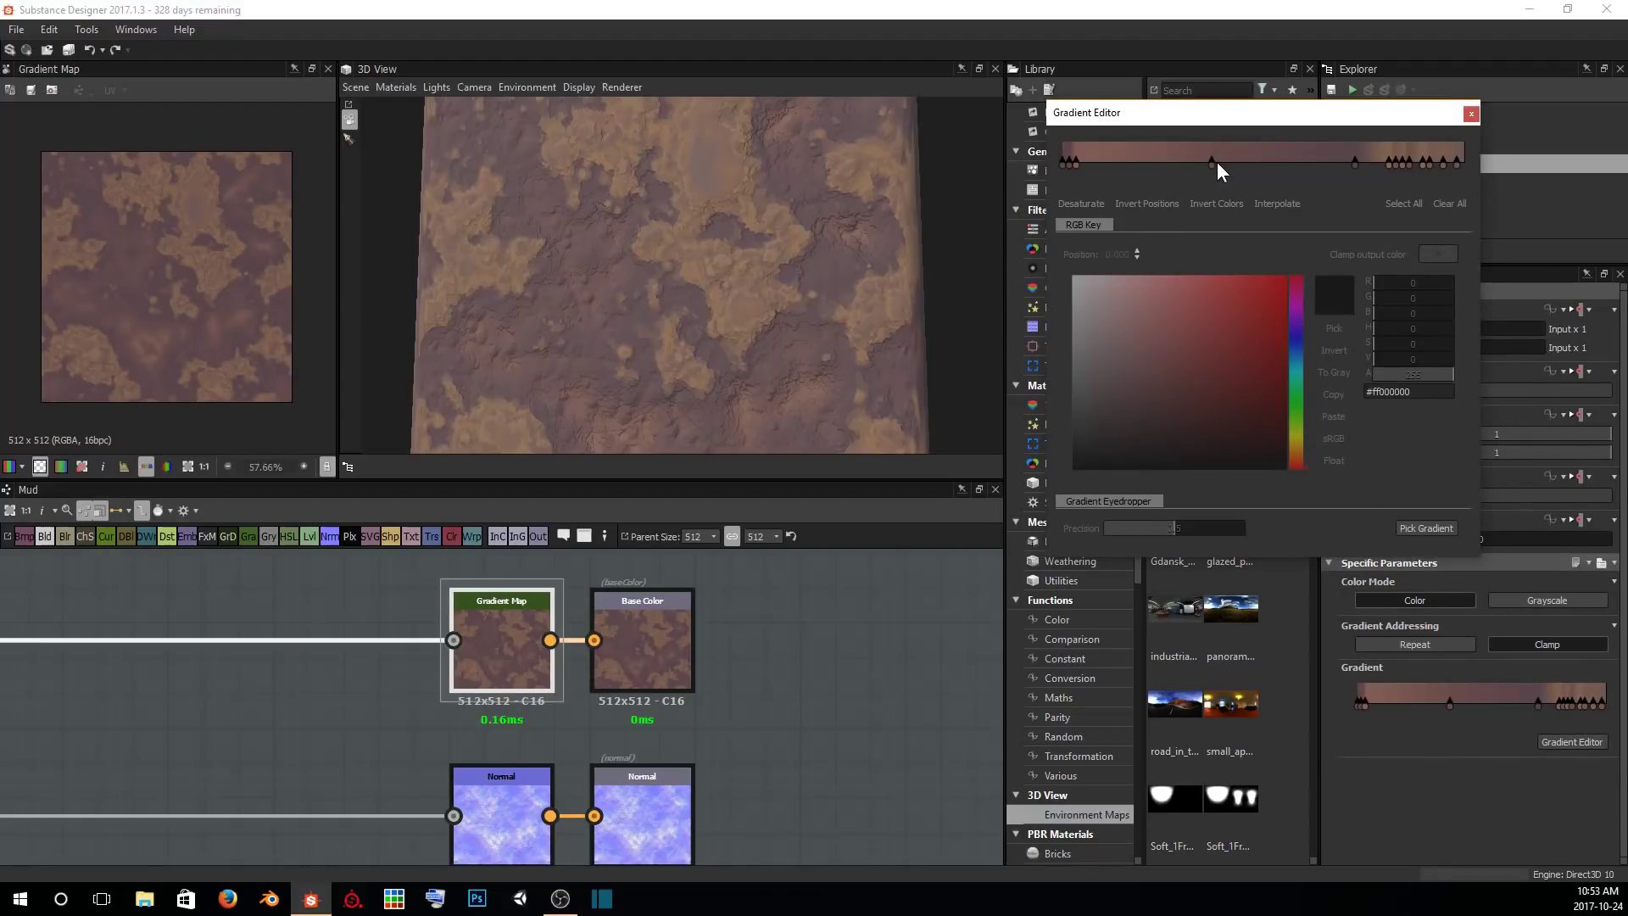
drag(1217, 163, 1321, 165)
drag(1310, 169, 1248, 161)
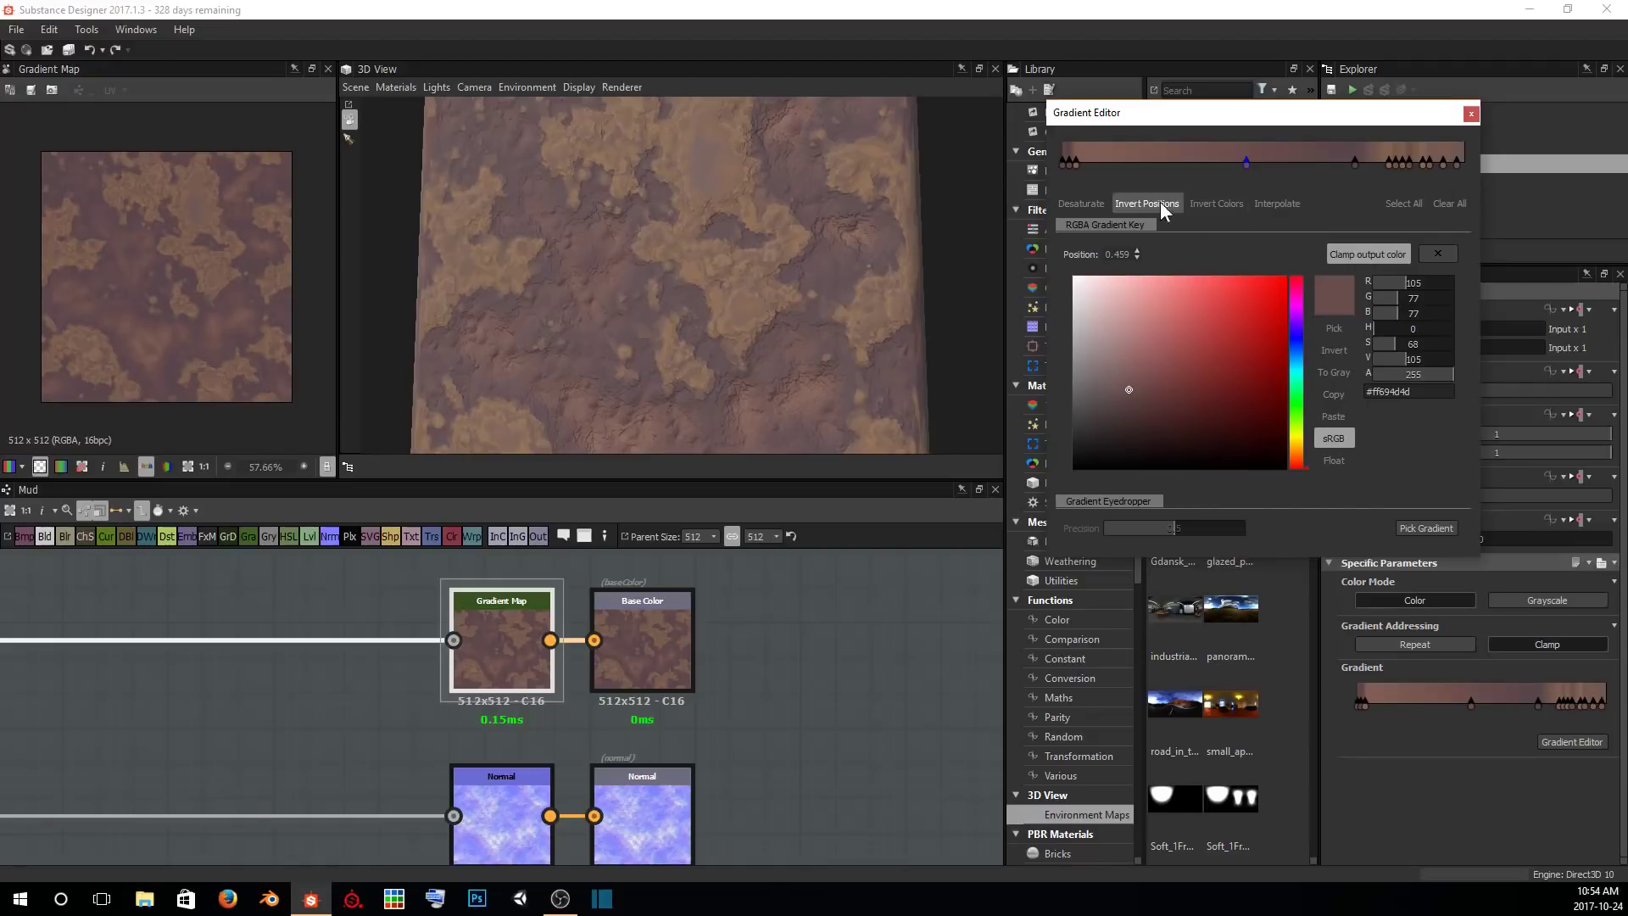
click(1066, 170)
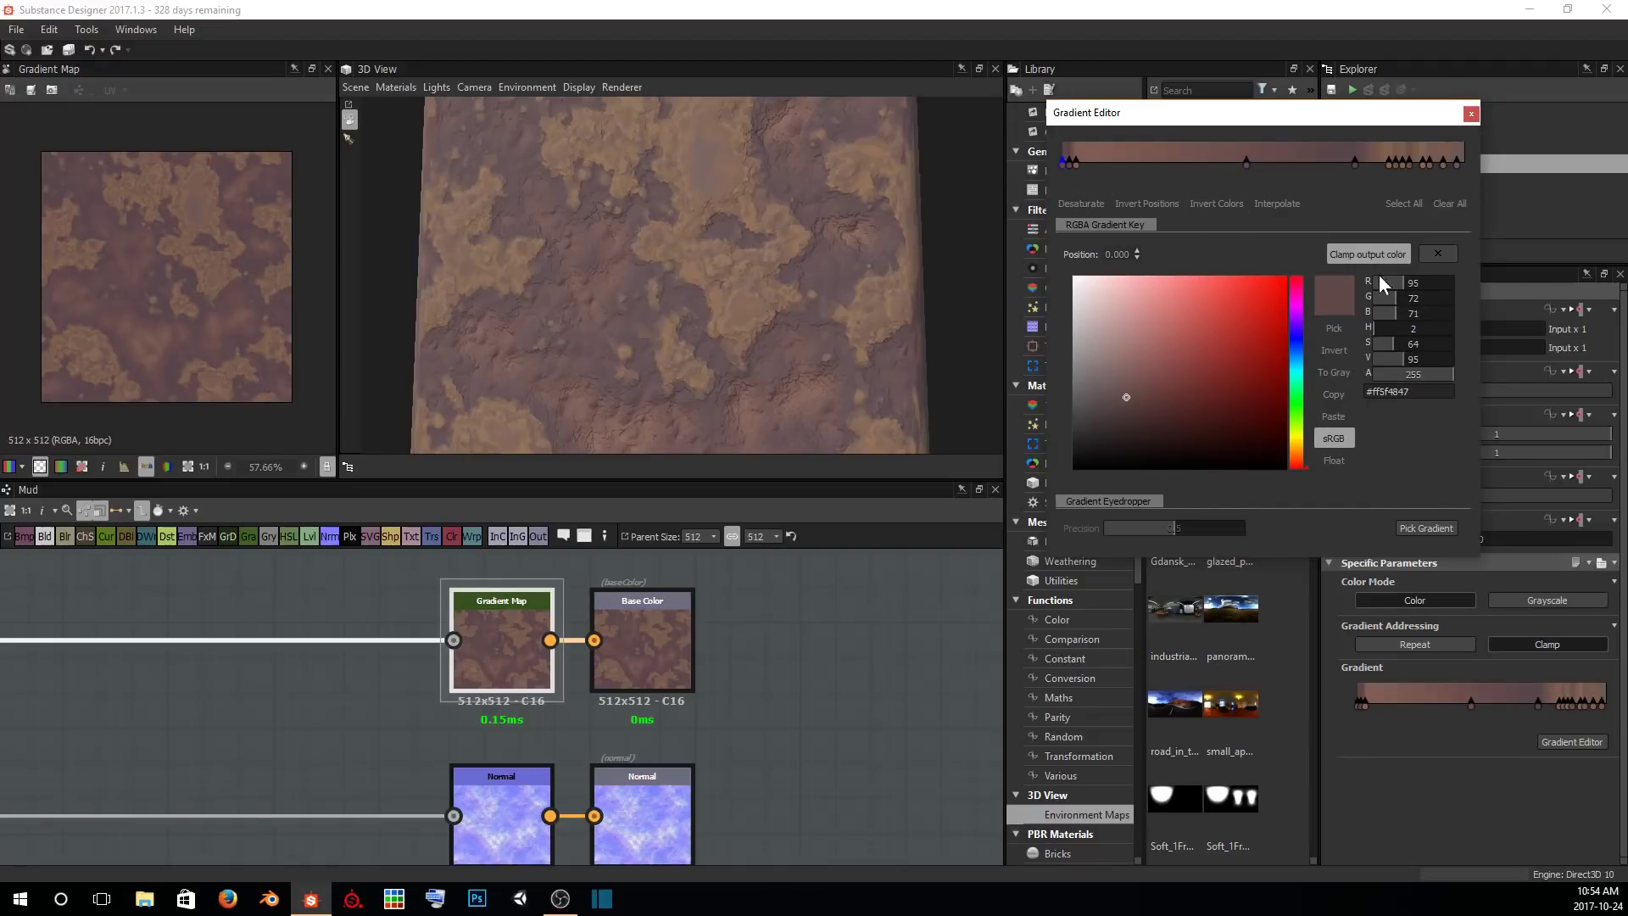
mouse_move(1246, 163)
mouse_down()
mouse_move(1229, 163)
mouse_move(1268, 162)
mouse_up()
Preview the final Blend node's grayscale output enlarged in the 2D view.
middle_drag(239, 779, 950, 691)
double_click(34, 755)
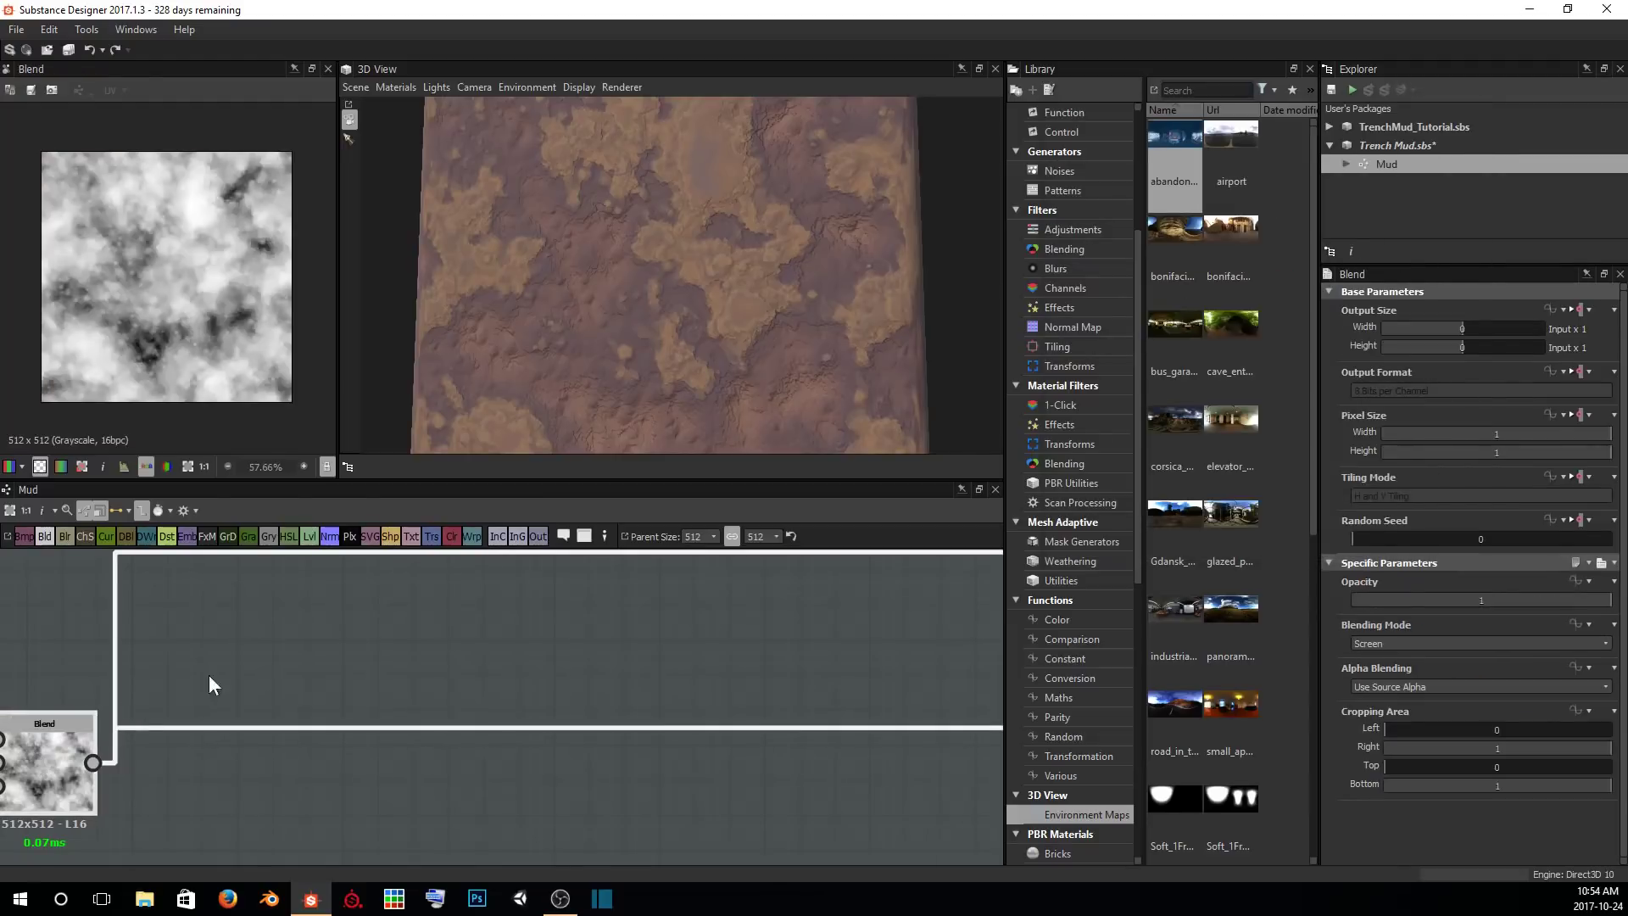
scroll(168, 322, up, 3)
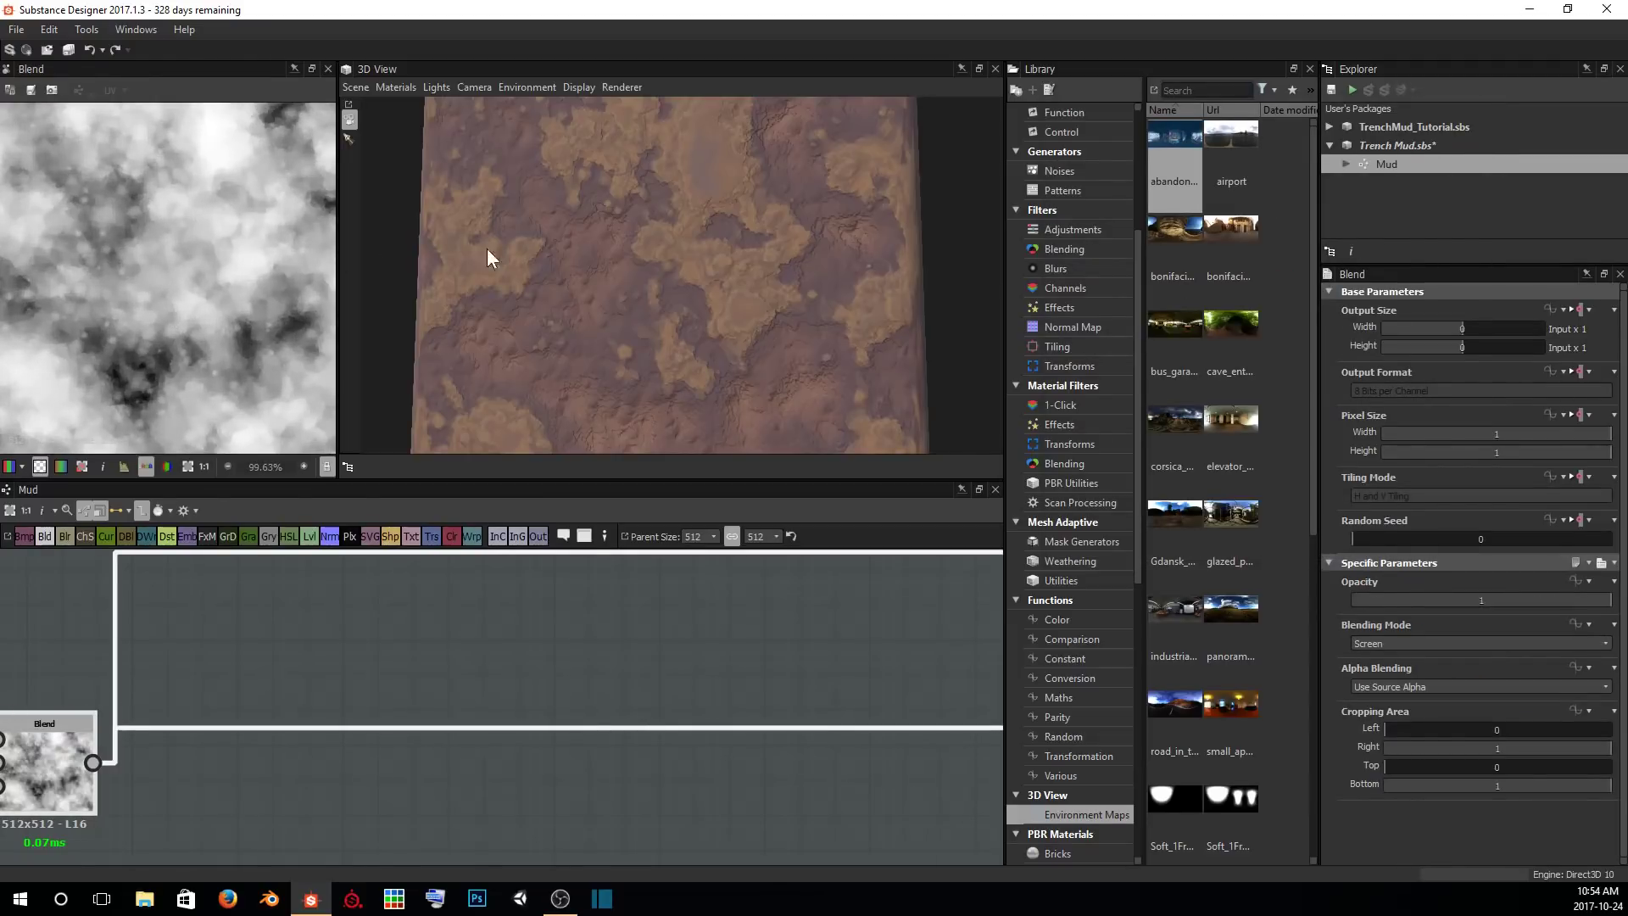
In the Gradient Map's gradient, delete the key at 0.034 and move the key just before it to position 0.367.
middle_drag(806, 607, 588, 651)
double_click(643, 634)
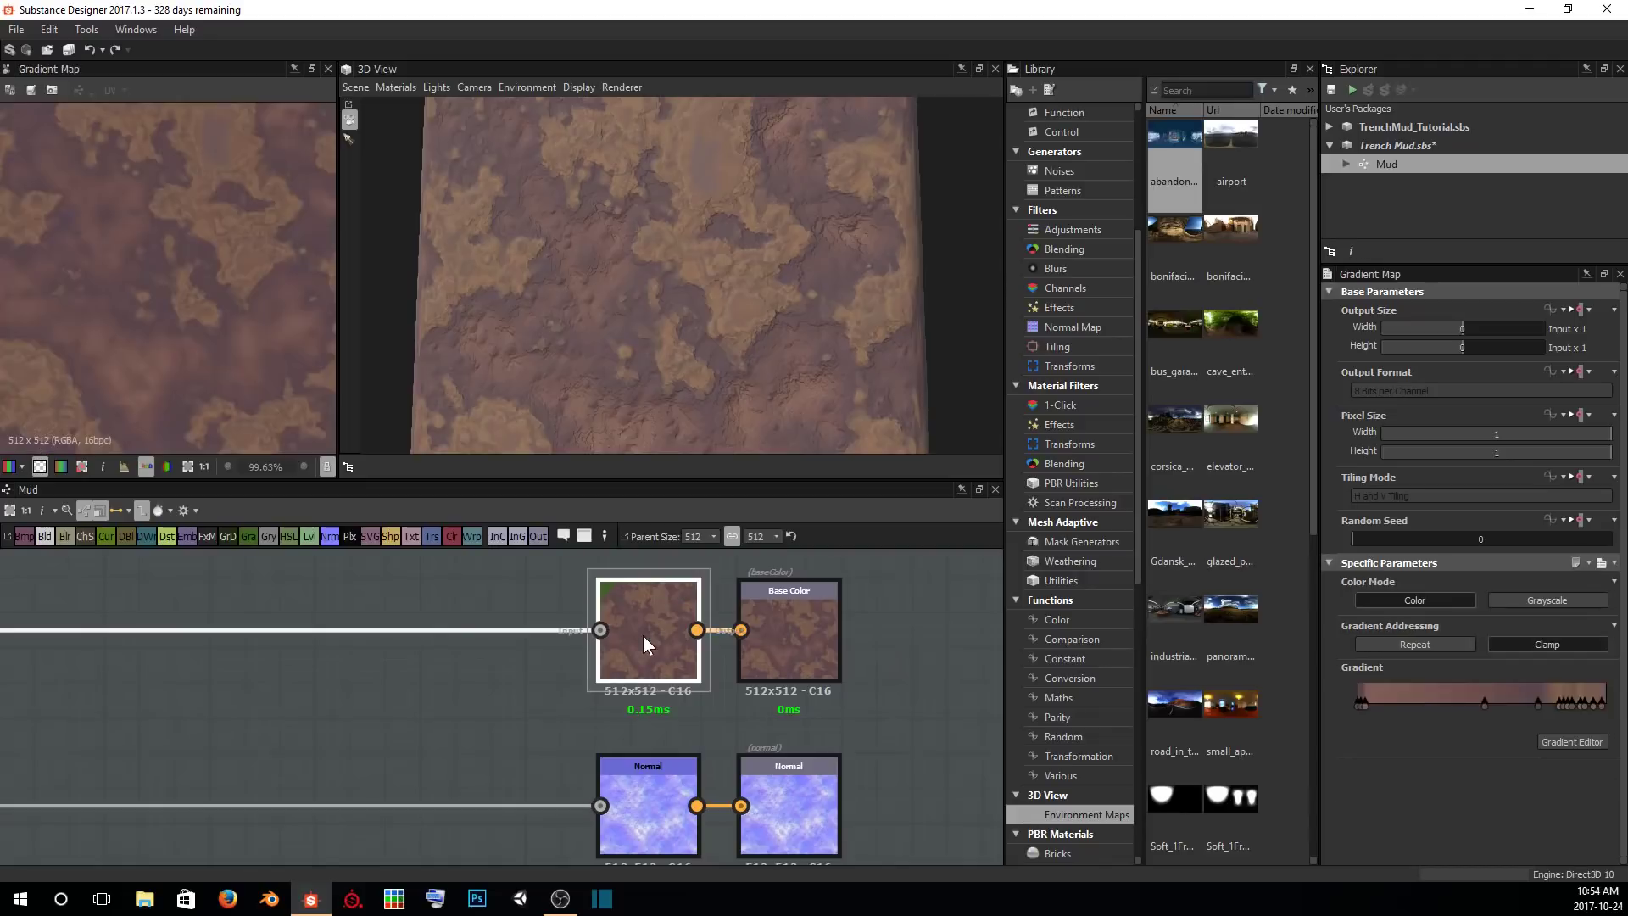
click(1577, 742)
drag(1259, 115, 1270, 121)
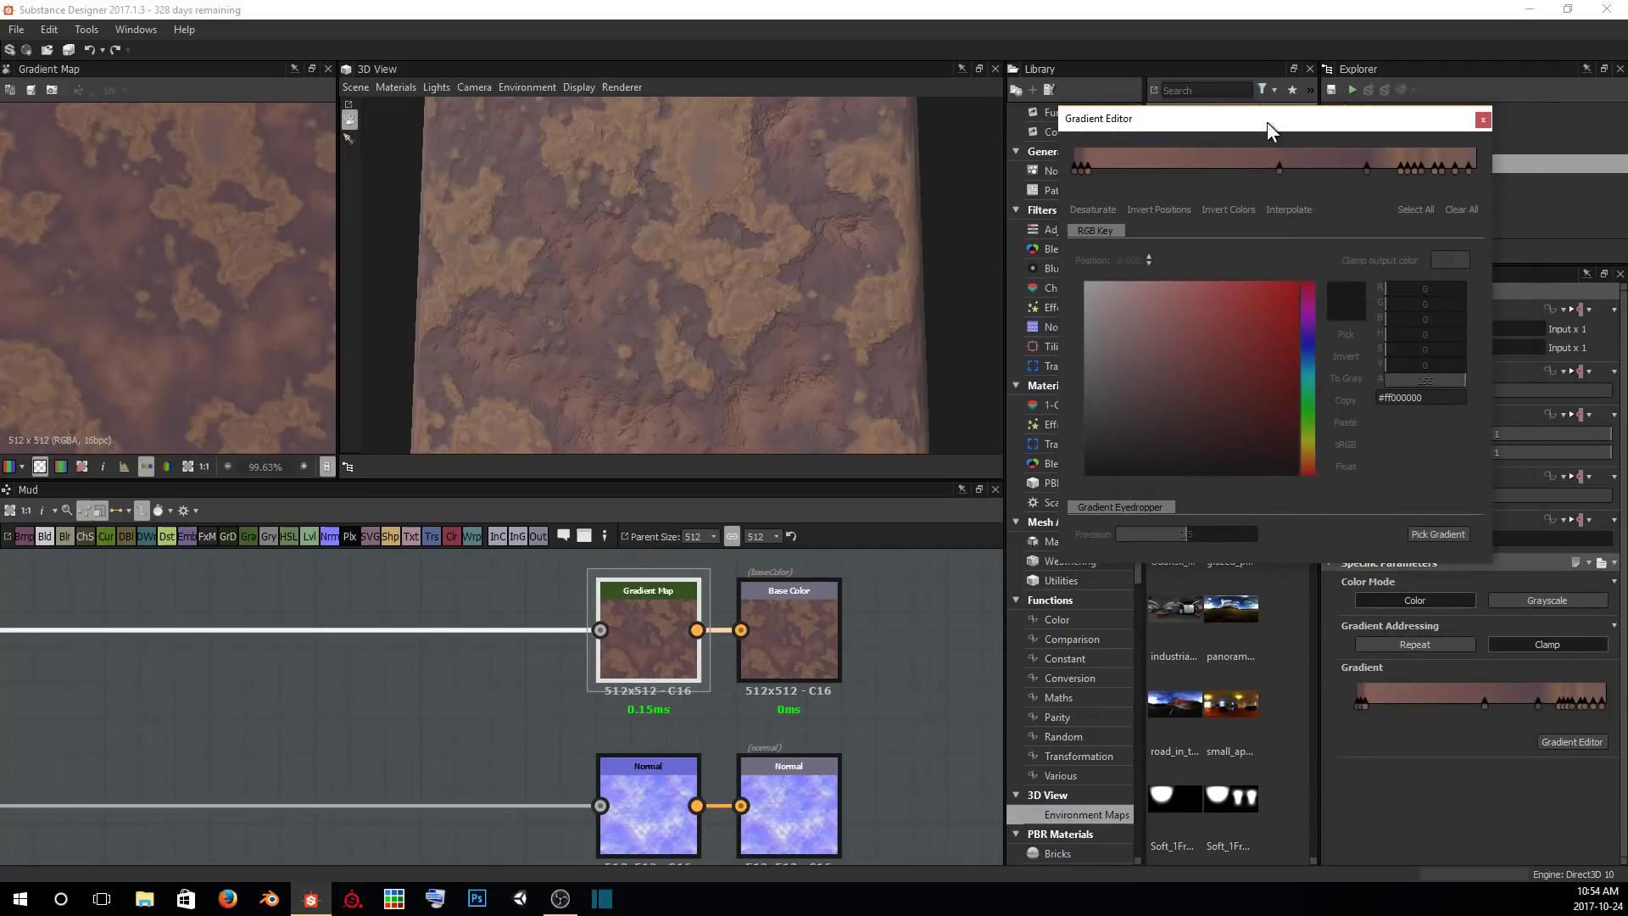
click(1087, 168)
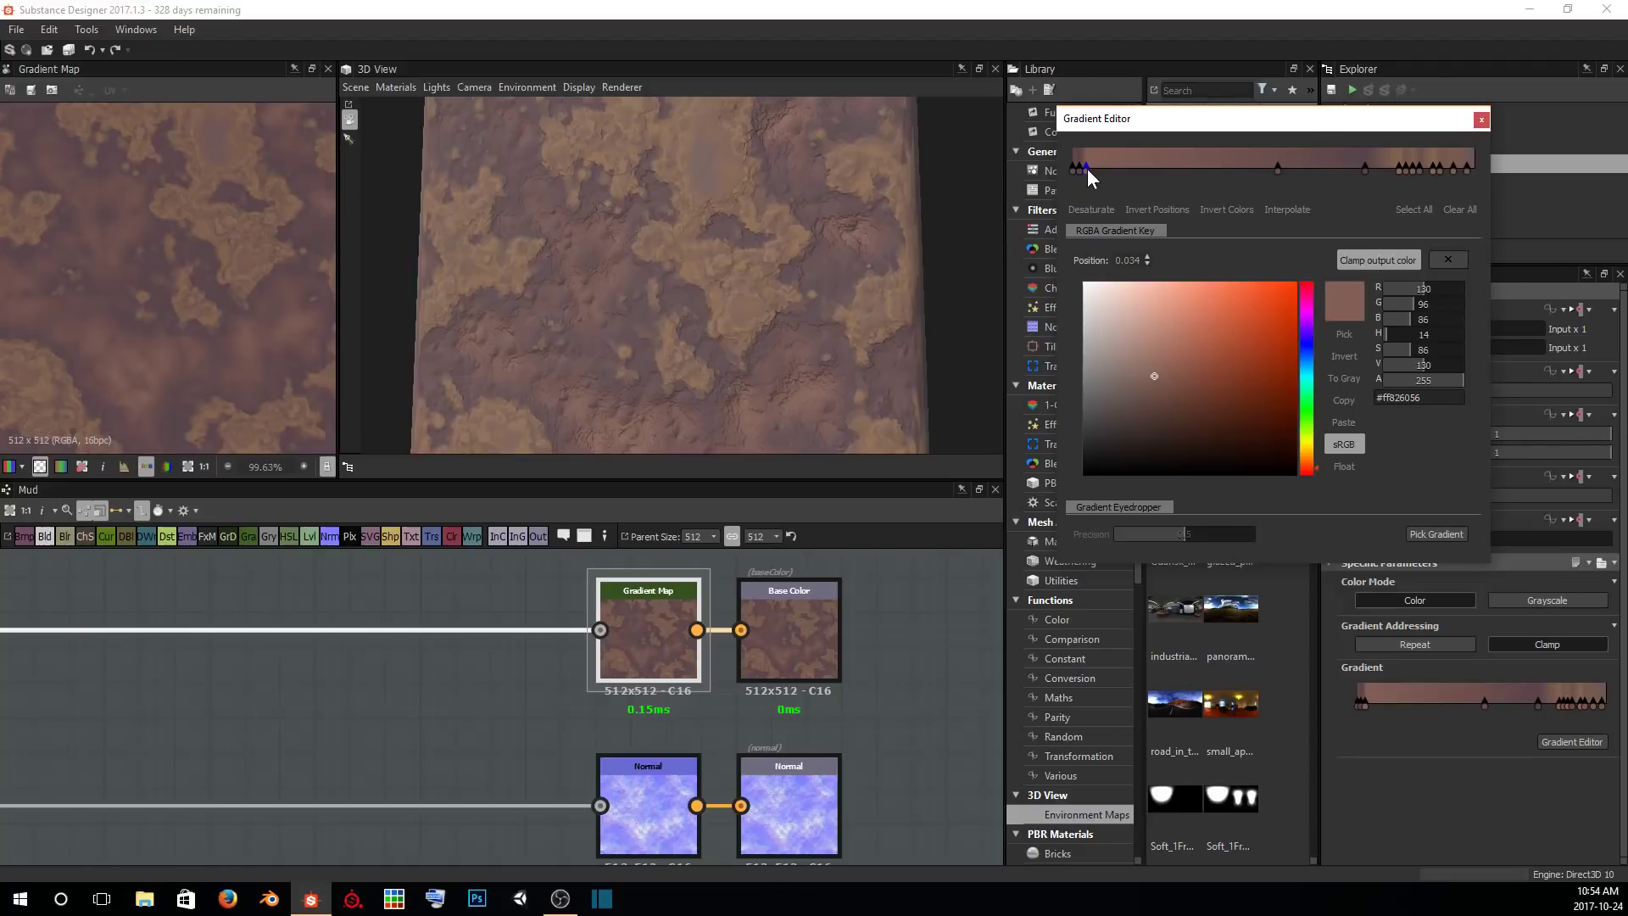
key(Delete)
drag(1079, 170, 1218, 167)
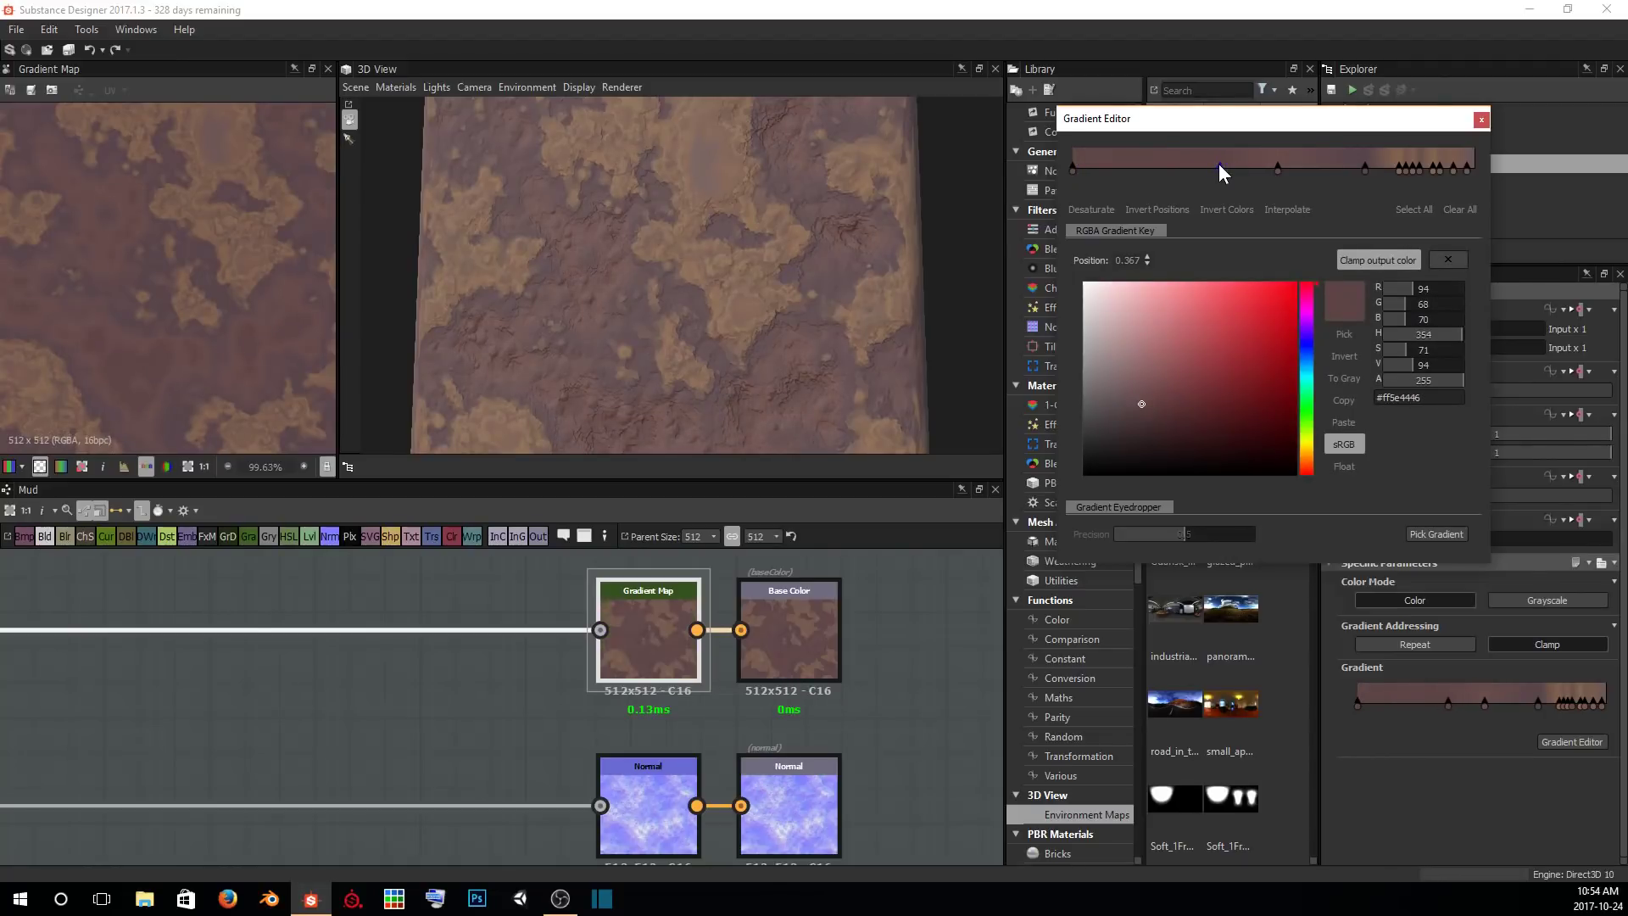
Darken the gradient's first key, at position 0, to #ff322929.
click(1073, 169)
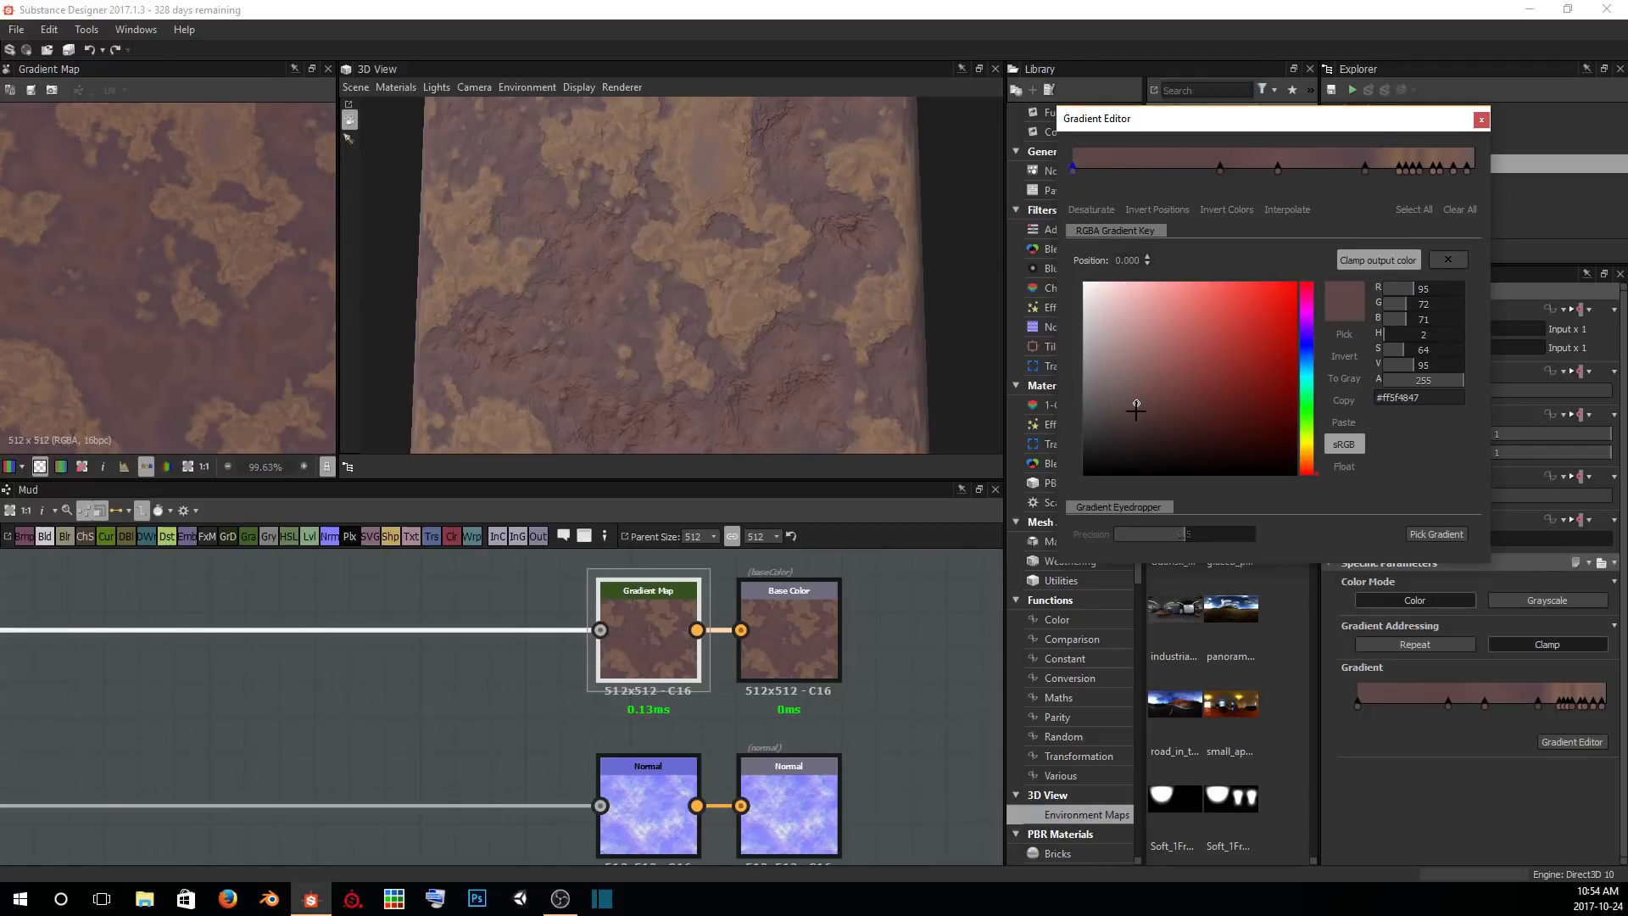
drag(1136, 413, 1119, 438)
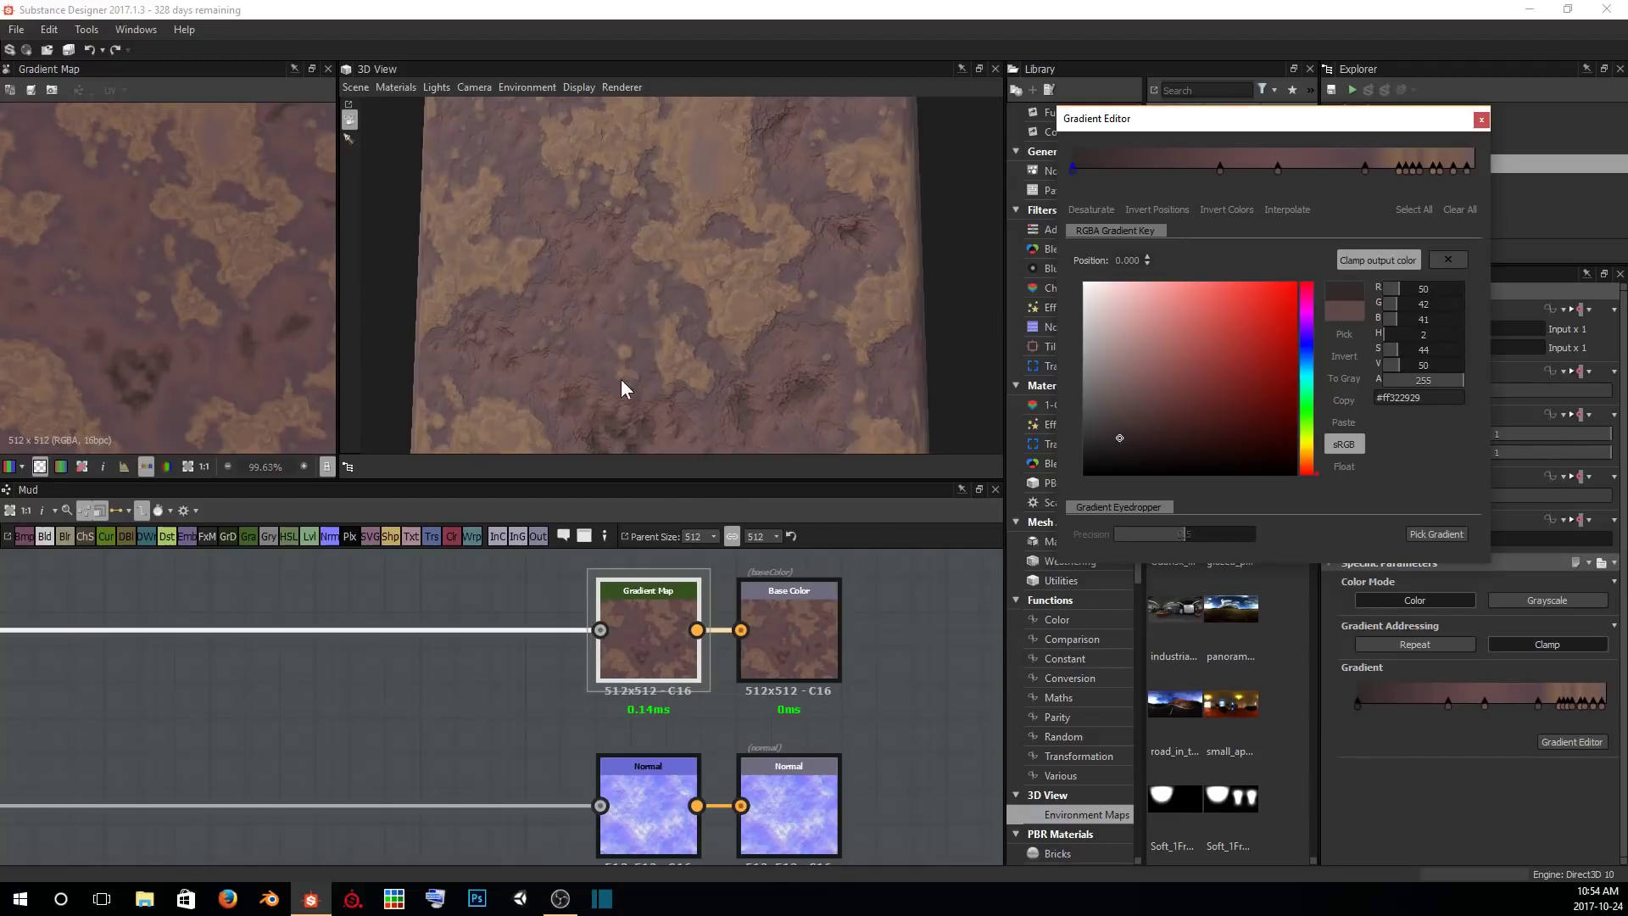
drag(621, 378, 656, 352)
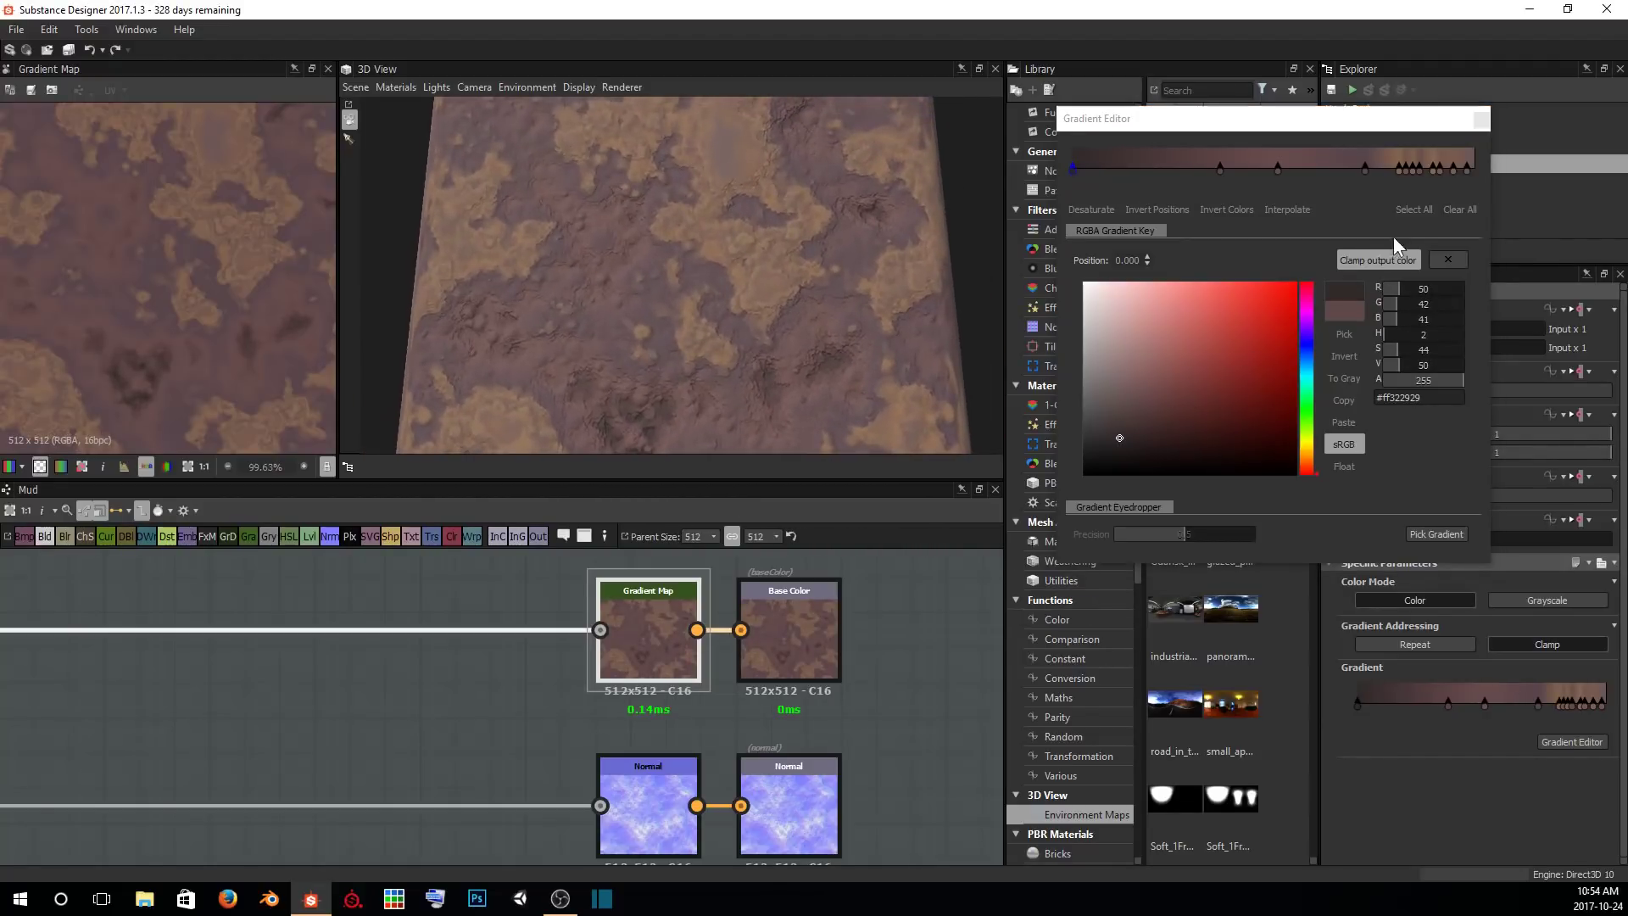
Move the gradient's last key to position 1.000 and recolour it to the dark warm grey #ff3d3a38.
click(1467, 169)
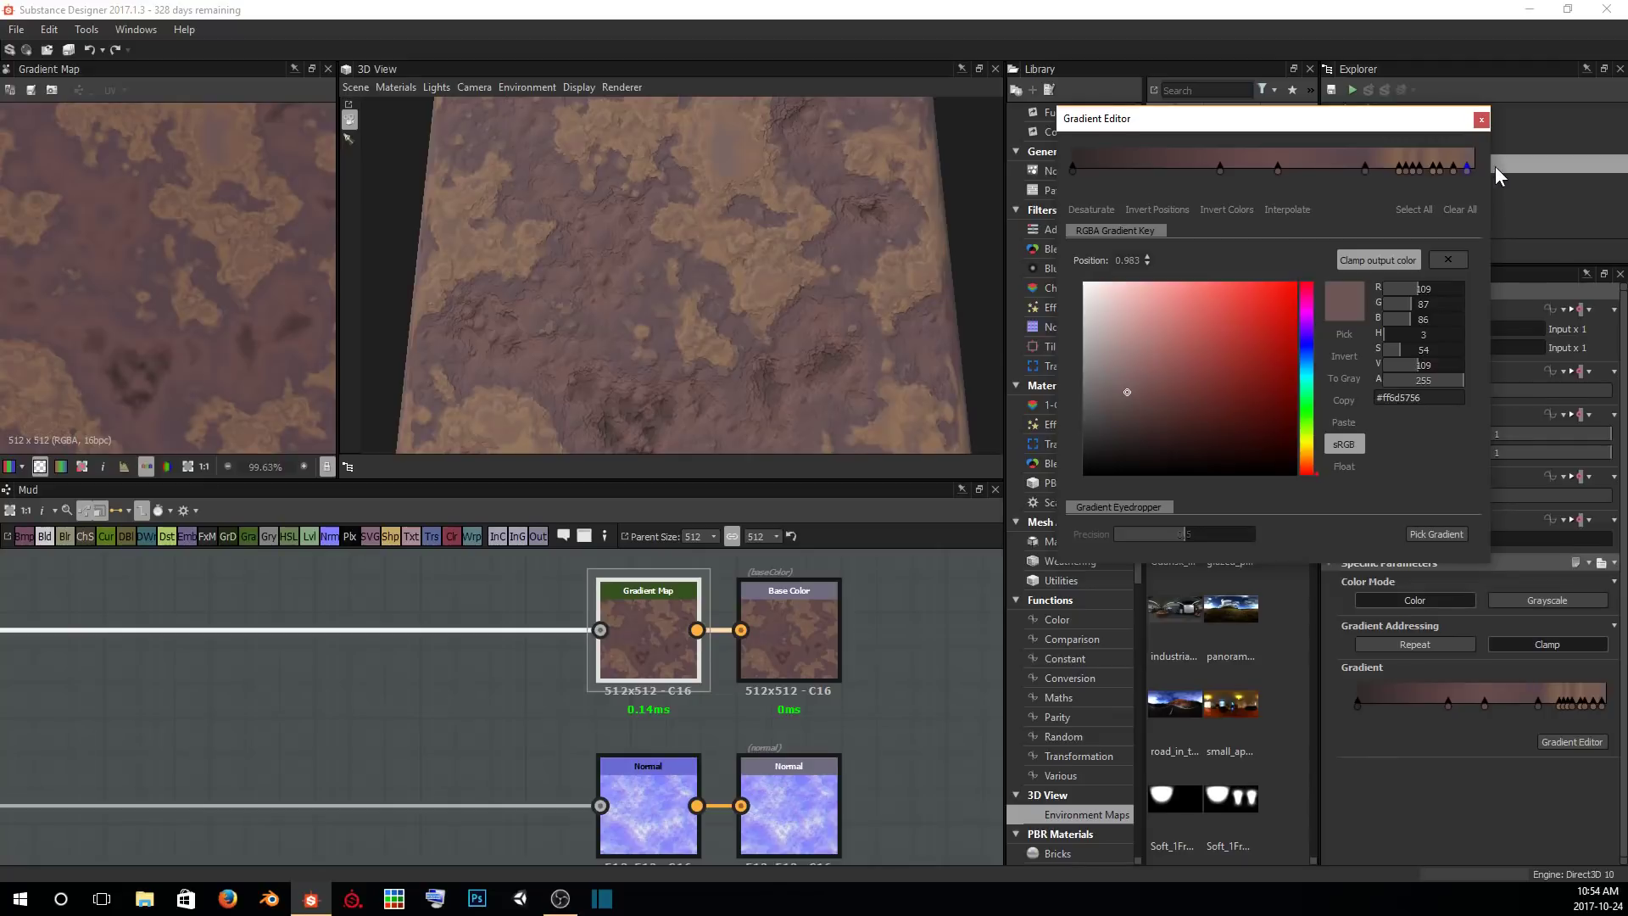
drag(1467, 176, 1494, 166)
mouse_move(1312, 472)
mouse_down()
mouse_move(1311, 444)
mouse_move(1311, 461)
mouse_up()
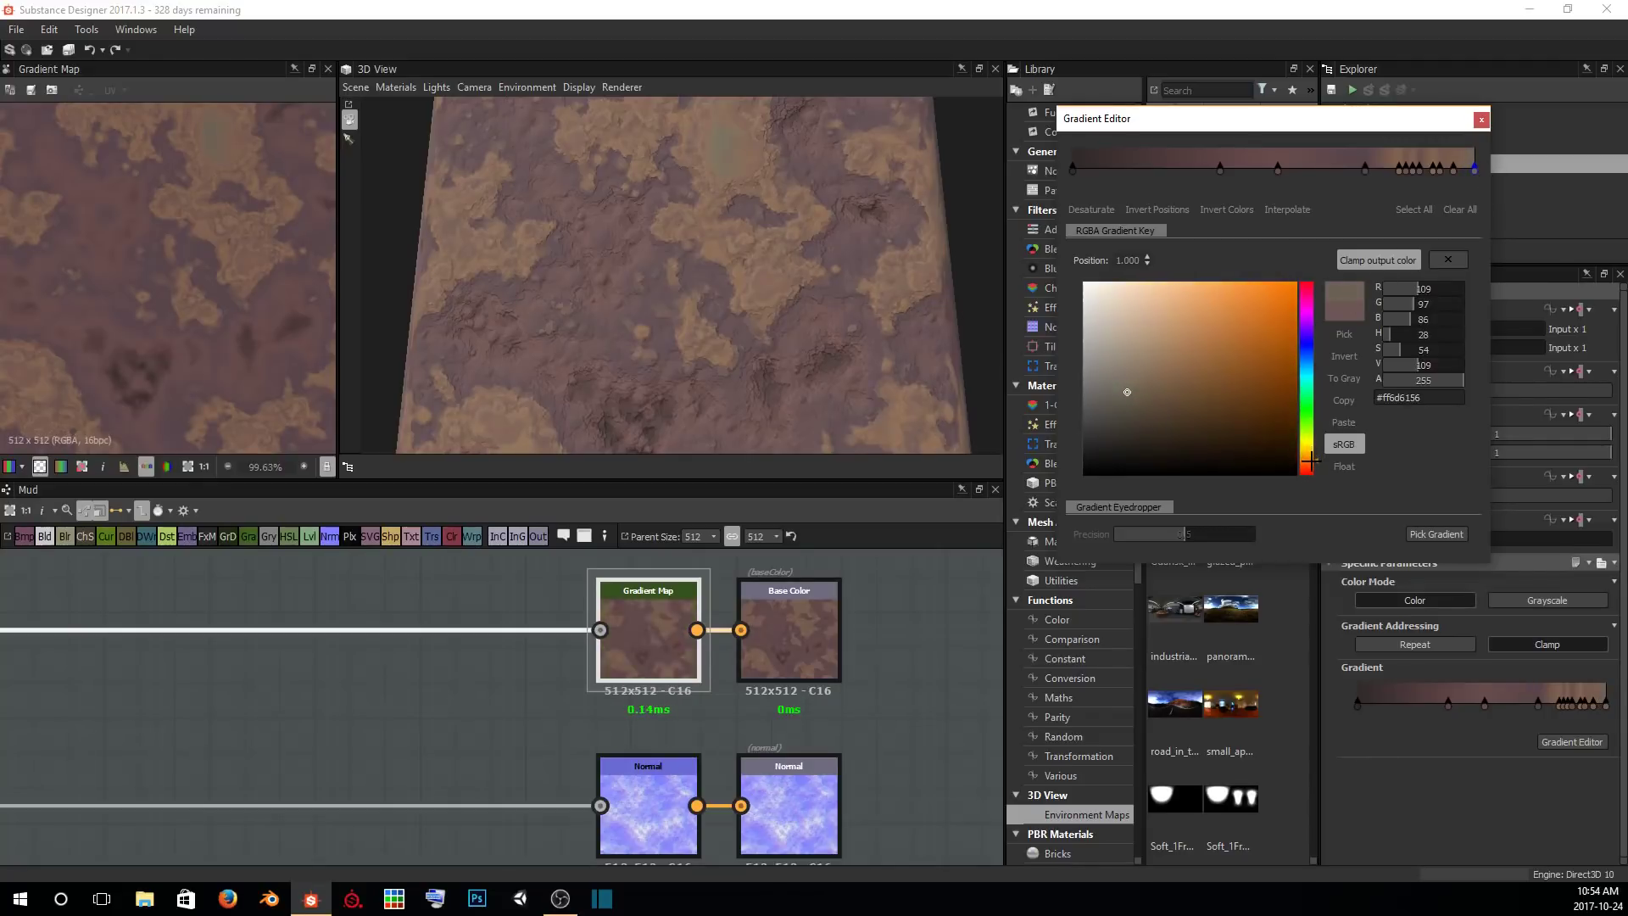
click(1167, 411)
click(1101, 398)
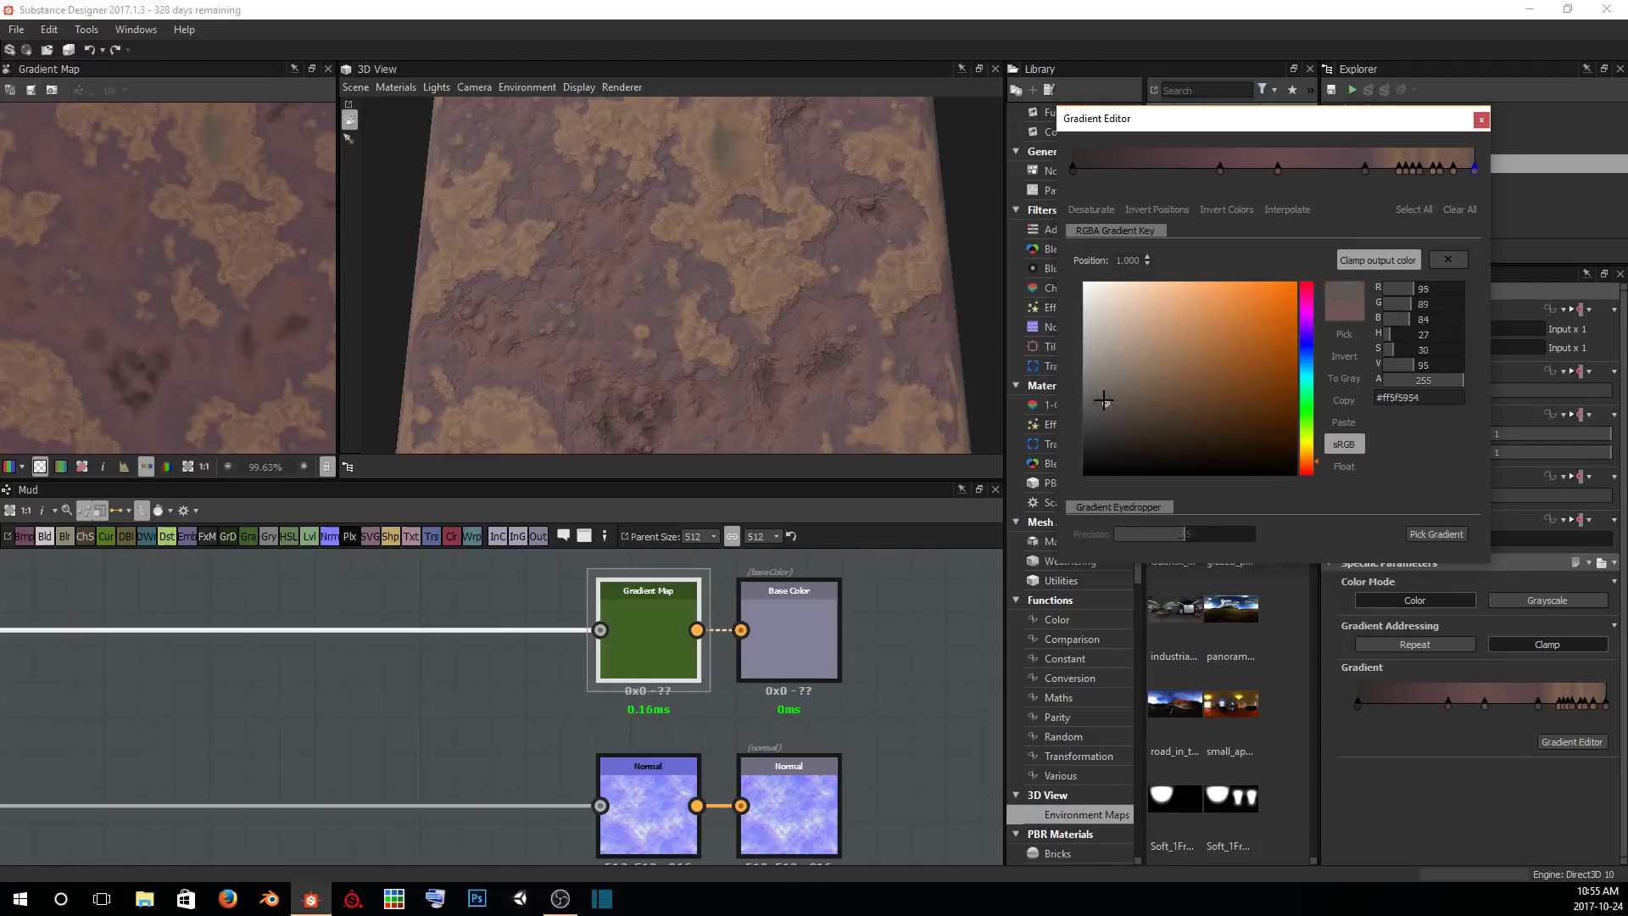
click(1108, 421)
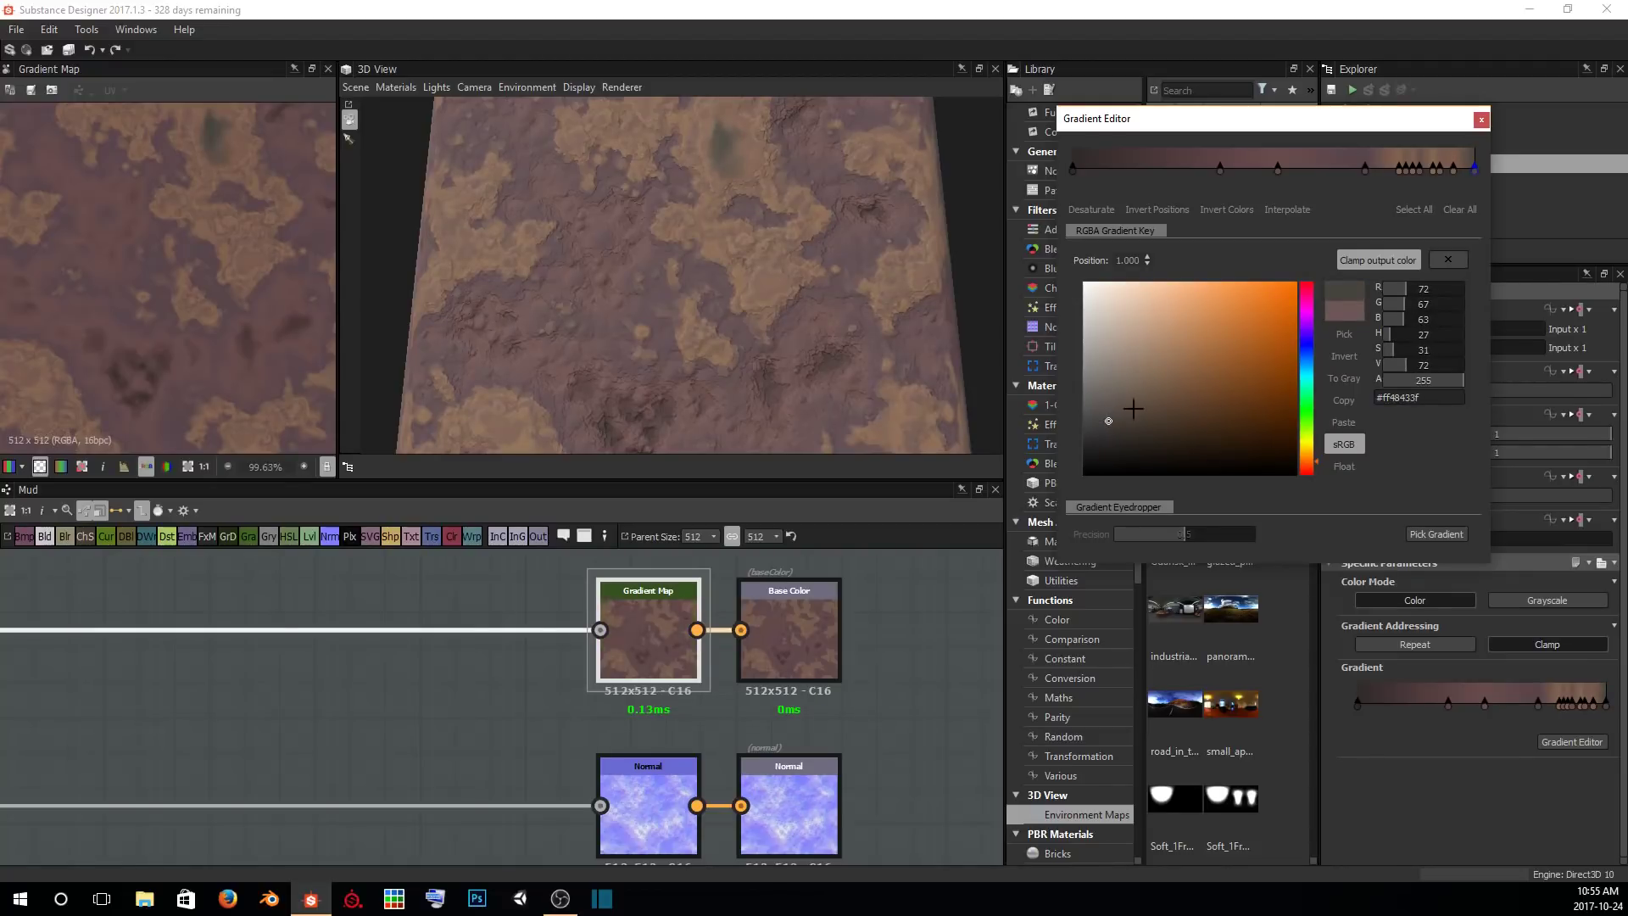
click(1100, 429)
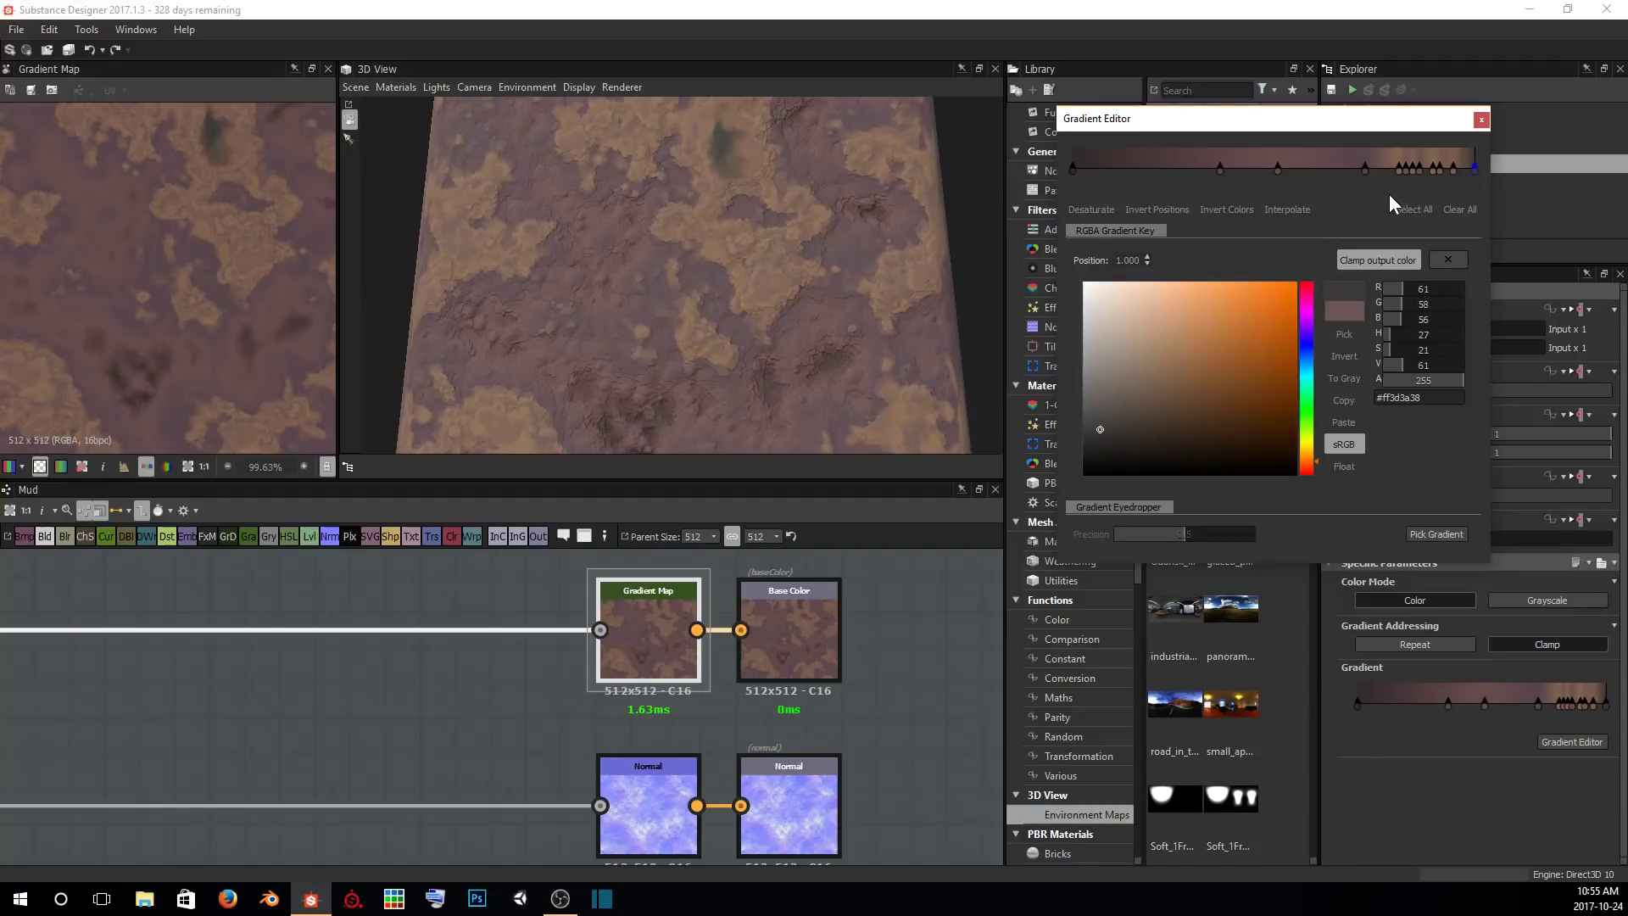
Delete the first four clustered tan keys and slide the four keys around that gap back together, the last one to 0.816.
drag(1390, 188, 1425, 165)
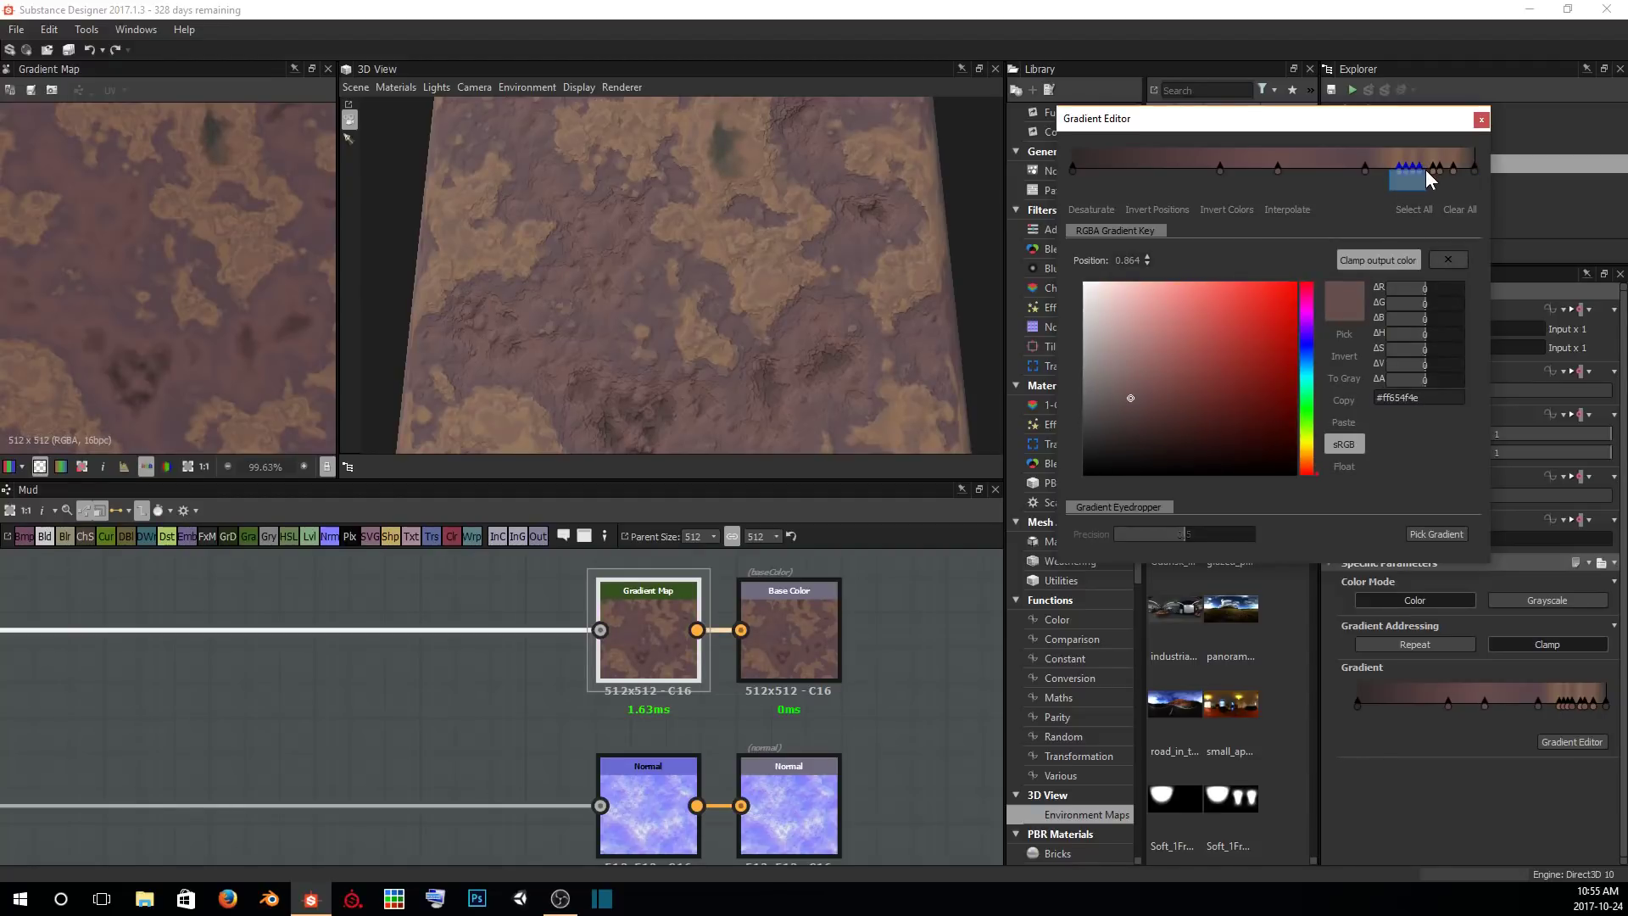
key(Delete)
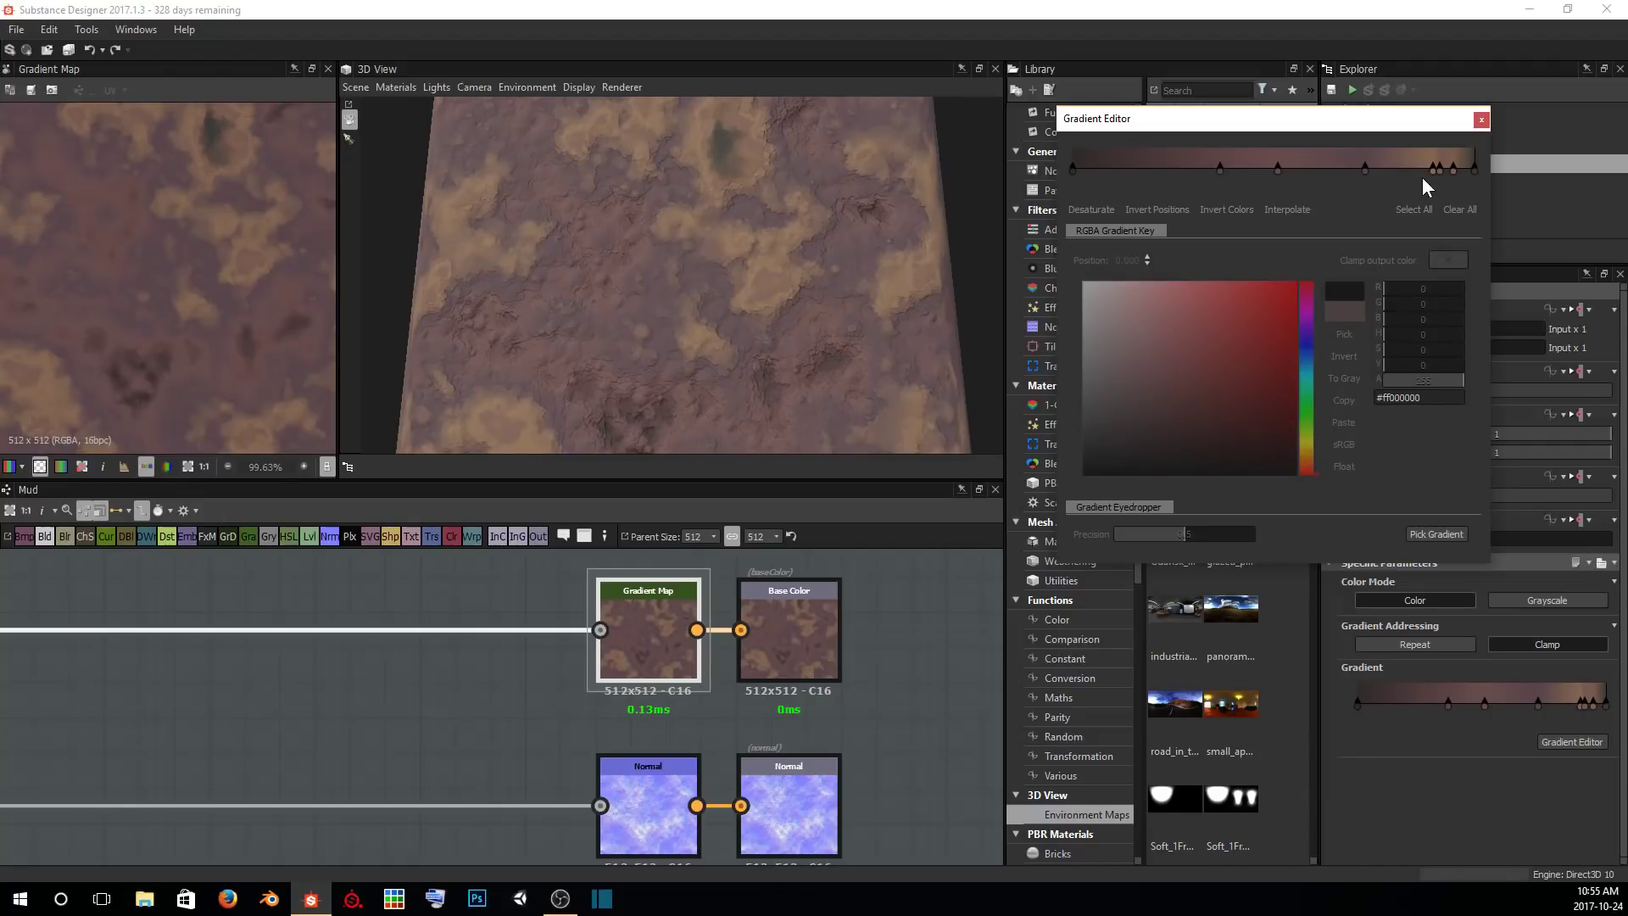
drag(1349, 181, 1400, 173)
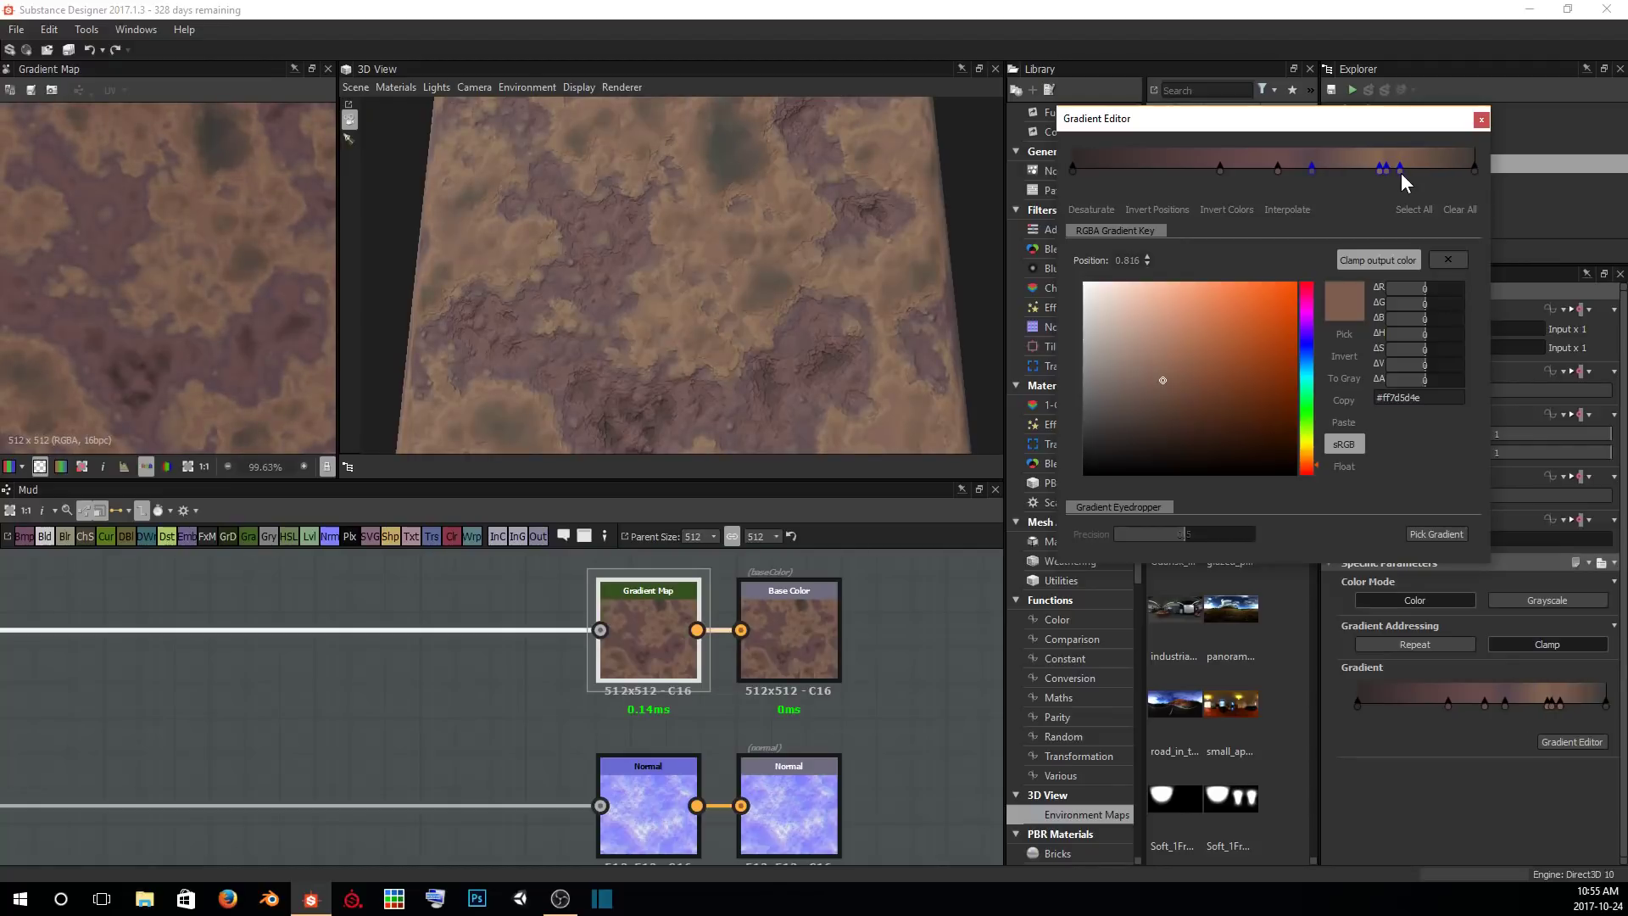
Delete the purplish key just before the tan keys and move the first tan key to about position 0.662.
click(1310, 166)
mouse_move(1319, 166)
mouse_down()
mouse_move(1341, 169)
mouse_move(1300, 171)
mouse_move(1329, 166)
mouse_up()
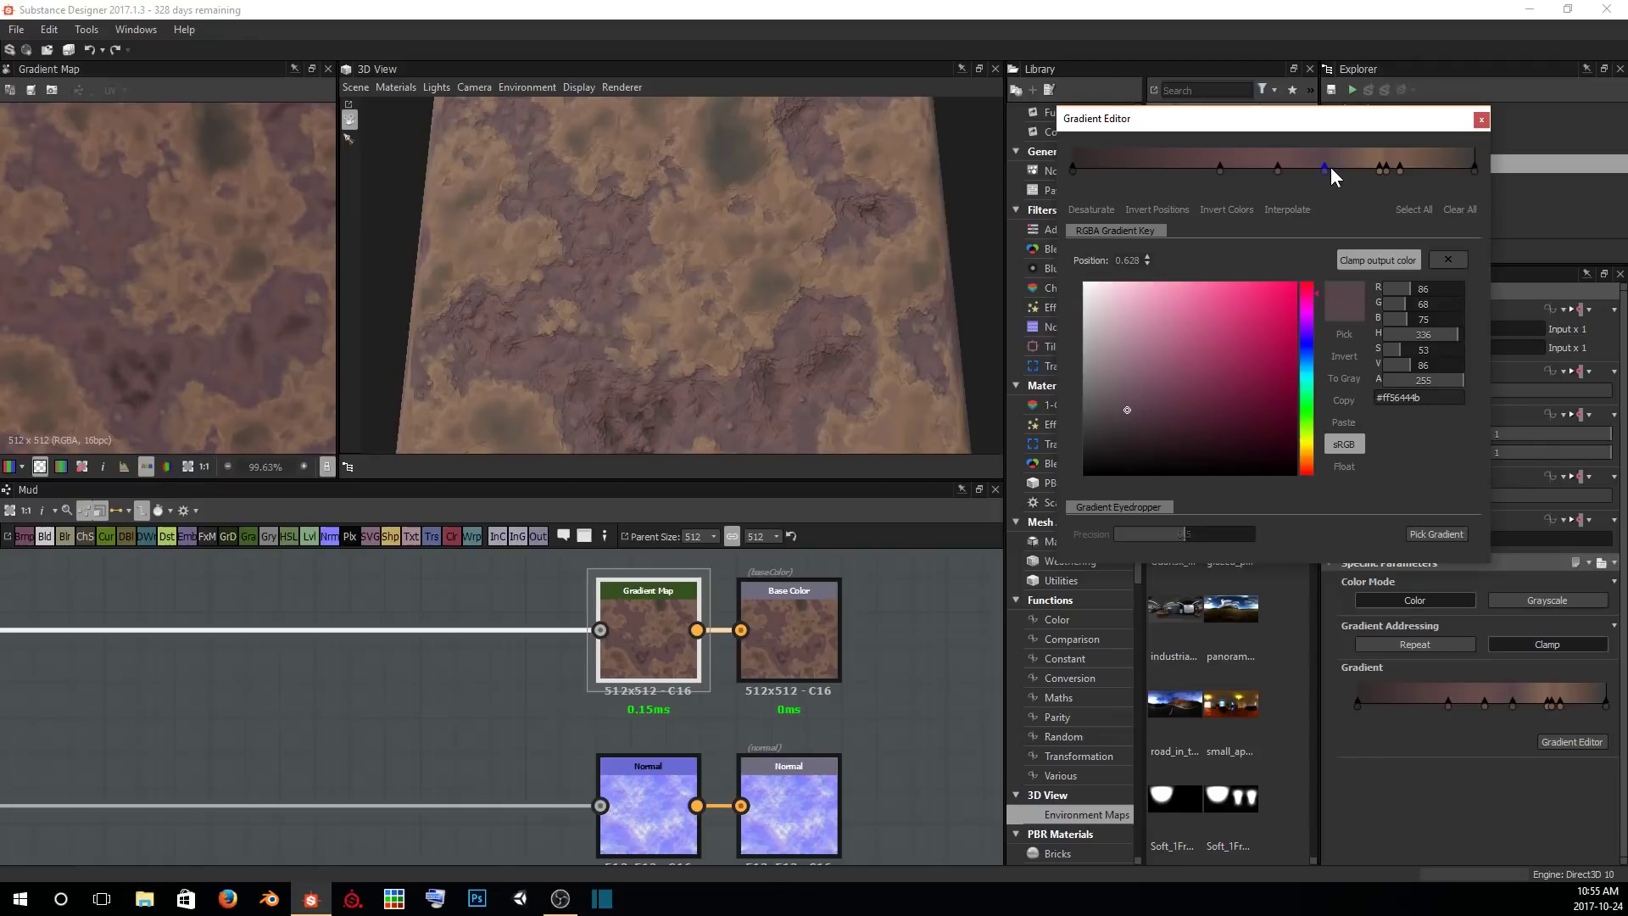
key(Delete)
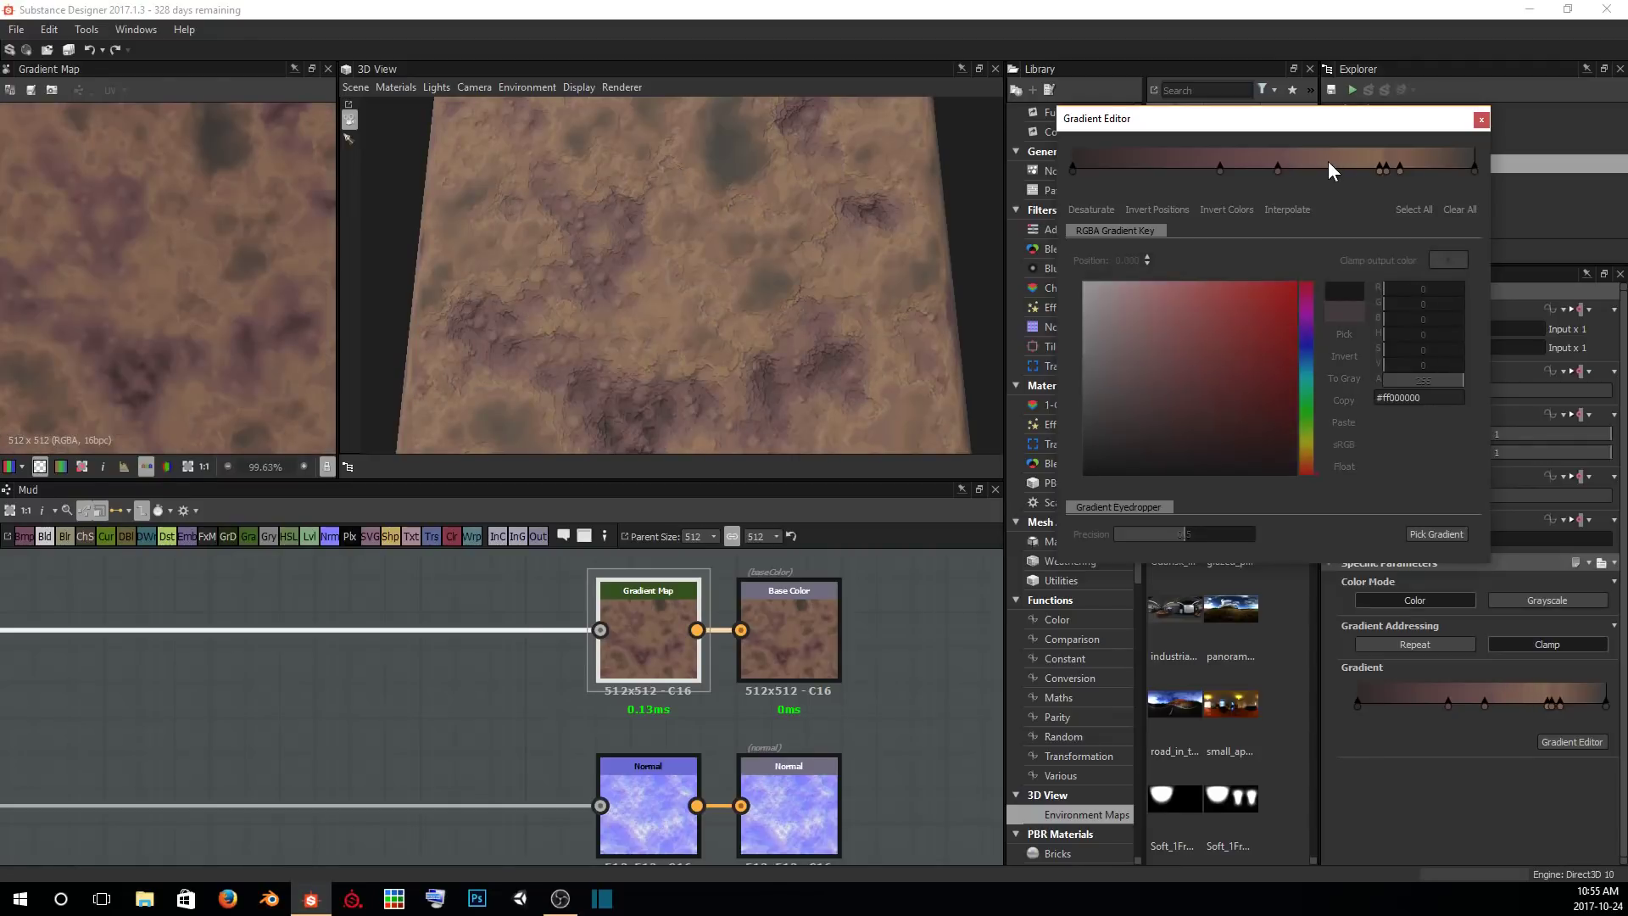
drag(1380, 170, 1337, 173)
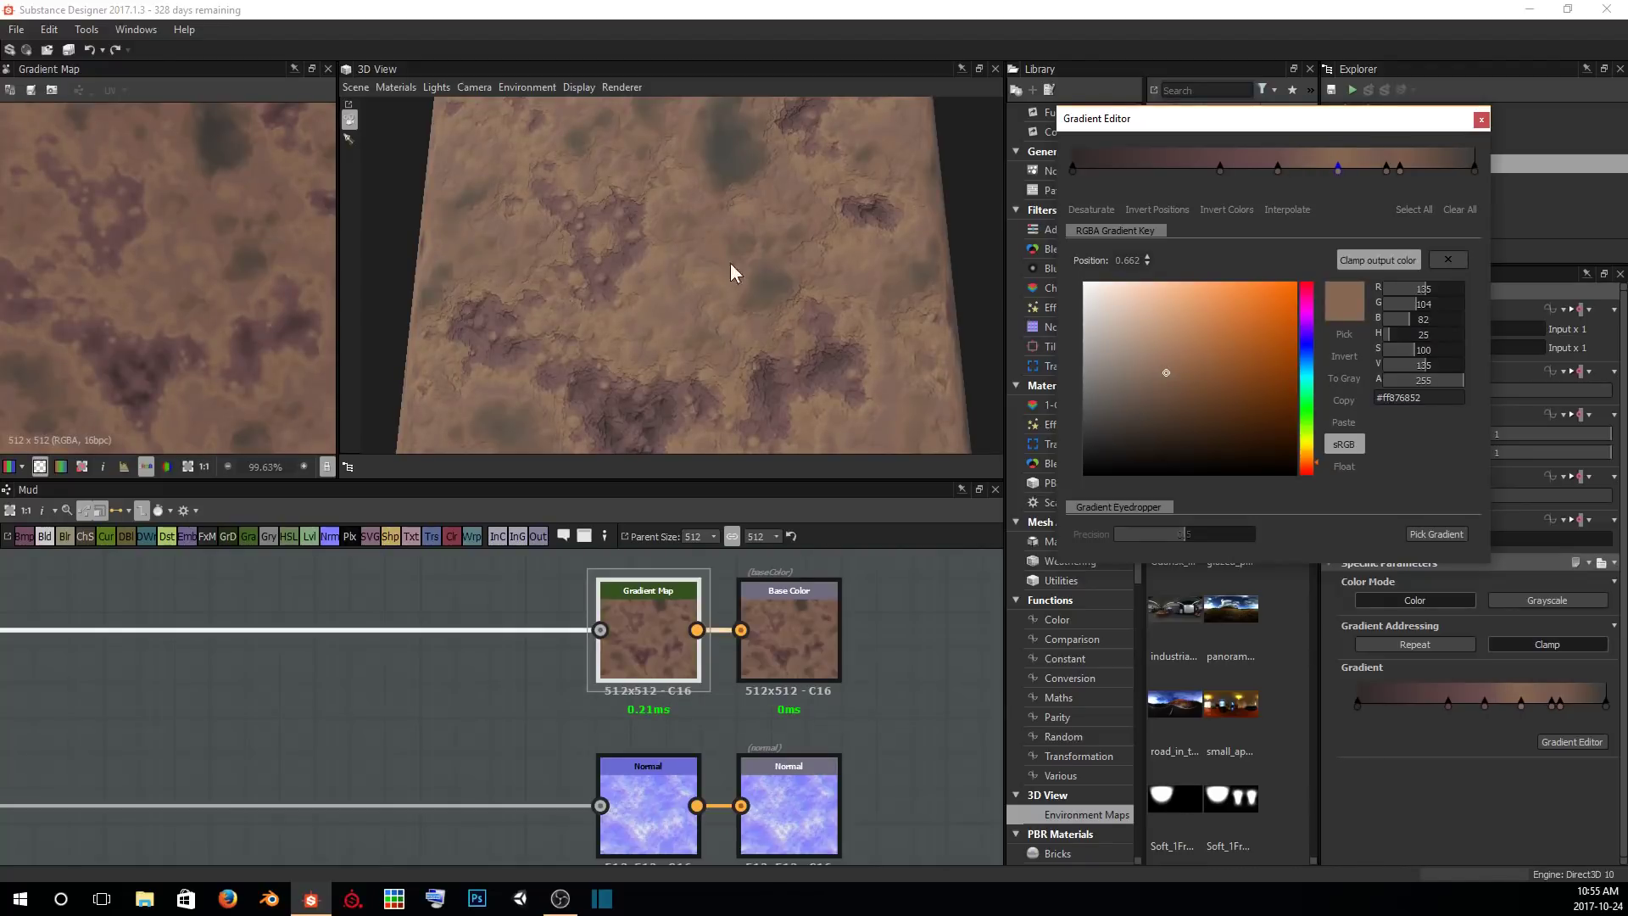
drag(730, 263, 705, 300)
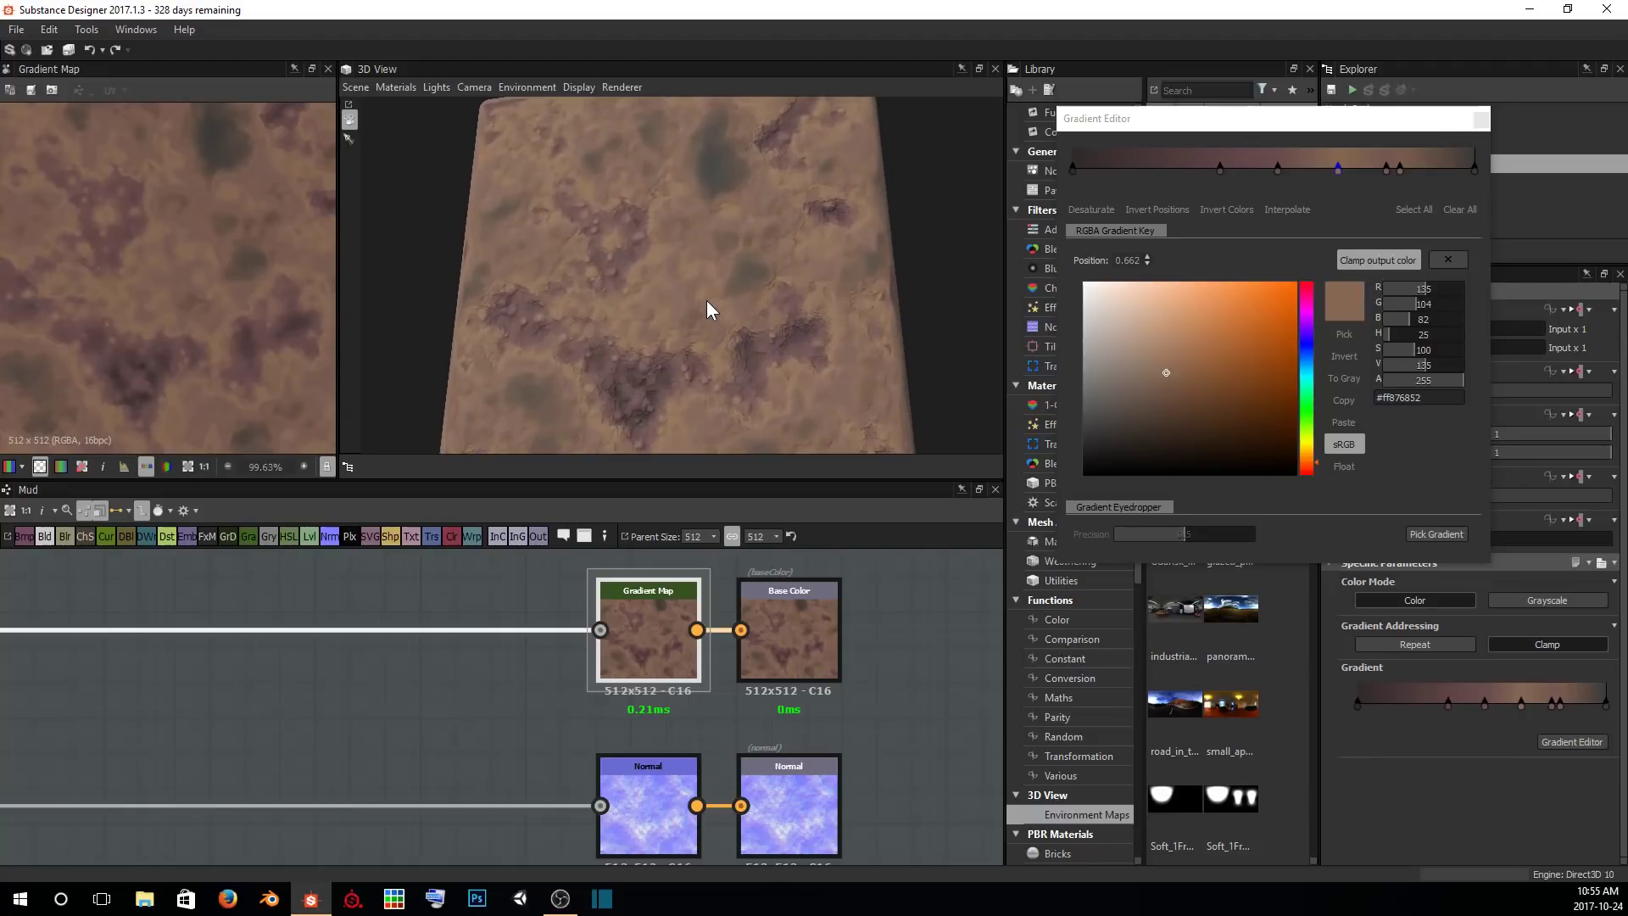
click(1336, 170)
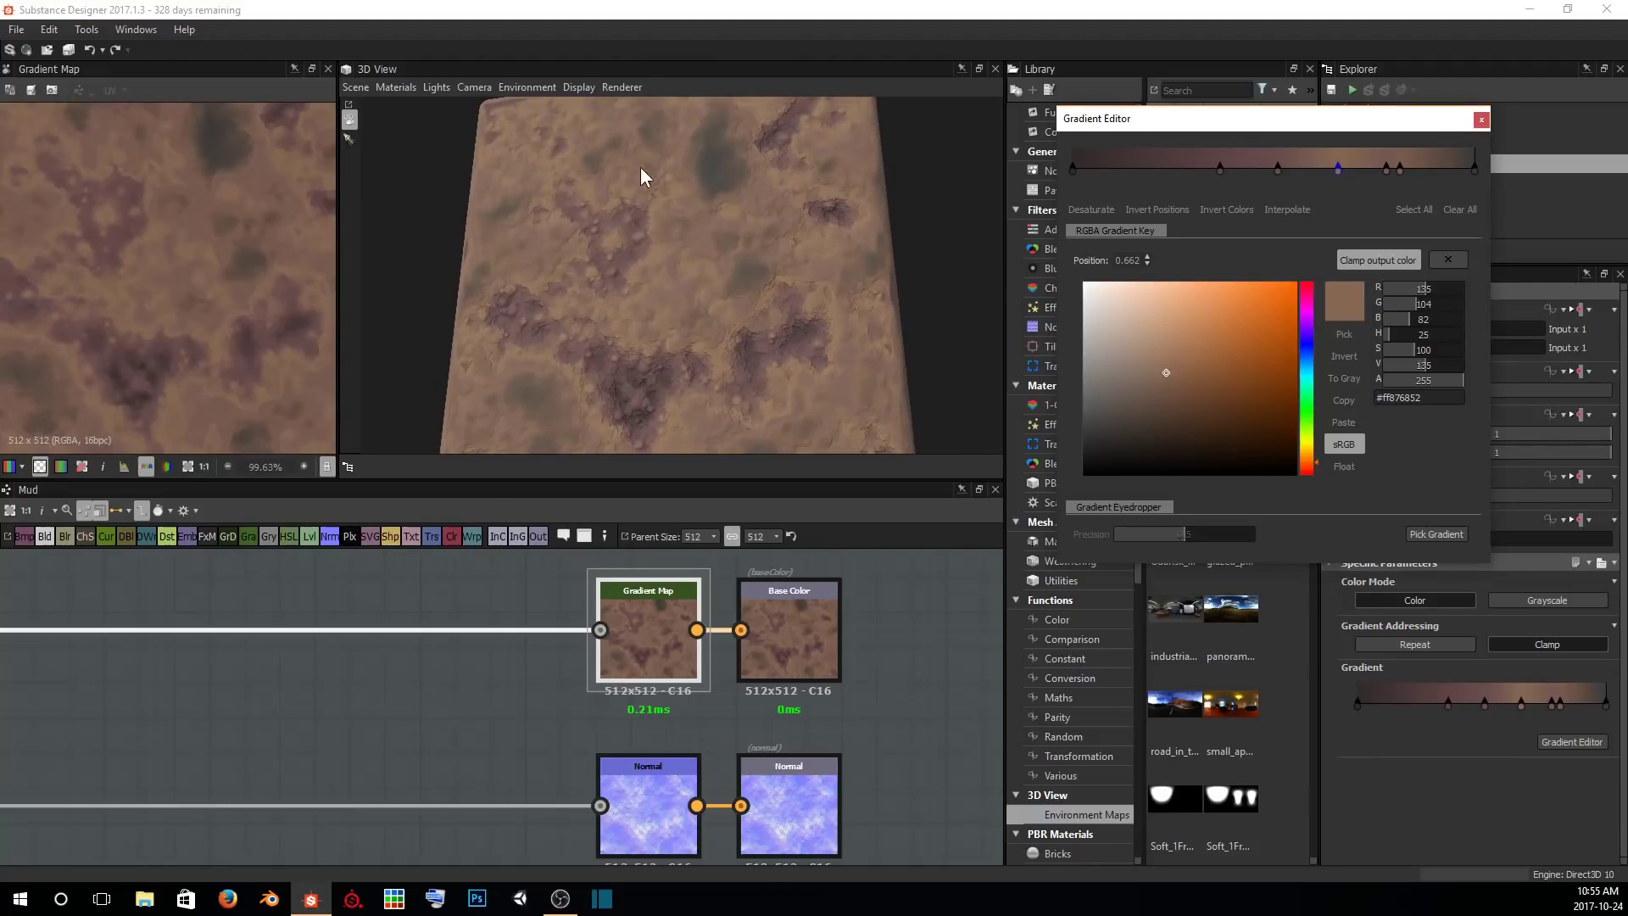
mouse_move(1338, 170)
mouse_down()
mouse_move(1323, 171)
mouse_move(1357, 167)
mouse_move(1321, 168)
mouse_move(1335, 177)
mouse_up()
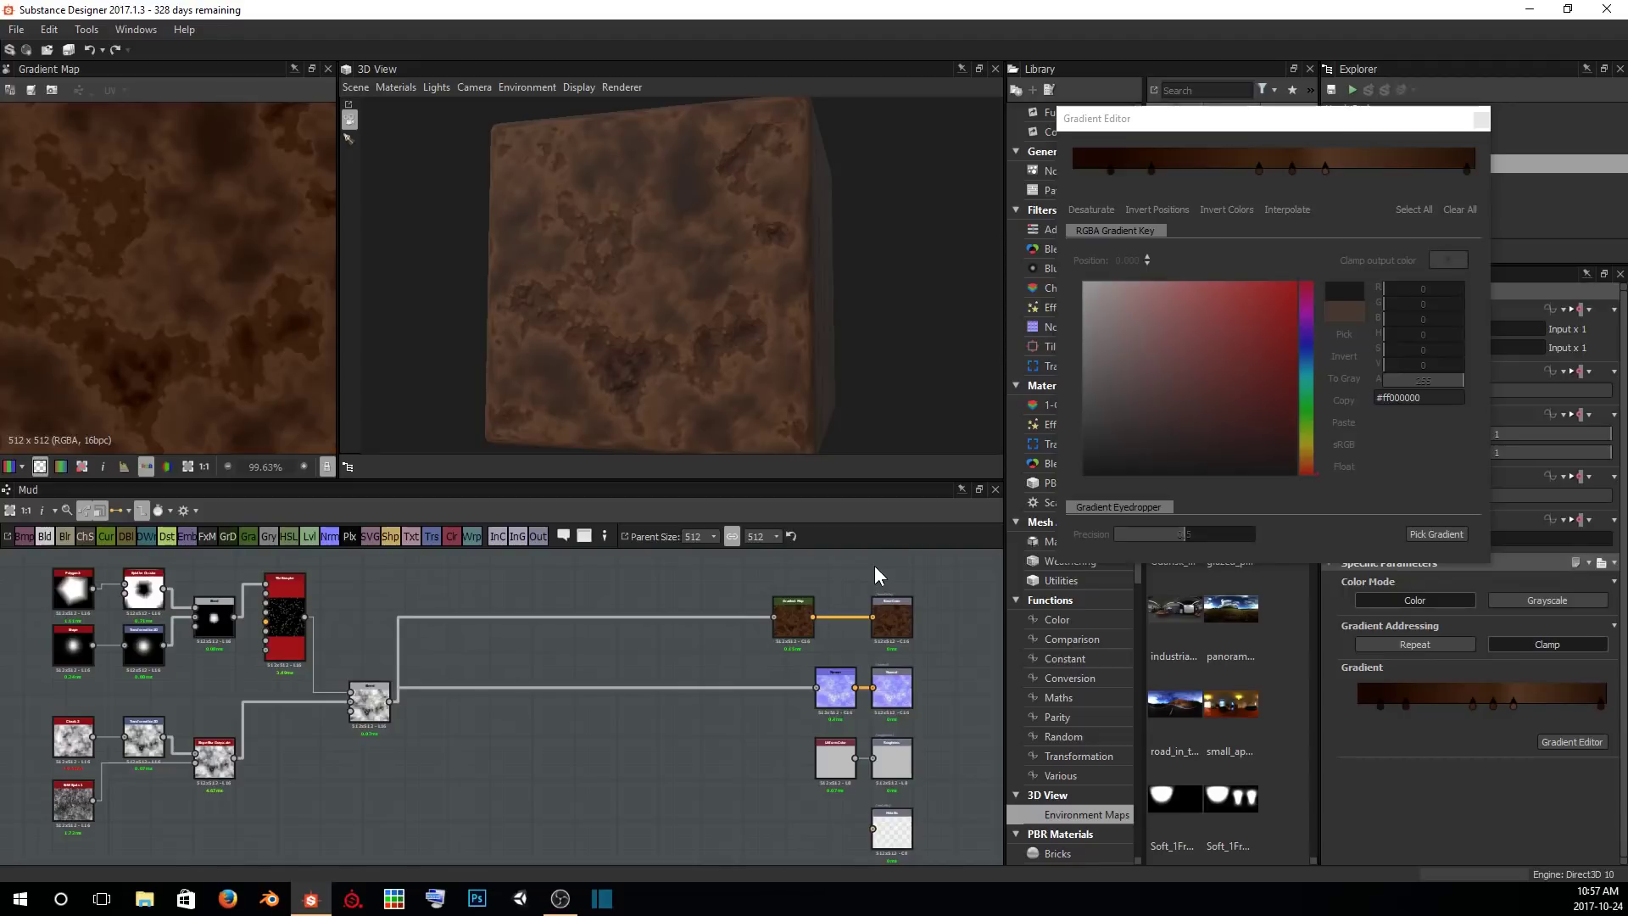
click(1183, 125)
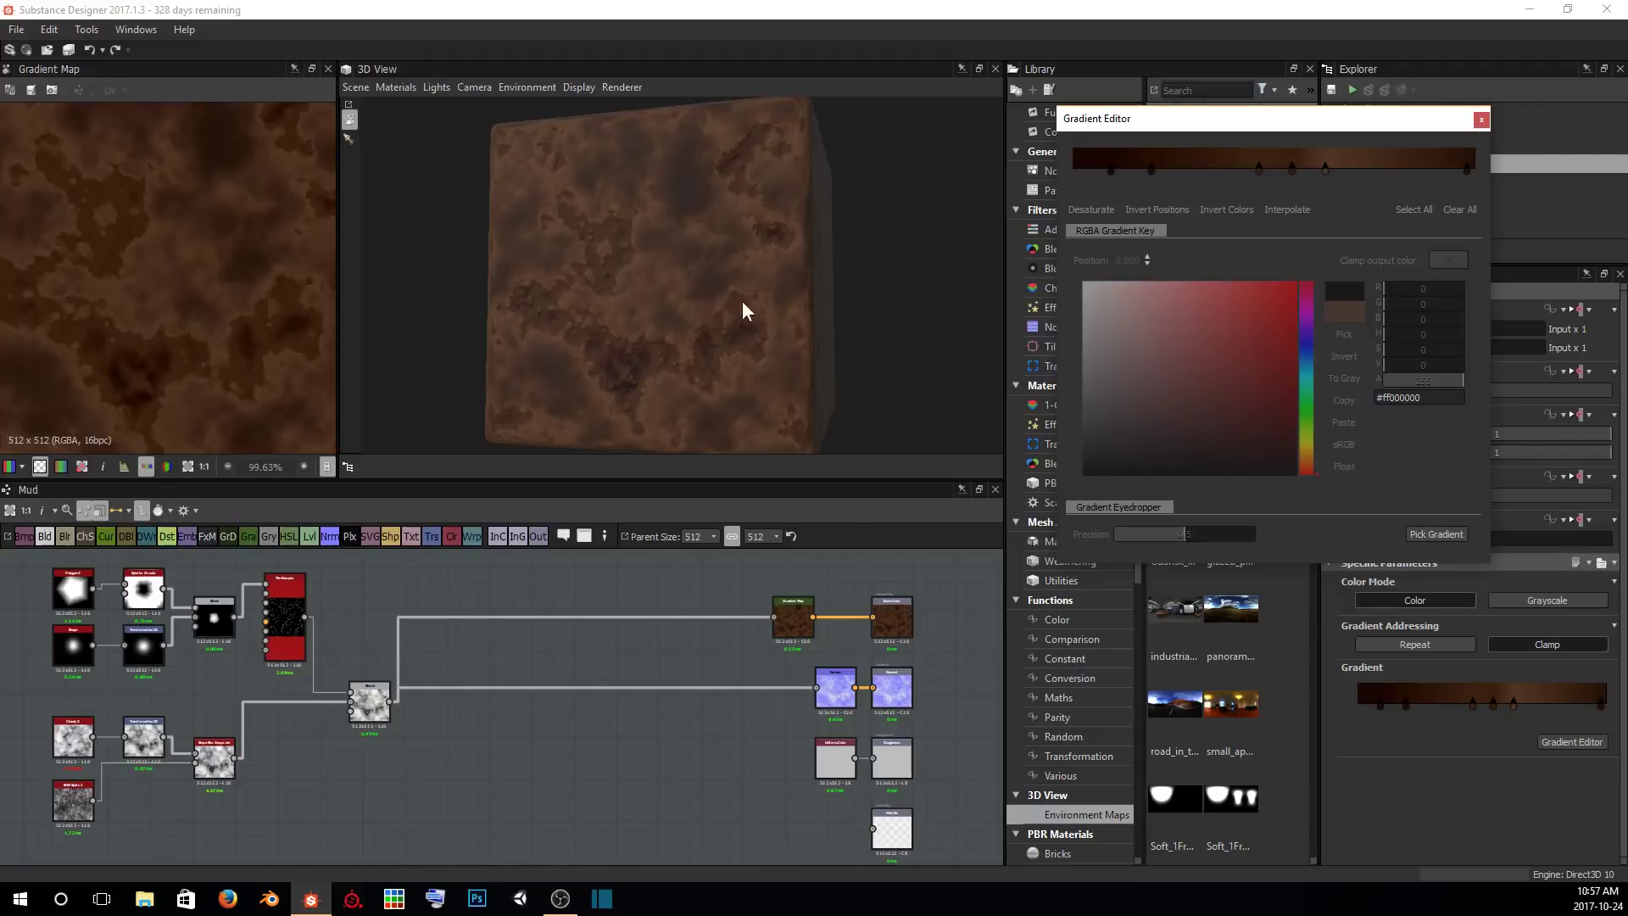
Examine the recoloured mud on the 3D cube close up and from grazing angles, and close the gradient editor.
scroll(629, 371, up, 3)
middle_drag(629, 371, 683, 305)
scroll(683, 326, up, 5)
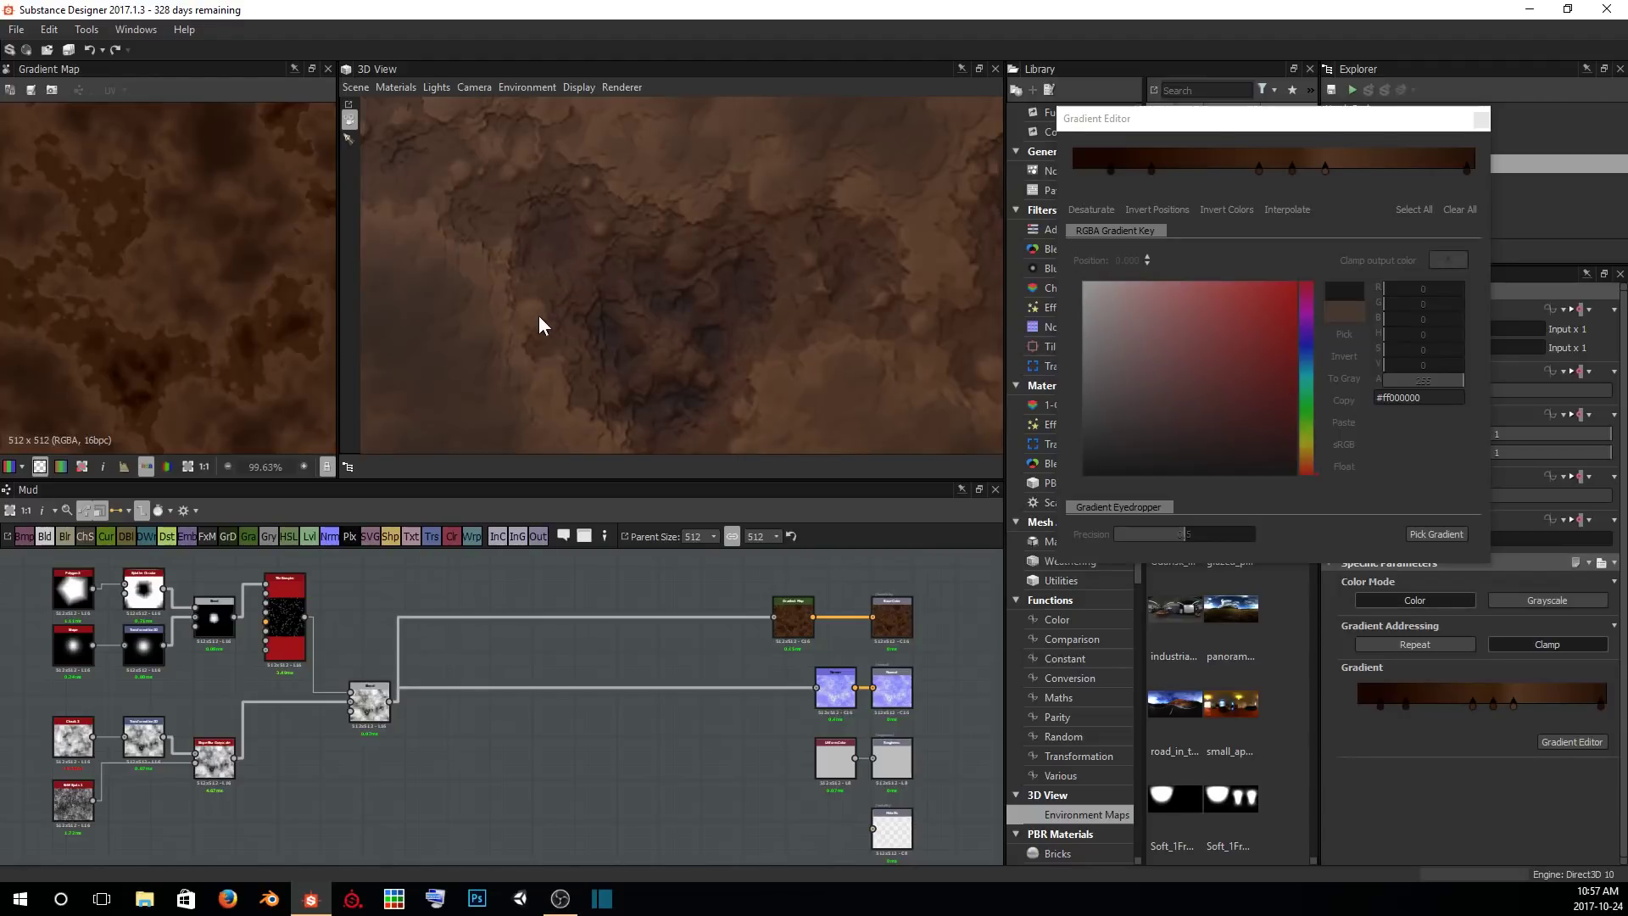
scroll(542, 326, down, 3)
middle_drag(546, 333, 631, 287)
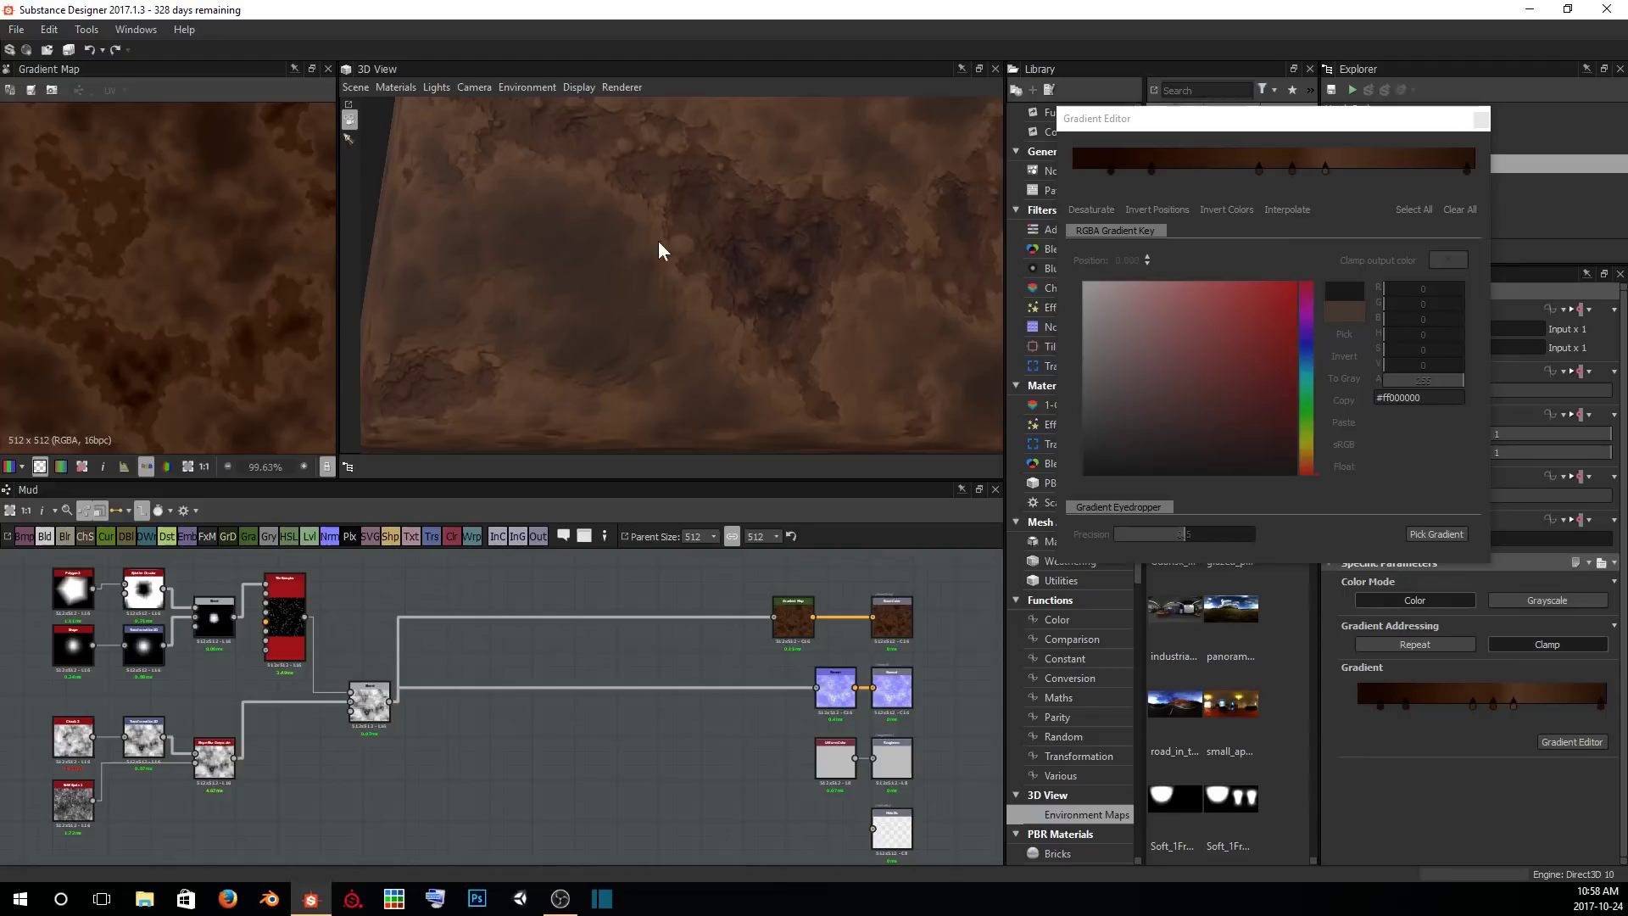
middle_drag(775, 371, 708, 371)
middle_drag(821, 326, 776, 408)
mouse_move(730, 251)
middle_down()
mouse_move(726, 278)
mouse_move(741, 245)
mouse_move(754, 271)
middle_up()
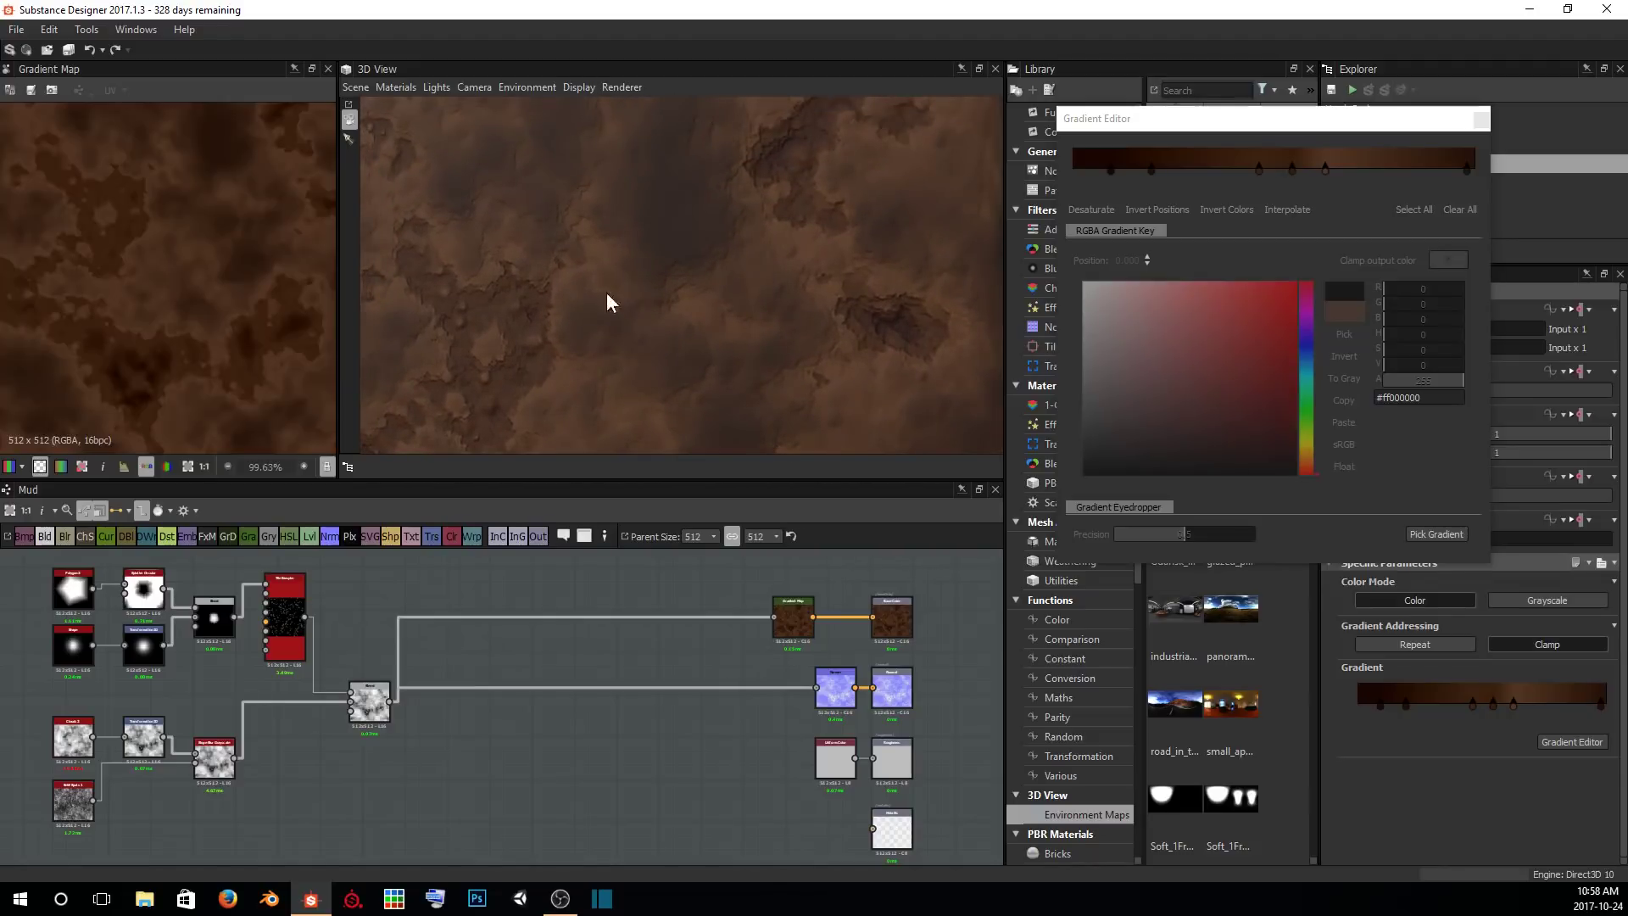
drag(704, 324, 720, 183)
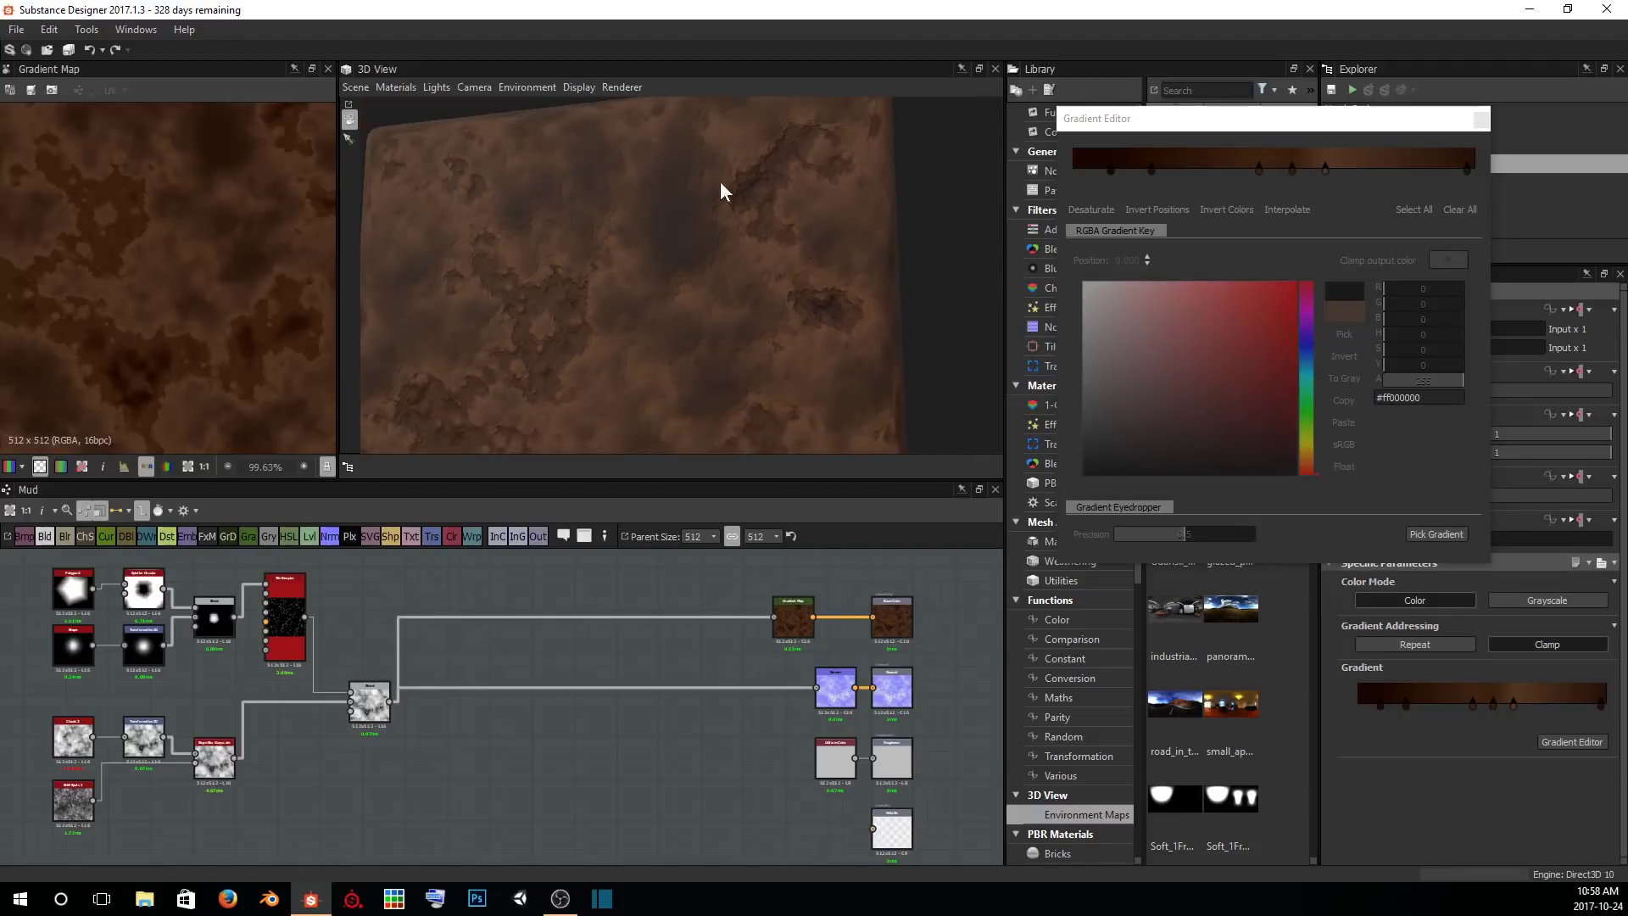
drag(708, 307, 711, 277)
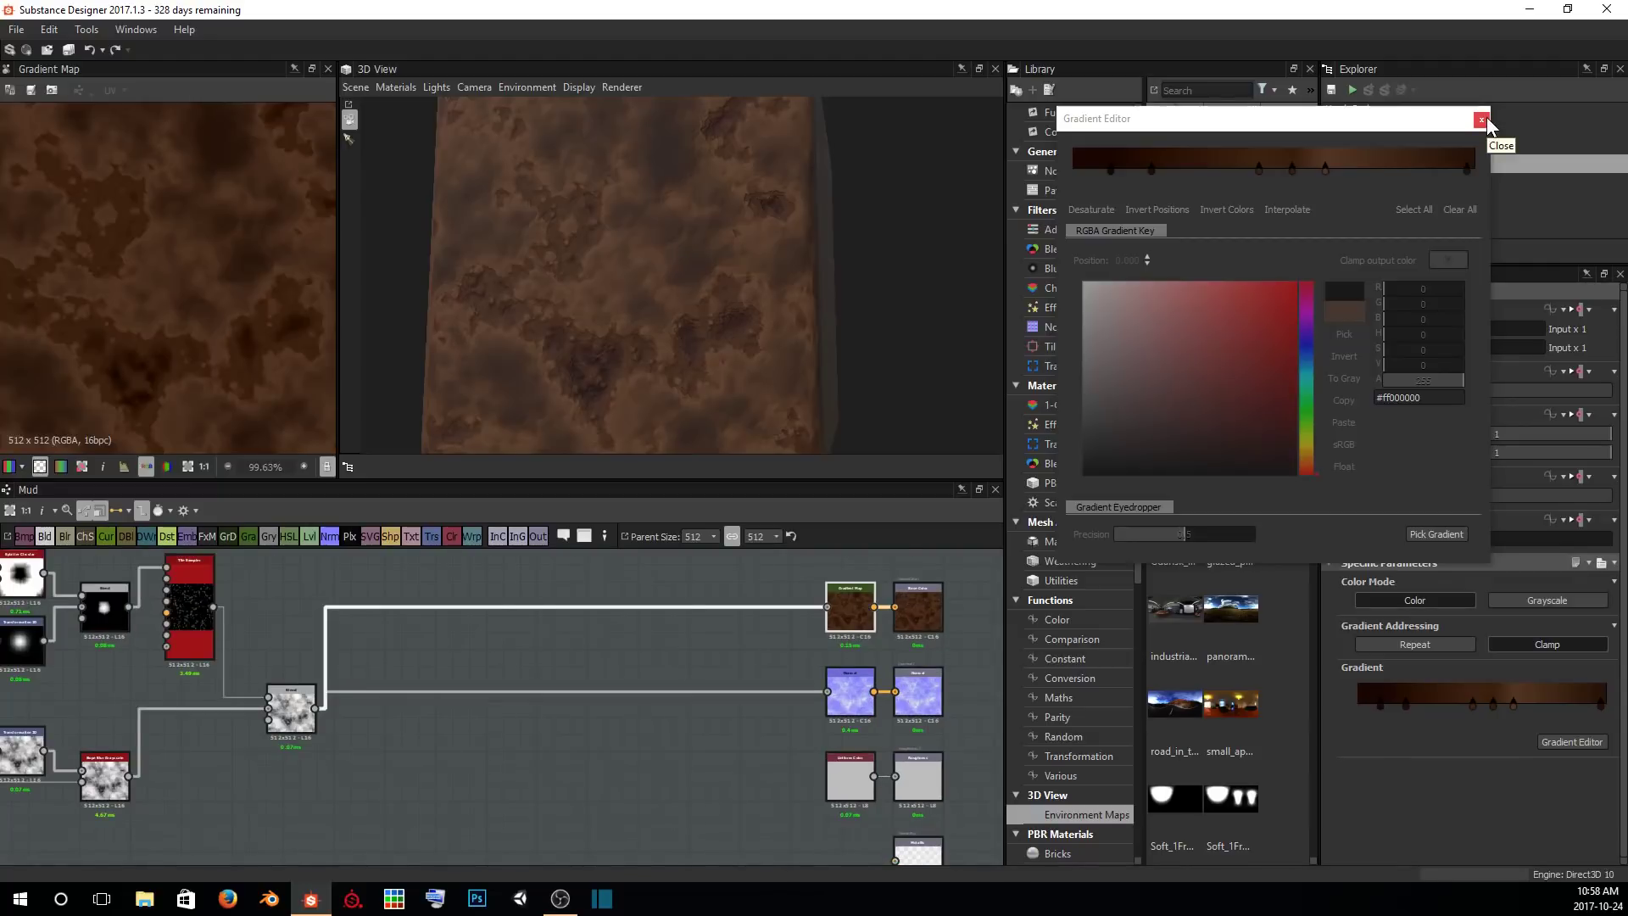
click(1481, 120)
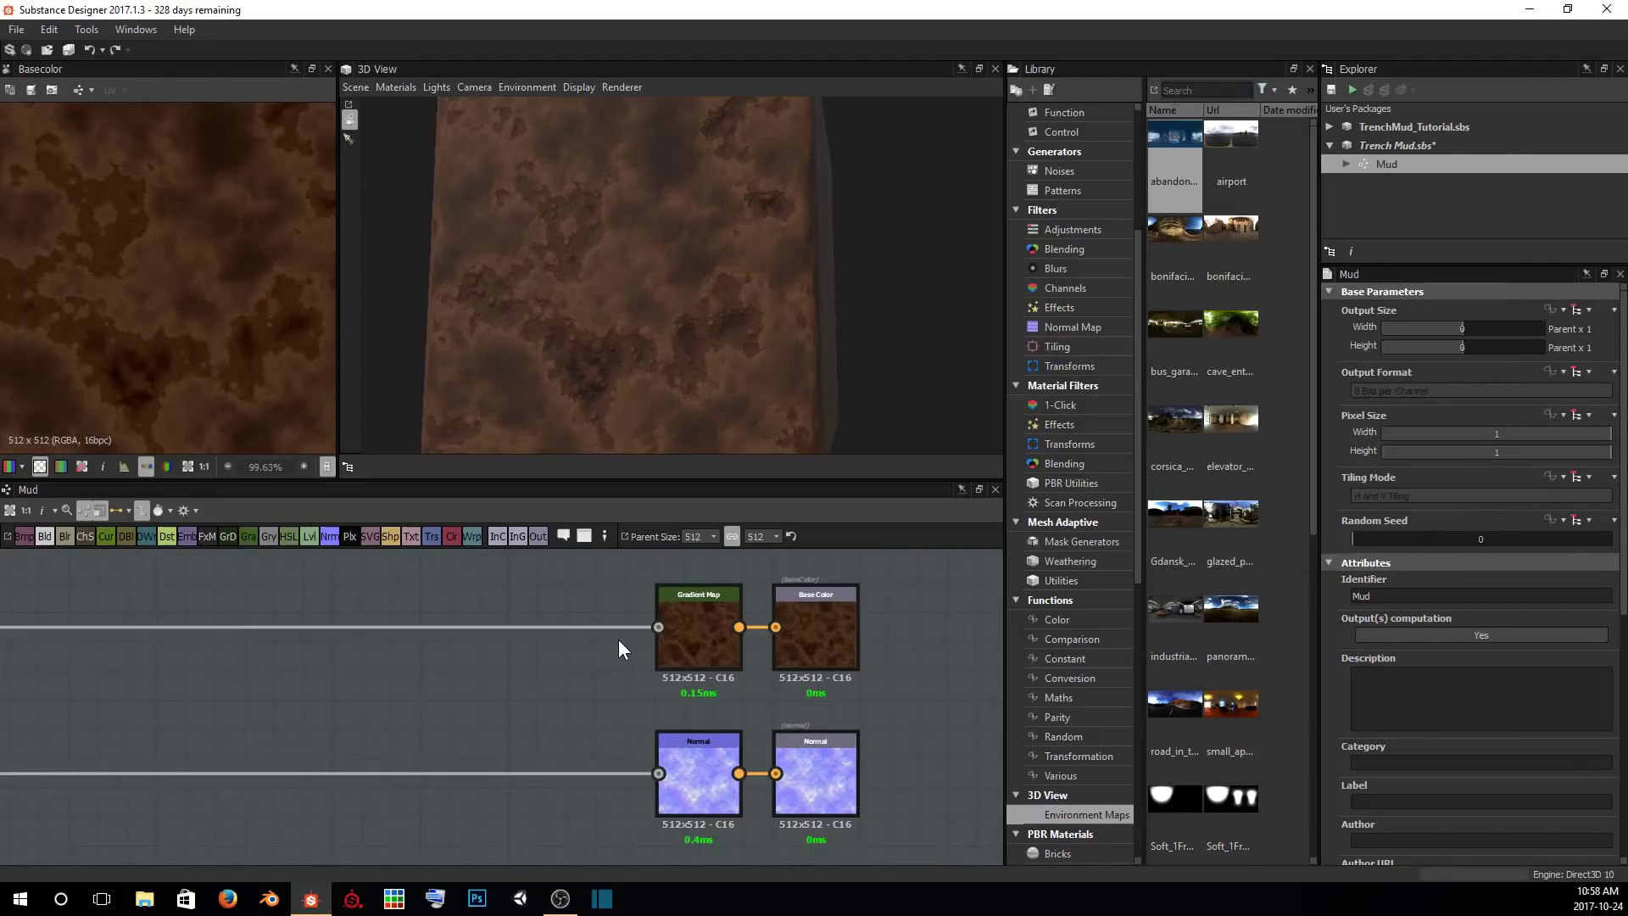
drag(733, 202, 800, 260)
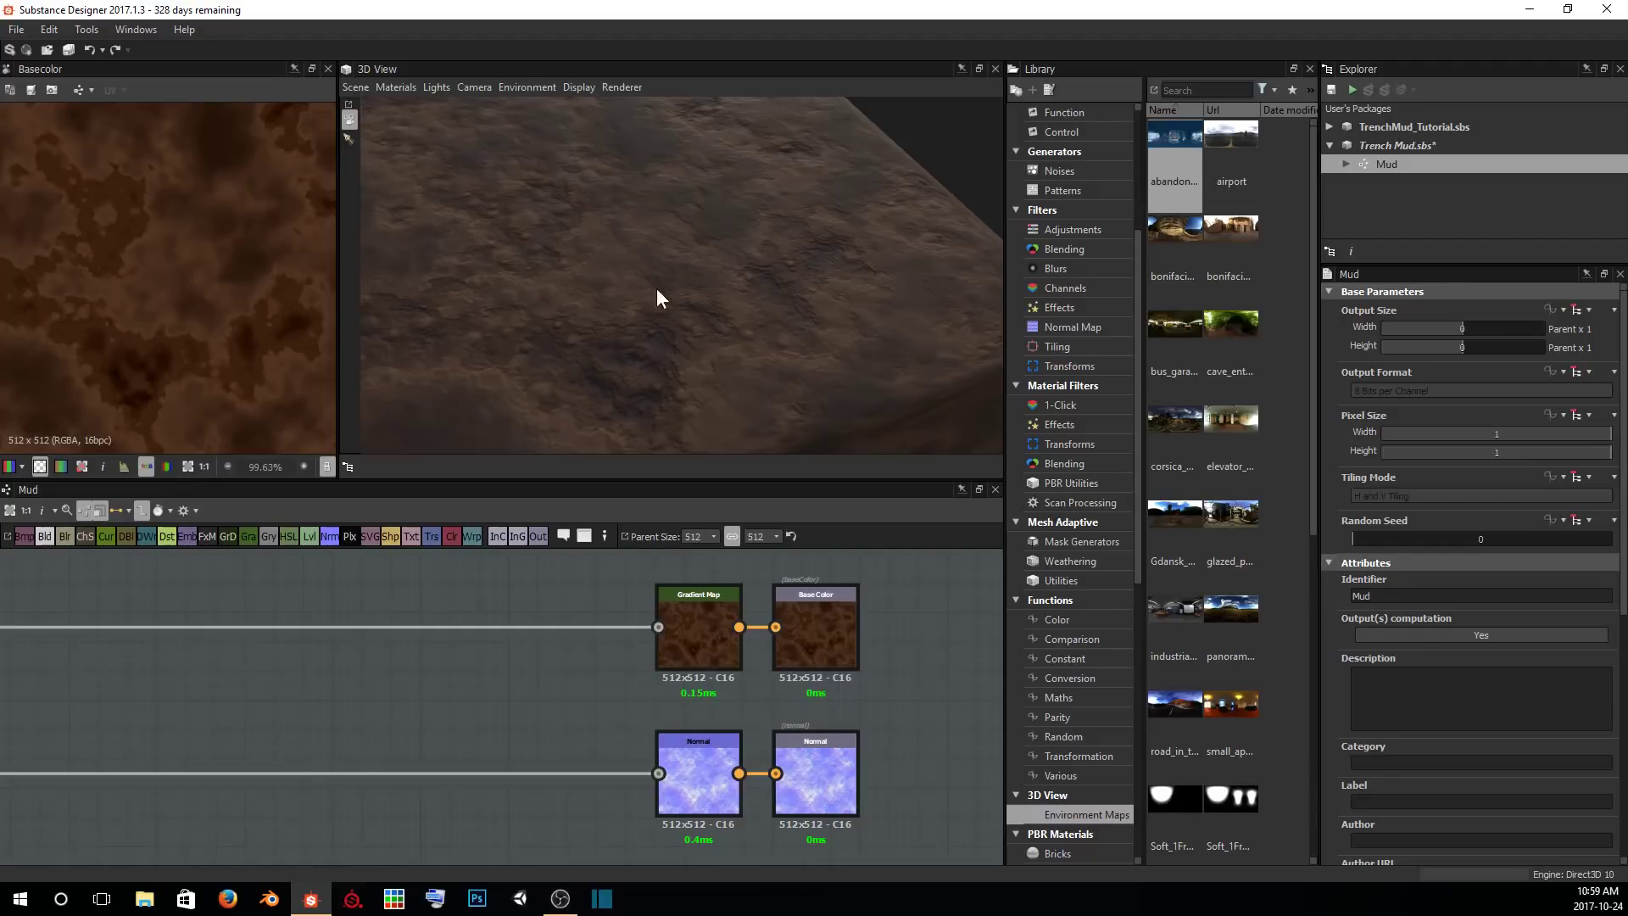
drag(614, 222, 678, 303)
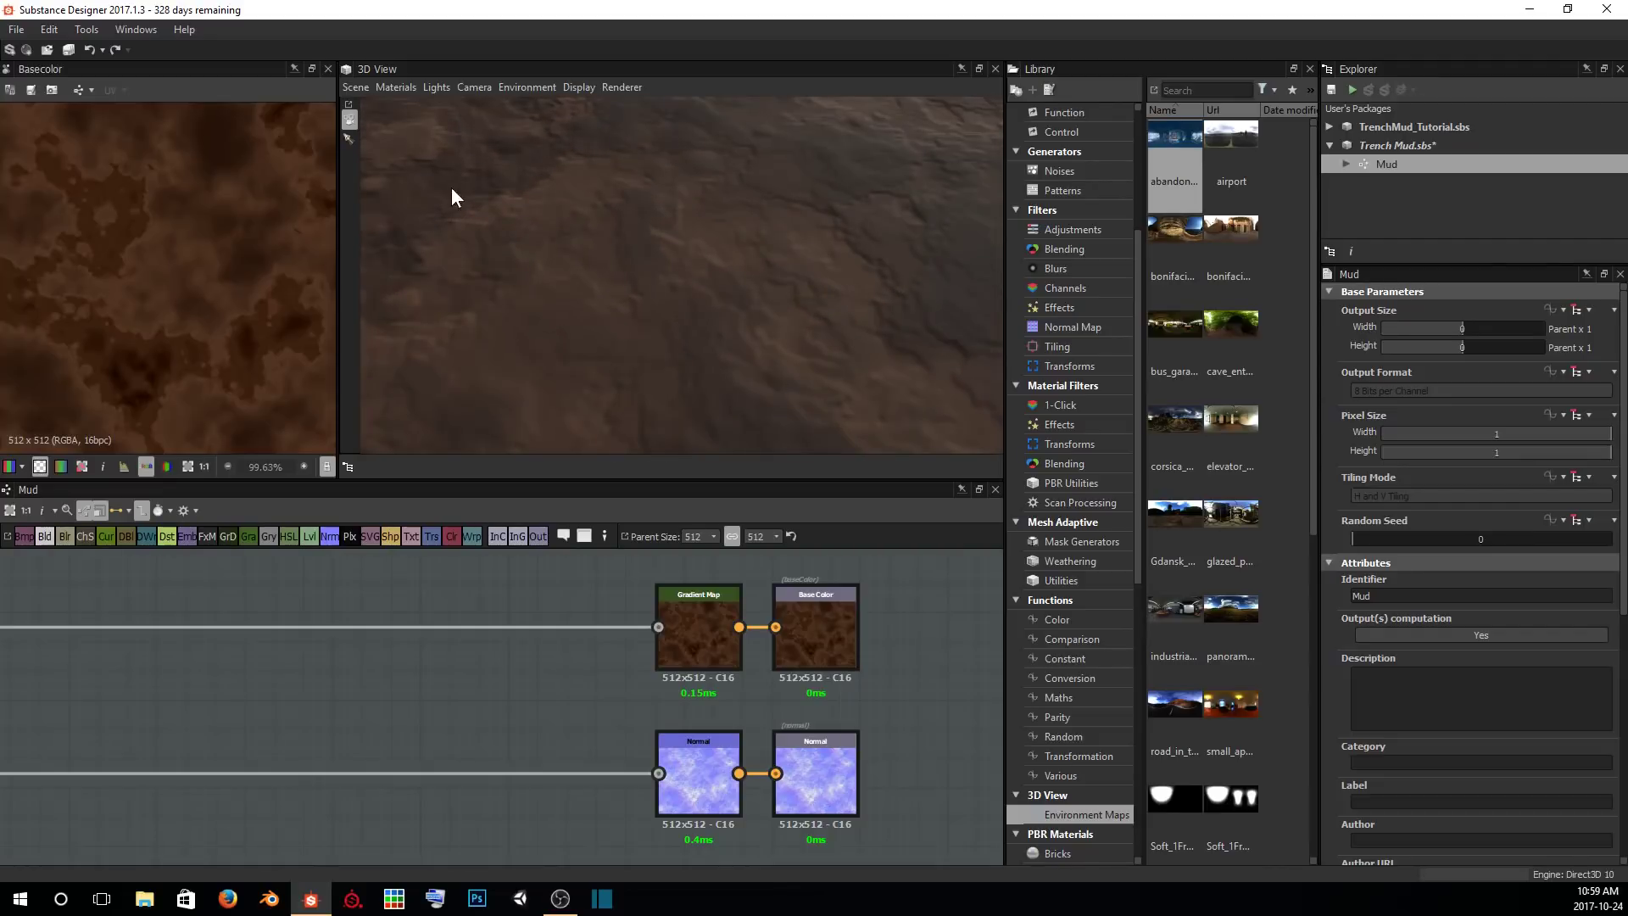
drag(452, 189, 552, 278)
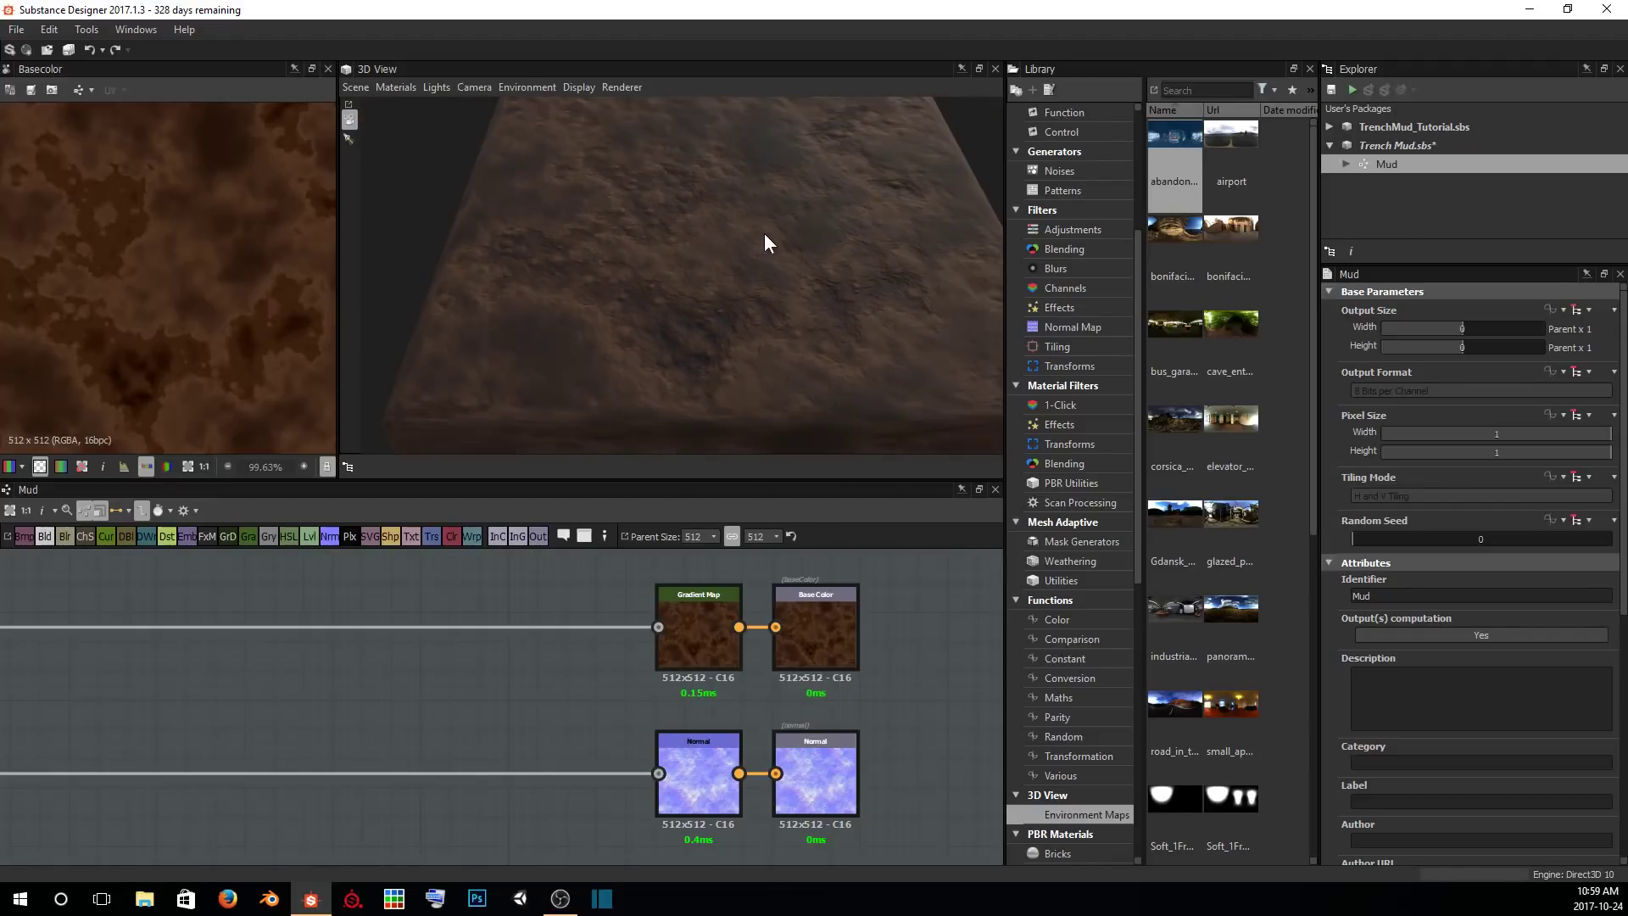
drag(755, 226, 595, 133)
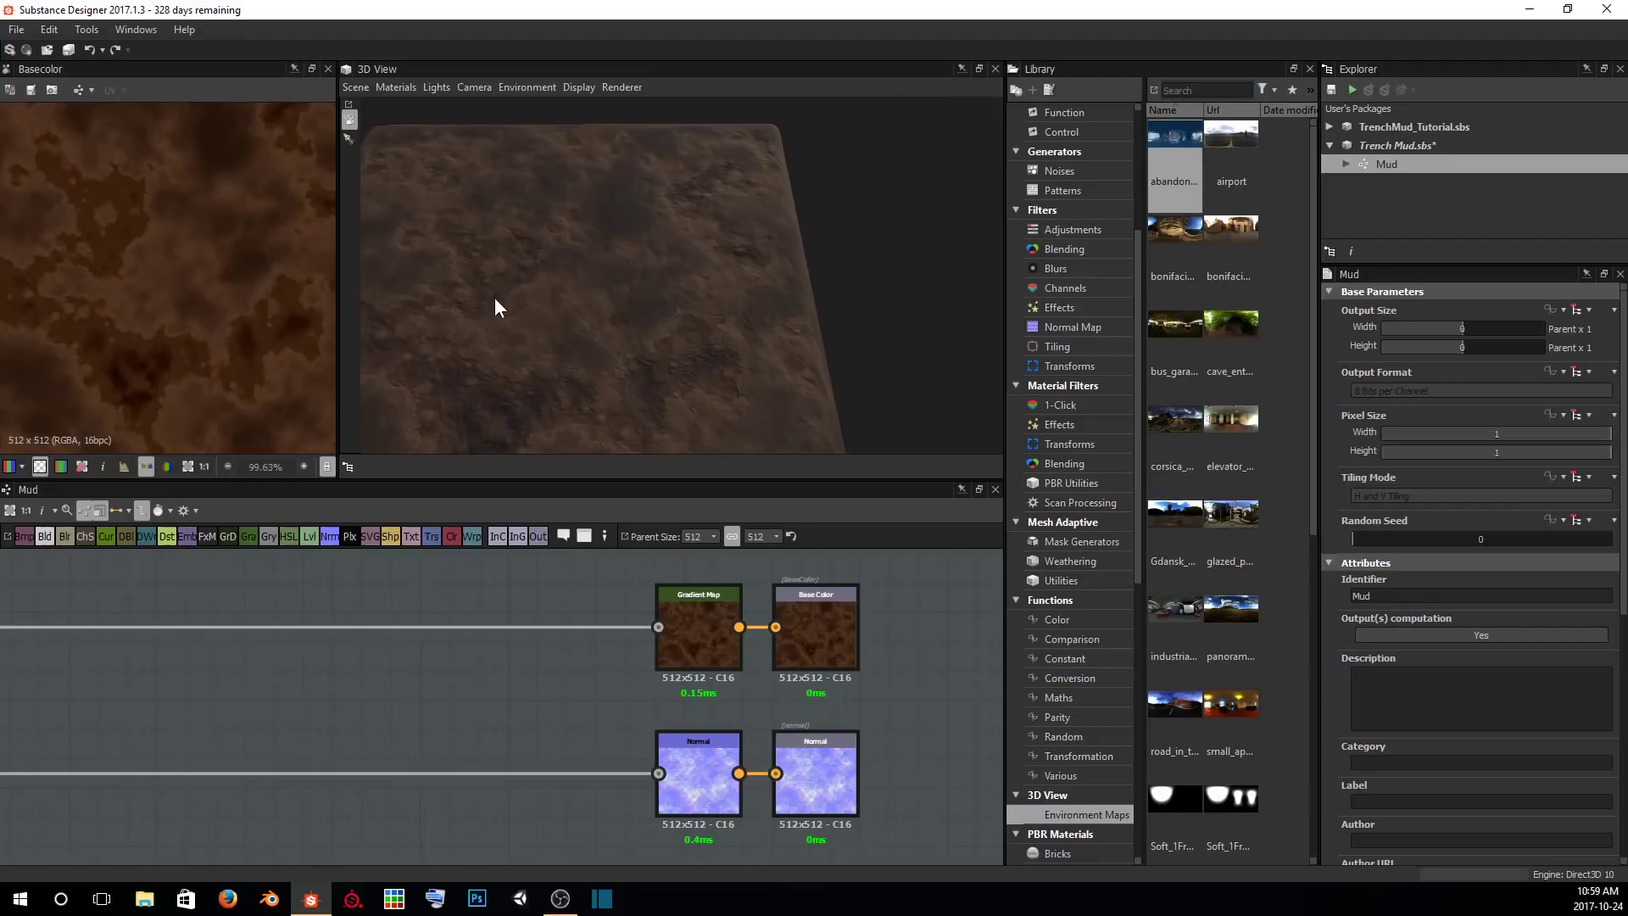
drag(492, 314, 772, 207)
Move the Gradient Map node away from the Base Color output to leave room between them.
scroll(636, 606, down, 2)
middle_drag(636, 622, 811, 656)
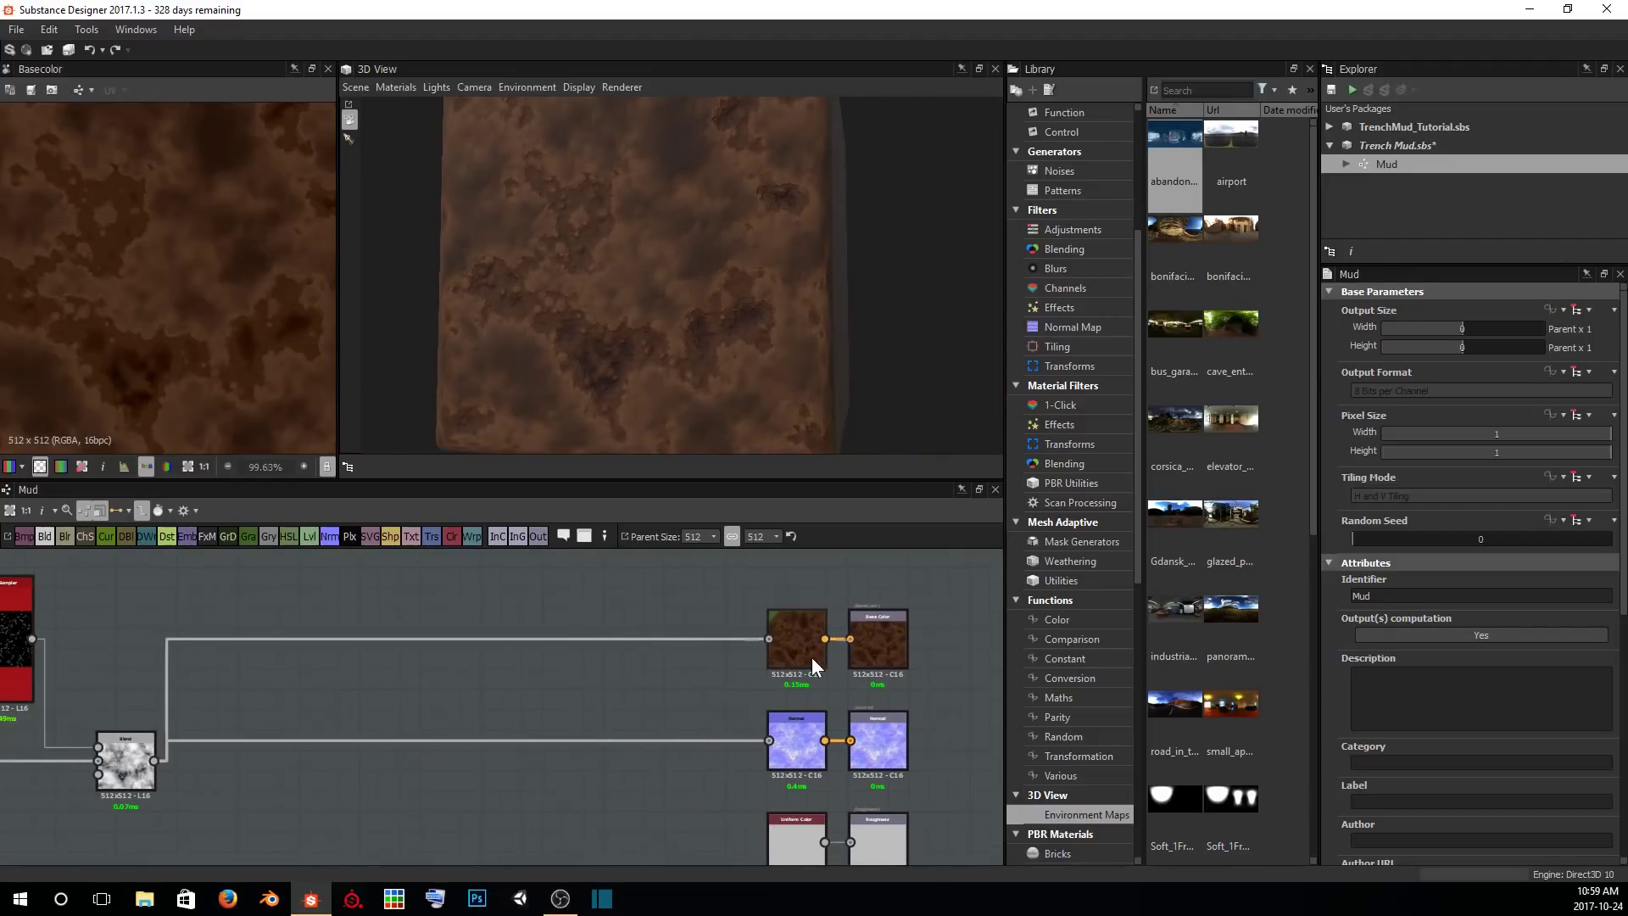
drag(762, 636, 570, 636)
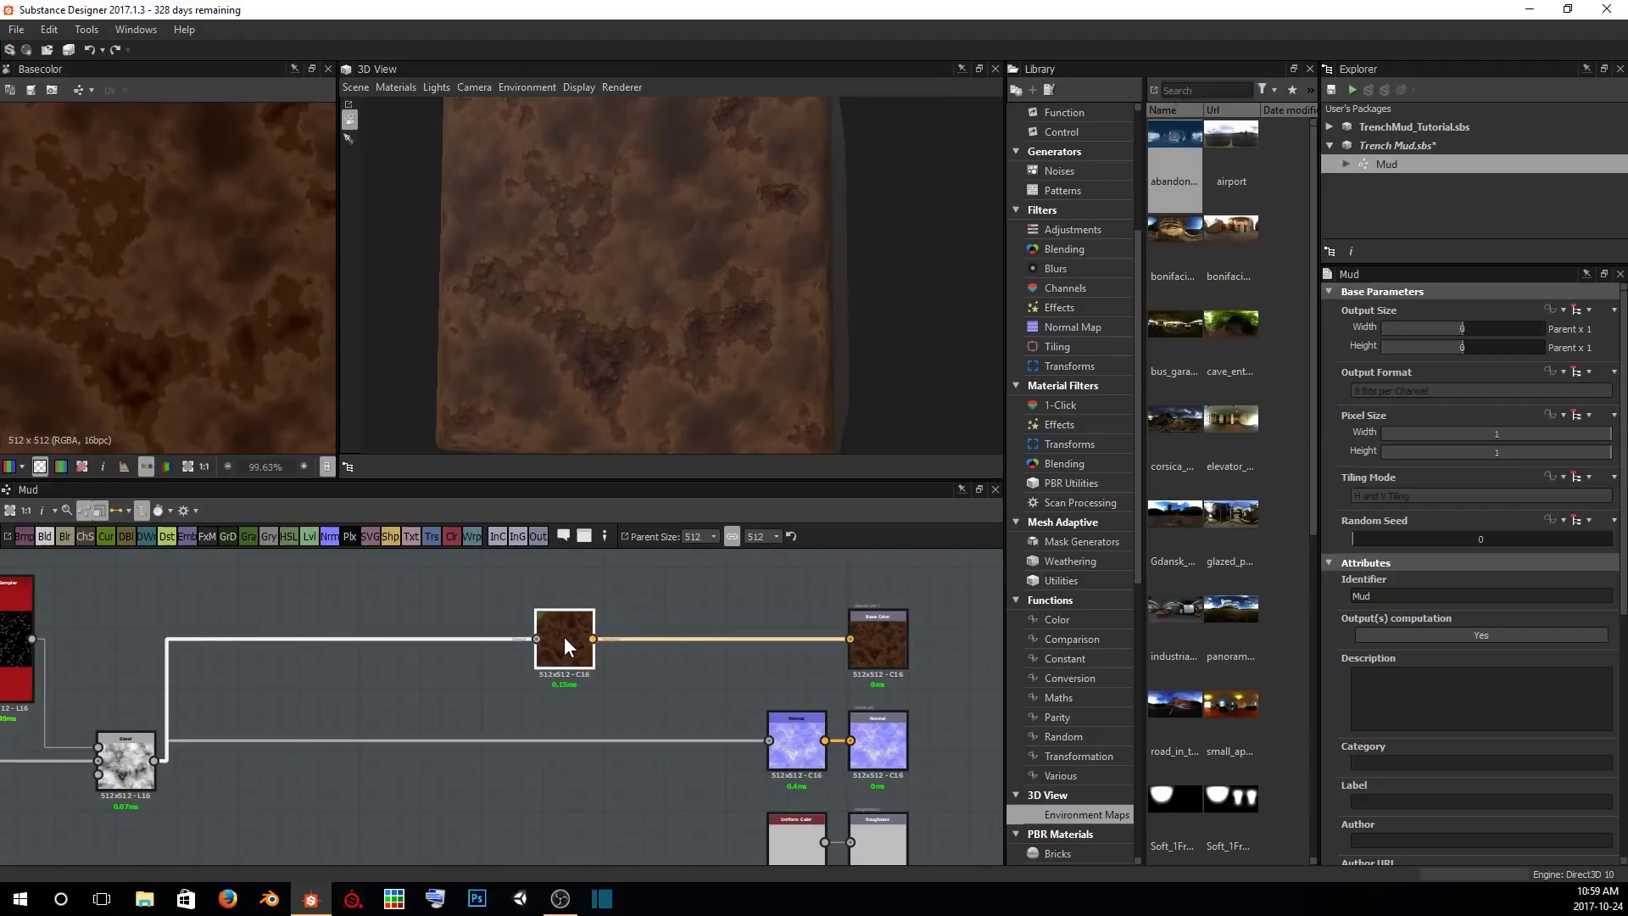
click(471, 606)
scroll(594, 653, down, 4)
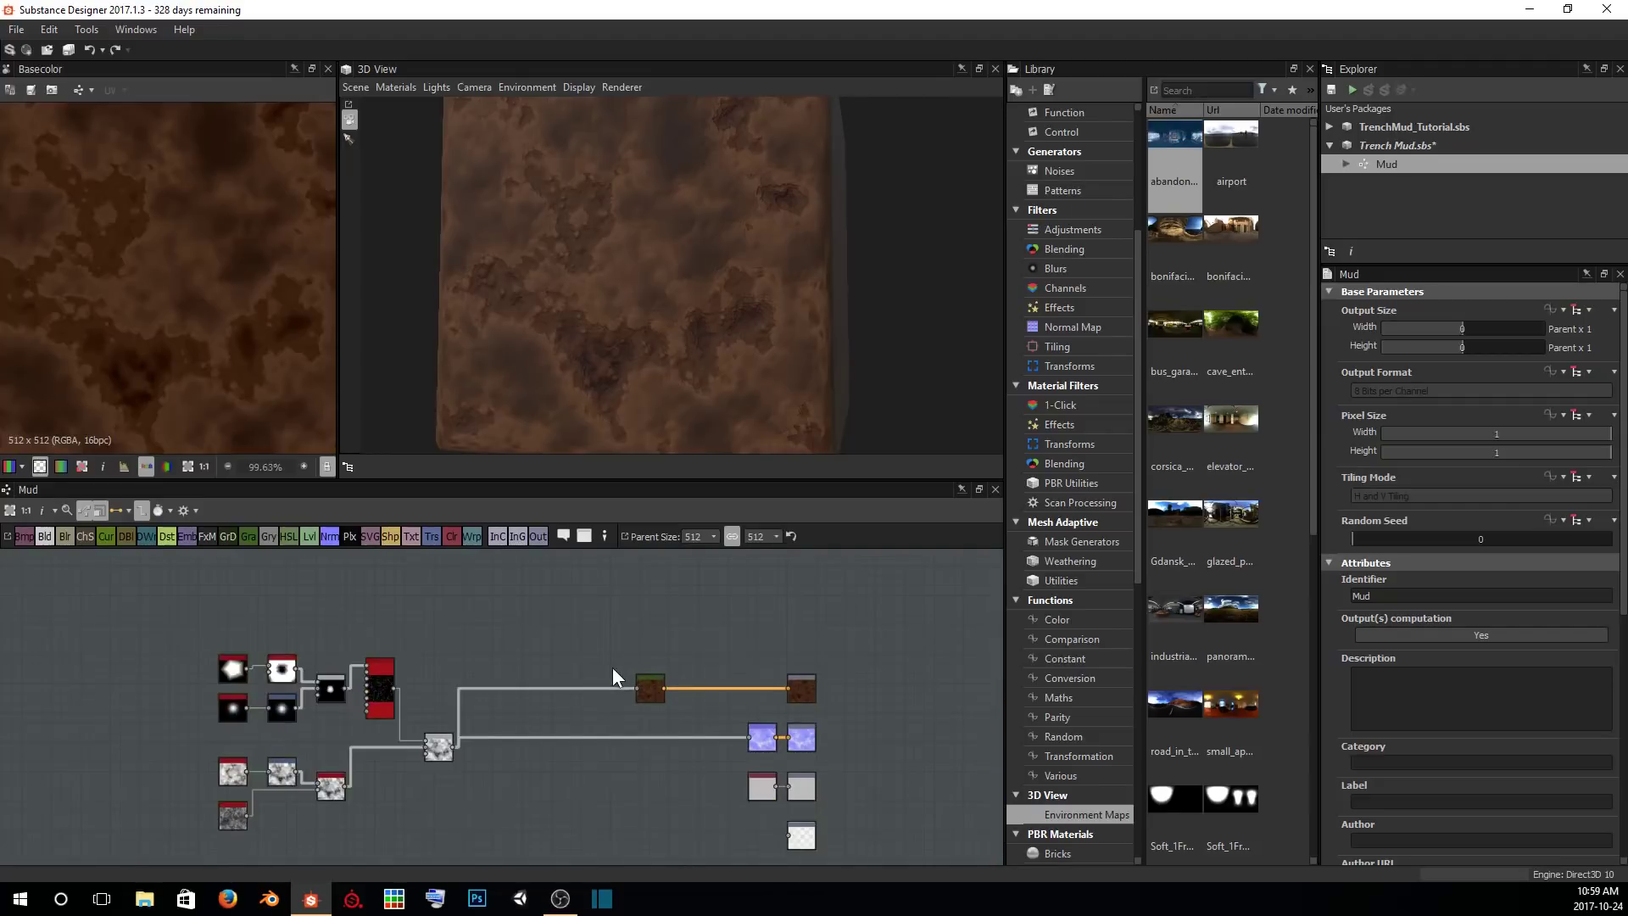
Add a second Gradient Map node just above the existing one.
scroll(679, 629, up, 4)
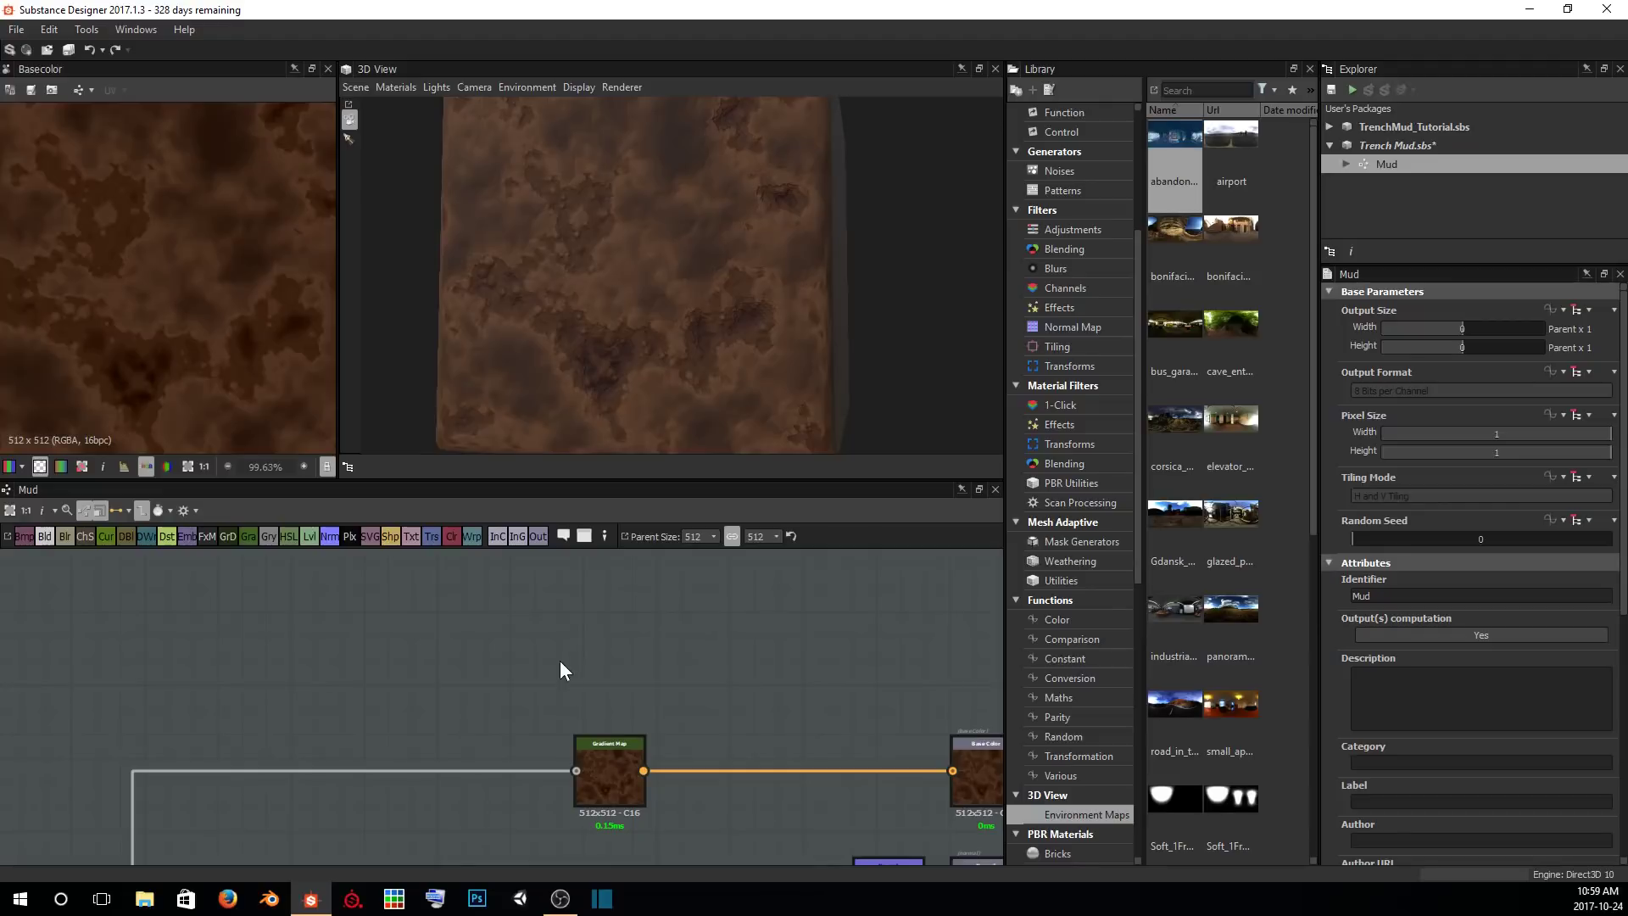
middle_drag(561, 662, 583, 617)
key(space)
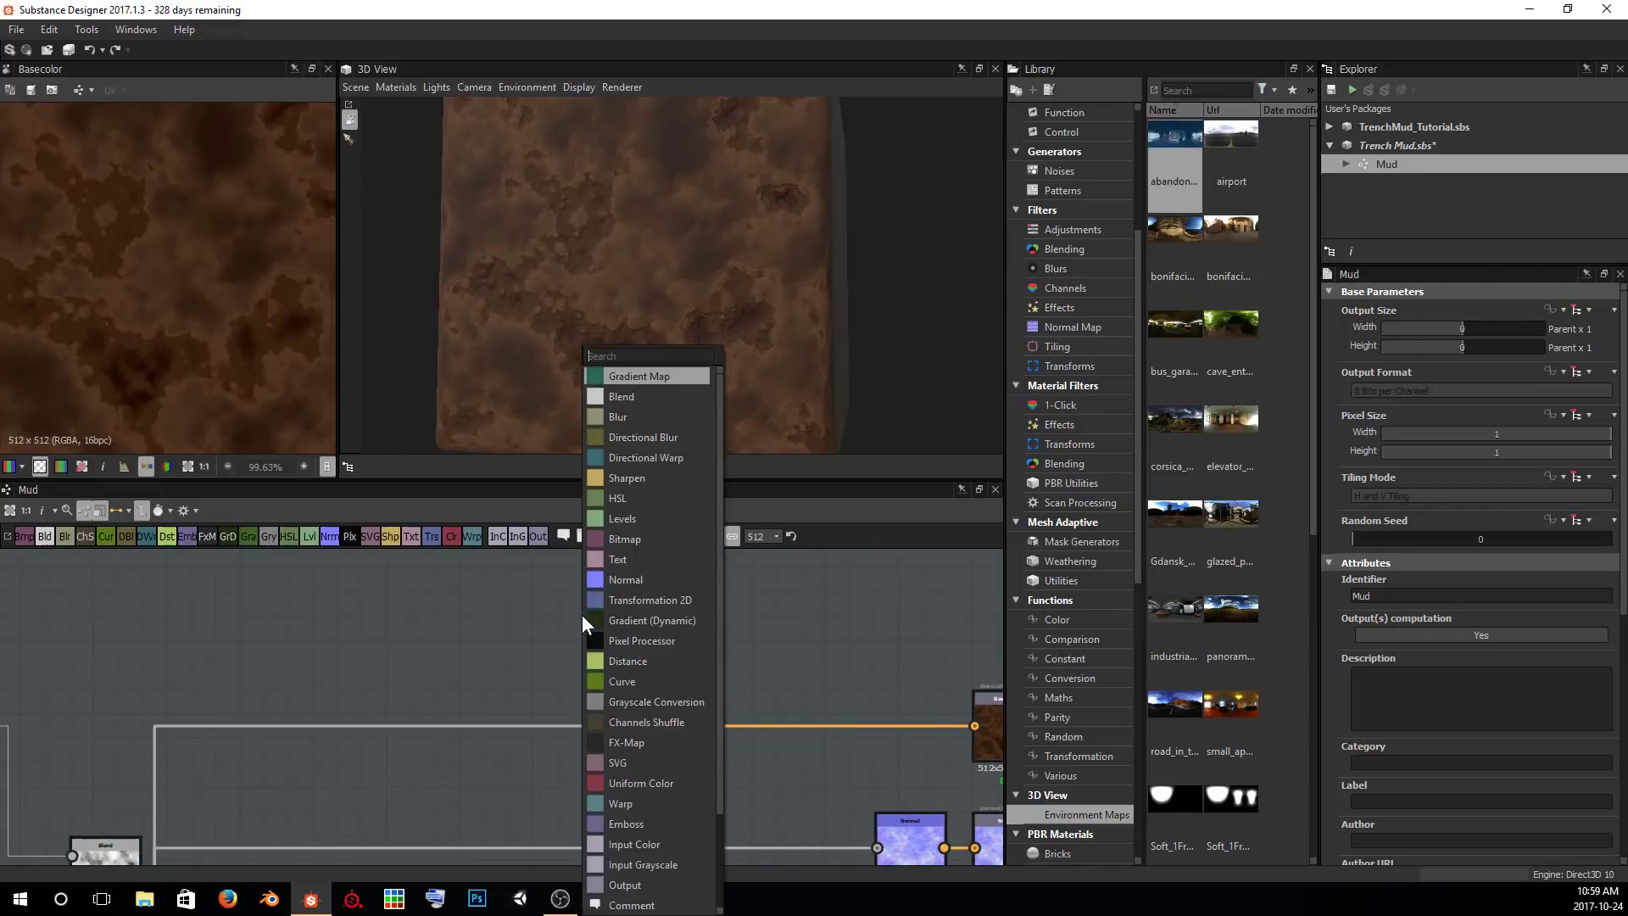
text(gradien)
key(Return)
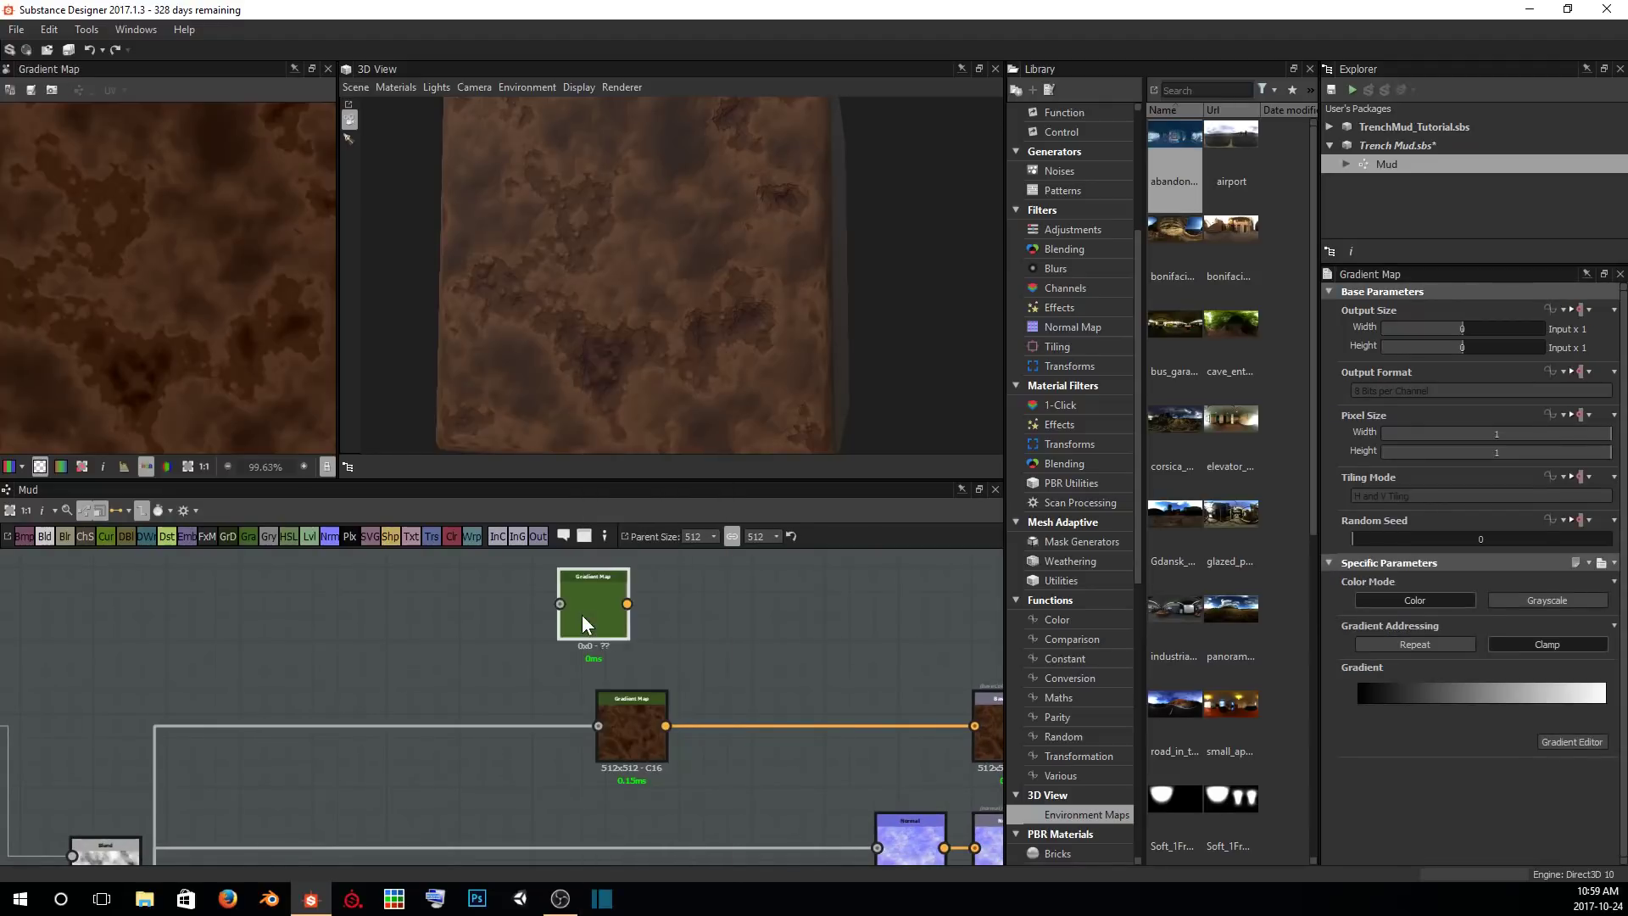
drag(620, 638, 632, 641)
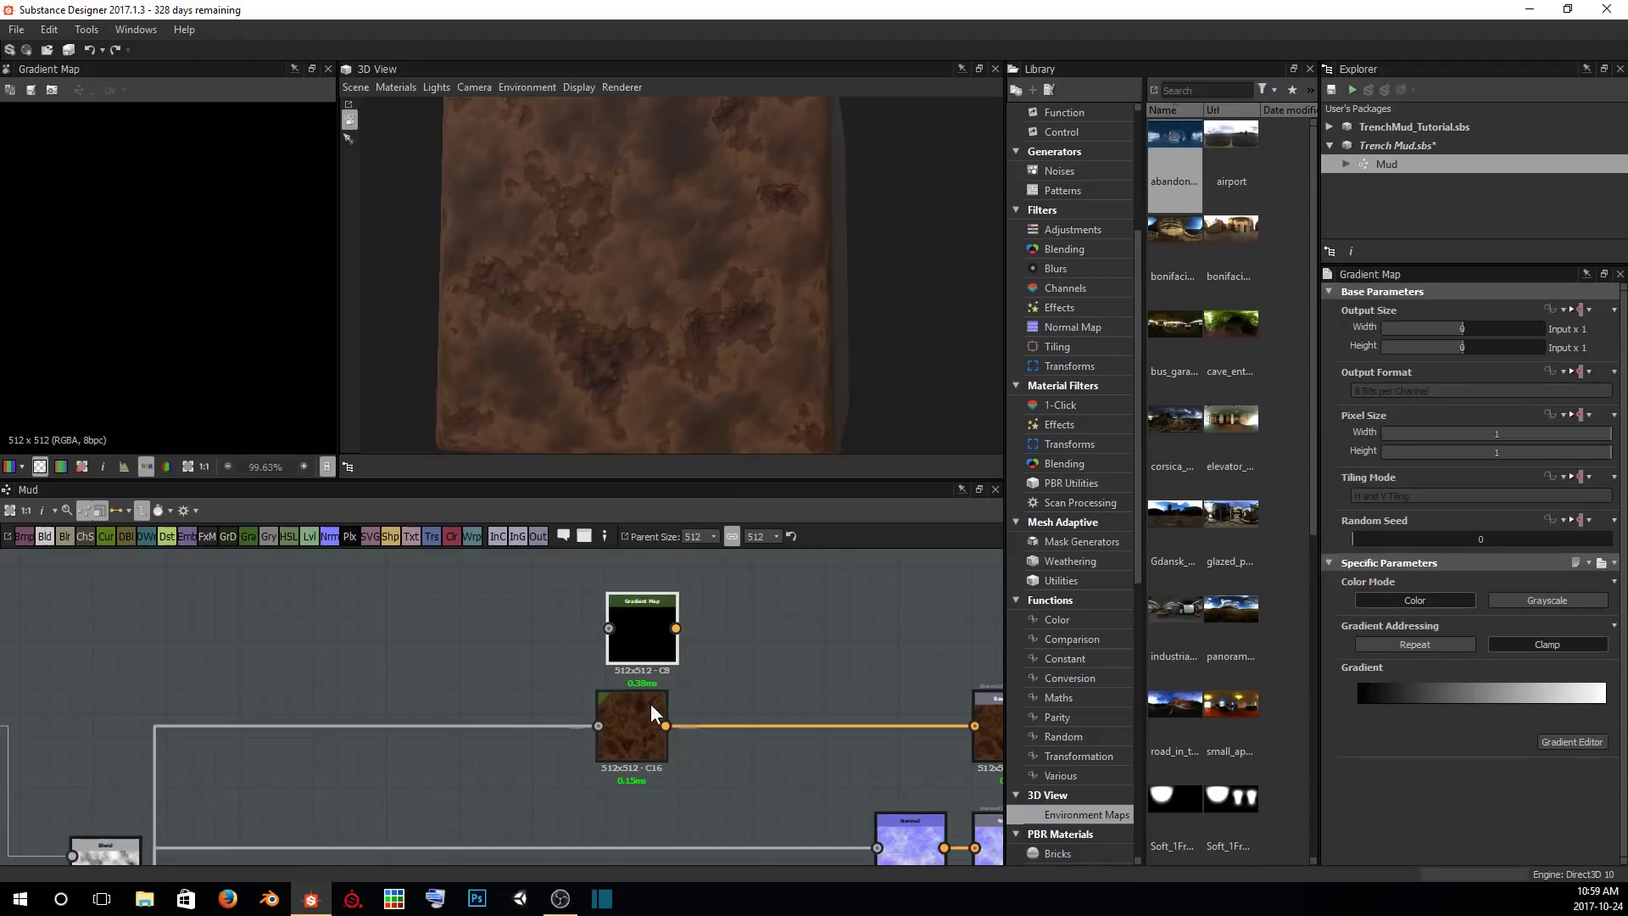
drag(650, 704, 654, 714)
Connect the BnW Spots 1 node's output to the input of the new Gradient Map.
scroll(436, 736, down, 2)
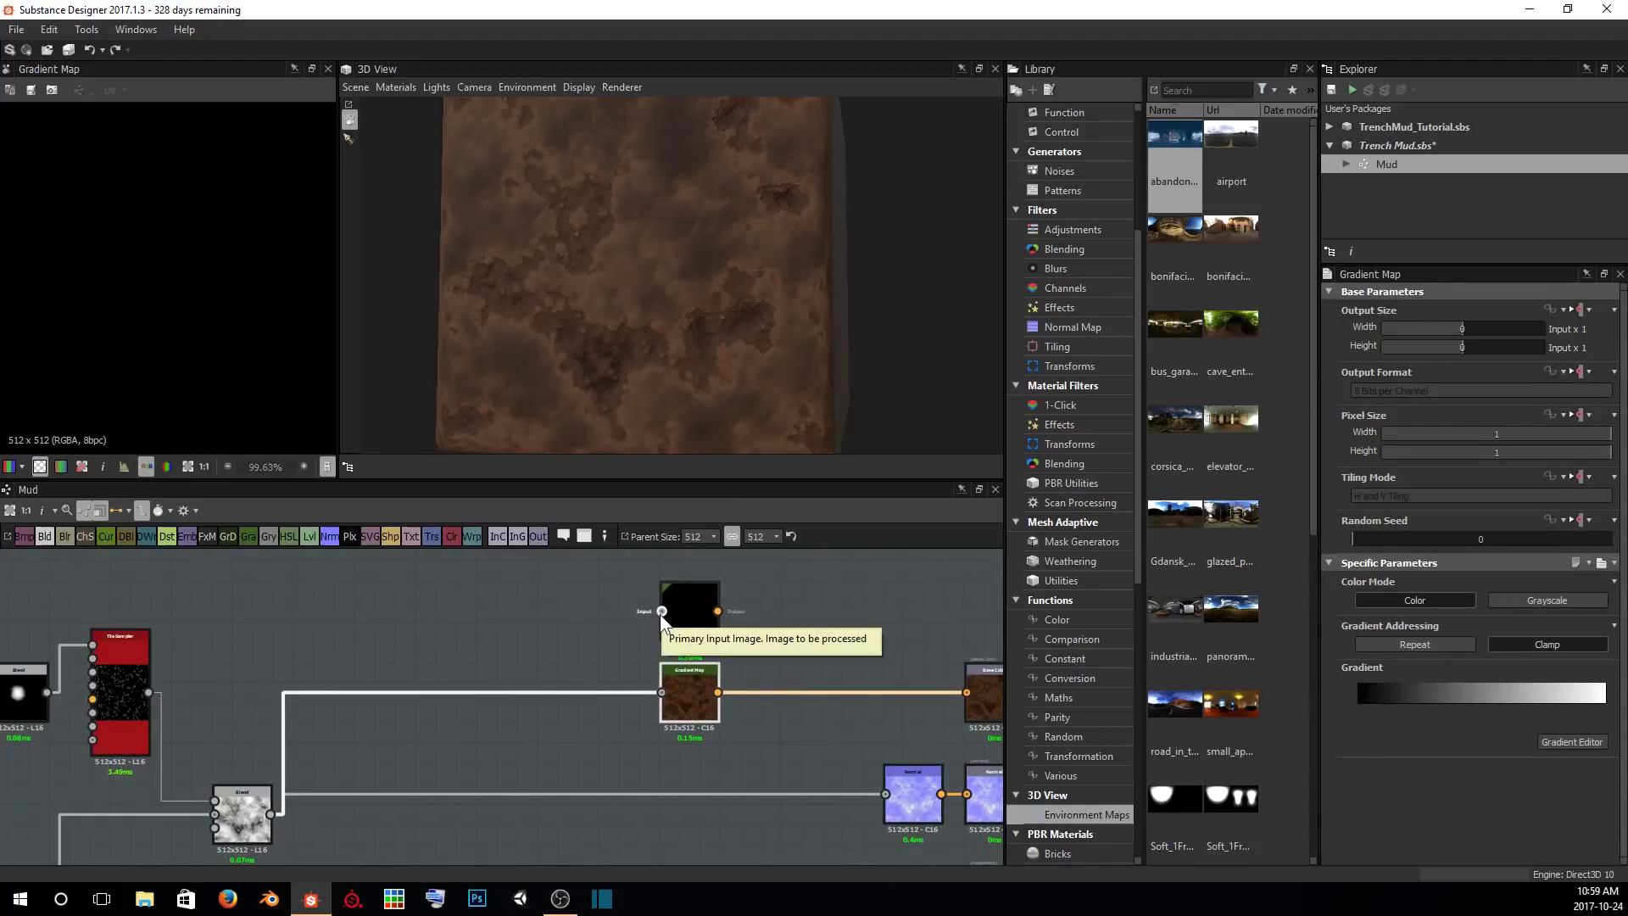
scroll(592, 656, down, 2)
scroll(585, 648, down, 2)
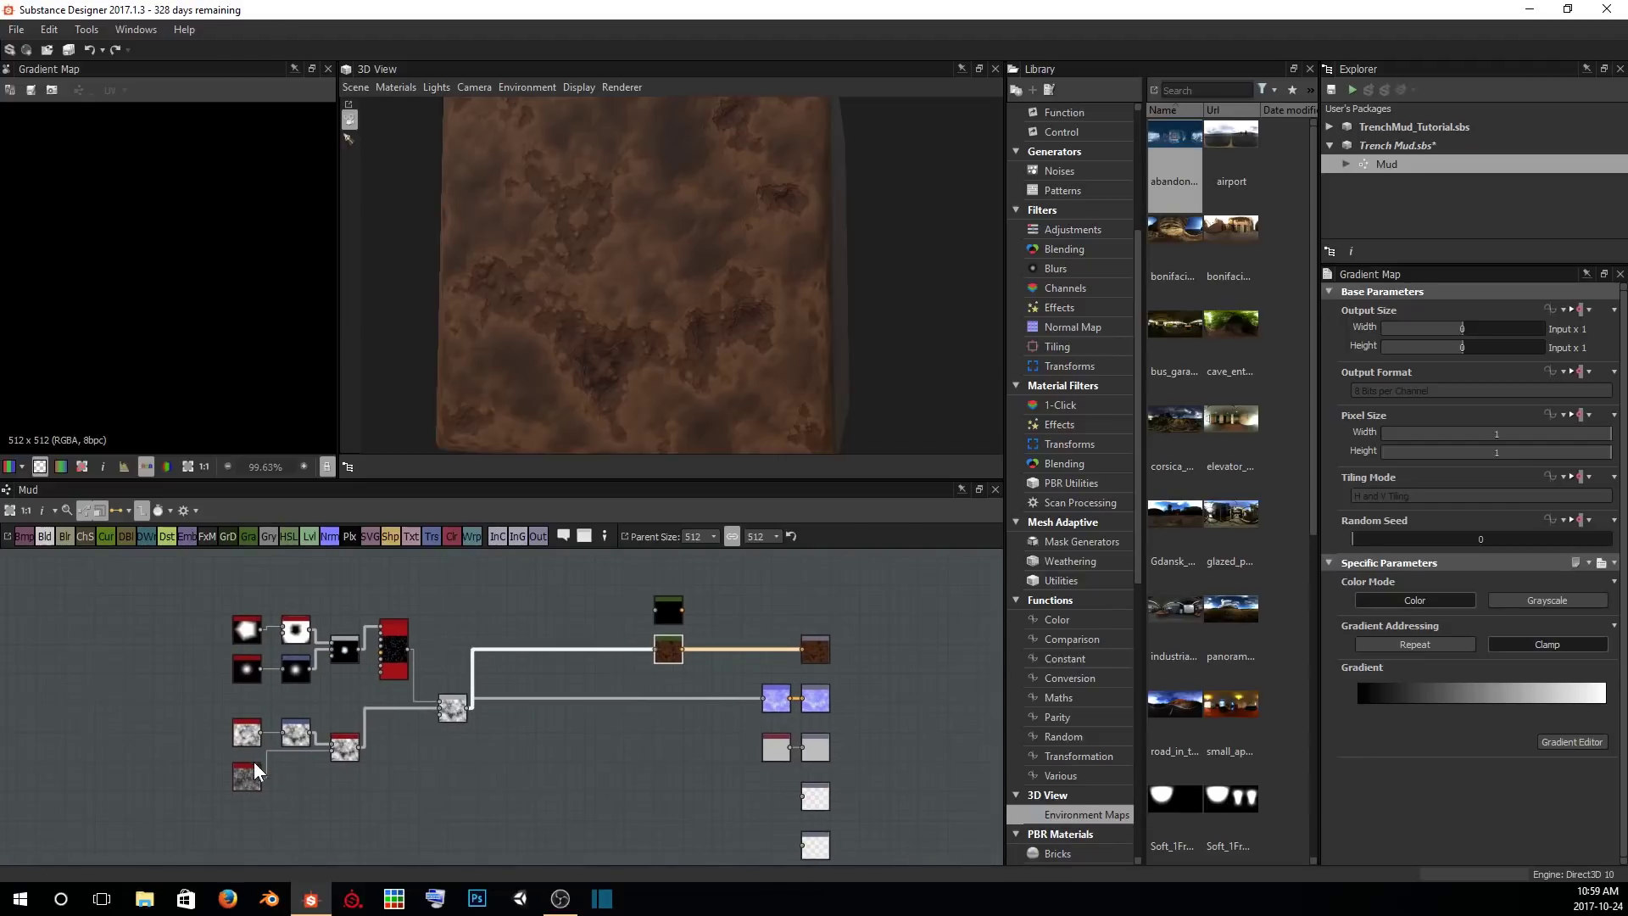
drag(475, 717, 650, 607)
scroll(241, 785, up, 4)
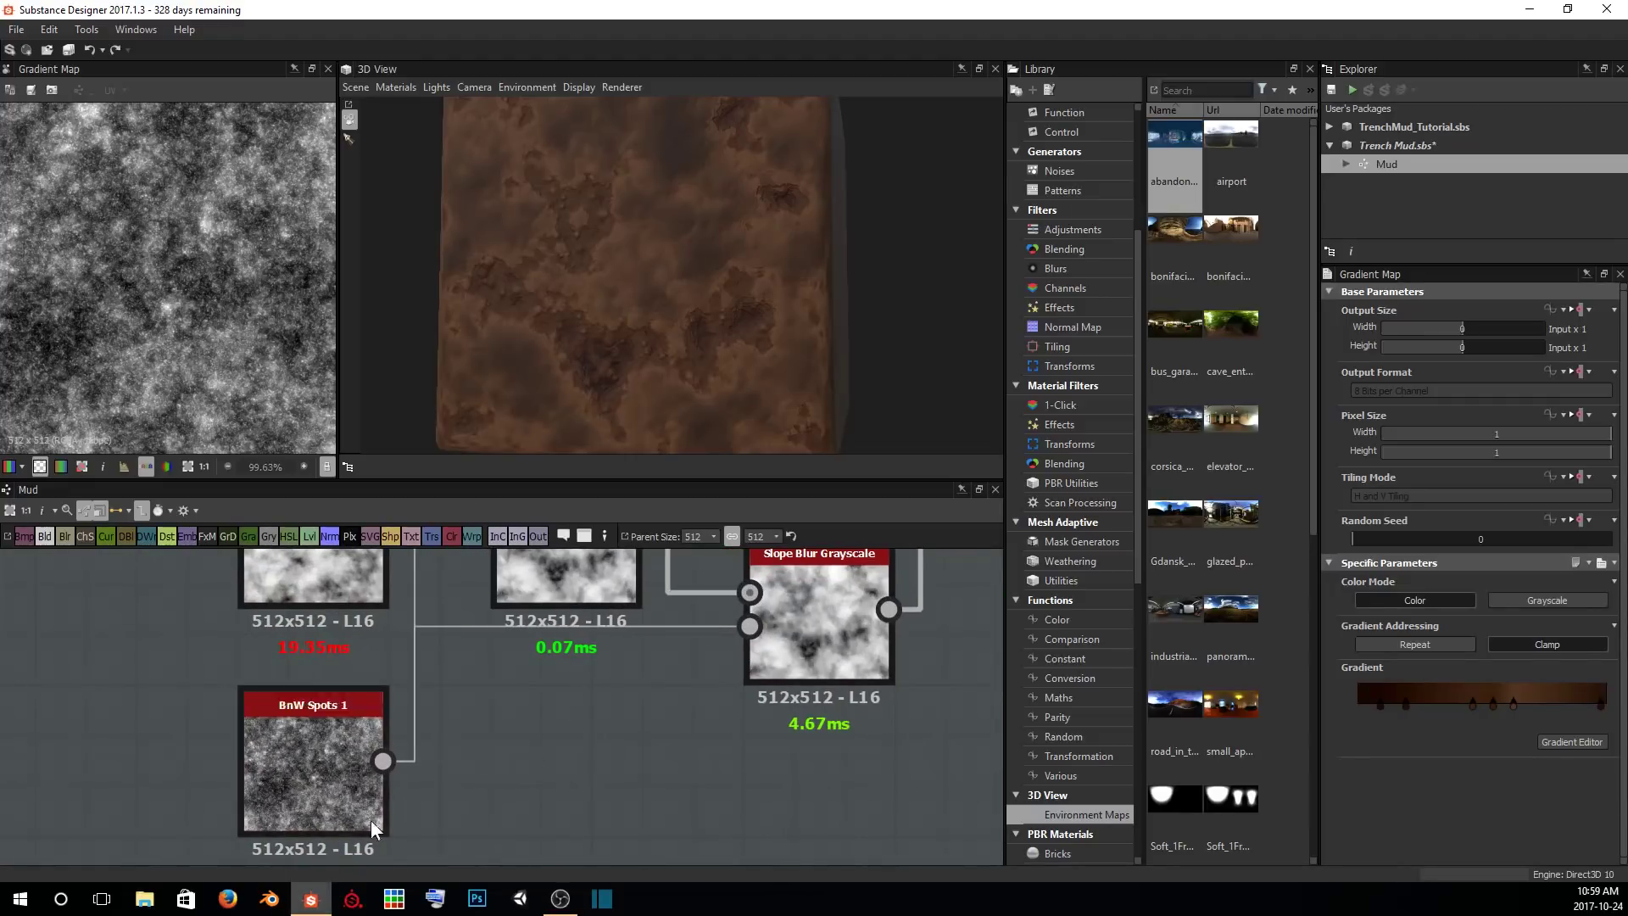
scroll(350, 742, down, 4)
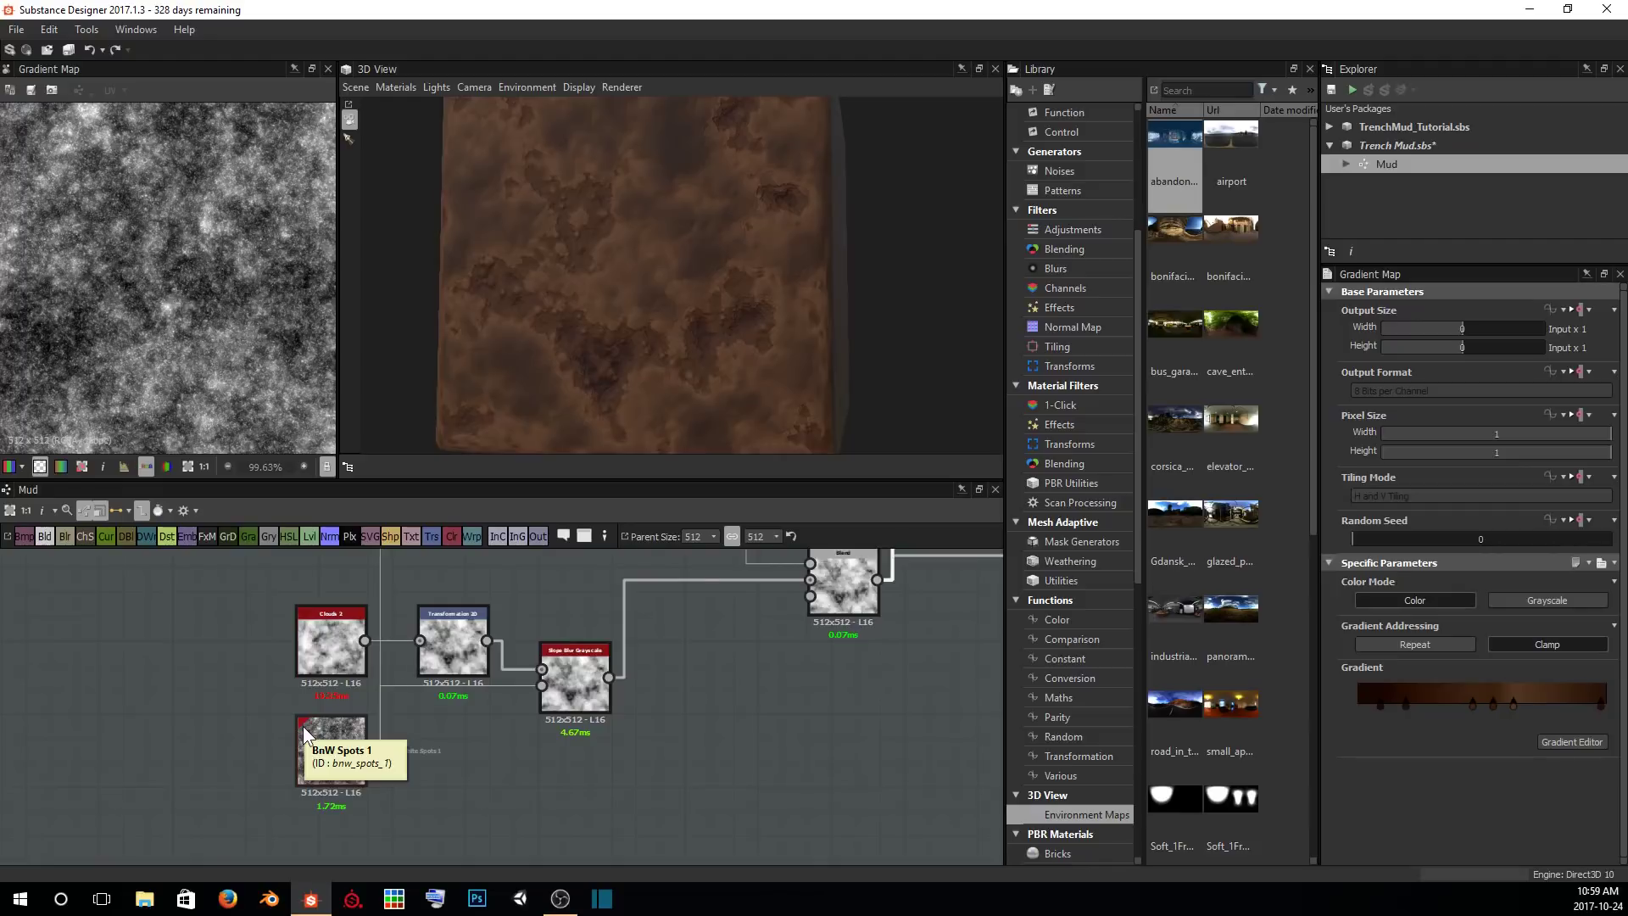
Give the new Gradient Map a brown gradient by sampling the mud colours across the 3D preview with the gradient eyedropper.
middle_drag(780, 611, 523, 688)
scroll(526, 689, down, 3)
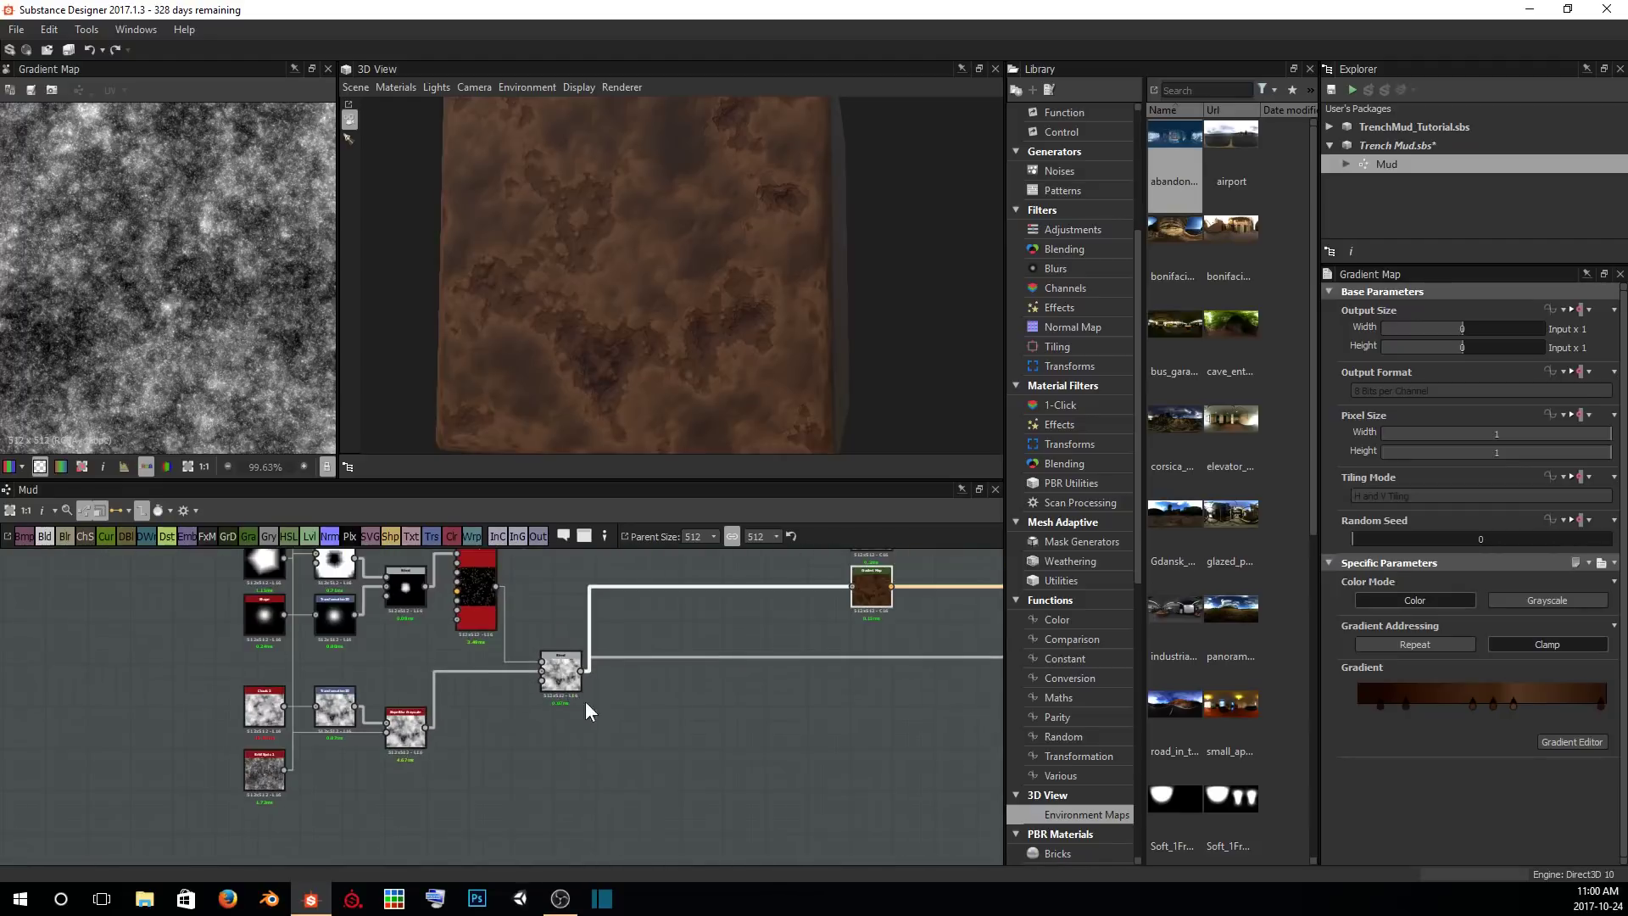
middle_drag(683, 645, 622, 671)
scroll(623, 723, down, 2)
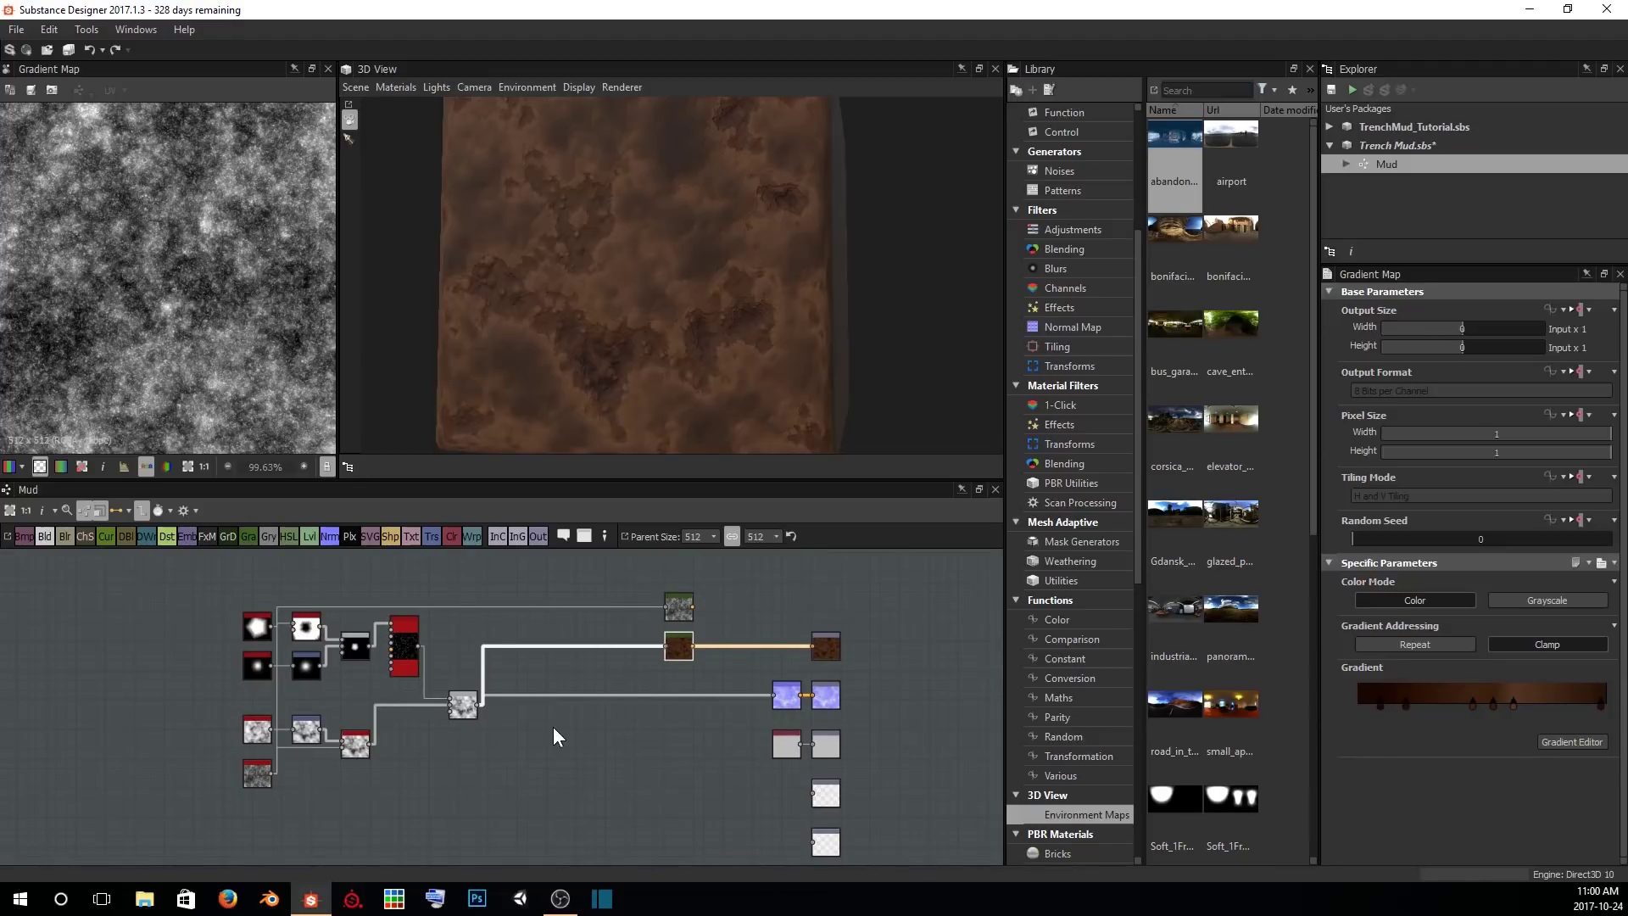
scroll(592, 695, up, 2)
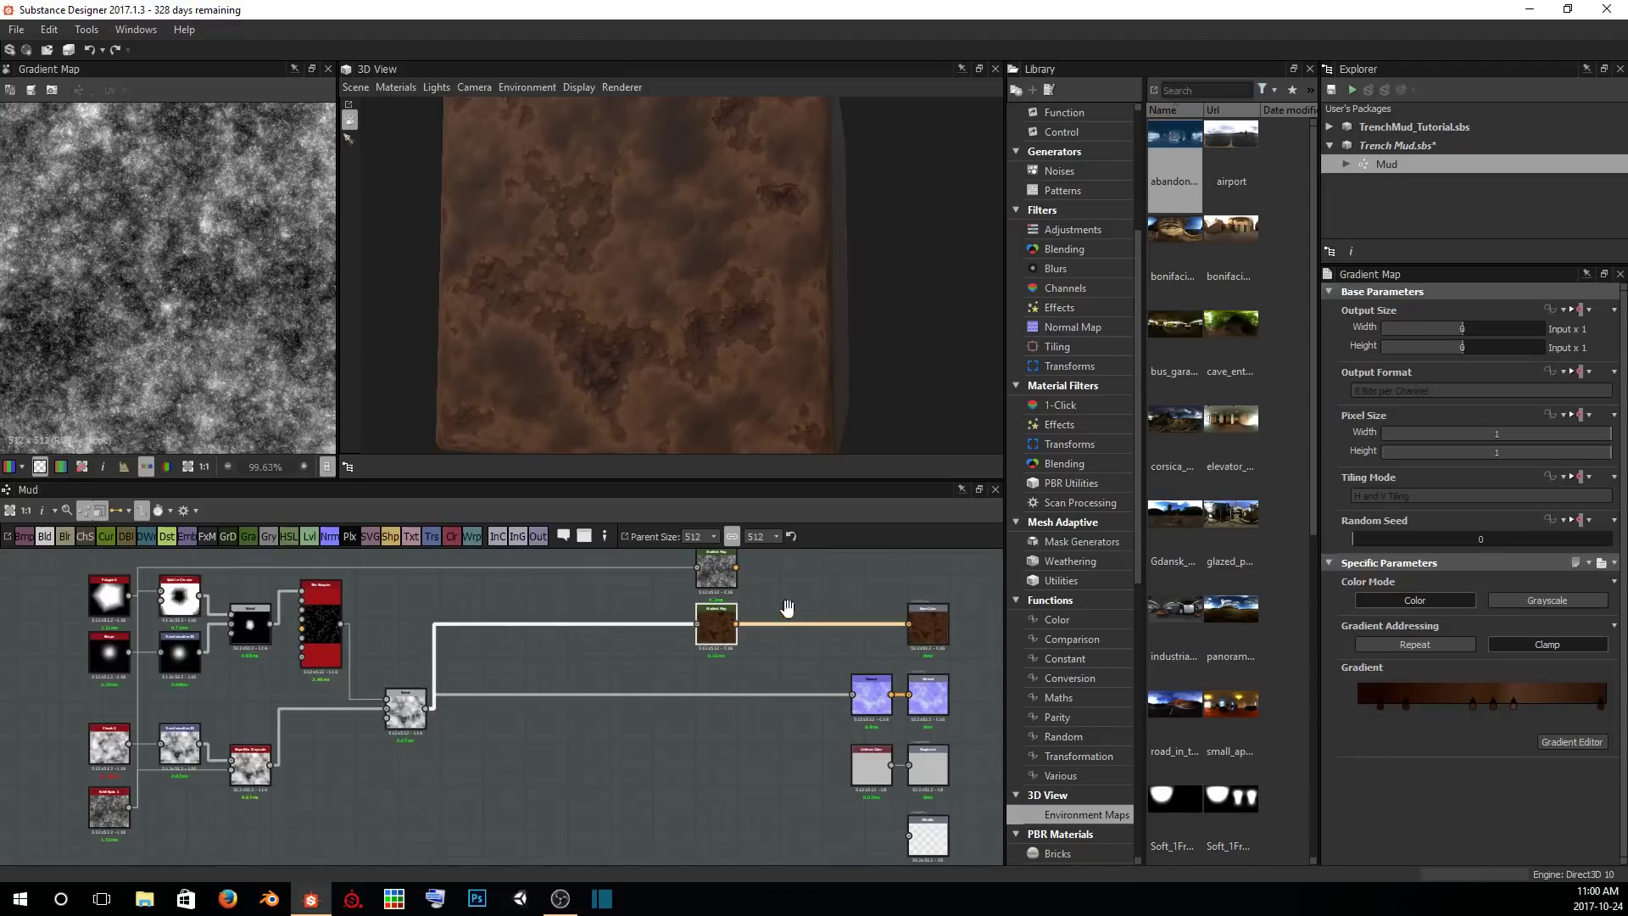
middle_drag(782, 607, 726, 697)
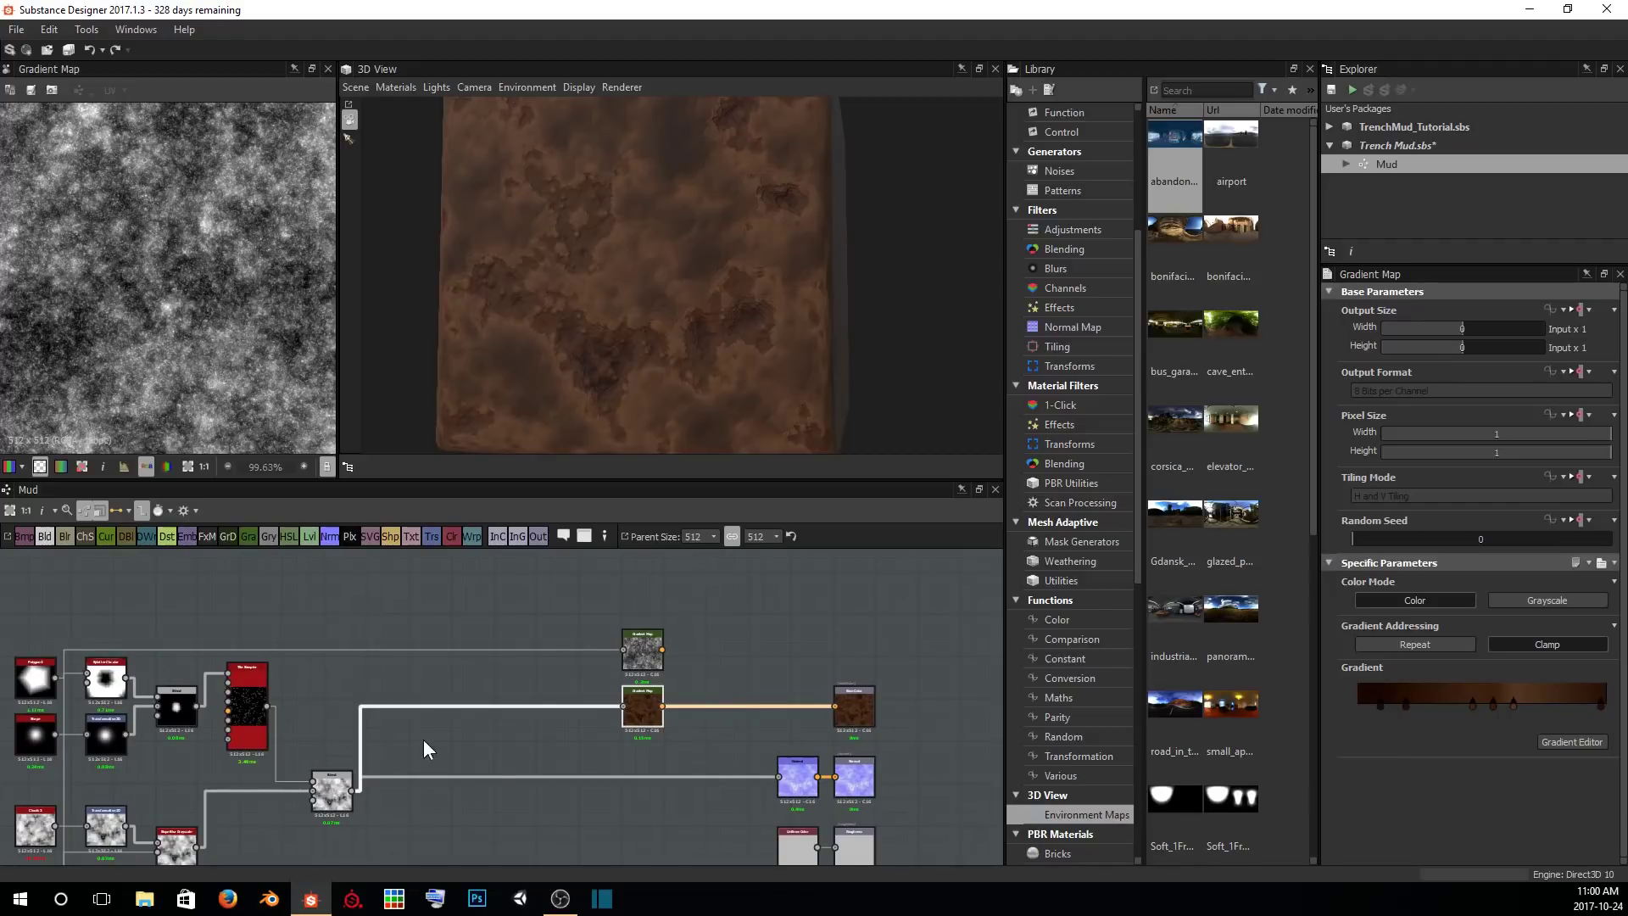
scroll(611, 649, up, 5)
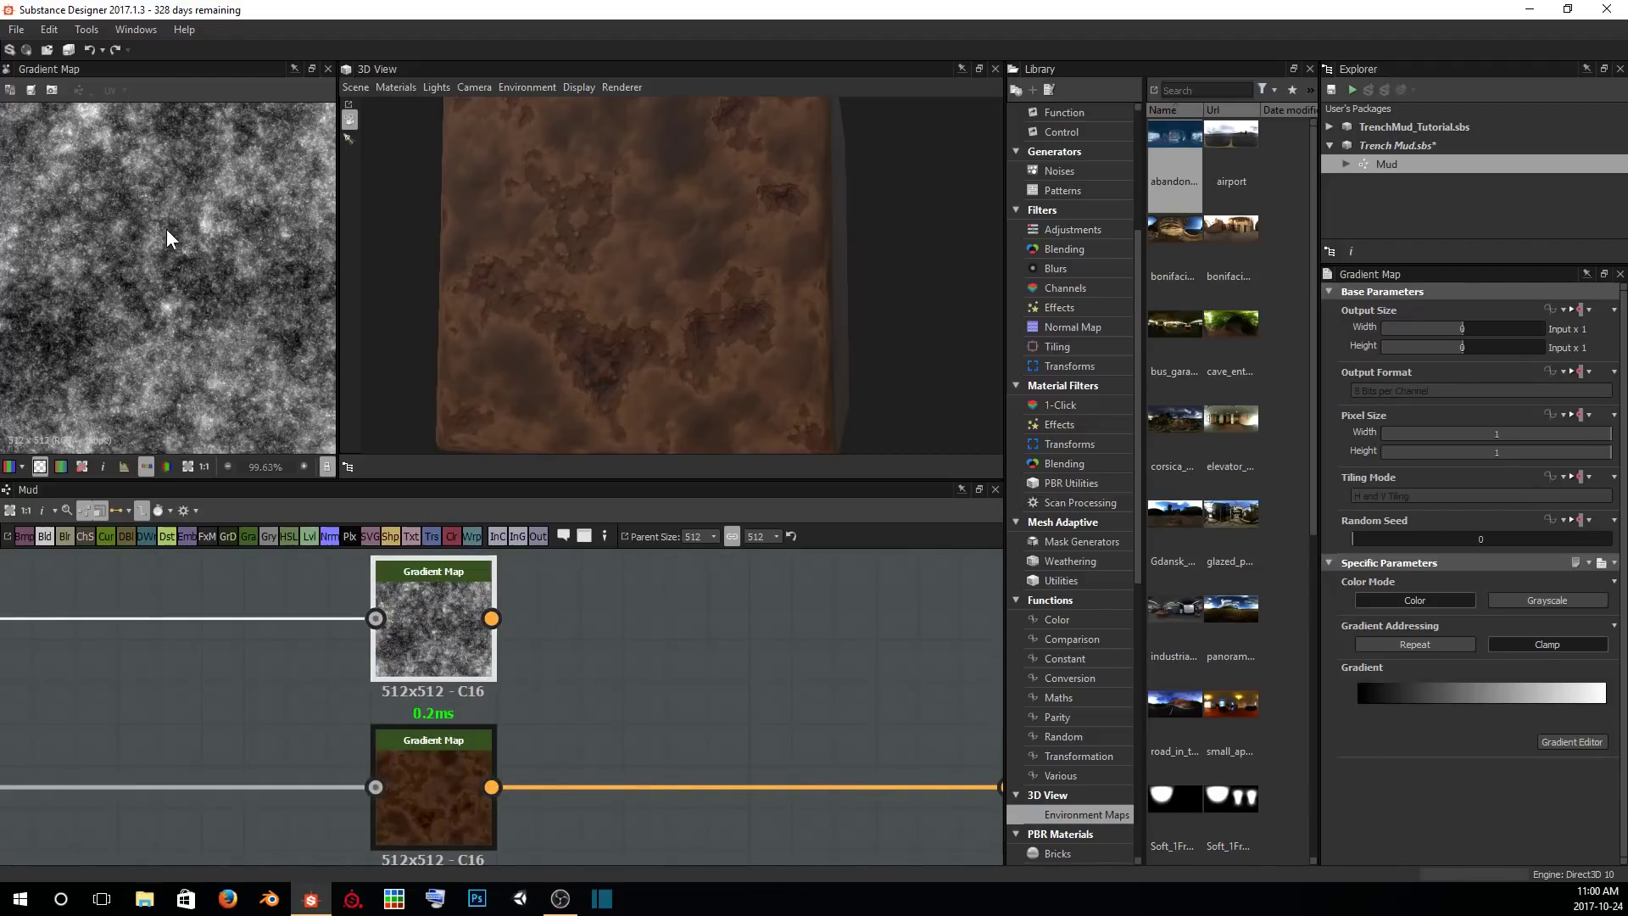
scroll(161, 230, down, 2)
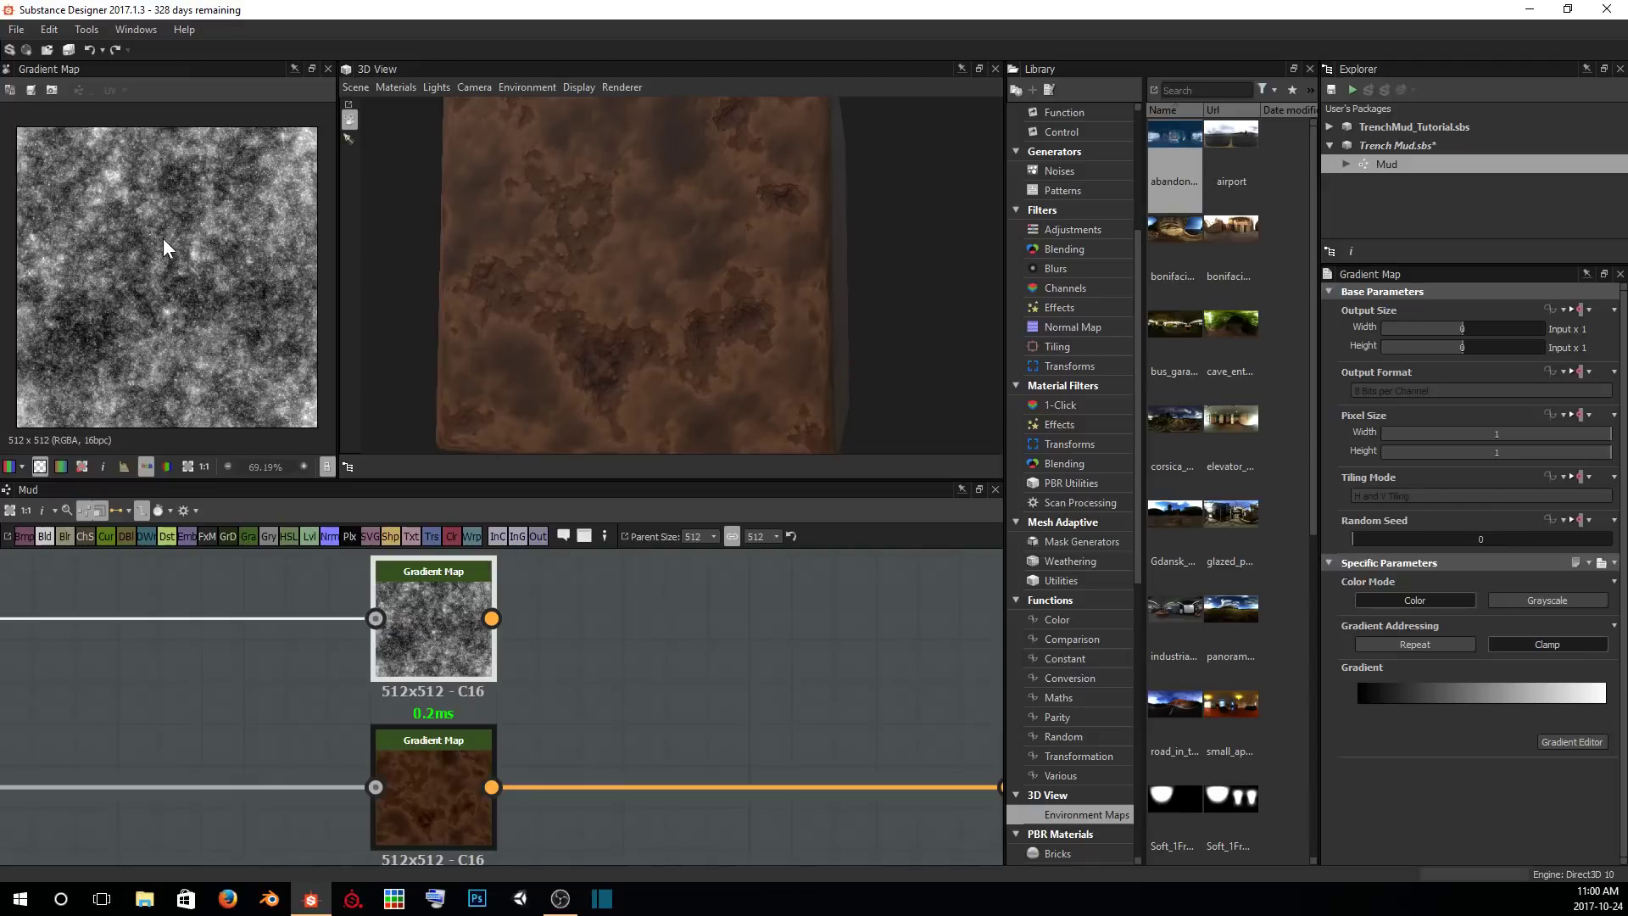
click(1569, 744)
click(1193, 119)
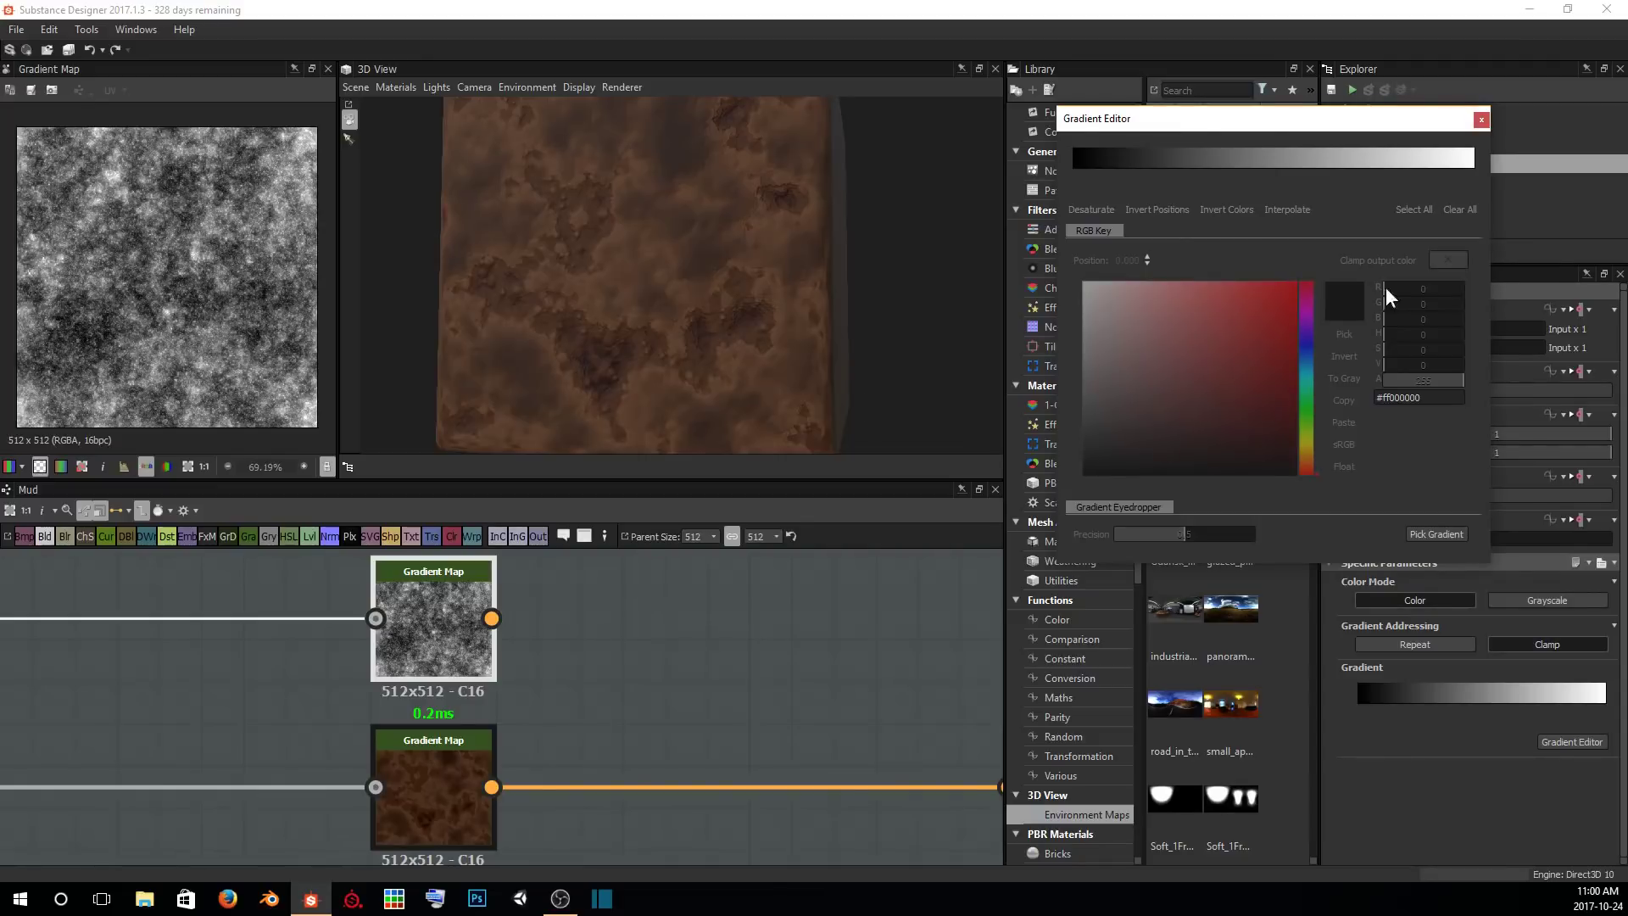
click(1436, 533)
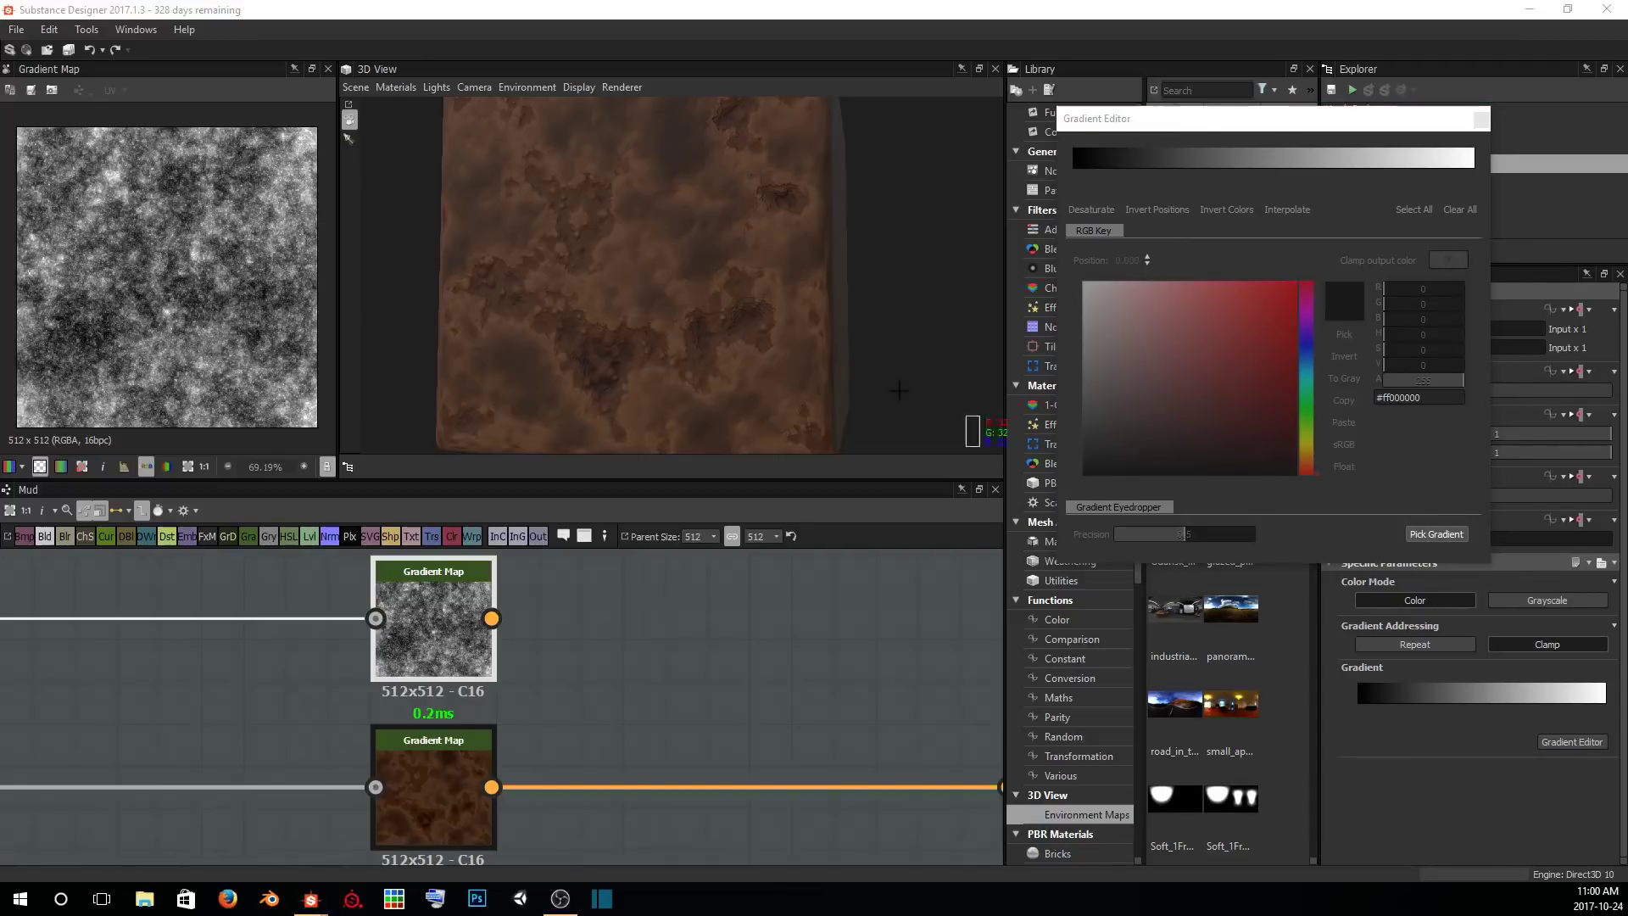
drag(658, 277, 674, 222)
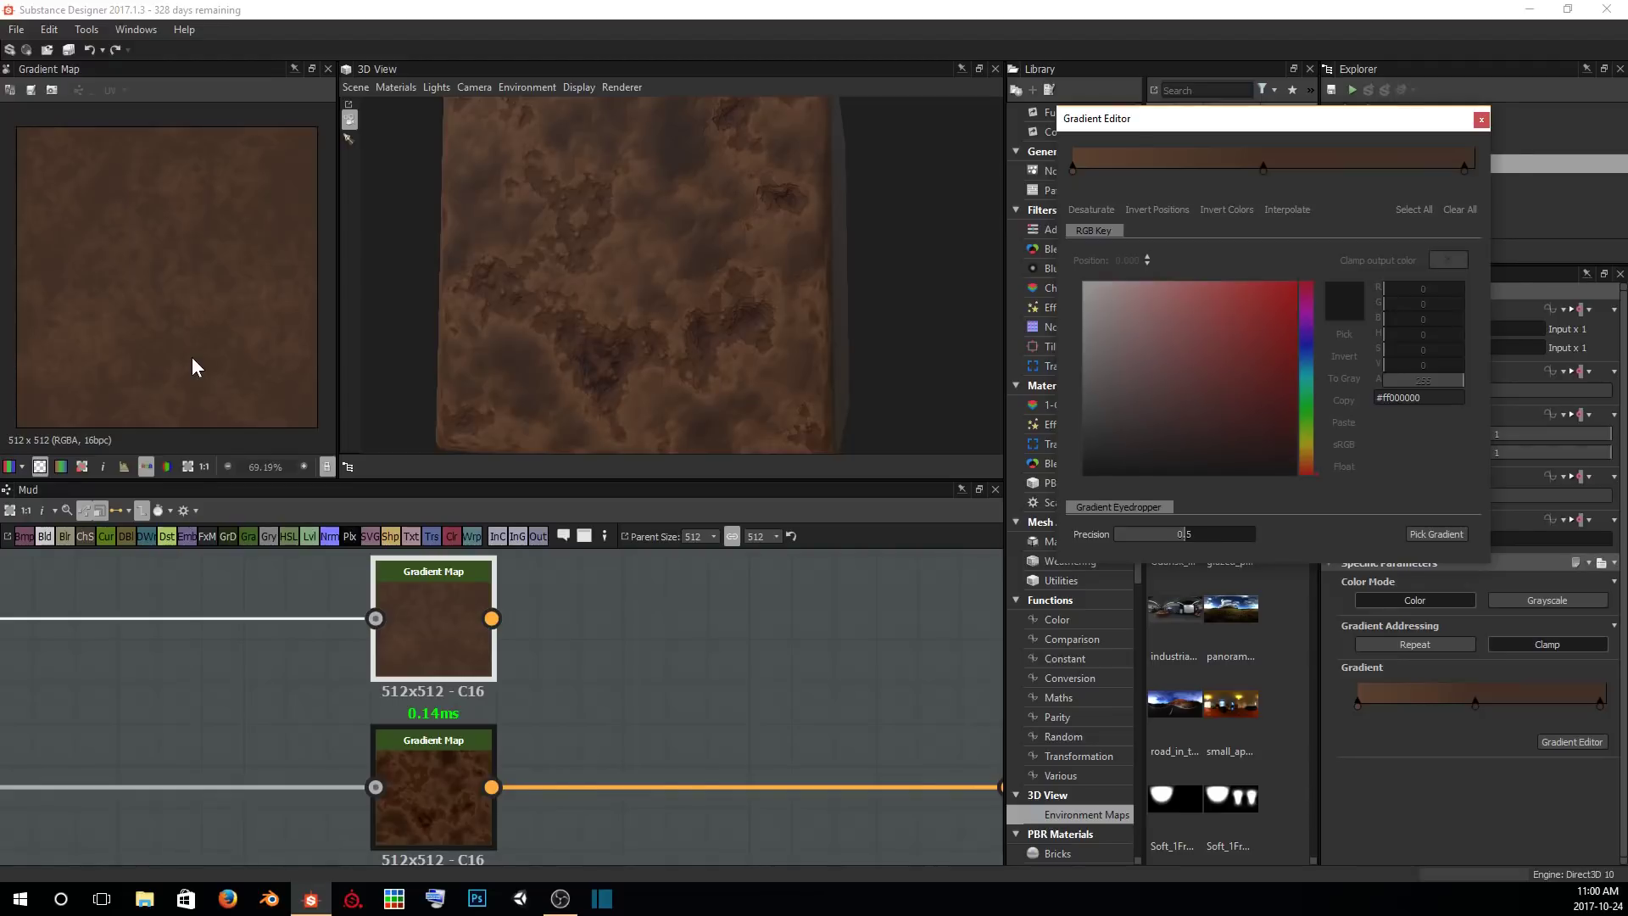
Insert a Blend node between the original Gradient Map and the Base Color output.
click(435, 793)
middle_drag(651, 703, 642, 696)
key(space)
text(blend)
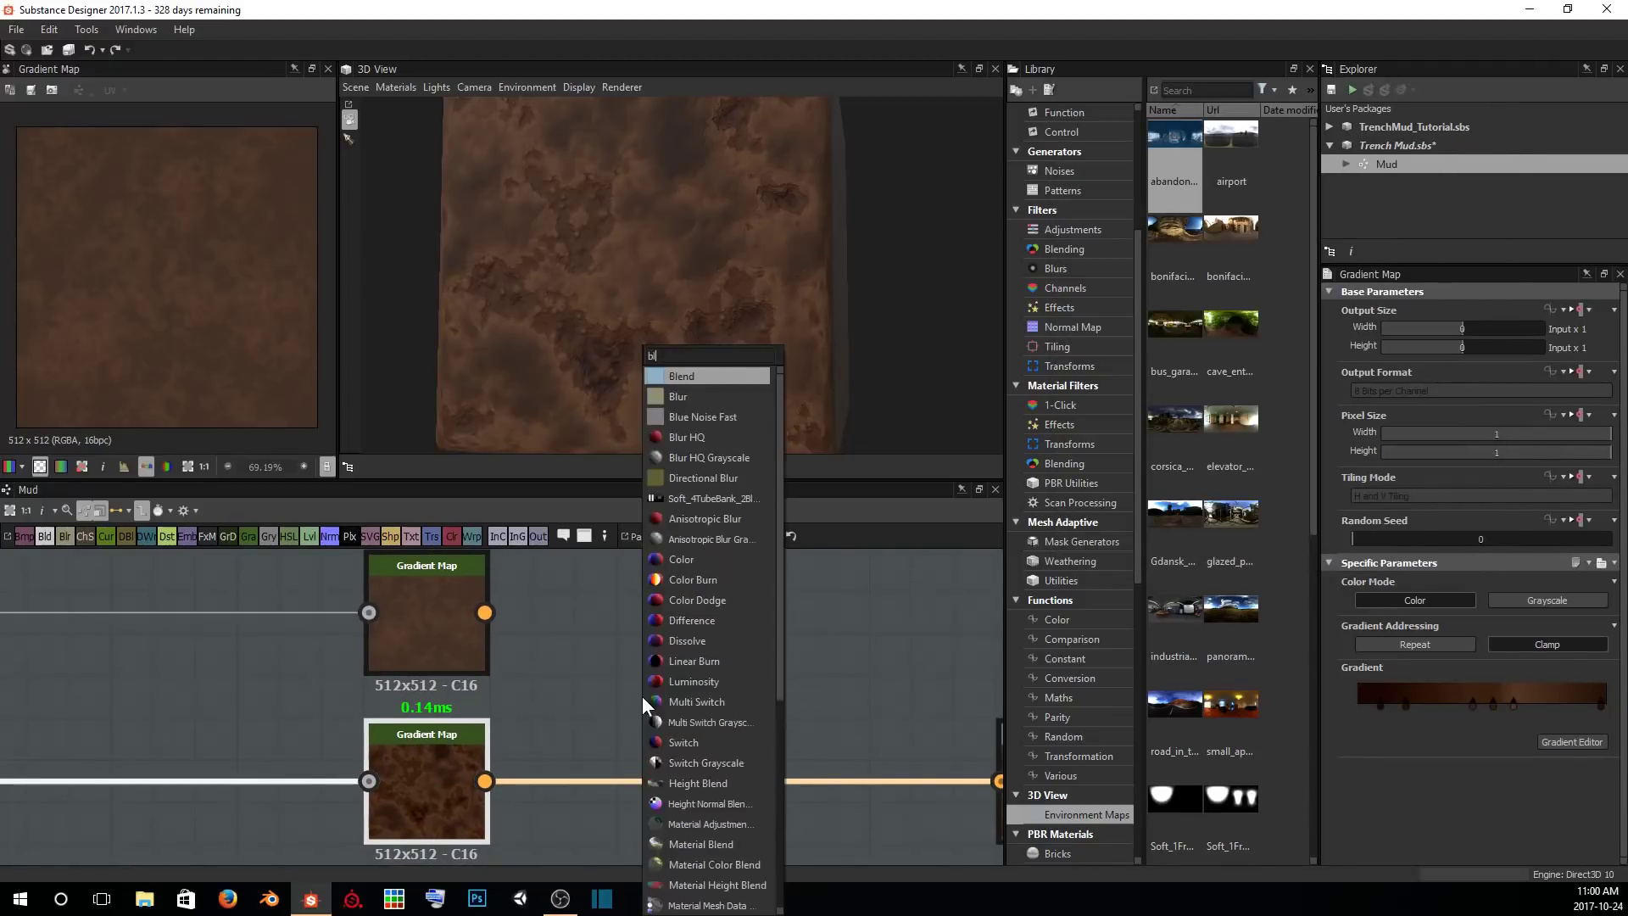
key(Return)
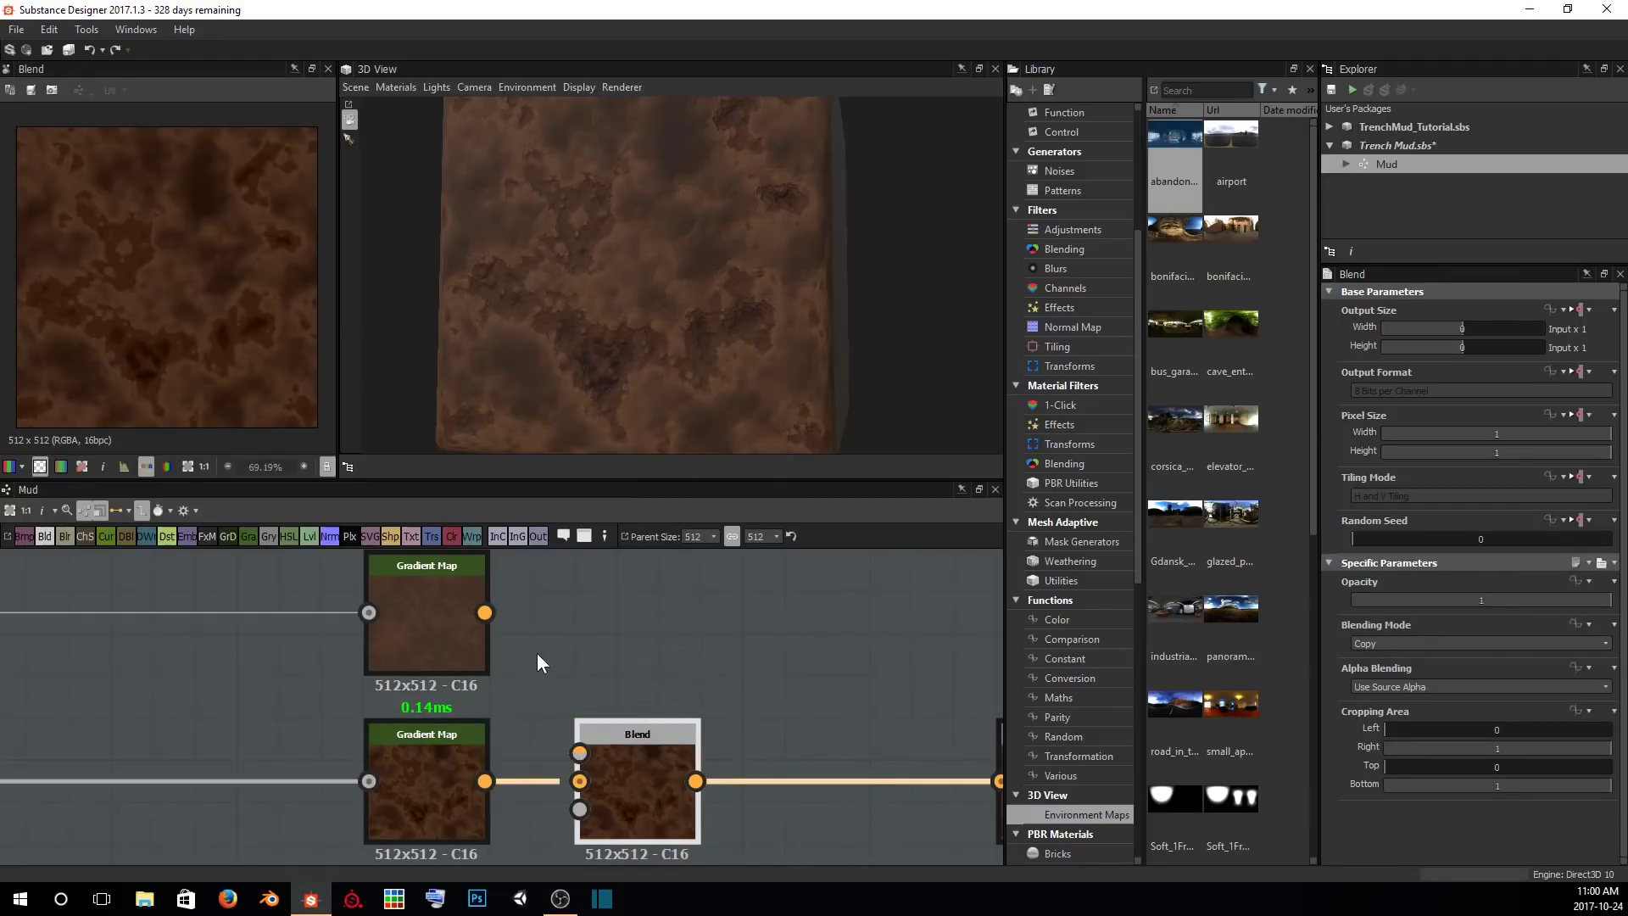
Connect the new Gradient Map to the Blend's foreground input and check the combined colour on the 3D preview.
drag(484, 612, 766, 775)
scroll(639, 315, up, 3)
drag(665, 293, 590, 192)
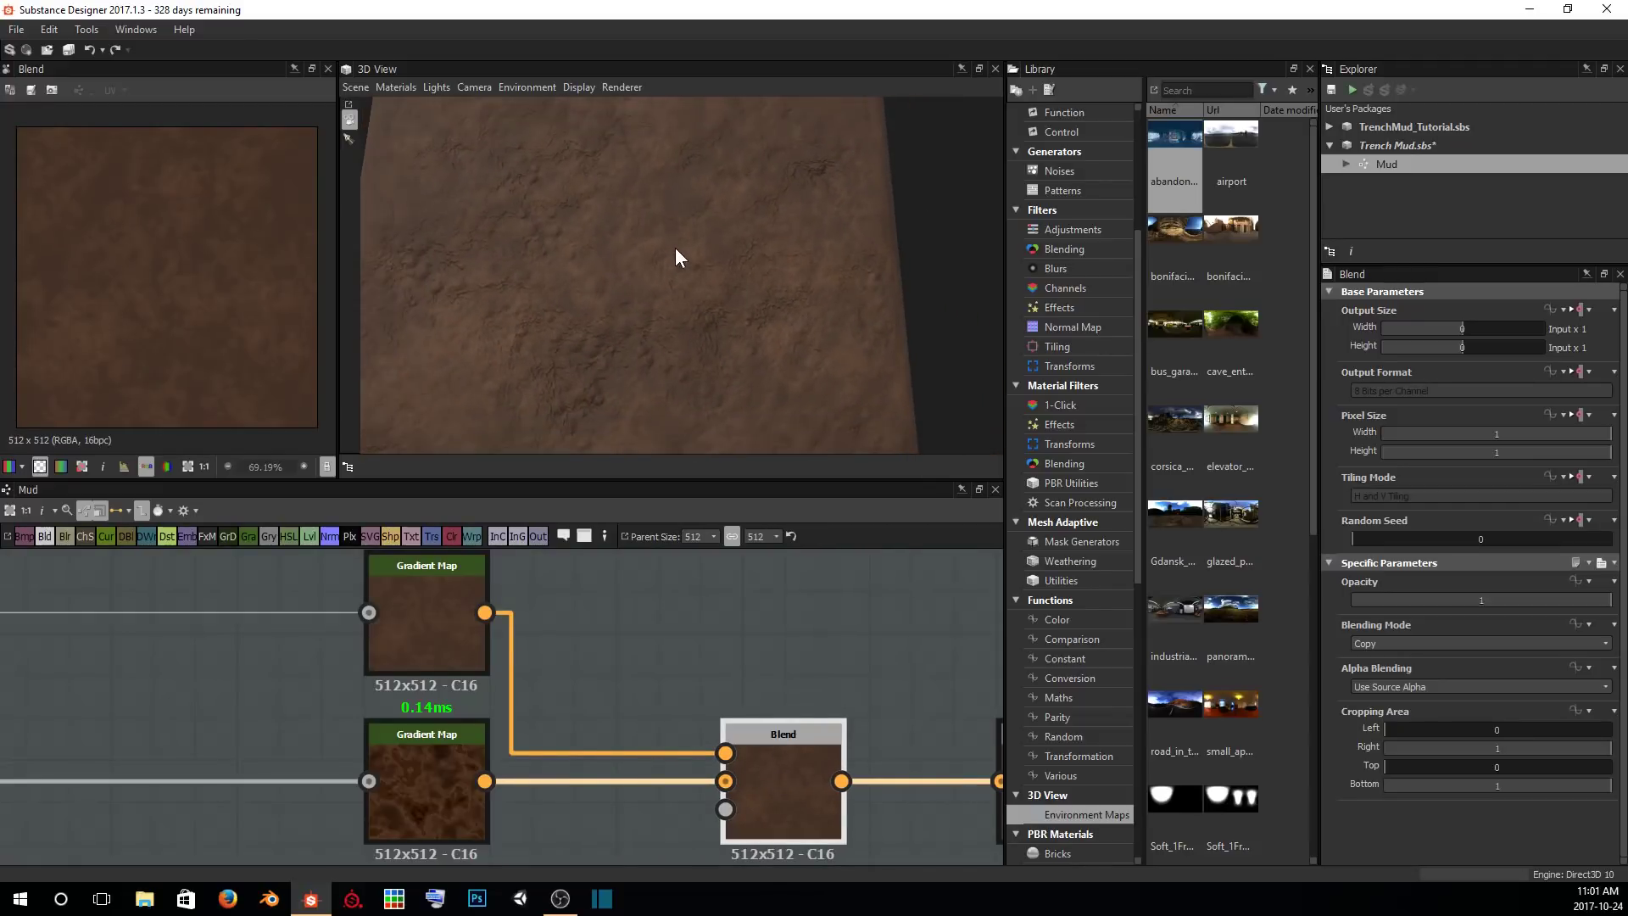
click(460, 597)
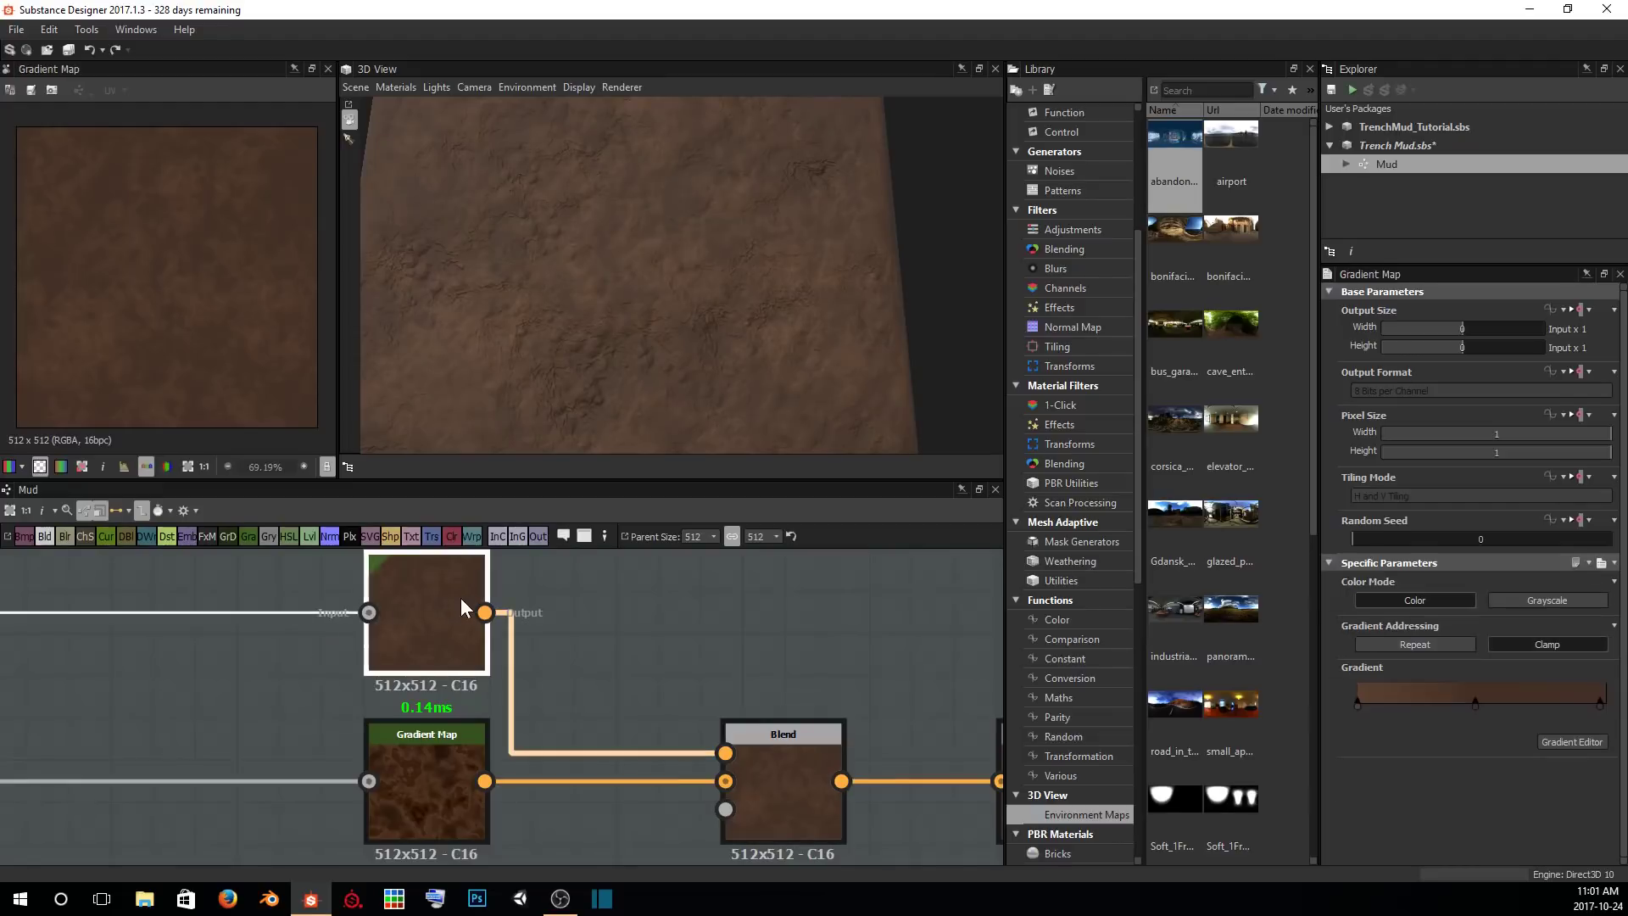
click(781, 780)
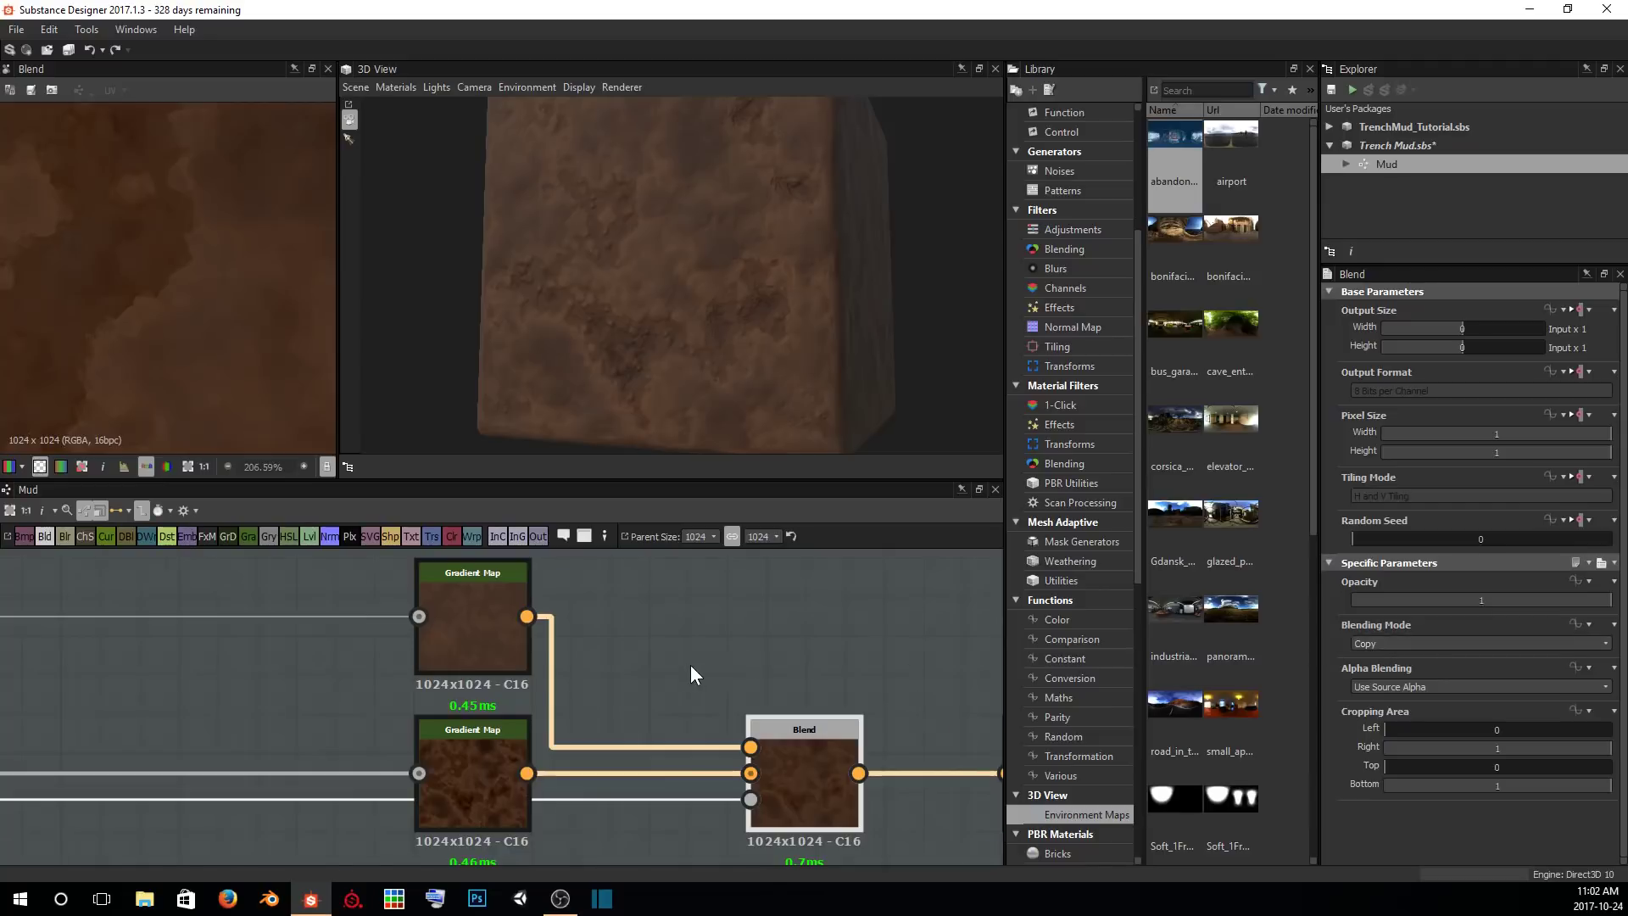
Show the BnW Spots 1 node in the 2D view to examine the noise that drives the colour blend.
scroll(685, 665, down, 4)
middle_drag(680, 705, 759, 628)
middle_drag(335, 706, 700, 666)
scroll(502, 787, up, 4)
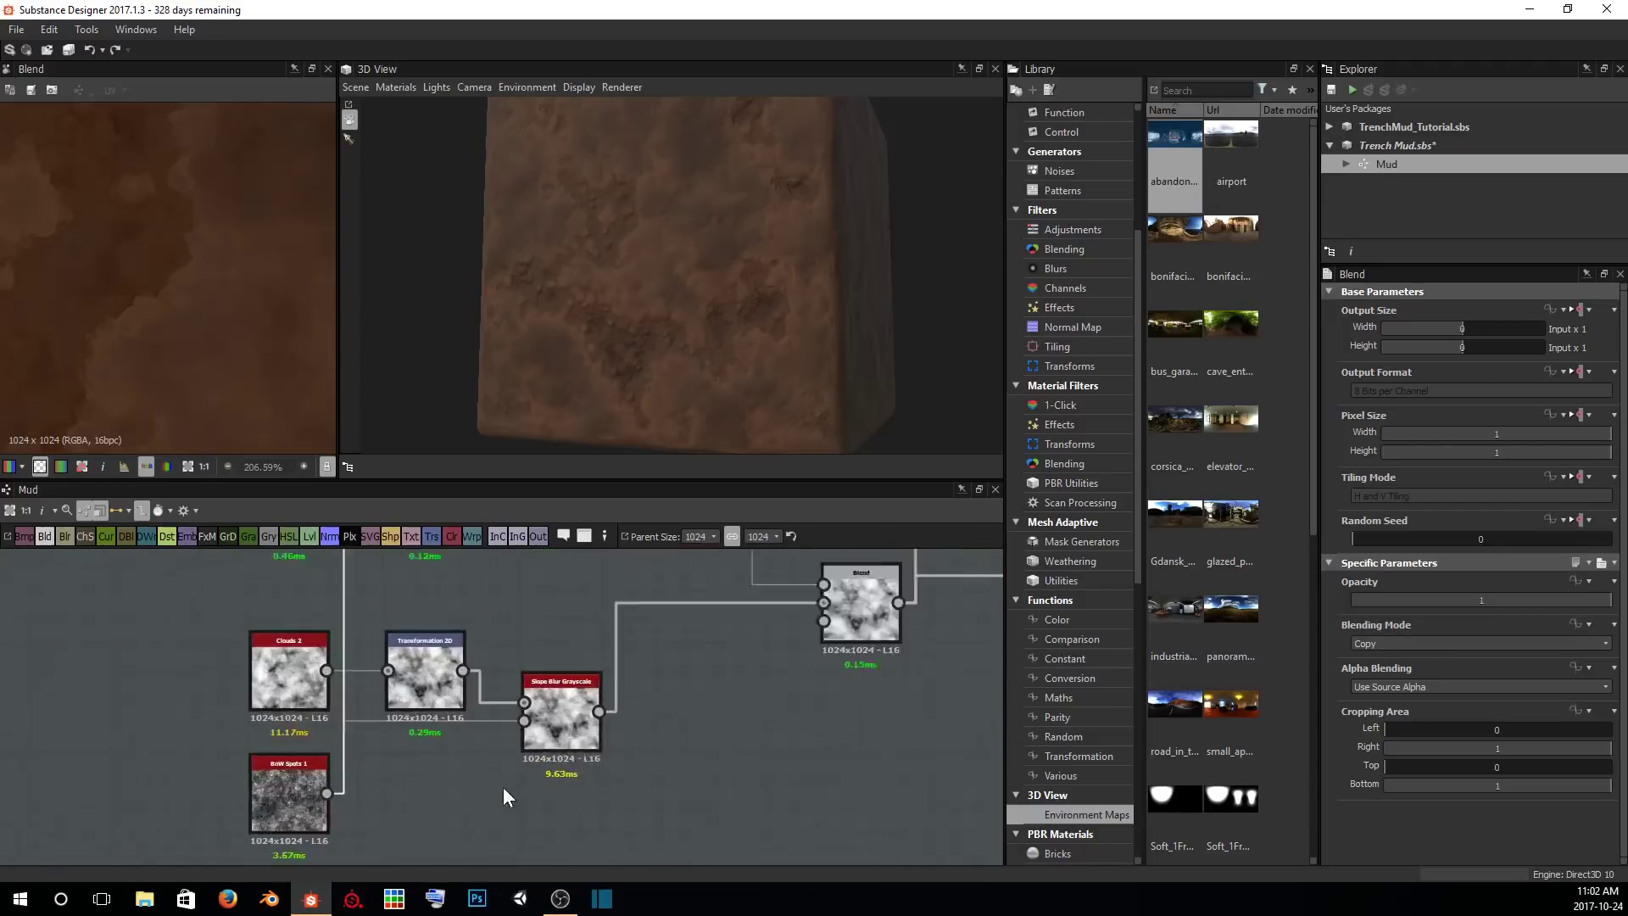
middle_drag(466, 736, 573, 676)
scroll(390, 700, up, 2)
double_click(280, 695)
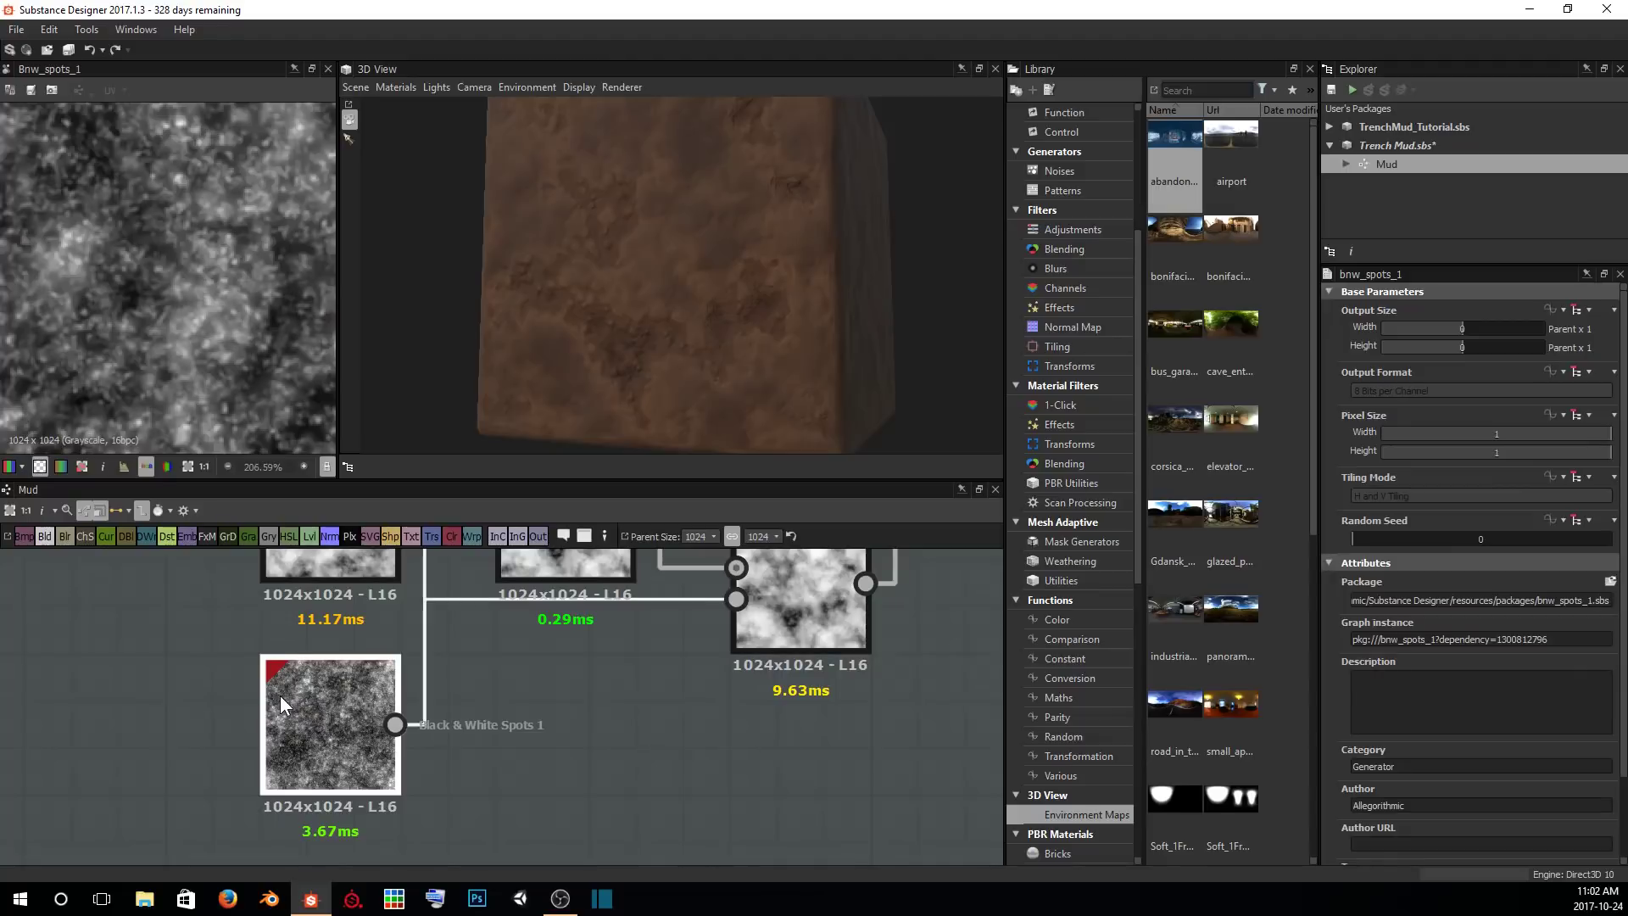
Inspect the upper and lower Gradient Maps feeding the Blend one after the other in the 2D view.
scroll(406, 670, down, 3)
middle_drag(727, 607, 193, 839)
middle_drag(774, 599, 218, 701)
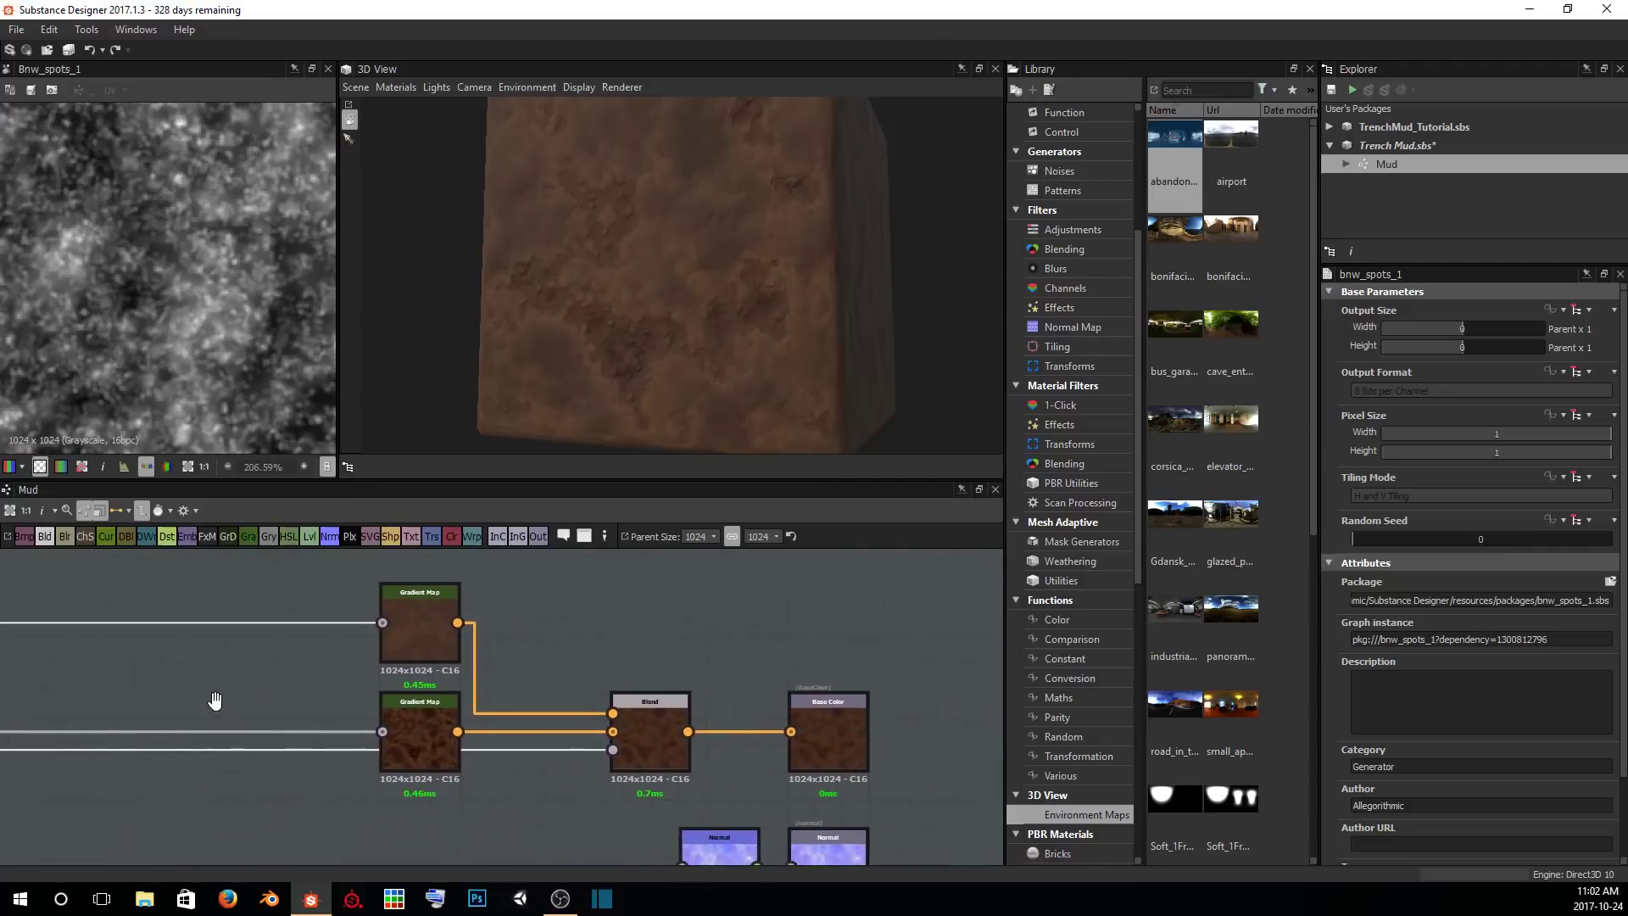
scroll(450, 784, up, 5)
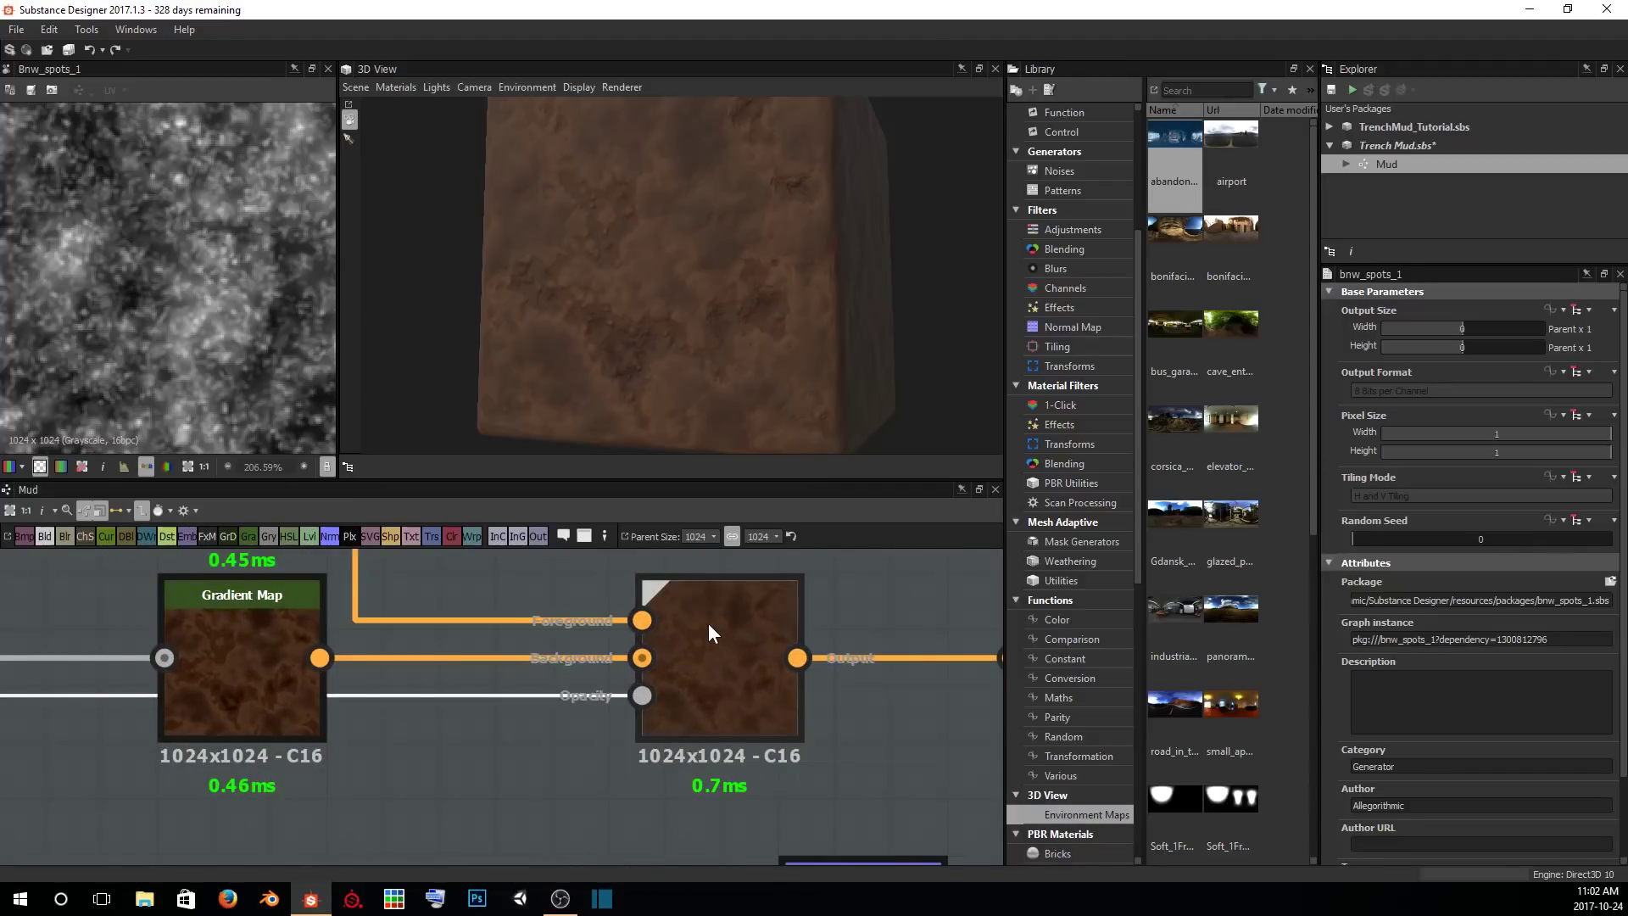
middle_drag(466, 751, 446, 850)
scroll(415, 768, down, 3)
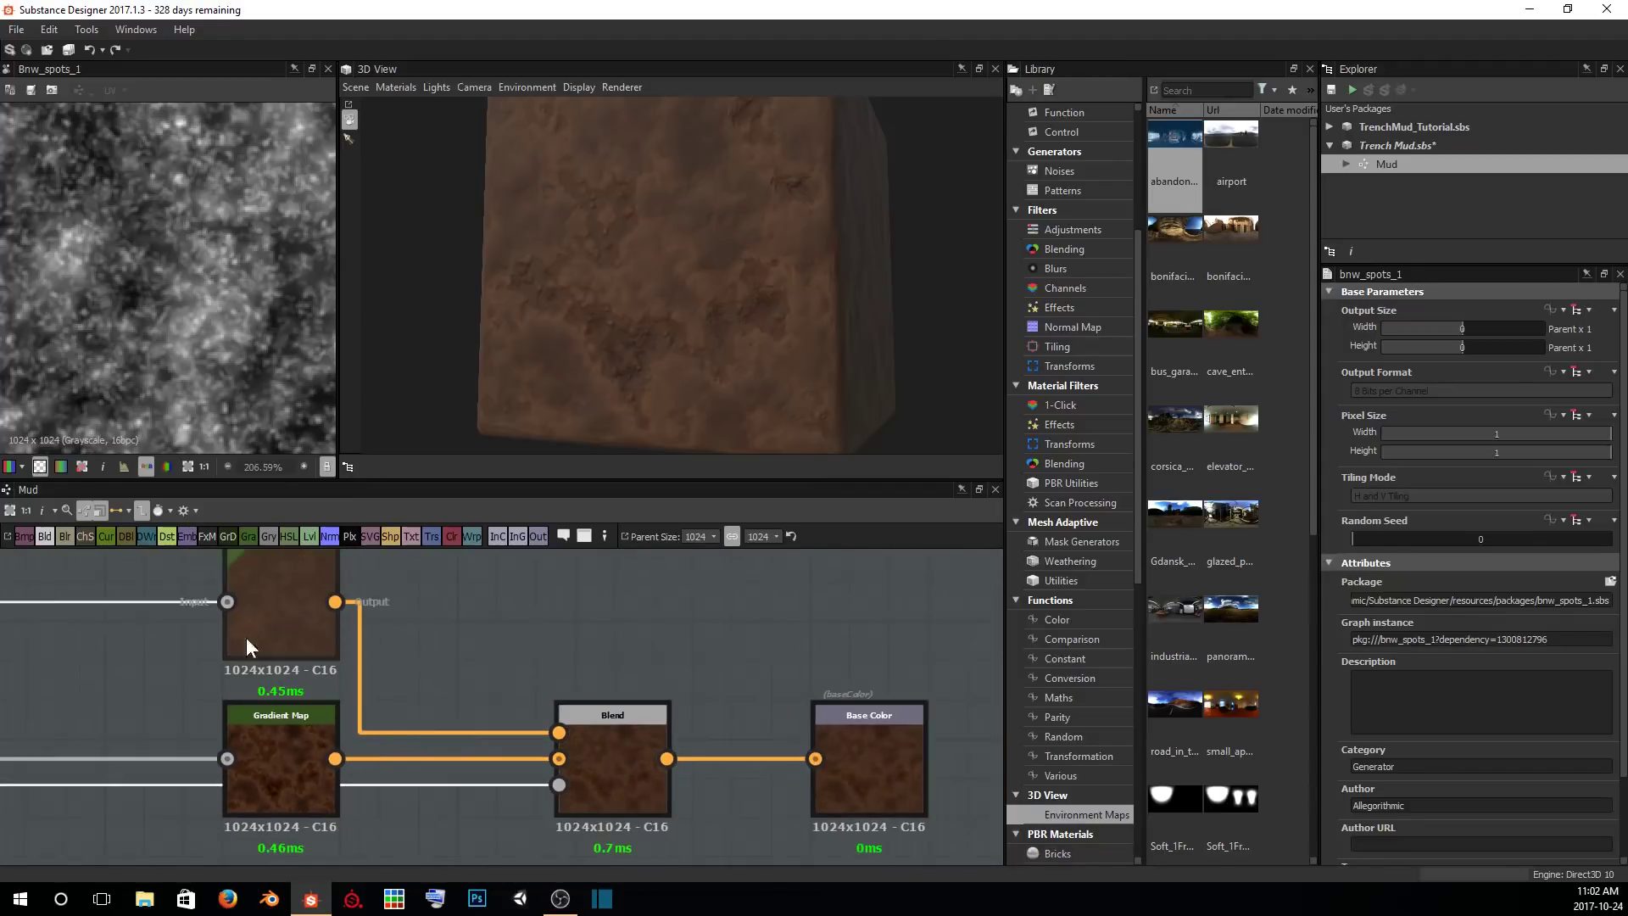
scroll(245, 378, down, 4)
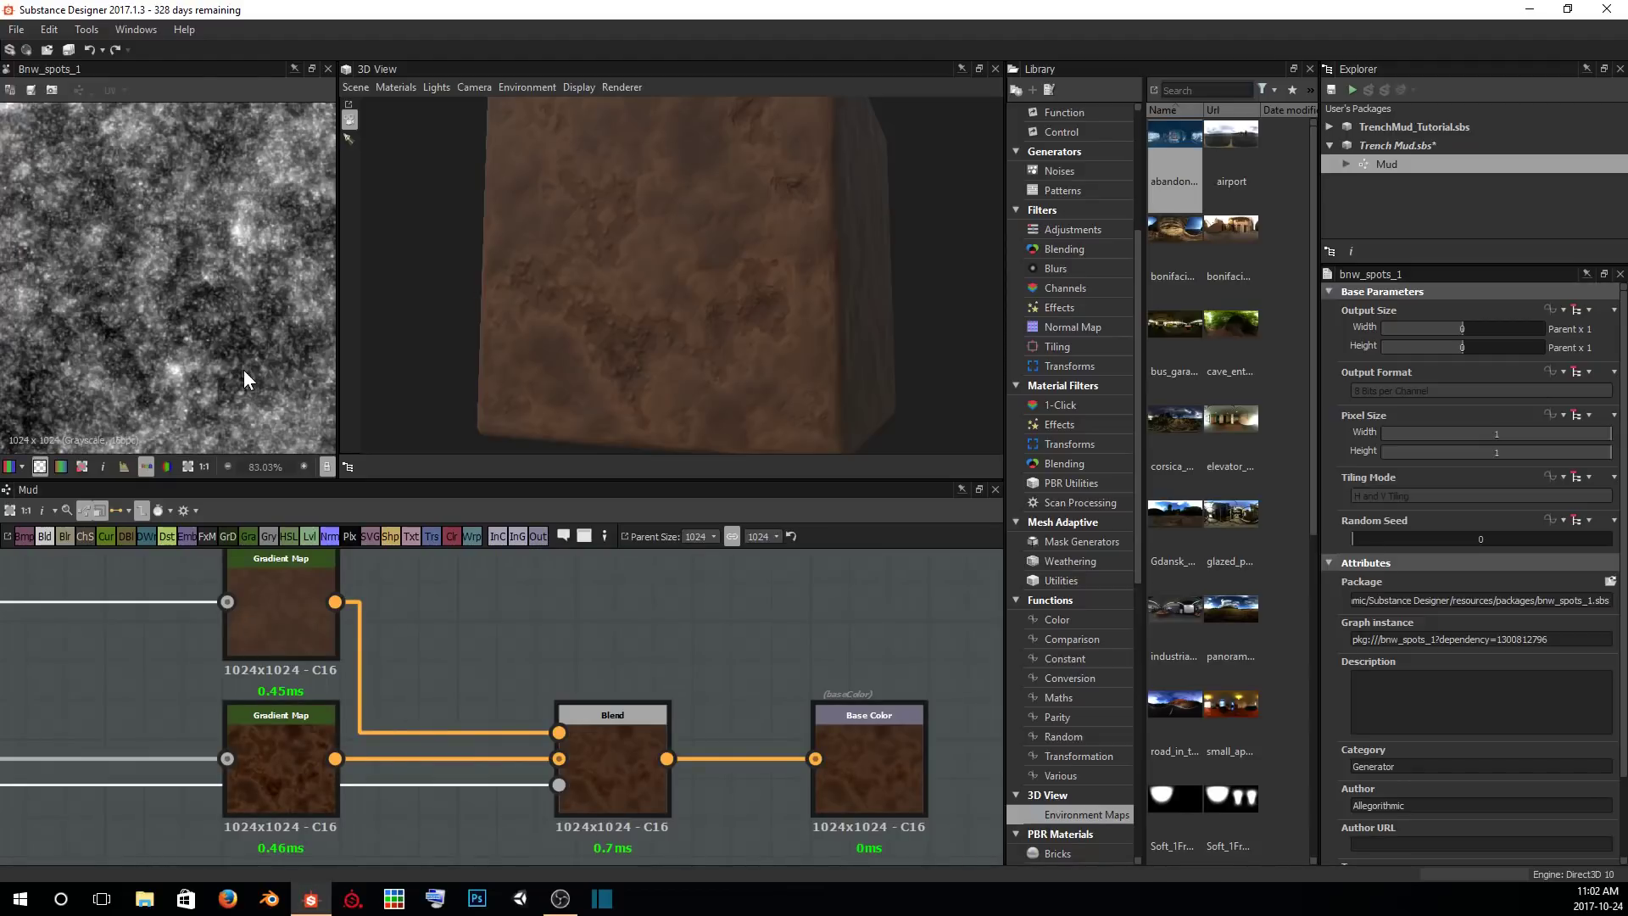
double_click(293, 623)
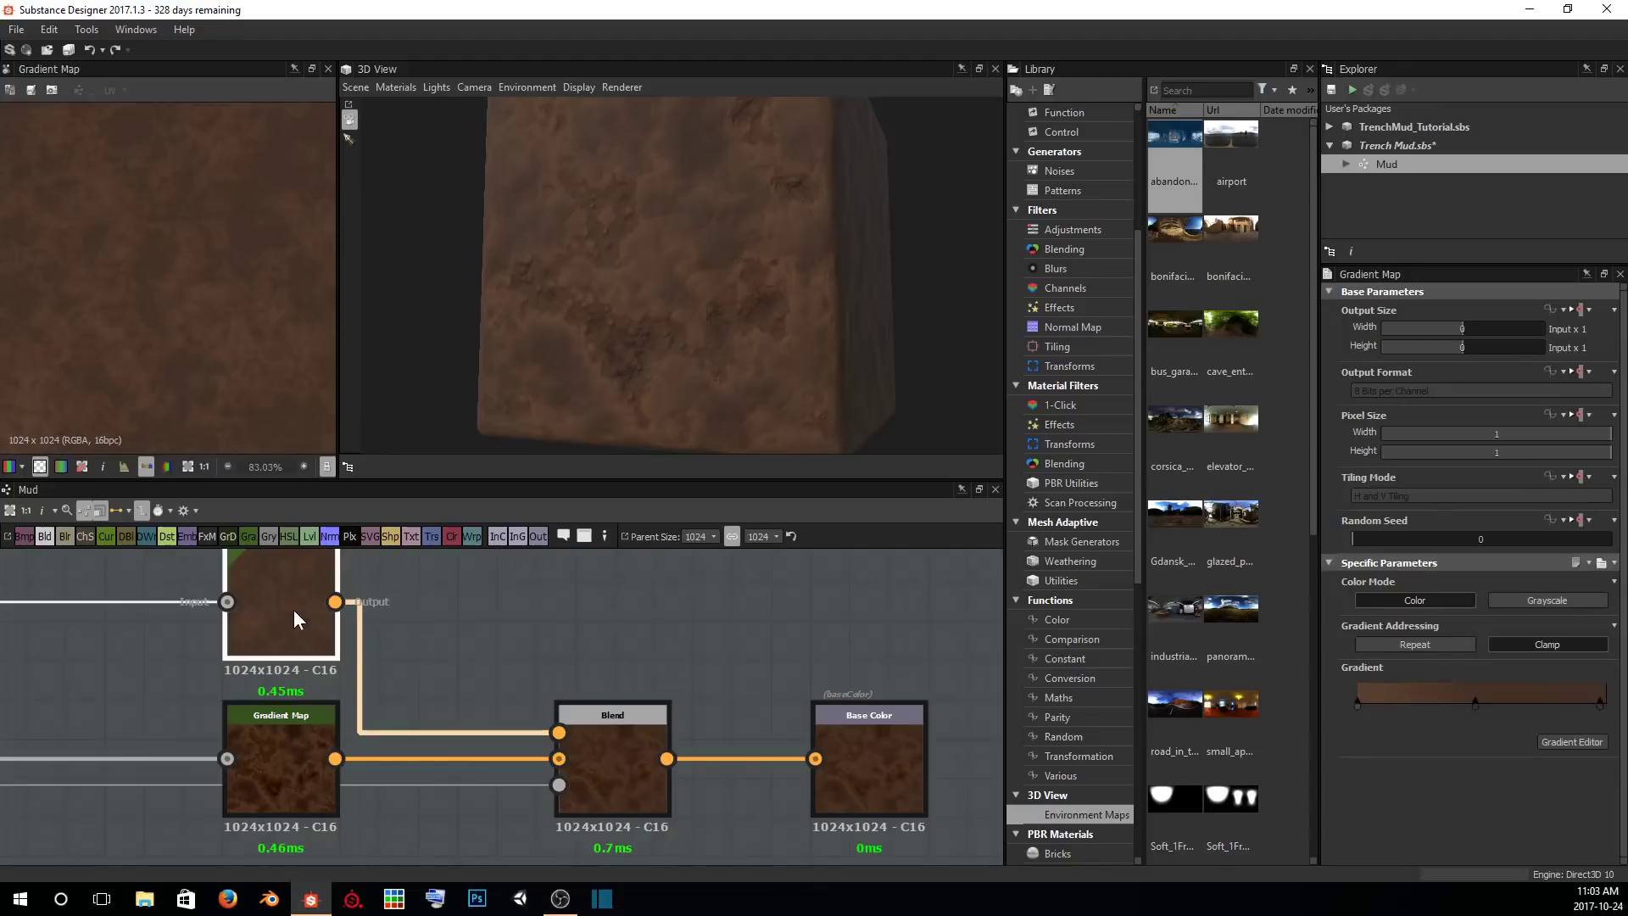
double_click(272, 753)
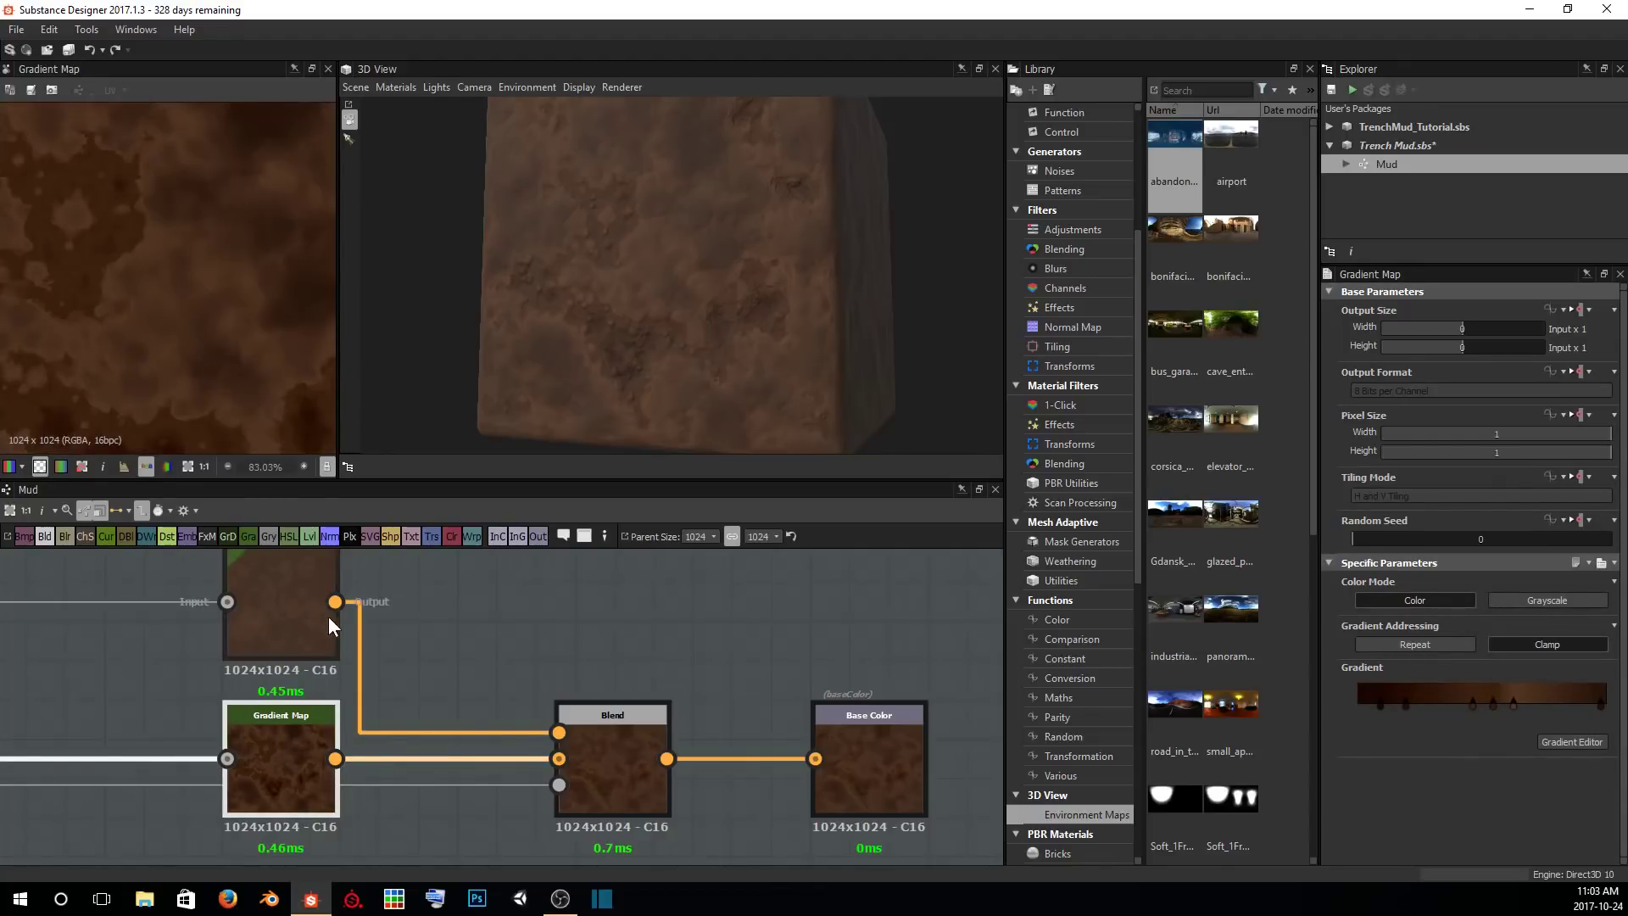
Show the Blend node in the 2D view and examine the combined colour variation up close on the 3D preview.
scroll(775, 208, up, 3)
drag(775, 209, 707, 217)
scroll(689, 234, up, 3)
click(609, 736)
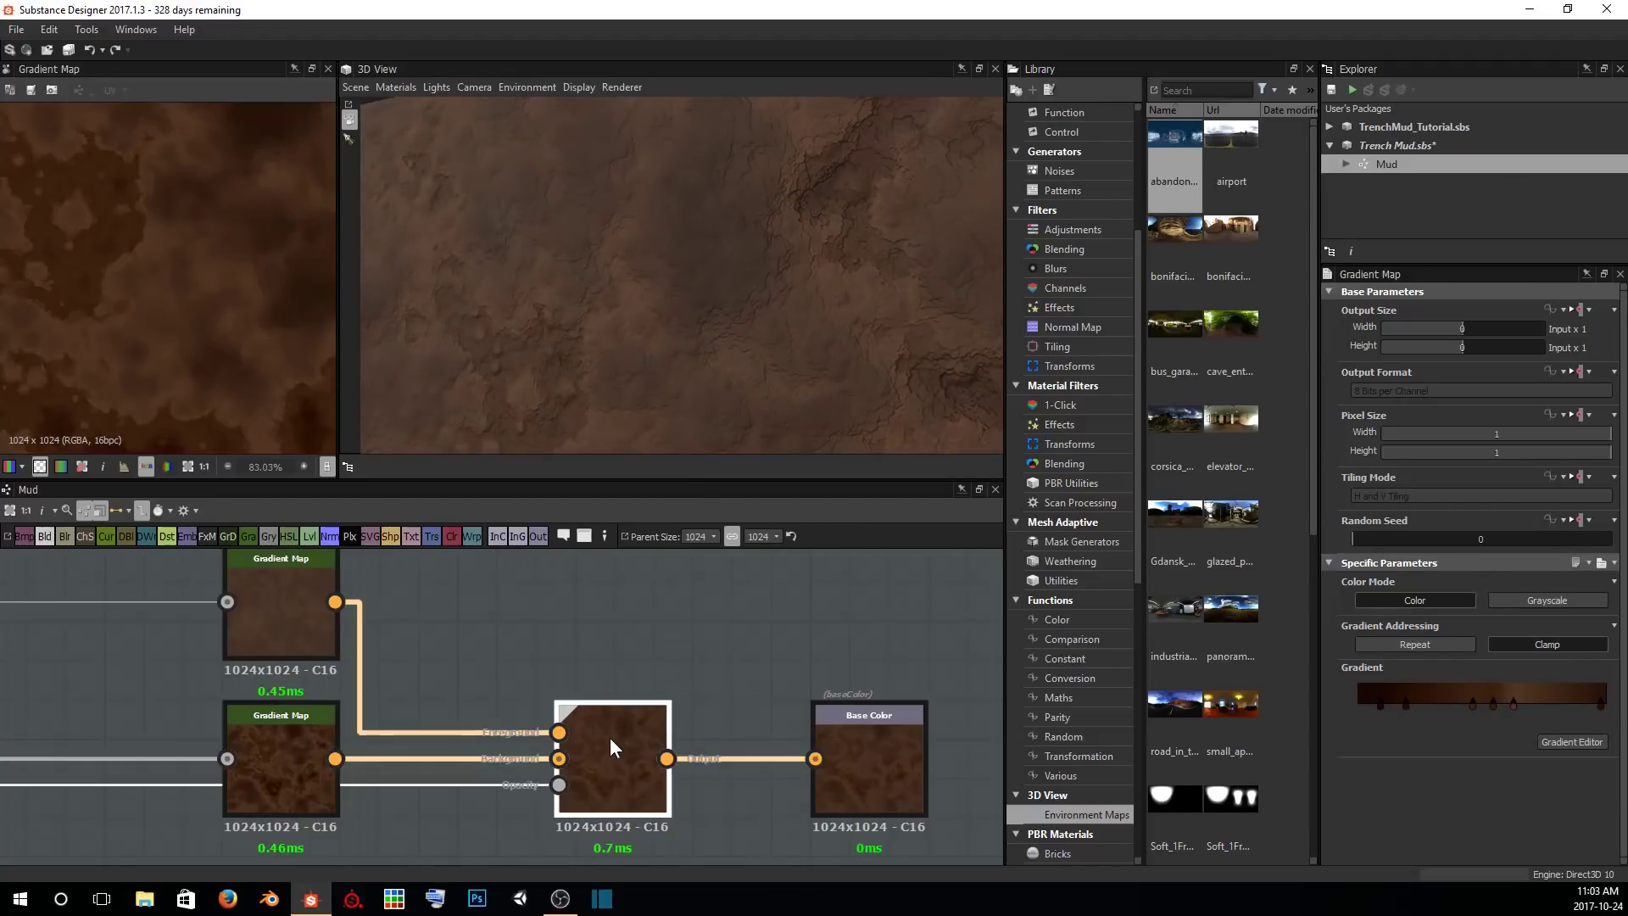
scroll(262, 298, up, 3)
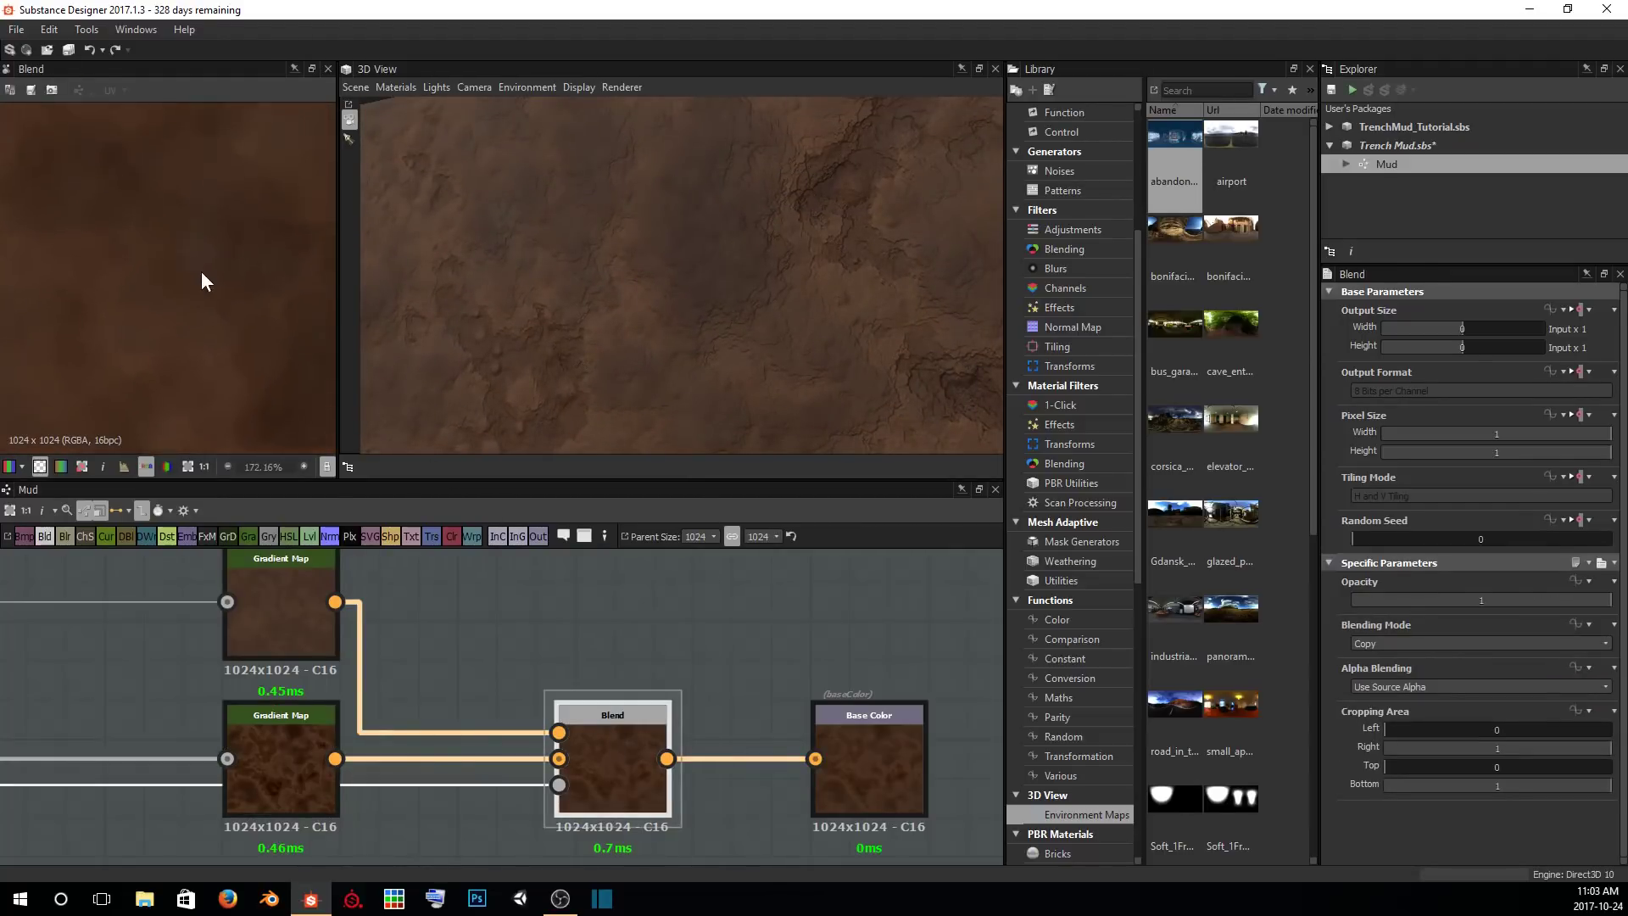
scroll(129, 217, down, 5)
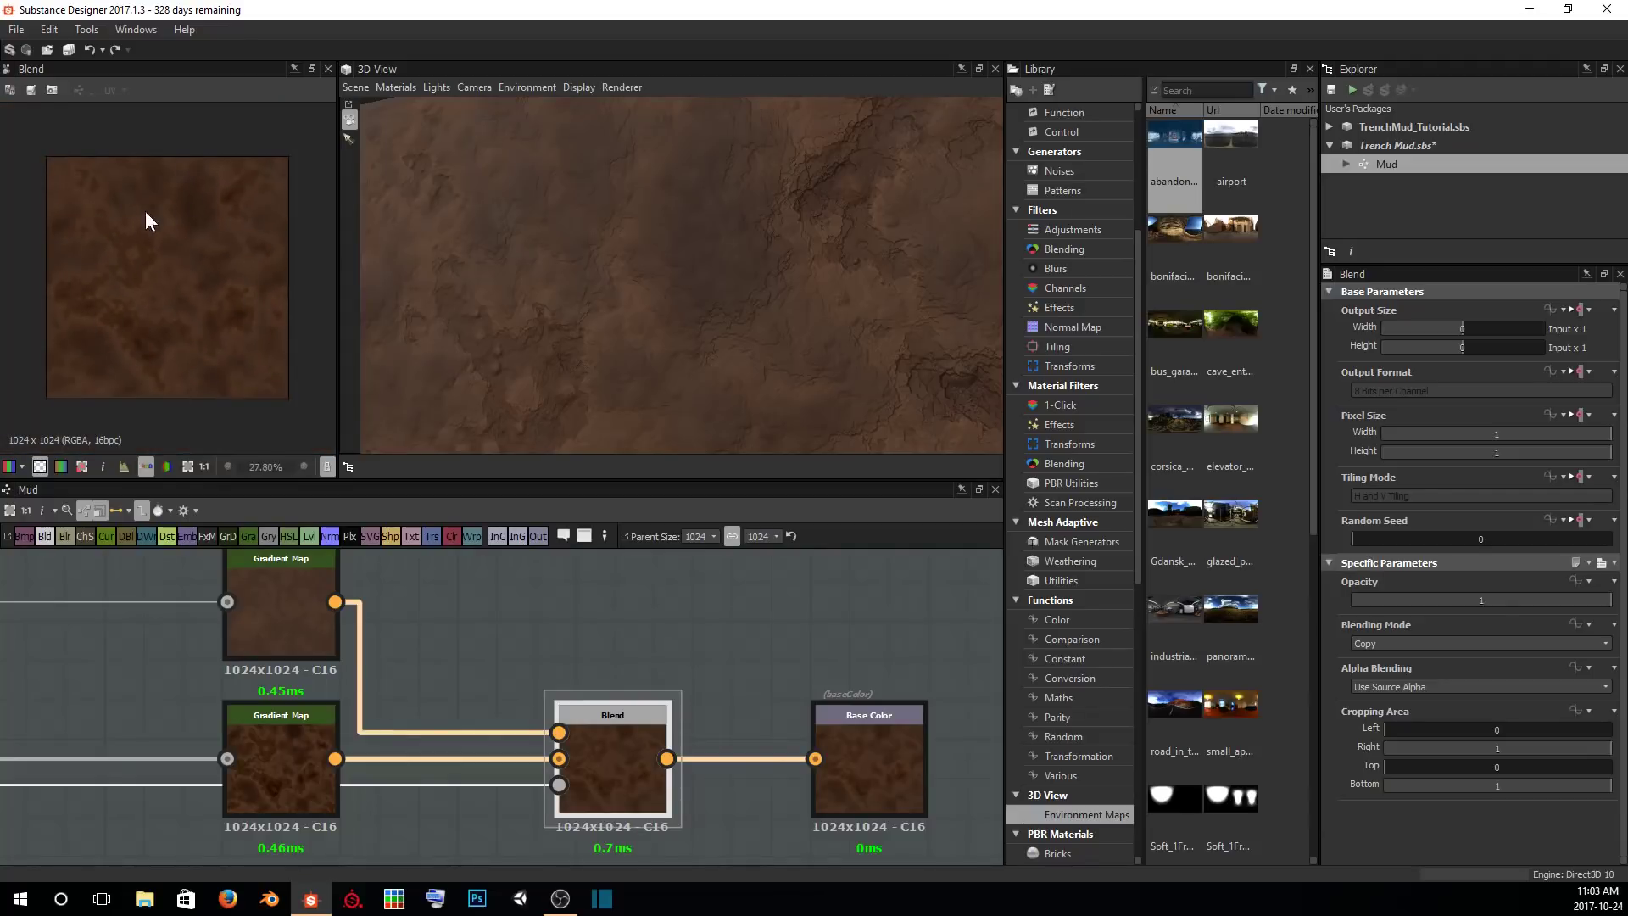
scroll(140, 317, up, 6)
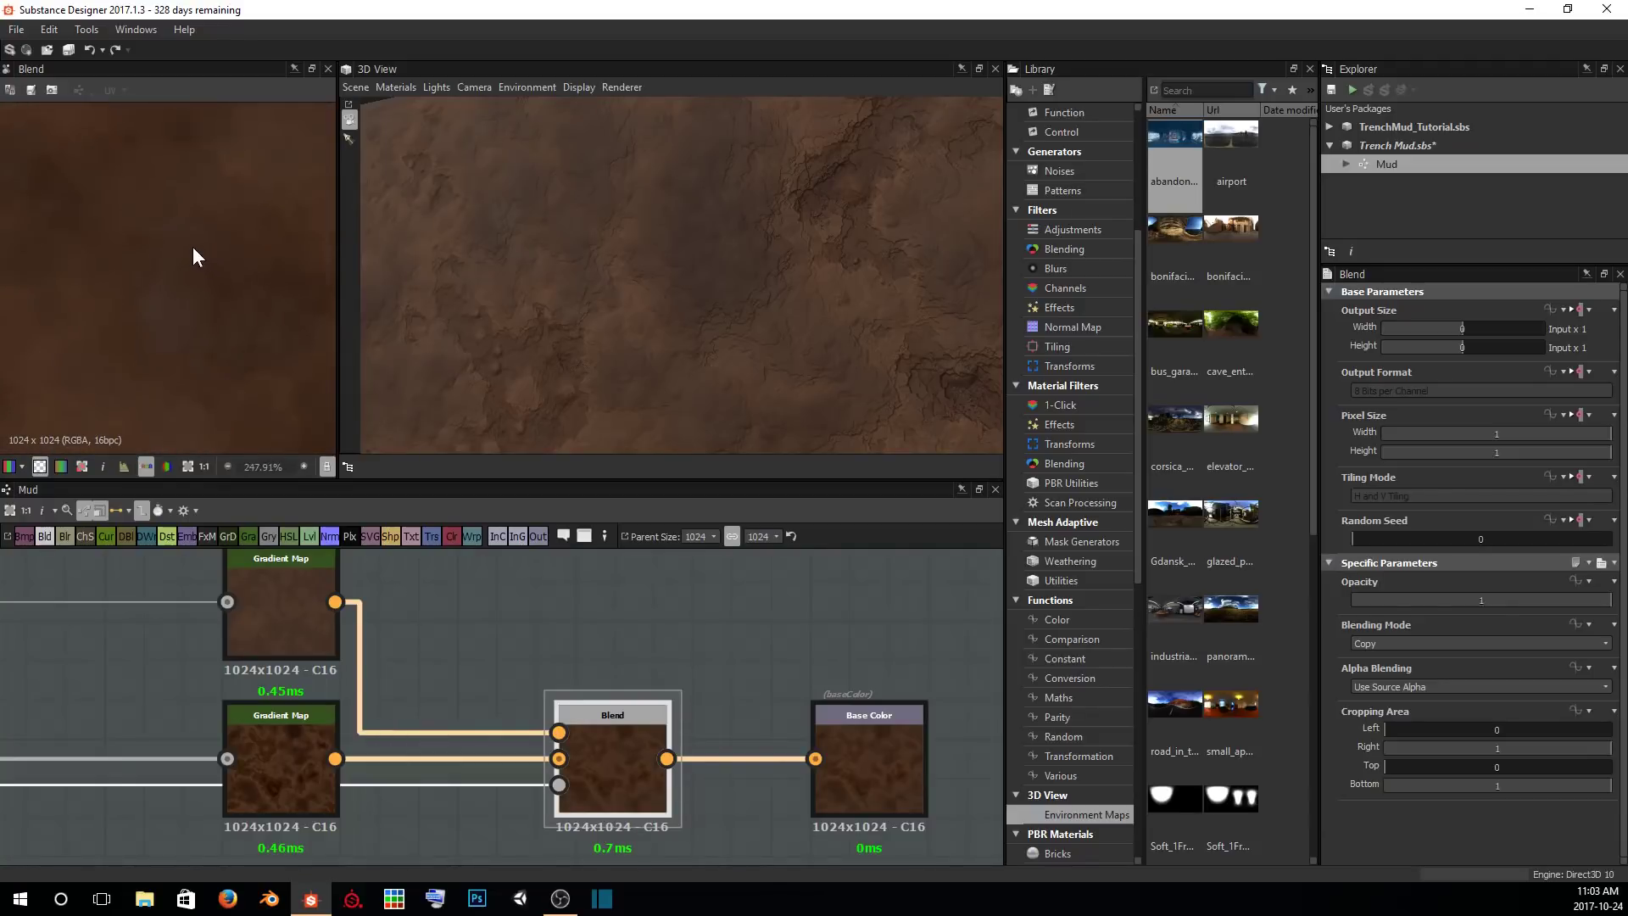
scroll(194, 253, up, 1)
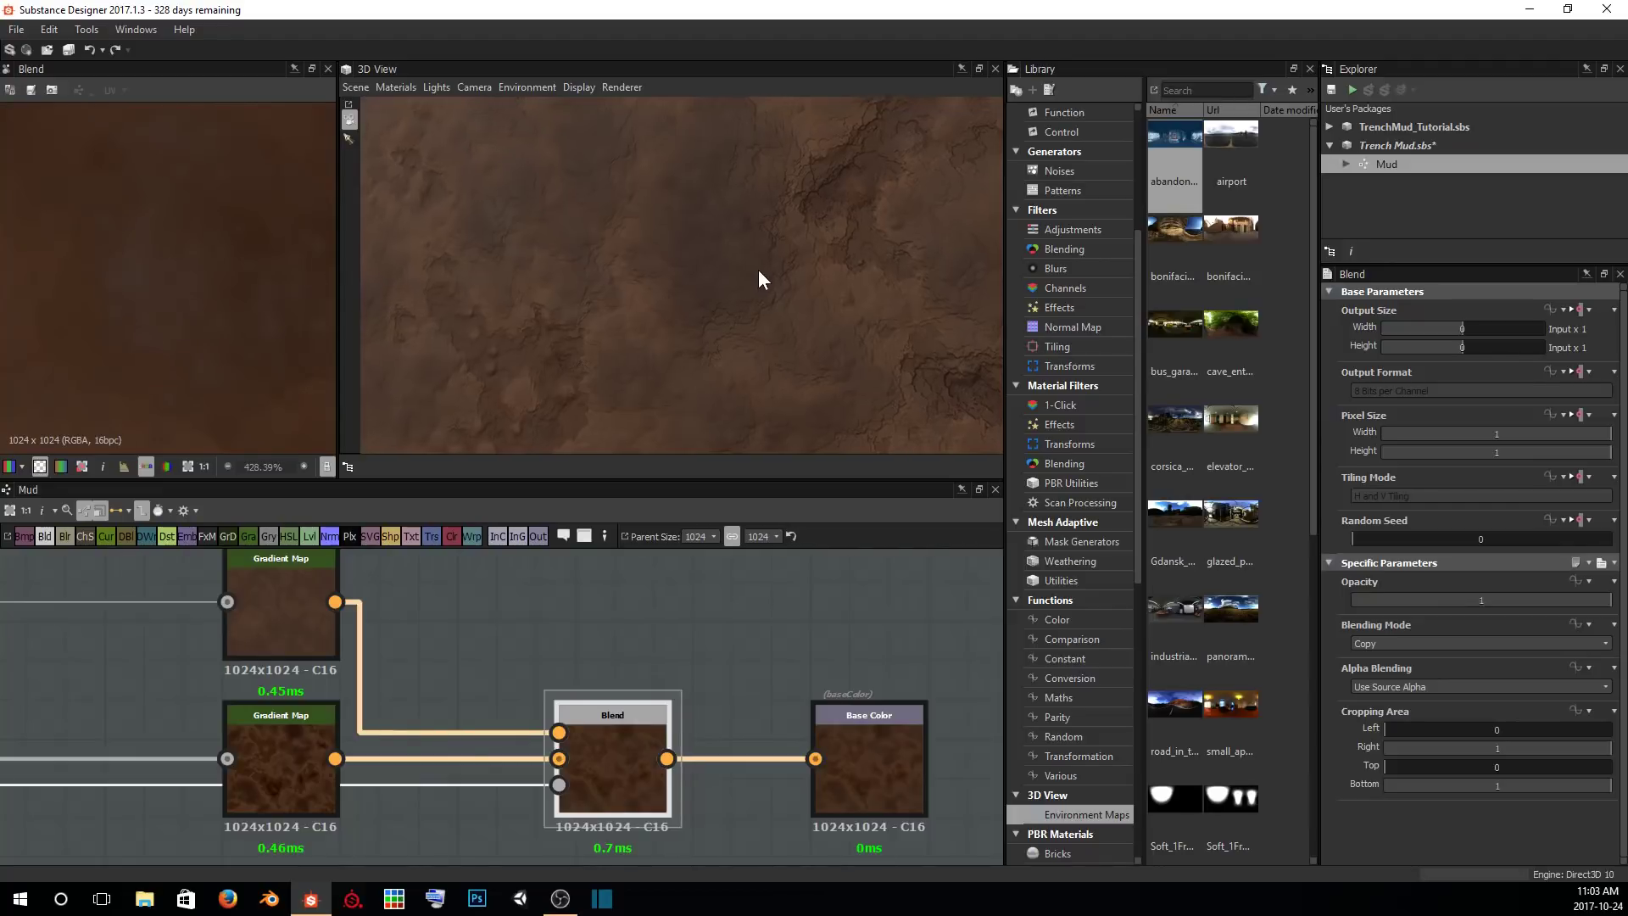
drag(760, 276, 661, 182)
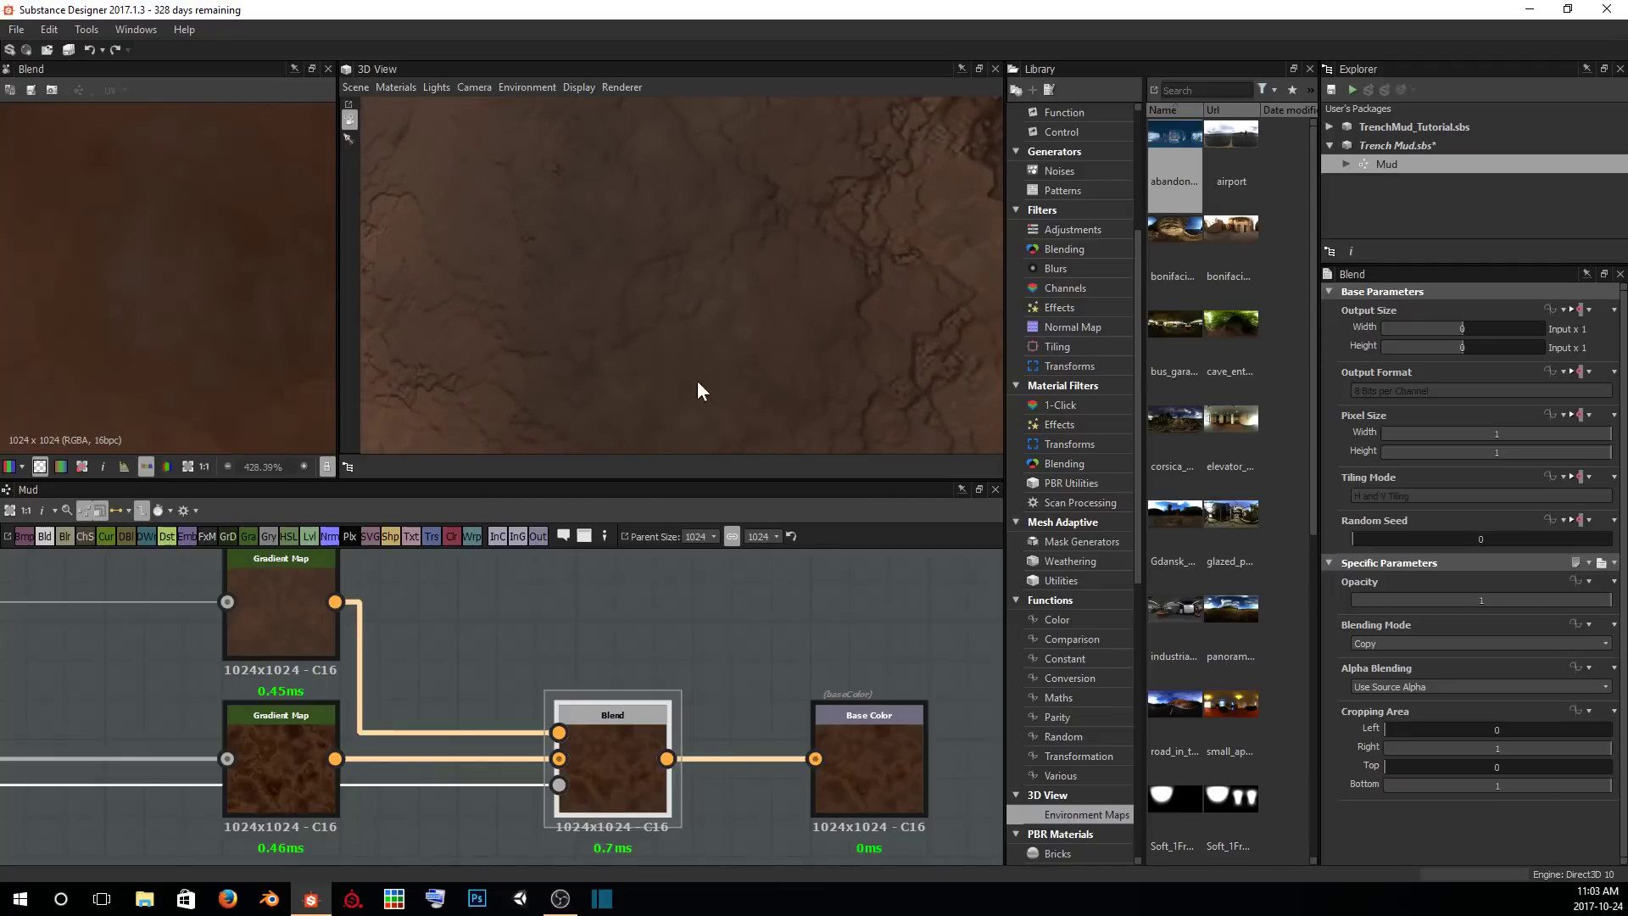
drag(647, 331, 762, 253)
drag(628, 327, 742, 310)
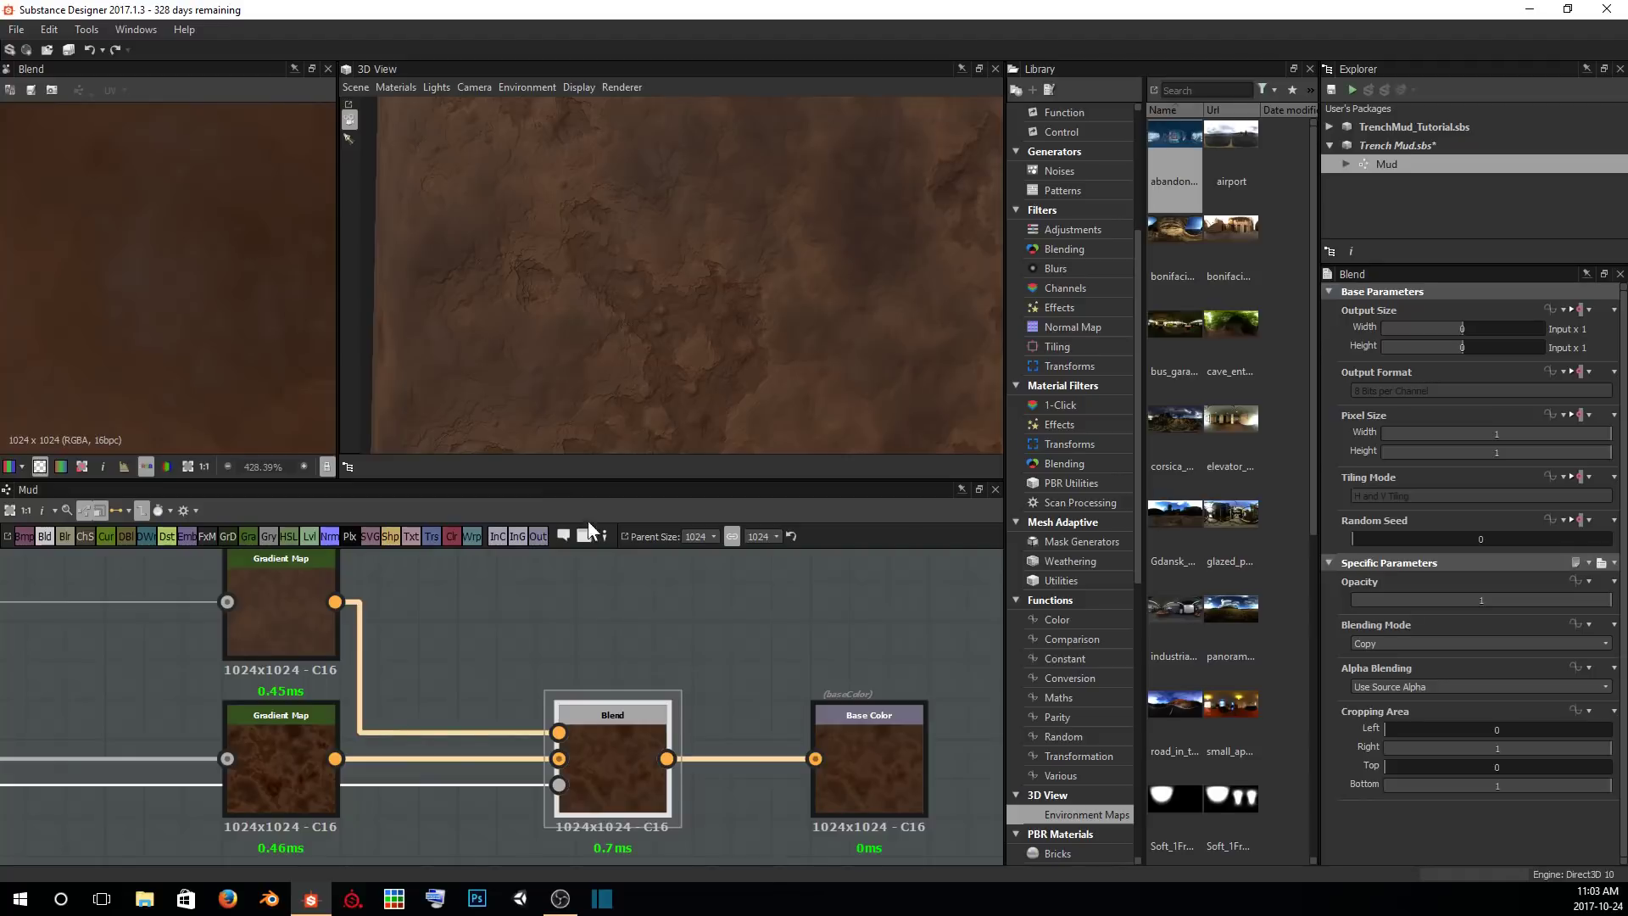
drag(679, 349, 736, 273)
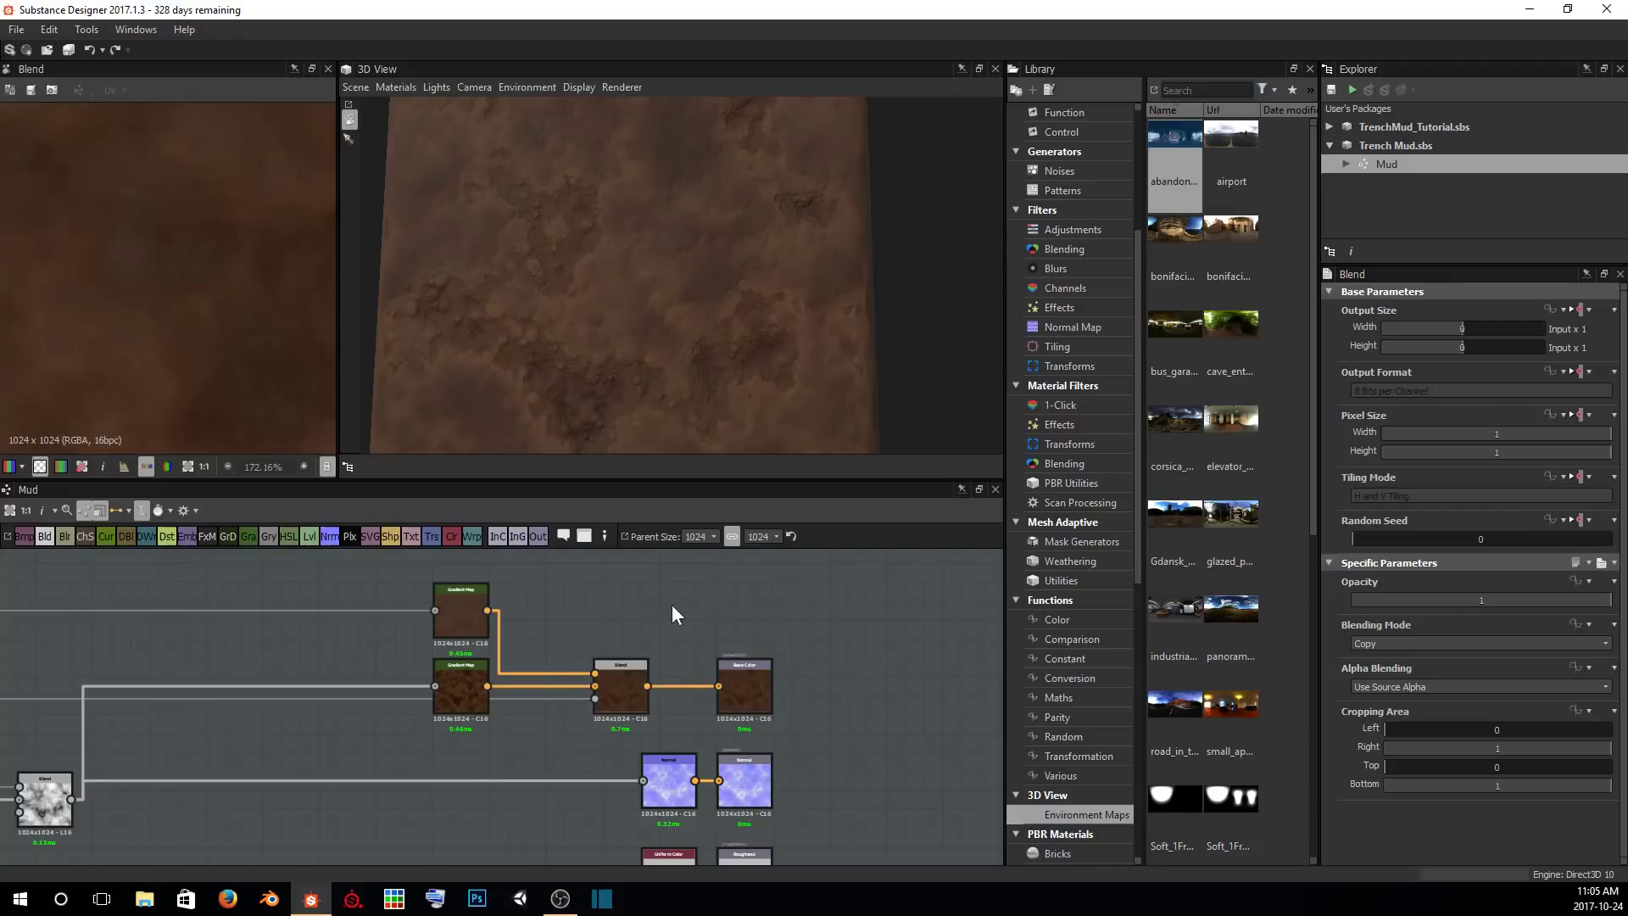
Review the graph's parent size options, keep 1024, and inspect the mud surface on the 3D preview.
click(715, 534)
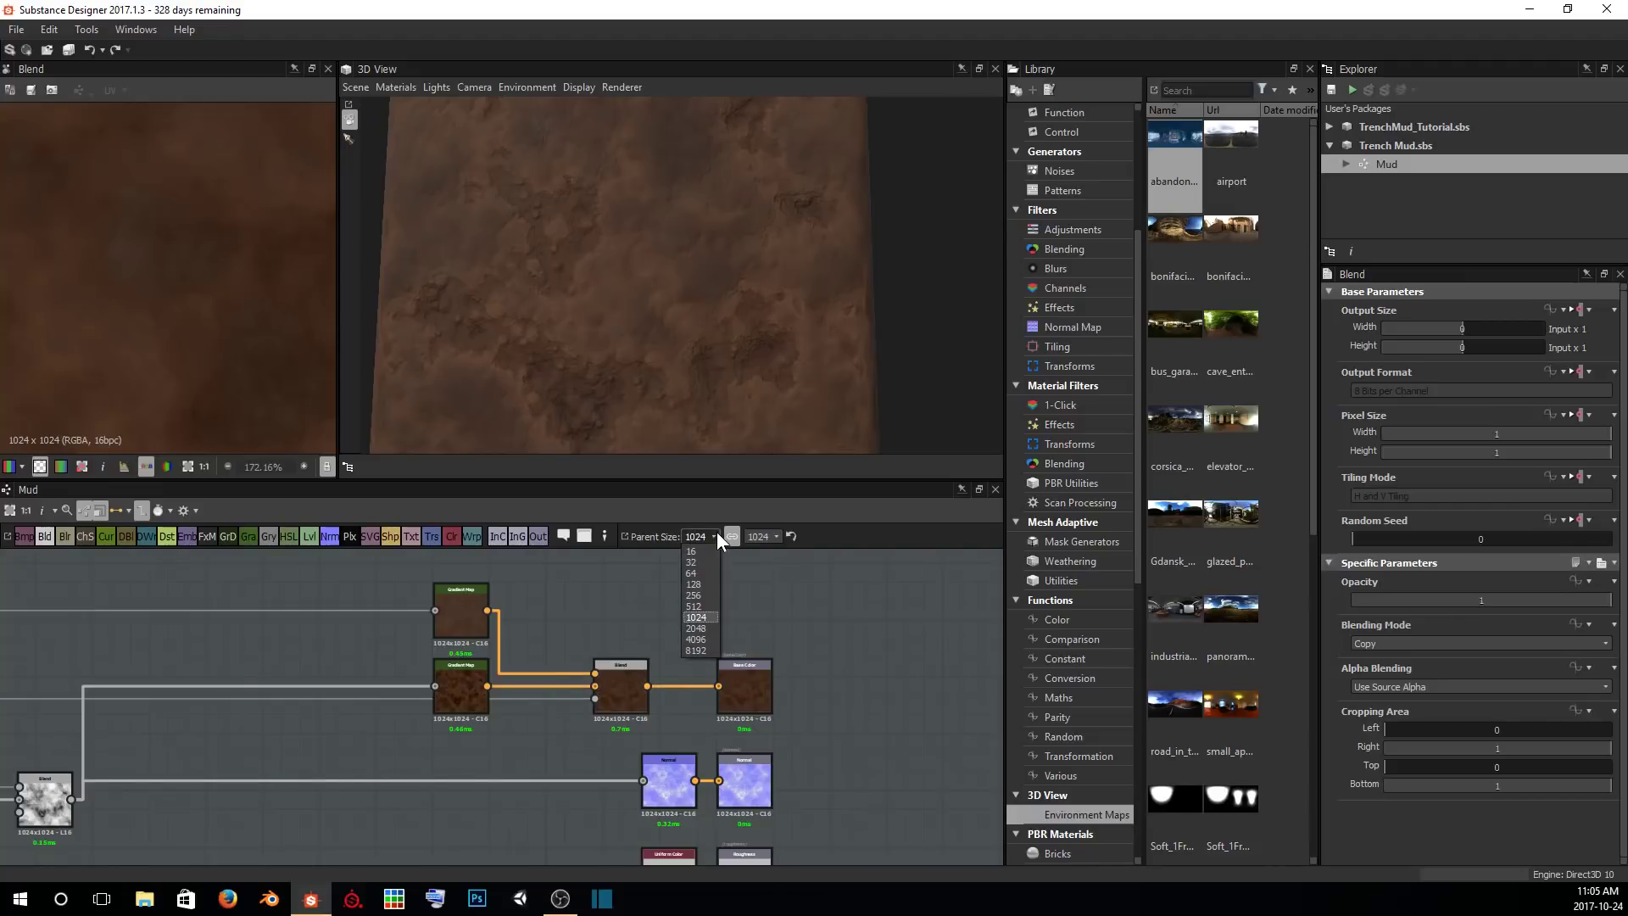
click(706, 618)
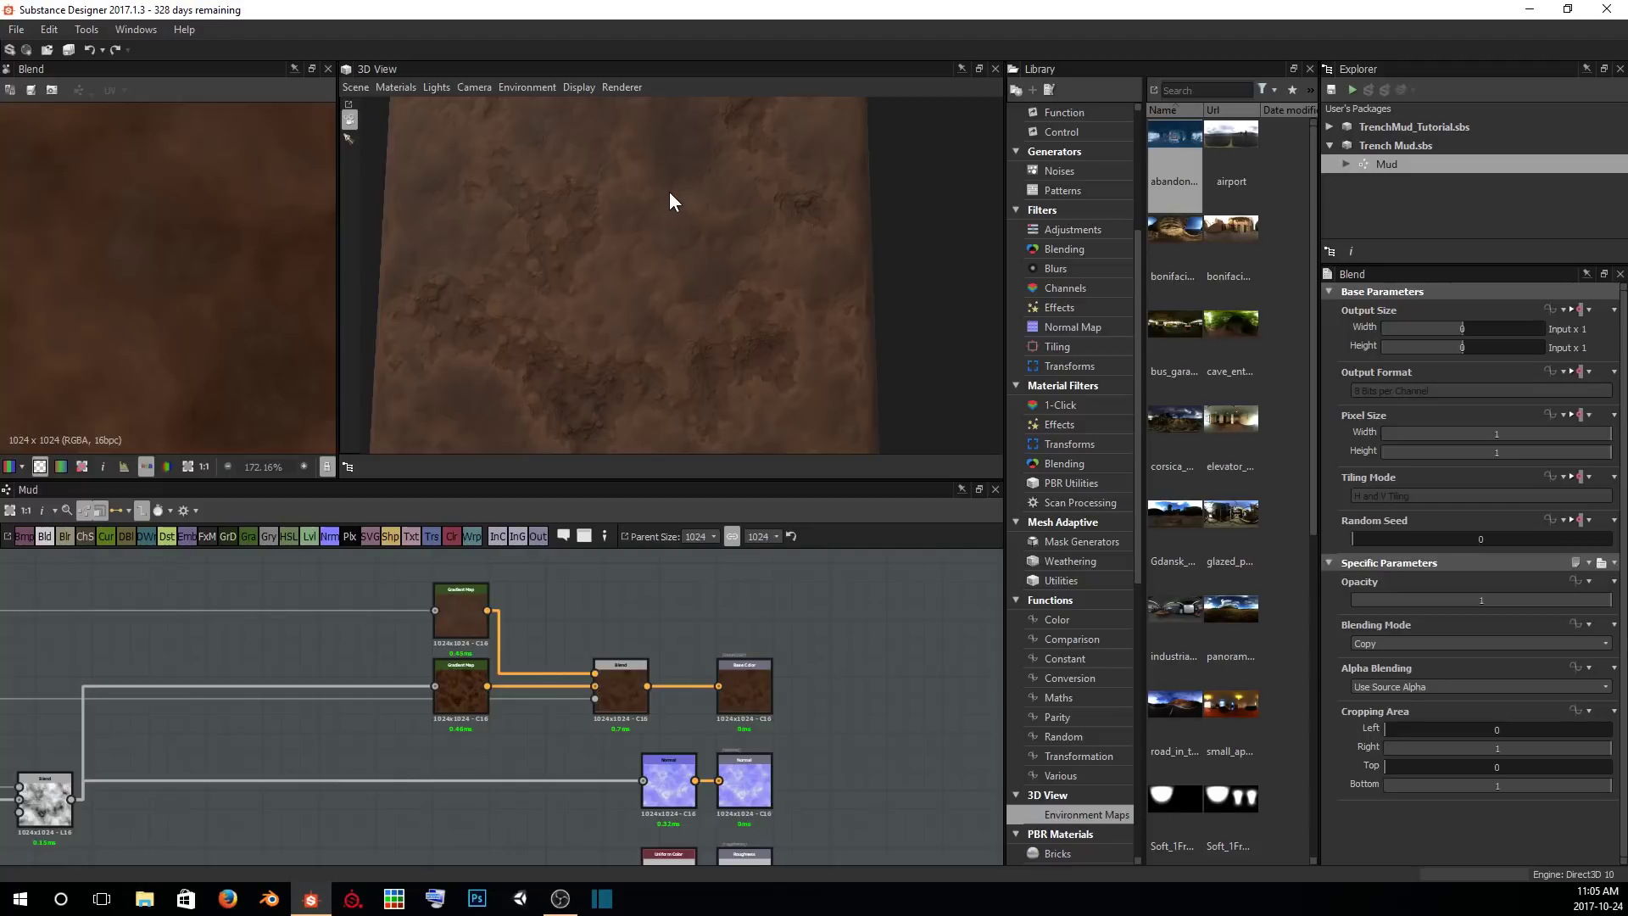
drag(669, 192, 642, 248)
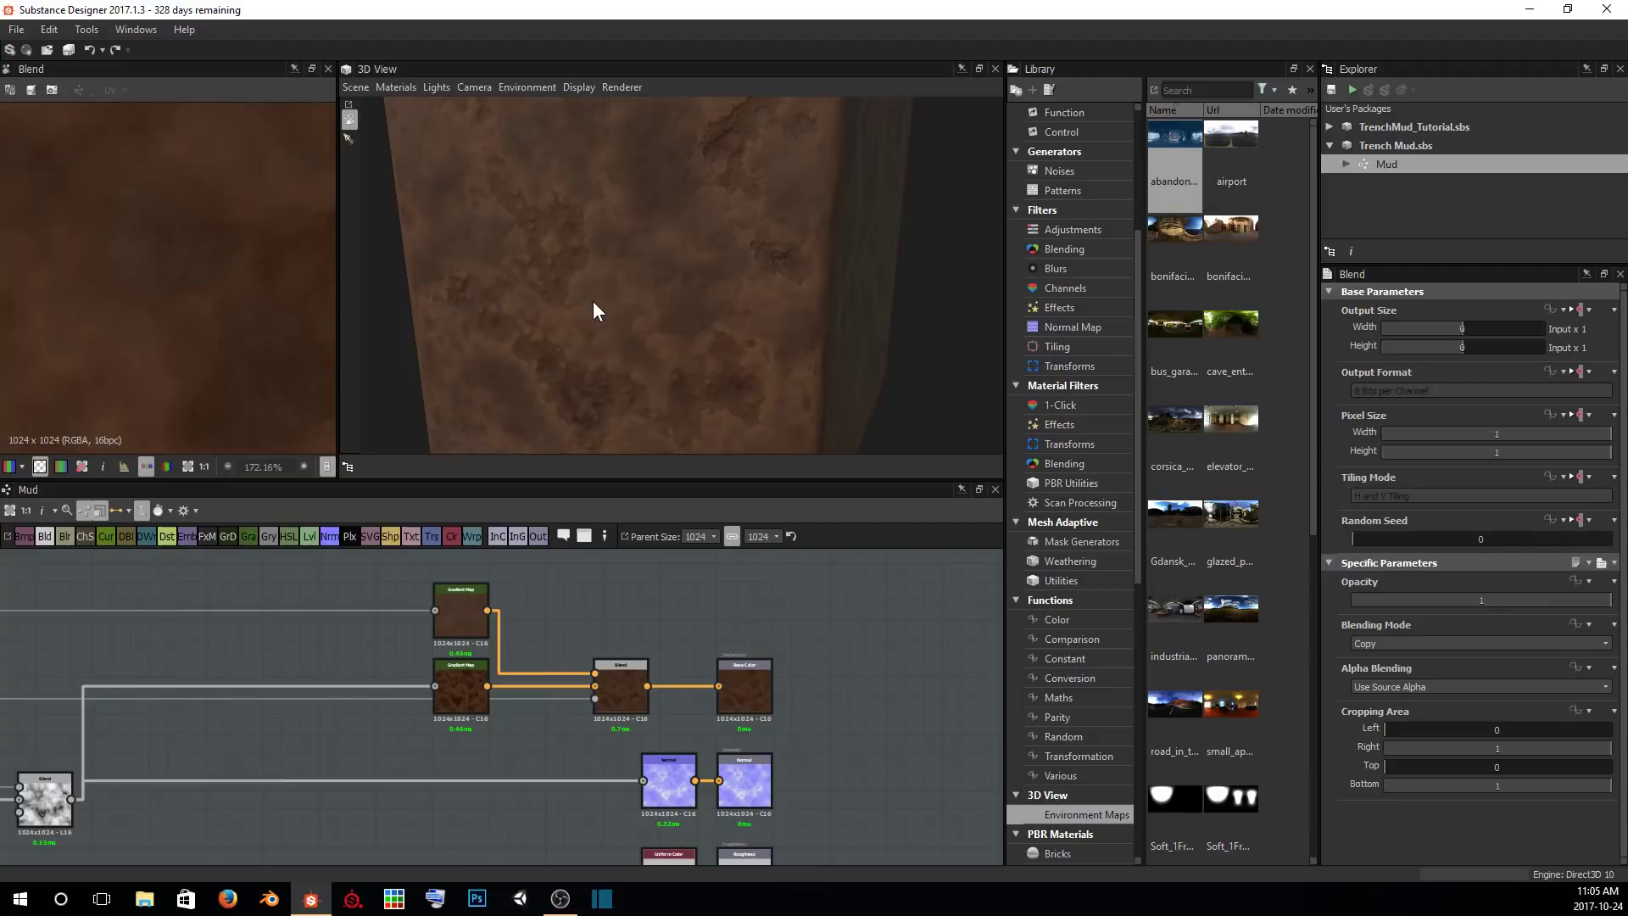
drag(597, 296, 741, 200)
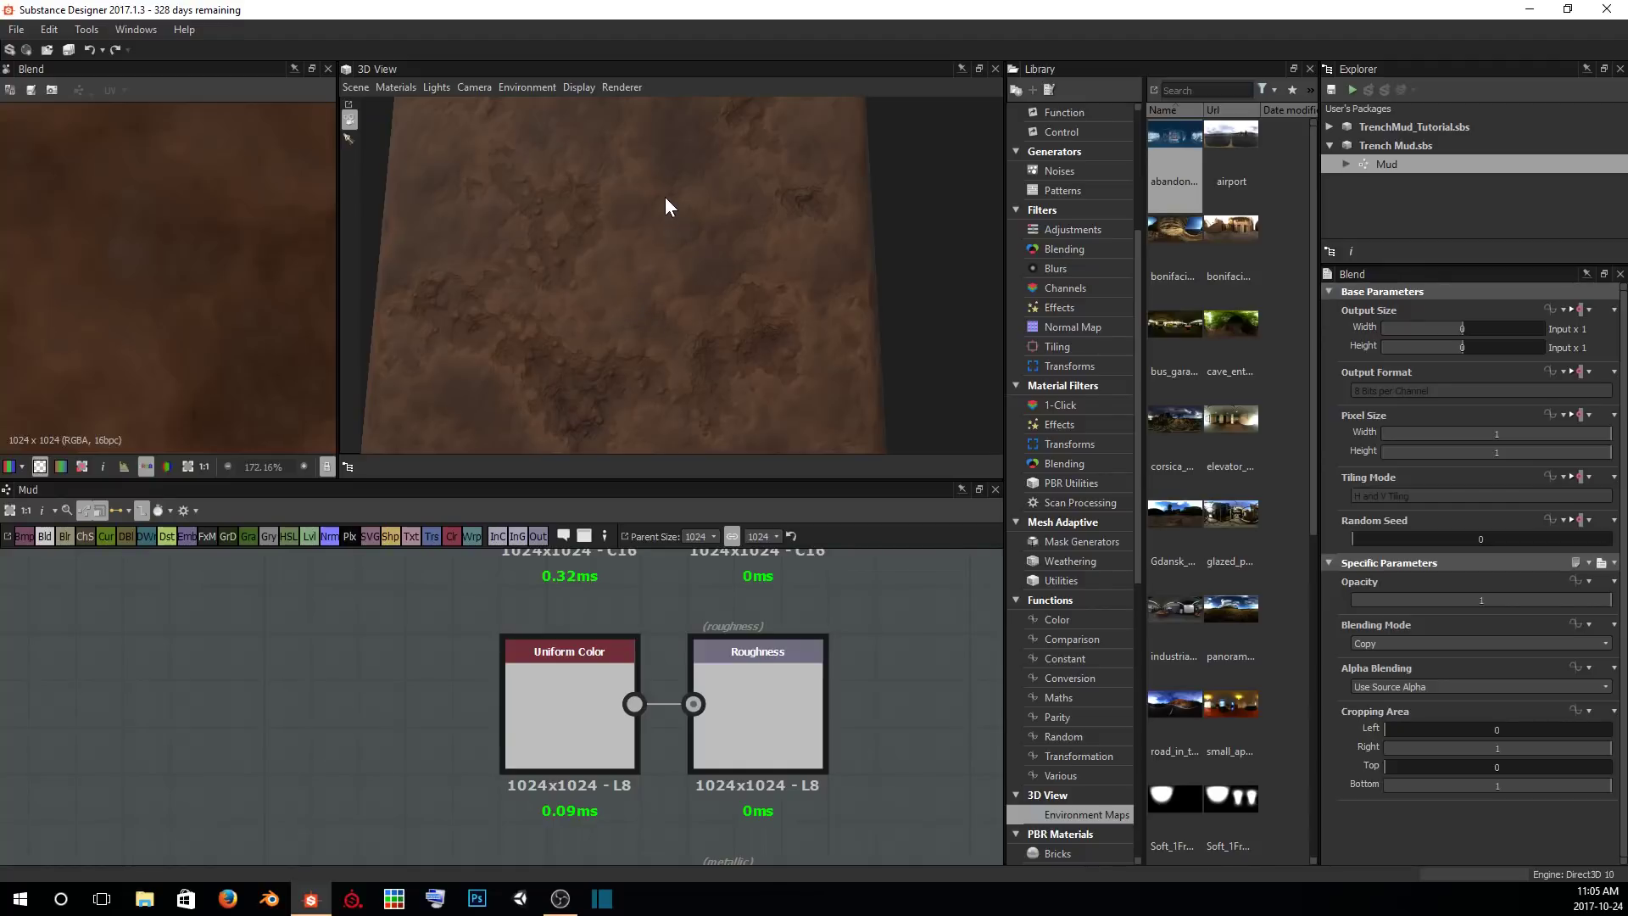
scroll(667, 199, down, 4)
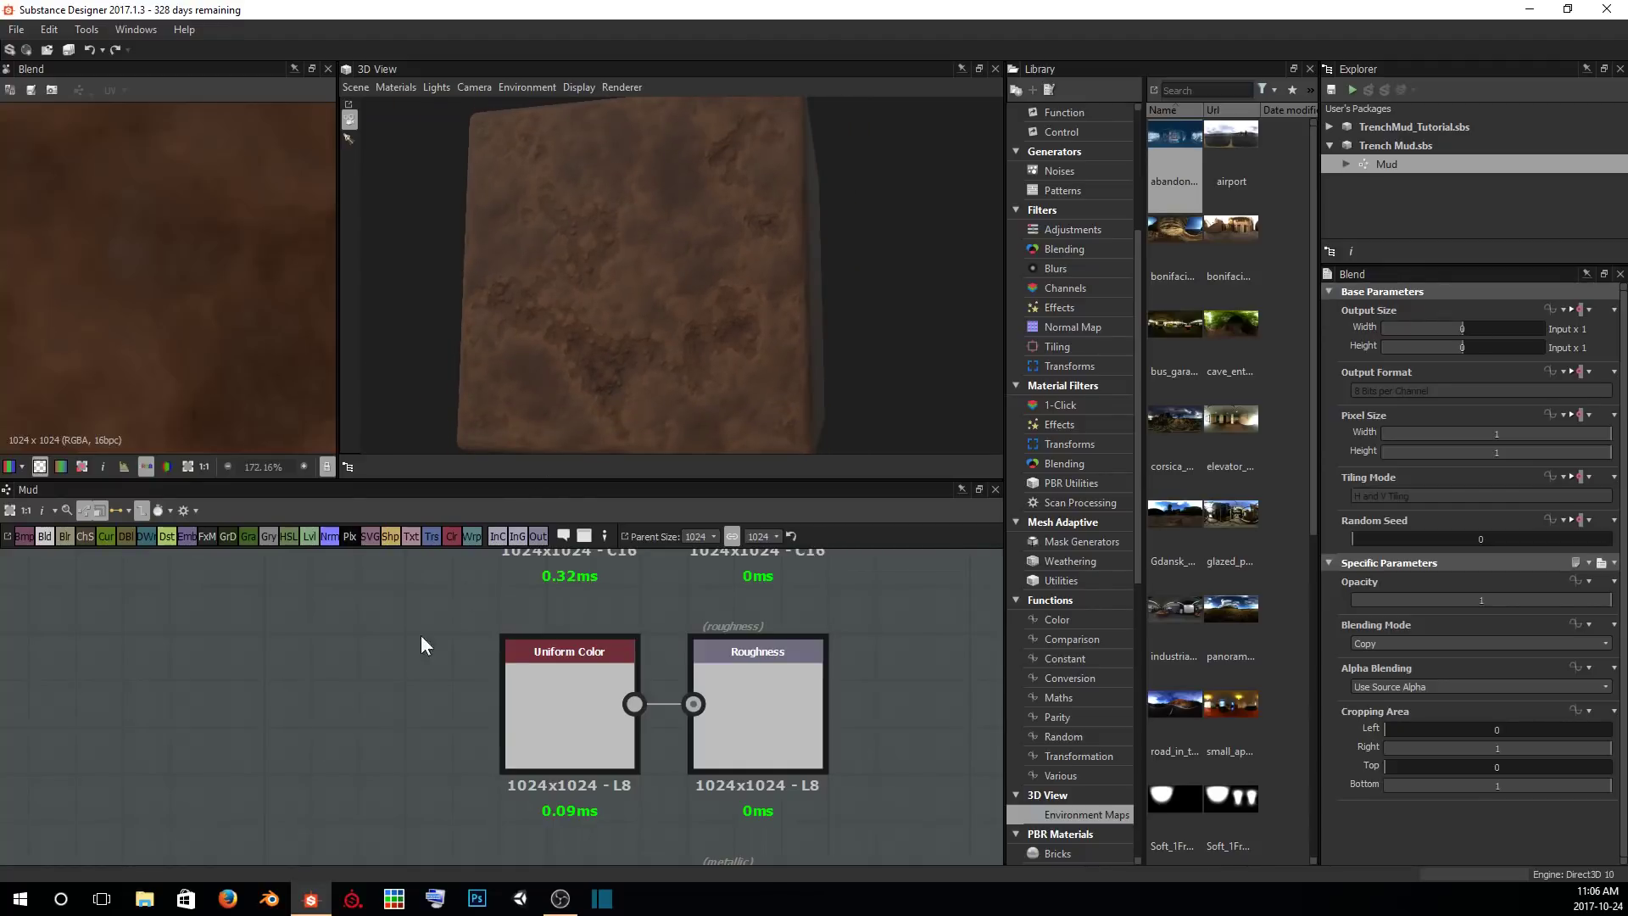
Delete the Uniform Color node feeding the Roughness output and check the mud's reflections on the 3D preview.
scroll(421, 644, down, 3)
middle_drag(367, 636, 430, 685)
middle_drag(597, 715, 646, 707)
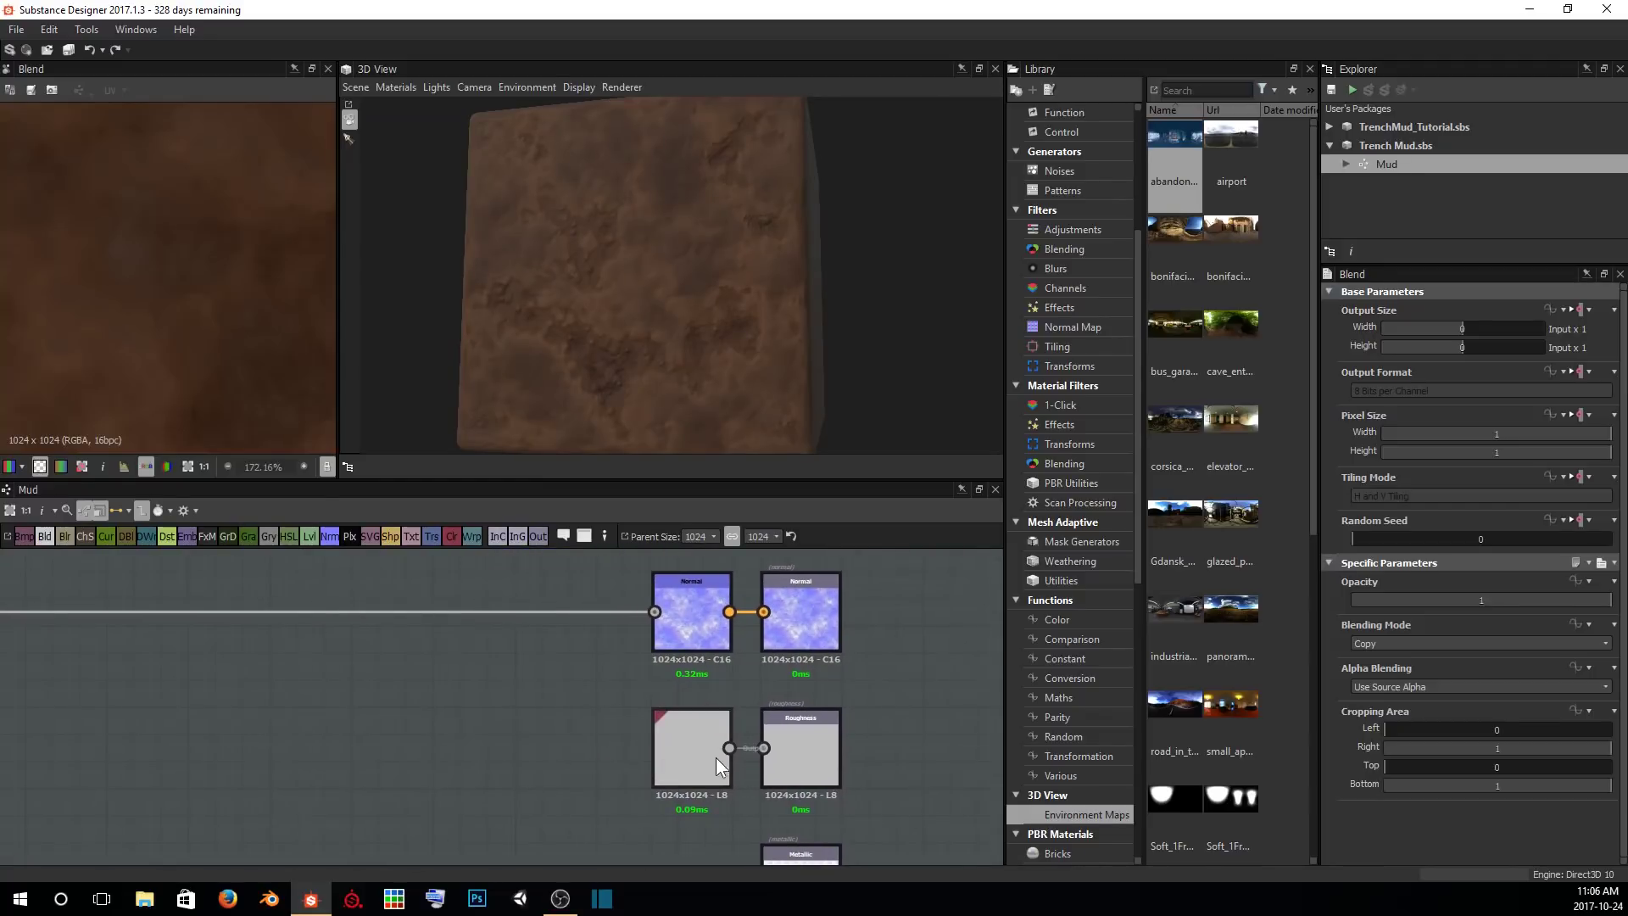
click(716, 756)
key(Delete)
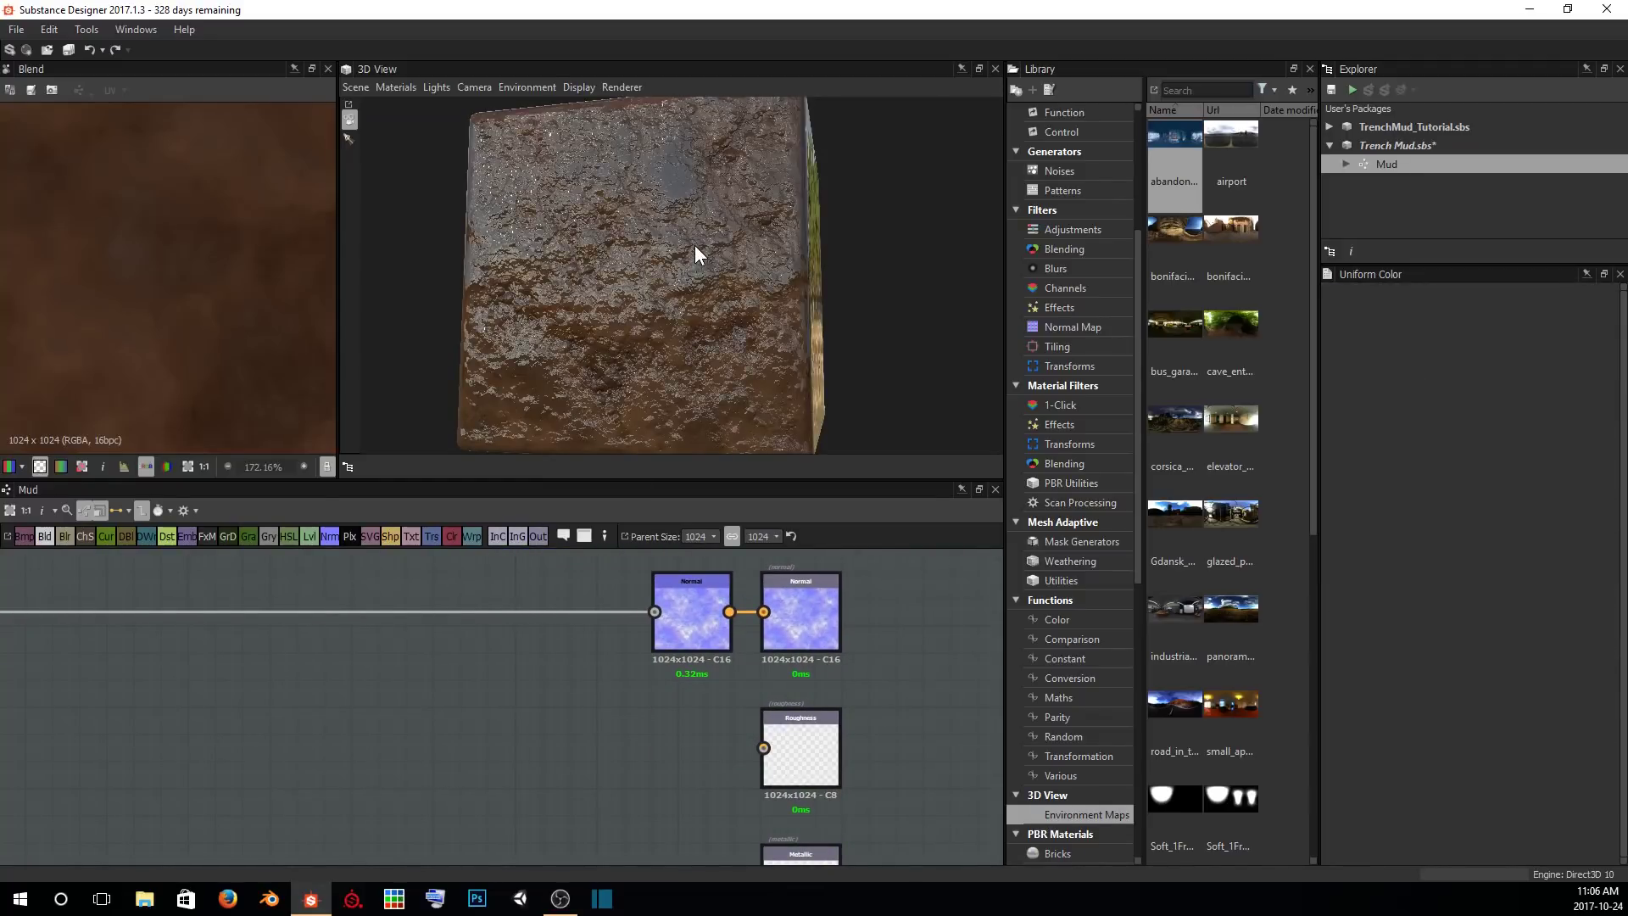
drag(723, 207, 701, 261)
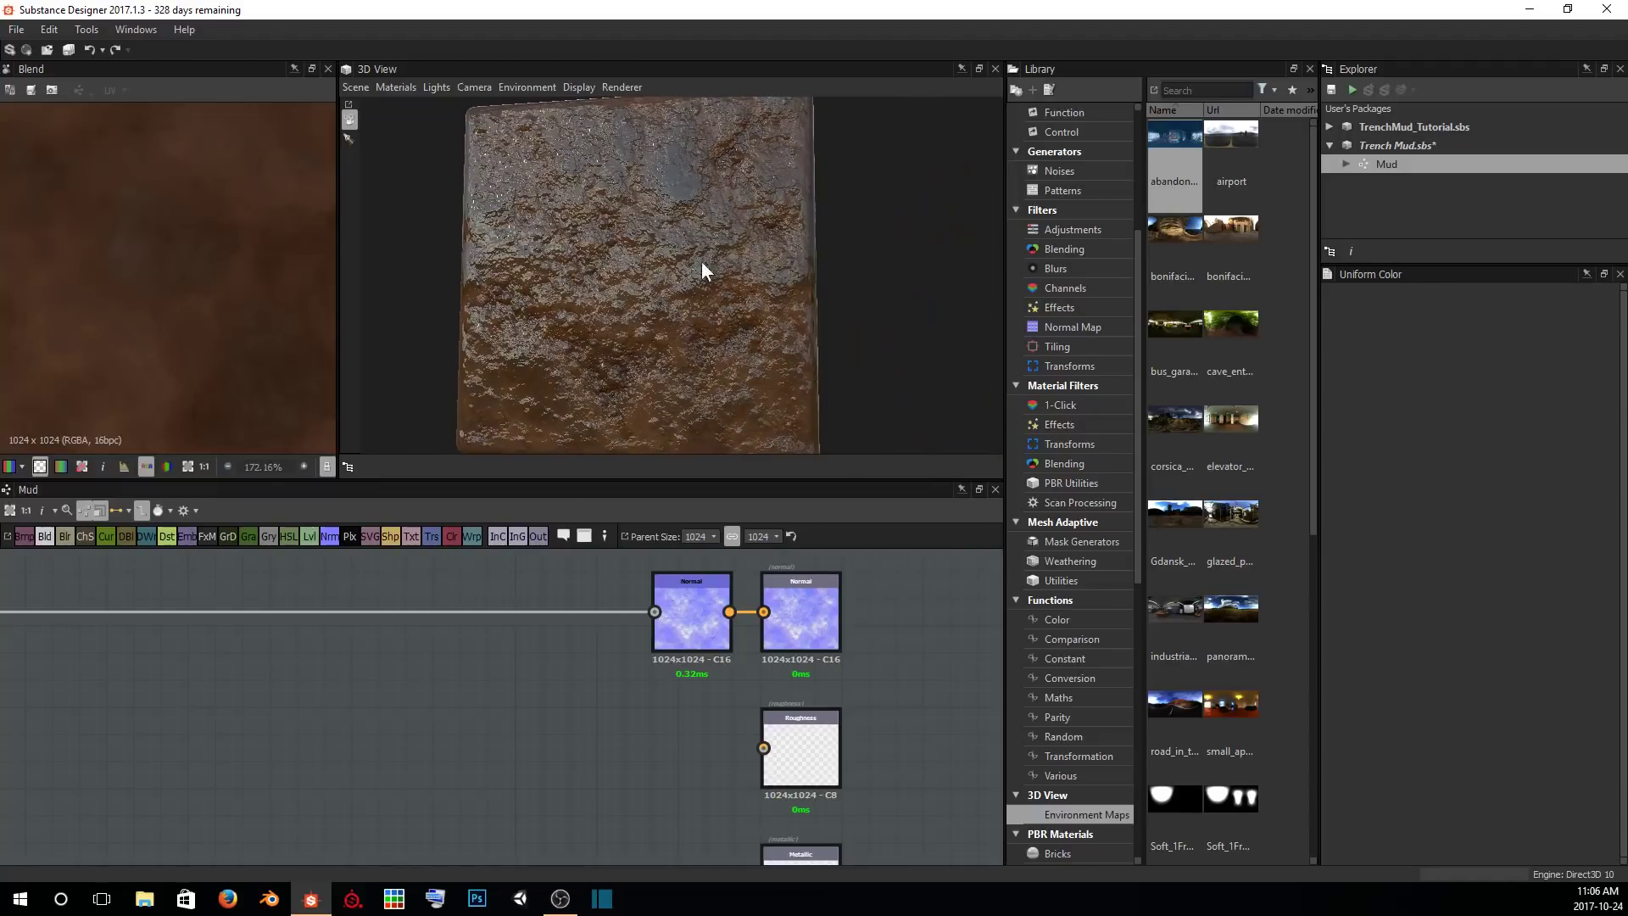
Locate the BnW Spots 1 node and examine its noise in the 2D view as a source for the roughness.
middle_drag(458, 698, 579, 688)
scroll(578, 688, down, 3)
middle_drag(478, 731, 562, 714)
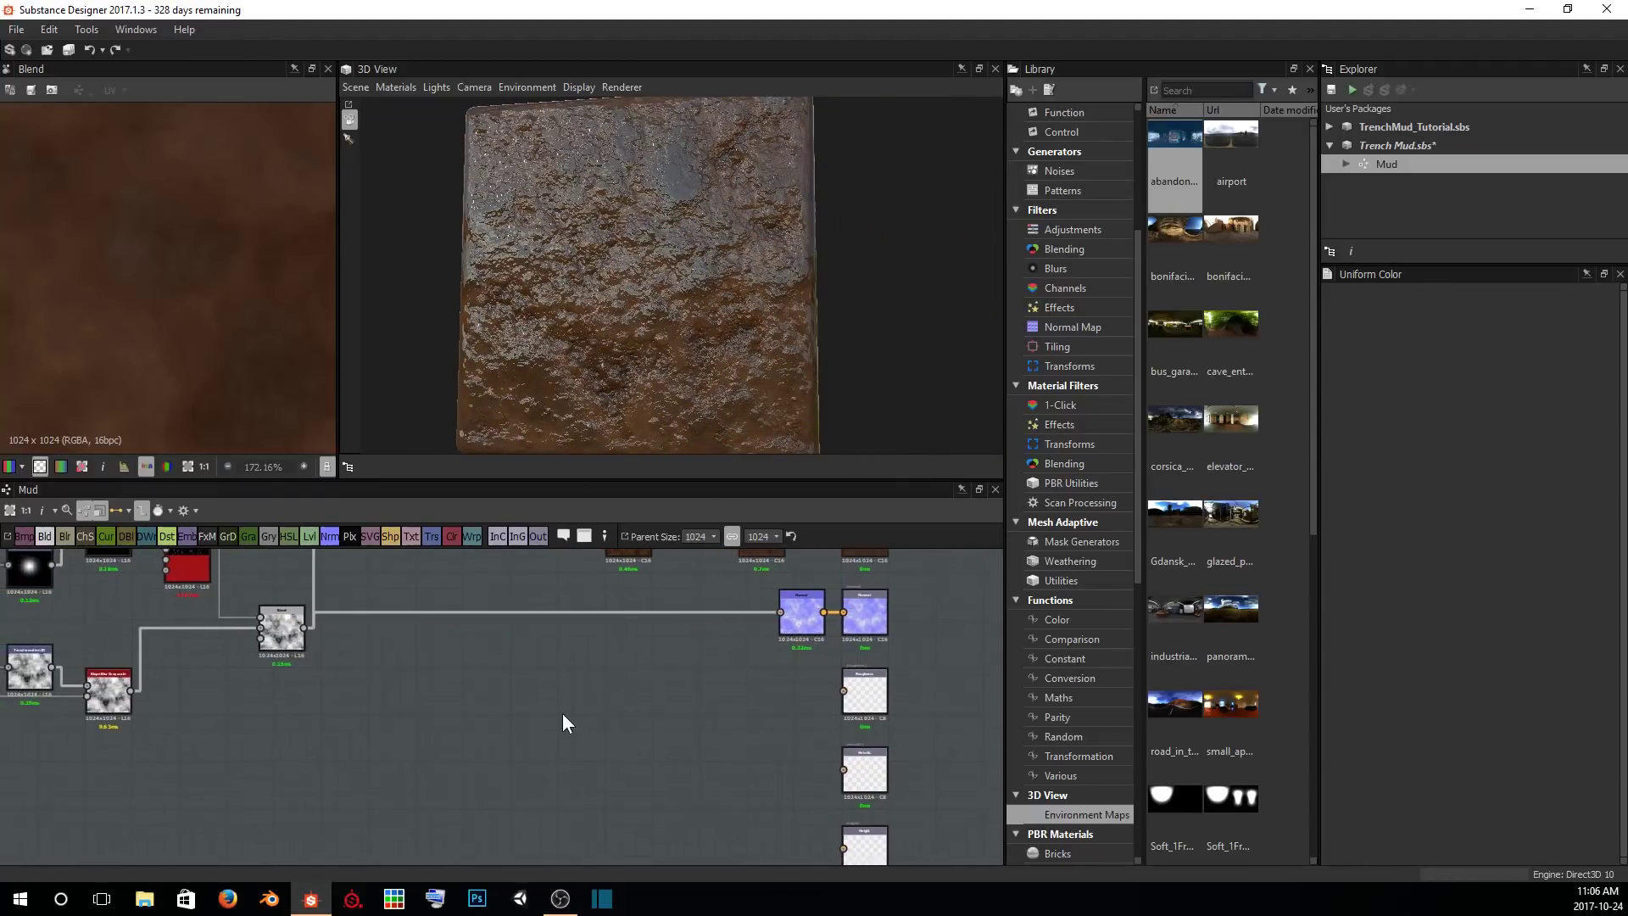
scroll(565, 713, down, 2)
scroll(356, 775, up, 2)
middle_drag(325, 769, 665, 780)
scroll(394, 785, up, 1)
scroll(394, 785, up, 3)
middle_drag(501, 698, 455, 750)
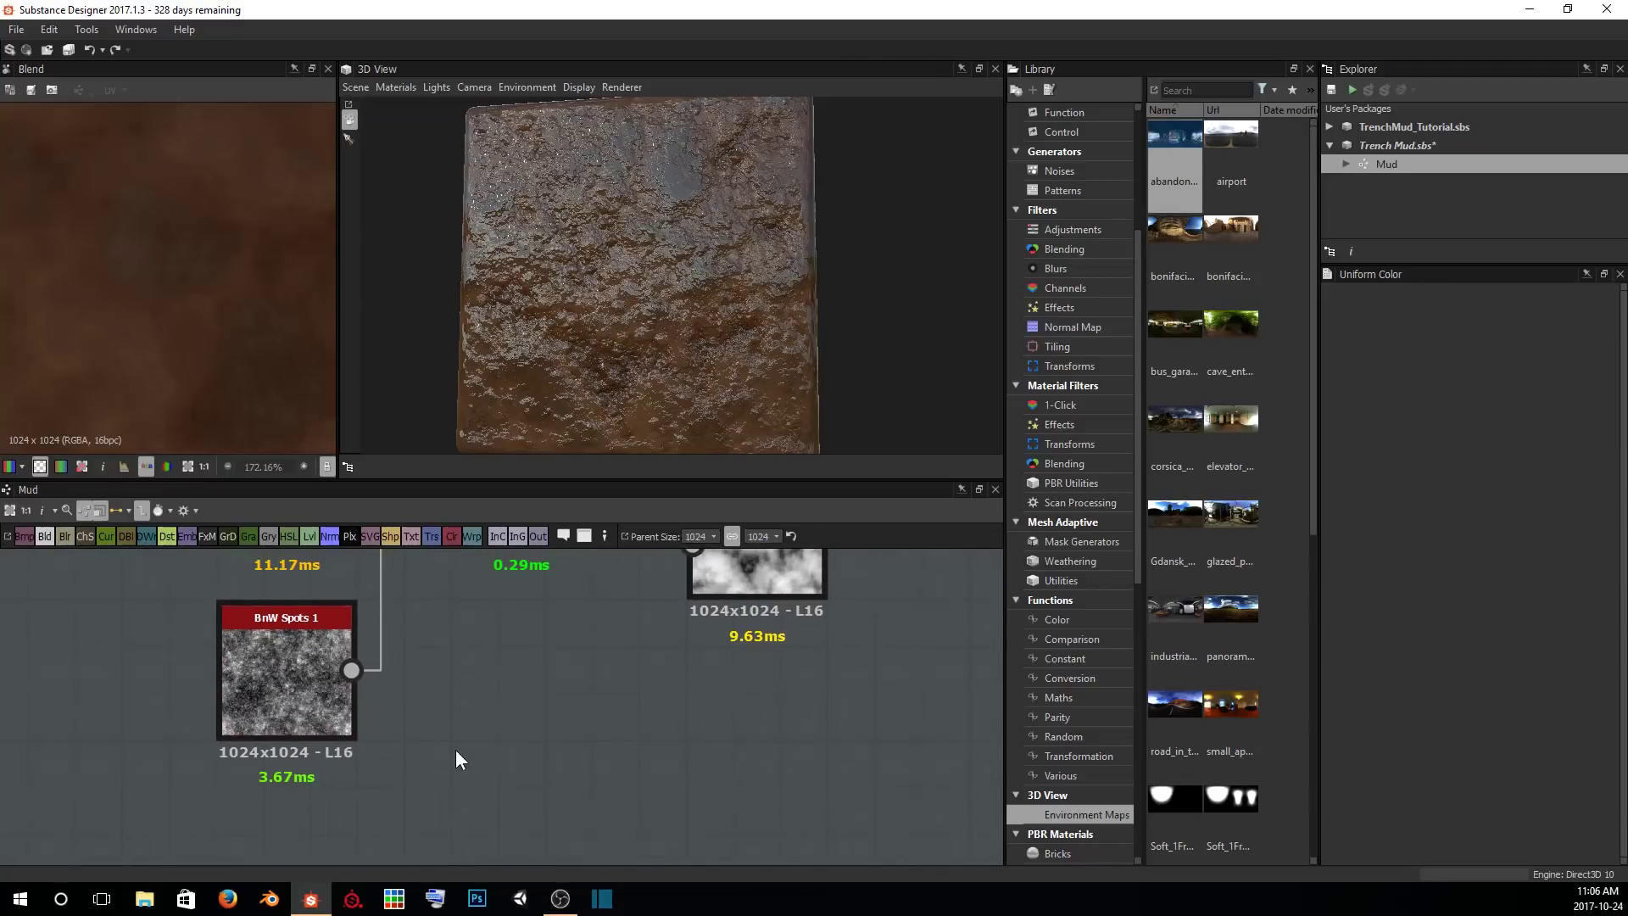
double_click(296, 695)
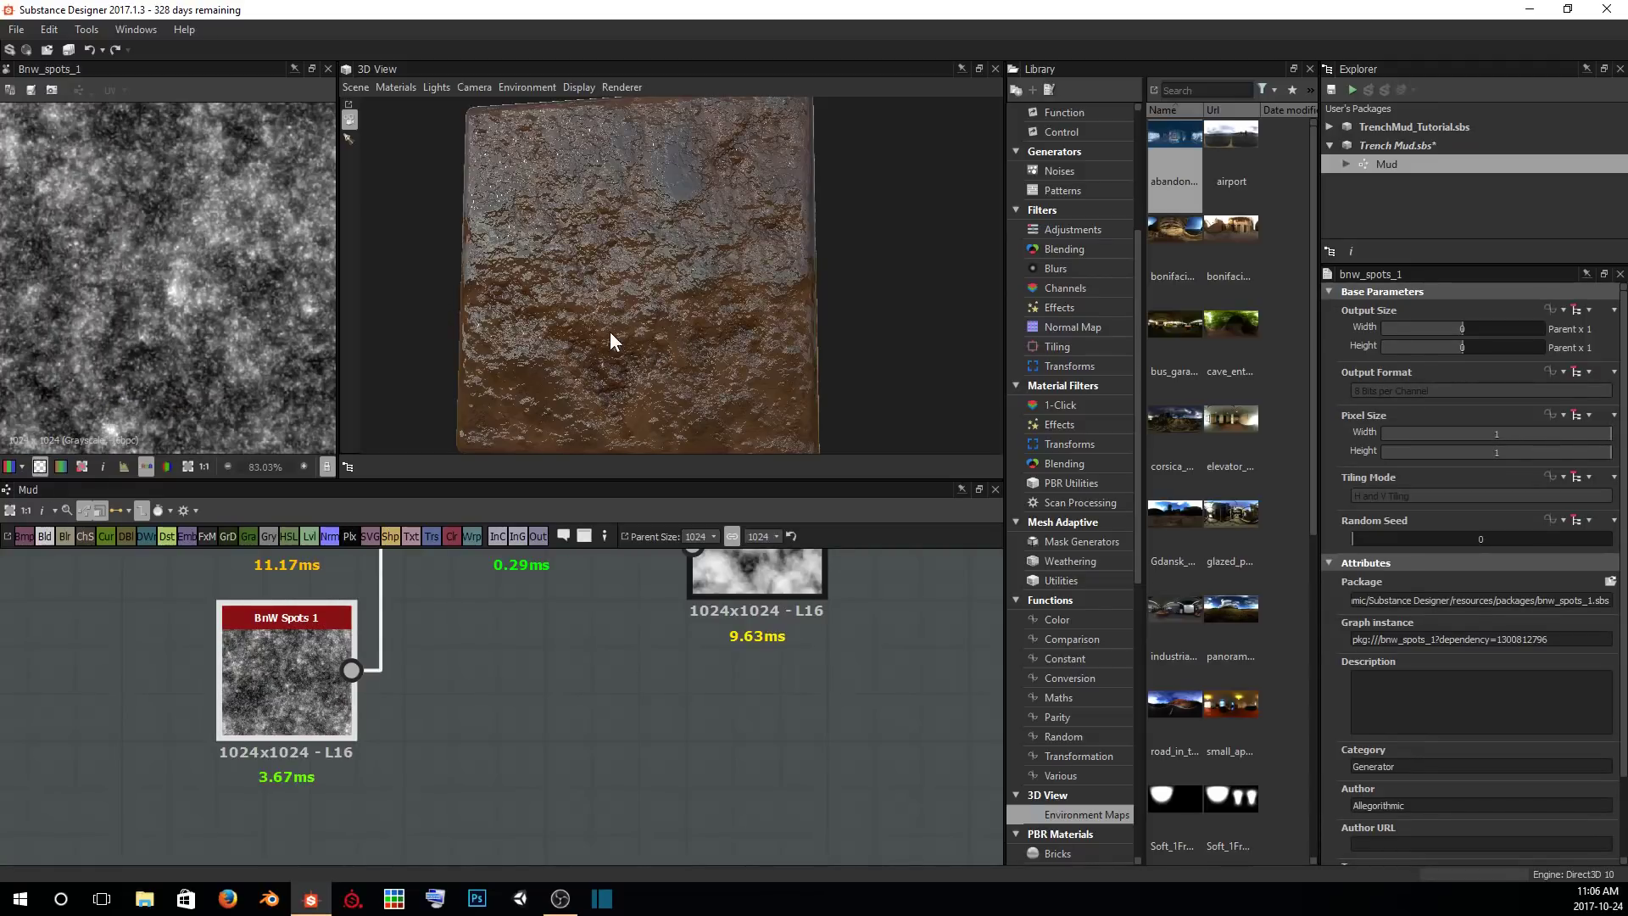
drag(610, 341, 658, 360)
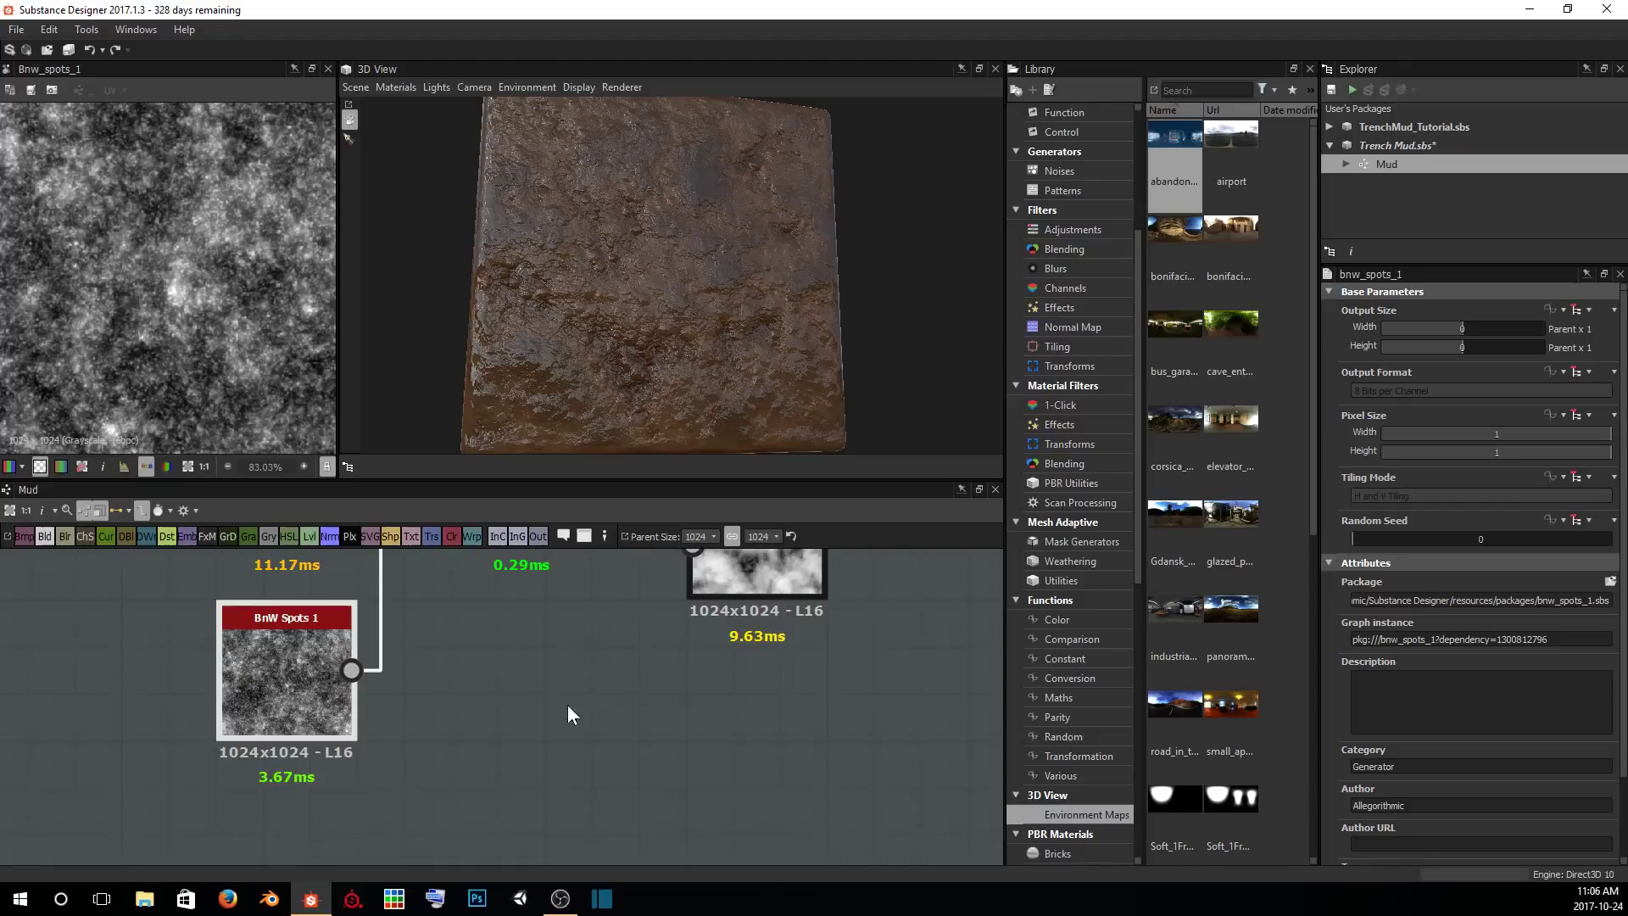
Connect the BnW Spots 1 node's output to the Roughness output and inspect the wet highlights on the 3D preview.
middle_drag(566, 765, 458, 783)
scroll(539, 767, down, 4)
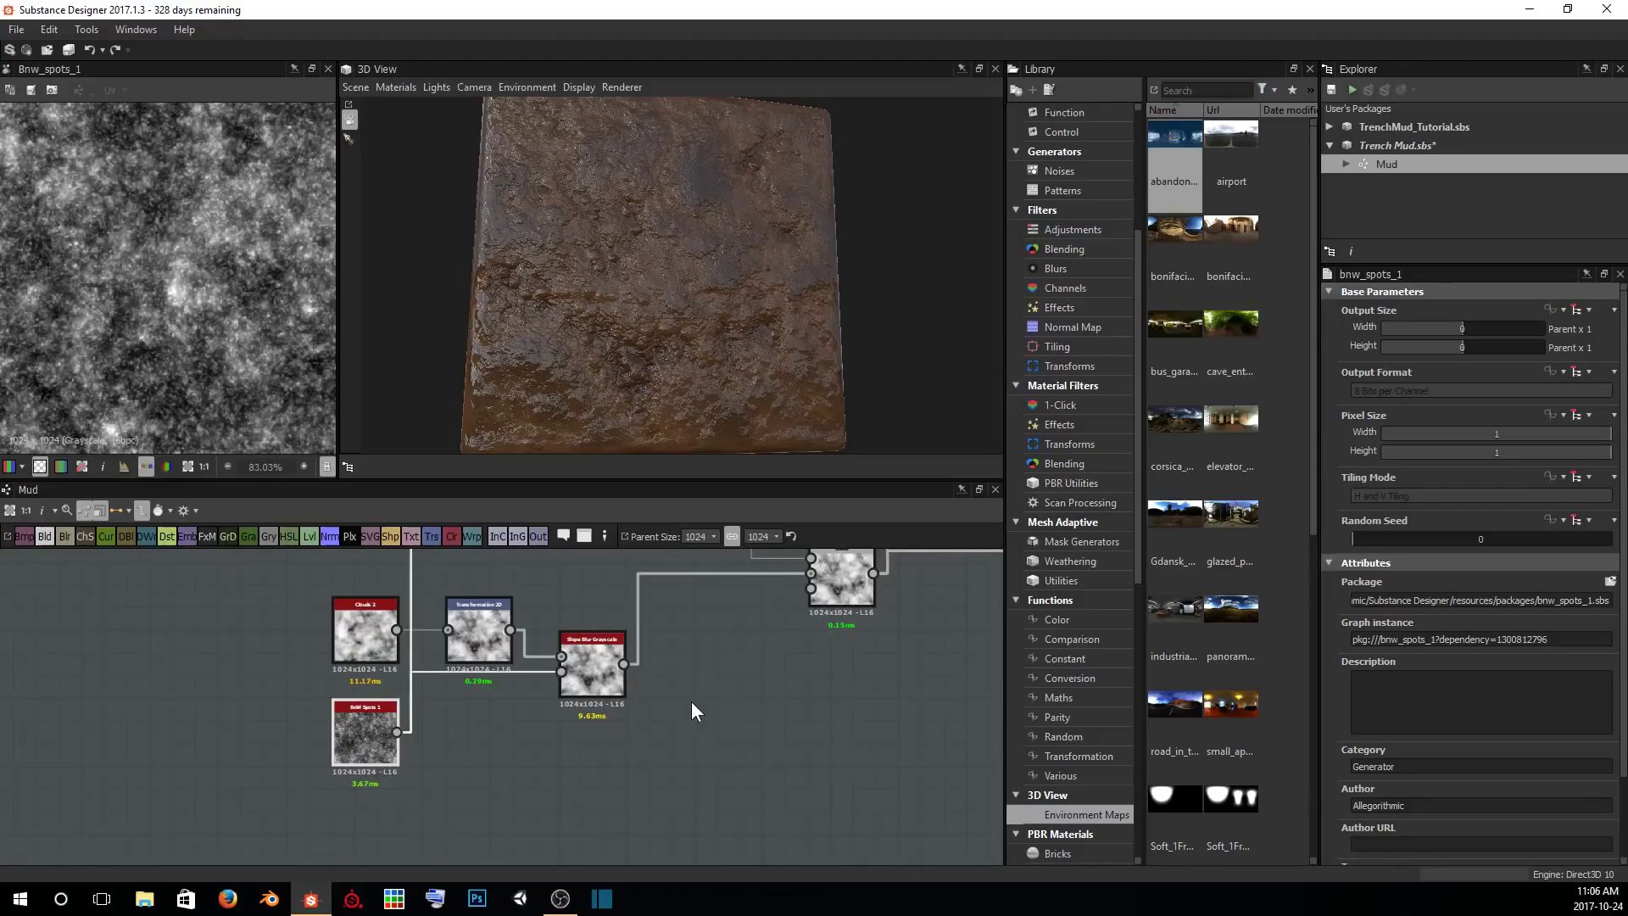
middle_drag(690, 701, 312, 702)
scroll(322, 707, down, 3)
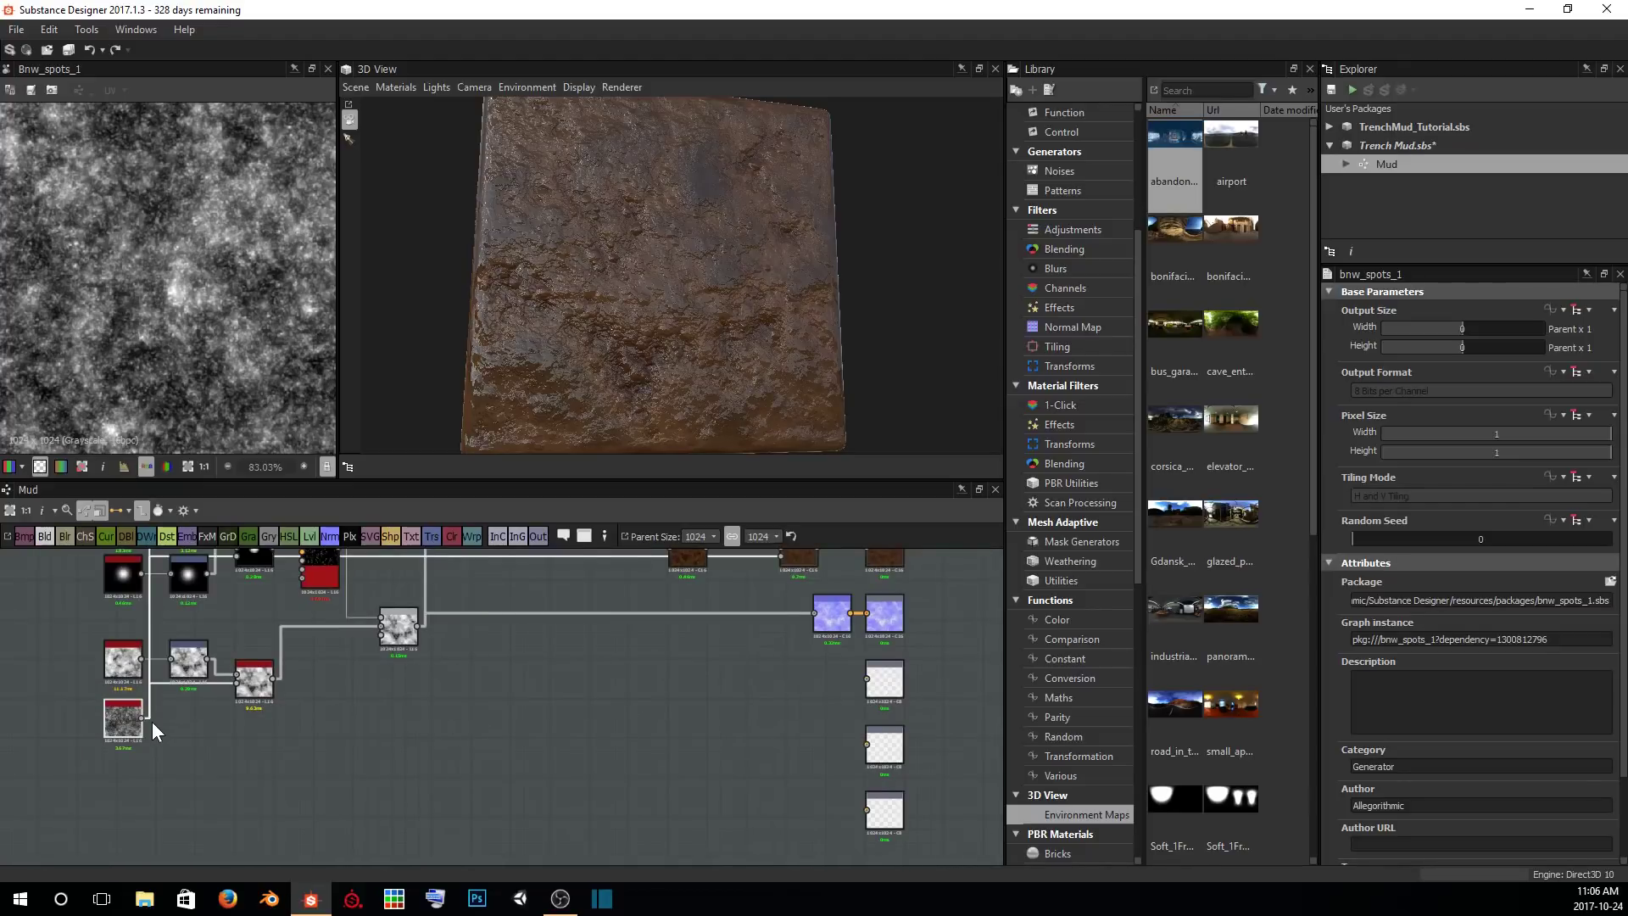
drag(141, 717, 870, 678)
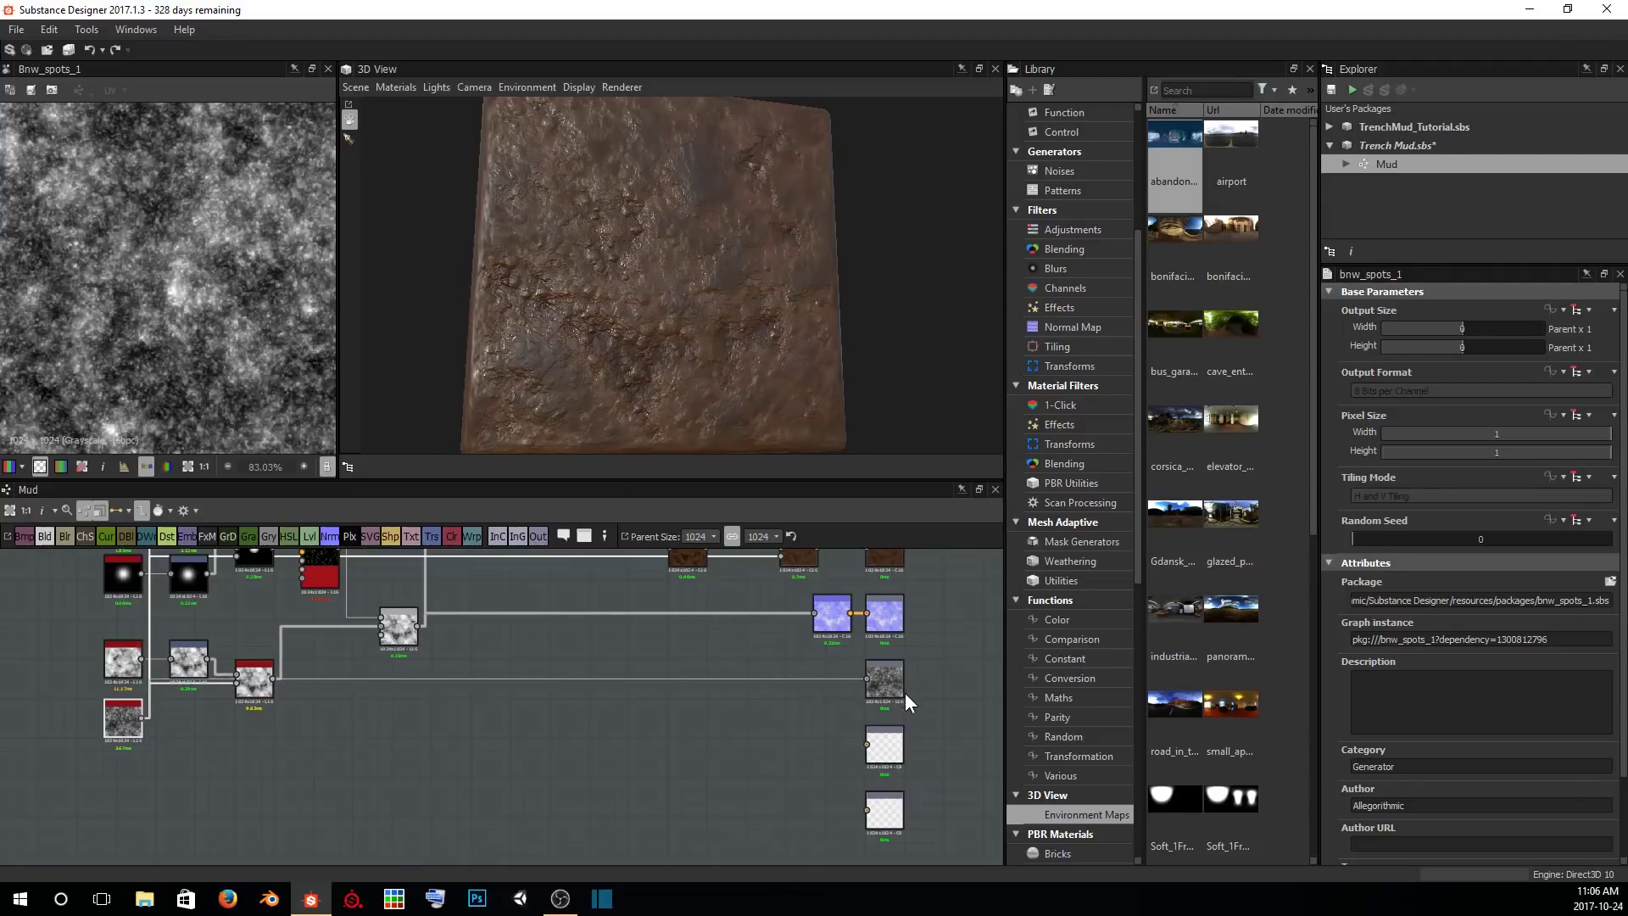
drag(707, 244, 425, 233)
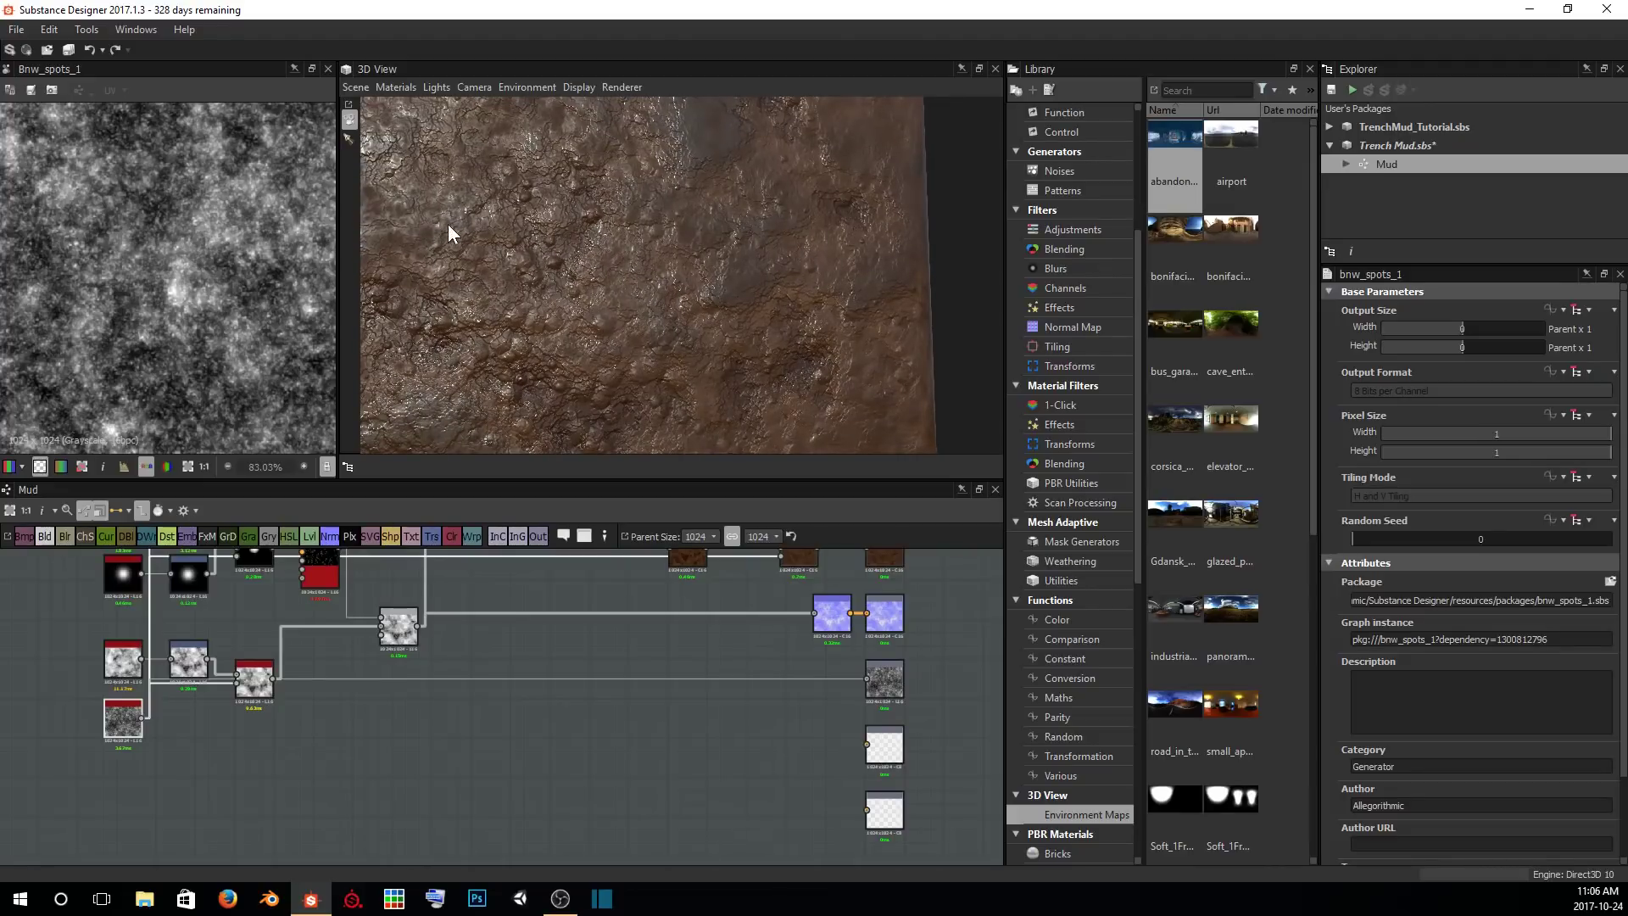
drag(455, 212, 566, 284)
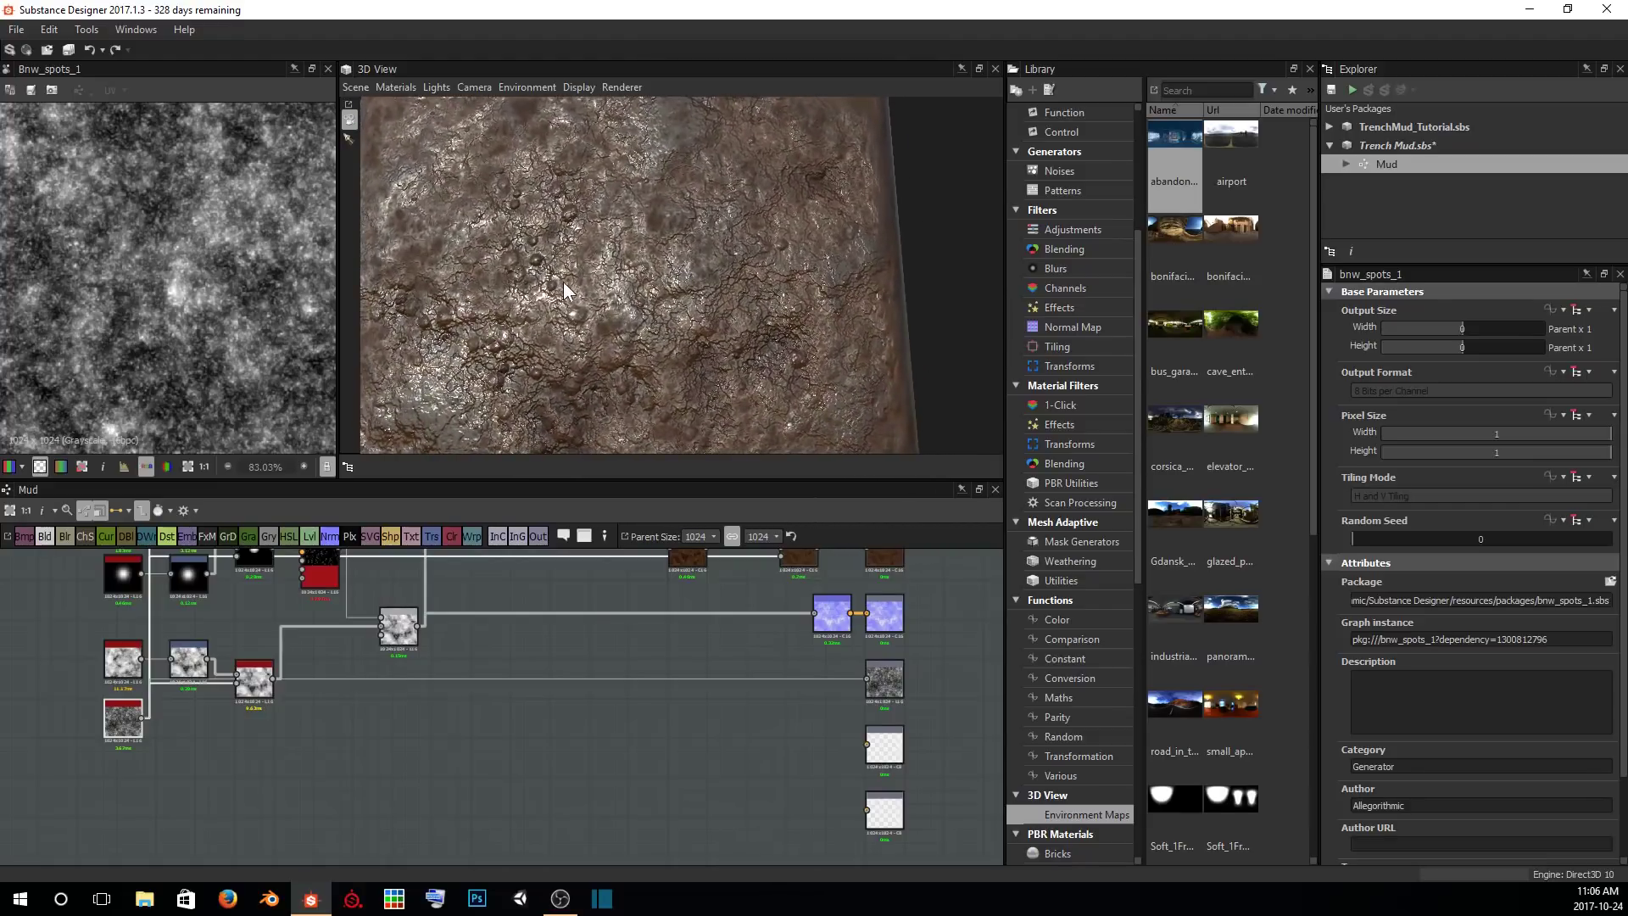
Insert a Levels node into the connection between the BnW Spots 1 noise and the Roughness output, placed beside the output.
click(643, 680)
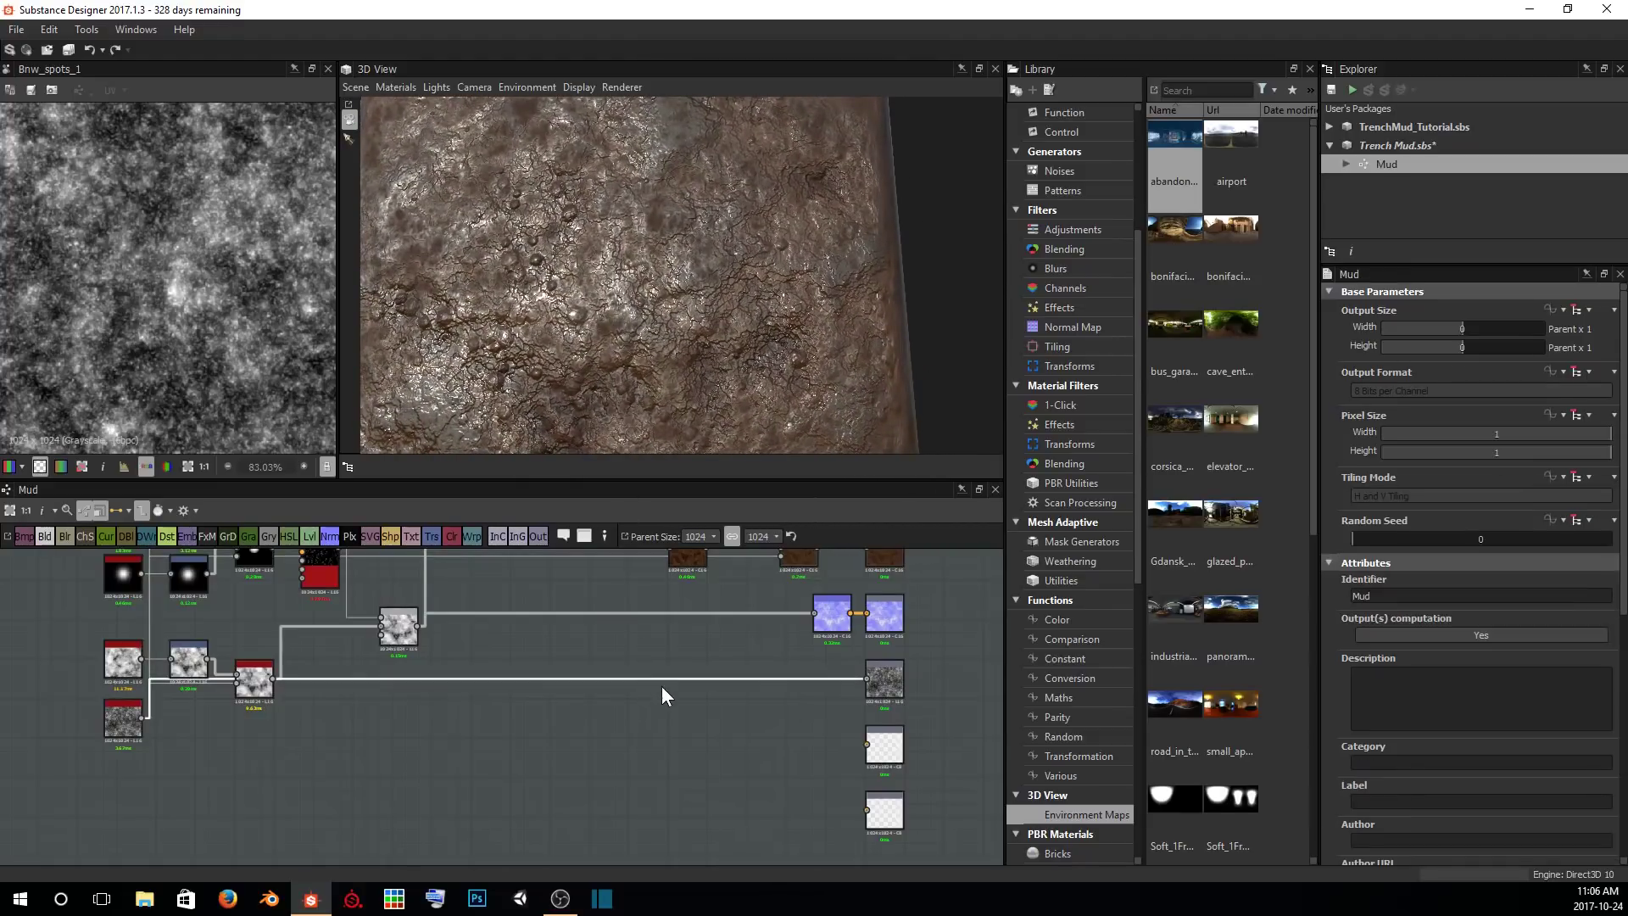
scroll(720, 697, up, 5)
middle_drag(731, 700, 406, 716)
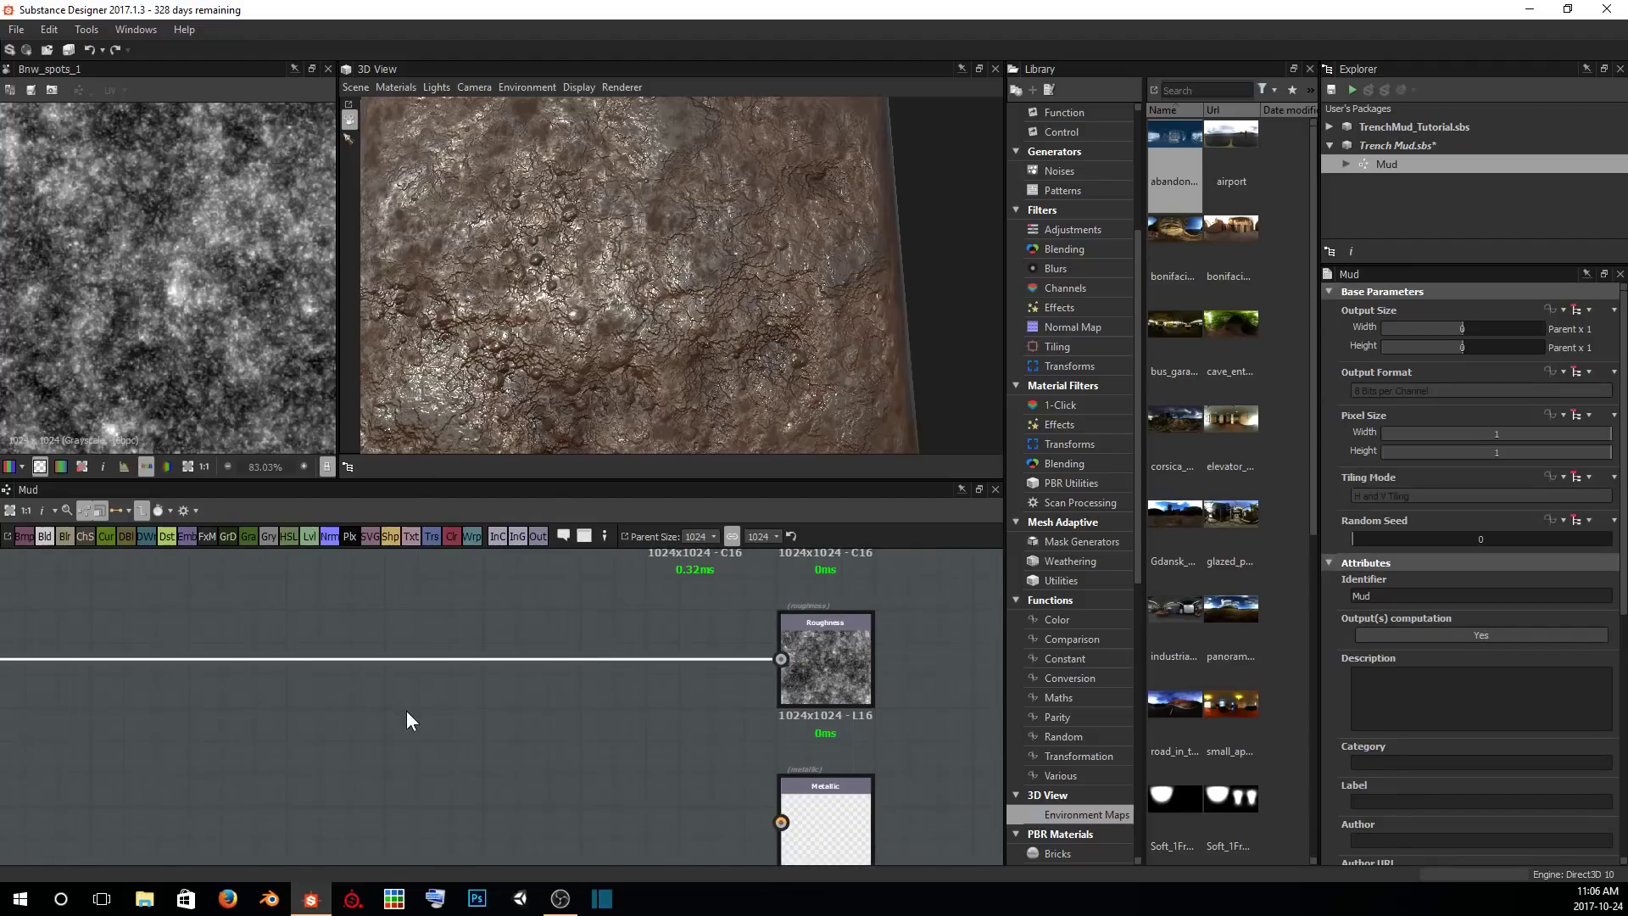
key(space)
text(lev)
key(Return)
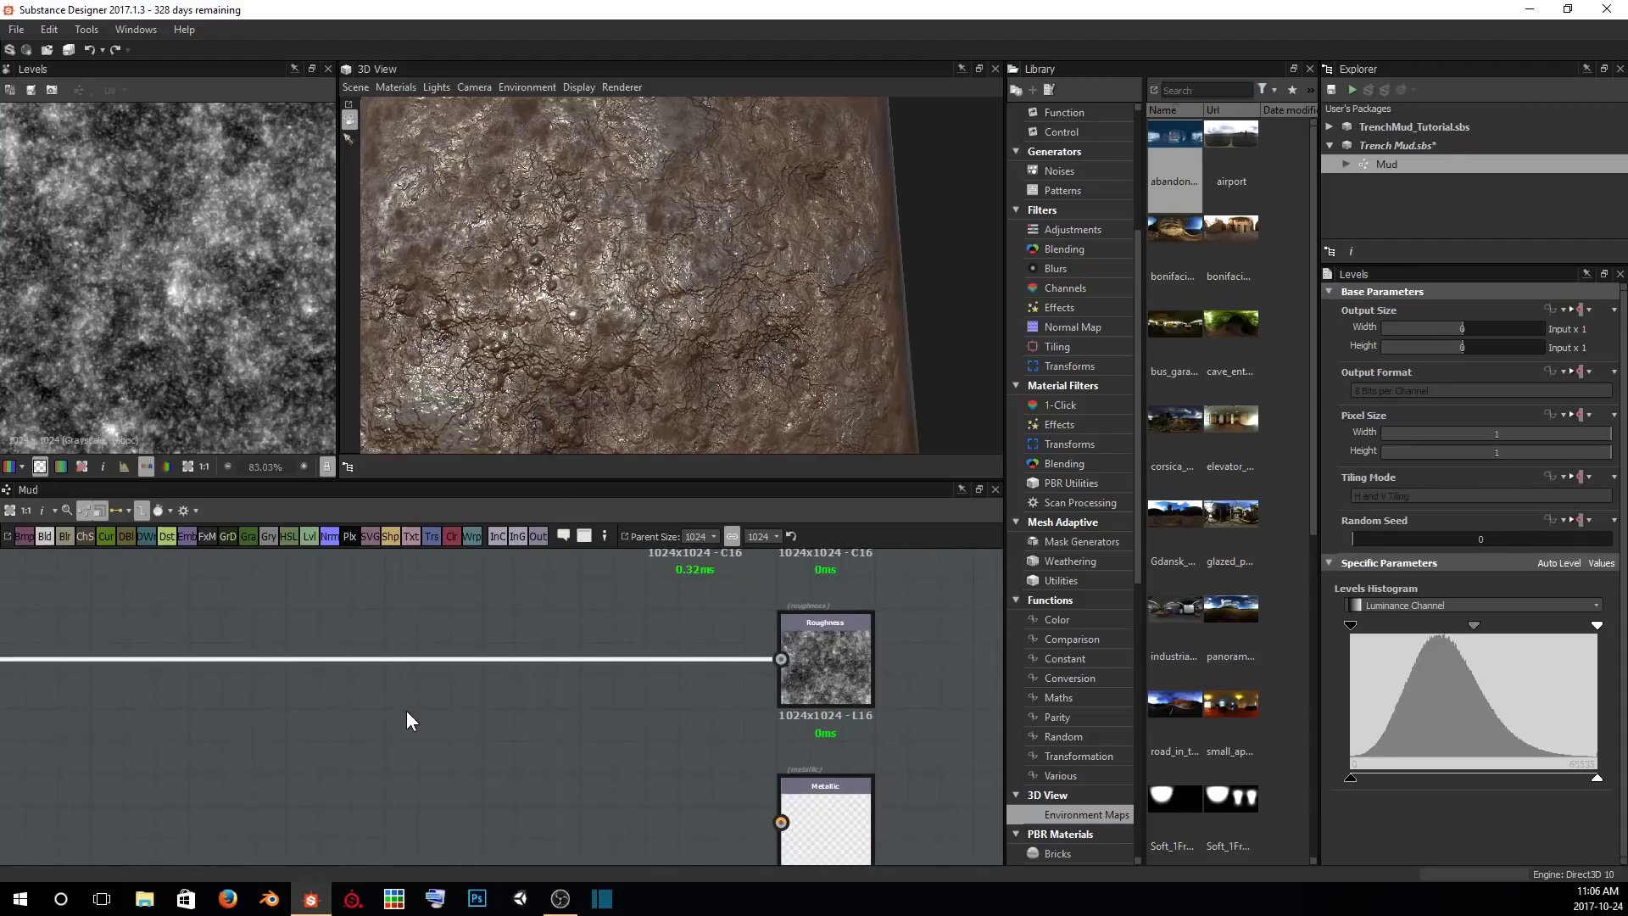
scroll(407, 721, down, 5)
drag(266, 708, 489, 697)
scroll(461, 694, up, 5)
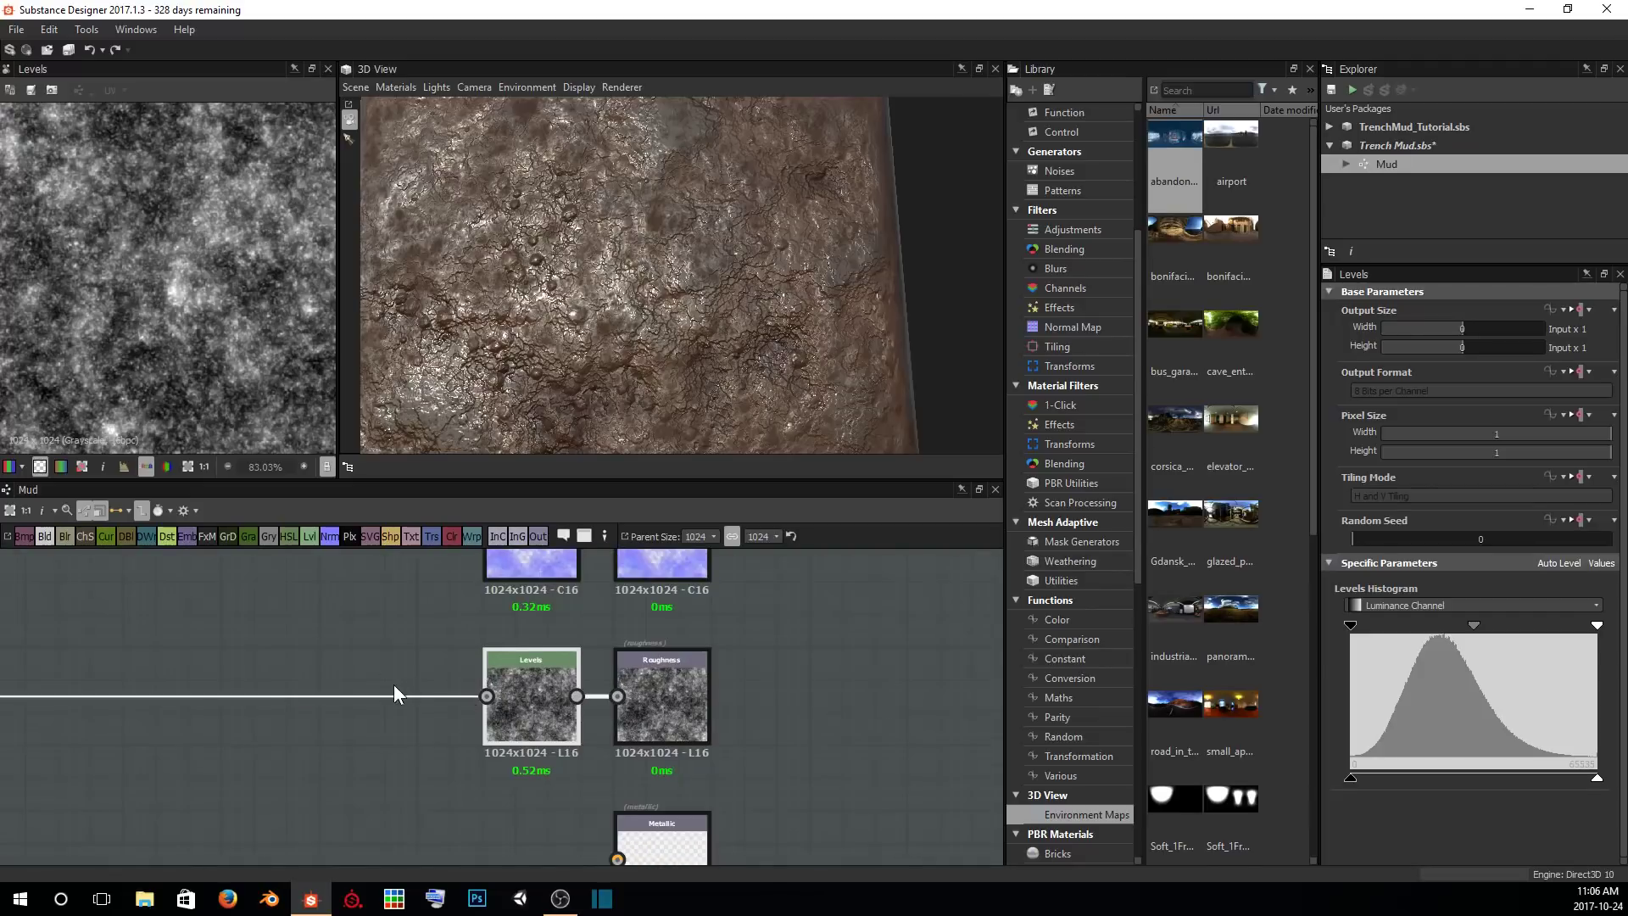
Narrow the Levels output range, raising its black level to about one-fifth and lowering its white level to about four-fifths.
scroll(192, 372, down, 2)
mouse_move(636, 332)
mouse_down()
mouse_move(615, 349)
mouse_move(597, 332)
mouse_move(608, 317)
mouse_up()
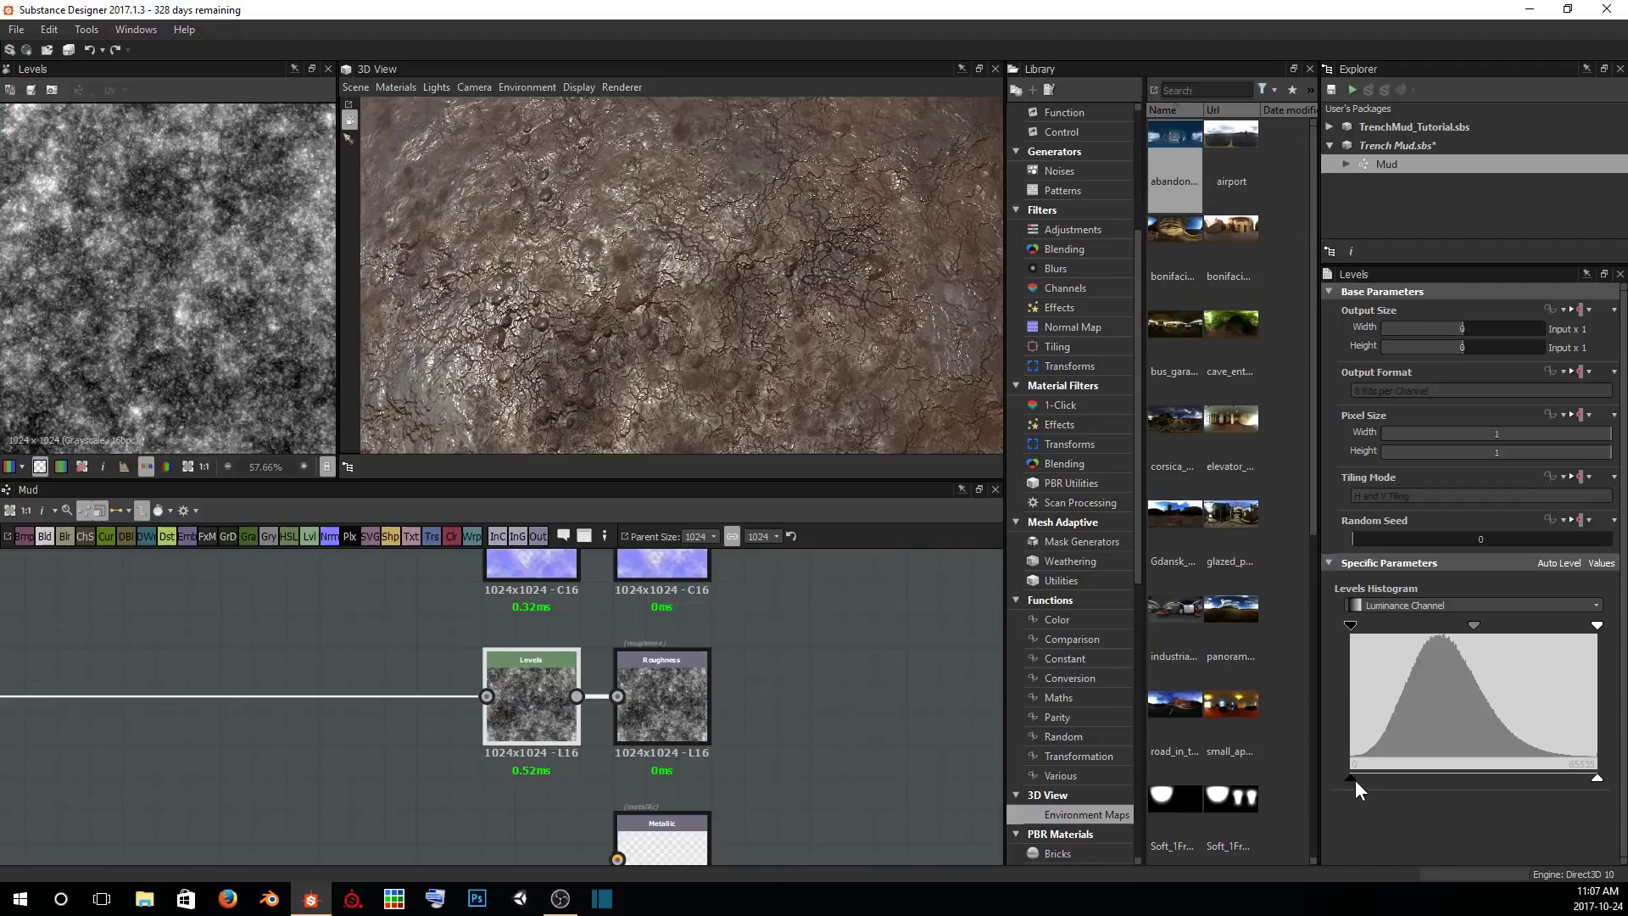
drag(1350, 780, 1344, 780)
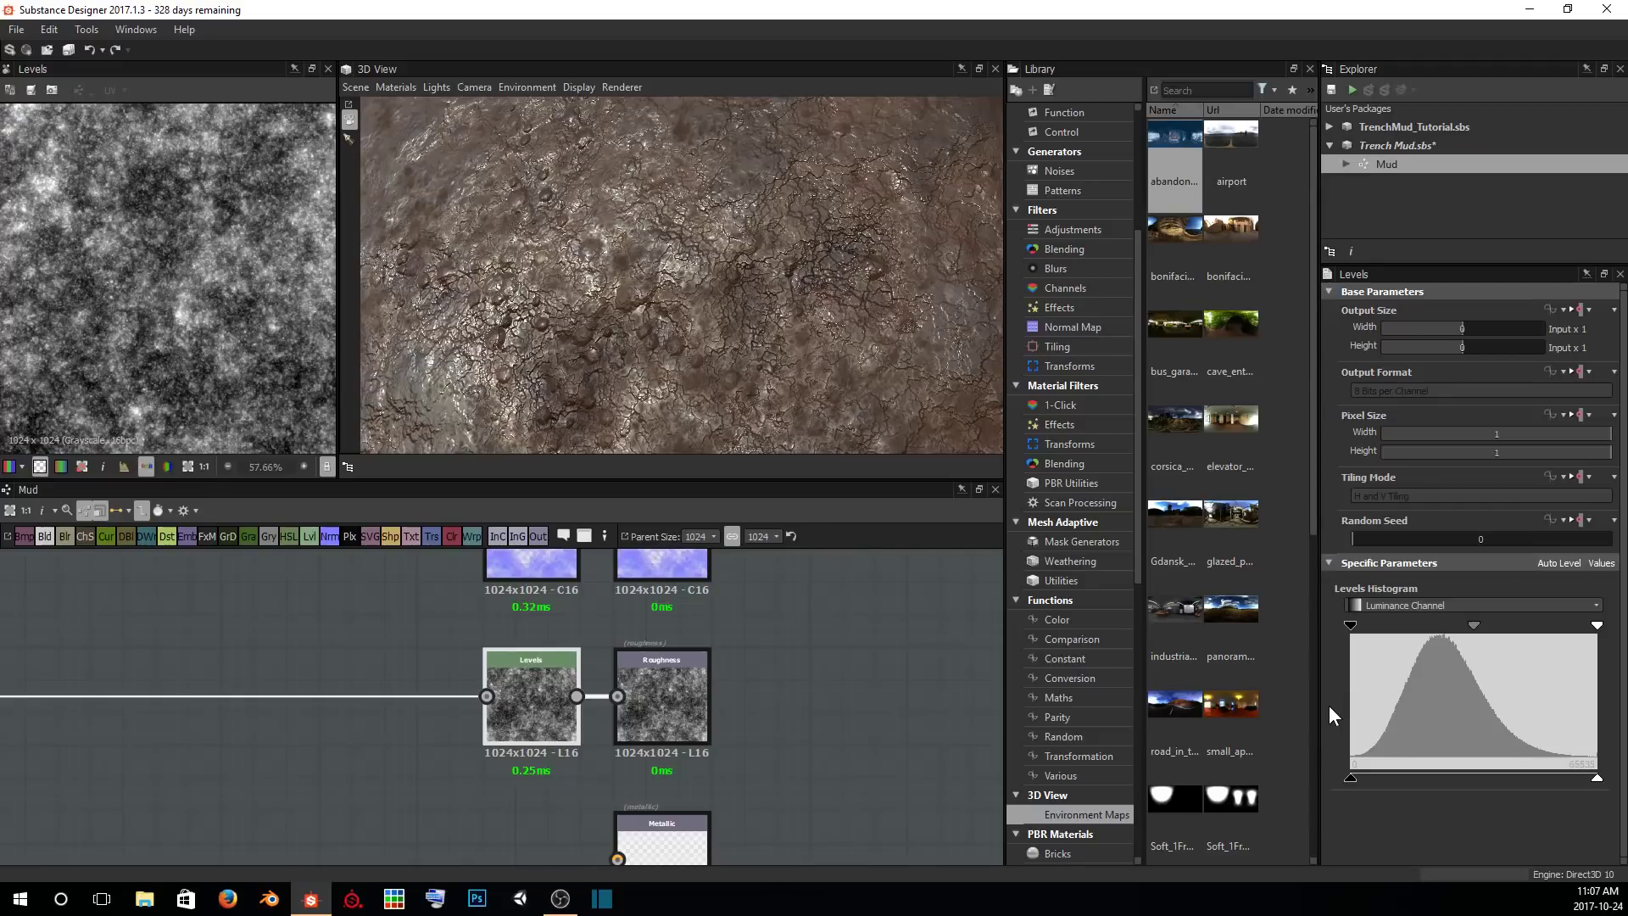
drag(1351, 781, 1389, 778)
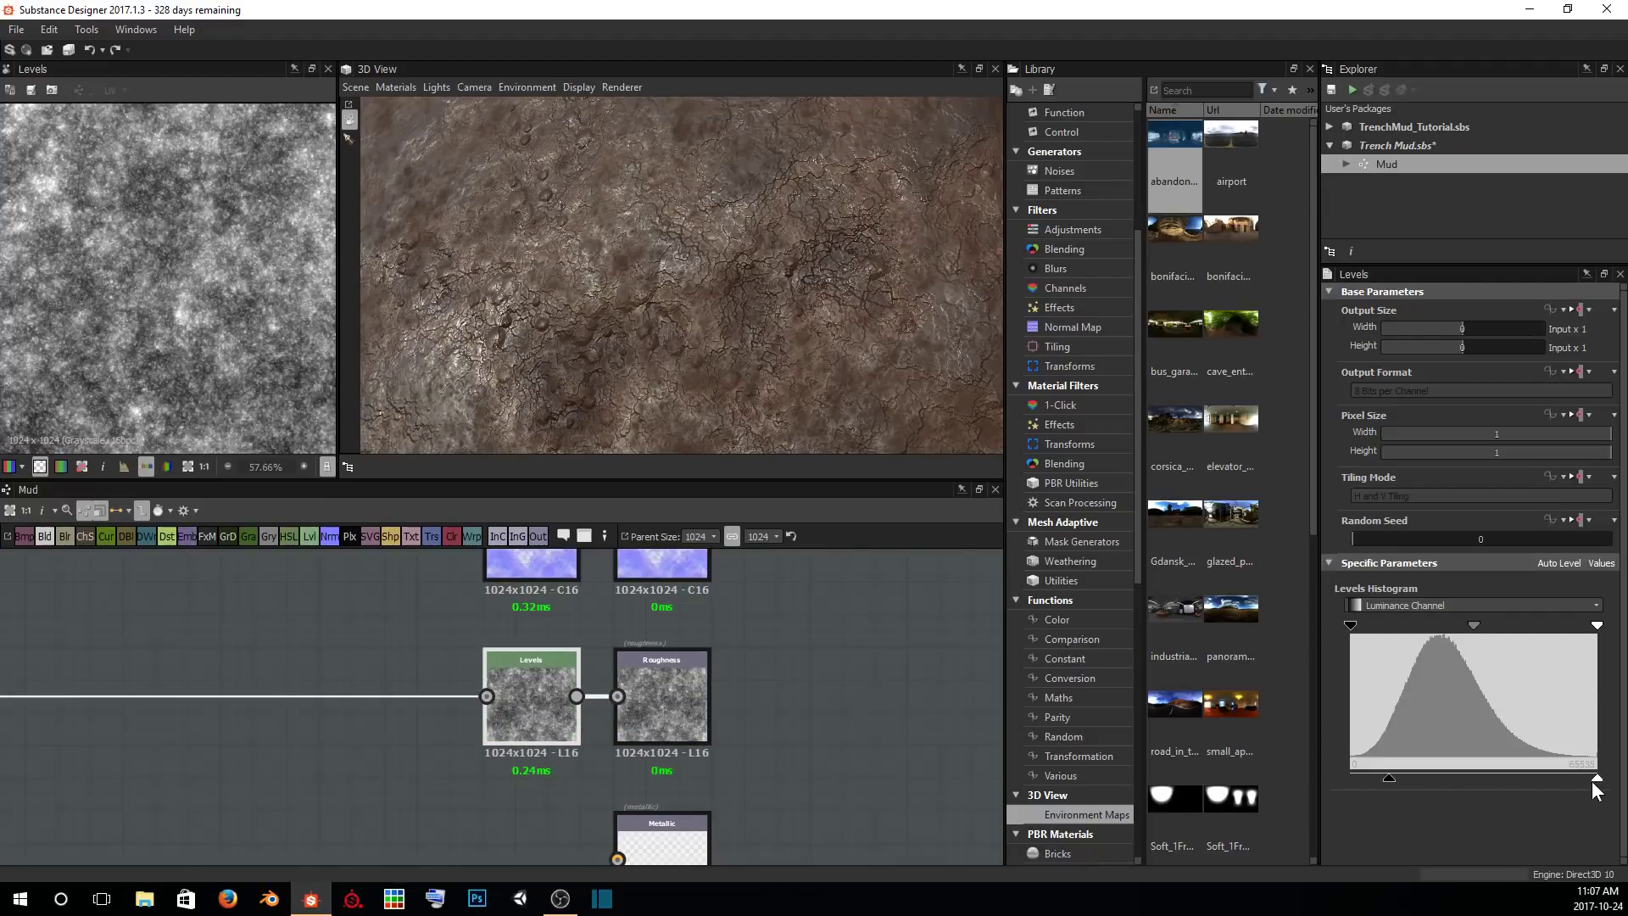
drag(1593, 783, 1555, 780)
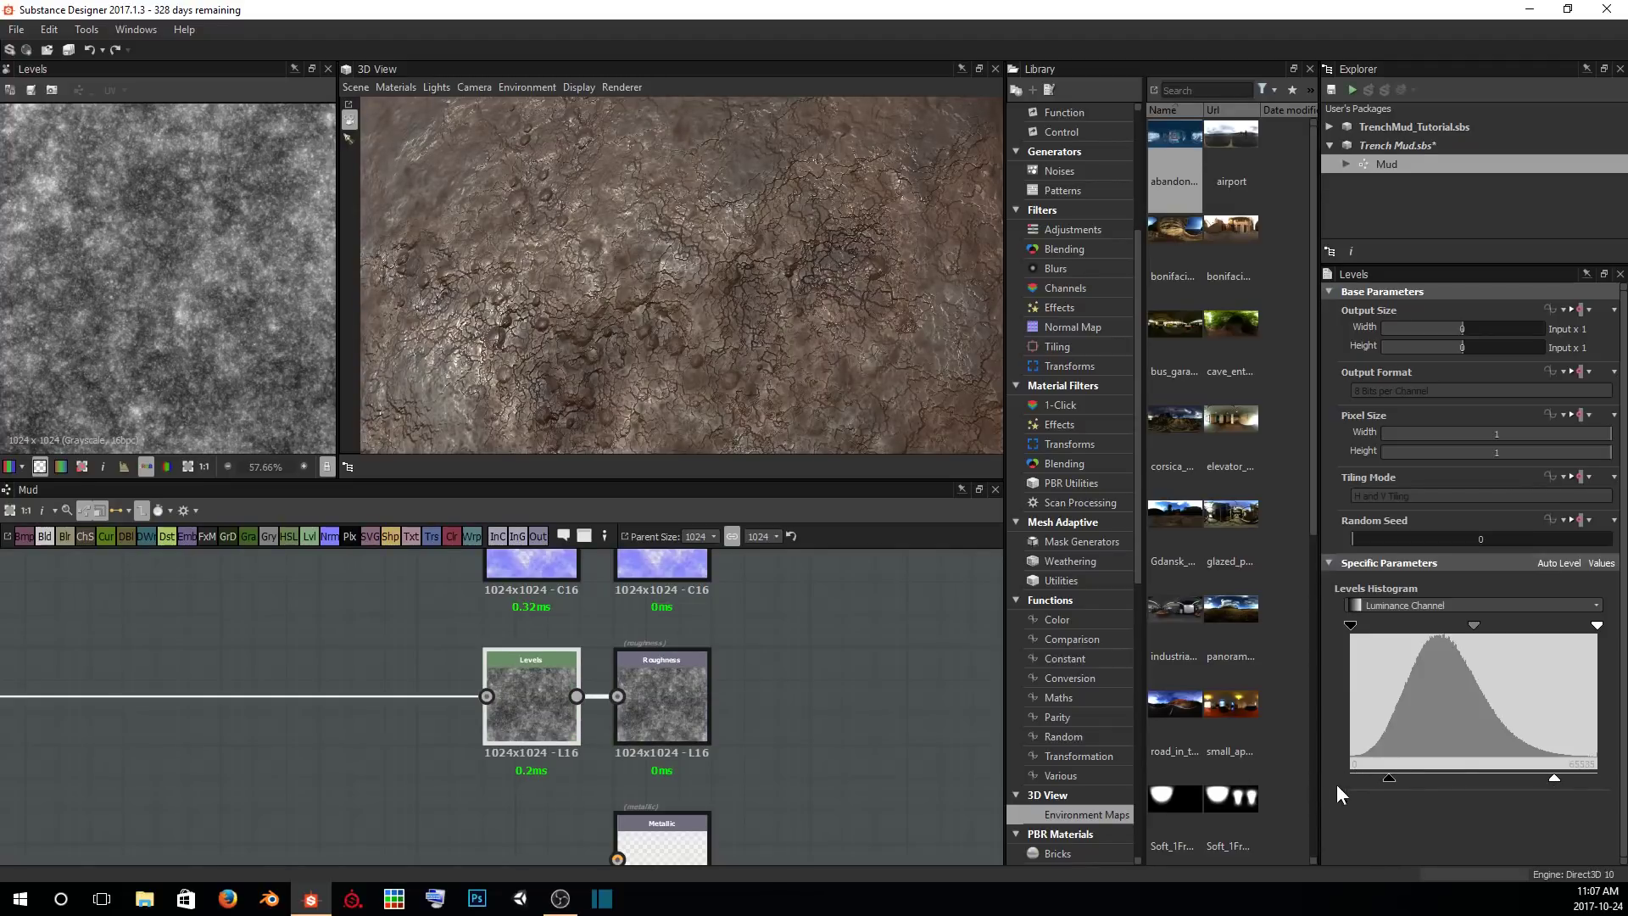
scroll(227, 251, up, 4)
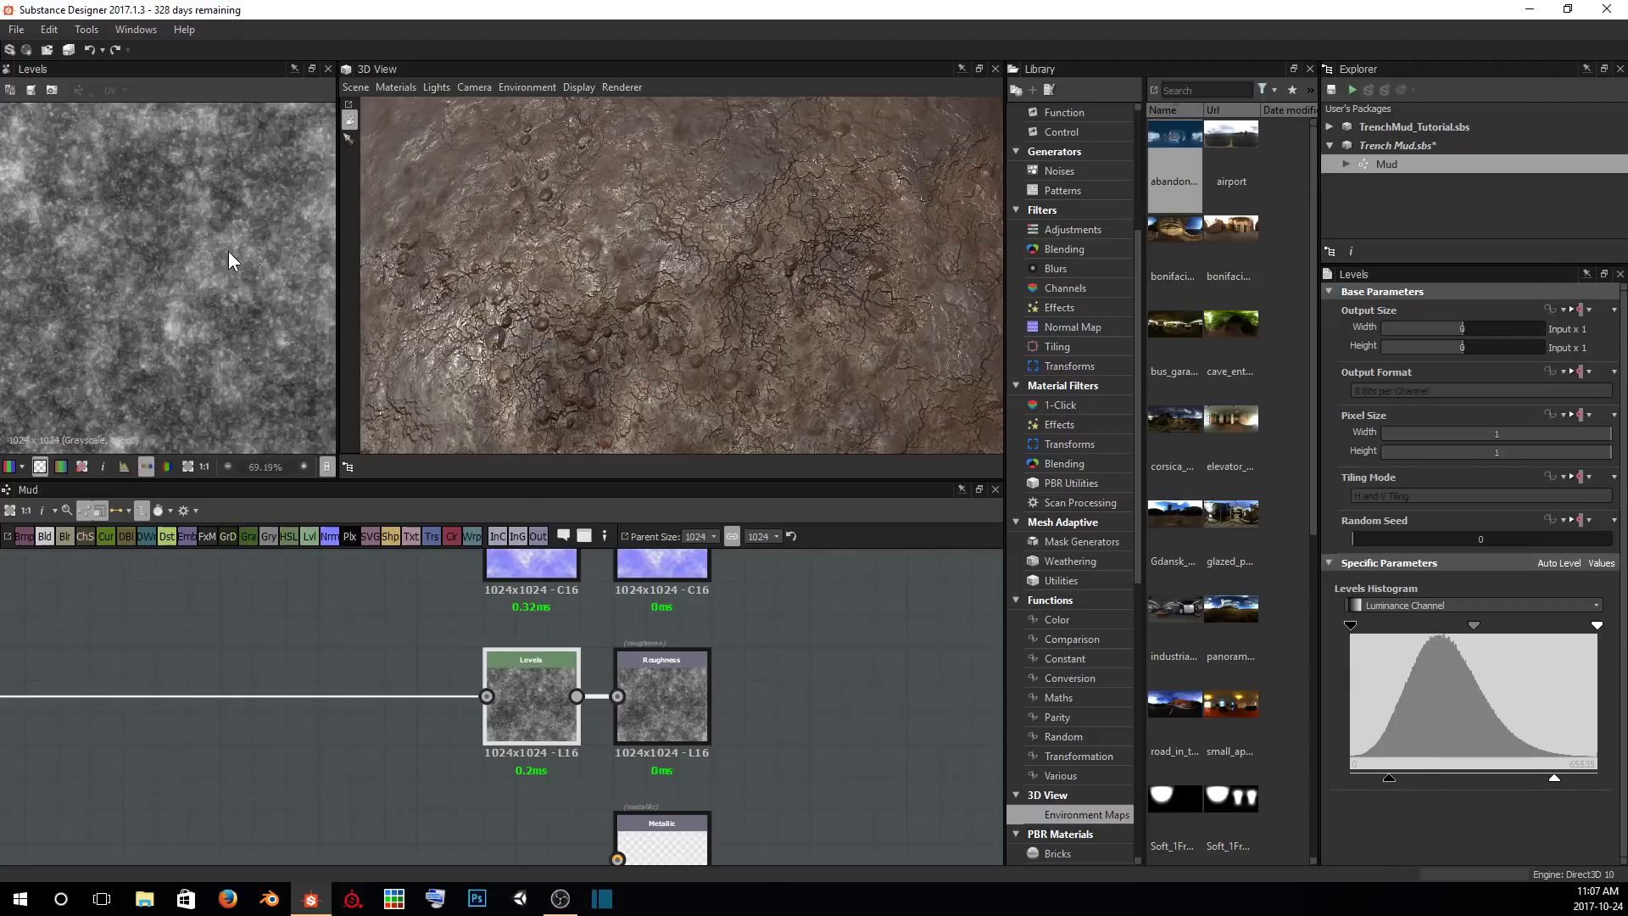
middle_drag(188, 298, 236, 314)
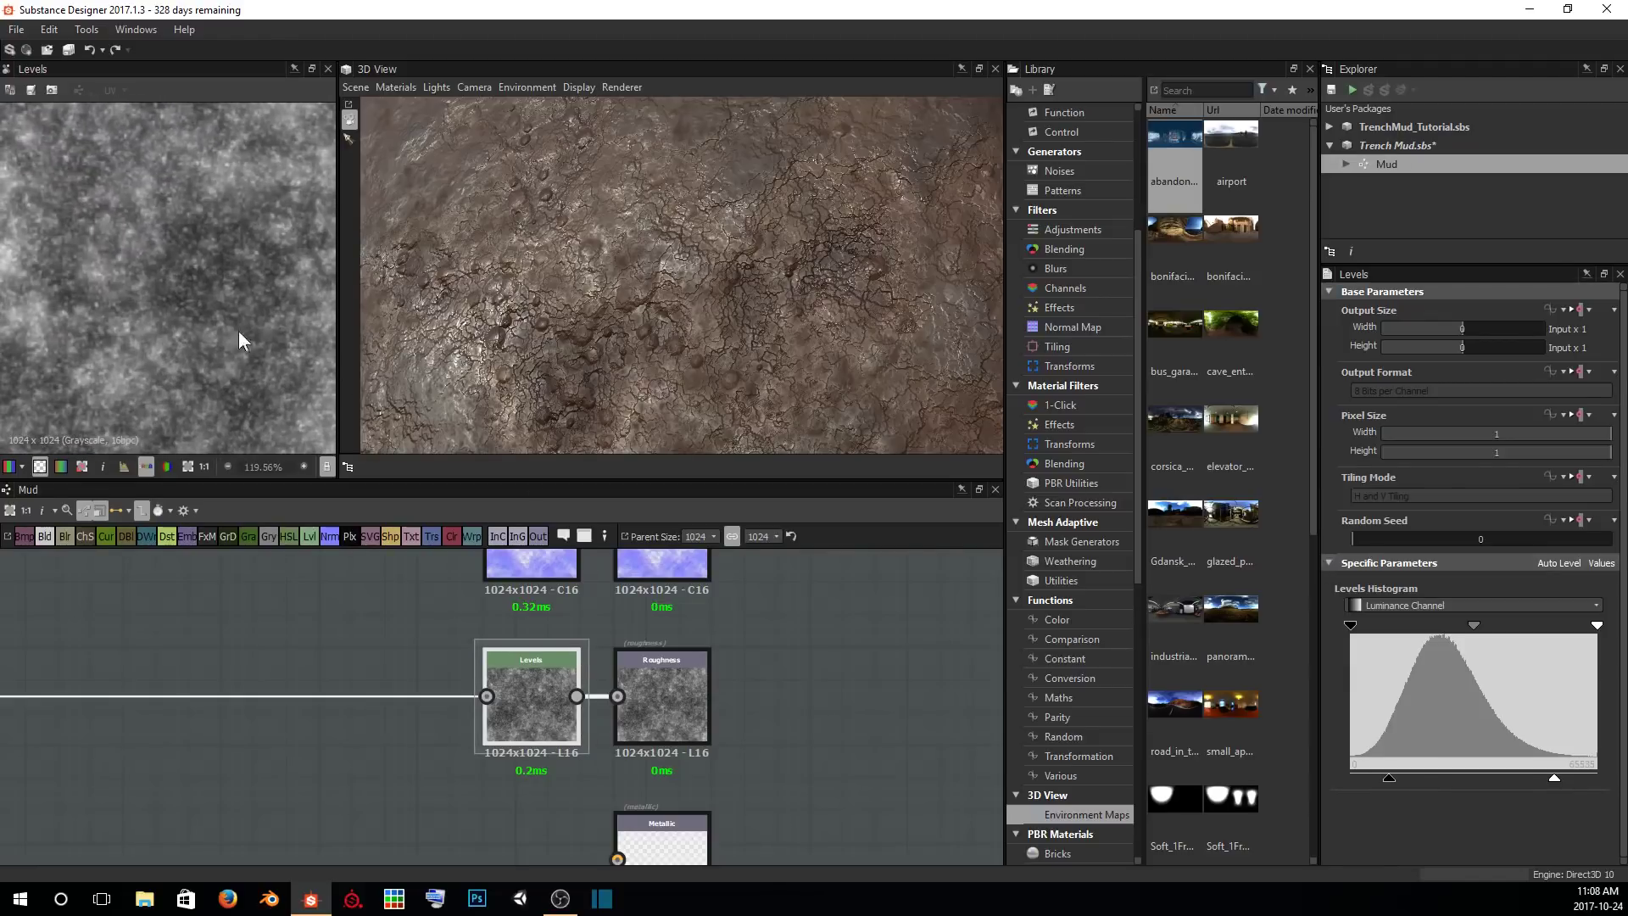
drag(1389, 777, 1335, 782)
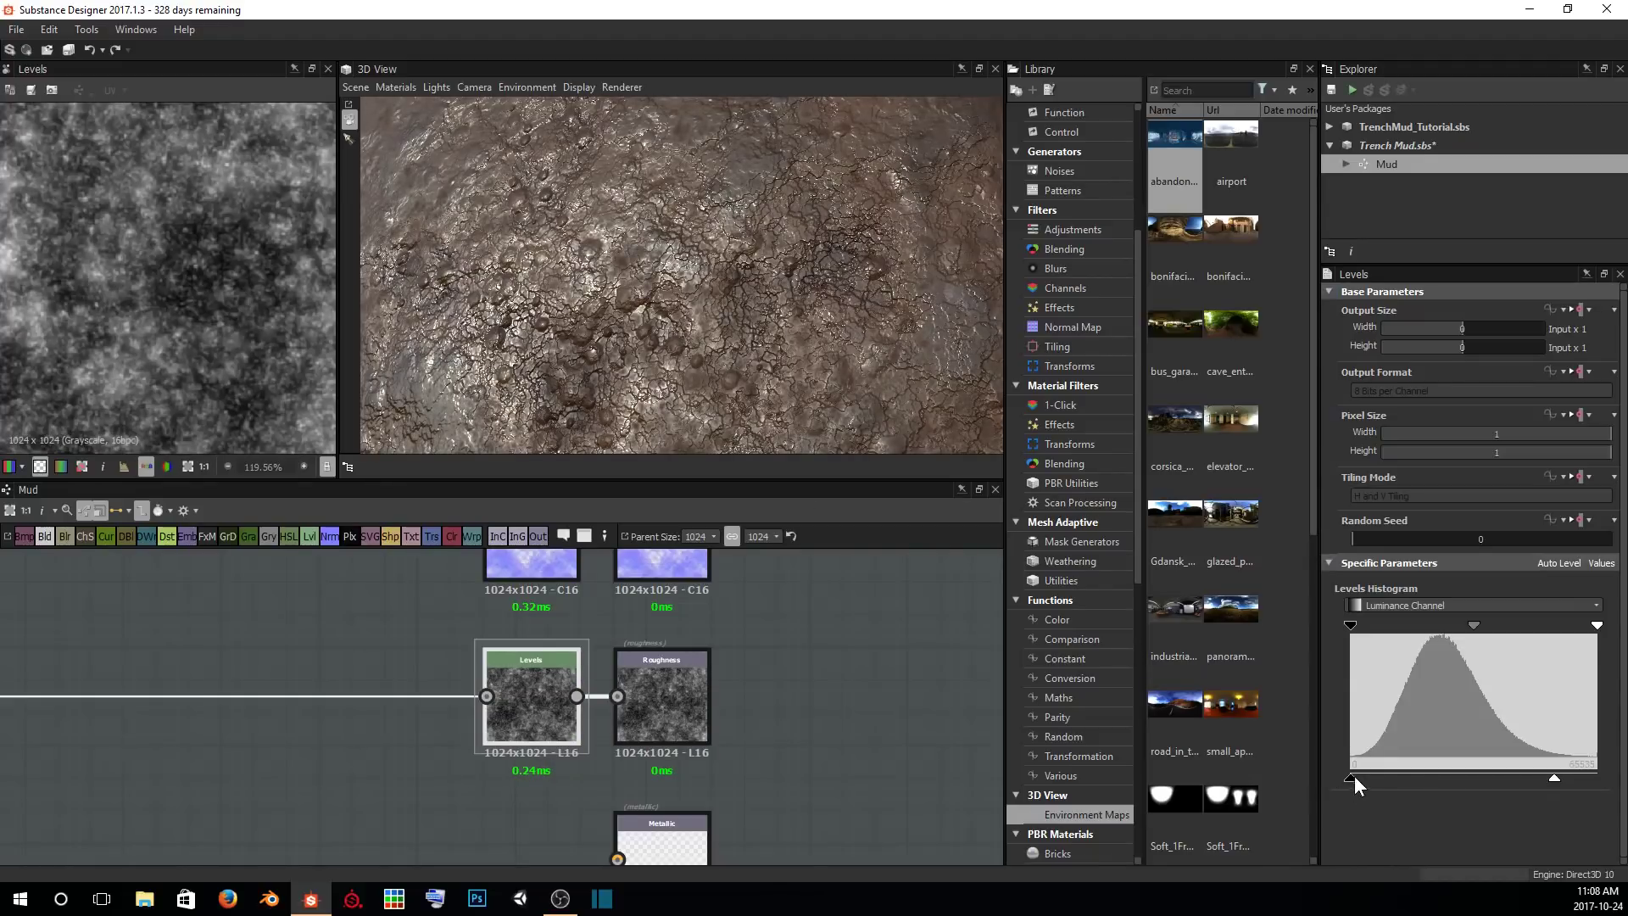
drag(1355, 778, 1397, 783)
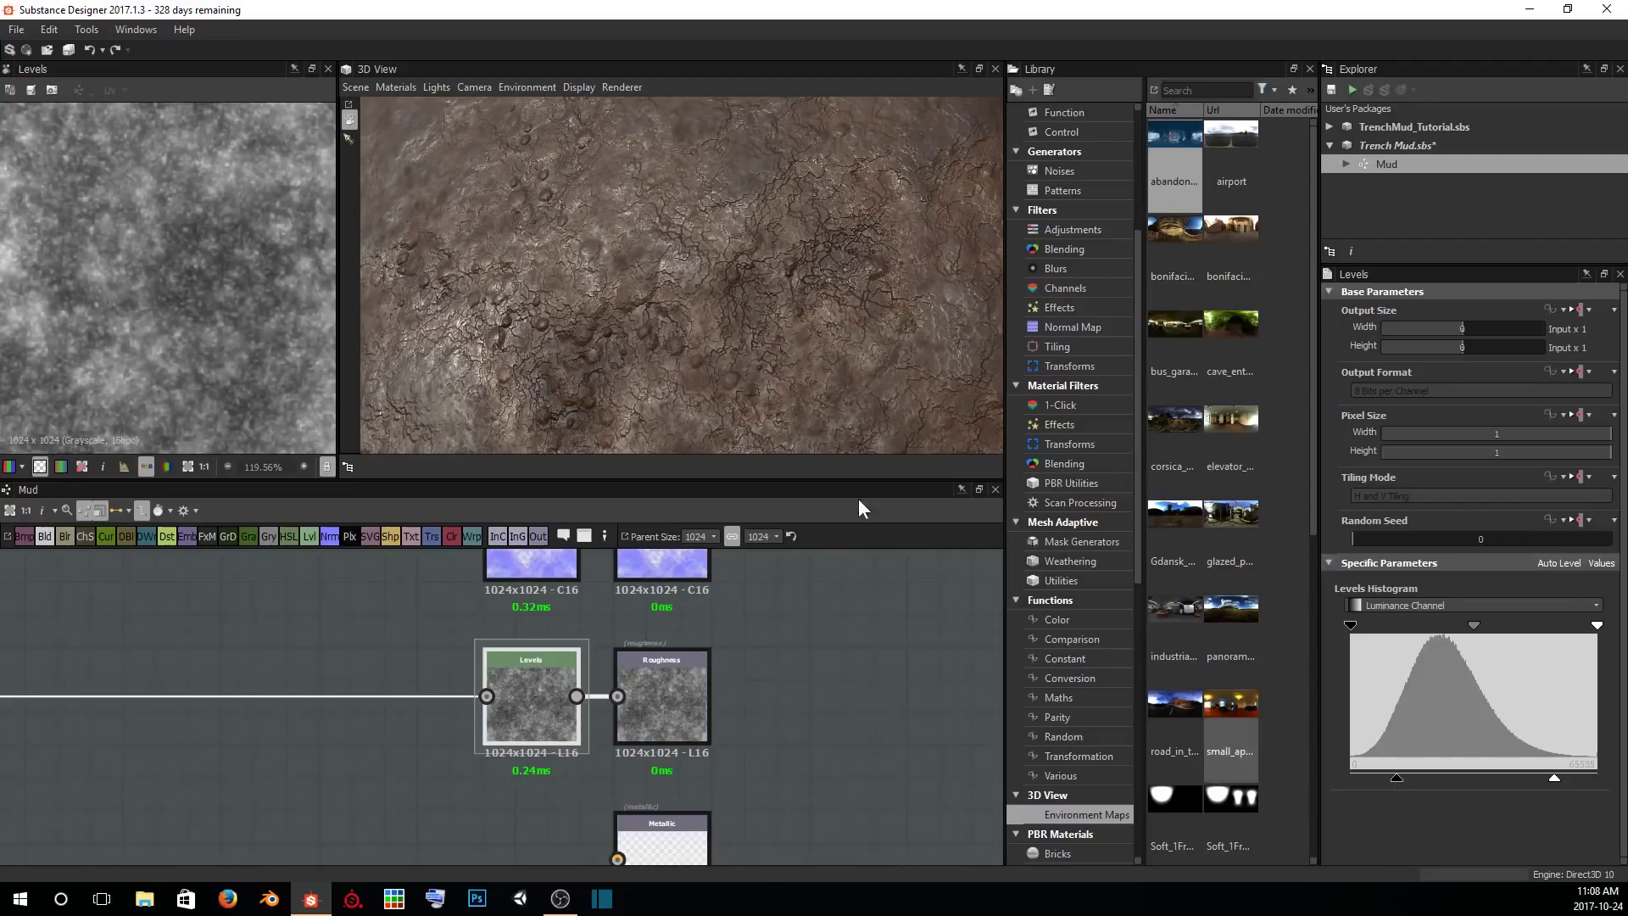
Lower the Levels output white level to about two-thirds of the range and inspect the mud on the 3D preview.
scroll(203, 272, down, 5)
drag(603, 301, 678, 288)
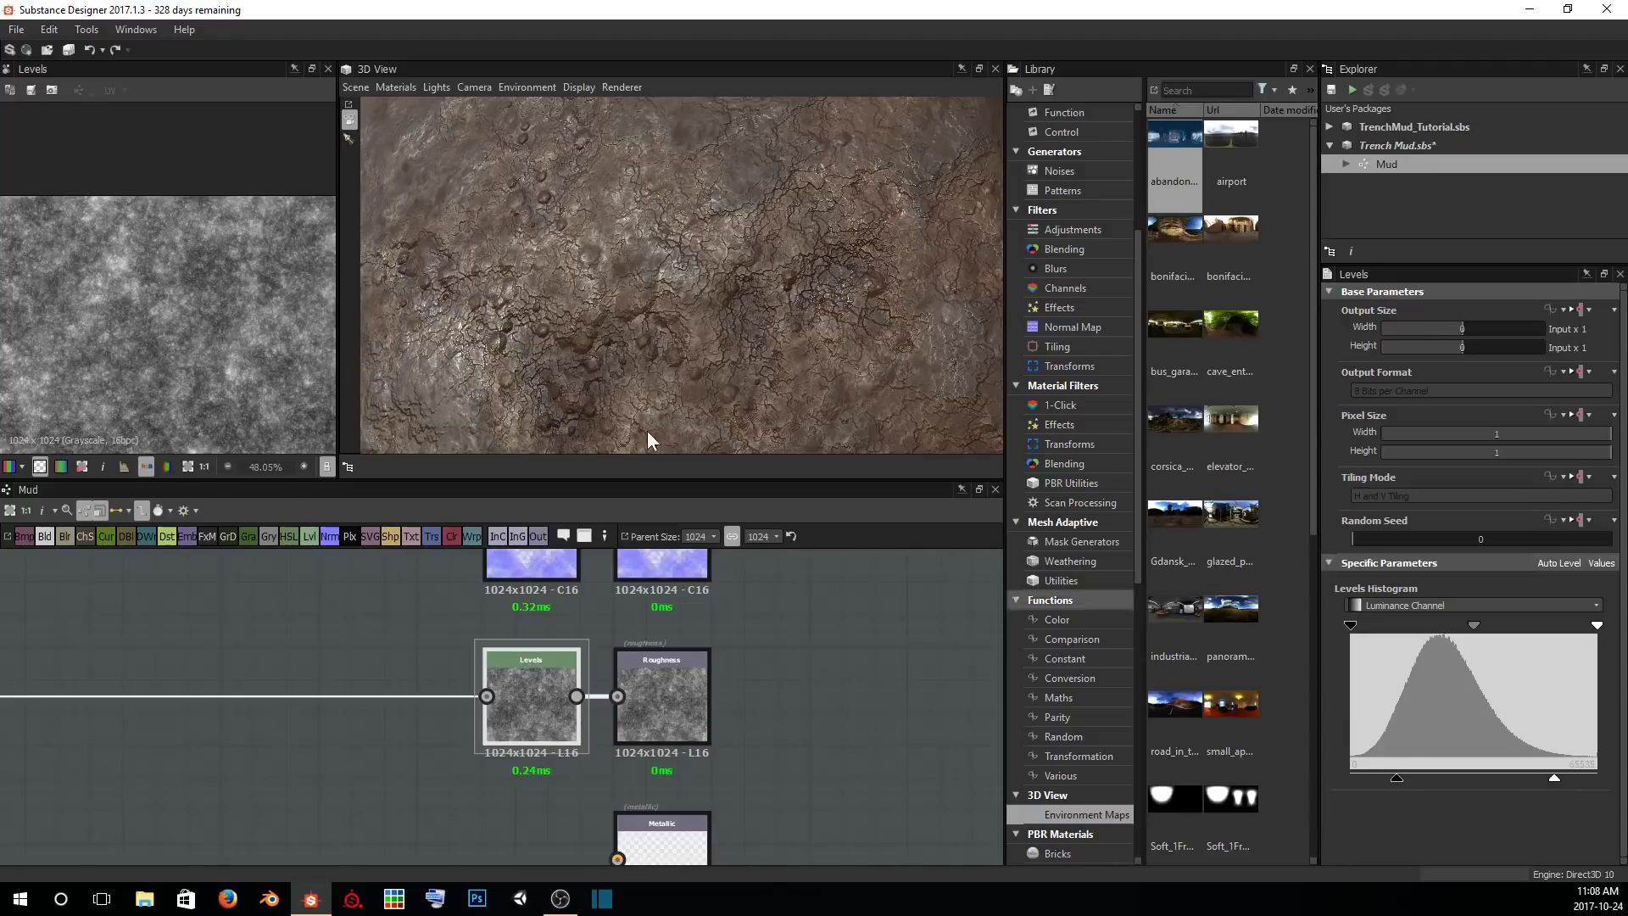
scroll(264, 332, up, 4)
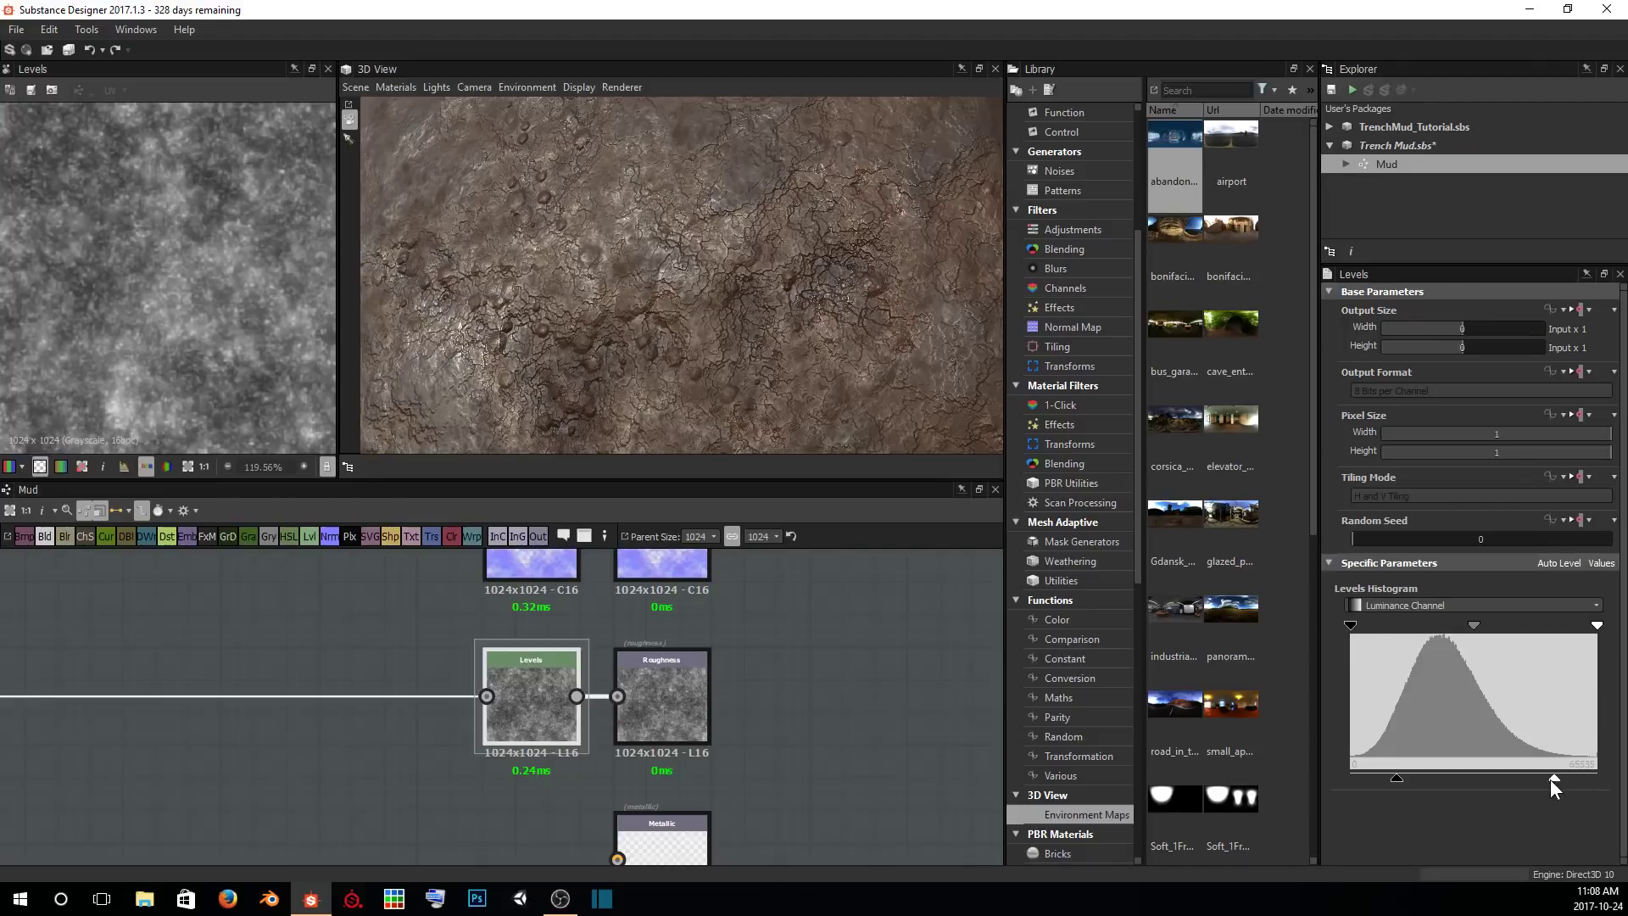
drag(1550, 780, 1510, 782)
alt+drag(743, 289, 547, 169)
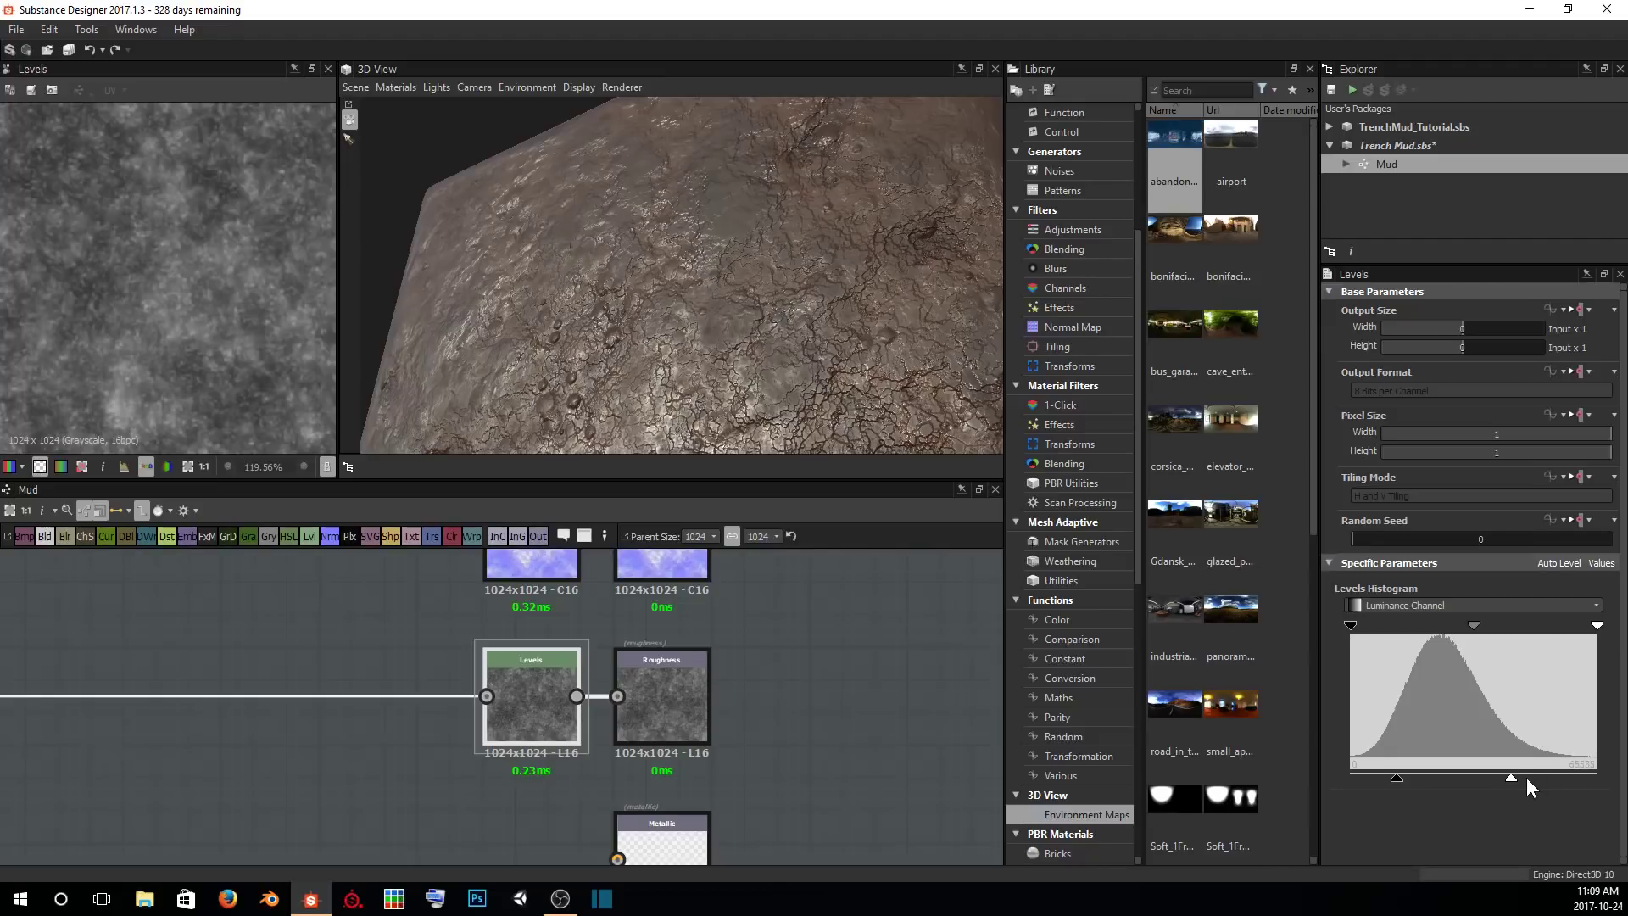
Try lowering the Levels output white level almost to the black level and examine the glossy mud on the 3D preview.
drag(1513, 775, 1411, 773)
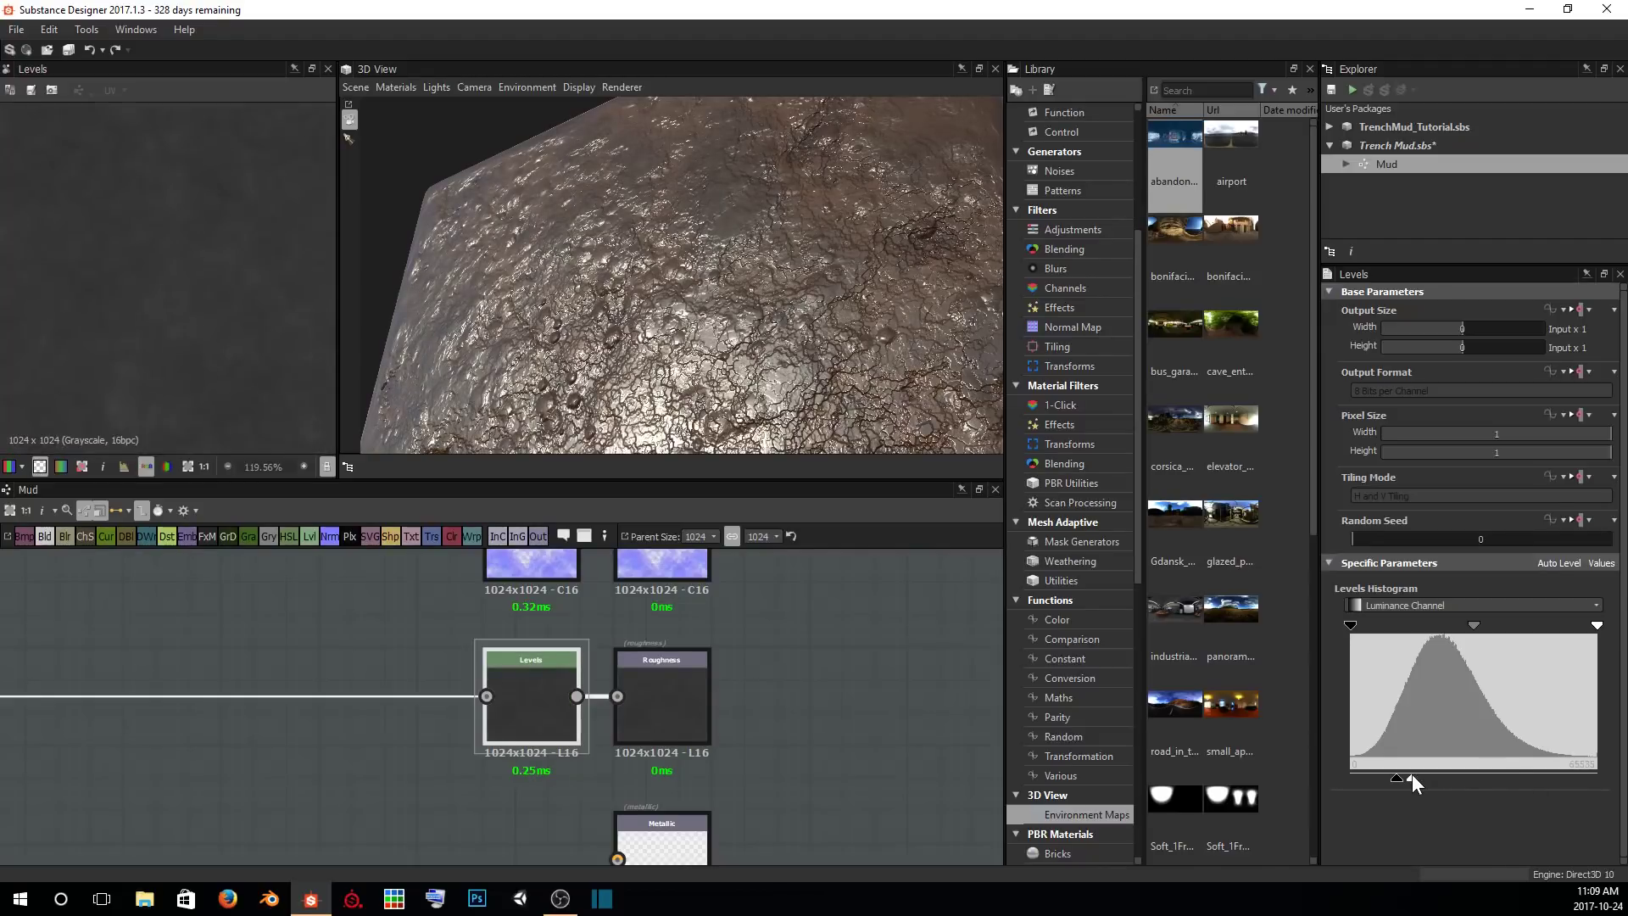
scroll(151, 235, down, 4)
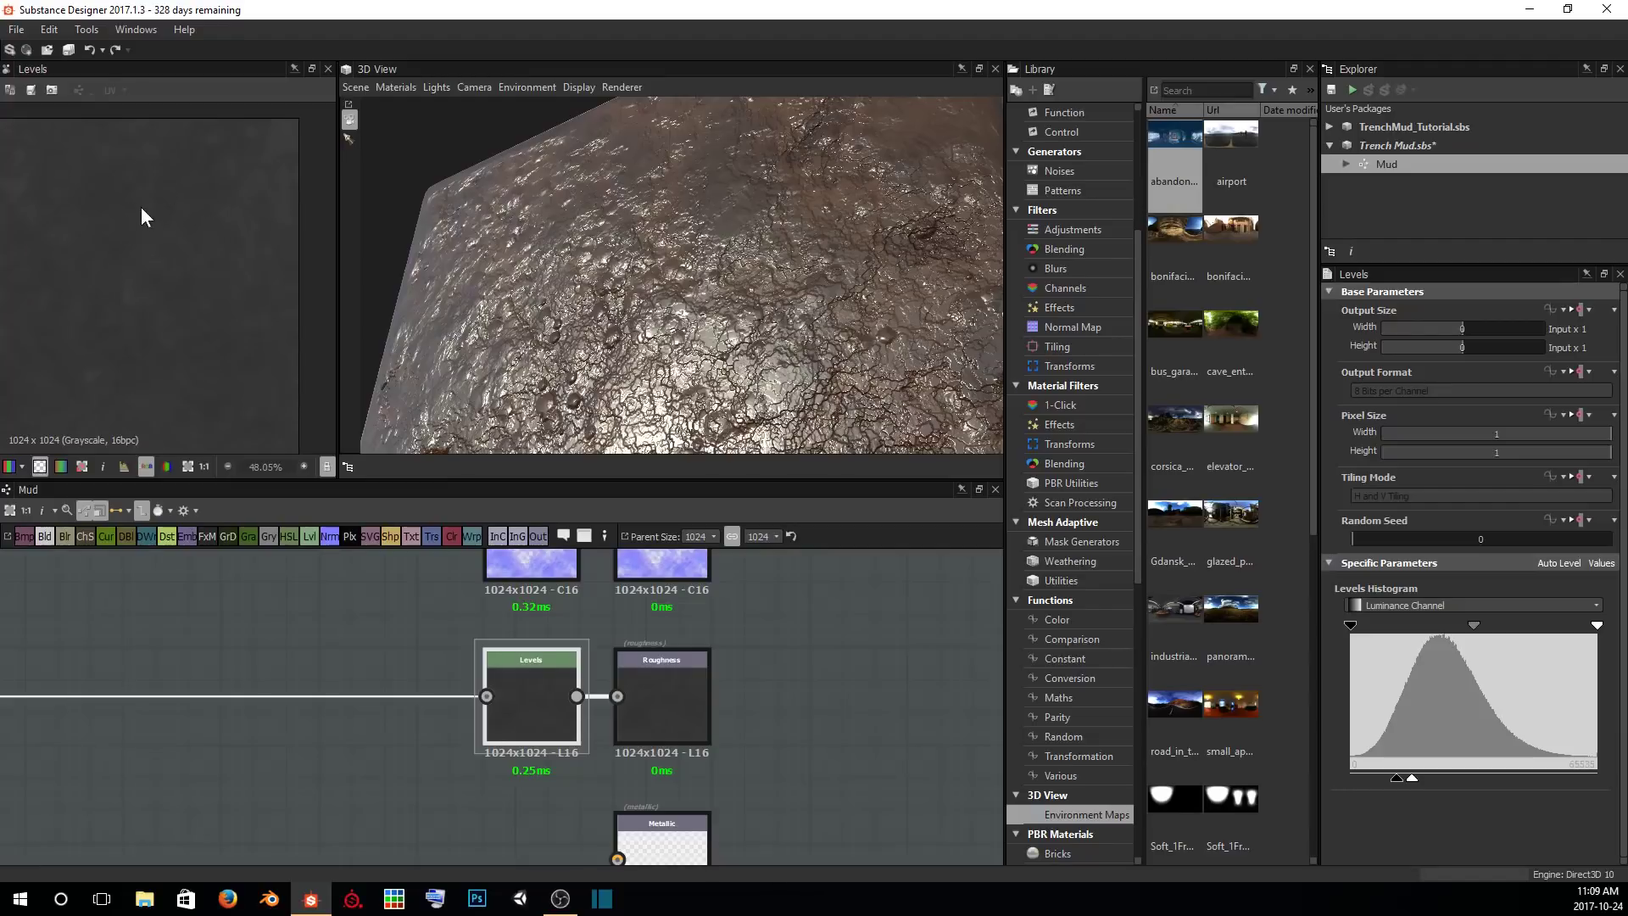
middle_drag(141, 217, 247, 197)
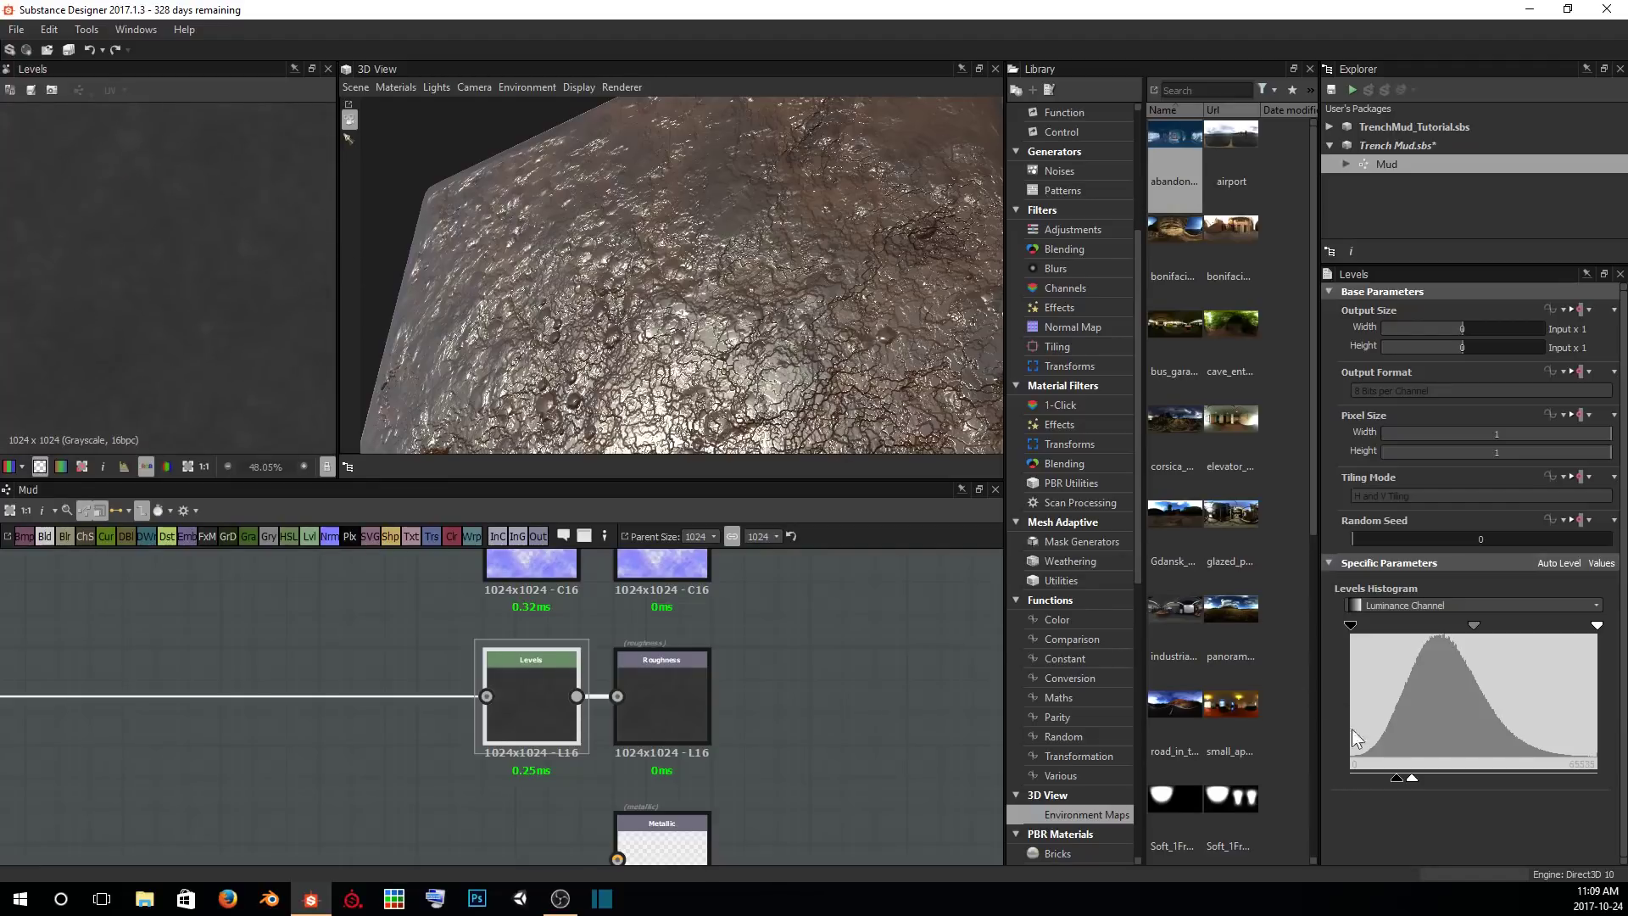
mouse_move(658, 248)
mouse_down()
mouse_move(660, 308)
mouse_move(710, 247)
mouse_move(716, 351)
mouse_move(676, 278)
mouse_move(736, 241)
mouse_move(712, 217)
mouse_move(721, 274)
mouse_move(700, 302)
mouse_move(721, 248)
mouse_move(688, 252)
mouse_move(746, 259)
mouse_up()
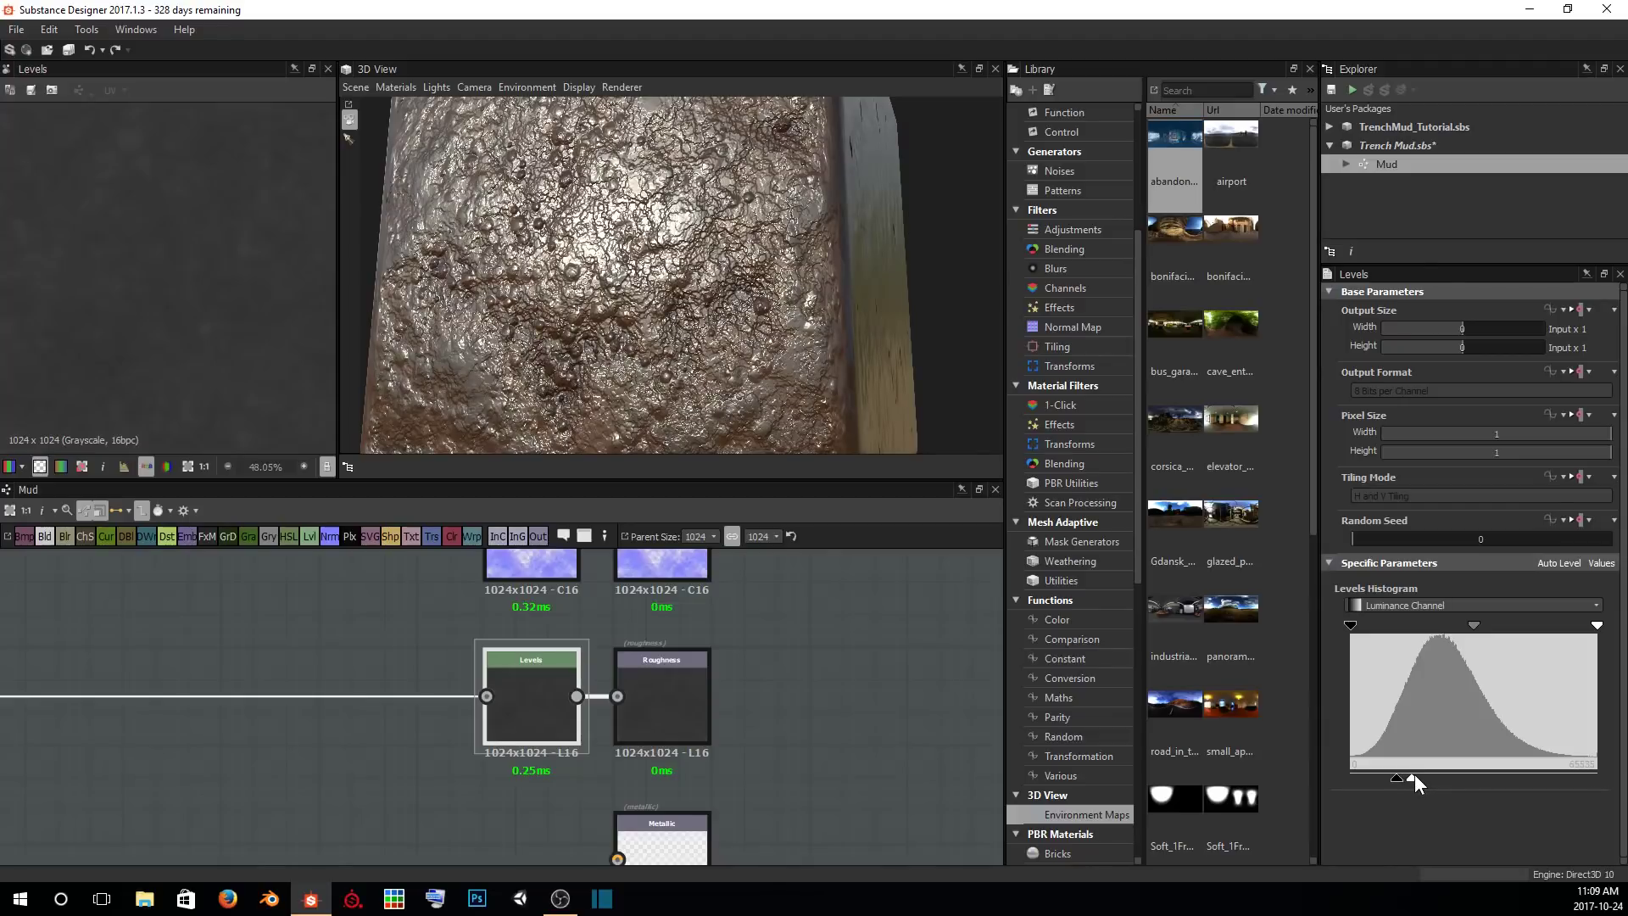
Raise the Levels output white level to about two-thirds of the range, check the mud's reflections, and save the package.
drag(1414, 775, 1517, 780)
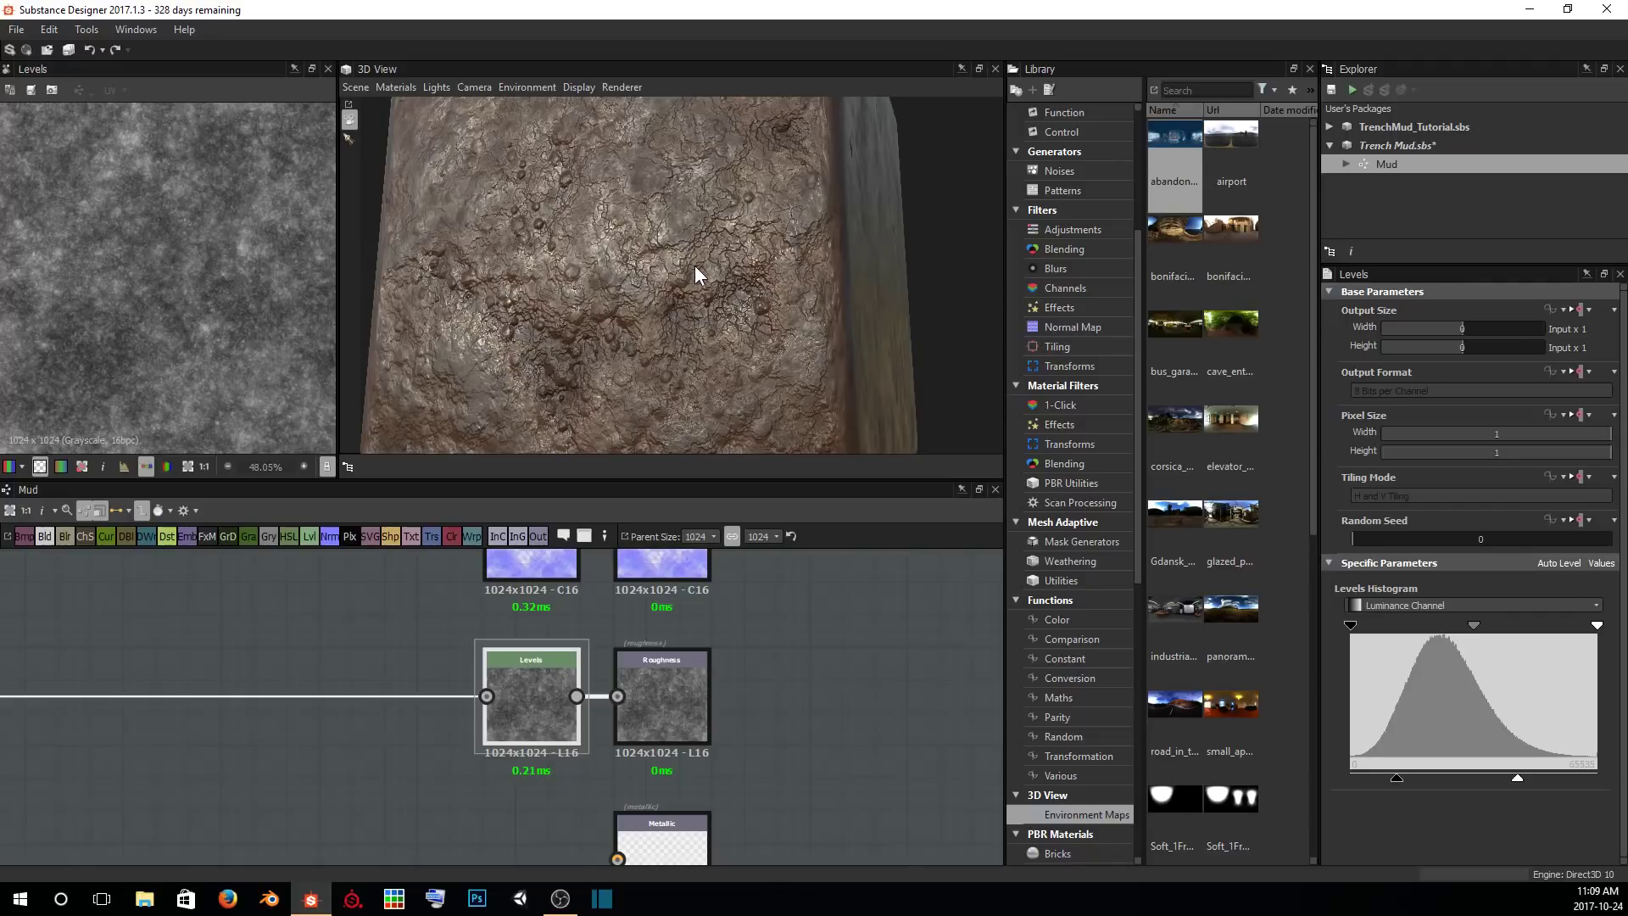
mouse_move(694, 266)
mouse_down()
mouse_move(722, 233)
mouse_move(689, 306)
mouse_move(706, 178)
mouse_move(710, 255)
mouse_move(473, 301)
mouse_up()
drag(485, 287, 743, 221)
scroll(730, 218, down, 3)
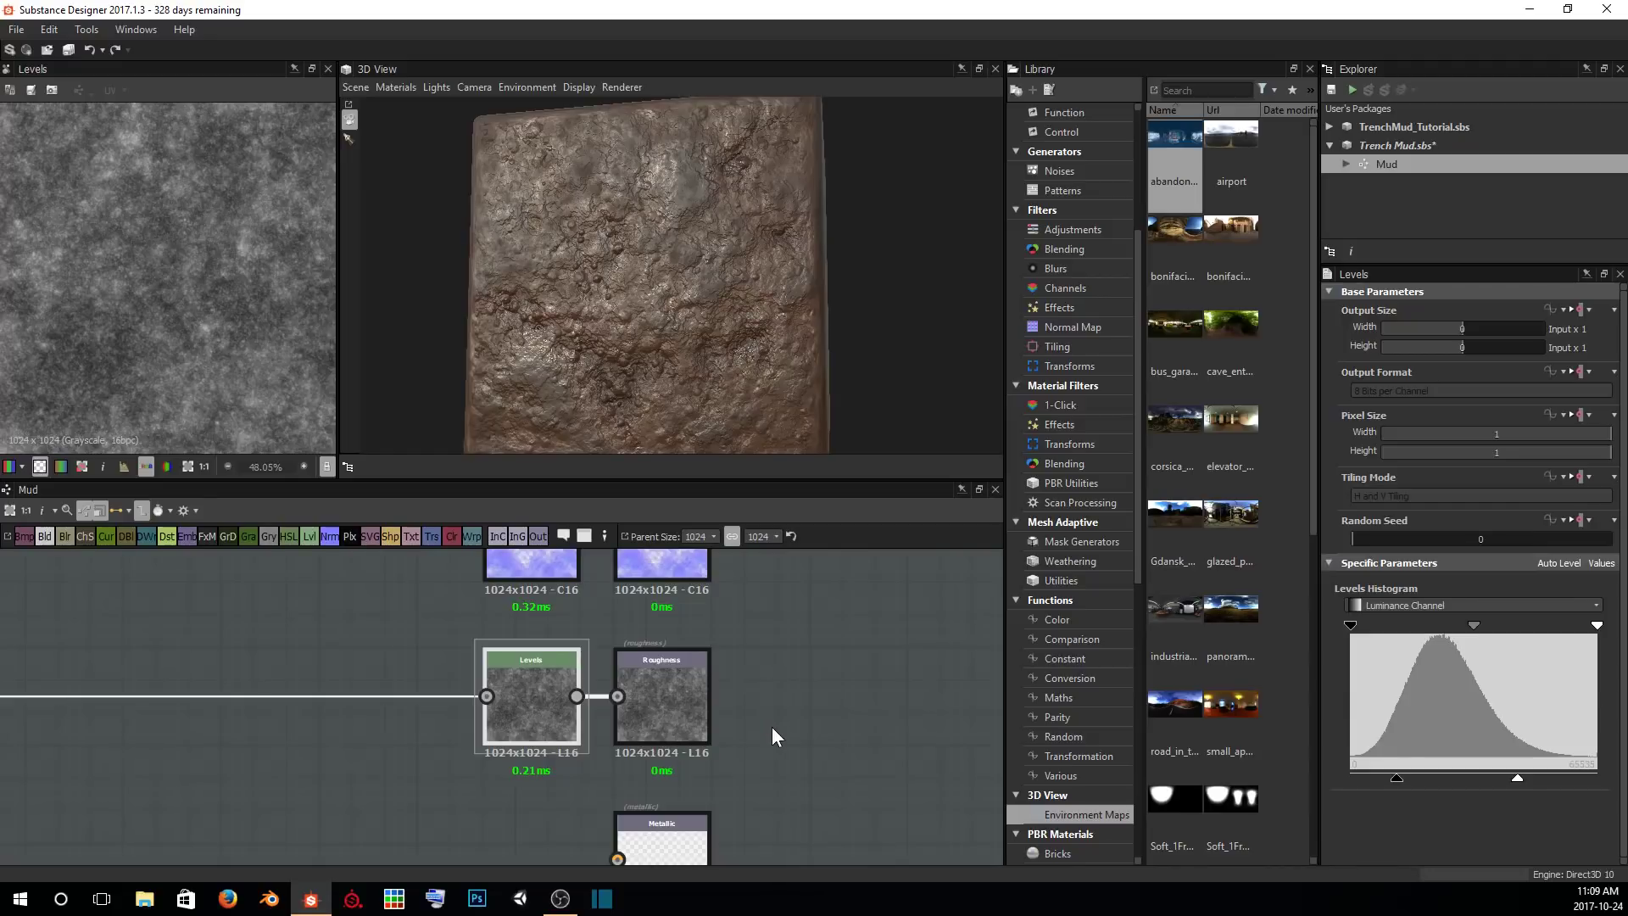
key(ctrl+s)
Add a Uniform Color node in Grayscale mode and connect it to the Metallic output.
middle_drag(771, 727, 773, 545)
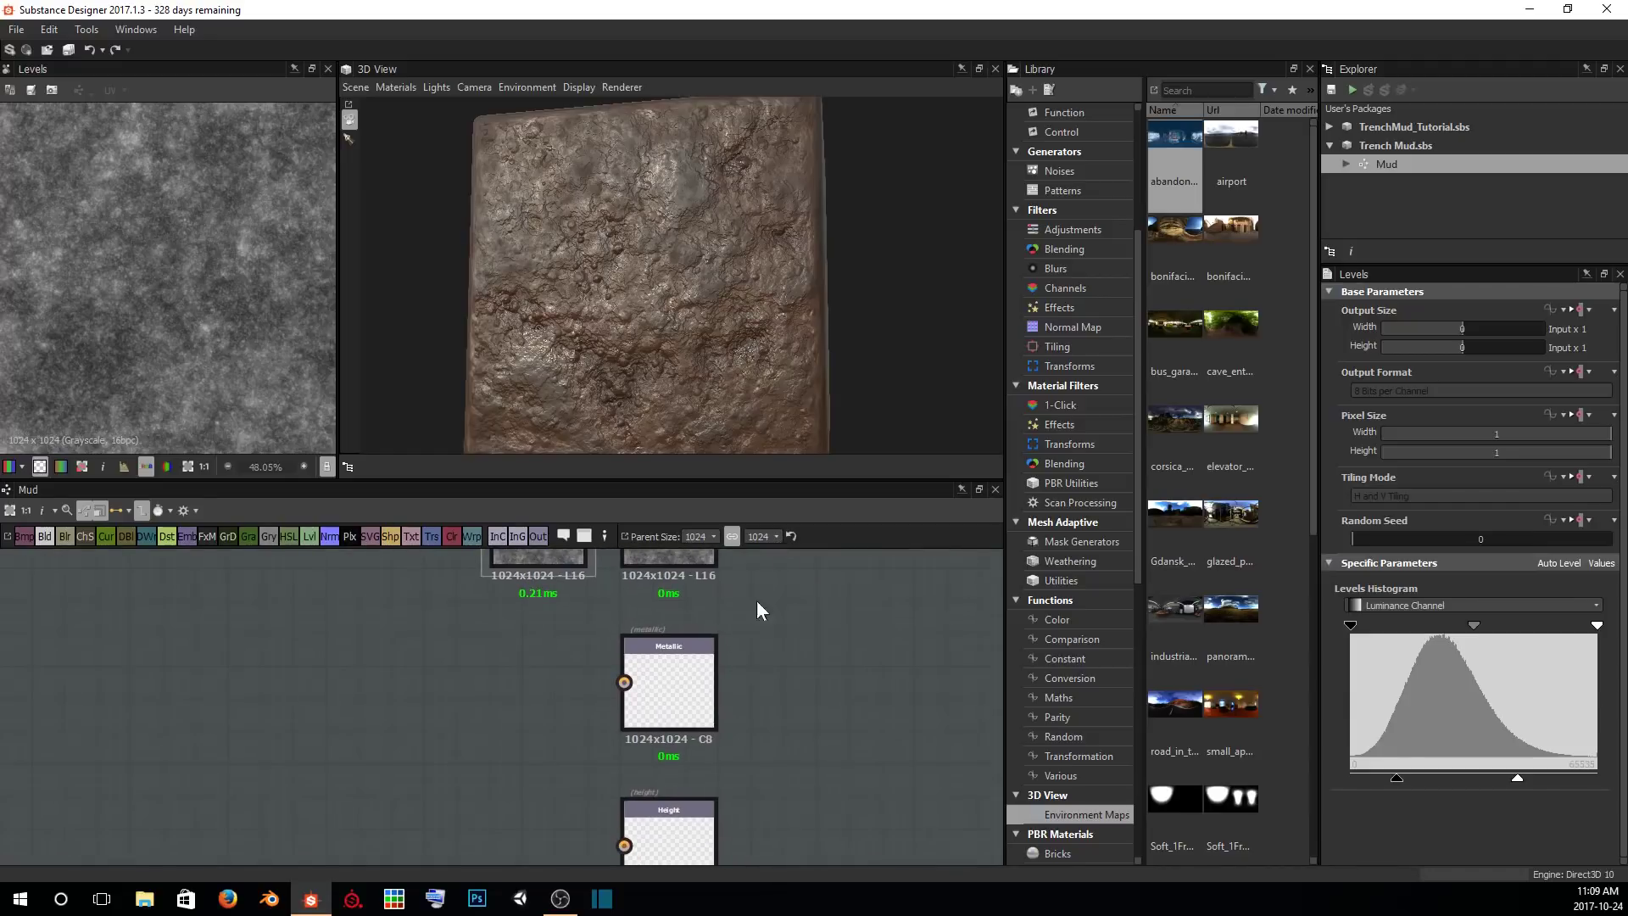
scroll(682, 673, up, 3)
middle_drag(668, 685, 766, 676)
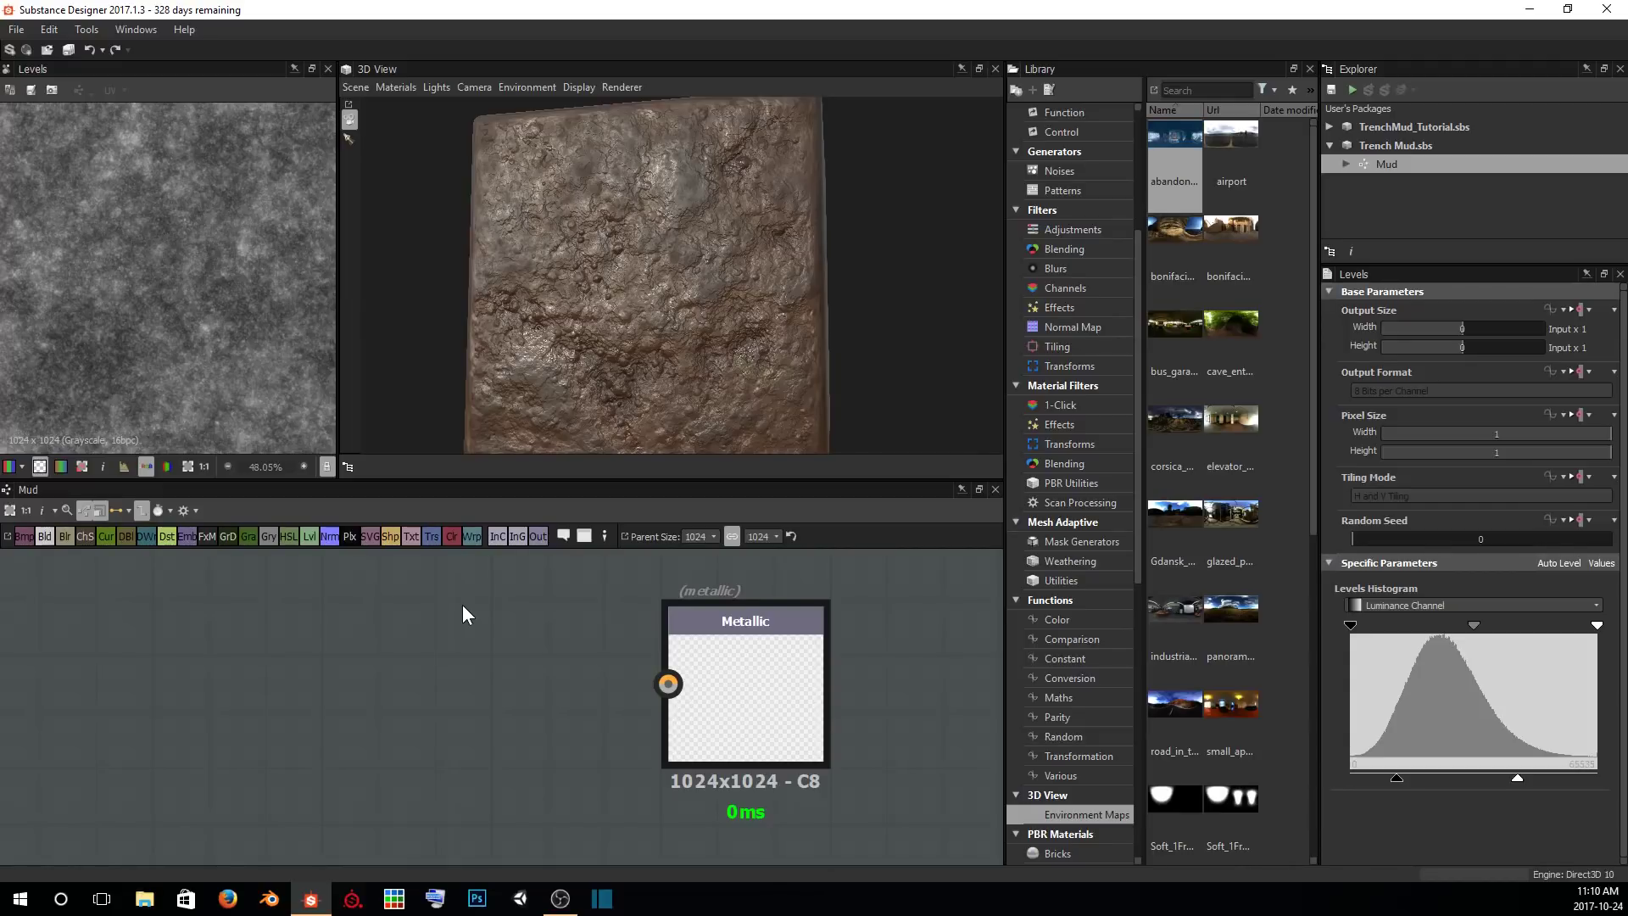
click(451, 535)
drag(597, 683, 668, 684)
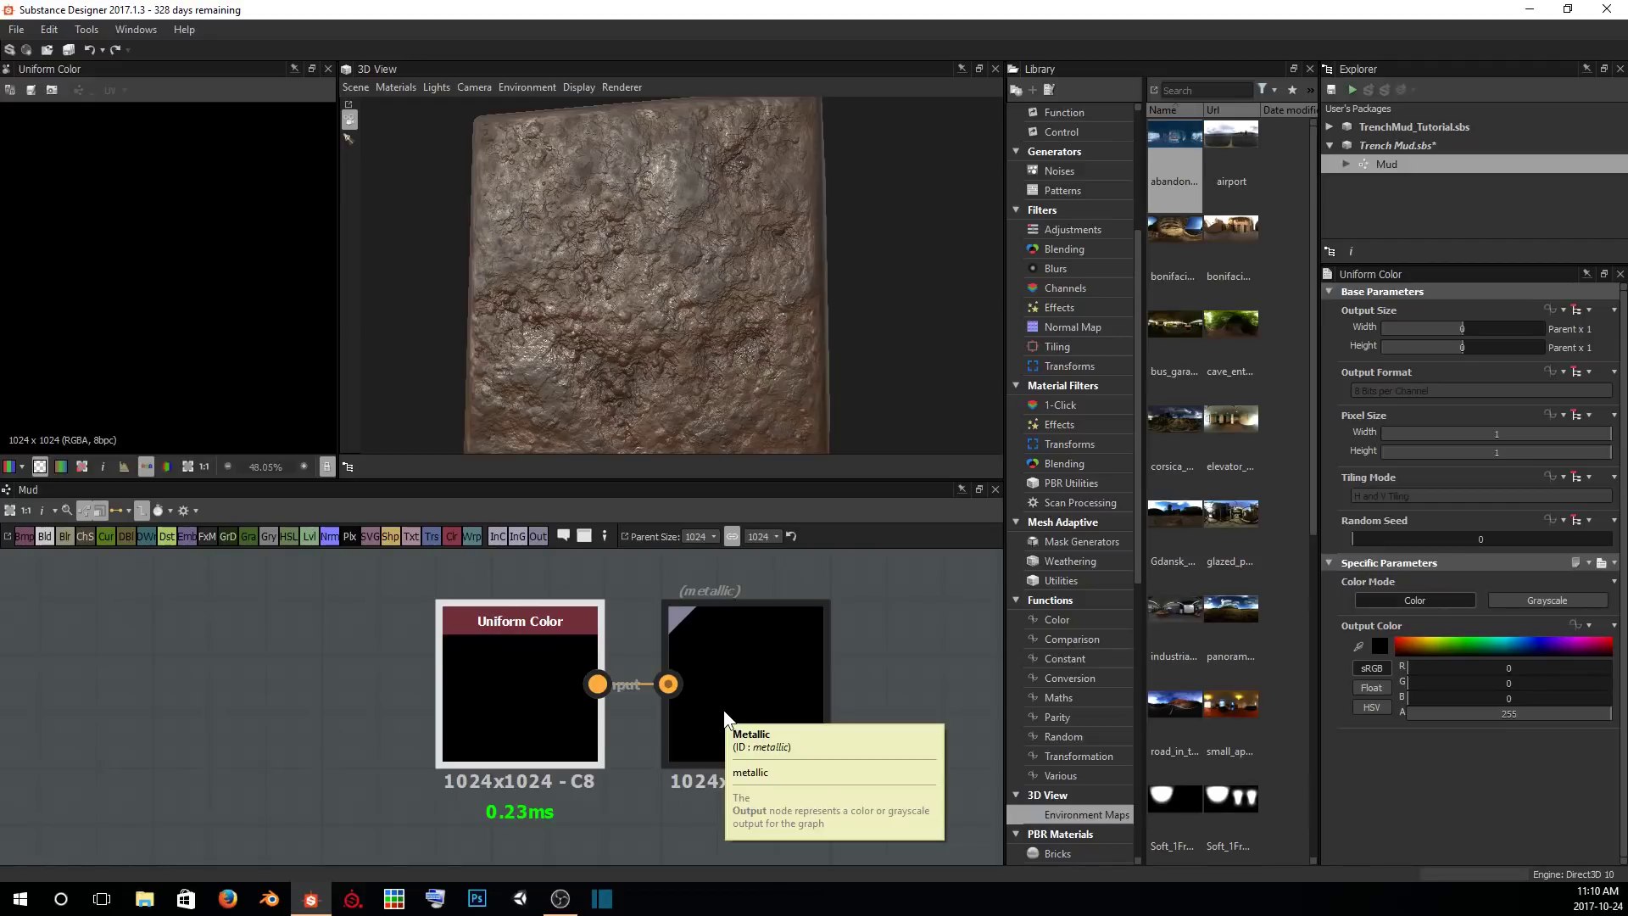
drag(598, 684, 1034, 804)
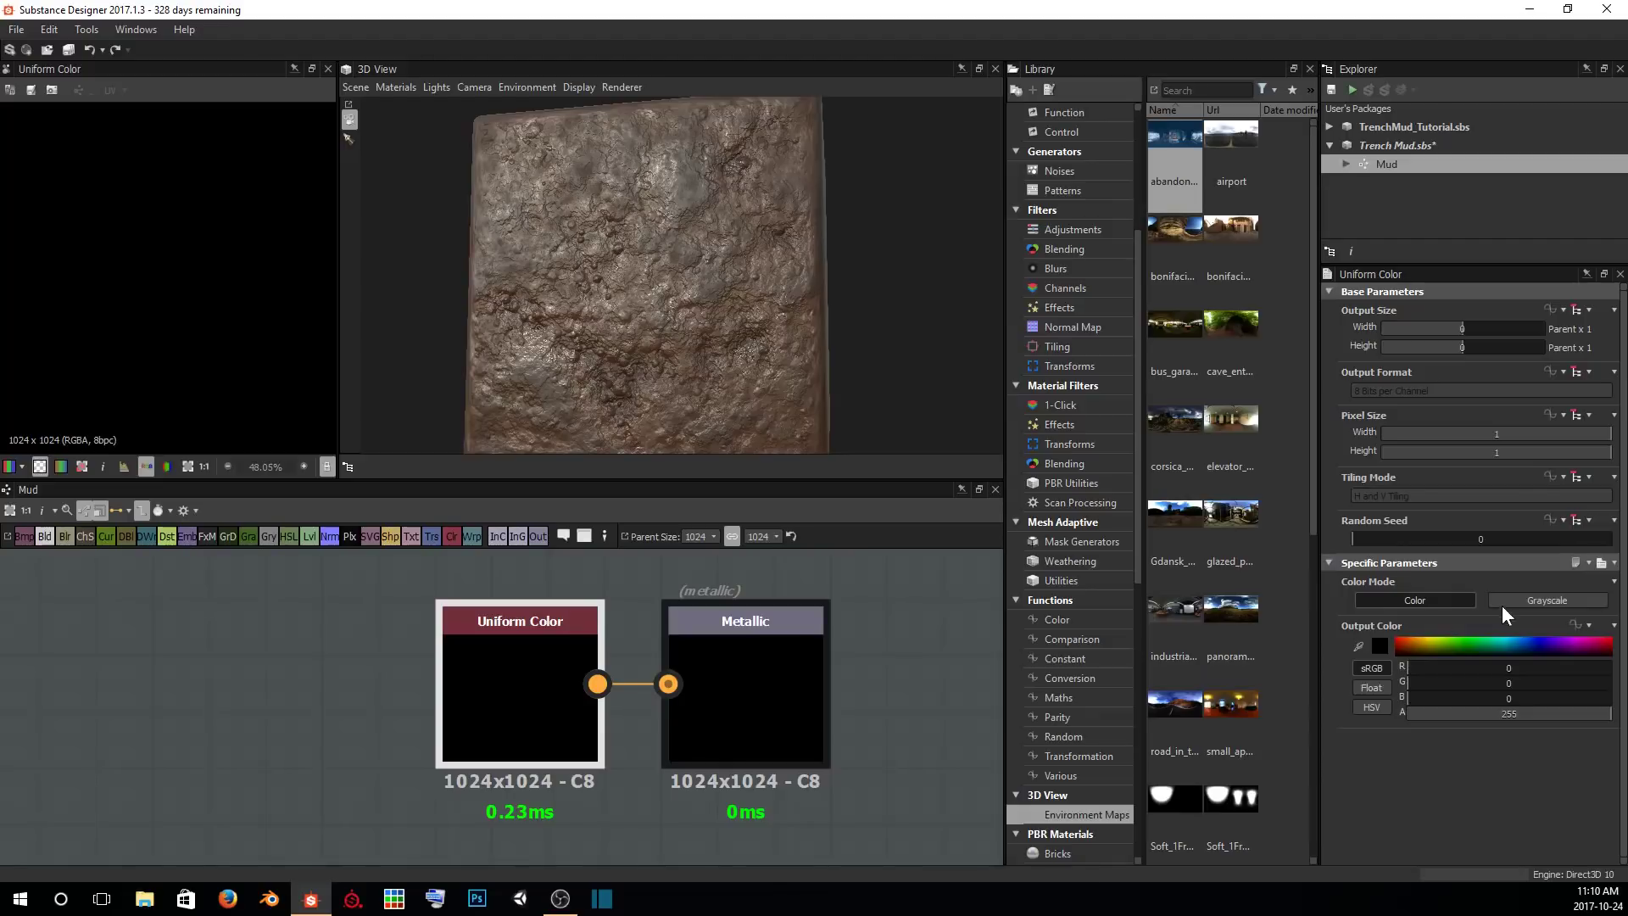
click(1530, 602)
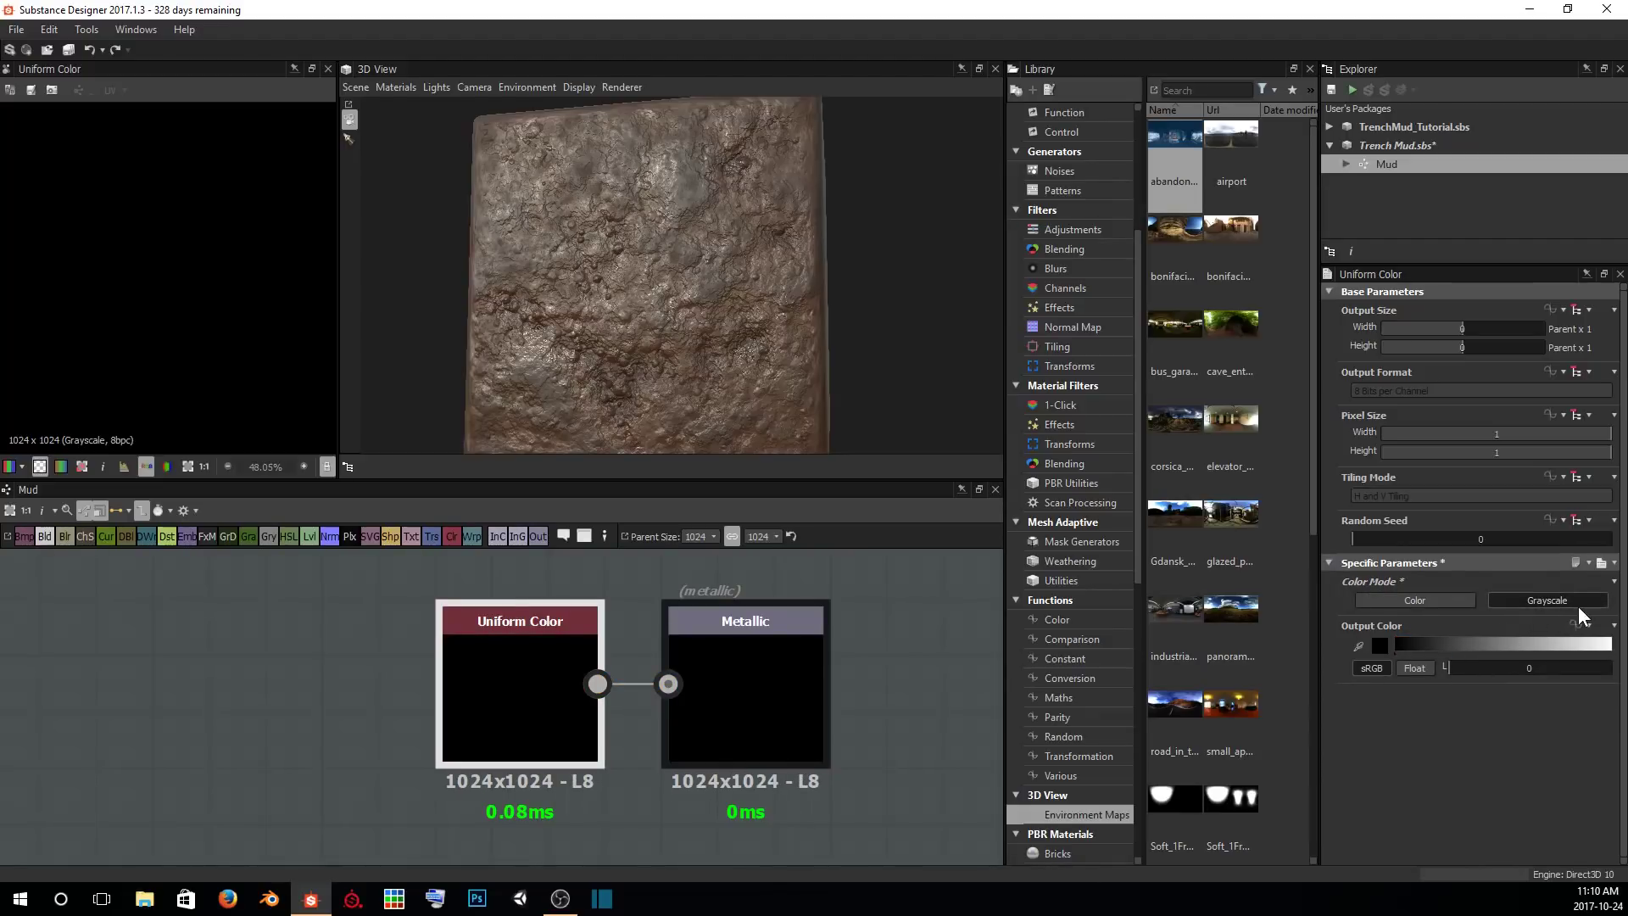
Try a Uniform Color value of 255 for the metallic, inspect the mud from several angles, and return the value to 0.
drag(1455, 667, 1611, 667)
drag(726, 337, 649, 369)
drag(649, 369, 729, 339)
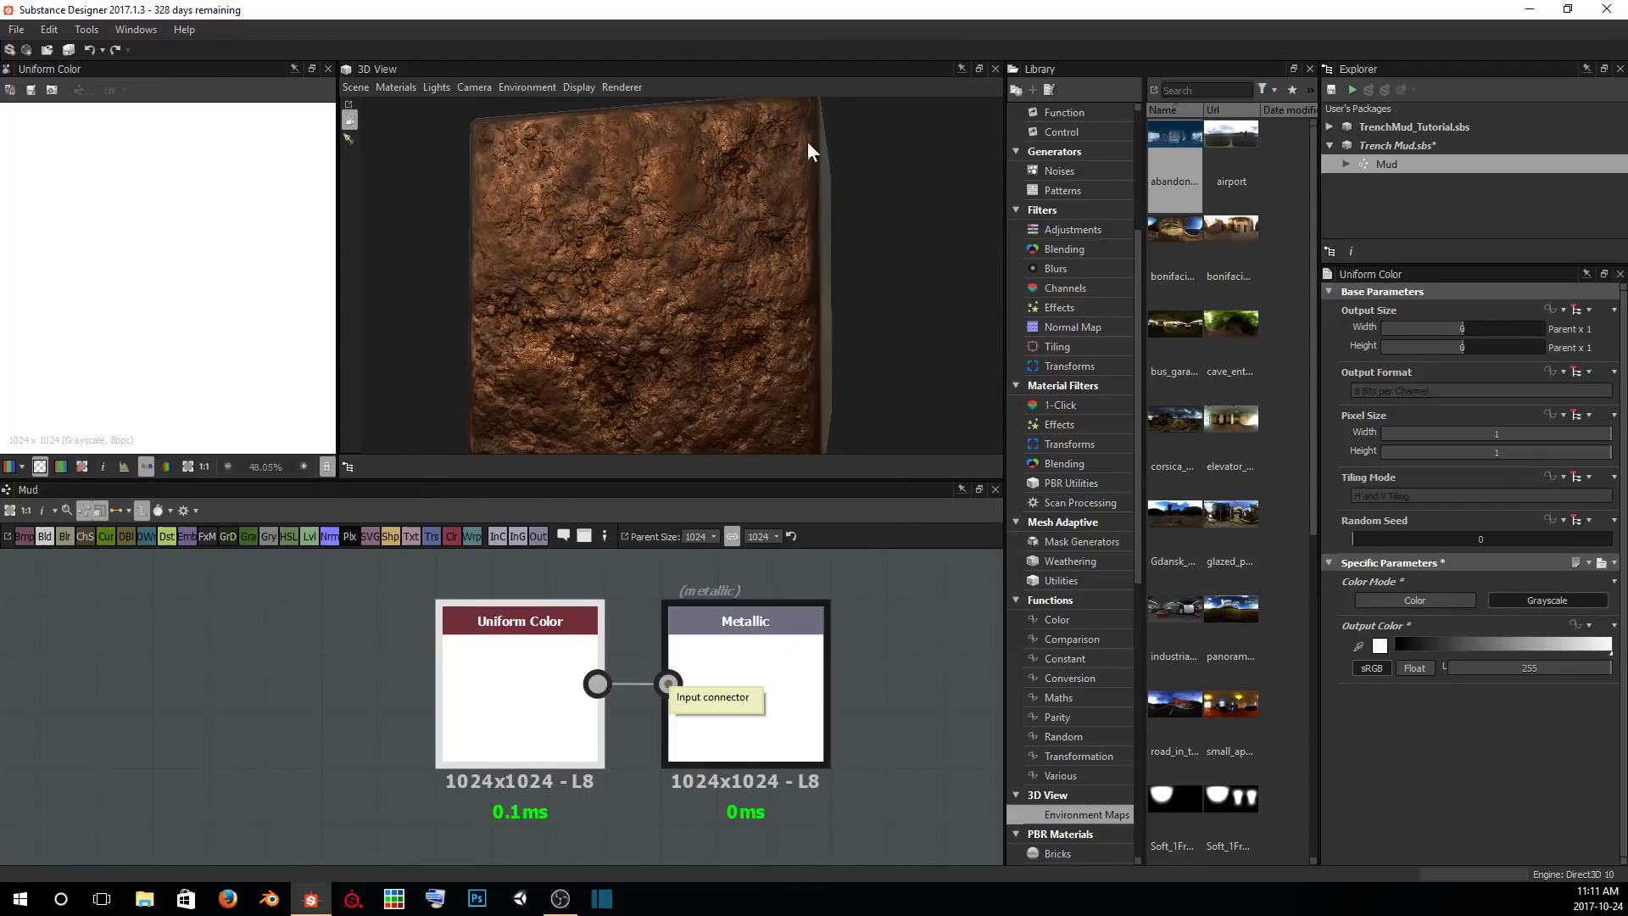
drag(810, 288, 572, 276)
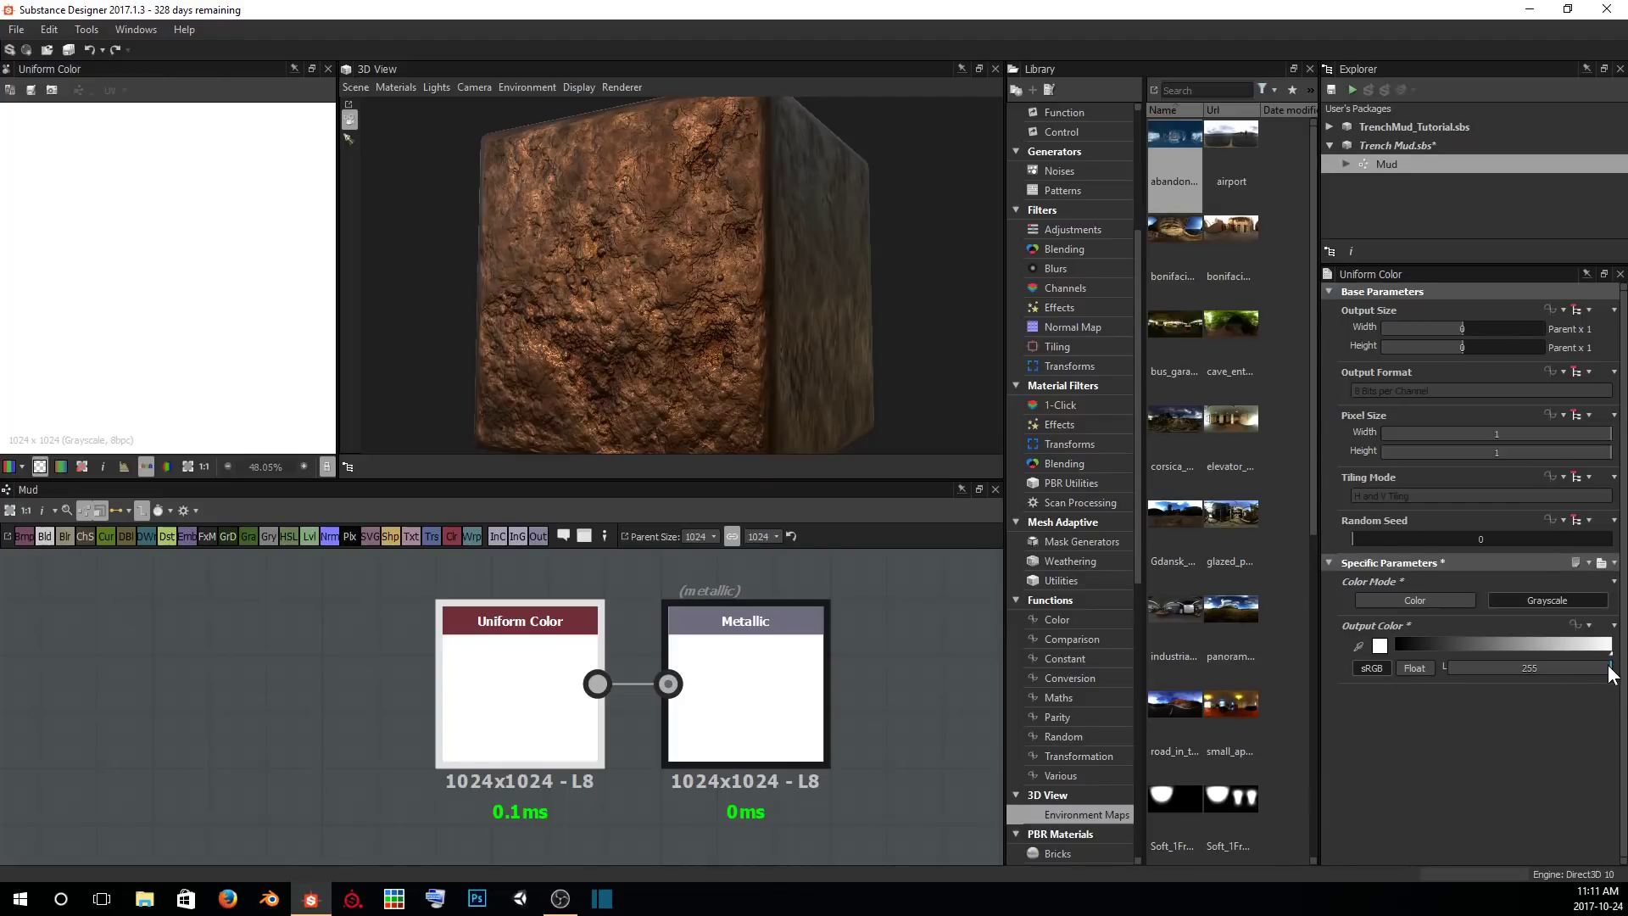
drag(1610, 668, 1426, 664)
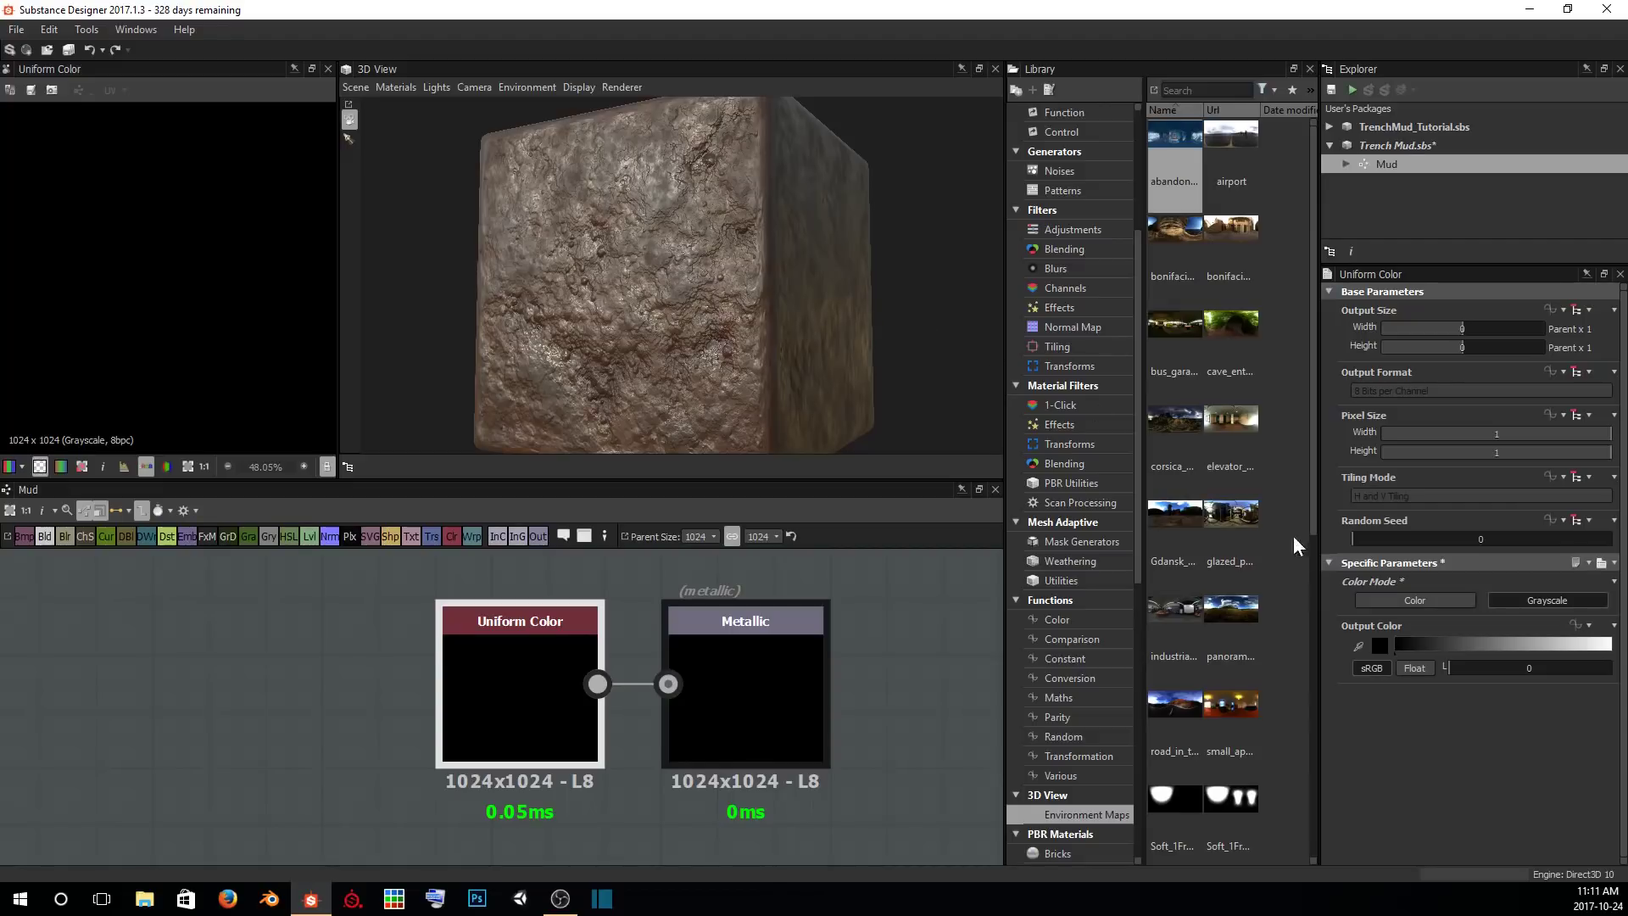
Try a metallic value of 97, examine the mud's highlights up close, and restore the Uniform Color value to 0.
drag(1457, 669, 1509, 673)
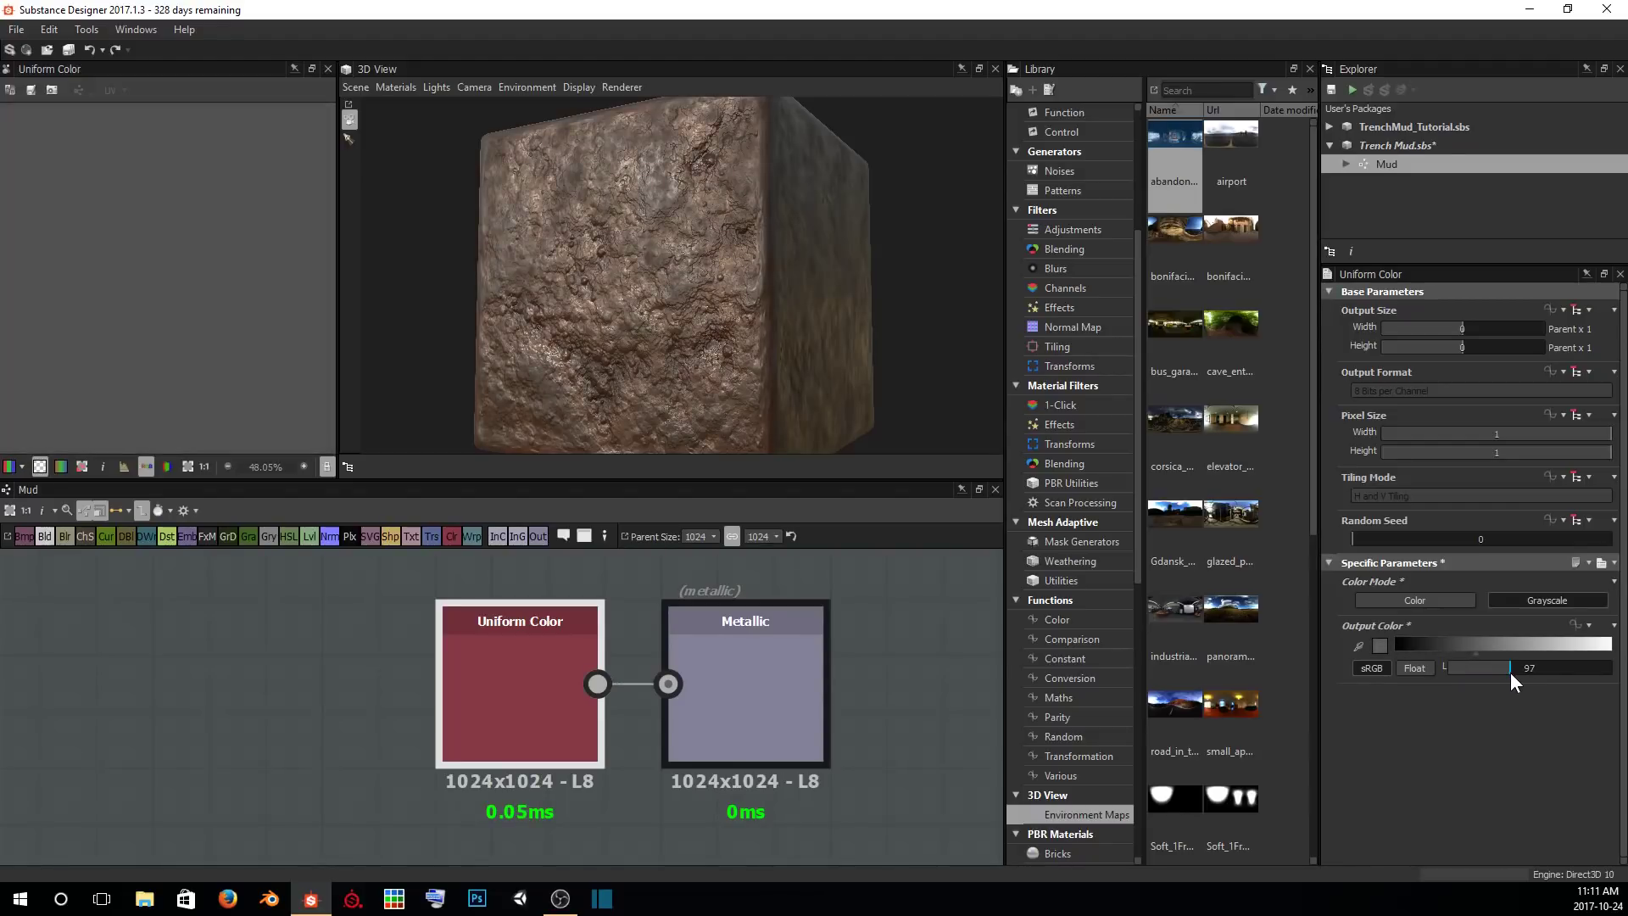
drag(834, 342, 816, 312)
scroll(644, 256, up, 5)
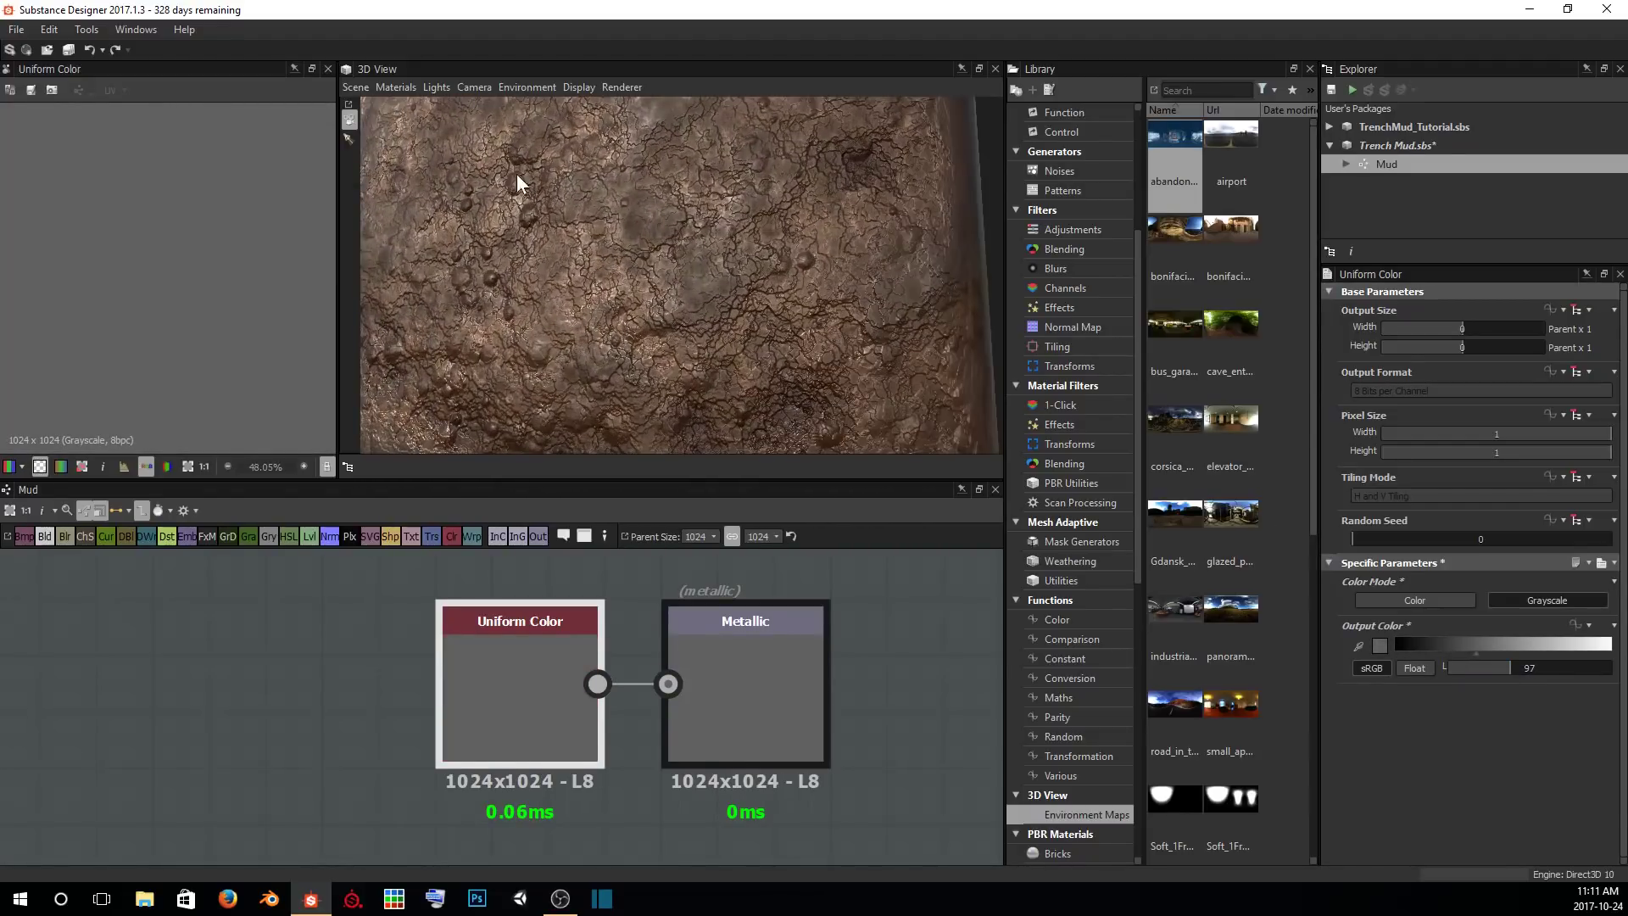
drag(719, 282, 724, 228)
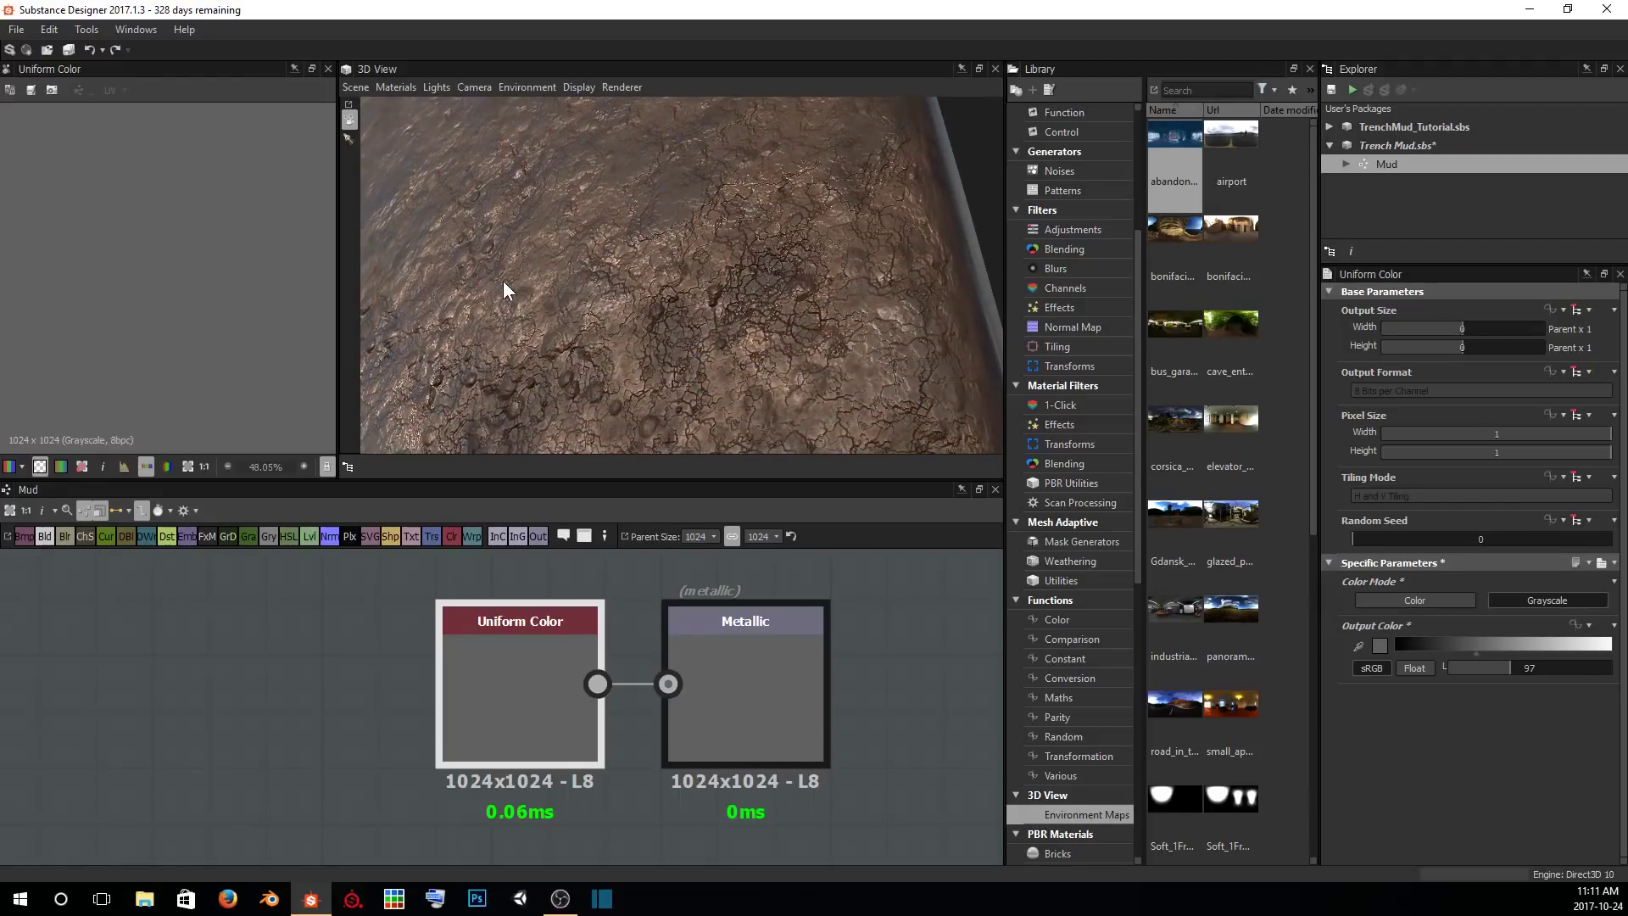
scroll(505, 282, down, 5)
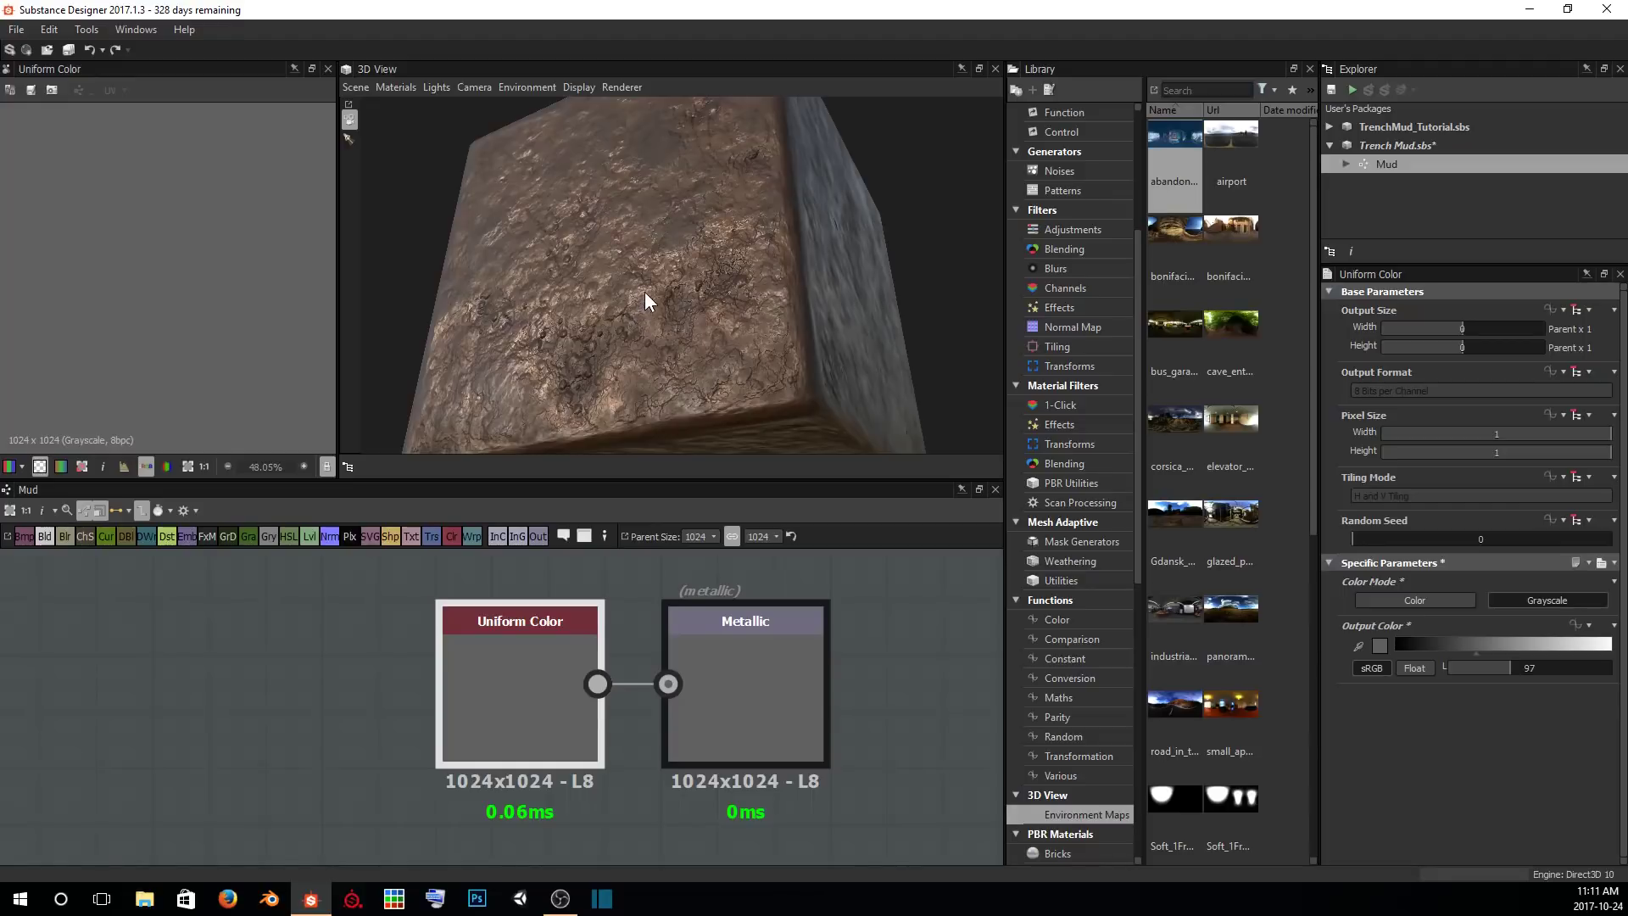
drag(644, 292, 647, 307)
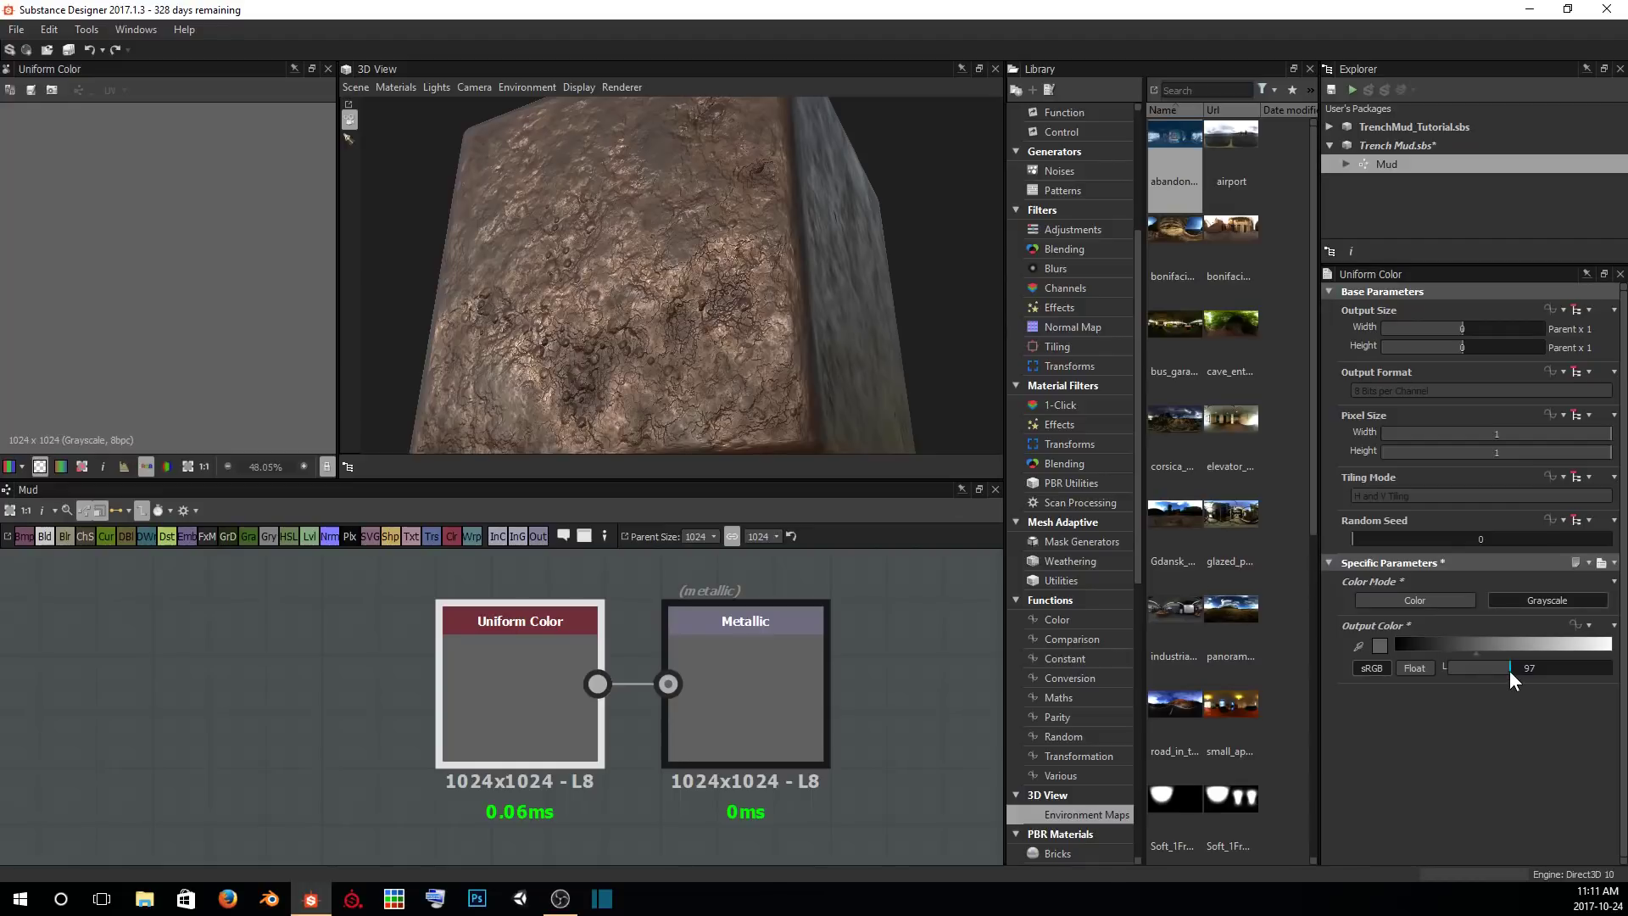
drag(1509, 670, 949, 671)
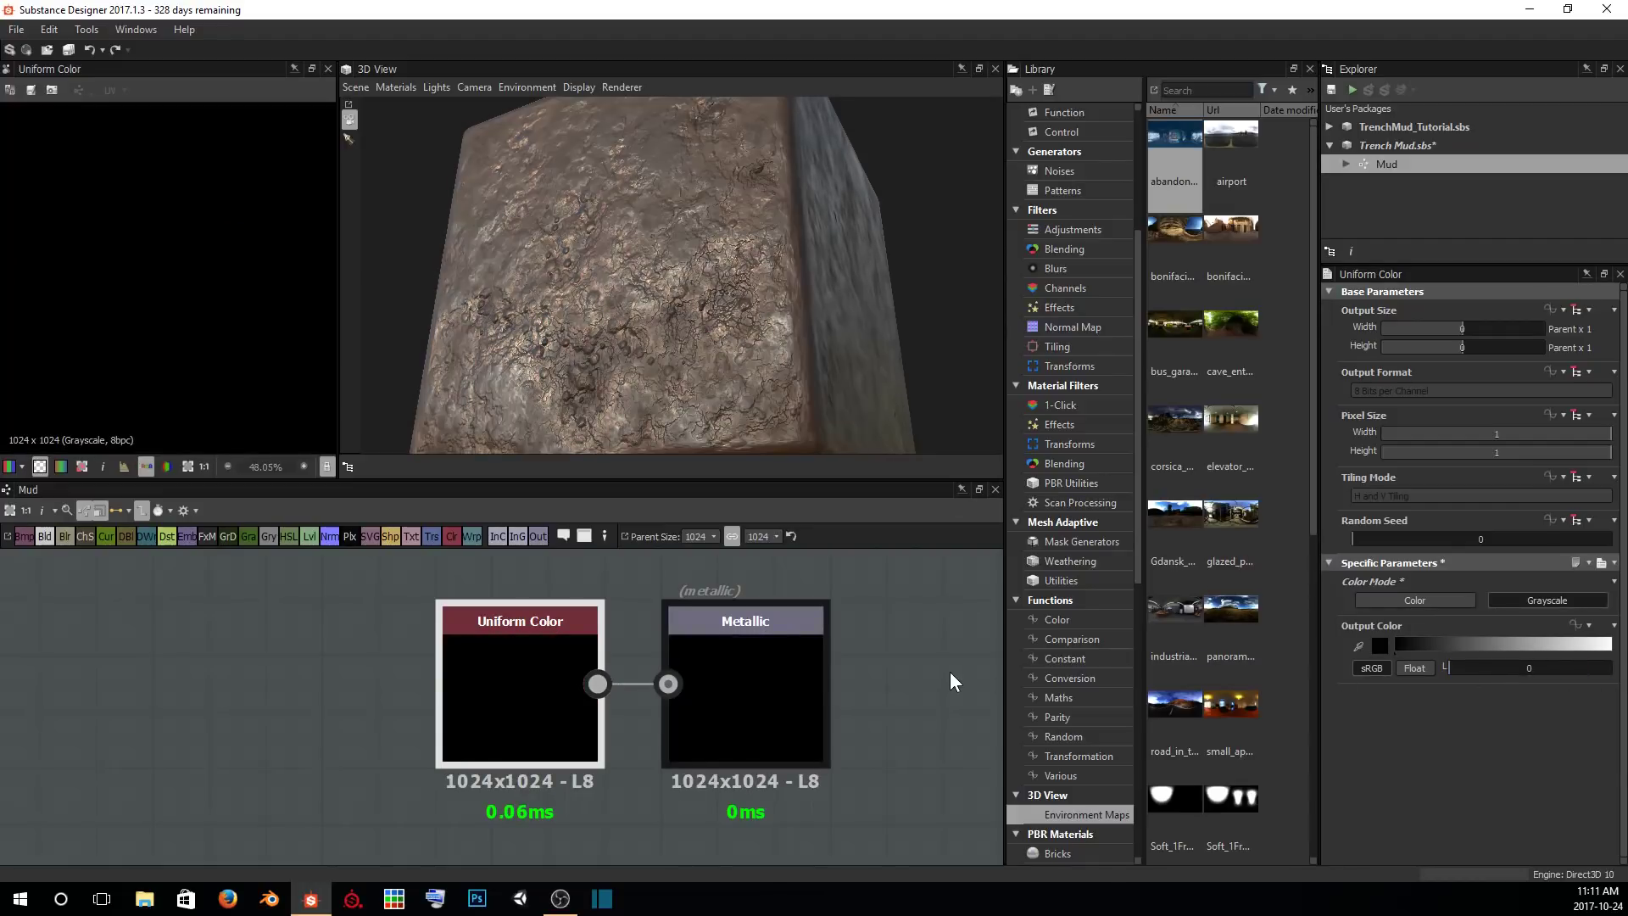
Move the Uniform Color node farther from the Metallic output and set its output size to Absolute, 16 by 16 px.
mouse_move(694, 237)
mouse_down()
mouse_move(690, 284)
mouse_move(701, 262)
mouse_up()
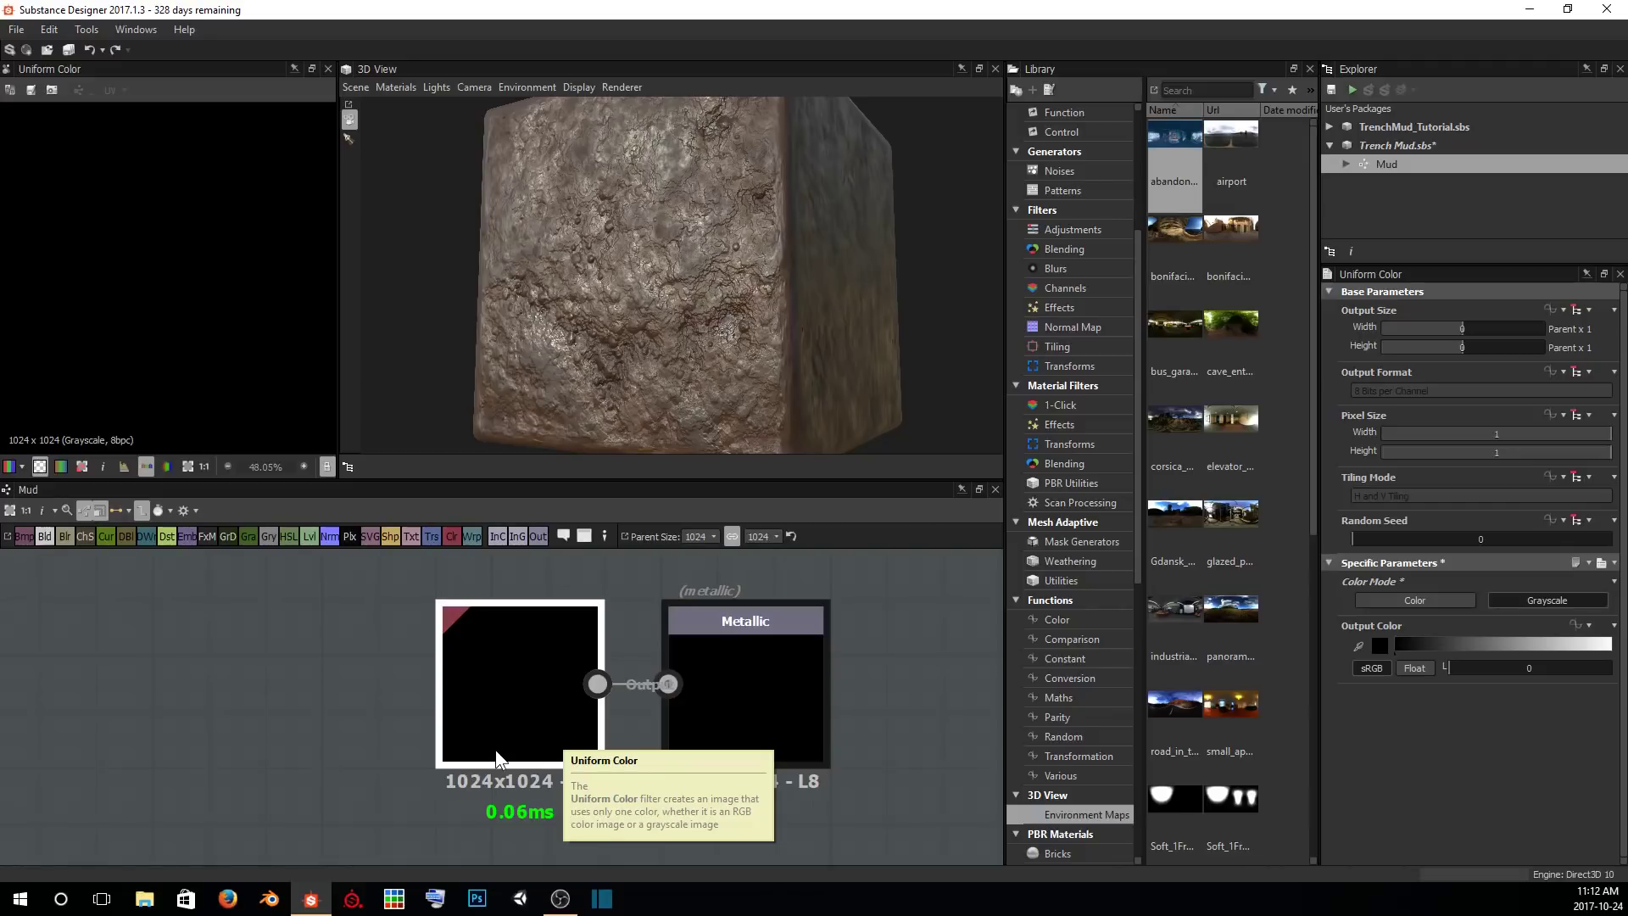
drag(510, 700, 337, 693)
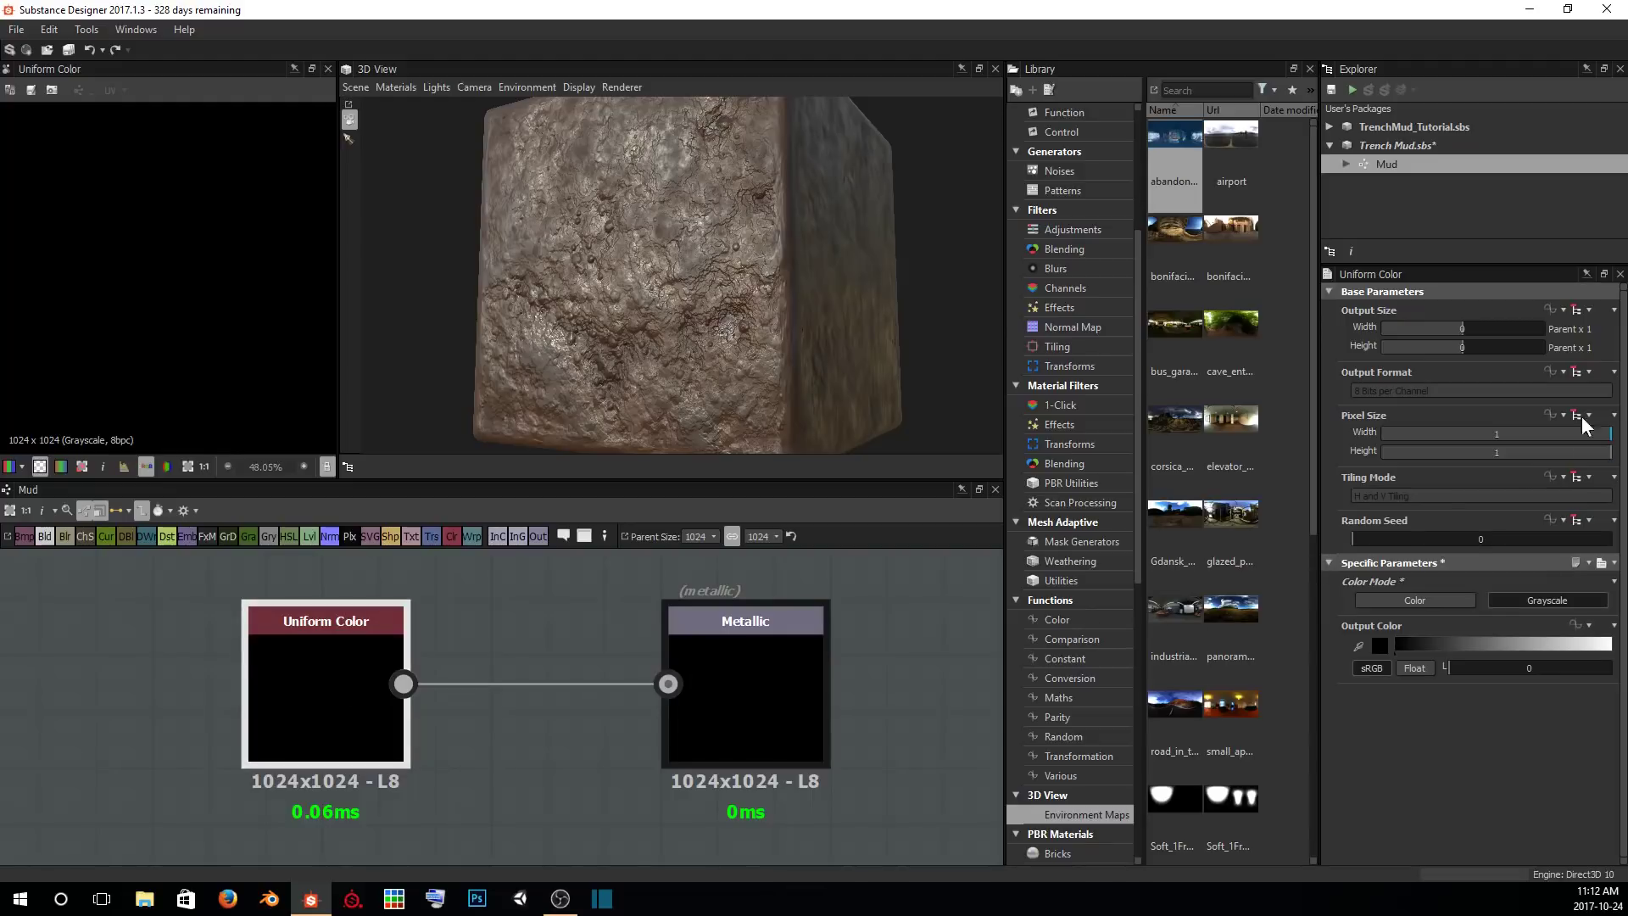
click(1586, 313)
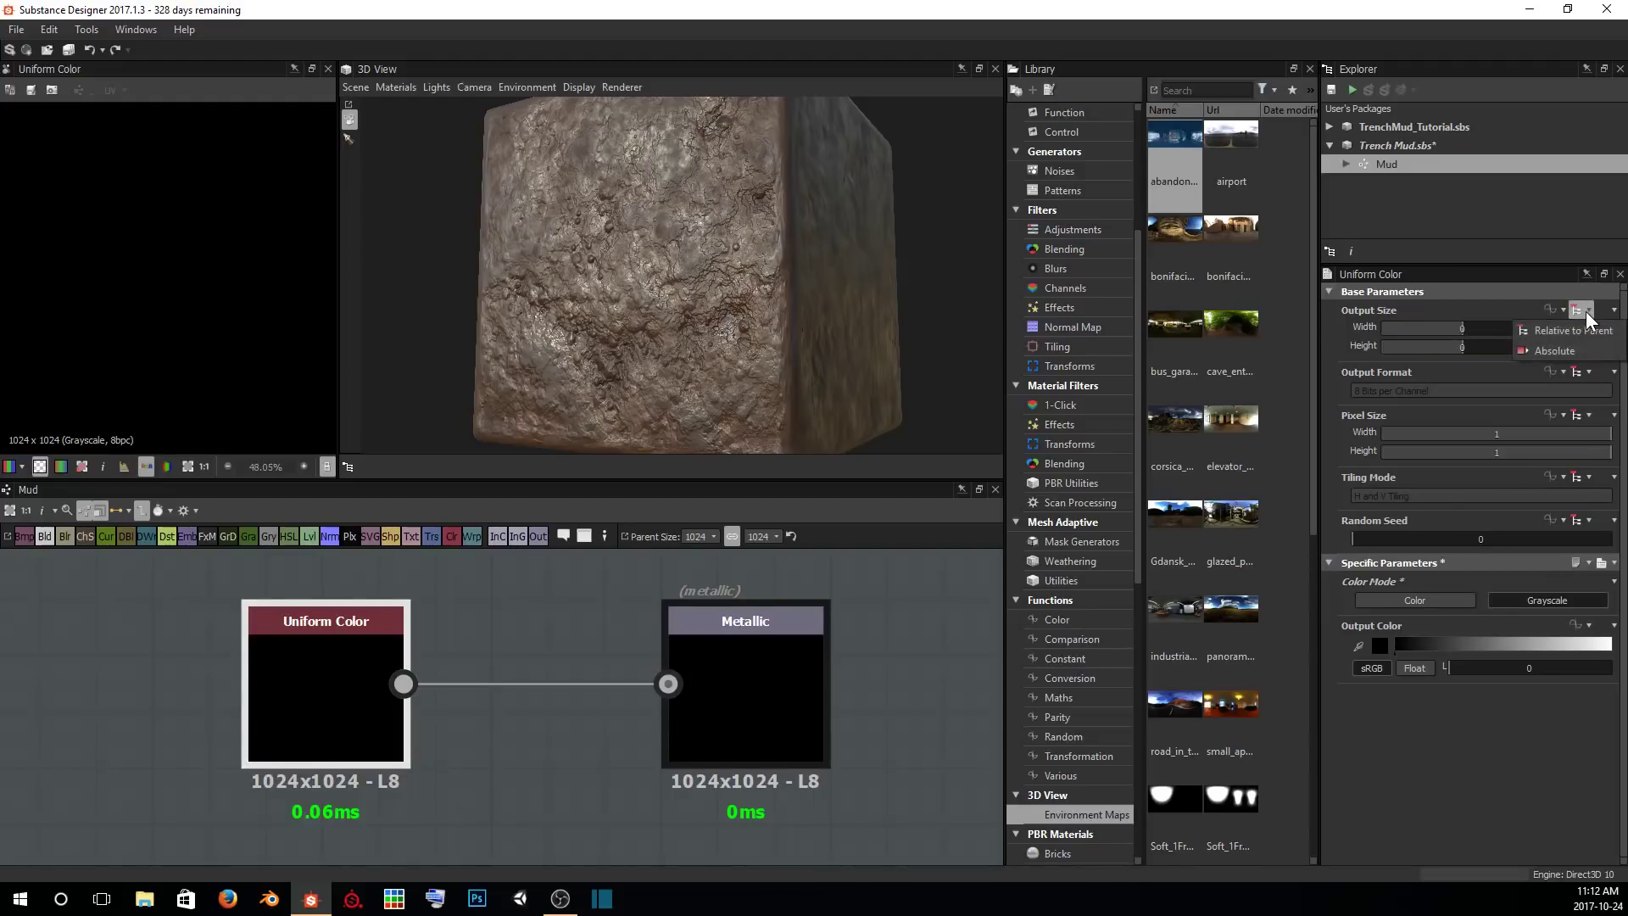
click(1562, 352)
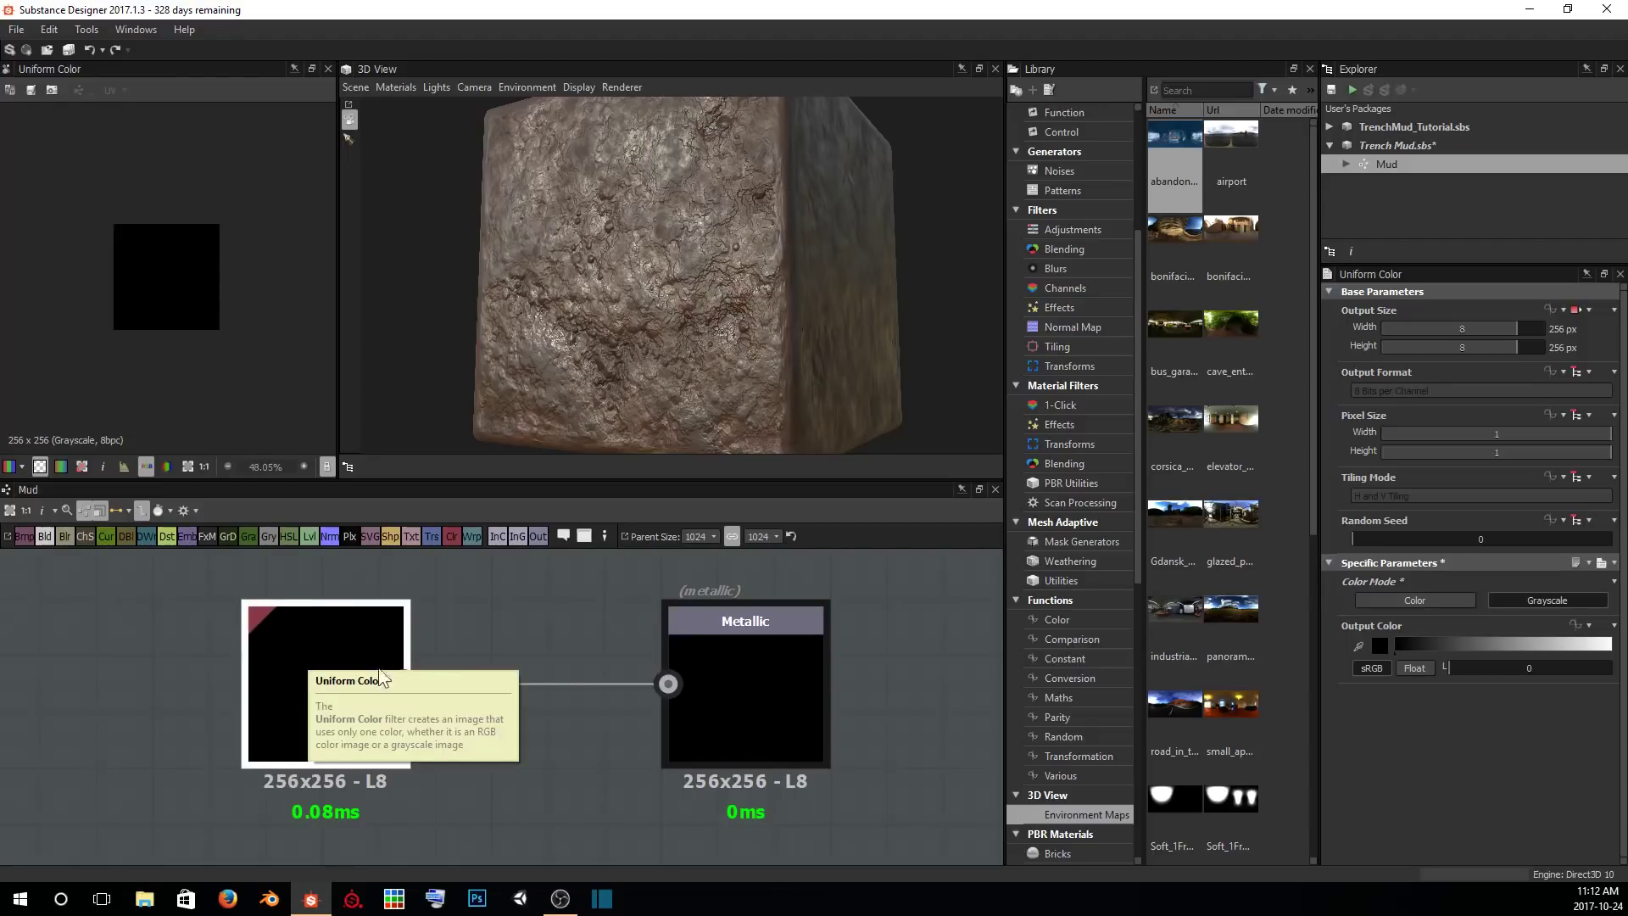
mouse_move(1514, 327)
mouse_down()
mouse_move(1482, 327)
mouse_move(1492, 349)
mouse_up()
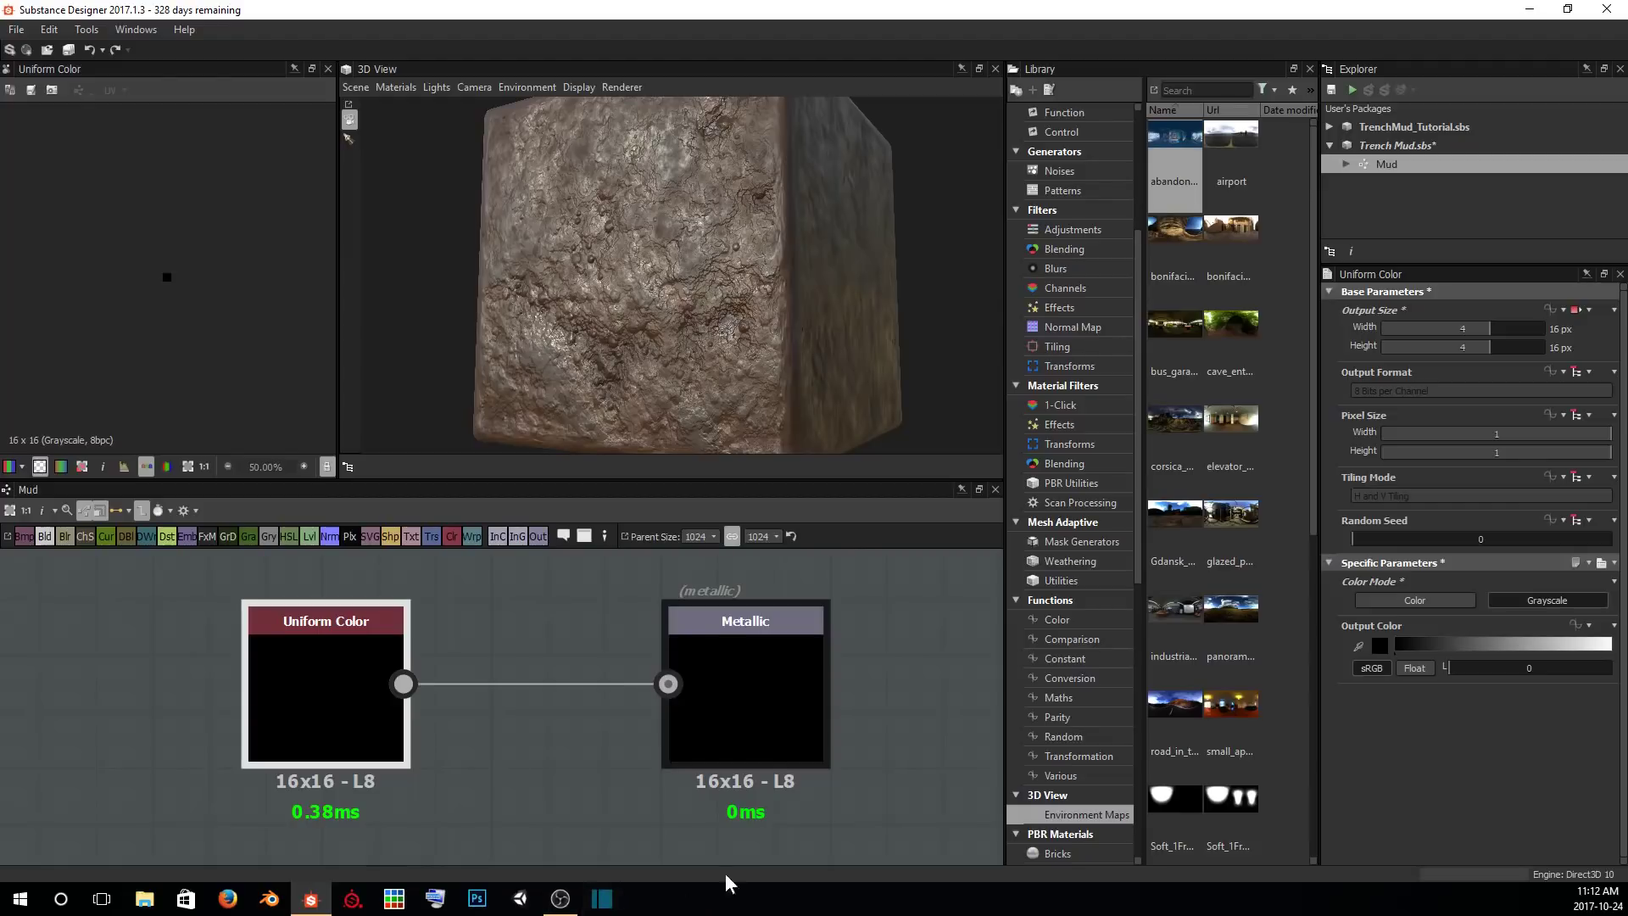
Insert a Levels node between the Uniform Color node and the Metallic output, and place it in line with them.
click(768, 688)
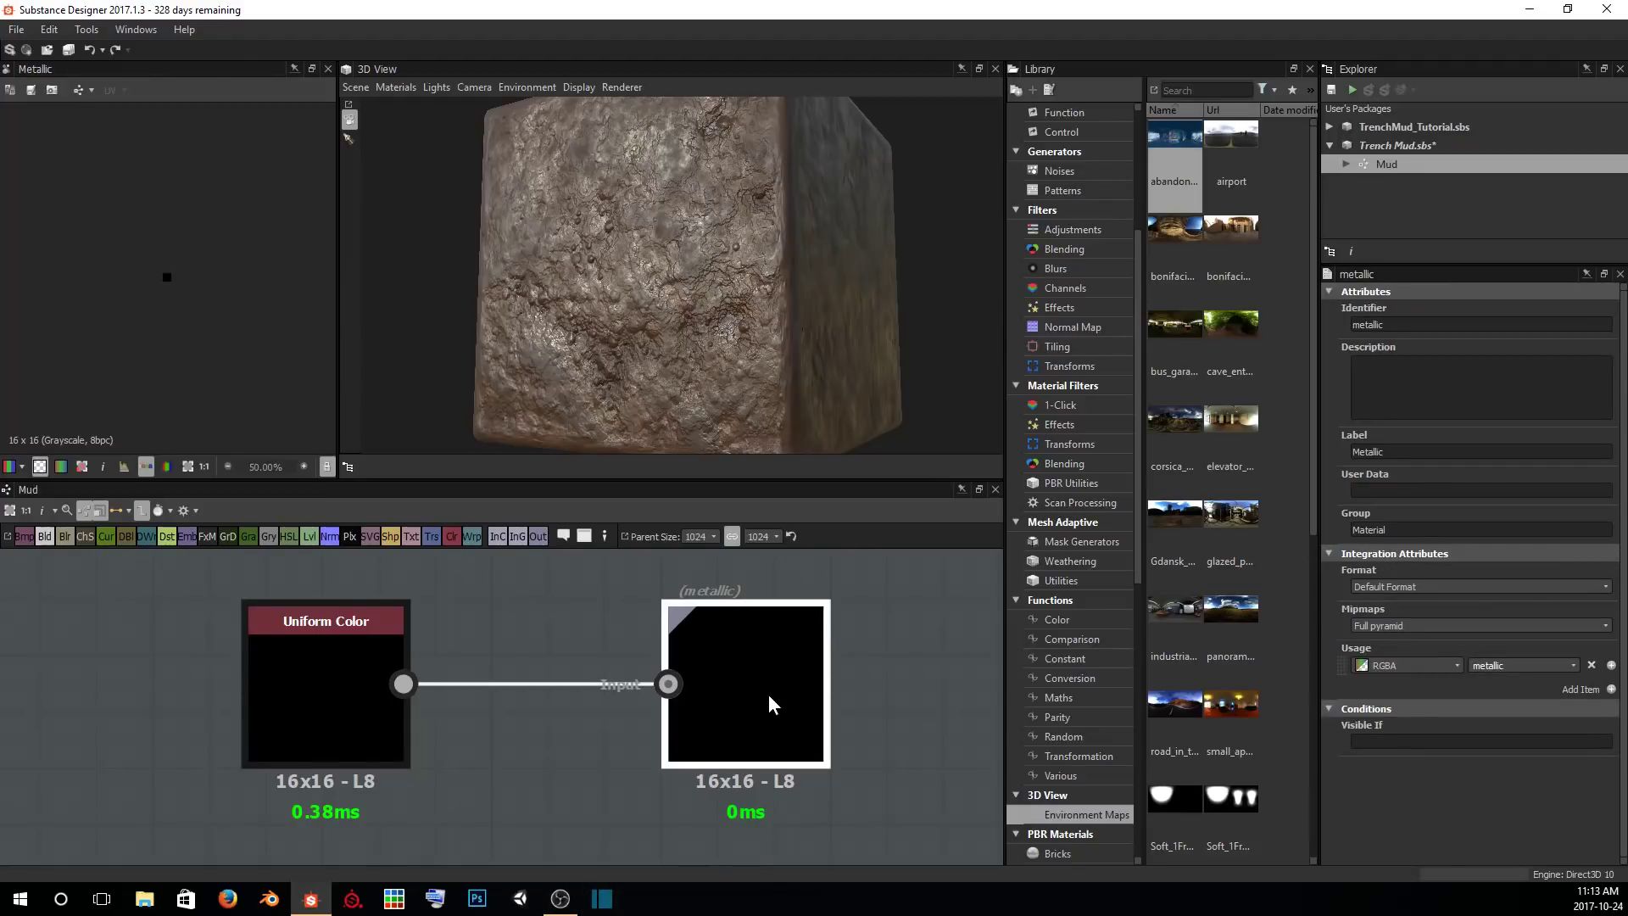
click(347, 708)
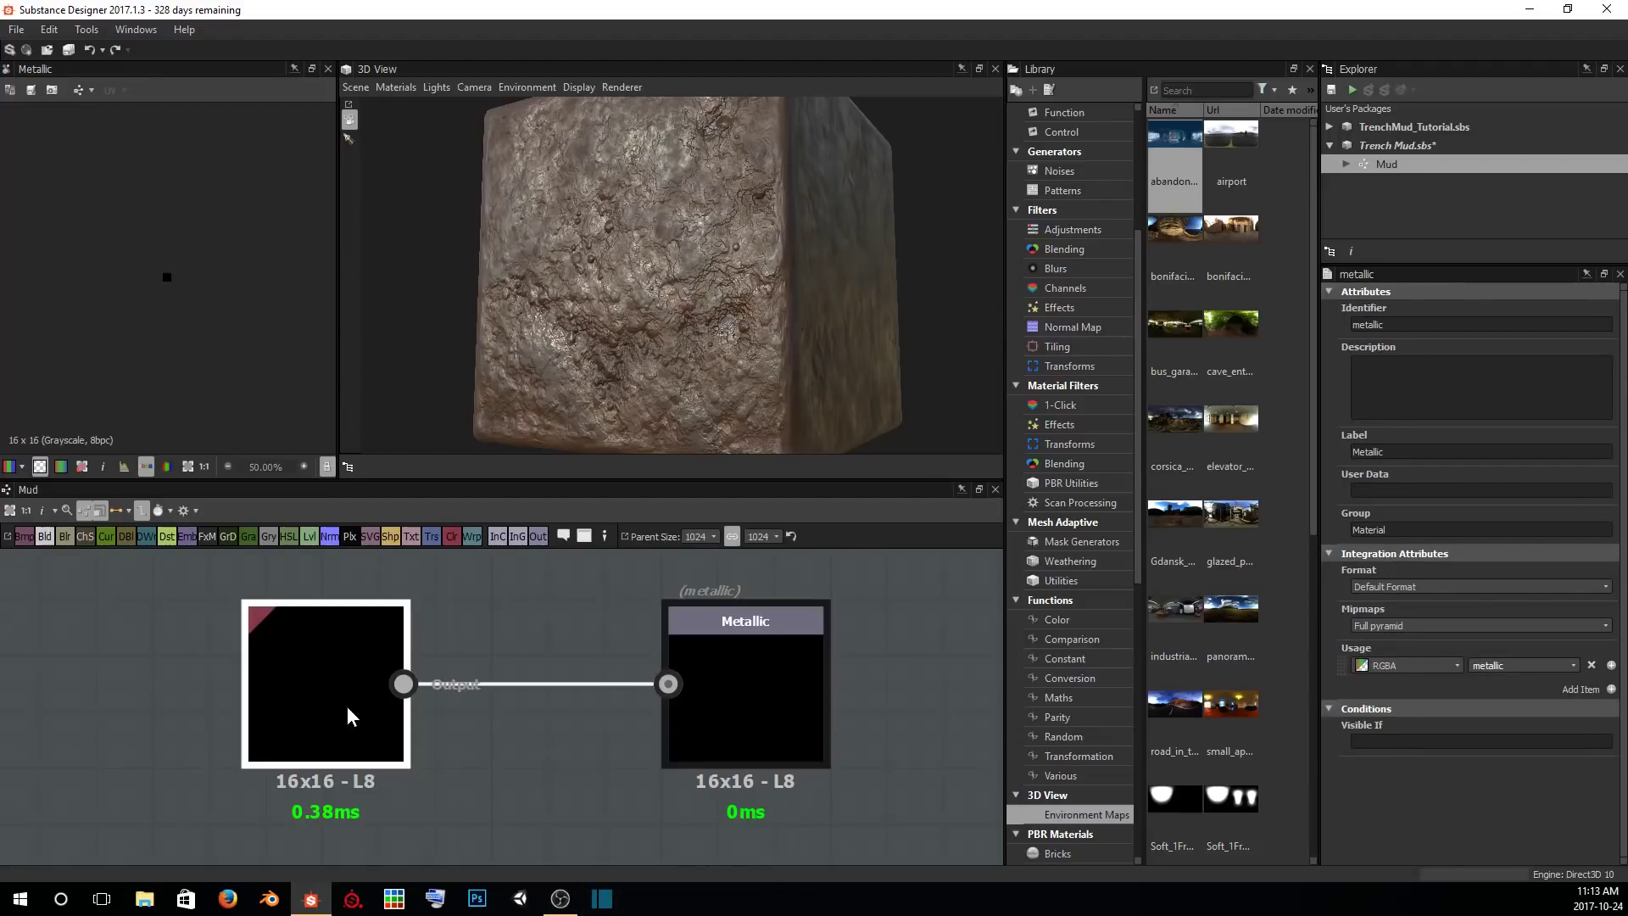
drag(299, 674, 256, 673)
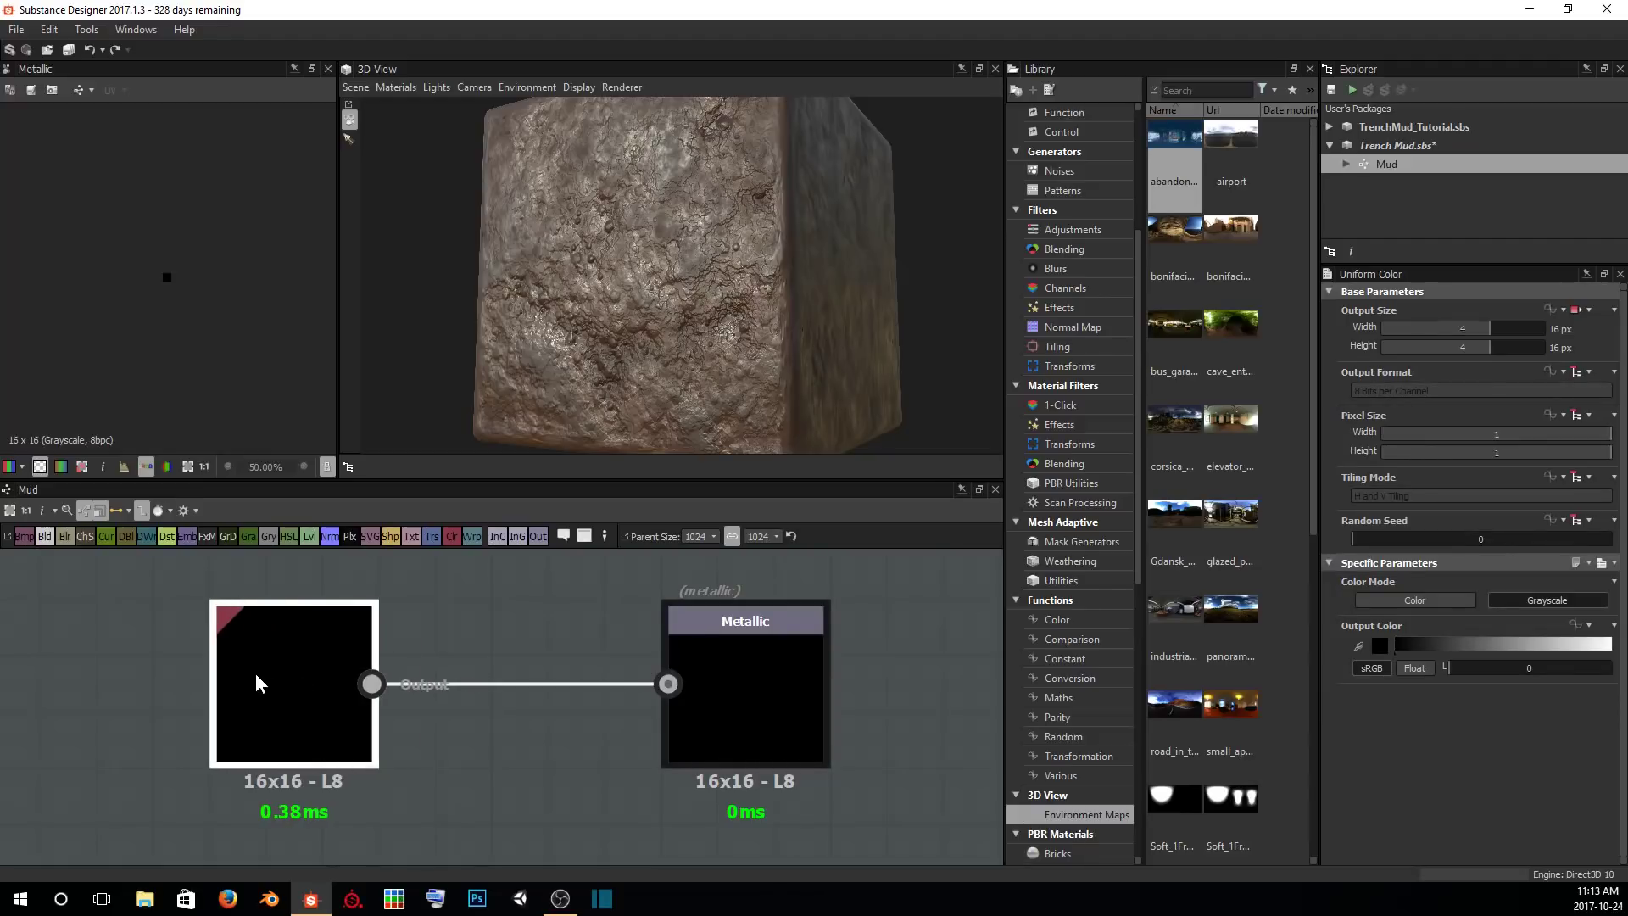
click(641, 735)
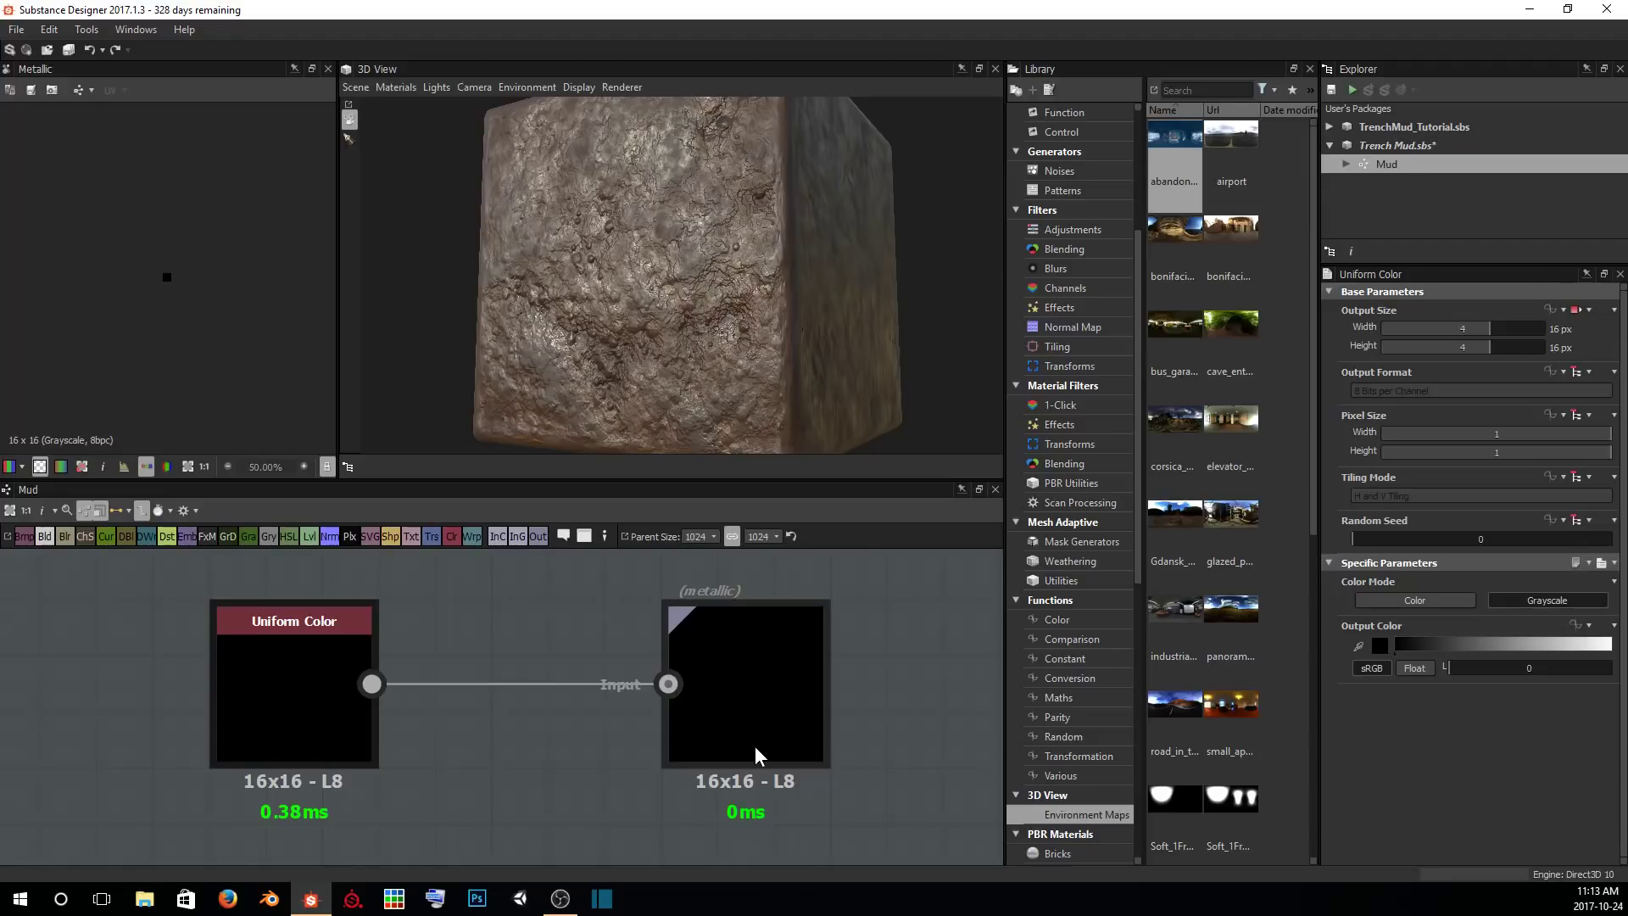
click(290, 695)
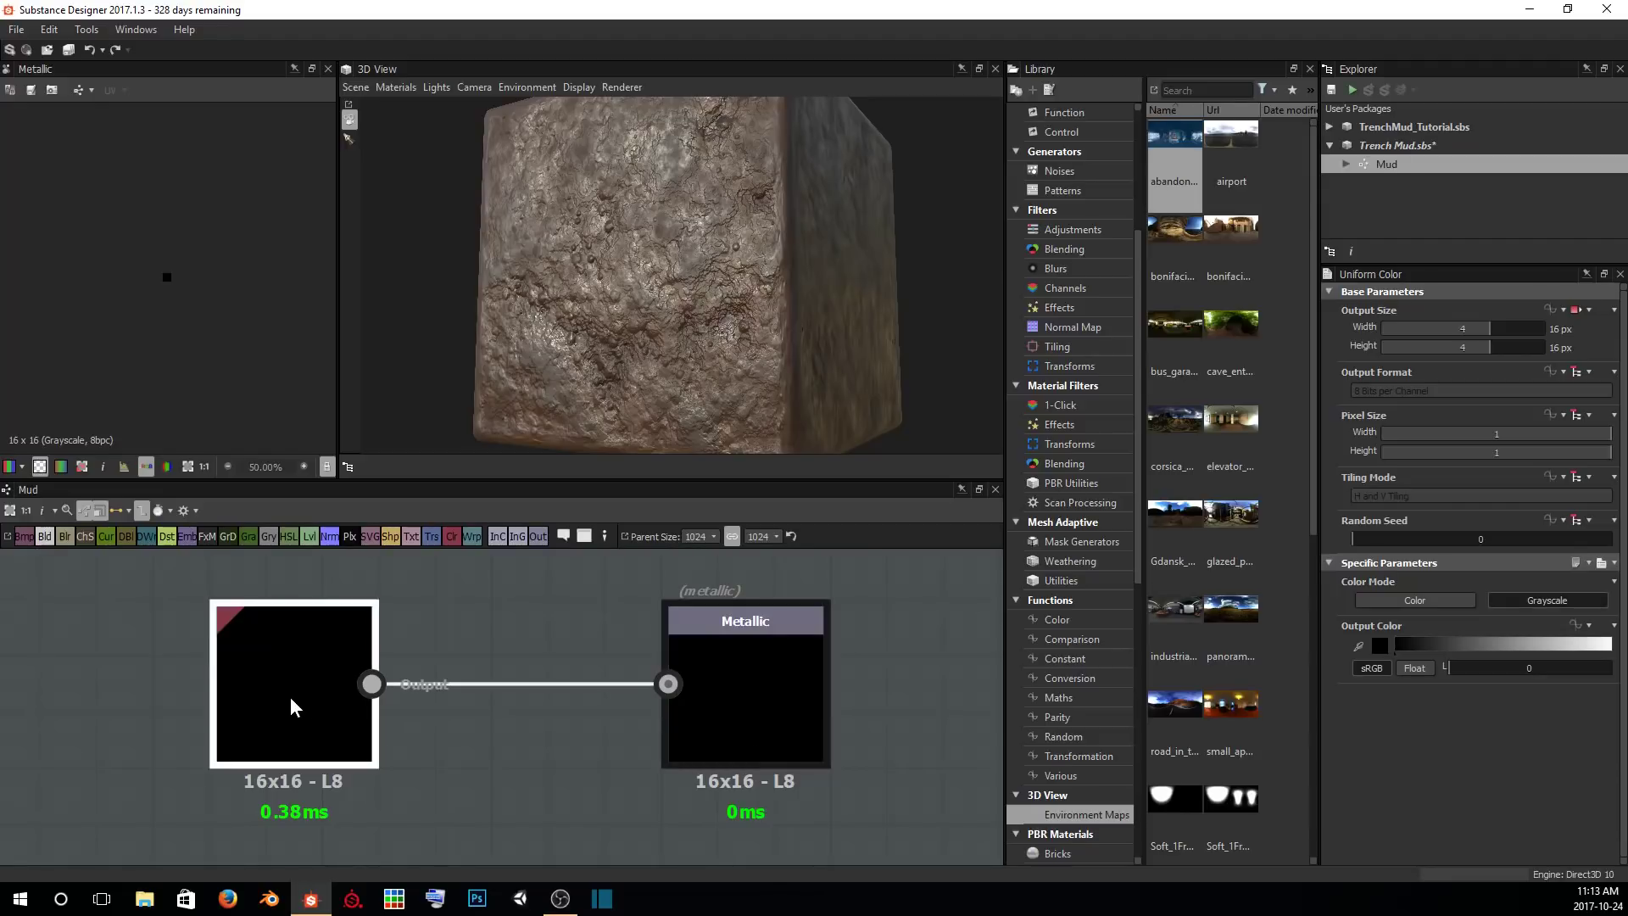
key(space)
text(lev)
key(Return)
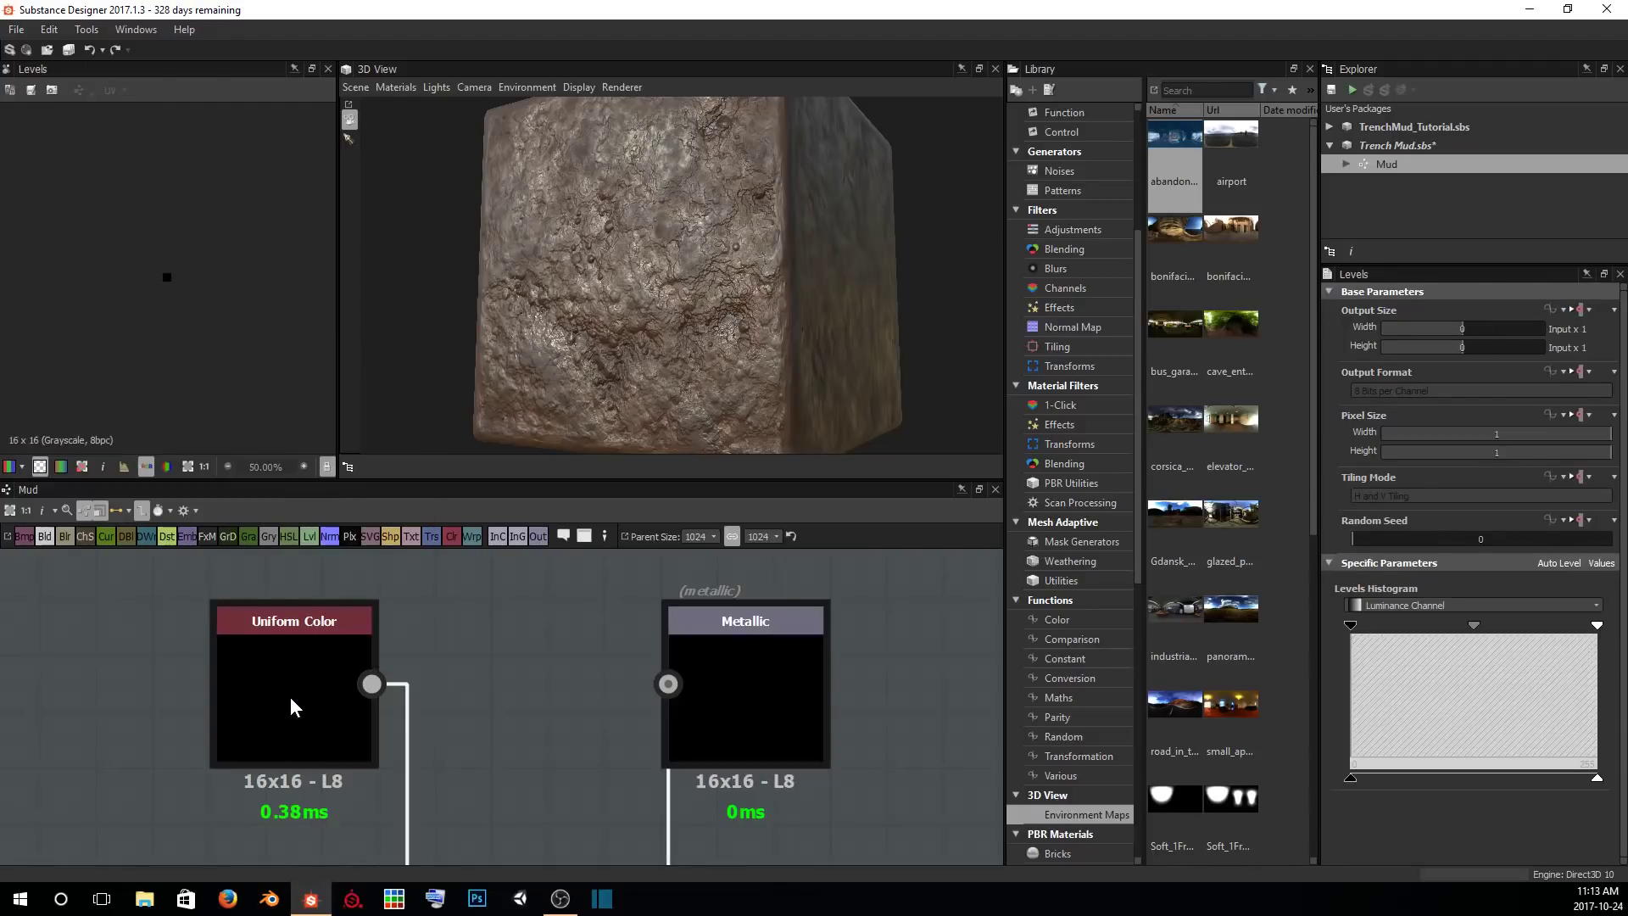
middle_drag(537, 748, 515, 525)
scroll(530, 664, down, 4)
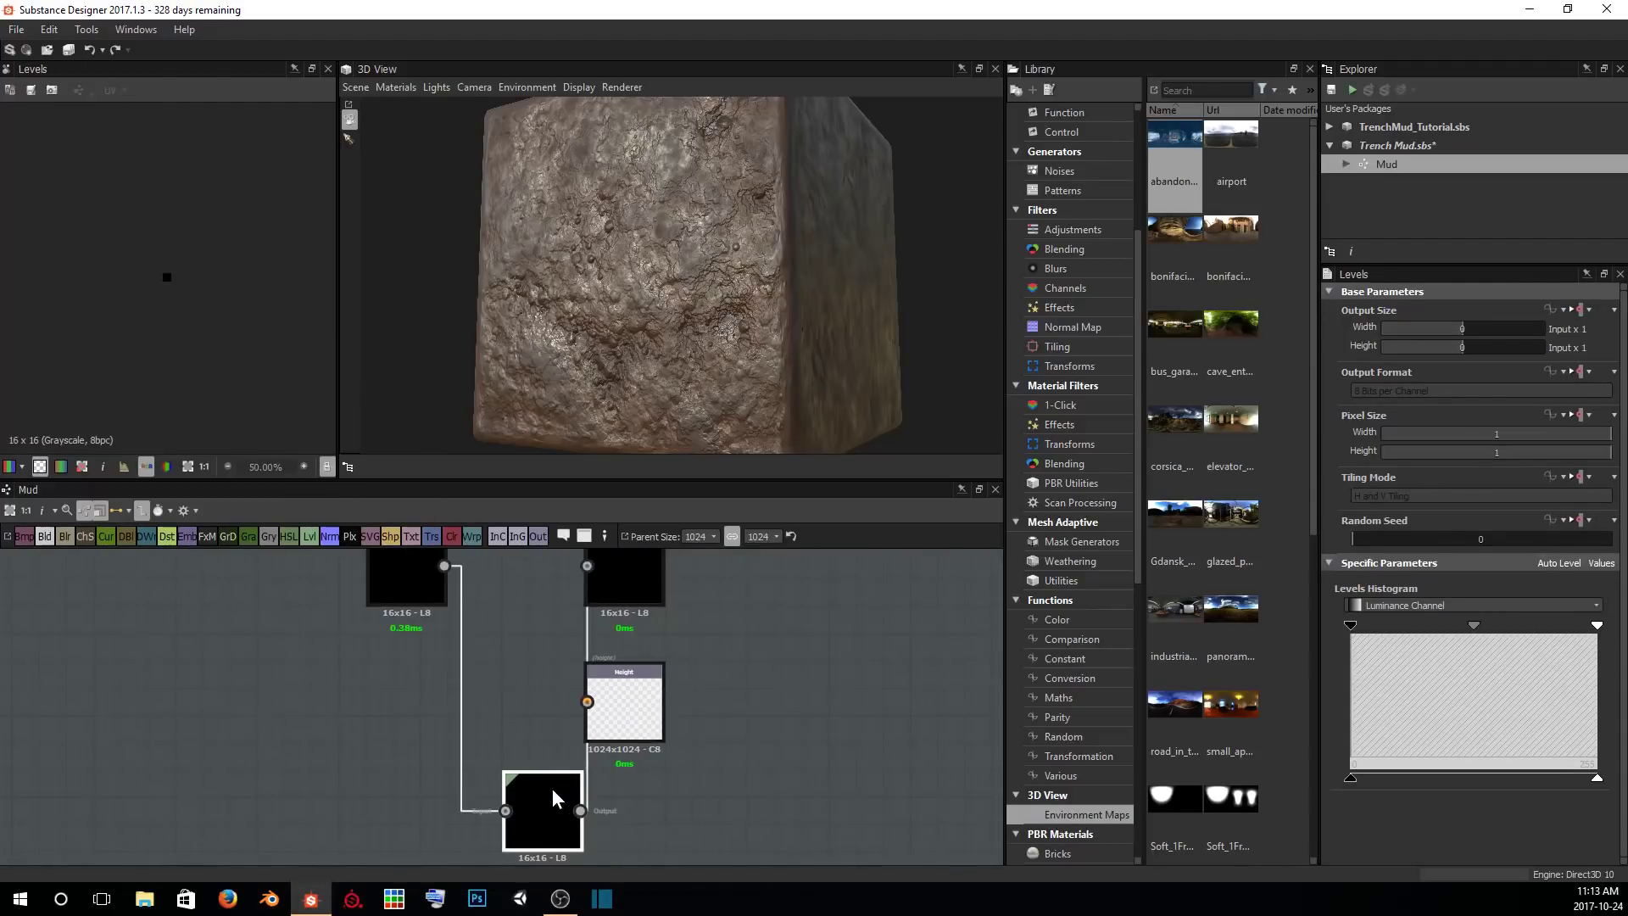
drag(552, 786, 527, 553)
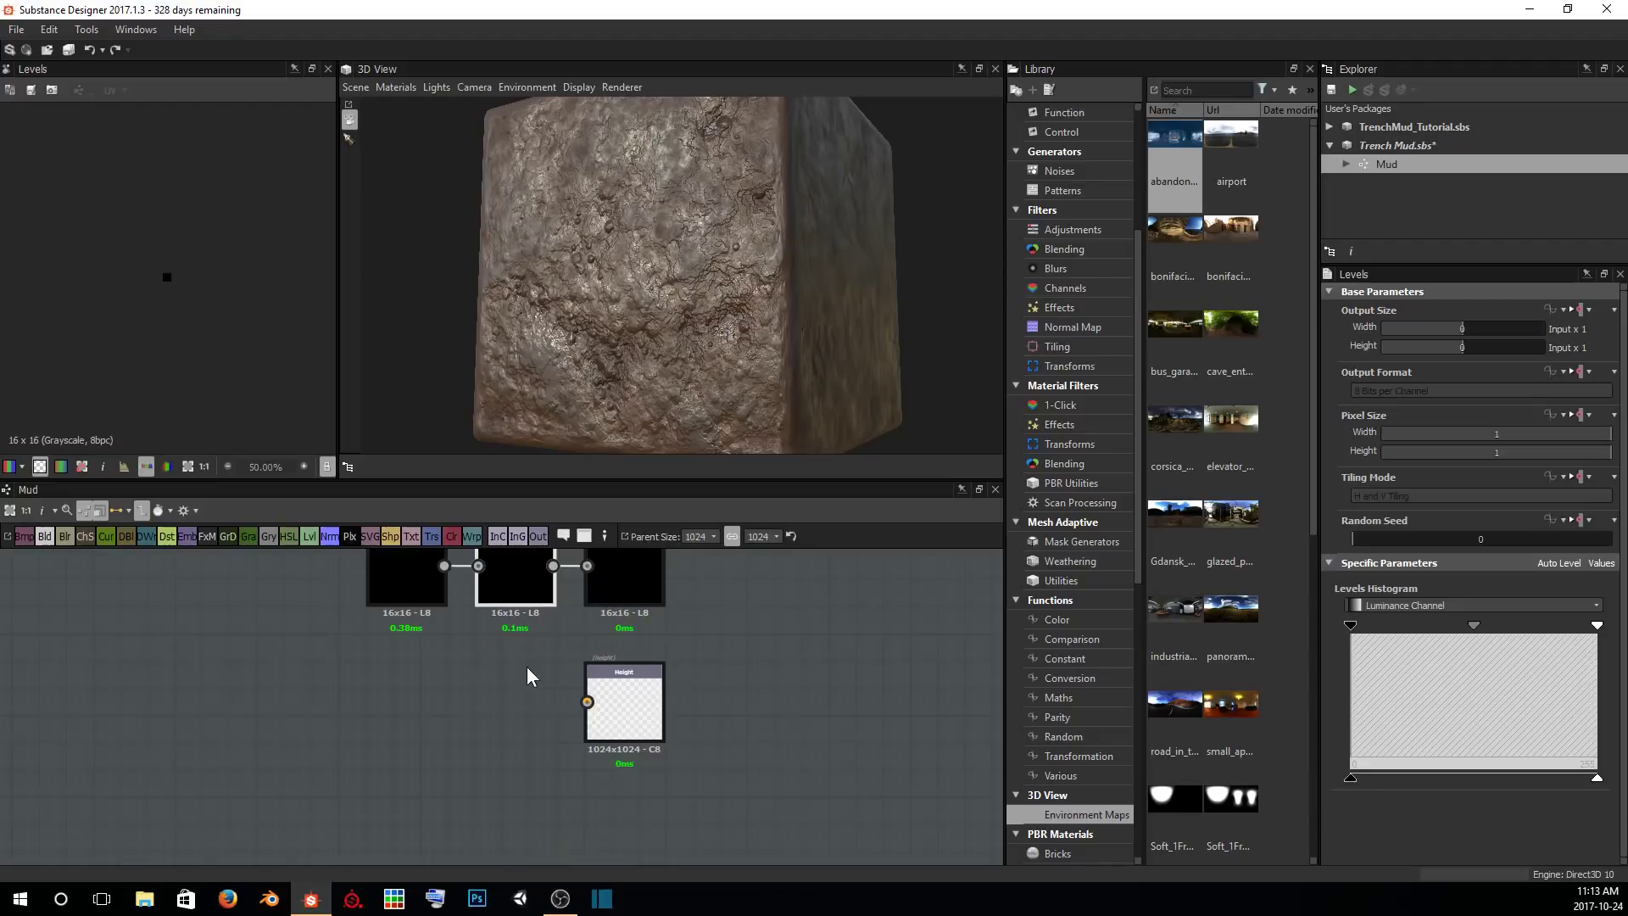
scroll(527, 667, up, 4)
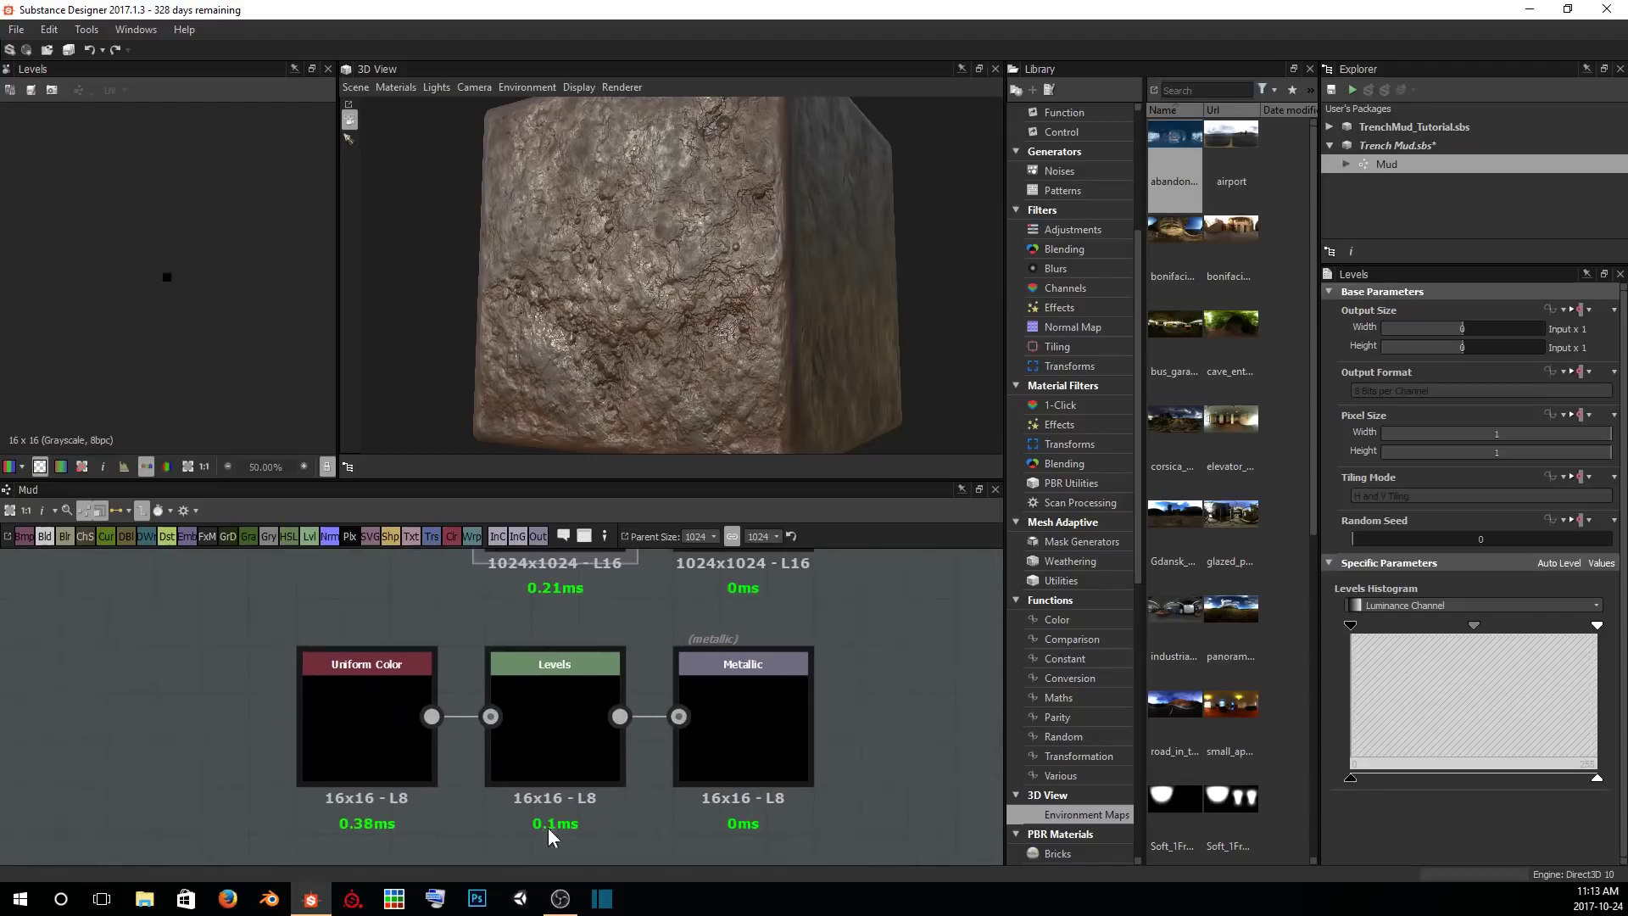
Set the metallic Levels node's output size to Relative to Parent.
click(551, 750)
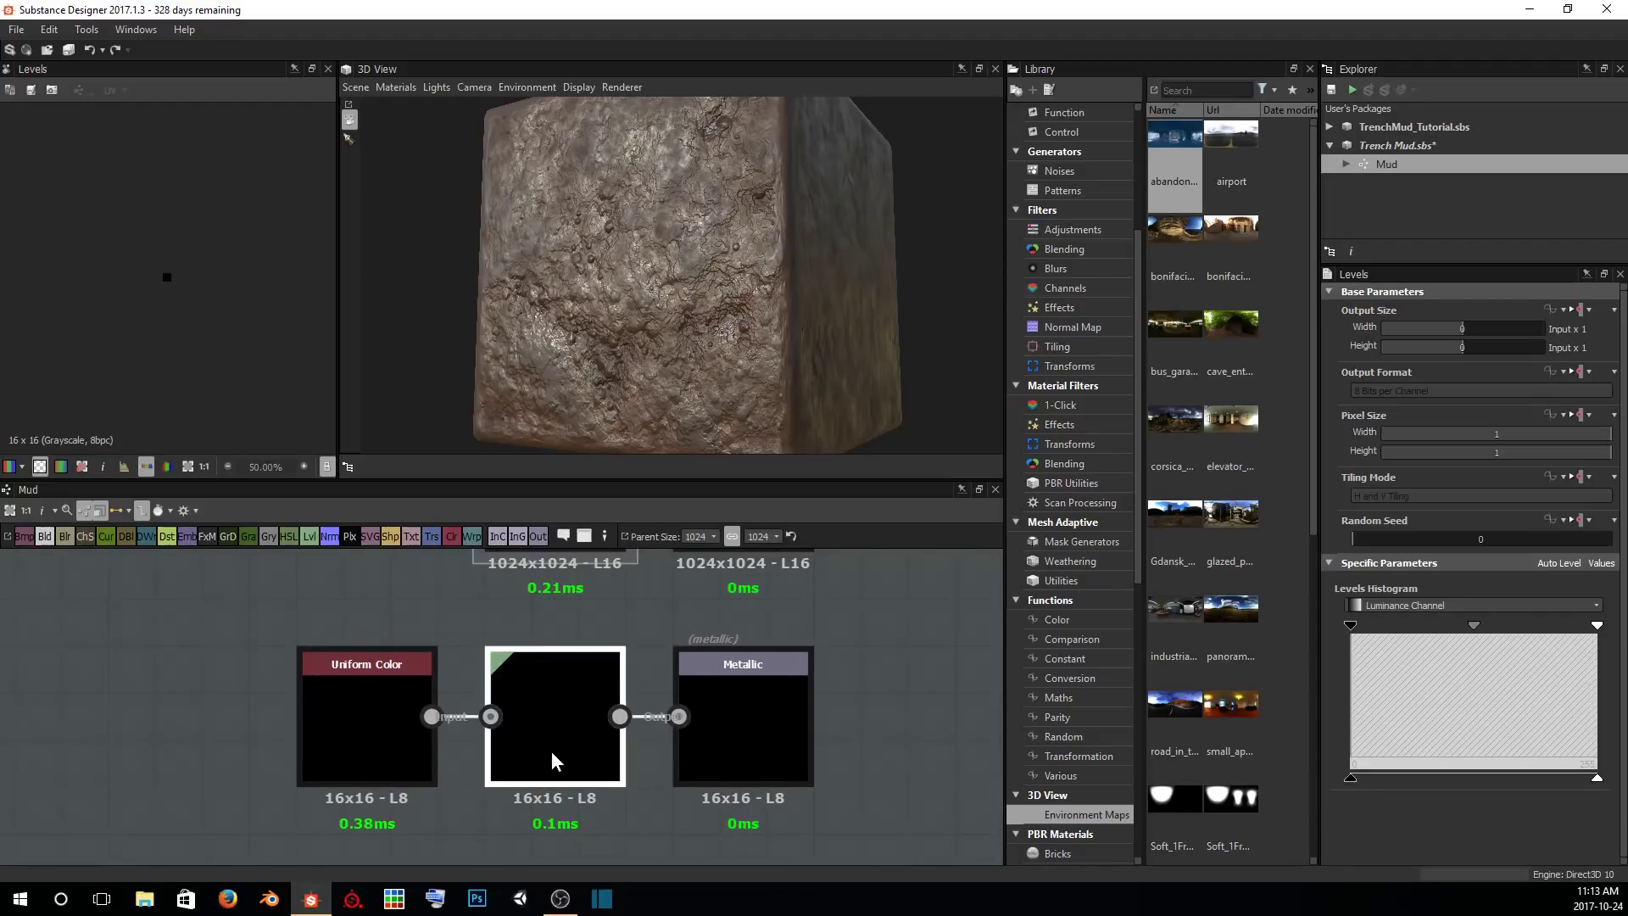
click(1588, 311)
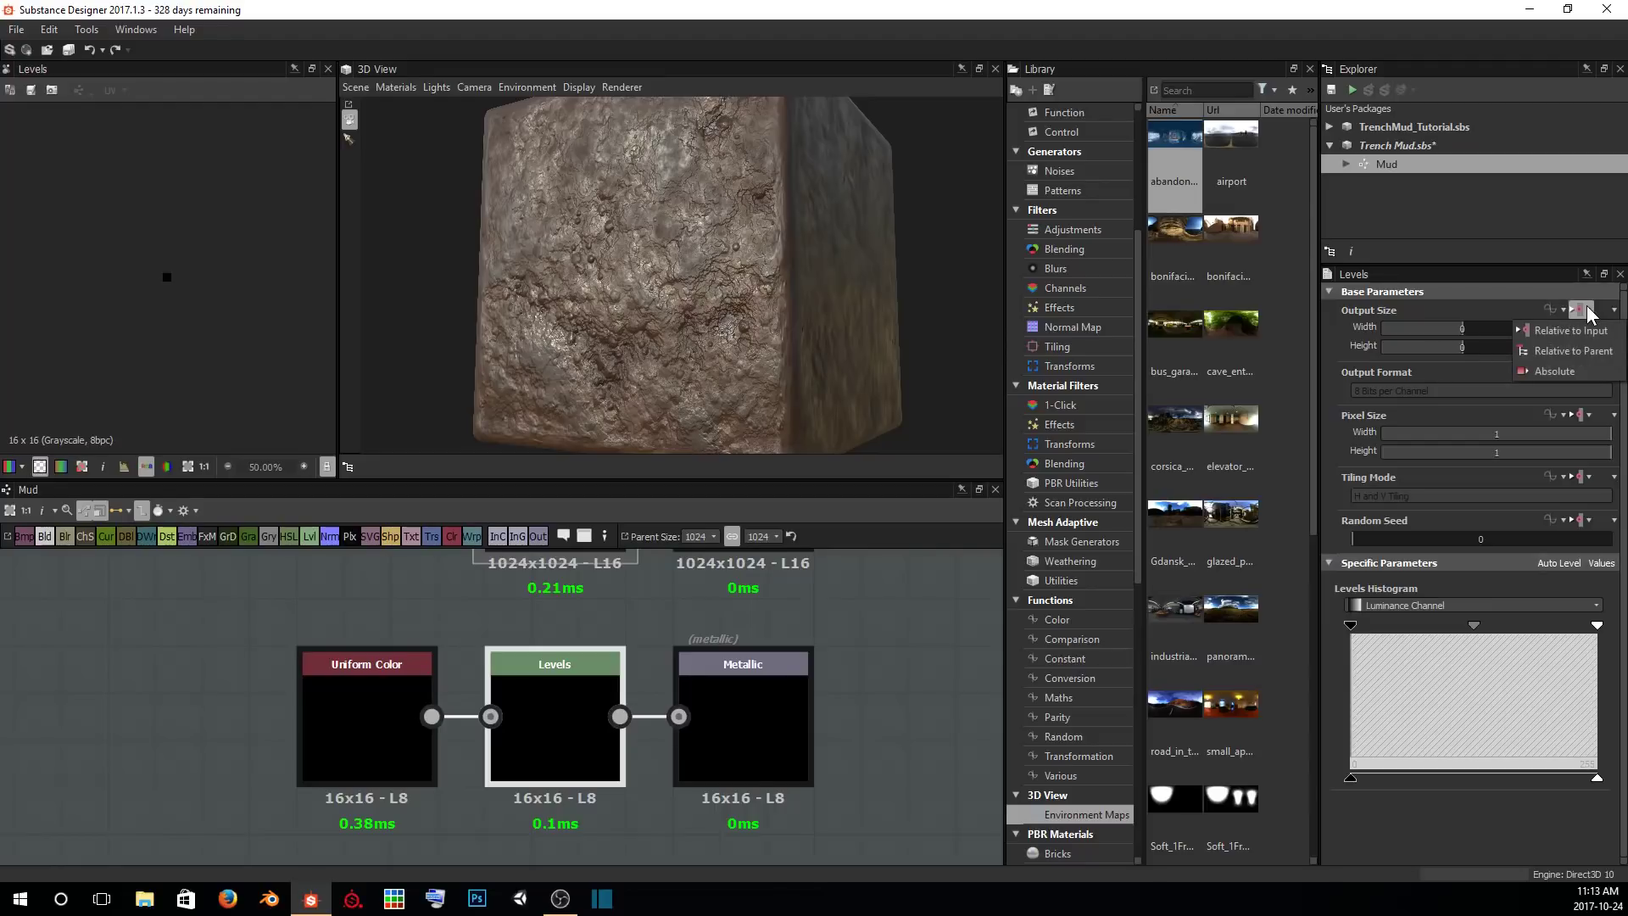
click(1563, 357)
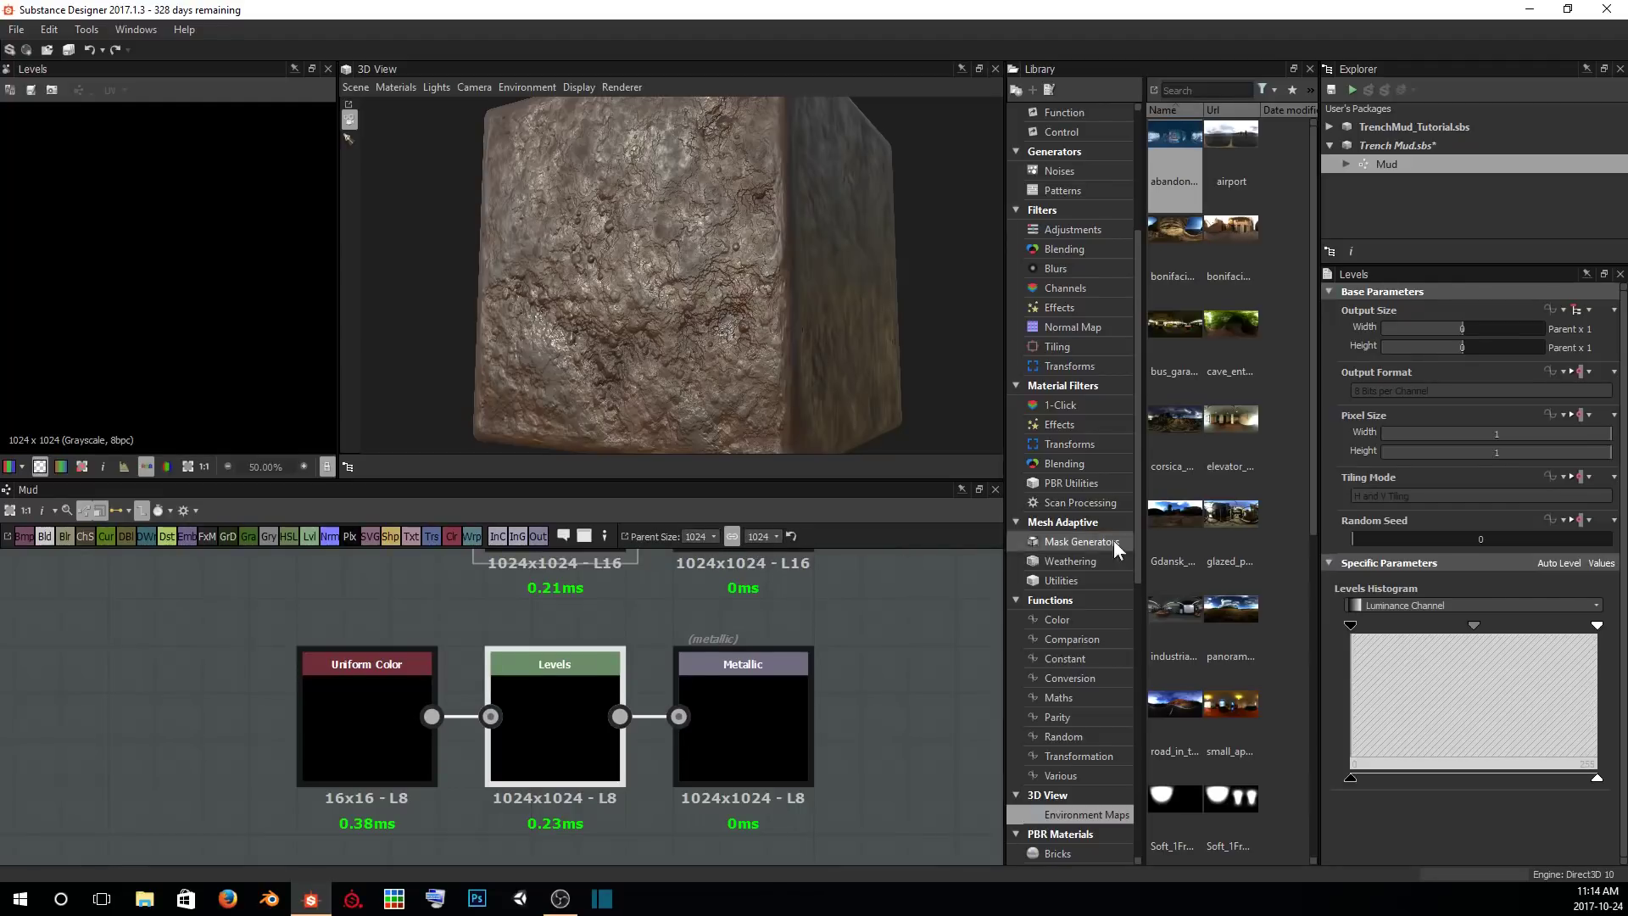
click(1584, 310)
click(1573, 350)
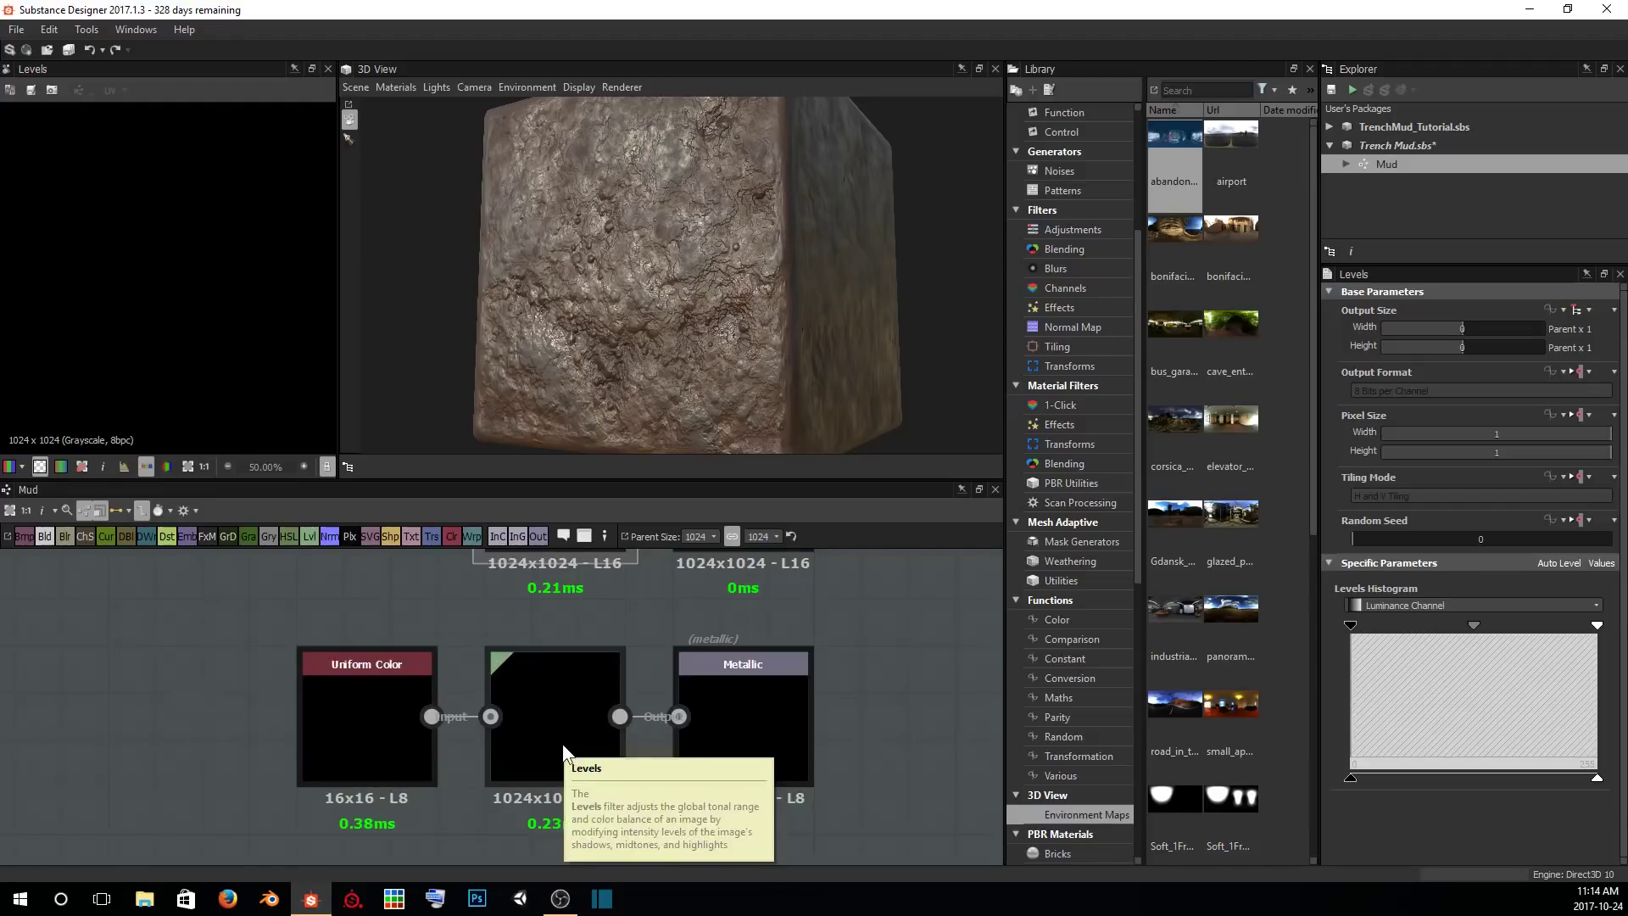
Pack the Uniform Color and Levels nodes tightly against the Metallic output and save the package.
drag(564, 751, 607, 745)
drag(366, 713, 475, 723)
click(265, 712)
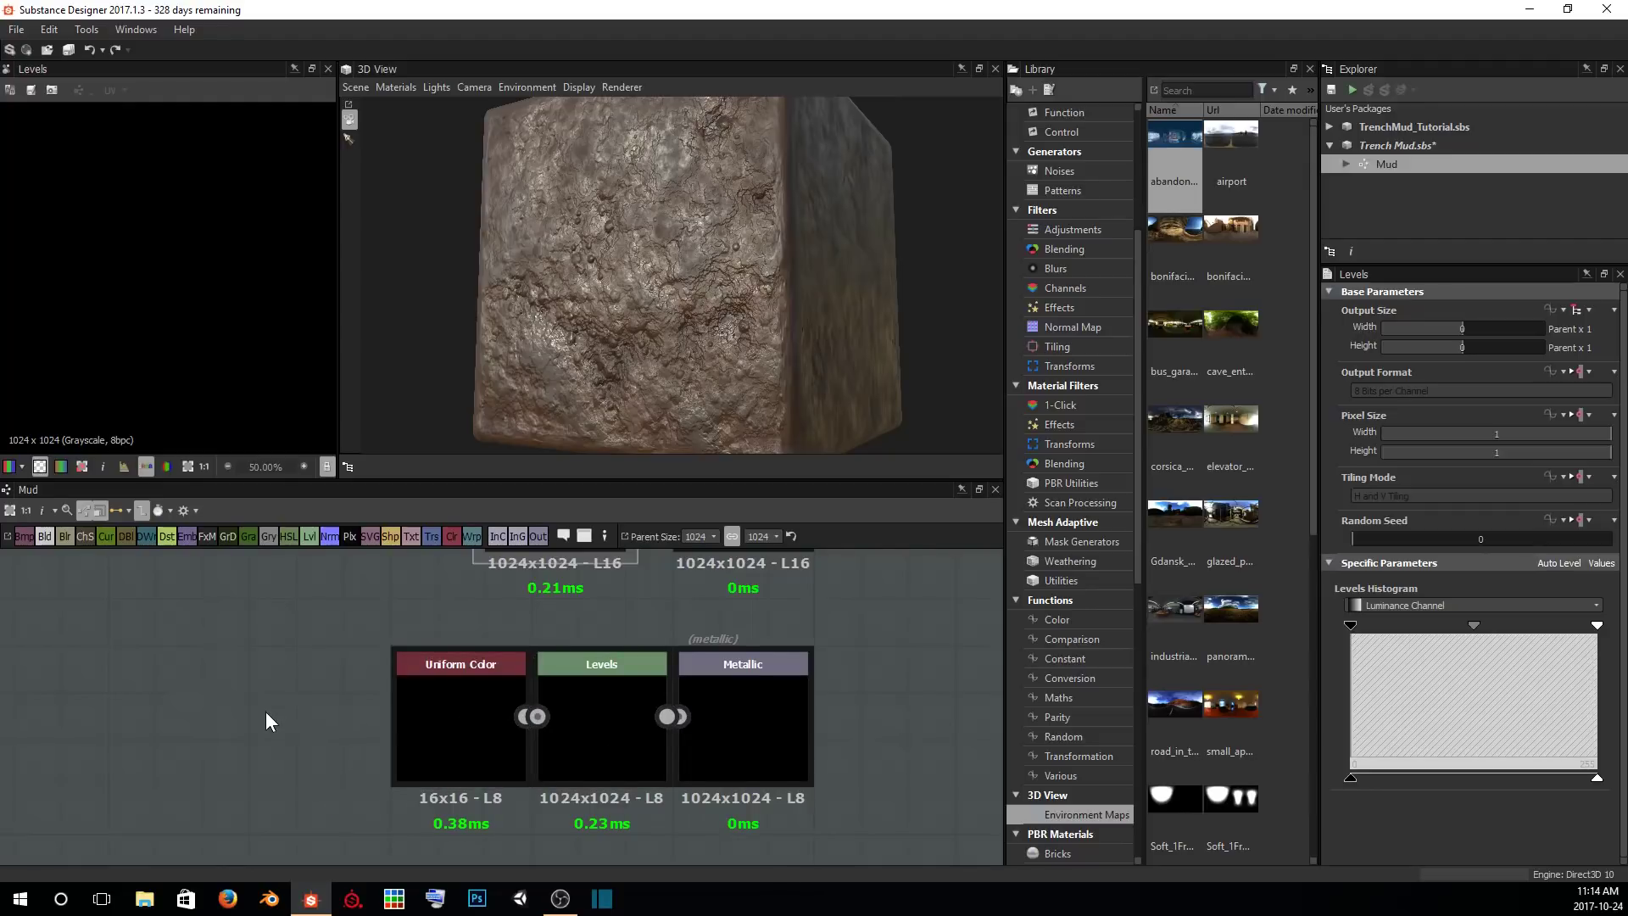
key(ctrl+s)
Connect the output of the Blend node that feeds the Normal node to the Height output.
scroll(266, 710, down, 5)
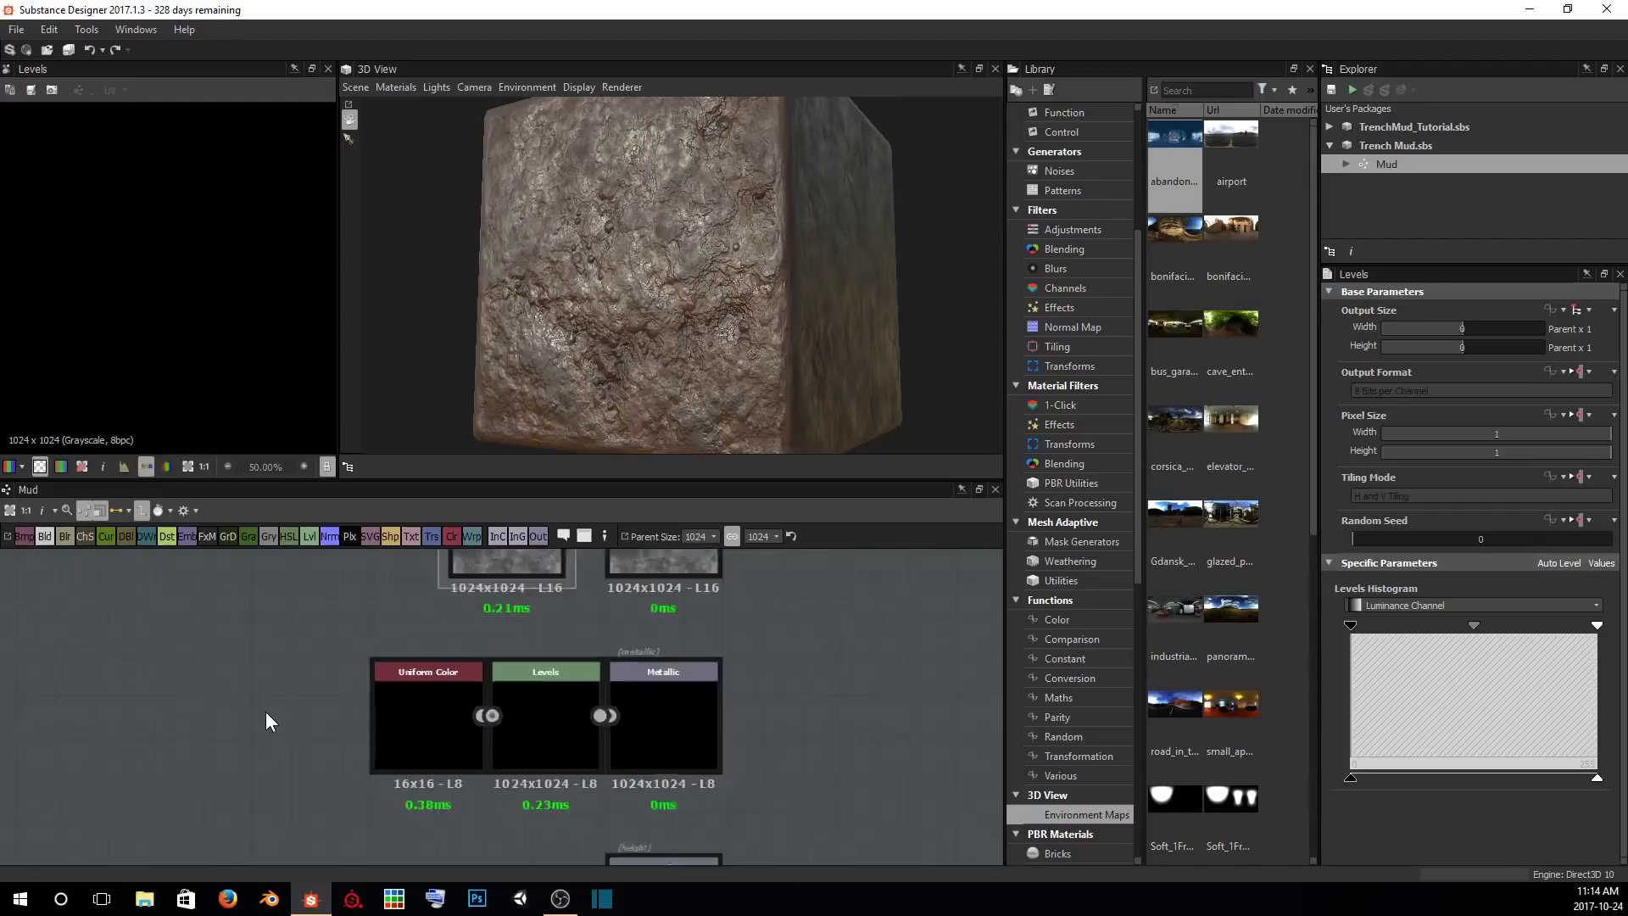
middle_drag(271, 714, 393, 608)
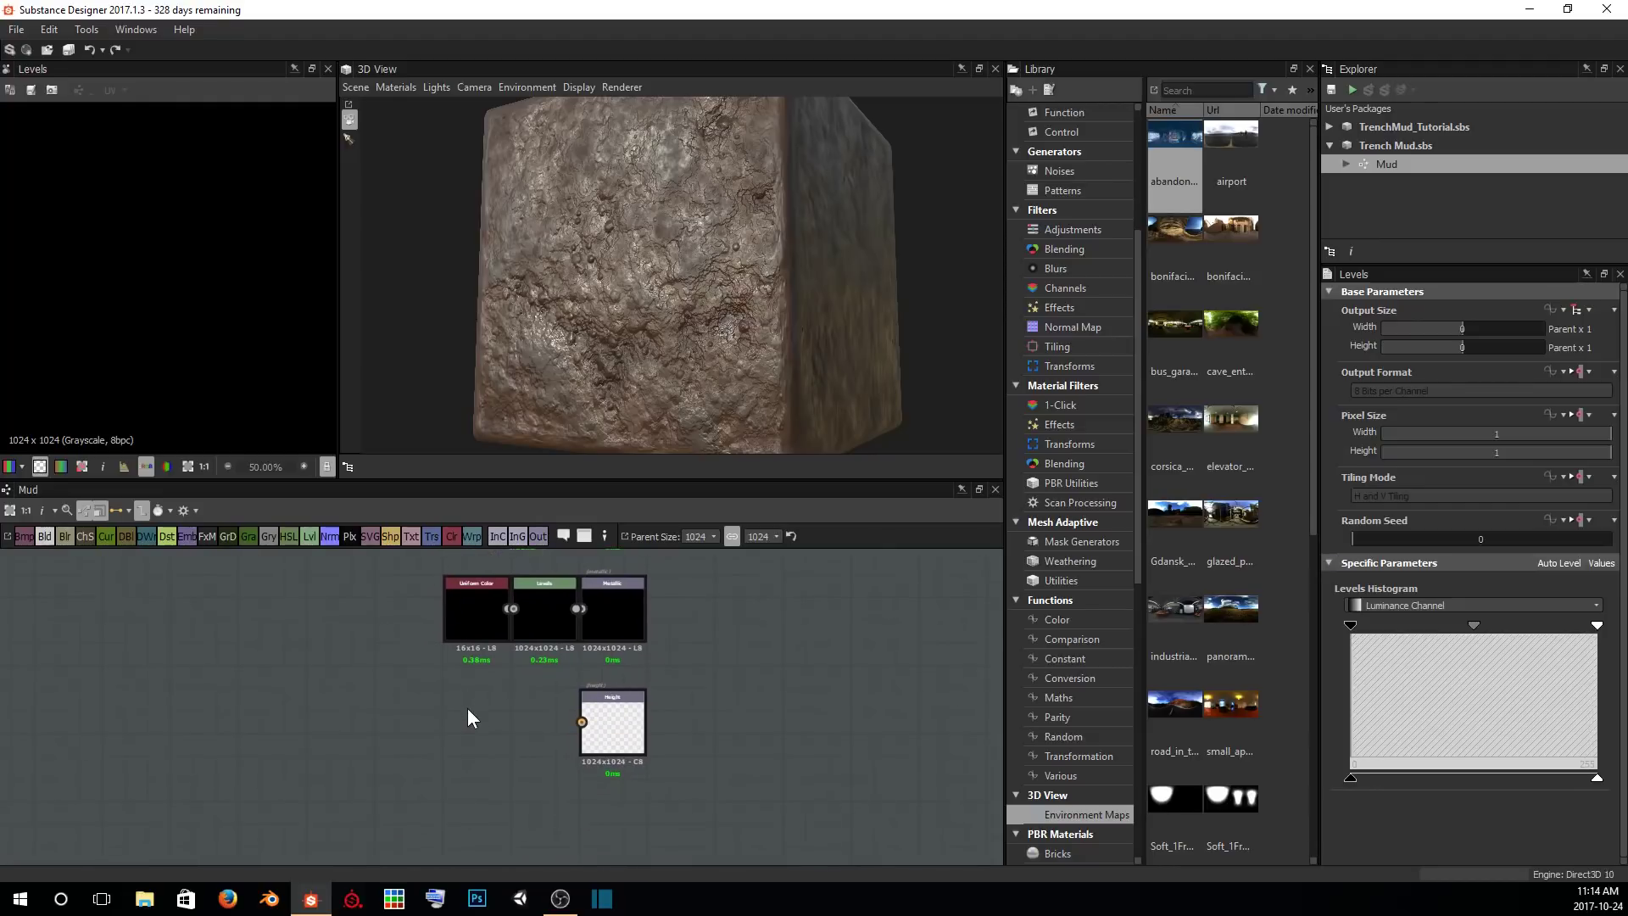
scroll(424, 717, down, 1)
middle_drag(423, 717, 484, 778)
scroll(409, 742, down, 2)
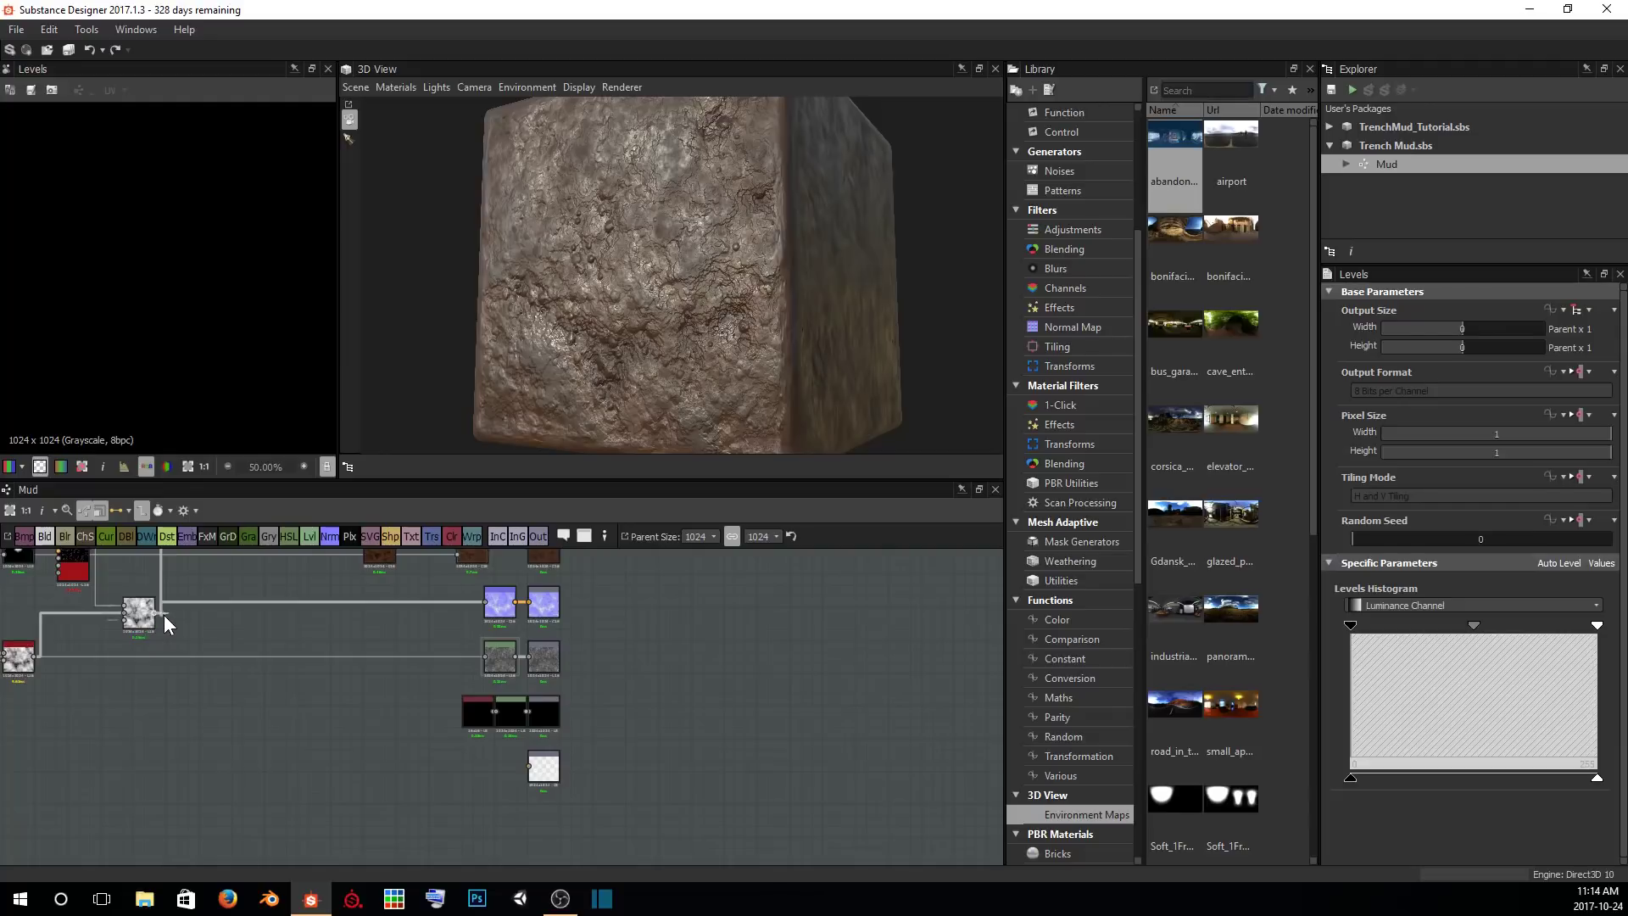
right_click(174, 619)
key(Escape)
scroll(124, 609, up, 3)
scroll(258, 741, up, 2)
scroll(434, 694, down, 4)
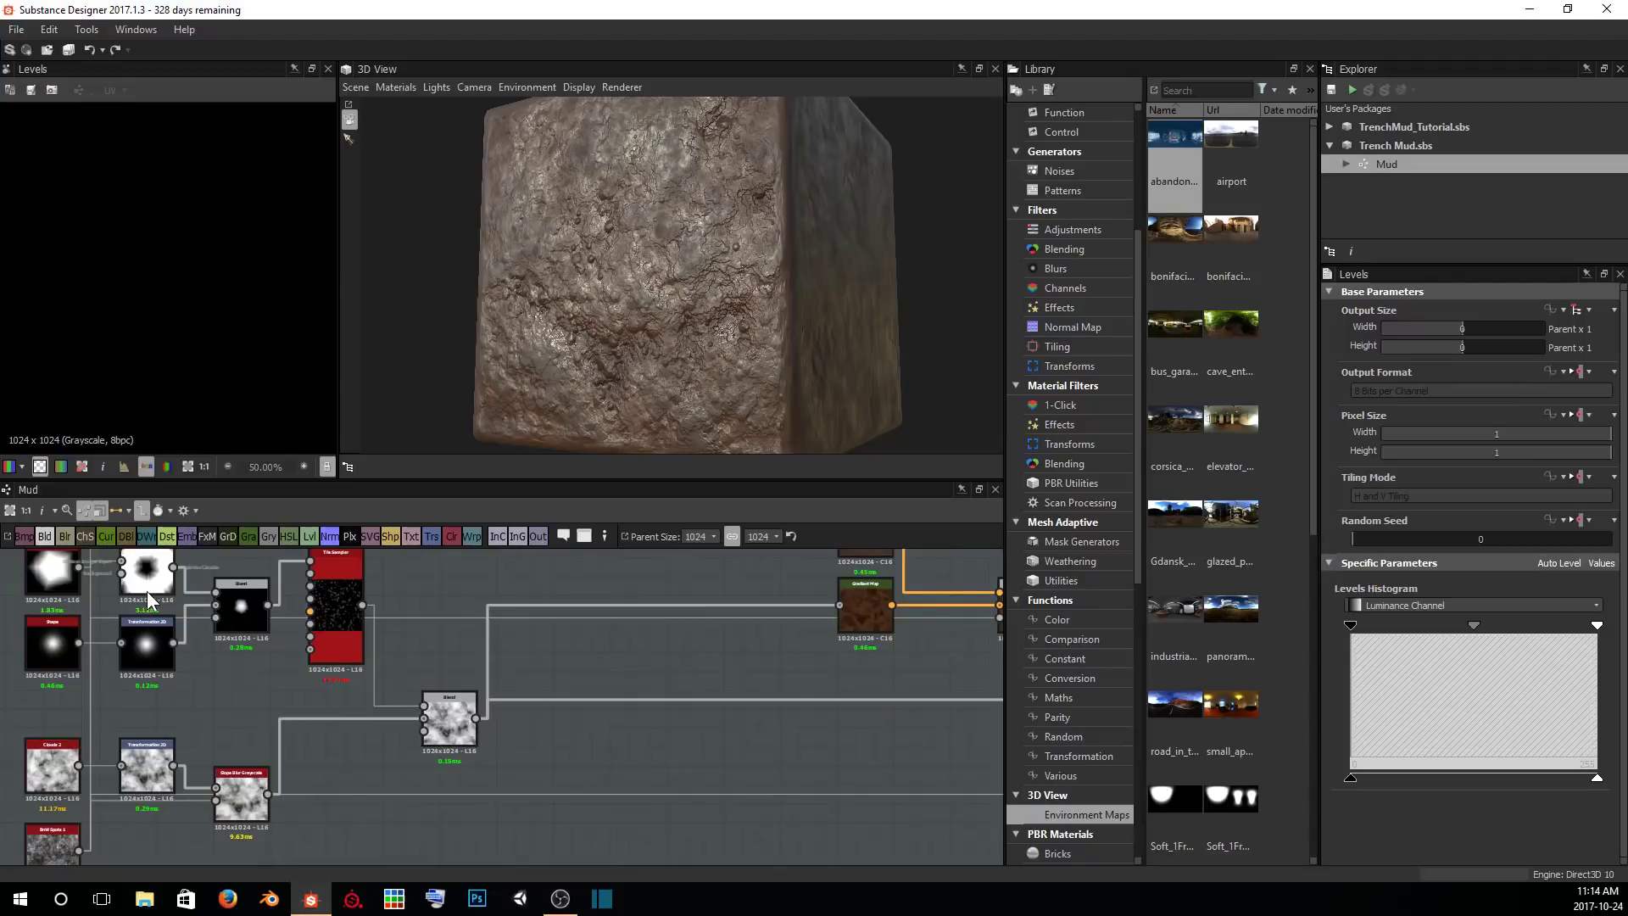
middle_drag(303, 709, 2, 618)
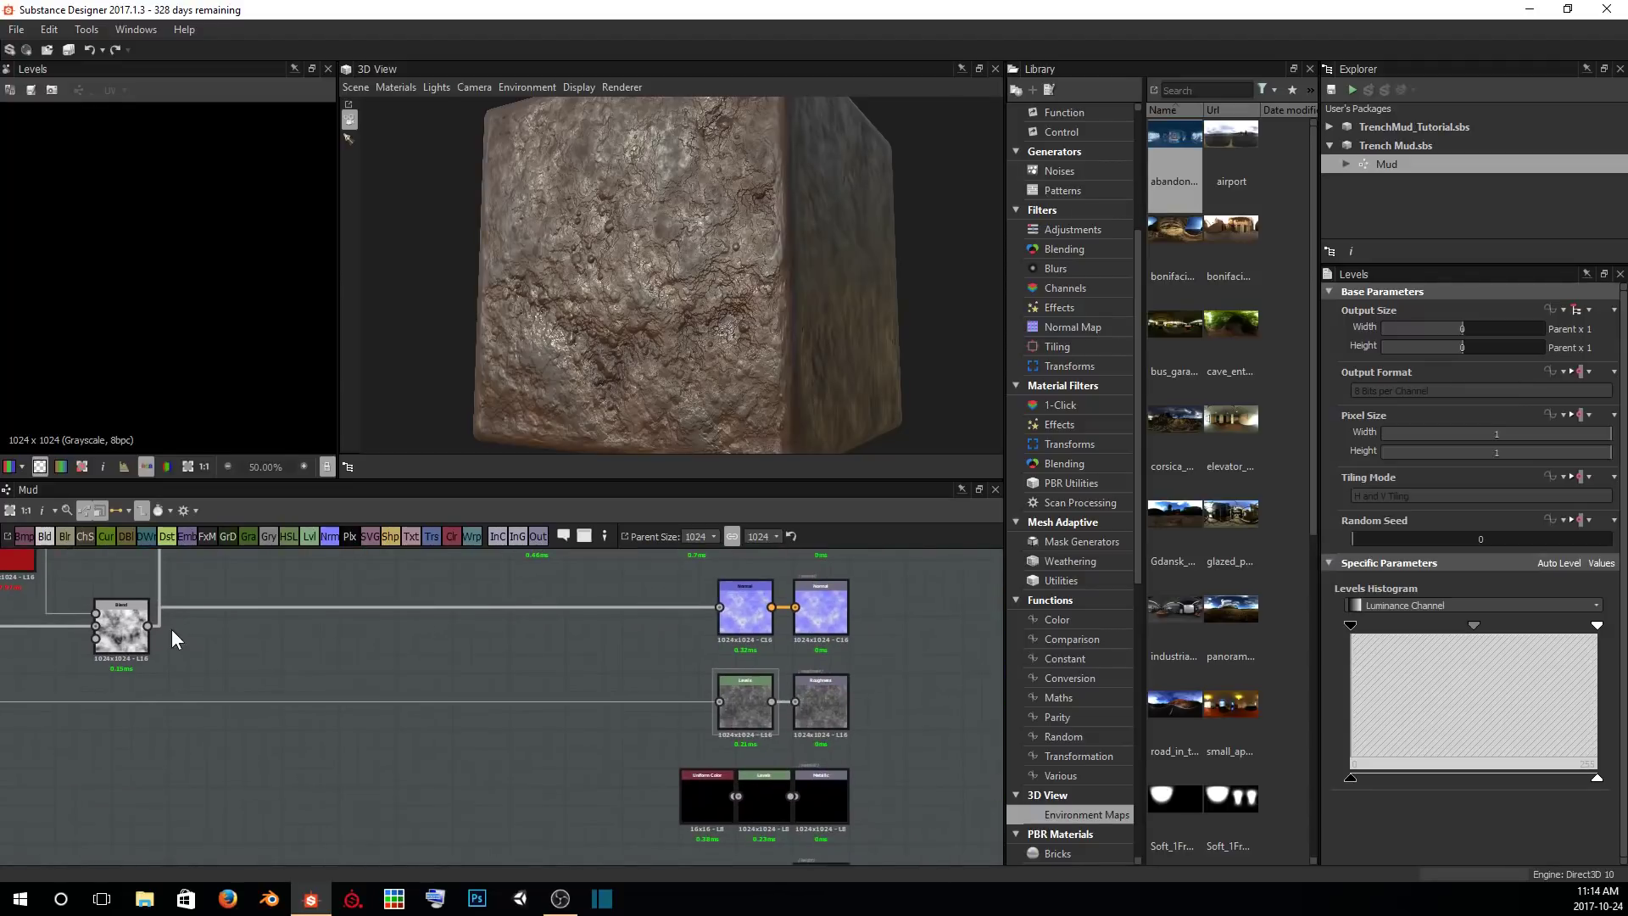
drag(150, 626, 517, 787)
scroll(560, 788, down, 1)
middle_drag(561, 788, 496, 744)
drag(156, 613, 695, 836)
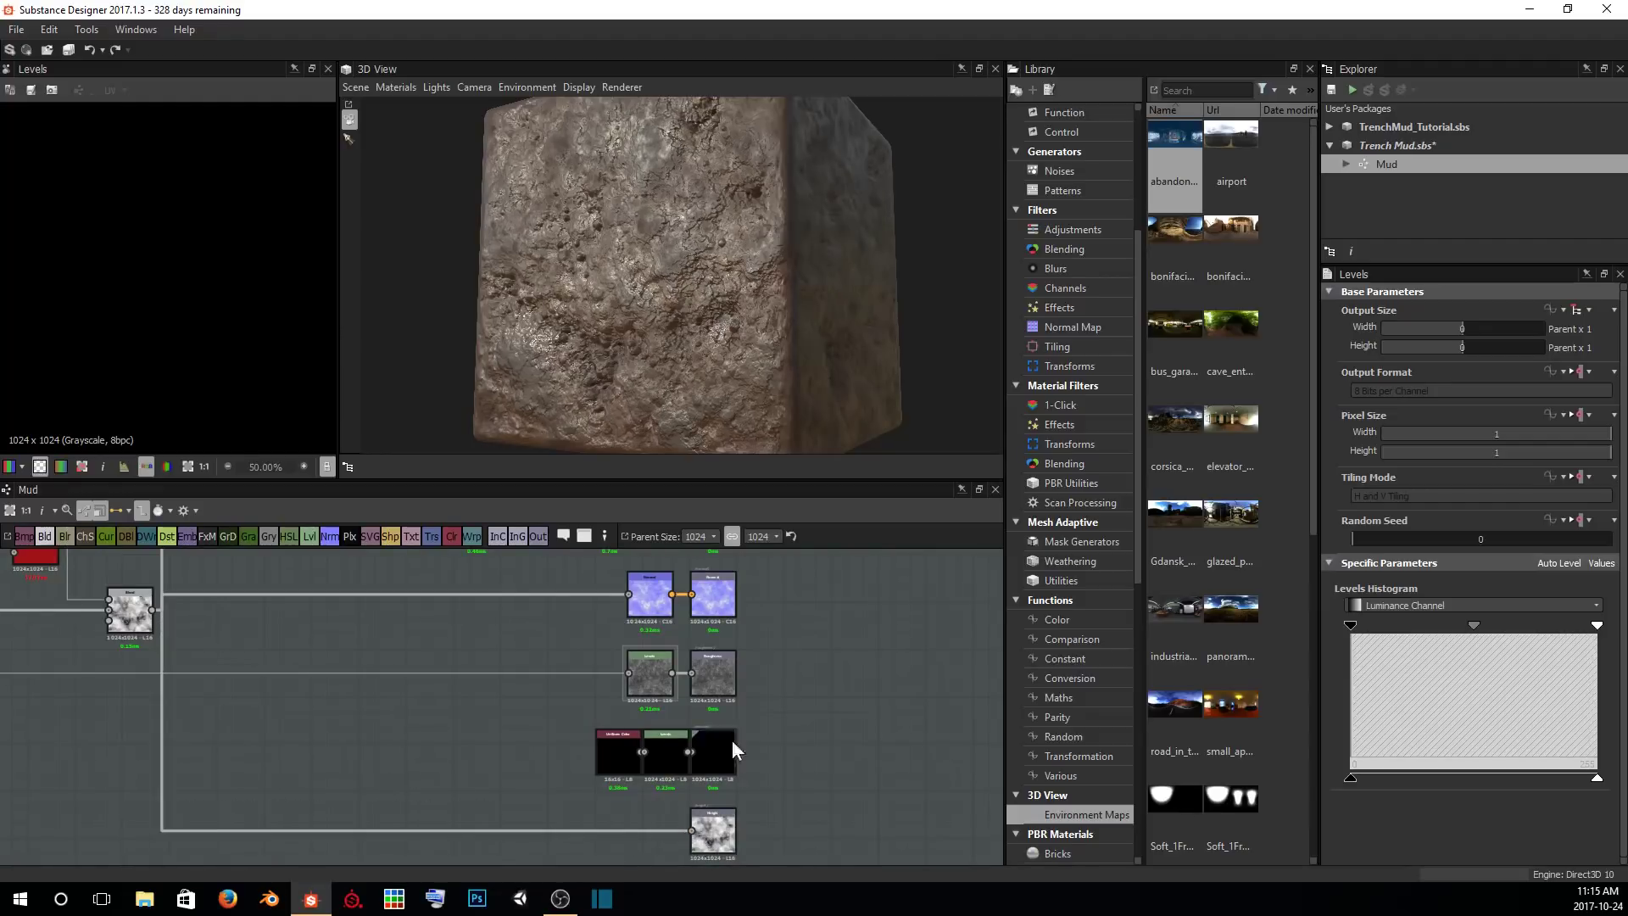
Save the package and examine the mud's height detail on the cube from several angles and up close.
drag(787, 255, 563, 392)
scroll(710, 296, up, 3)
drag(711, 297, 821, 315)
scroll(755, 268, down, 3)
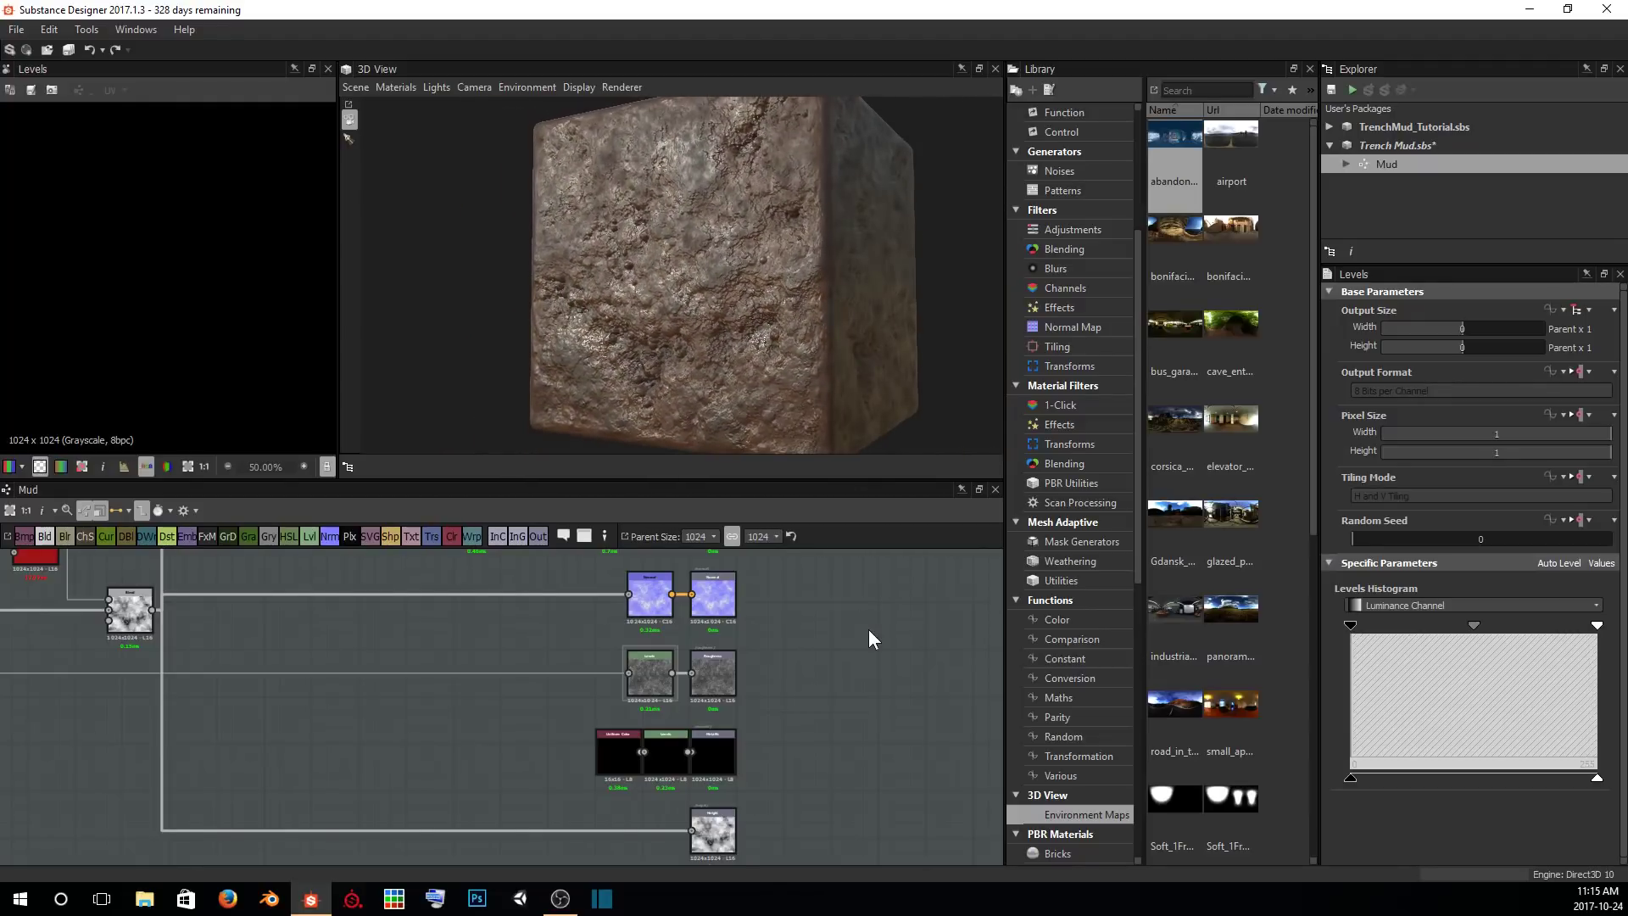
key(ctrl+s)
drag(619, 356, 747, 361)
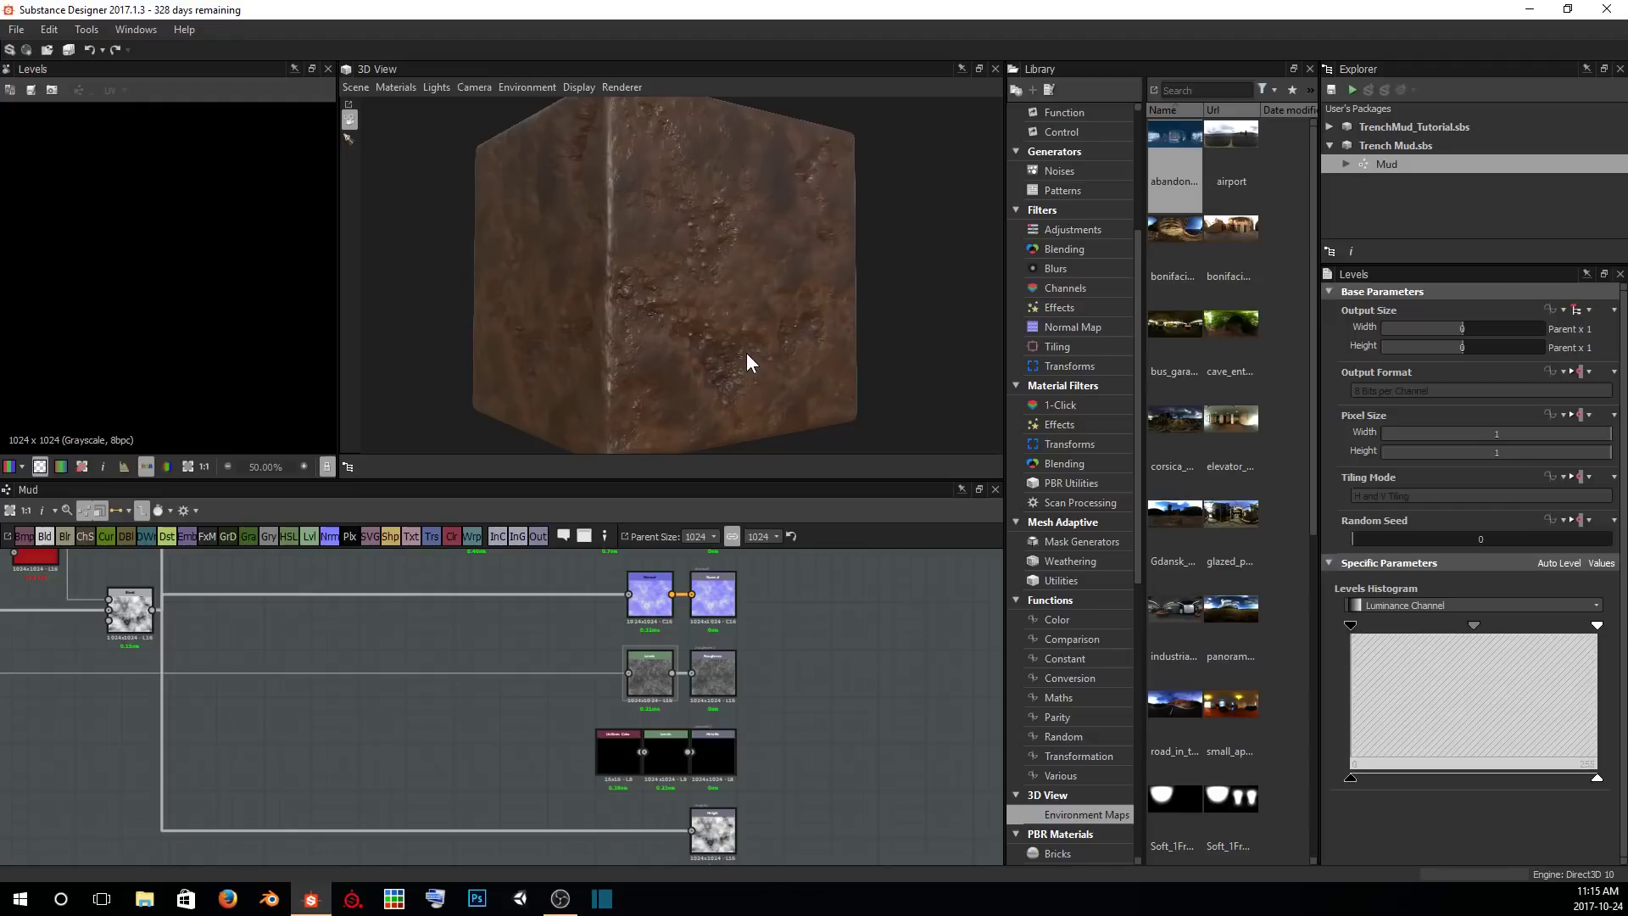
drag(746, 351, 707, 357)
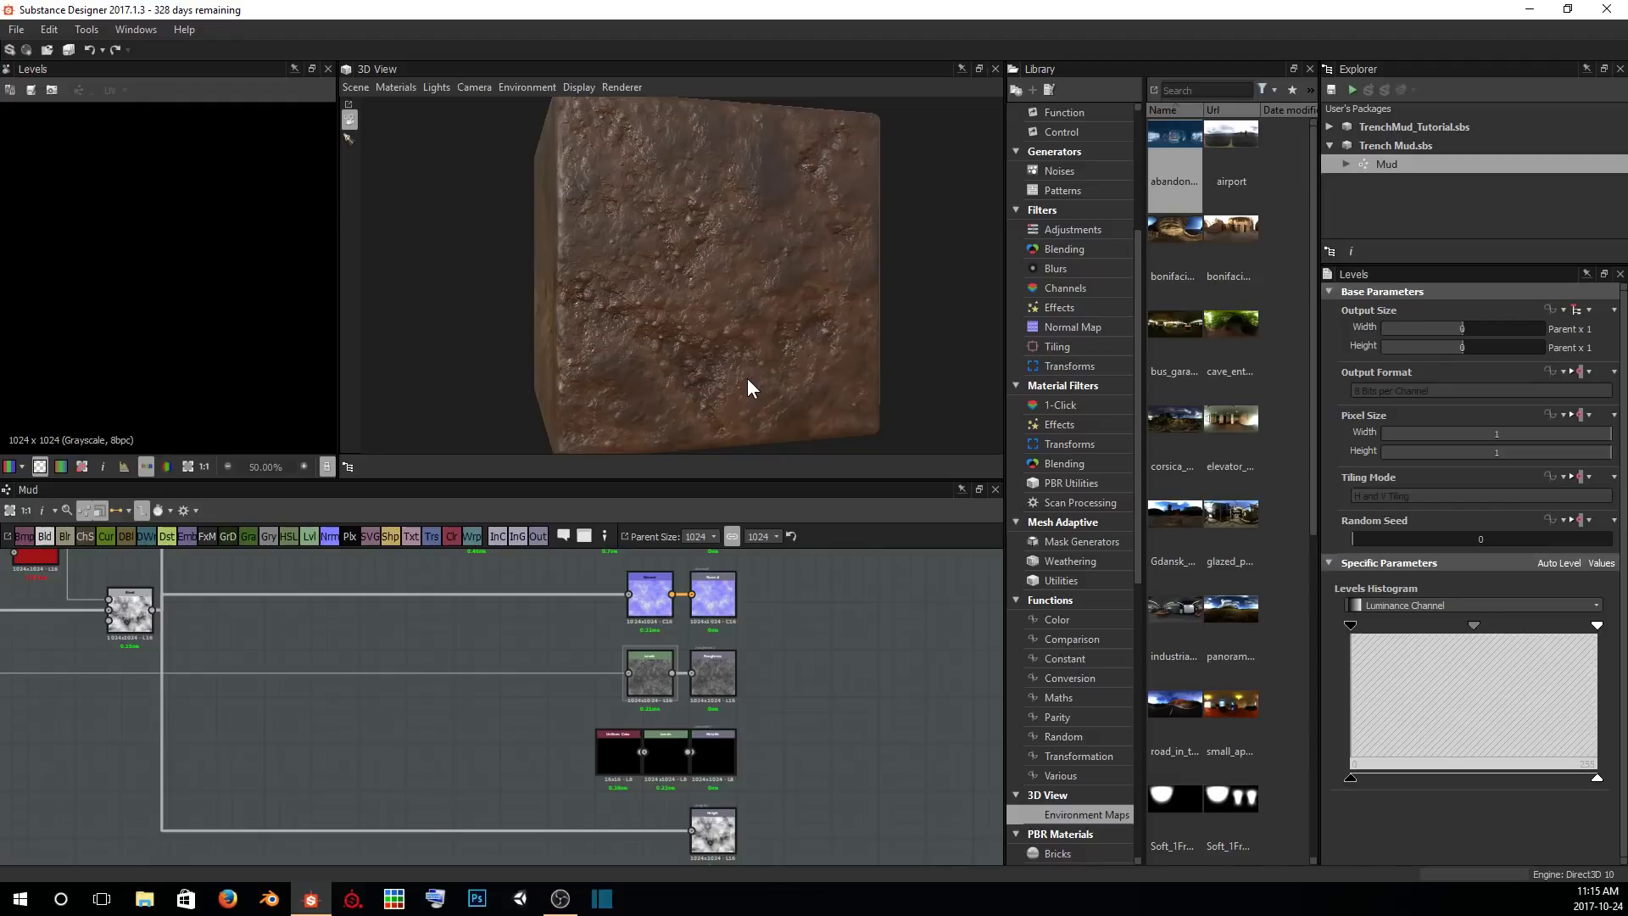
right_drag(759, 313, 744, 191)
drag(744, 191, 765, 227)
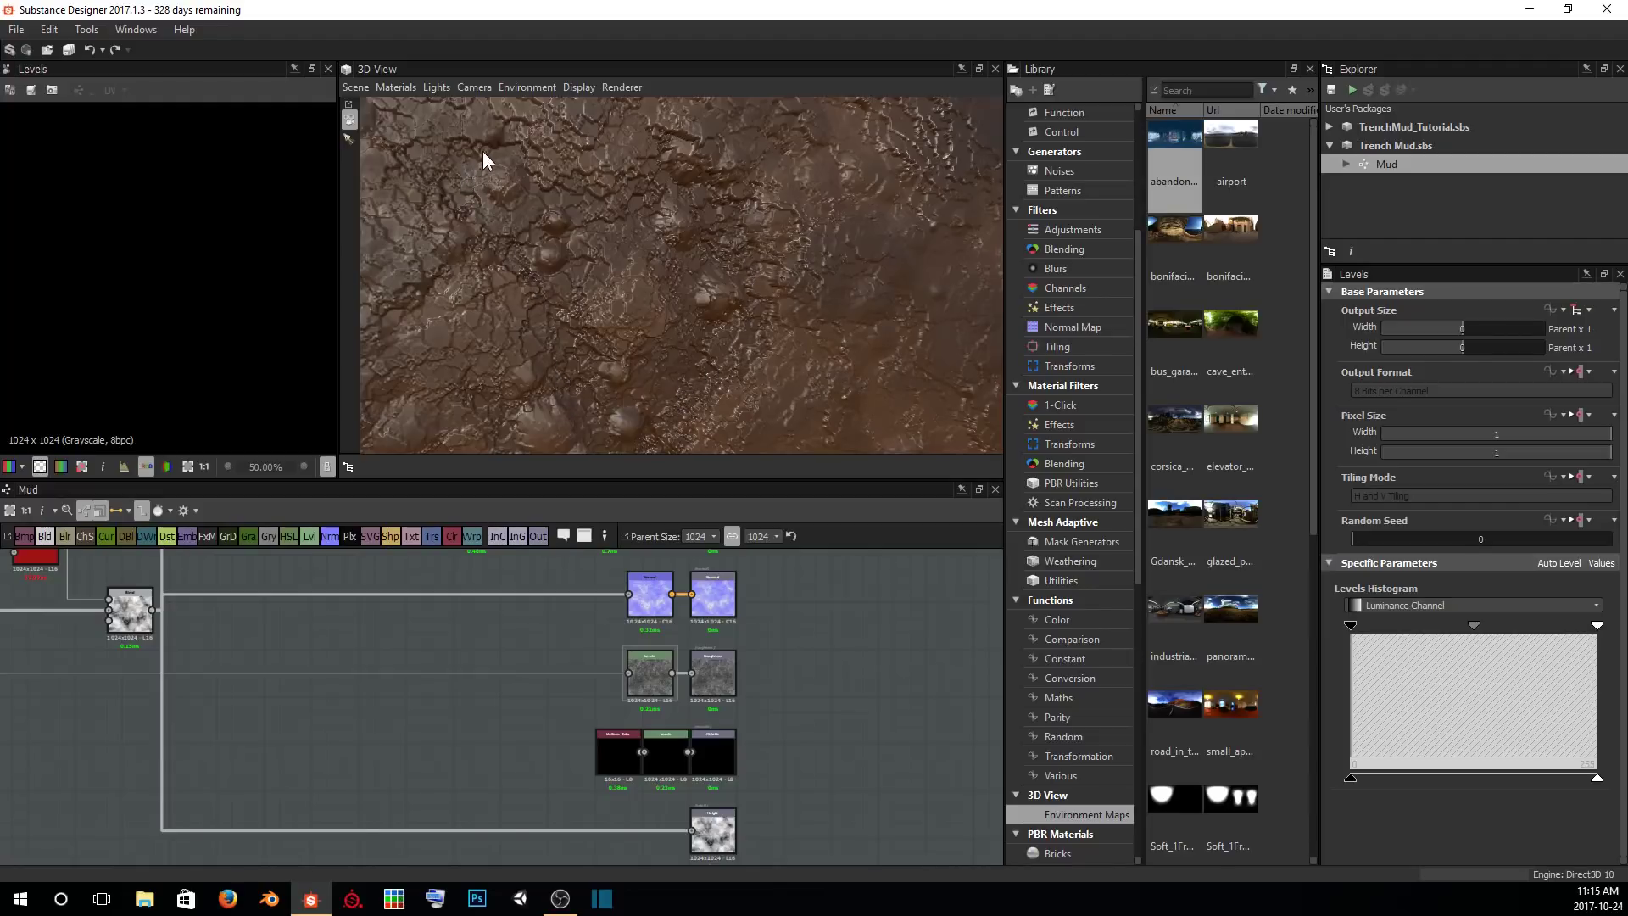
drag(682, 168, 578, 246)
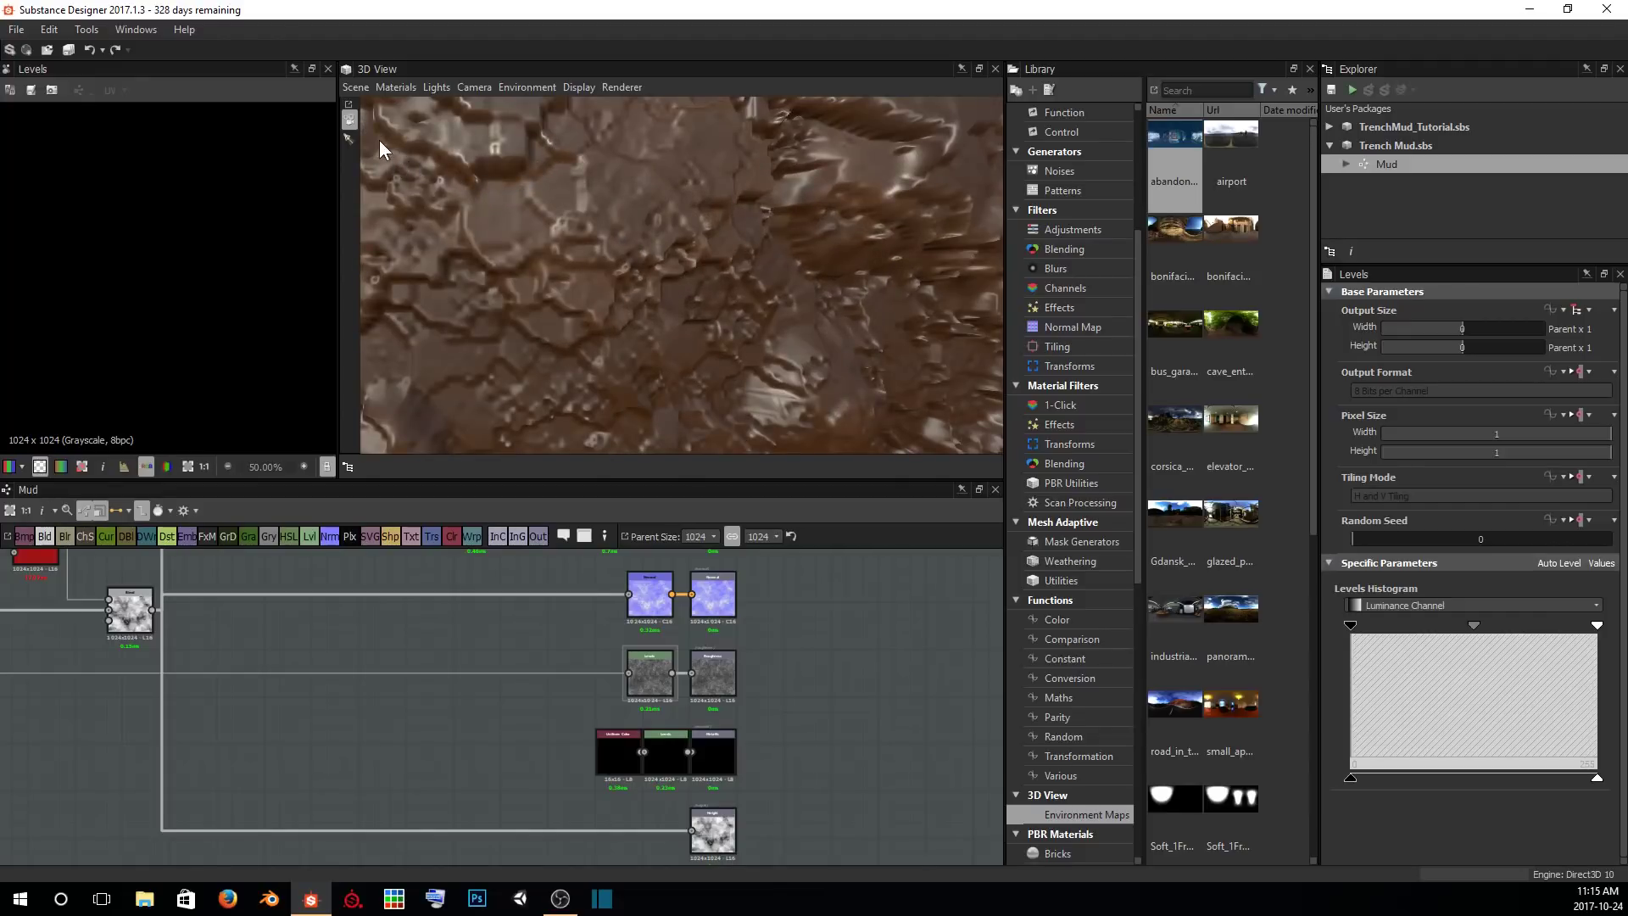
drag(598, 200, 765, 272)
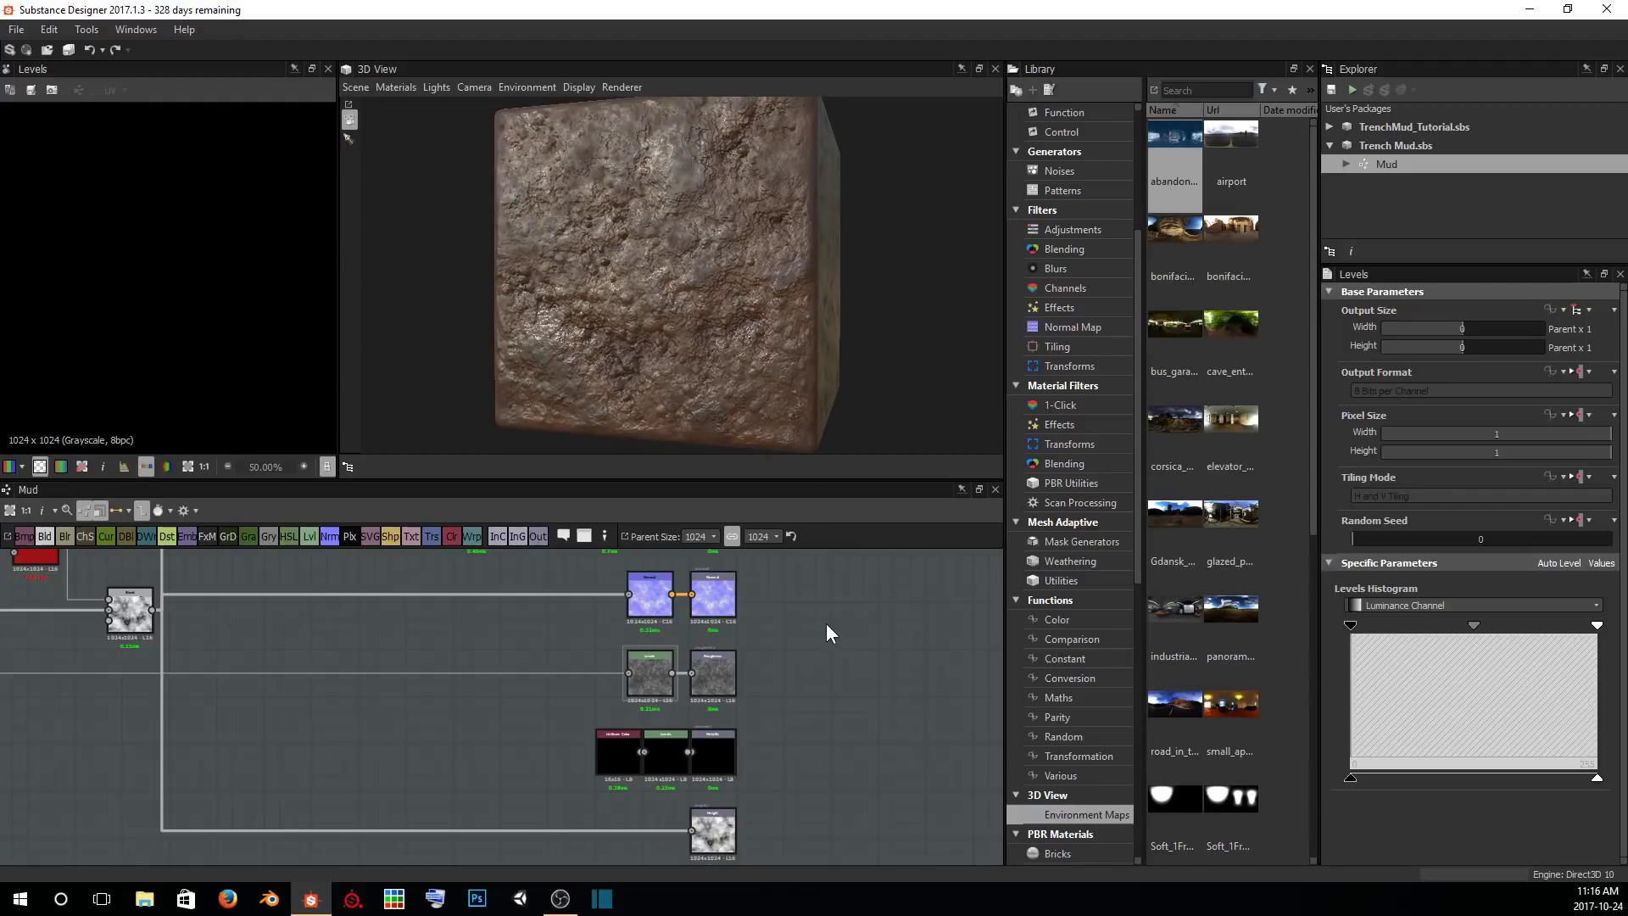
Add an Output node below the Height output and set its usage to ambientOcclusion.
middle_drag(796, 724, 776, 594)
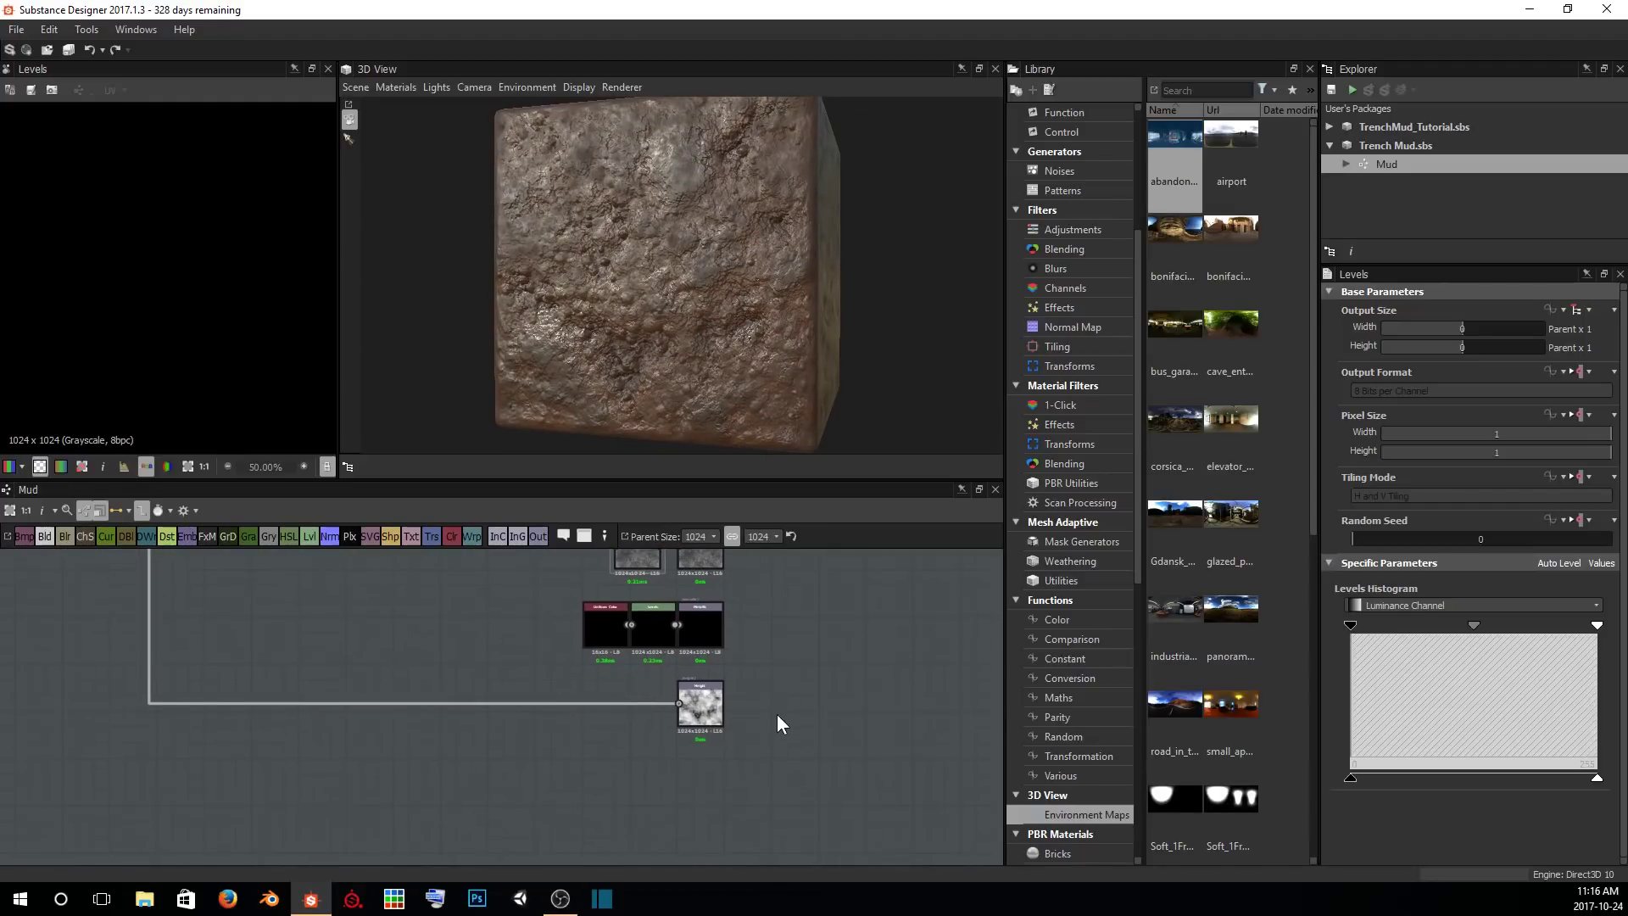
scroll(774, 766, up, 5)
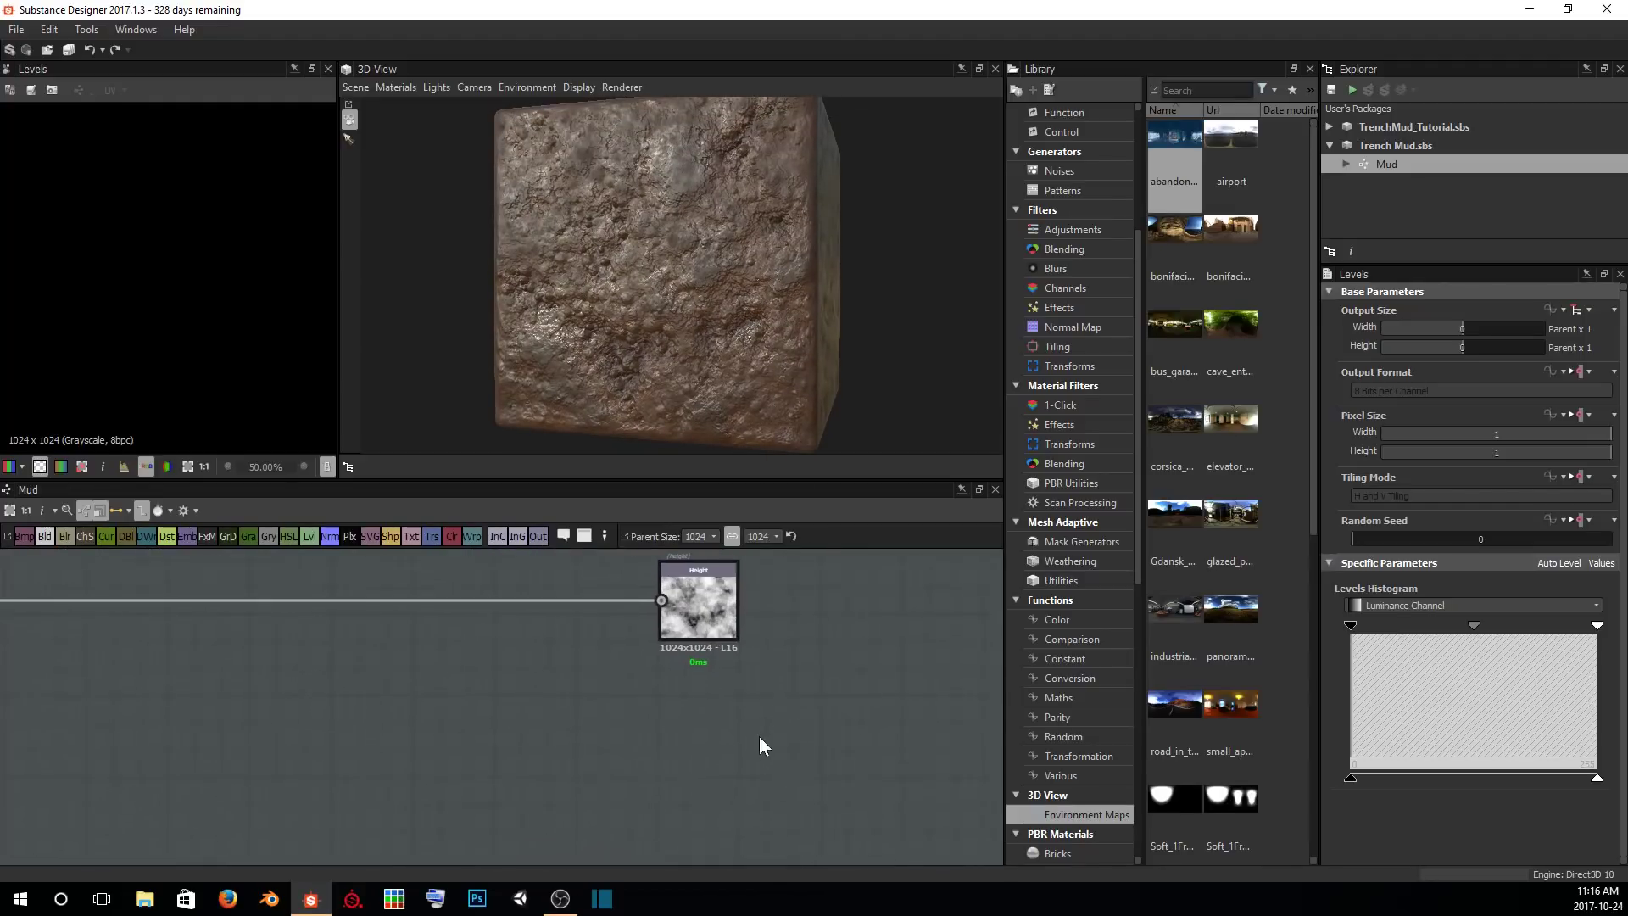
key(space)
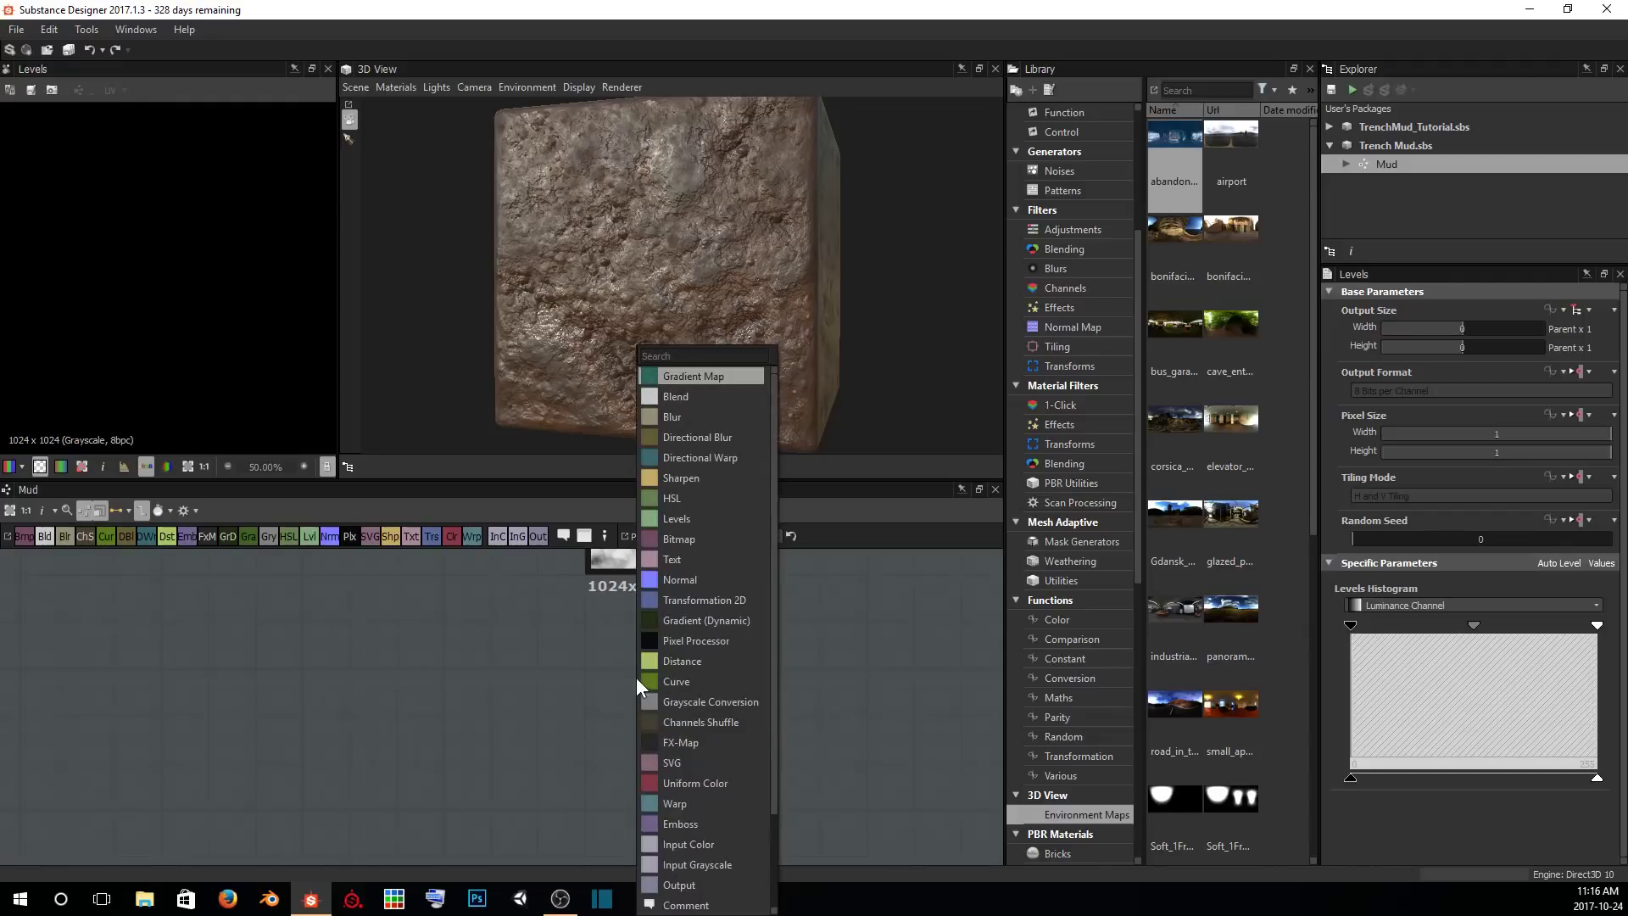
text(out)
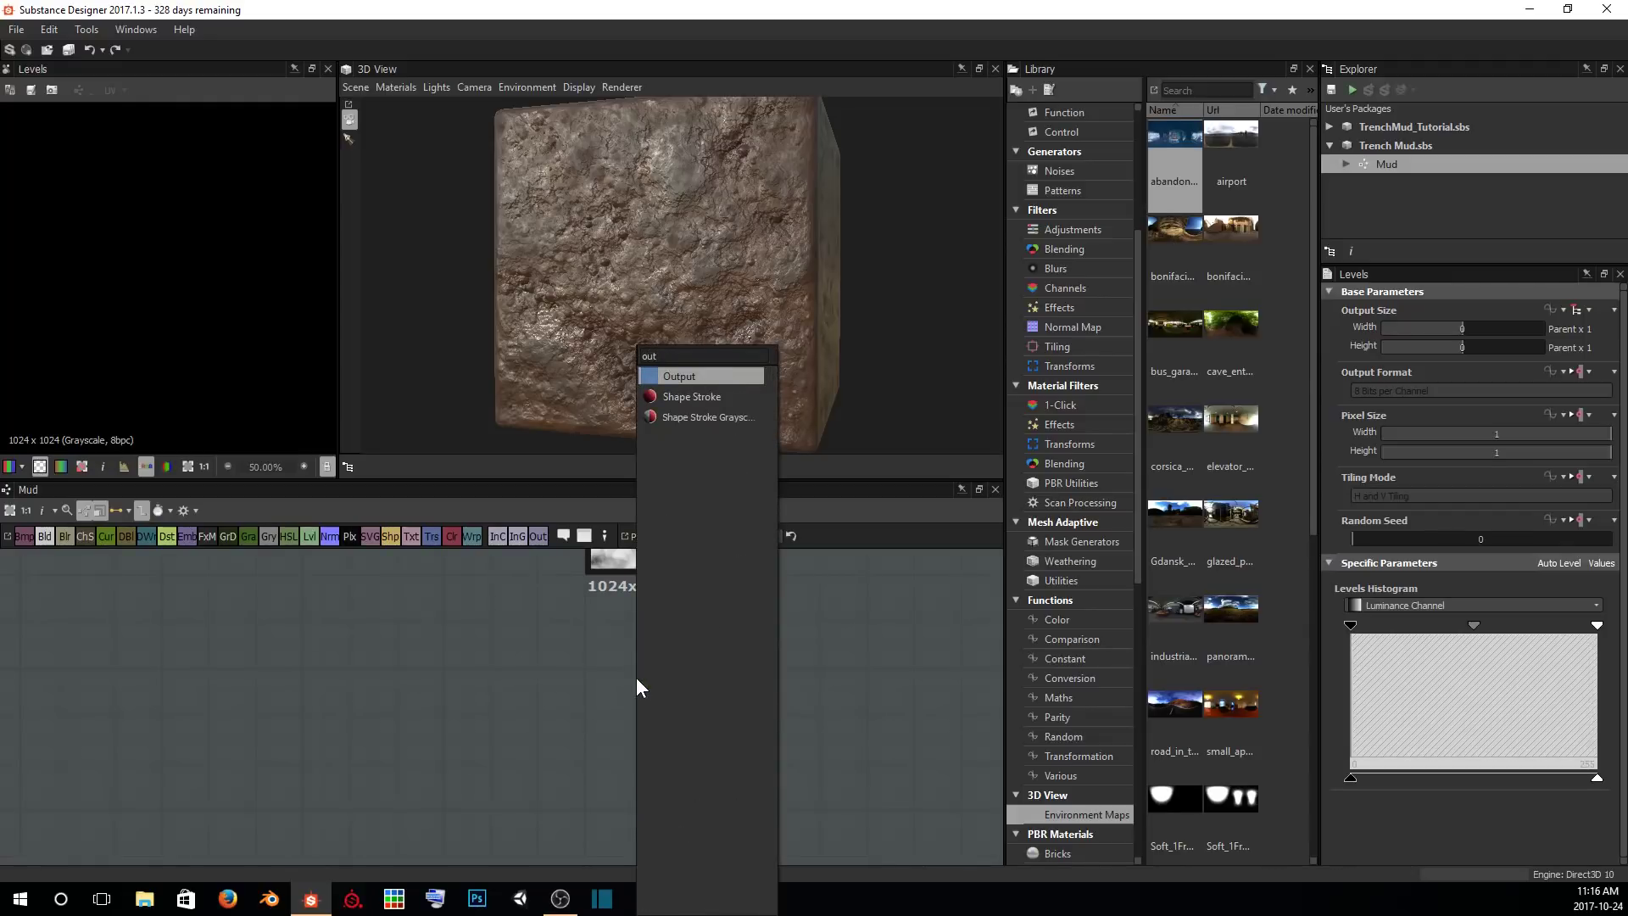
key(Return)
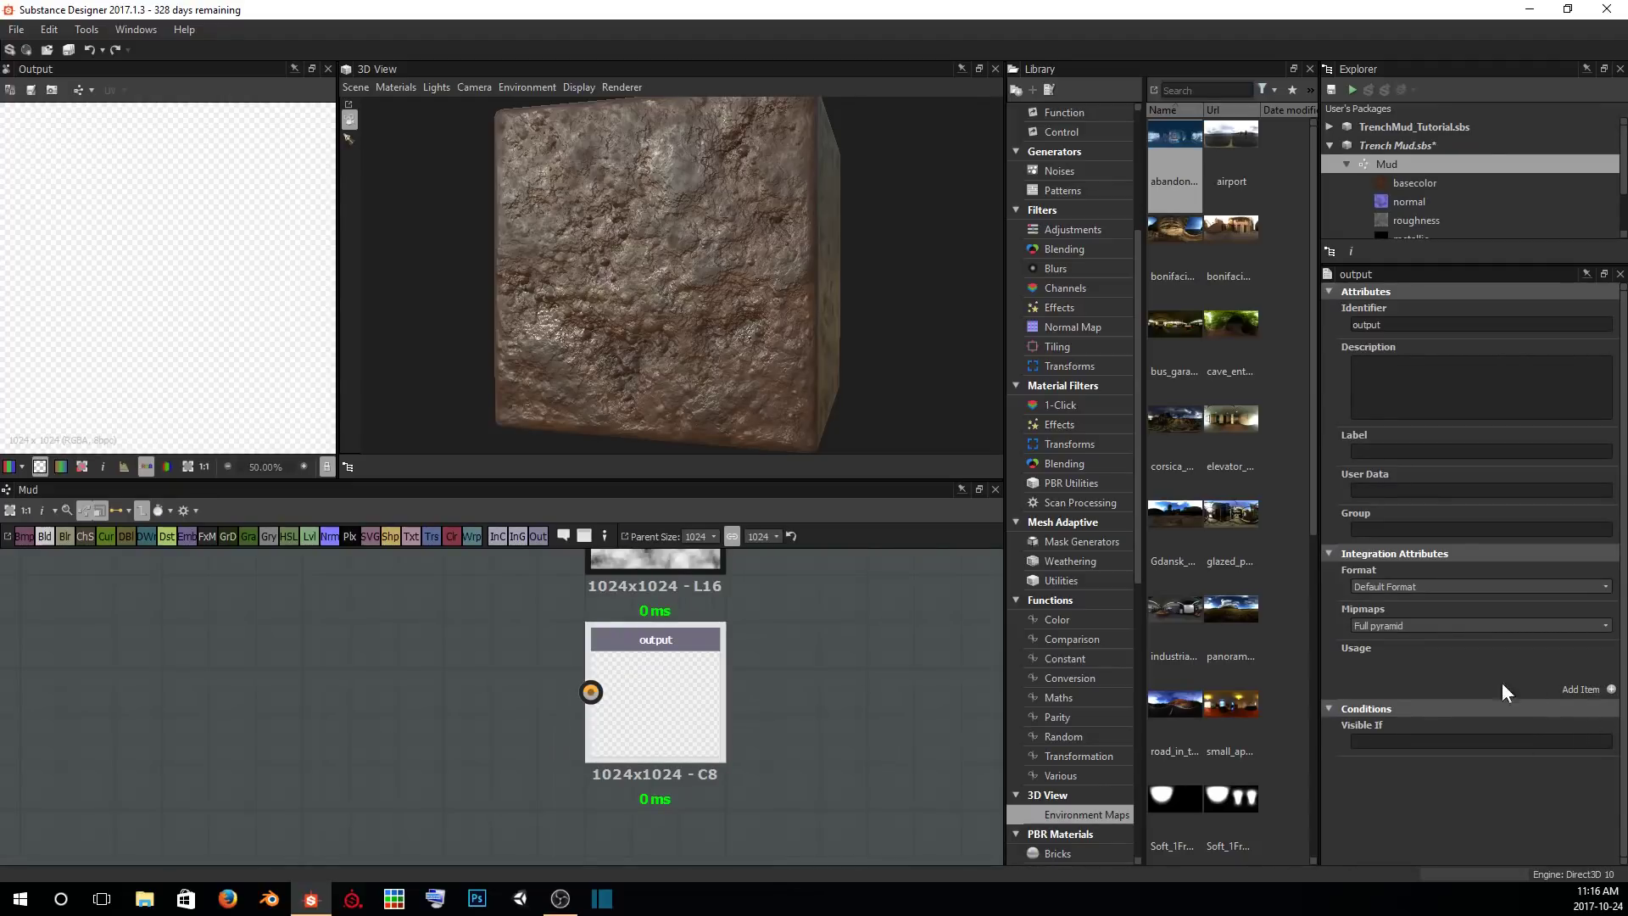
click(1583, 686)
click(1575, 662)
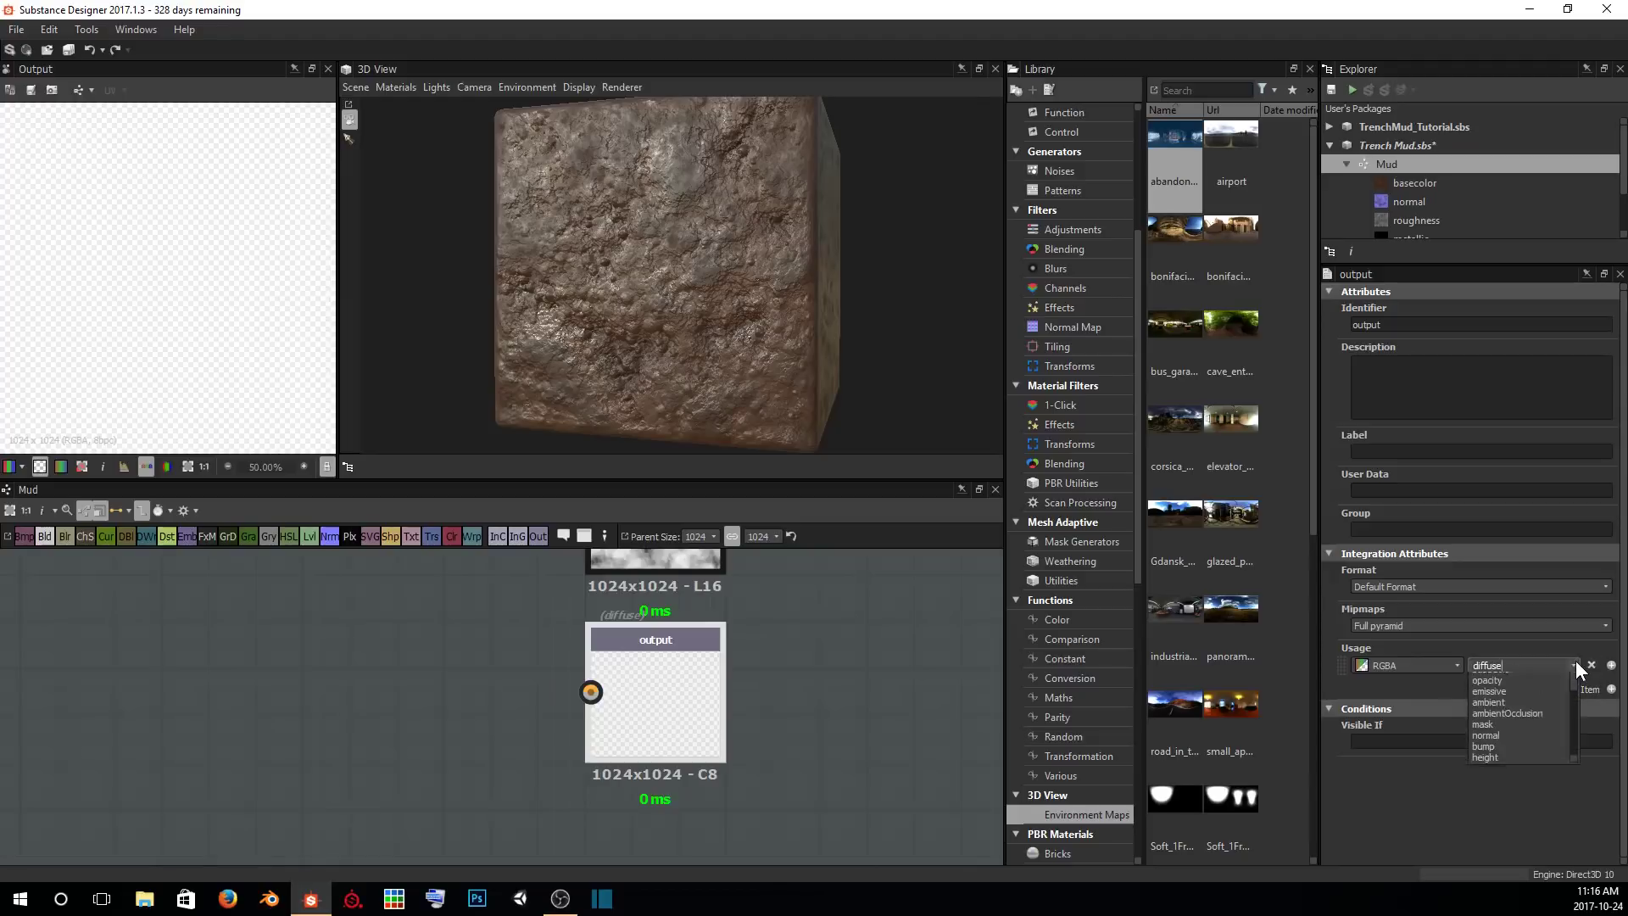
click(1532, 728)
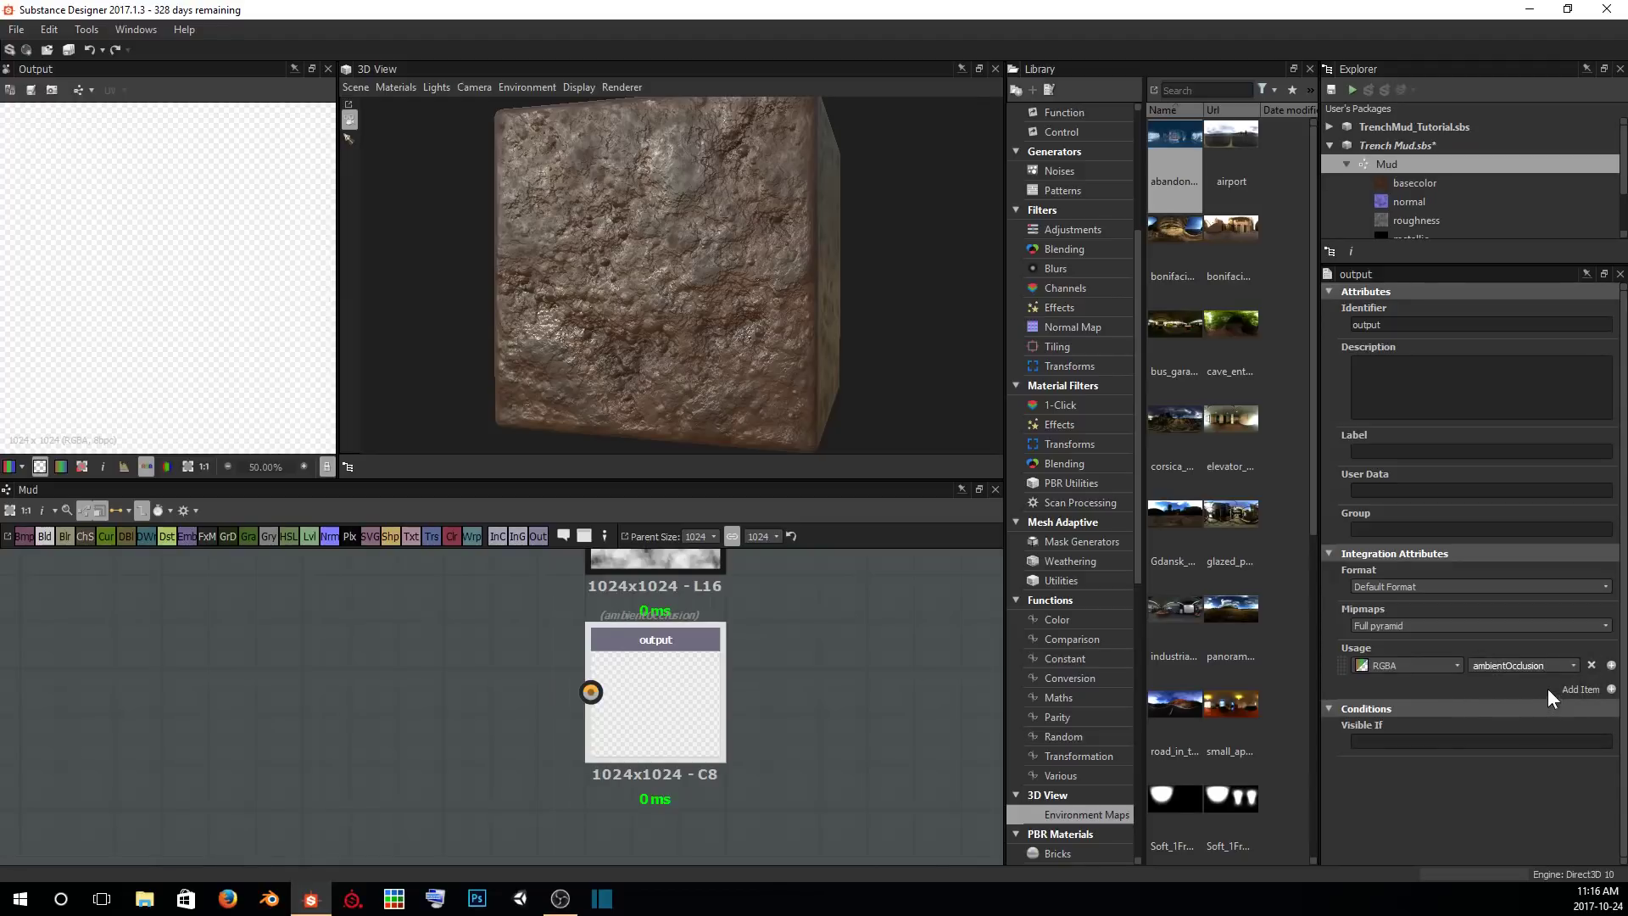
Set the new output's identifier to ambientOcclusion, its label to Ambient Occlusion and its group to Material.
double_click(1496, 665)
key(ctrl+c)
double_click(1396, 326)
key(ctrl+v)
key(Return)
scroll(725, 644, up, 3)
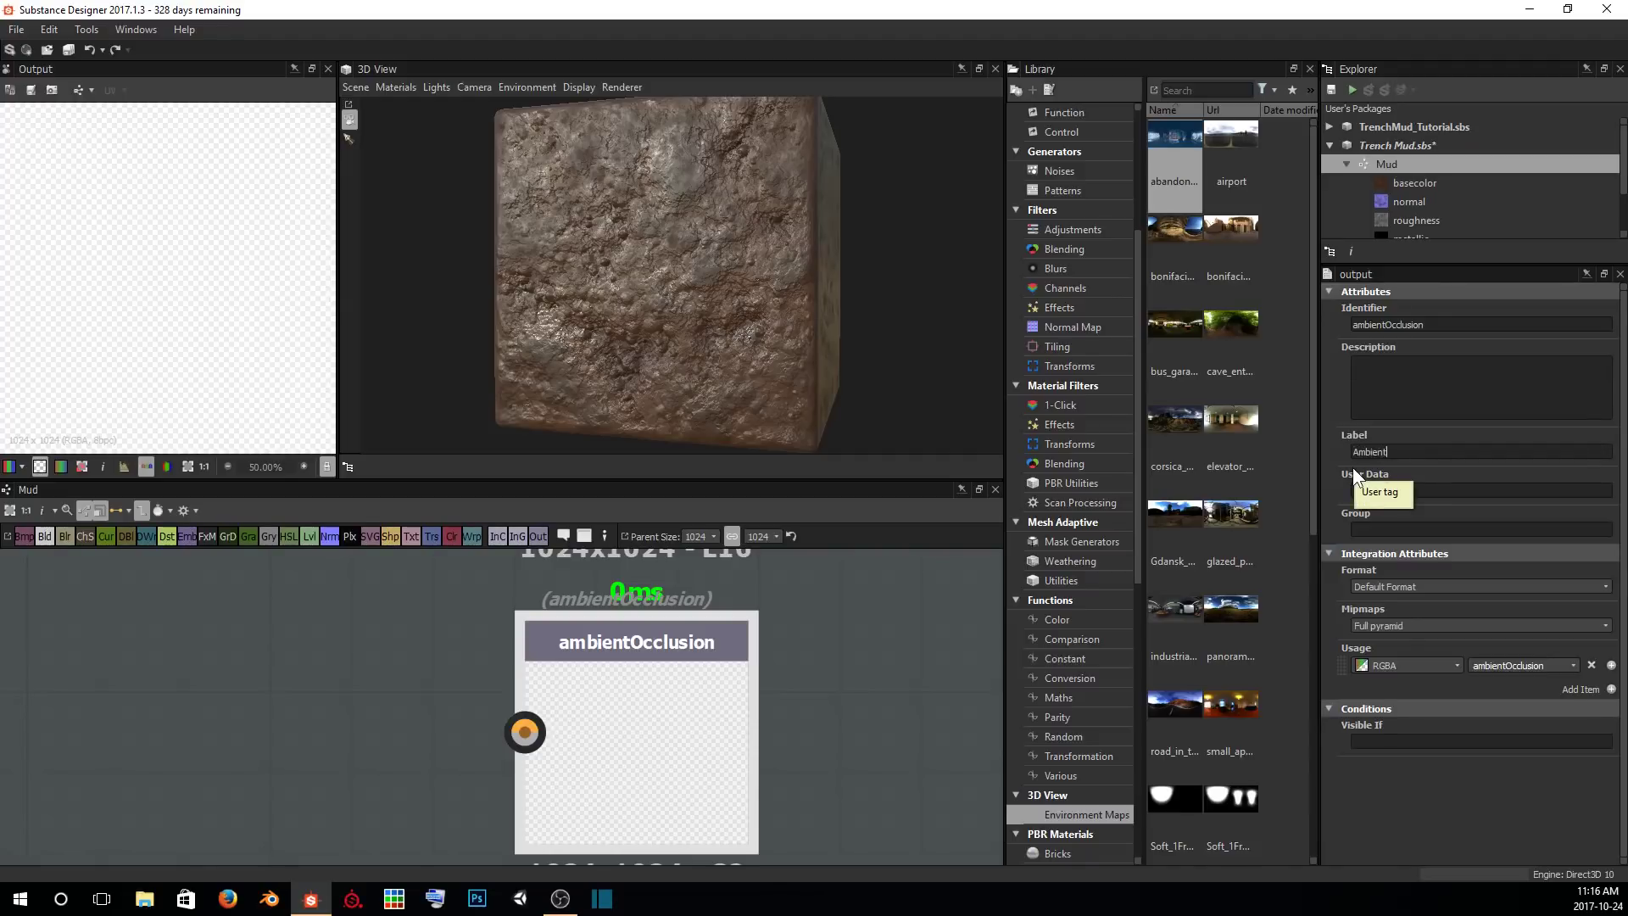
text(usion)
key(Return)
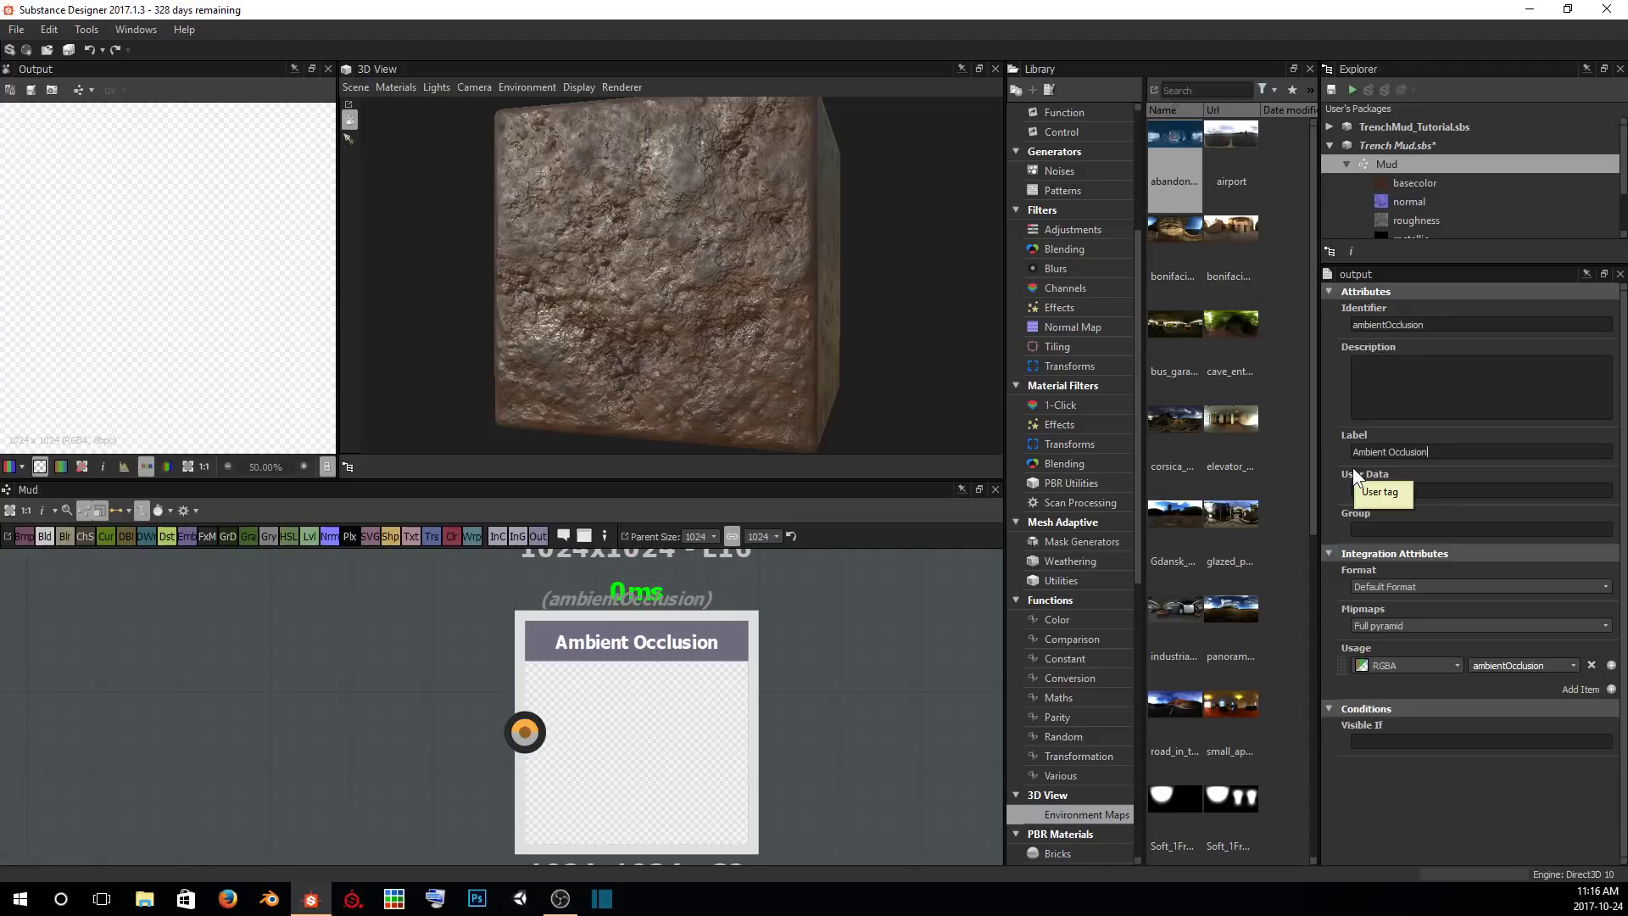
click(857, 641)
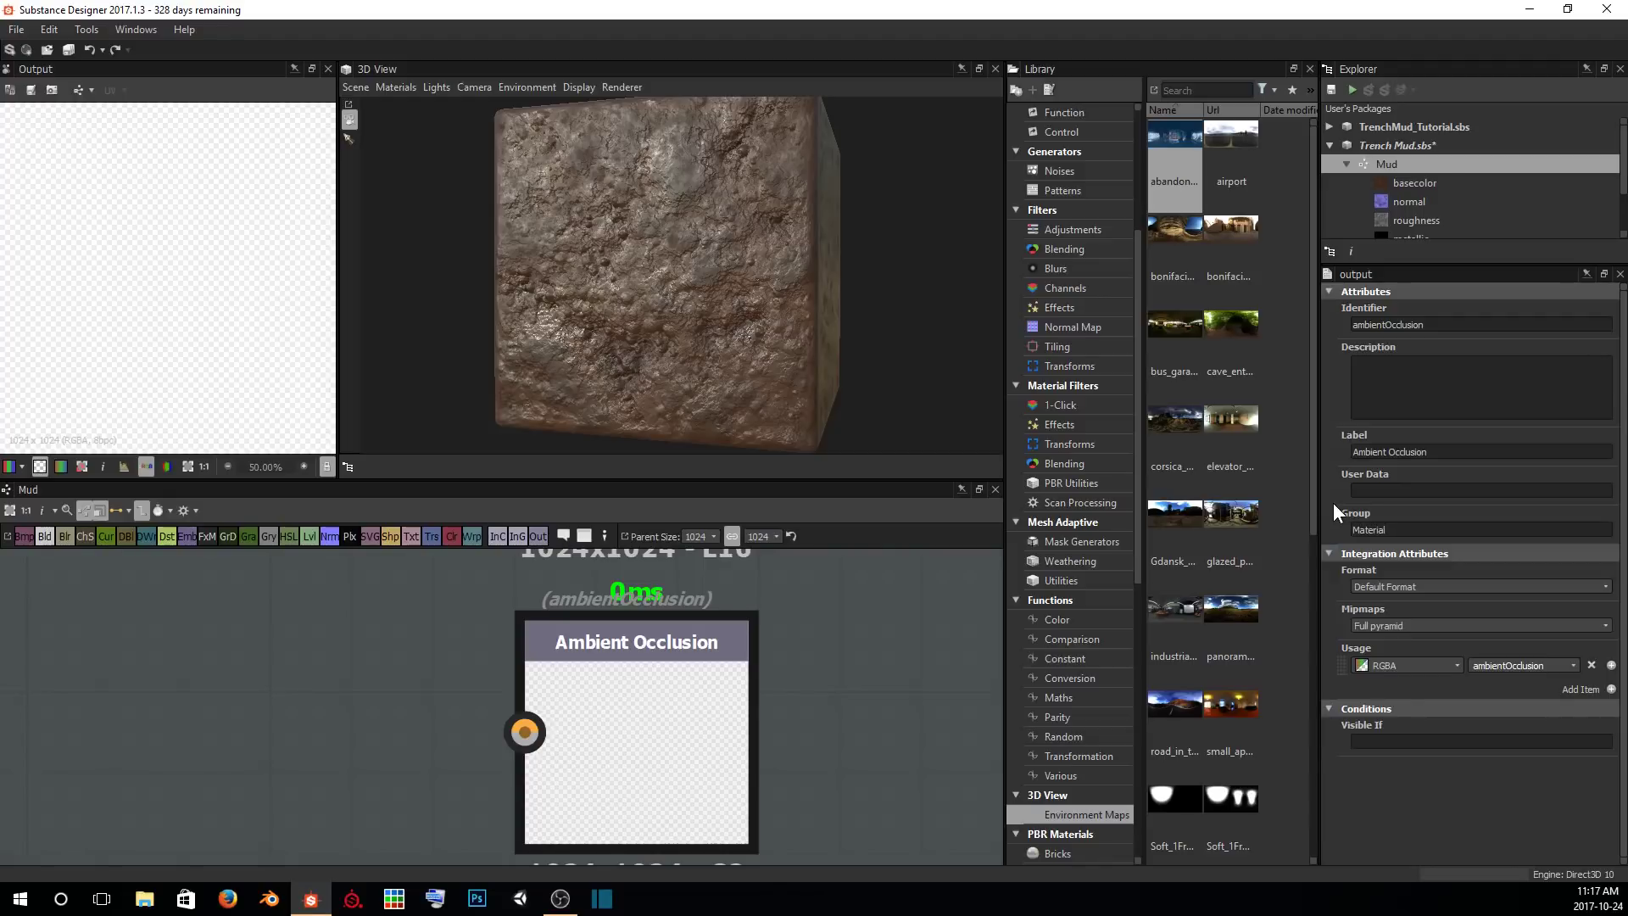
Check the Group attribute of the Height, Metallic and Roughness outputs and save the package.
scroll(839, 631, down, 5)
middle_drag(837, 626, 723, 779)
double_click(670, 710)
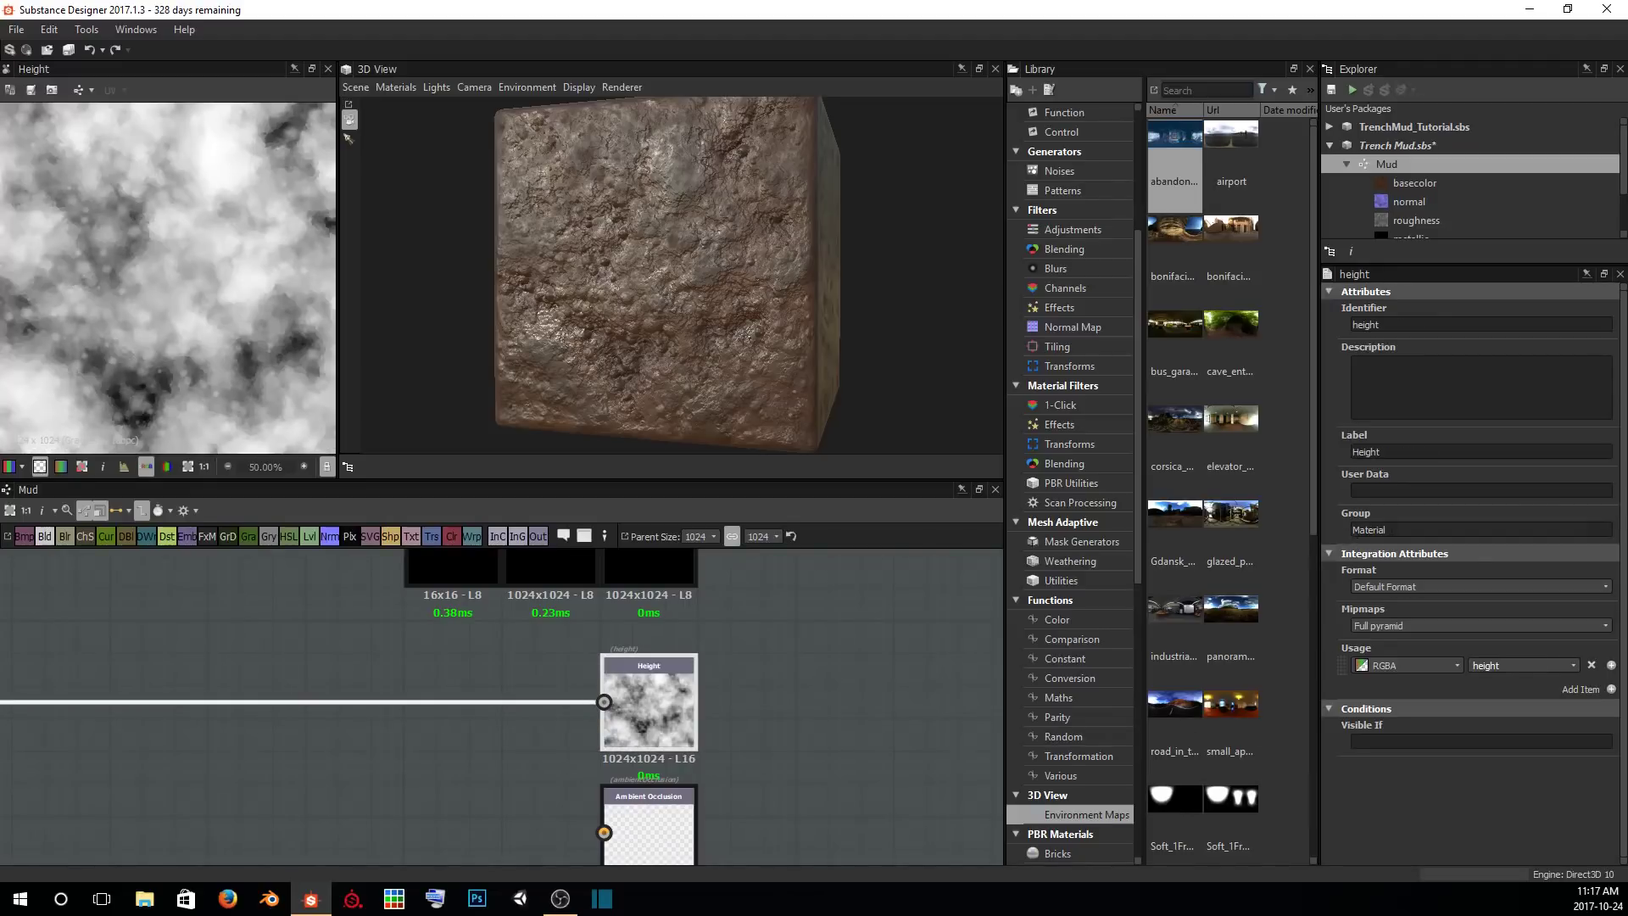
middle_drag(680, 547, 670, 693)
double_click(668, 688)
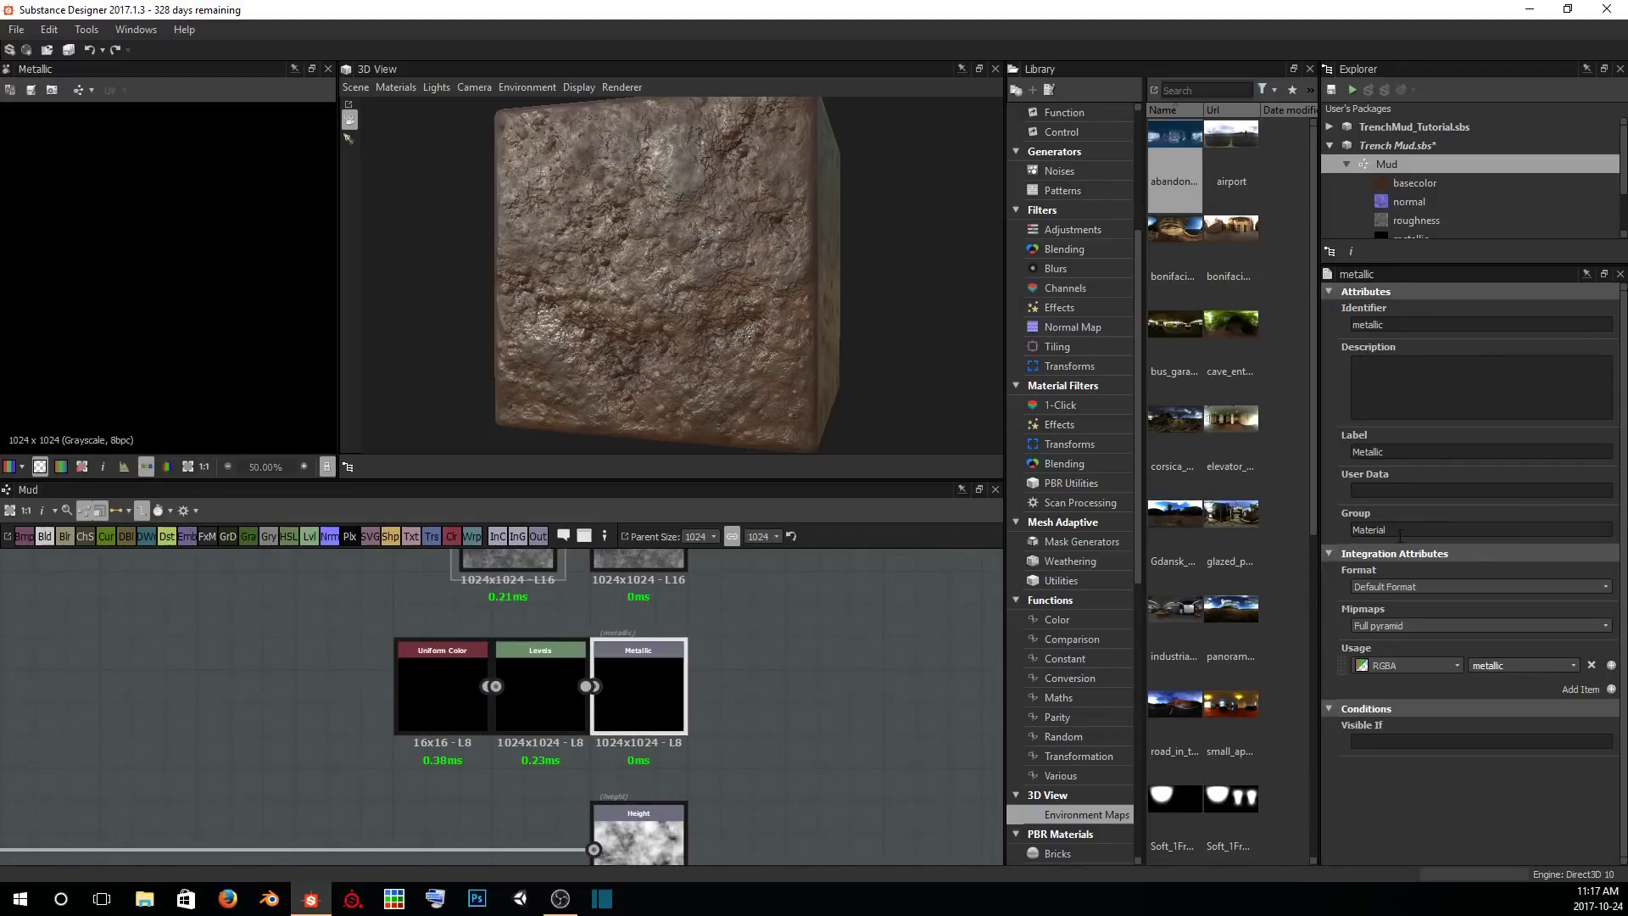
middle_drag(817, 627, 846, 727)
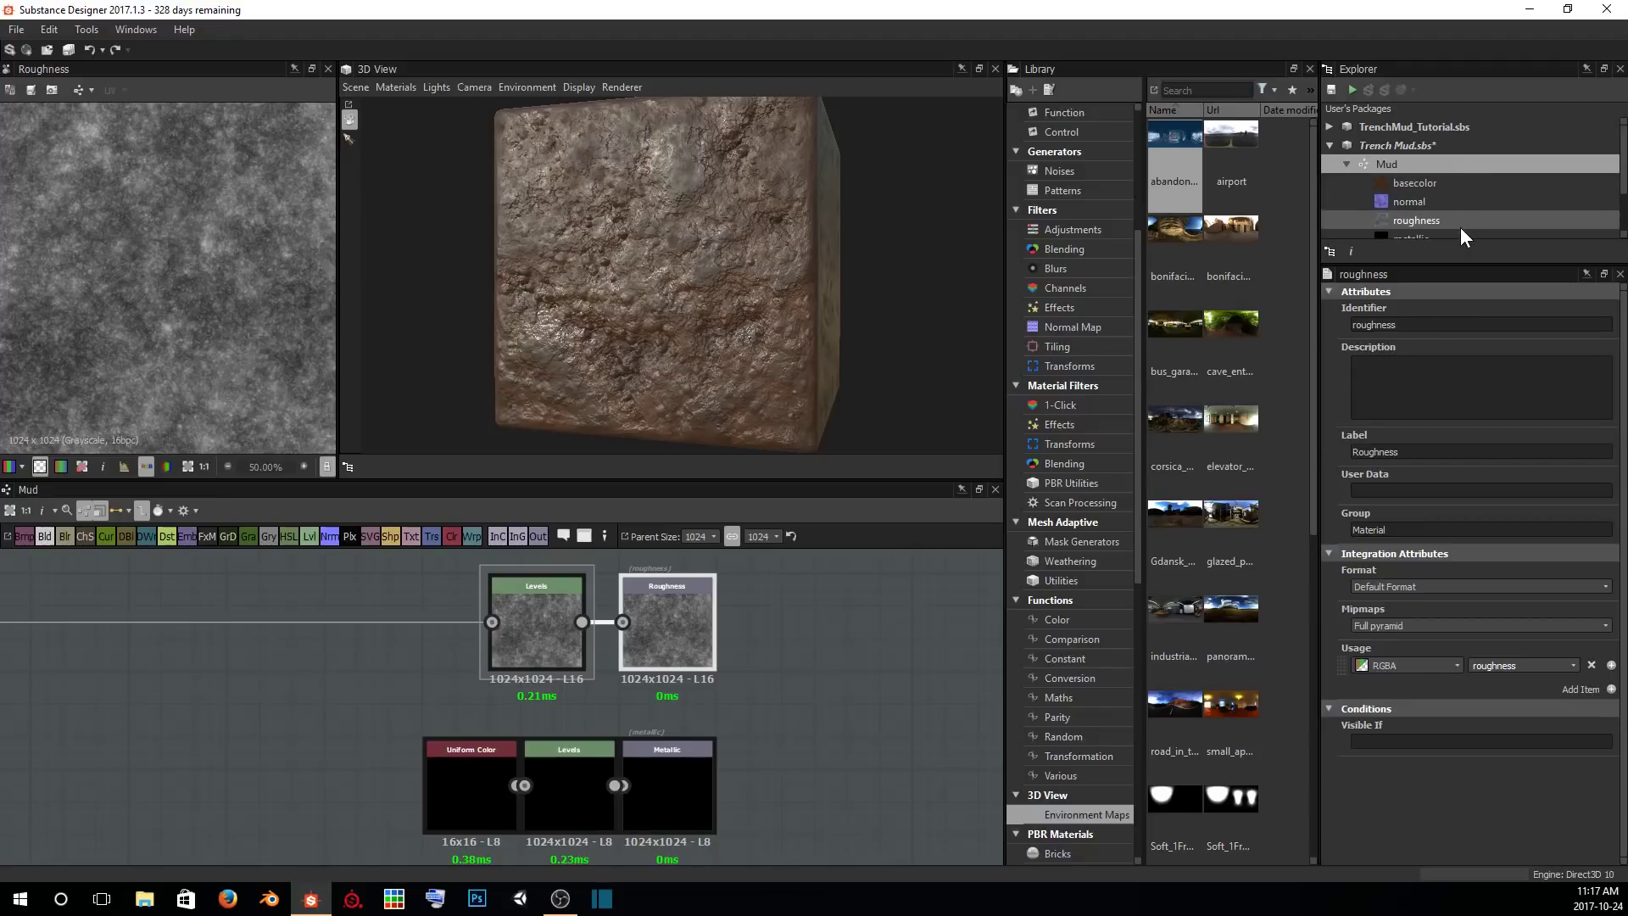
click(1345, 163)
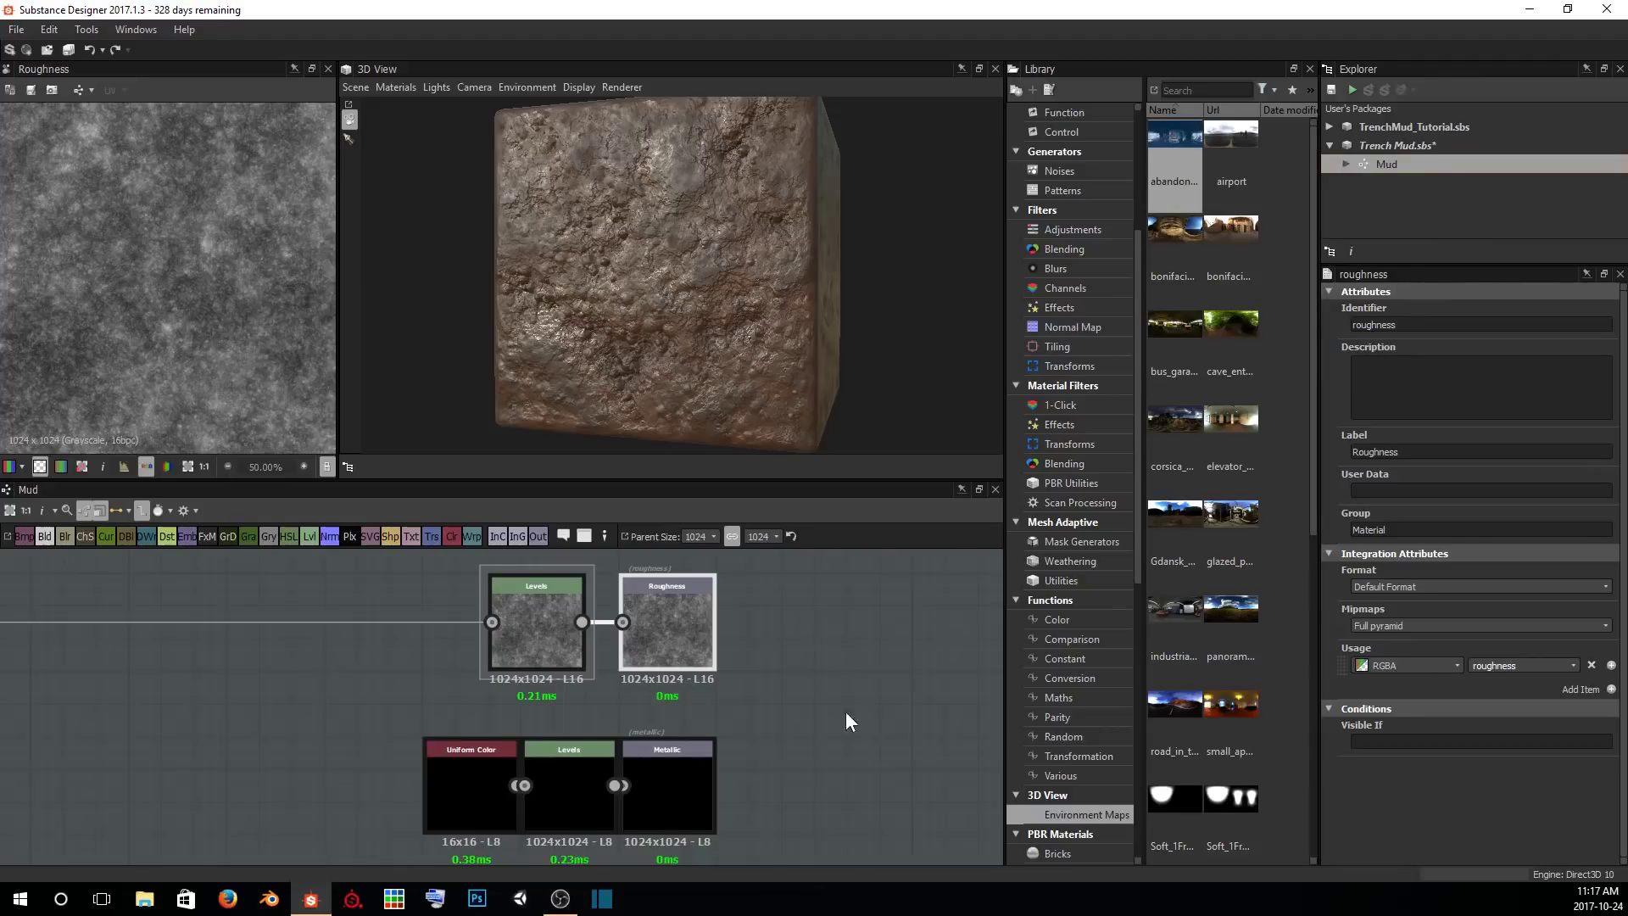
mouse_move(814, 750)
middle_down()
mouse_move(800, 593)
mouse_move(800, 625)
mouse_move(780, 632)
mouse_move(790, 735)
middle_up()
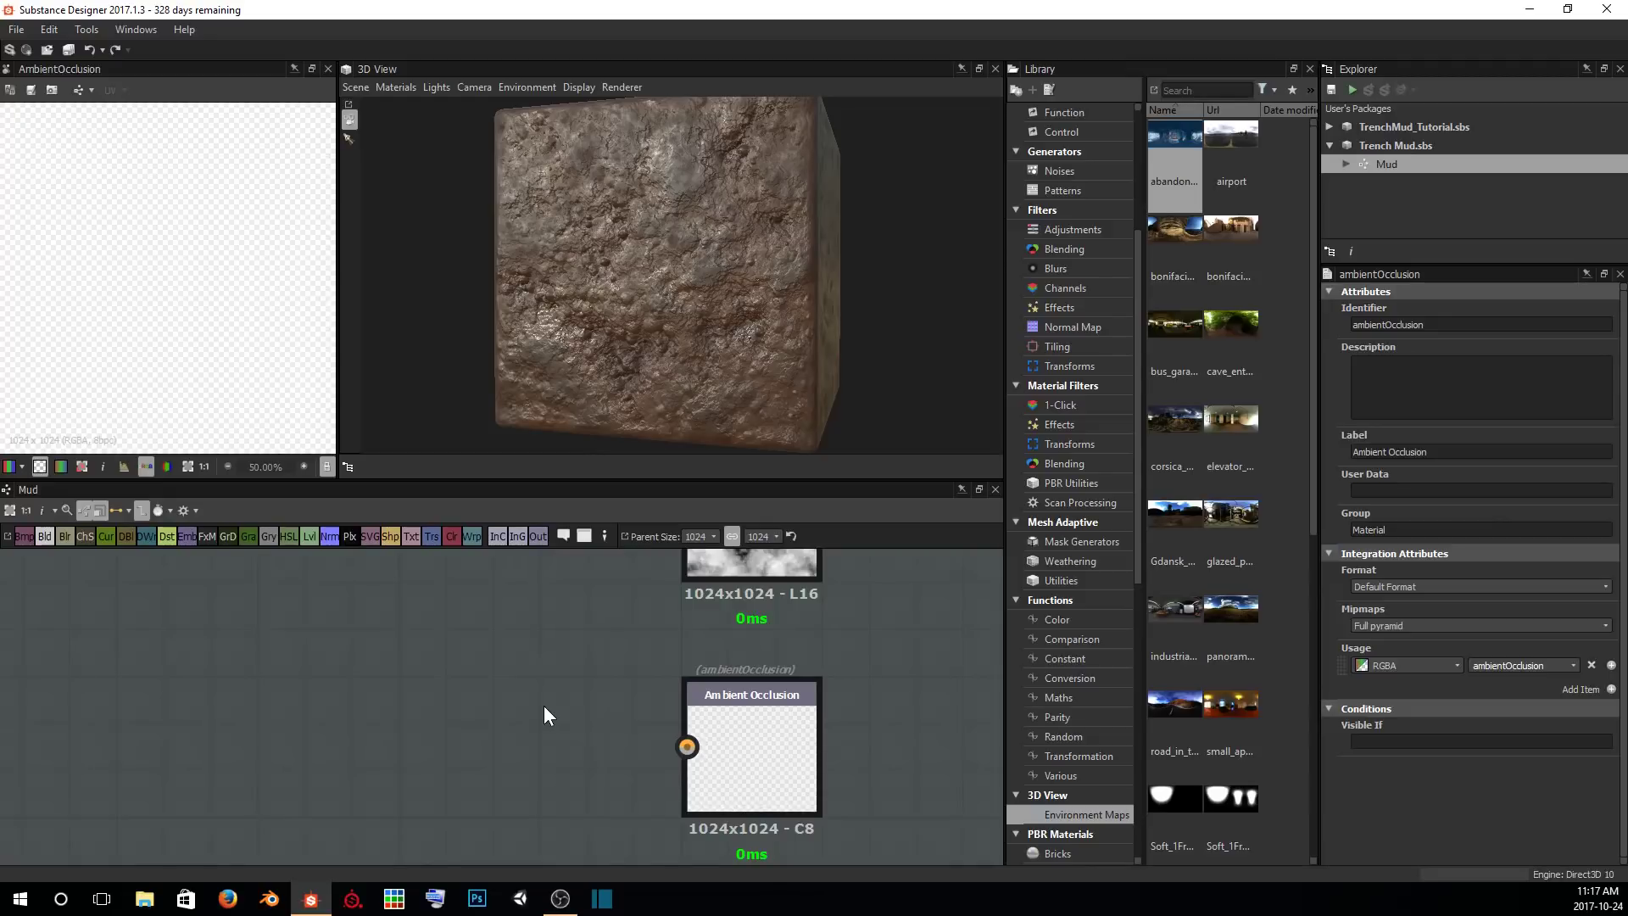
Add an Ambient Occlusion (HBAO) node beside the Ambient Occlusion output and display its parameters.
key(space)
text(ambie)
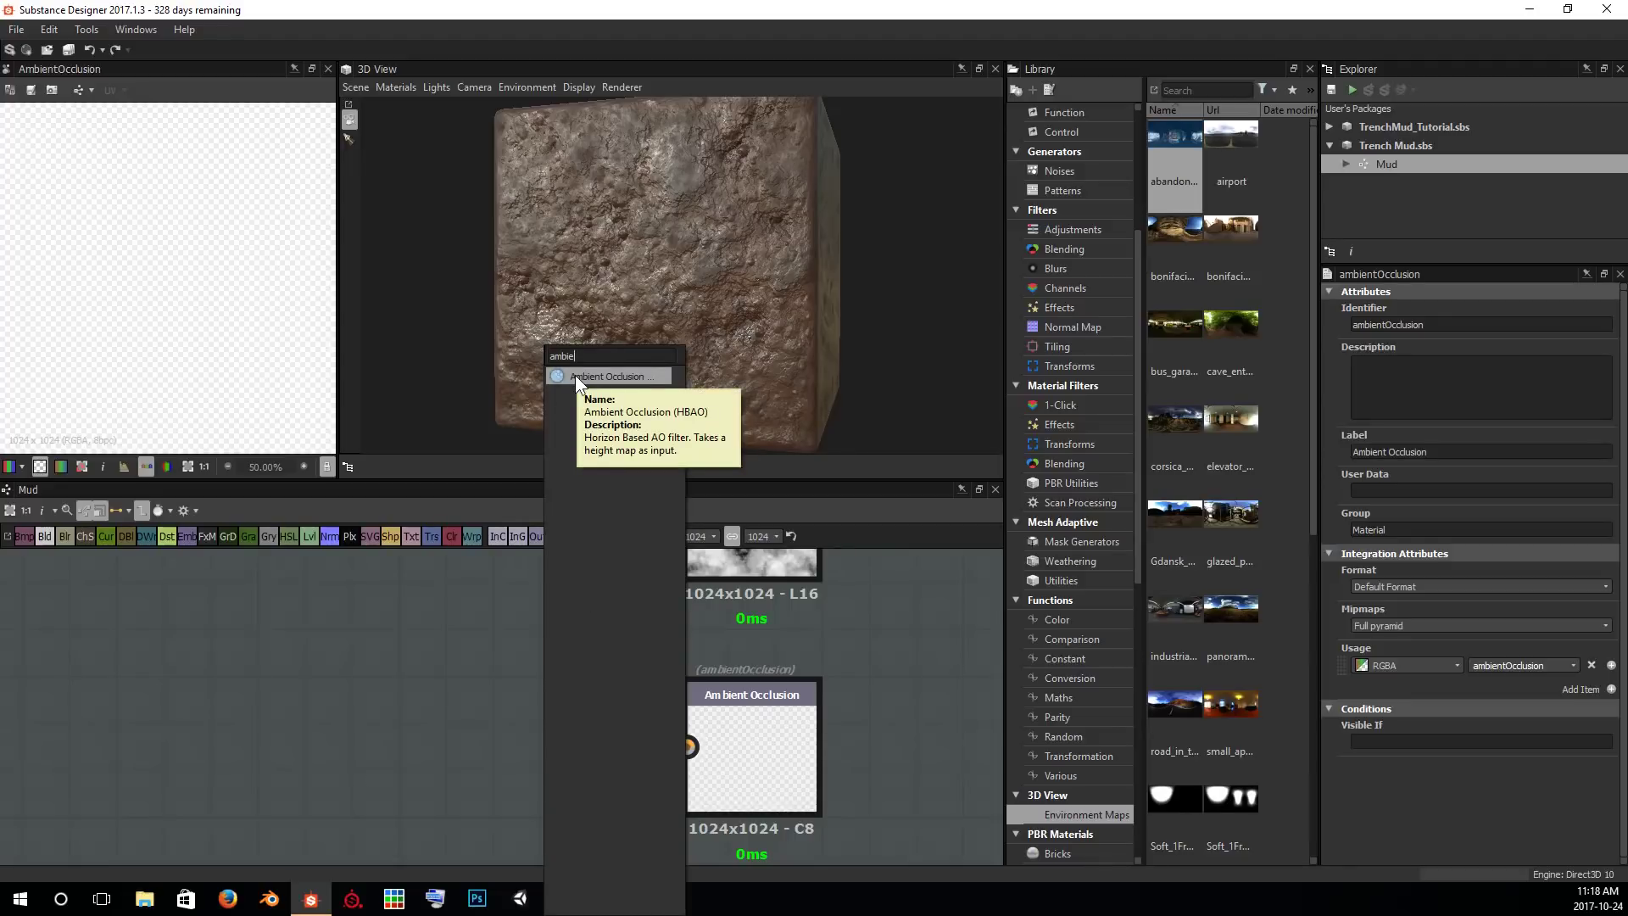
click(575, 375)
double_click(592, 668)
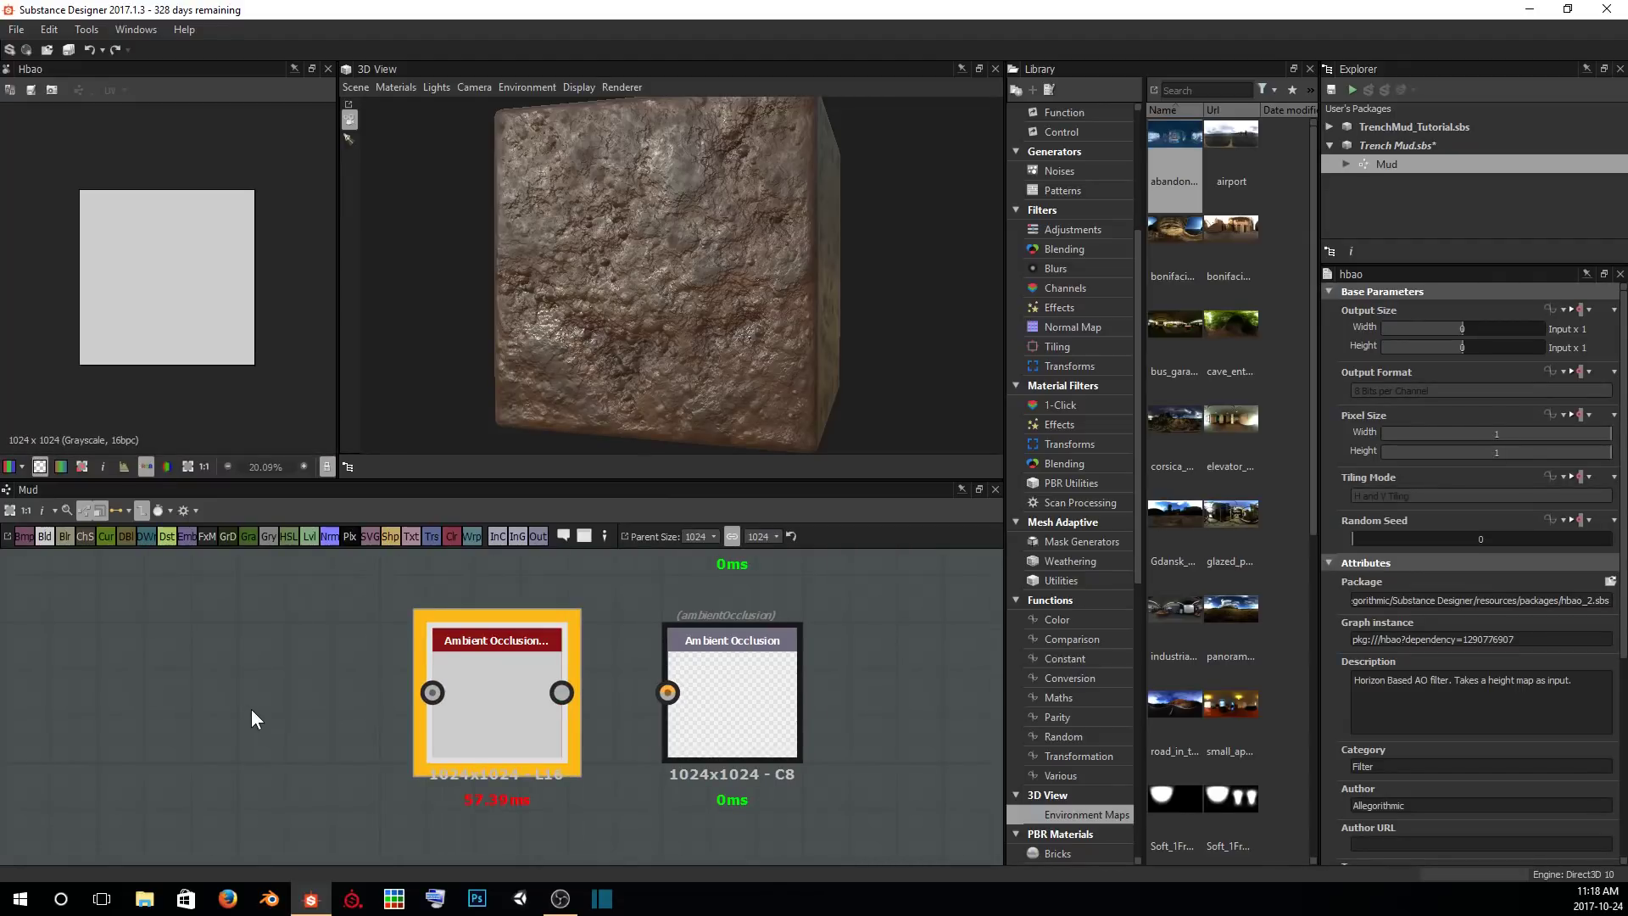
scroll(1397, 650, down, 5)
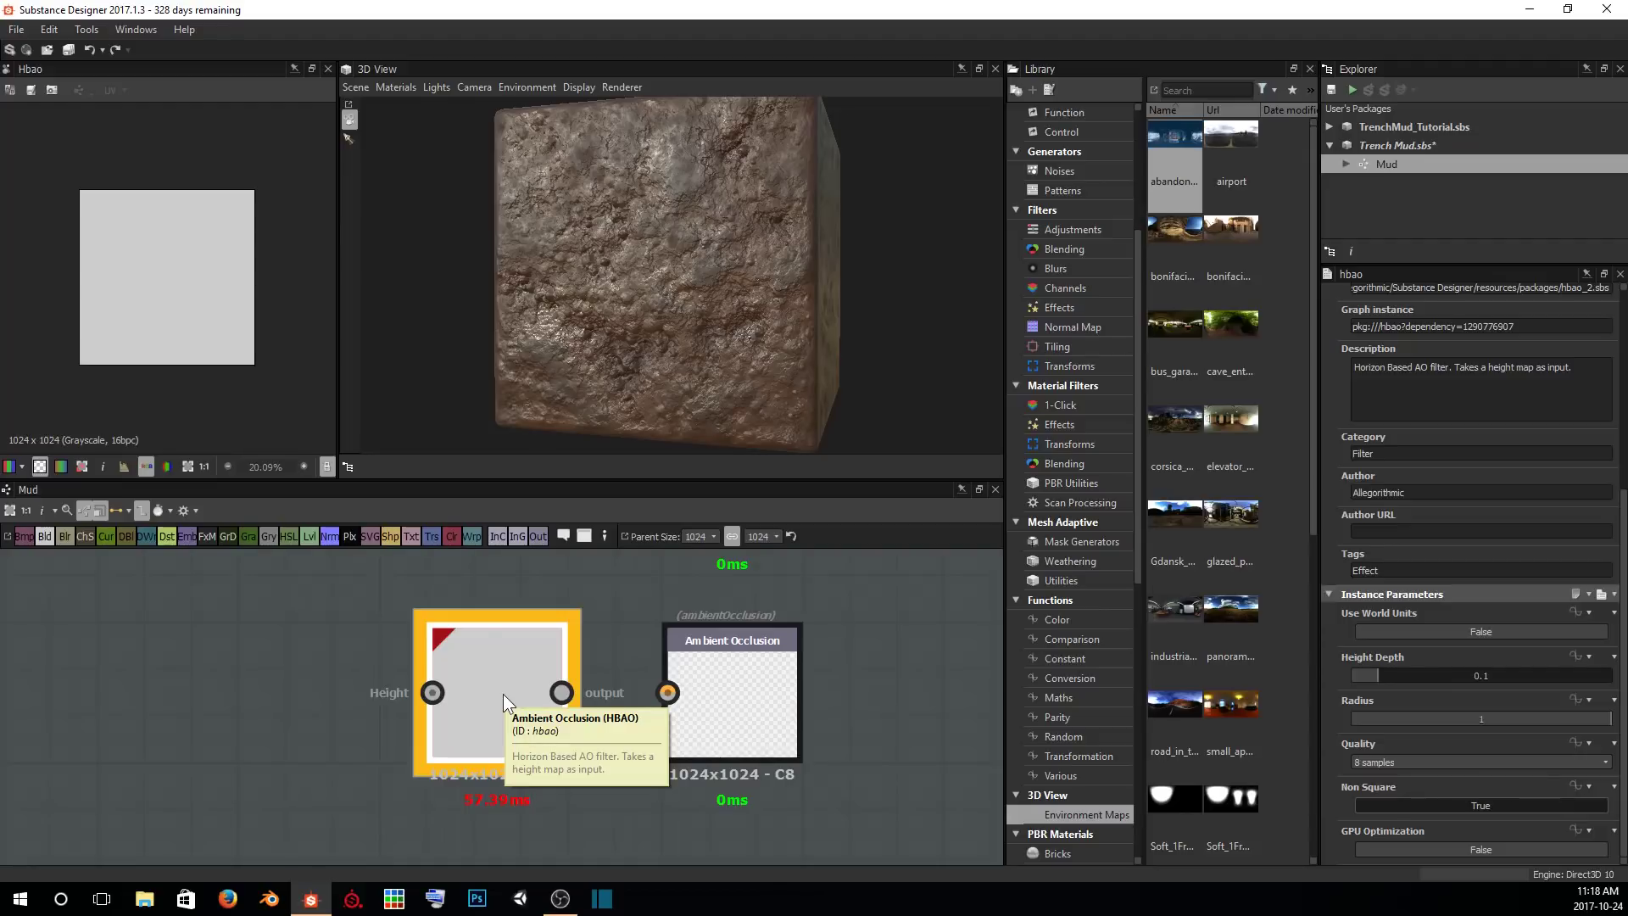
Connect the output of the Blend node that feeds the Normal node to the HBAO node's Height input.
scroll(329, 687, down, 2)
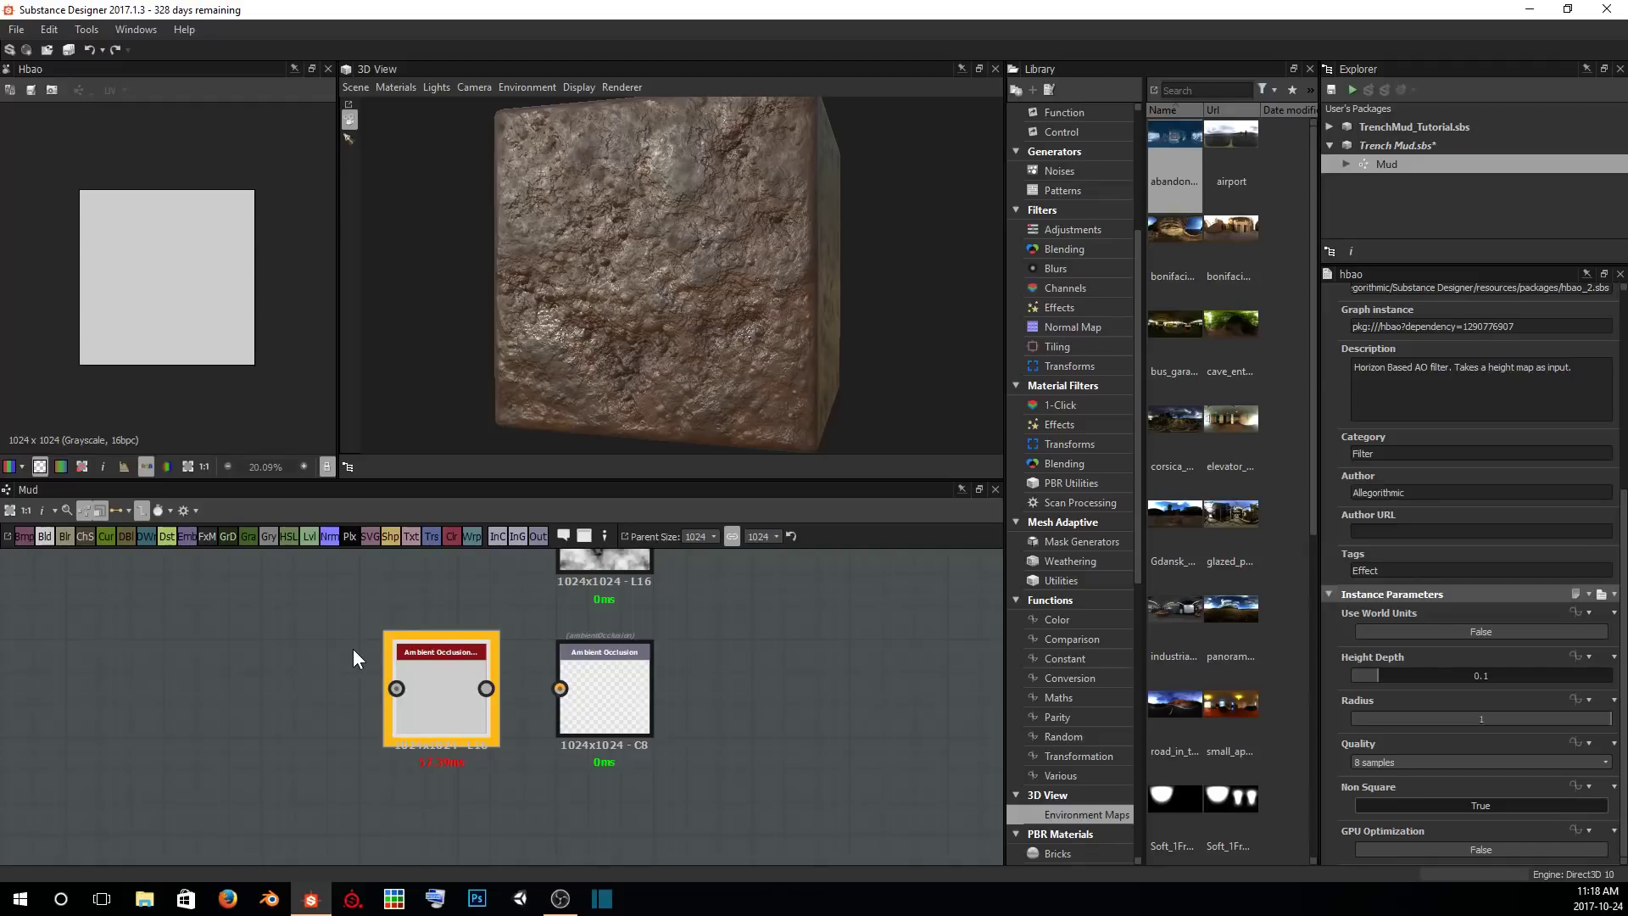
key(f)
drag(286, 566, 553, 741)
scroll(532, 750, up, 4)
scroll(556, 757, up, 1)
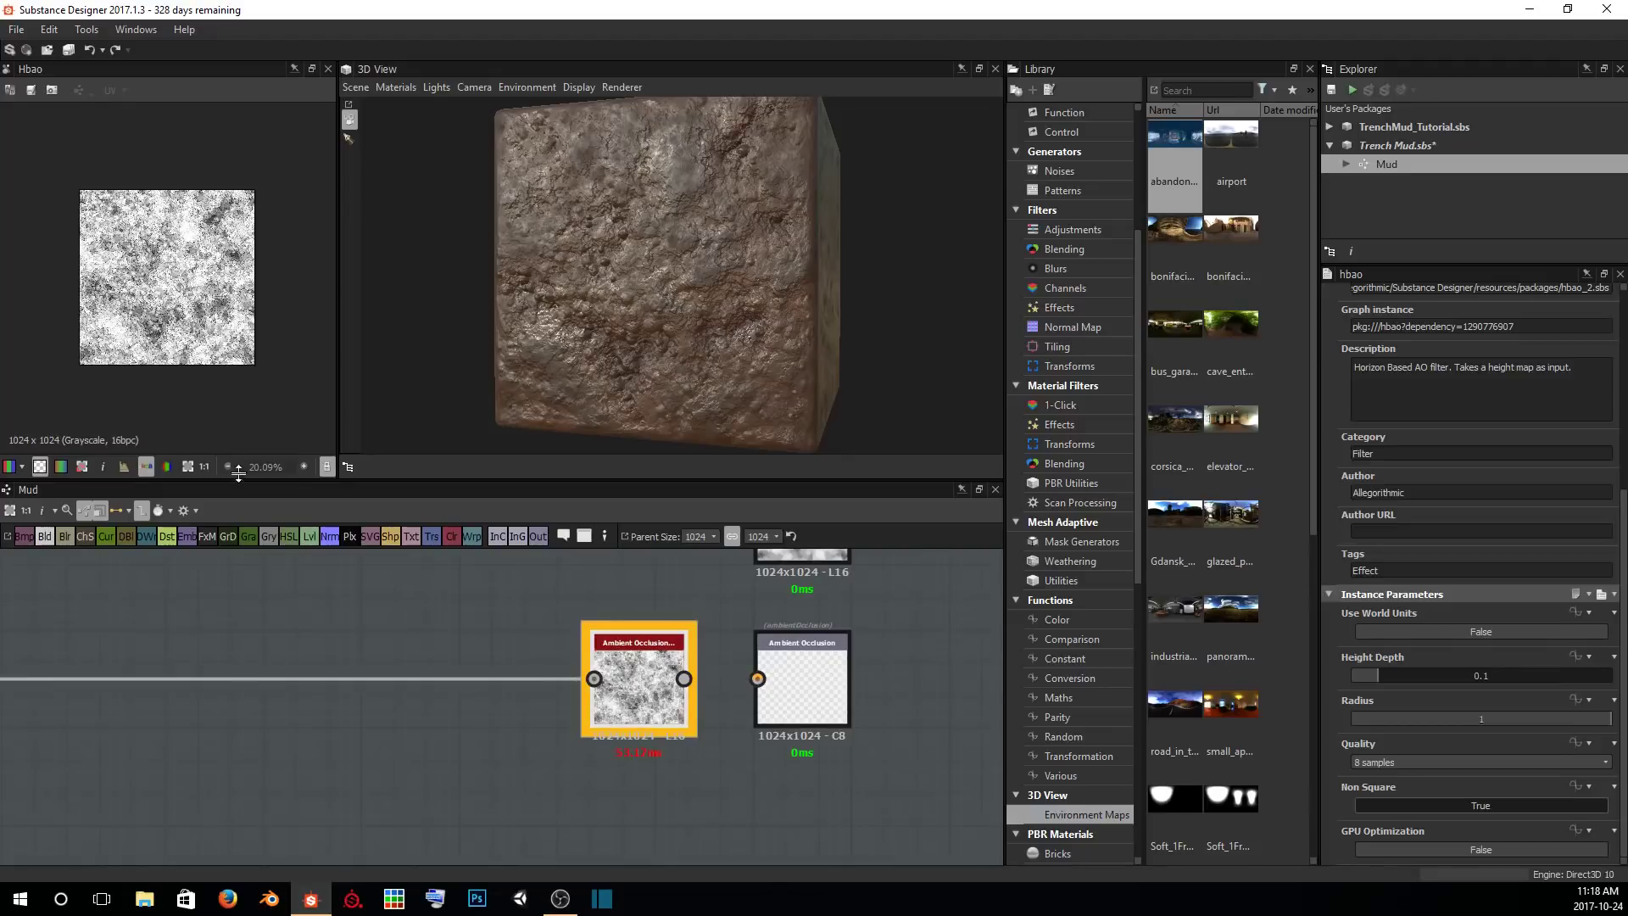
Move the HBAO node away from the Ambient Occlusion output and widen the 2D view to examine the occlusion map.
scroll(210, 344, up, 3)
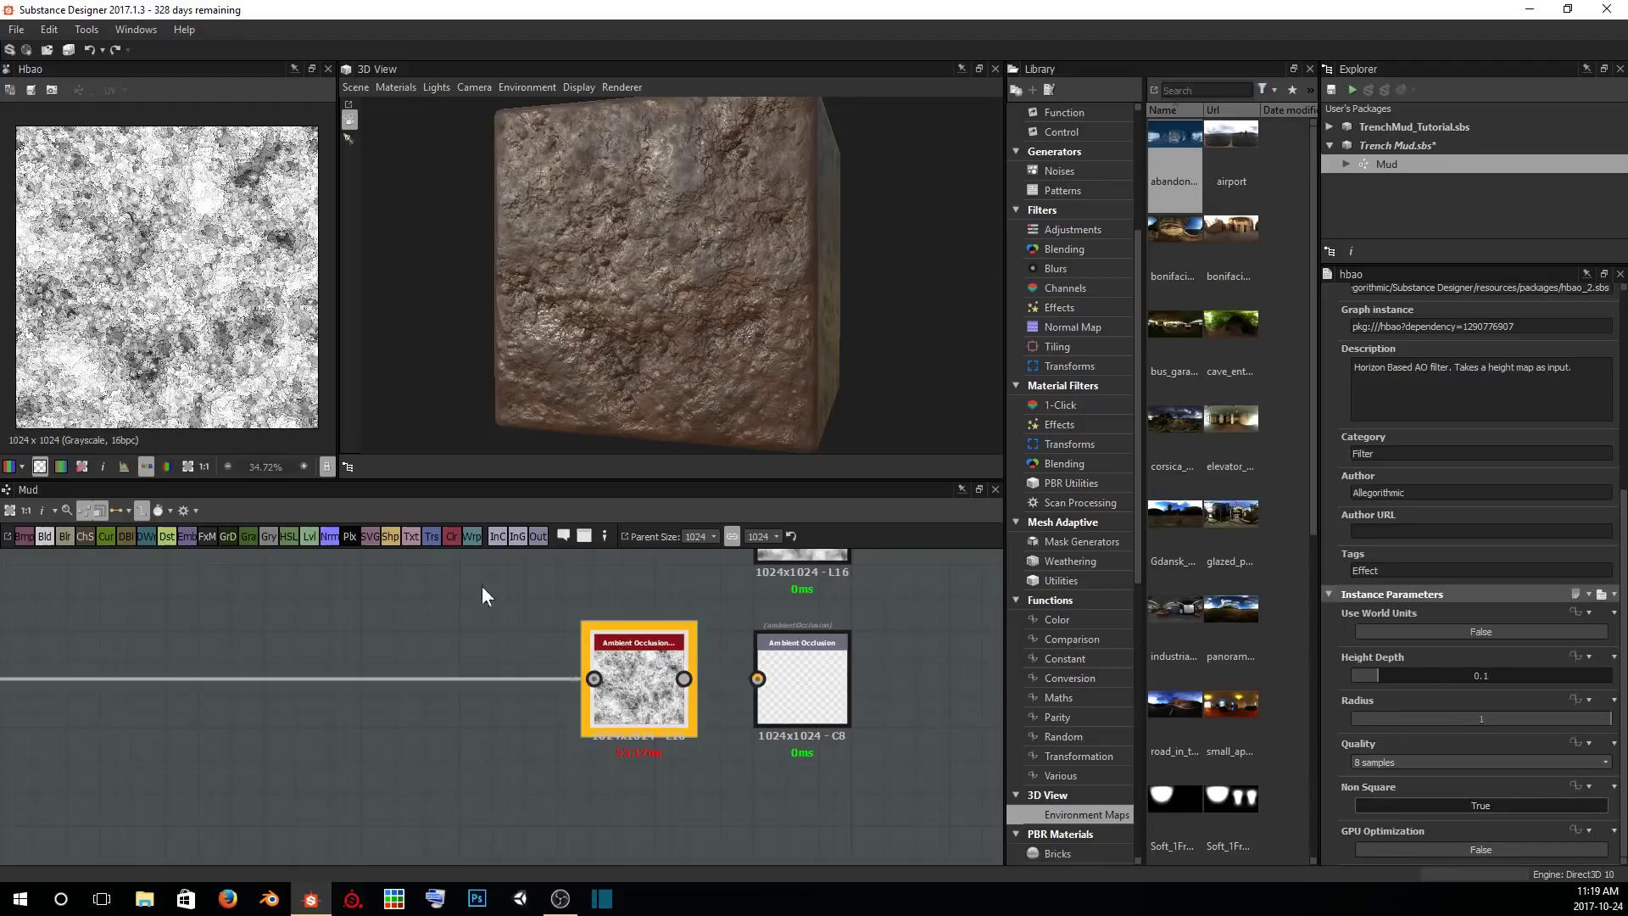
scroll(222, 352, up, 7)
scroll(194, 330, down, 1)
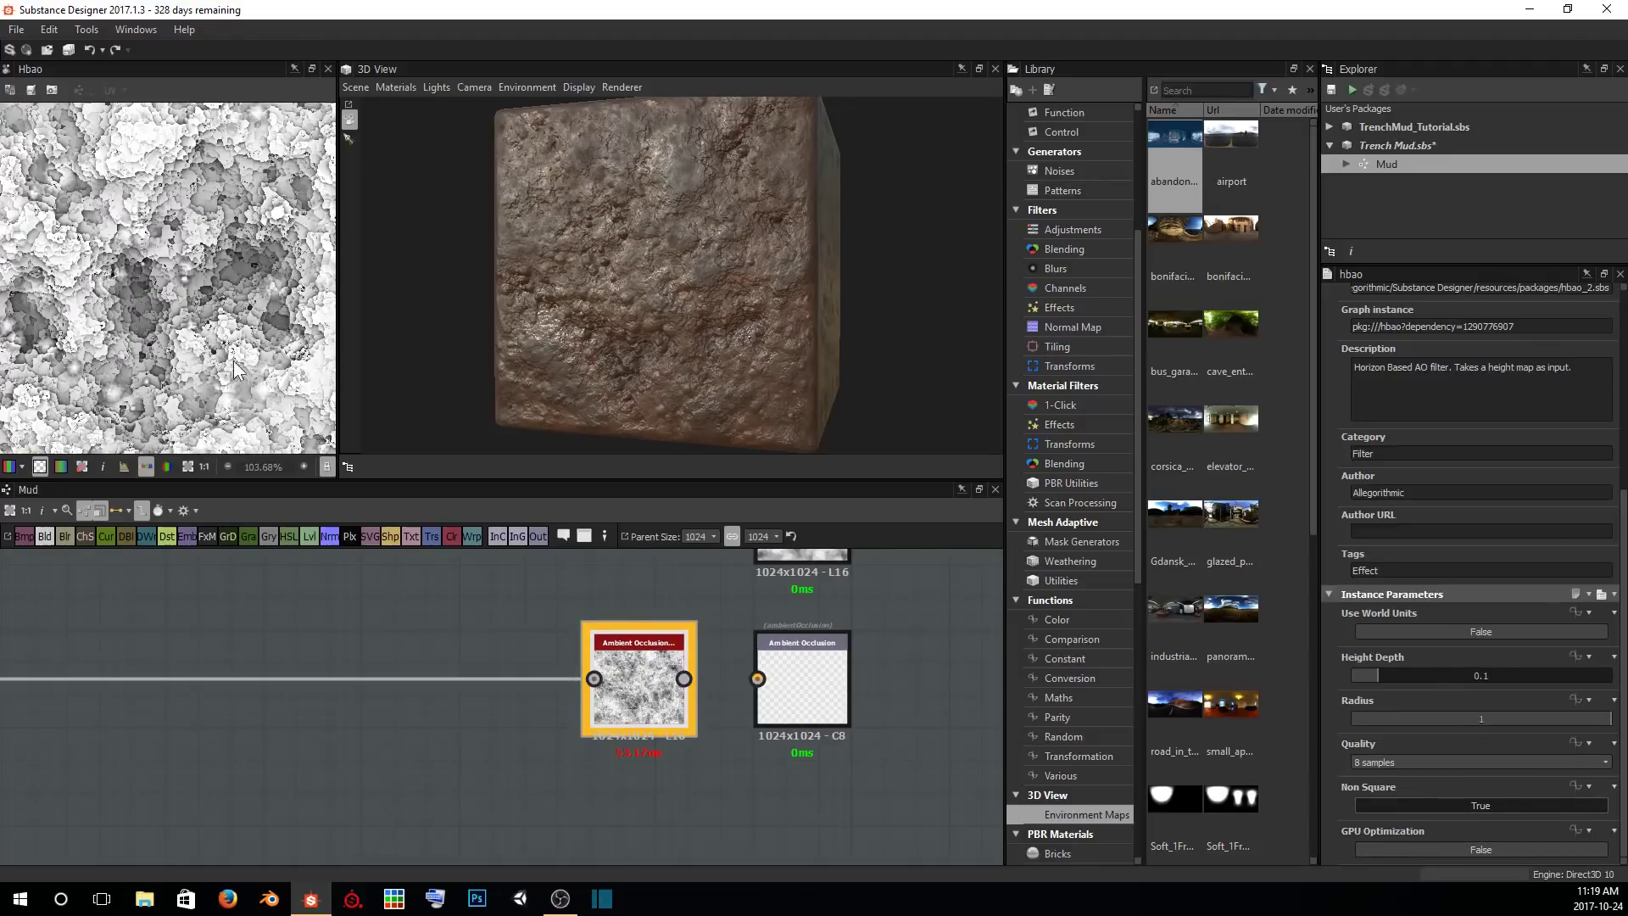
drag(616, 721, 487, 662)
drag(334, 400, 444, 386)
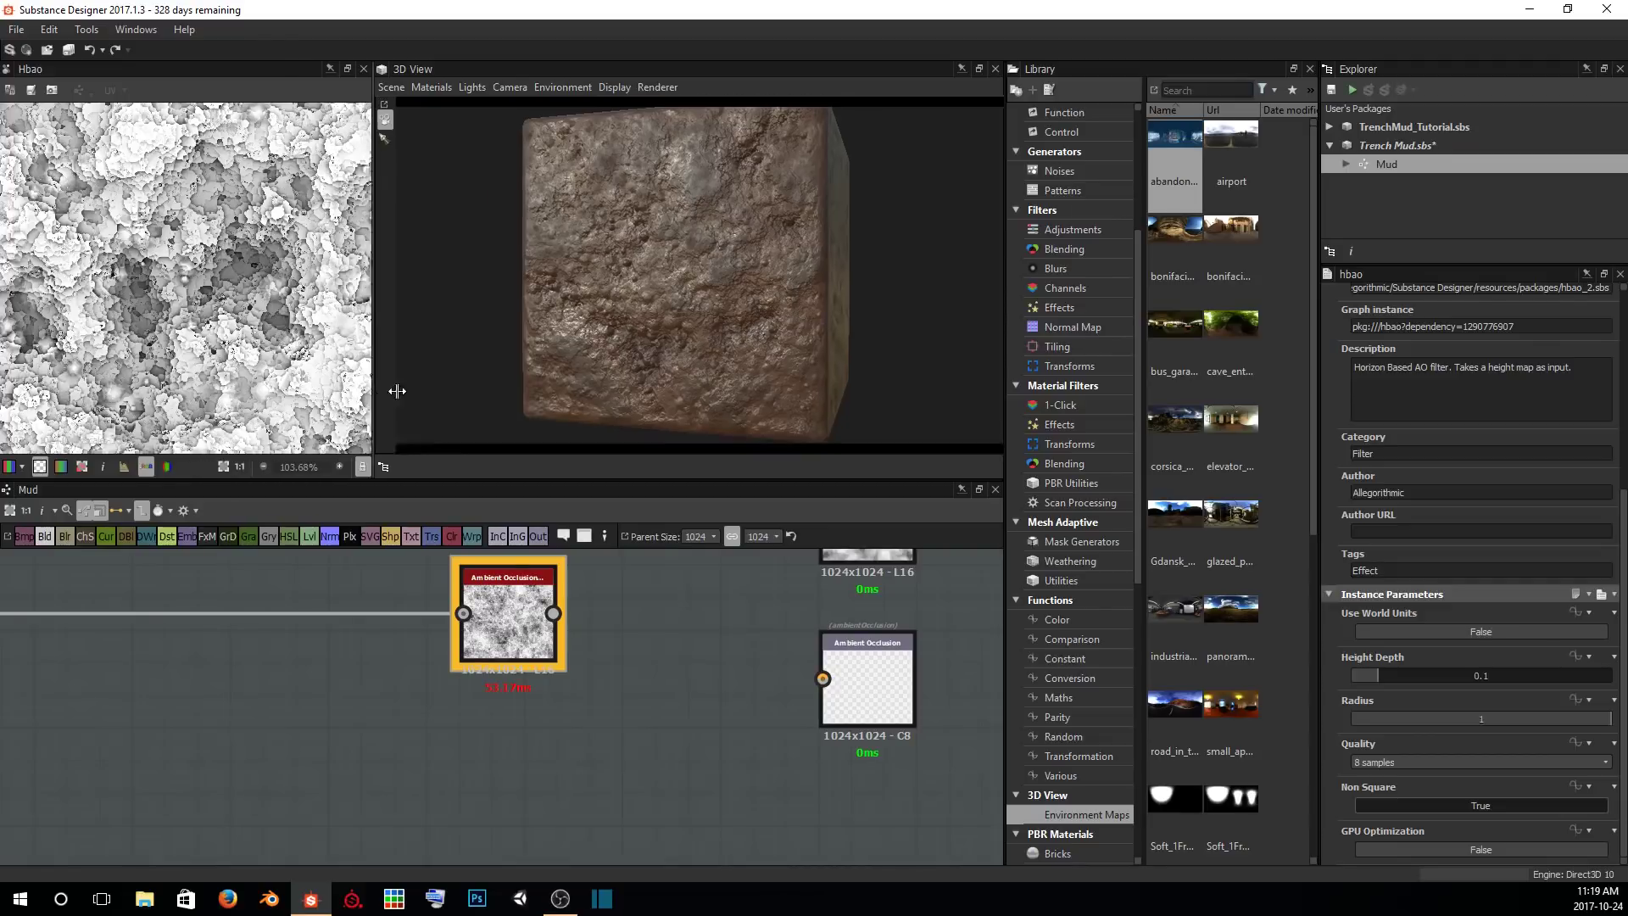
scroll(267, 366, down, 4)
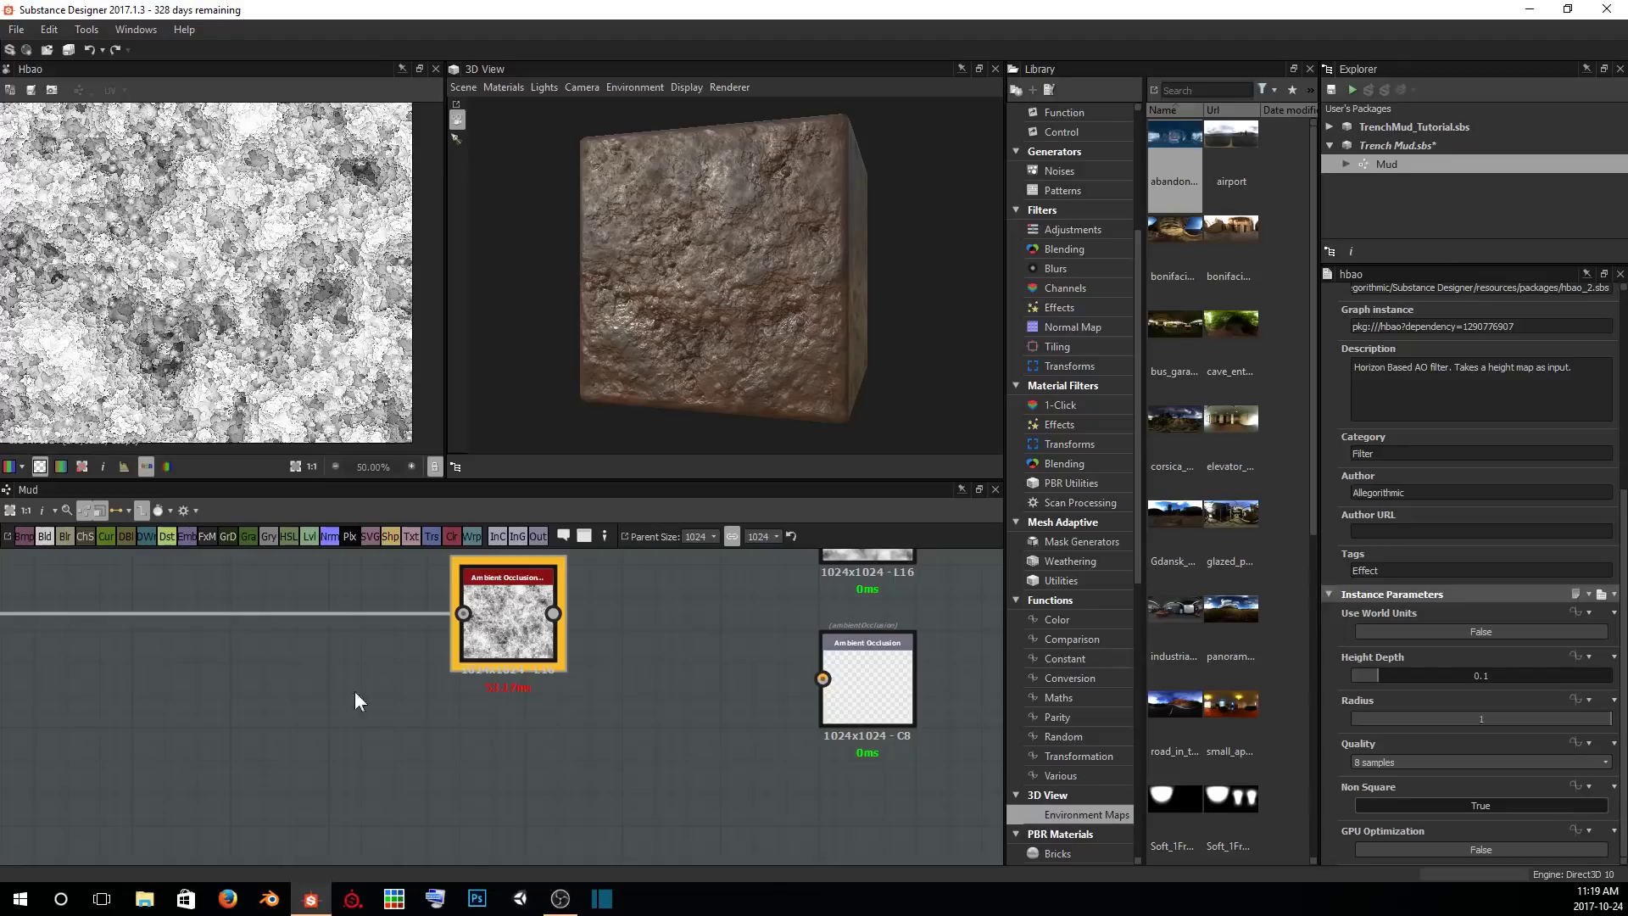
scroll(439, 730, down, 3)
Add a Curvature Smooth node and align it directly below the HBAO node.
click(700, 694)
middle_drag(603, 682, 607, 700)
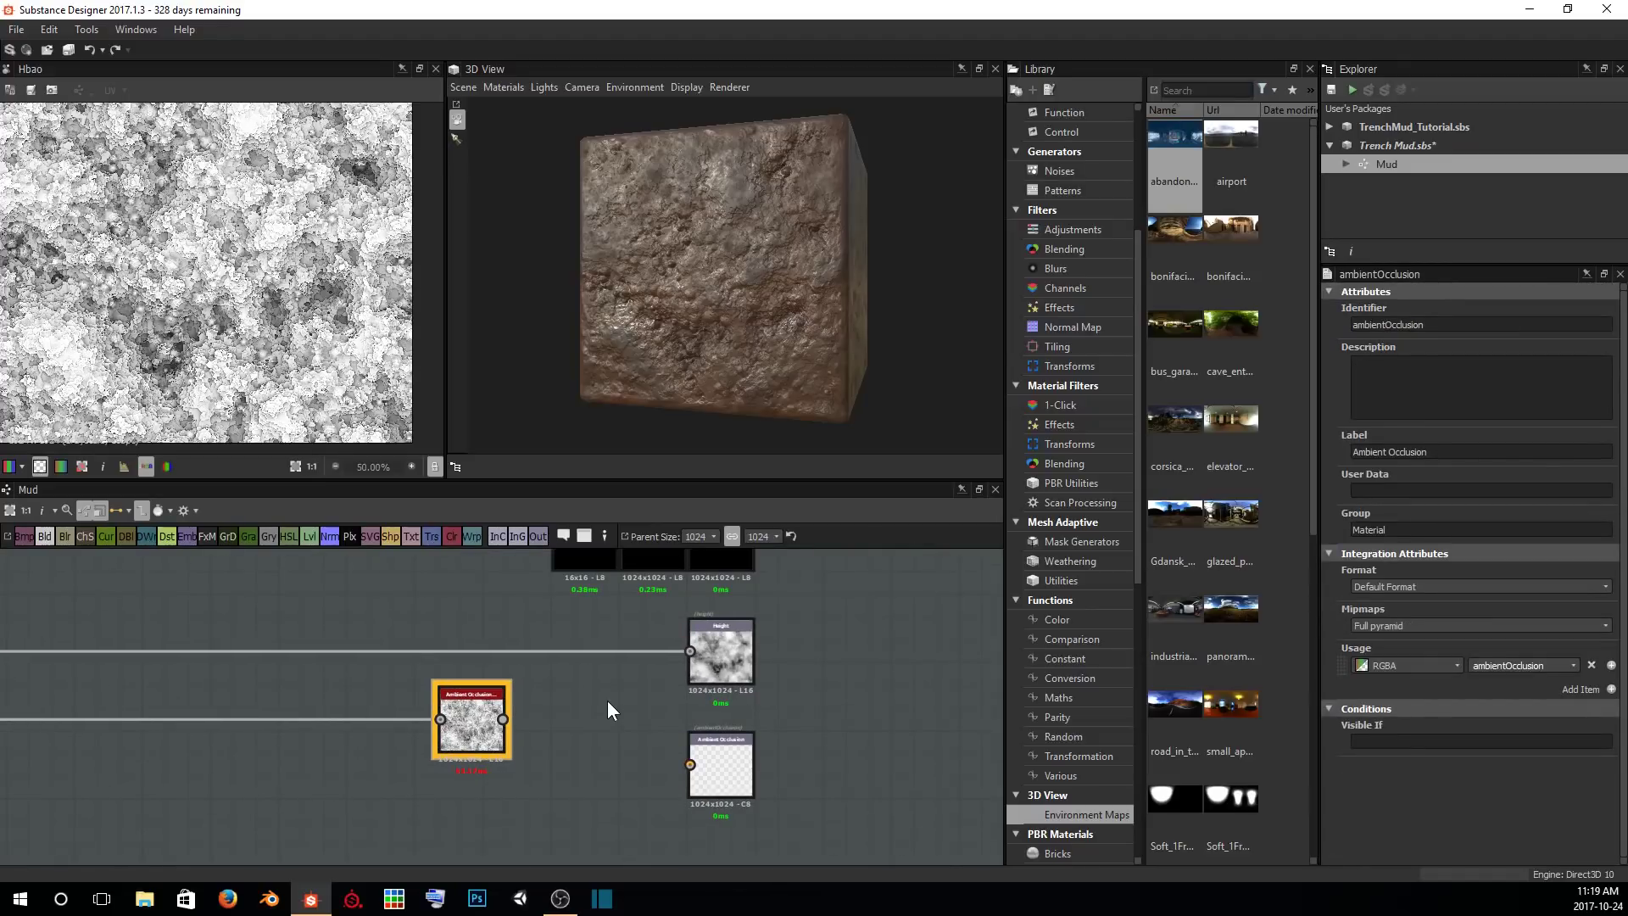
scroll(607, 706, down, 3)
scroll(495, 776, up, 5)
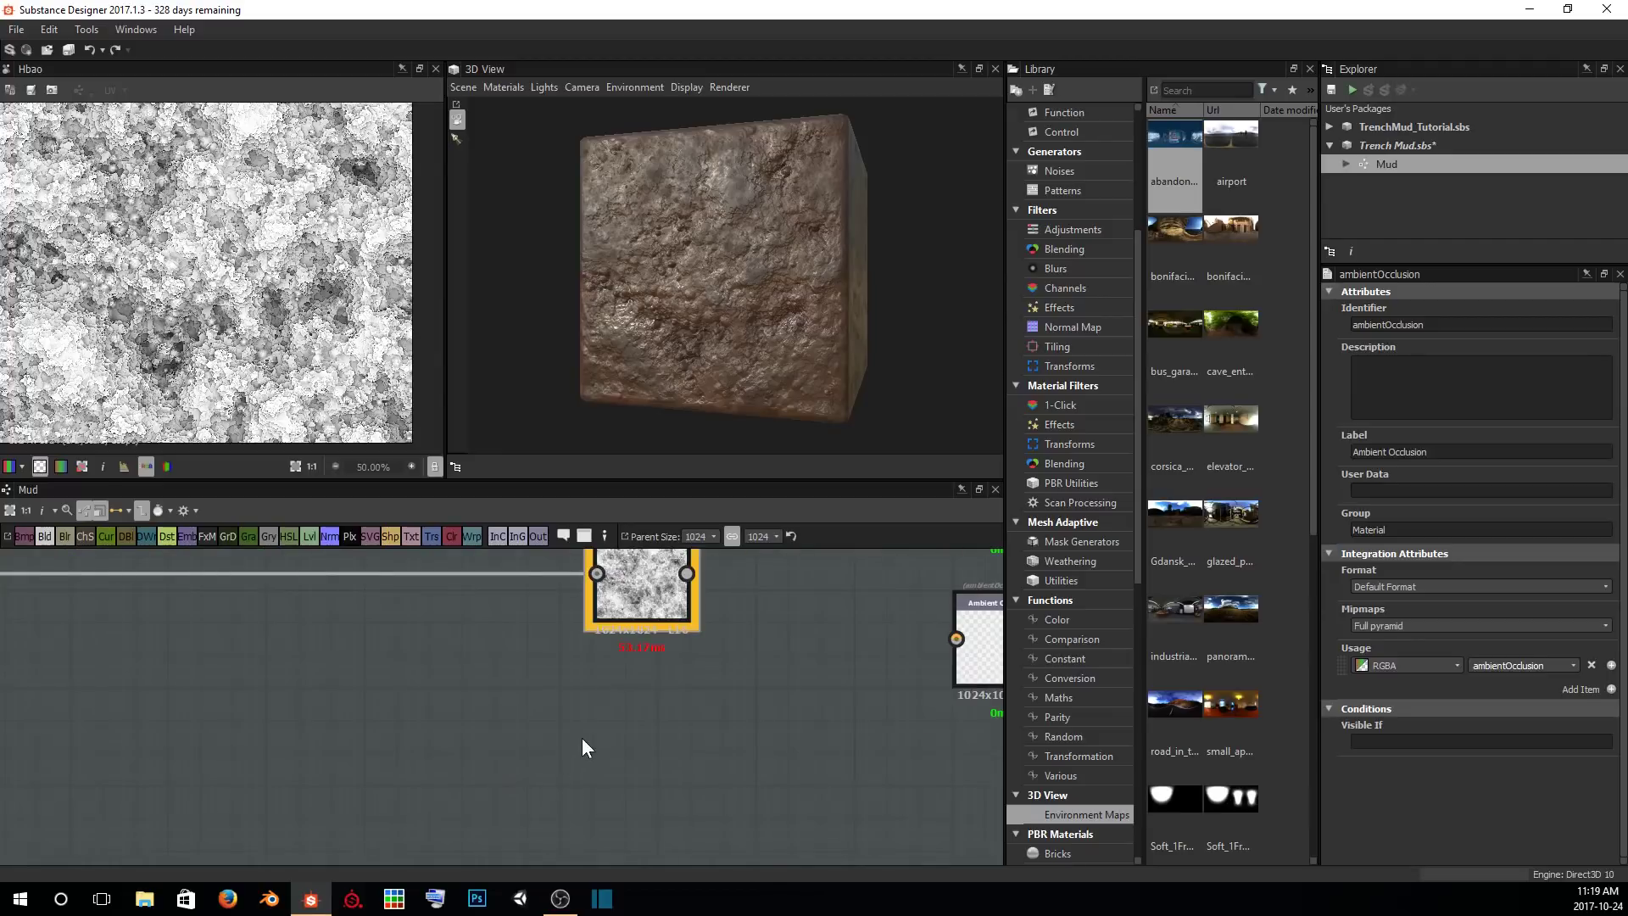
key(space)
text(curvat)
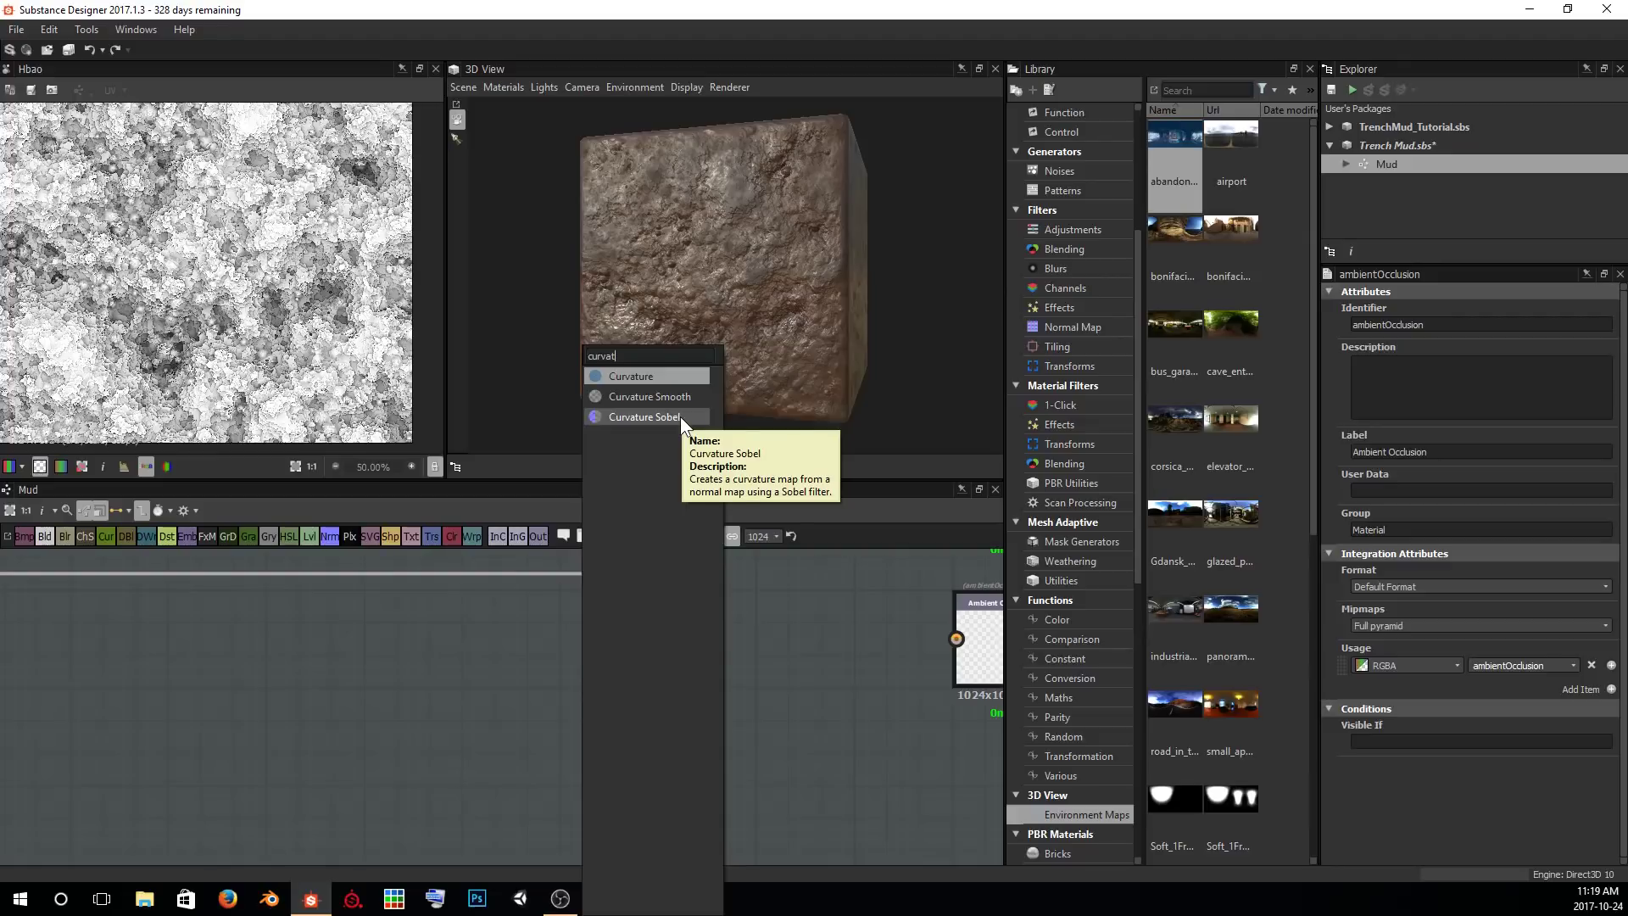
click(671, 397)
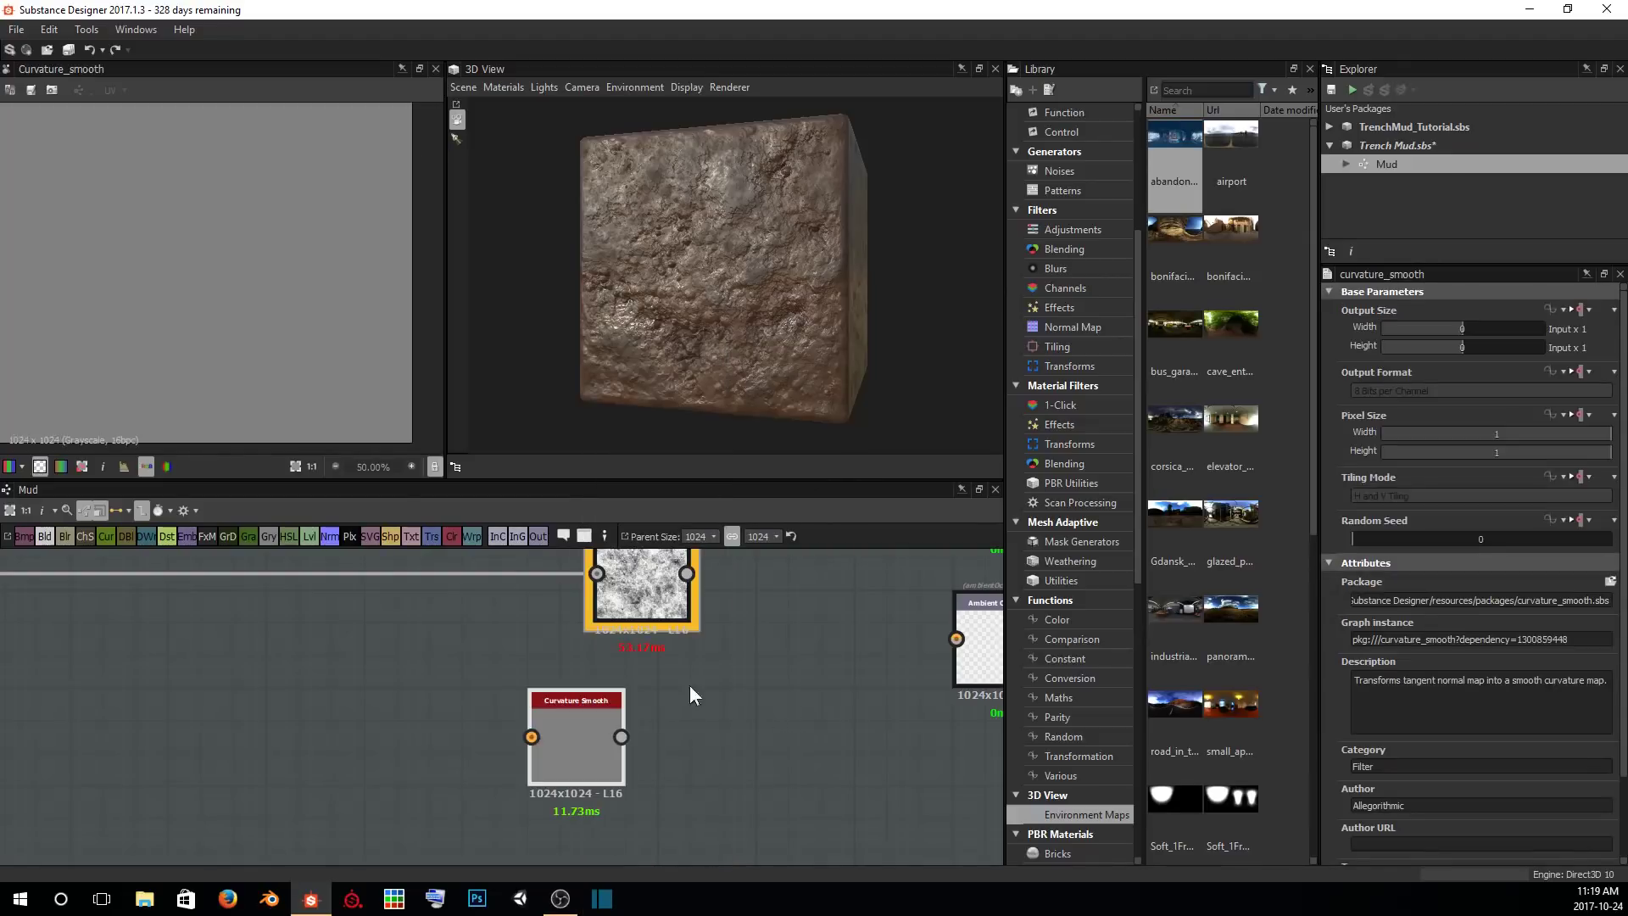
drag(572, 722, 628, 718)
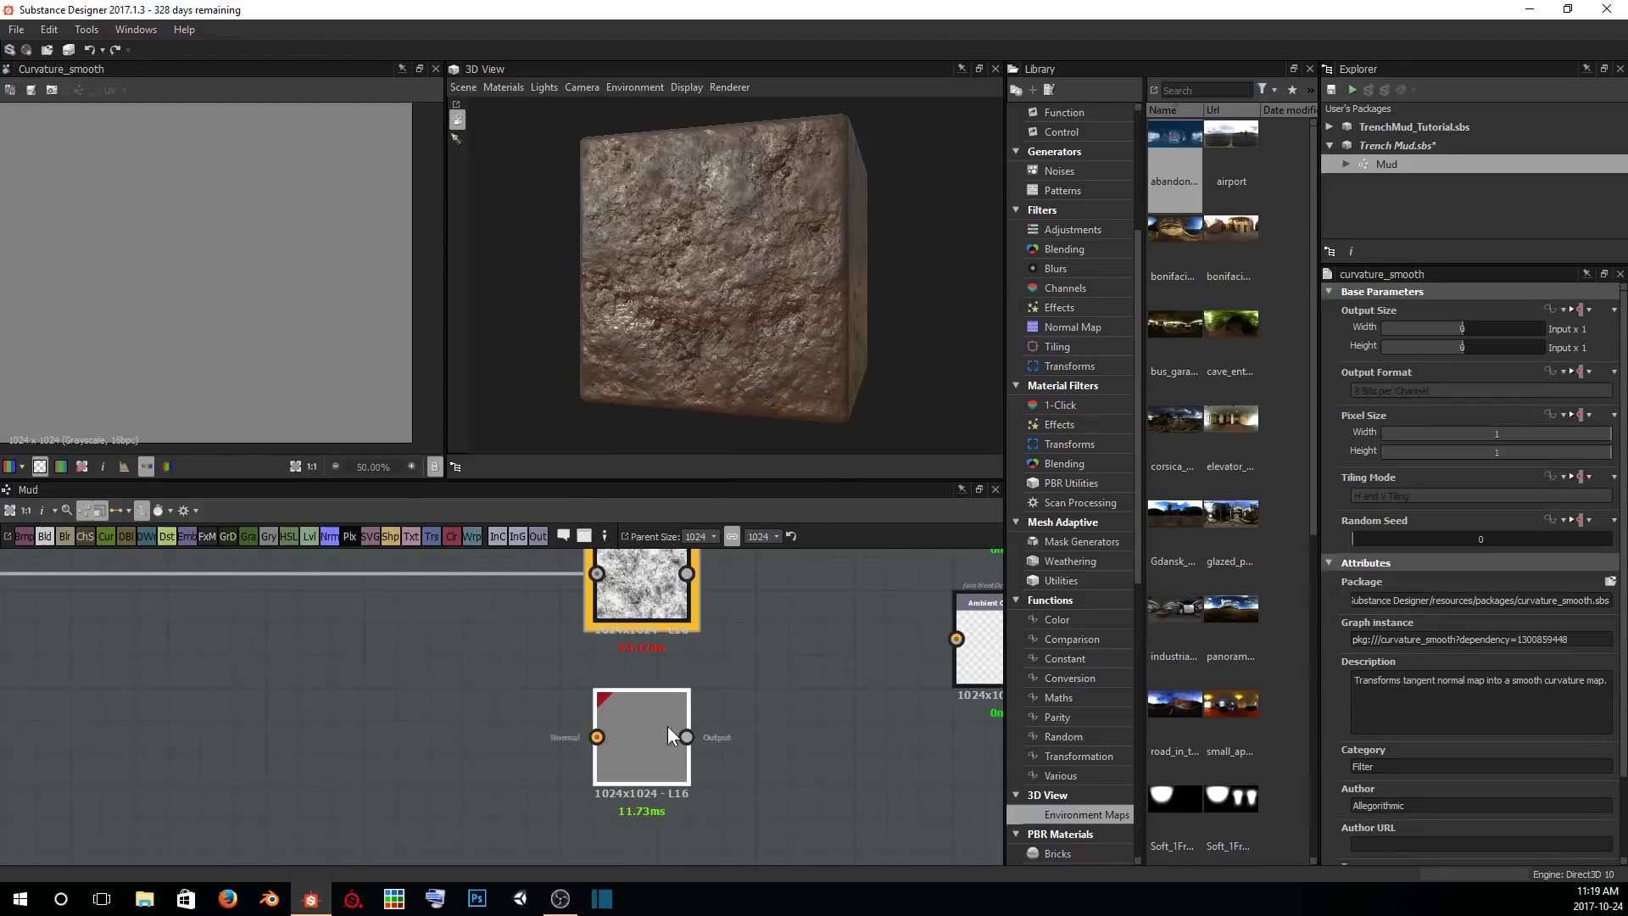
Connect the Normal node's output to the Curvature Smooth node's Normal input and inspect the resulting curvature map up close.
scroll(791, 594, down, 3)
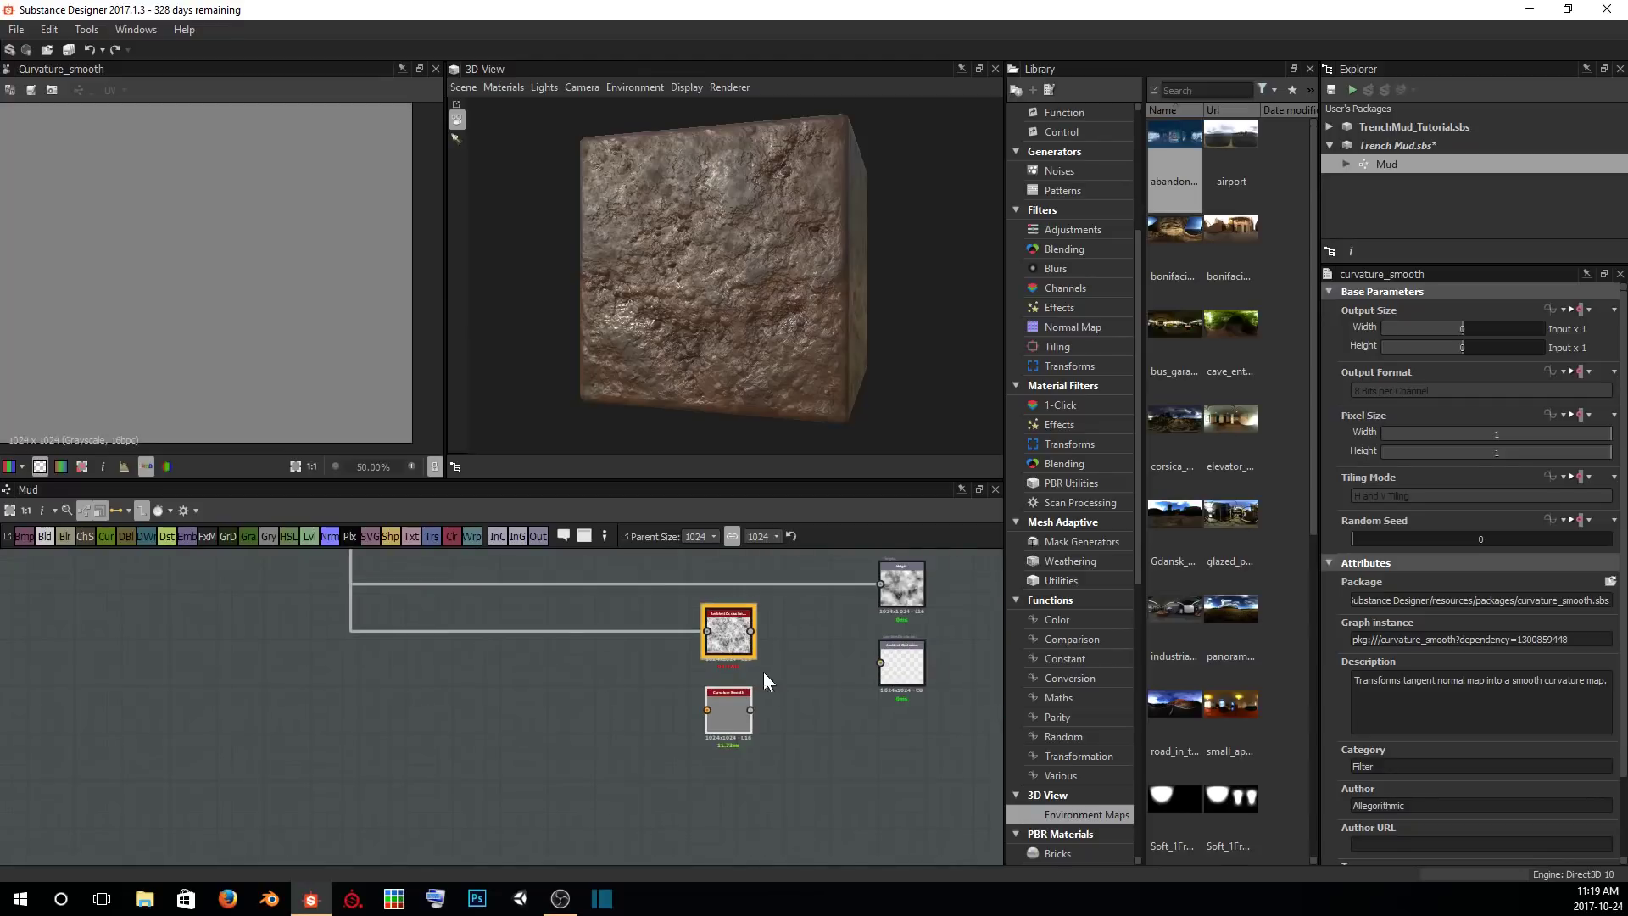
scroll(638, 702, up, 5)
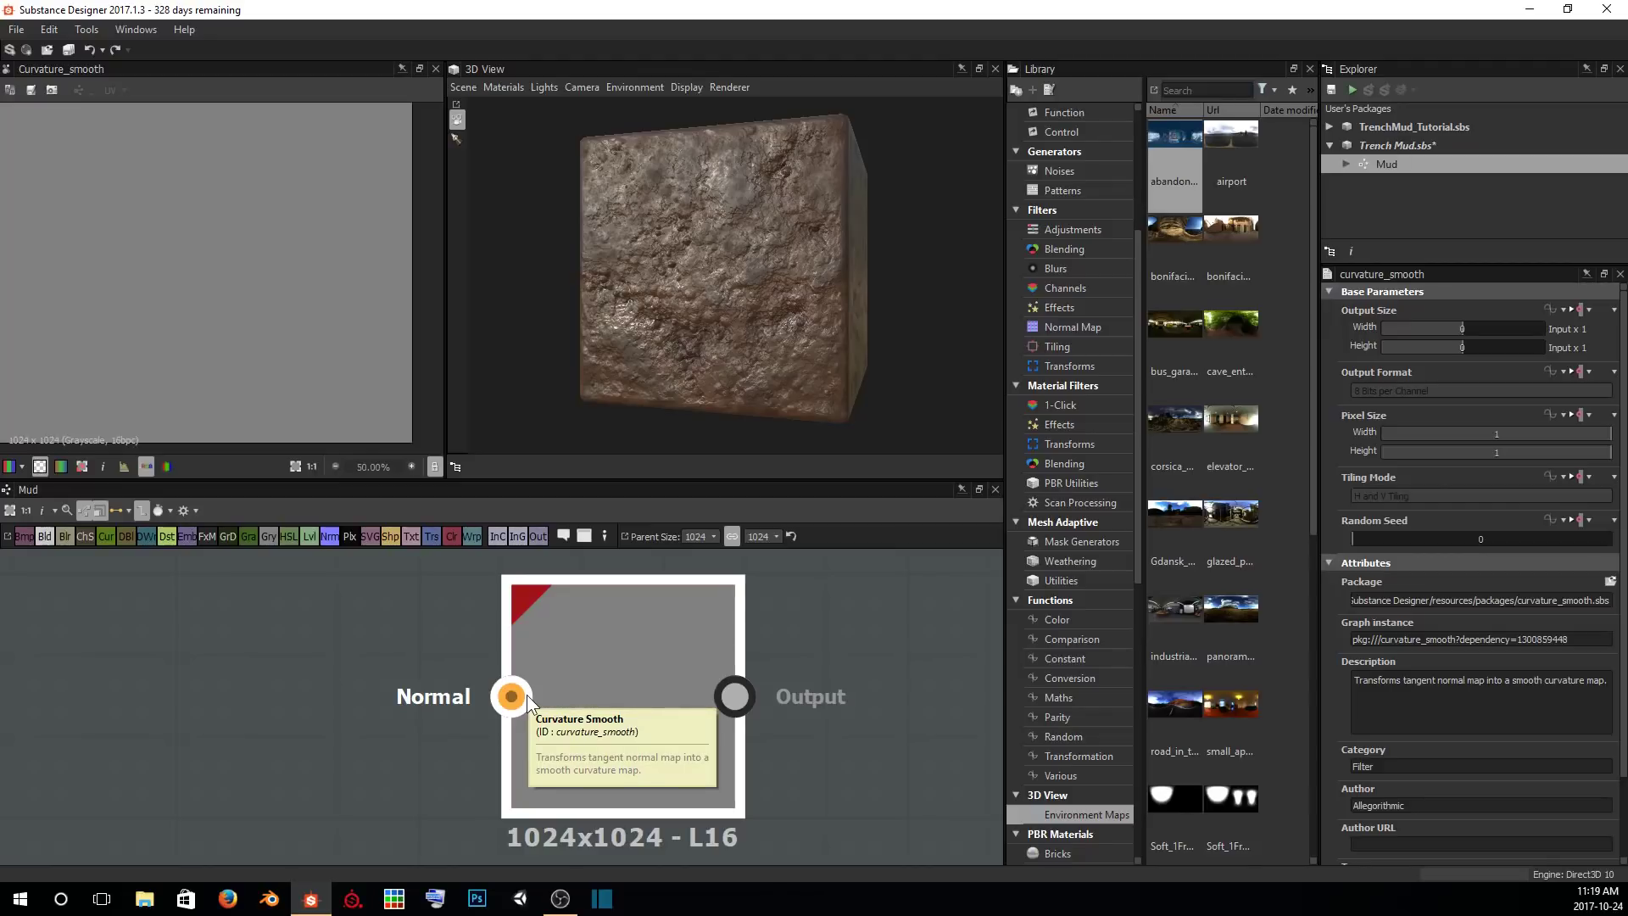
scroll(868, 676, down, 1)
scroll(850, 639, down, 3)
scroll(644, 749, down, 2)
scroll(644, 749, down, 3)
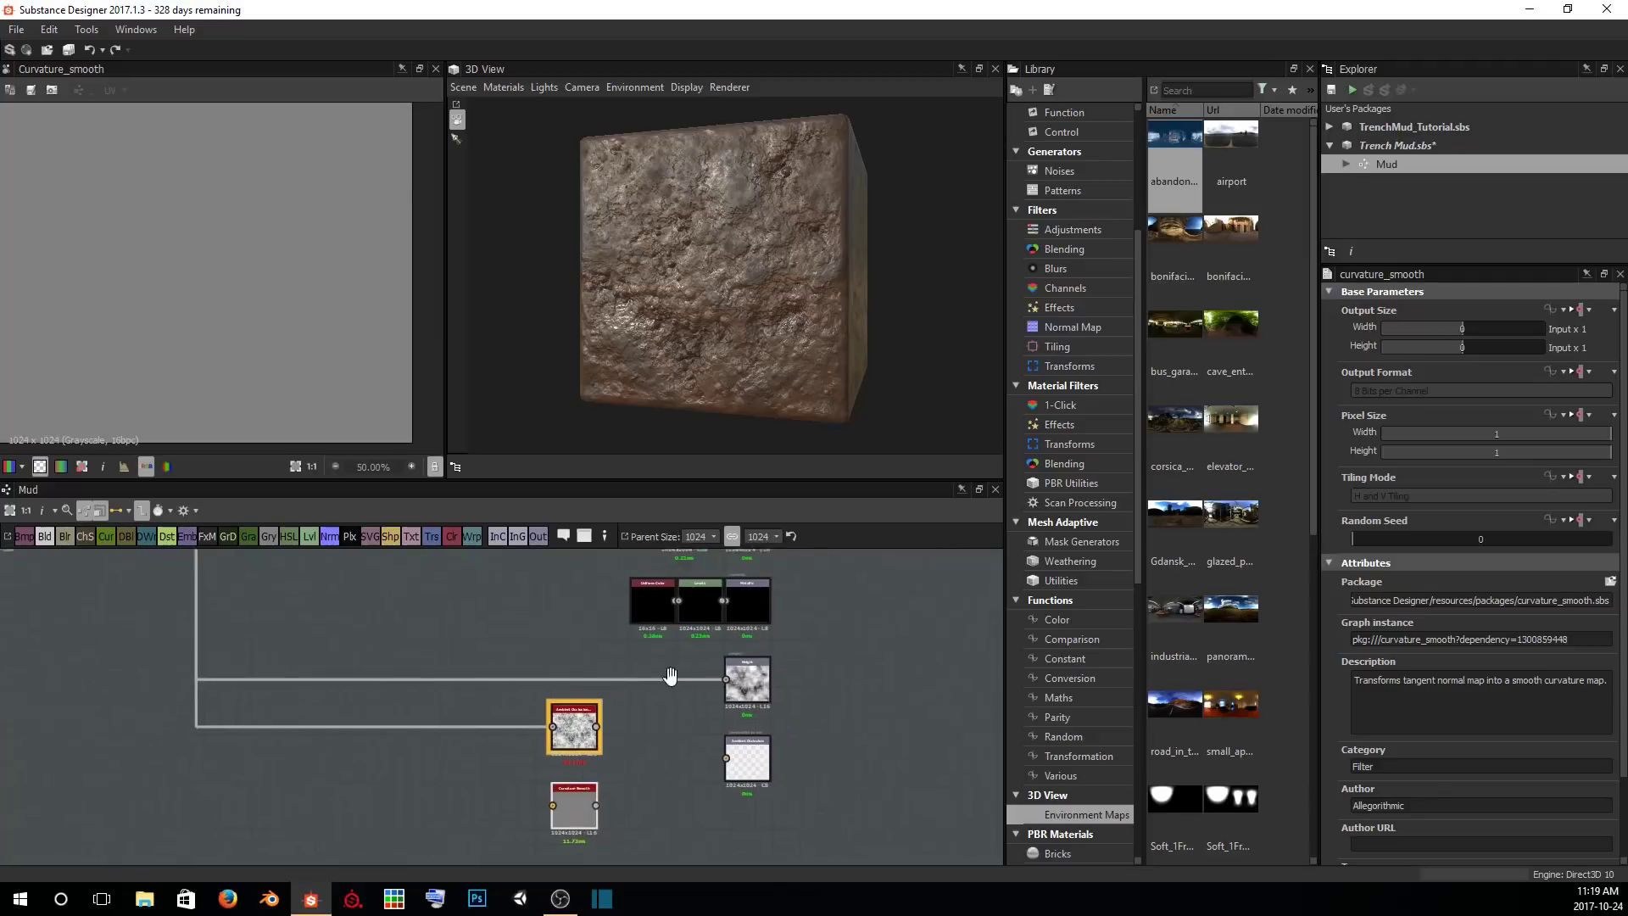
drag(624, 581, 517, 826)
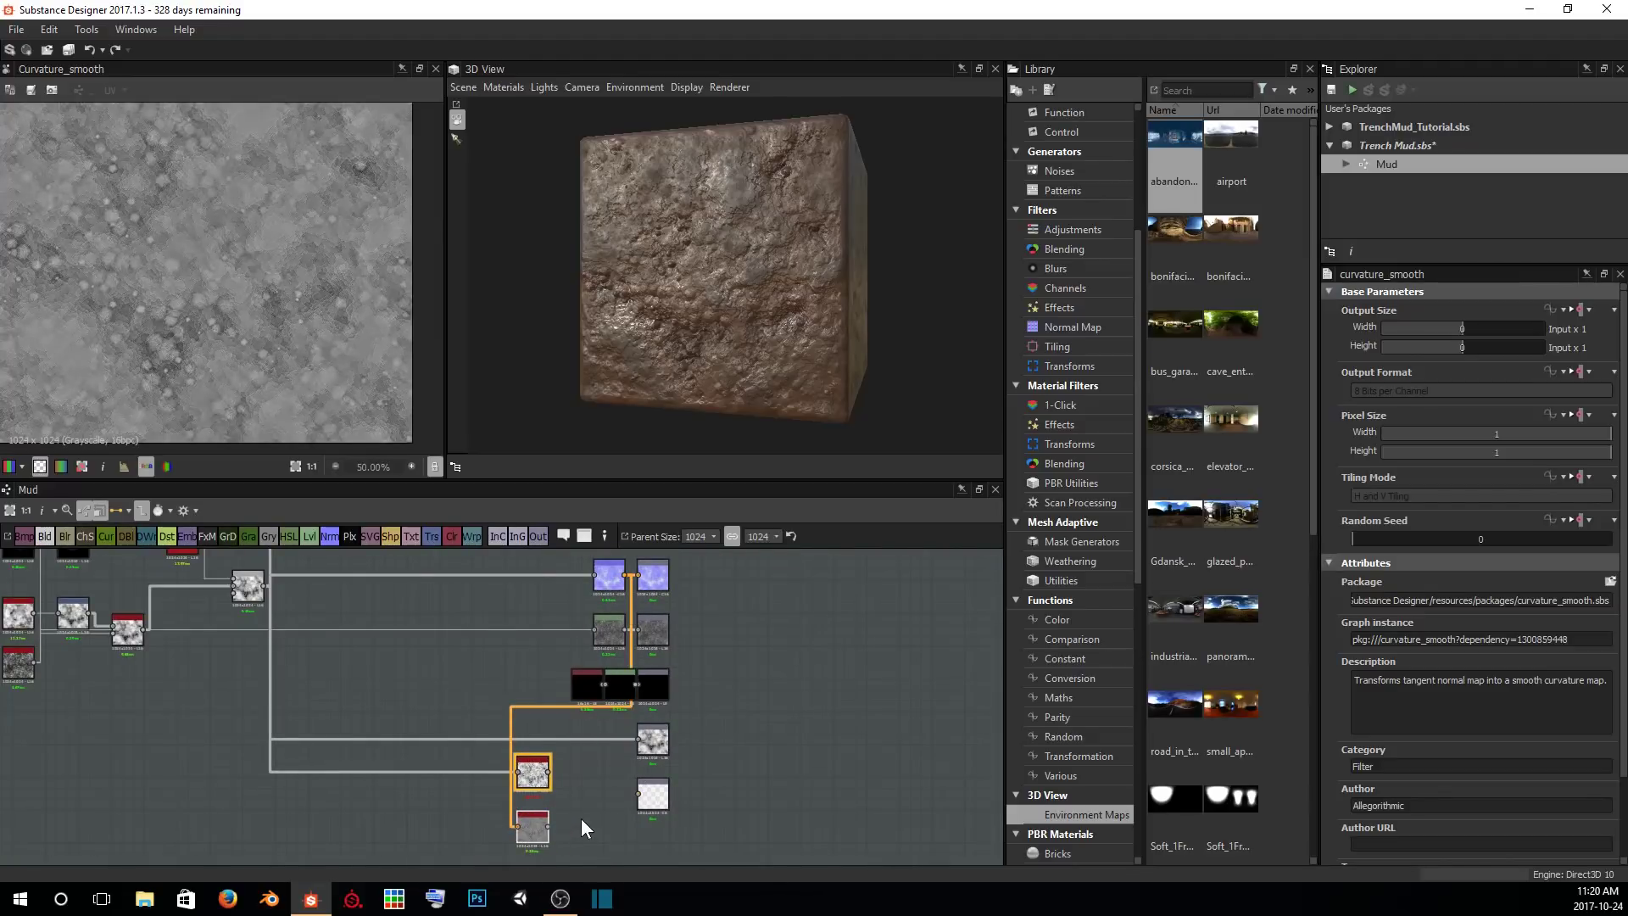
scroll(261, 342, up, 5)
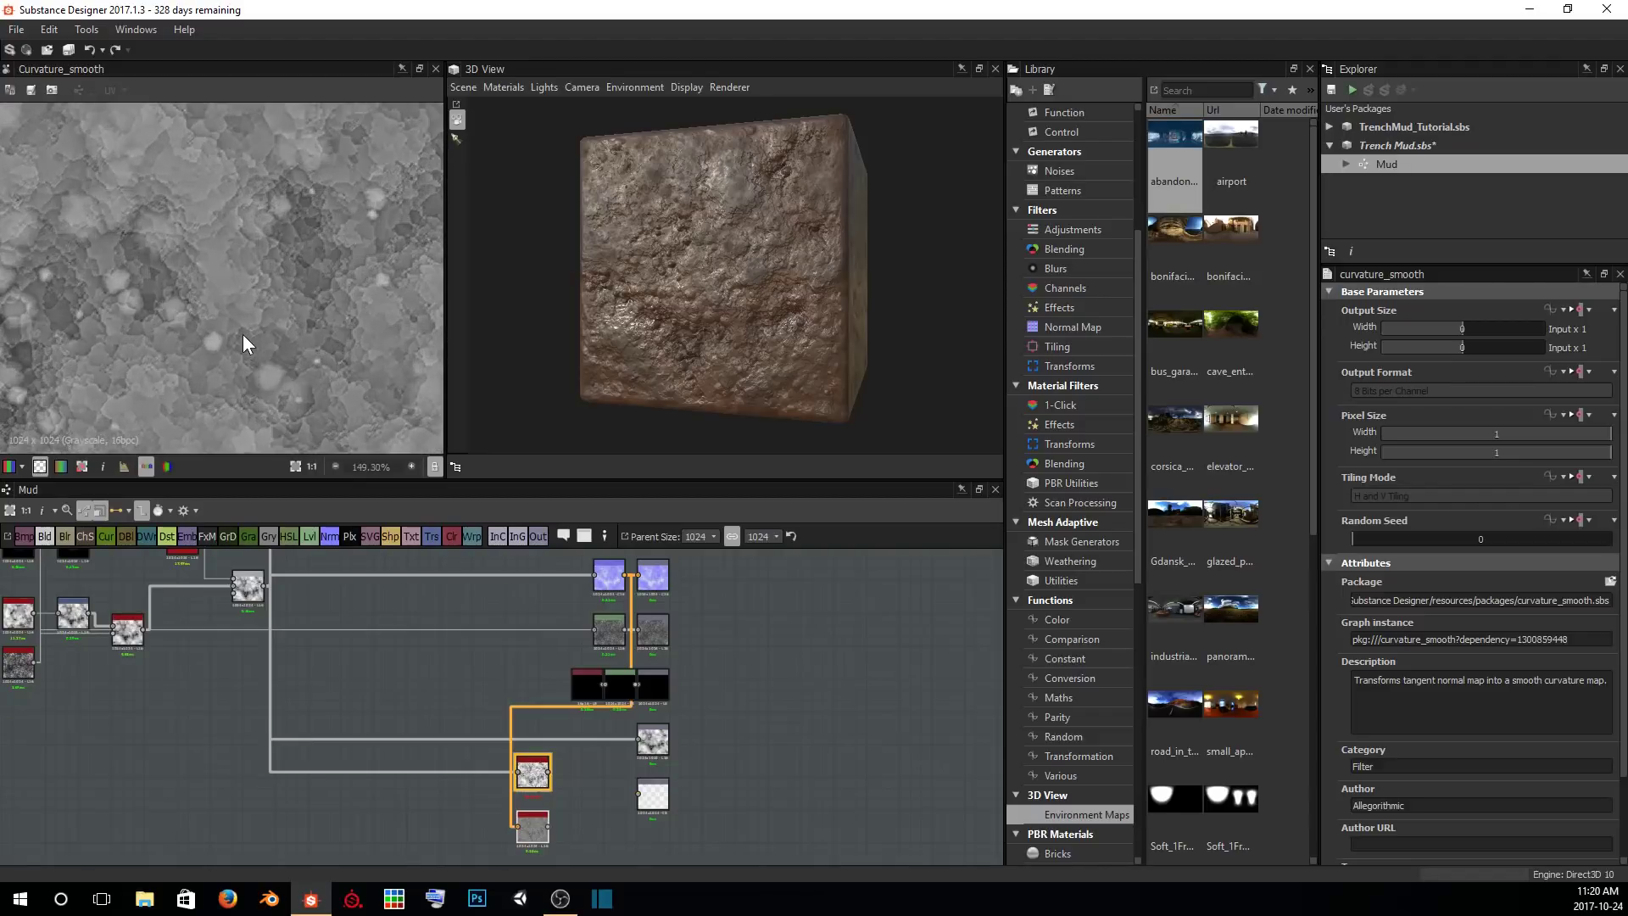
Set the Normal node's alpha channel content to Force Alpha To 1 and inspect the normal map up close.
double_click(603, 571)
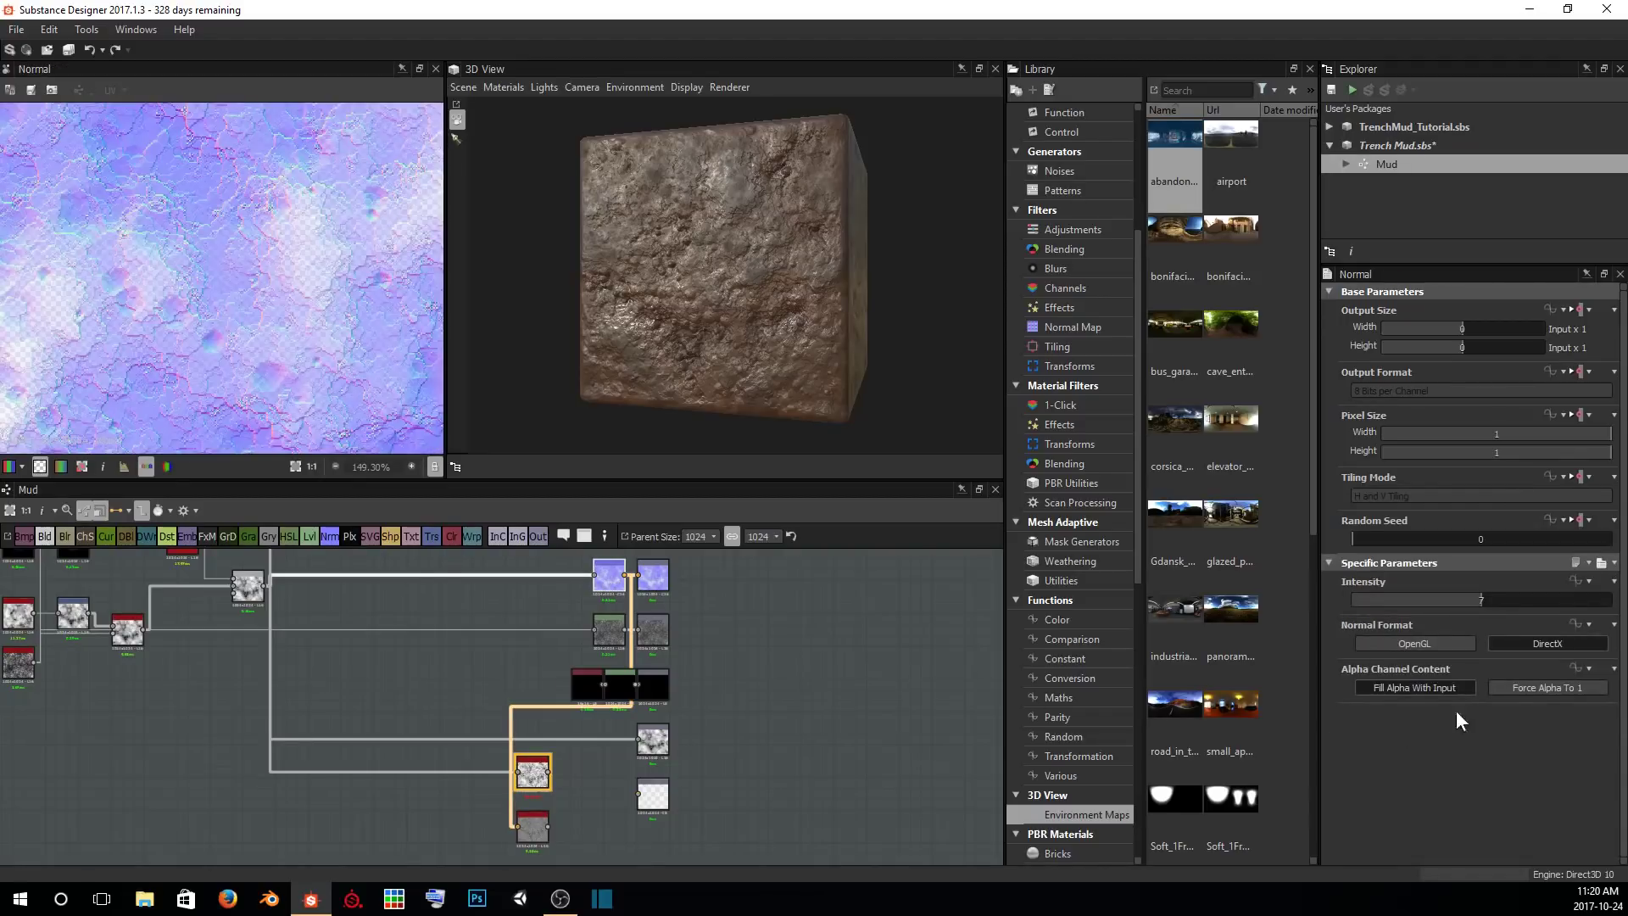
click(1514, 694)
scroll(203, 349, up, 4)
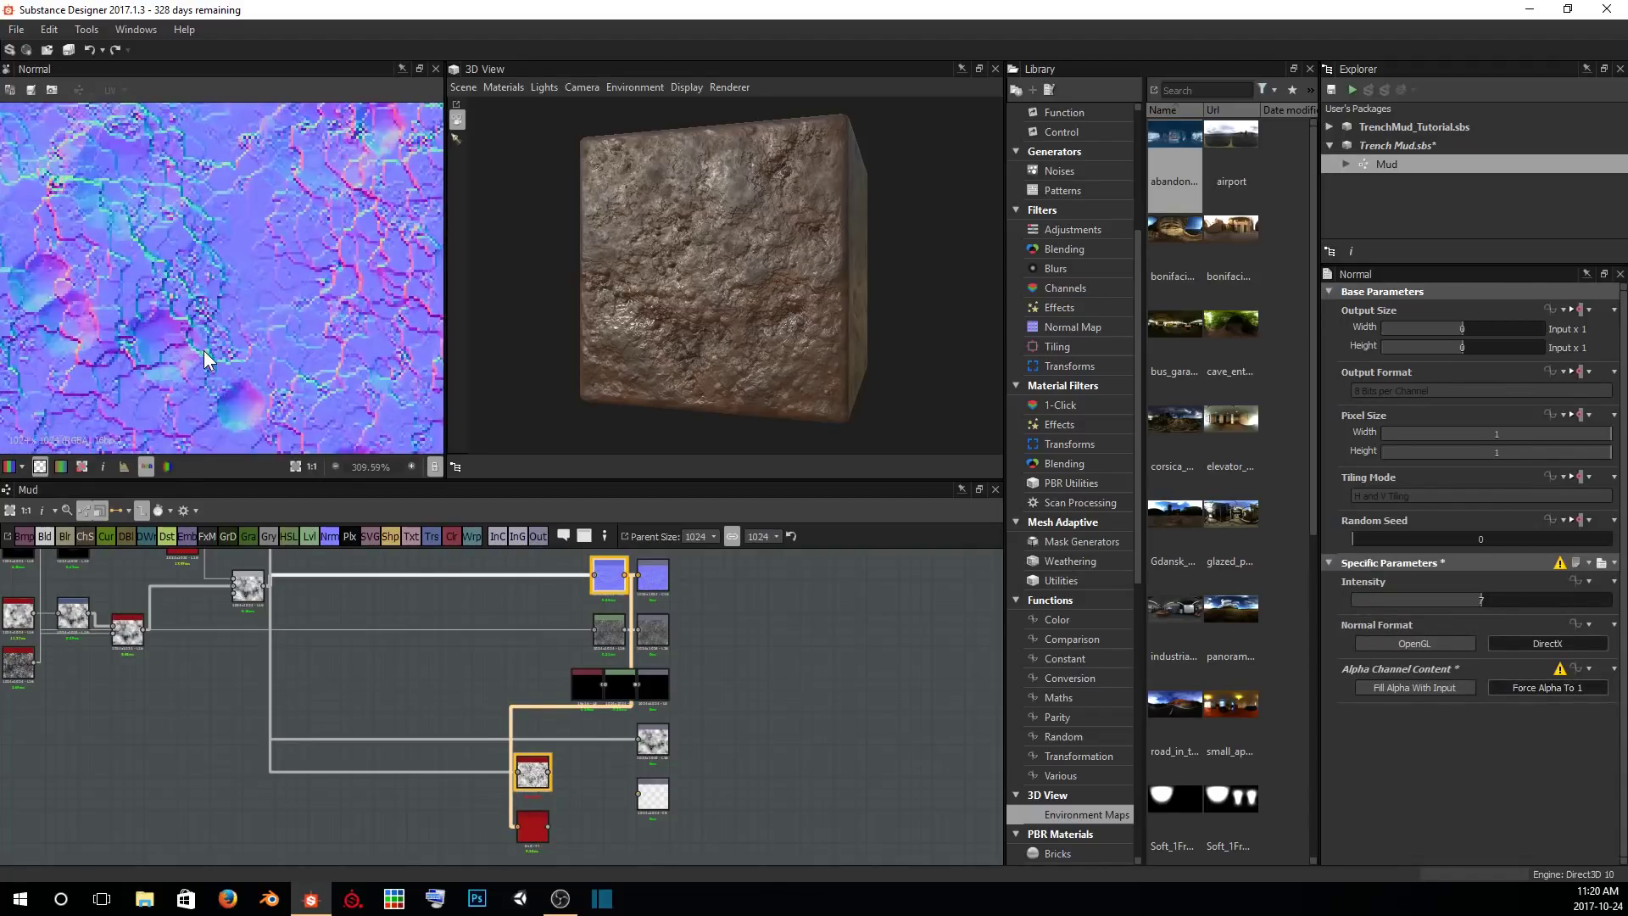
middle_drag(194, 269, 374, 182)
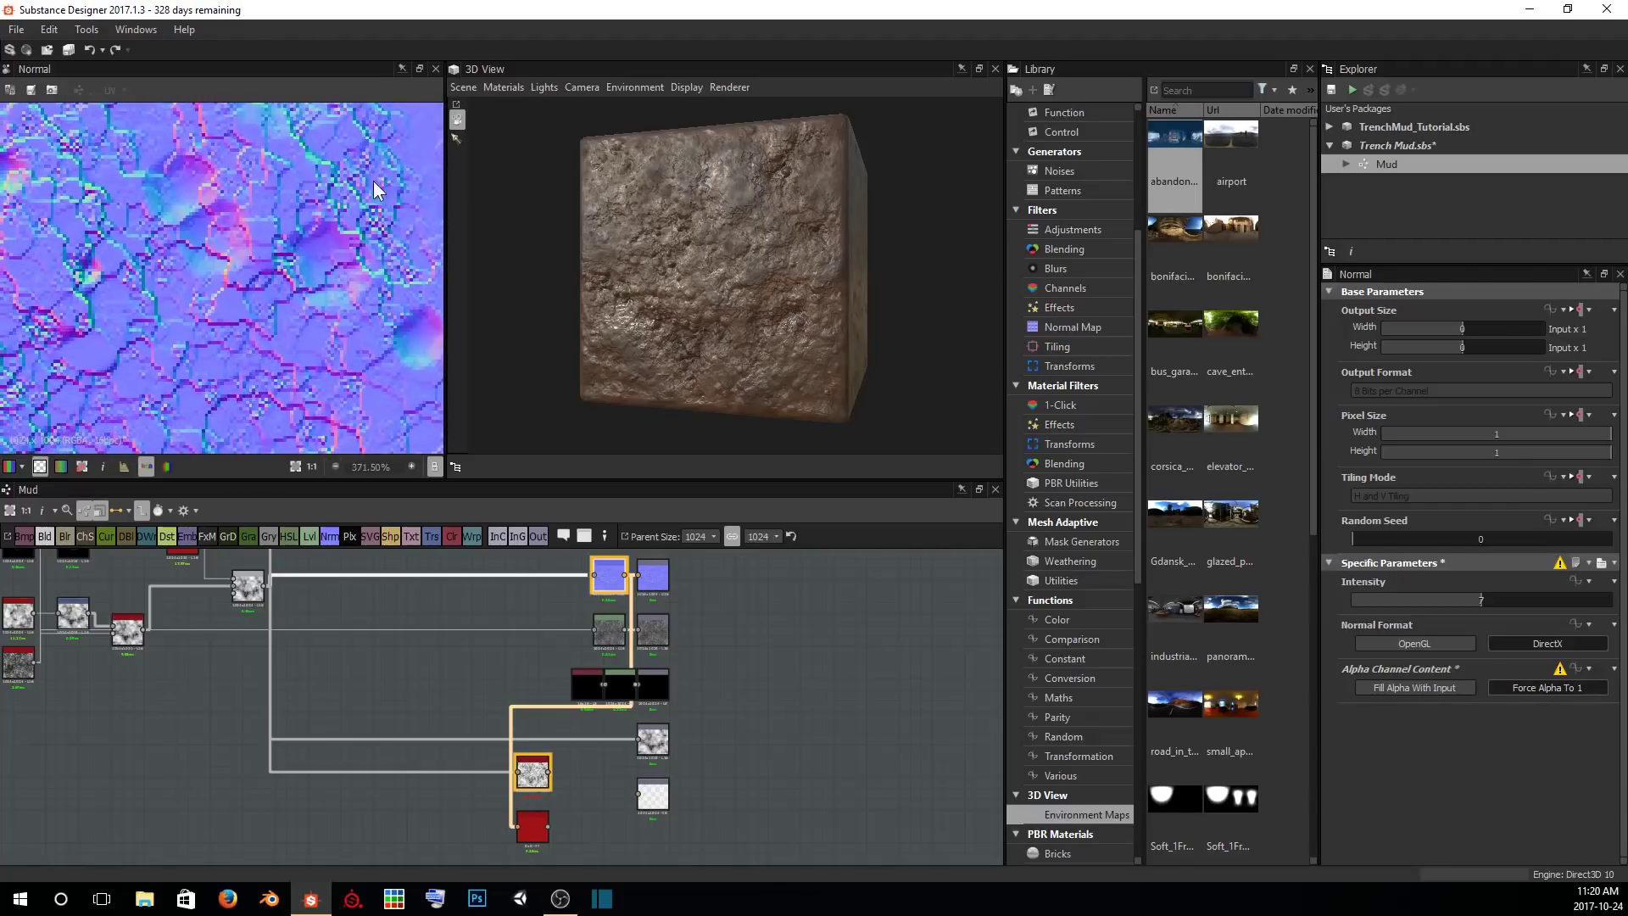
middle_drag(189, 254, 327, 236)
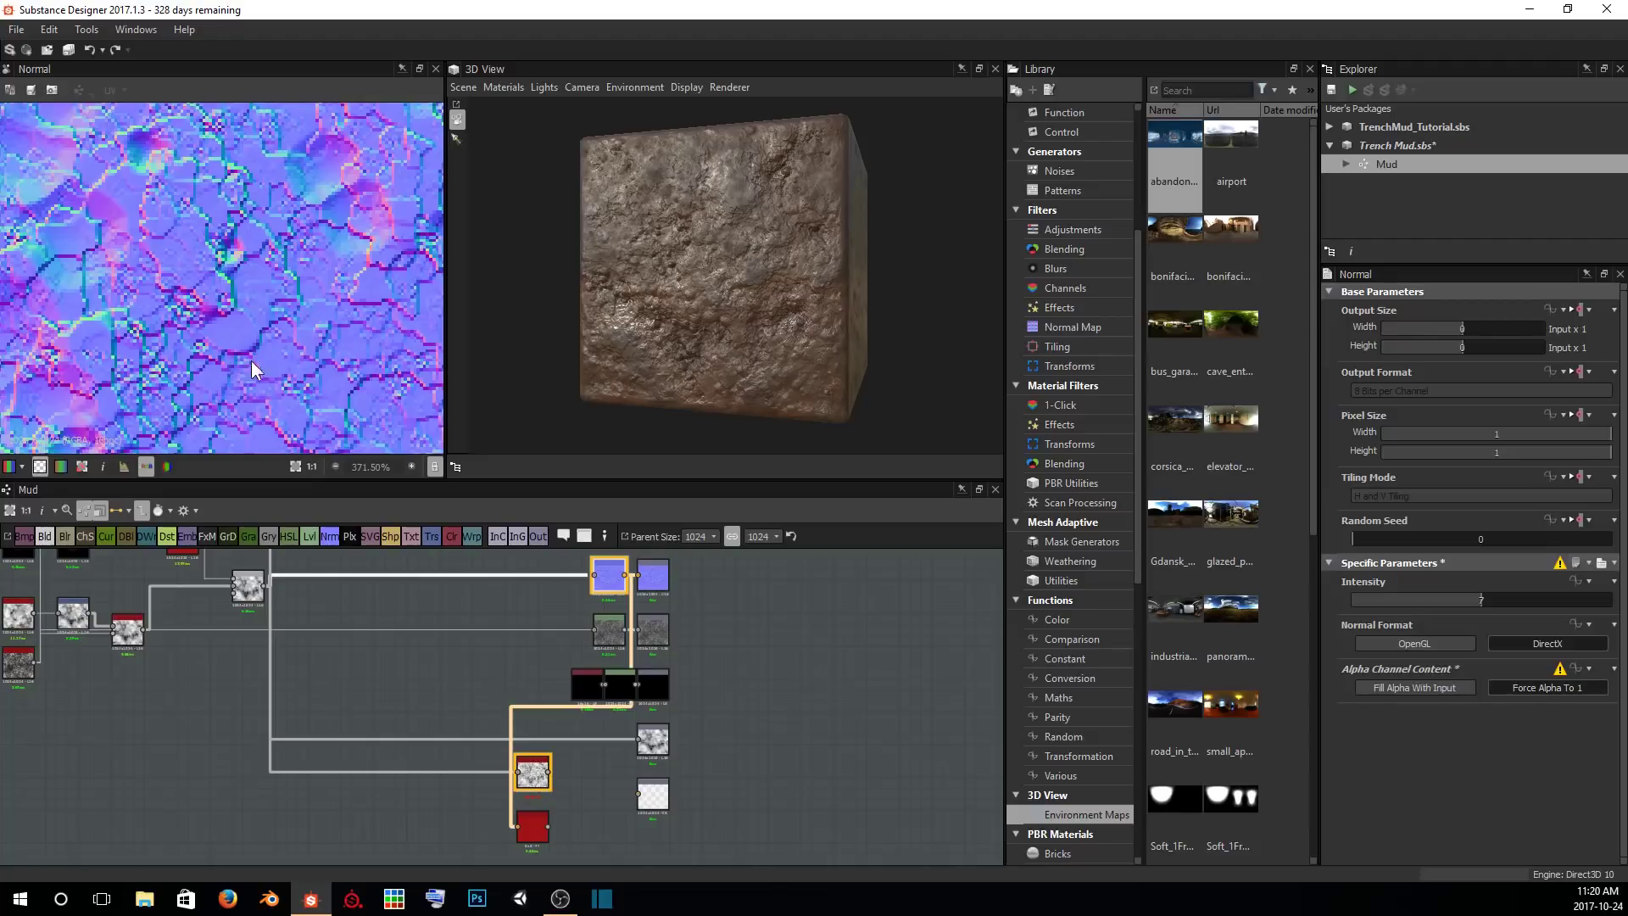
scroll(288, 224, down, 5)
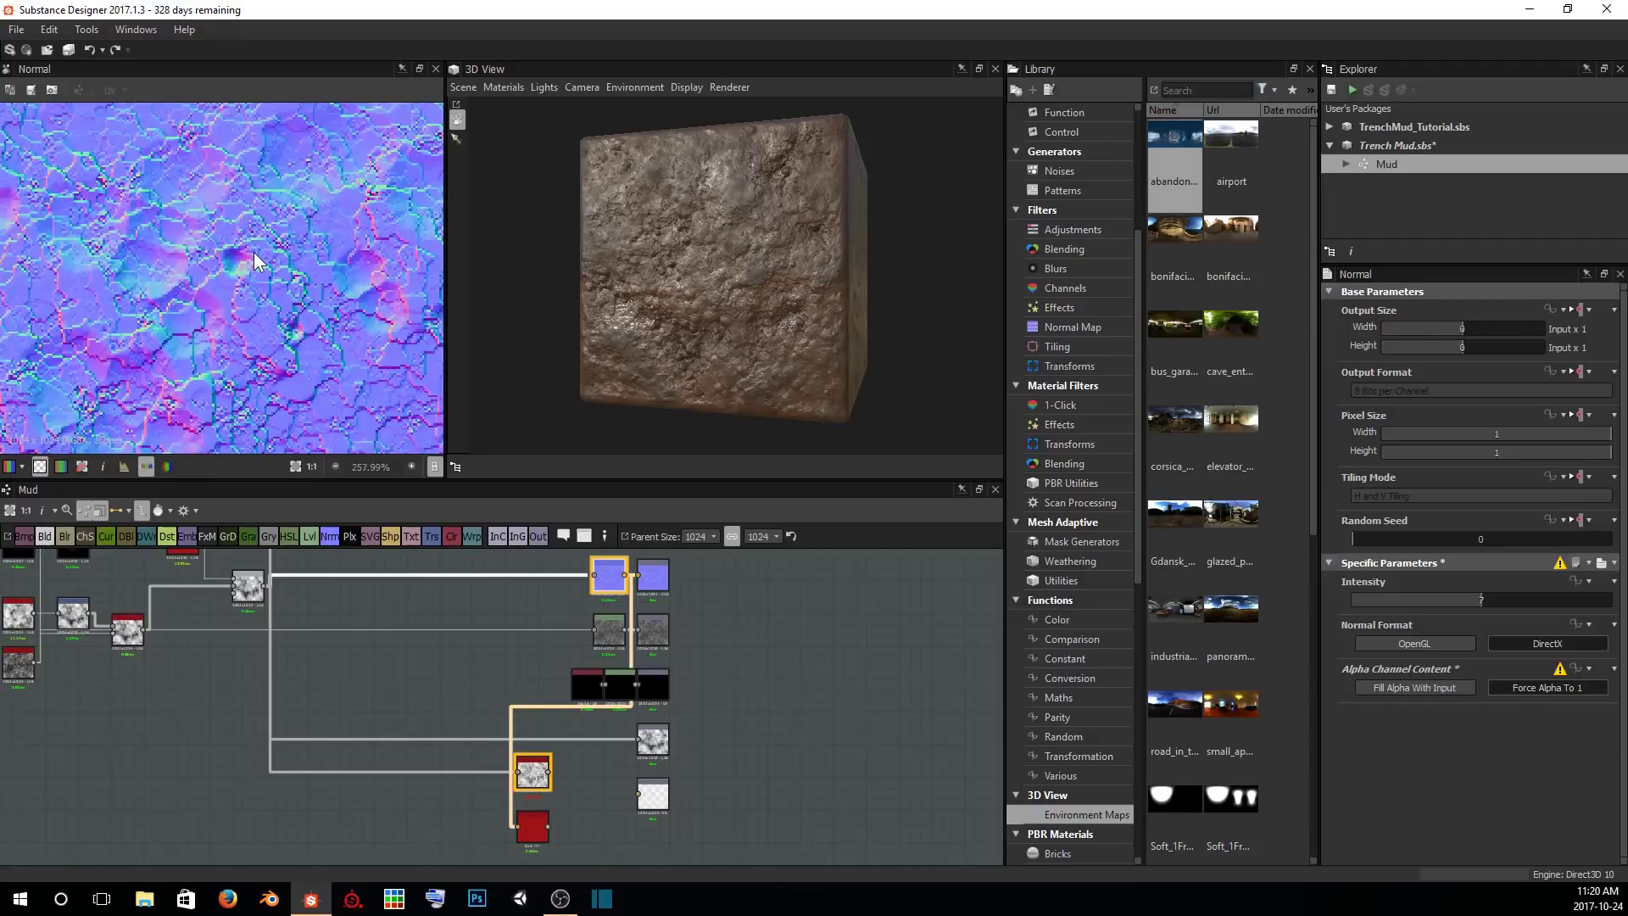
middle_drag(288, 280, 168, 164)
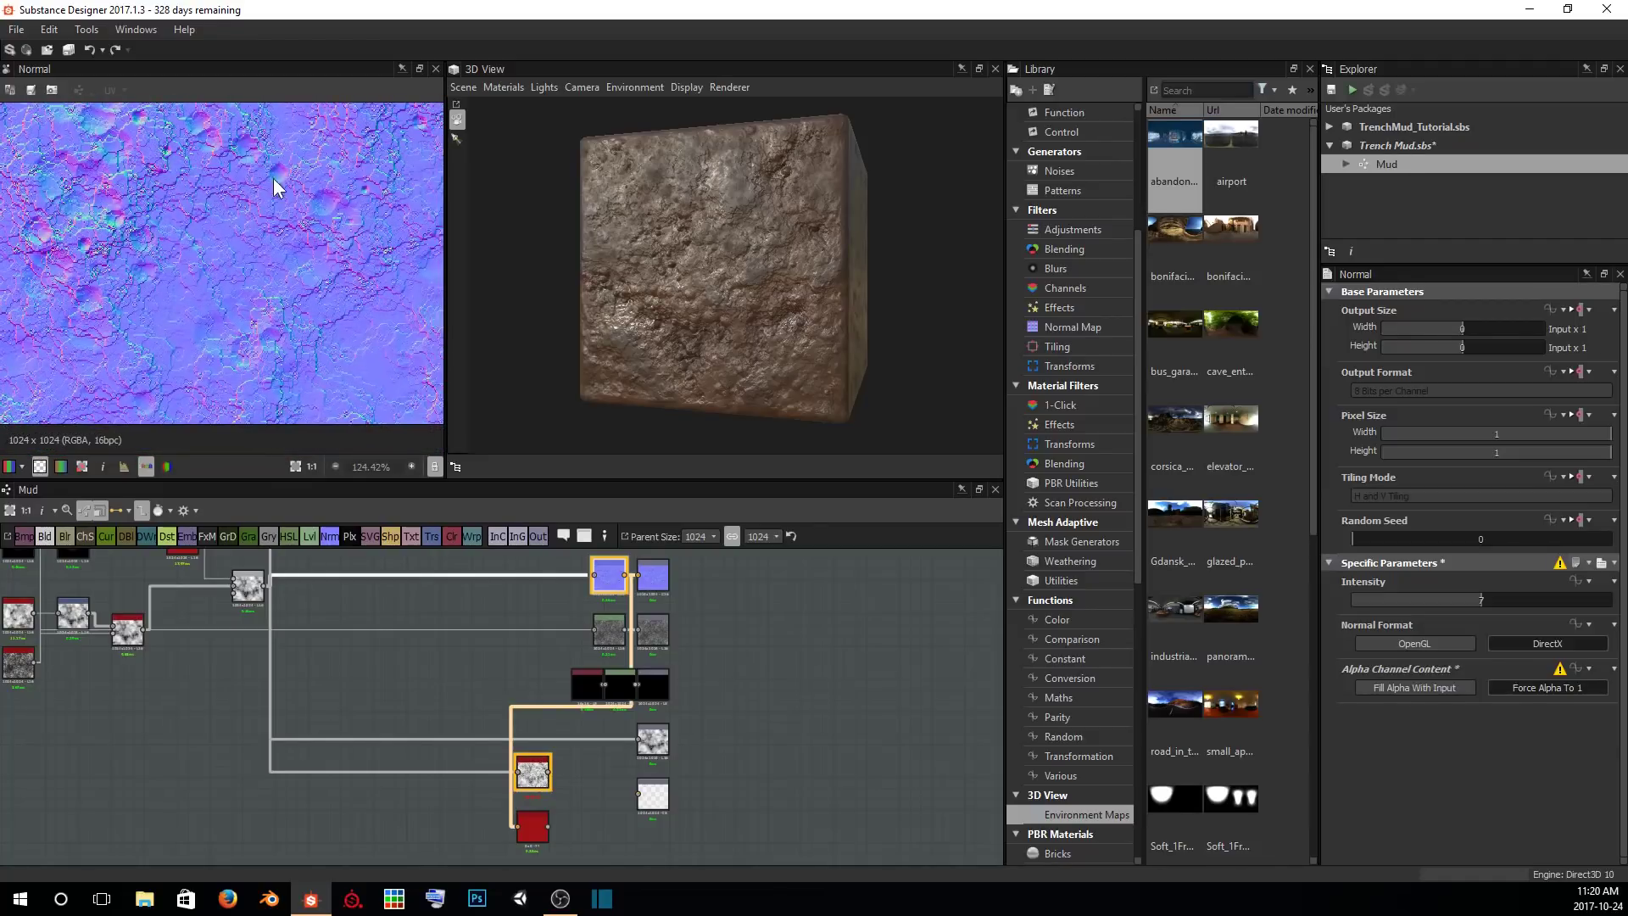
middle_drag(273, 178, 122, 336)
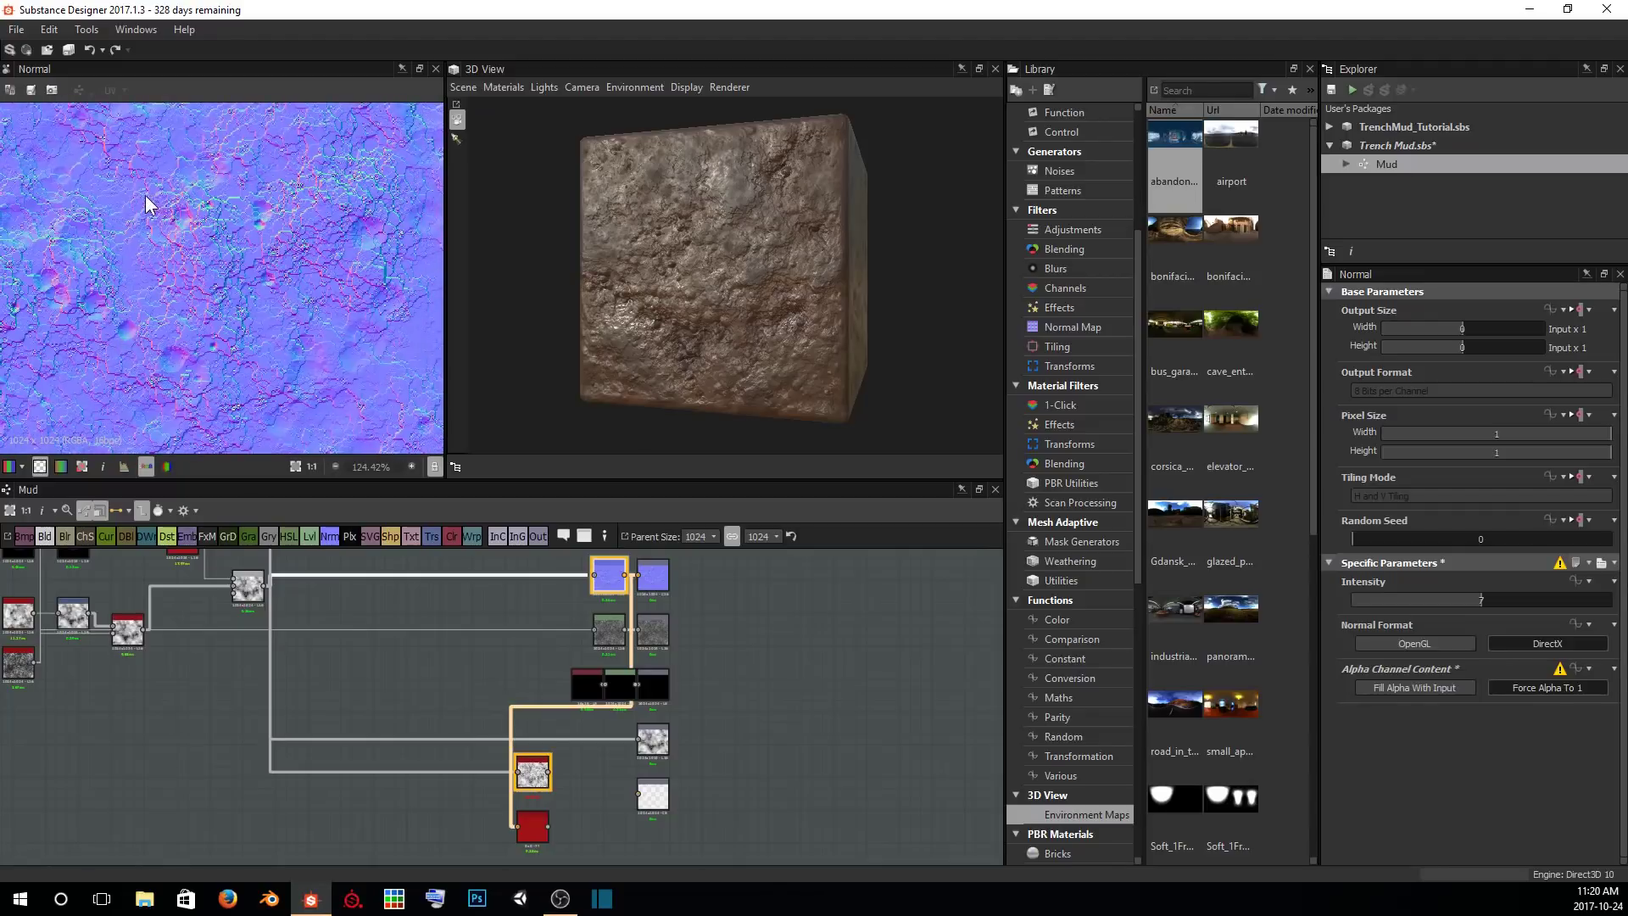
middle_drag(332, 166, 232, 321)
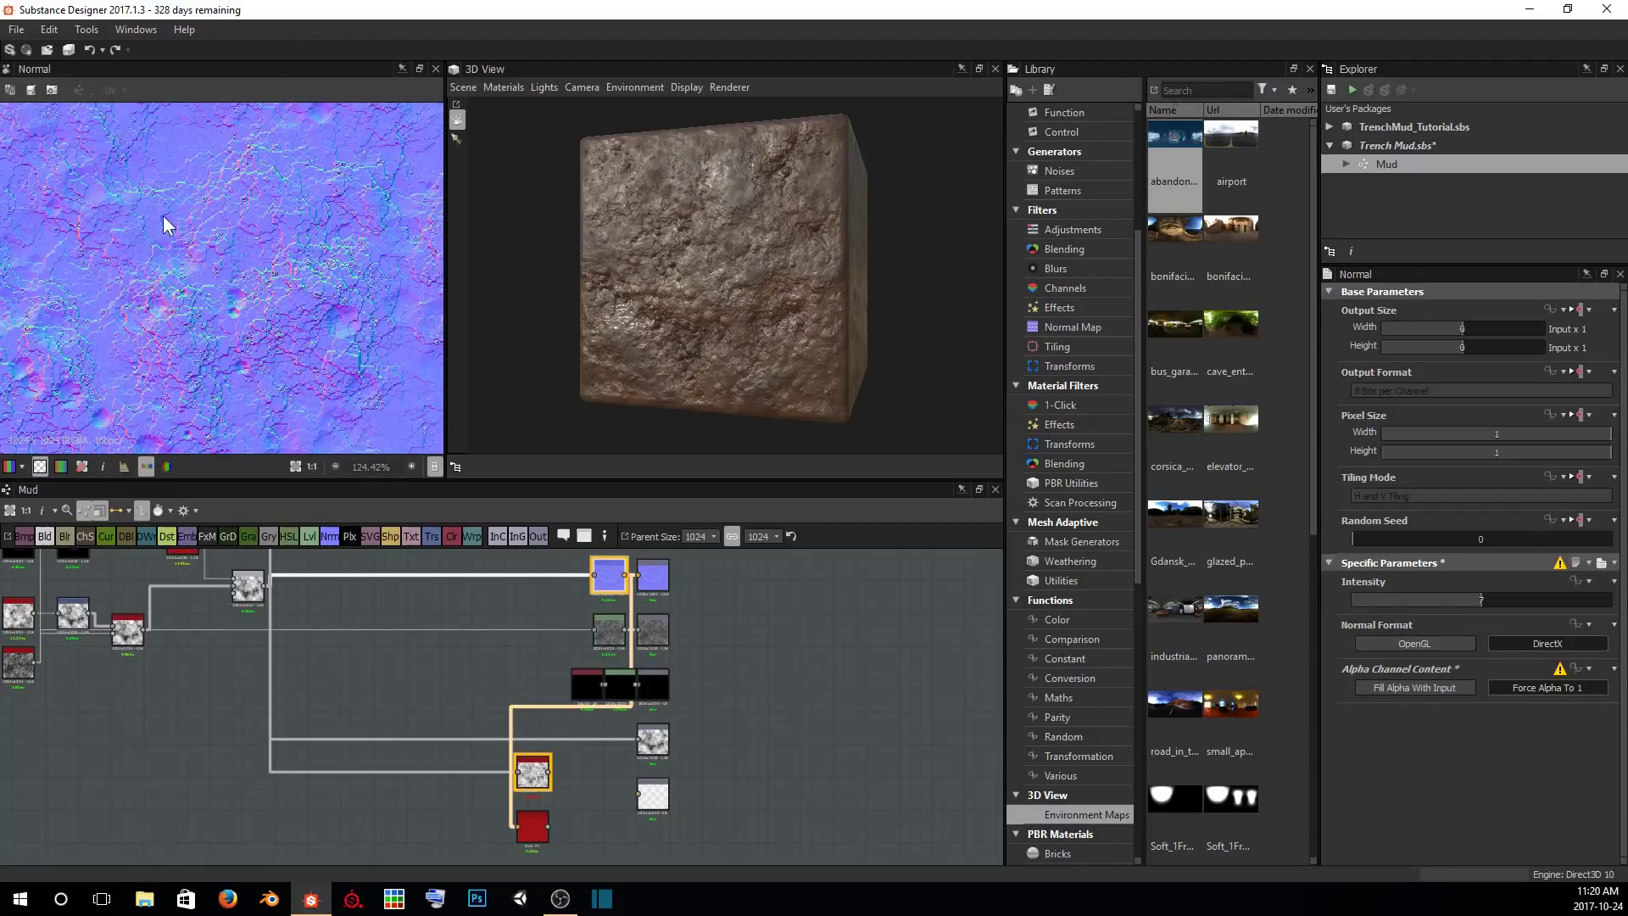
Preview the Curvature Smooth node's map again and examine its detail up close.
double_click(534, 826)
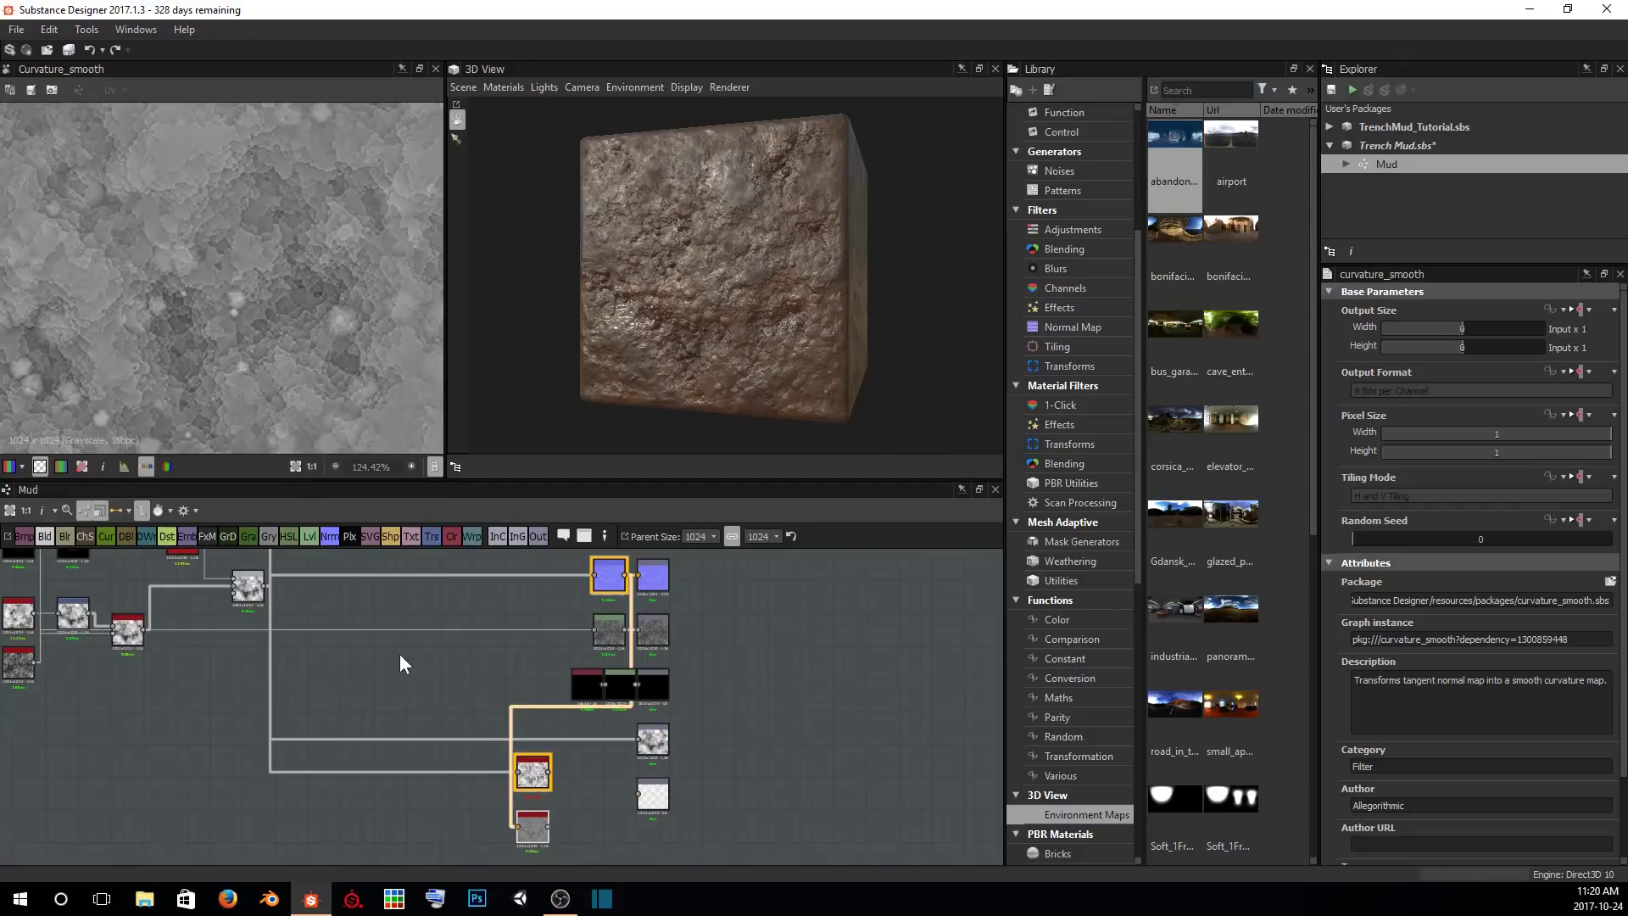
middle_drag(91, 363, 273, 281)
scroll(157, 243, up, 3)
middle_drag(158, 242, 256, 251)
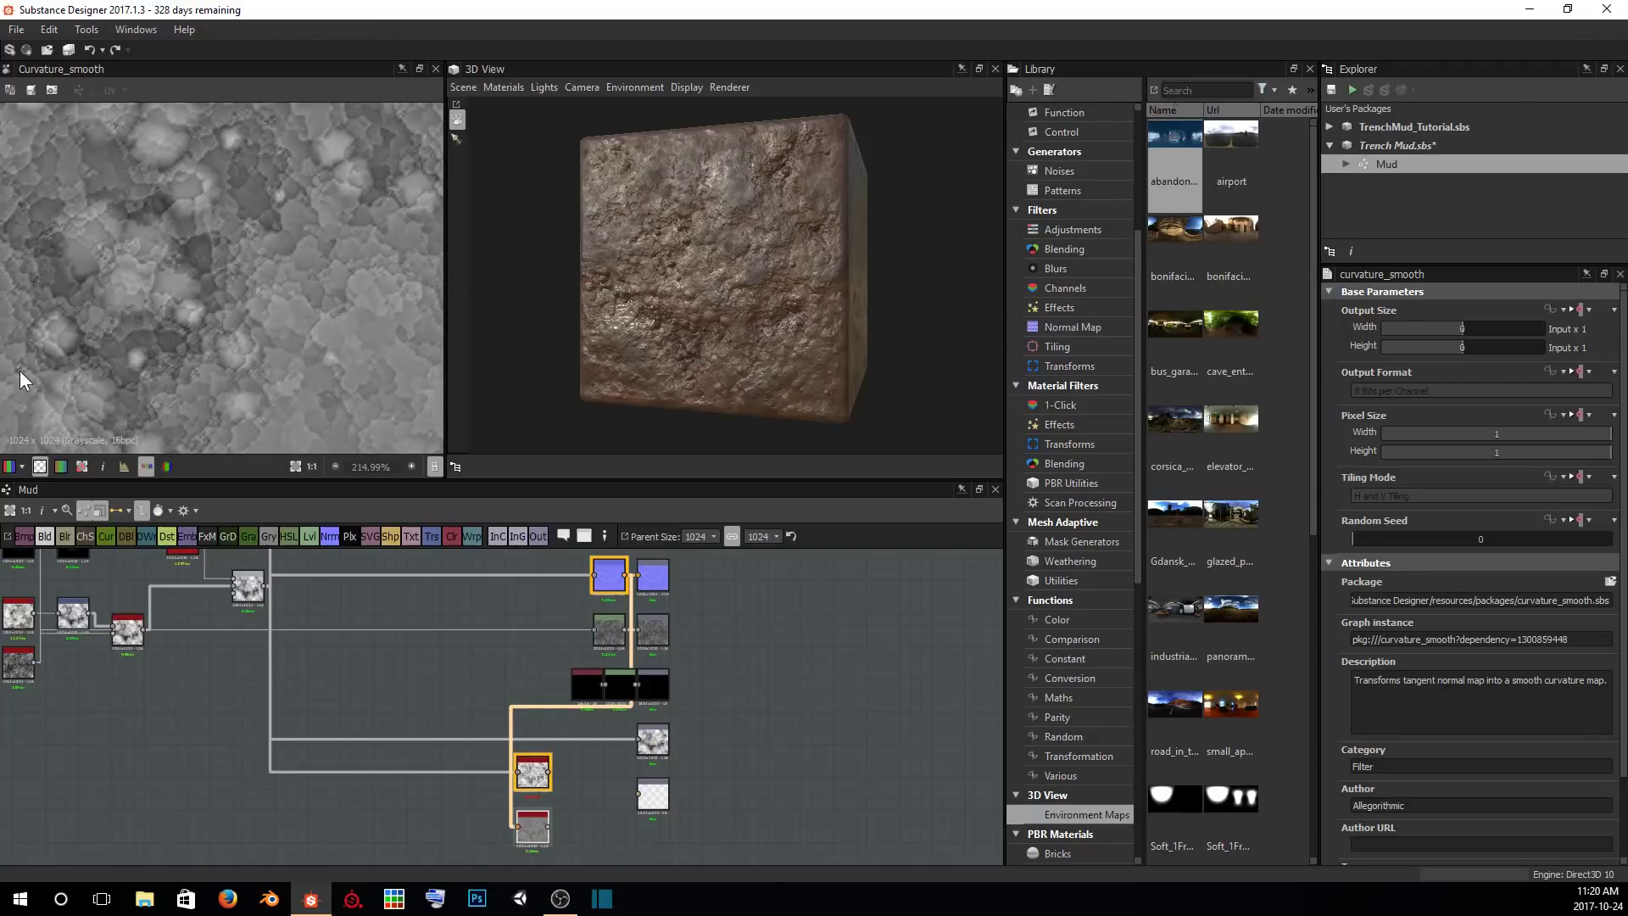
Add a Curvature Sobel node, detach it from the Curvature Smooth output and place it directly below that node.
scroll(479, 739, up, 3)
key(space)
text(cv)
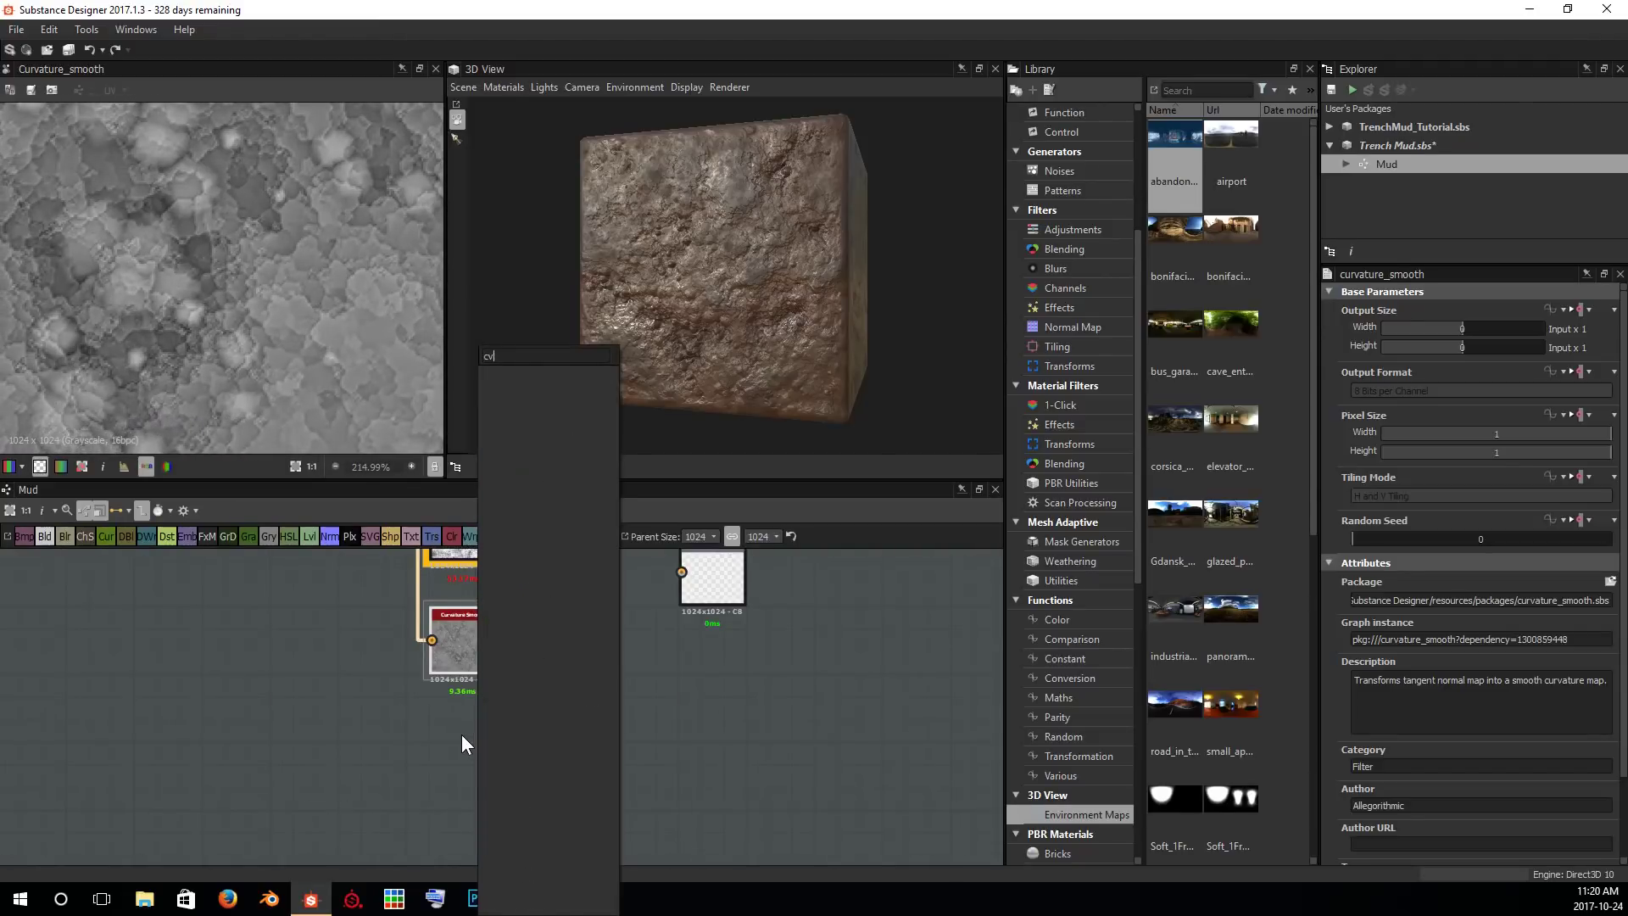
key(BackSpace)
text(urvat)
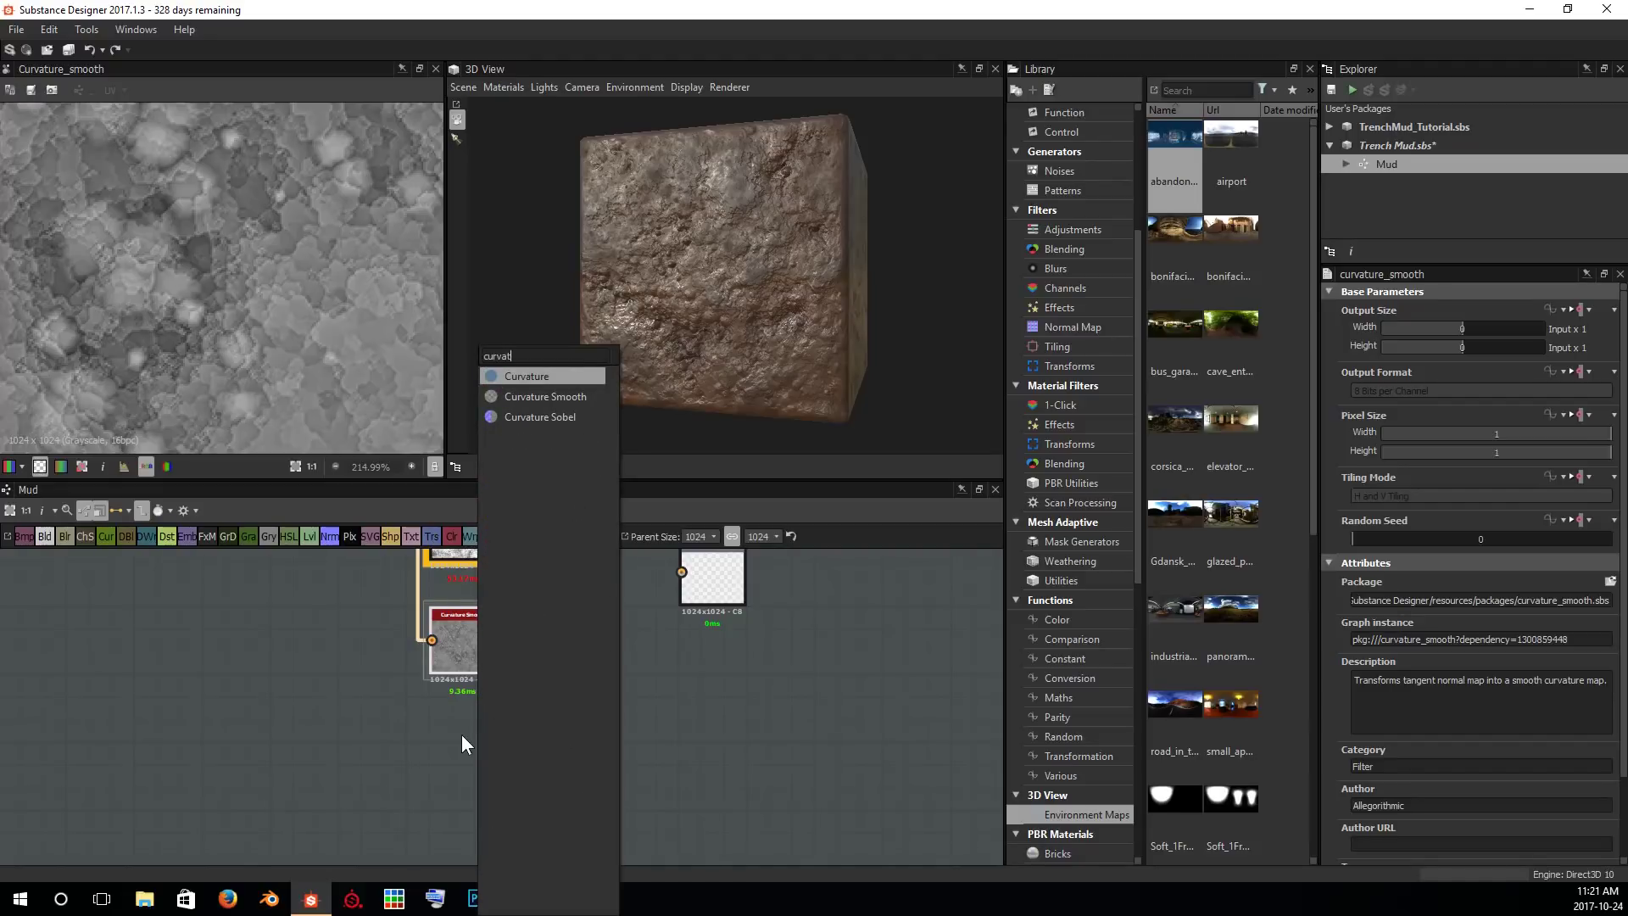
click(540, 418)
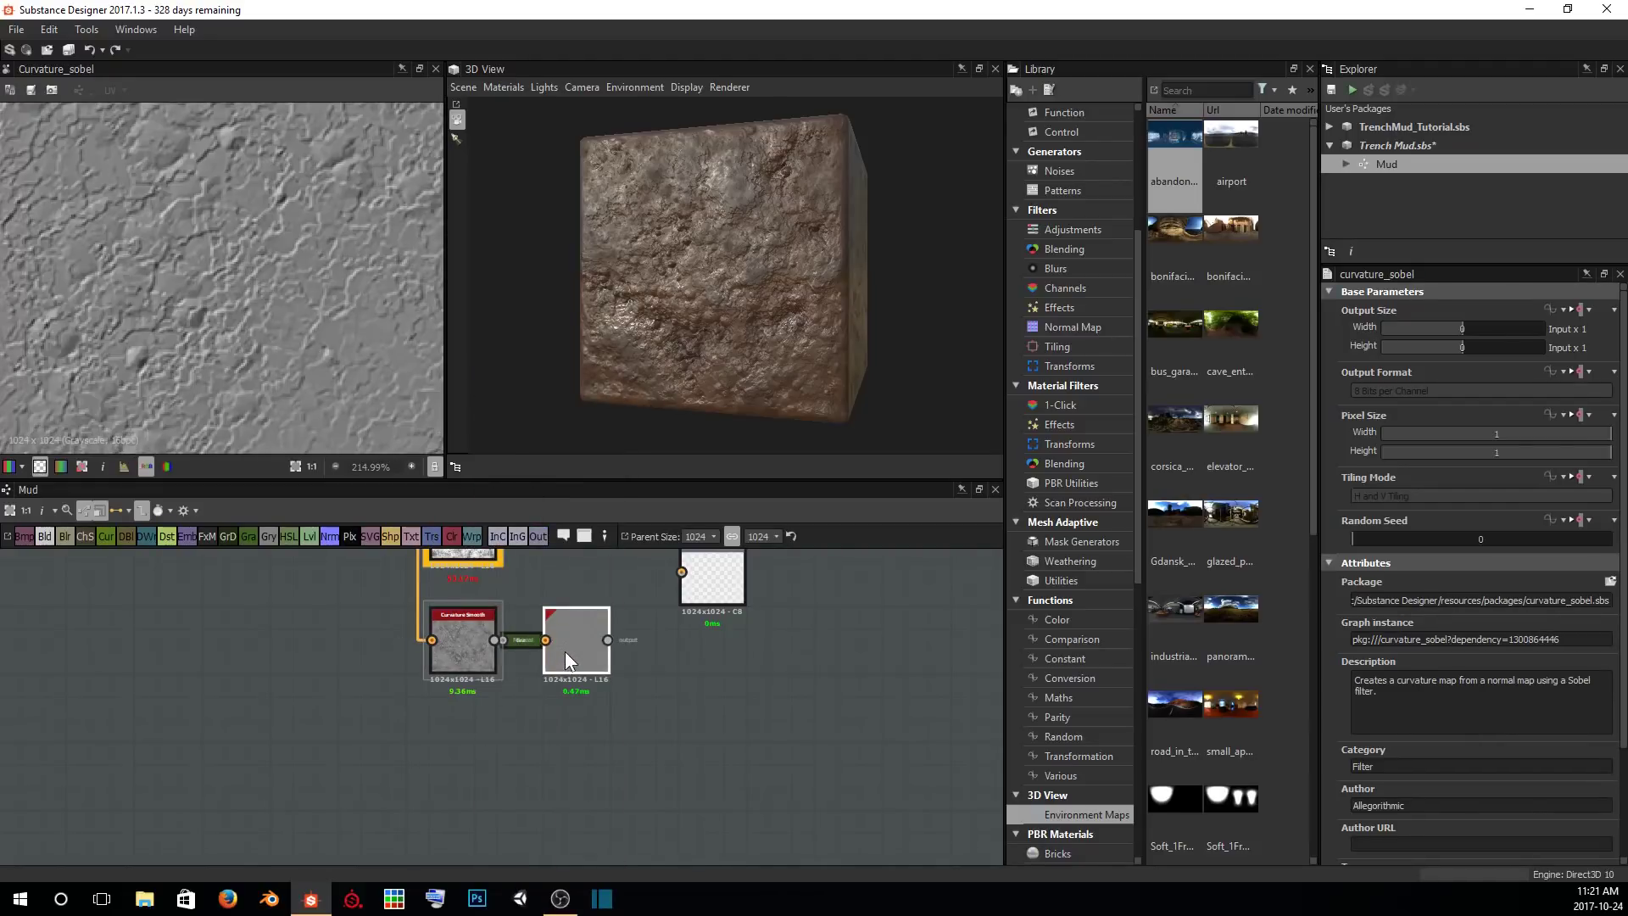
drag(581, 679, 556, 786)
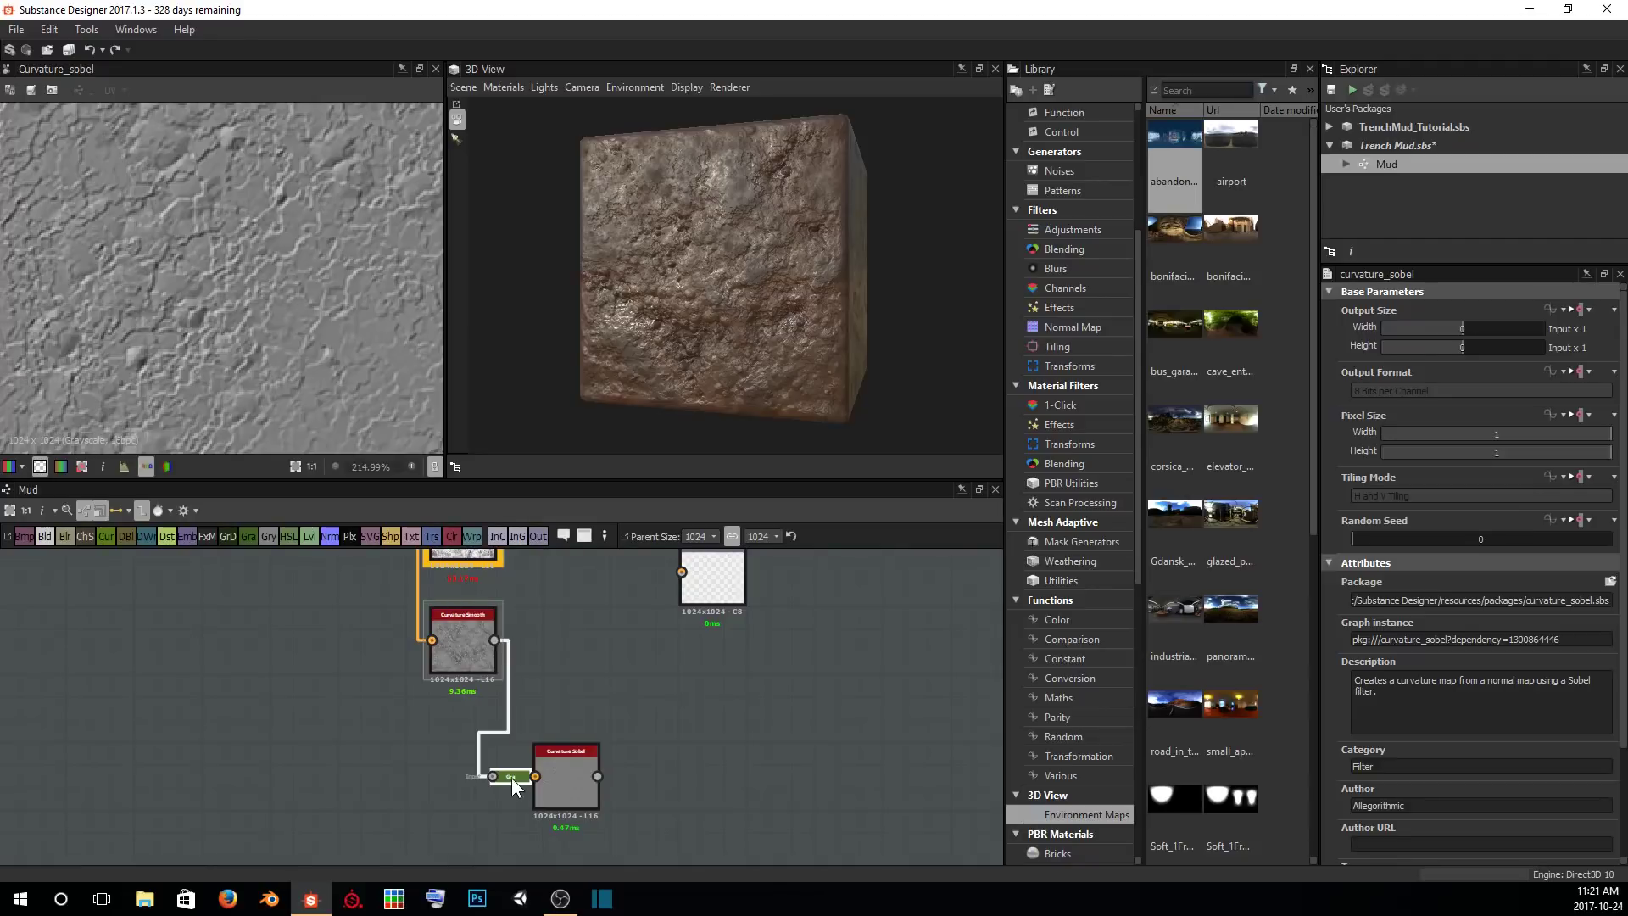
drag(546, 755, 463, 724)
Connect the Normal node's output to the Curvature Sobel node's Normal input and inspect the resulting edge map up close.
scroll(513, 655, down, 5)
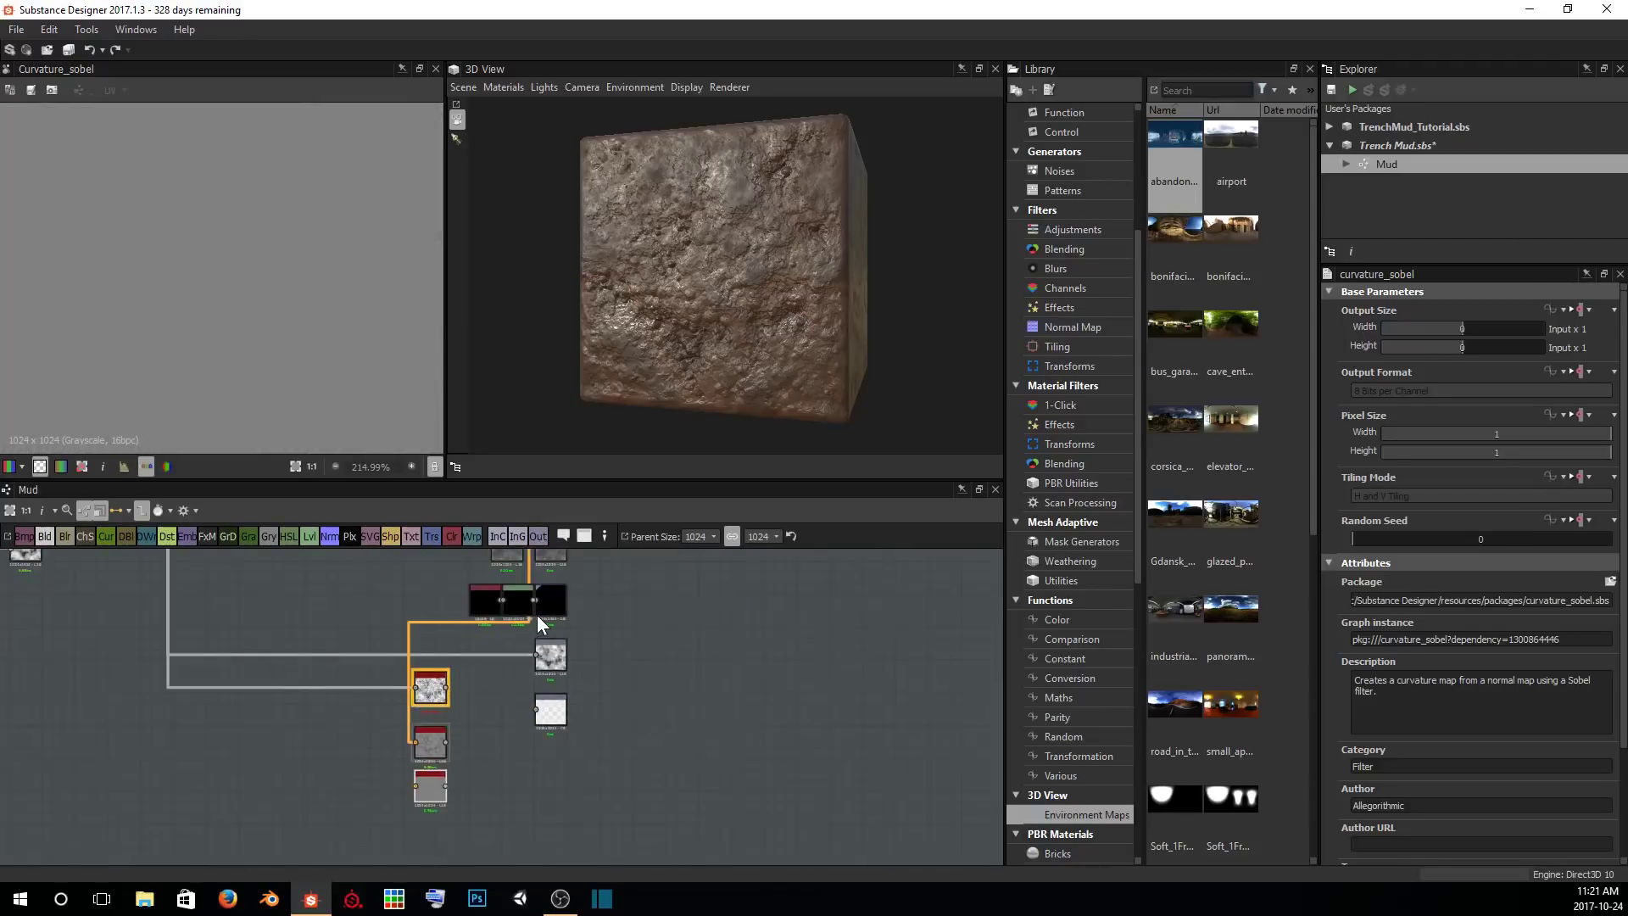
middle_drag(549, 560, 546, 592)
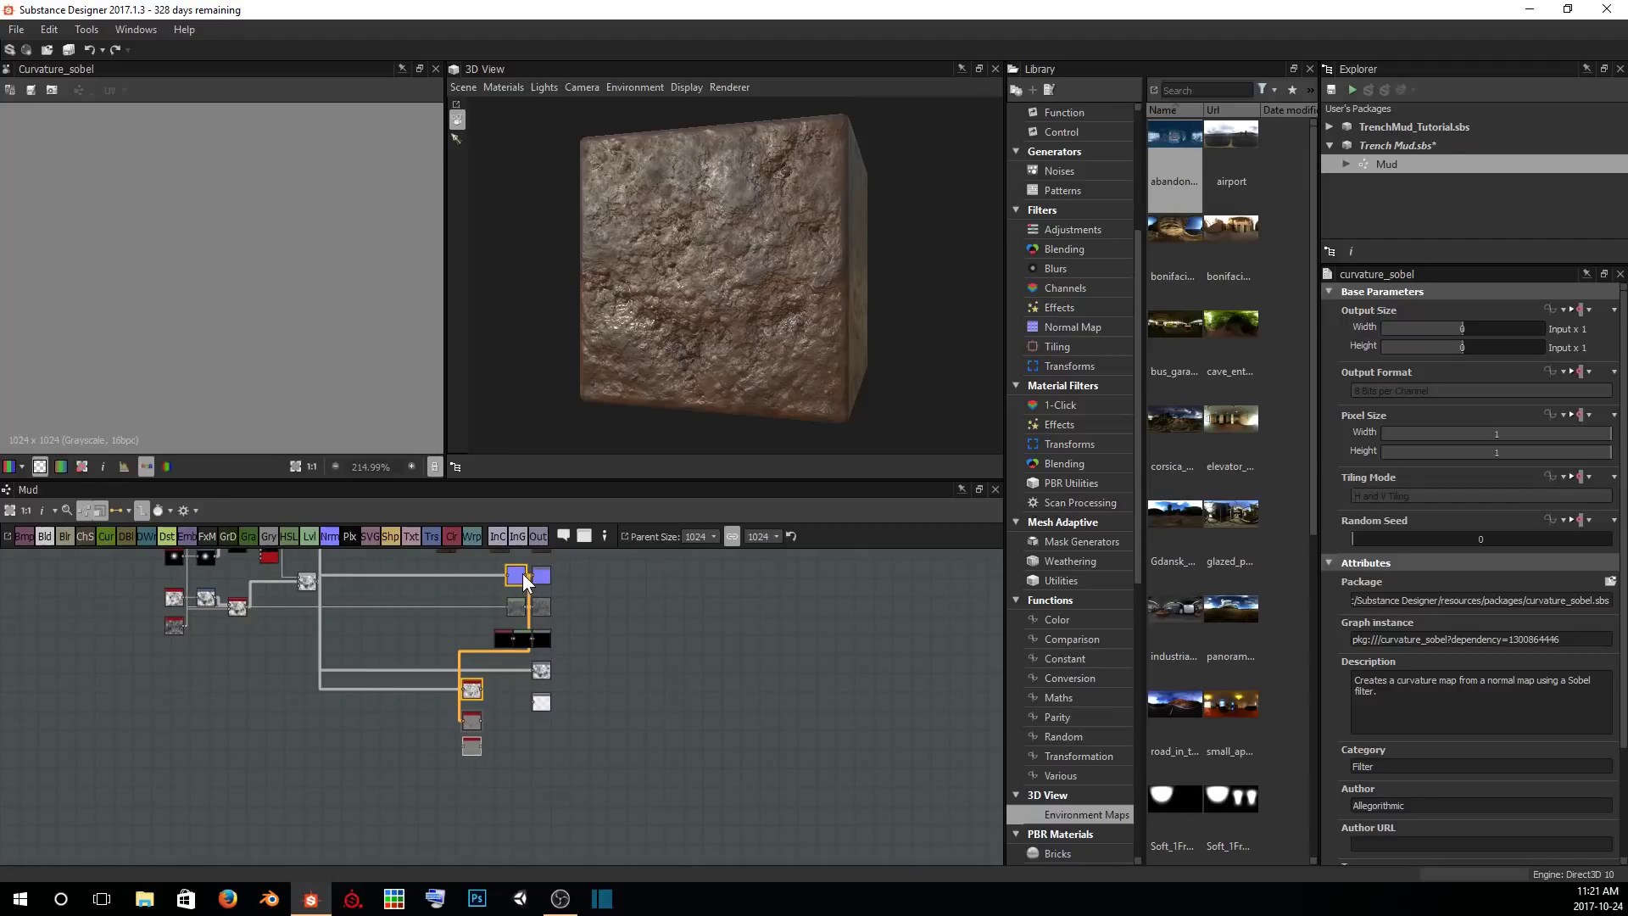
drag(525, 575, 461, 745)
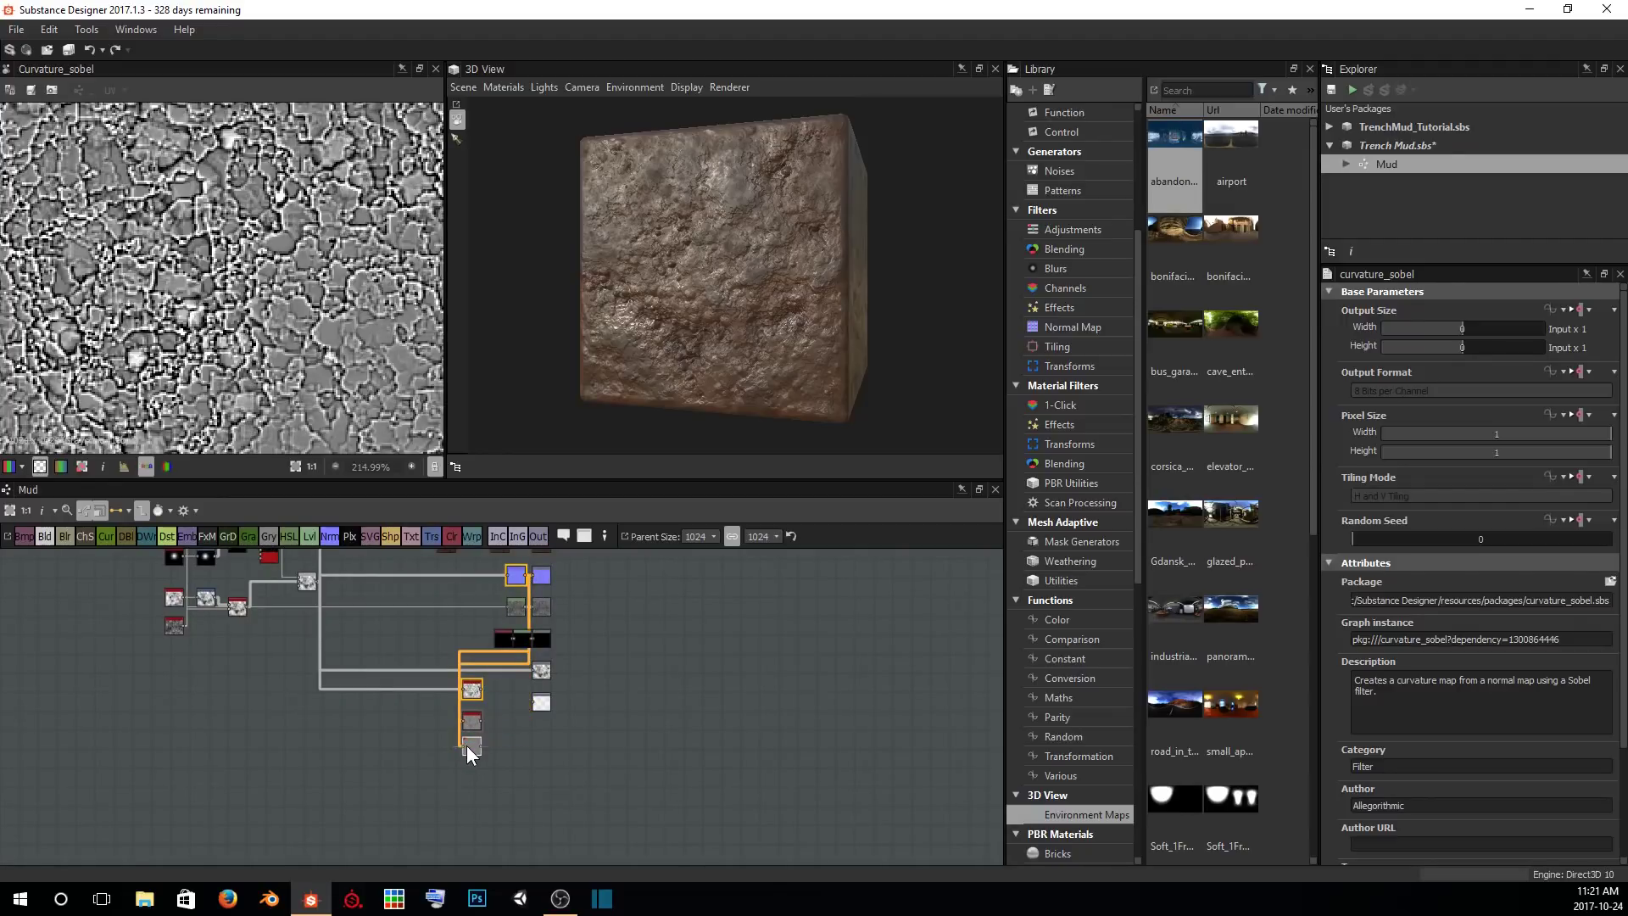
scroll(286, 349, down, 3)
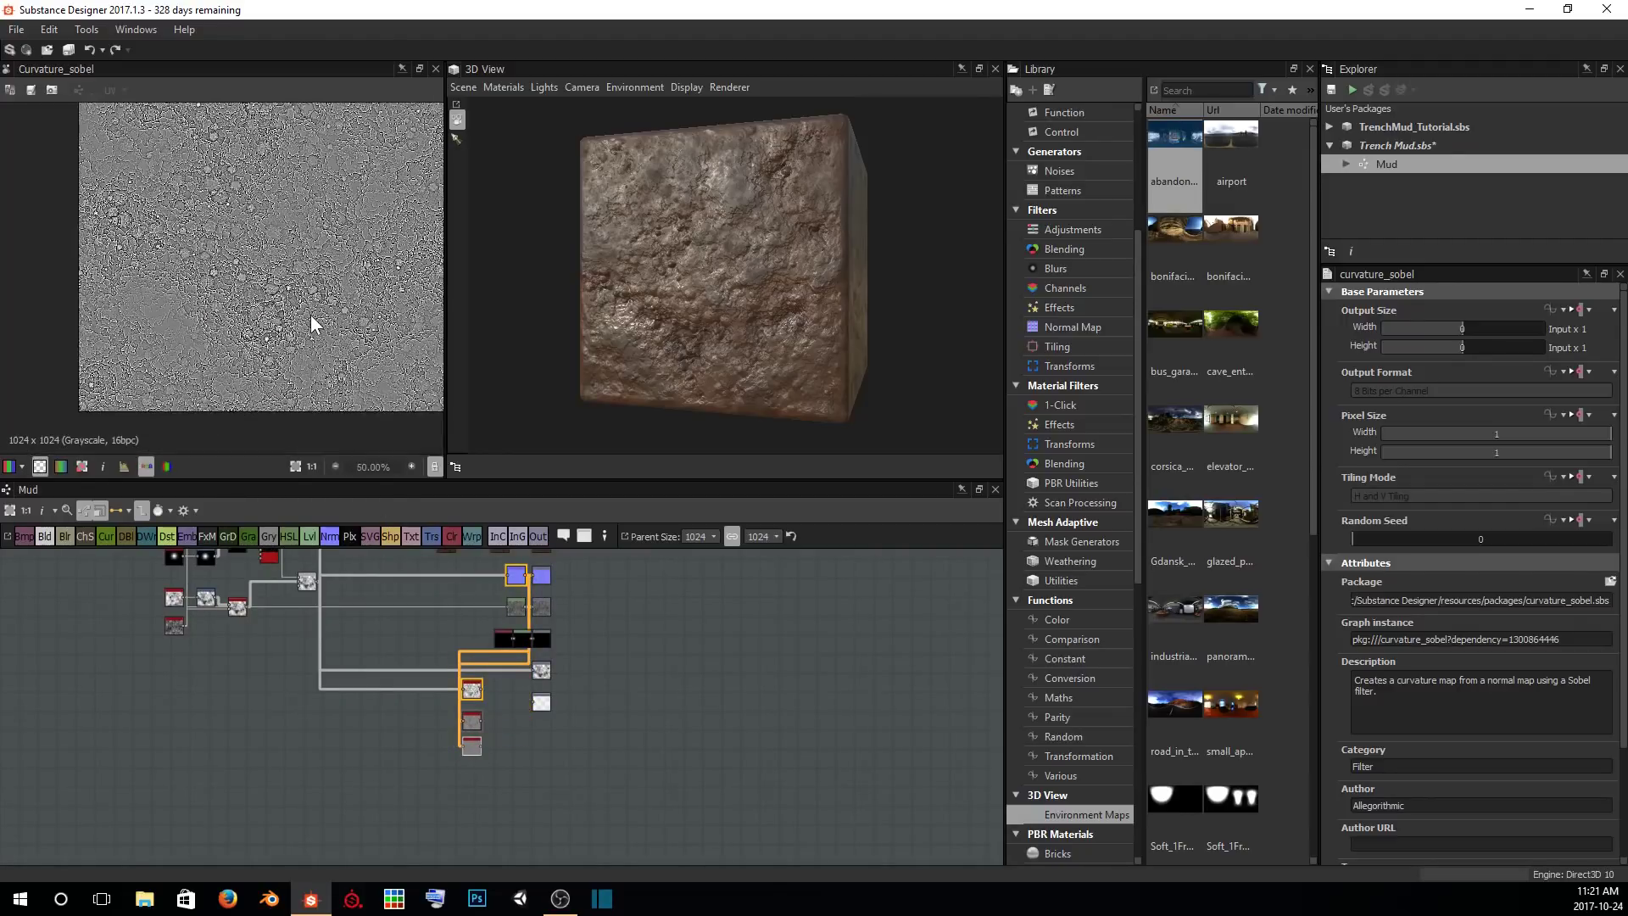
scroll(308, 313, up, 6)
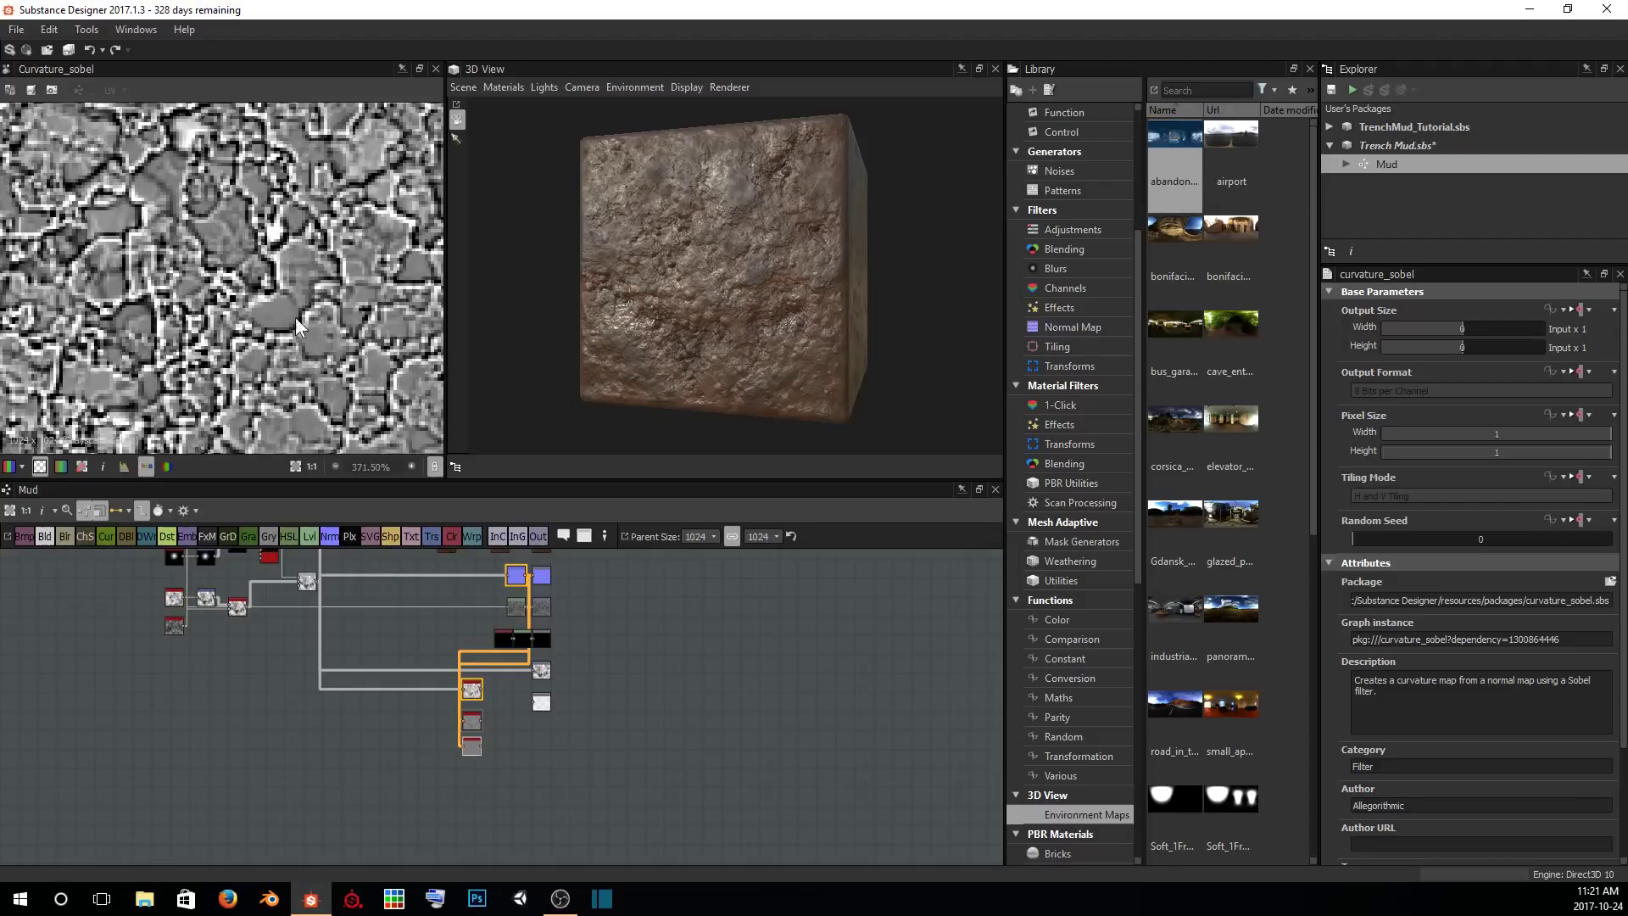
scroll(302, 270, up, 1)
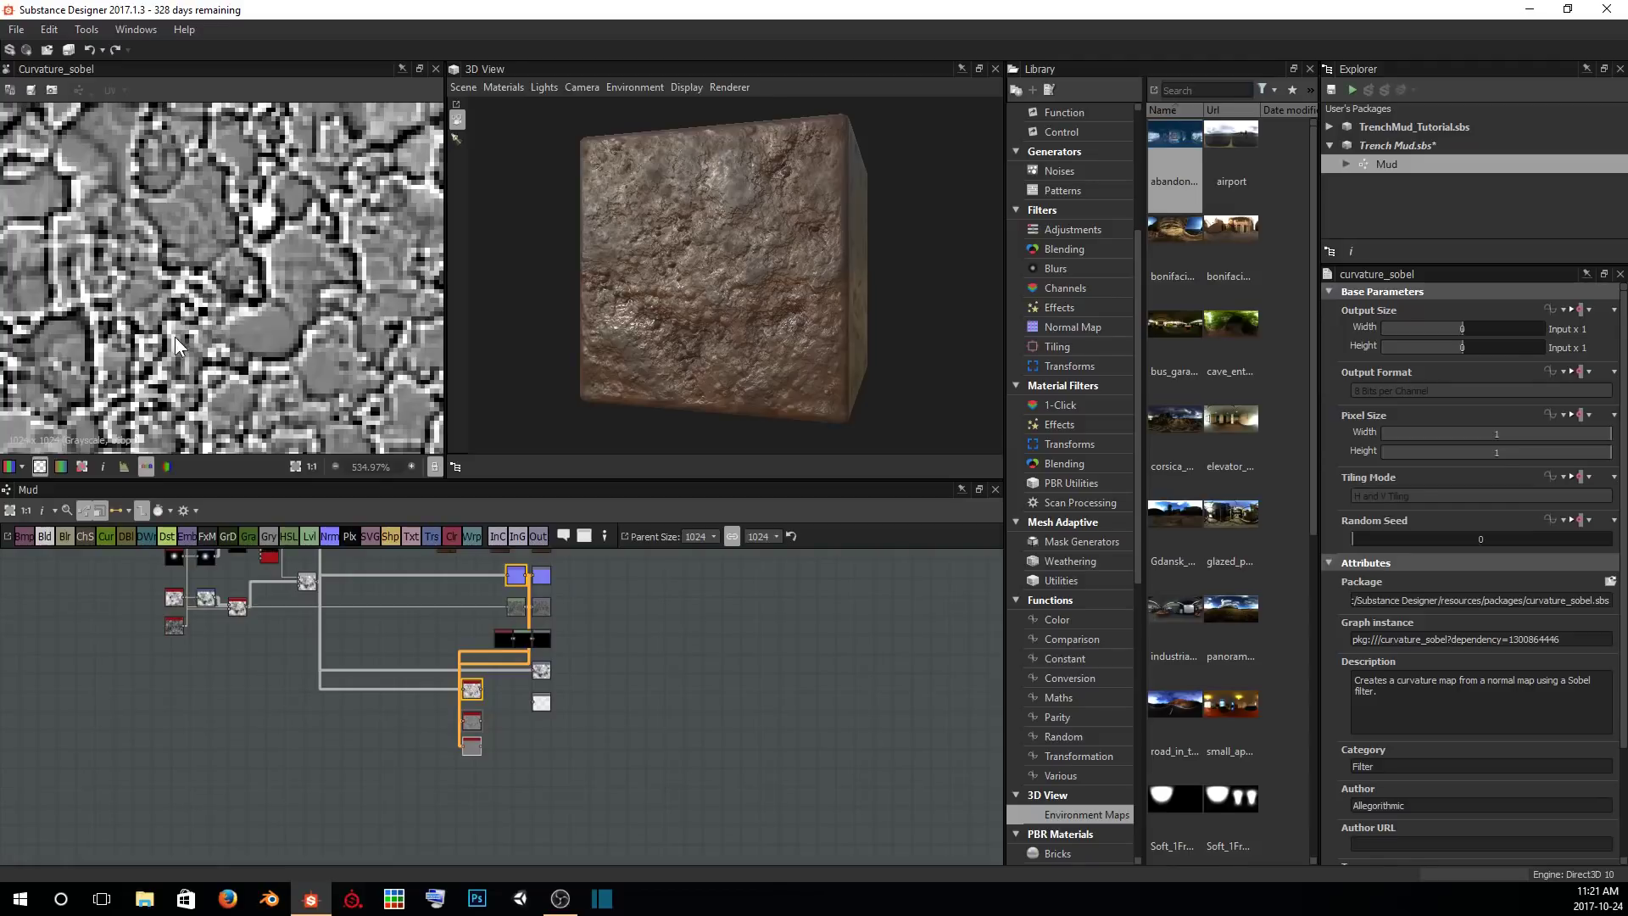
middle_drag(154, 351, 320, 265)
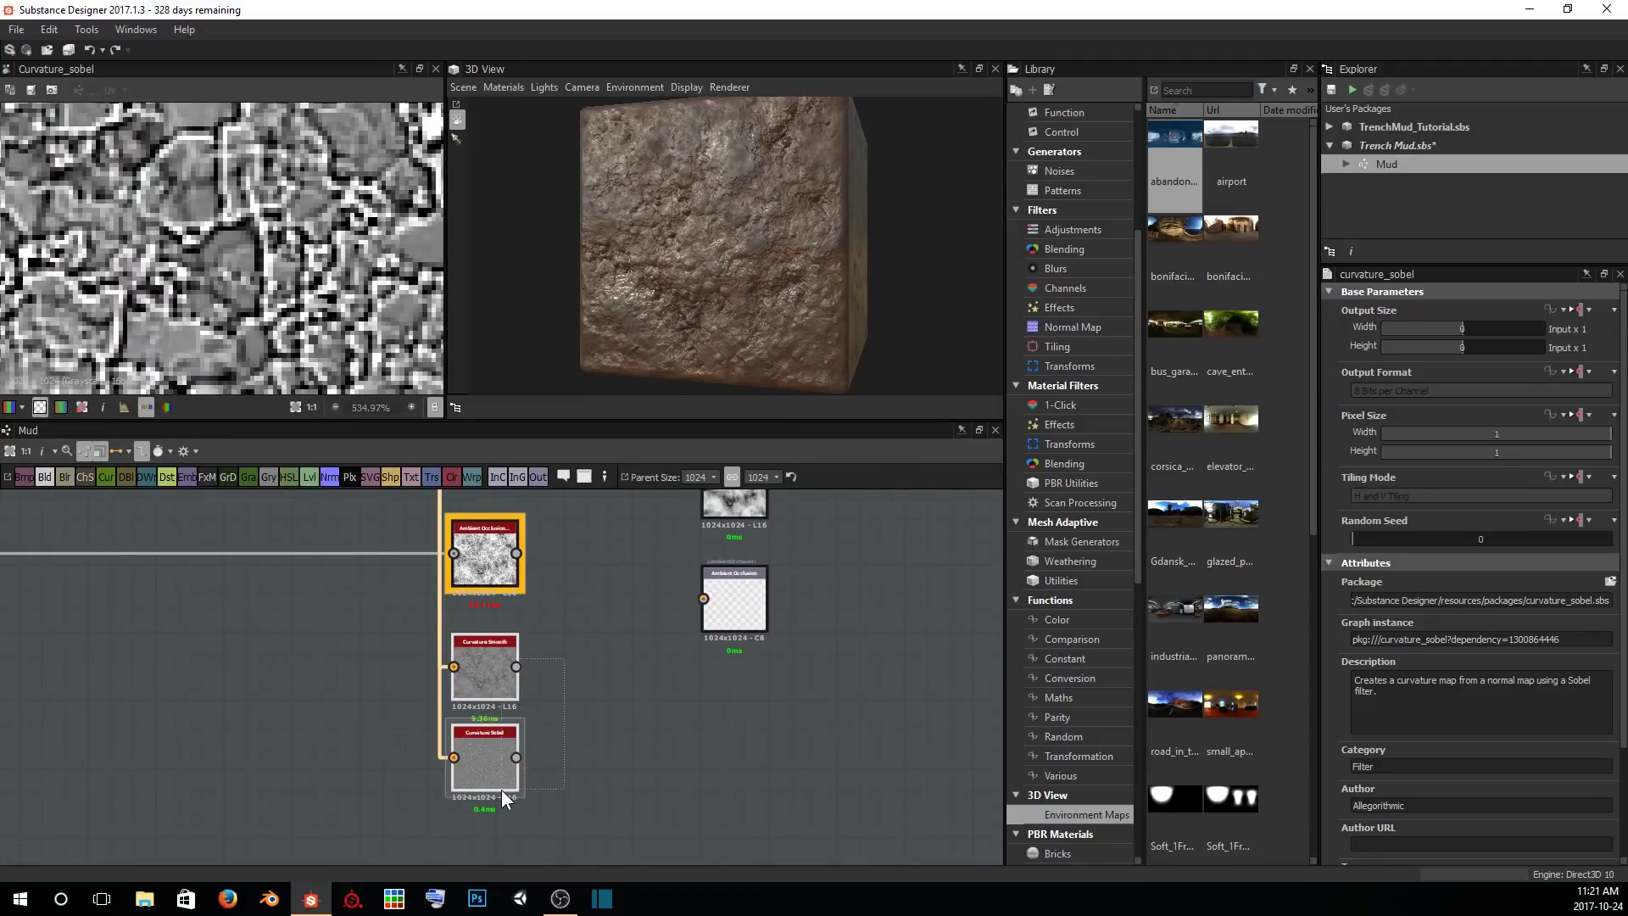
Preview the HBAO node's occlusion map and examine it at a wider scale.
double_click(476, 547)
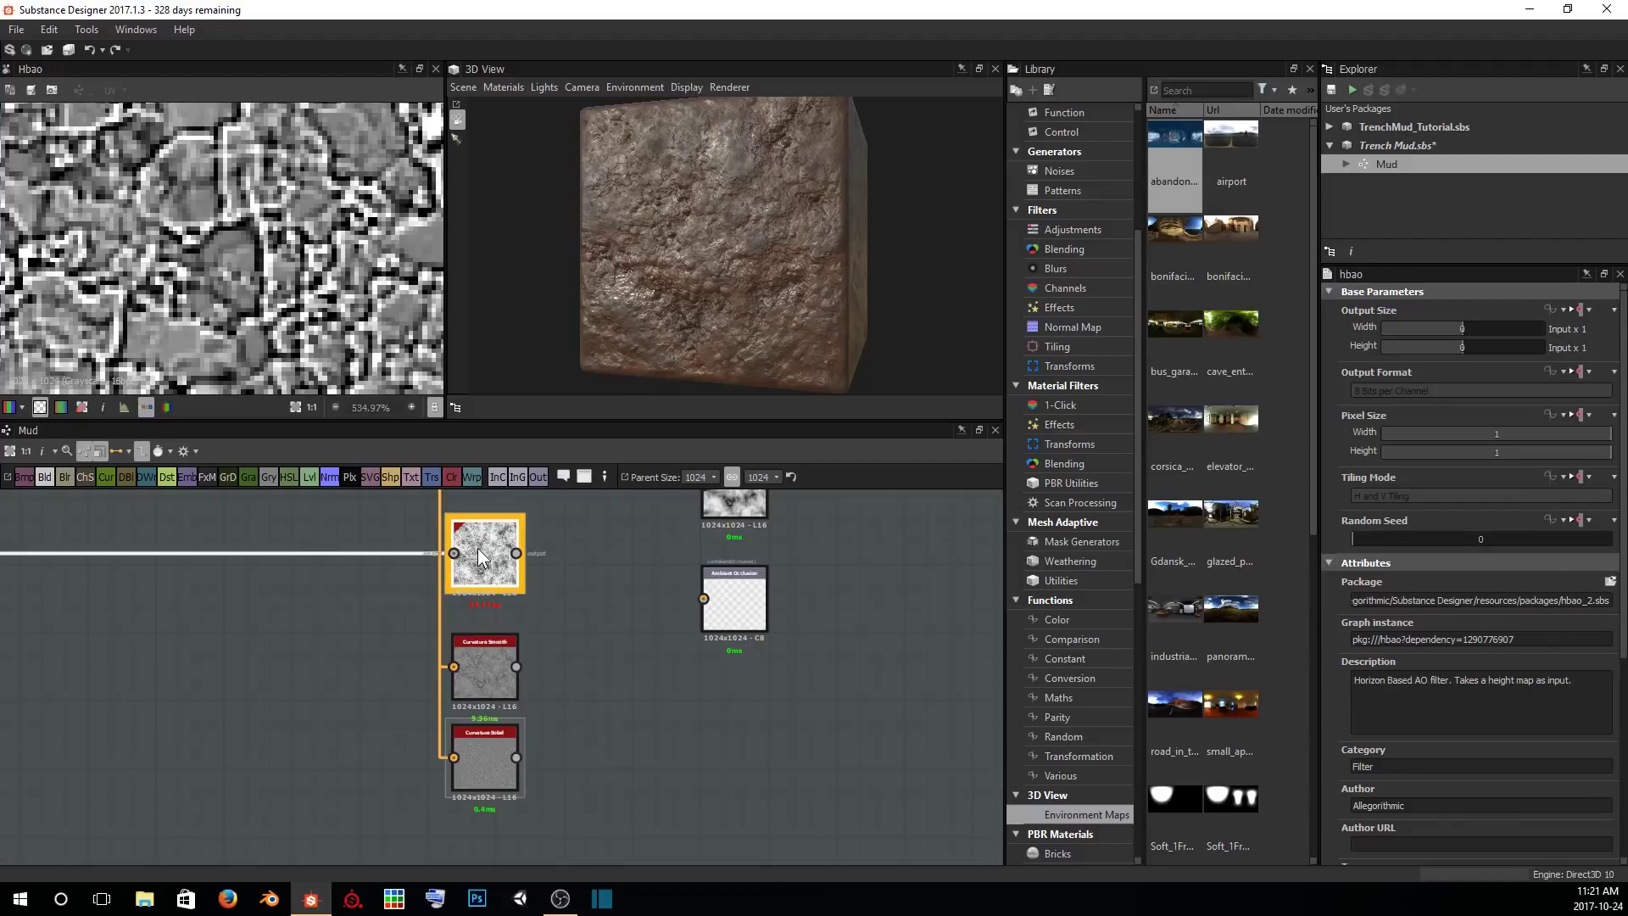
scroll(247, 232, down, 5)
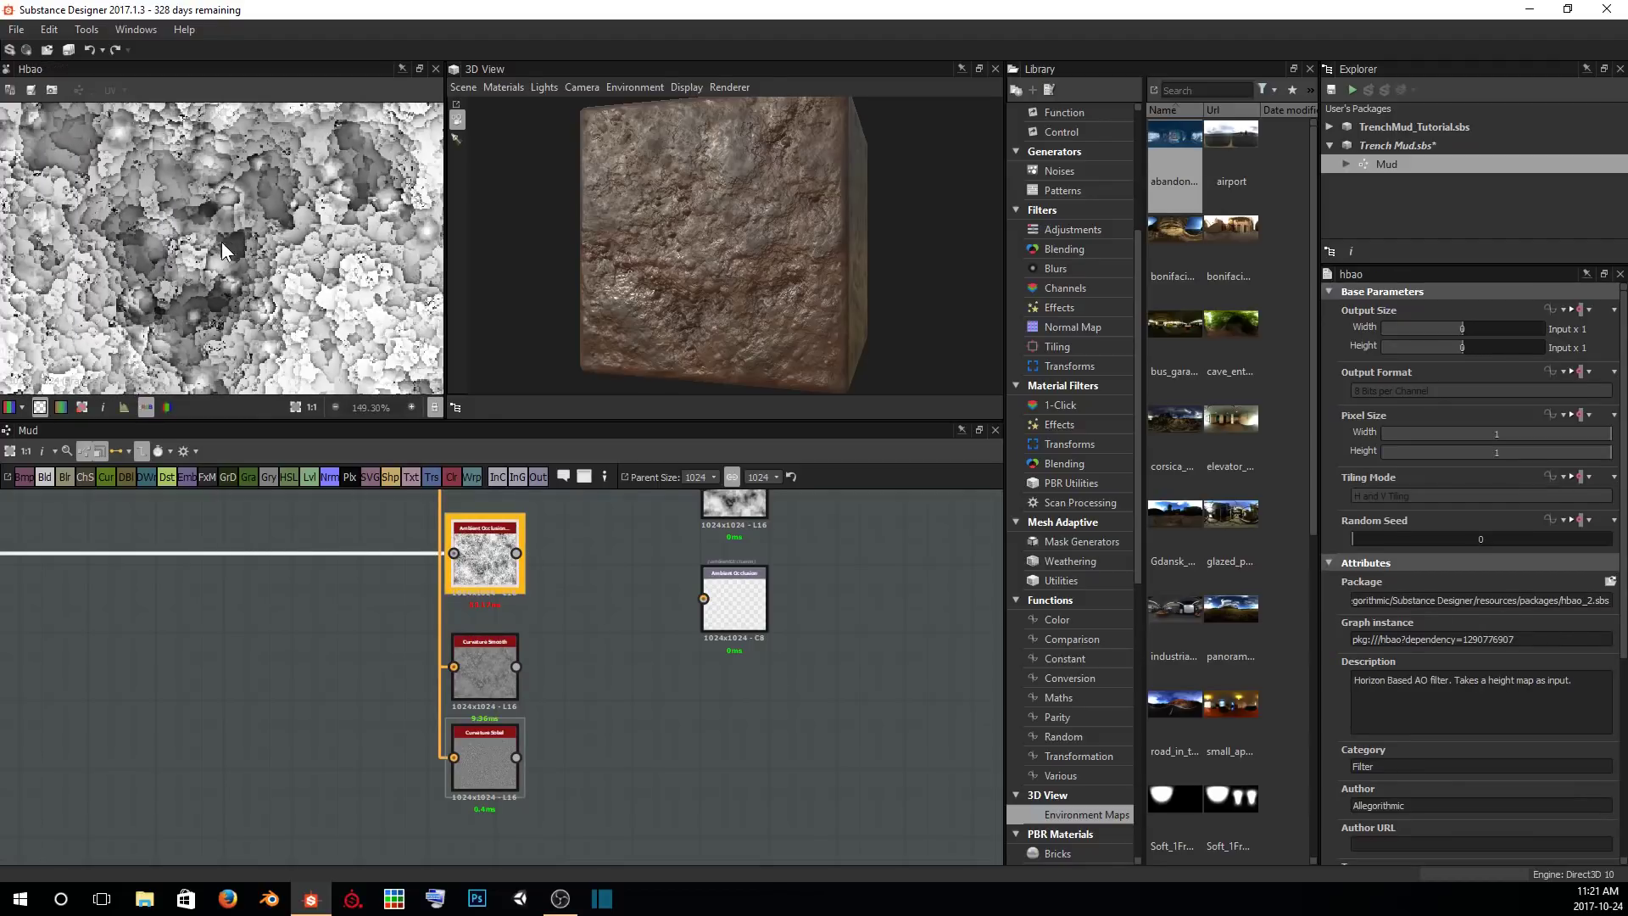
scroll(216, 255, down, 3)
middle_drag(167, 212, 129, 251)
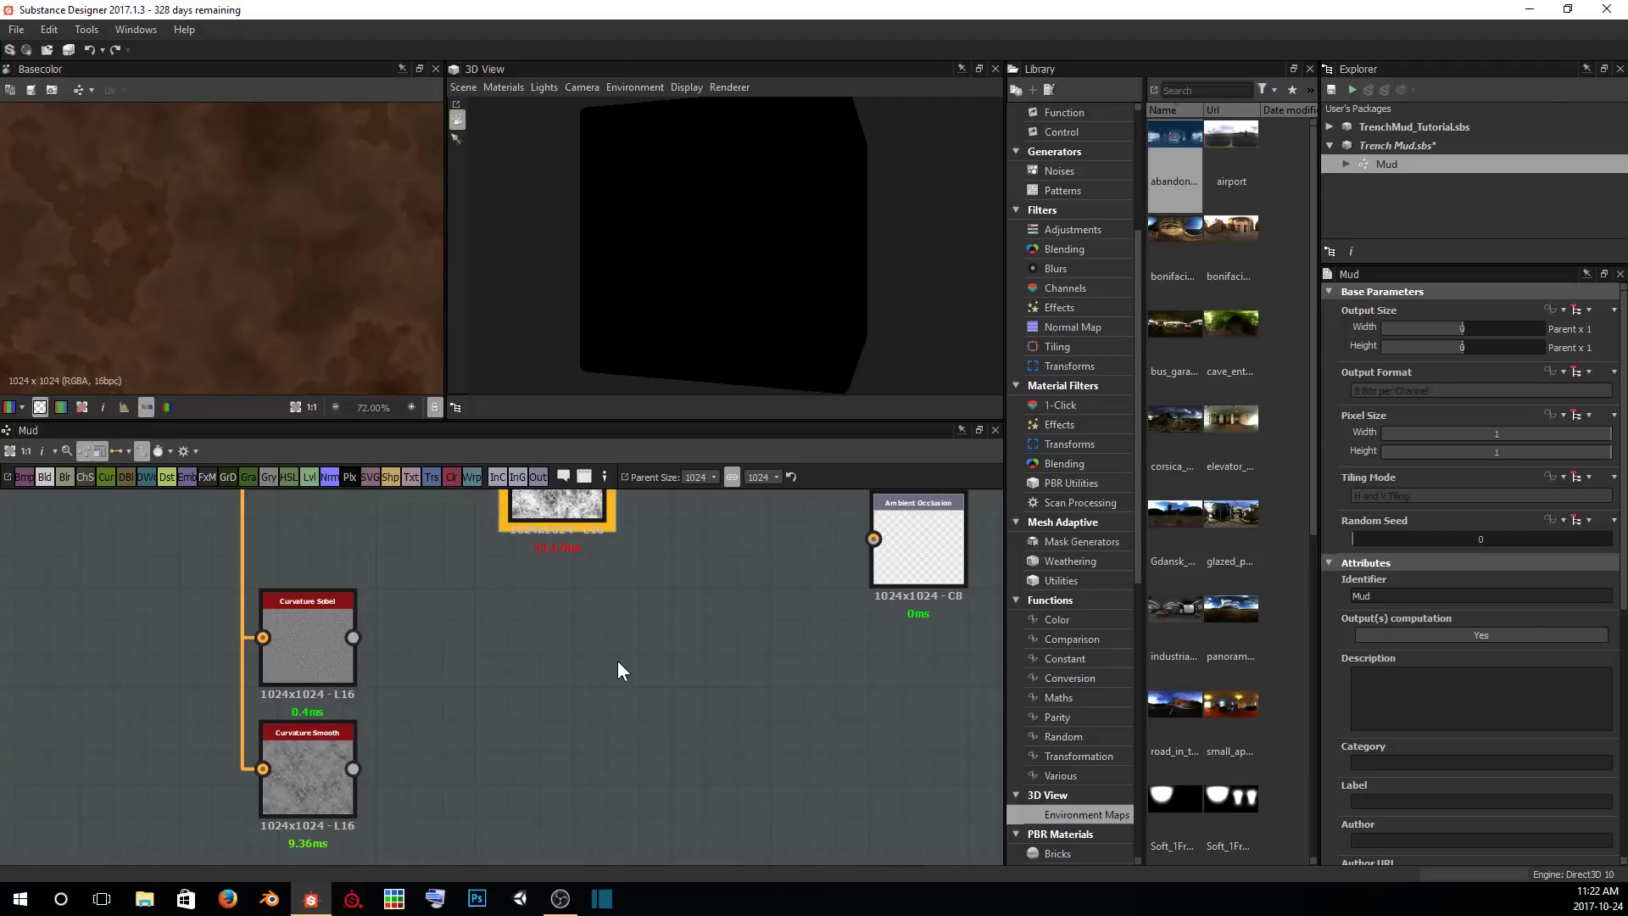
Add a Blur HQ Grayscale node fed by the output of the Curvature Sobel node.
double_click(300, 640)
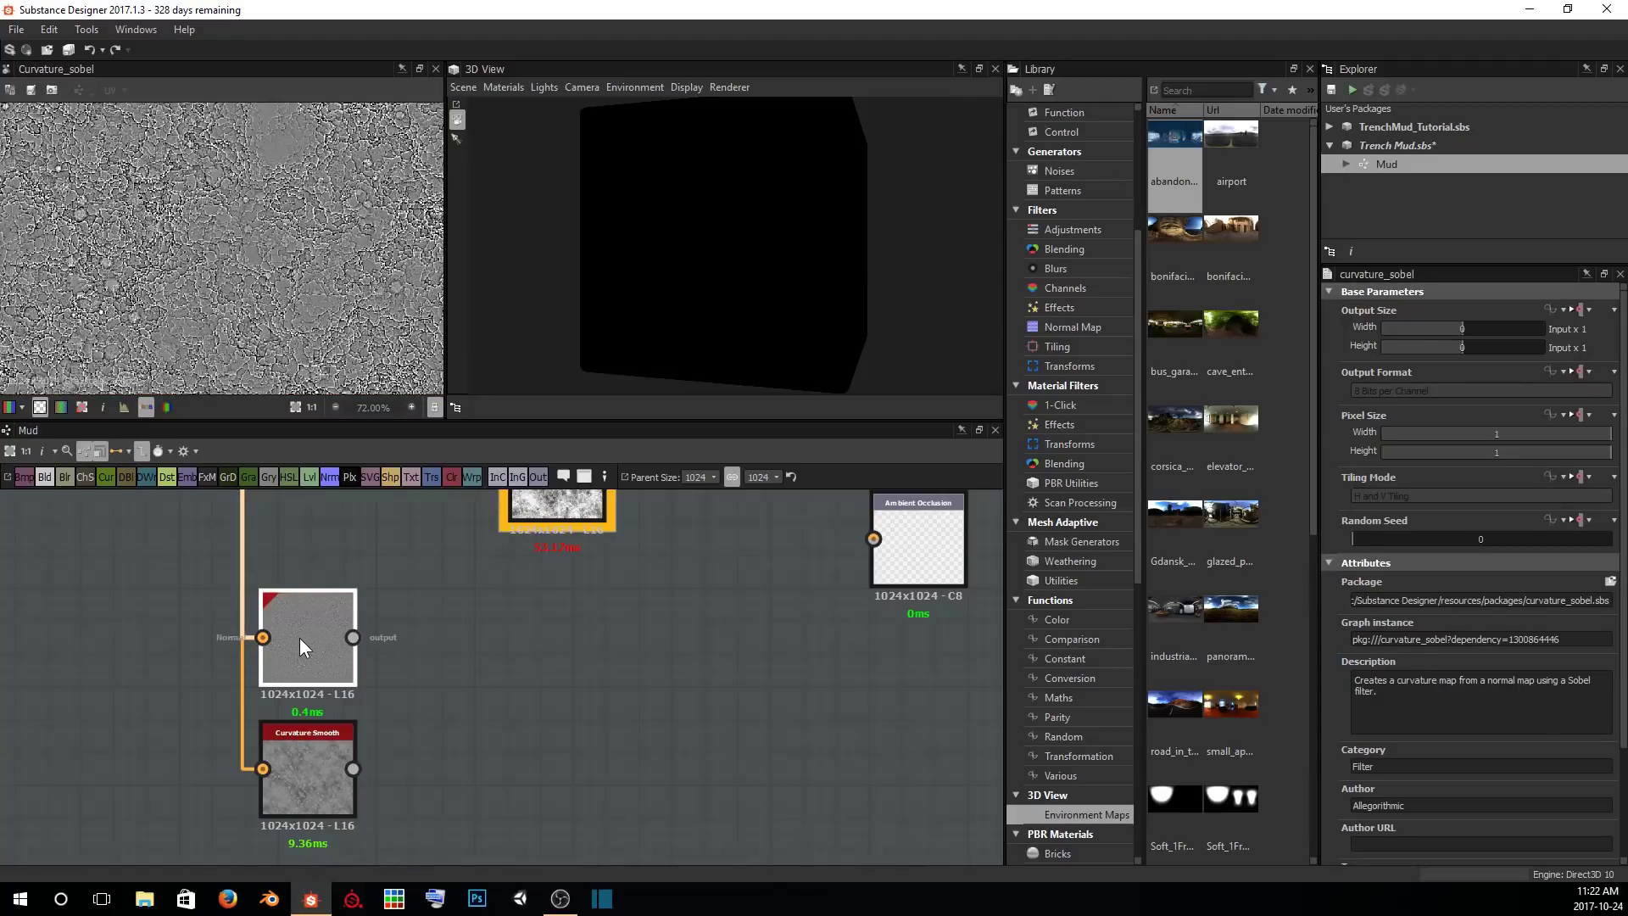
scroll(298, 349, up, 9)
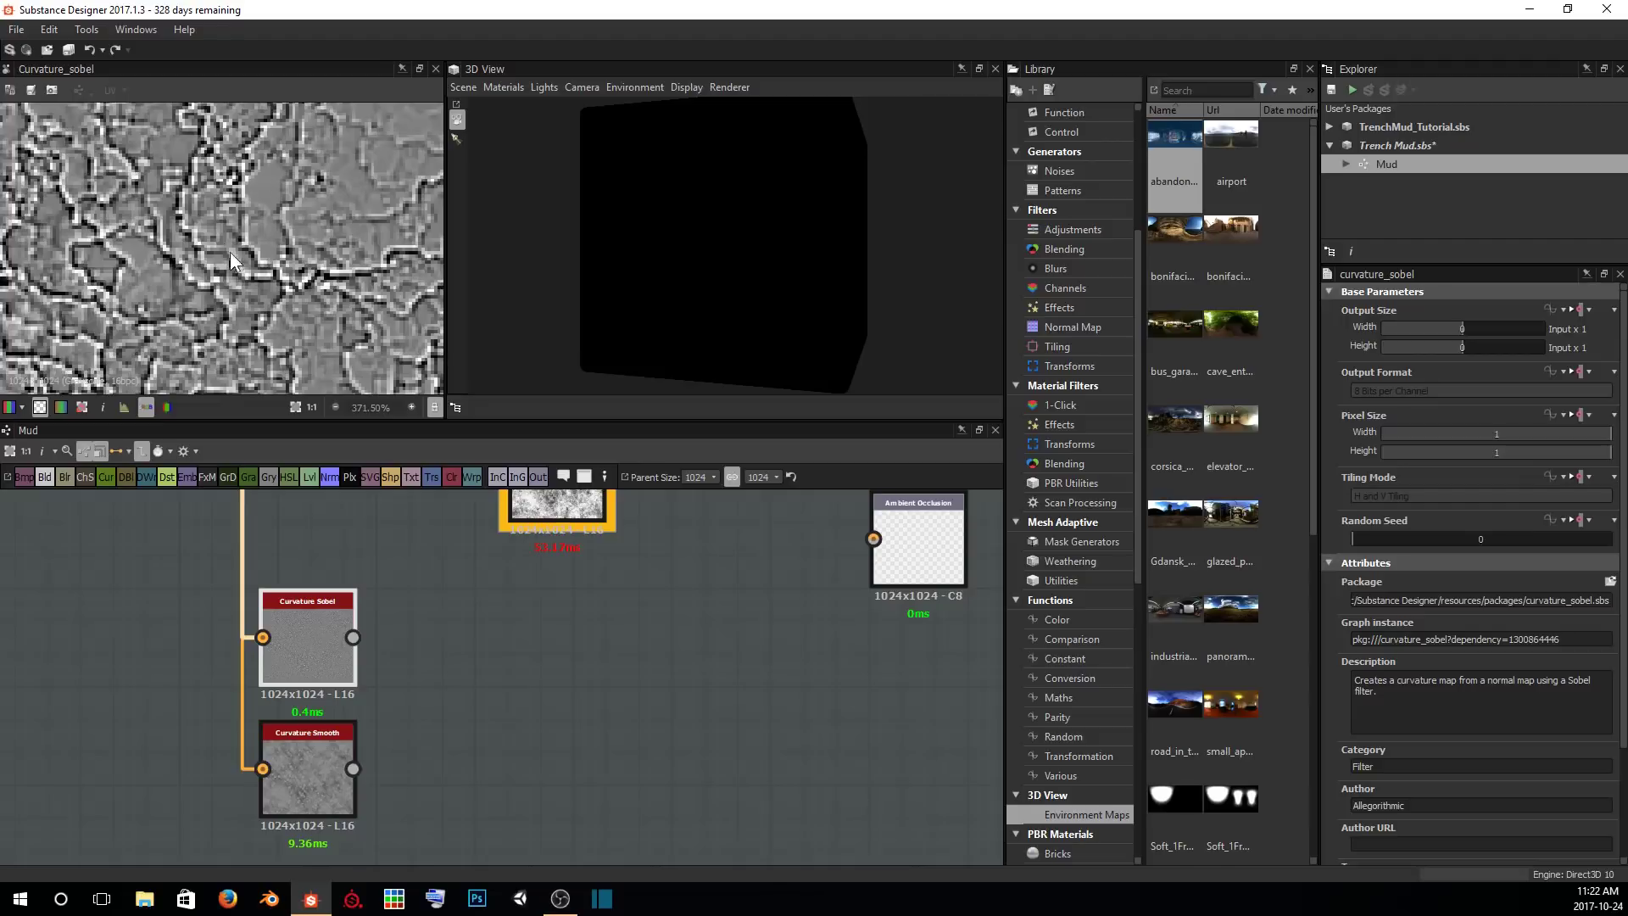
key(space)
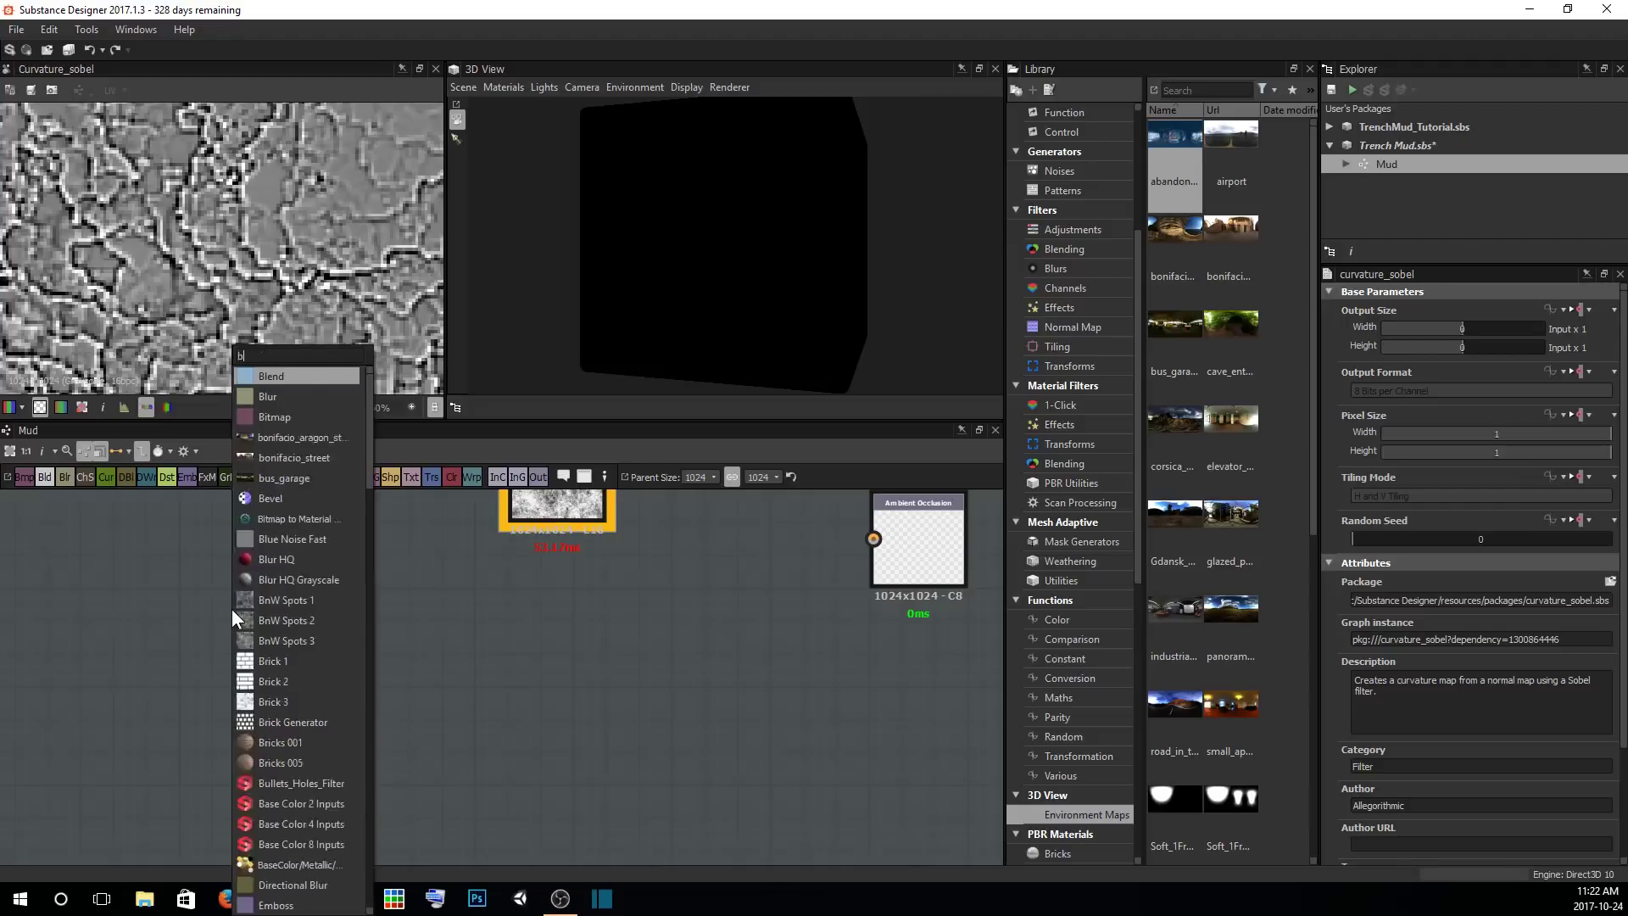
text(blur)
key(Down)
key(Down)
key(Return)
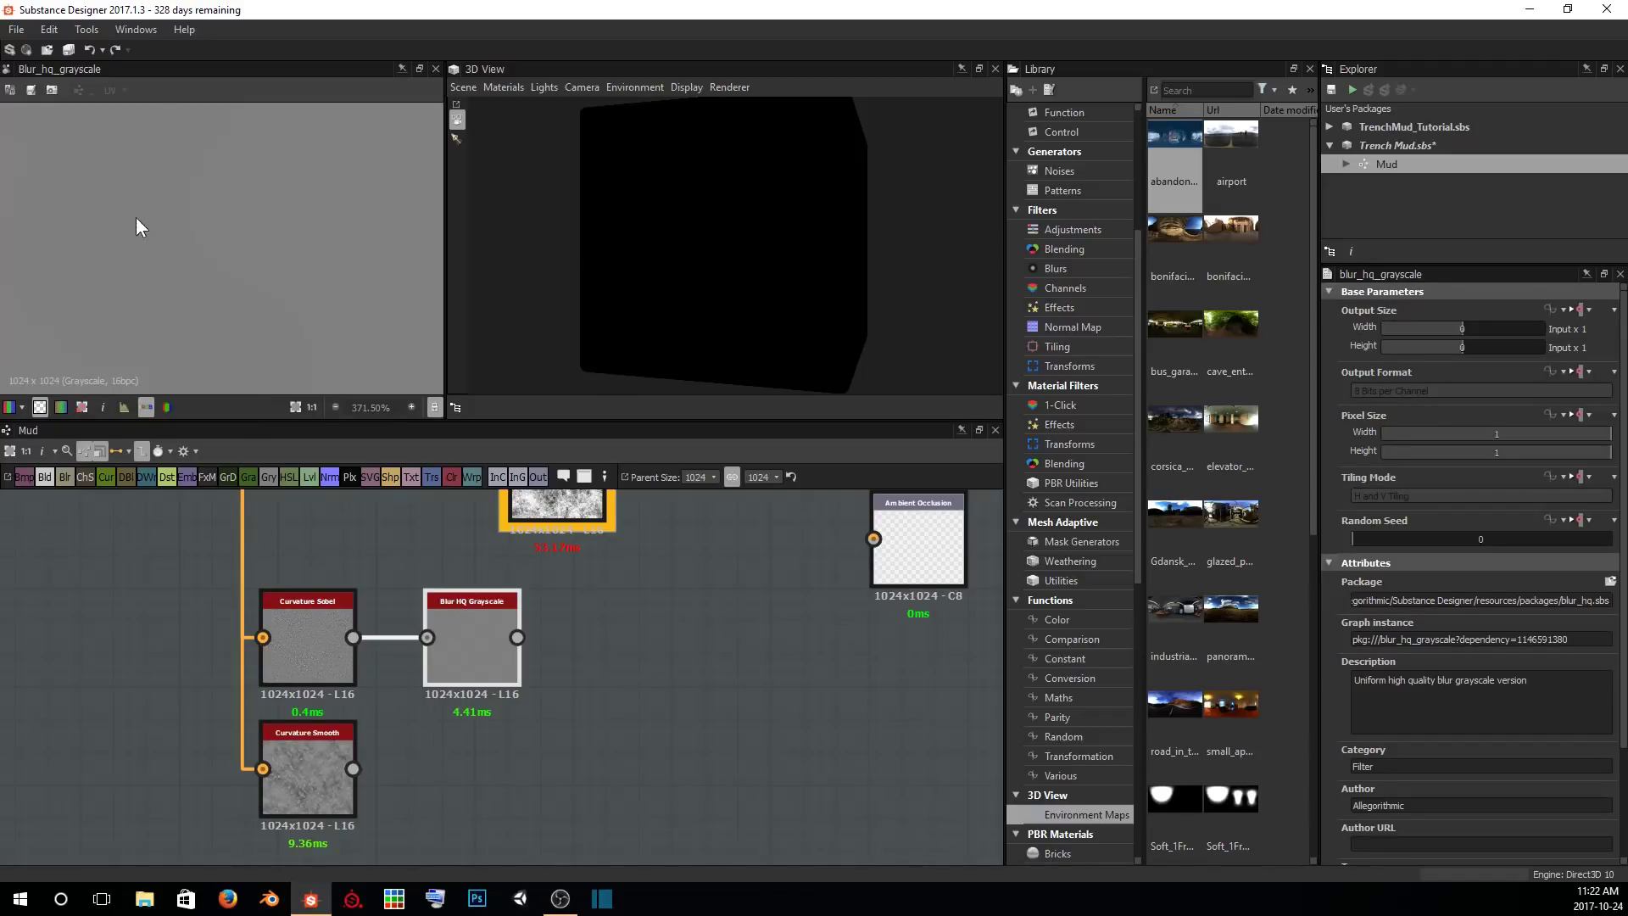
Set the Blur HQ Grayscale node's intensity to 0.26 and compare its result with the unblurred Curvature Sobel map.
scroll(1388, 772, down, 3)
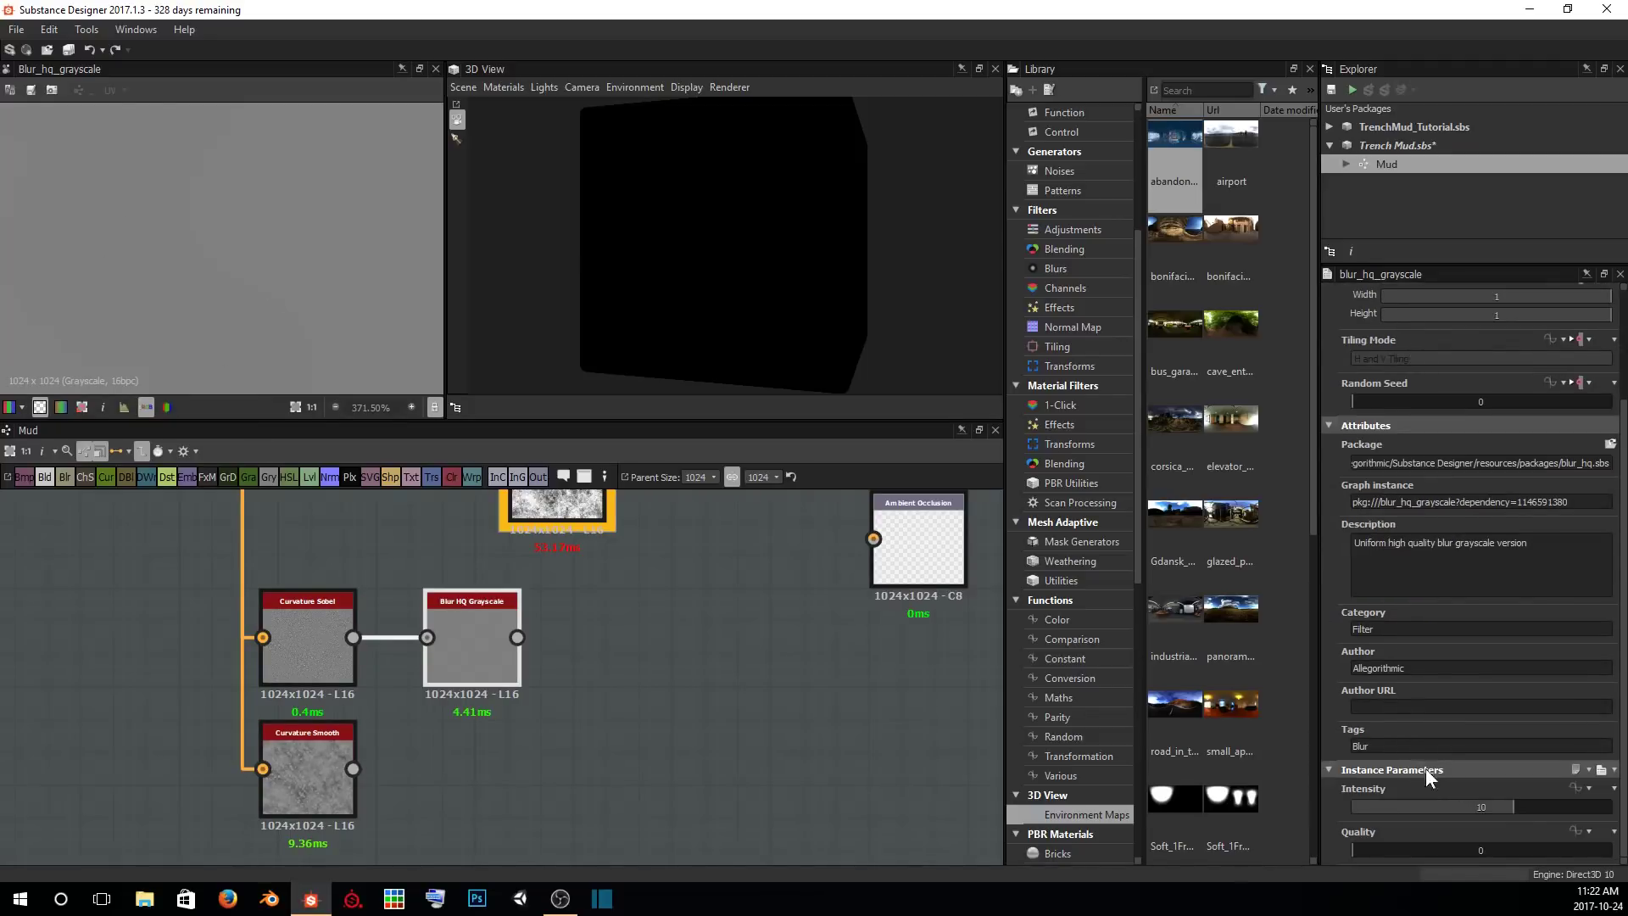
drag(1514, 807, 1355, 819)
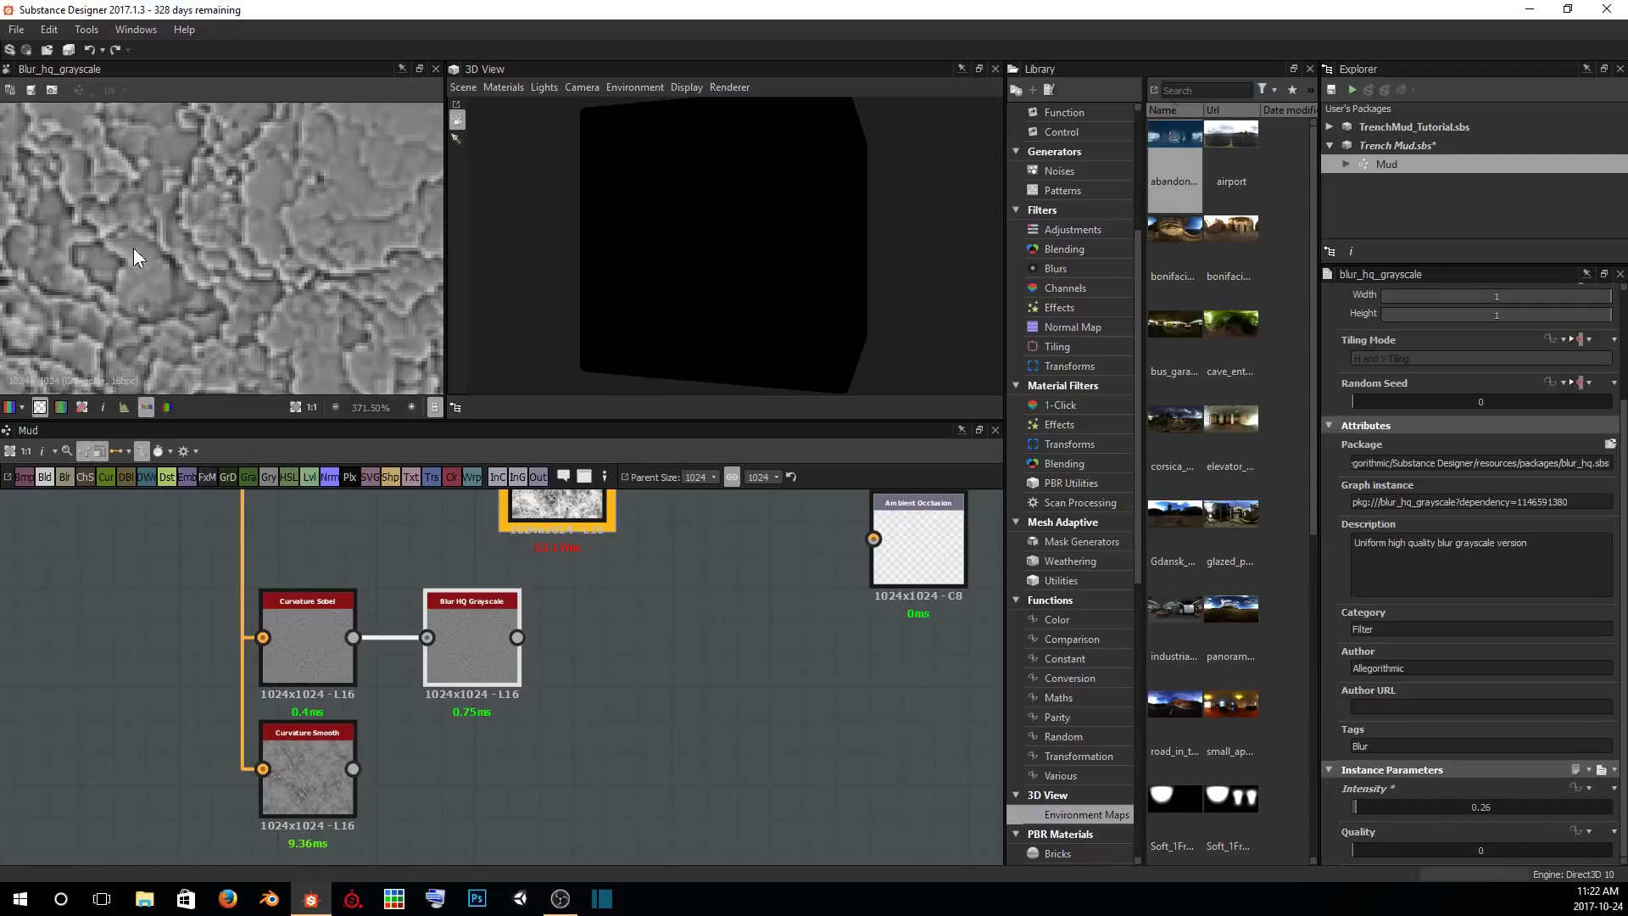
scroll(134, 247, up, 8)
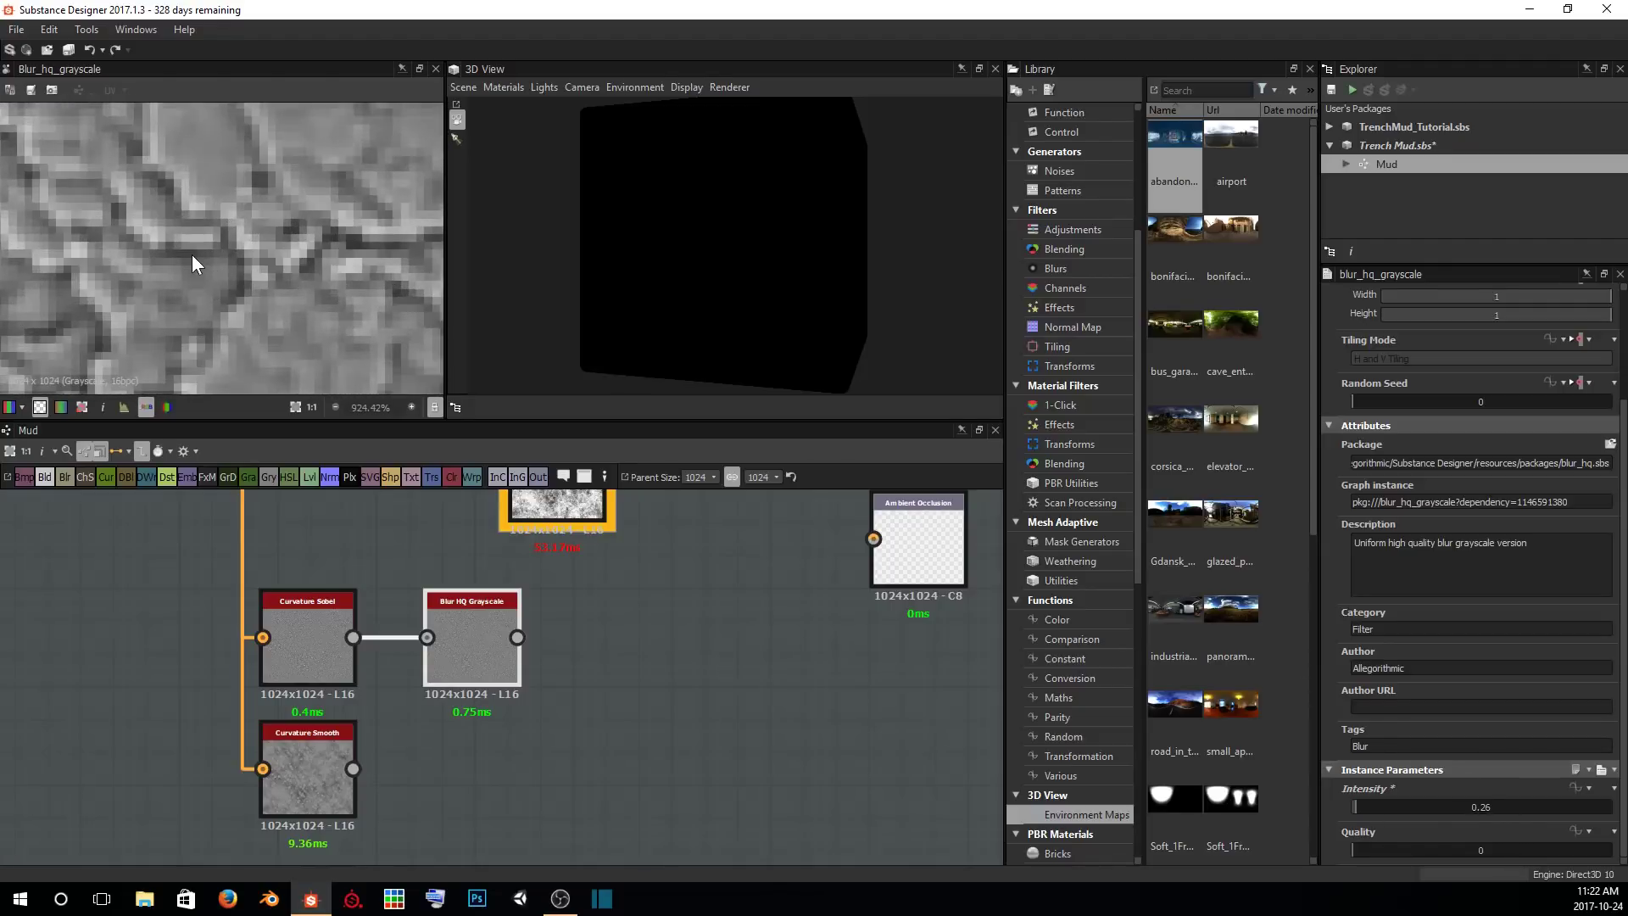
middle_drag(165, 151, 218, 221)
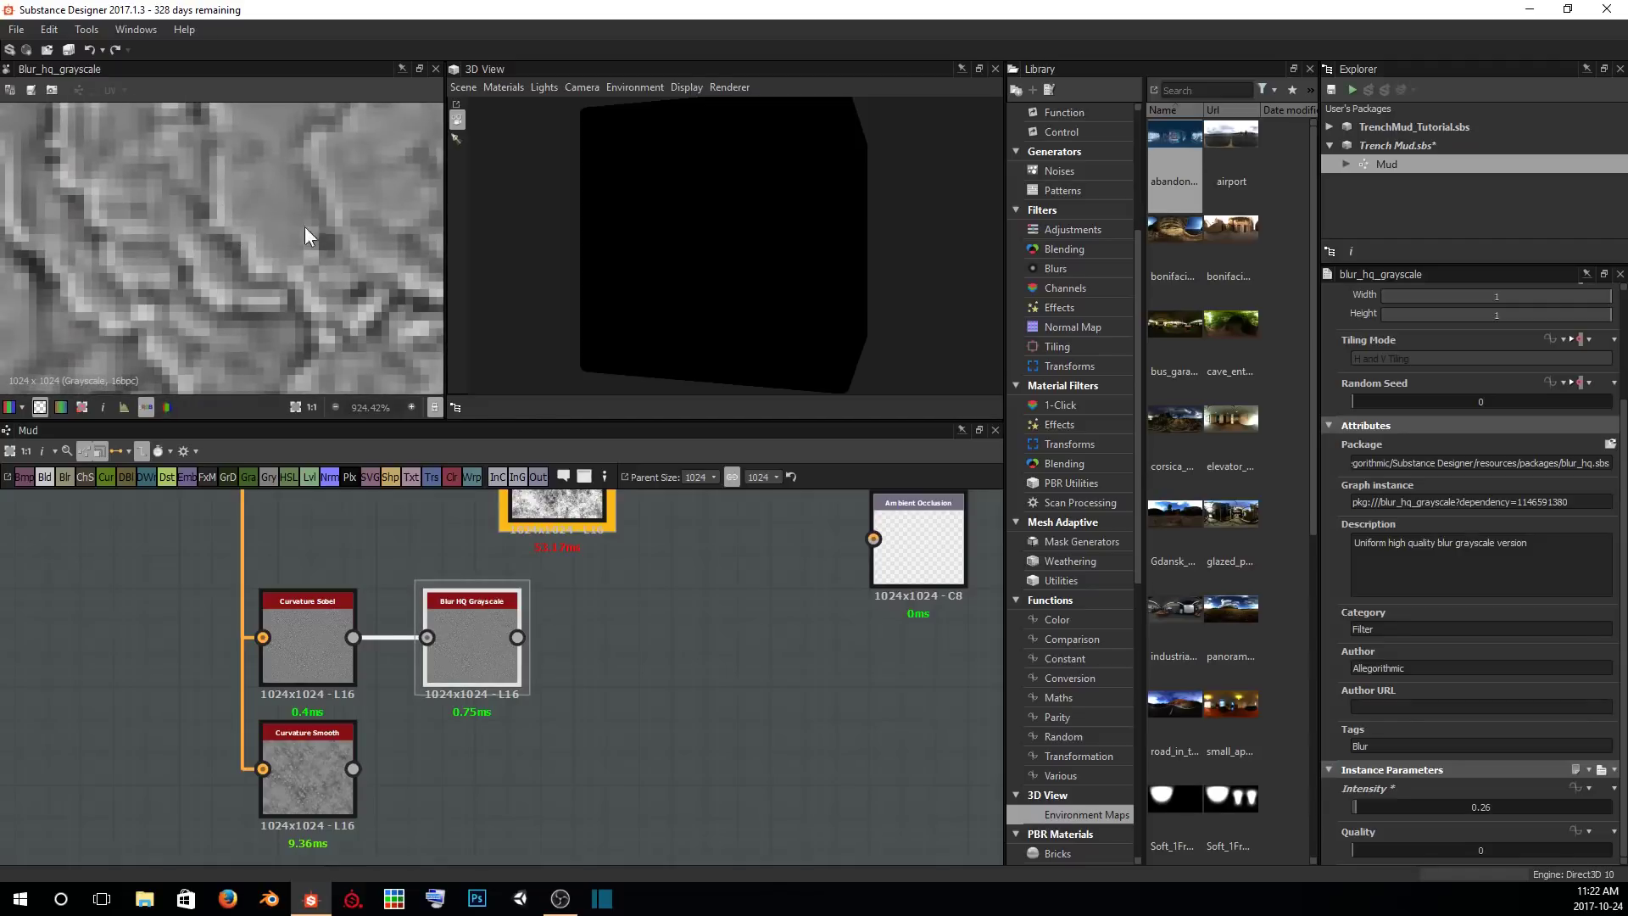
double_click(288, 624)
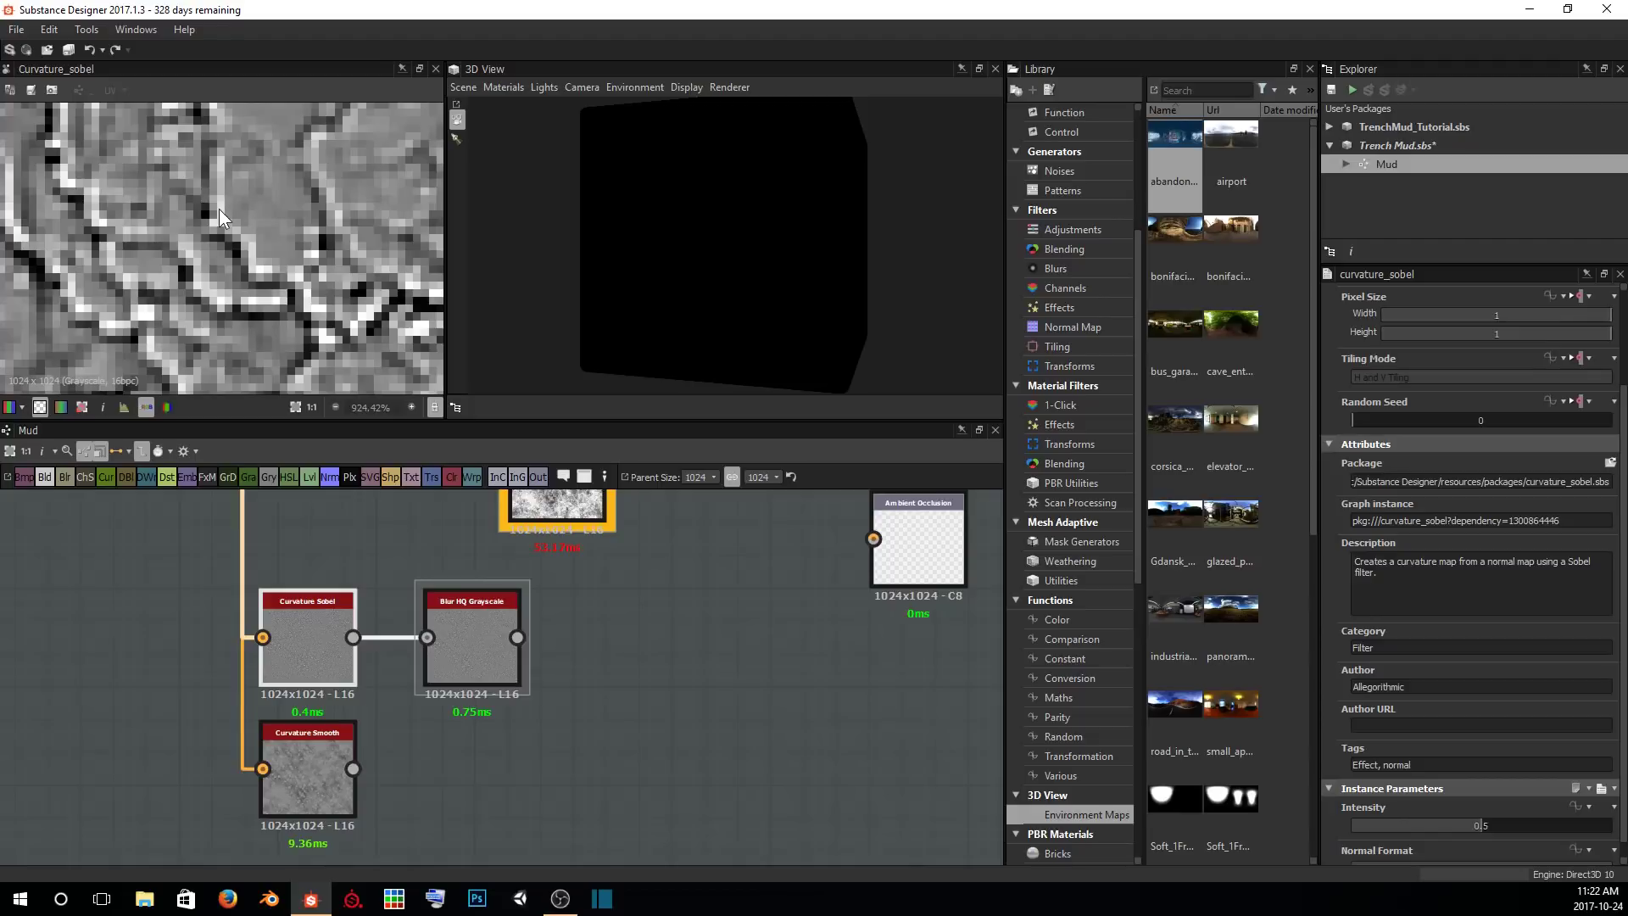
double_click(480, 638)
Add a Blend node with Curvature Smooth as background and the blurred Curvature Sobel as foreground, placing it clear of both source nodes.
double_click(323, 773)
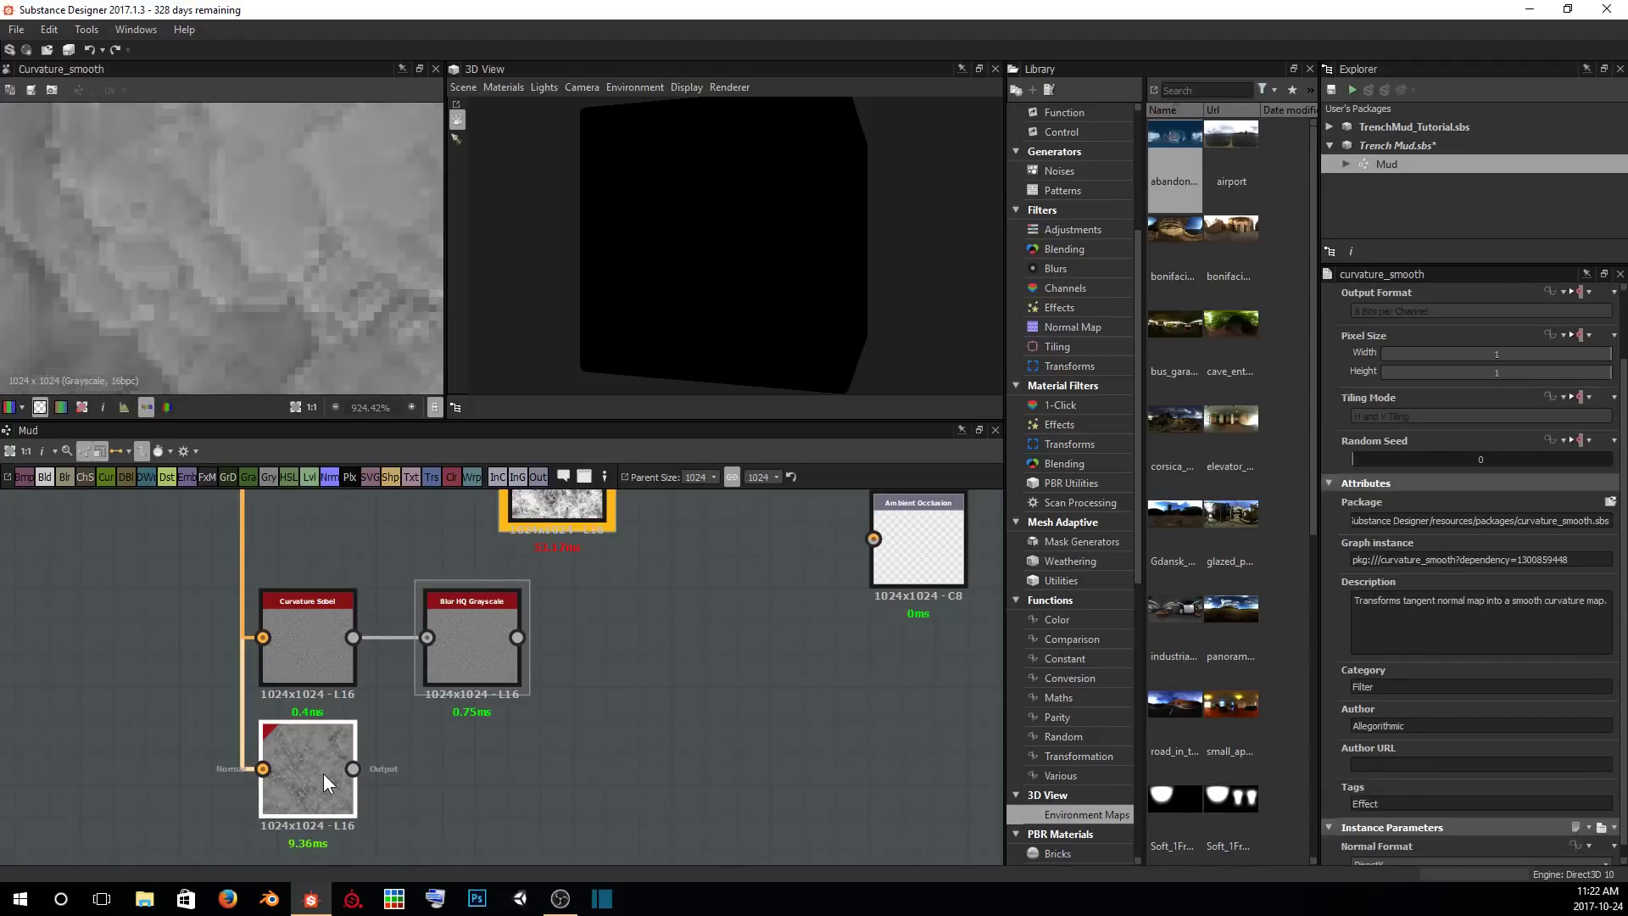
key(space)
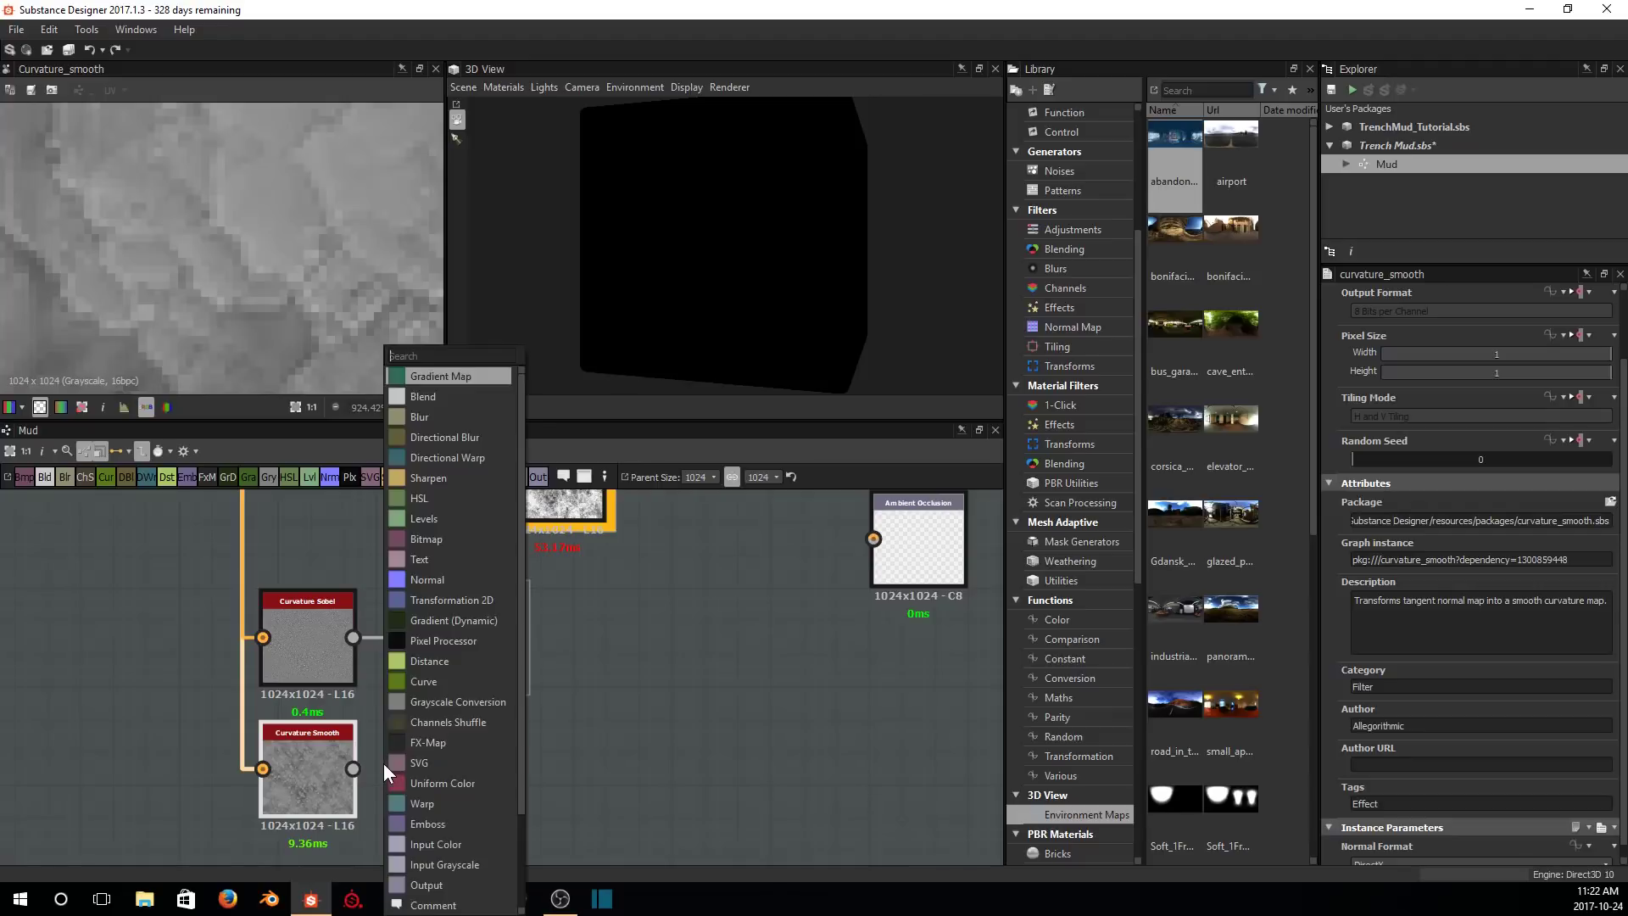
text(blend)
key(Return)
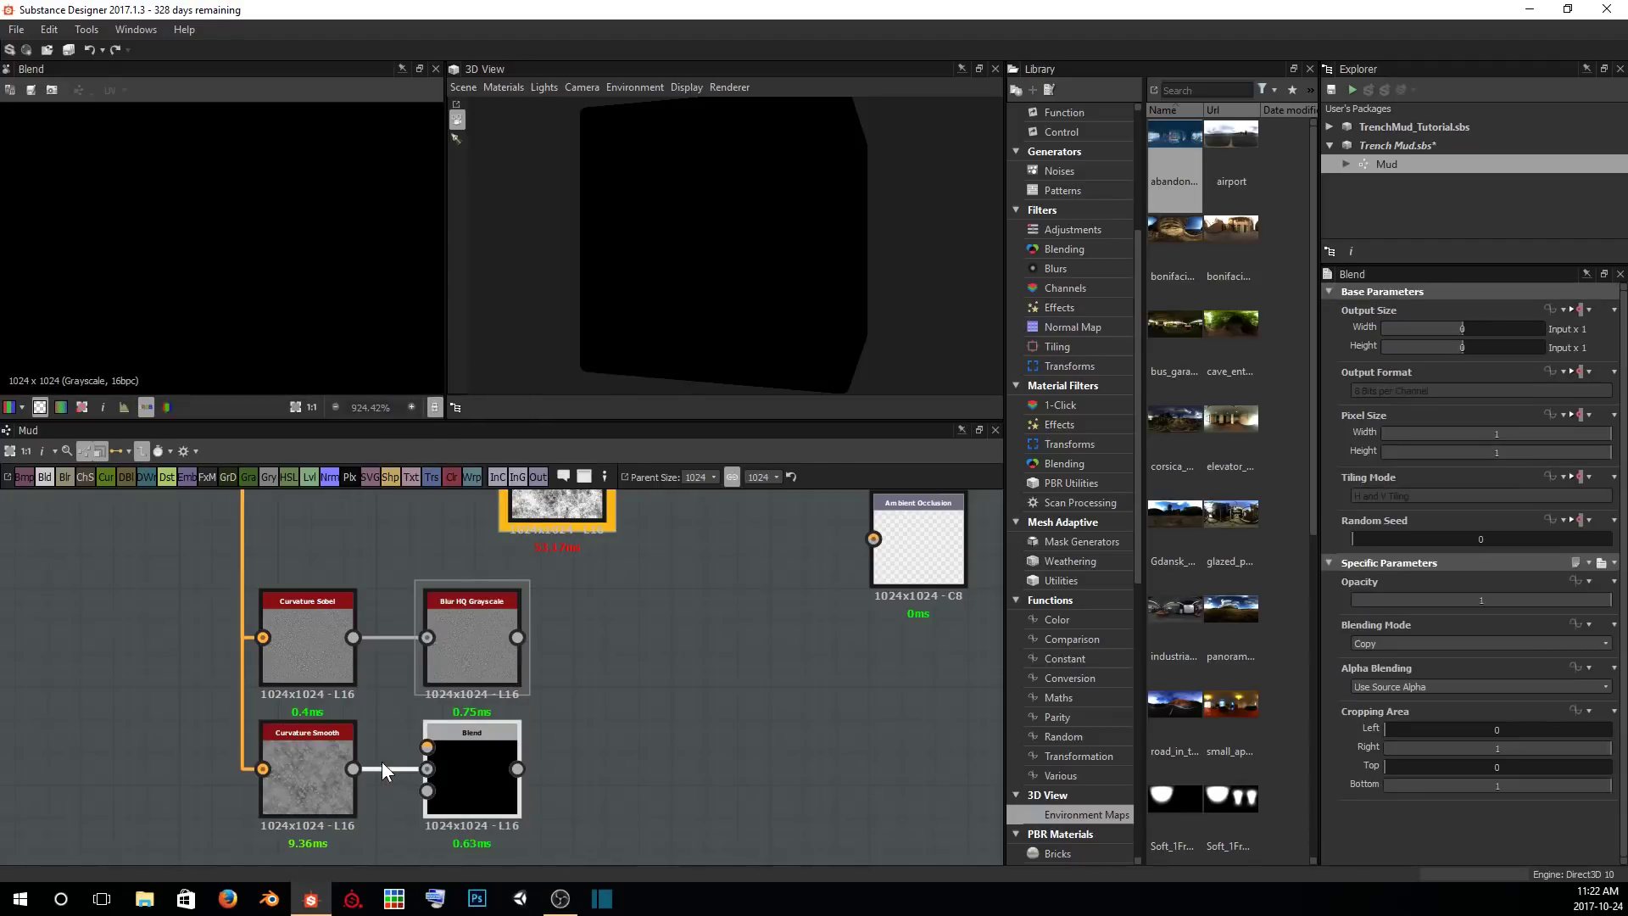
drag(488, 768, 689, 755)
drag(517, 637, 669, 753)
scroll(159, 317, down, 10)
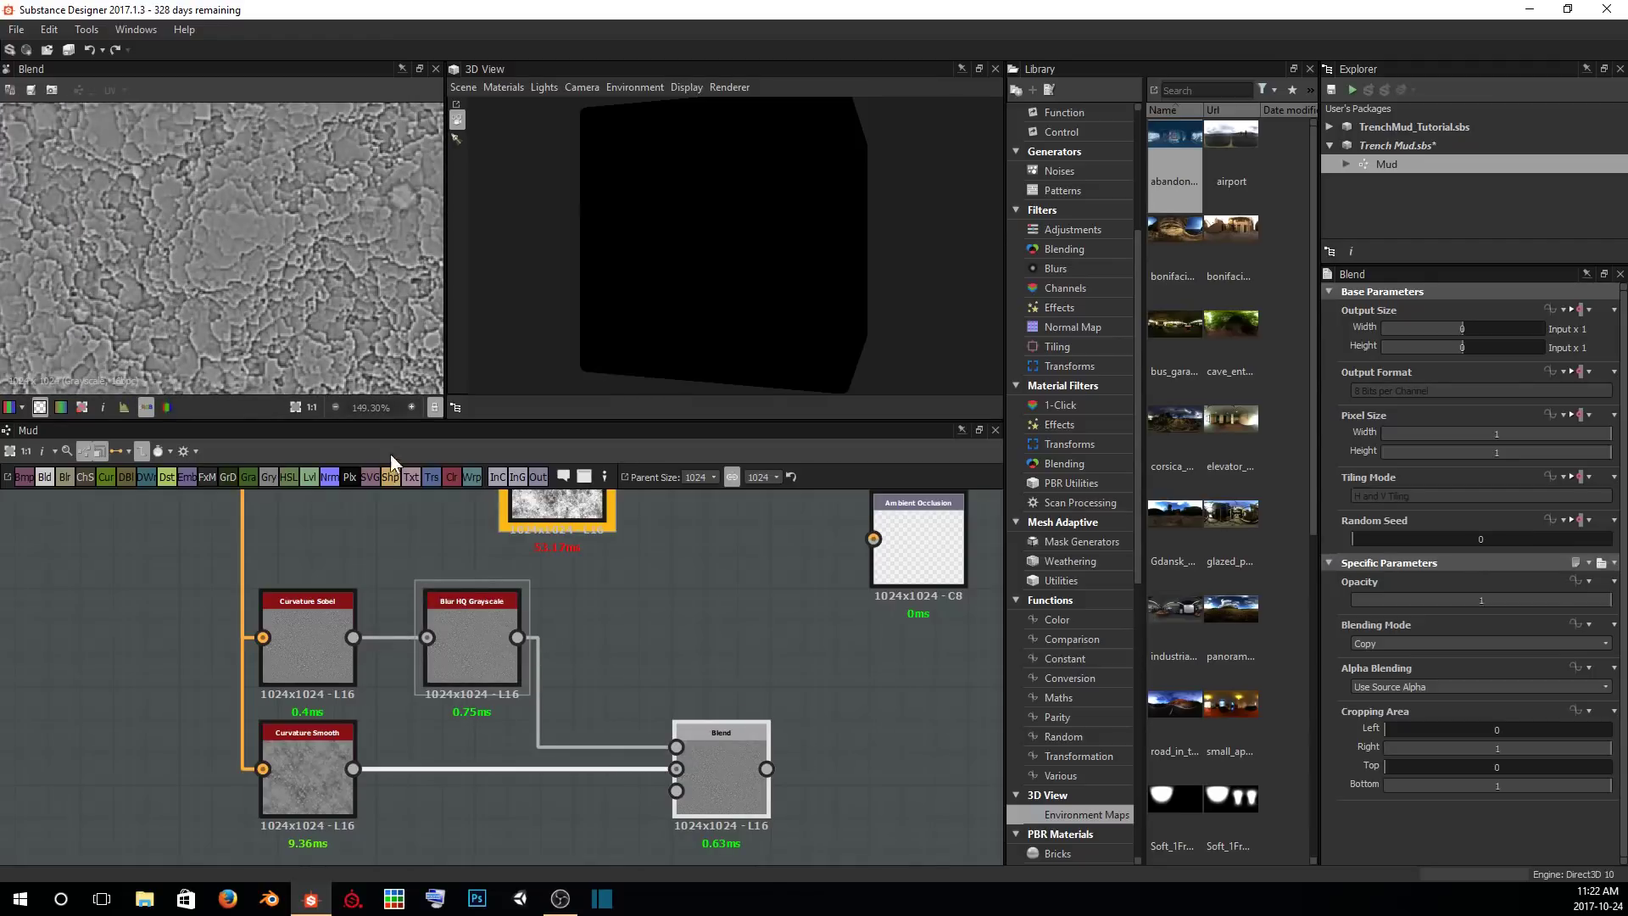
Set the curvature Blend node's blending mode to Overlay and inspect its result.
double_click(307, 628)
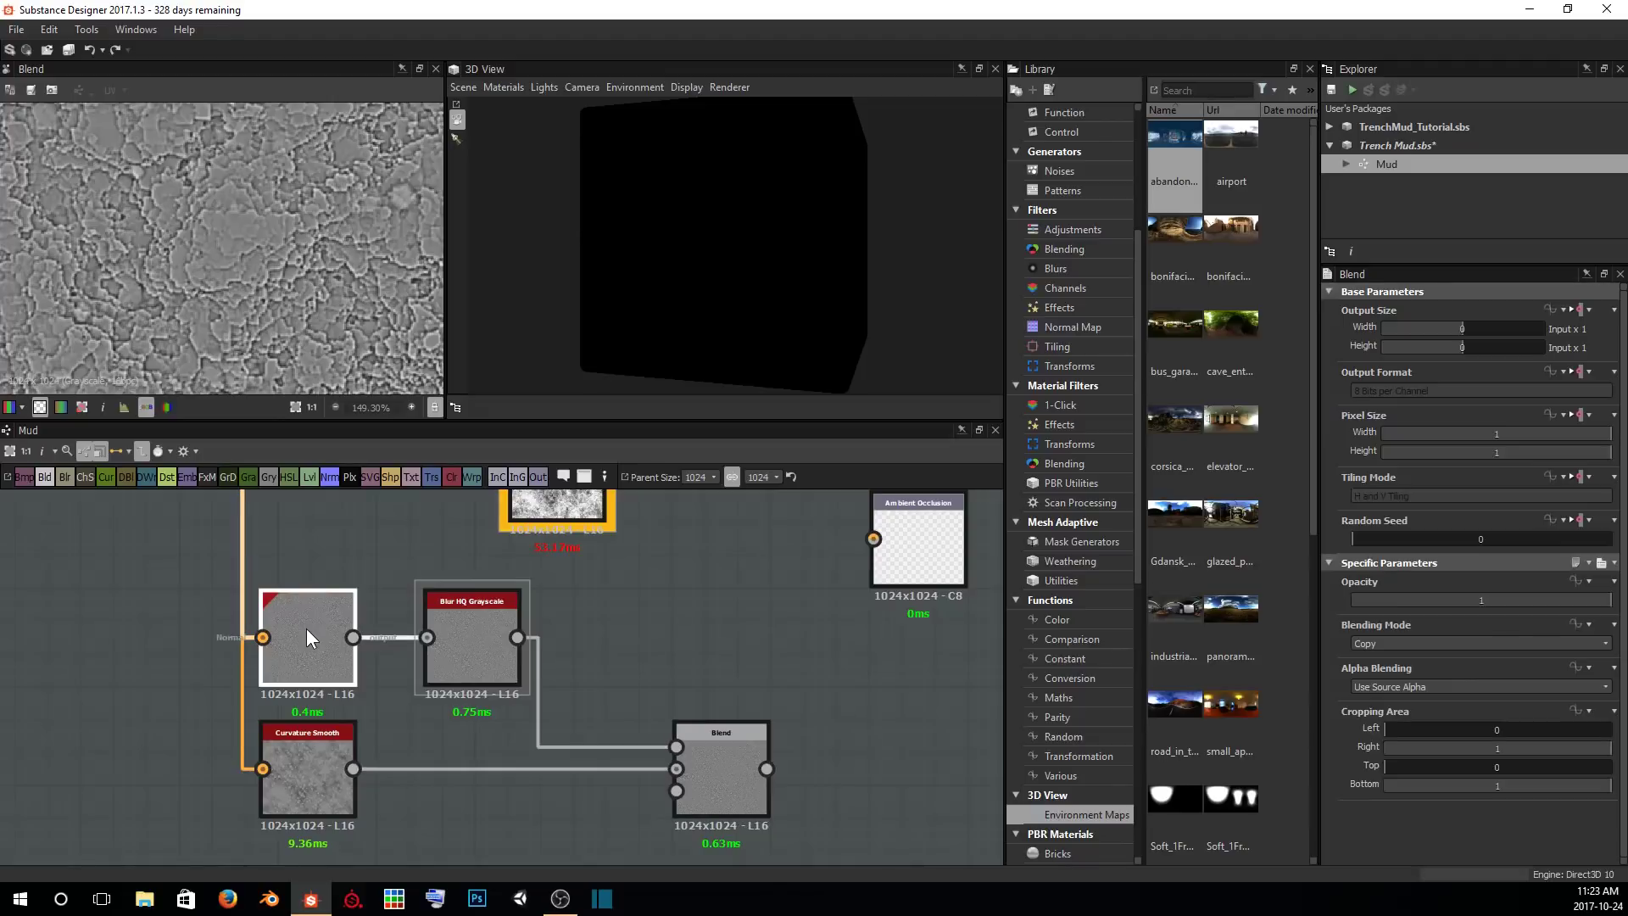
double_click(712, 770)
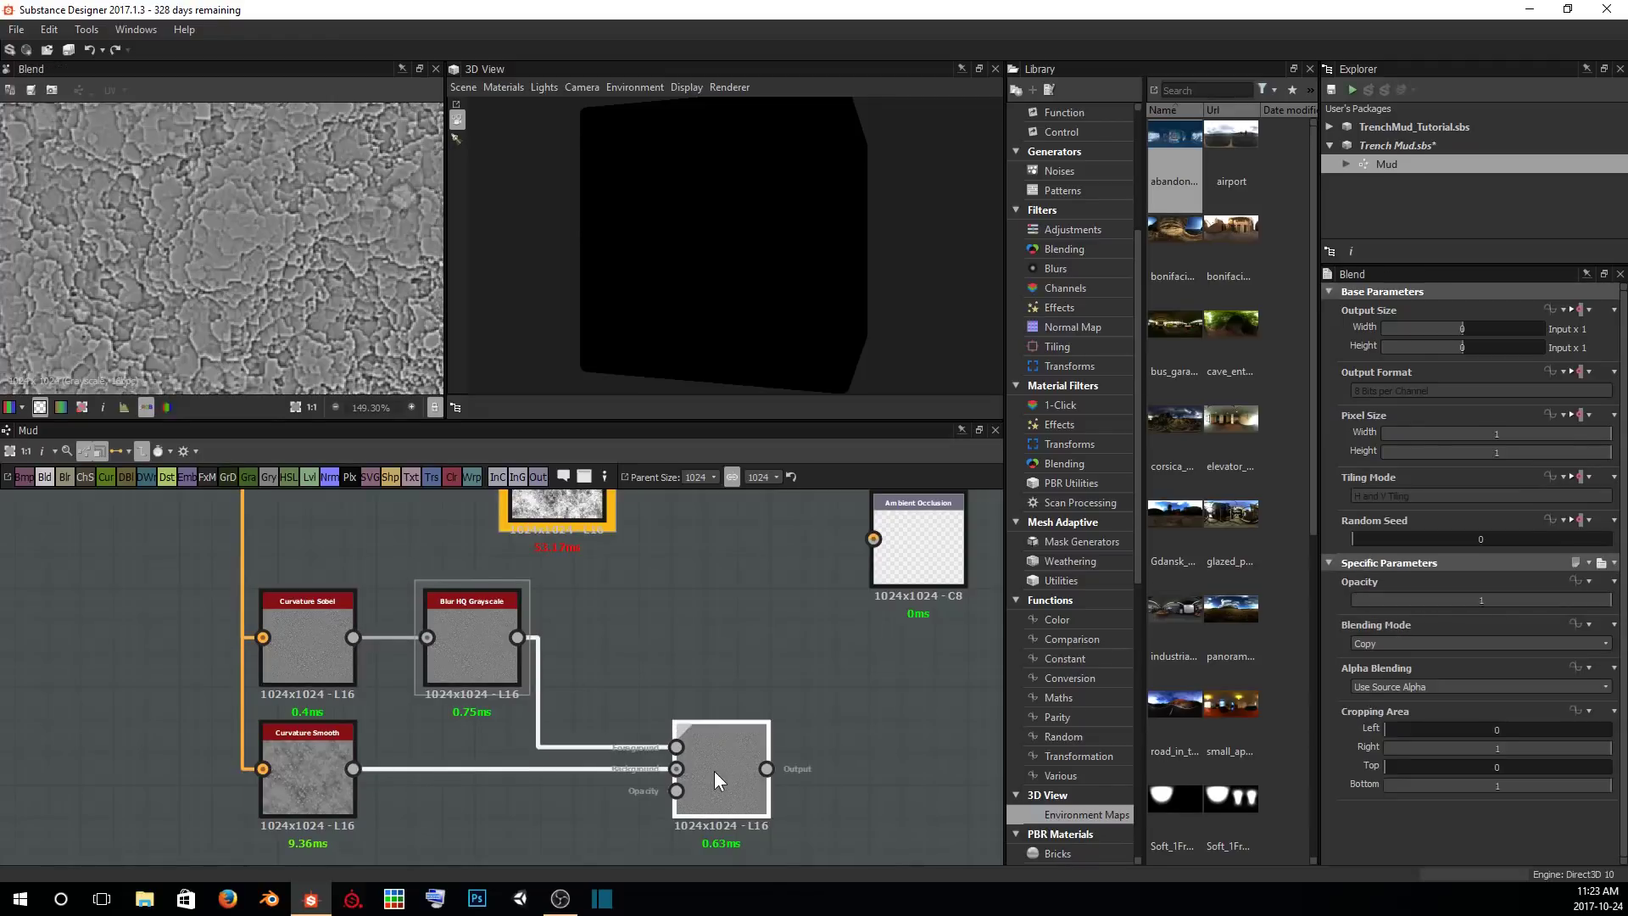
click(1367, 643)
scroll(1433, 742, down, 1)
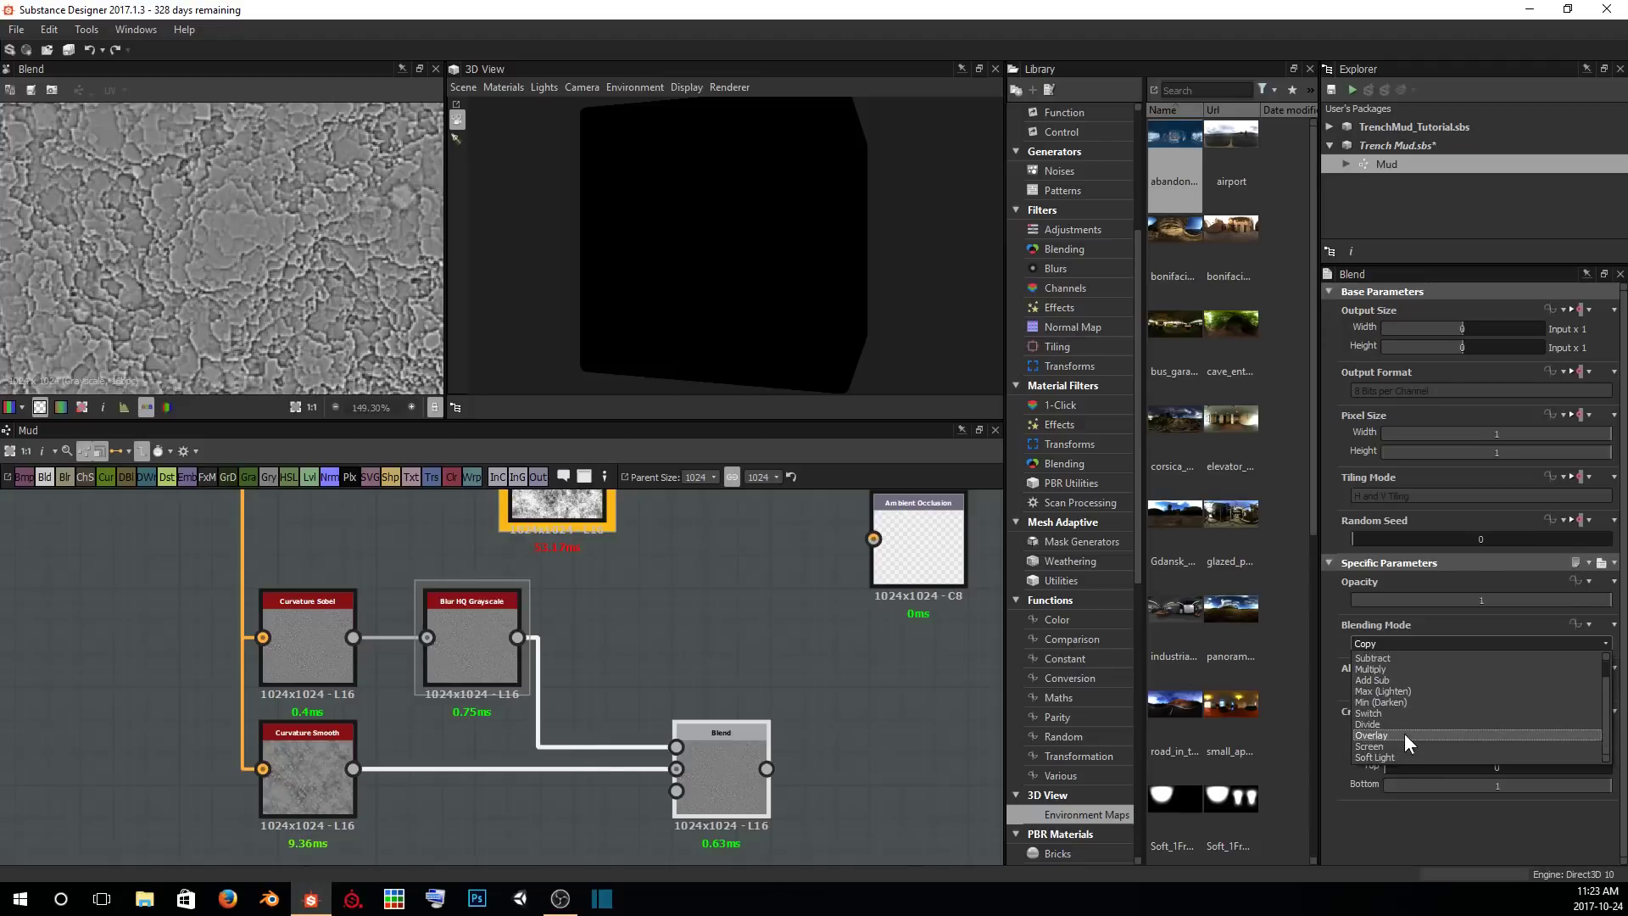
click(1404, 732)
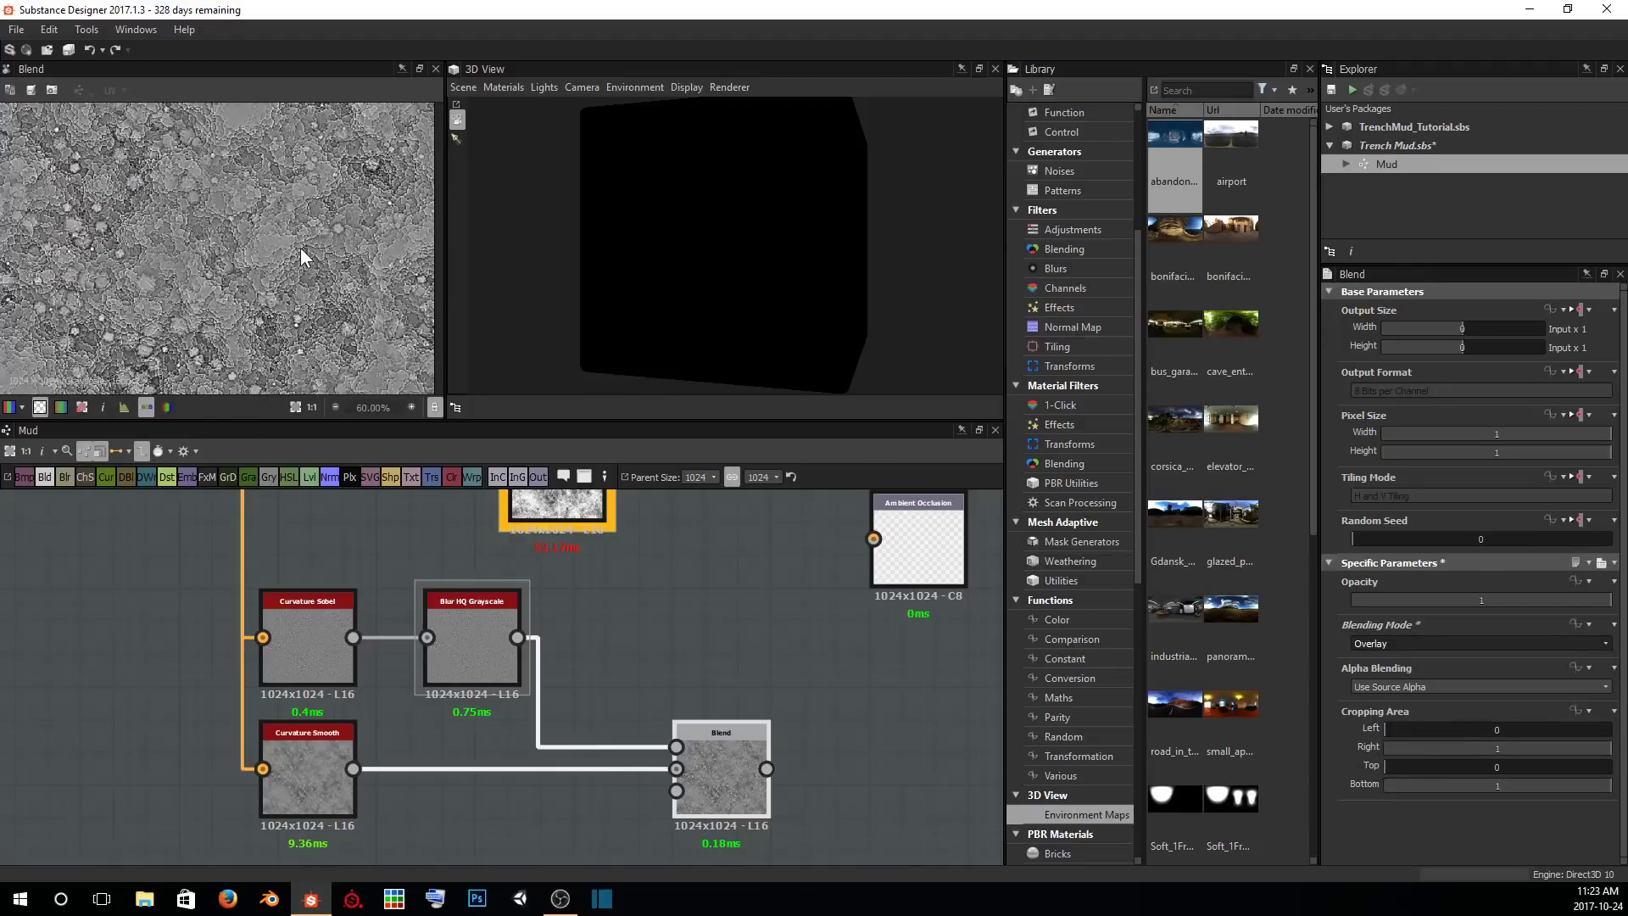
scroll(280, 246, up, 4)
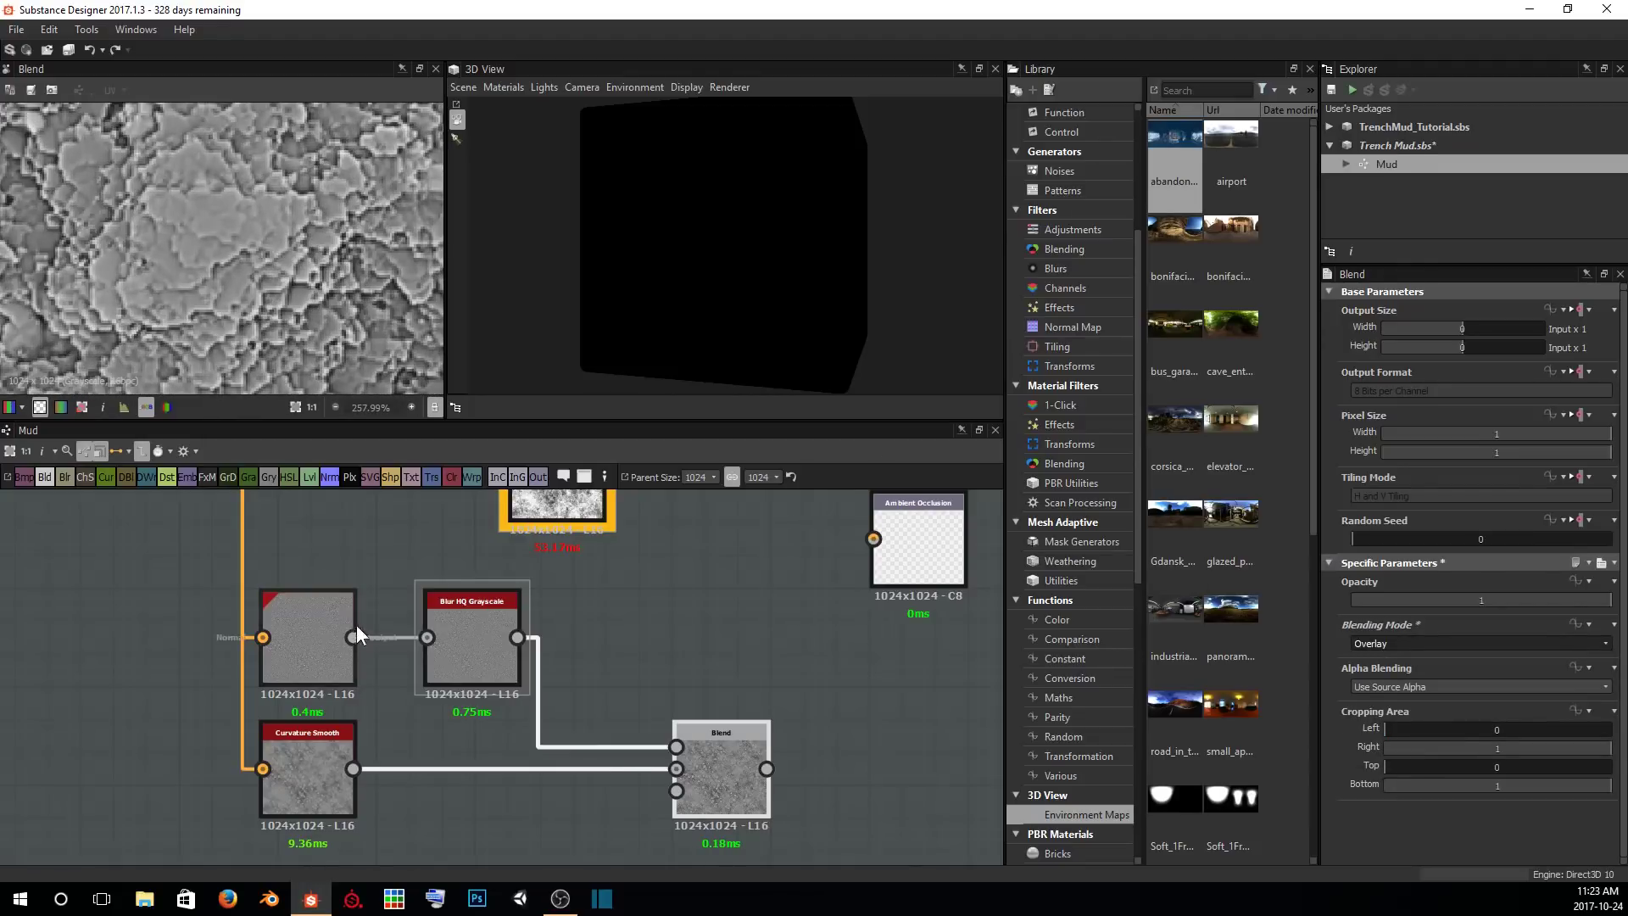
Preview the Curvature Sobel and Curvature Smooth maps in turn and compare them with the overlaid Blend result.
double_click(326, 638)
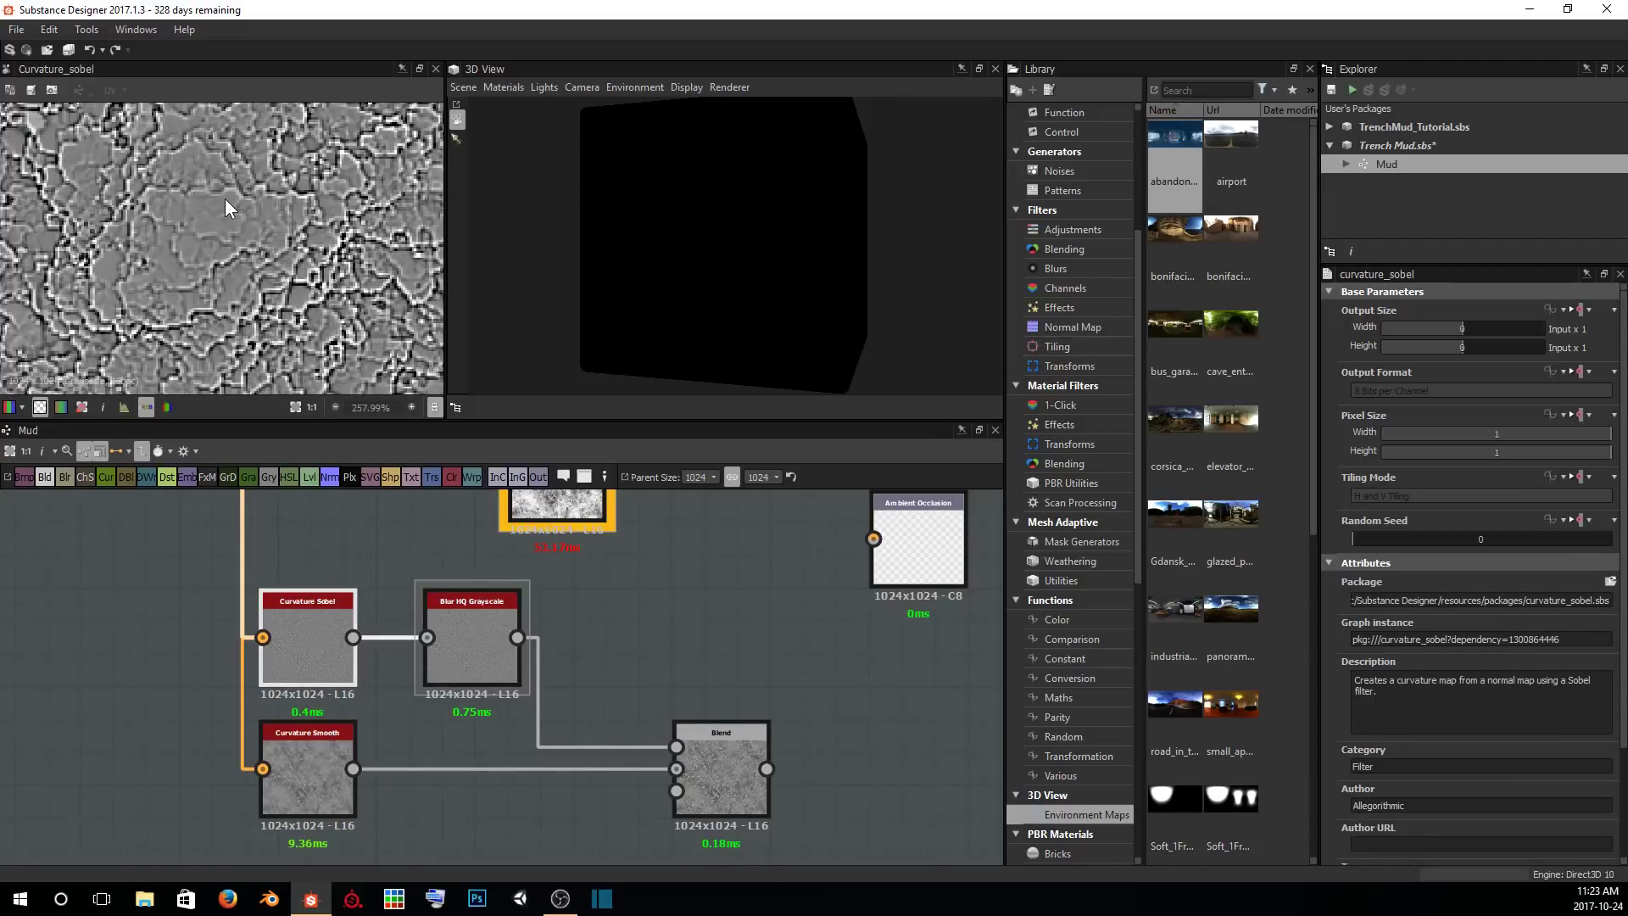
double_click(318, 788)
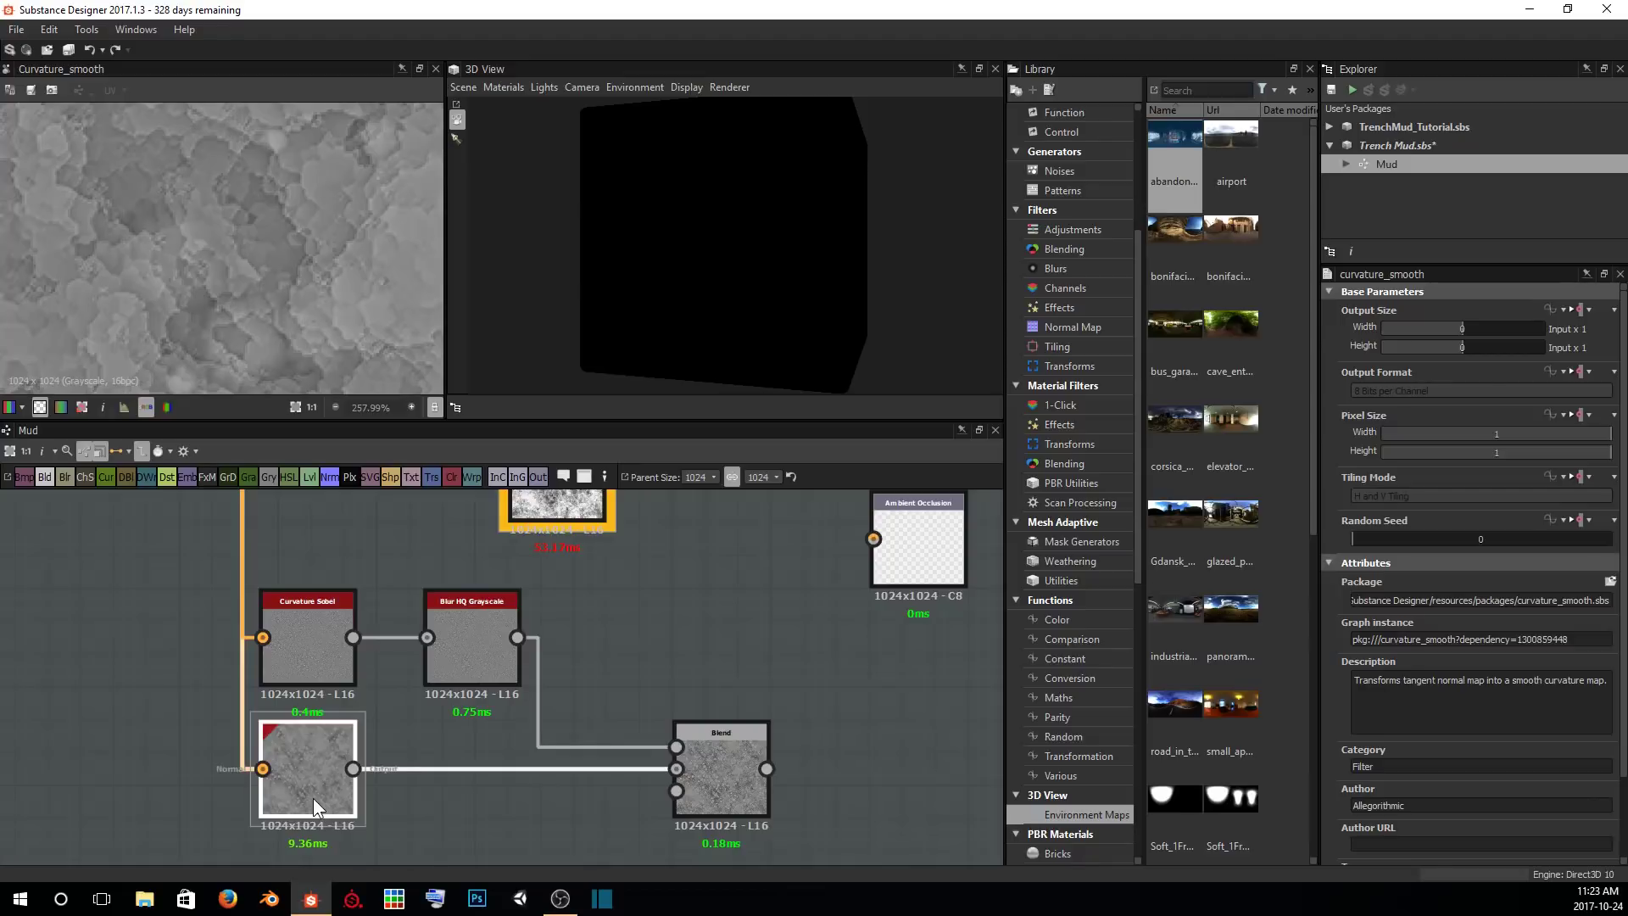
double_click(722, 731)
scroll(292, 251, down, 5)
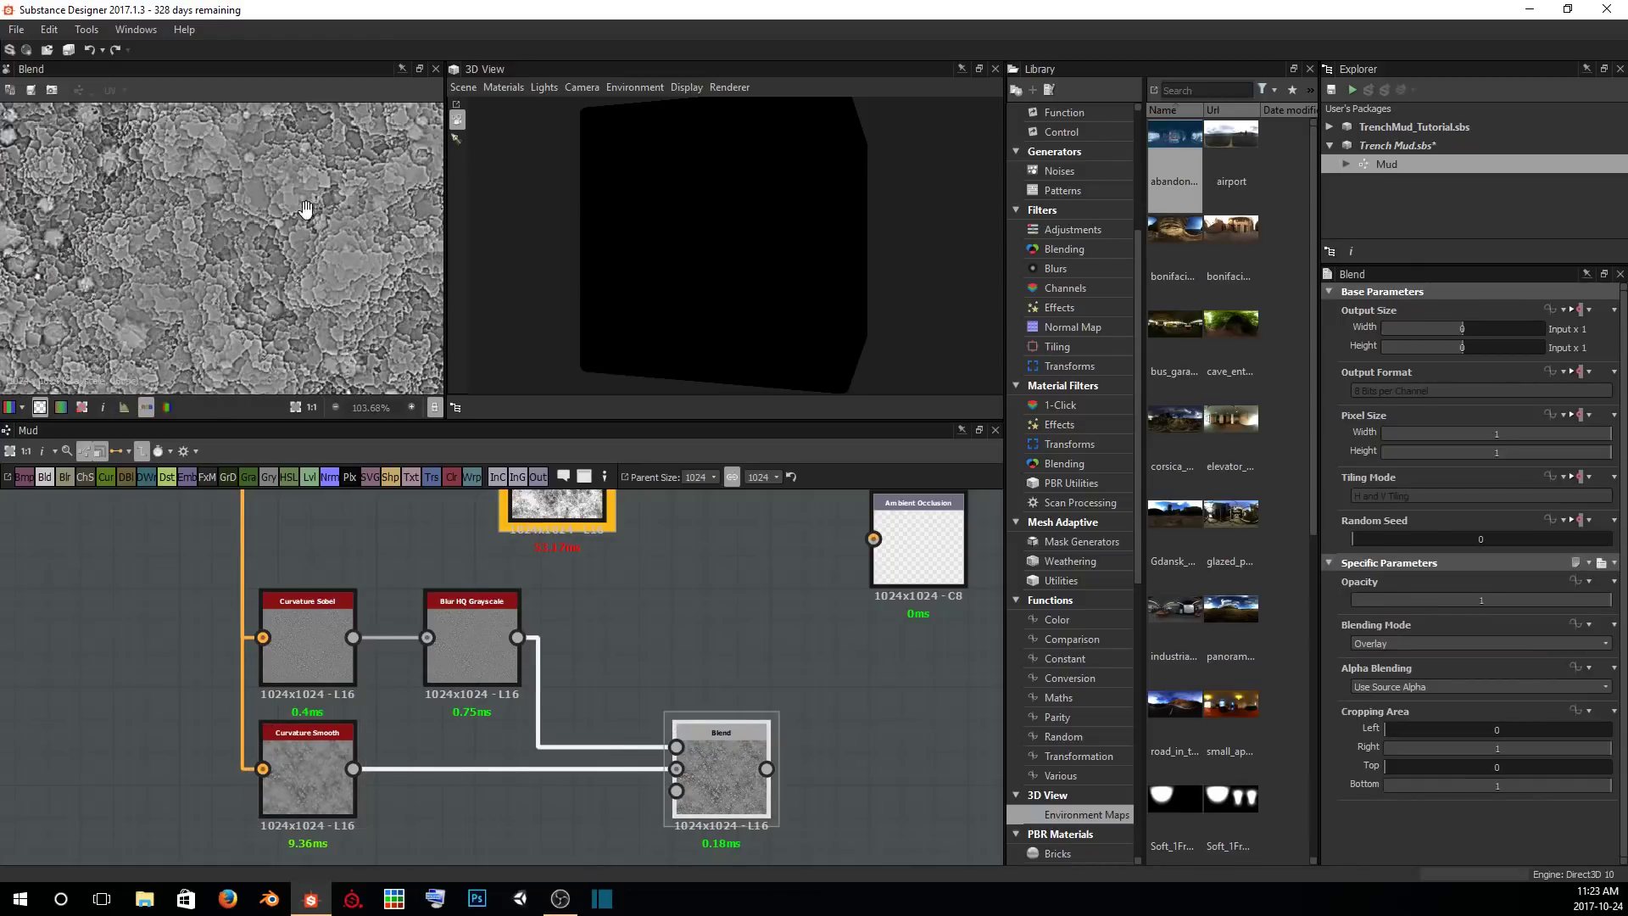
Move the HBAO node directly above the curvature Blend node and examine its occlusion map up close.
middle_drag(694, 621, 607, 675)
drag(491, 546, 629, 639)
double_click(629, 645)
scroll(305, 229, up, 5)
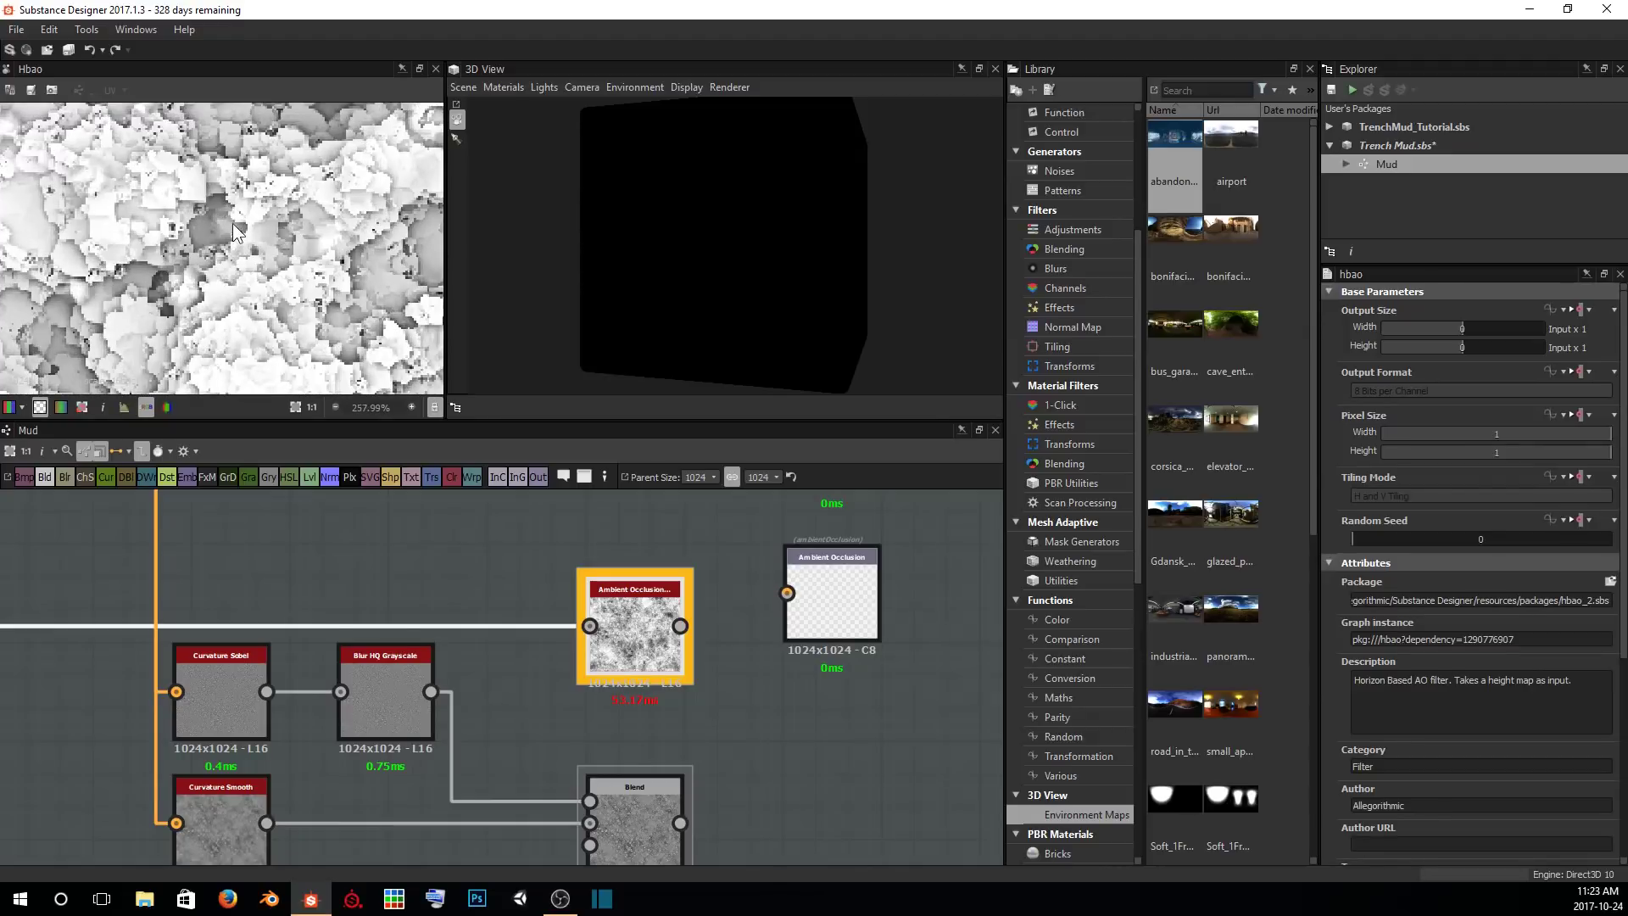
middle_drag(203, 268, 211, 197)
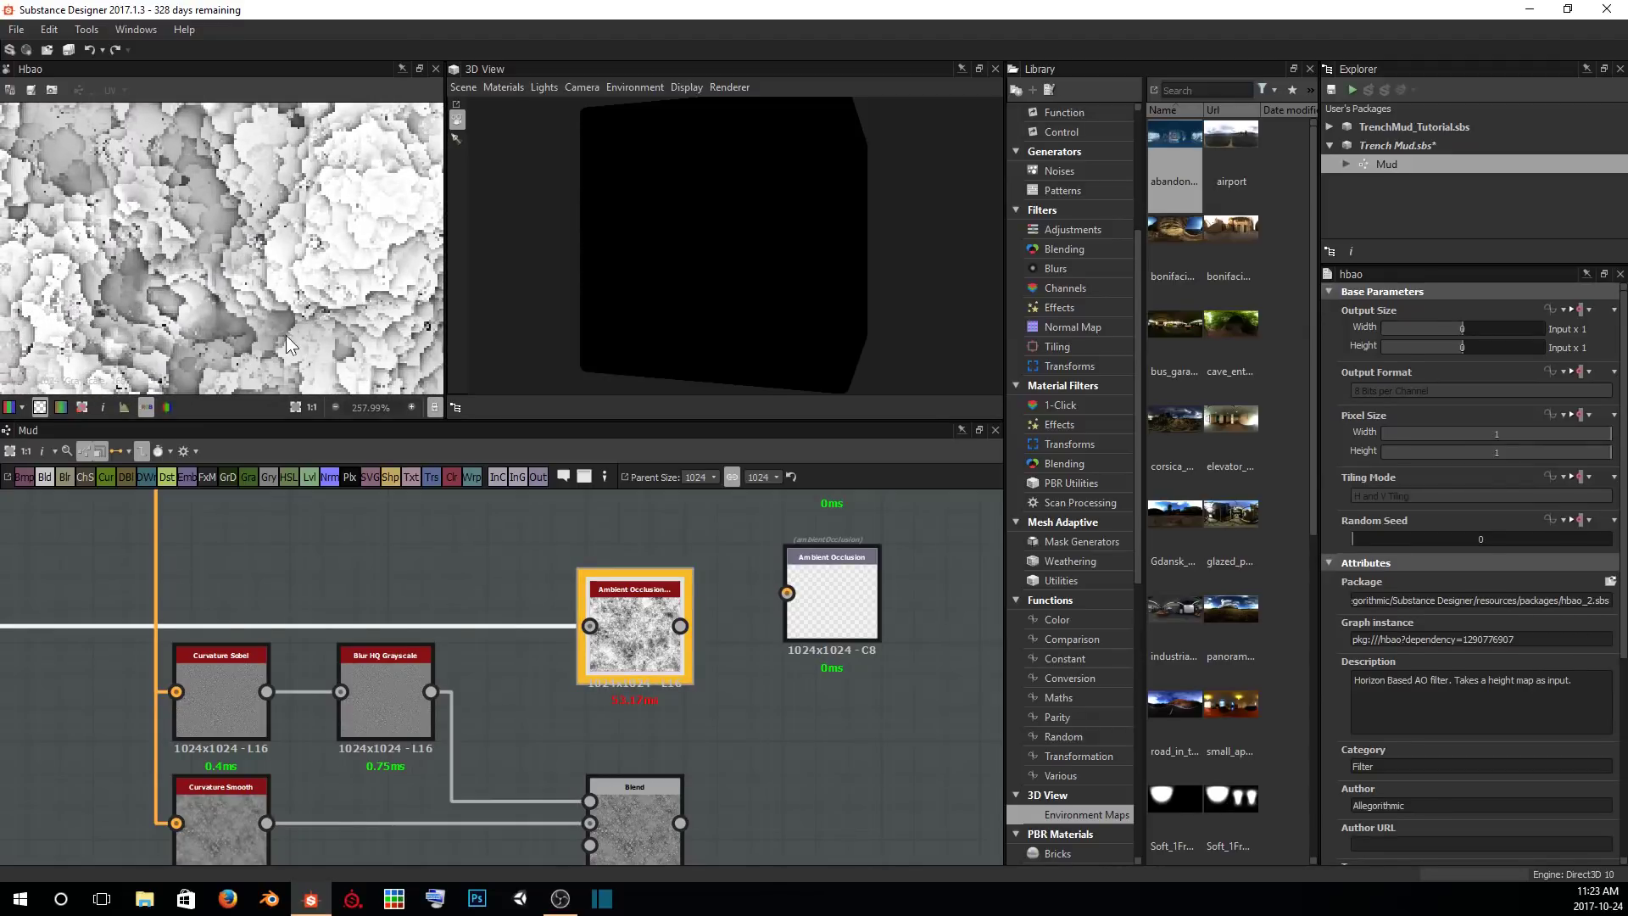
Compare the curvature Blend node's output with the HBAO occlusion map over the same area.
middle_drag(820, 756, 700, 649)
click(529, 714)
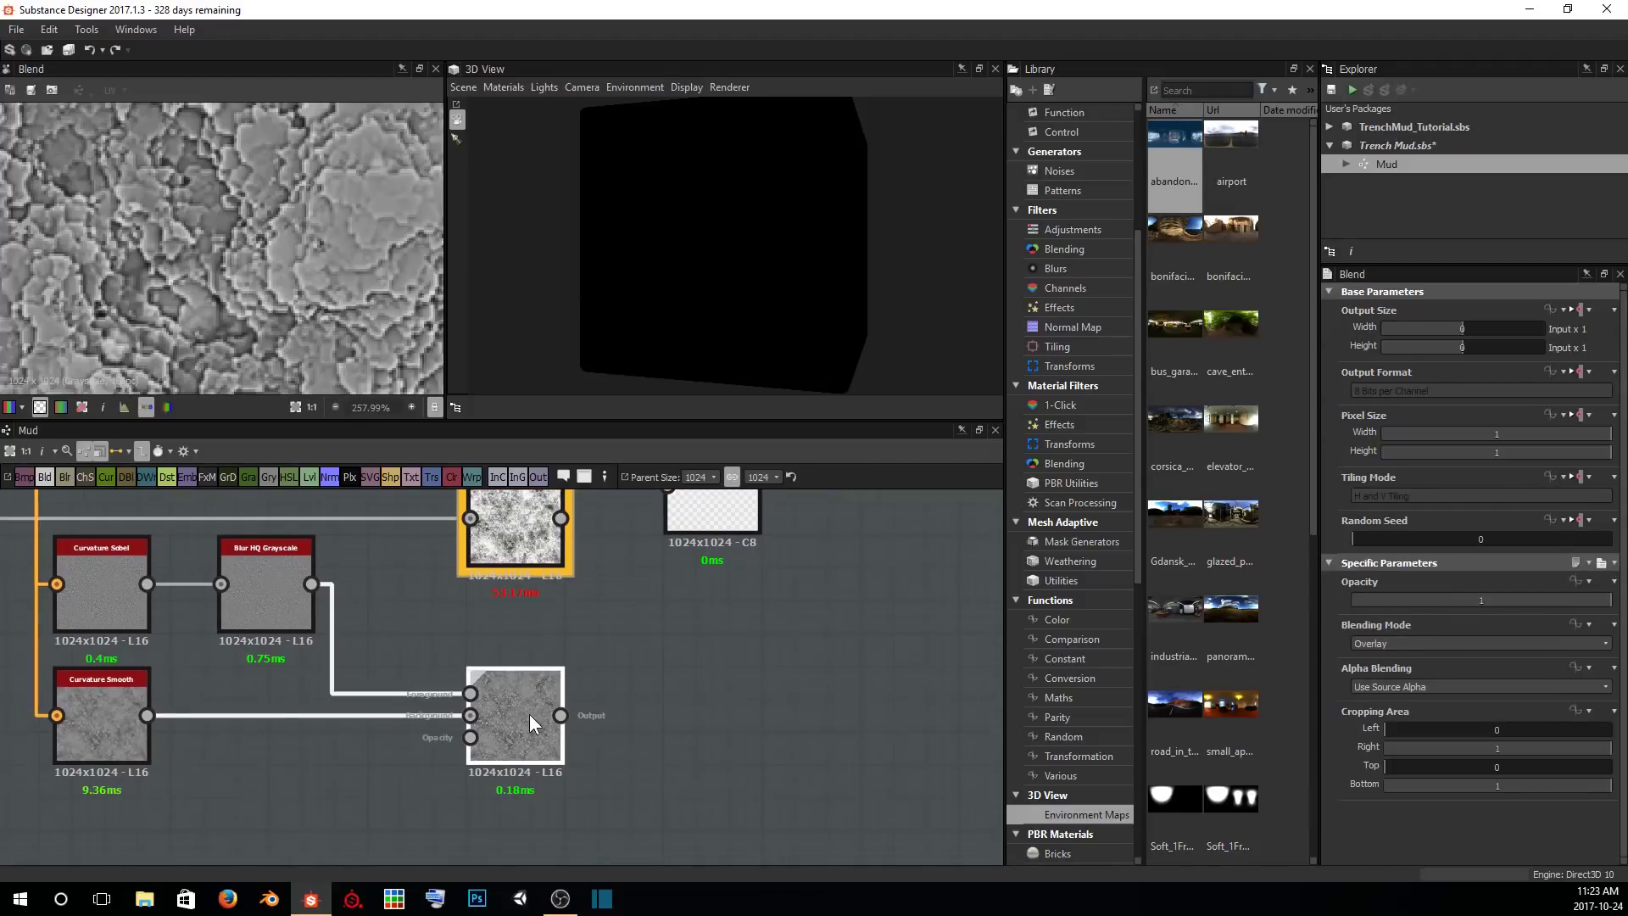
middle_drag(636, 662, 594, 729)
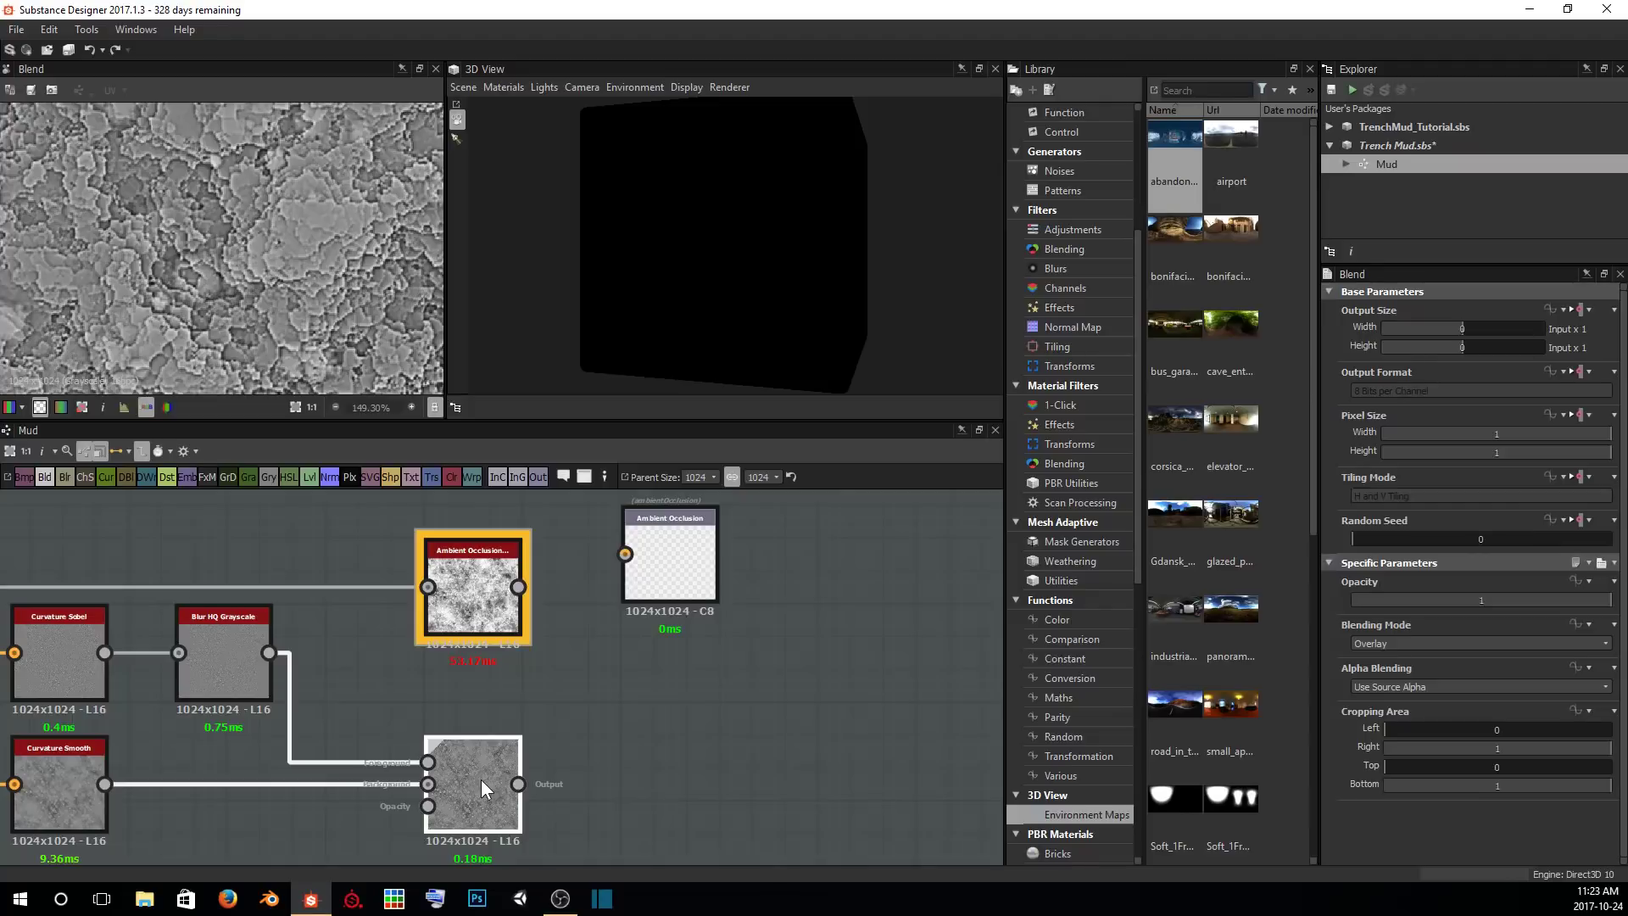
double_click(467, 591)
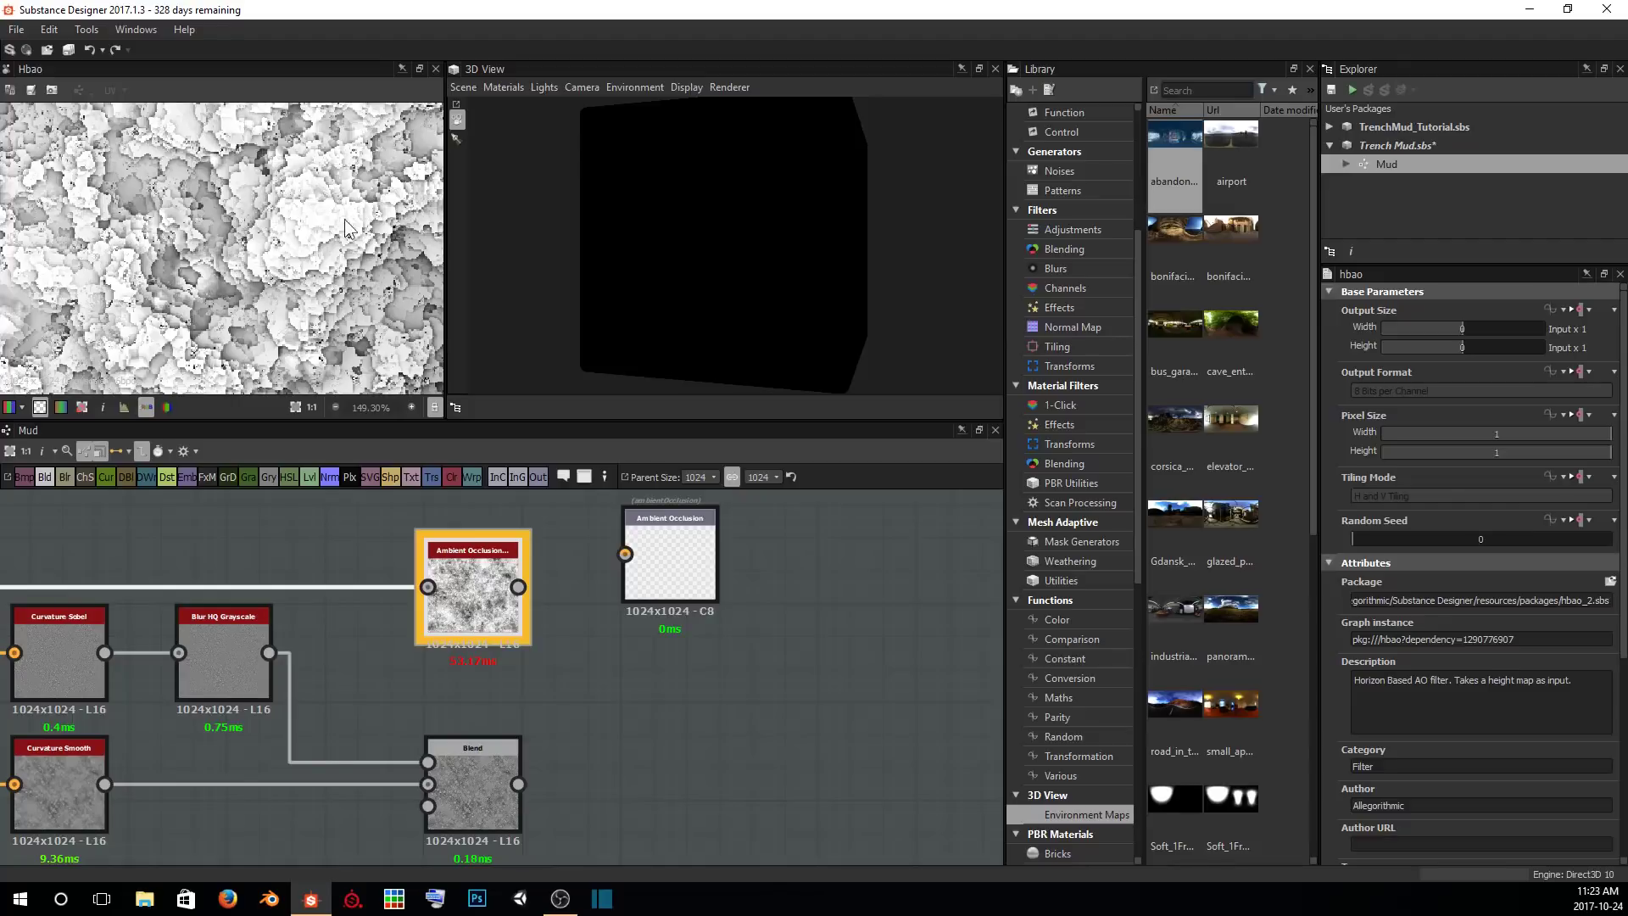
double_click(482, 791)
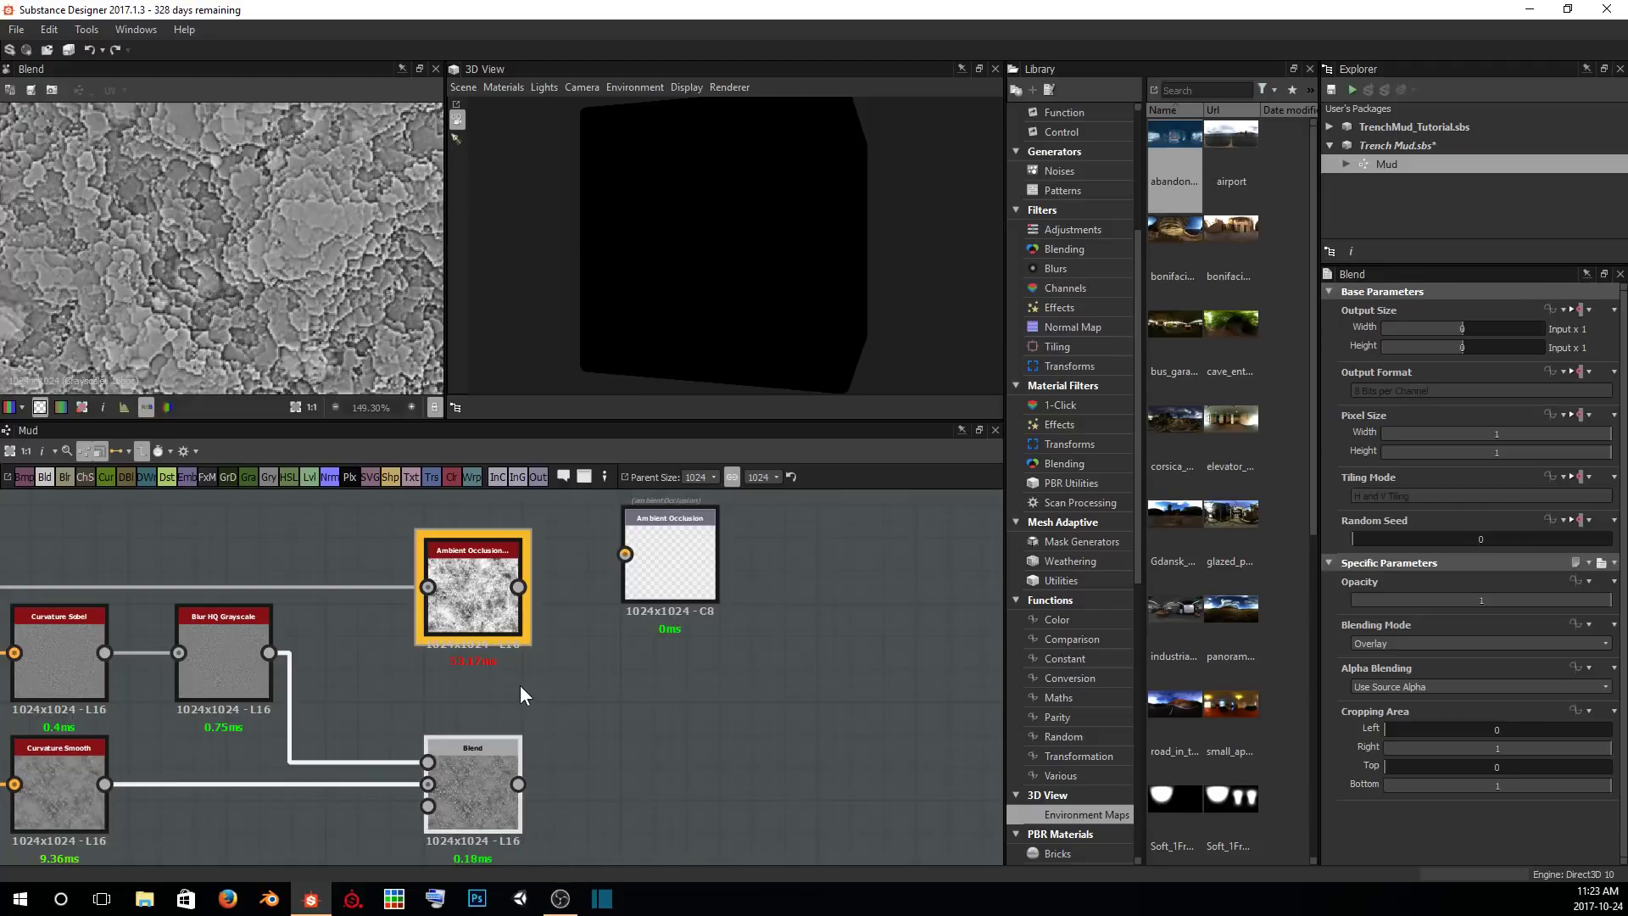
Add a Levels node after the curvature Blend and lower its input white point to just above the histogram peak.
key(space)
text(le)
key(Return)
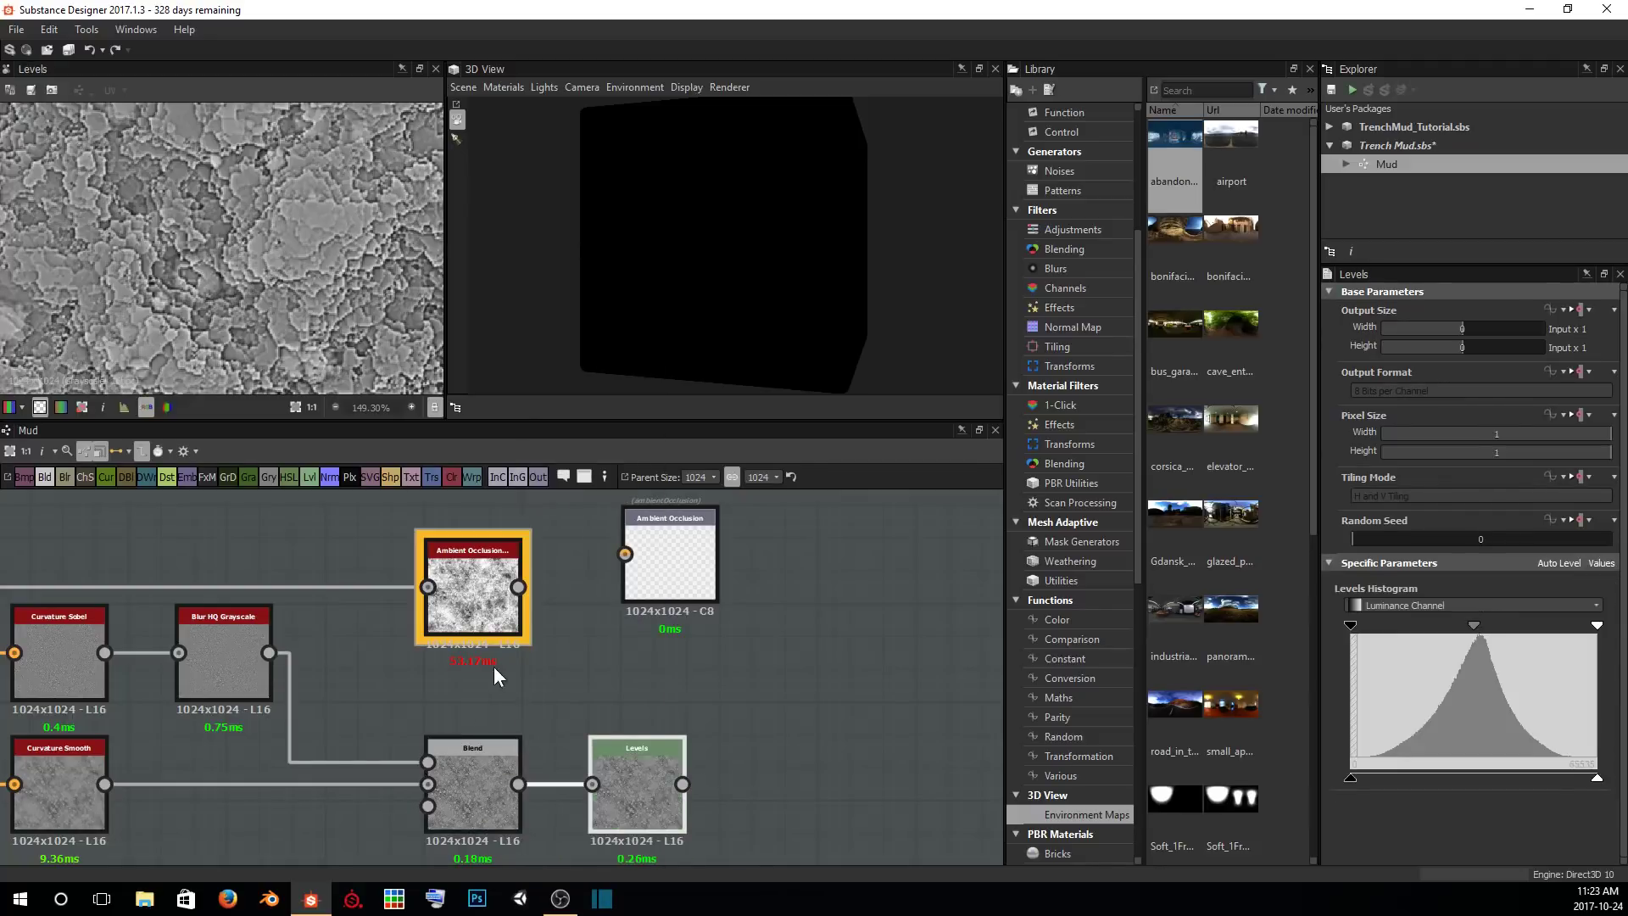
drag(1597, 625, 1495, 636)
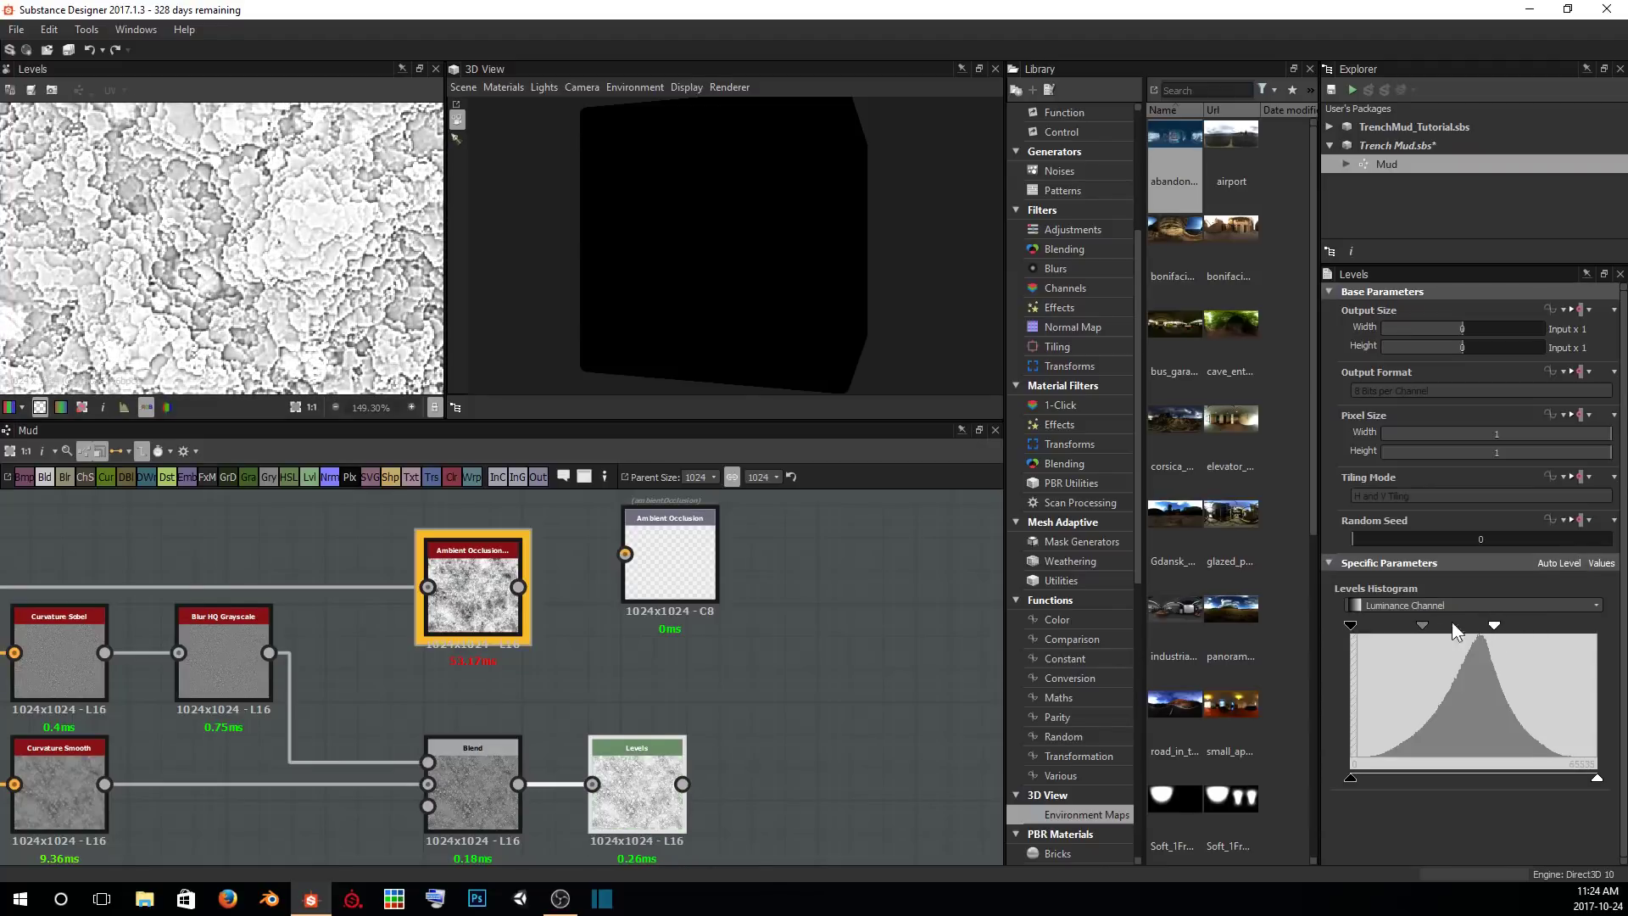
scroll(195, 259, down, 3)
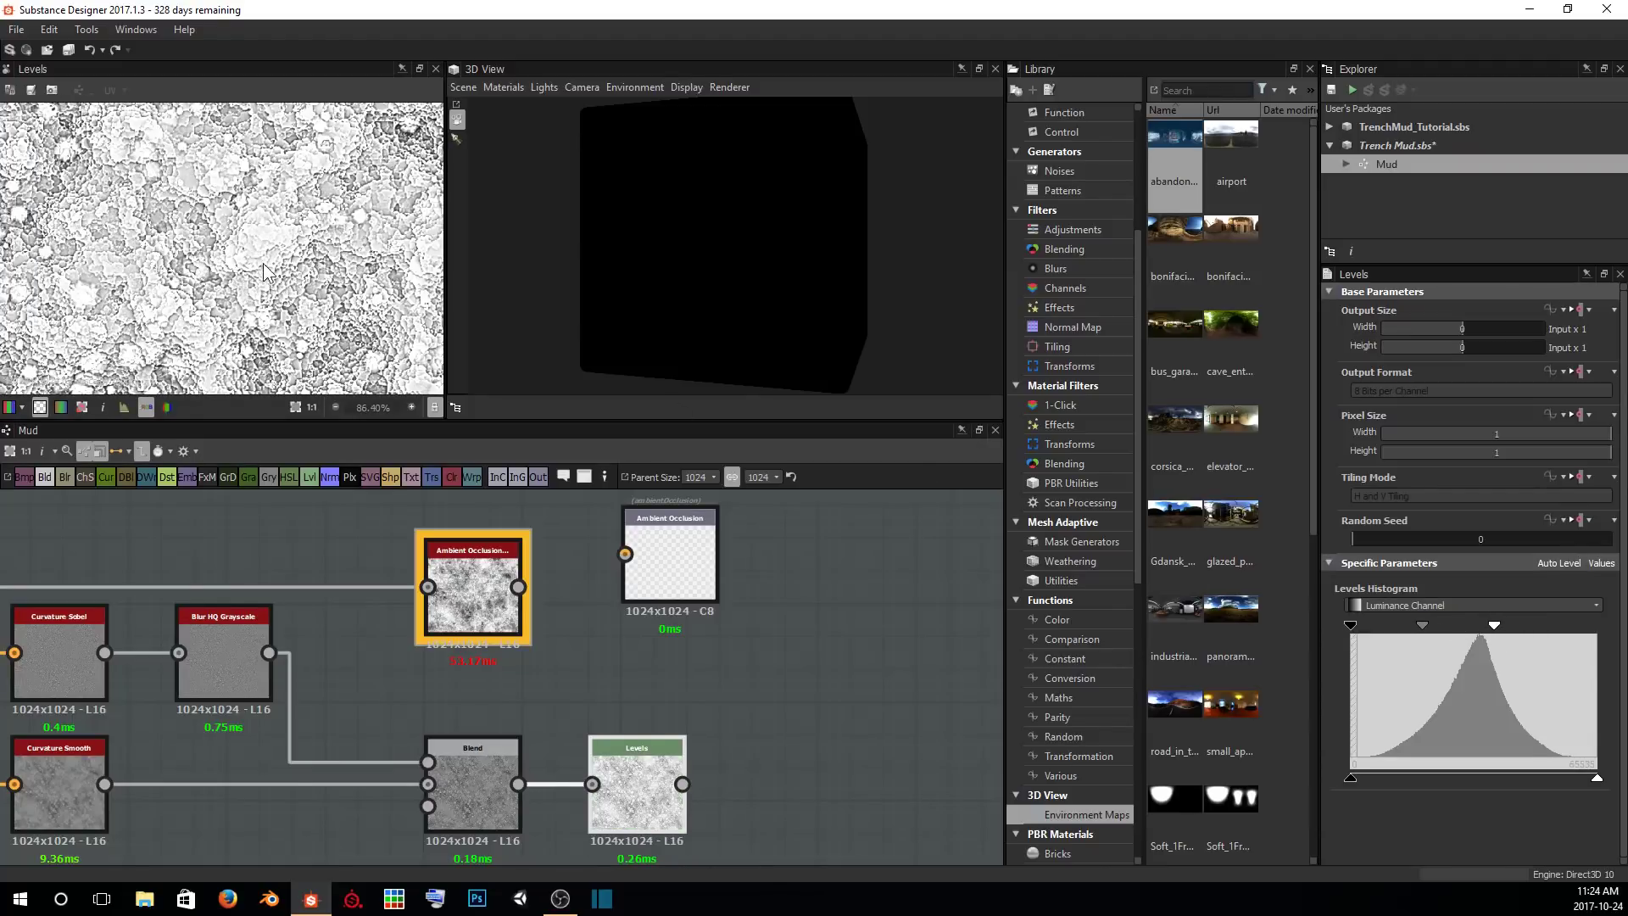
scroll(259, 265, up, 5)
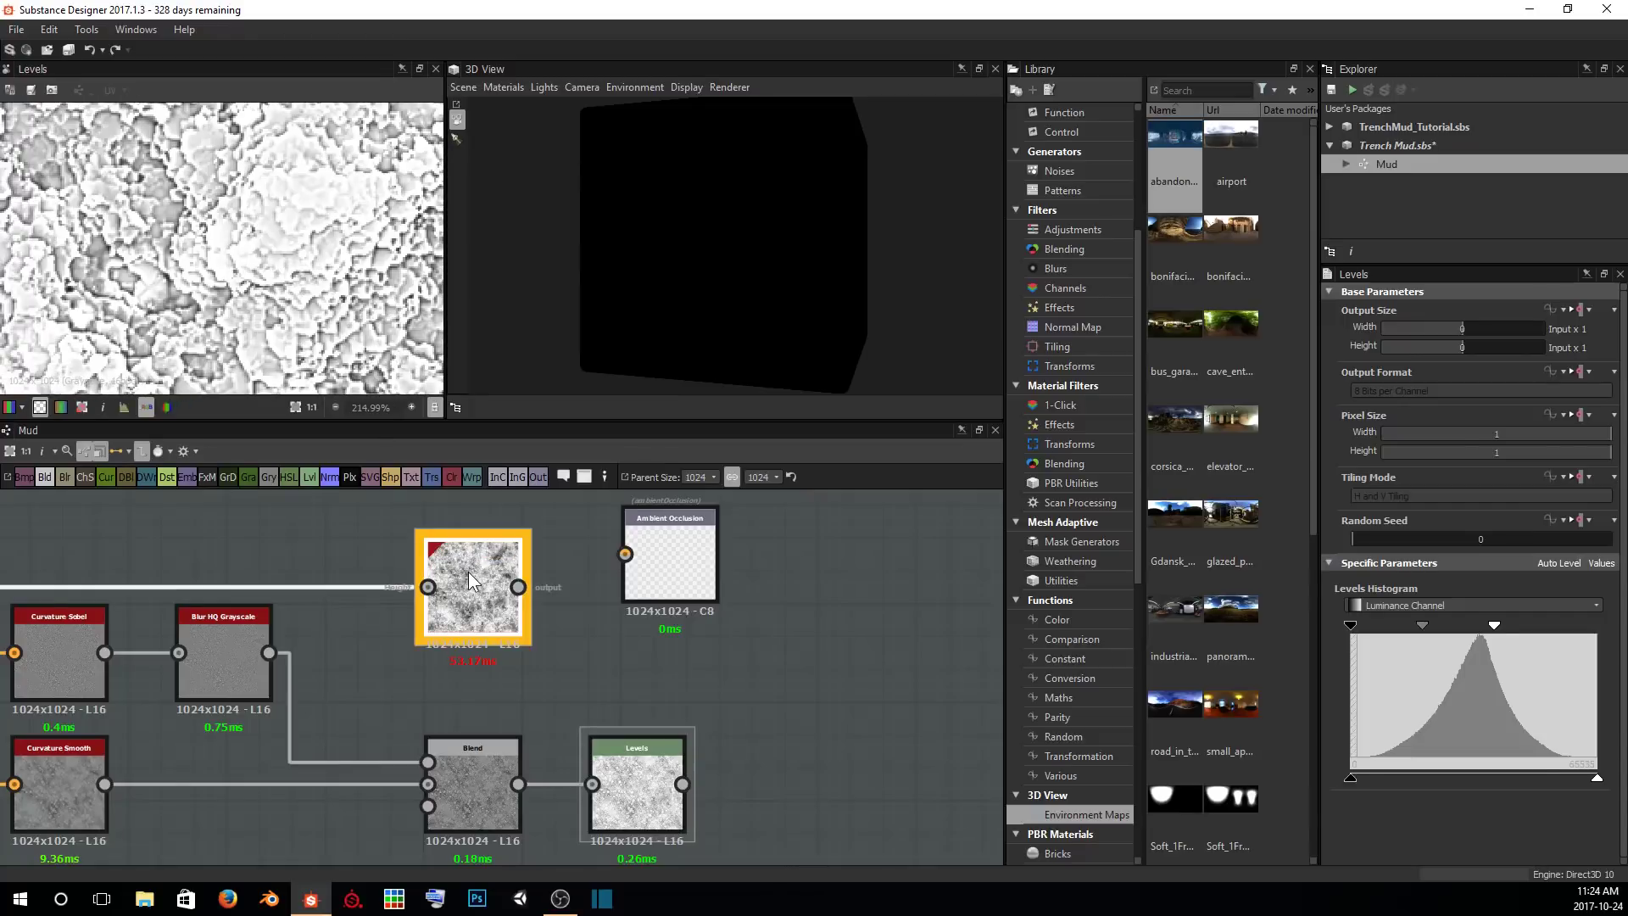
Compare the Levels result with the HBAO map and raise the Levels input black point to the start of the histogram's dark slope.
double_click(469, 574)
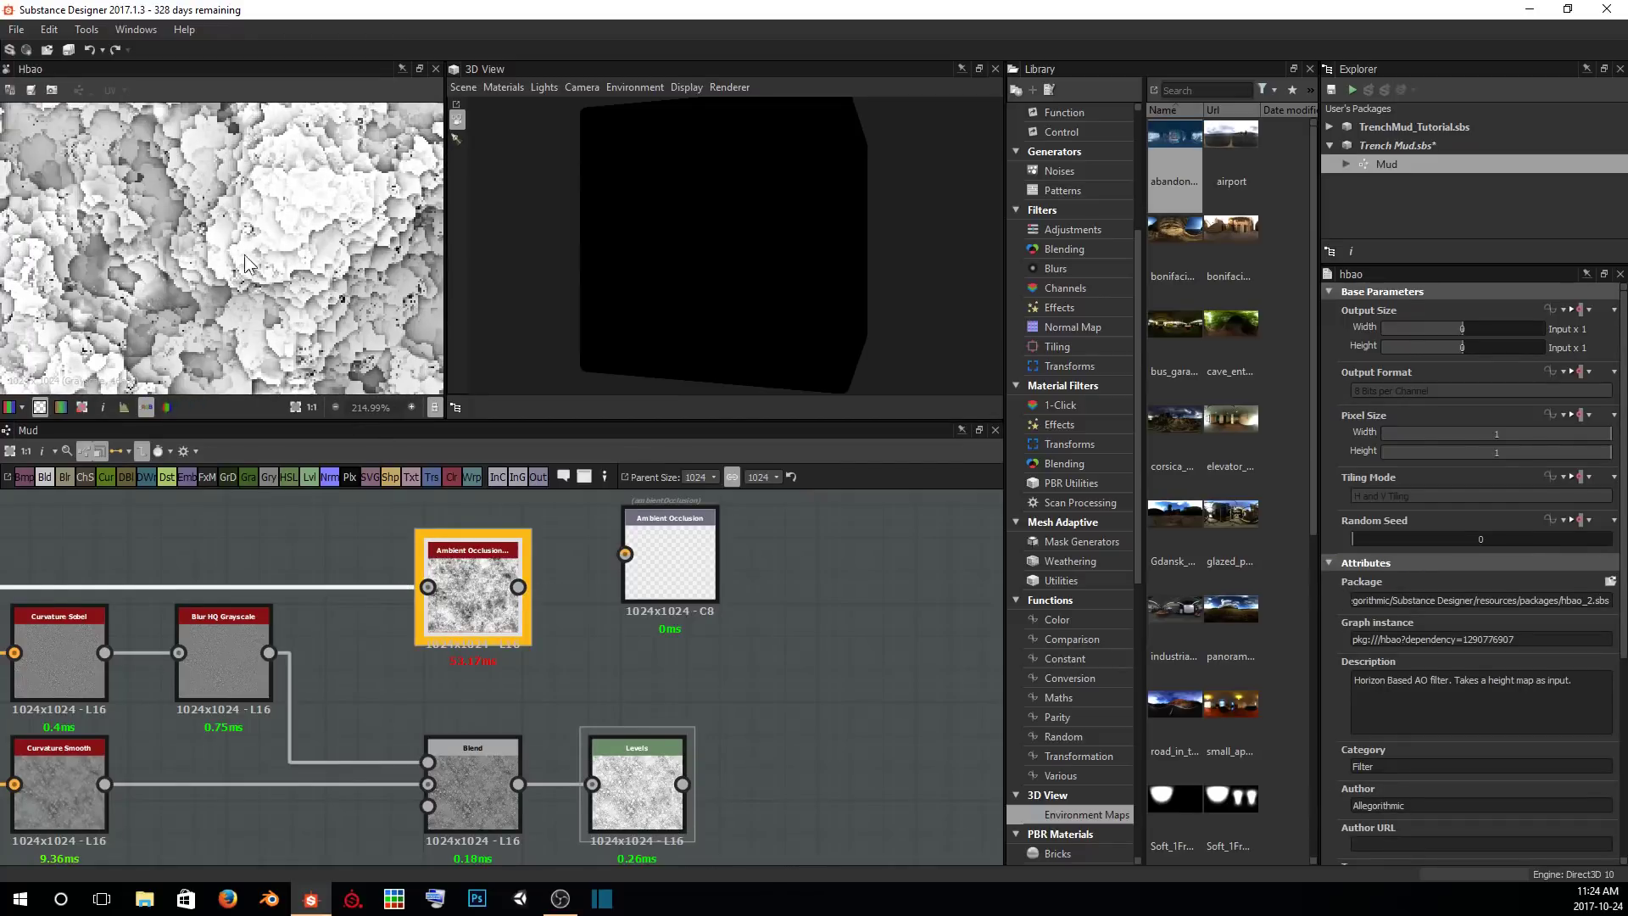
double_click(638, 786)
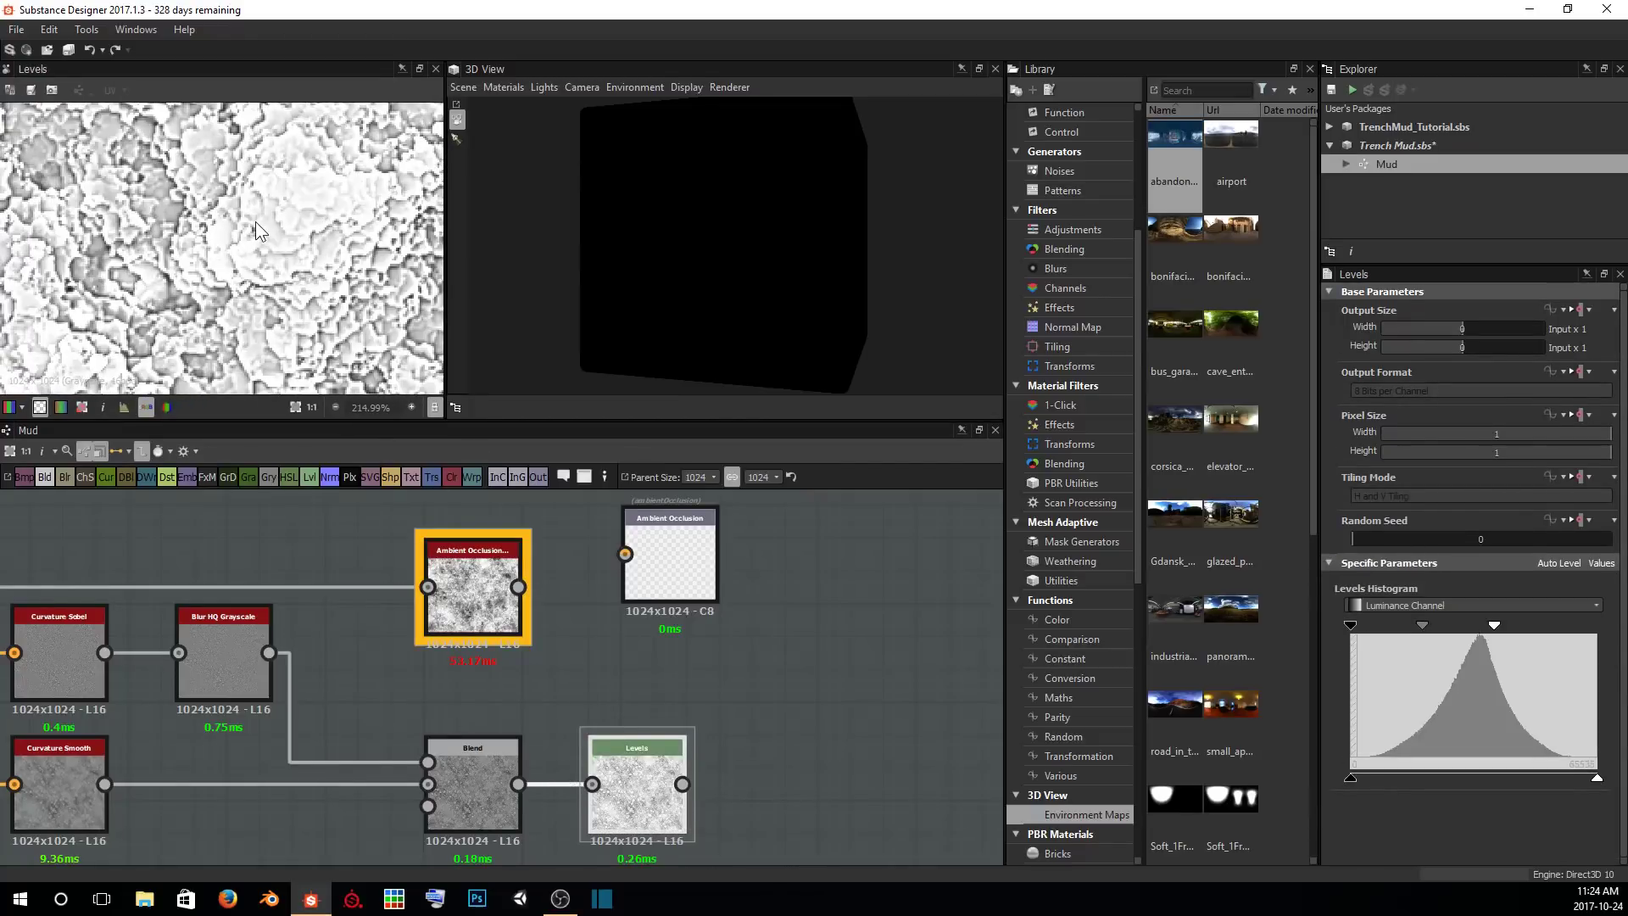
double_click(470, 599)
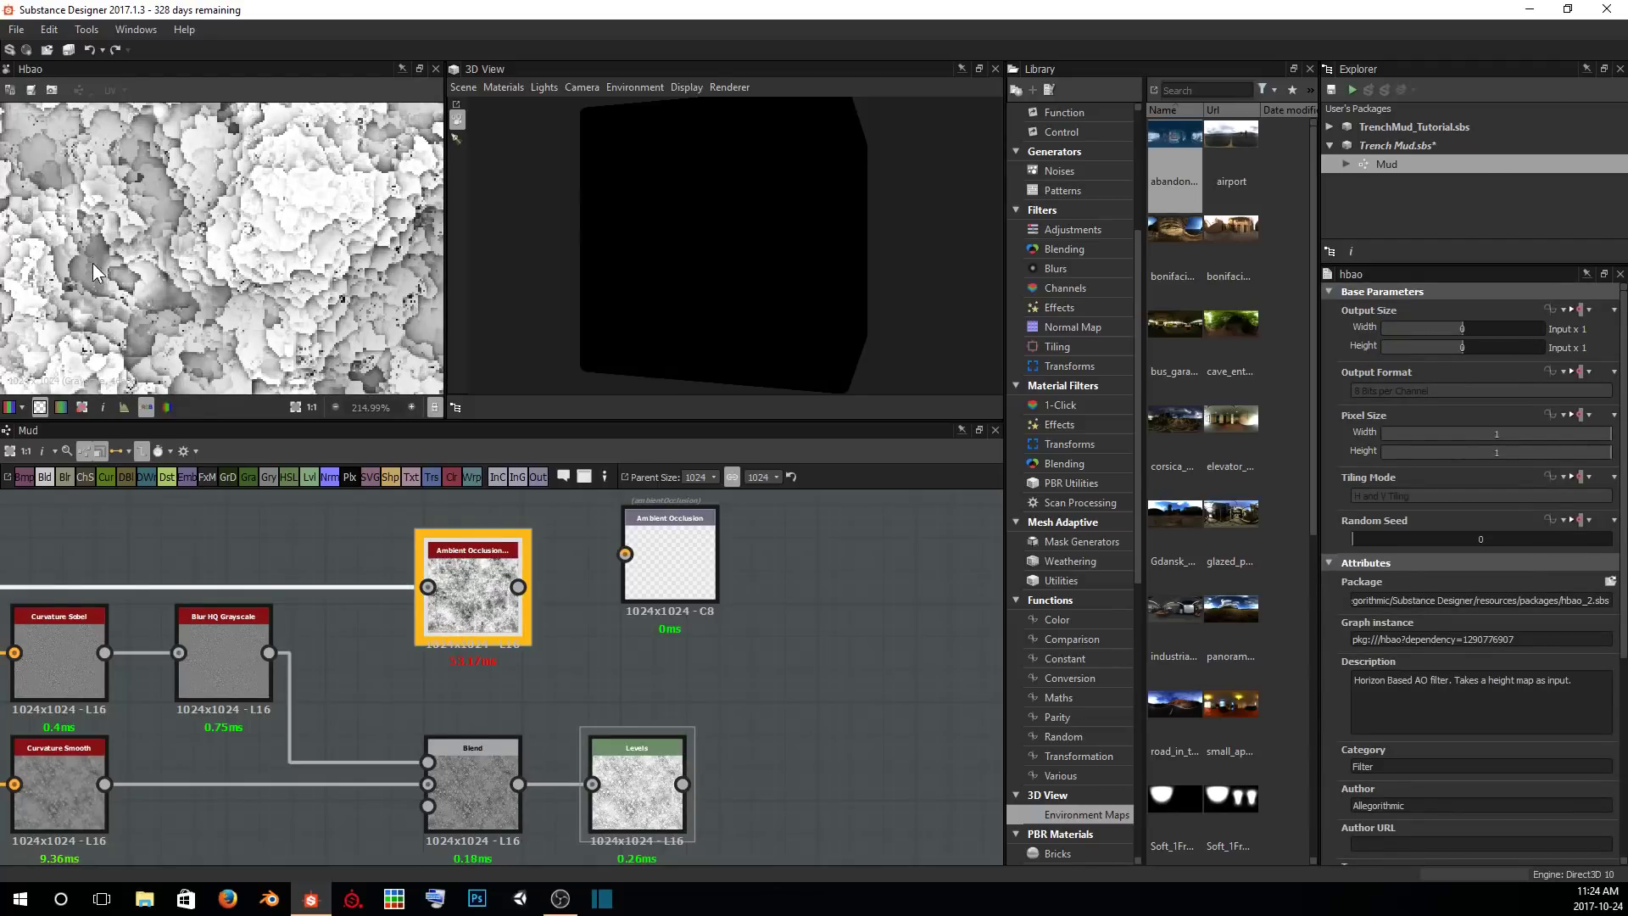
double_click(644, 777)
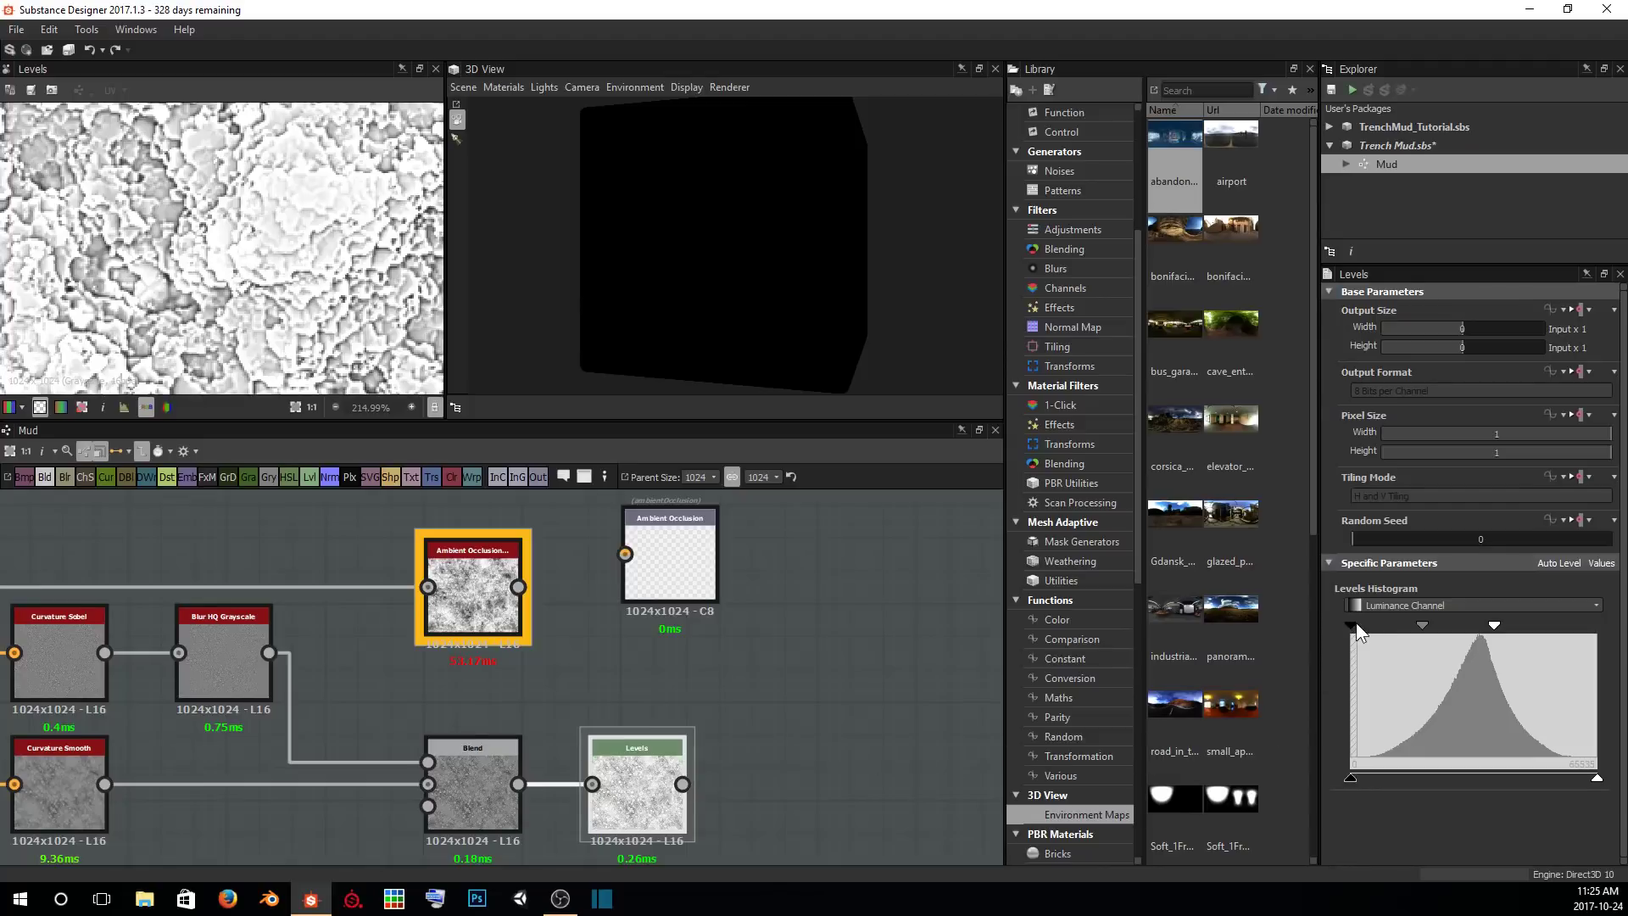
drag(1353, 623, 1447, 629)
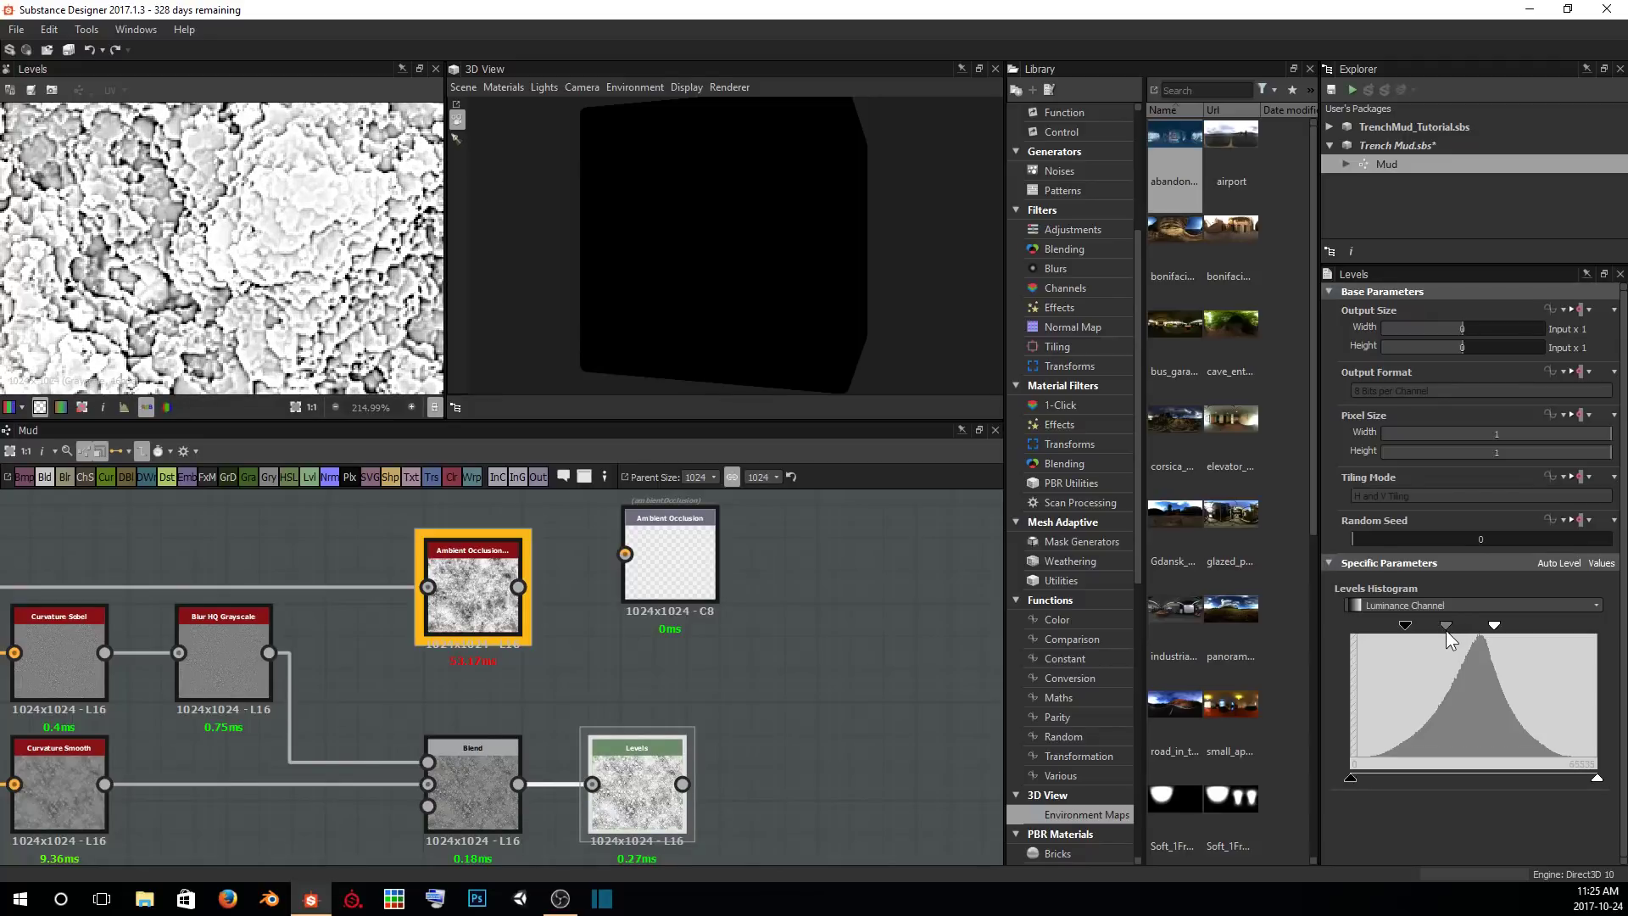
drag(1402, 623, 1386, 629)
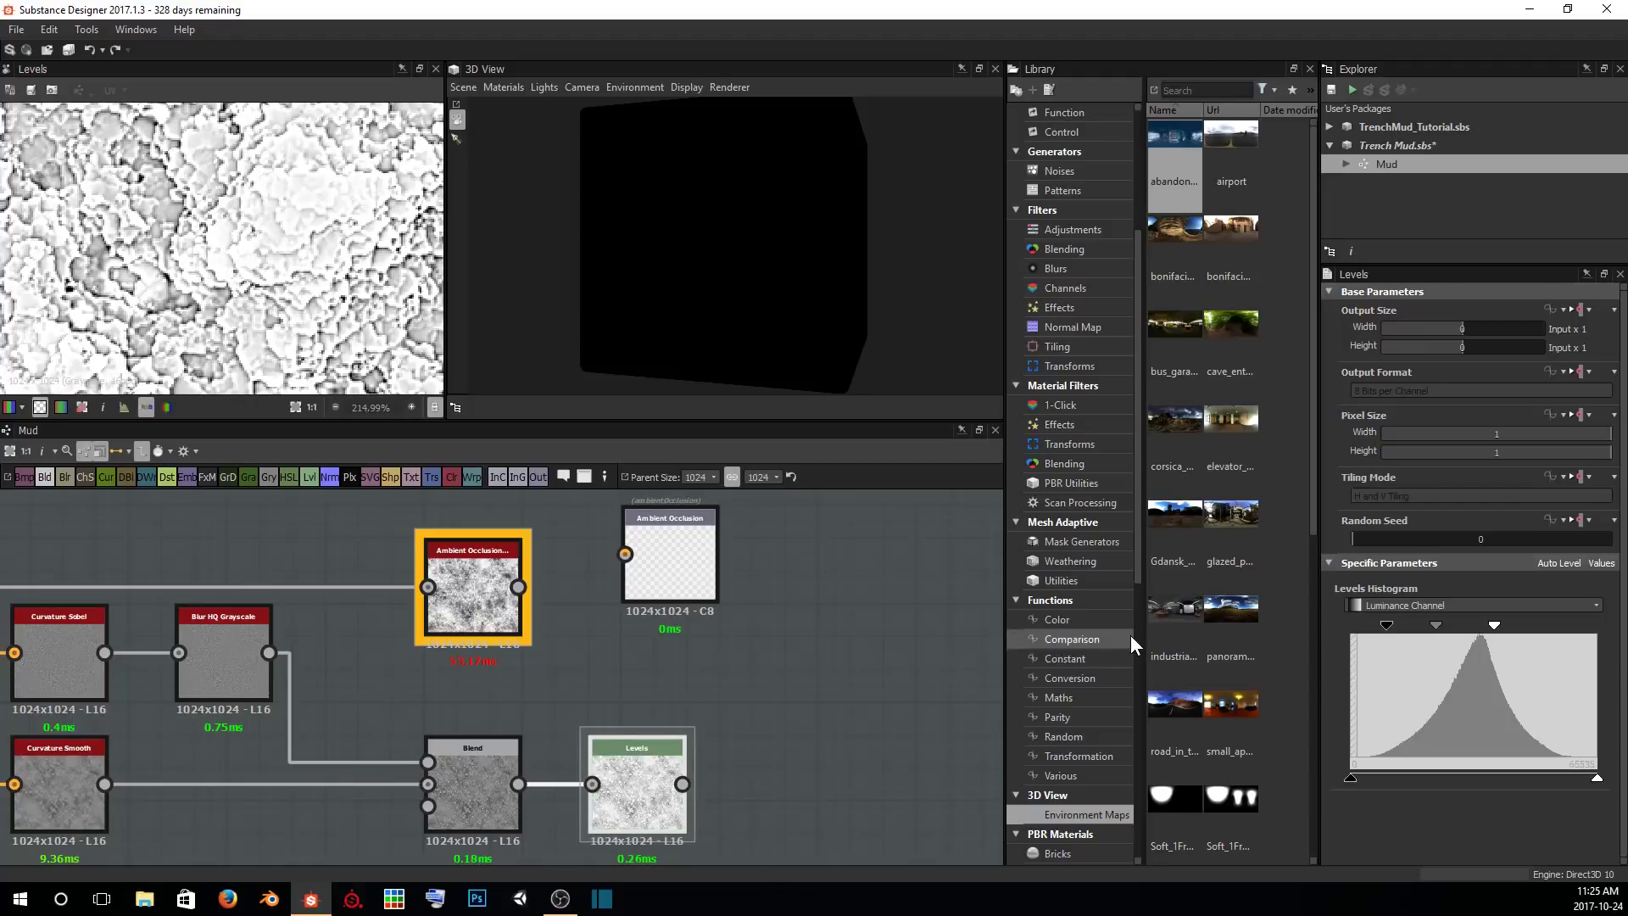
double_click(480, 584)
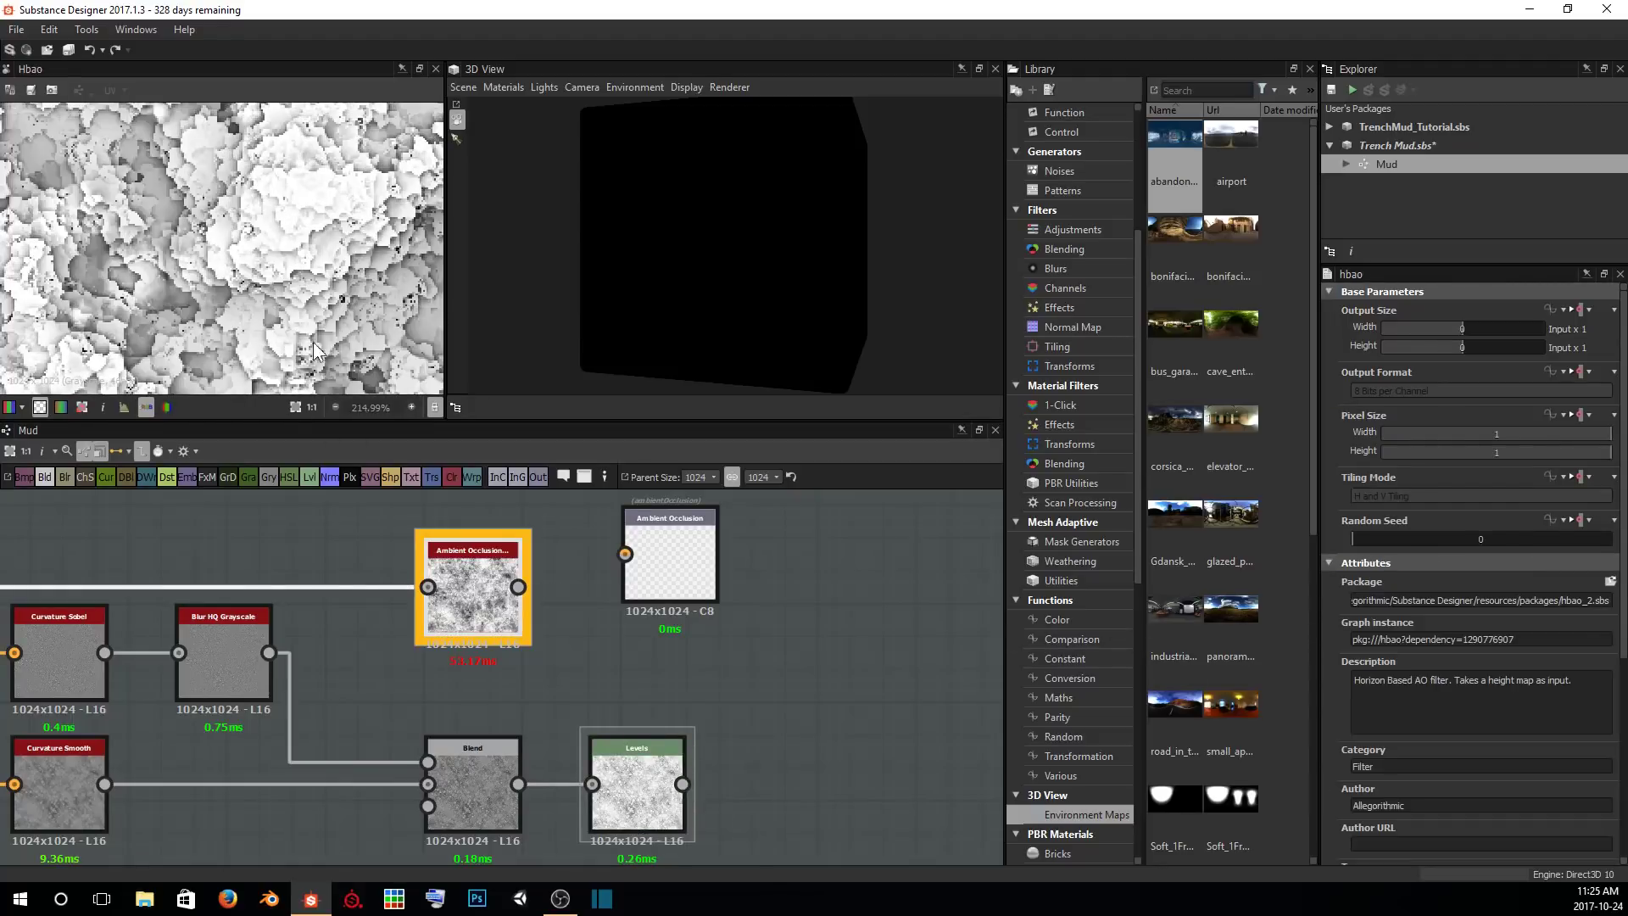
double_click(633, 787)
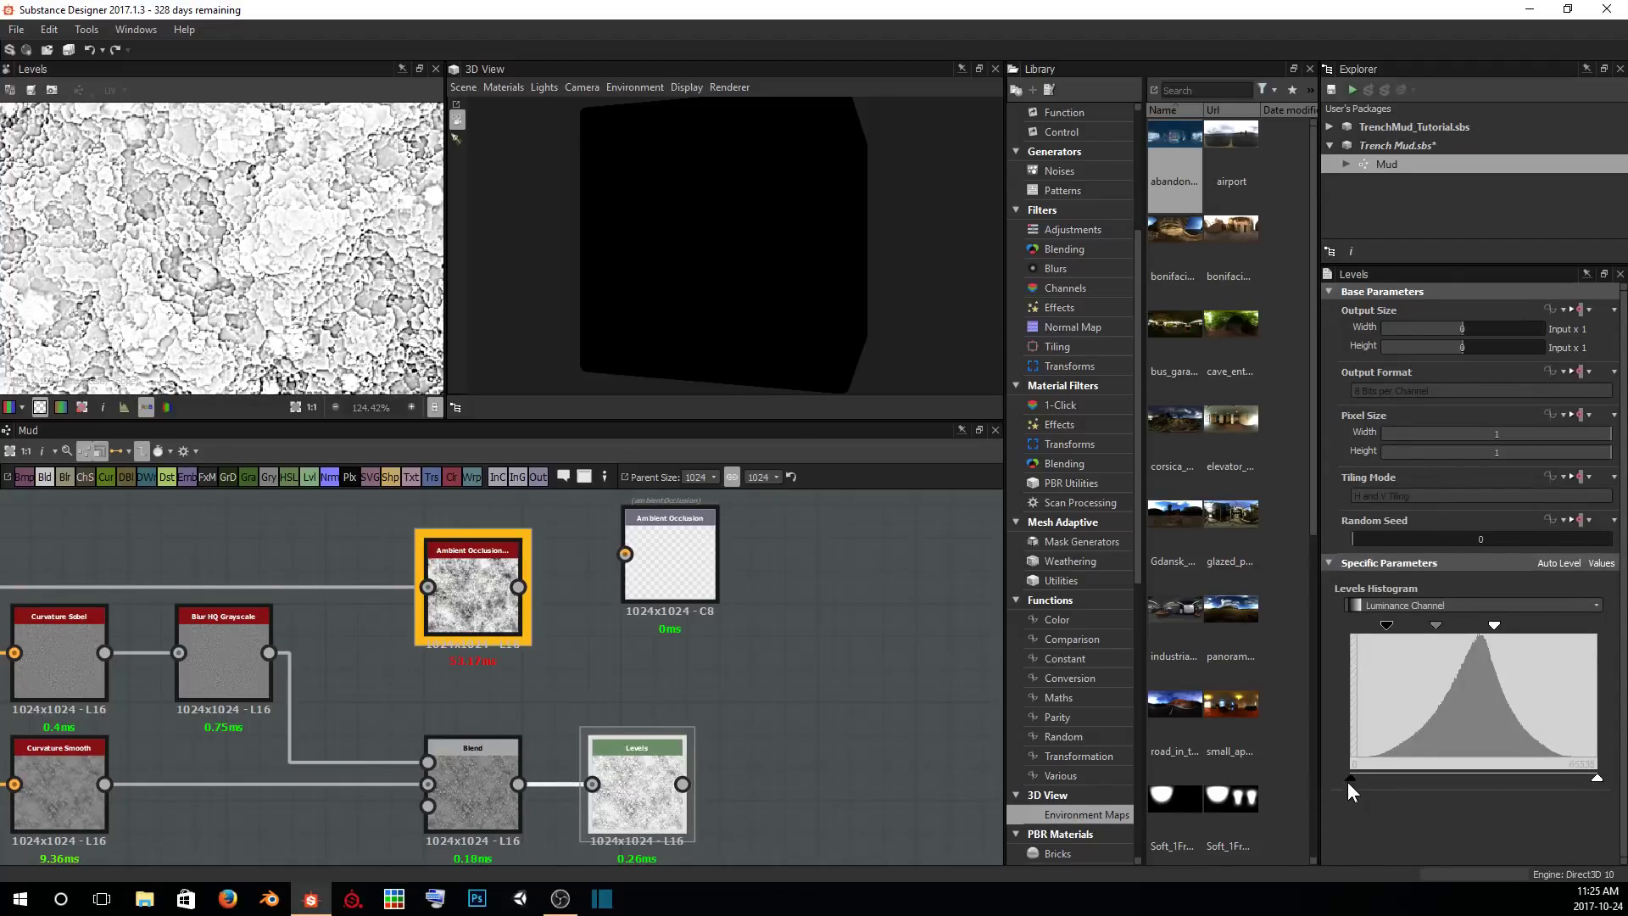
Raise the Levels node's output black point slightly, nudge its input black point up, and compare the result with the HBAO map.
drag(1350, 778, 1365, 778)
drag(1389, 624, 1391, 624)
double_click(473, 598)
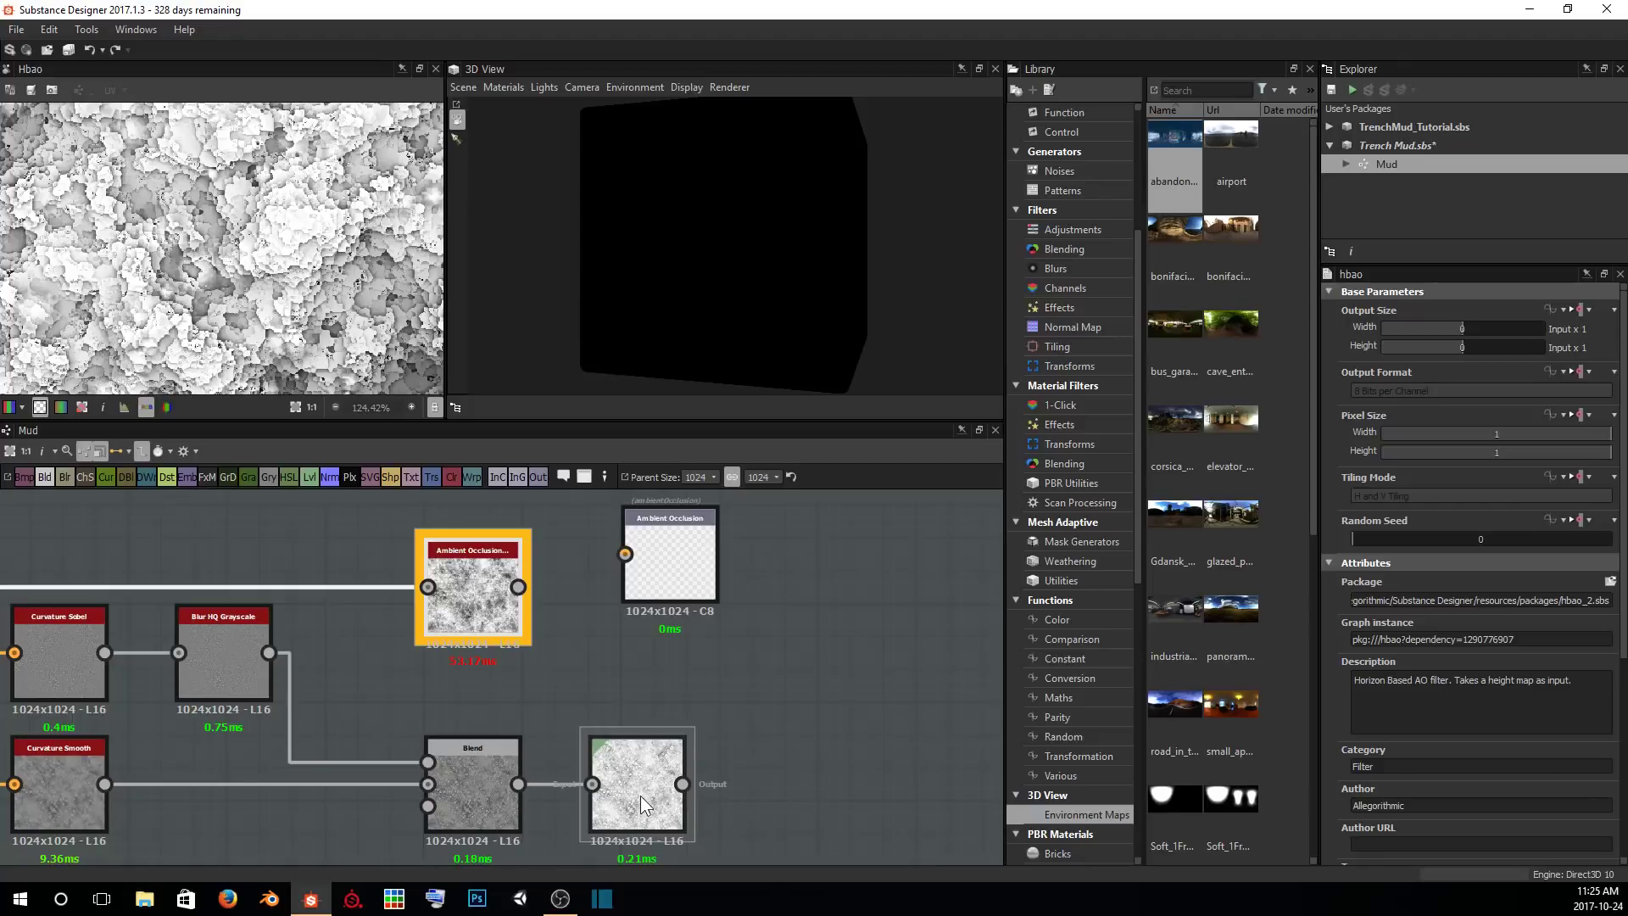
double_click(640, 795)
scroll(200, 246, down, 3)
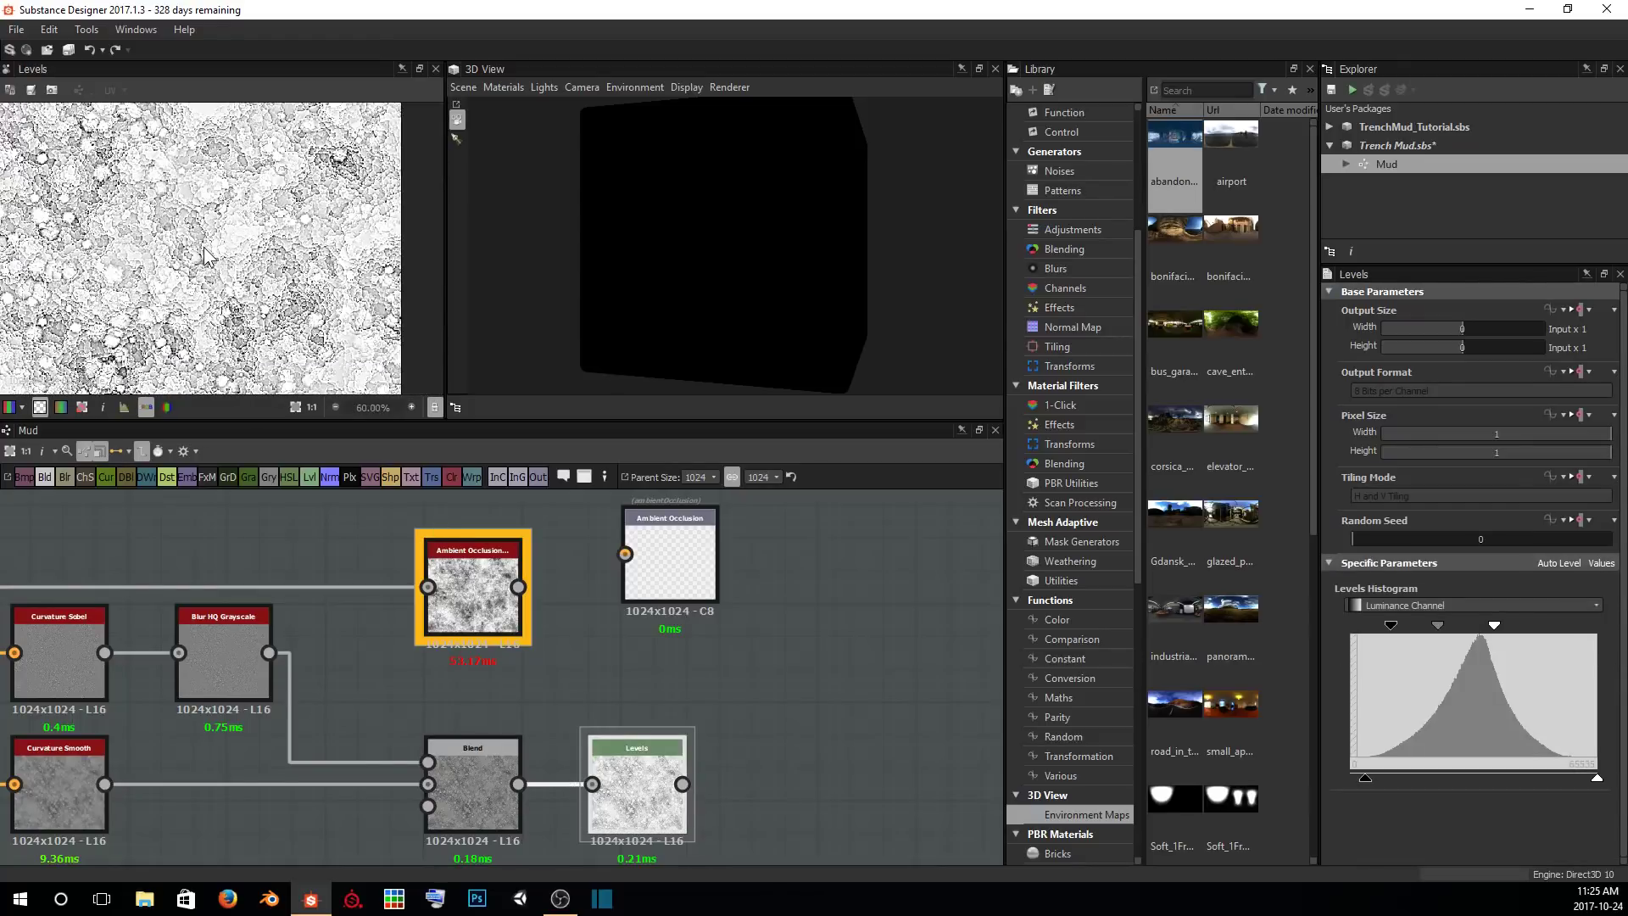
scroll(203, 246, up, 5)
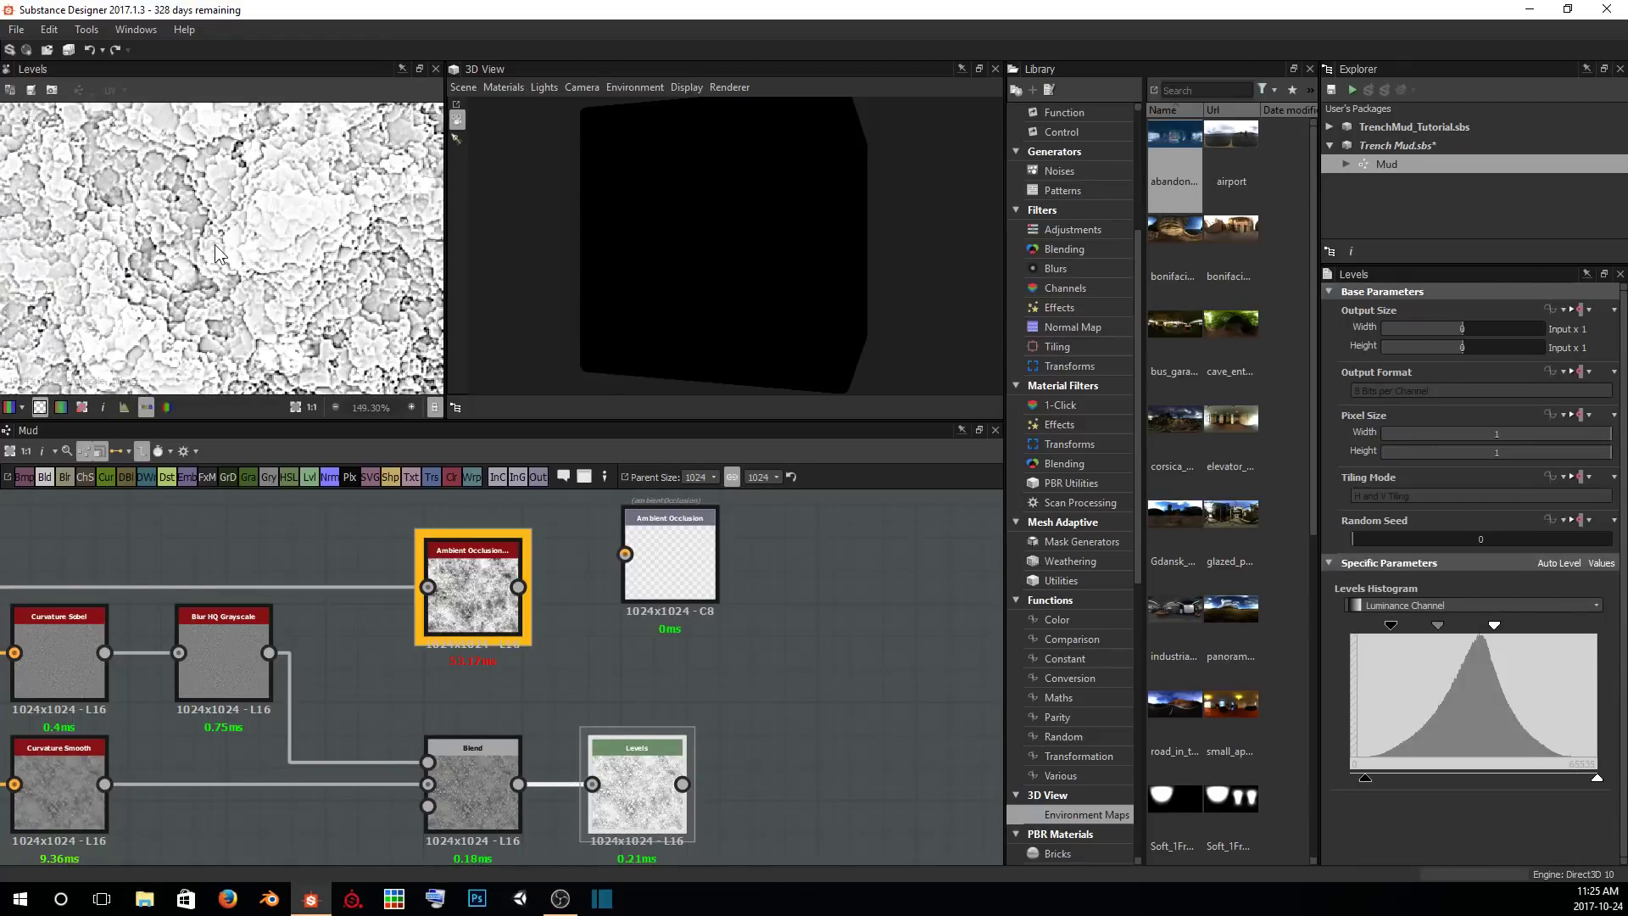
double_click(464, 587)
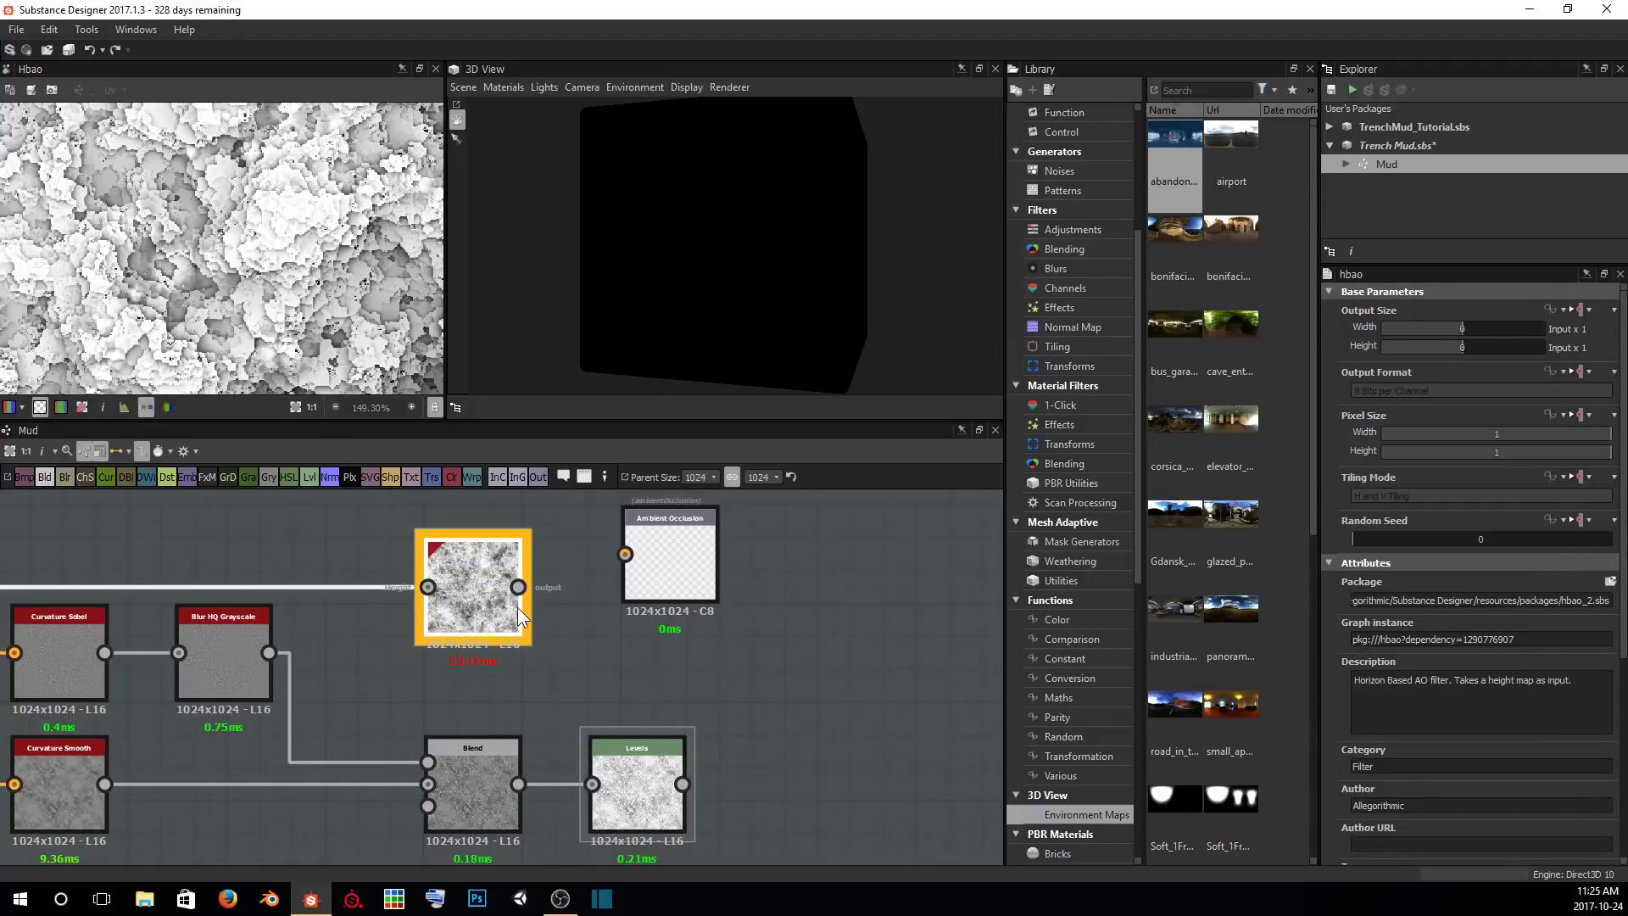
double_click(612, 760)
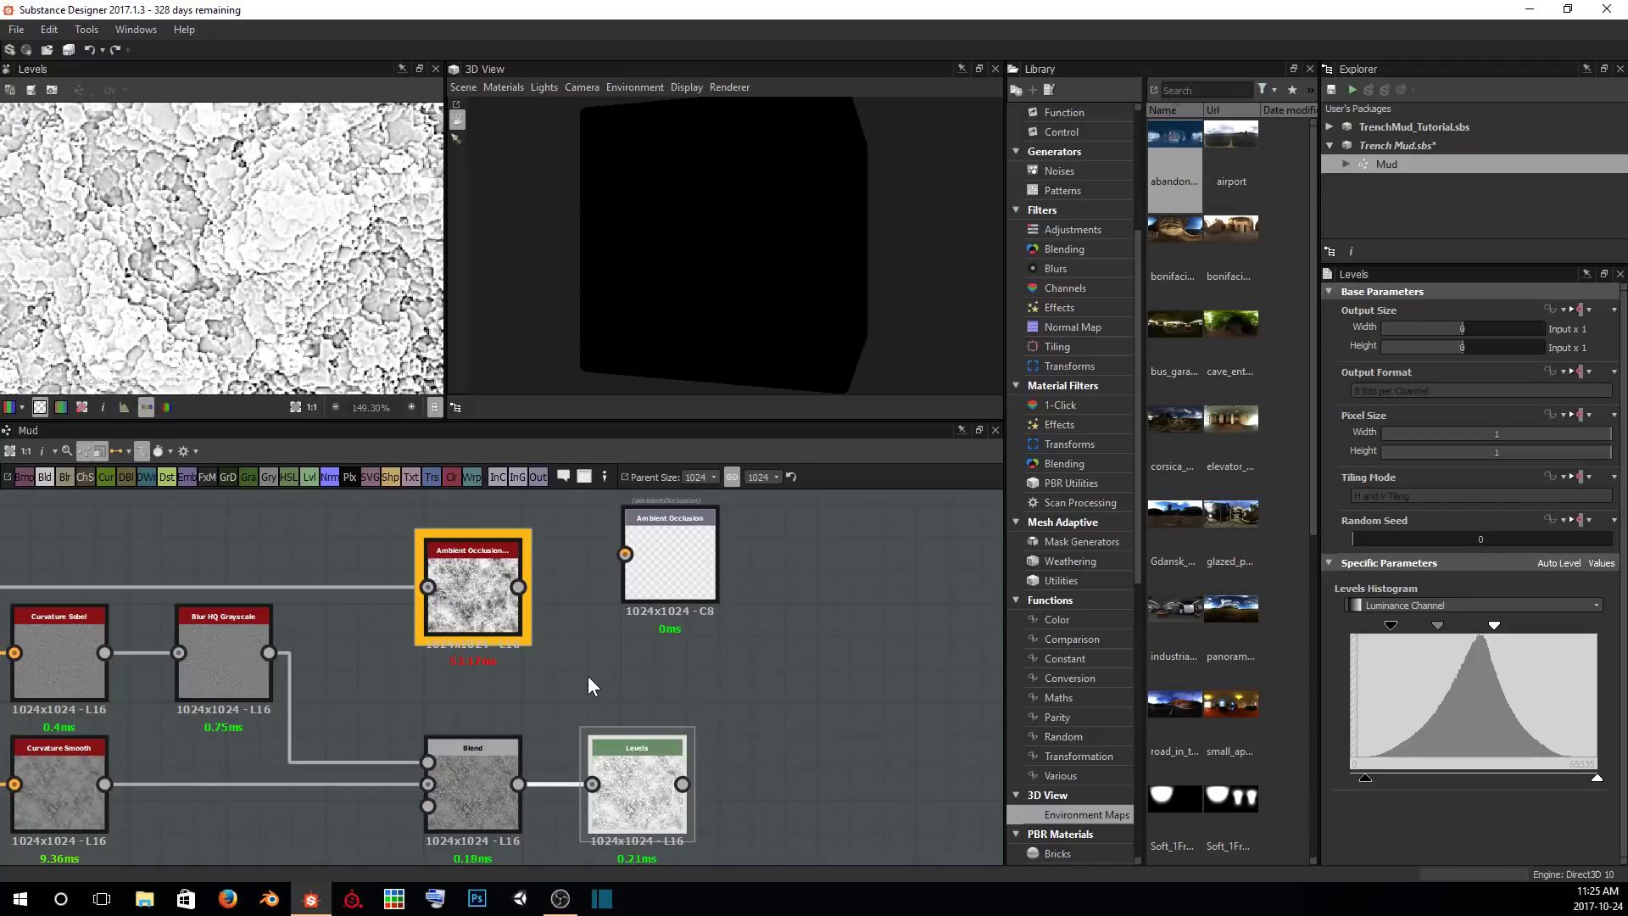
Compare the HBAO map with the Levels result and connect the Levels node to the Ambient Occlusion output.
double_click(474, 585)
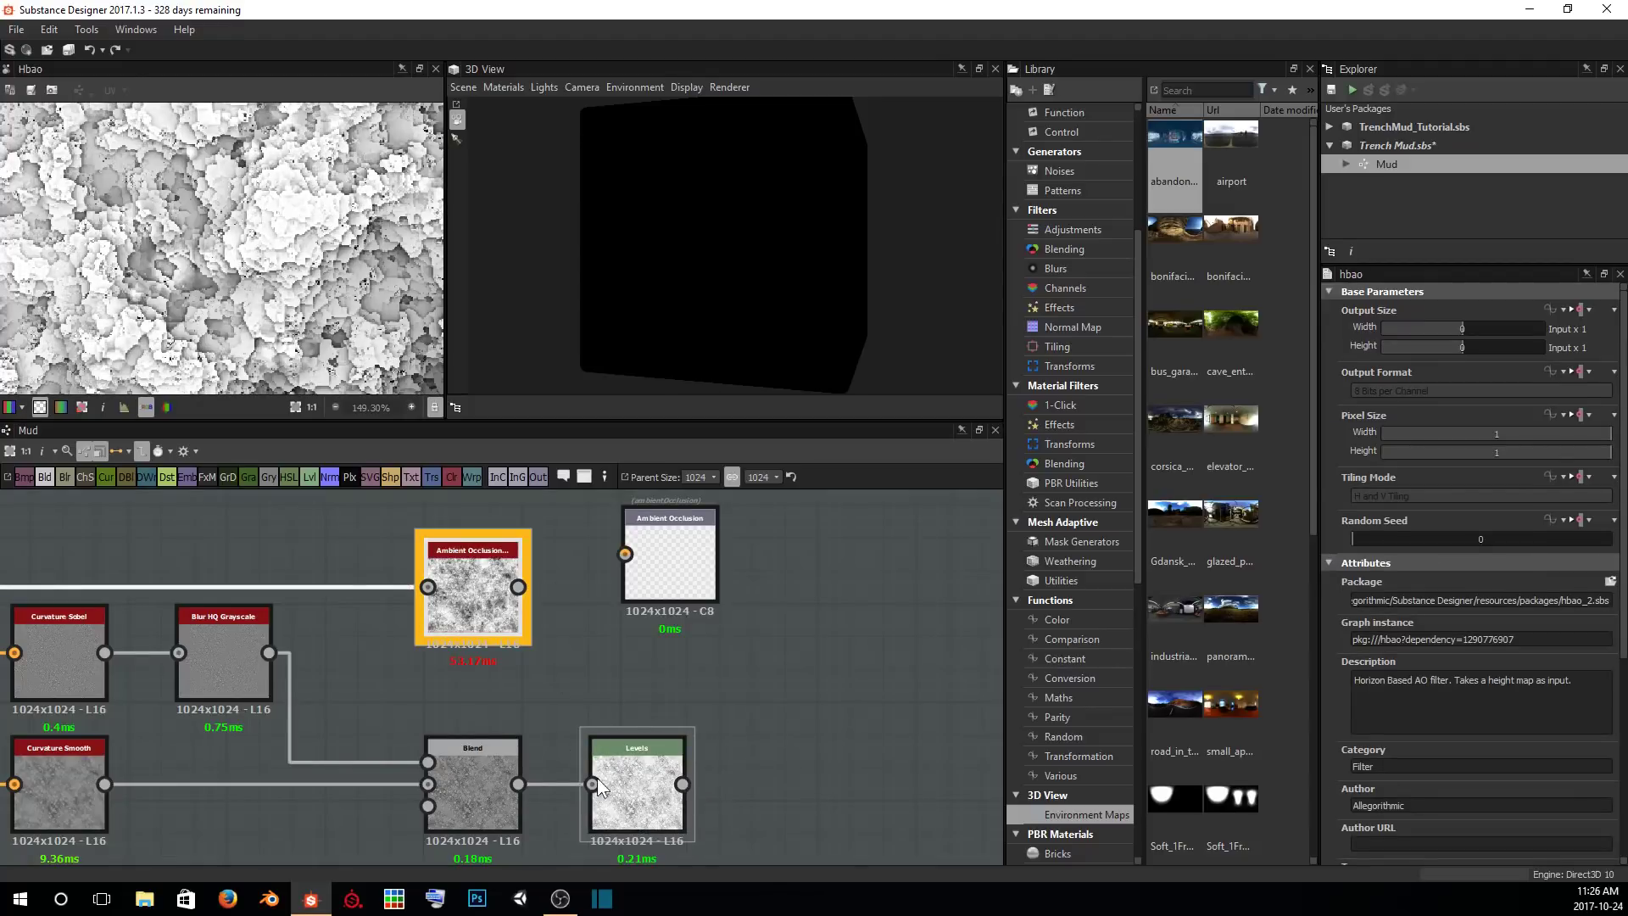
double_click(638, 795)
mouse_move(587, 689)
middle_down()
mouse_move(623, 717)
mouse_move(596, 681)
middle_up()
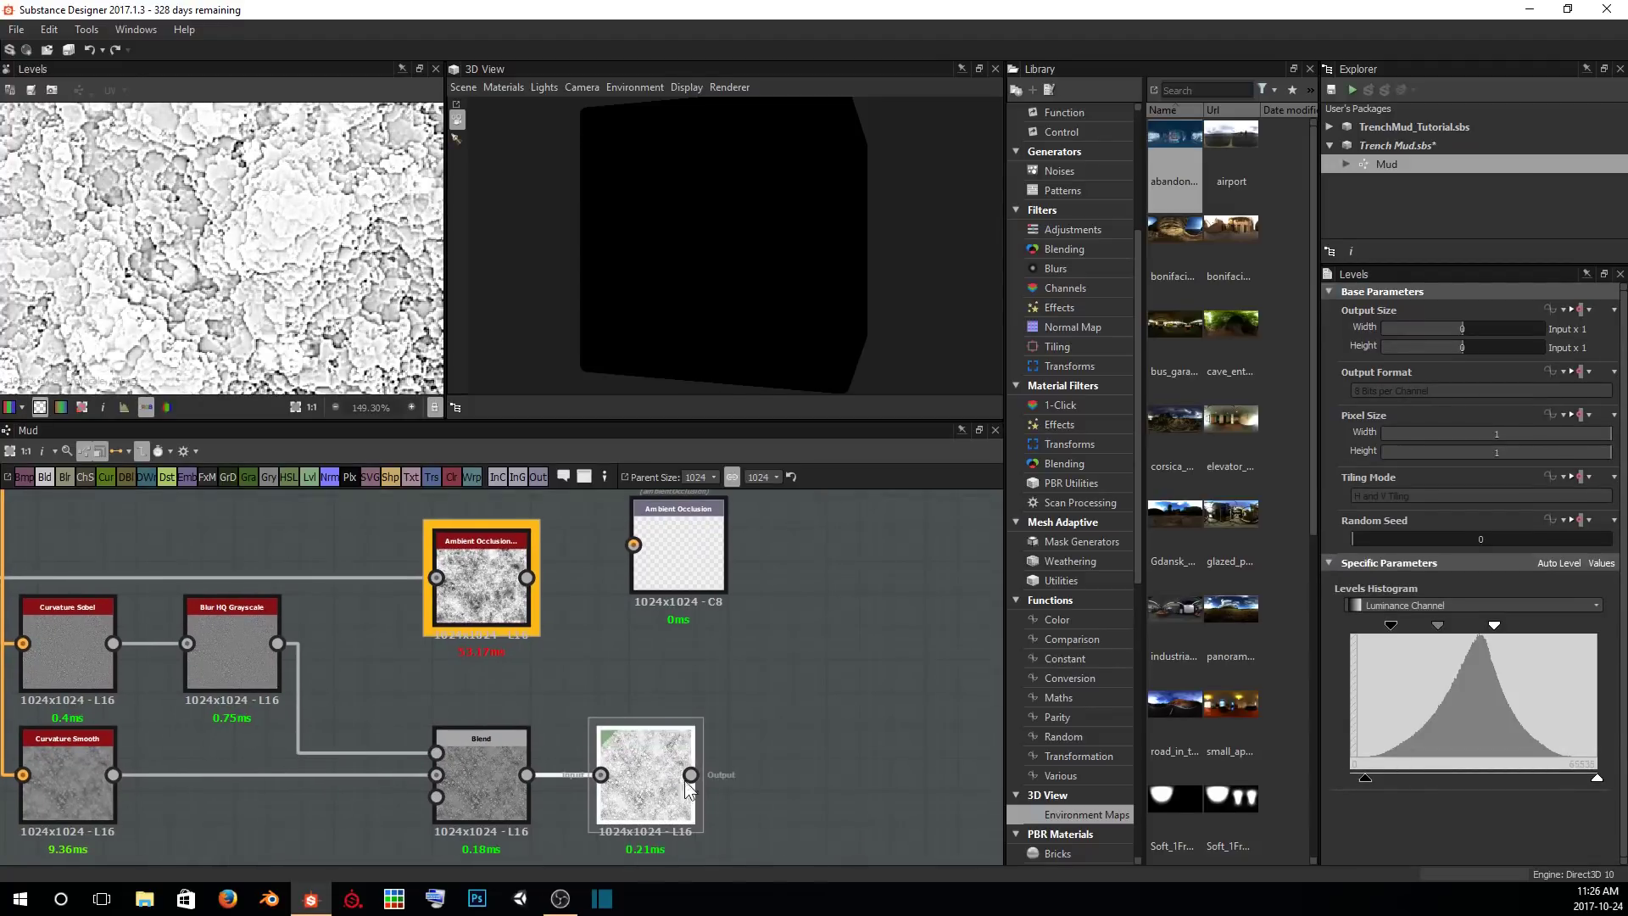
drag(691, 774, 642, 554)
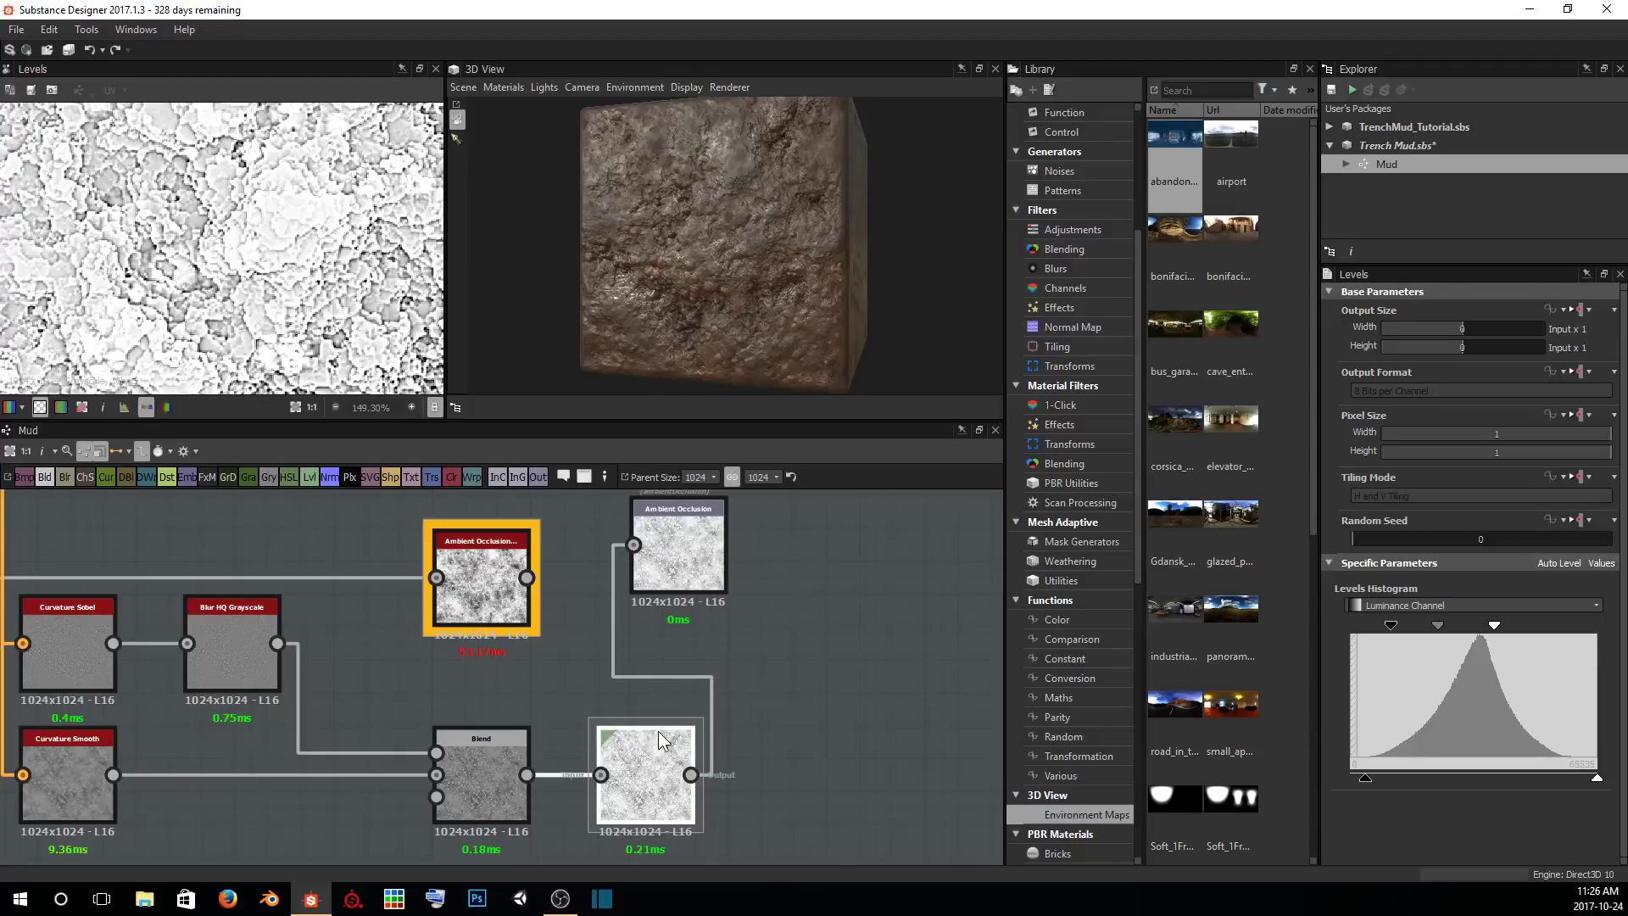
Enlarge the 3D view and examine the mud surface up close from several angles with the new ambient occlusion.
right_drag(724, 193, 725, 314)
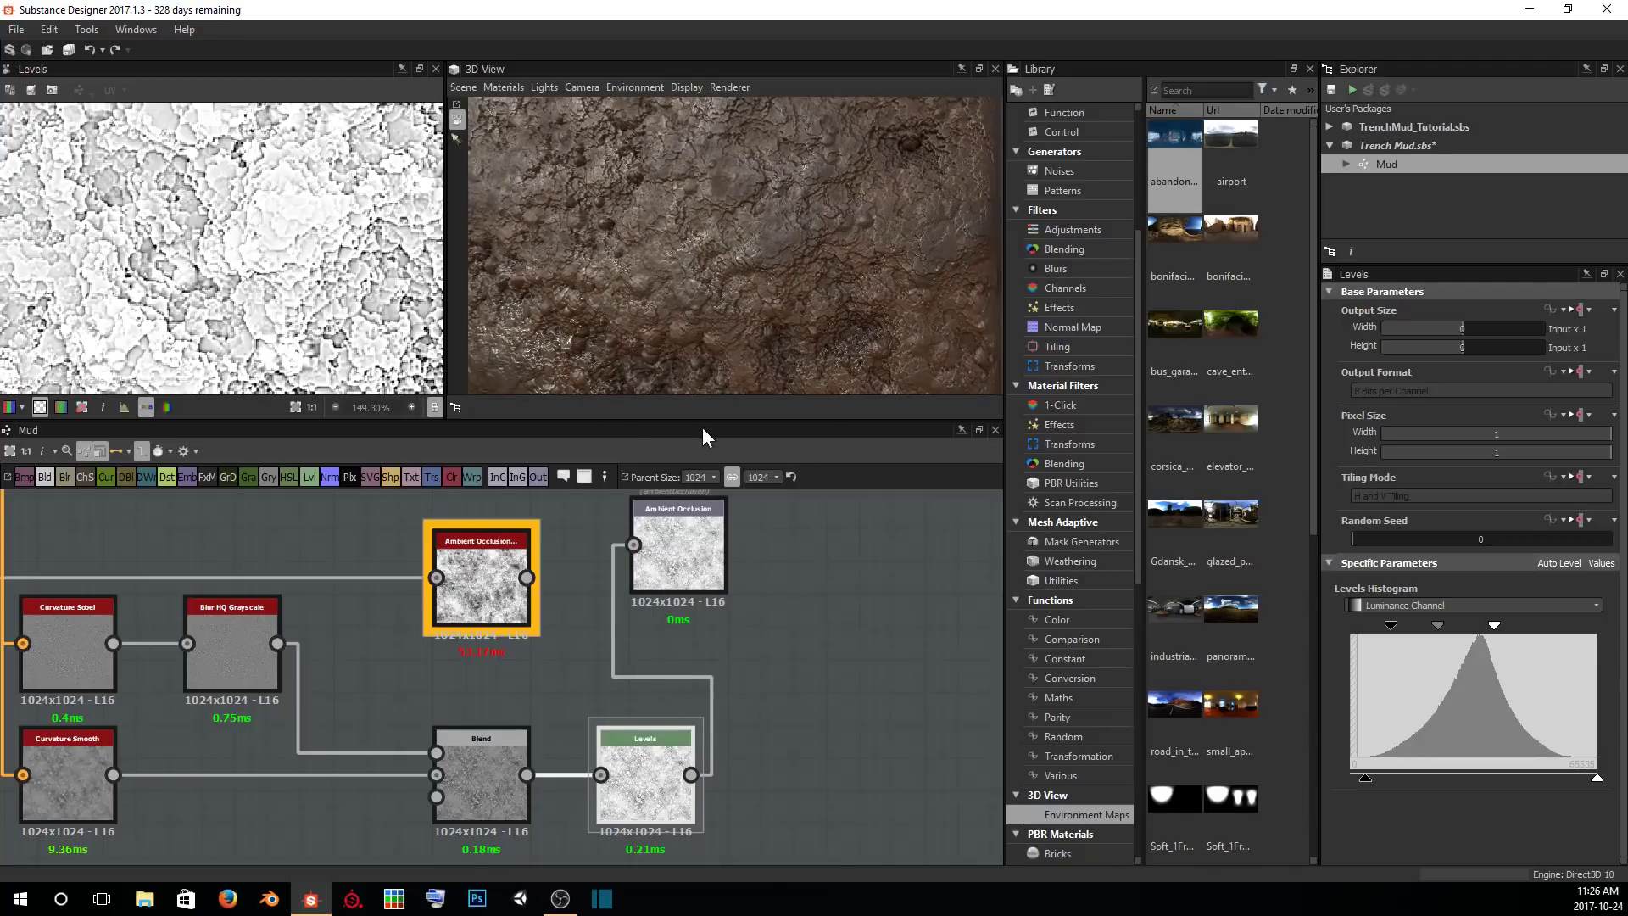
drag(703, 422, 703, 553)
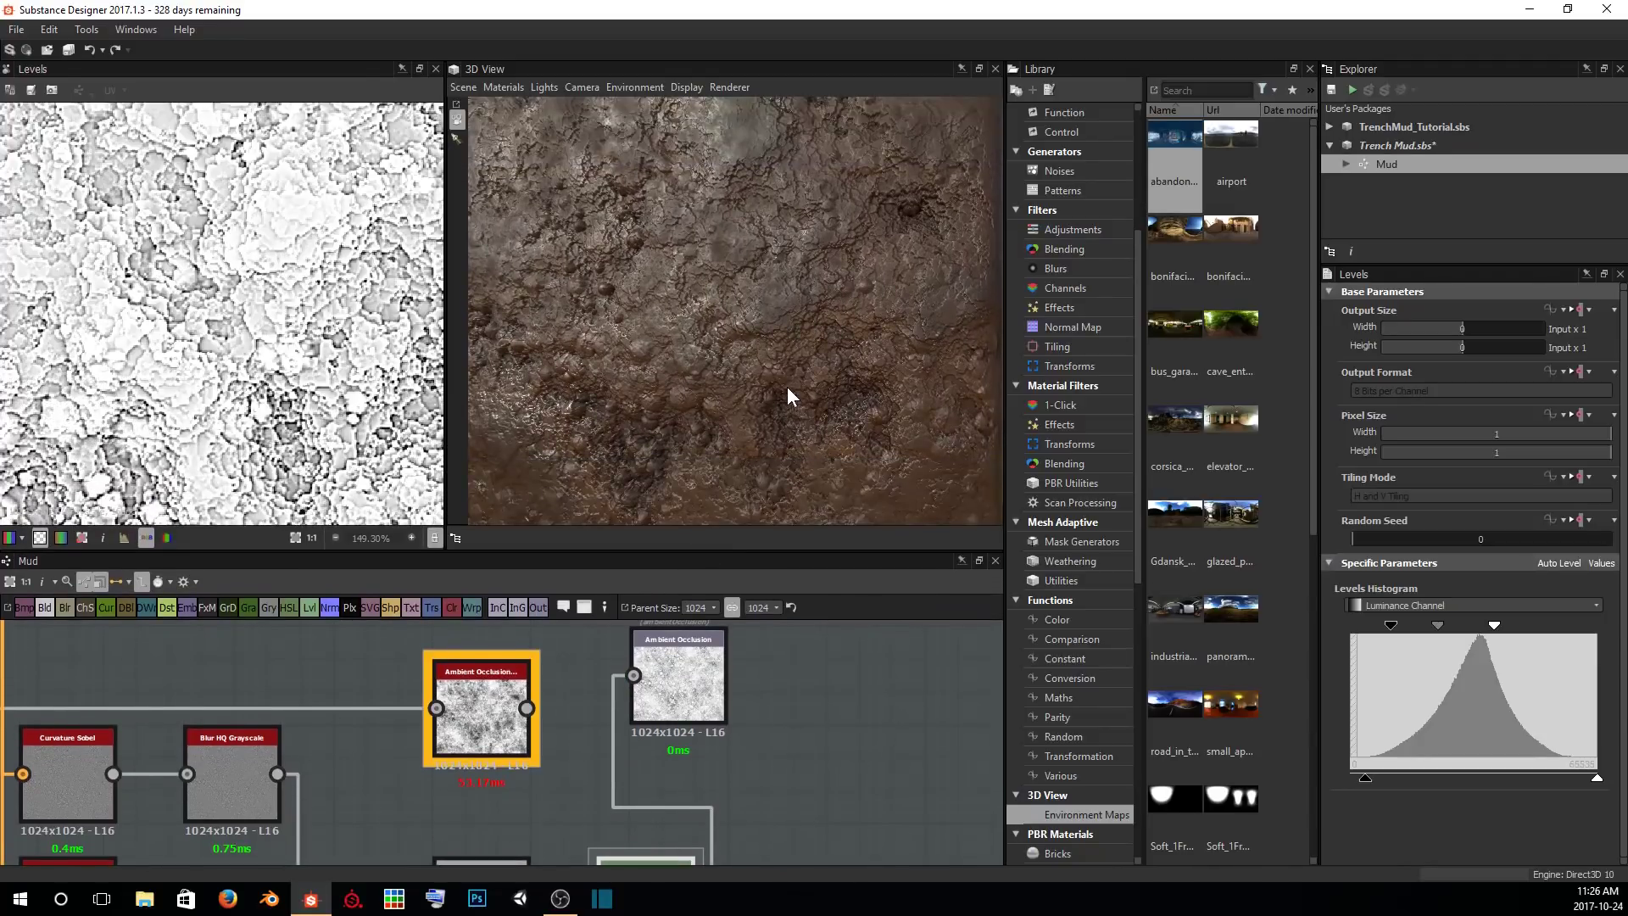
drag(787, 386, 781, 272)
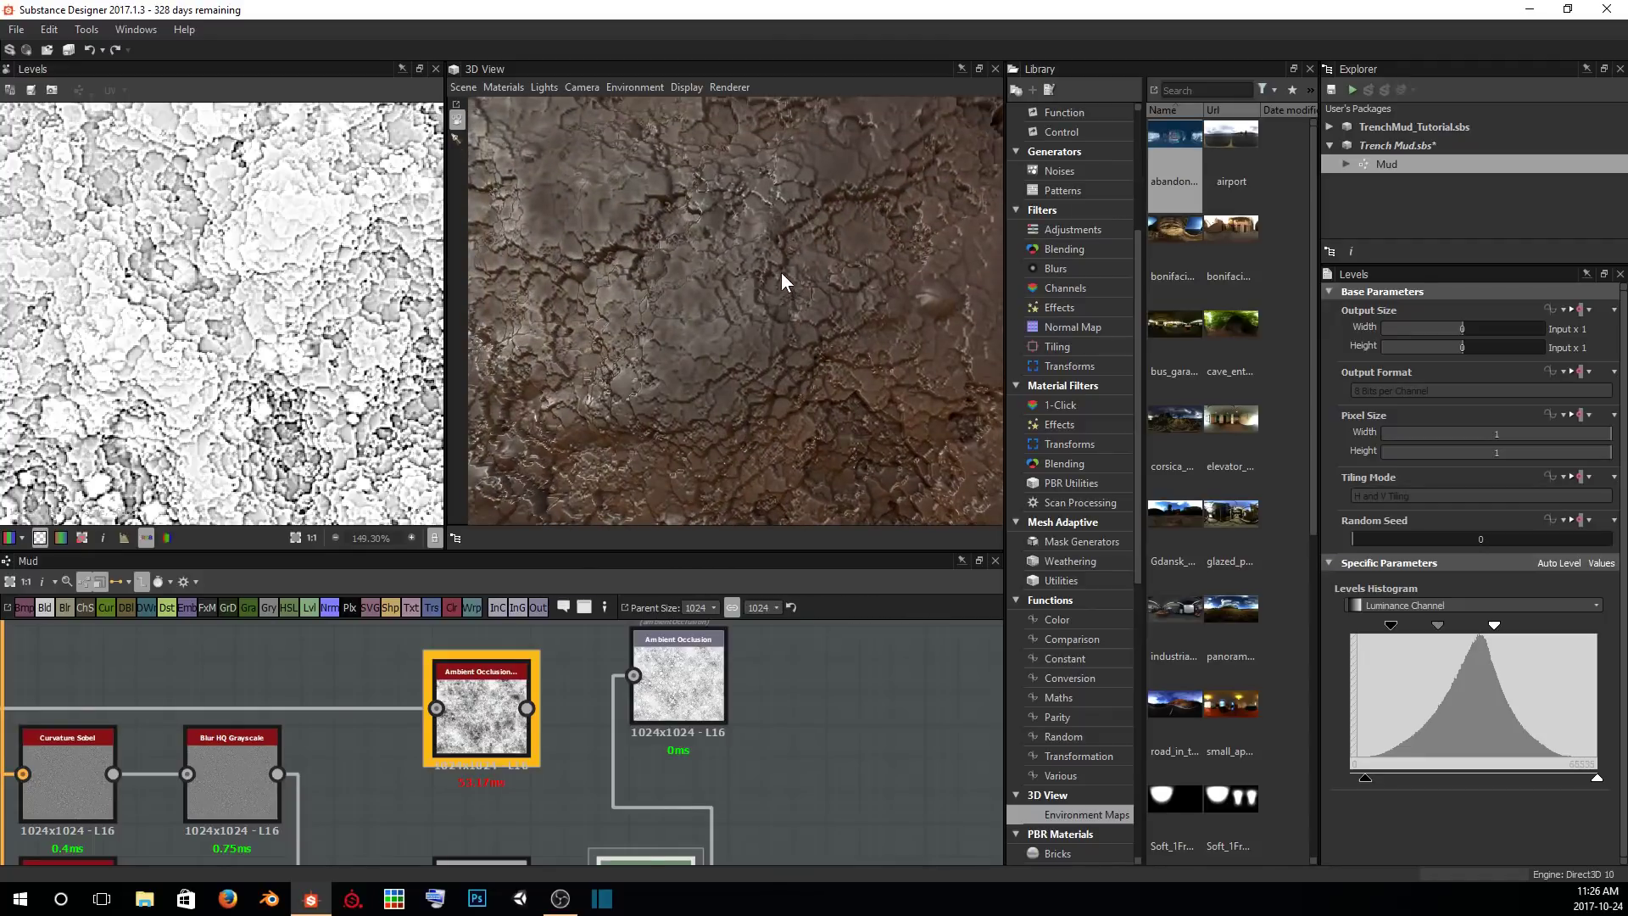
mouse_move(595, 262)
mouse_down()
mouse_move(715, 196)
mouse_move(730, 230)
mouse_move(629, 278)
mouse_move(662, 278)
mouse_move(719, 343)
mouse_move(792, 346)
mouse_move(752, 374)
mouse_move(788, 367)
mouse_move(780, 386)
mouse_move(752, 358)
mouse_move(702, 349)
mouse_move(633, 378)
mouse_move(773, 356)
mouse_move(603, 273)
mouse_up()
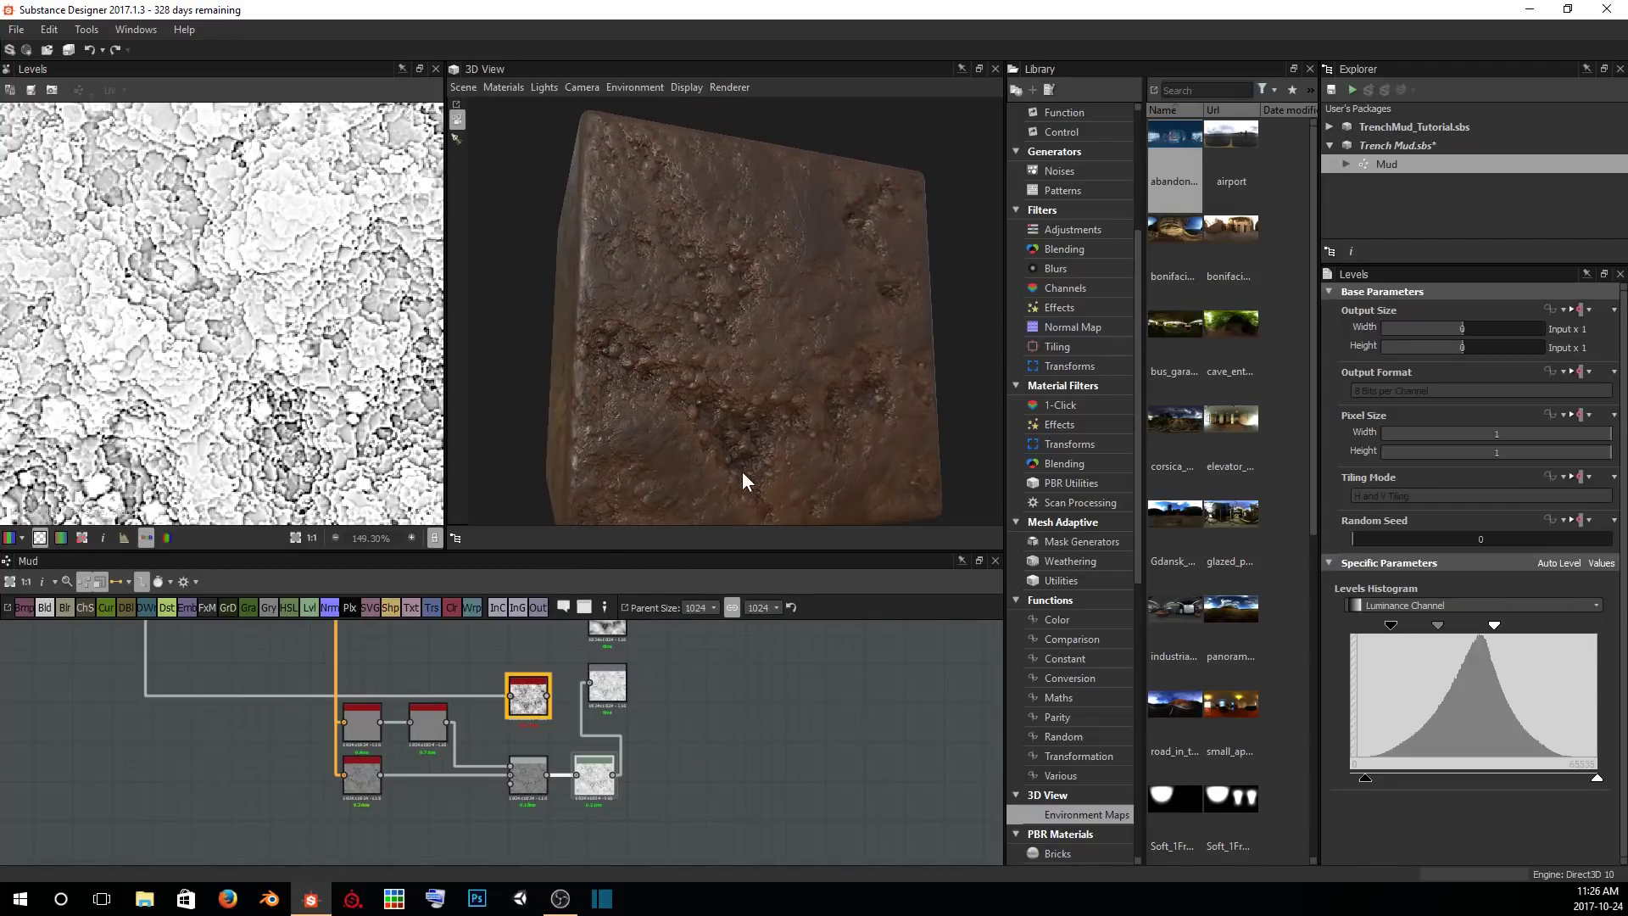
drag(856, 368, 620, 313)
scroll(769, 360, up, 5)
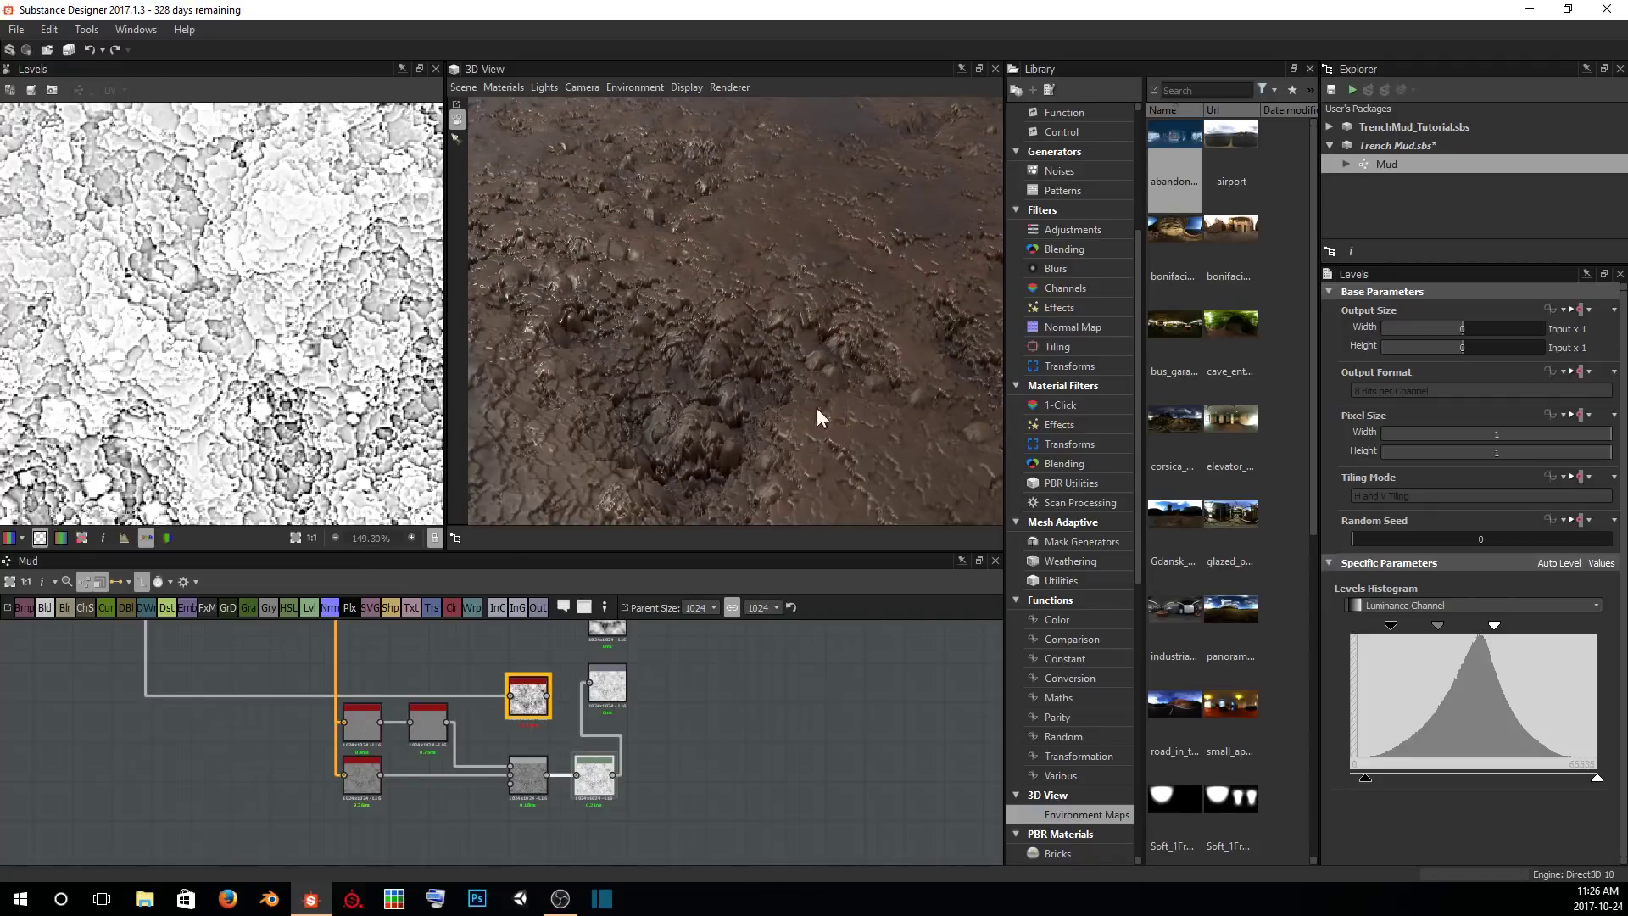
scroll(433, 691, up, 5)
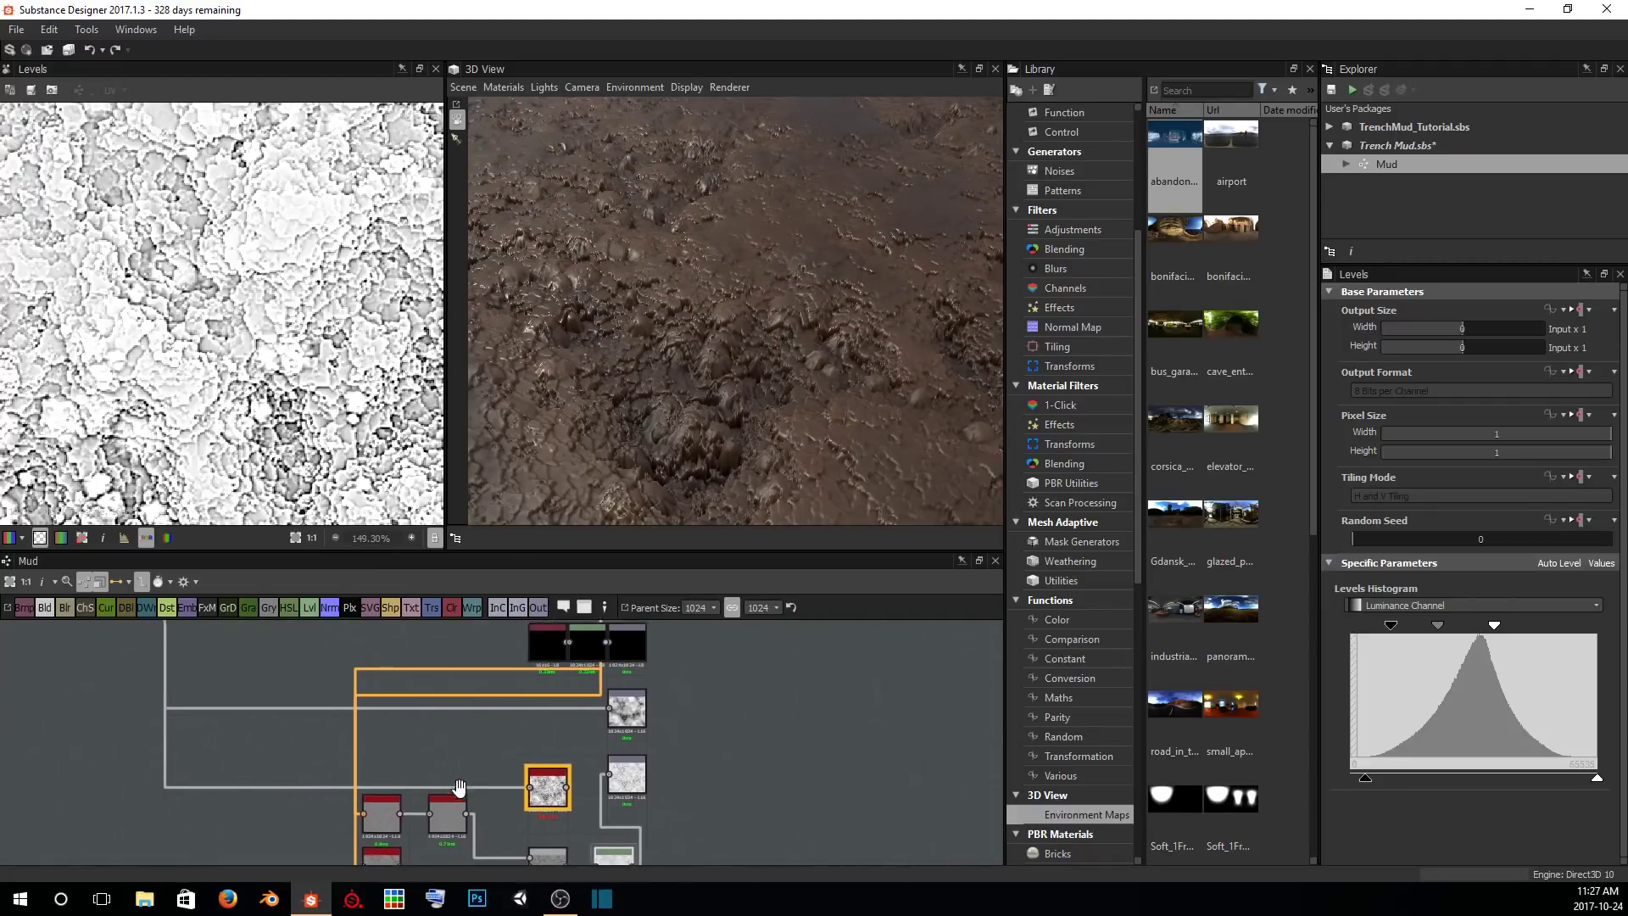
Insert a Levels node into the height connection and place it directly before the Height output.
scroll(589, 809, down, 1)
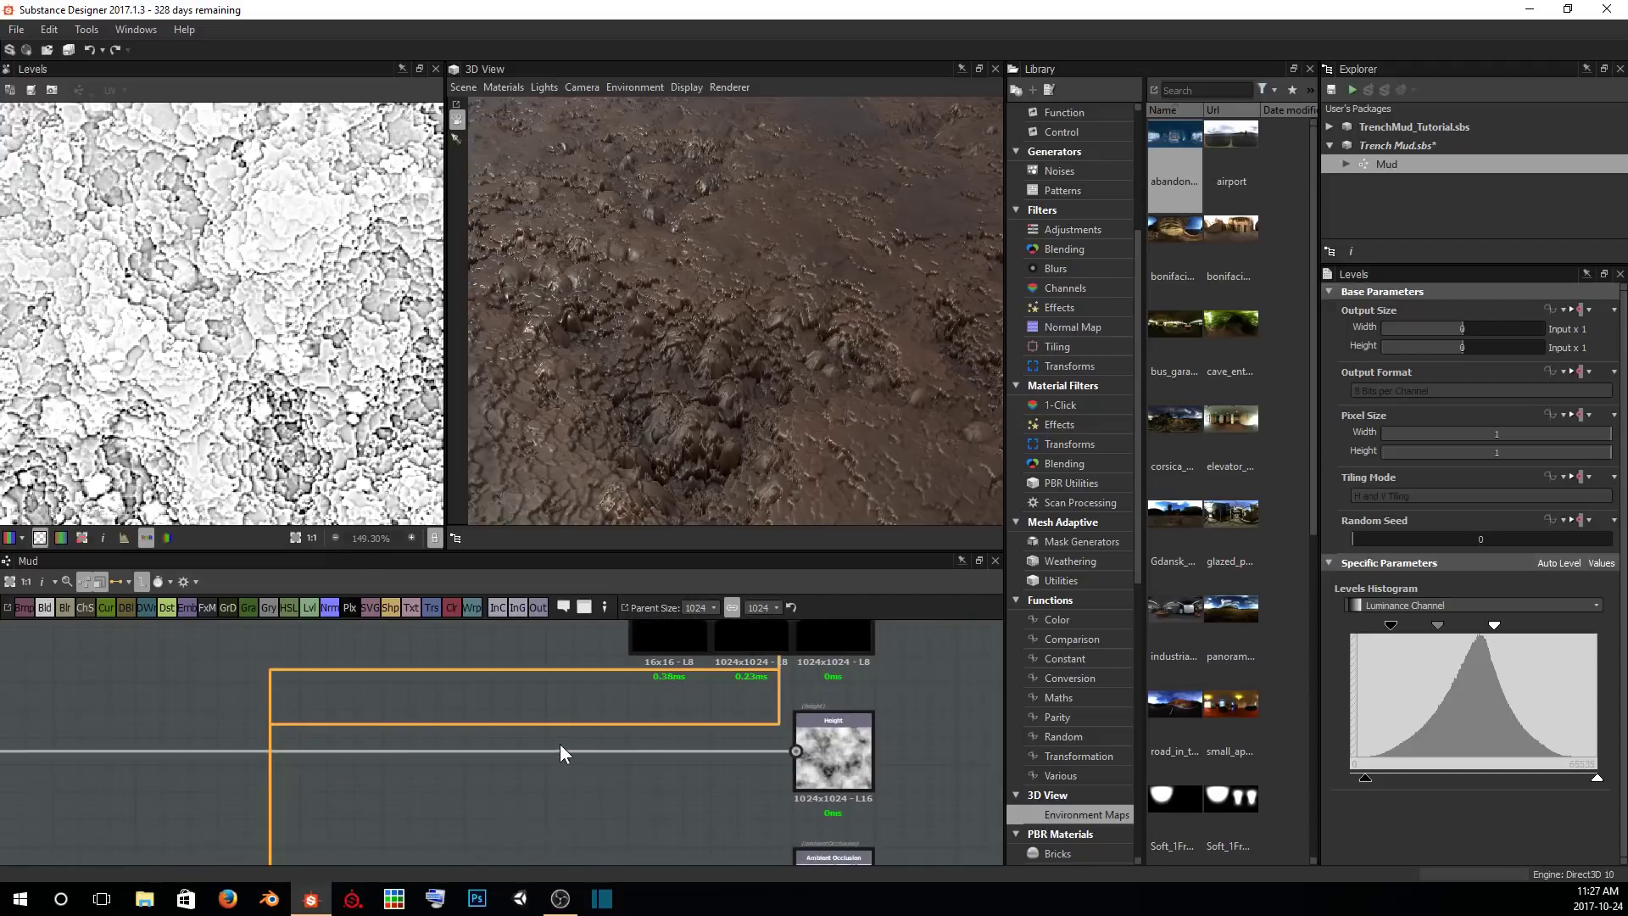
key(space)
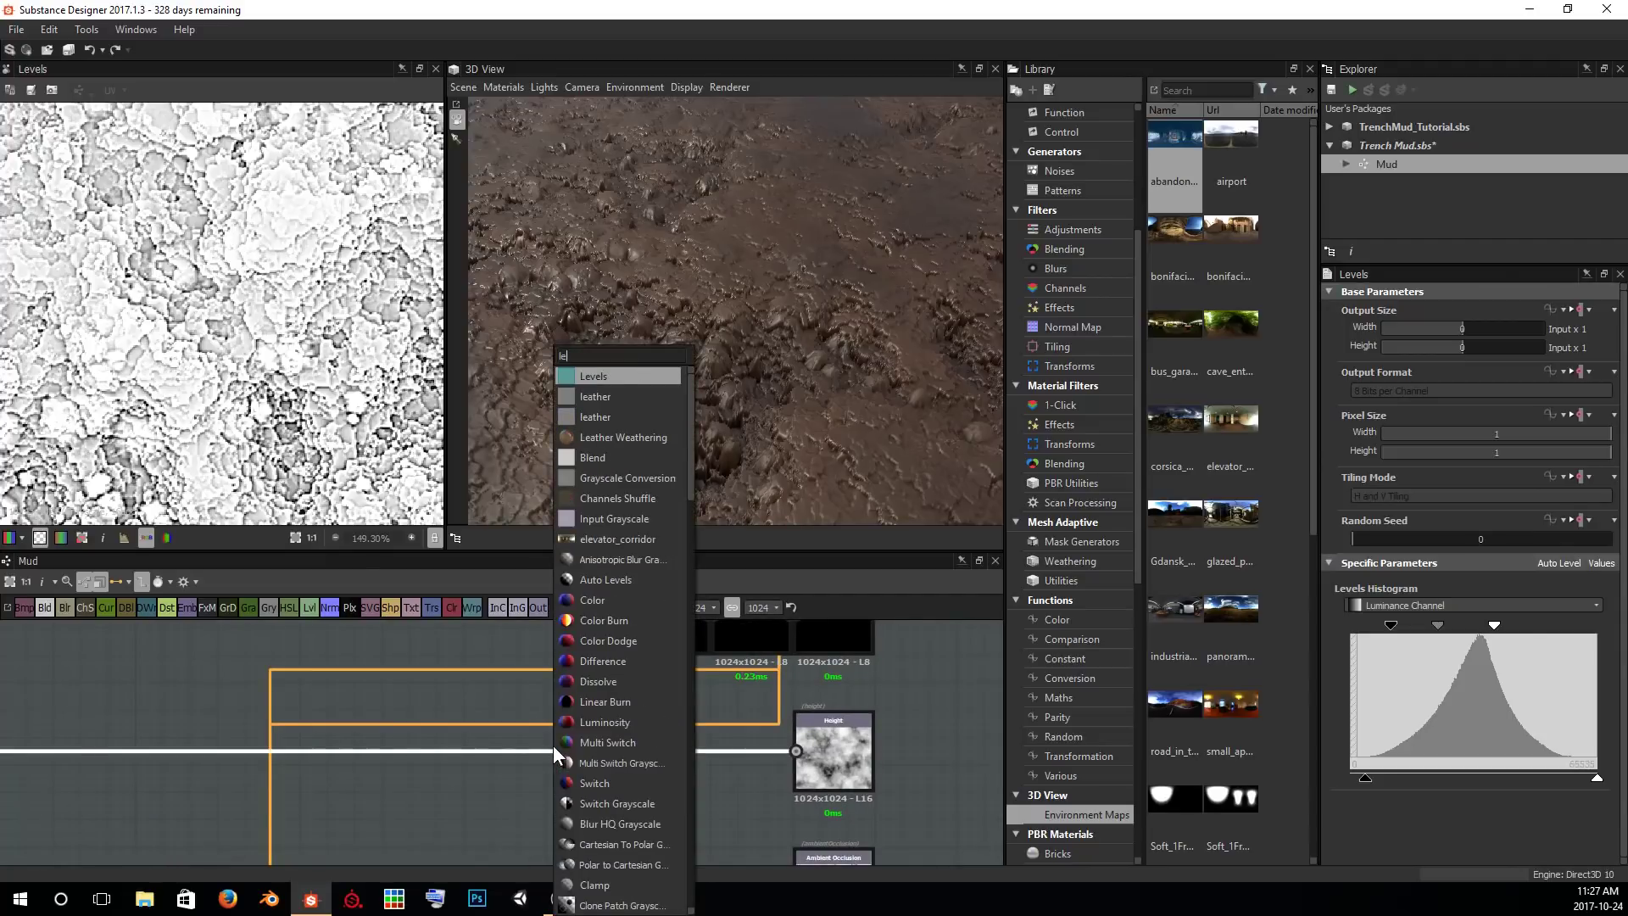
key(Return)
scroll(453, 715, down, 2)
scroll(453, 716, down, 2)
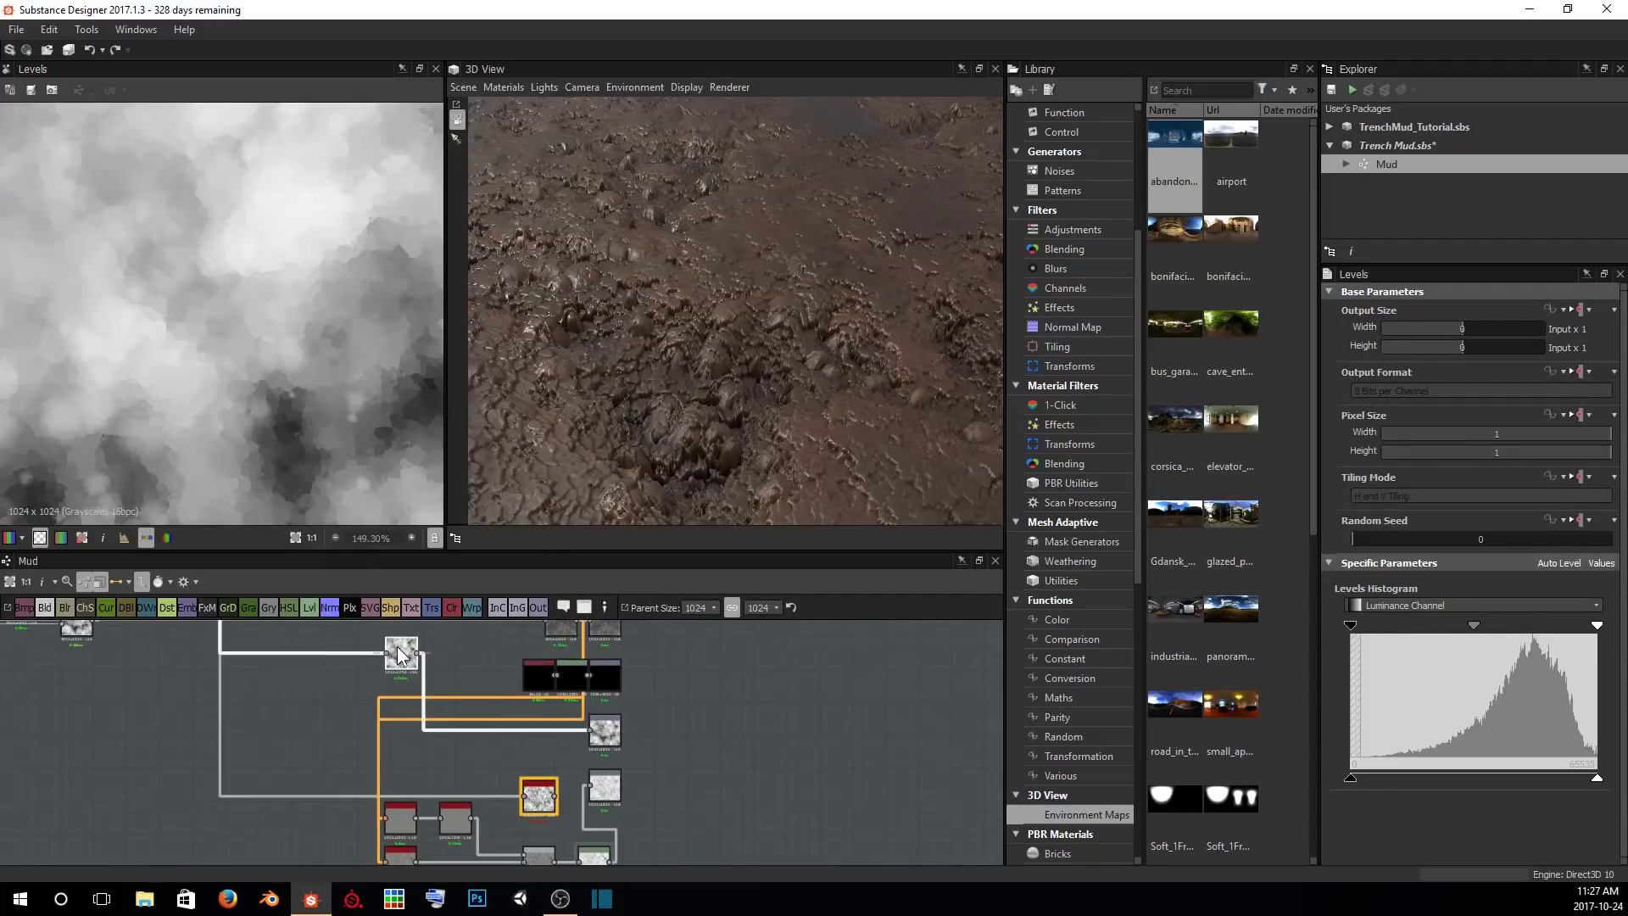
drag(405, 659, 573, 733)
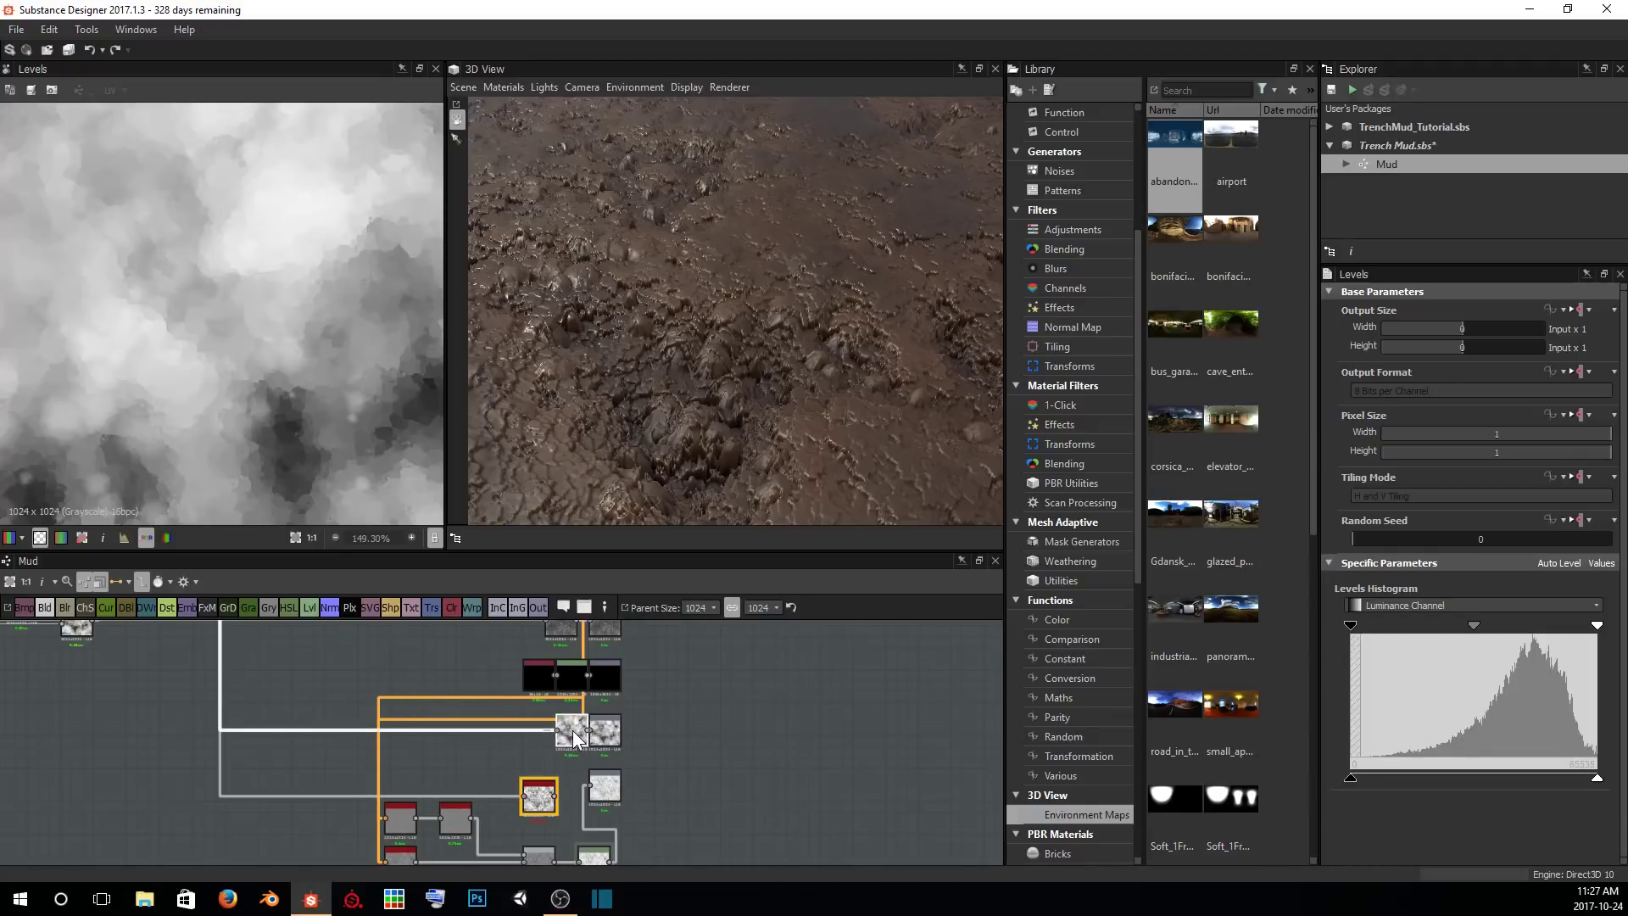
scroll(572, 730, up, 3)
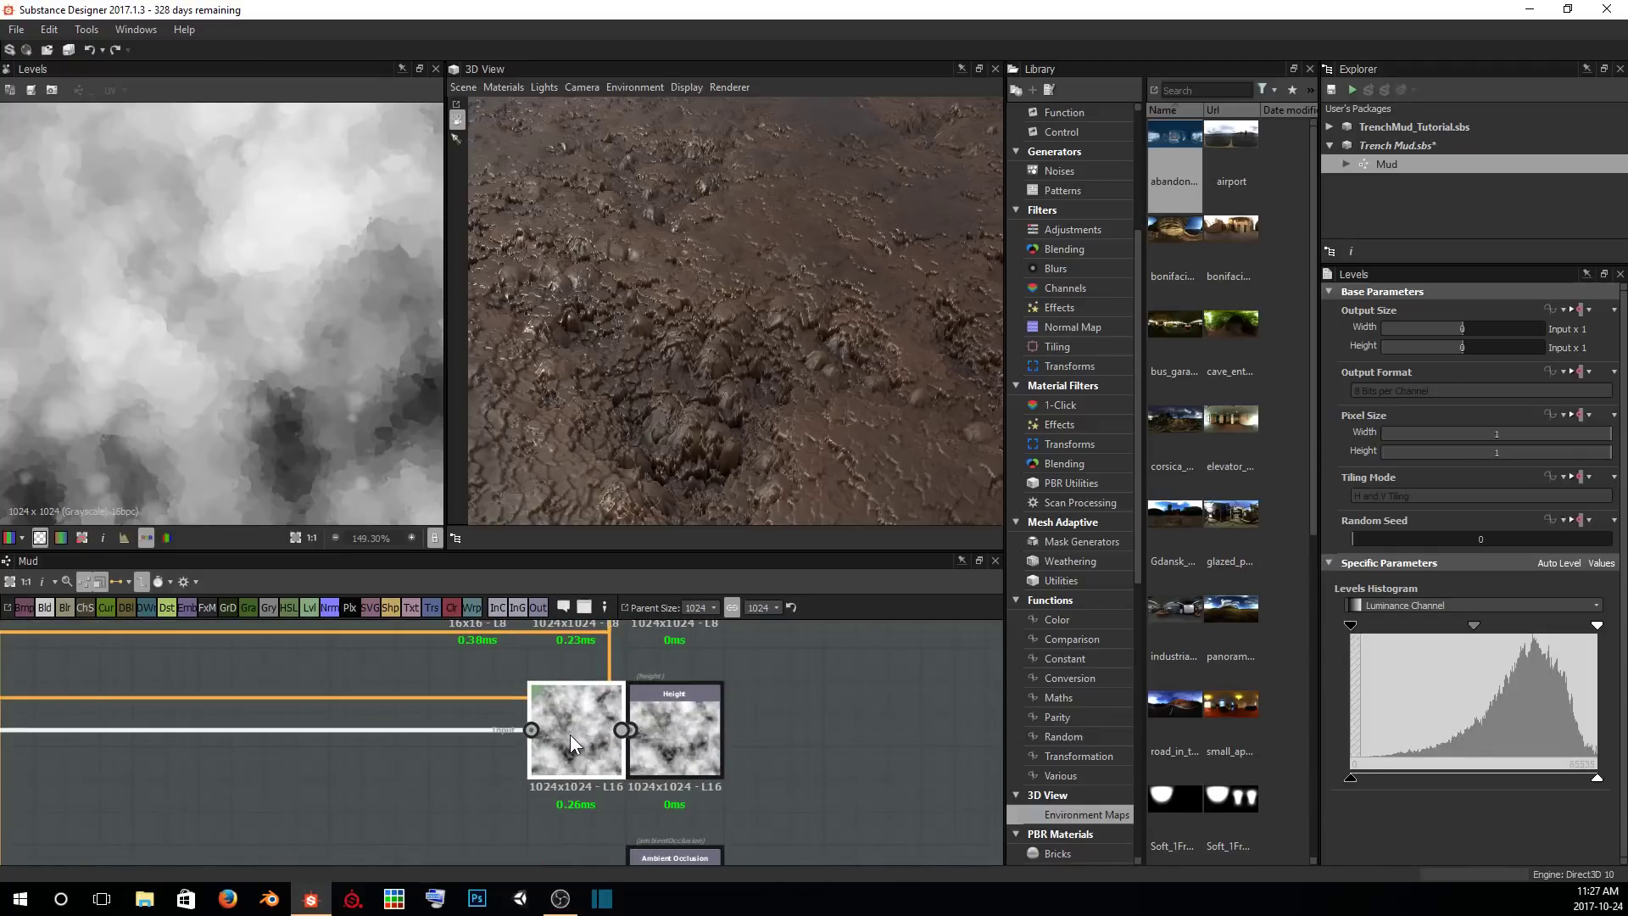
drag(553, 734, 539, 734)
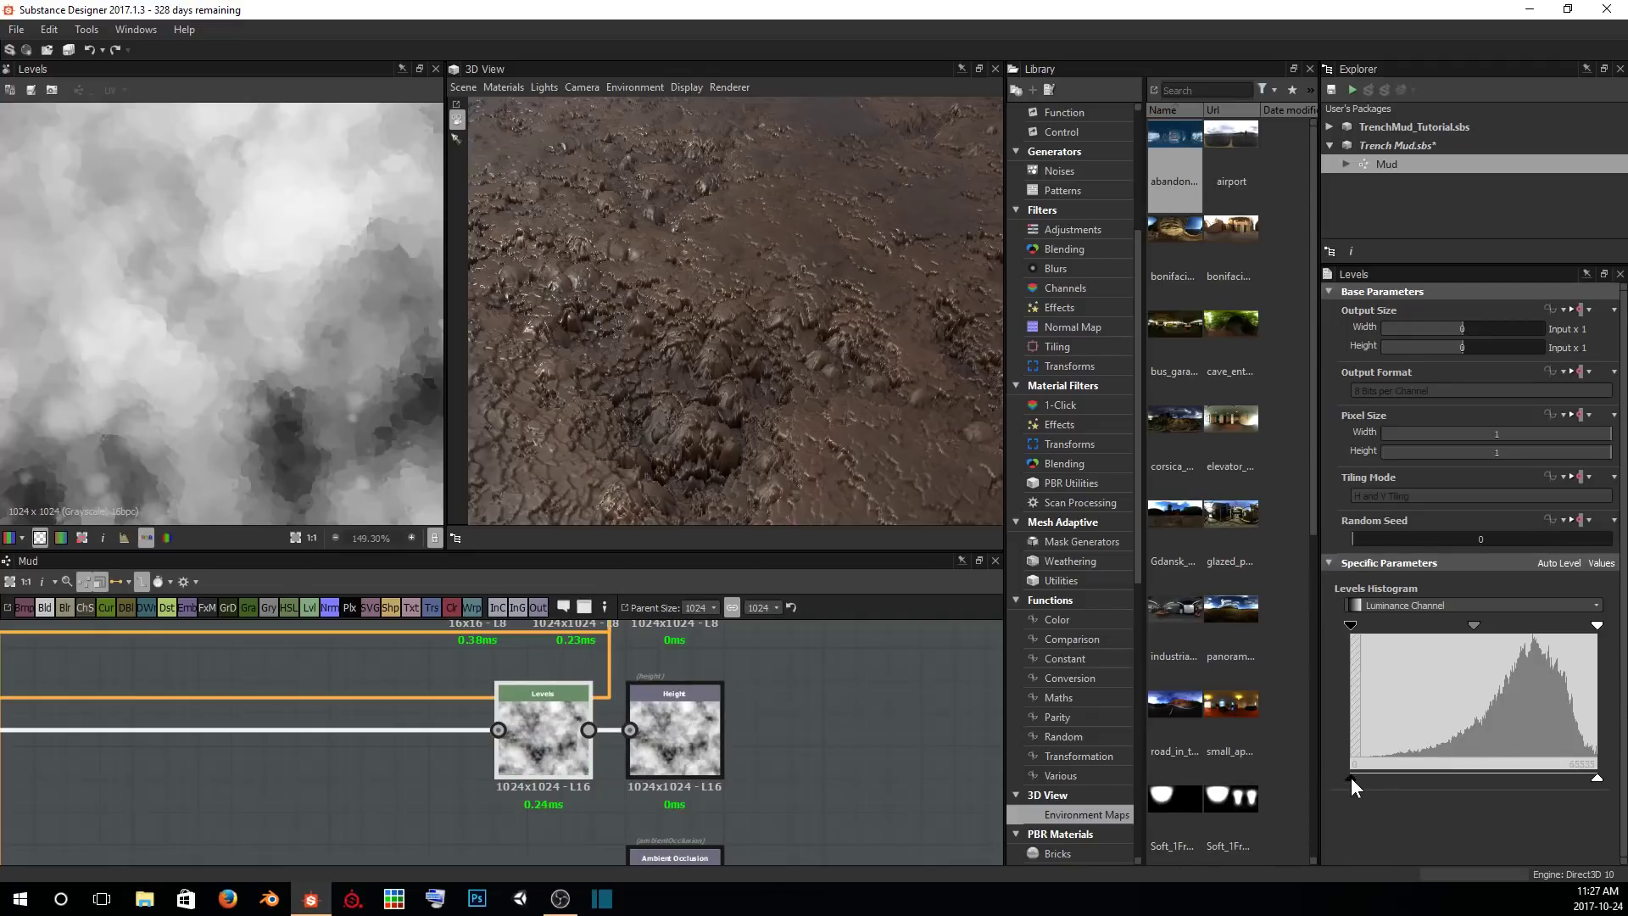
Raise the height Levels node's output black point to a bit under halfway and check the displacement on the 3D mesh.
drag(1353, 777, 1387, 773)
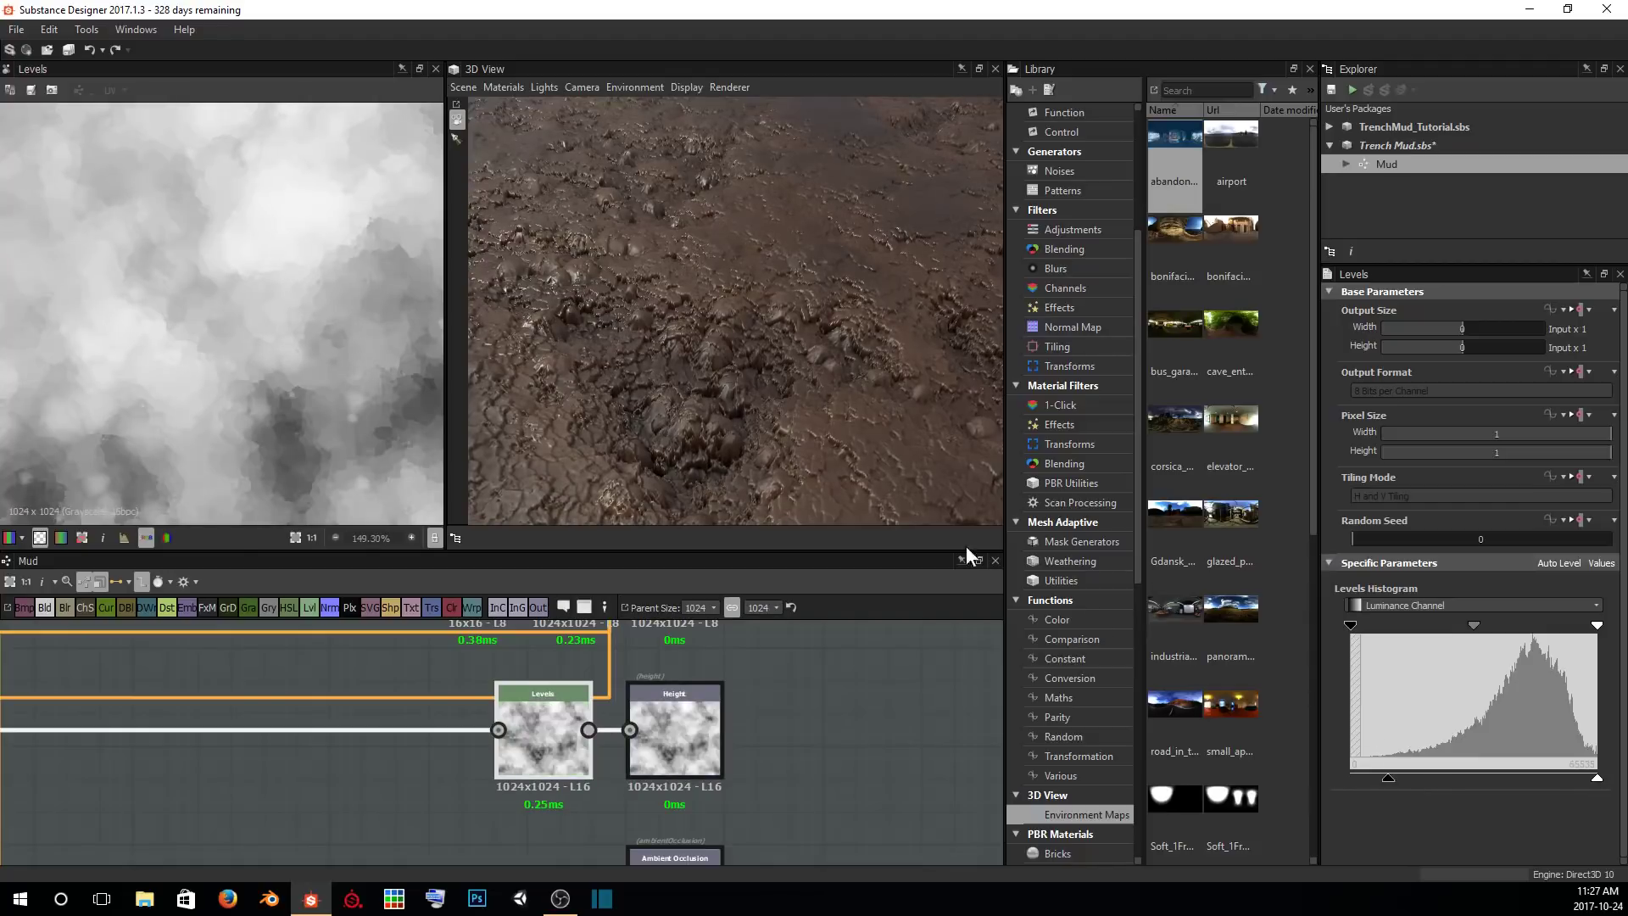
scroll(757, 378, down, 3)
drag(775, 358, 734, 403)
drag(1384, 775, 1453, 775)
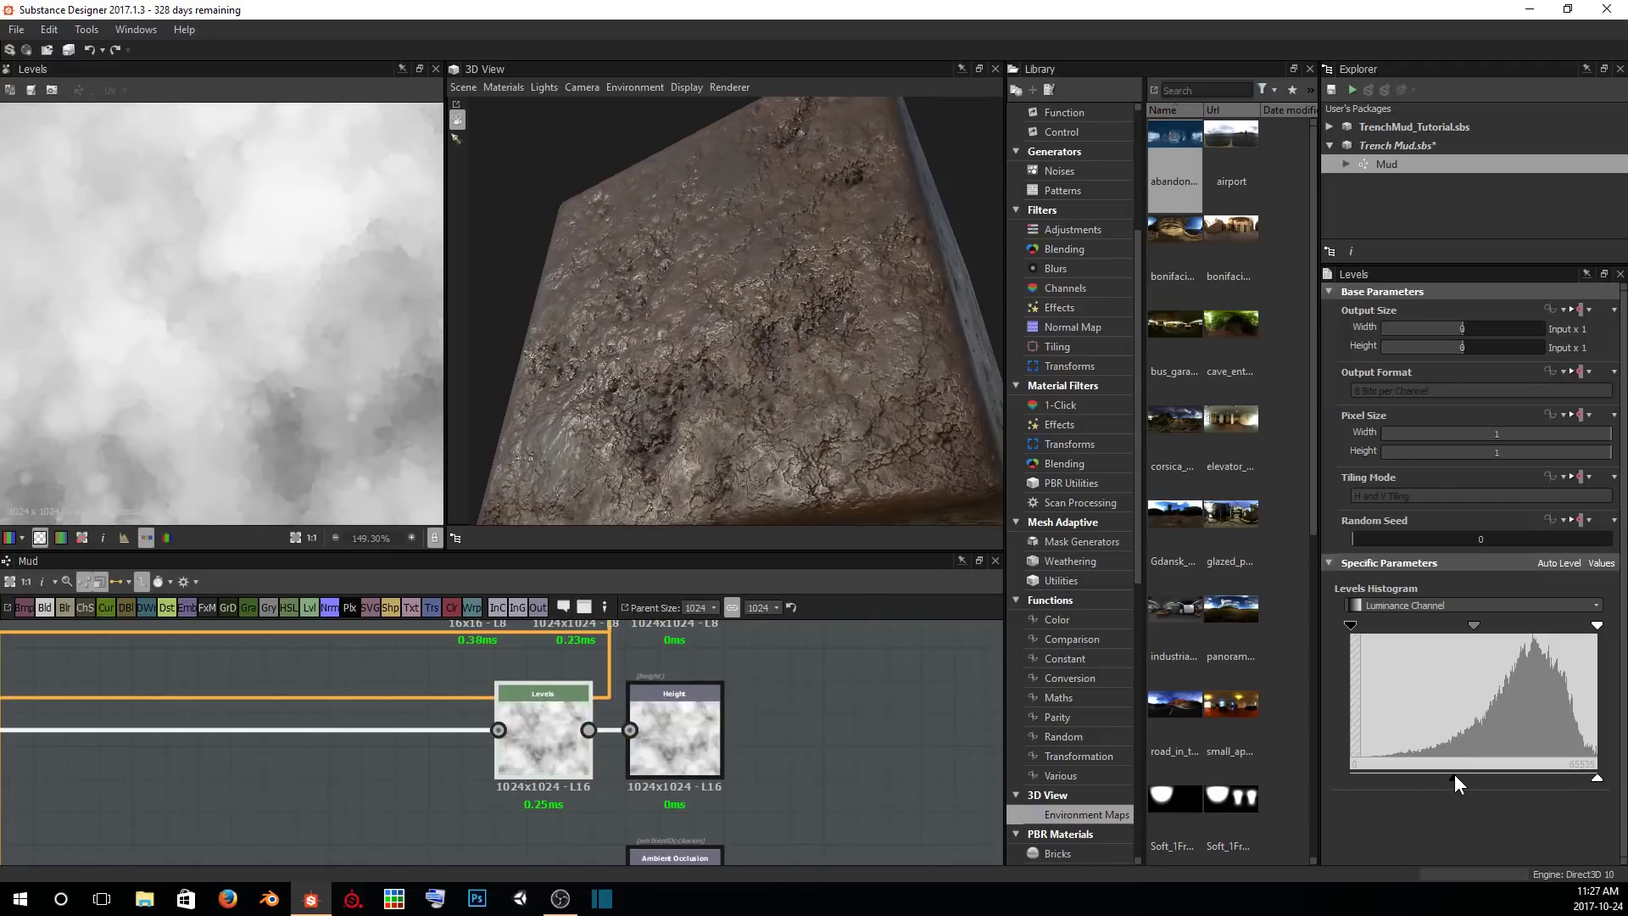
scroll(256, 354, down, 2)
scroll(243, 294, down, 3)
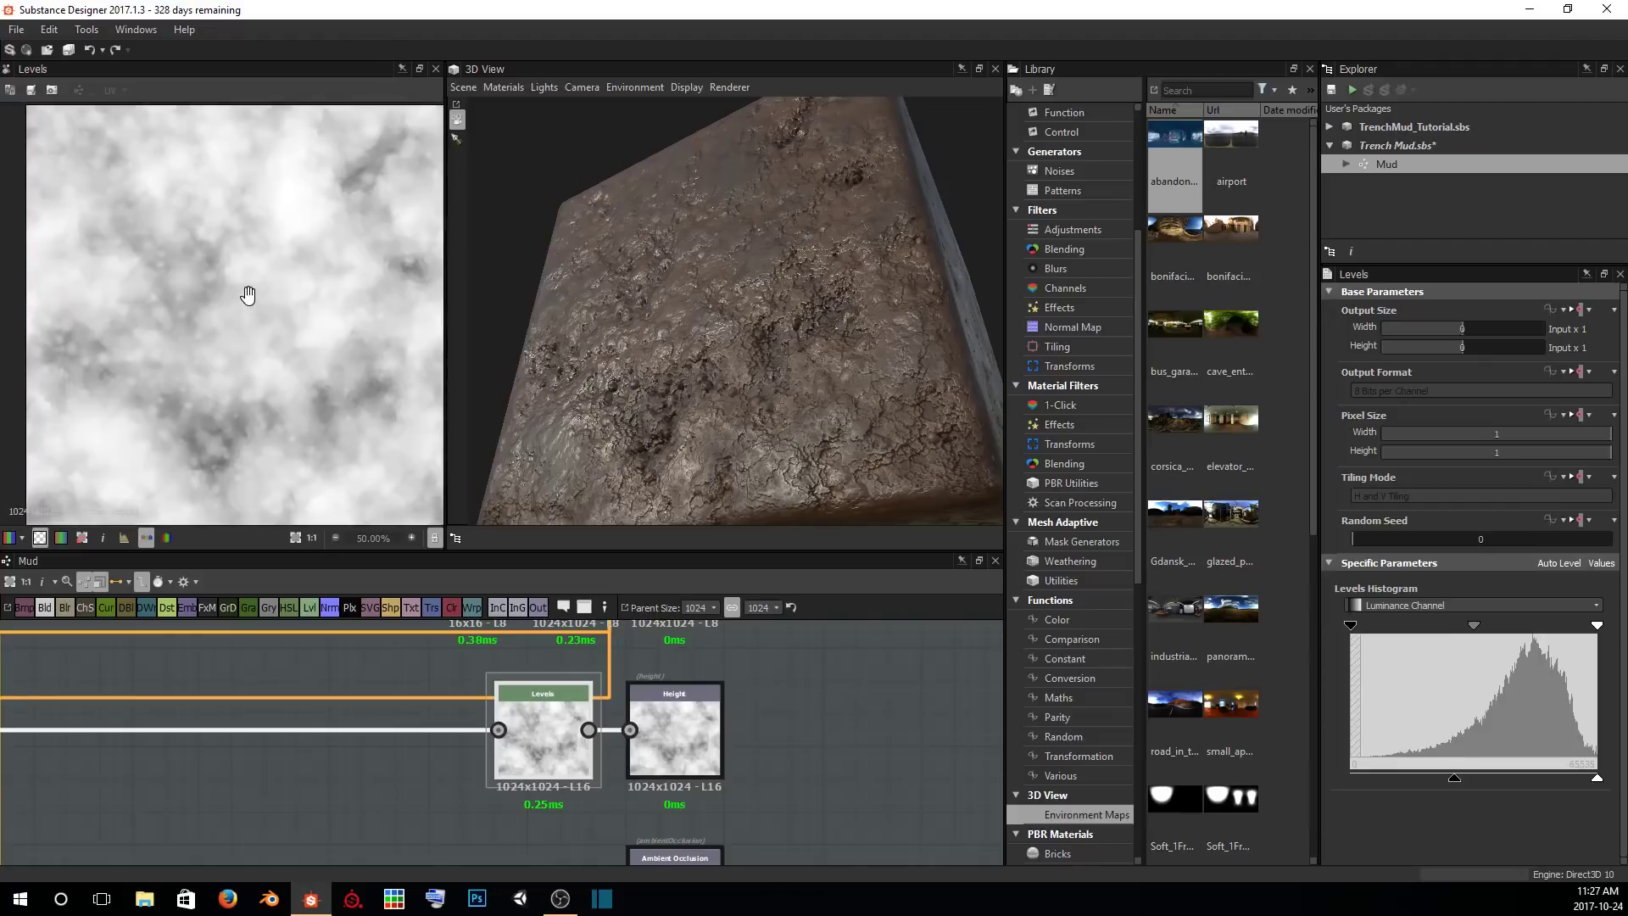
drag(694, 304, 564, 293)
drag(502, 296, 699, 324)
Delete the unused HBAO Ambient Occlusion node from the graph.
click(532, 748)
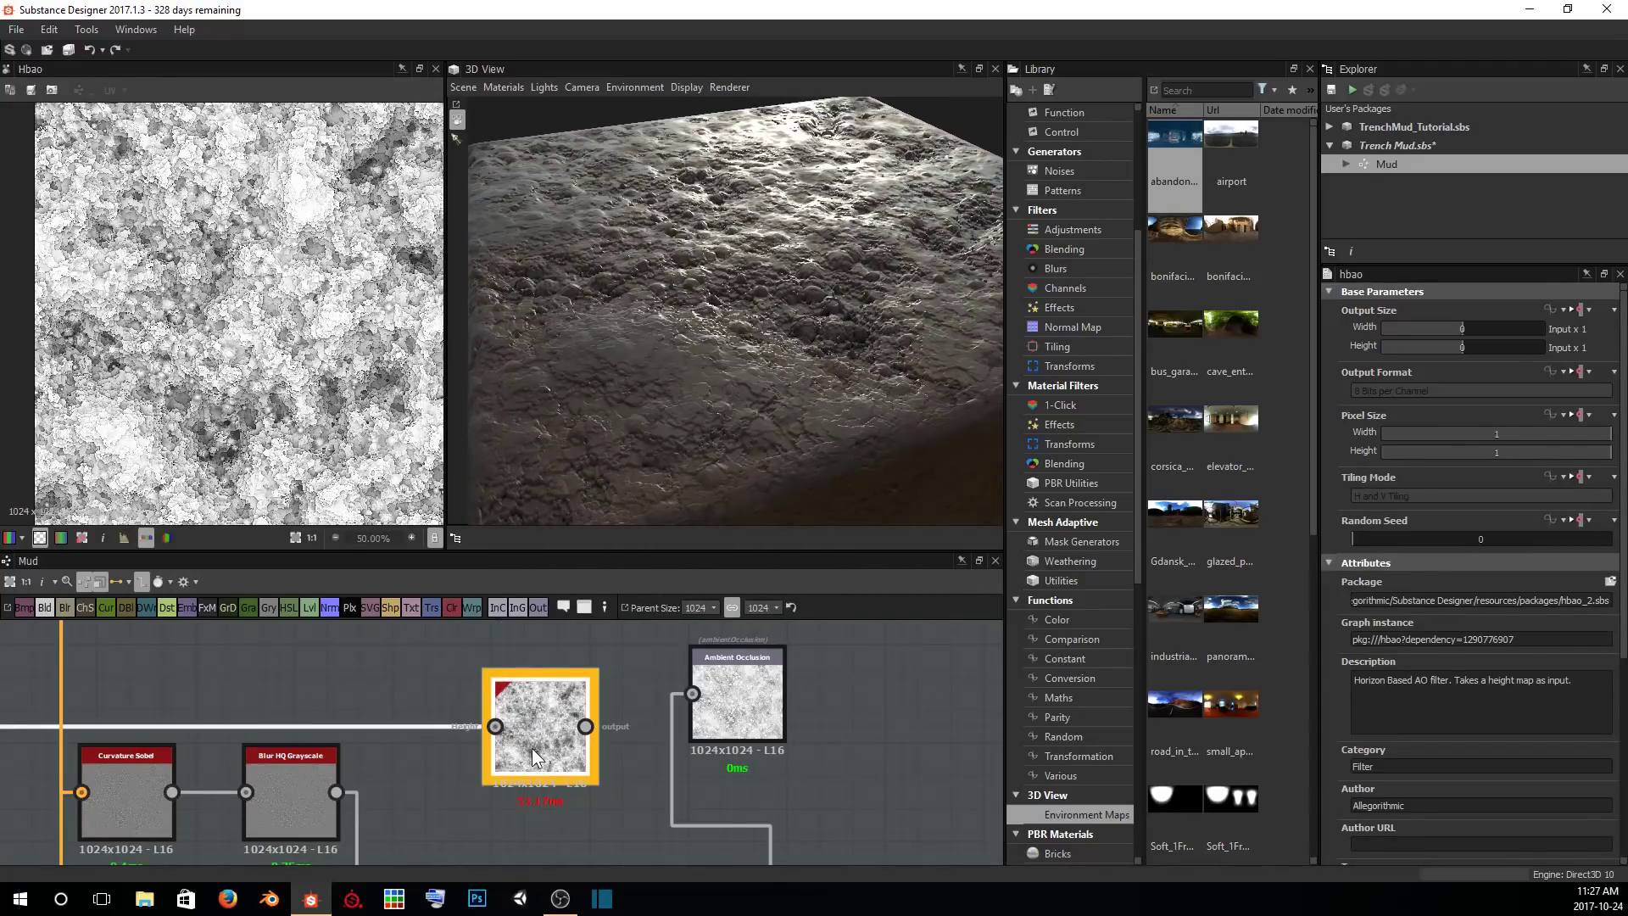
key(Delete)
scroll(526, 756, down, 4)
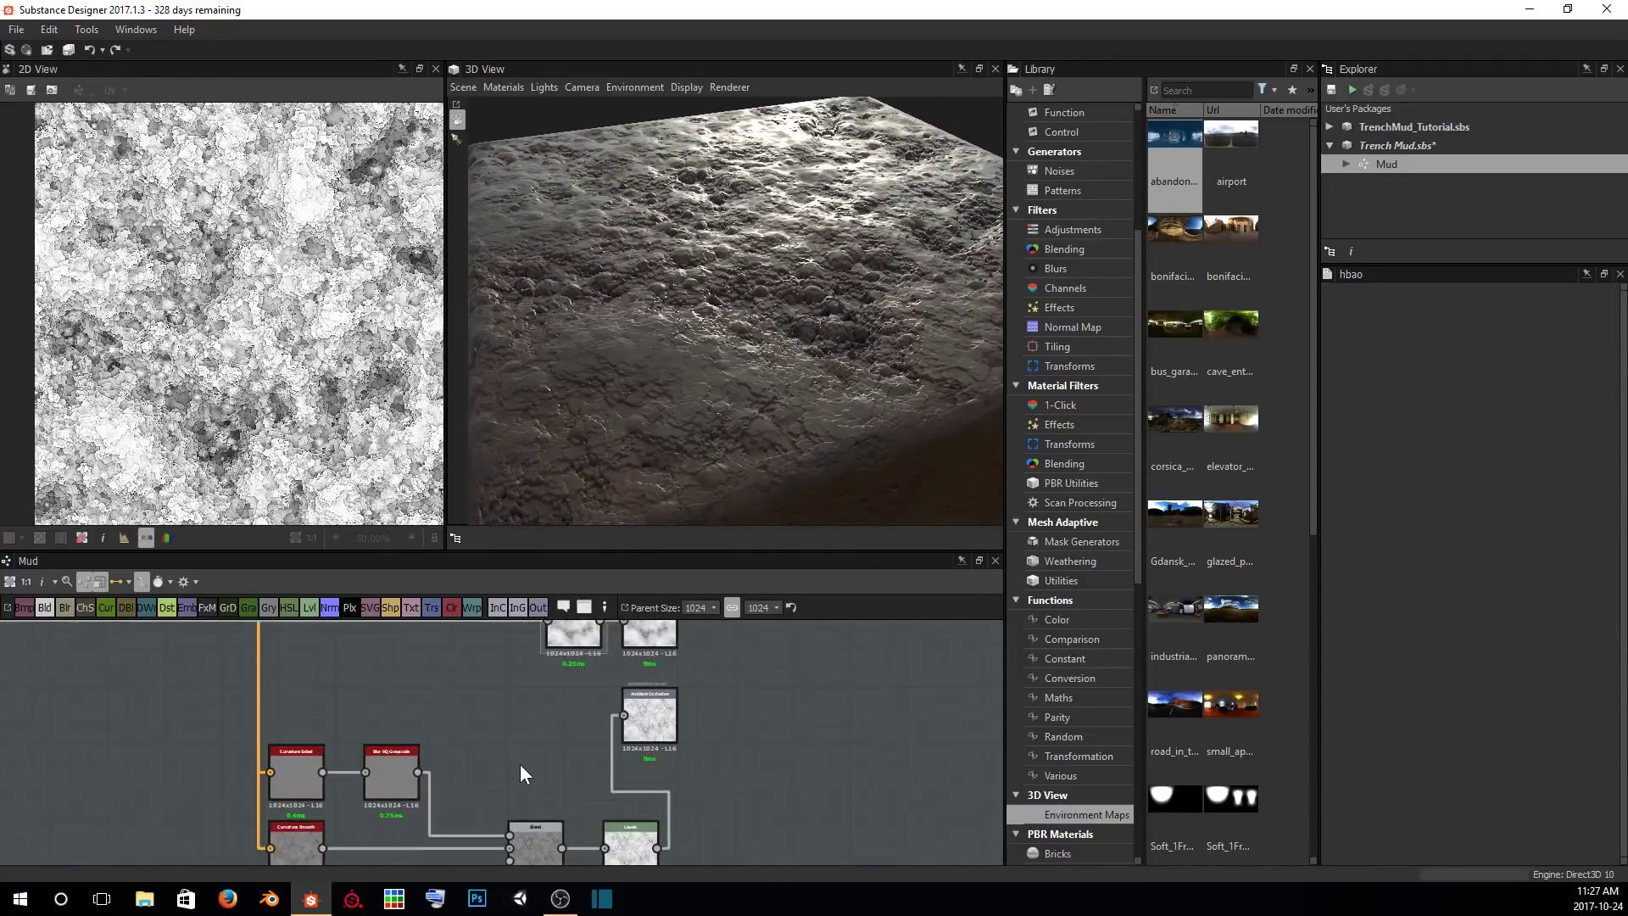
Move the curvature and blur nodes closer to the Blend, then line the whole chain up with the Ambient Occlusion output.
drag(191, 668, 416, 815)
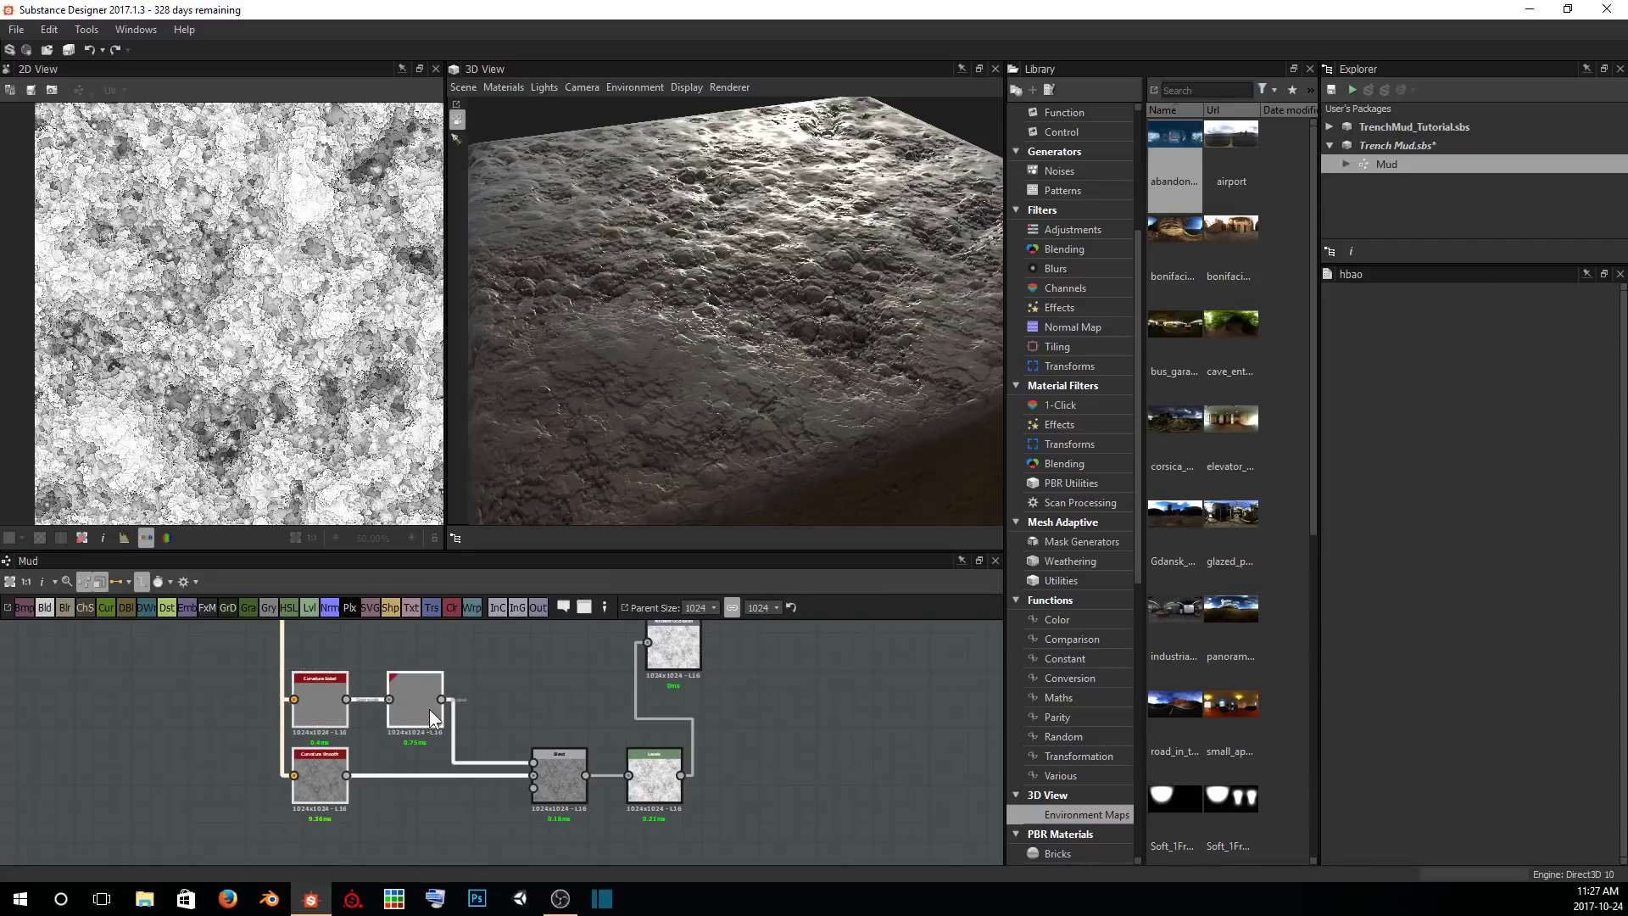
drag(429, 709, 533, 707)
drag(258, 627, 631, 828)
scroll(651, 772, down, 1)
middle_drag(651, 773, 709, 830)
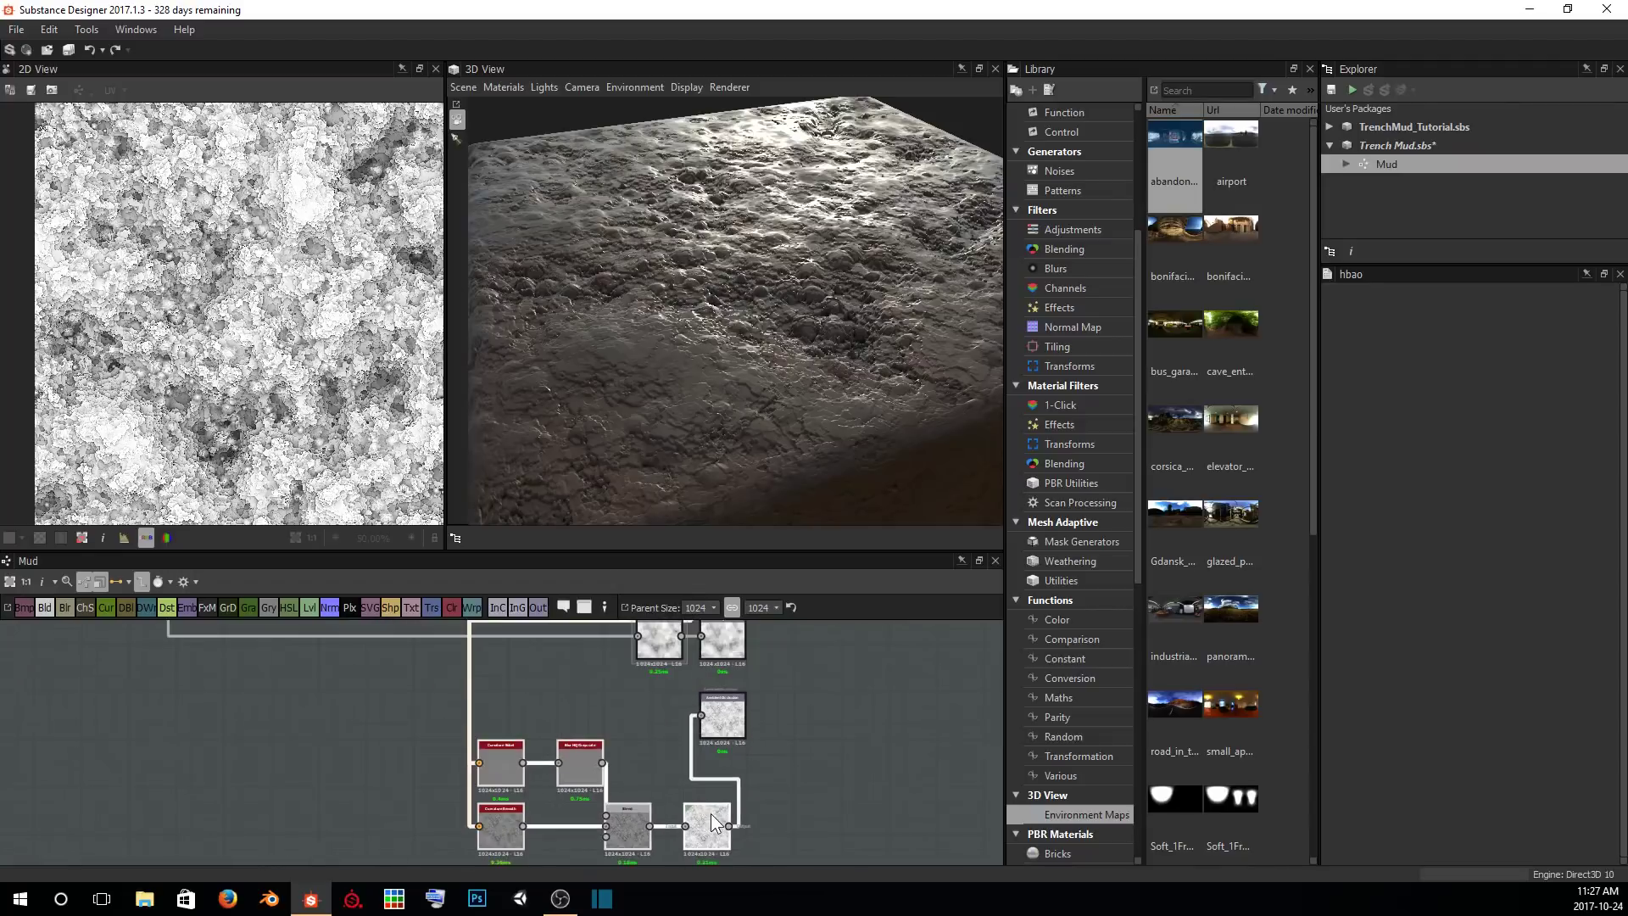
drag(710, 834, 656, 729)
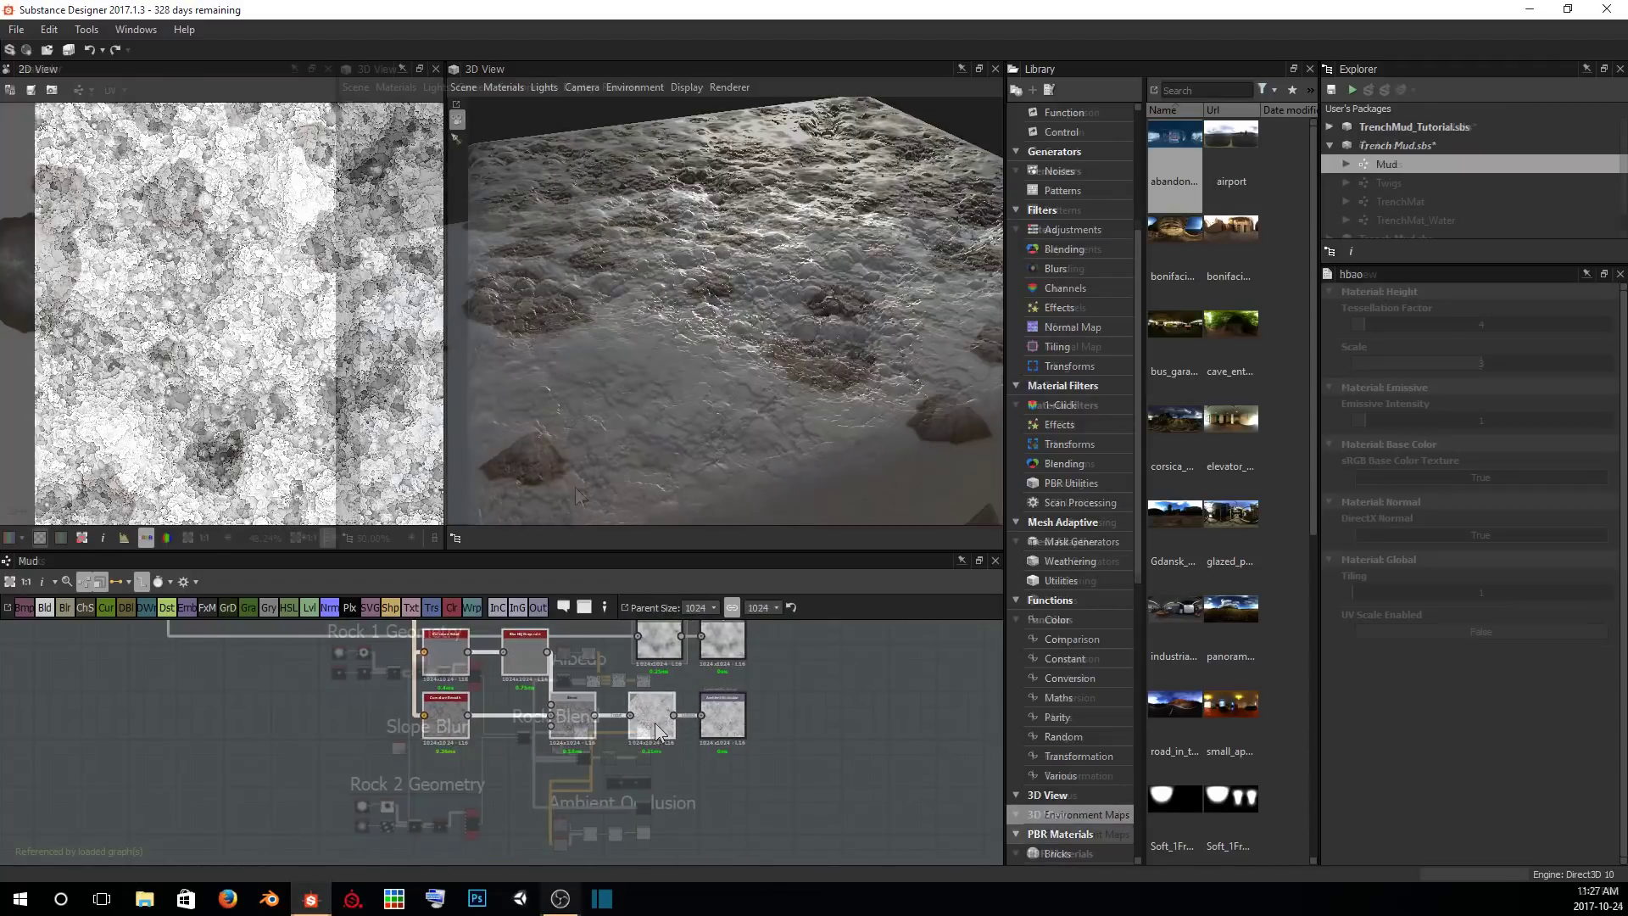